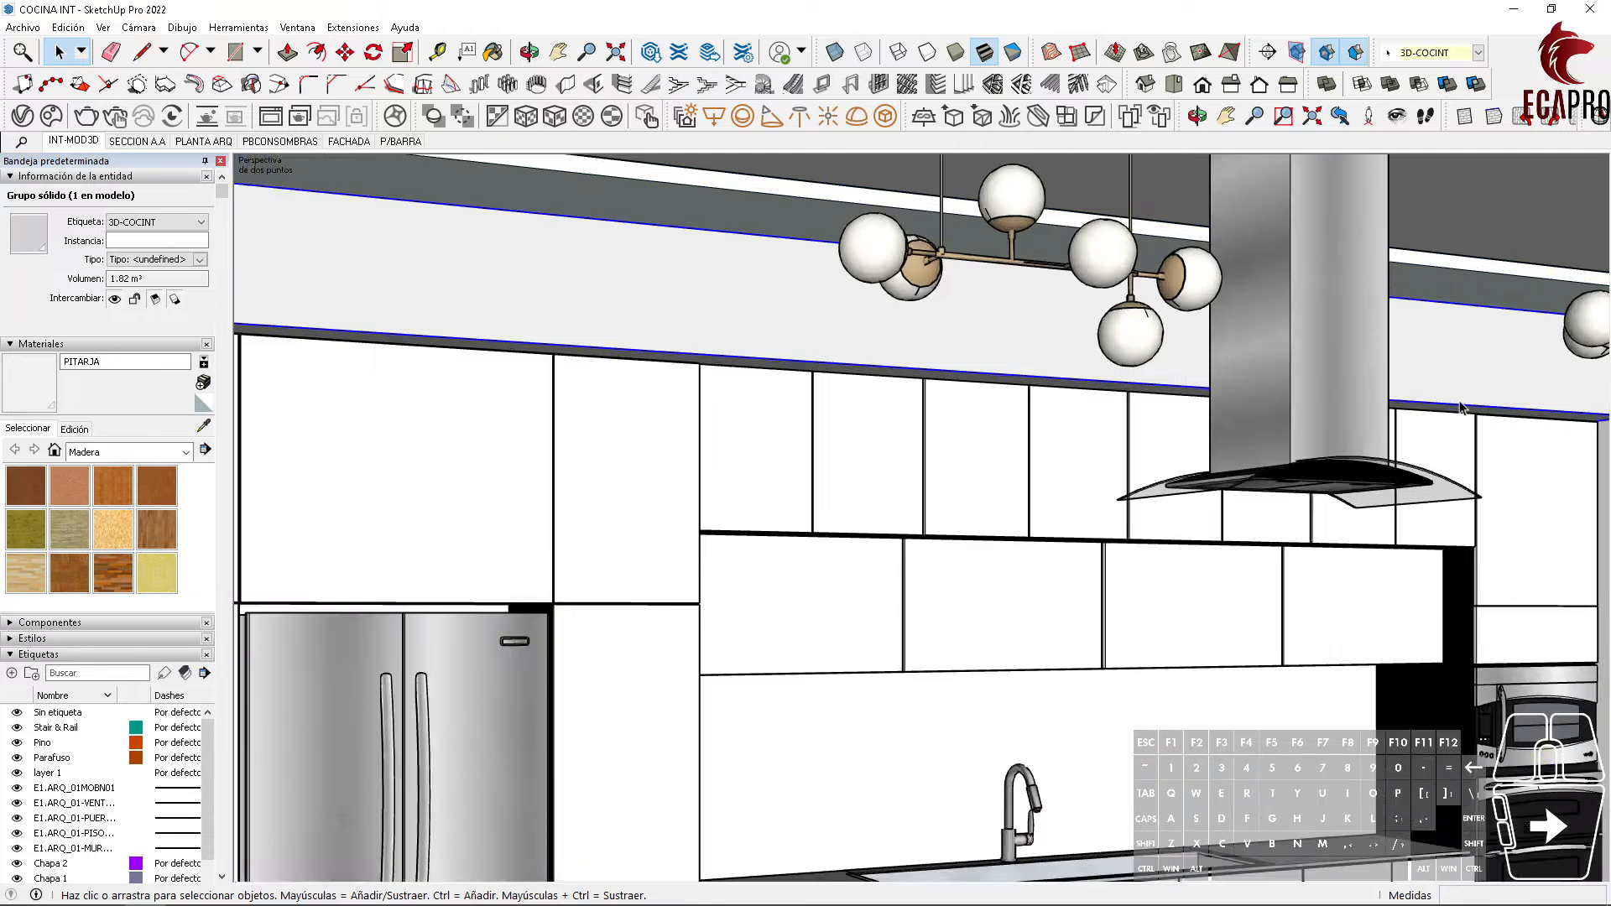
Step: Switch to 3D Warehouse, find the Spot Supimpa 3W Redondo model among the SPOT results, and download it as a SketchUp 2022 model
scroll(1145, 411, up, 4)
middle_drag(1221, 392, 760, 656)
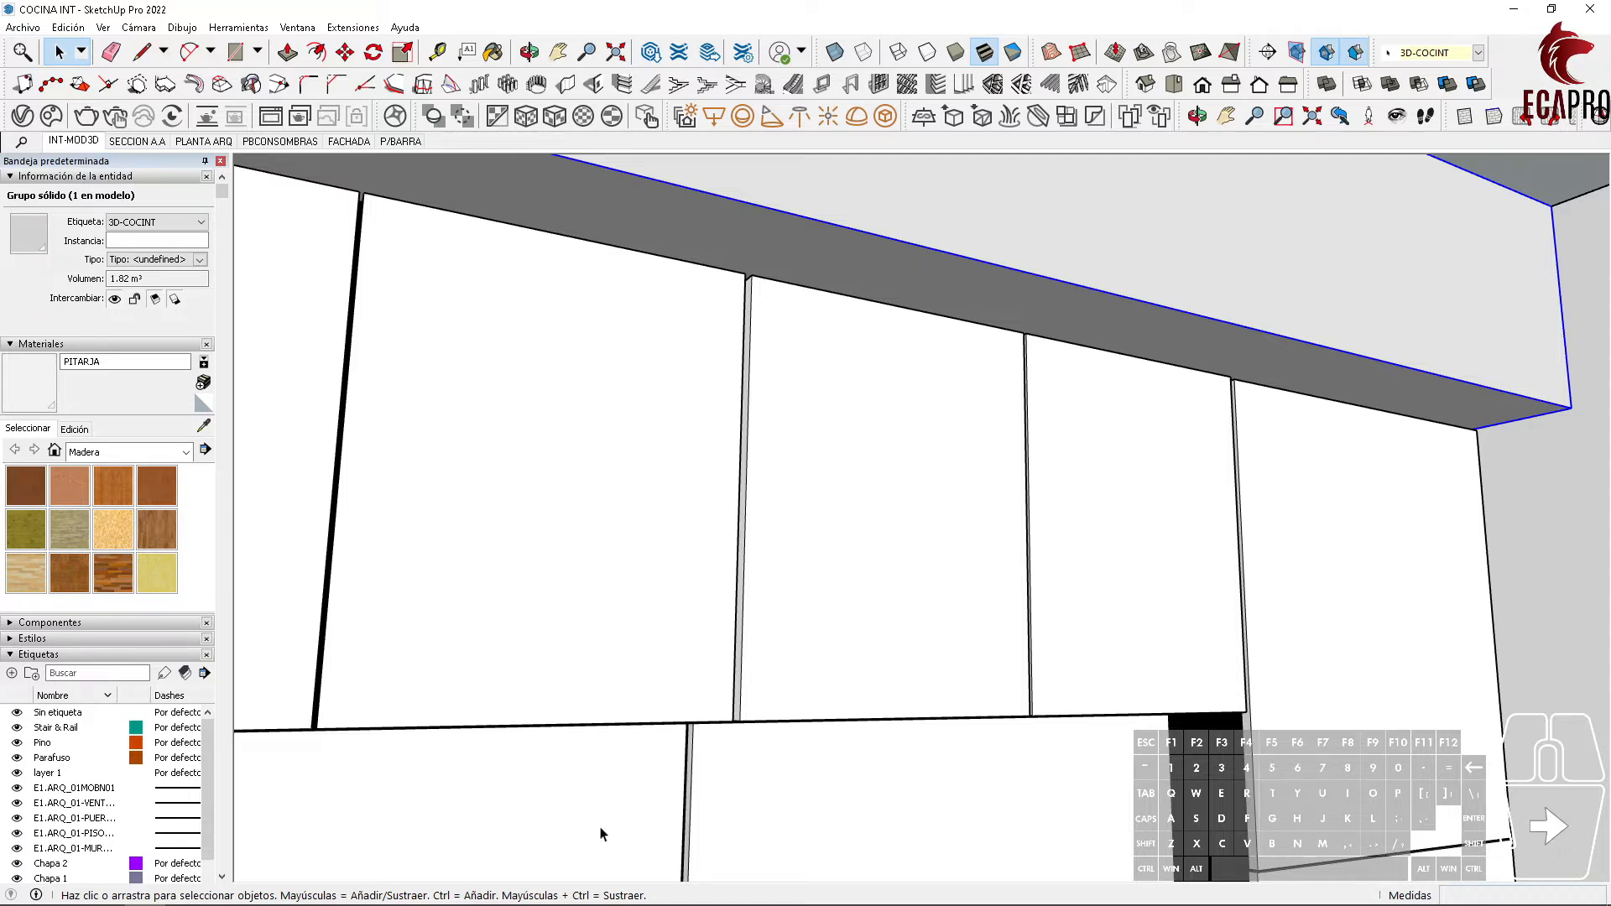
key(alt+Tab)
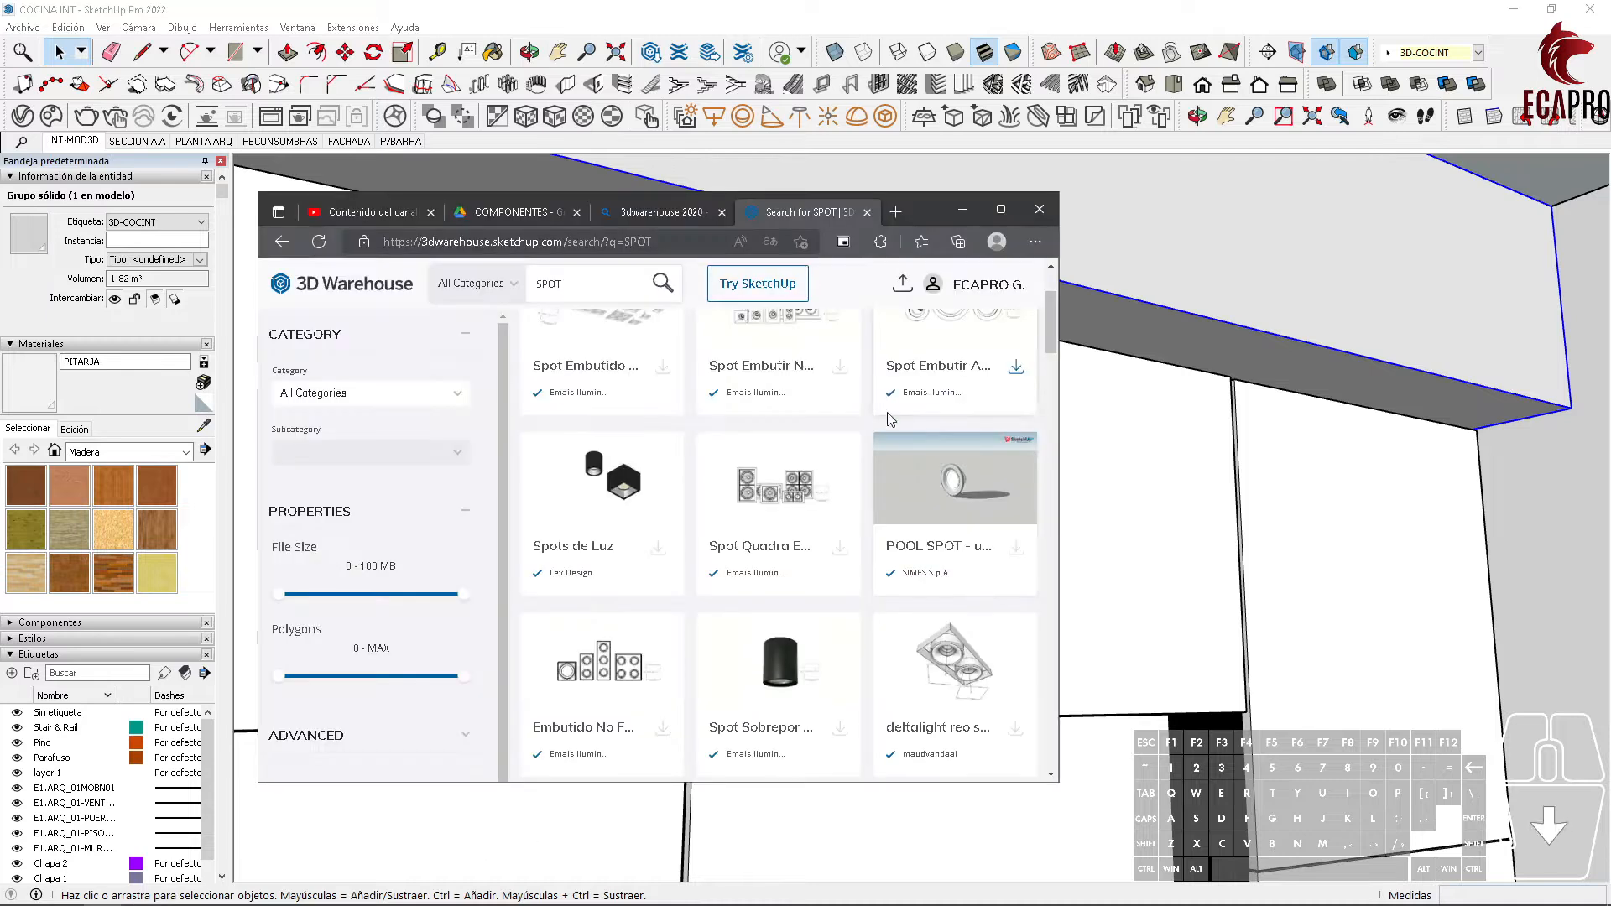
scroll(678, 549, down, 3)
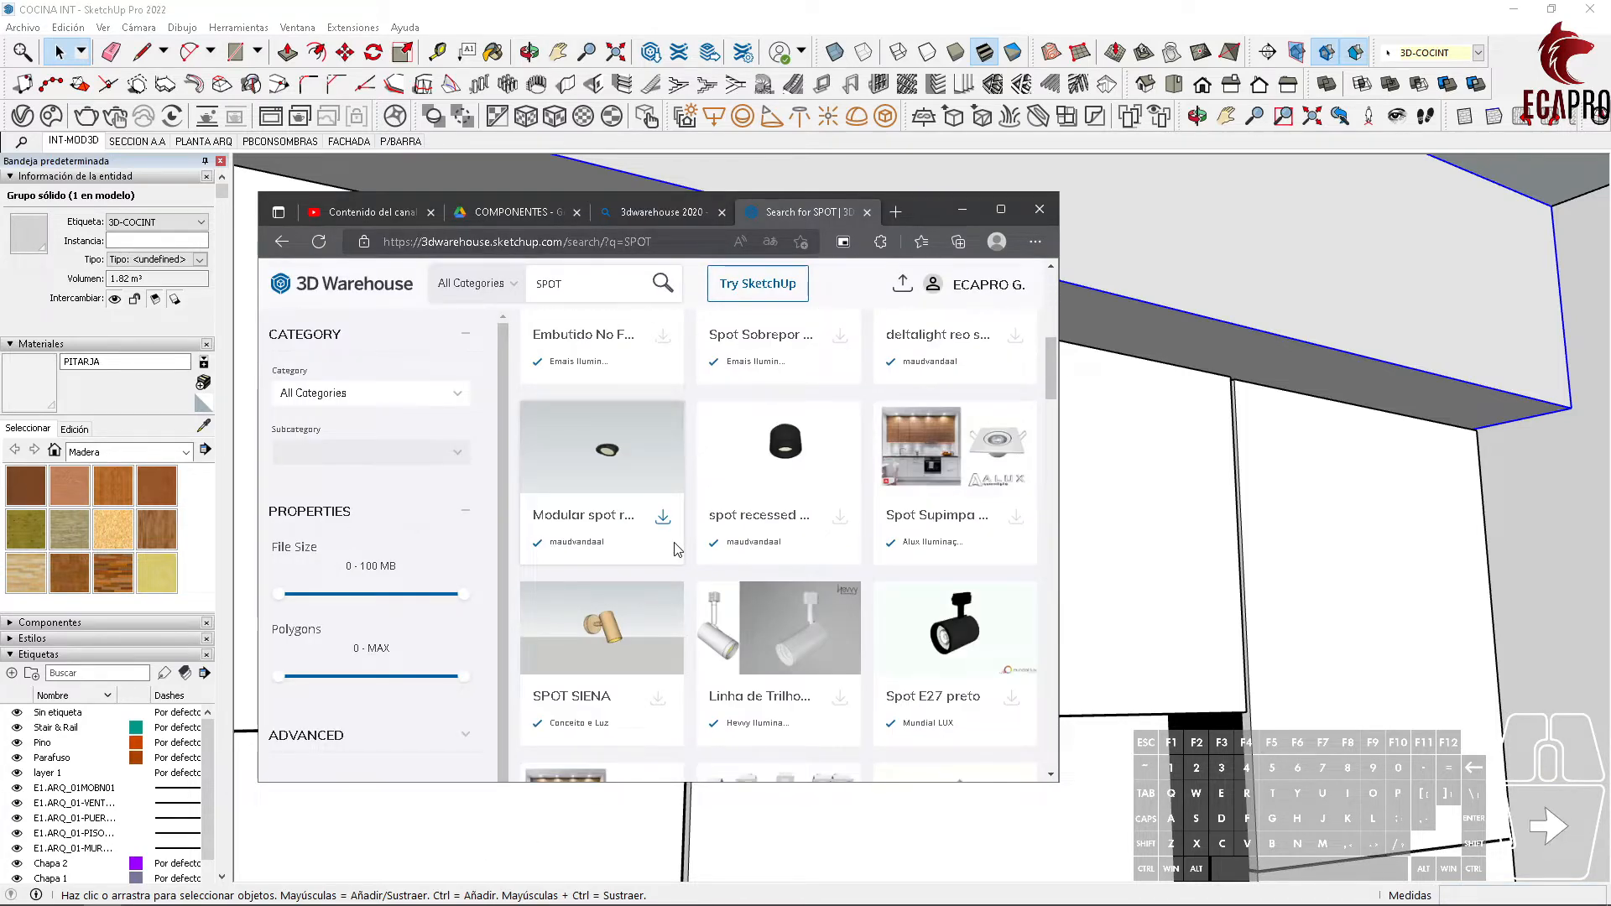
scroll(678, 550, down, 4)
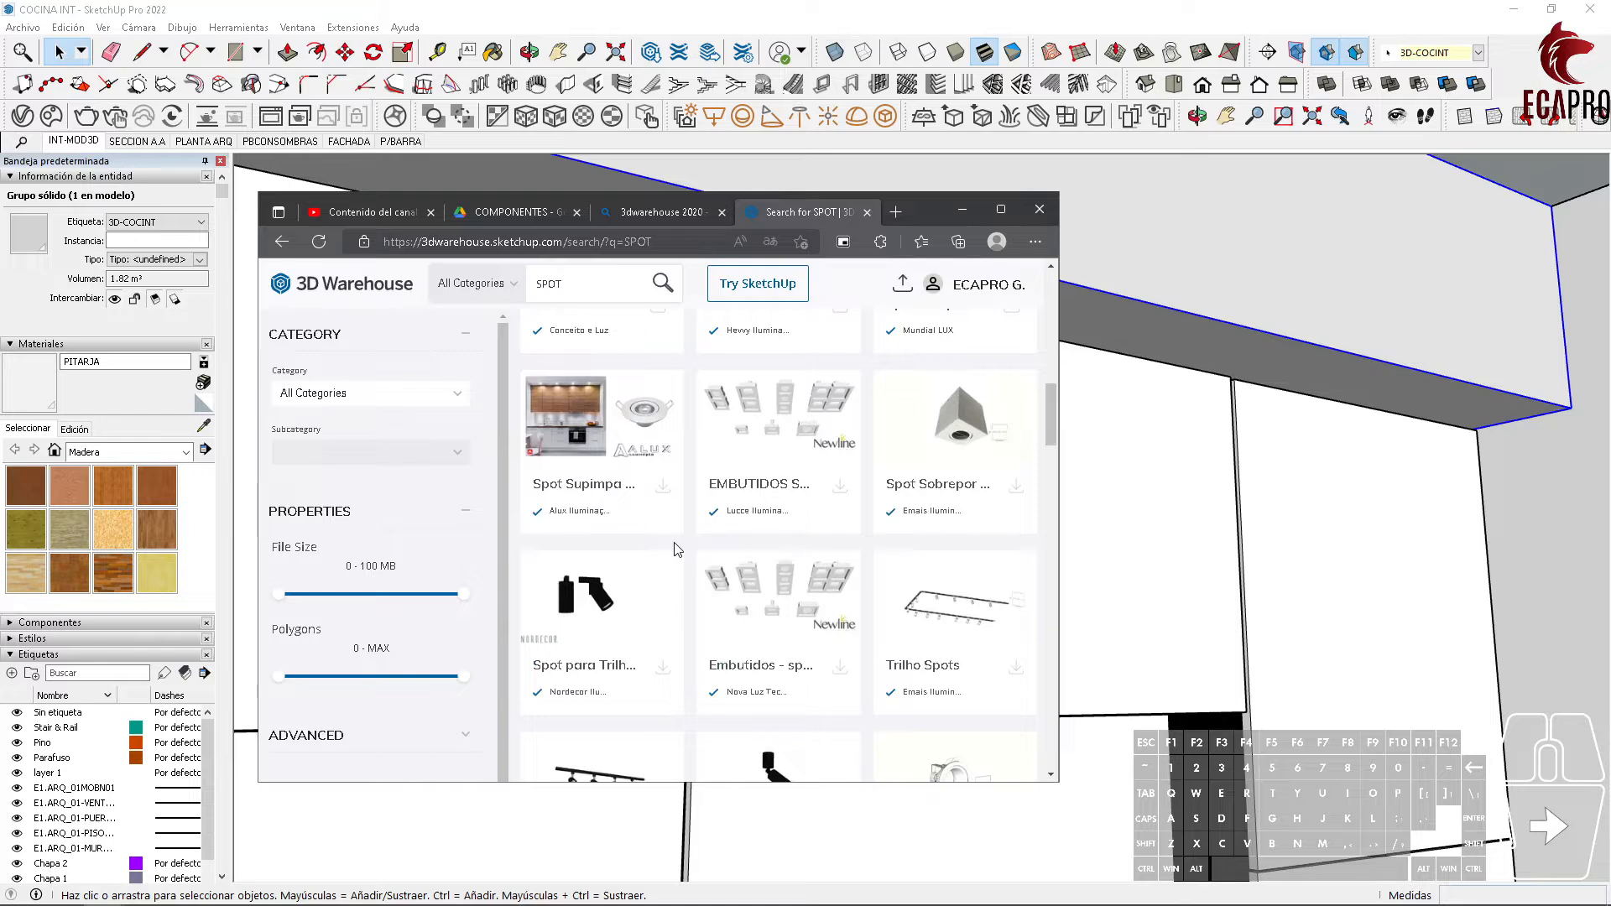
click(616, 391)
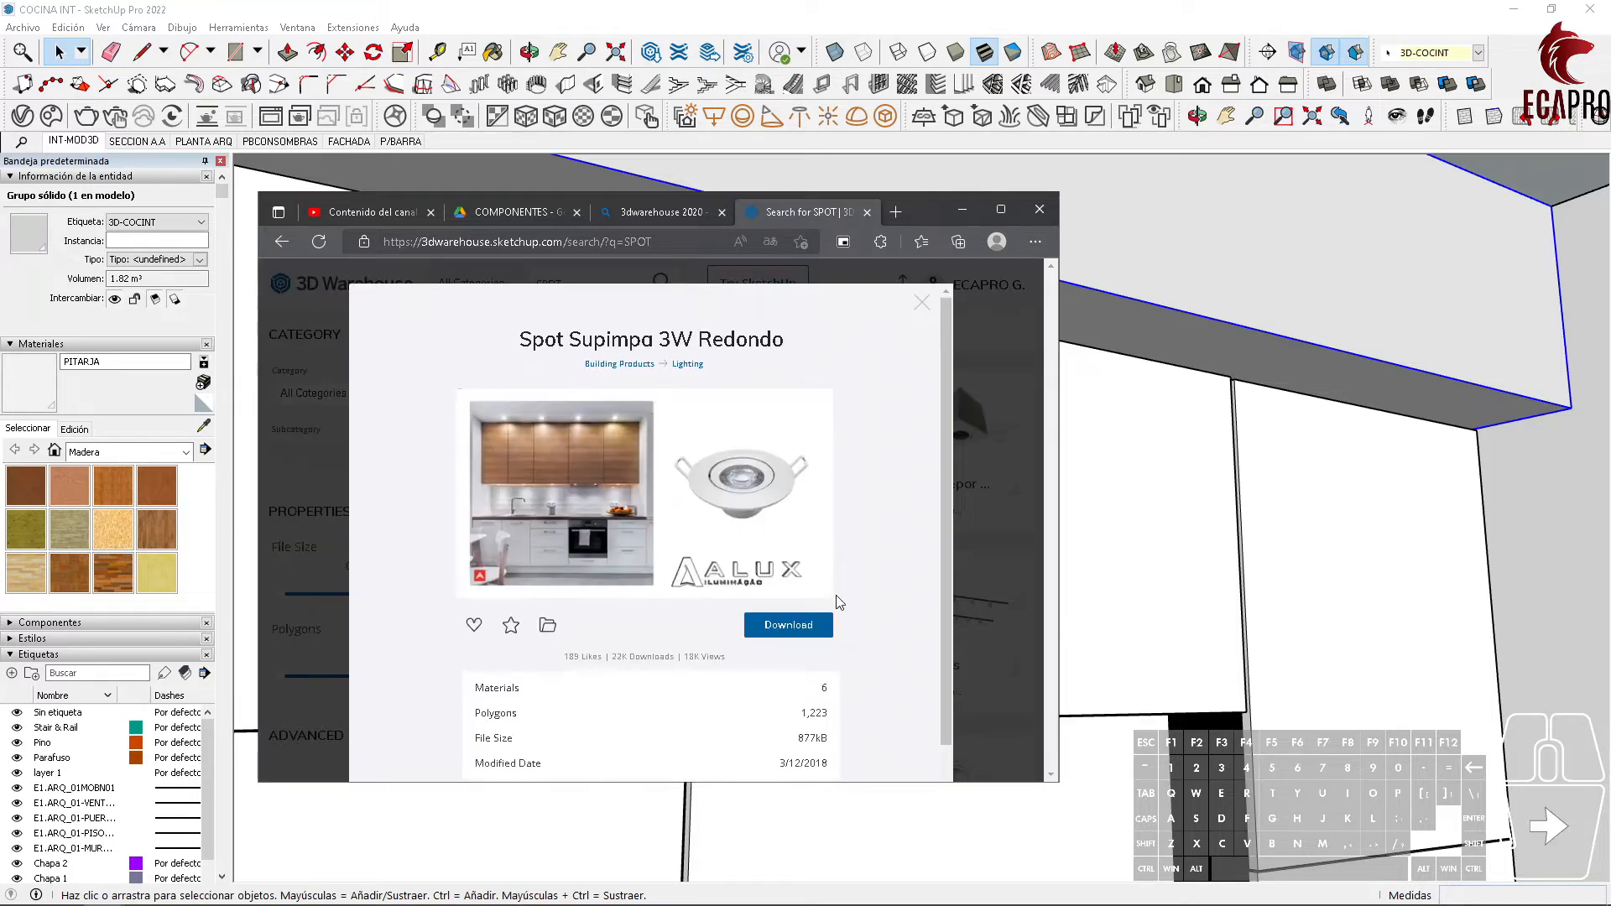
click(824, 629)
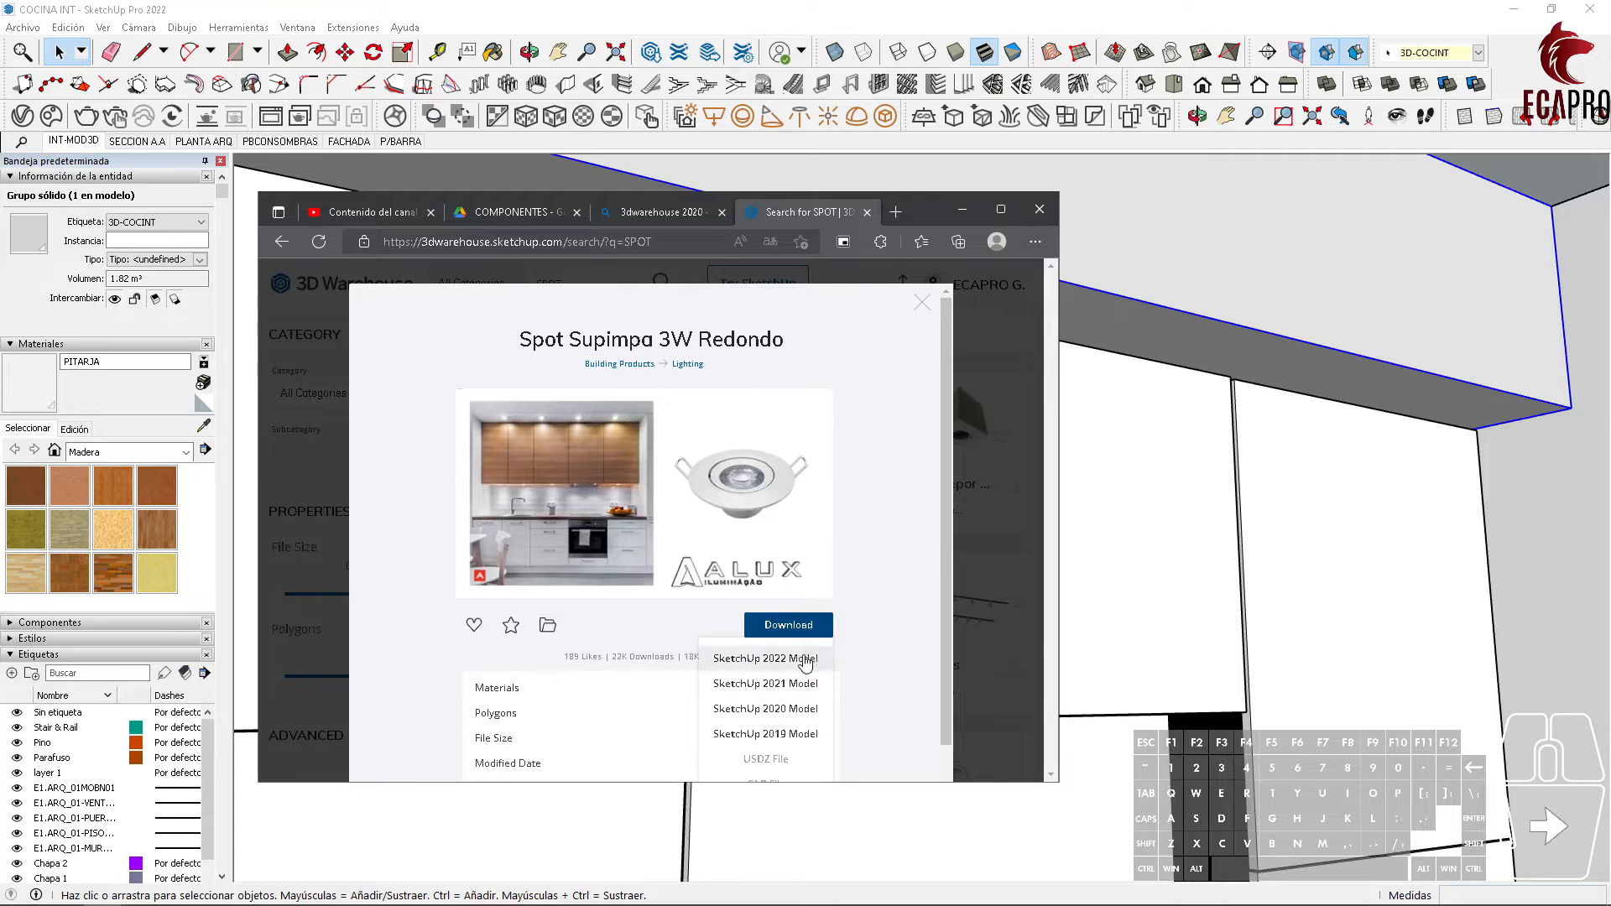
click(765, 661)
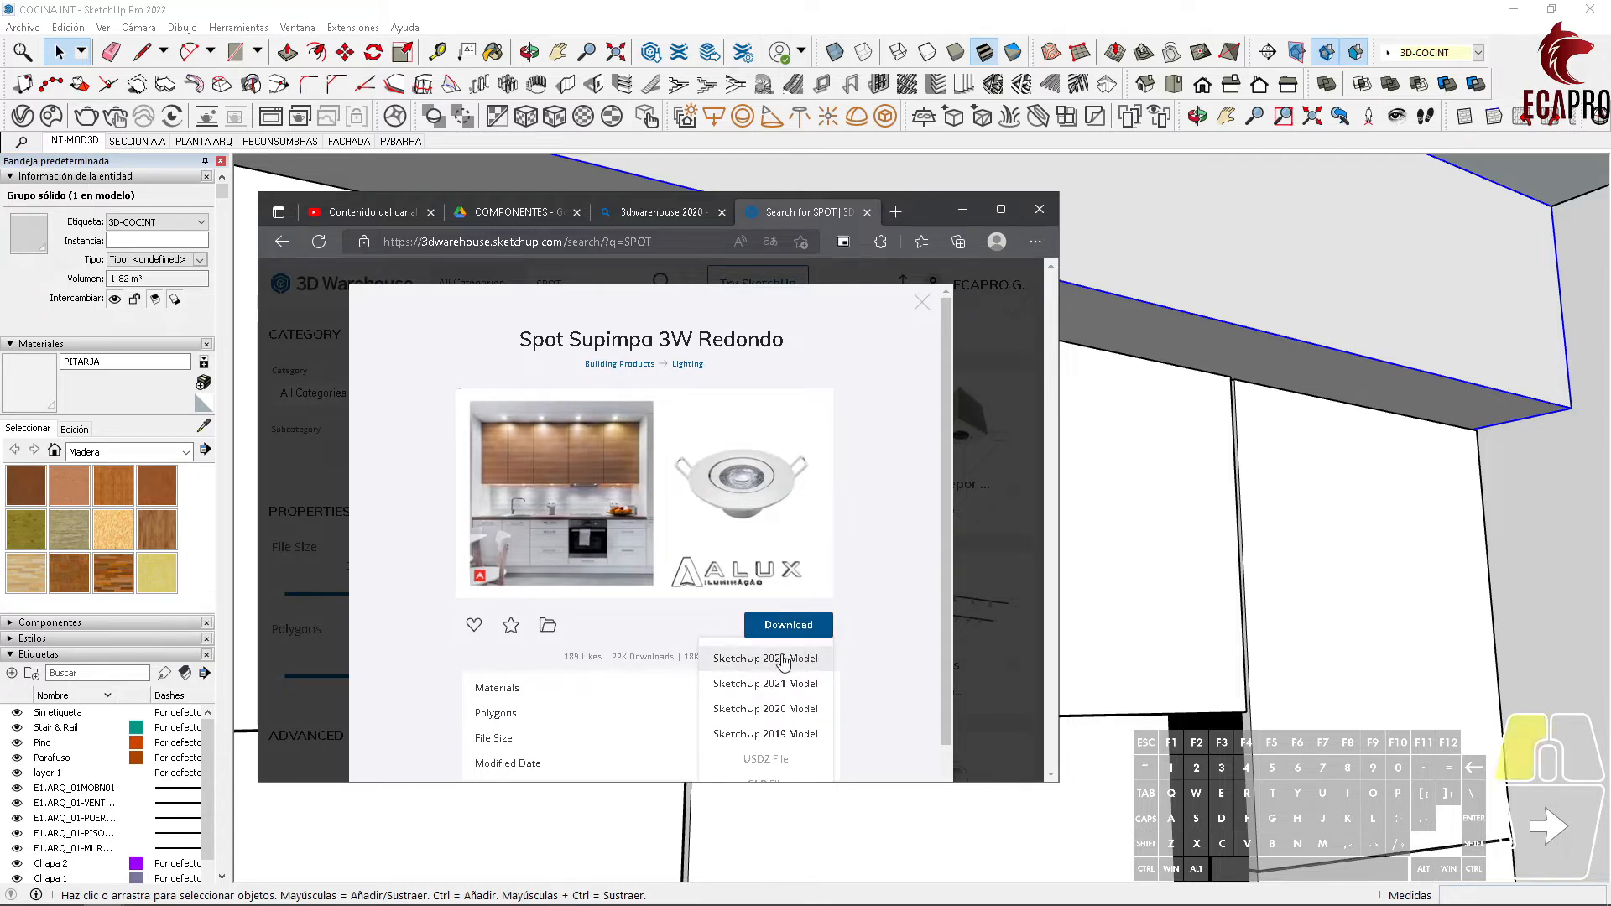
click(801, 314)
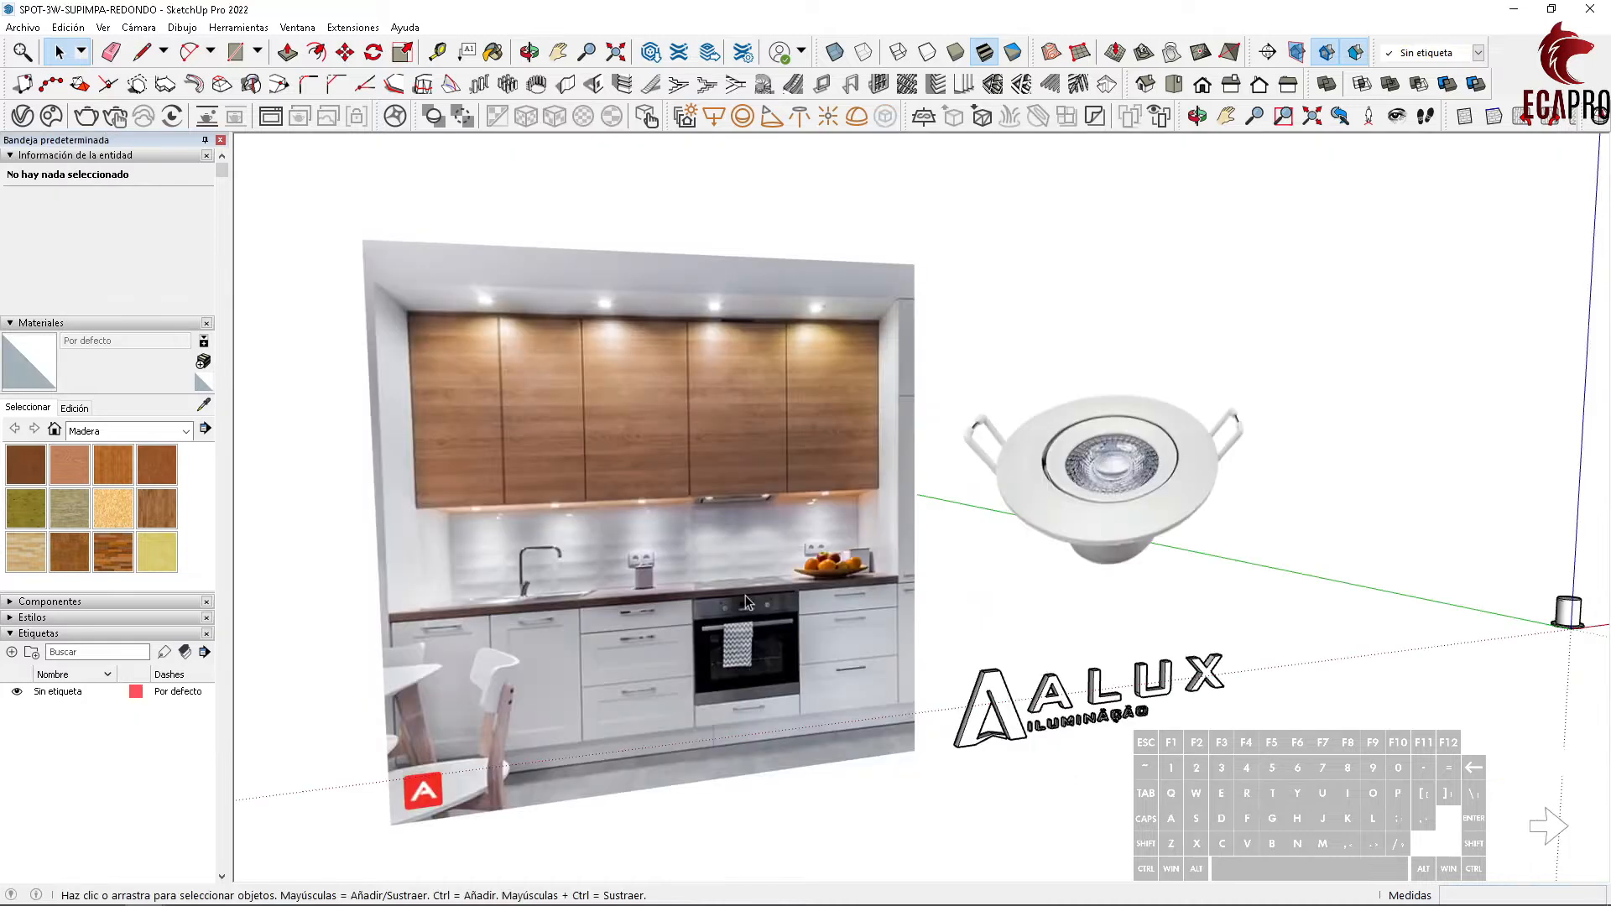
Step: Examine the downloaded spotlight's housing and inner lamp from below, and compare it with the Spot Led de Sobrepor Asis on 3D Warehouse
mouse_move(745, 597)
middle_down()
mouse_move(1007, 604)
mouse_move(781, 581)
middle_up()
key(space)
click(870, 489)
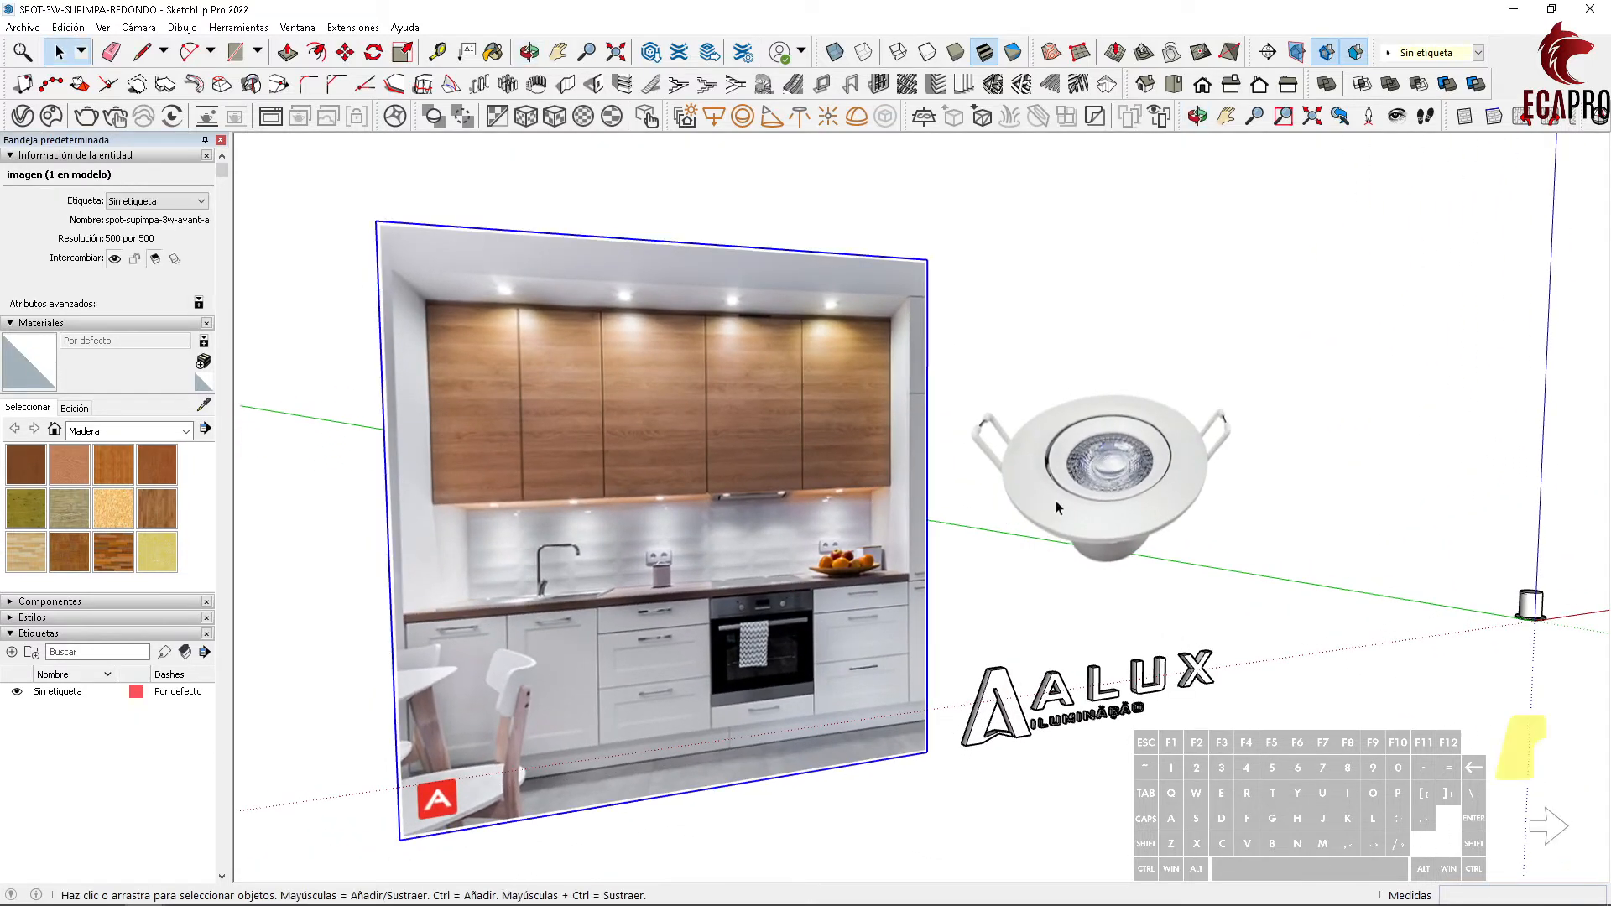
click(1062, 542)
scroll(1158, 612, up, 6)
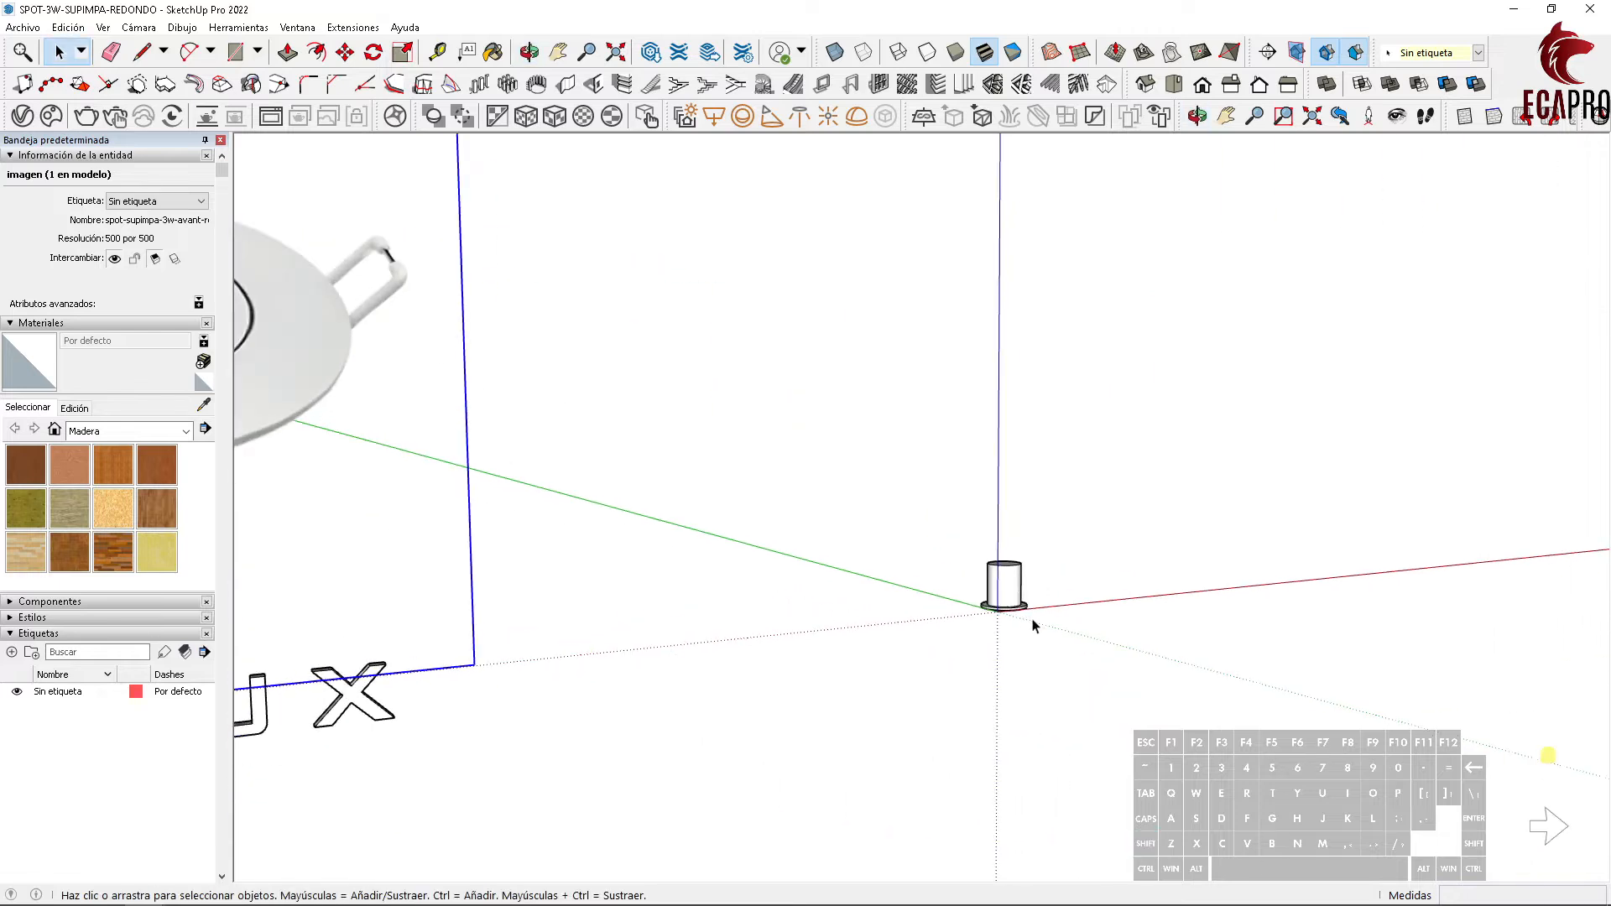
click(1017, 585)
middle_drag(1017, 585, 949, 483)
scroll(948, 595, up, 4)
scroll(946, 497, up, 3)
double_click(933, 510)
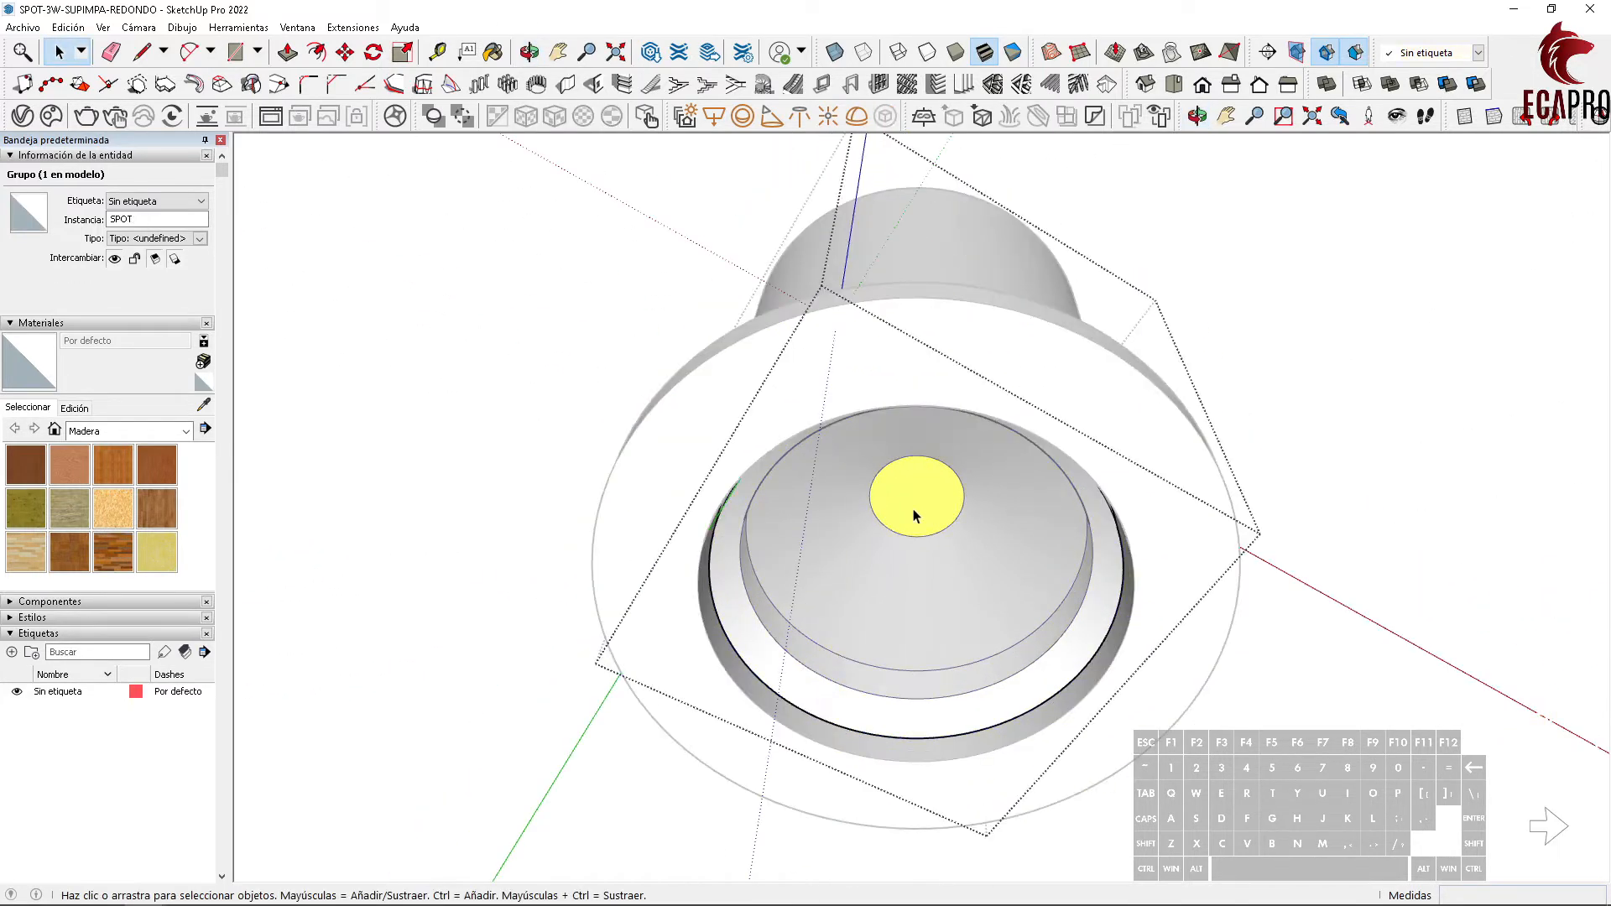
triple_click(912, 511)
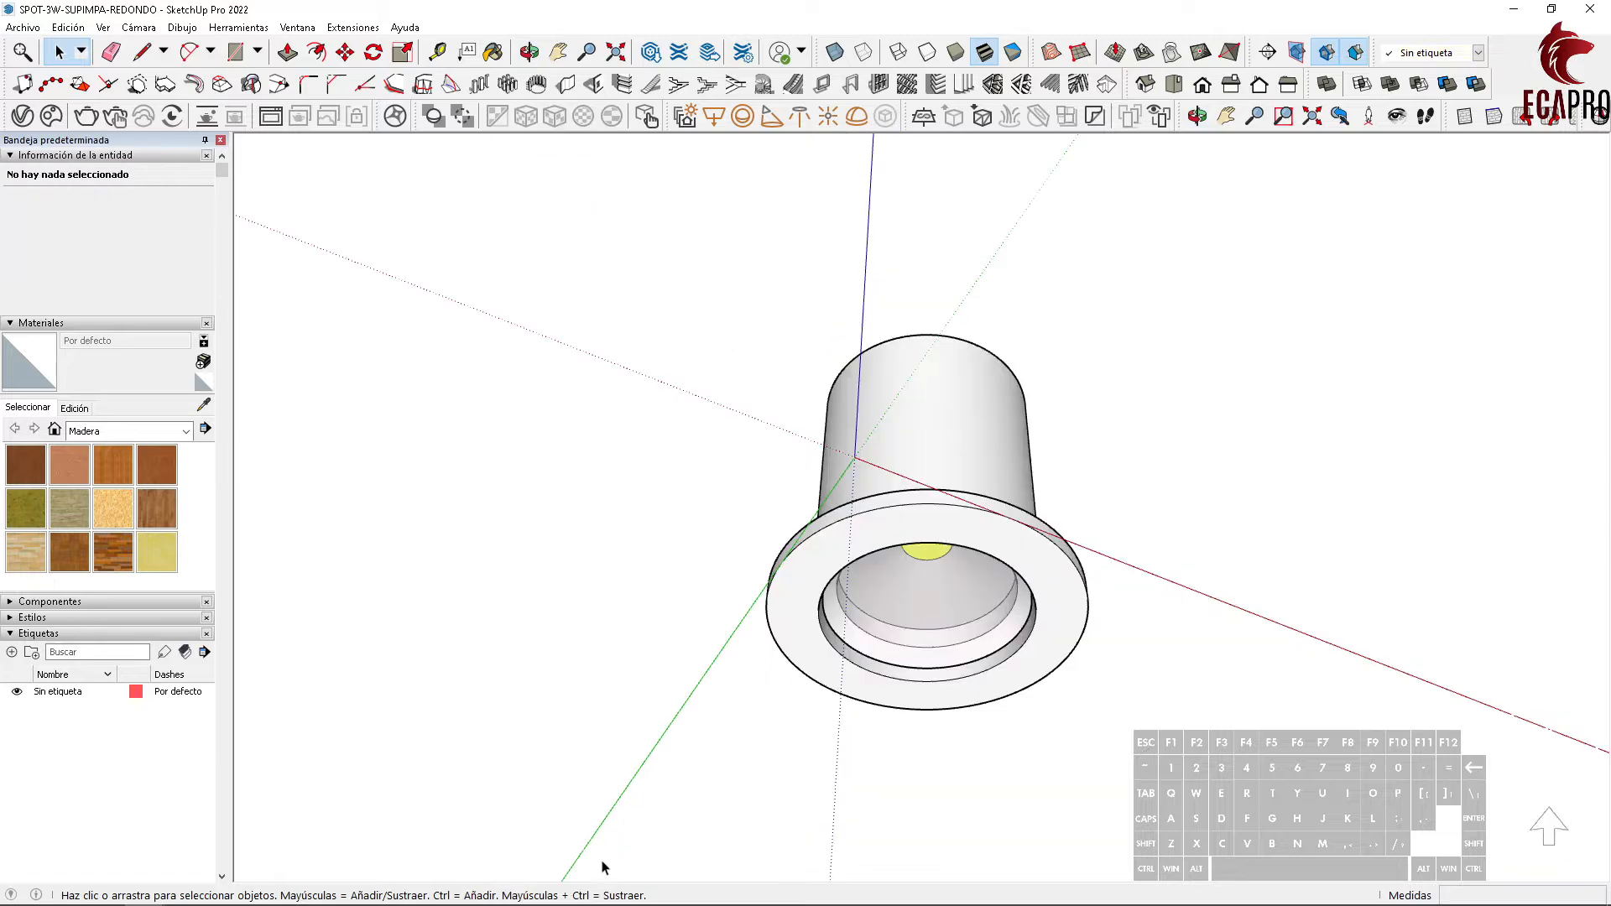
click(317, 899)
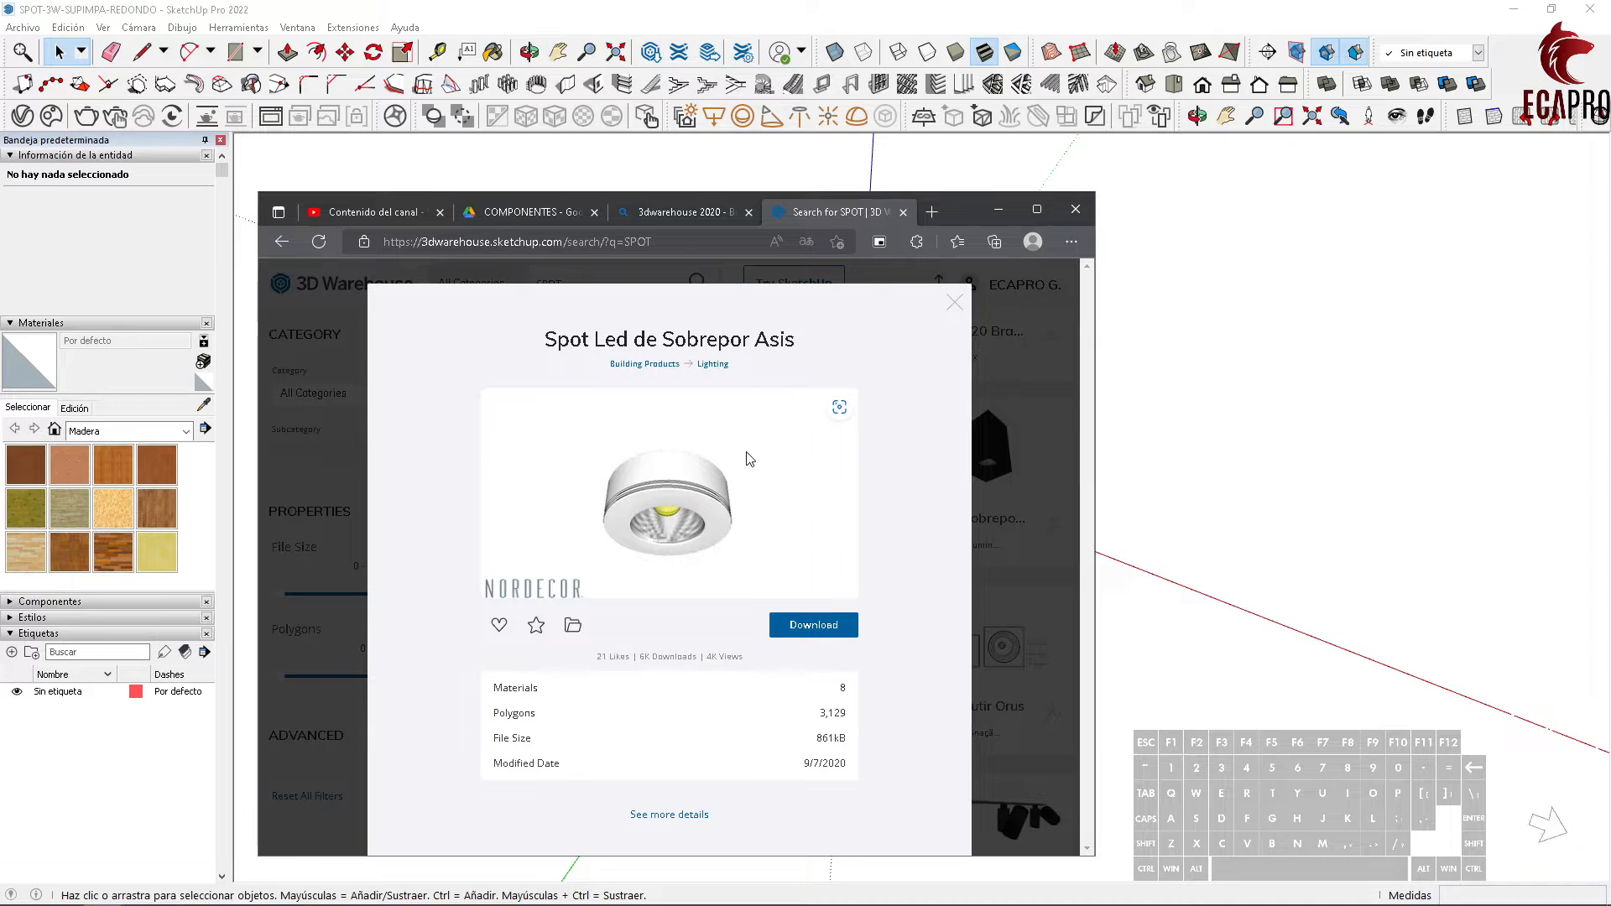
click(1033, 522)
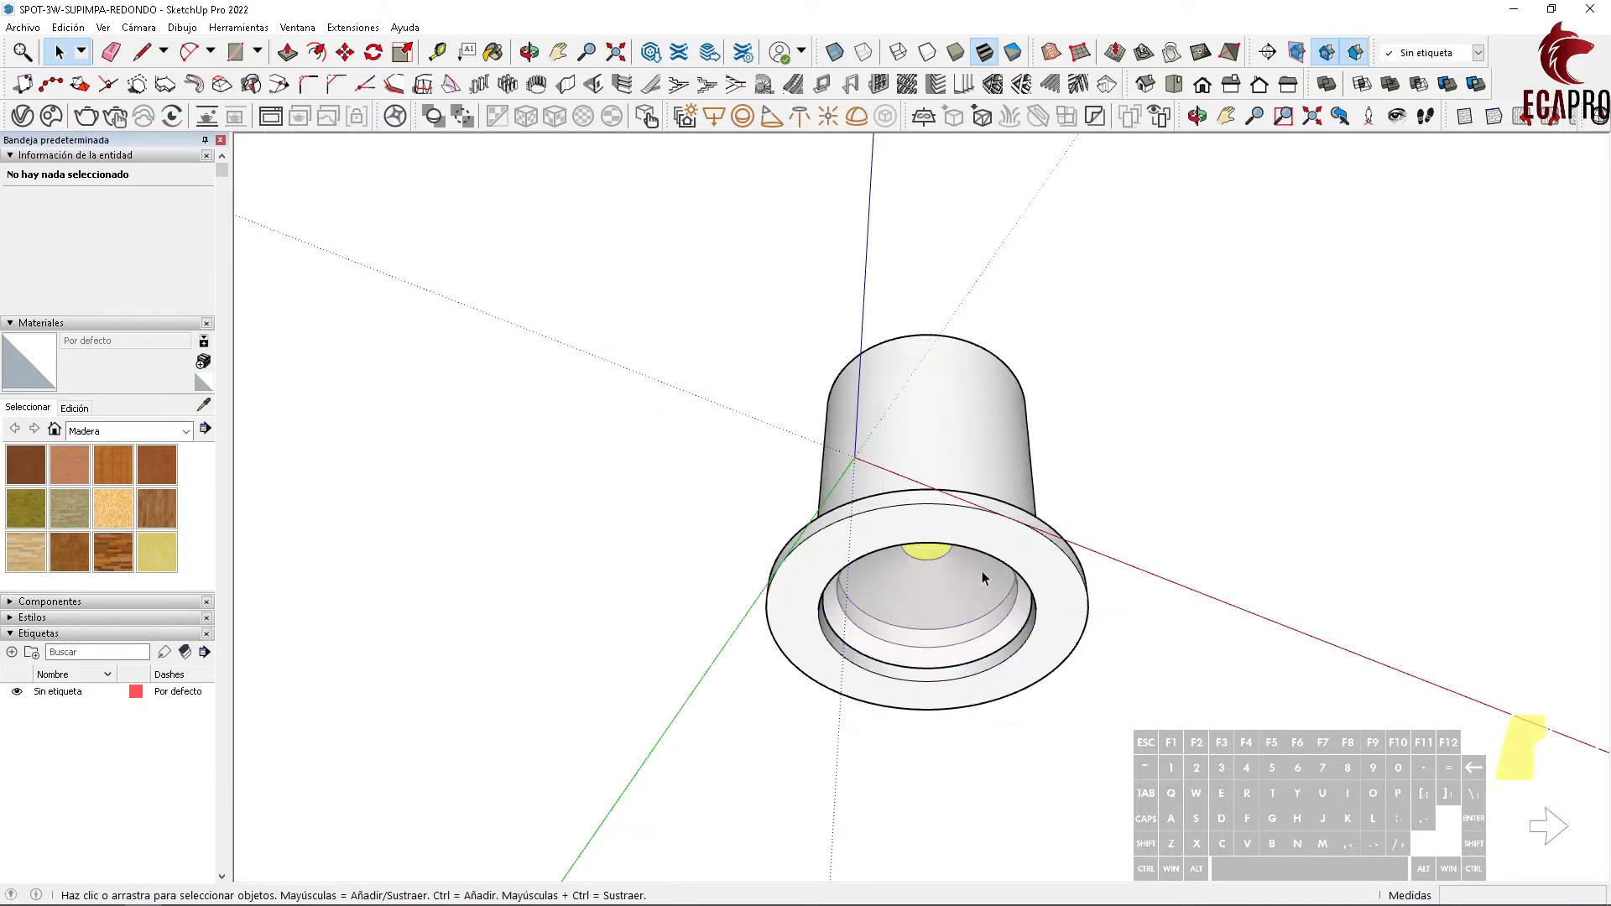
Step: Combine the spotlight's two groups into a single group and copy it to the clipboard
click(914, 560)
middle_drag(913, 560, 1069, 678)
drag(1216, 783, 826, 440)
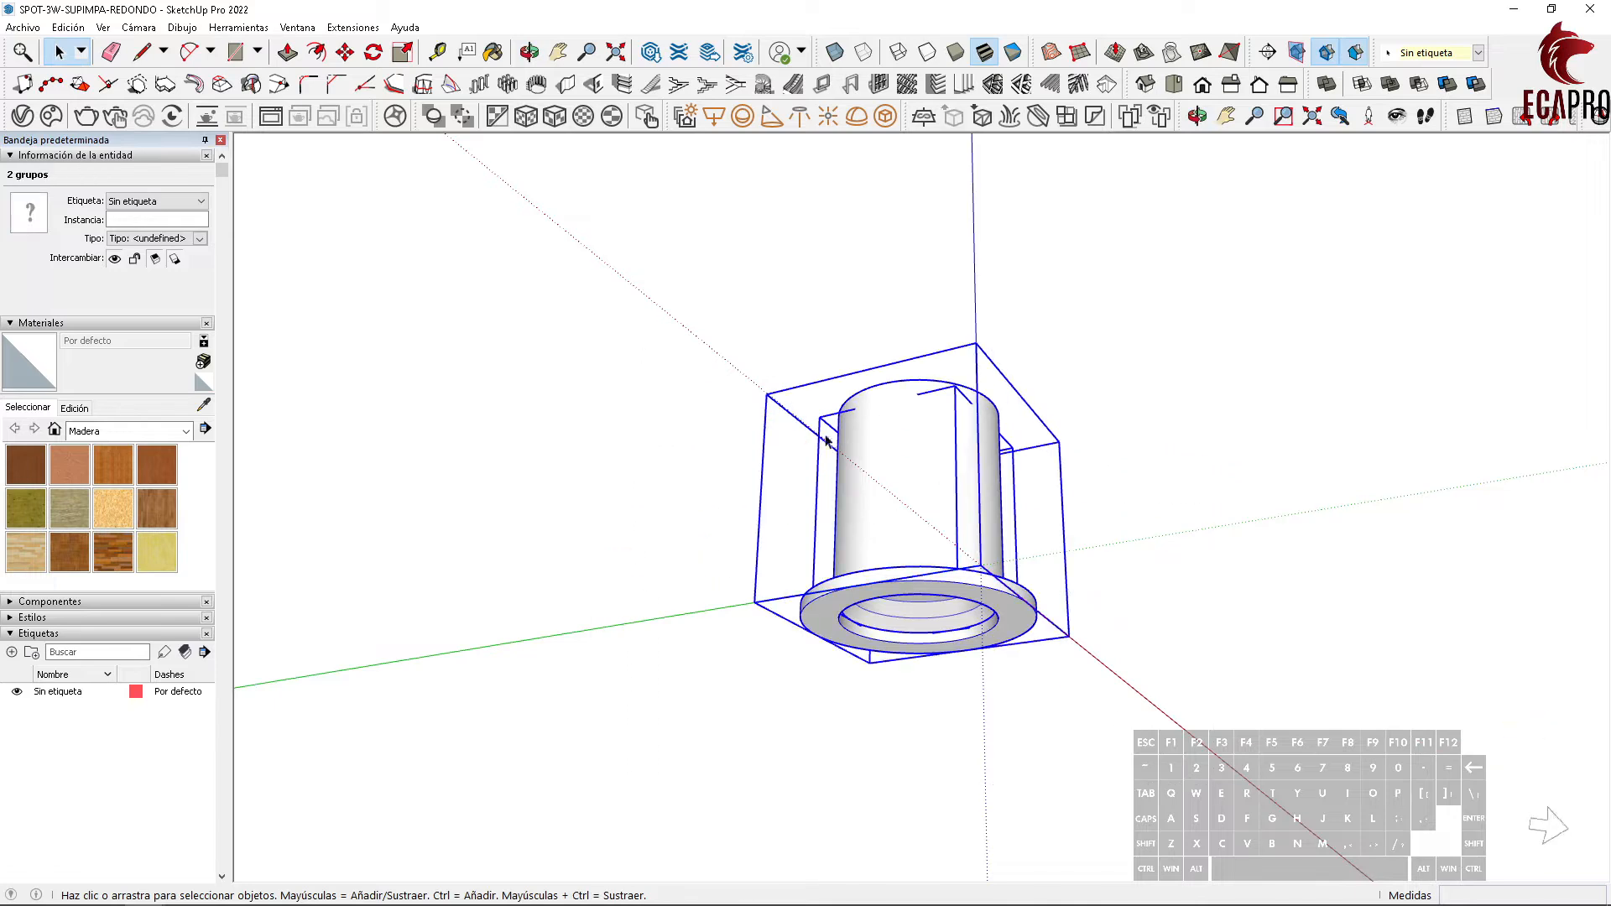
right_click(897, 447)
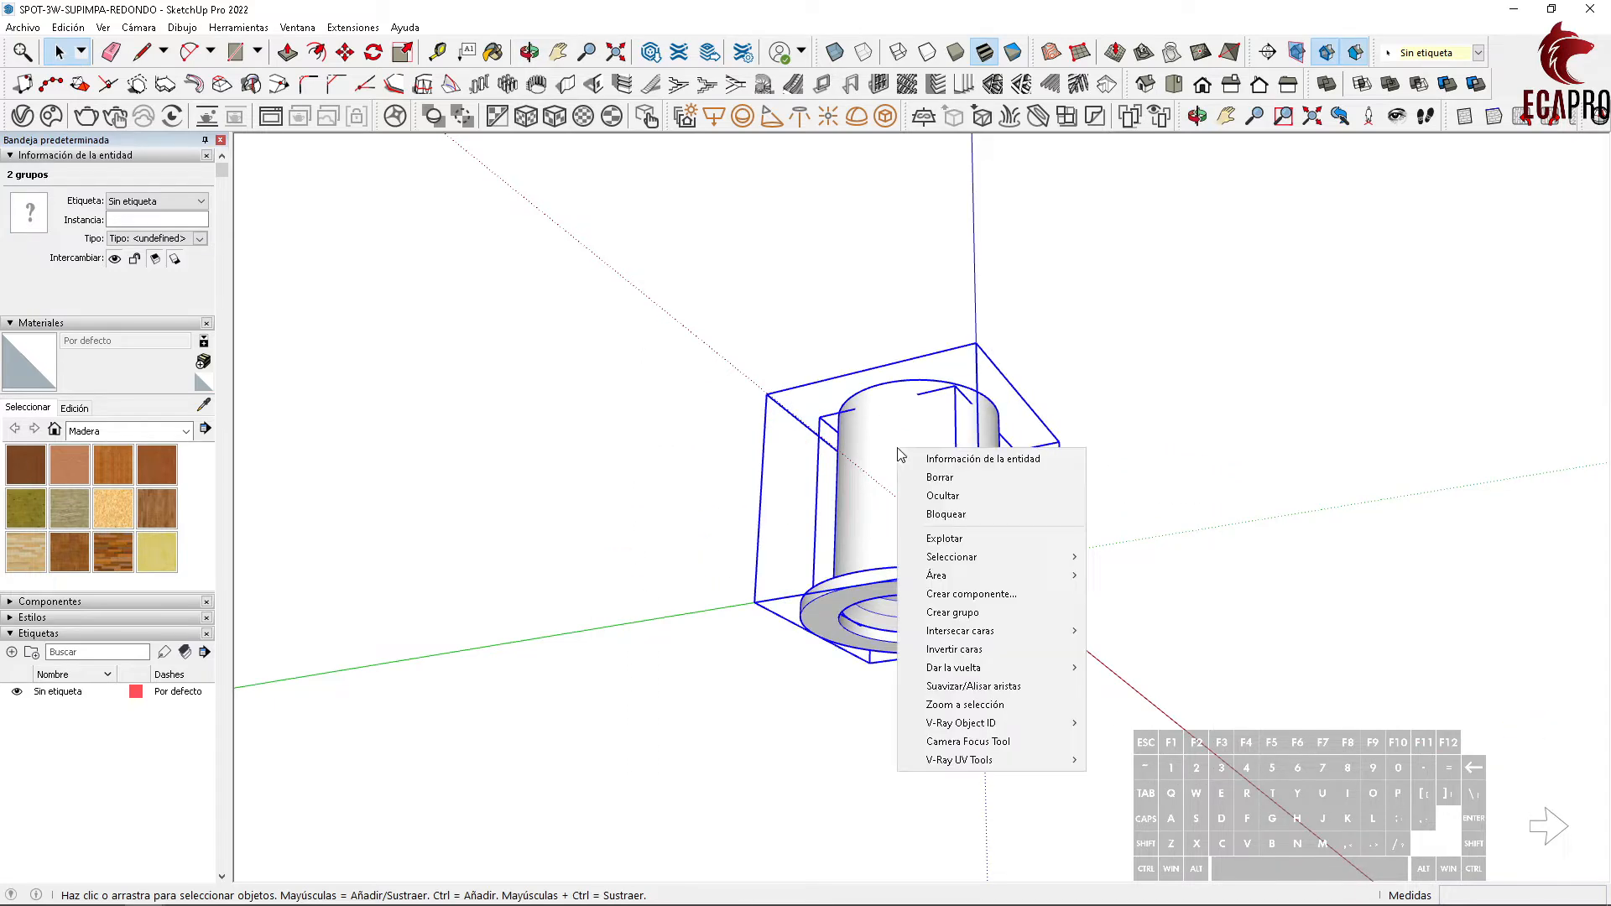
click(963, 618)
key(ctrl+c)
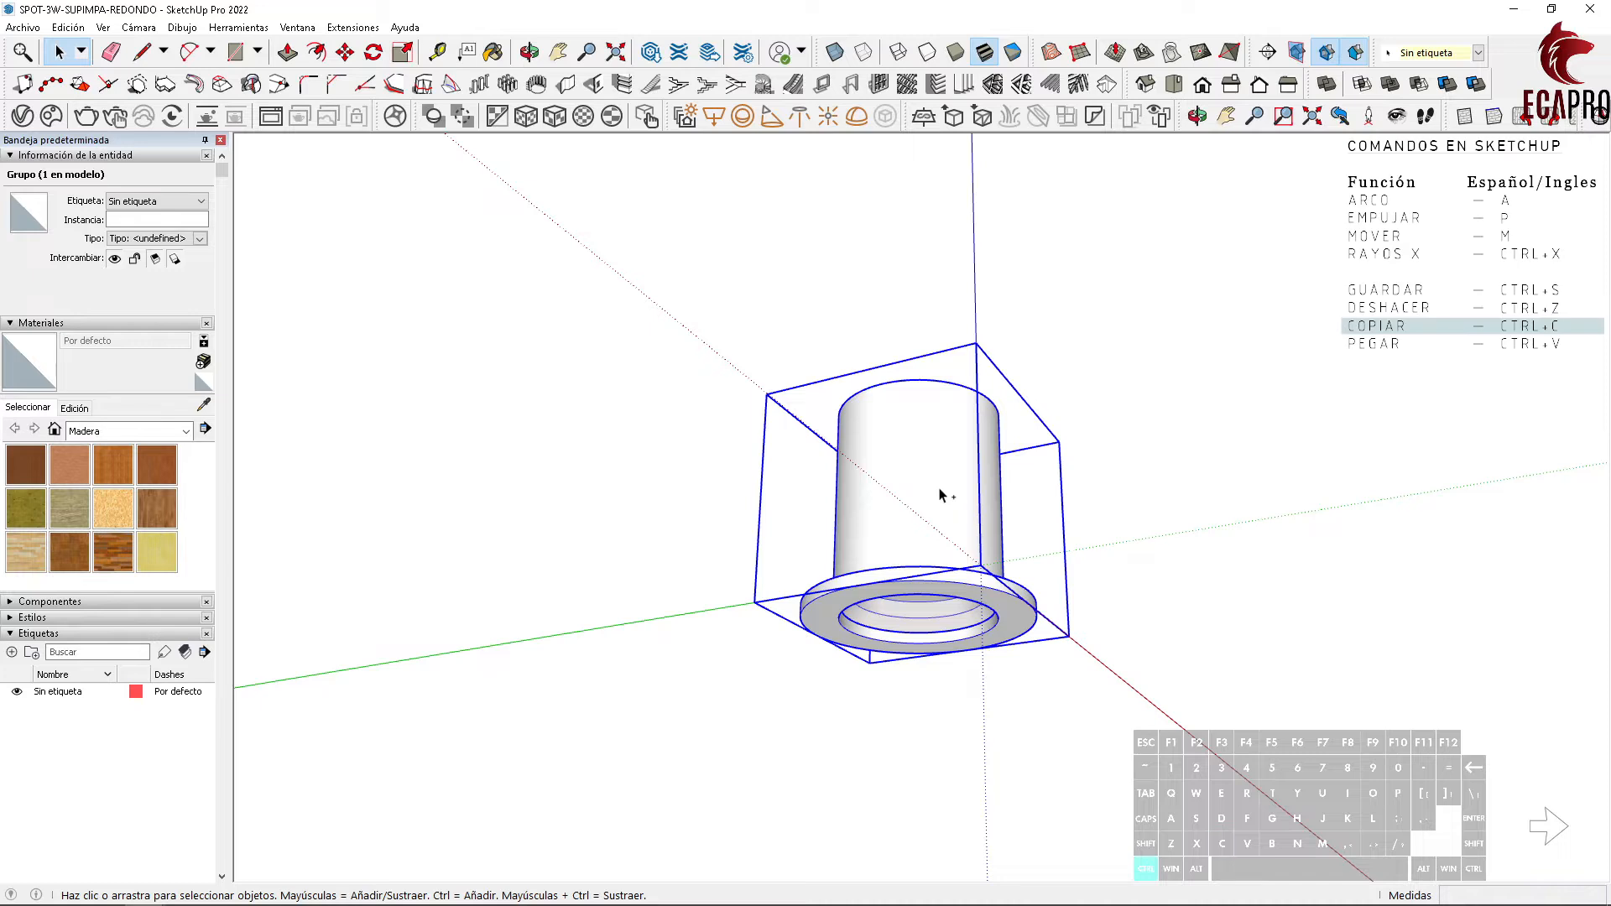
Step: Switch to the COCINA INT model and paste the spotlight onto the soffit's underside above the upper cabinets
key(alt+Tab)
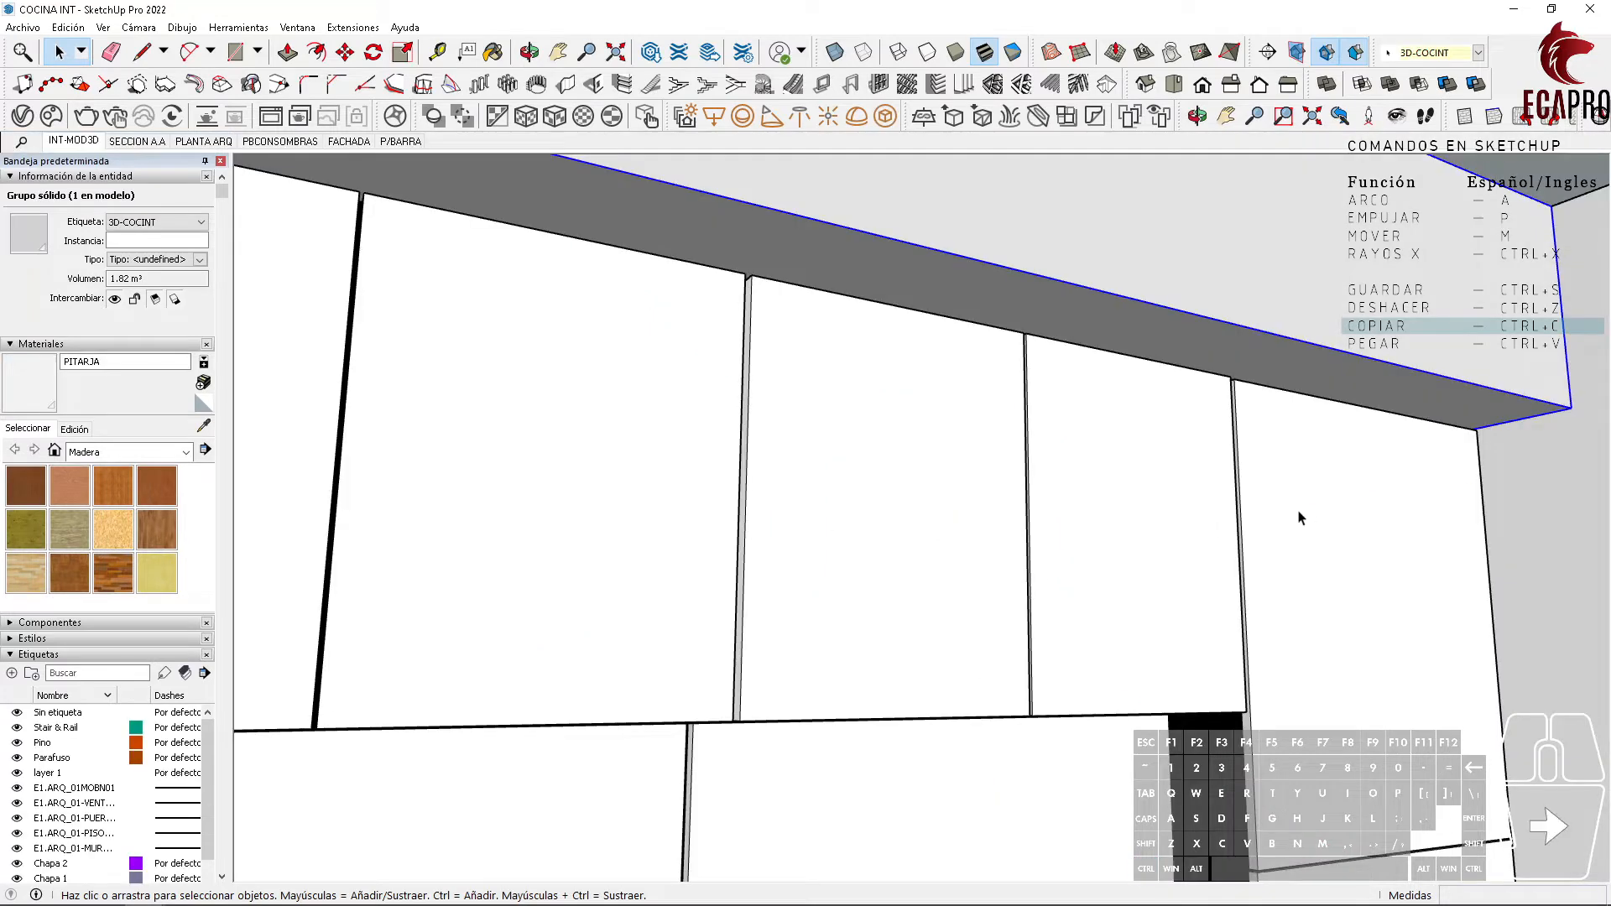
key(ctrl+v)
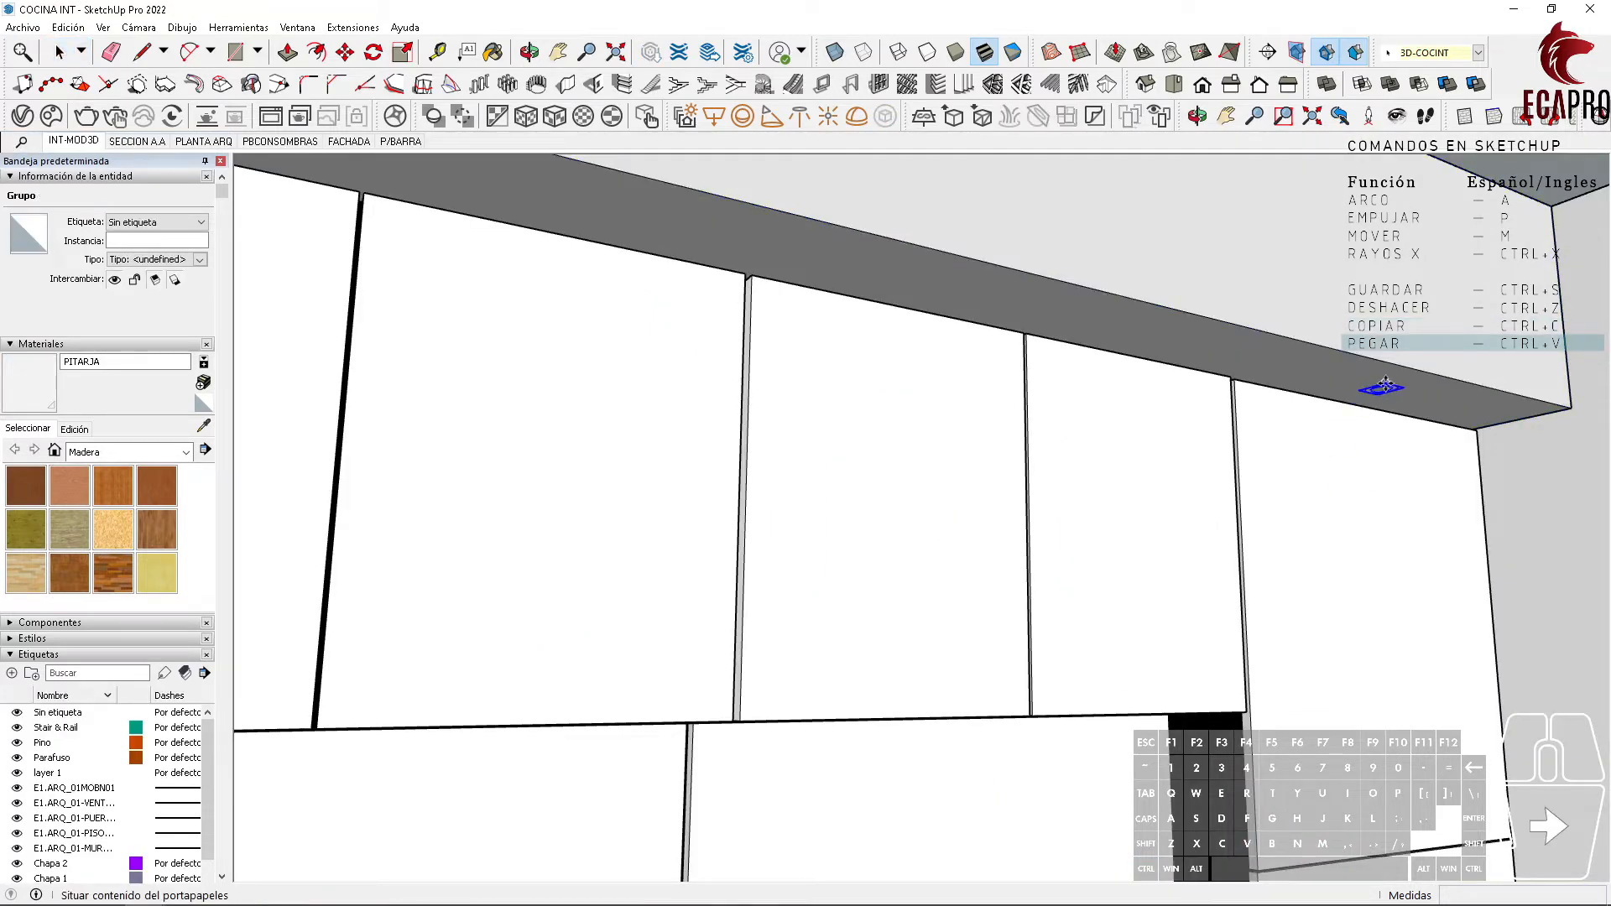
scroll(1384, 386, up, 3)
click(1361, 368)
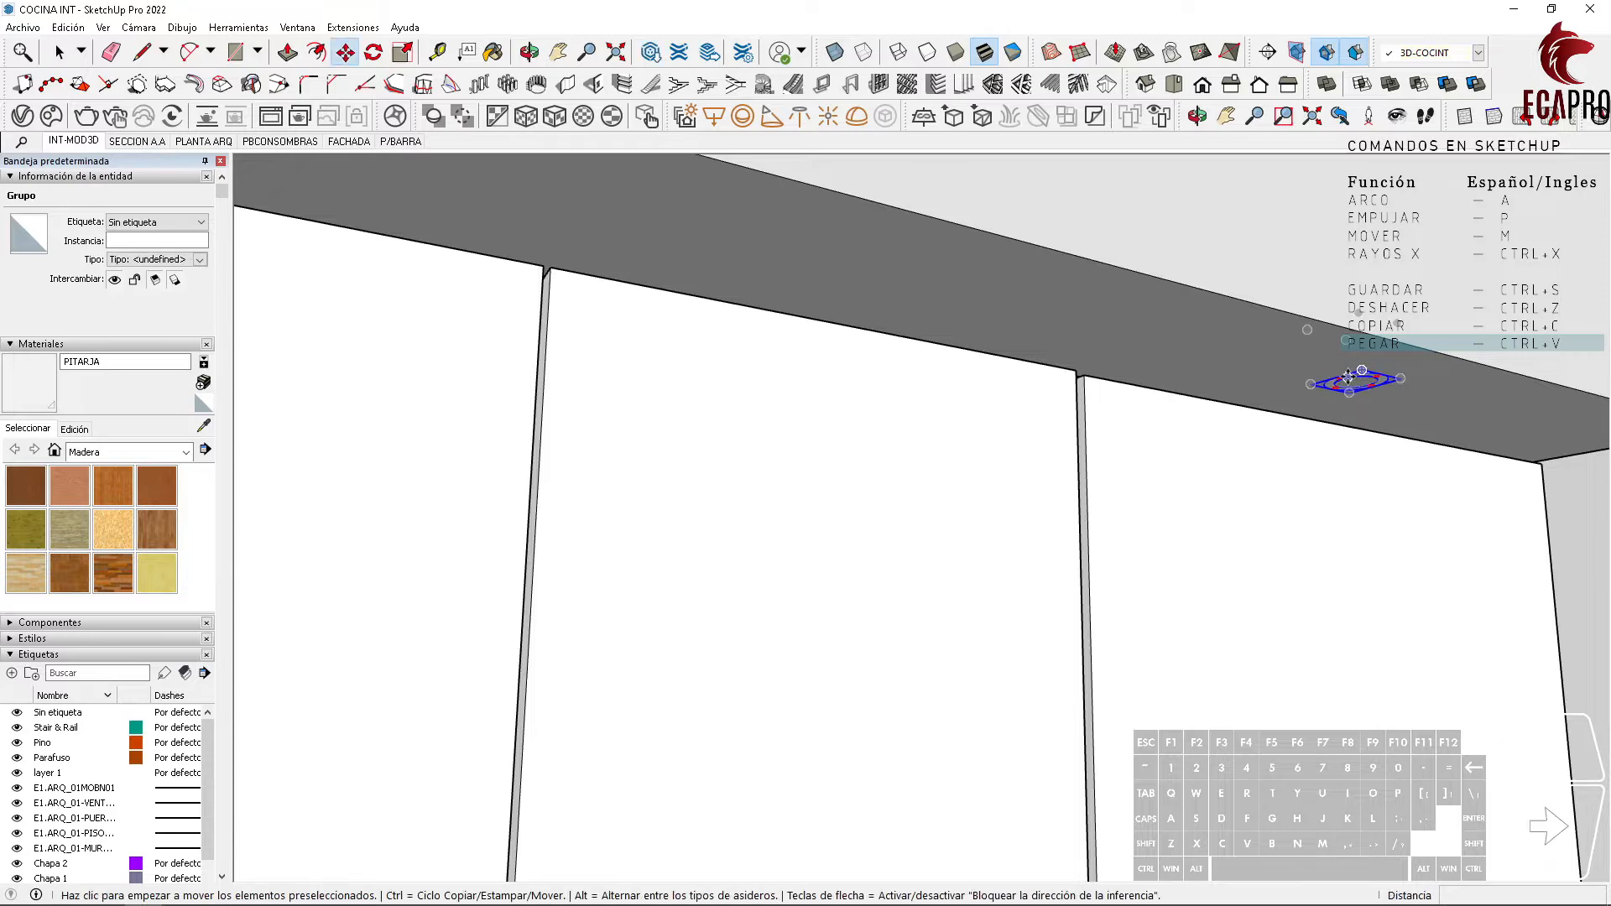
middle_drag(1356, 379, 1250, 507)
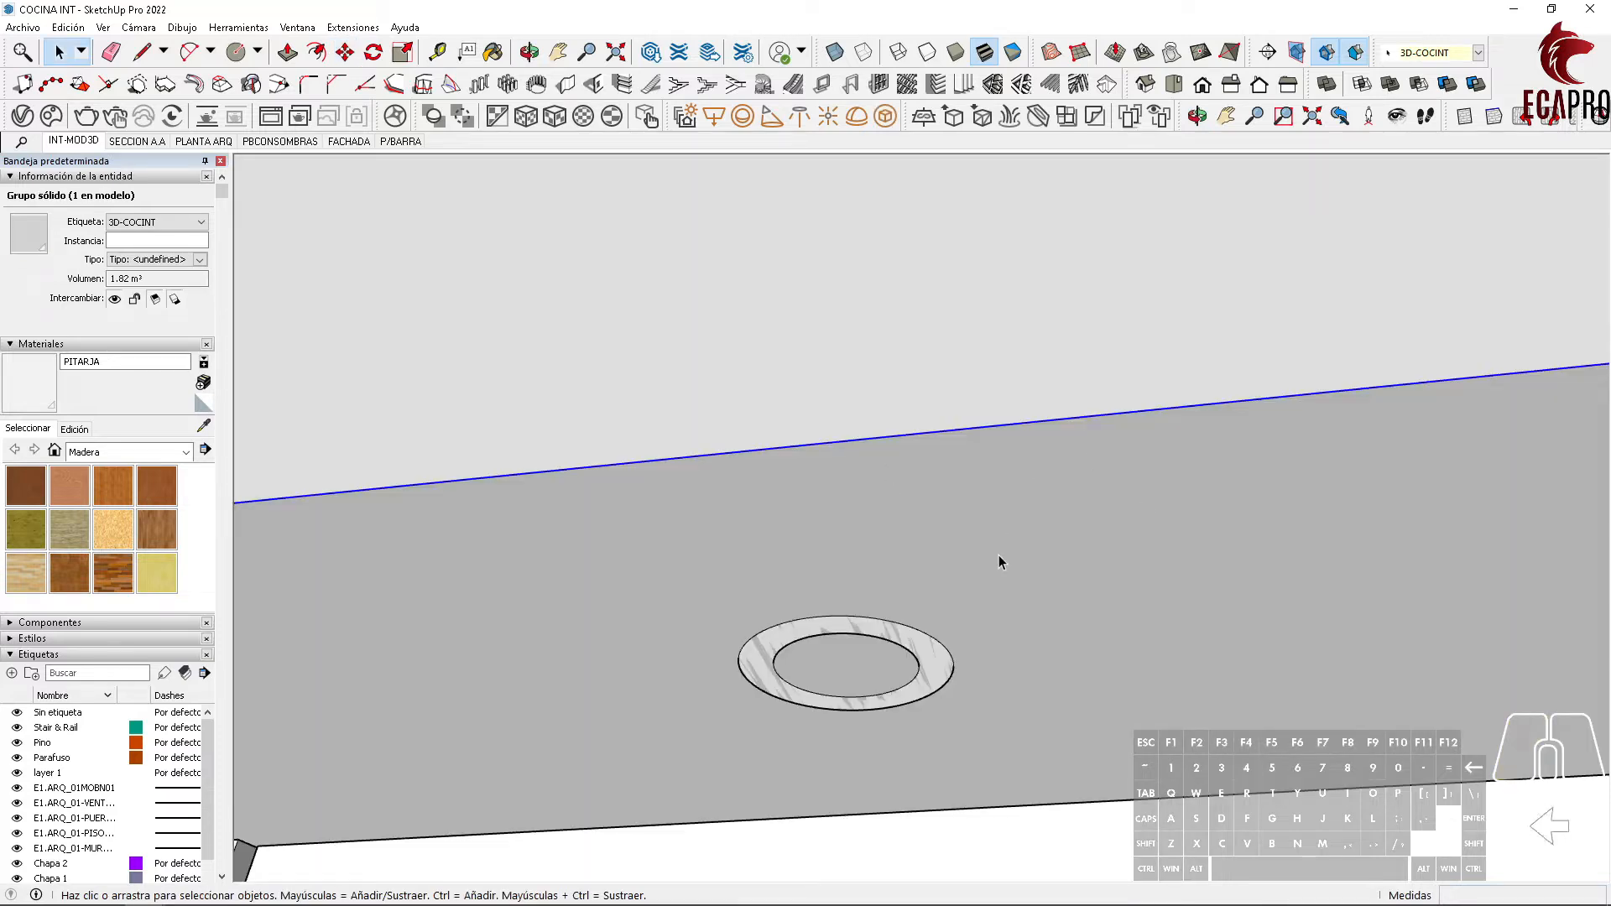
Step: Open the soffit group for editing and select its underside face around the spotlight
double_click(943, 501)
triple_click(943, 497)
scroll(867, 648, up, 1)
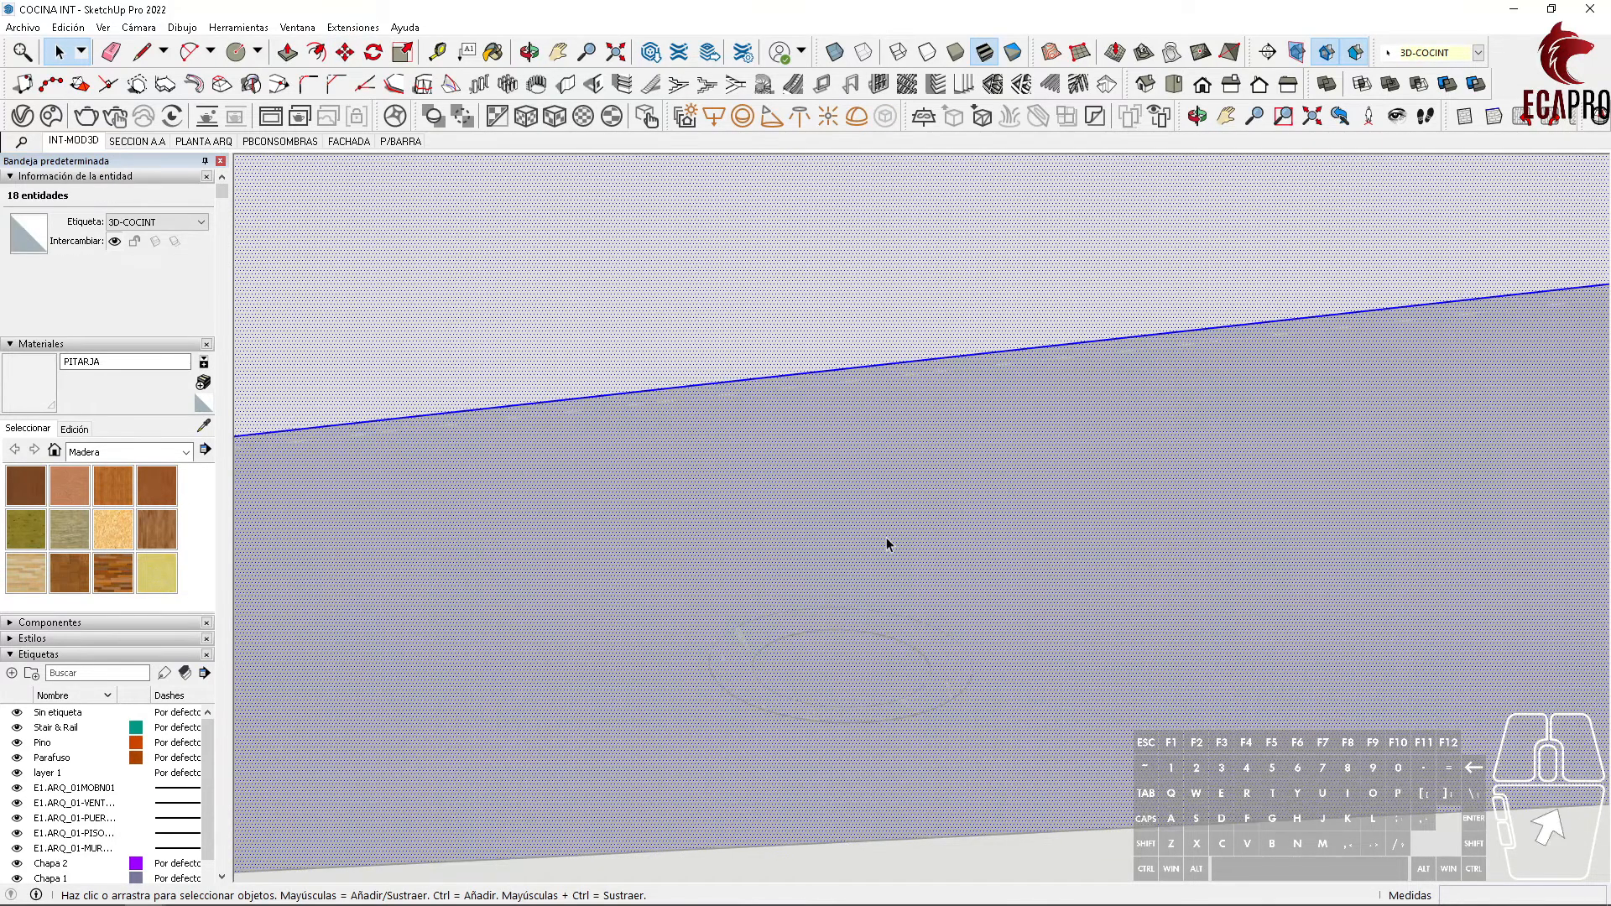
click(817, 567)
scroll(863, 686, up, 3)
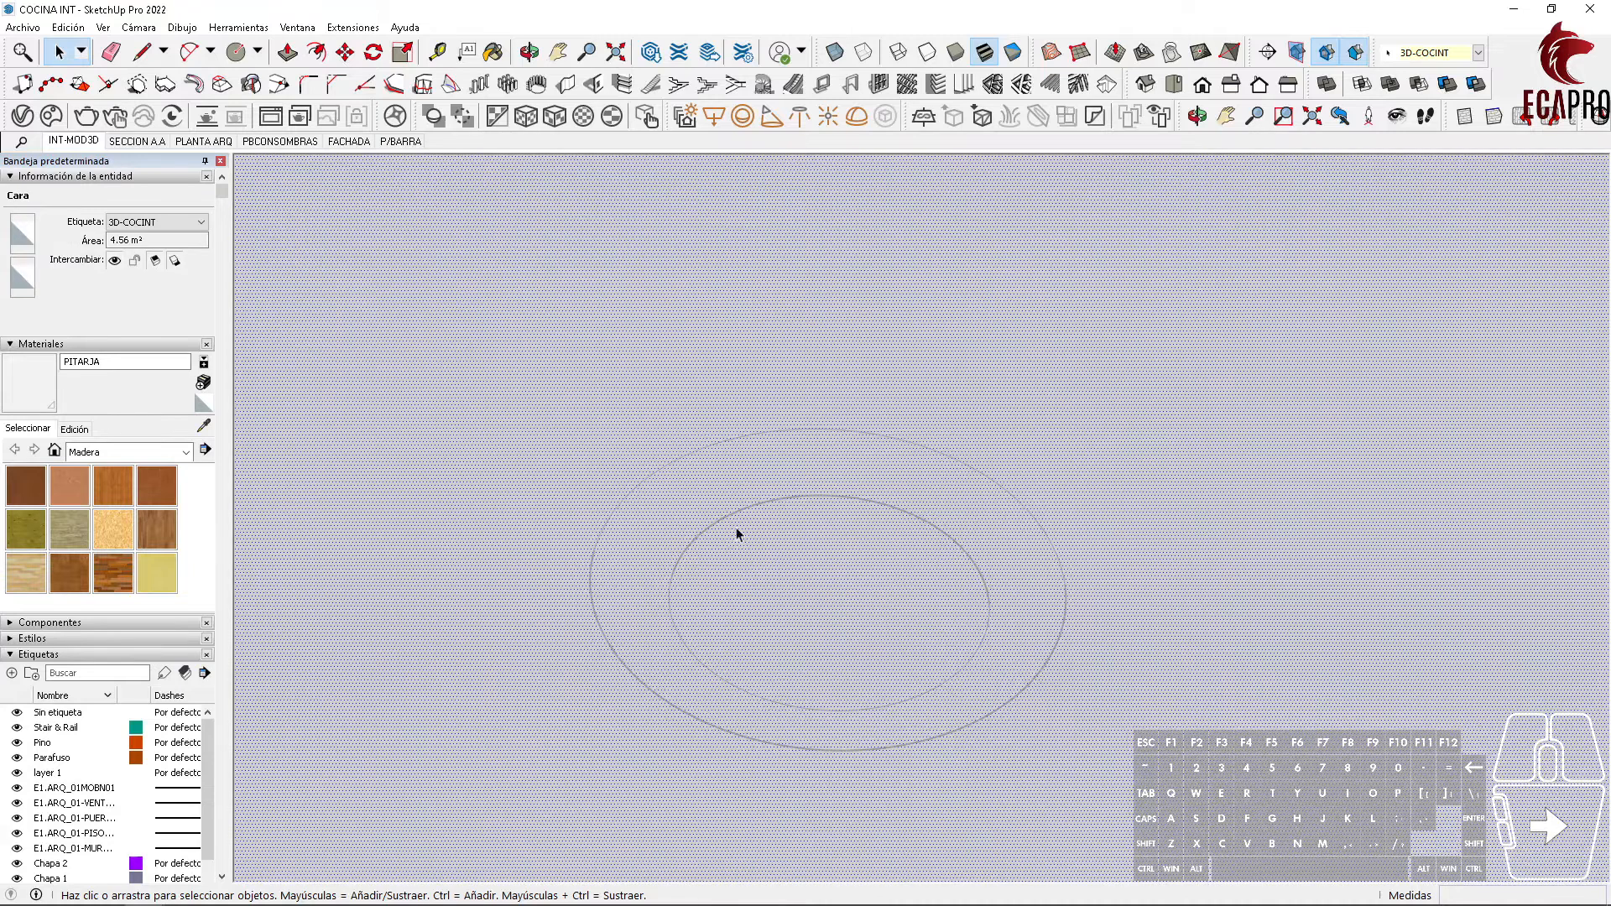
middle_drag(759, 521, 683, 476)
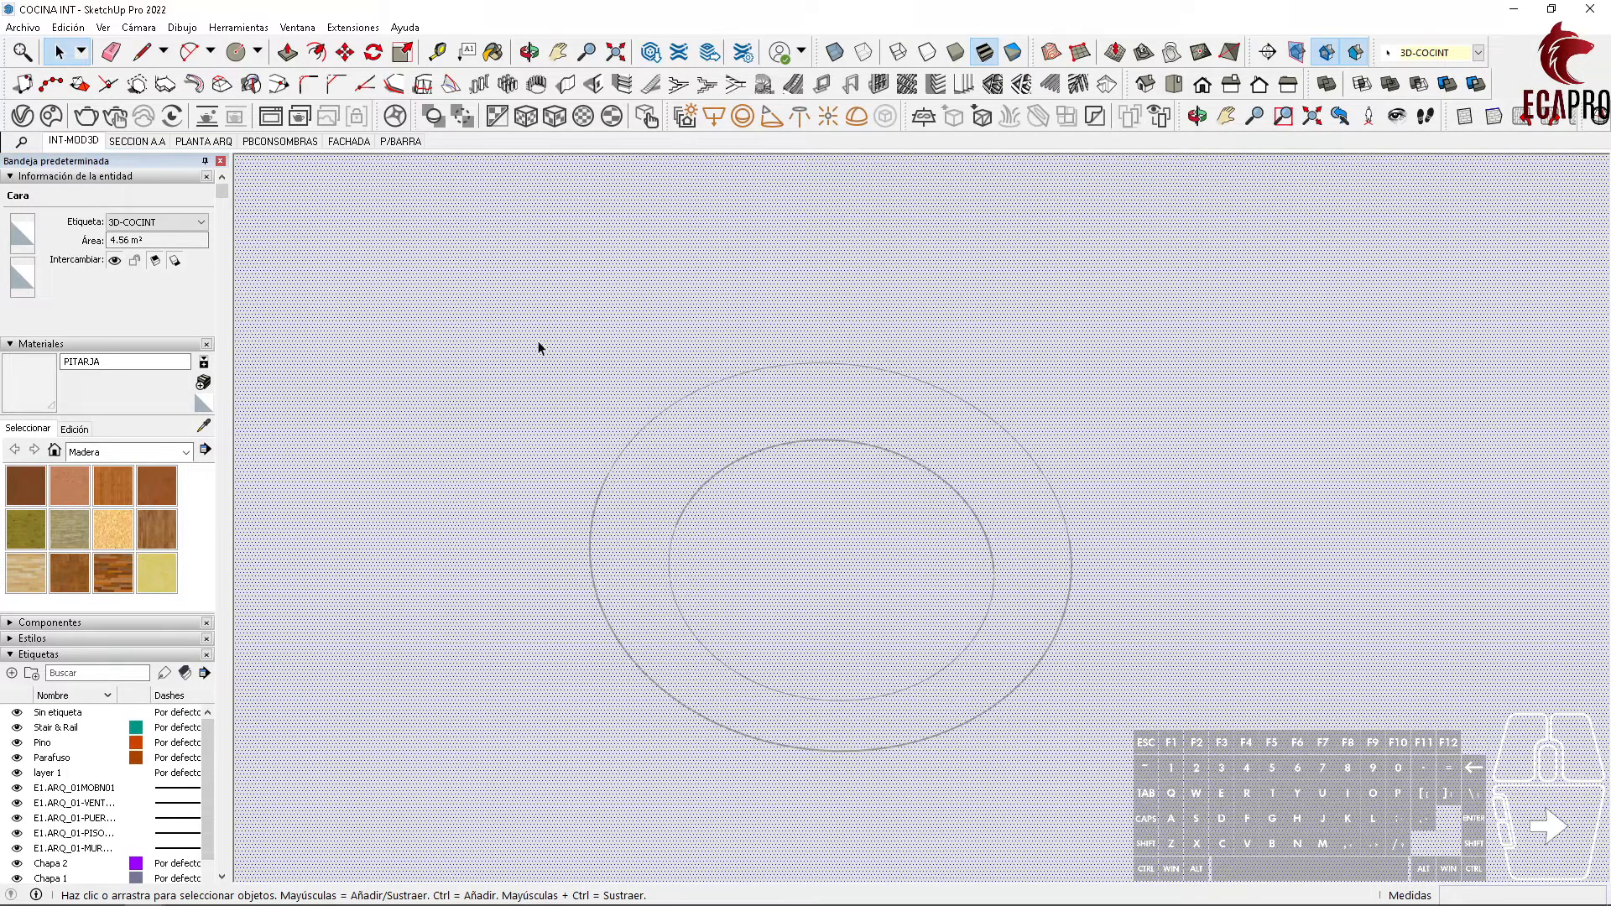
Step: Trace the spotlight's outer rim on the soffit's underside with two semicircular arcs forming a closed circle
middle_drag(553, 482, 816, 397)
key(a)
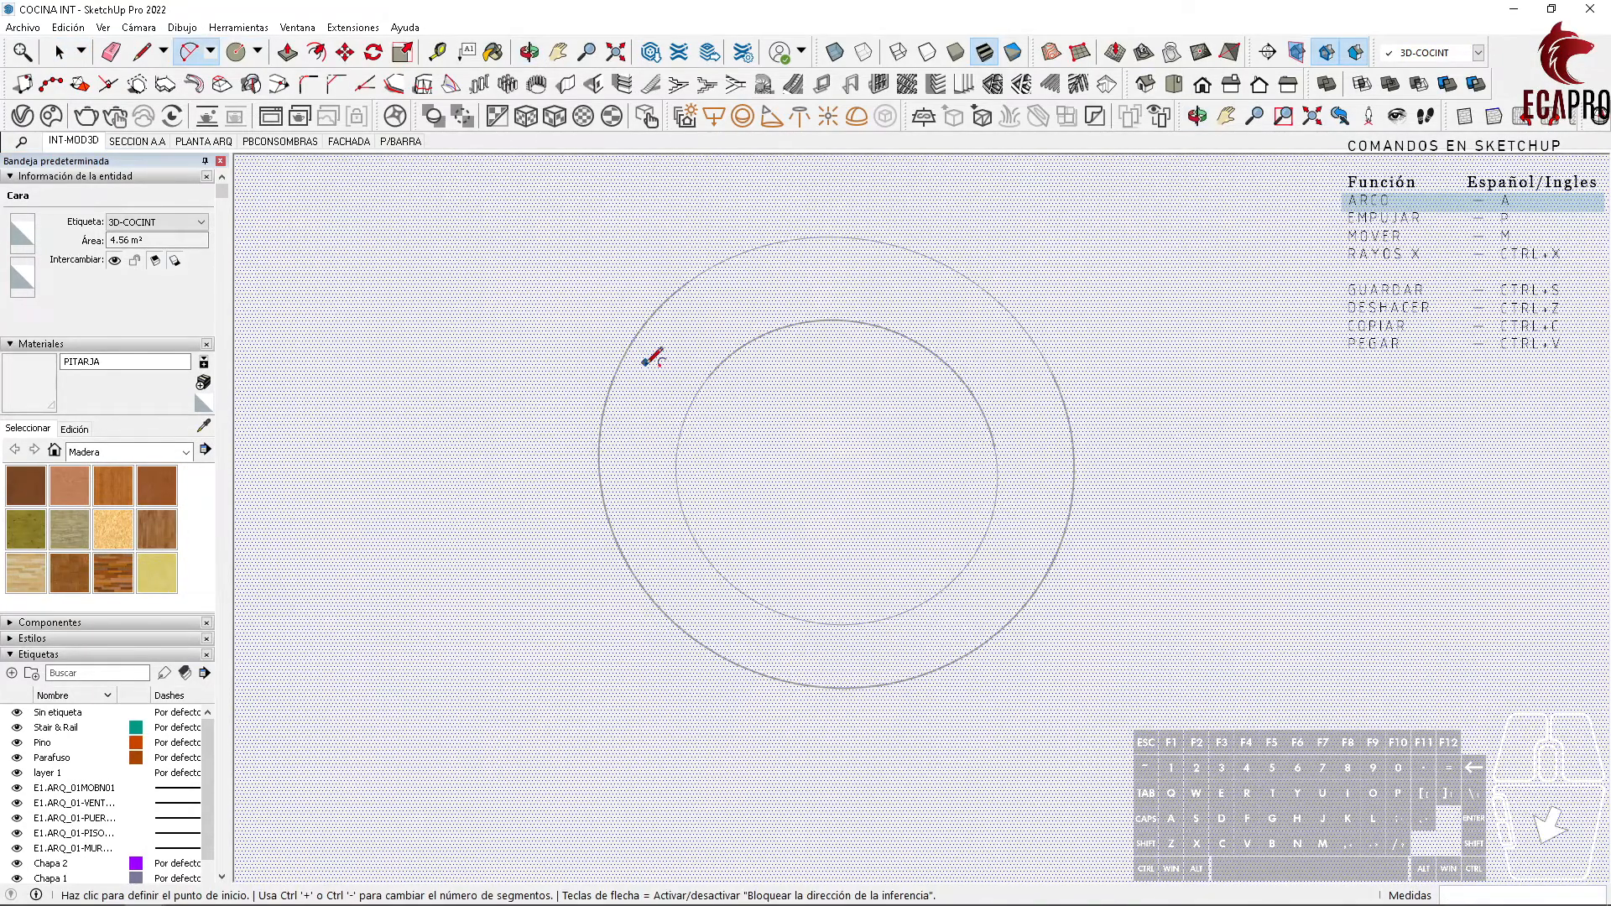
click(600, 474)
click(1073, 472)
click(851, 684)
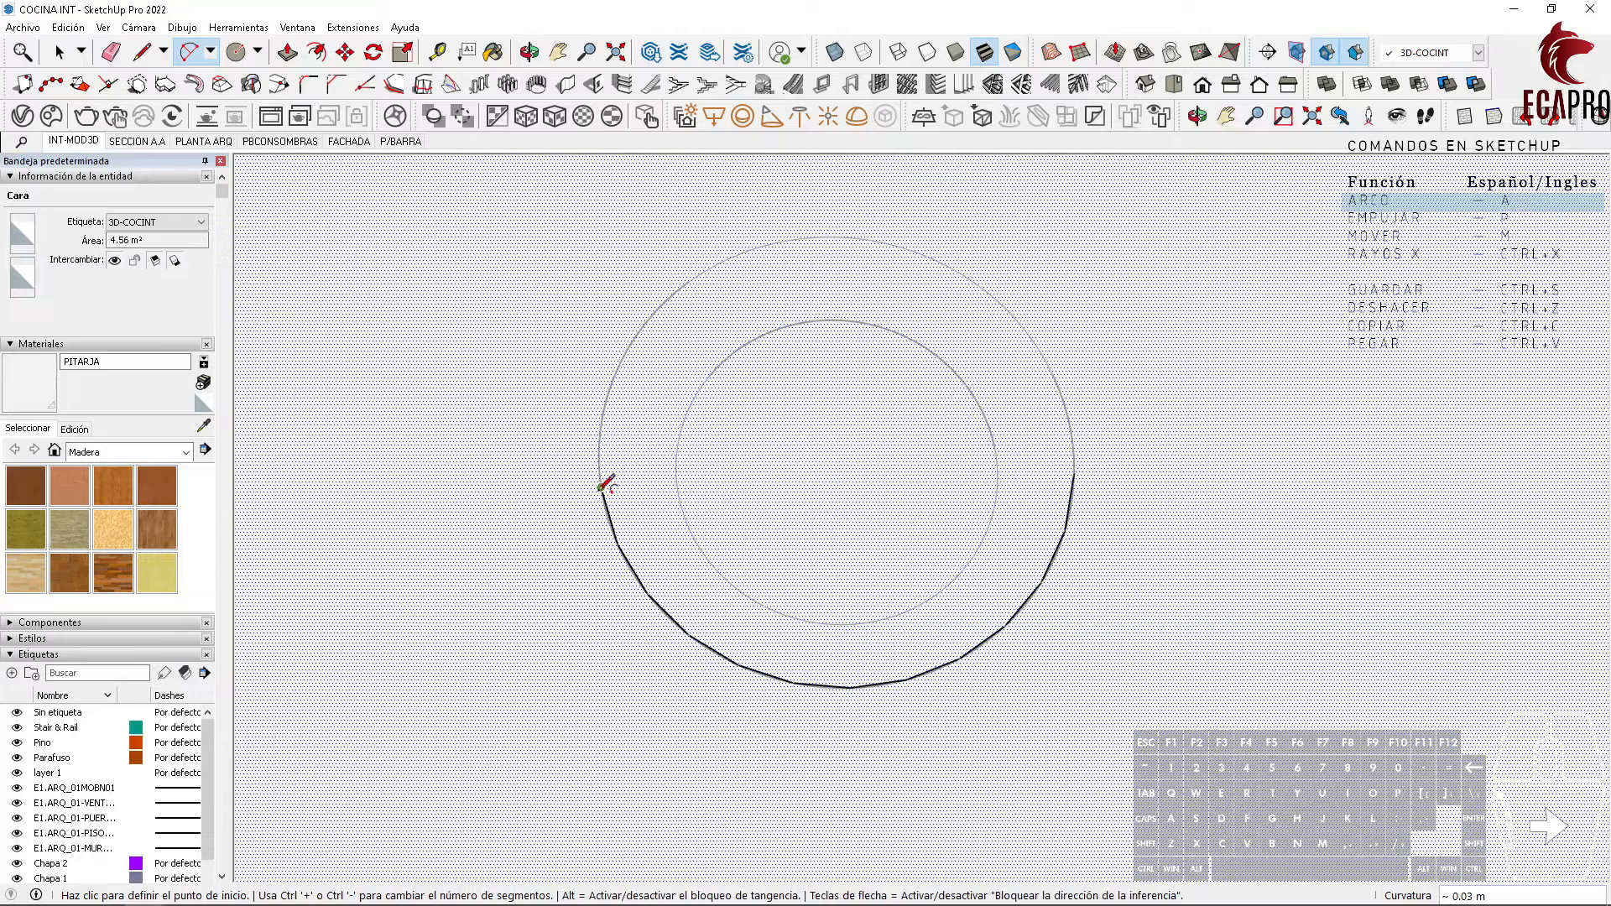
click(600, 474)
click(1074, 473)
click(826, 238)
key(space)
Step: Set both rim arcs to 25 segments each
click(647, 333)
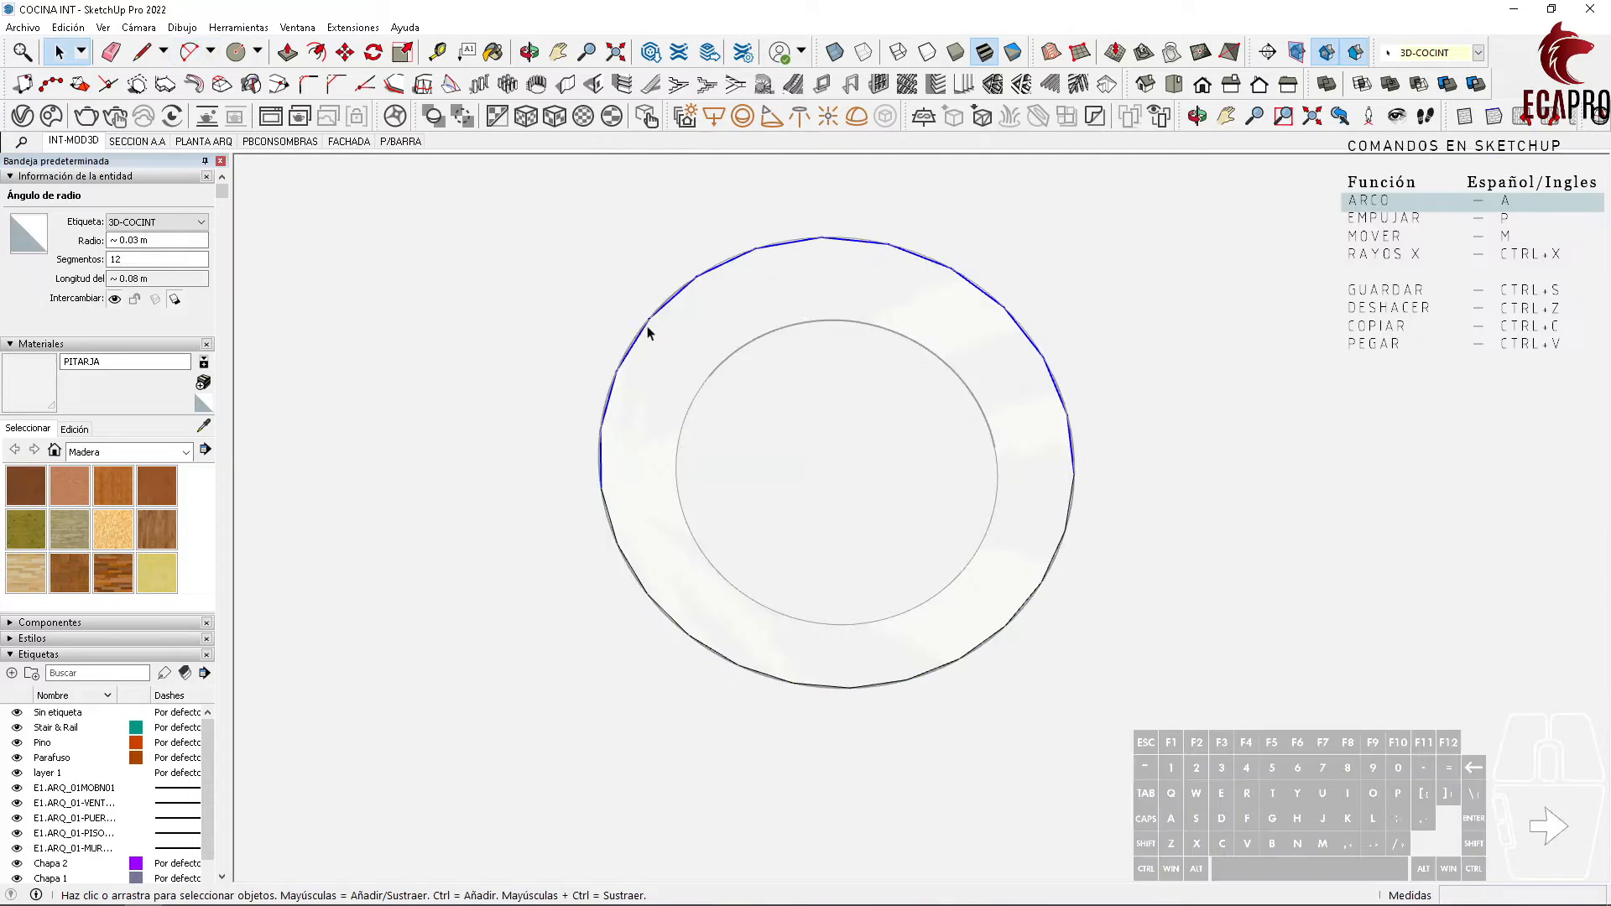
click(142, 258)
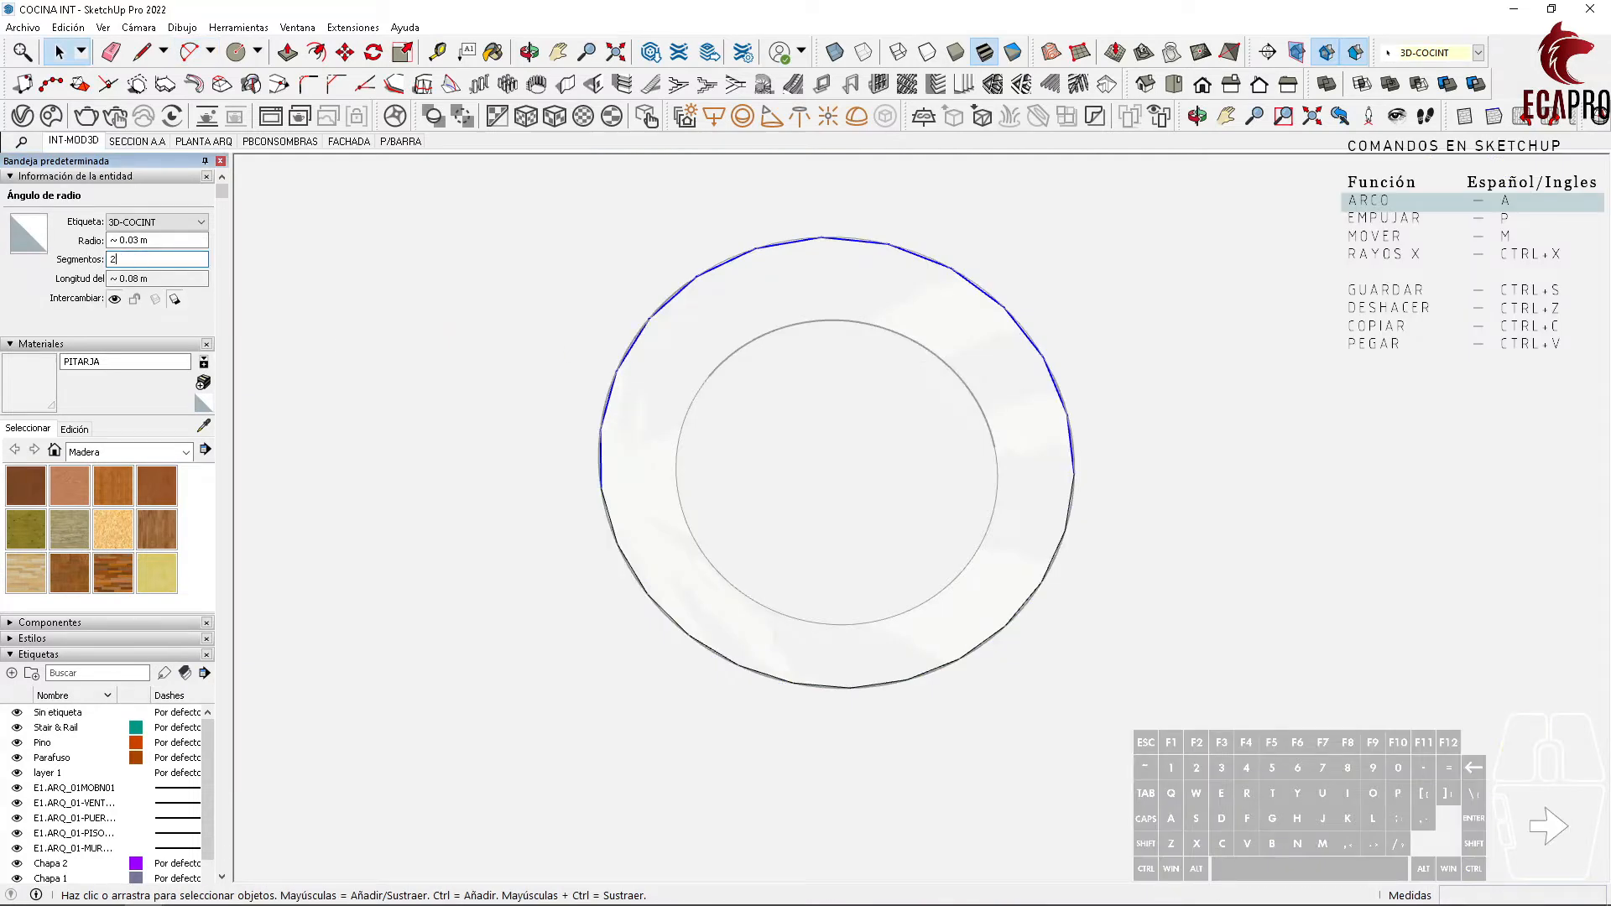
text(25)
key(Return)
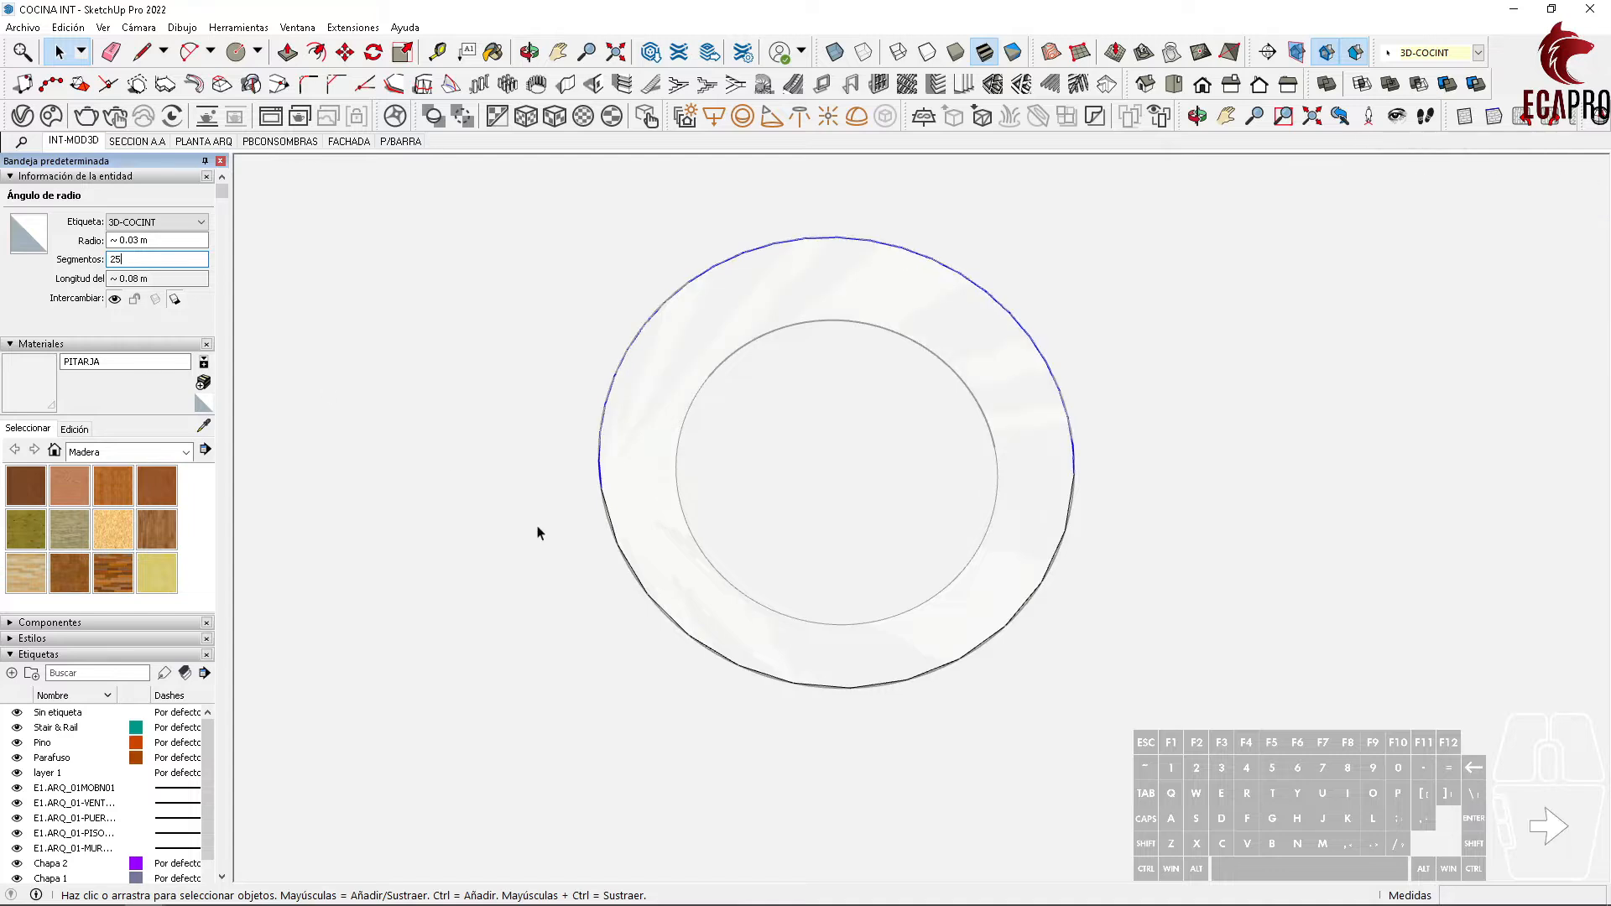
click(620, 551)
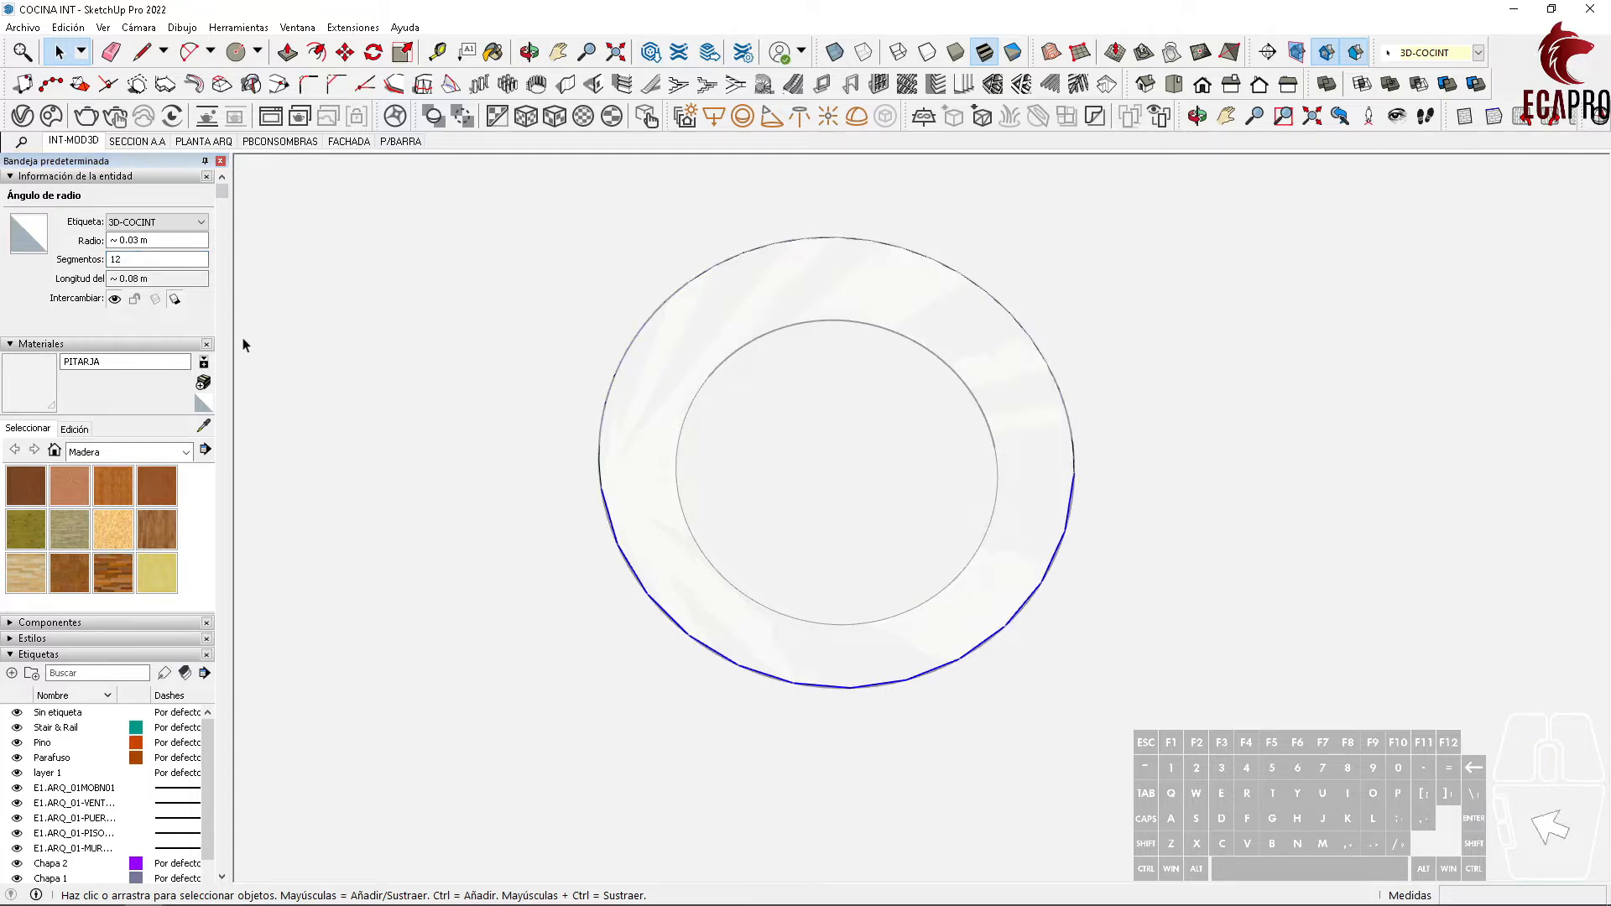
drag(136, 261, 92, 269)
text(25)
key(Return)
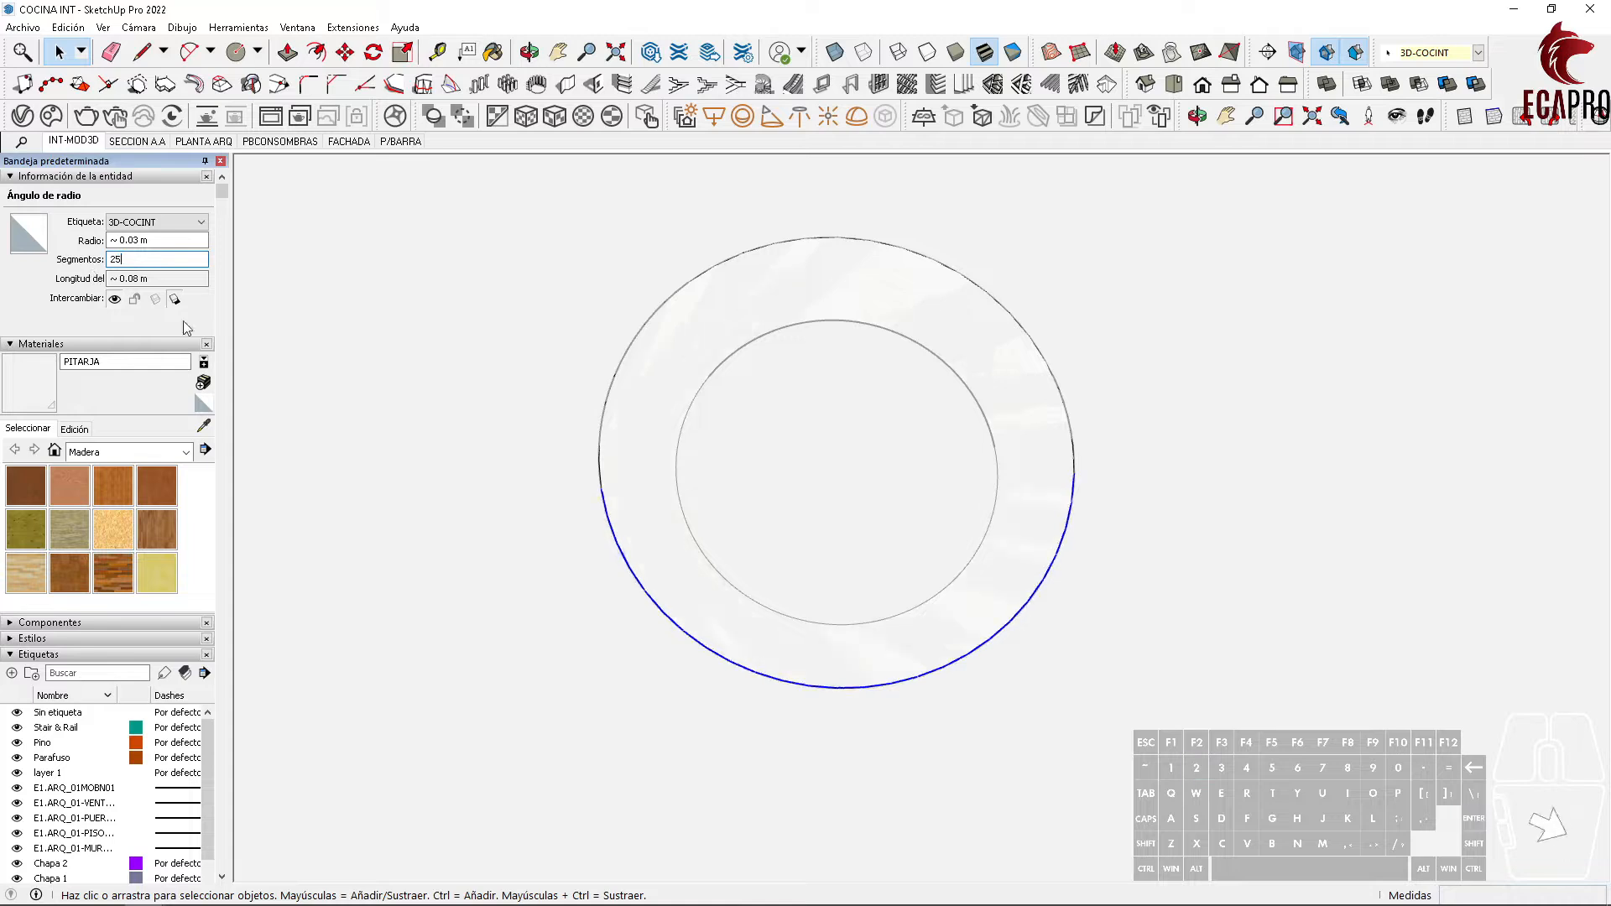
Step: Try deleting the circular face covering the spotlight, and undo the deletion
click(805, 533)
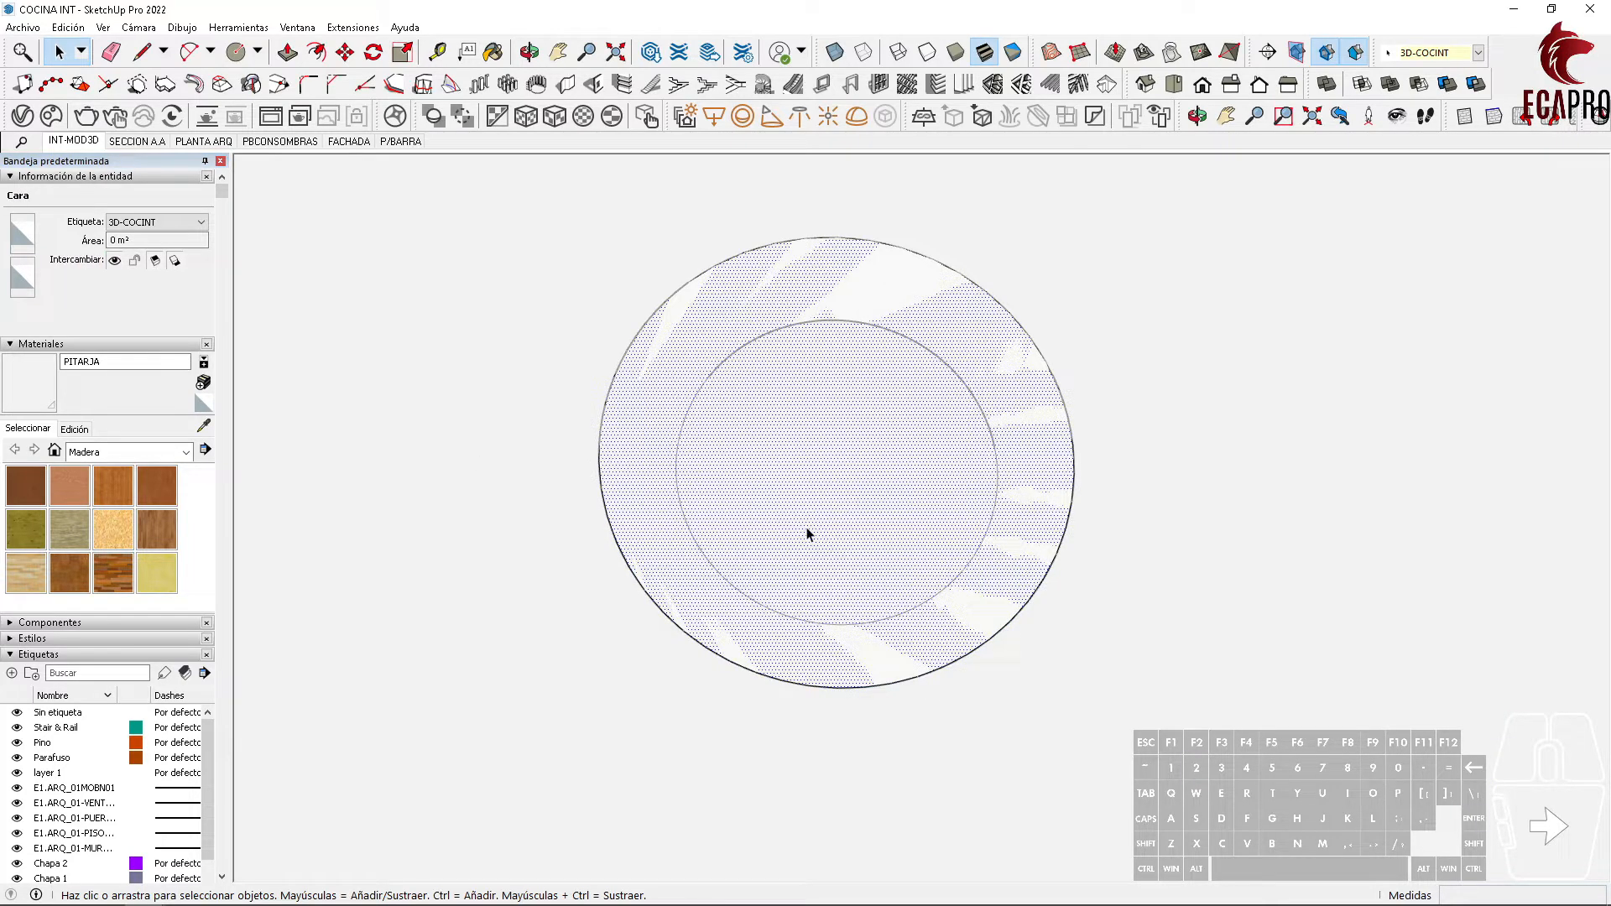
middle_drag(927, 481, 812, 657)
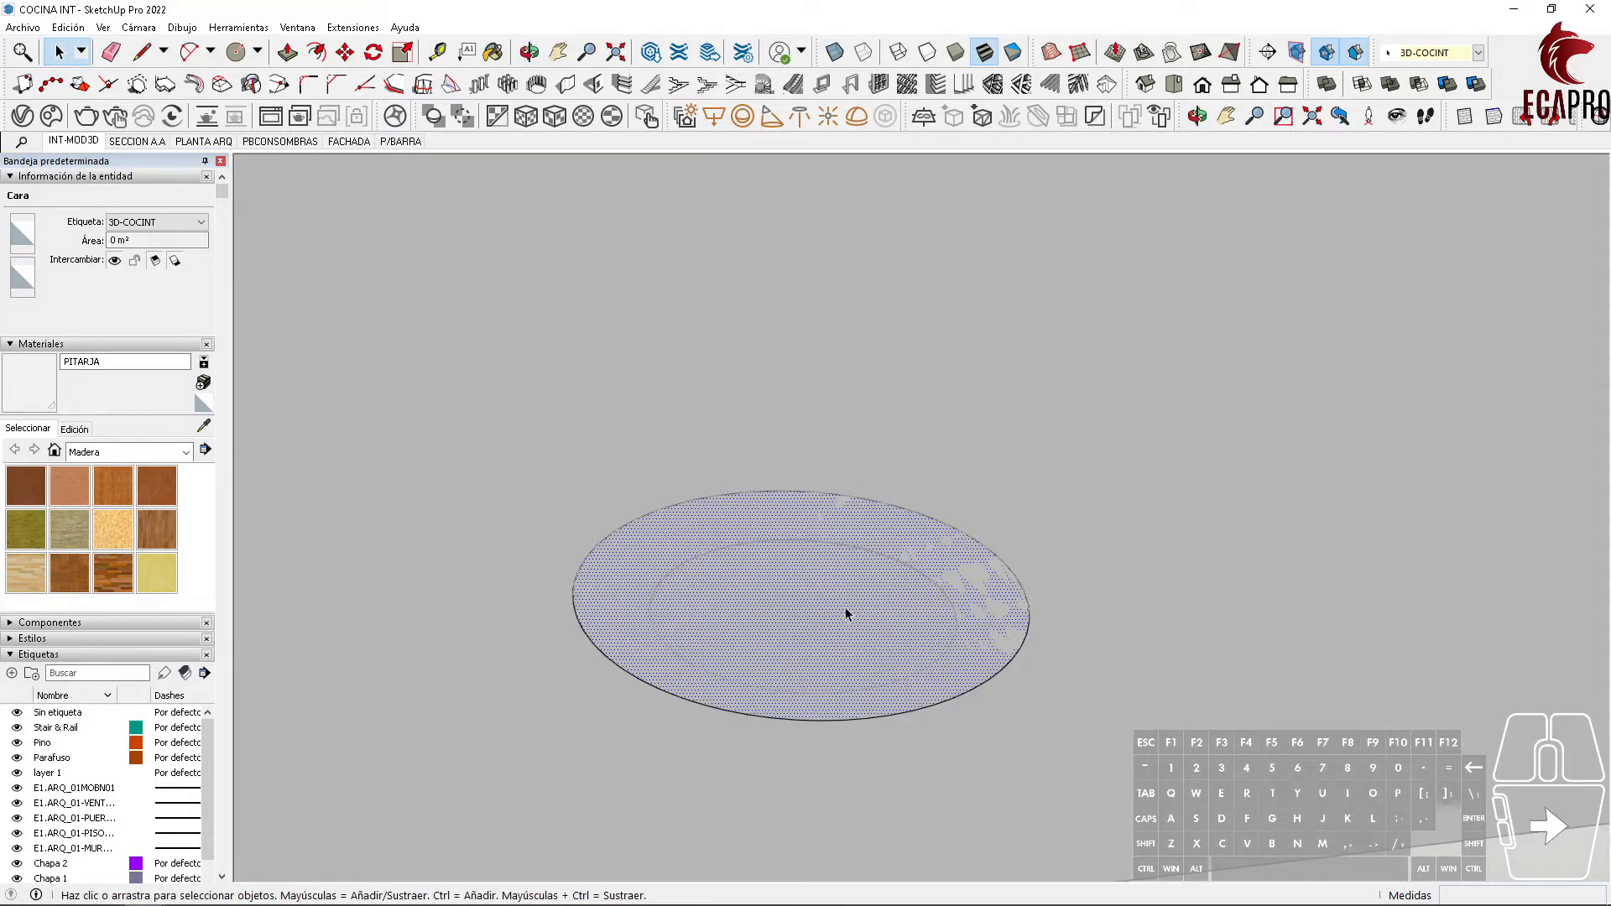
key(Delete)
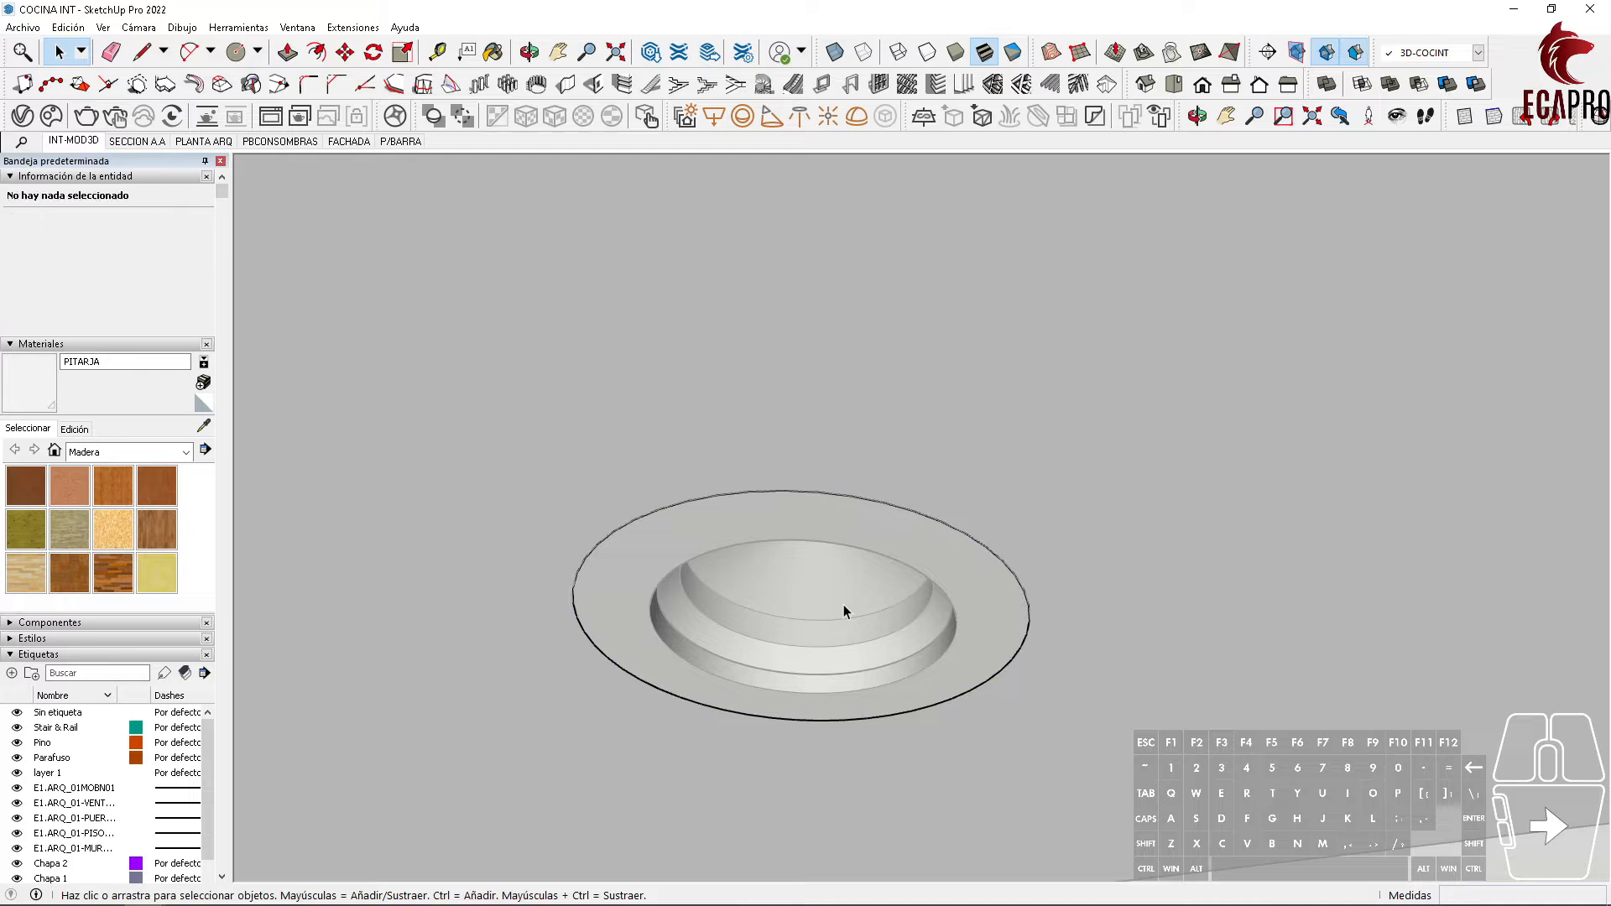
key(ctrl+z)
Step: Push the circular face over the spotlight 0.05 m up into the soffit using X-ray display, and close the soffit group
click(845, 611)
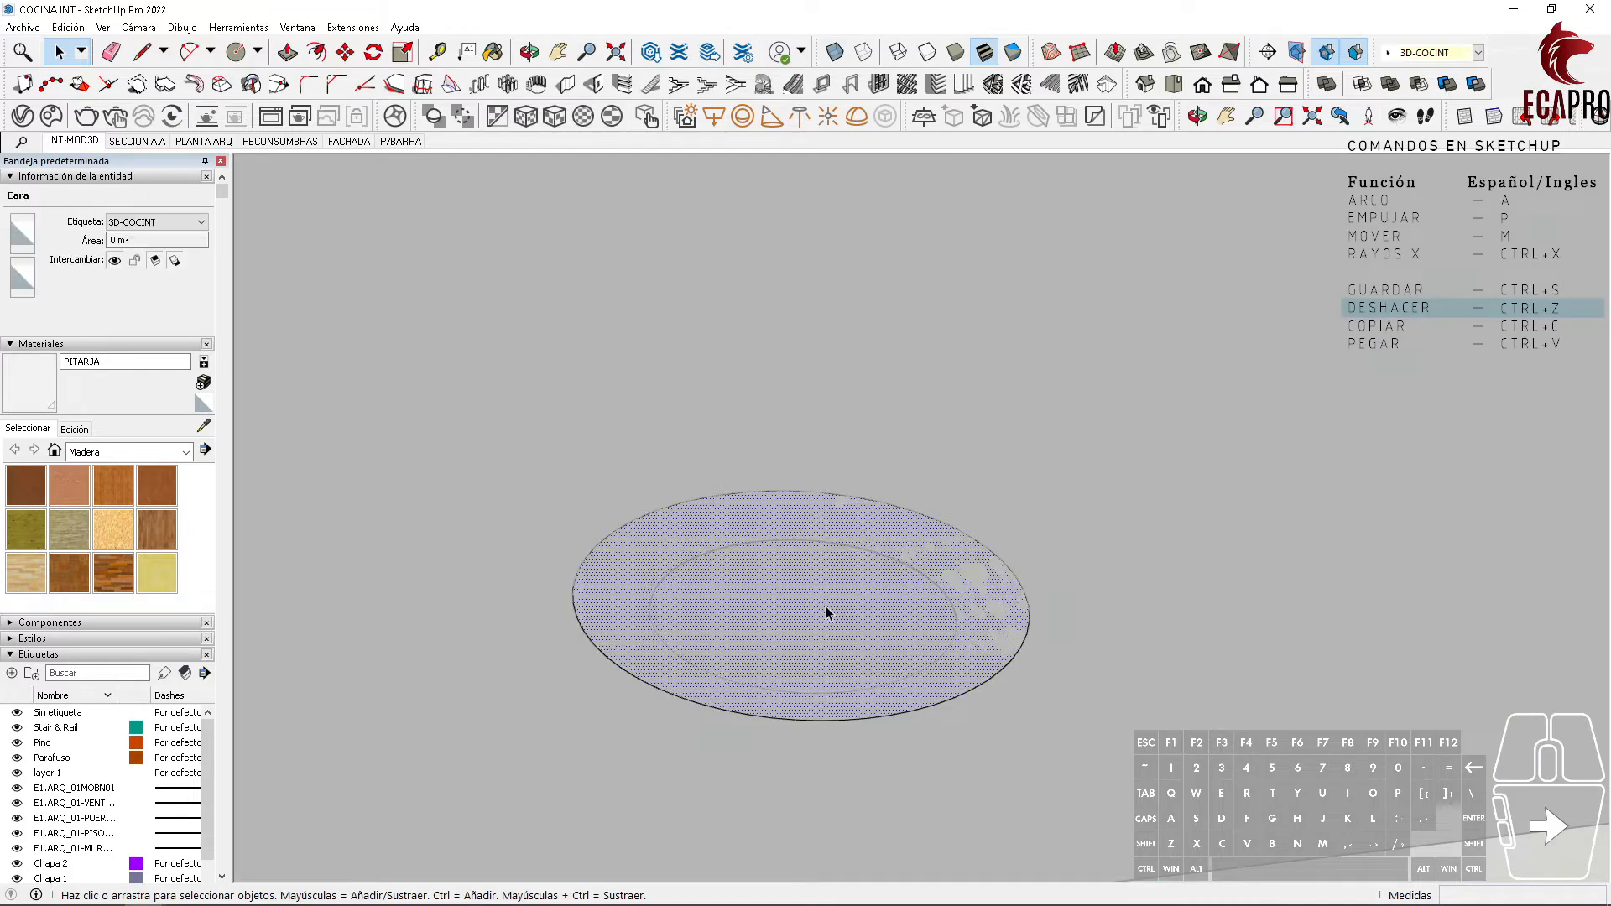
key(p)
key(ctrl+x)
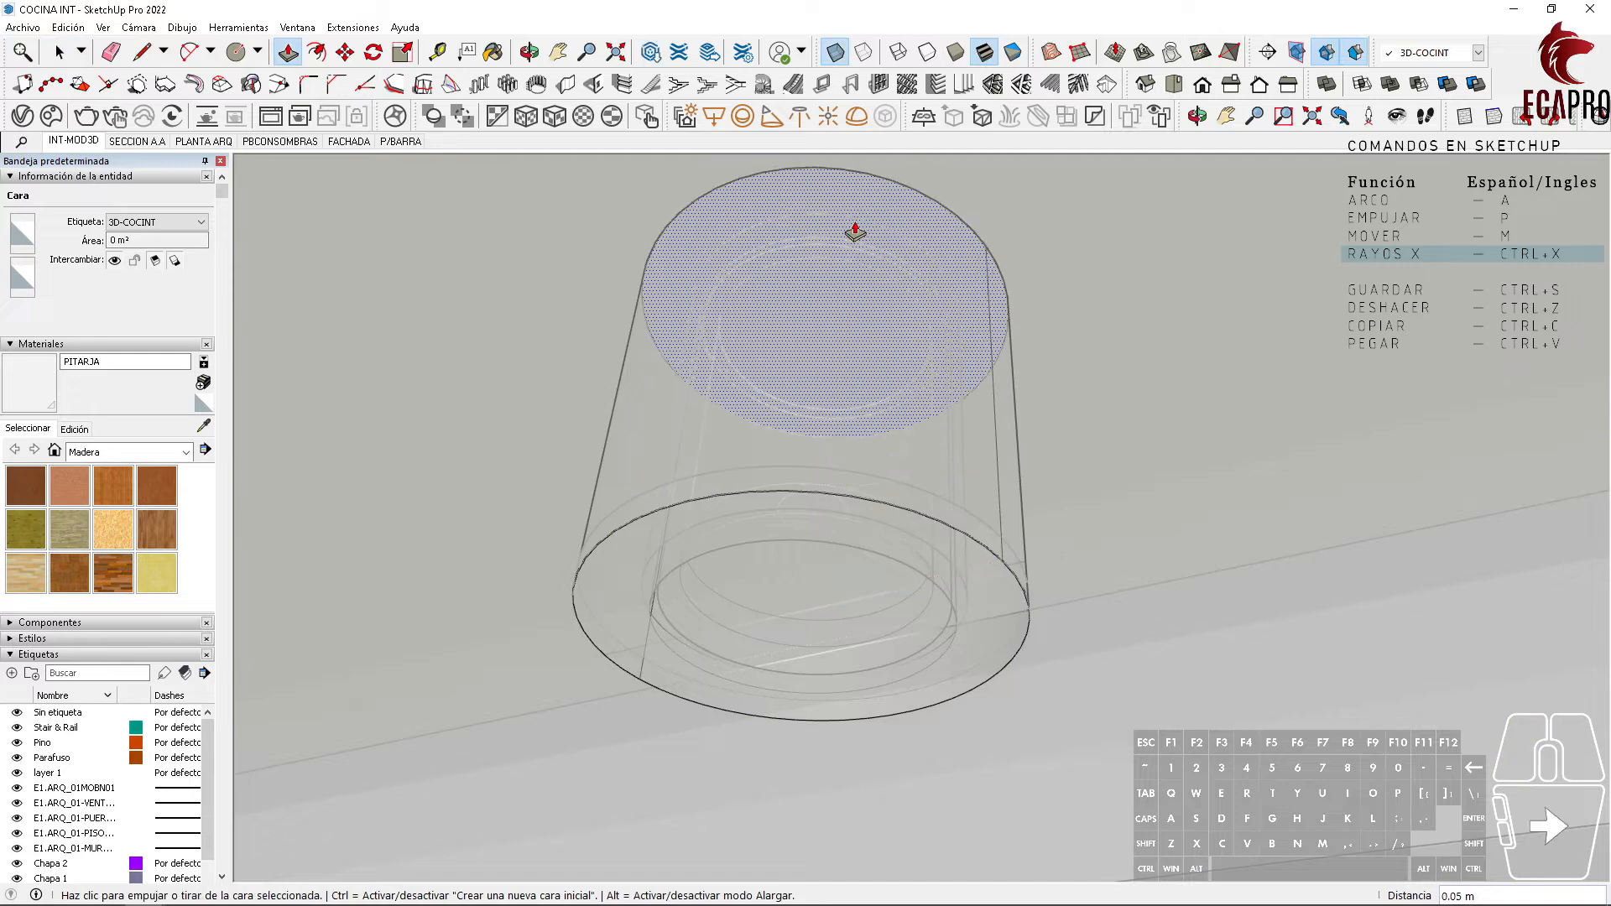
key(space)
key(ctrl+x)
middle_drag(835, 451, 765, 552)
scroll(845, 496, down, 10)
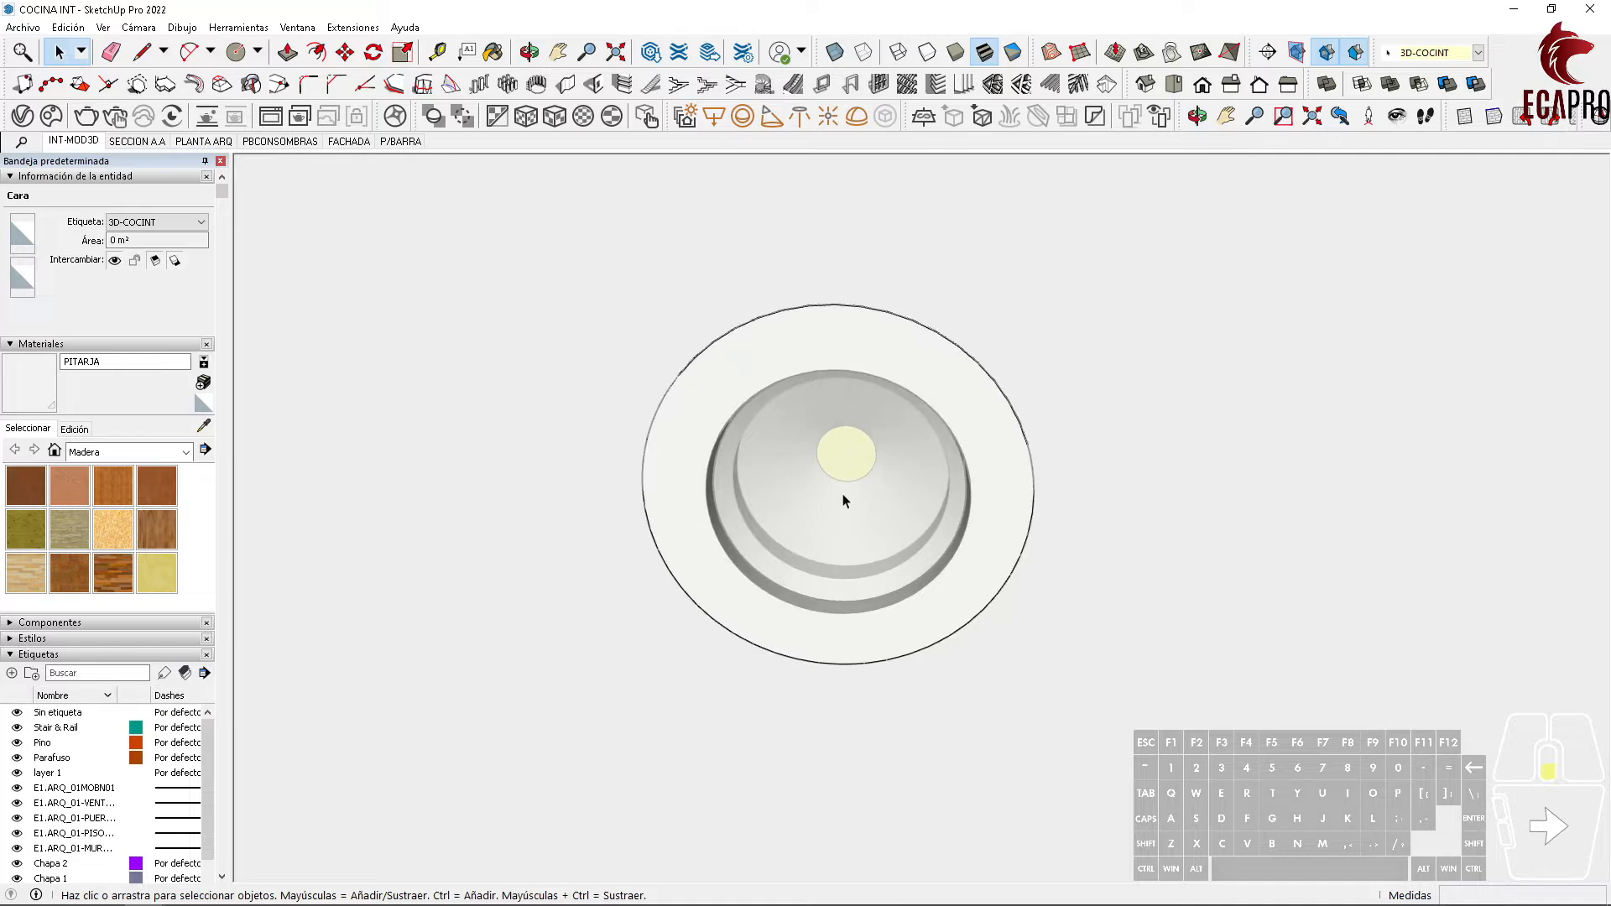
middle_drag(845, 496, 897, 757)
key(Escape)
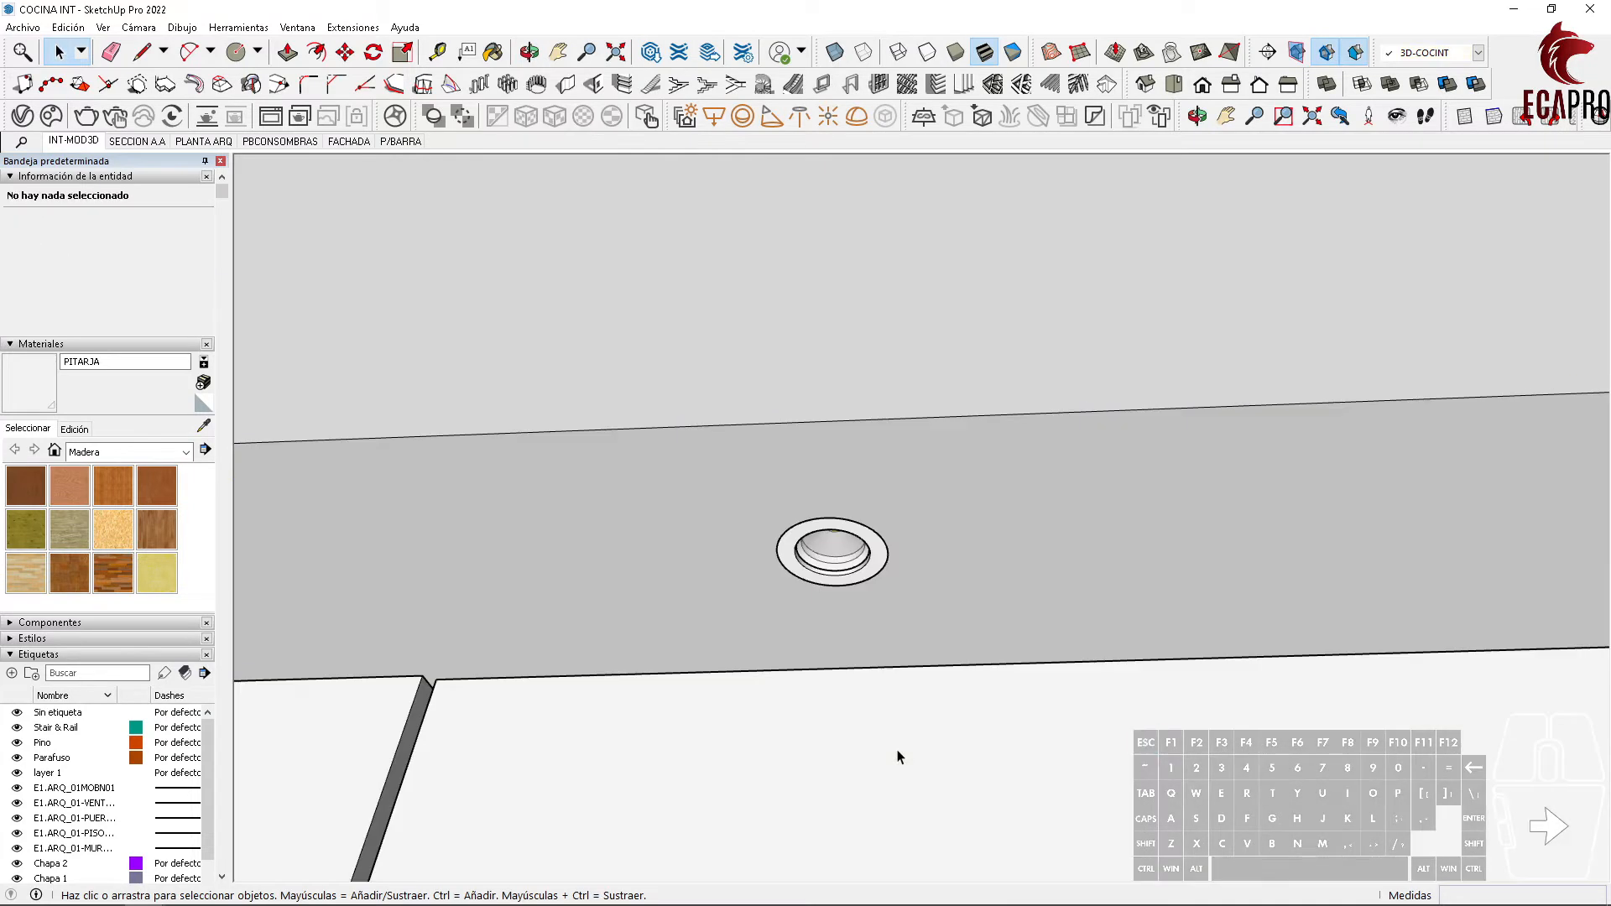
Step: Copy the spotlight along the soffit's underside to the opposite end, above the tall cabinets beyond the refrigerator
middle_drag(828, 591, 1158, 683)
scroll(791, 503, up, 3)
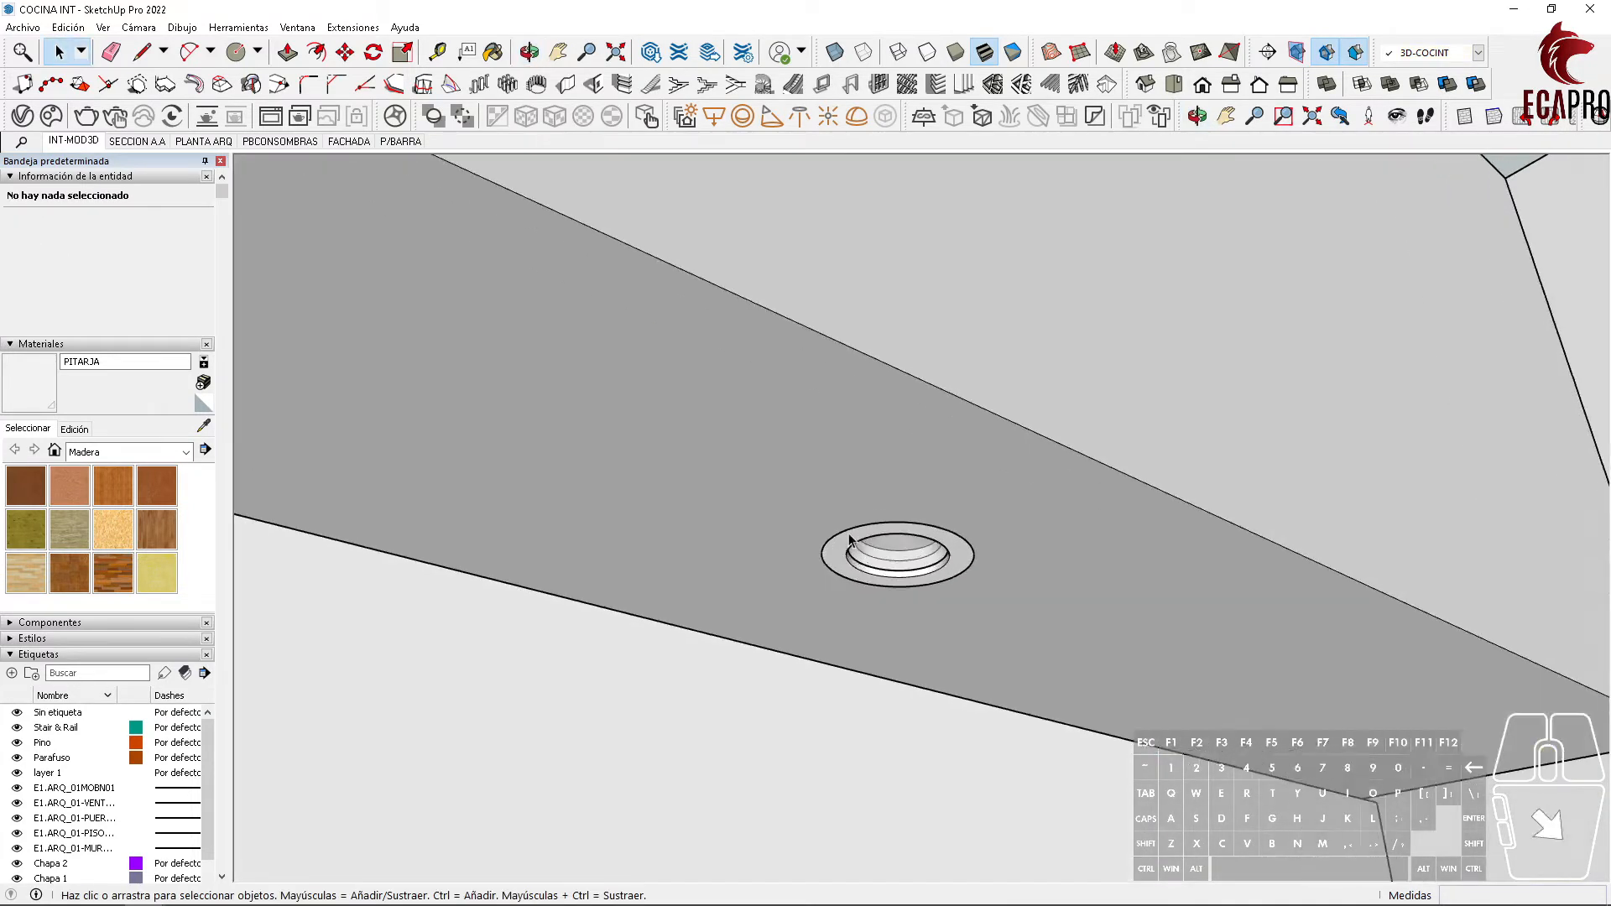
click(976, 546)
middle_drag(975, 547, 889, 574)
key(m)
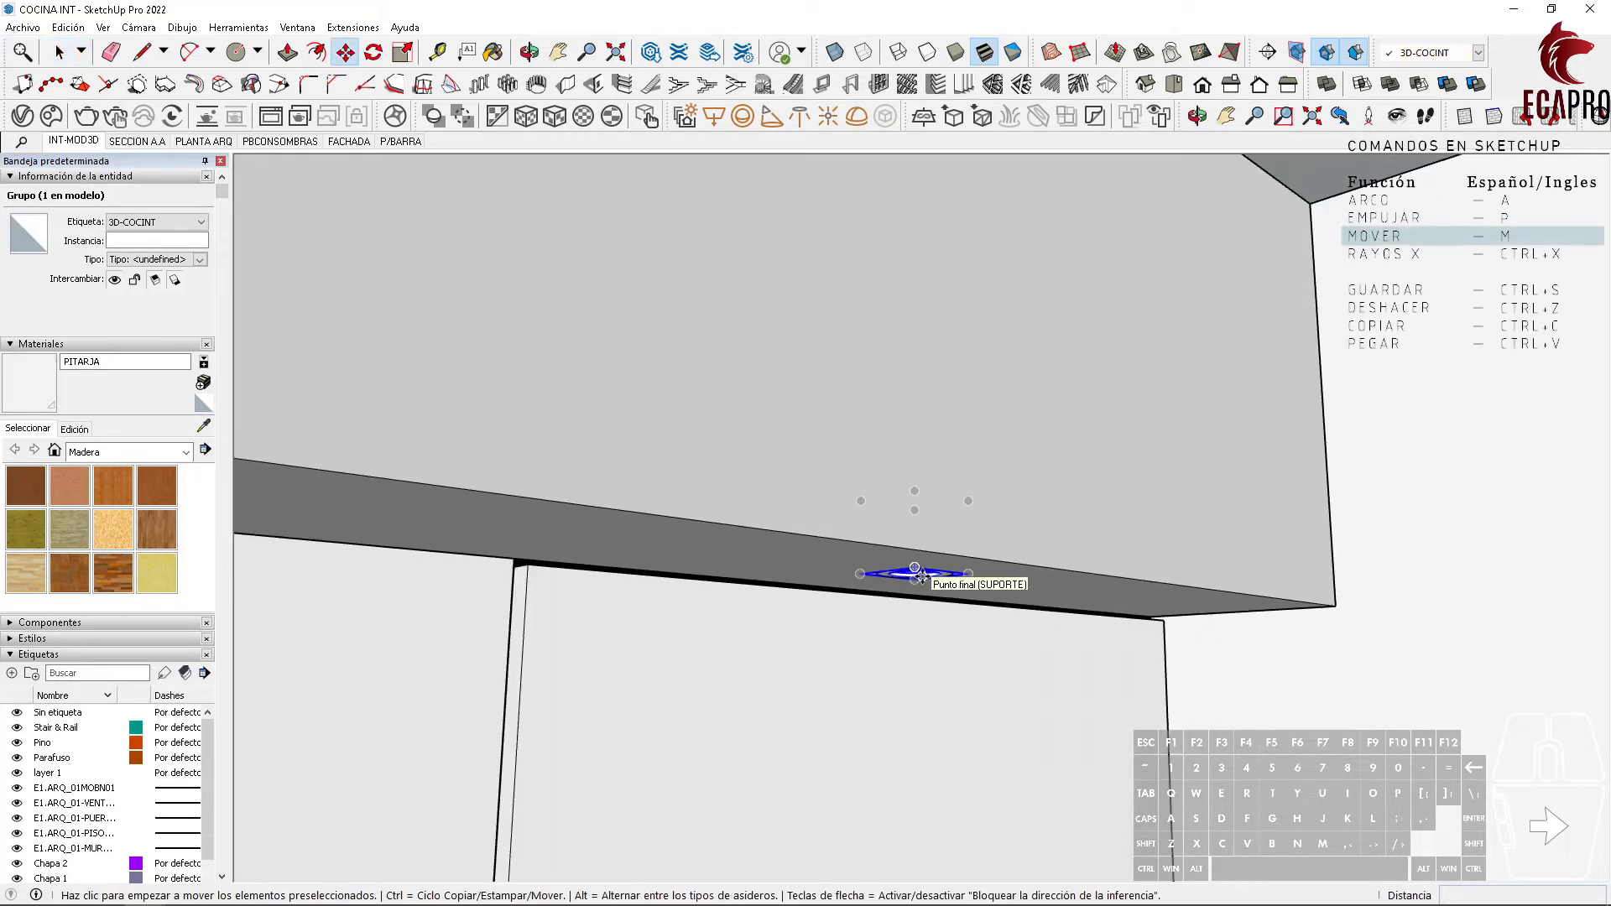
click(878, 559)
key(ctrl)
scroll(828, 557, down, 1)
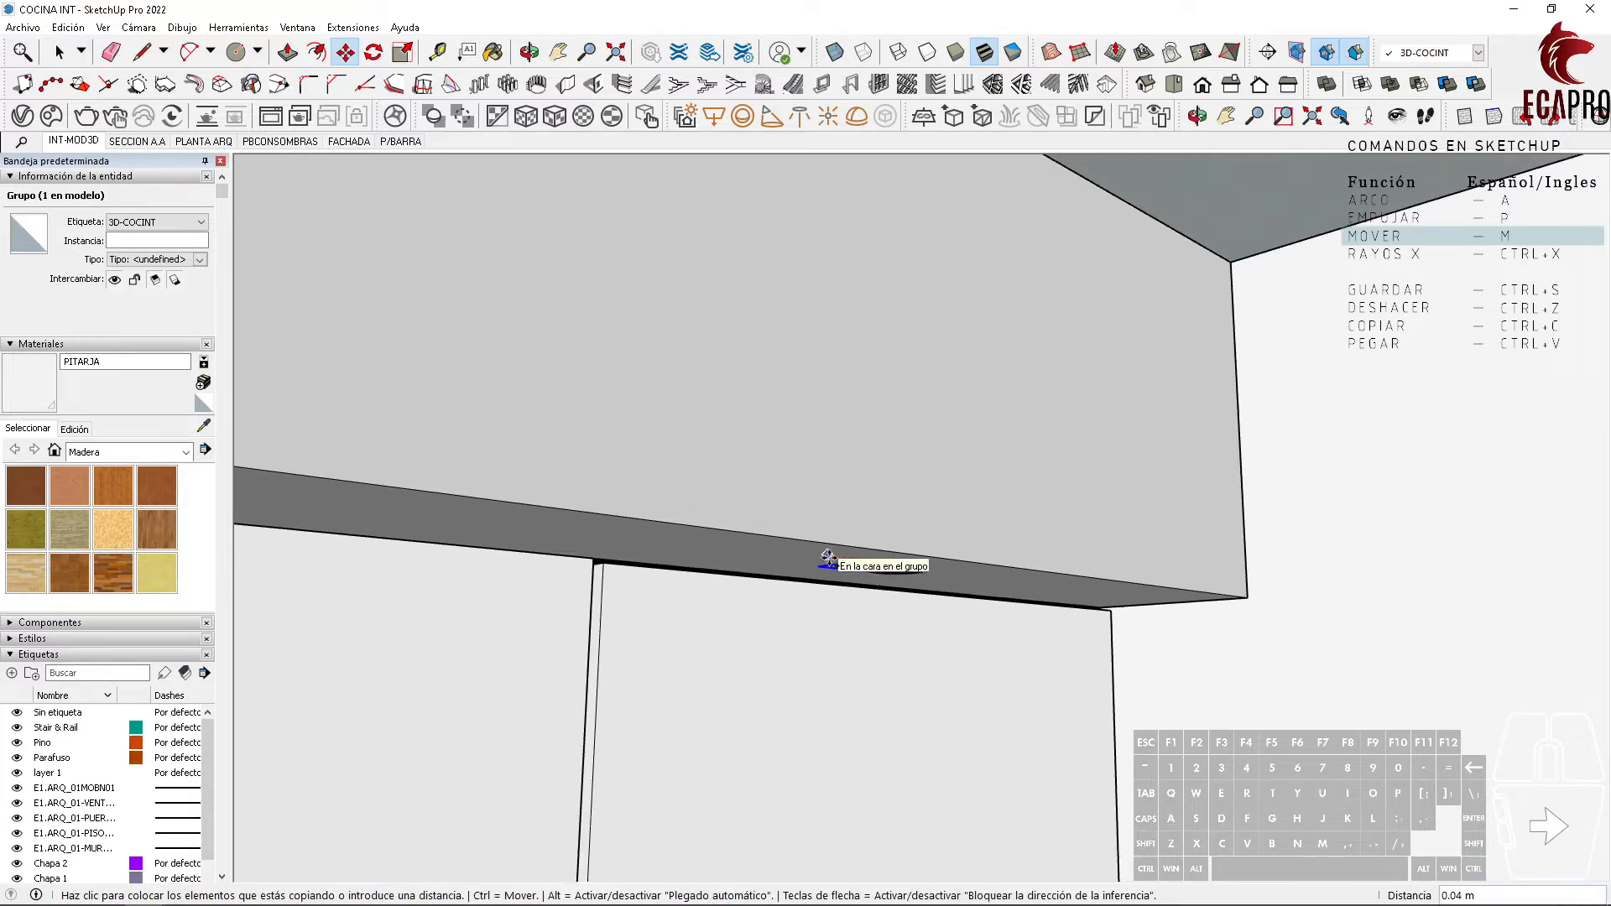
middle_drag(828, 557, 1063, 558)
scroll(1154, 543, down, 3)
shift+middle_drag(615, 547, 769, 508)
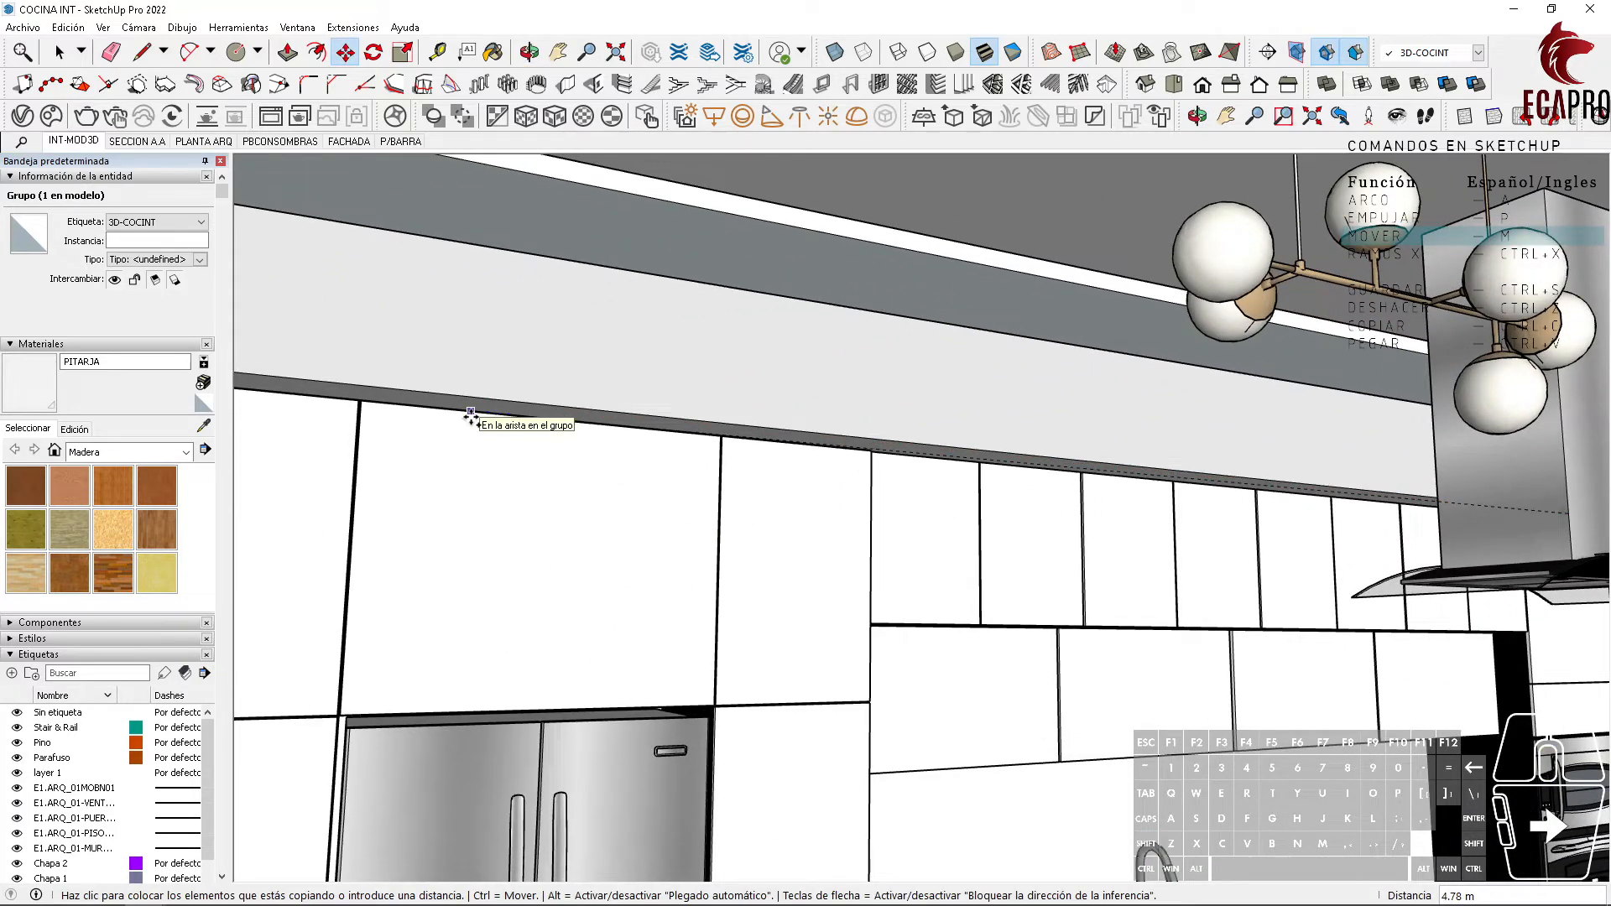
shift+middle_drag(446, 420, 558, 409)
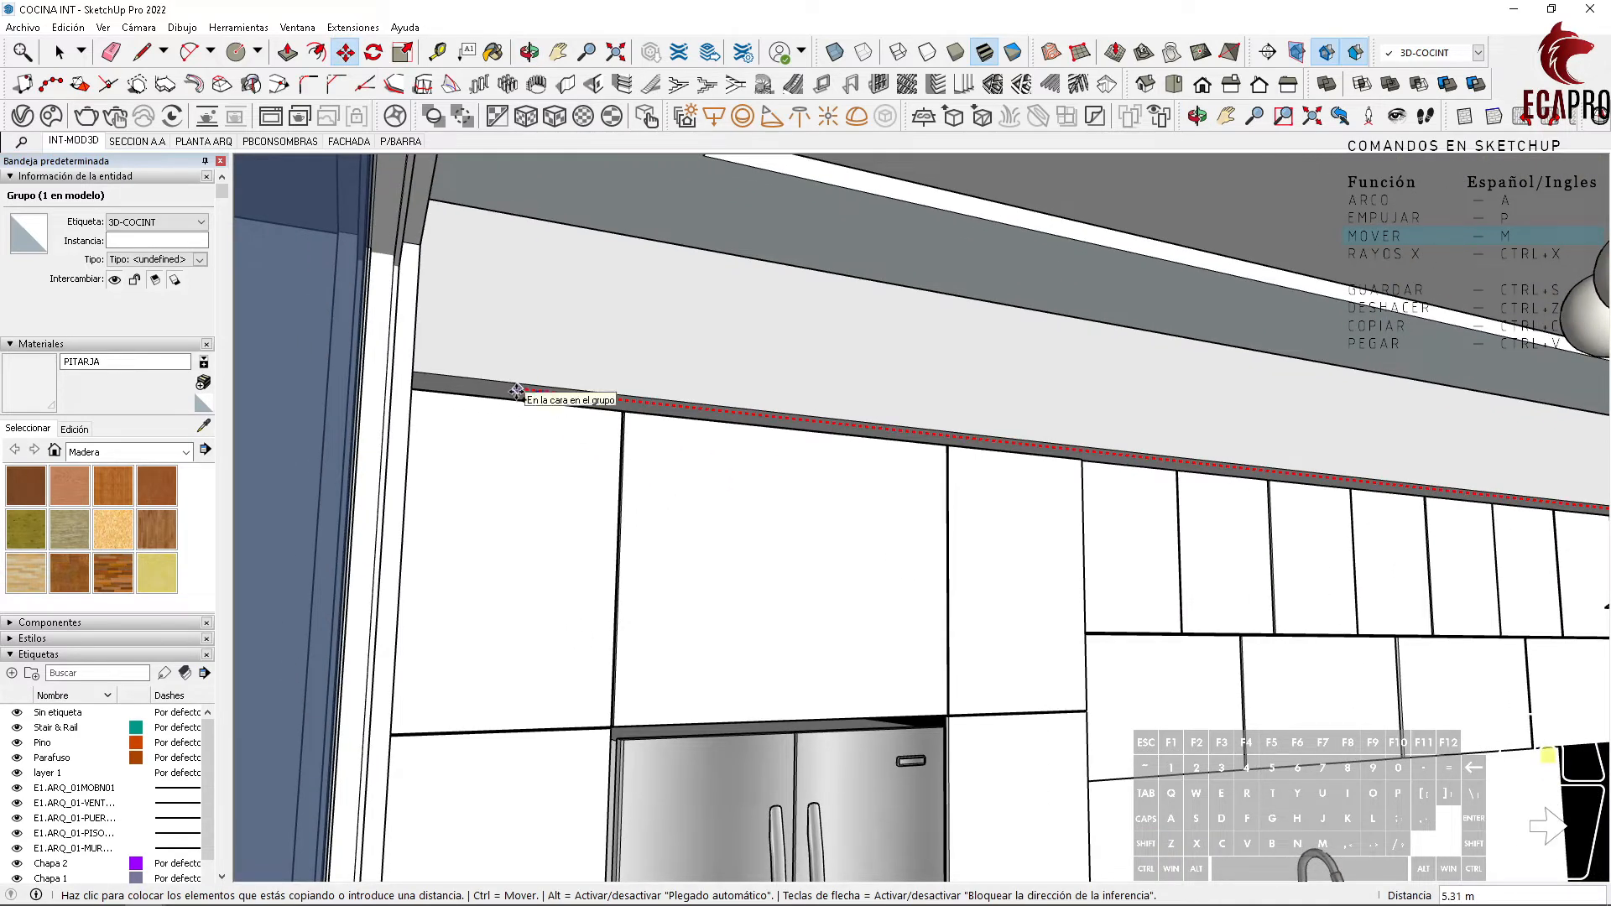
scroll(520, 391, up, 2)
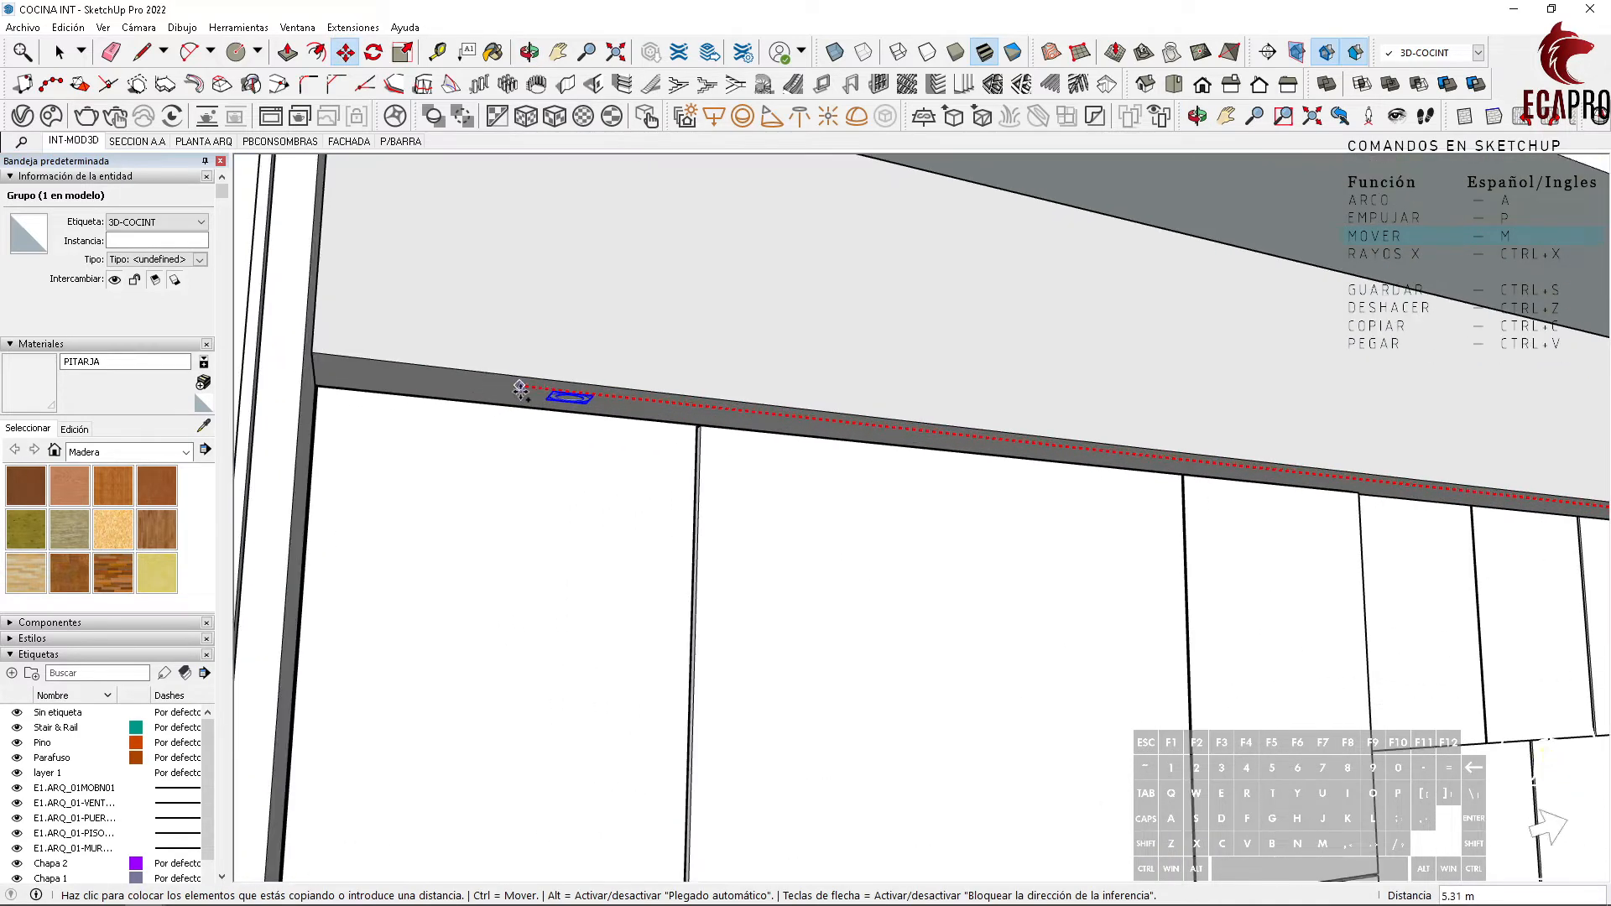
click(467, 379)
Step: Divide the copy distance with /5 to array the spotlights evenly along the soffit, and clear the selection
scroll(470, 383, down, 2)
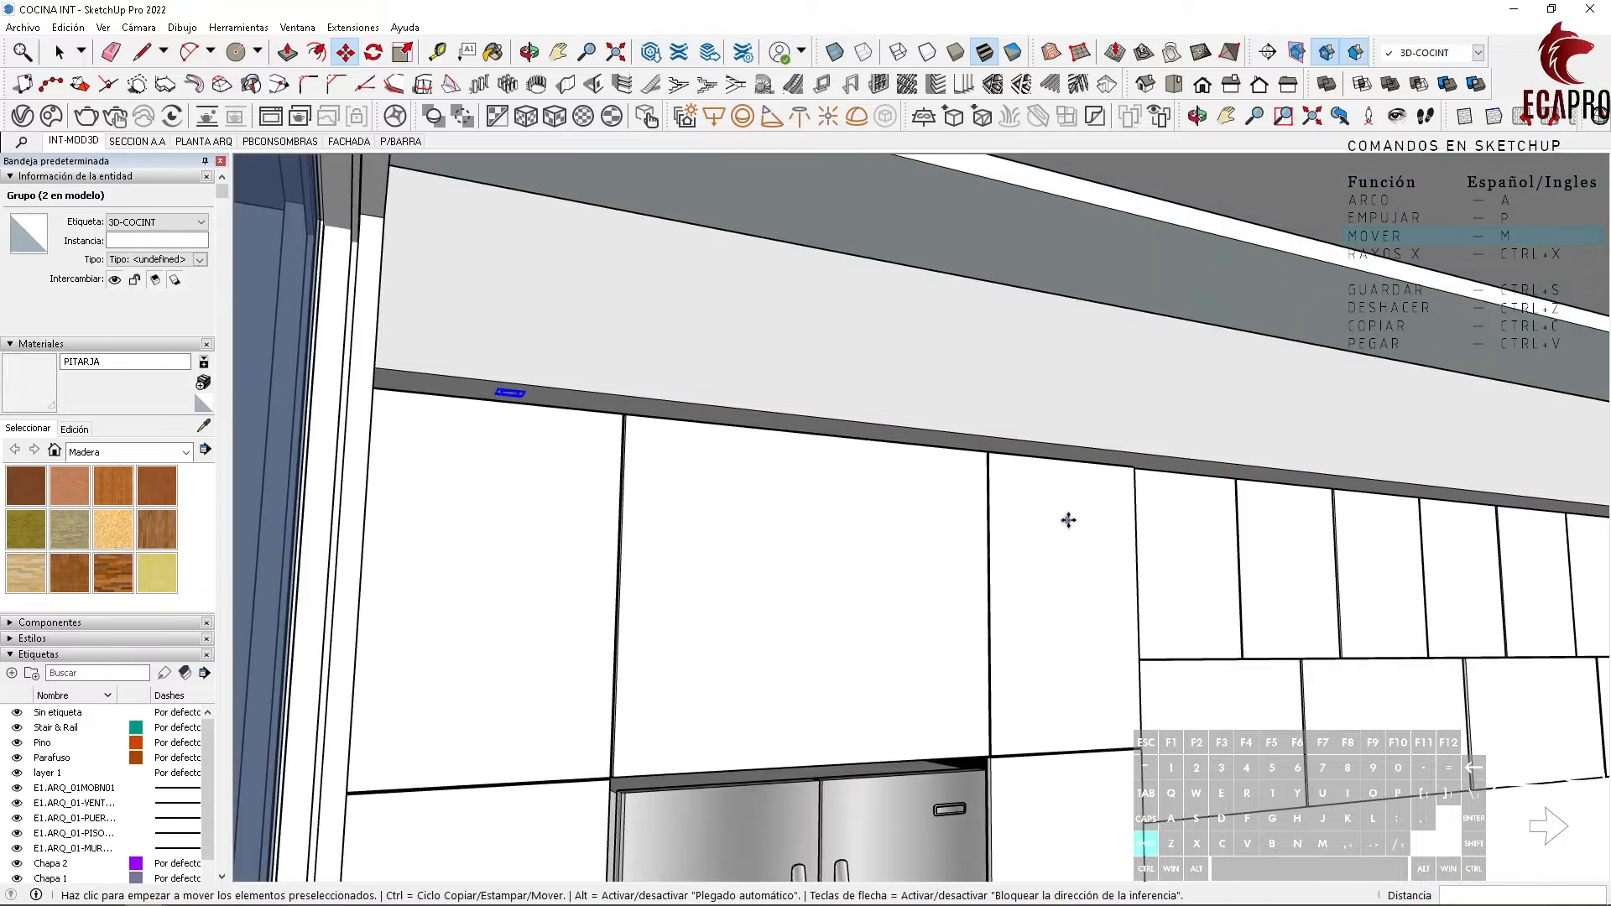
shift+middle_drag(1068, 520, 758, 519)
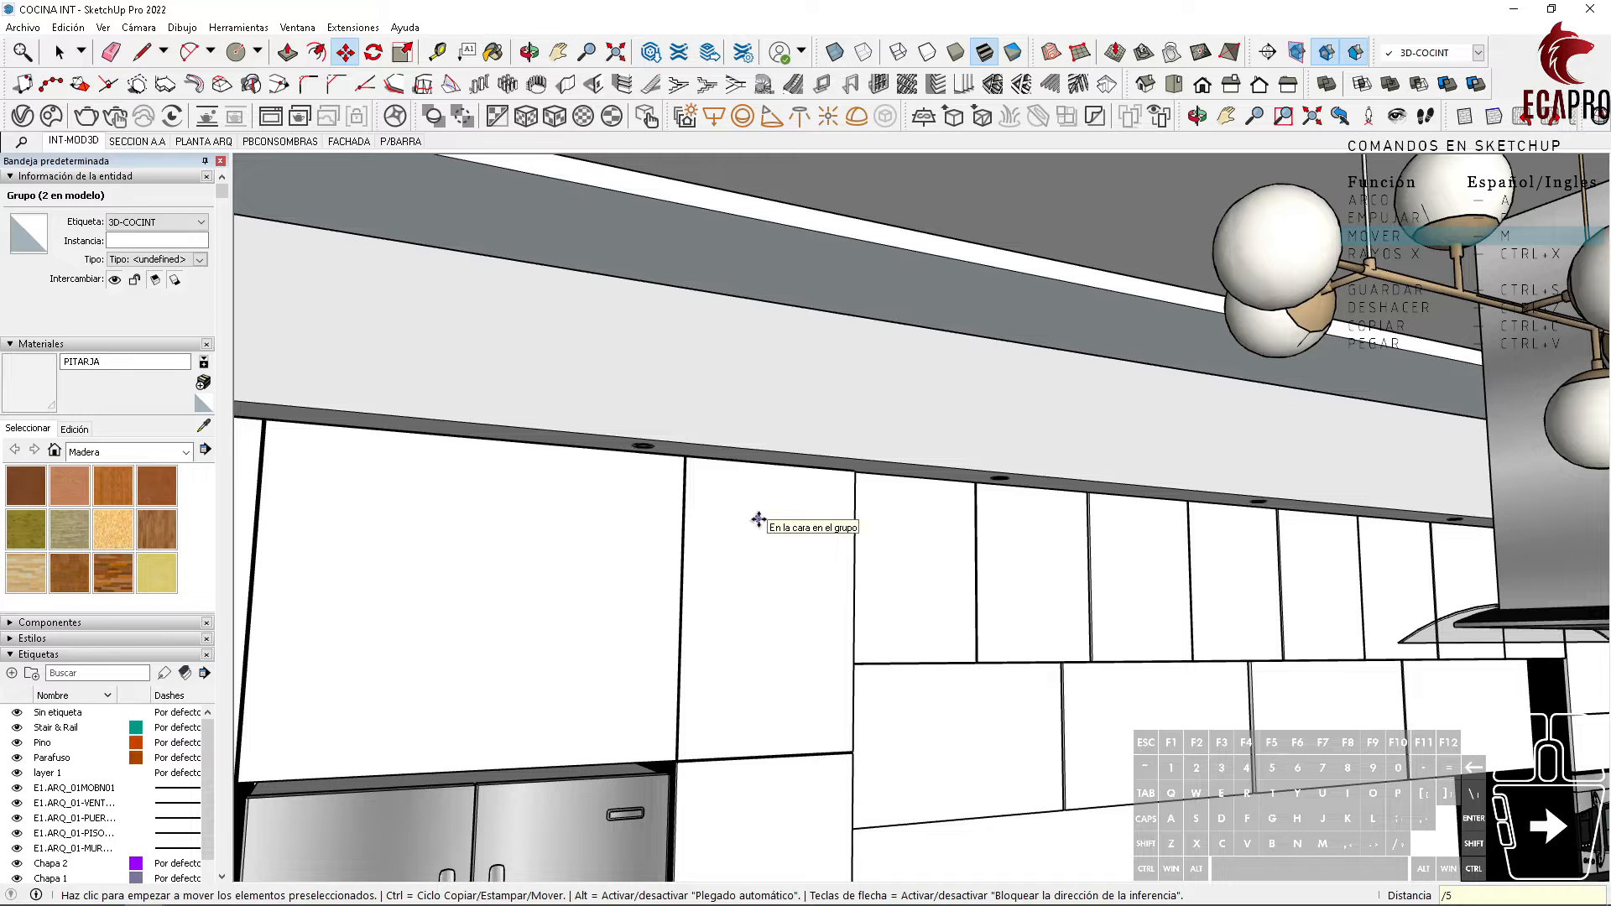
key(ctrl+z)
middle_drag(755, 527, 848, 589)
key(space)
click(1053, 579)
Step: Open the soffit group for editing near one of the copied spotlights and select all its connected geometry
scroll(1288, 558, up, 3)
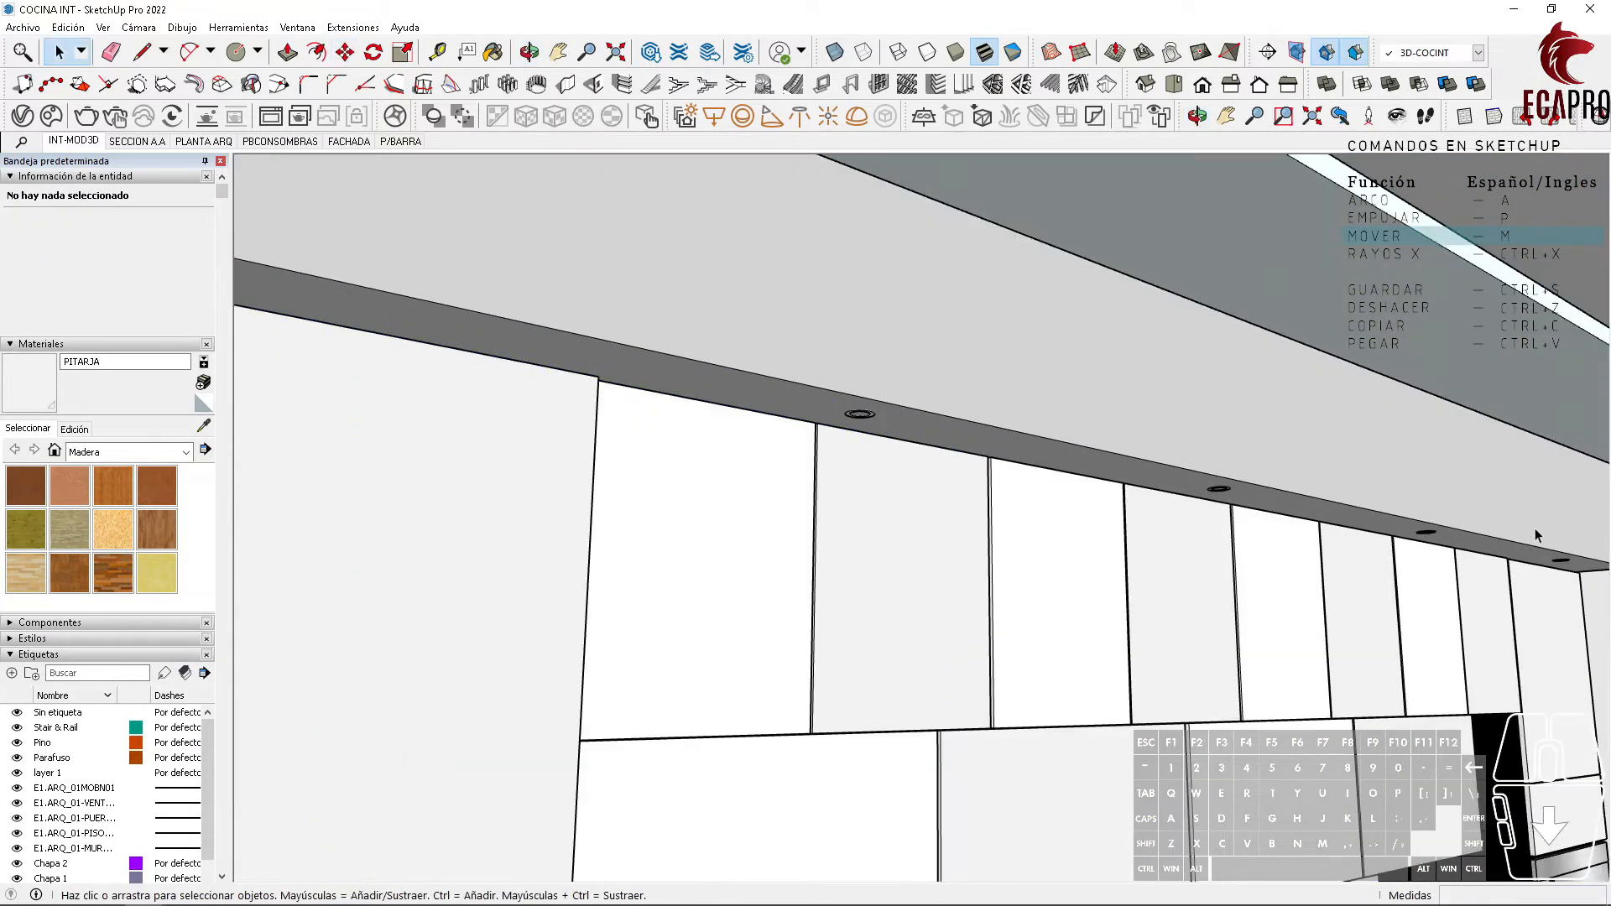
scroll(715, 441, up, 2)
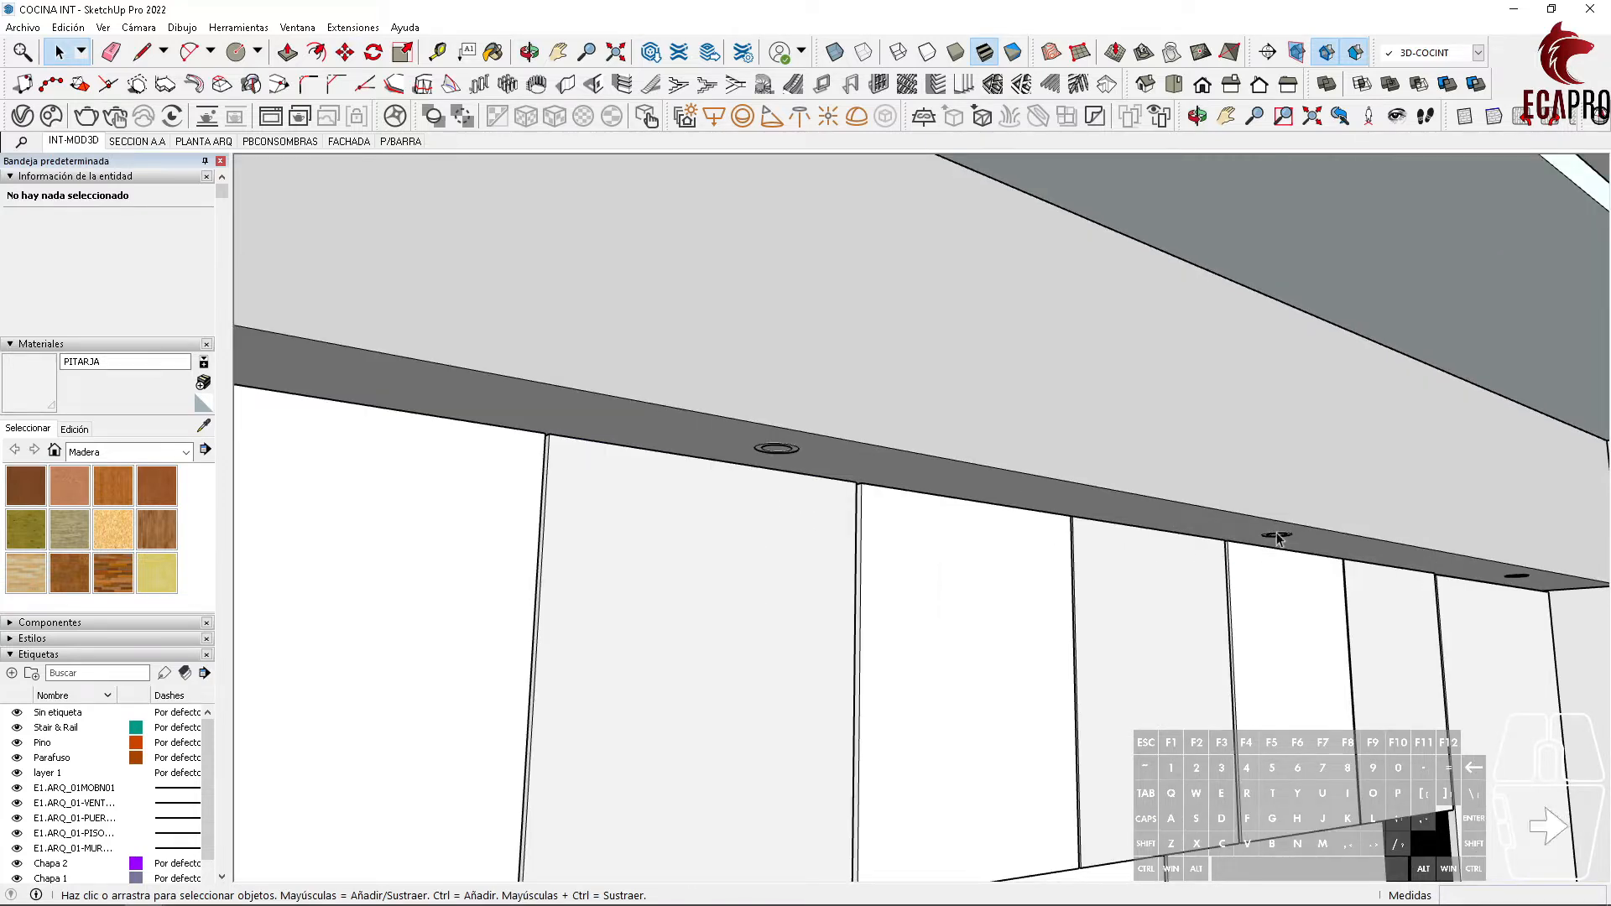
click(791, 447)
scroll(792, 447, up, 5)
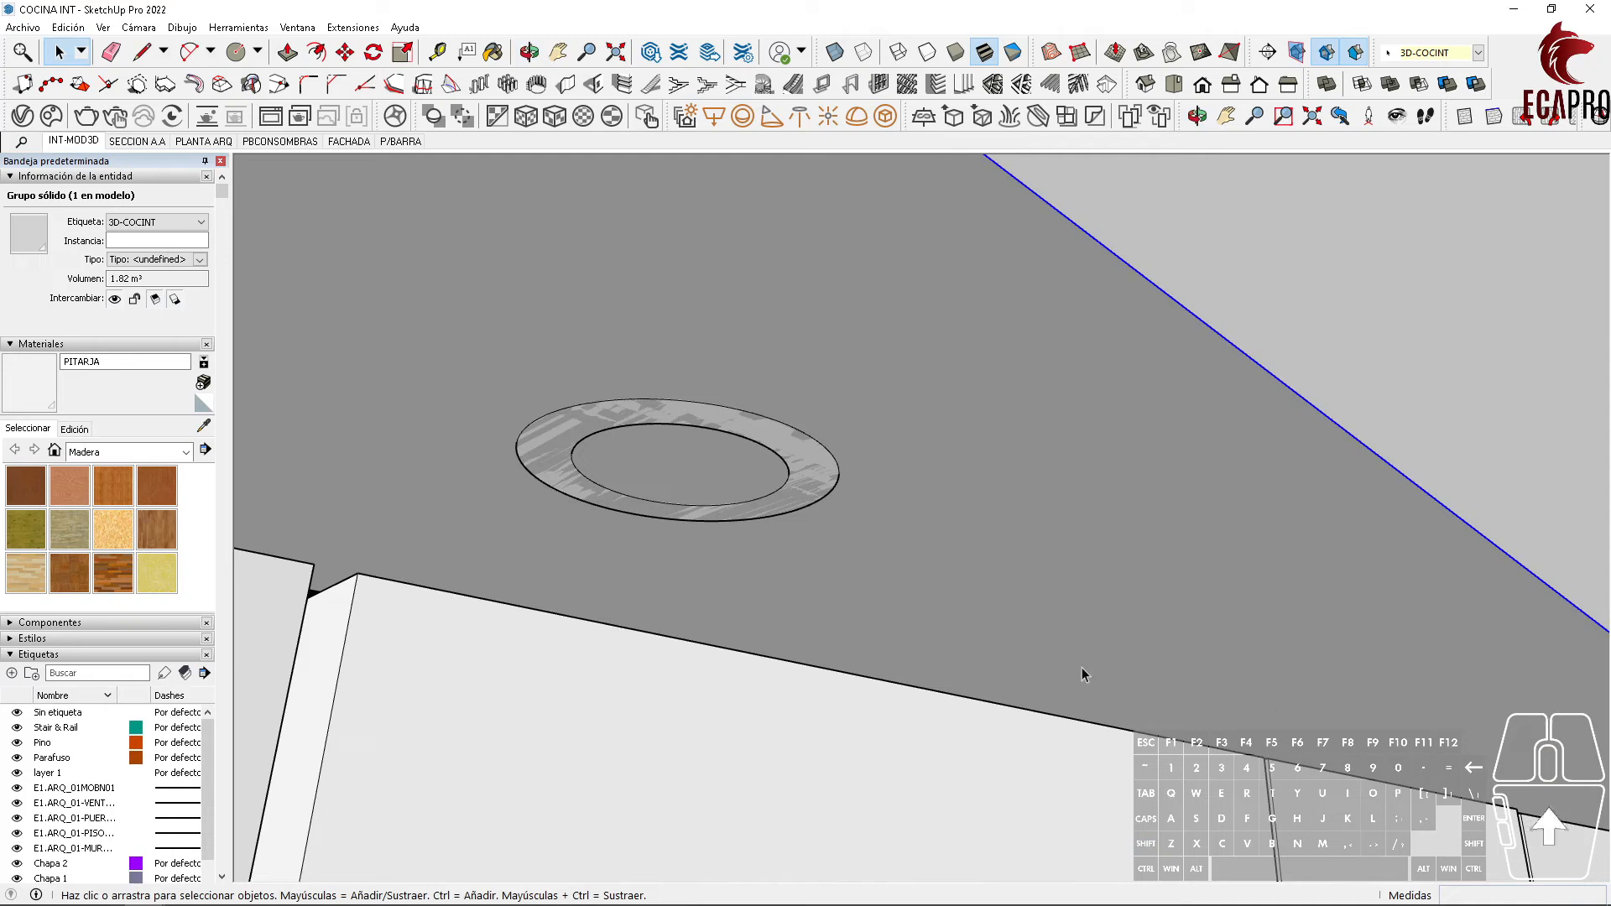
double_click(930, 453)
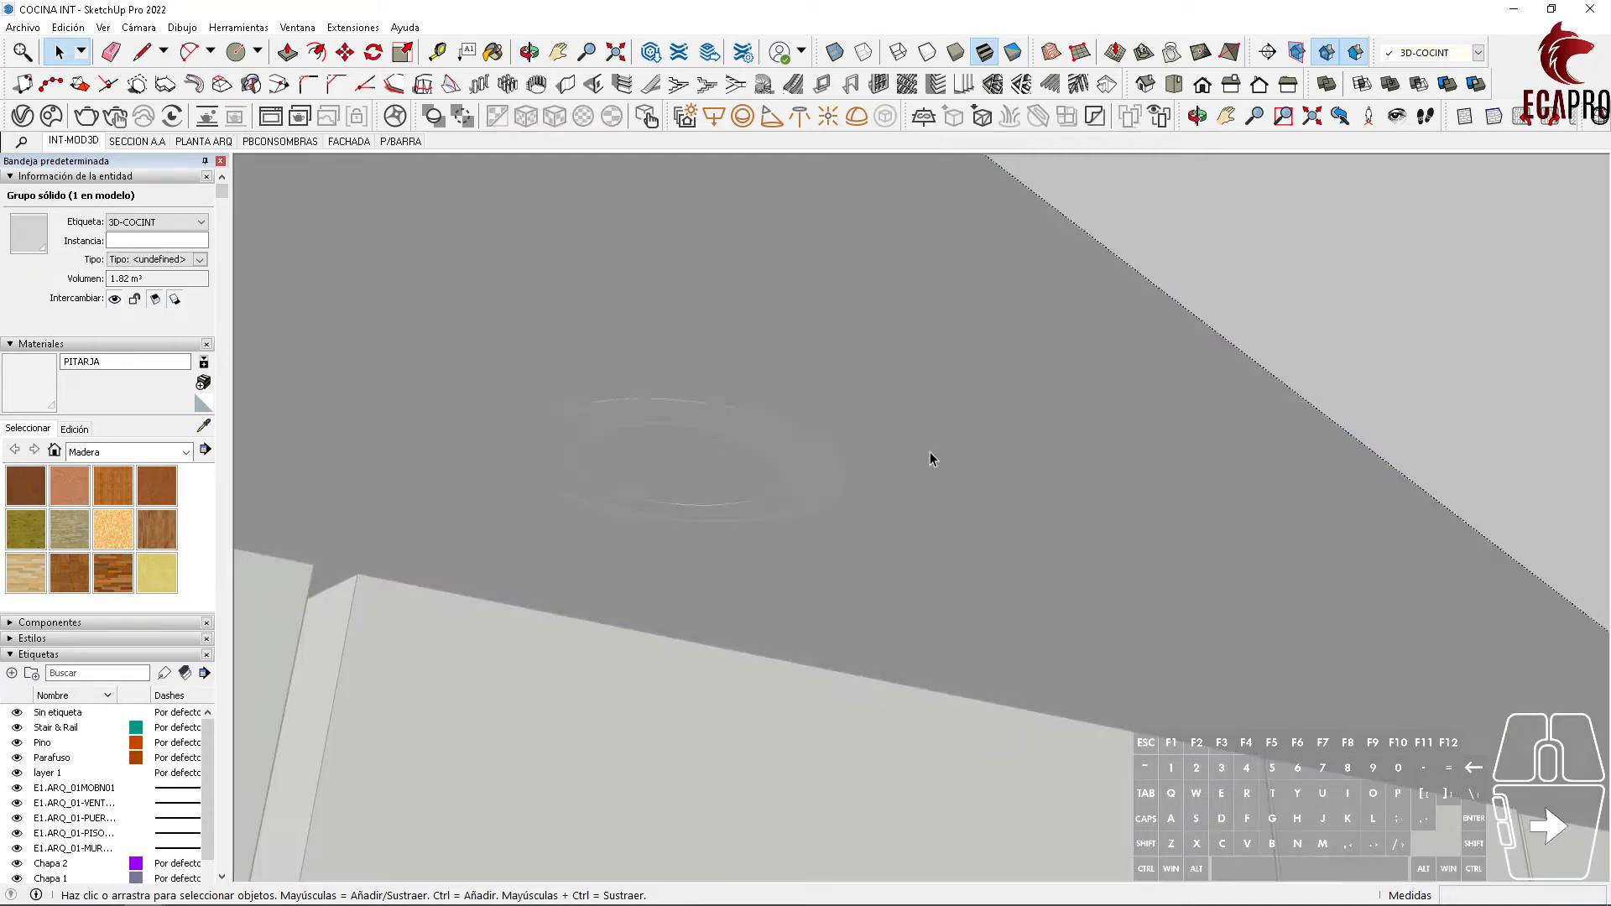
triple_click(923, 454)
Step: Trace the copied spotlight's outer rim on the soffit's underside with two arcs forming a closed circle
scroll(719, 476, up, 2)
middle_drag(741, 496, 949, 481)
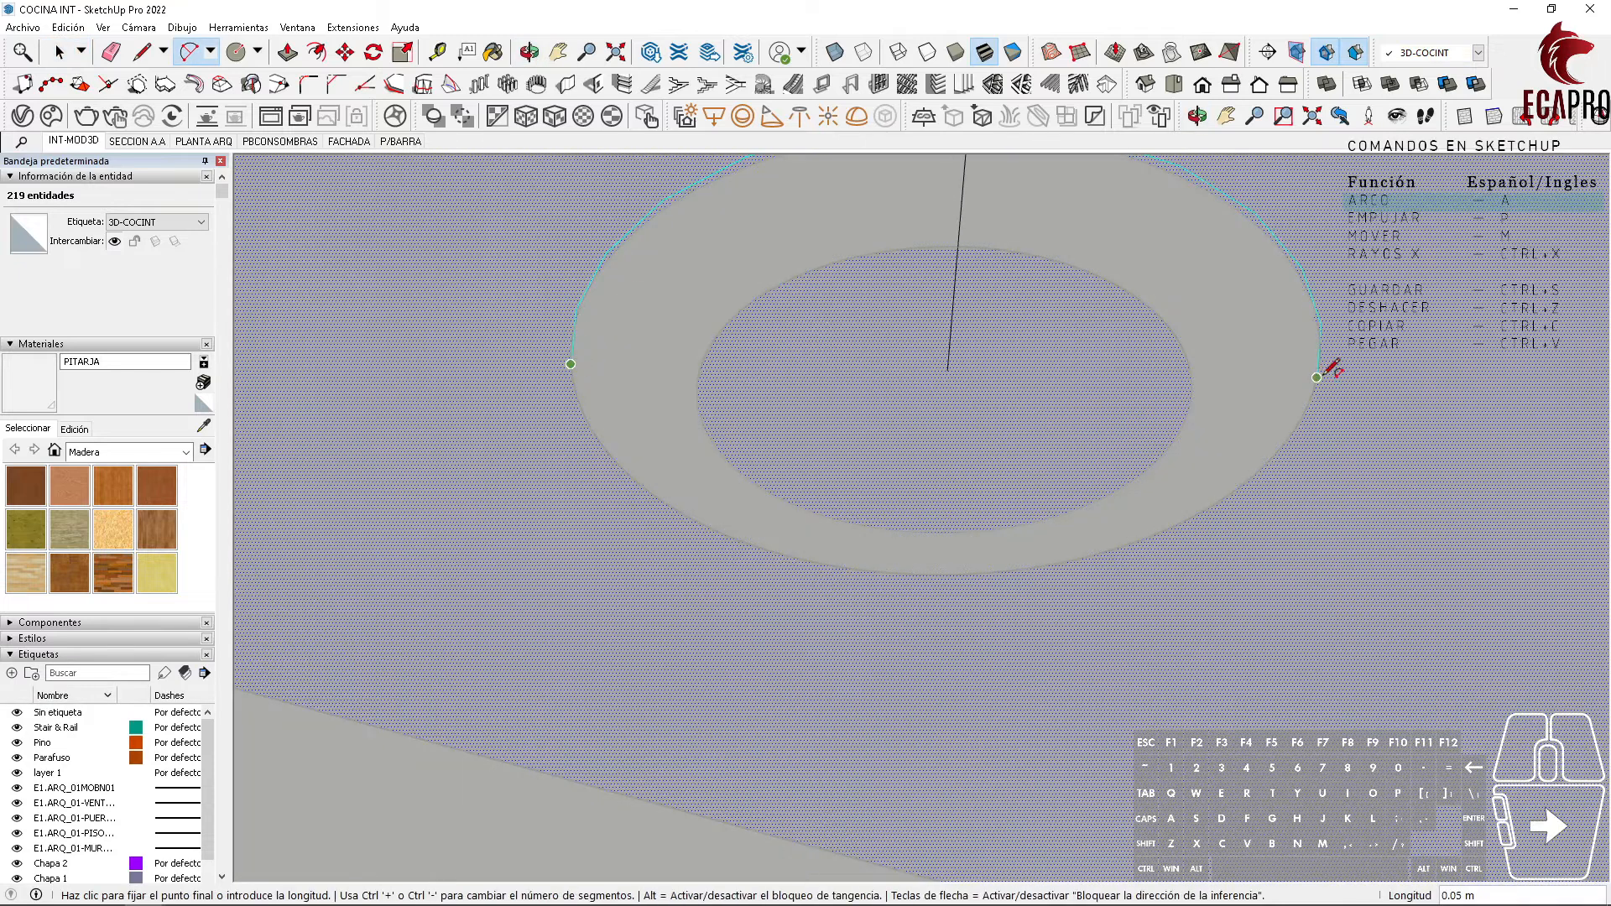
click(969, 289)
click(571, 486)
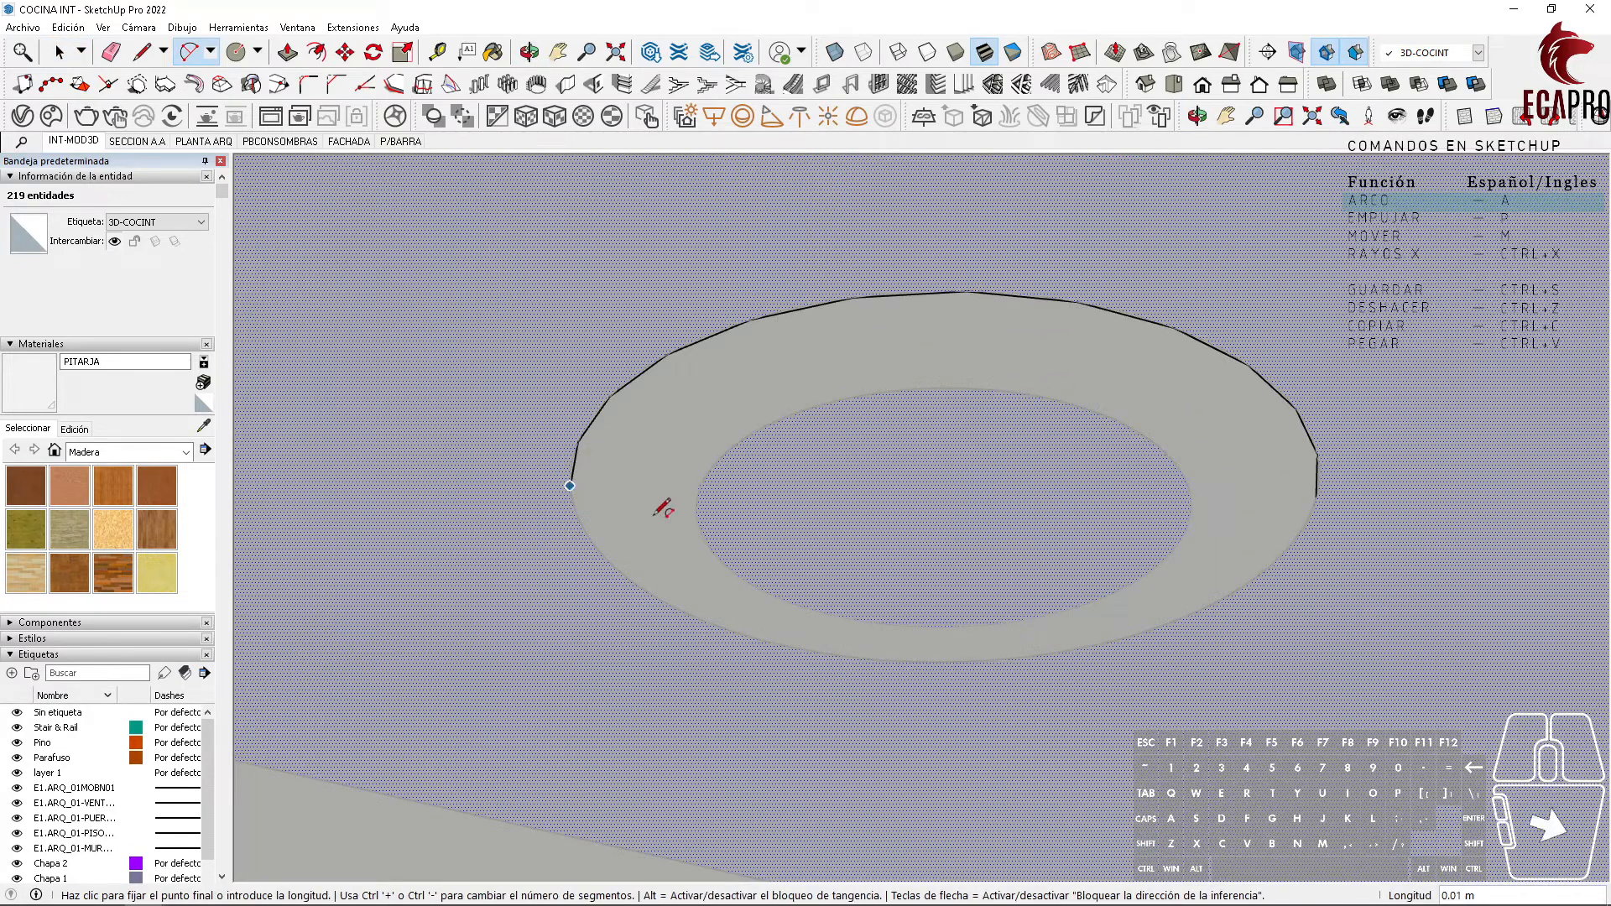
click(1315, 494)
click(938, 658)
key(space)
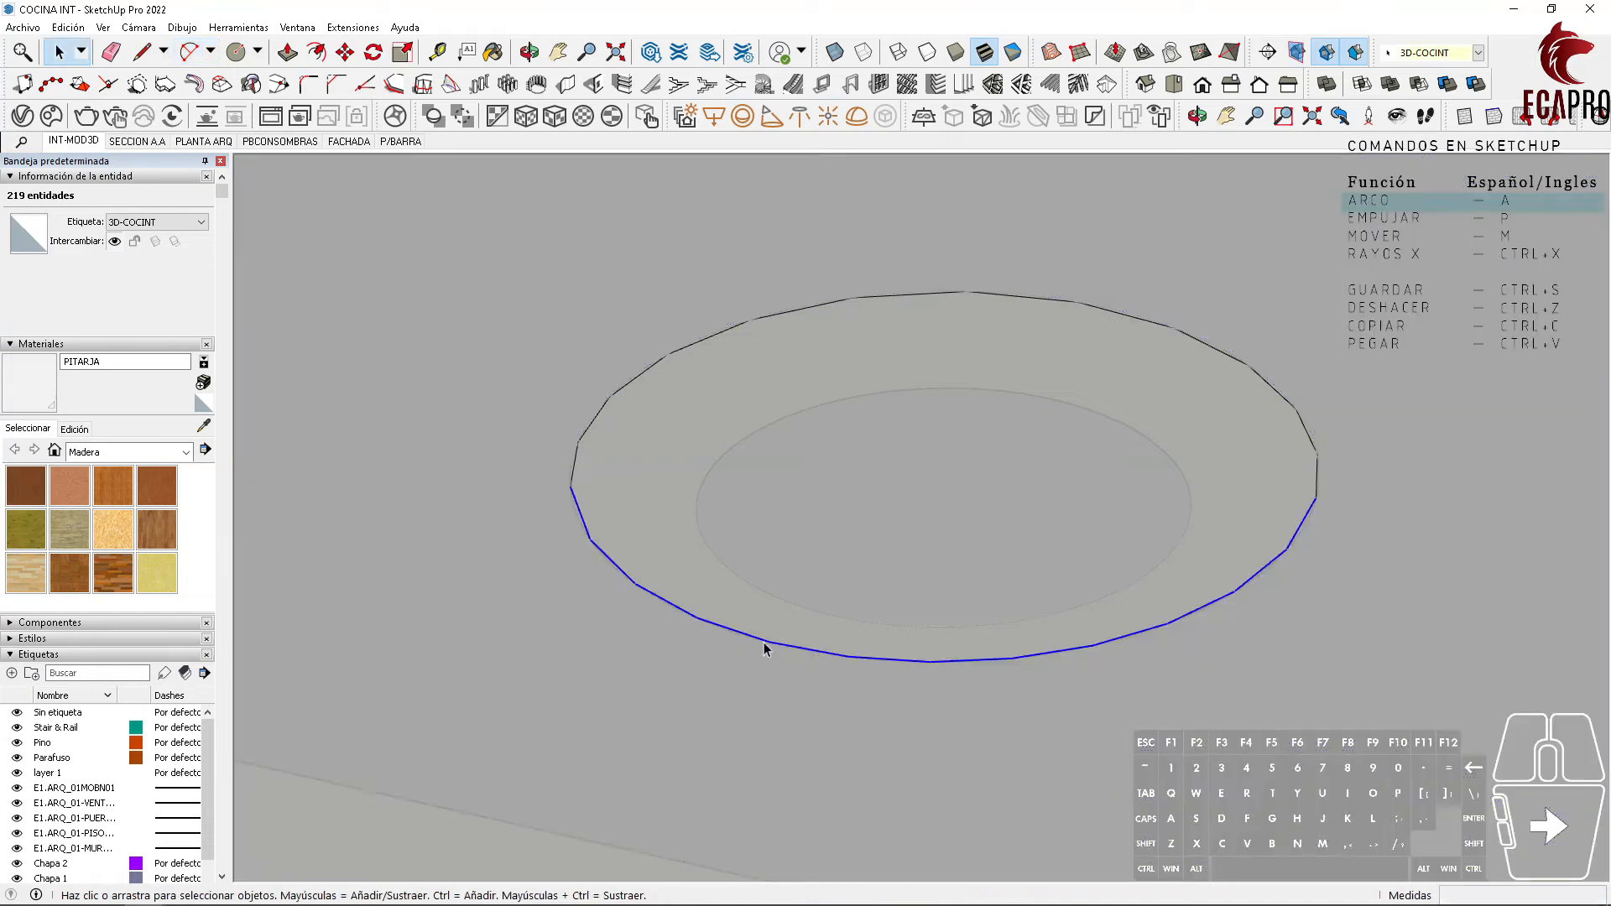
Step: Set the copied spotlight's rim arcs to 30 segments each
click(626, 385)
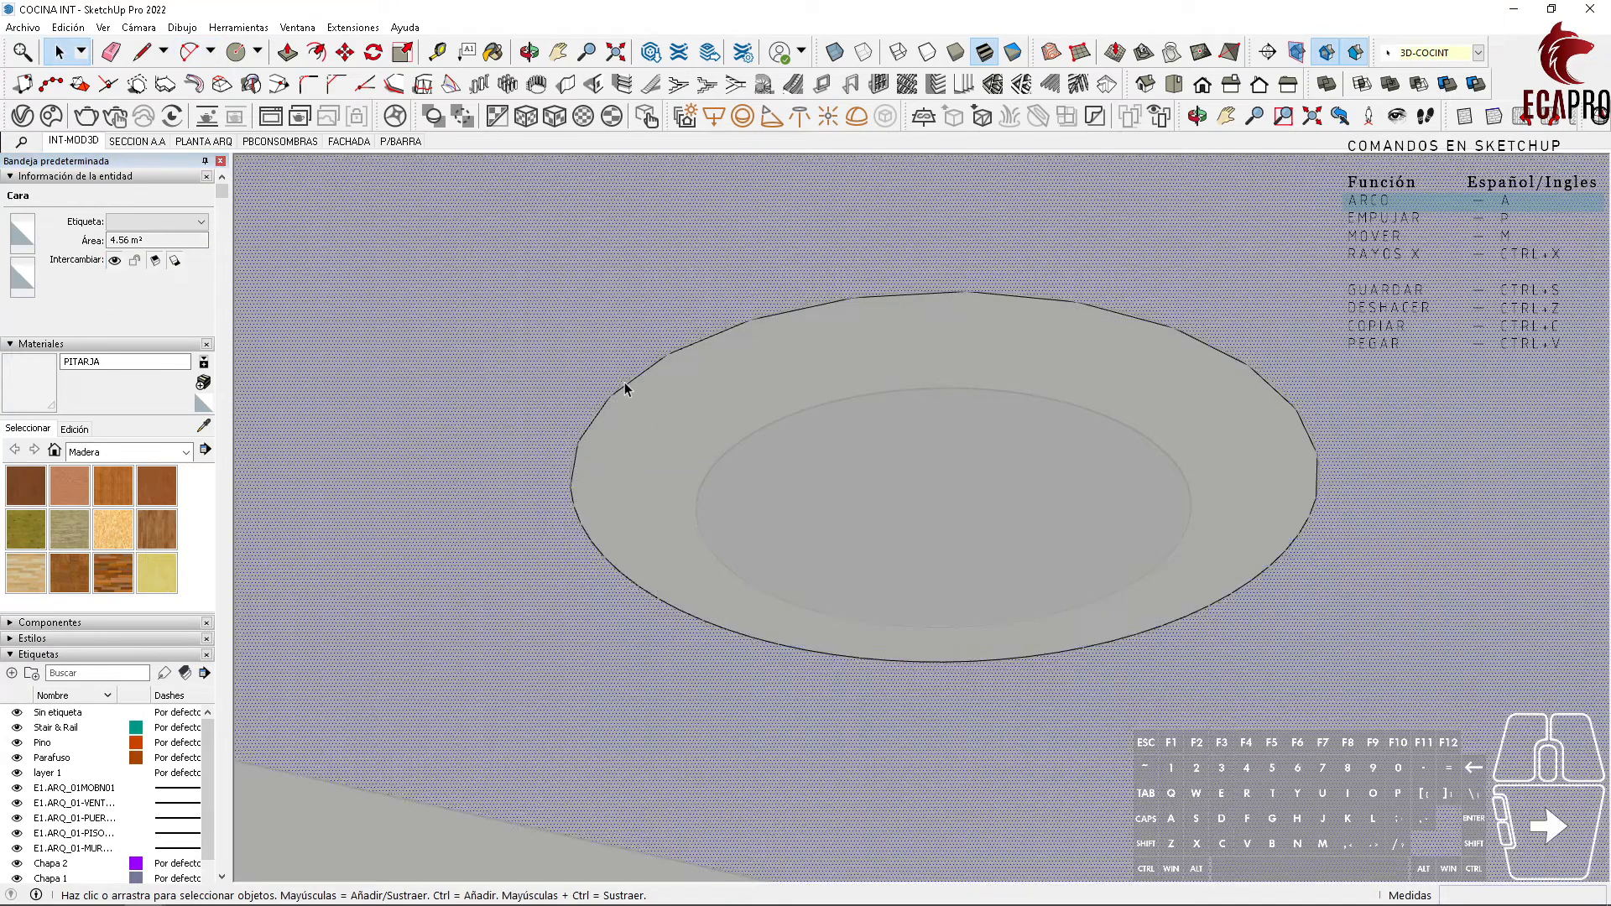
click(618, 389)
double_click(118, 259)
text(30)
key(Return)
Step: Push the circular face covering the copied spotlight up into the soffit
click(735, 583)
middle_drag(842, 537, 836, 599)
key(p)
click(835, 599)
Step: Draw two arcs around the next spotlight's outer rim to close a circle on the soffit's underside
scroll(846, 486, down, 3)
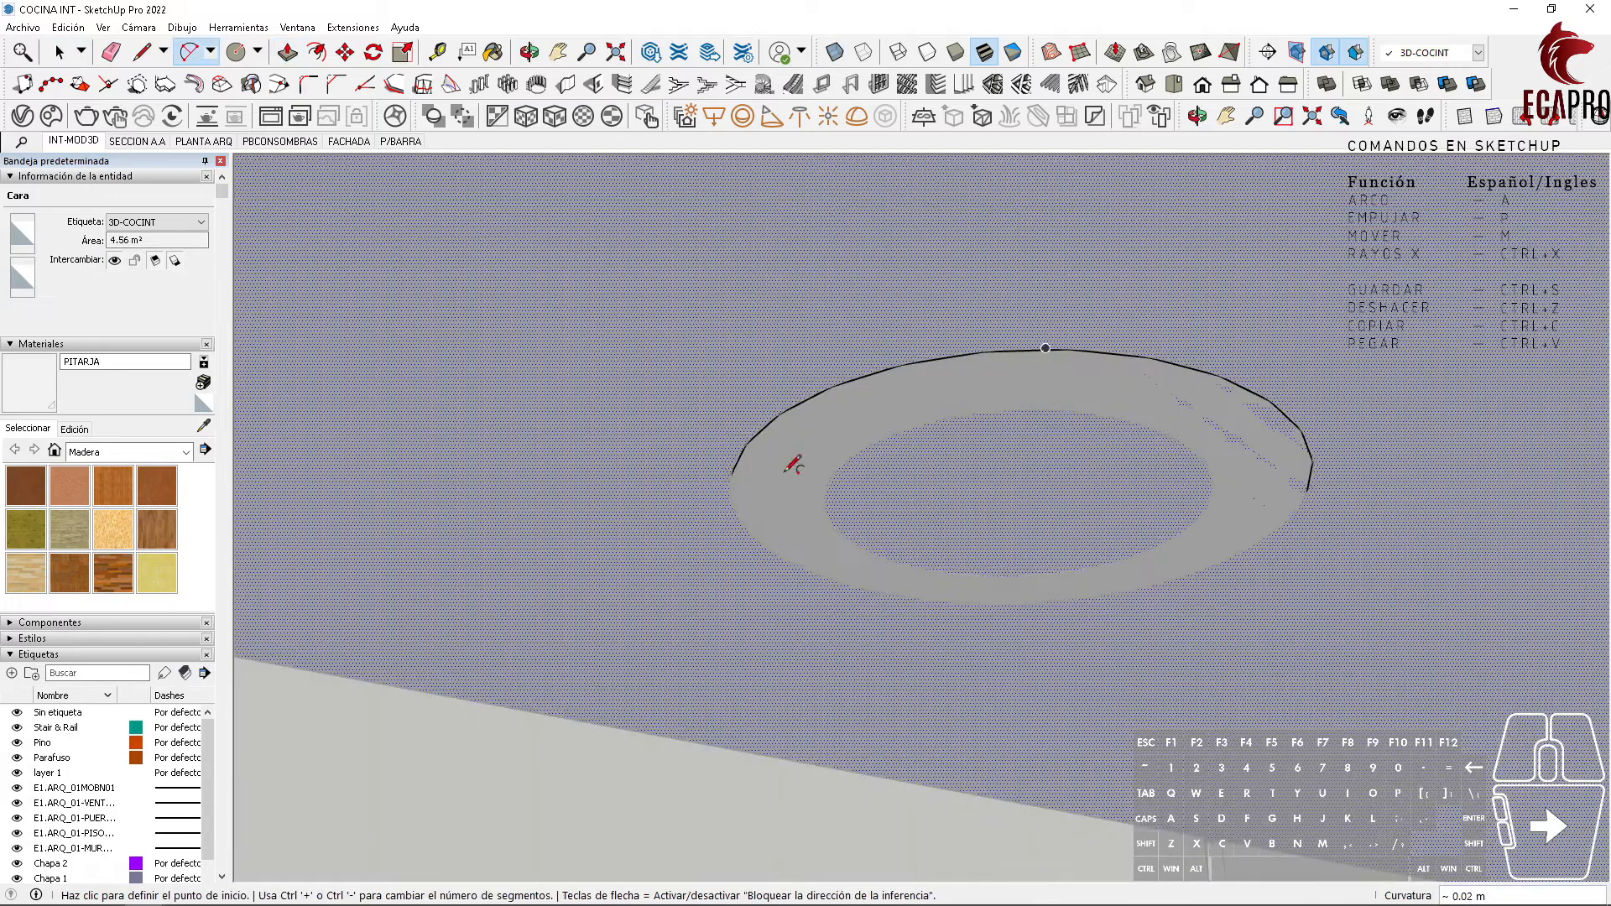
click(731, 475)
click(1306, 491)
scroll(986, 604, up, 5)
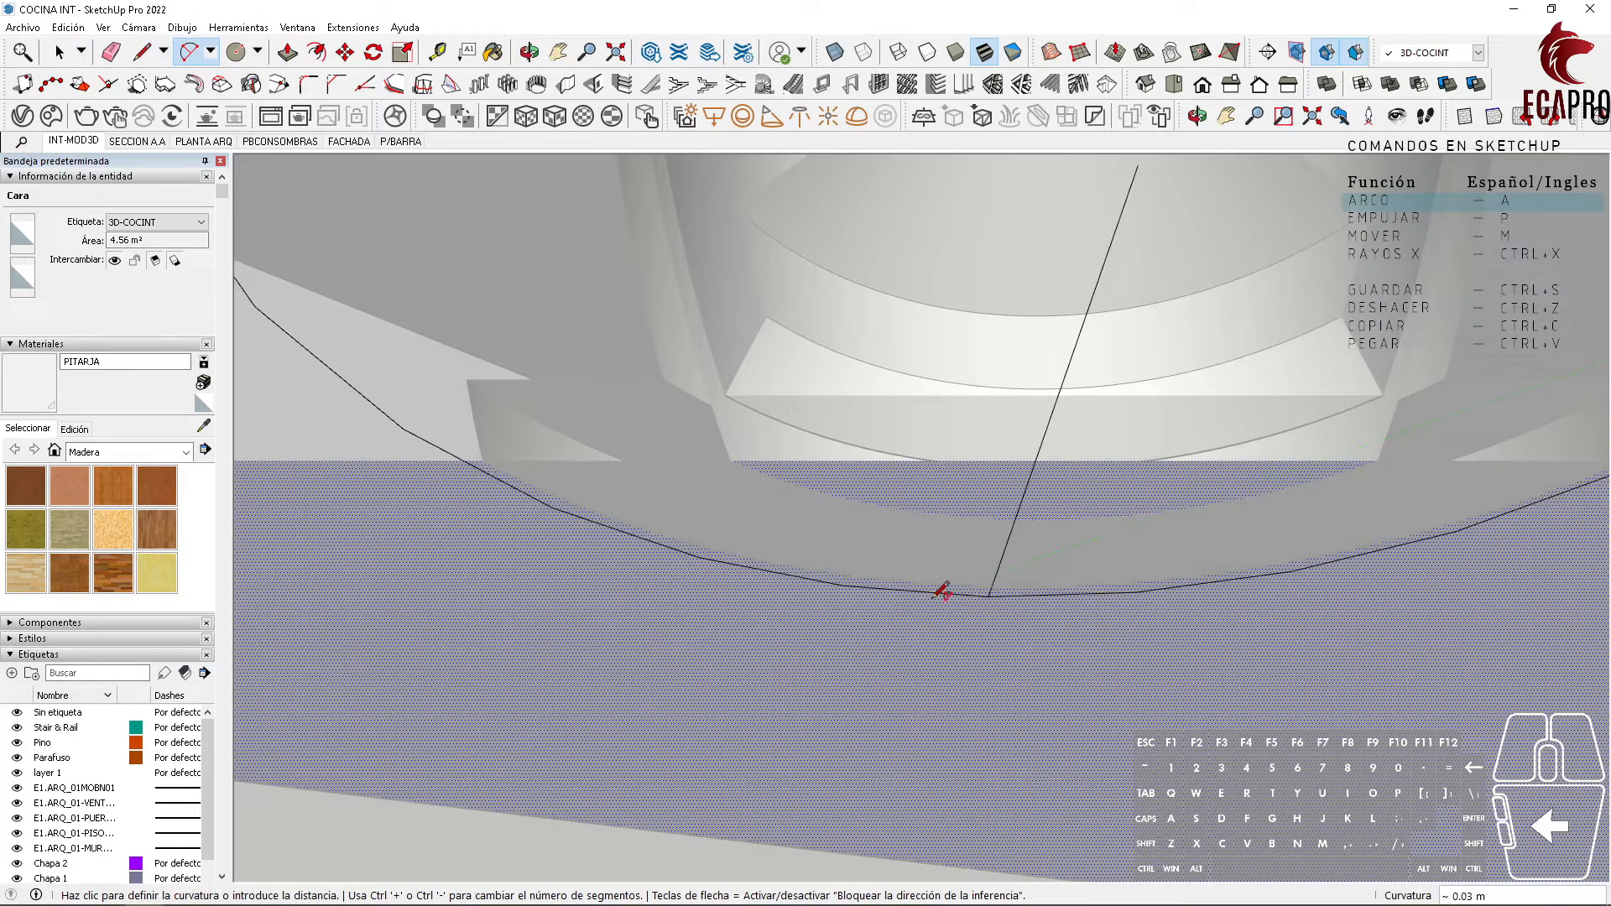
click(995, 586)
scroll(994, 587, down, 6)
Step: Push this spotlight's circular face up into the soffit with X-ray display to form its recess
key(p)
click(1014, 546)
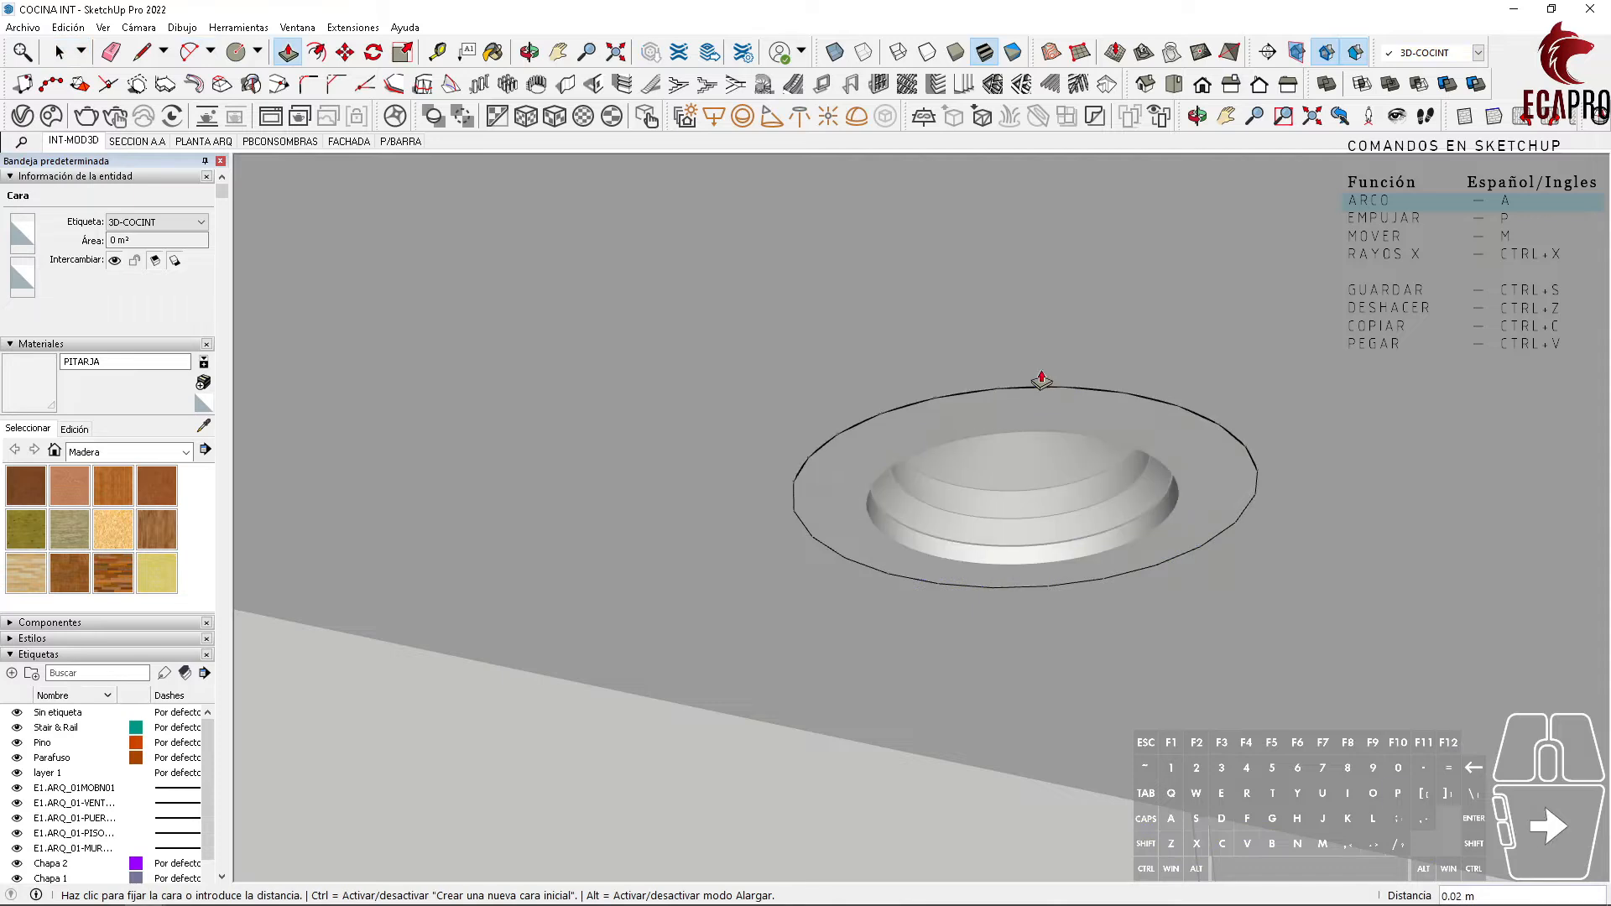
key(ctrl+x)
click(1154, 181)
Step: Outline the rim of the following spotlight along the soffit with two arcs that close into a circle
scroll(1160, 697, down, 3)
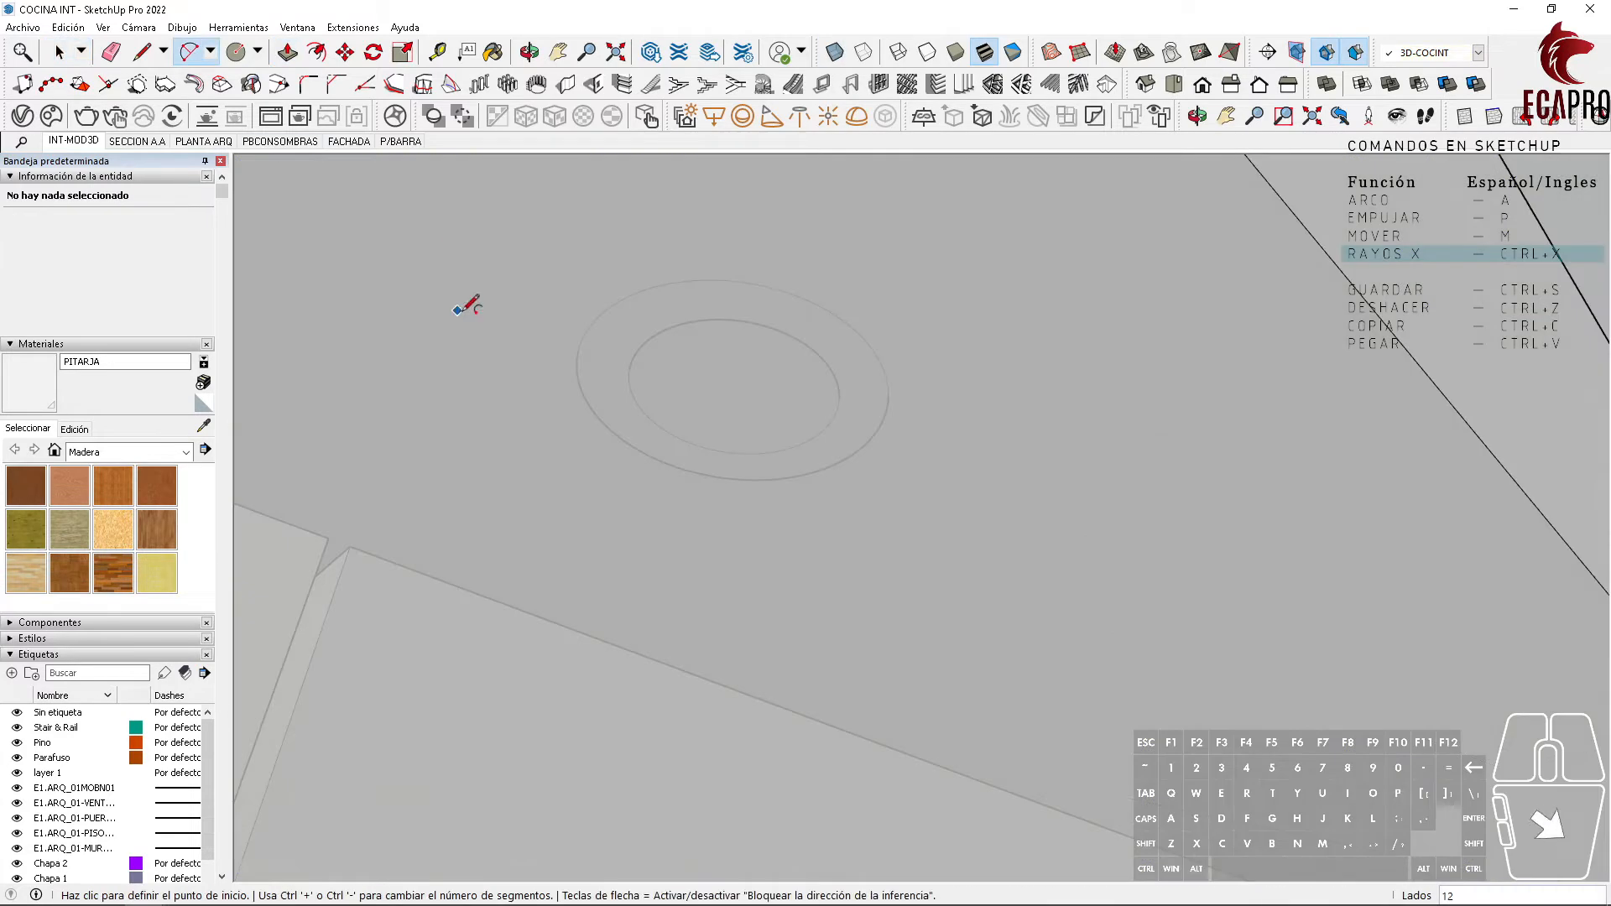
click(735, 391)
click(580, 344)
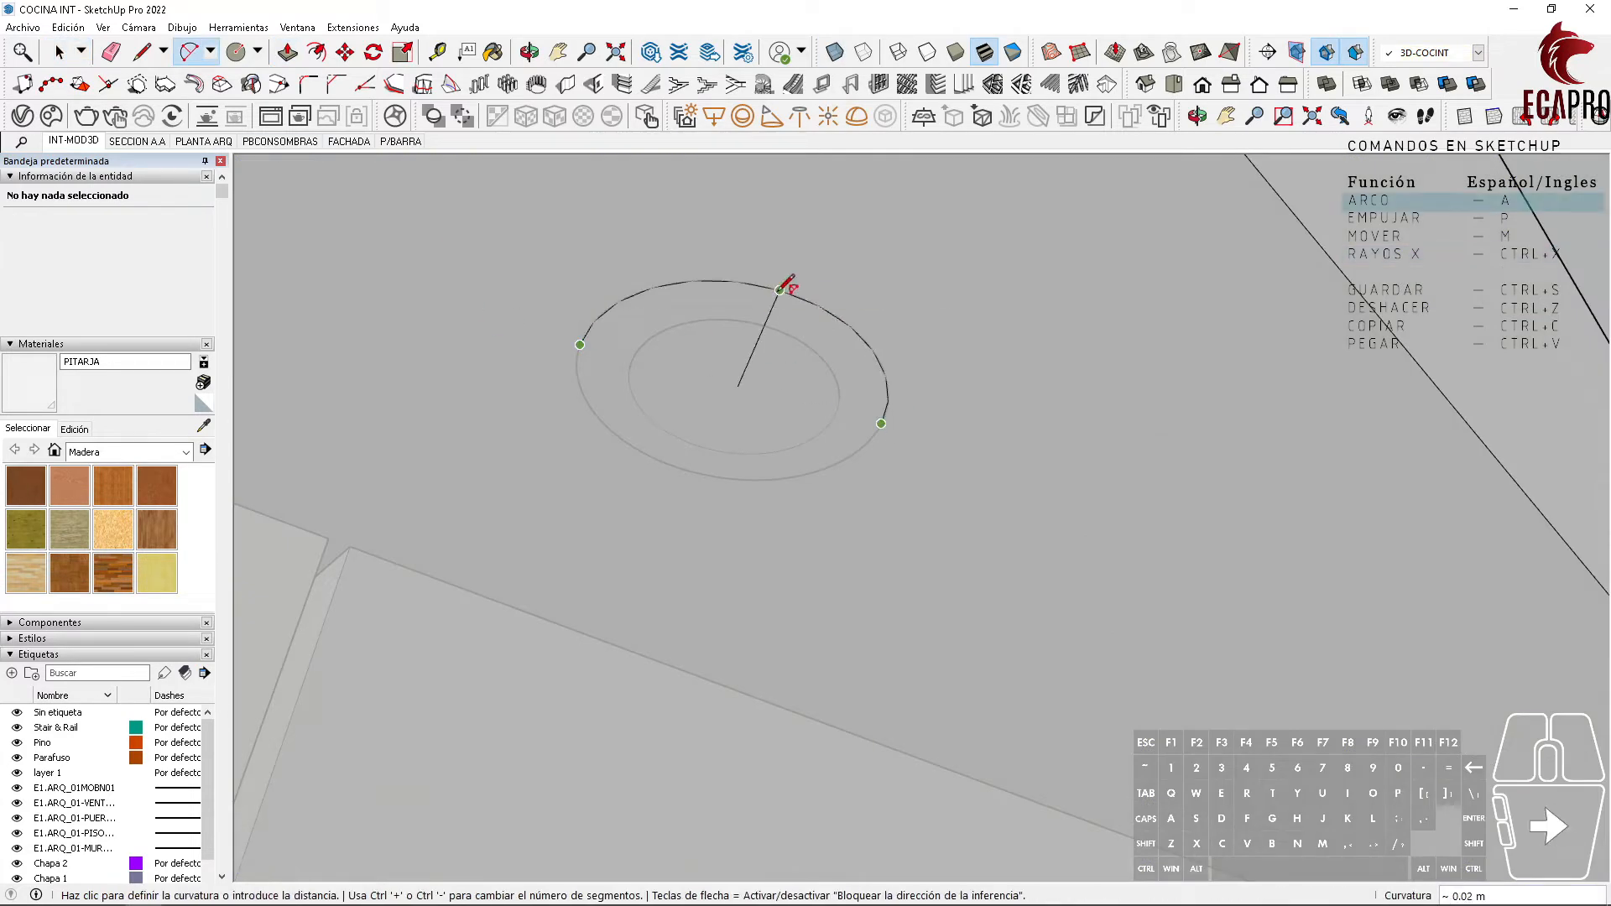
click(881, 423)
key(space)
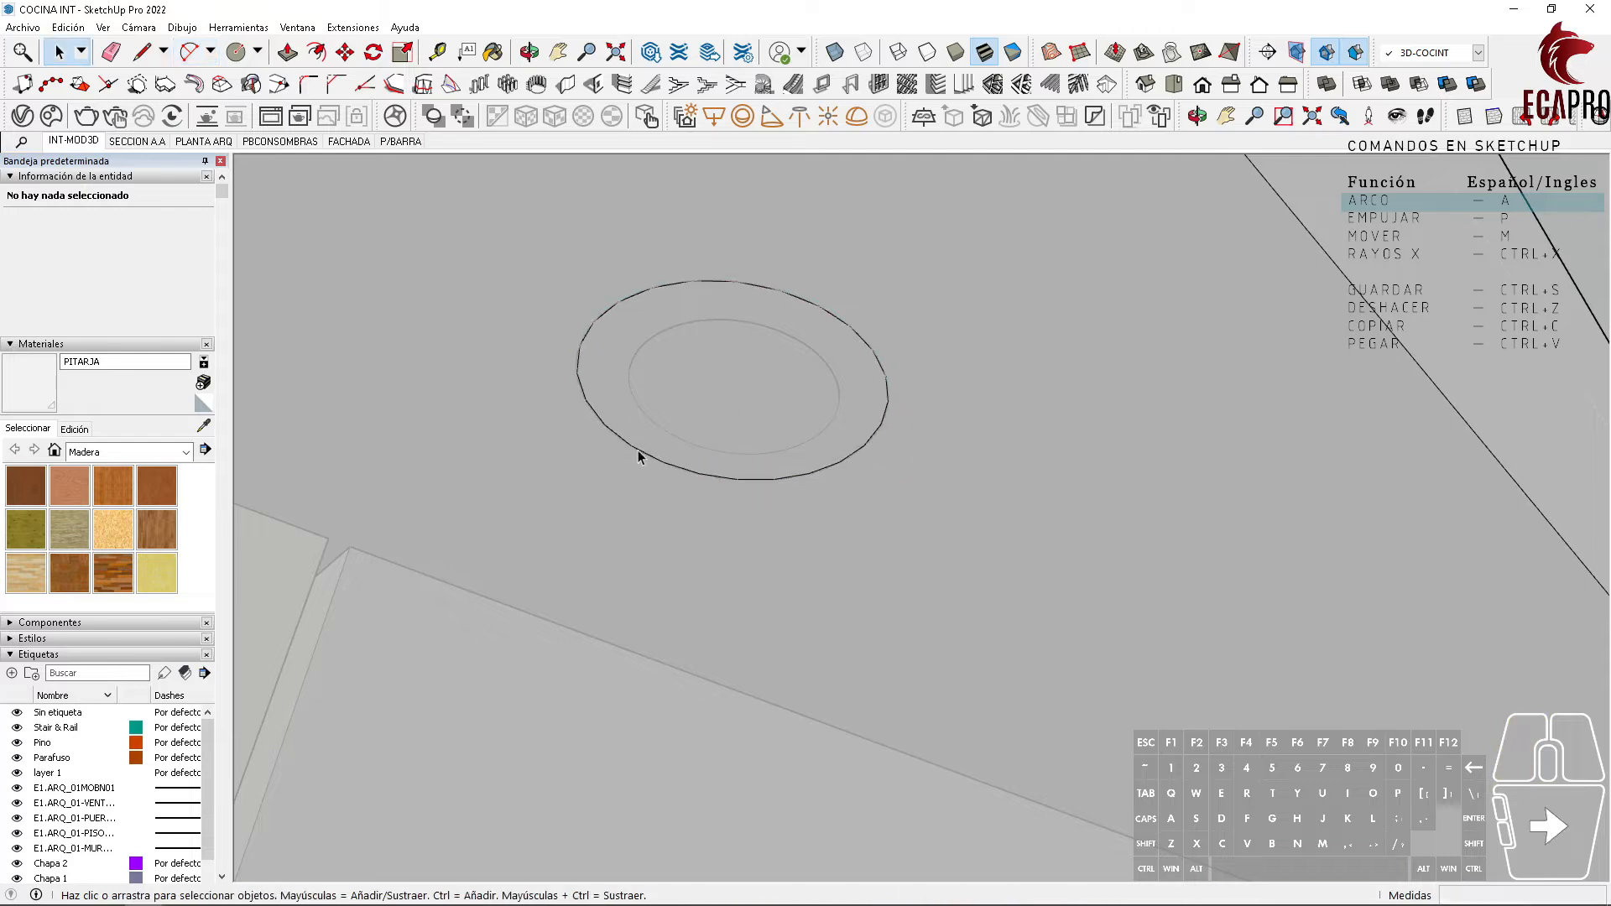
Step: Increase the segment count of both arcs around this spotlight to smooth the circle
click(641, 456)
key(Return)
click(611, 312)
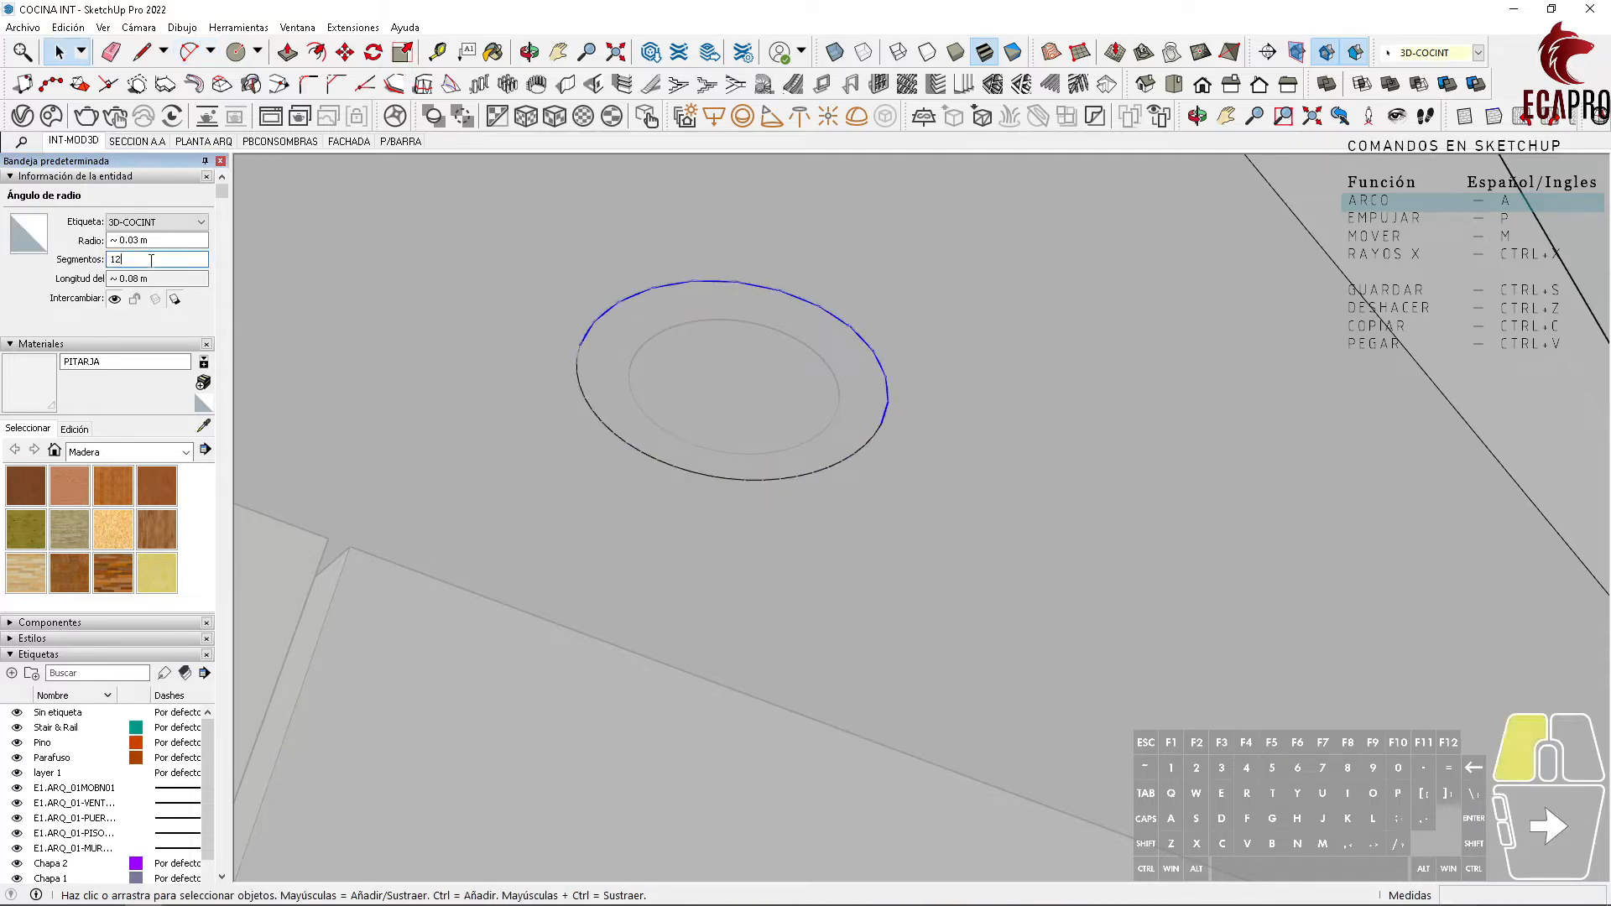
Step: Push the smoothed circular face up into the soffit to recess the spotlight, using X-ray display as a guide
click(666, 403)
key(p)
click(721, 385)
key(alt+x)
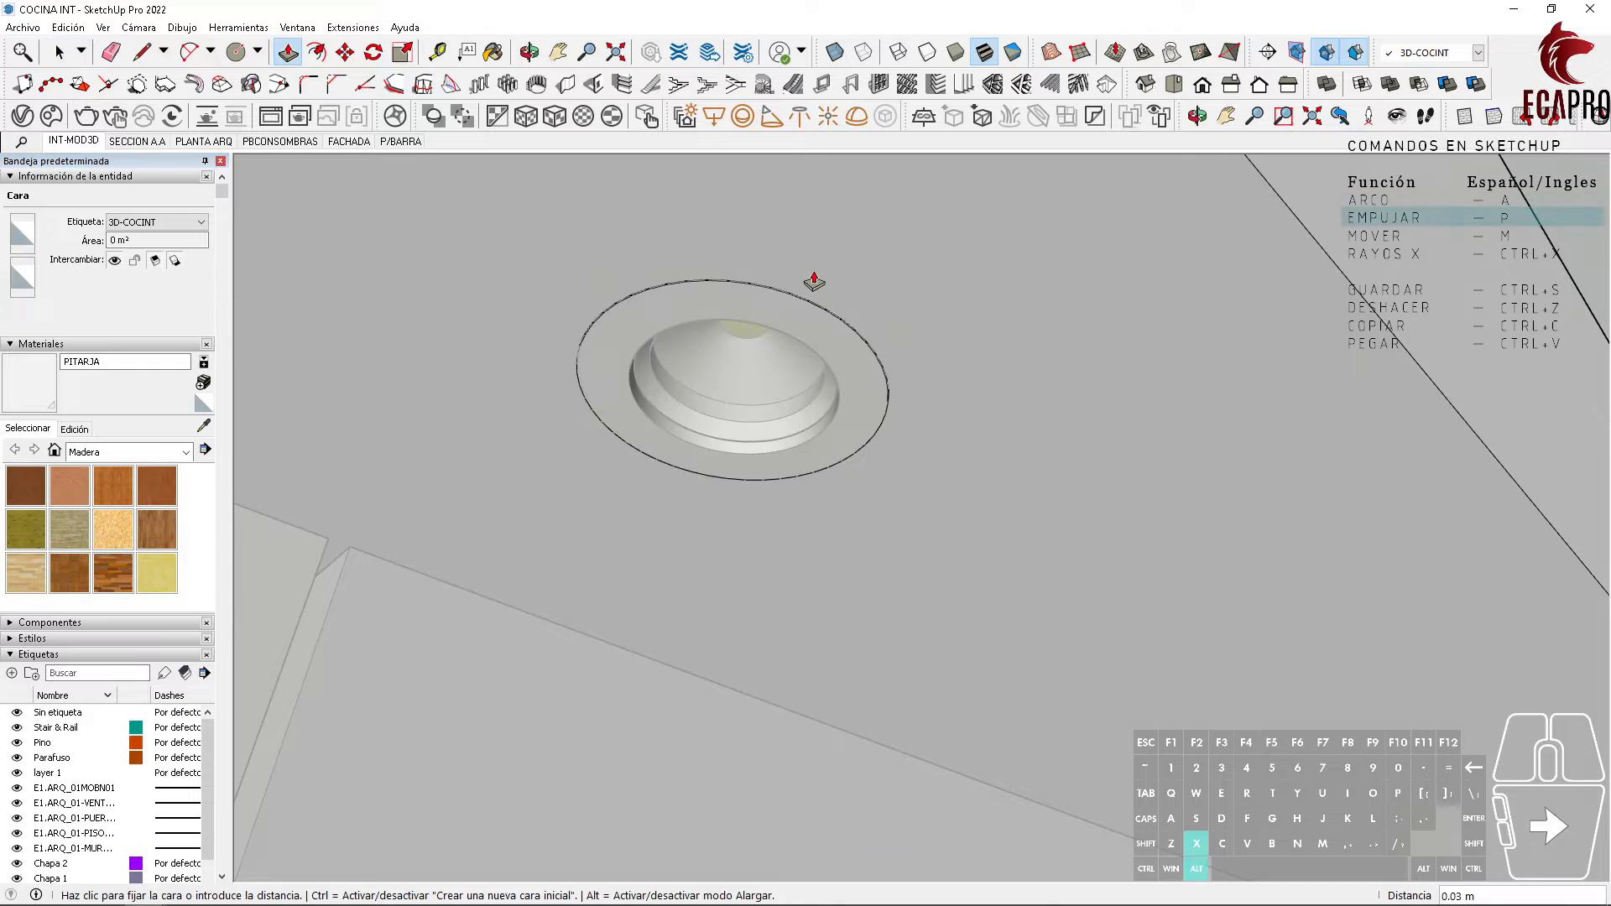
click(859, 174)
key(space)
key(alt+x)
Step: Select the soffit's underside and trace the next spotlight's outer rim with two arcs forming a closed circle
scroll(938, 307, down, 5)
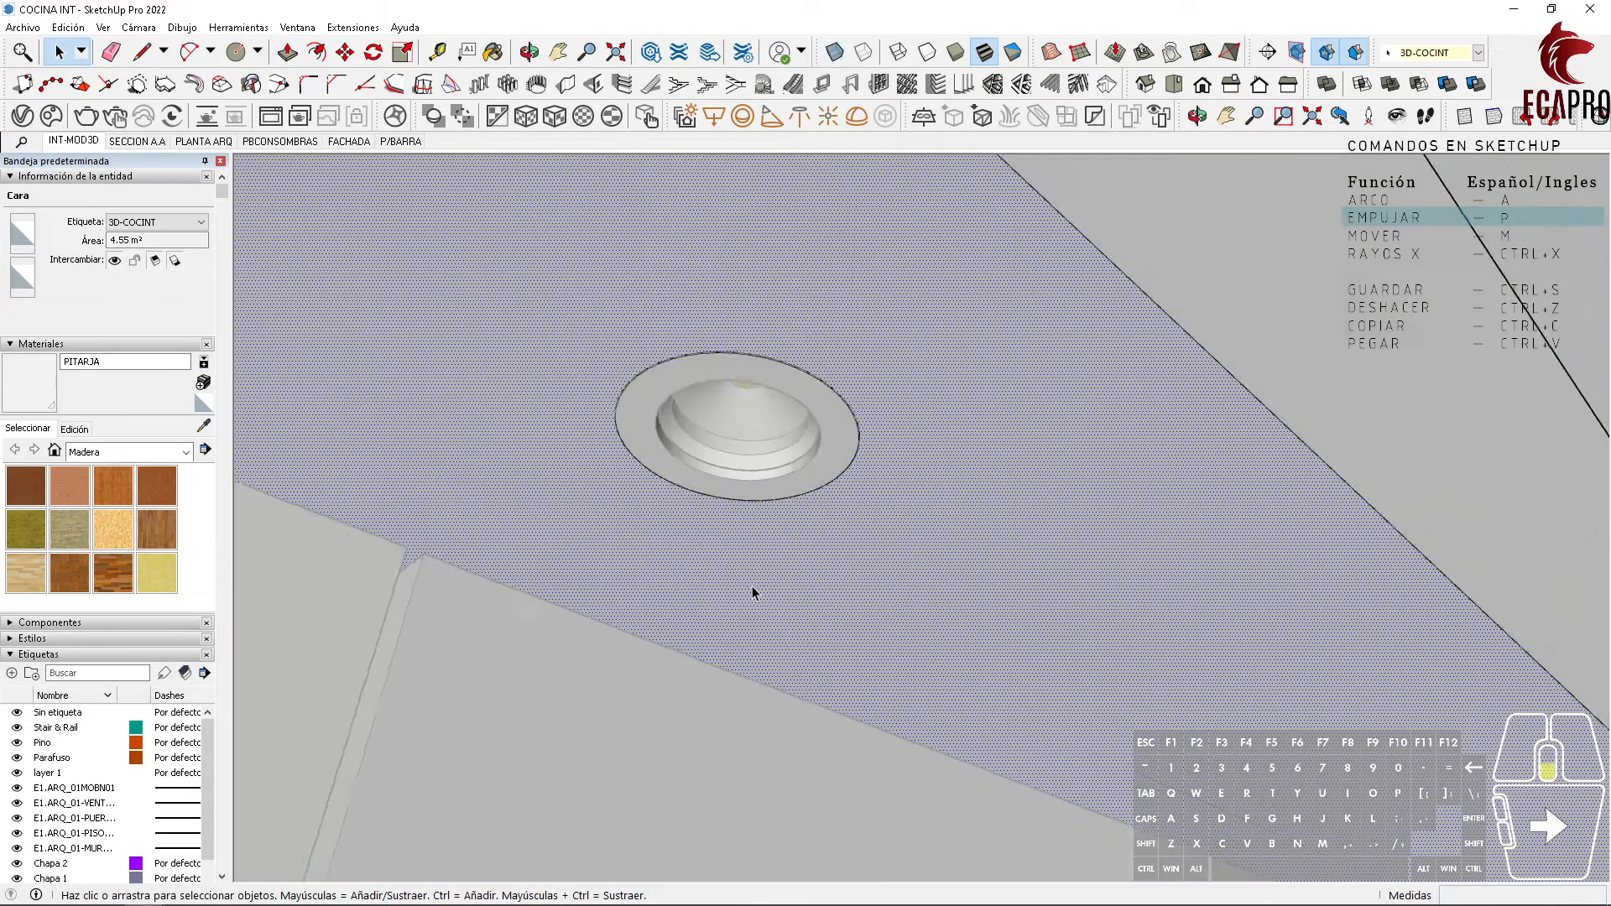
click(747, 579)
scroll(821, 477, up, 3)
scroll(888, 604, up, 6)
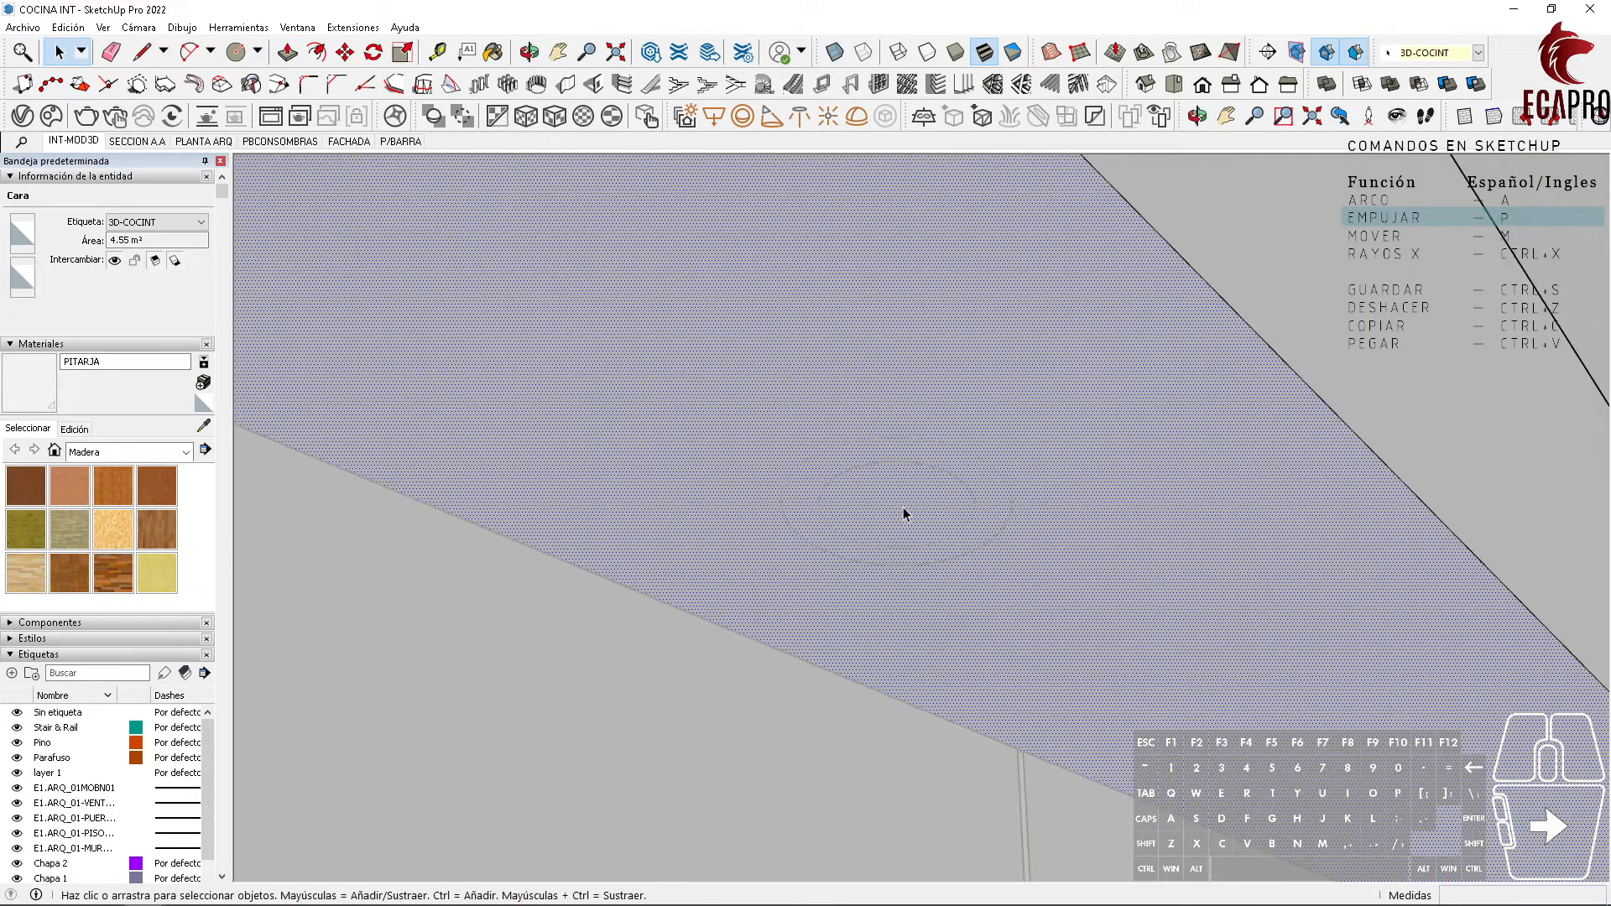
key(c)
click(671, 479)
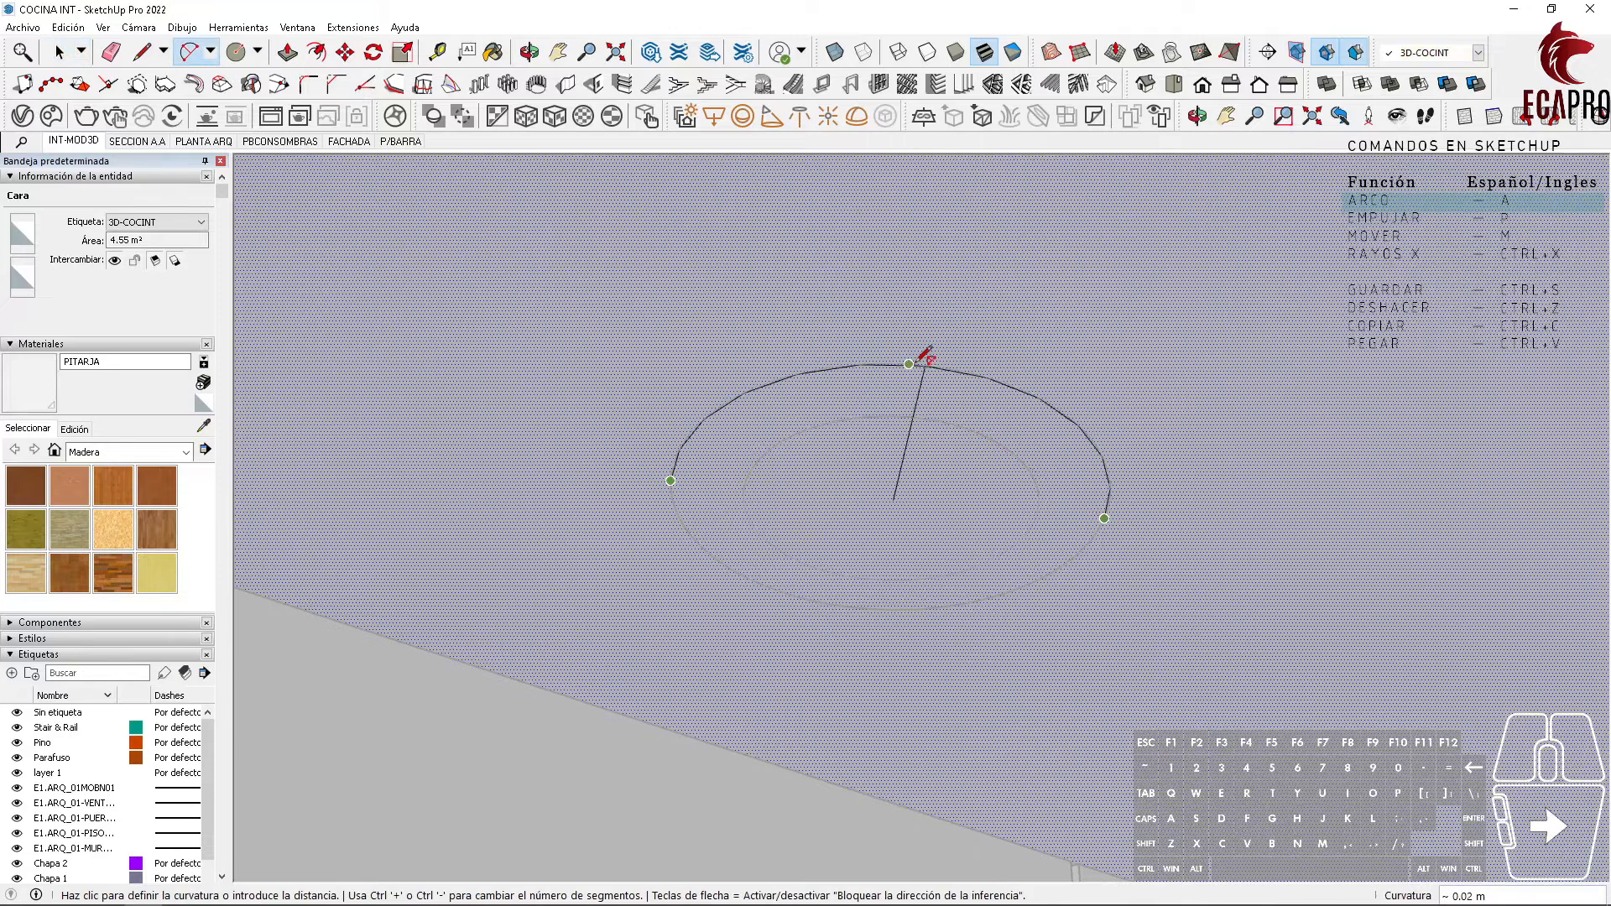
click(1104, 518)
click(877, 606)
key(space)
Step: Push the newly traced circular face up into the soffit around the spotlight, using X-ray display
click(870, 532)
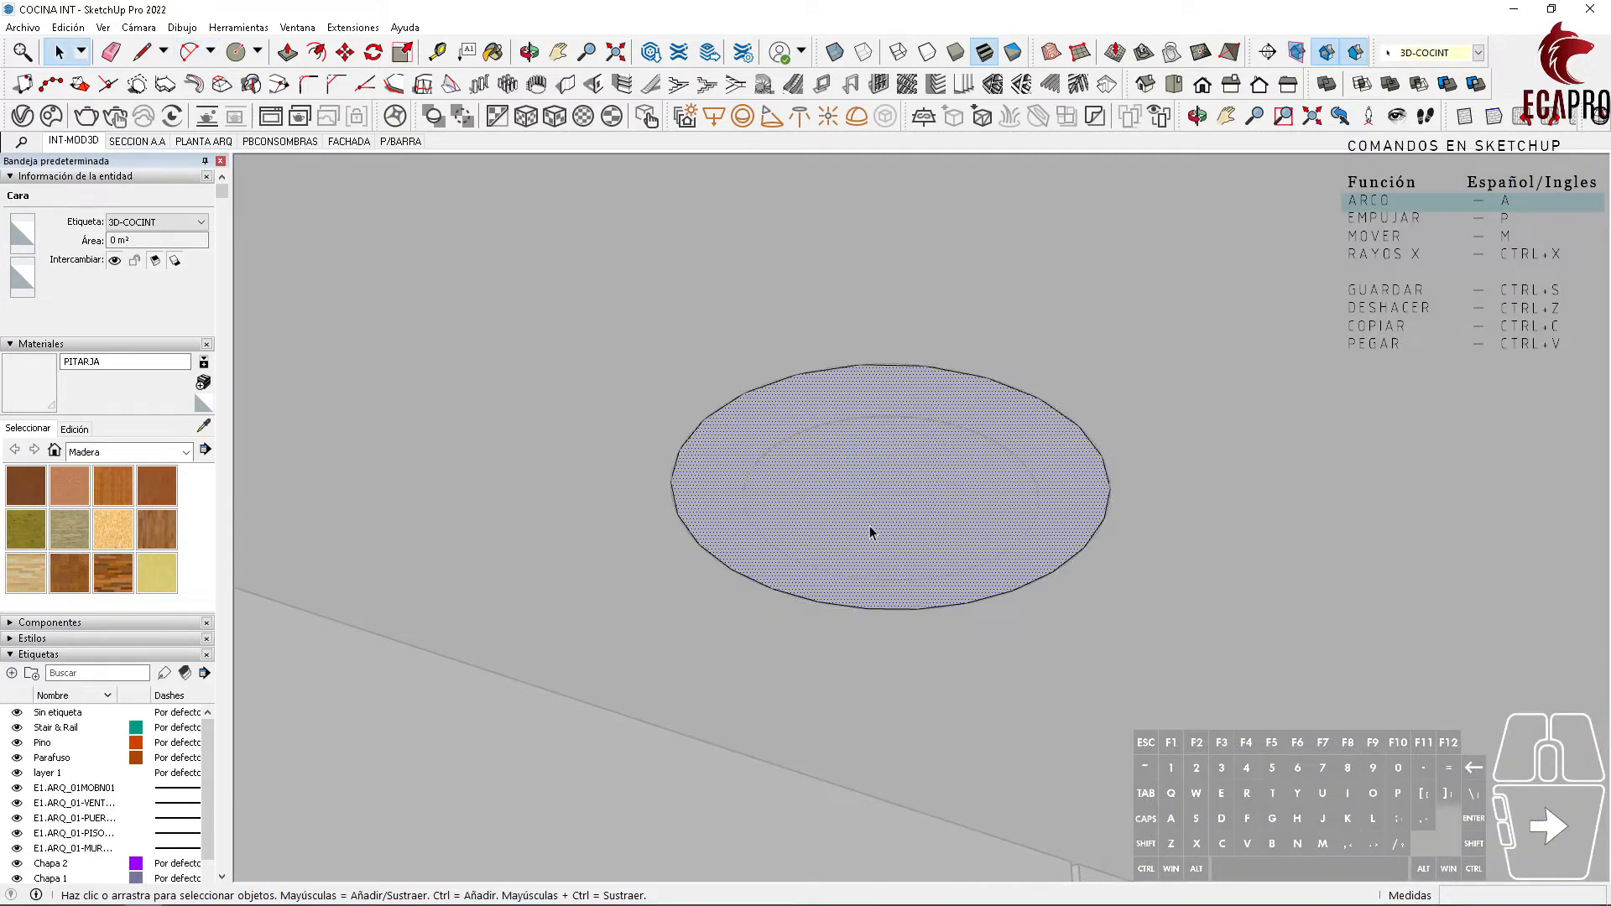
key(p)
click(873, 529)
key(ctrl+x)
Step: Trace the next spotlight's outer rim on the soffit's underside with two arcs and push the resulting circular face up to recess it
scroll(1054, 419, down, 8)
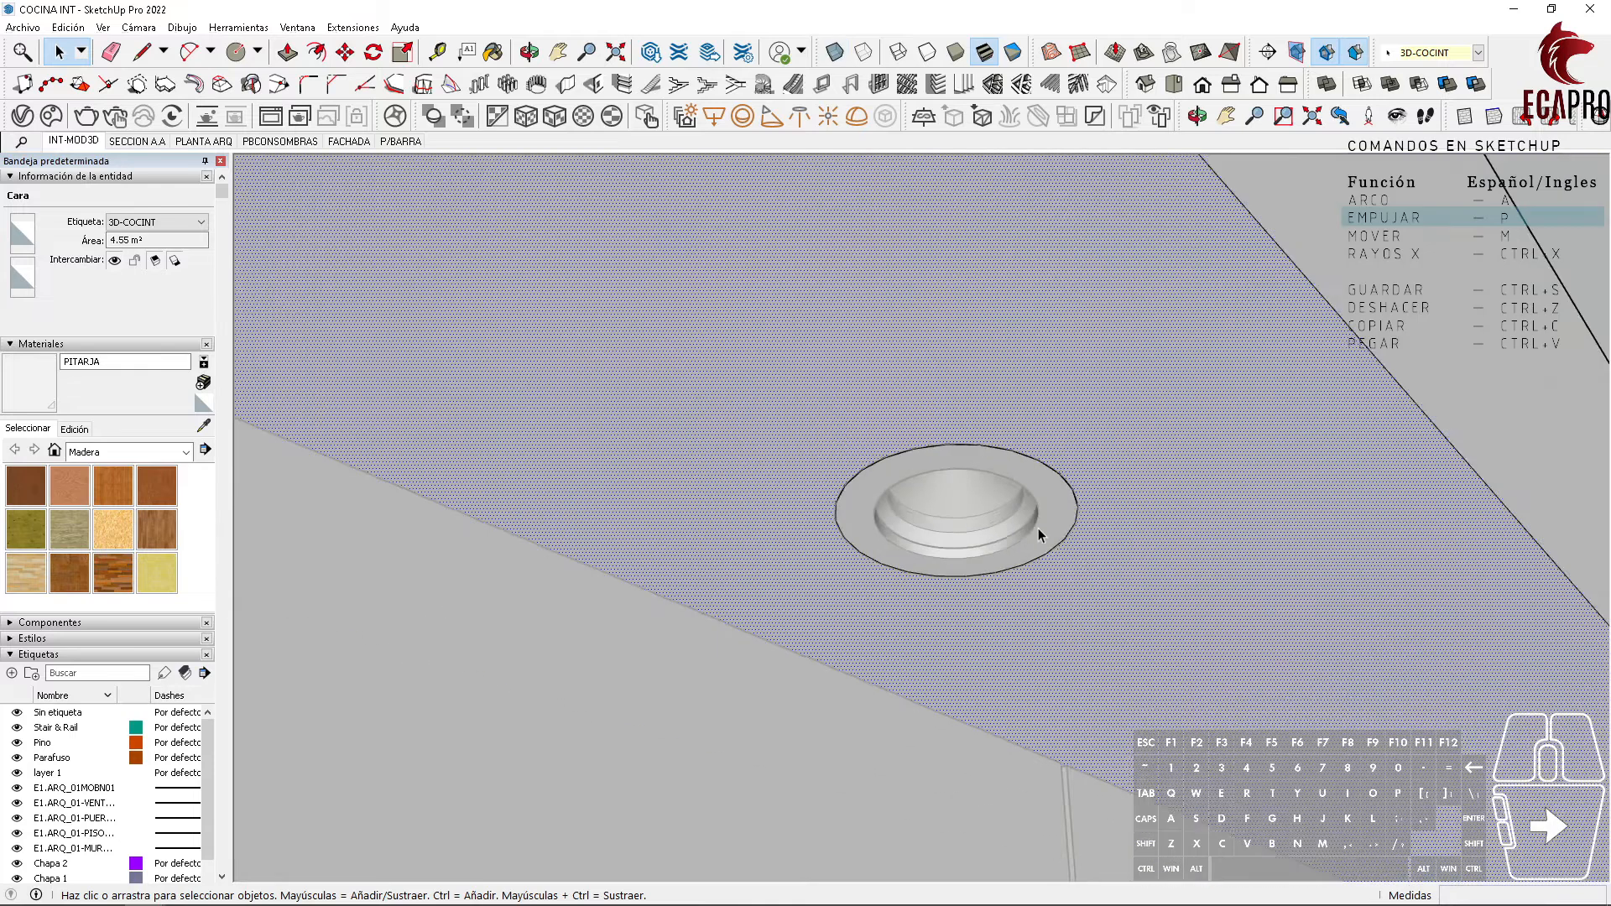
click(1037, 527)
scroll(576, 206, up, 6)
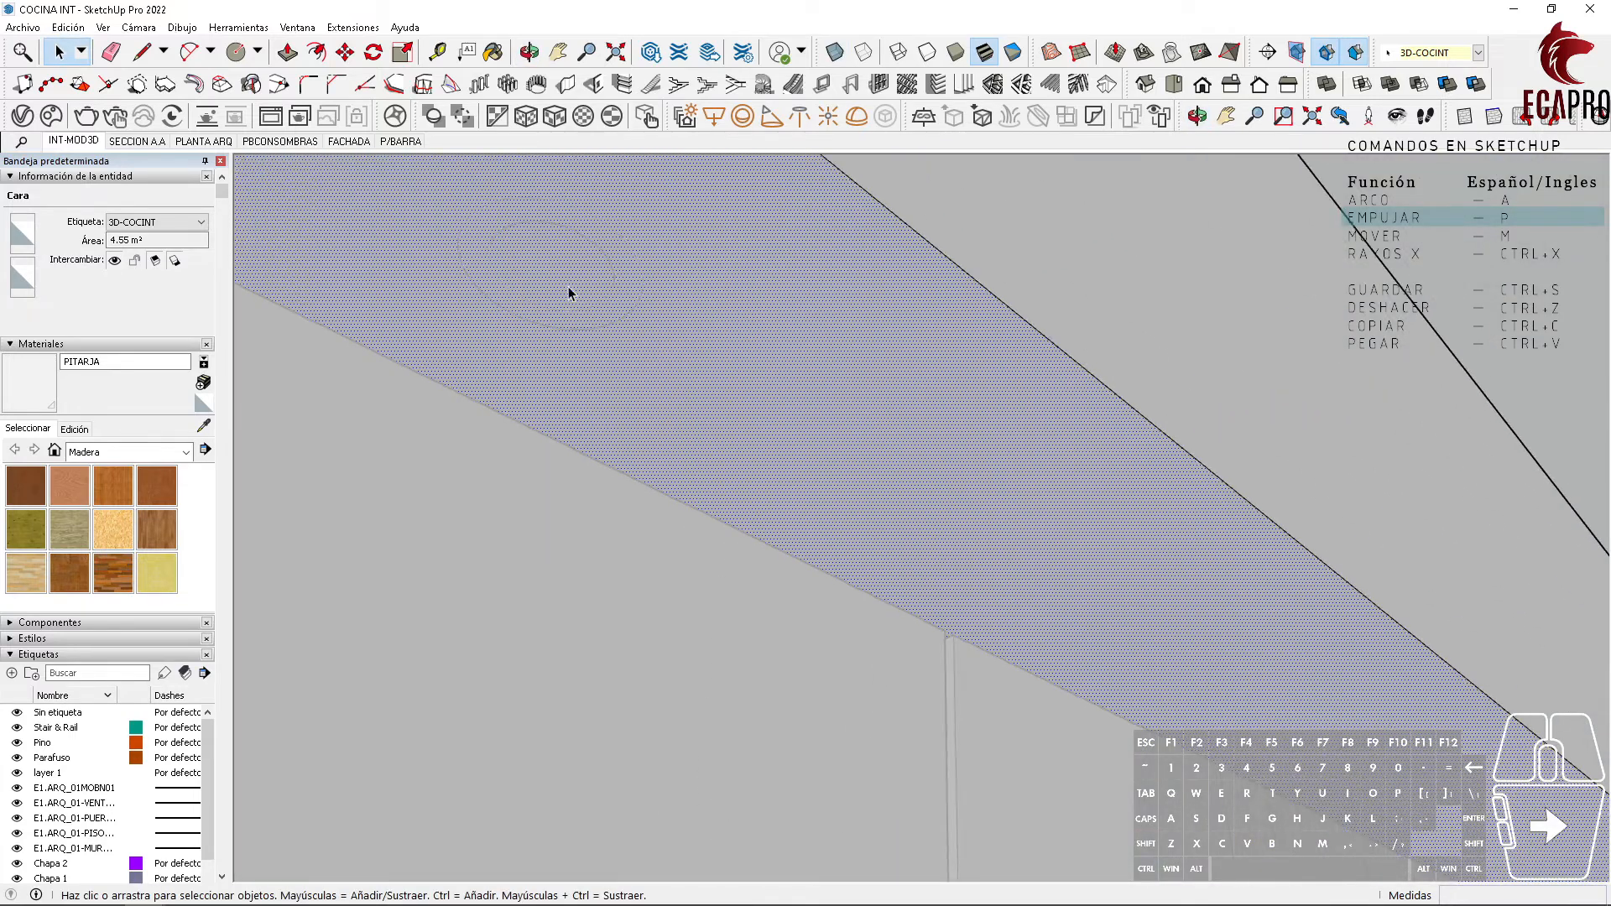
key(a)
click(566, 441)
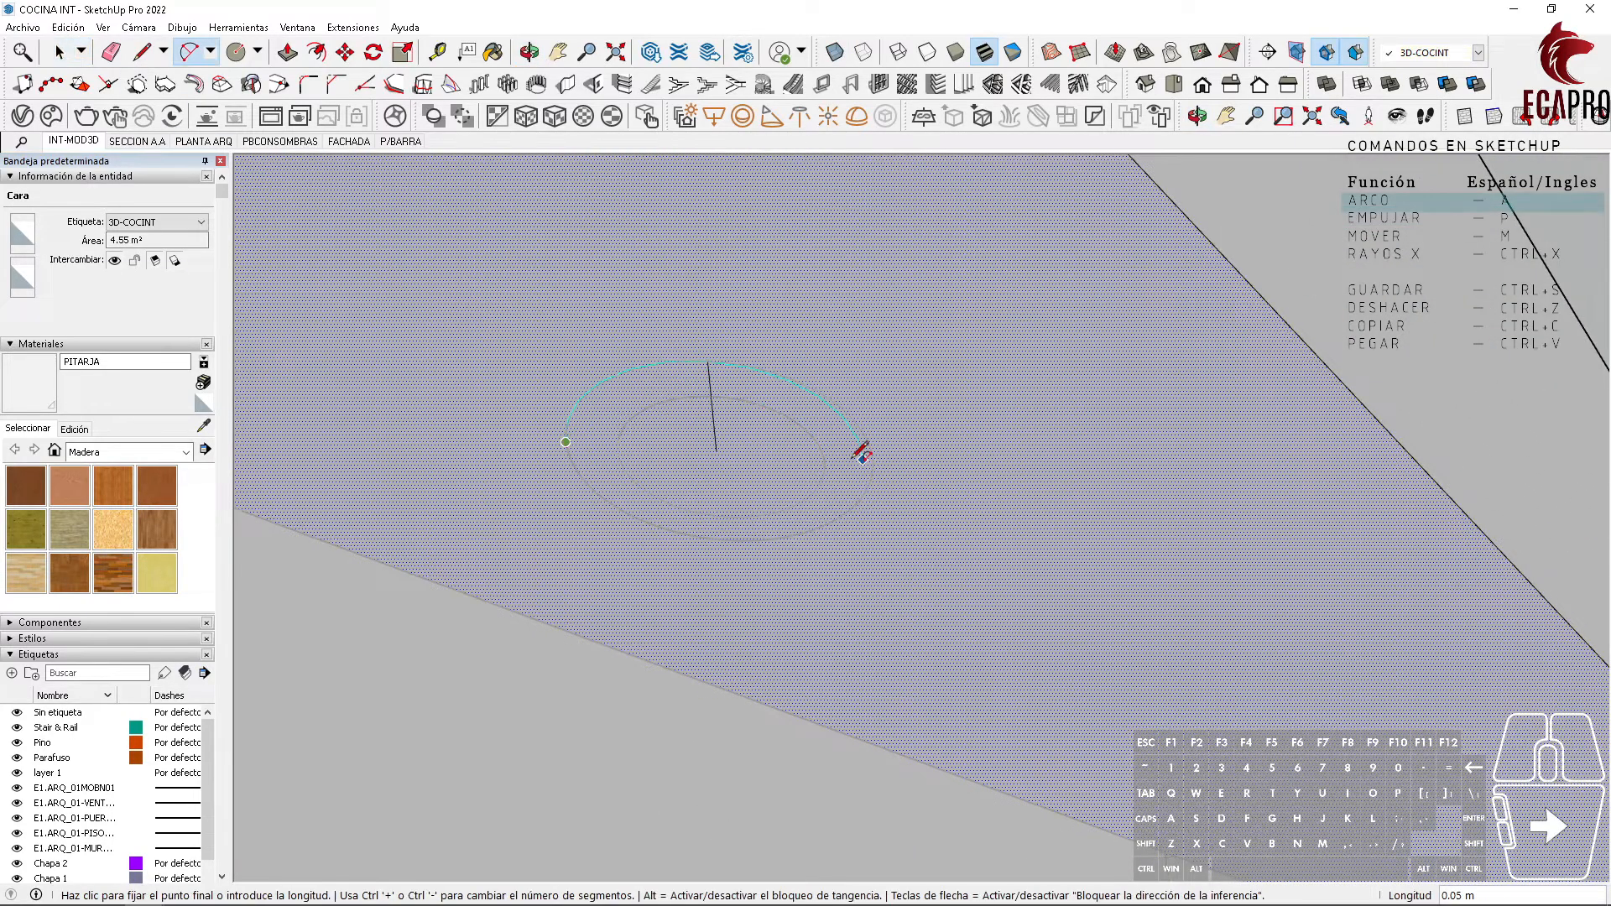
click(871, 467)
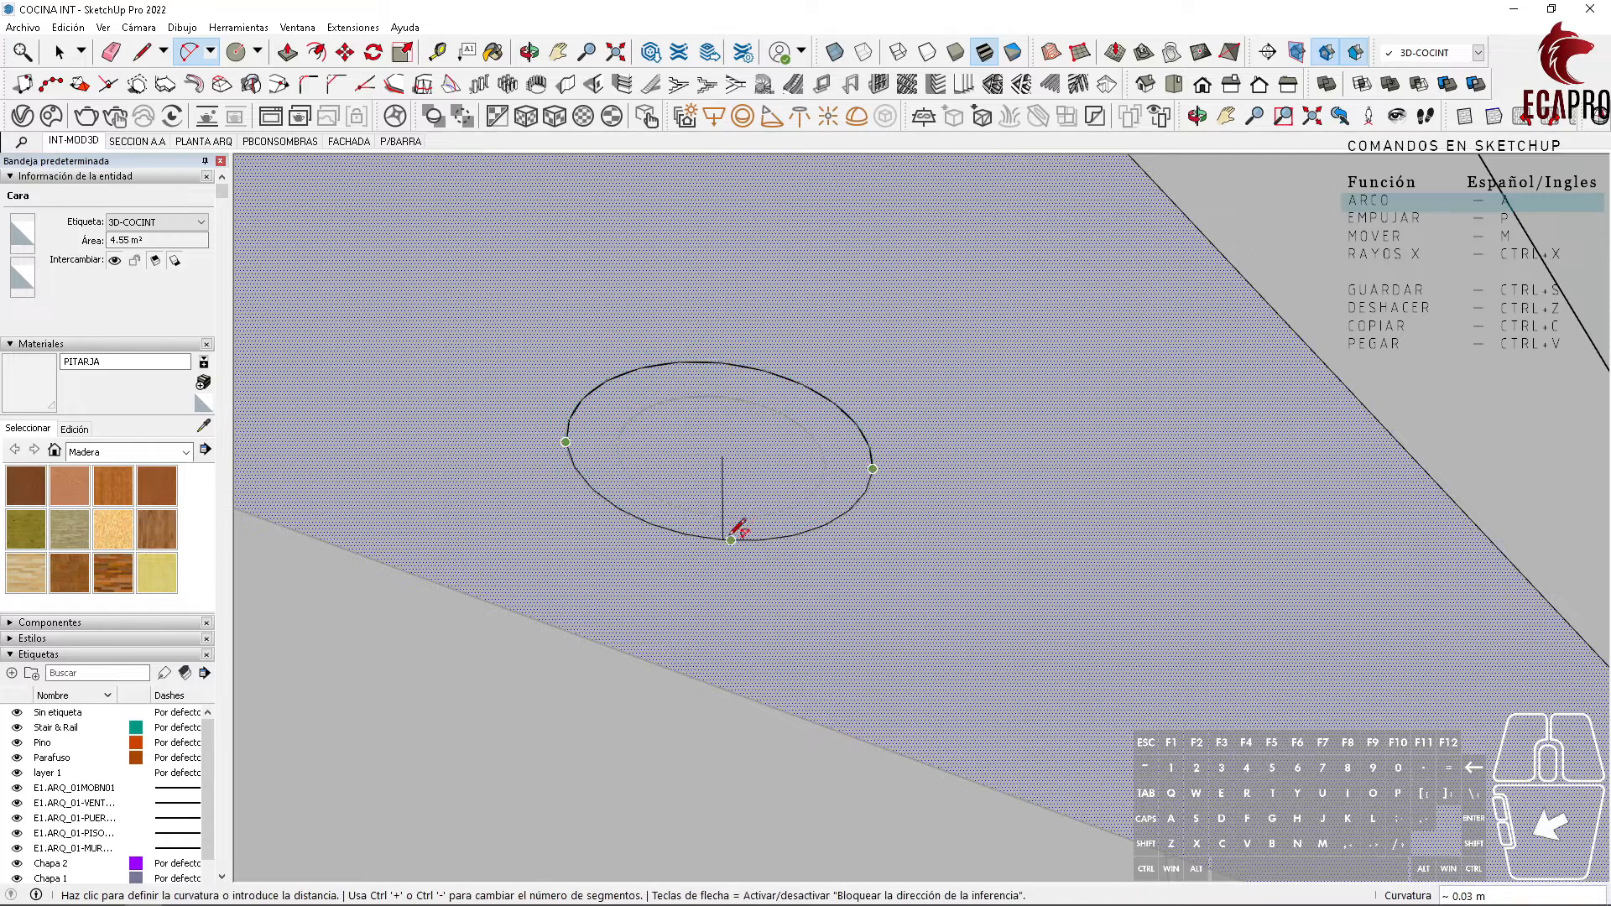
key(p)
click(755, 374)
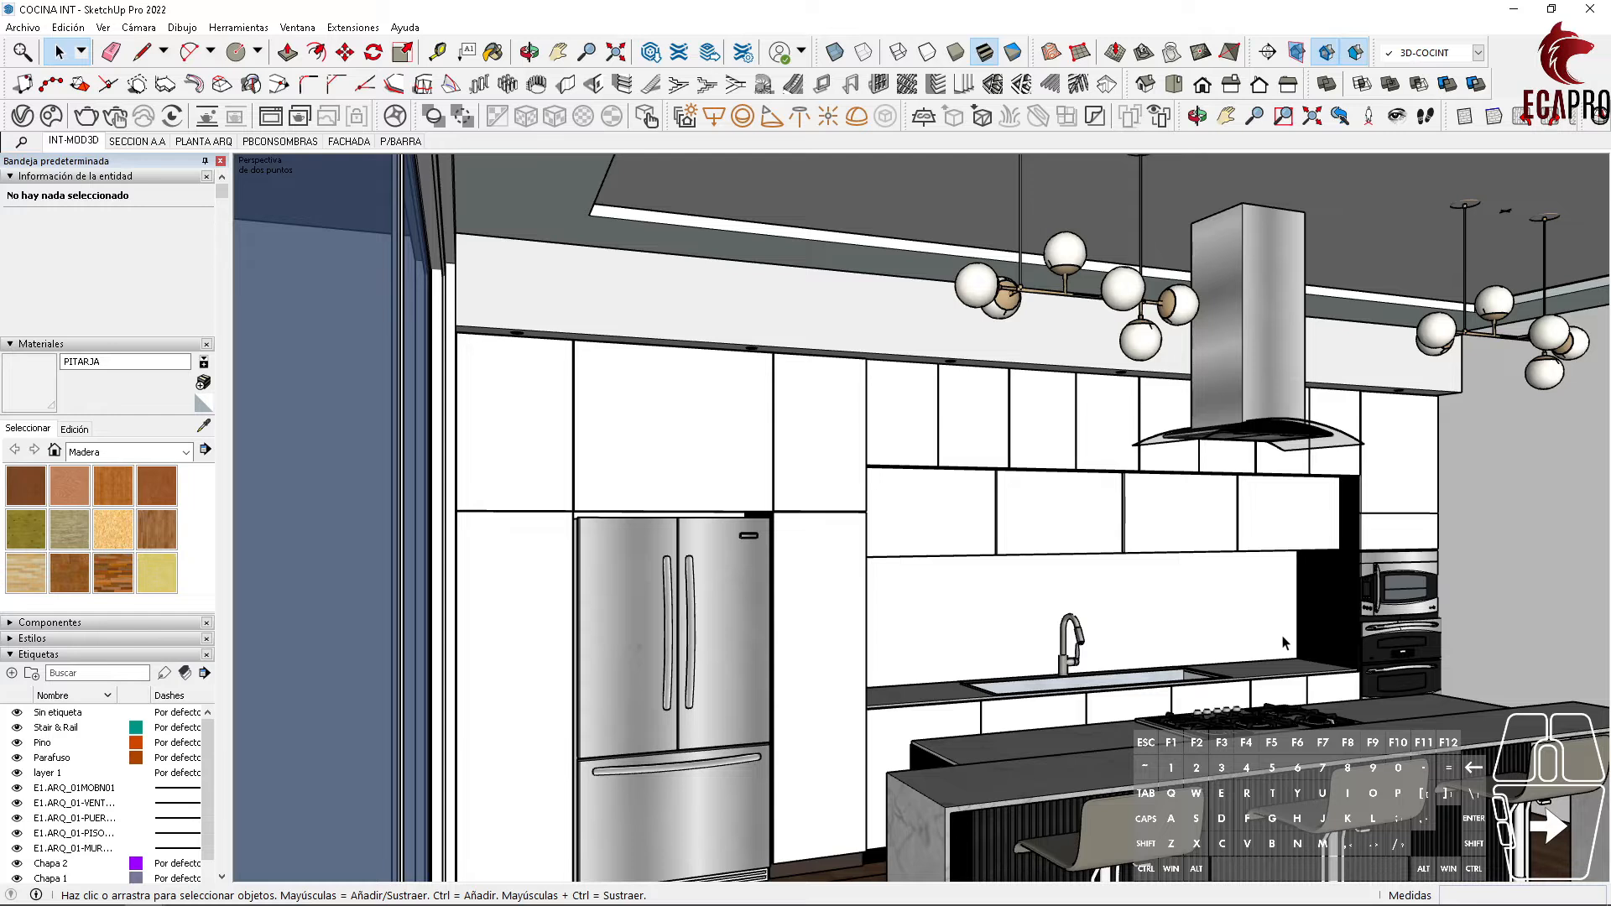
Step: View the kitchen in the P/BARRA scene and return to the INT-MOD3D scene
click(929, 543)
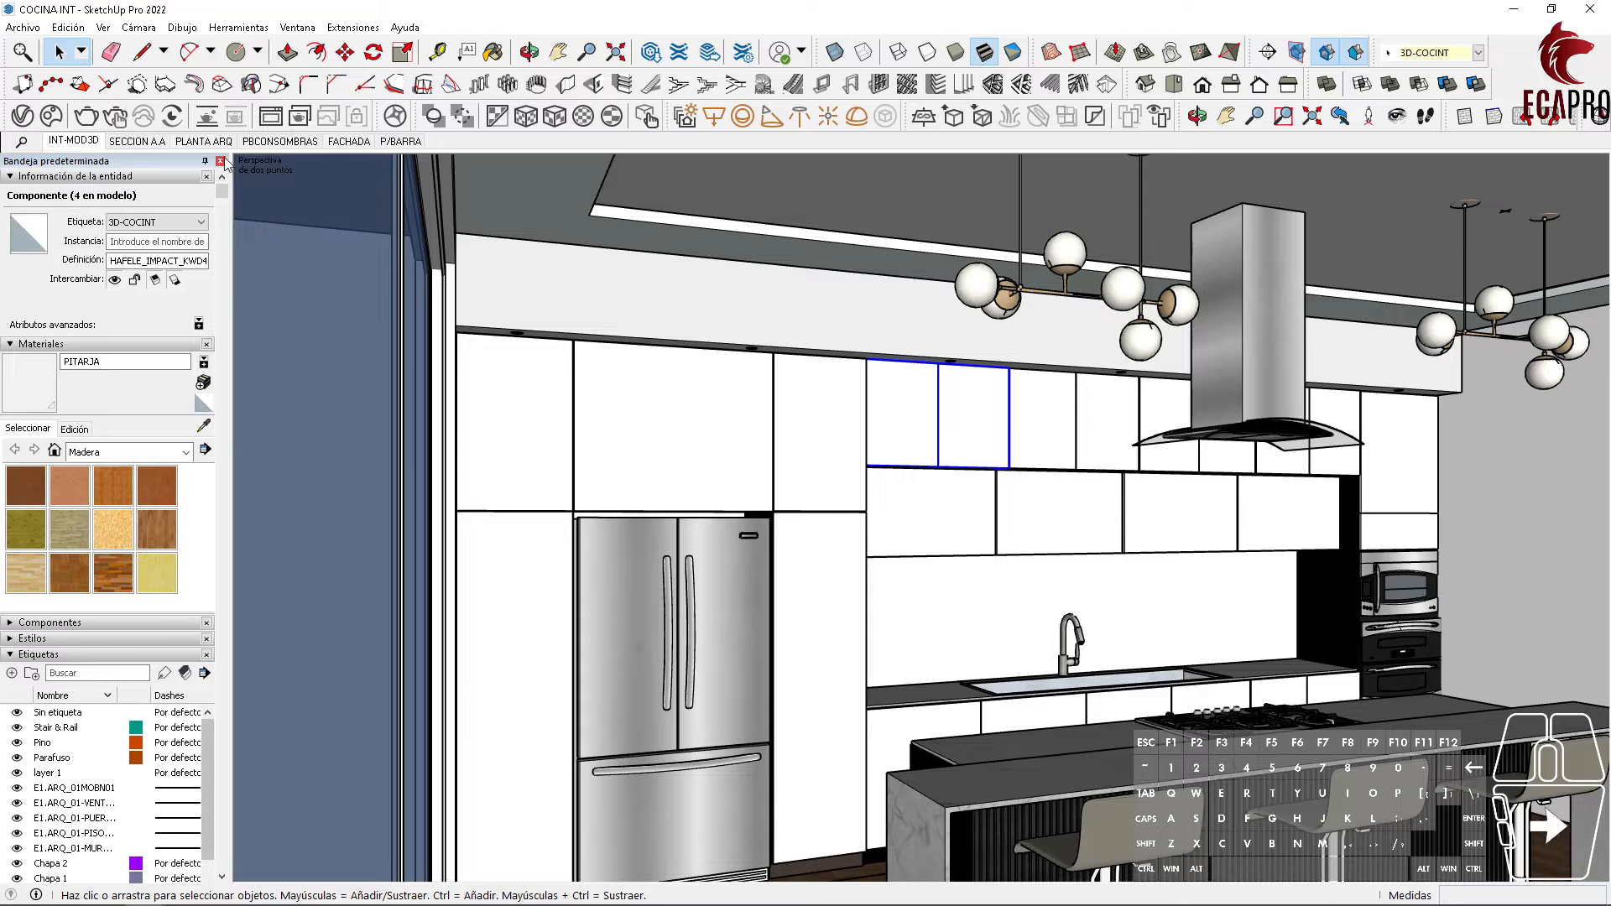
click(401, 141)
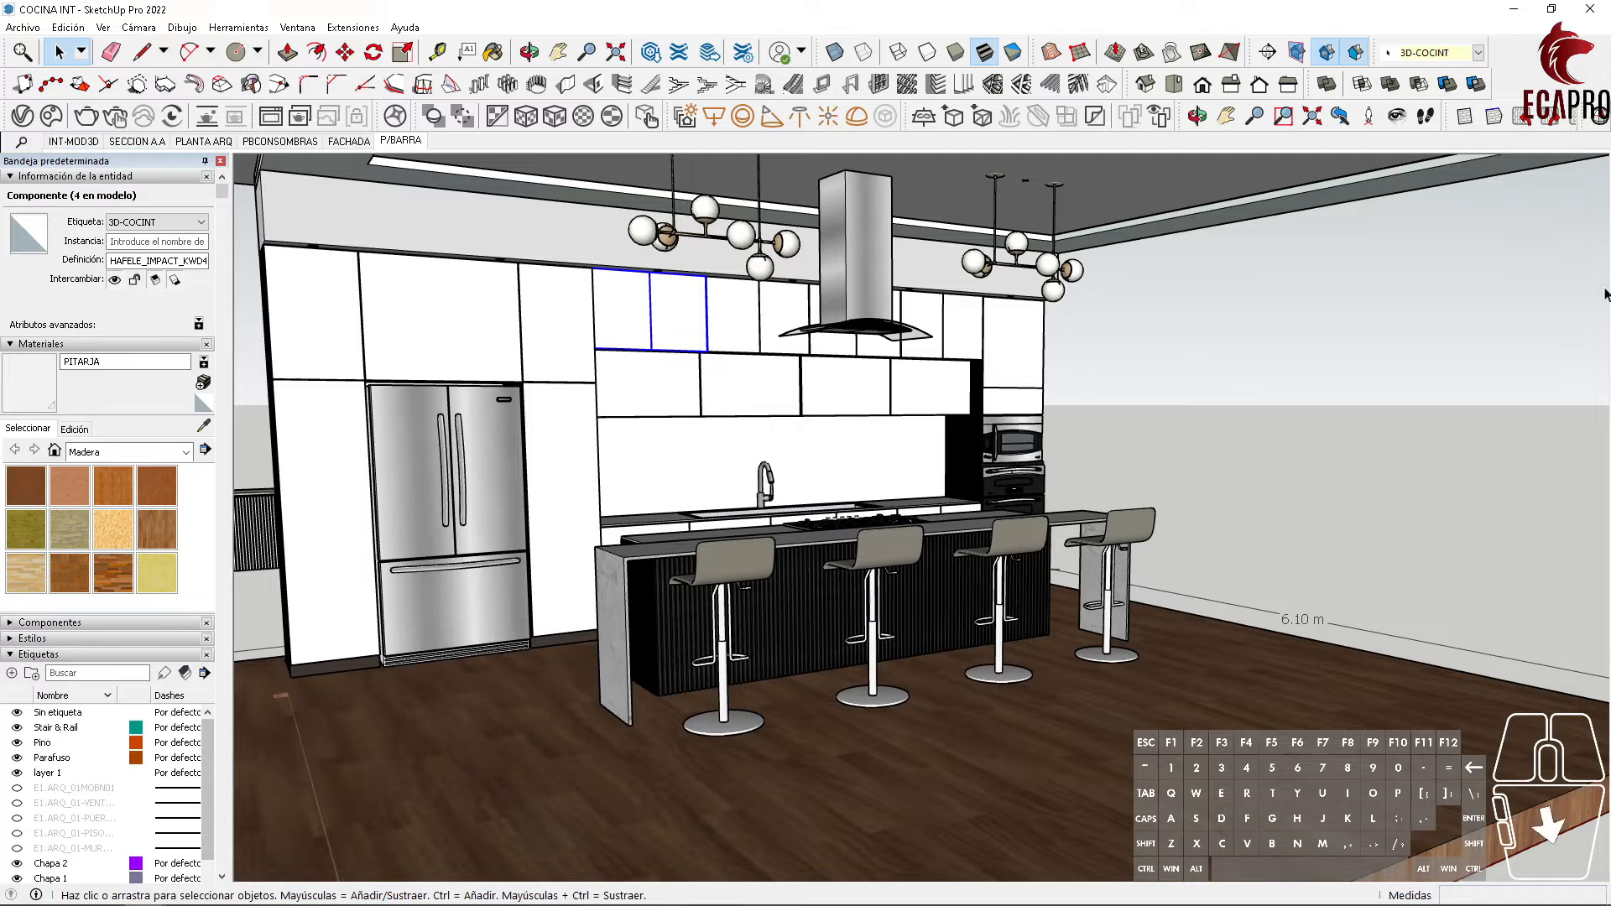
click(60, 141)
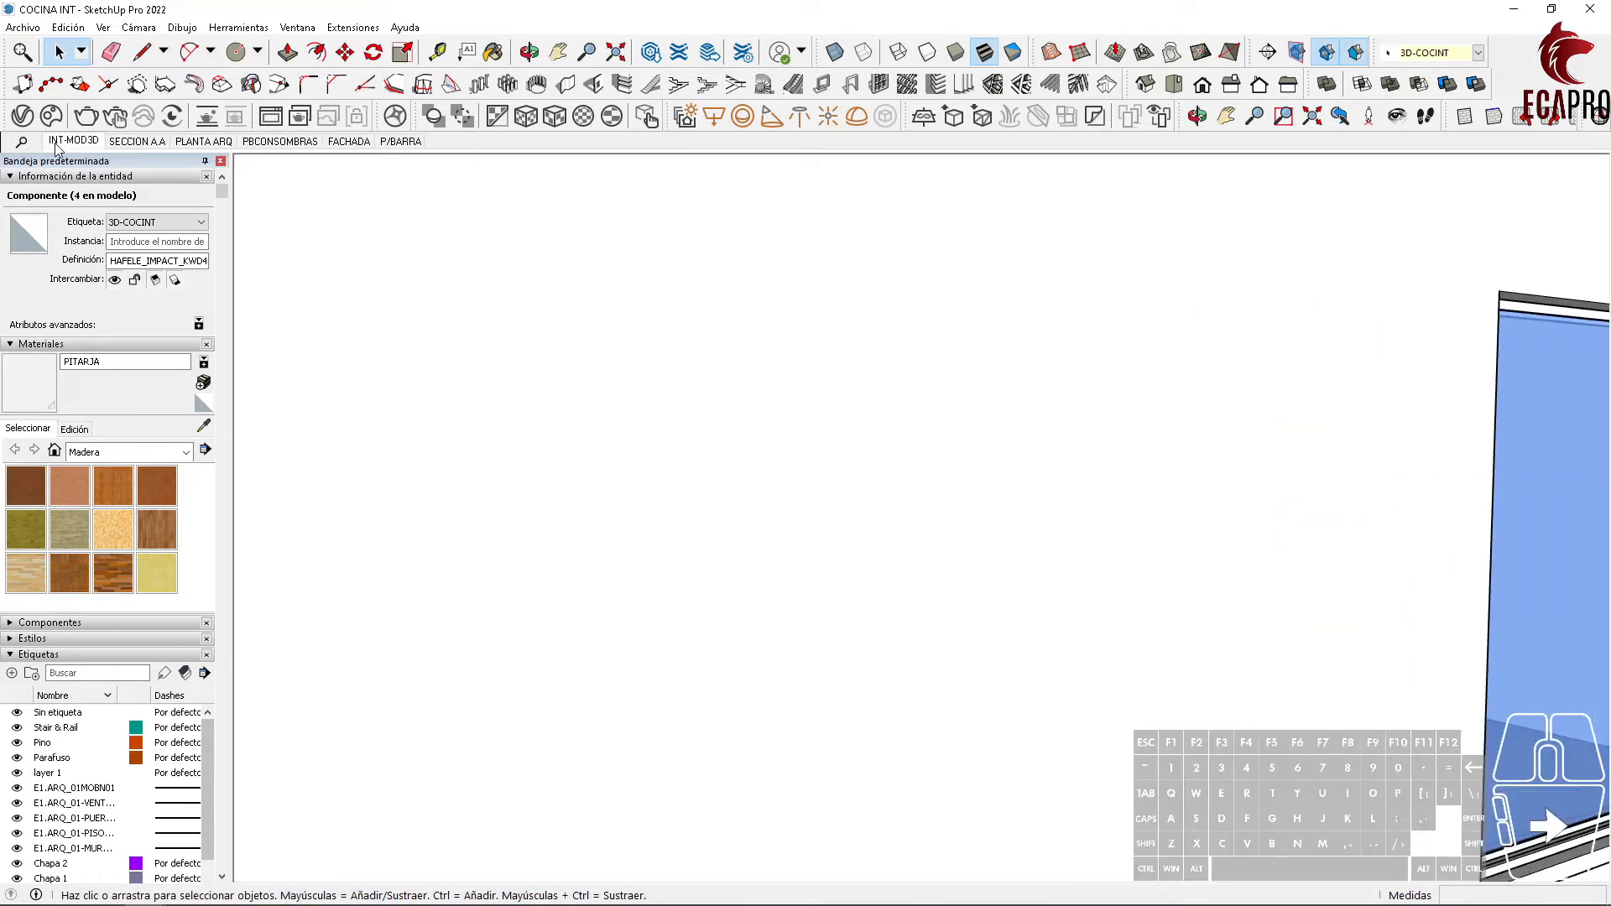
Step: Hide the 3D-LED, 3D-LOSA and 3D-PLAFON tags to open up the room from above
scroll(896, 627, down, 3)
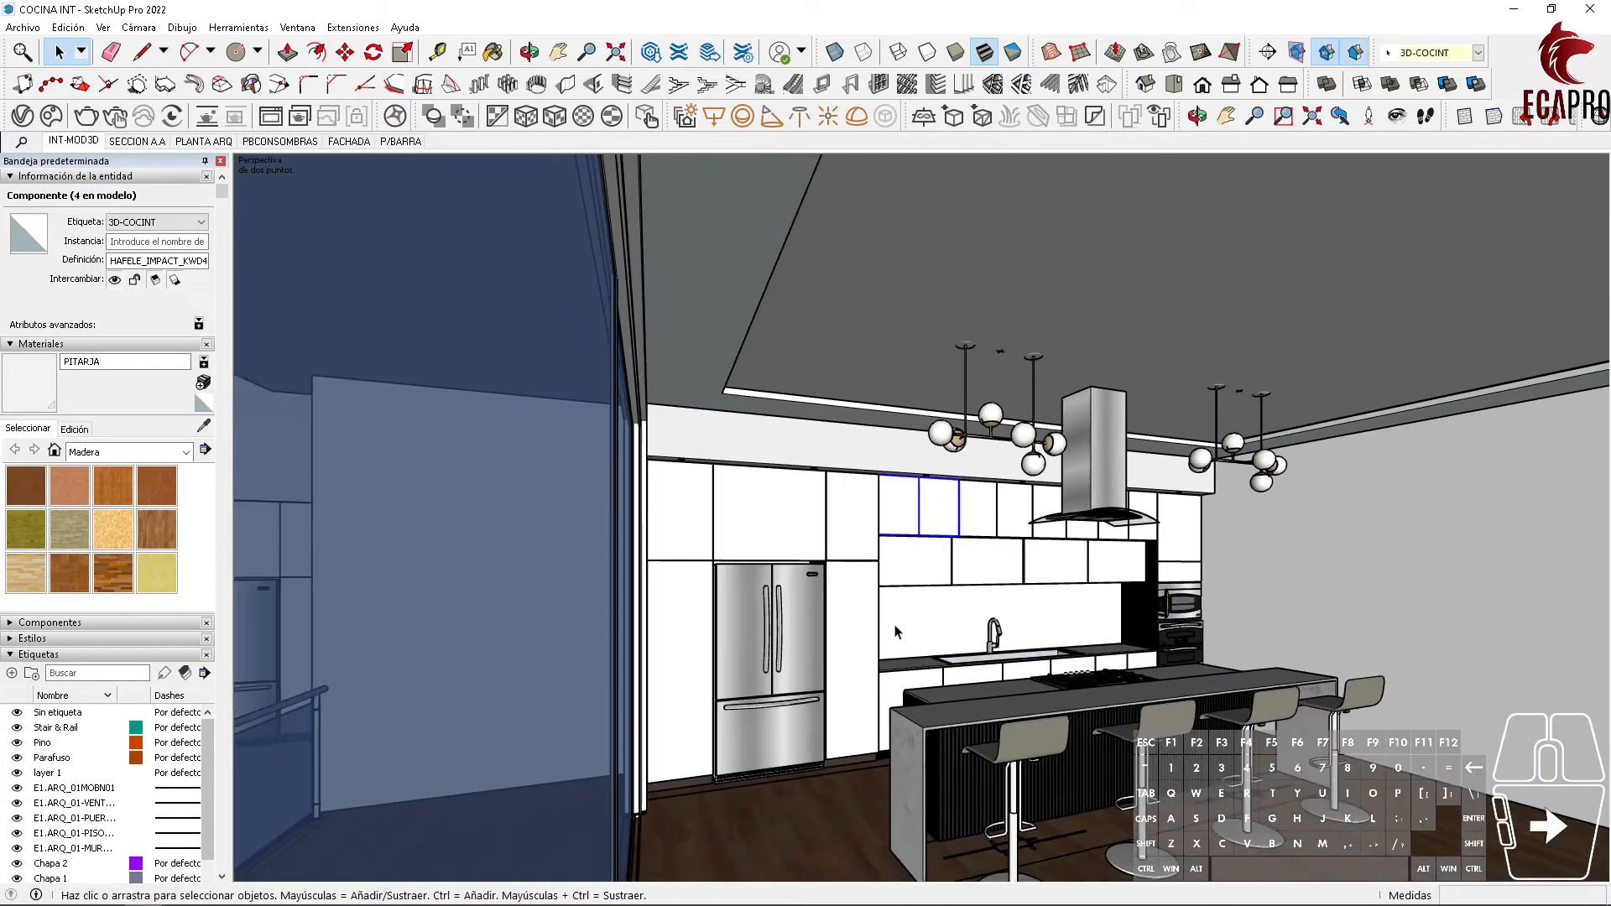
middle_drag(896, 632, 1092, 651)
scroll(1008, 680, down, 3)
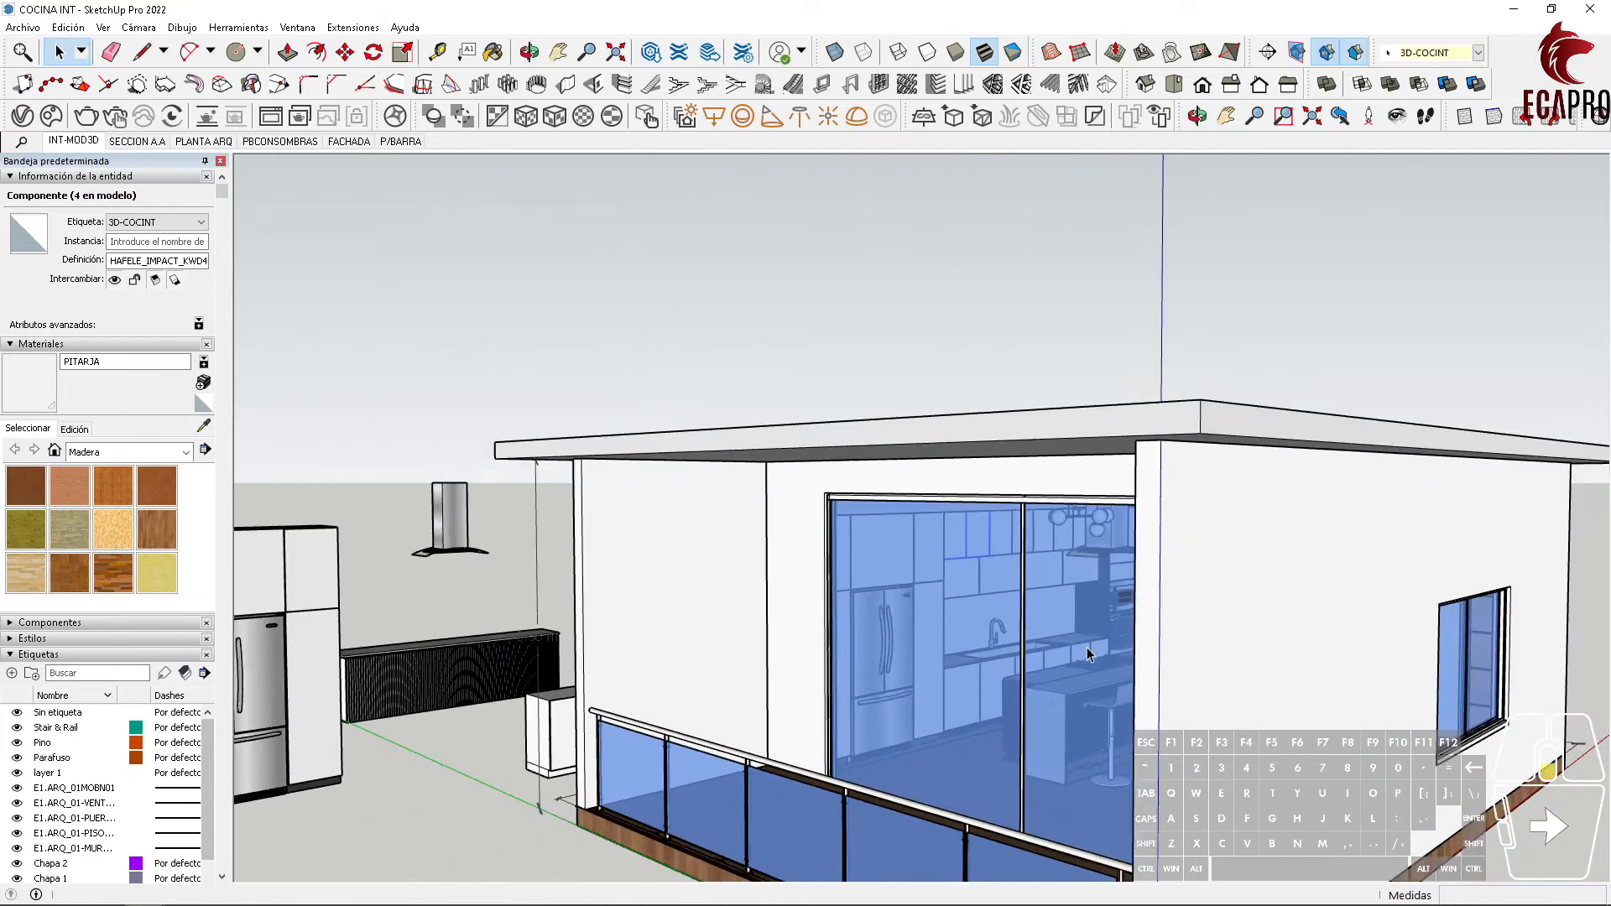
middle_drag(1005, 683, 864, 629)
click(768, 475)
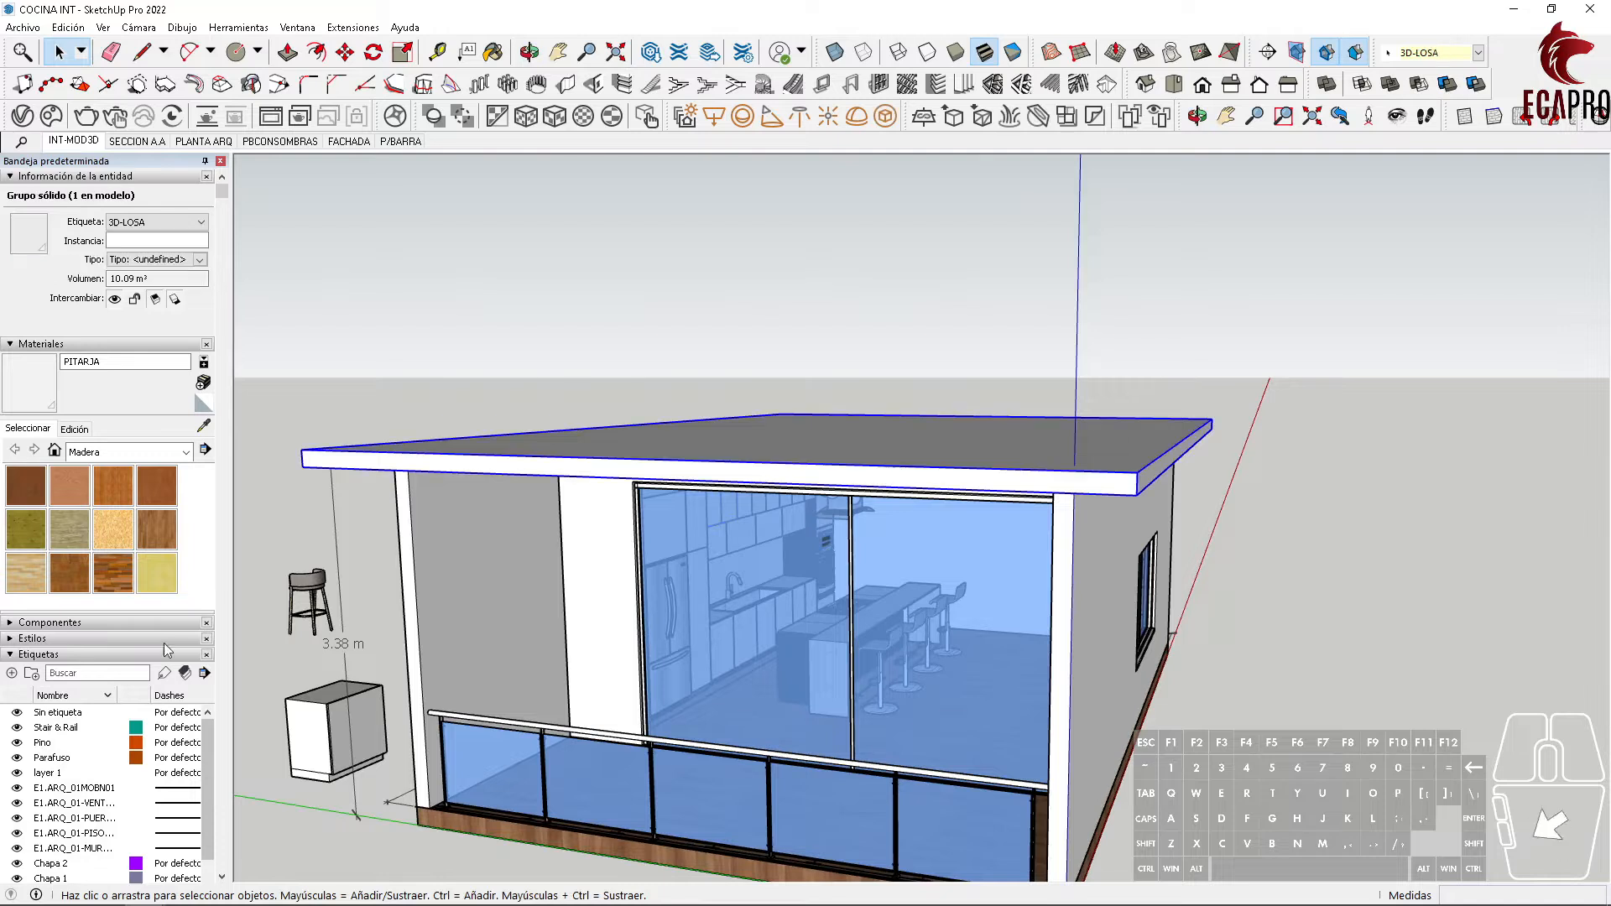
scroll(126, 654, down, 5)
scroll(83, 585, down, 3)
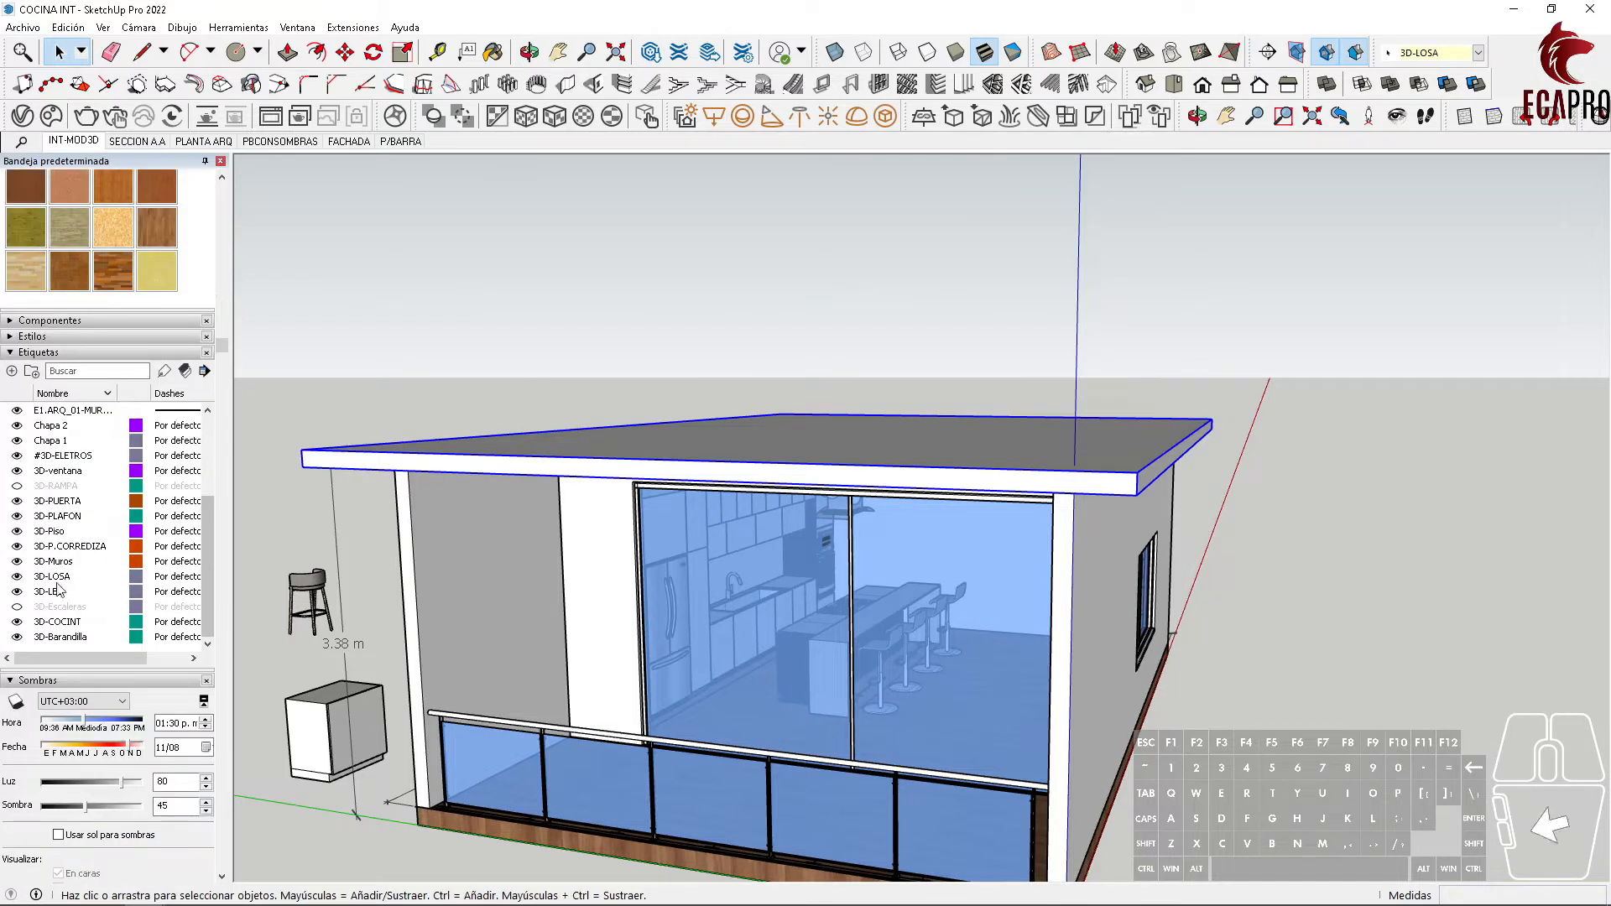
click(17, 592)
click(16, 576)
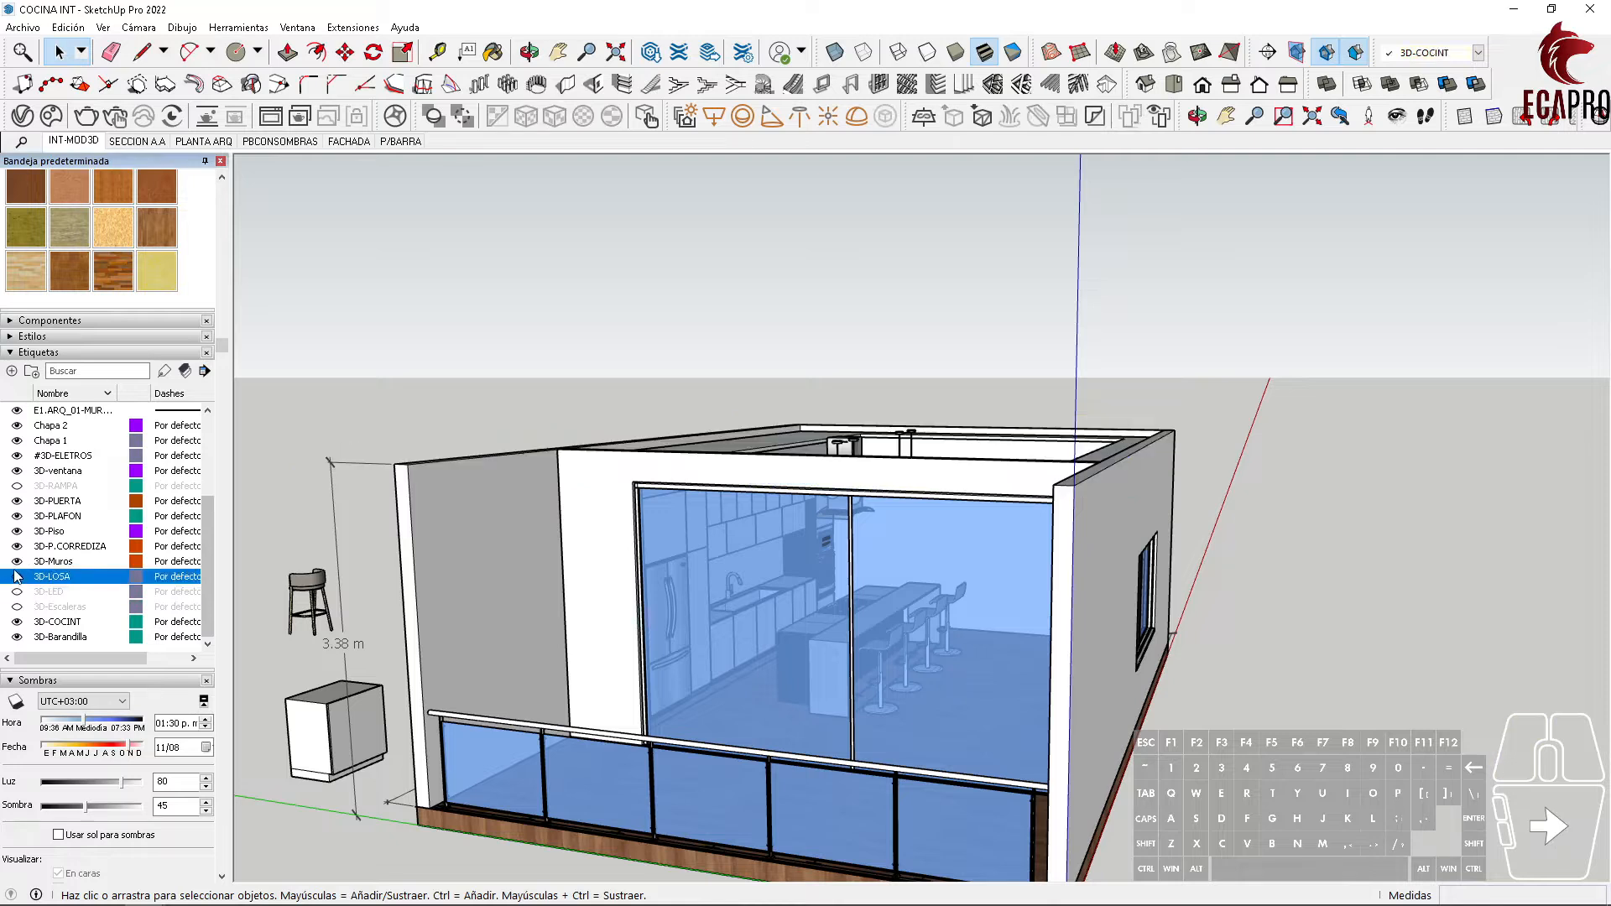
click(16, 516)
Step: Position the camera at standing height on the floor beside the window opposite the kitchen cabinets
middle_drag(936, 440, 1245, 475)
scroll(872, 583, up, 5)
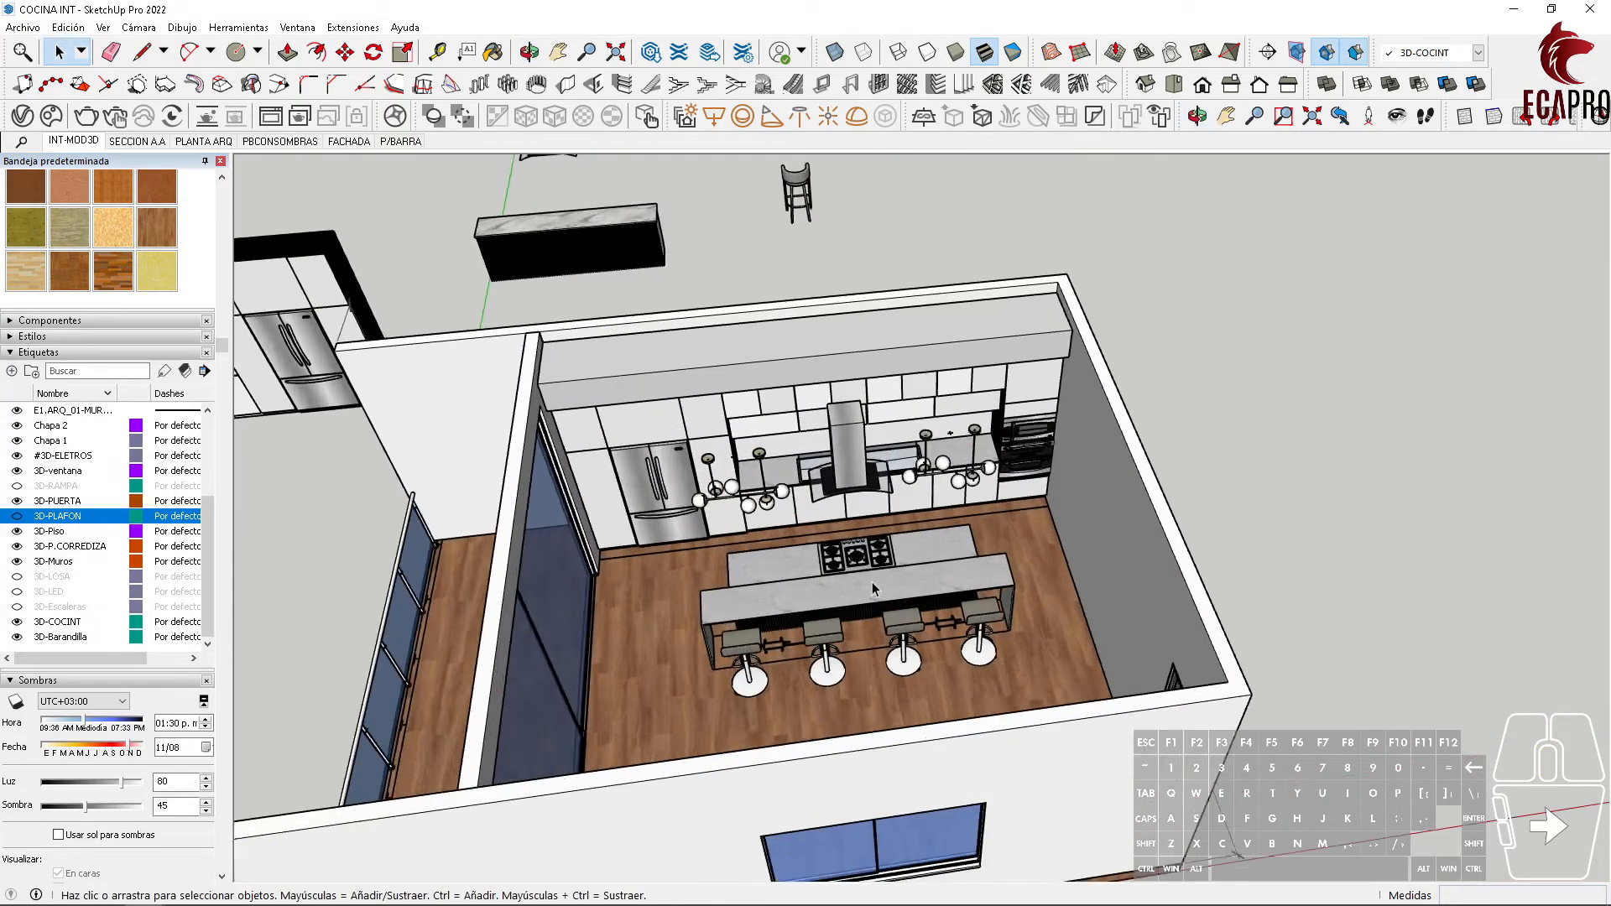
middle_drag(873, 582, 961, 441)
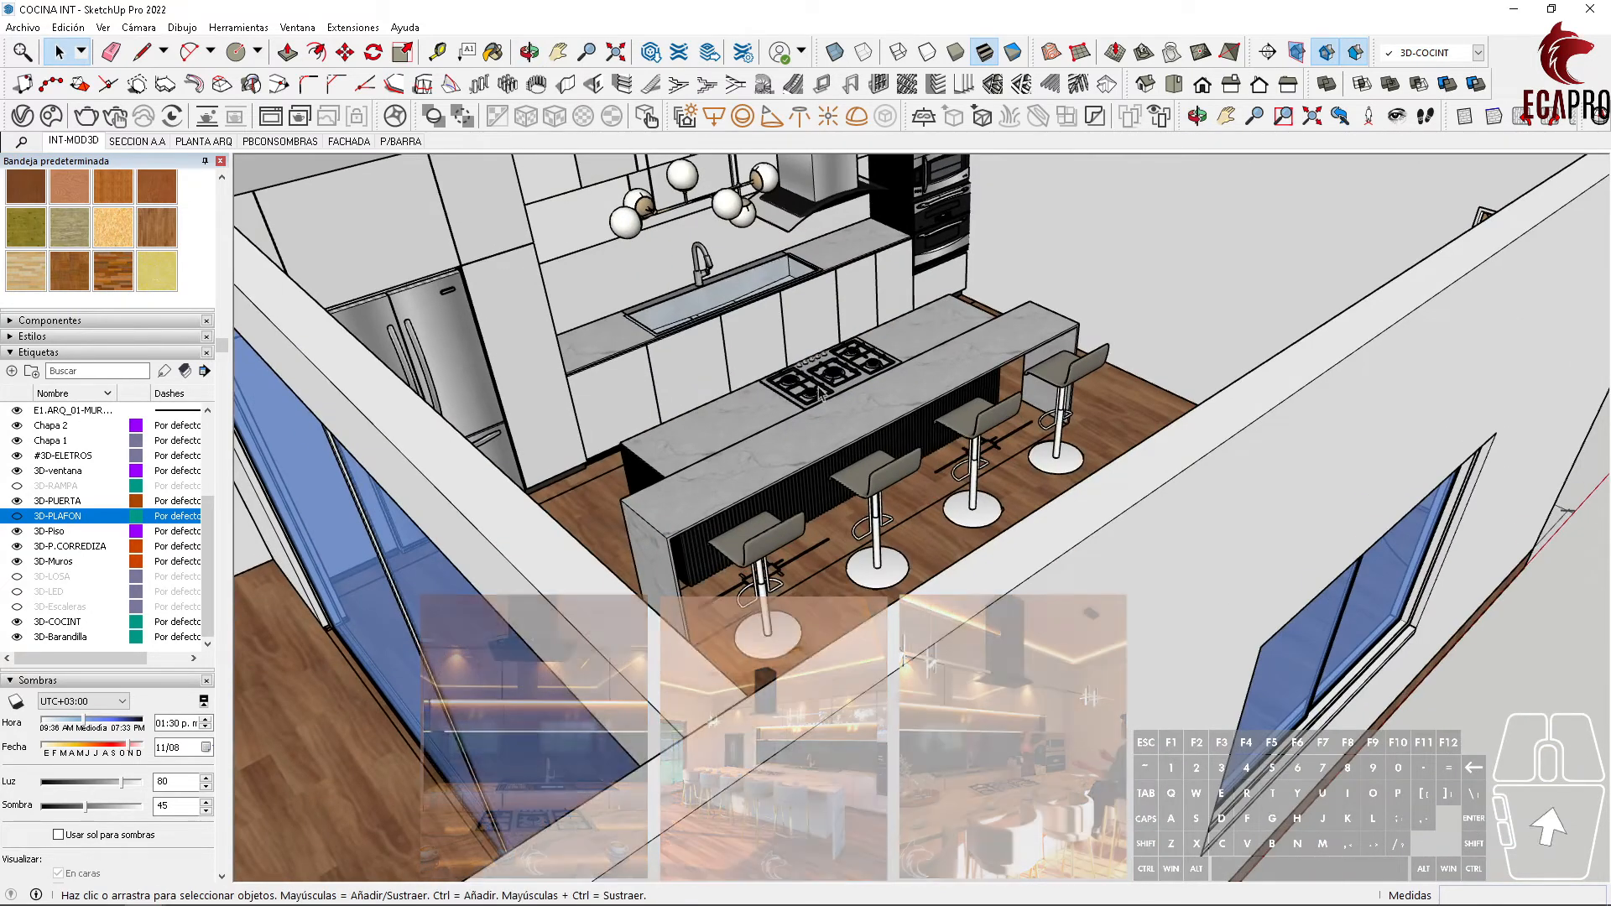
middle_drag(873, 268, 871, 607)
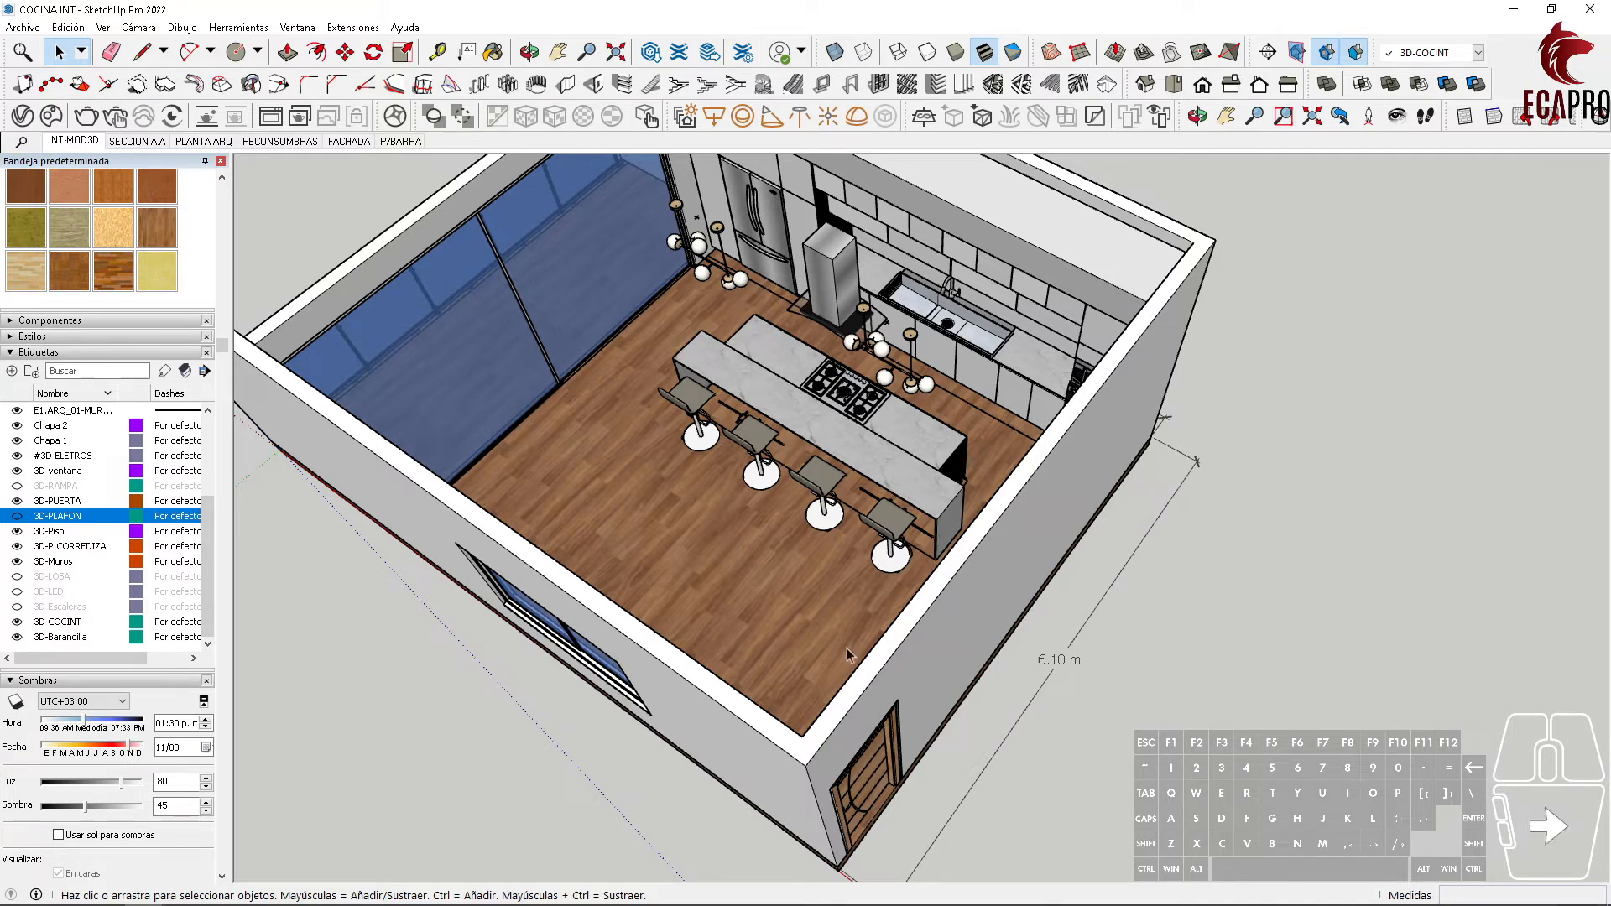
middle_drag(797, 692, 934, 566)
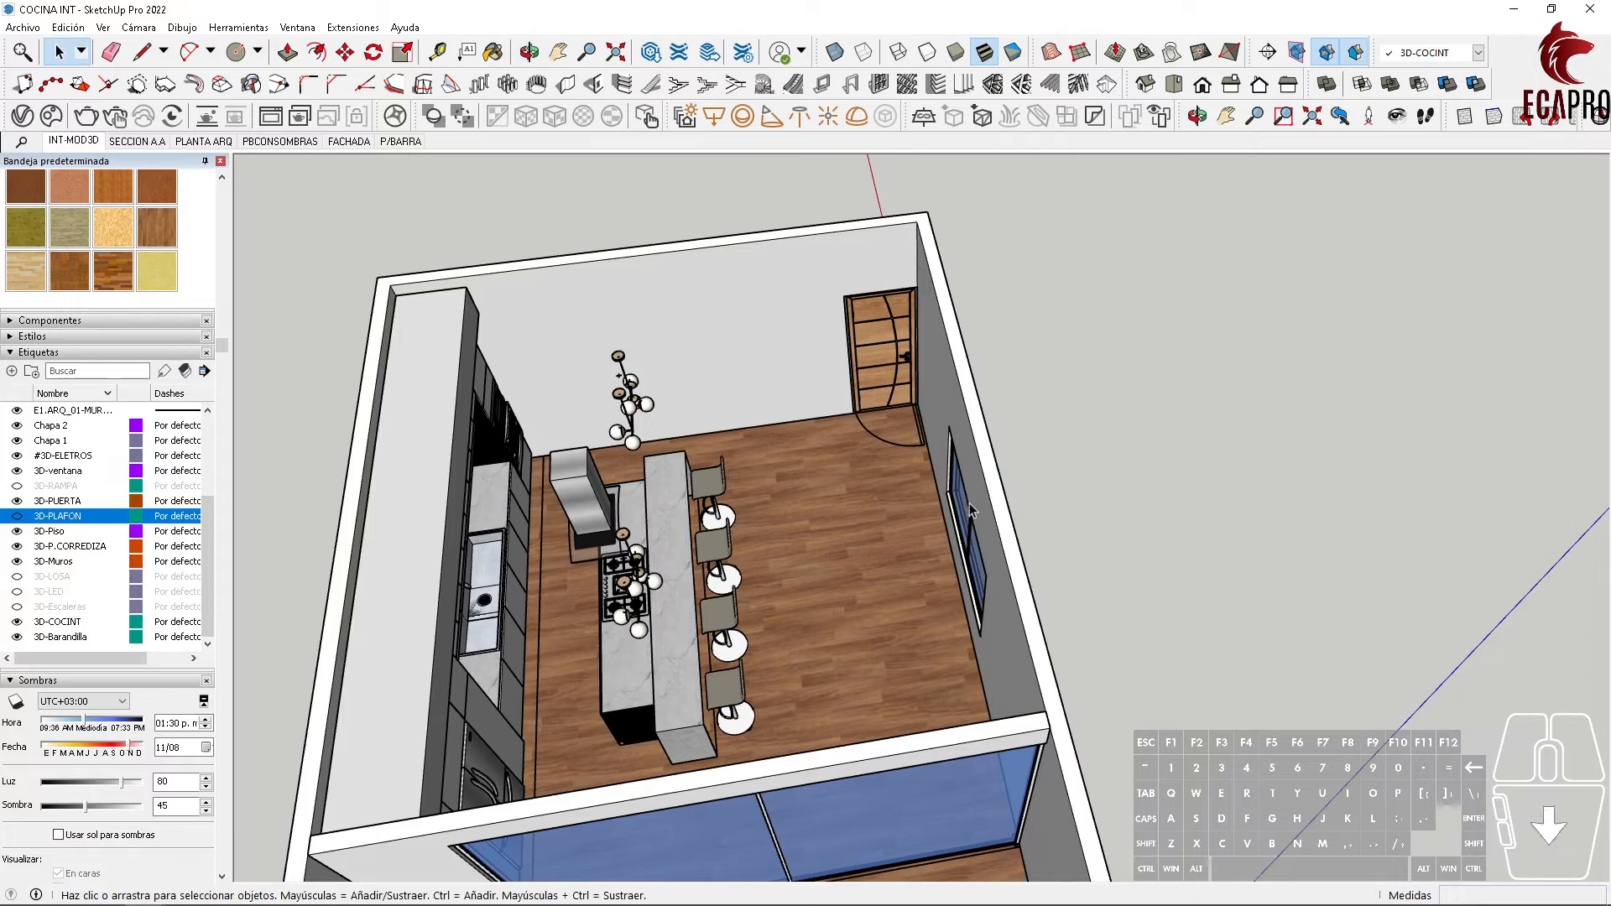
click(1368, 115)
click(924, 518)
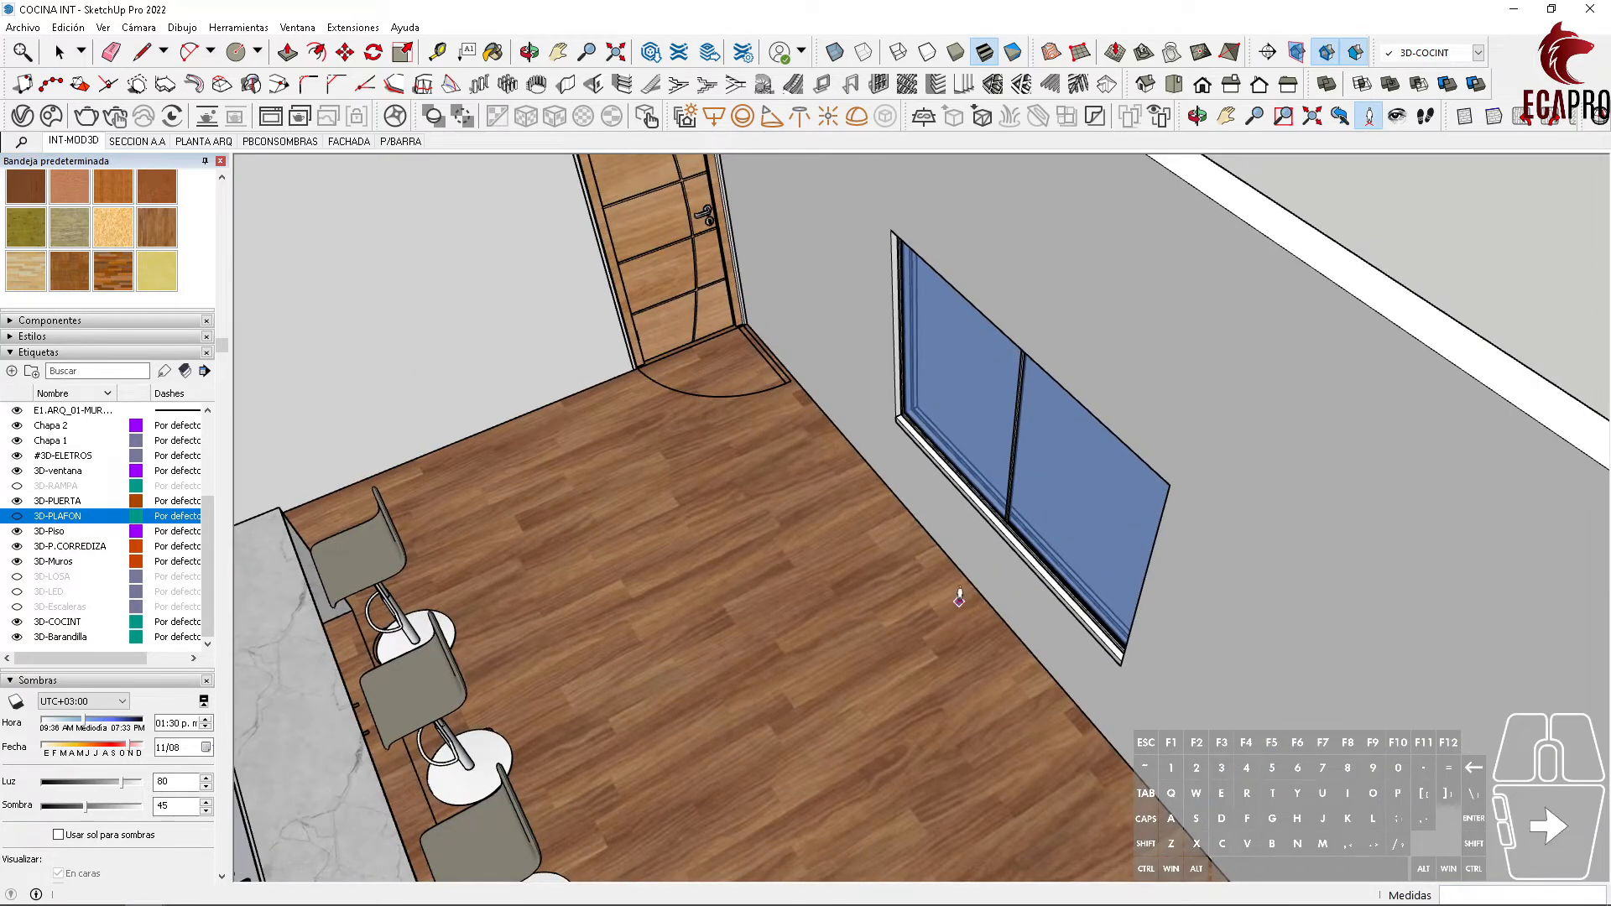
click(953, 605)
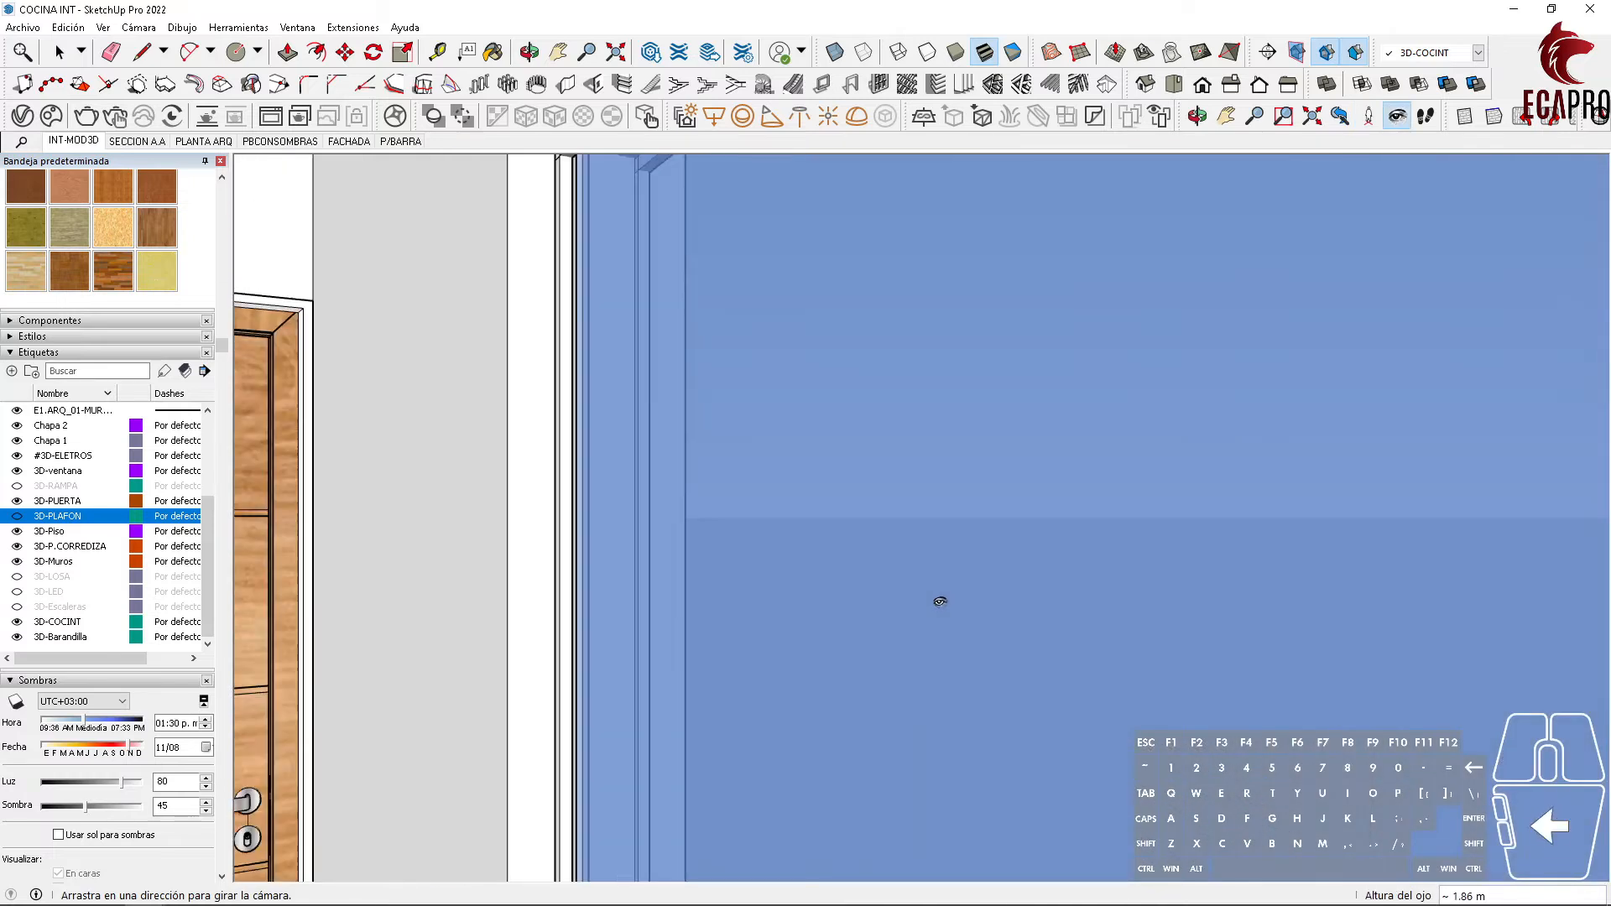
Step: Turn the camera to face the kitchen front squarely and set its eye height to 1.83 m
drag(707, 600, 483, 549)
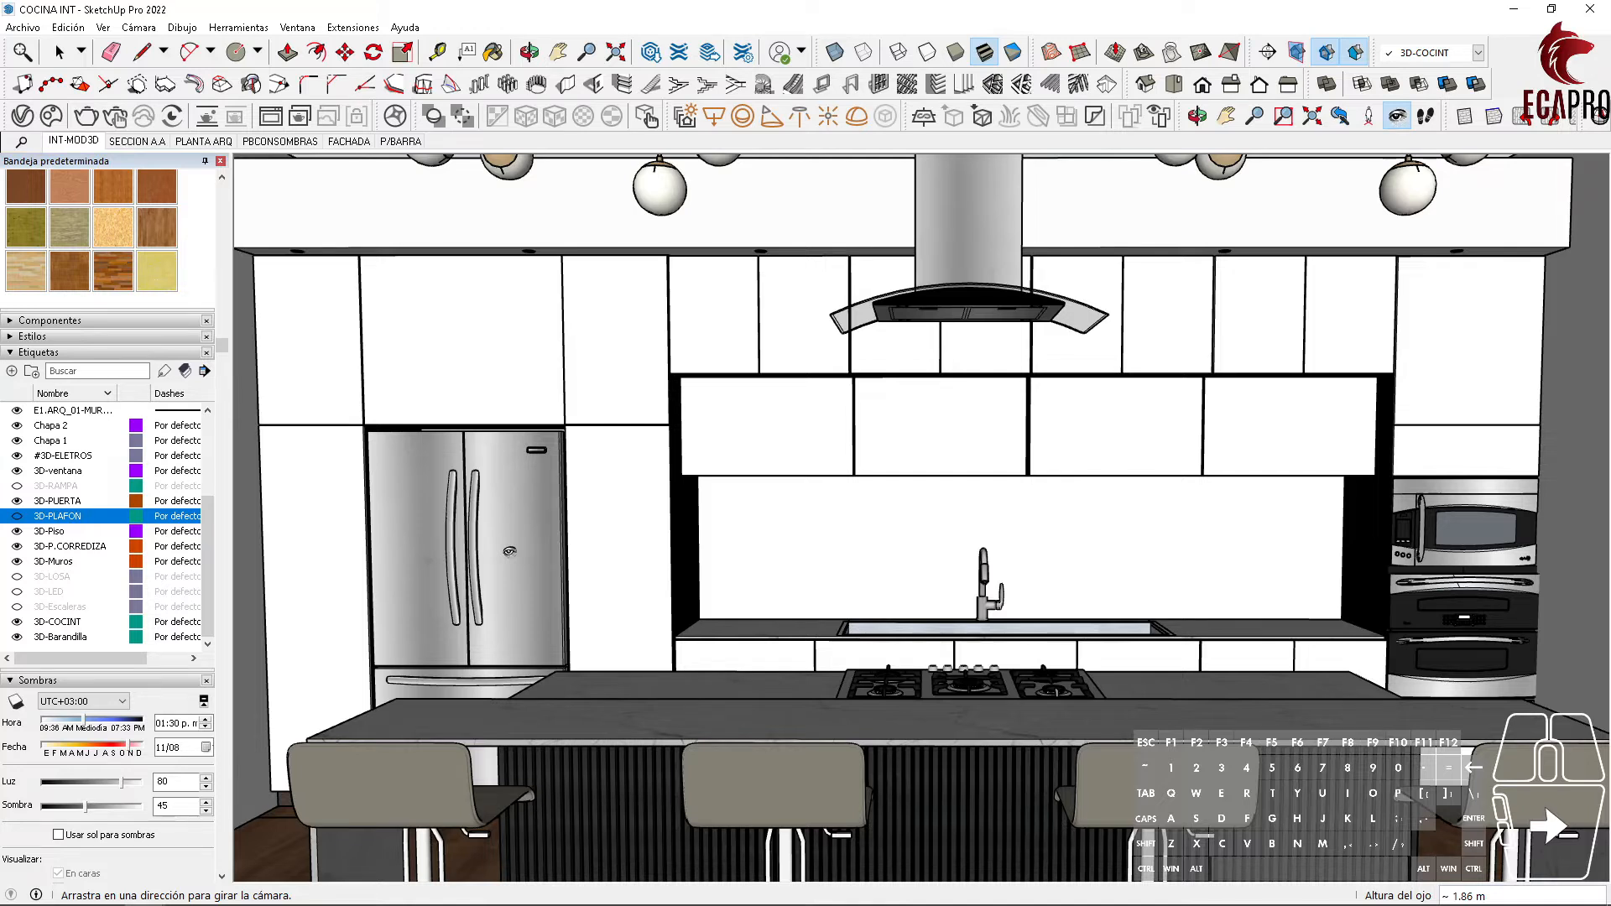
text(1.83)
key(Return)
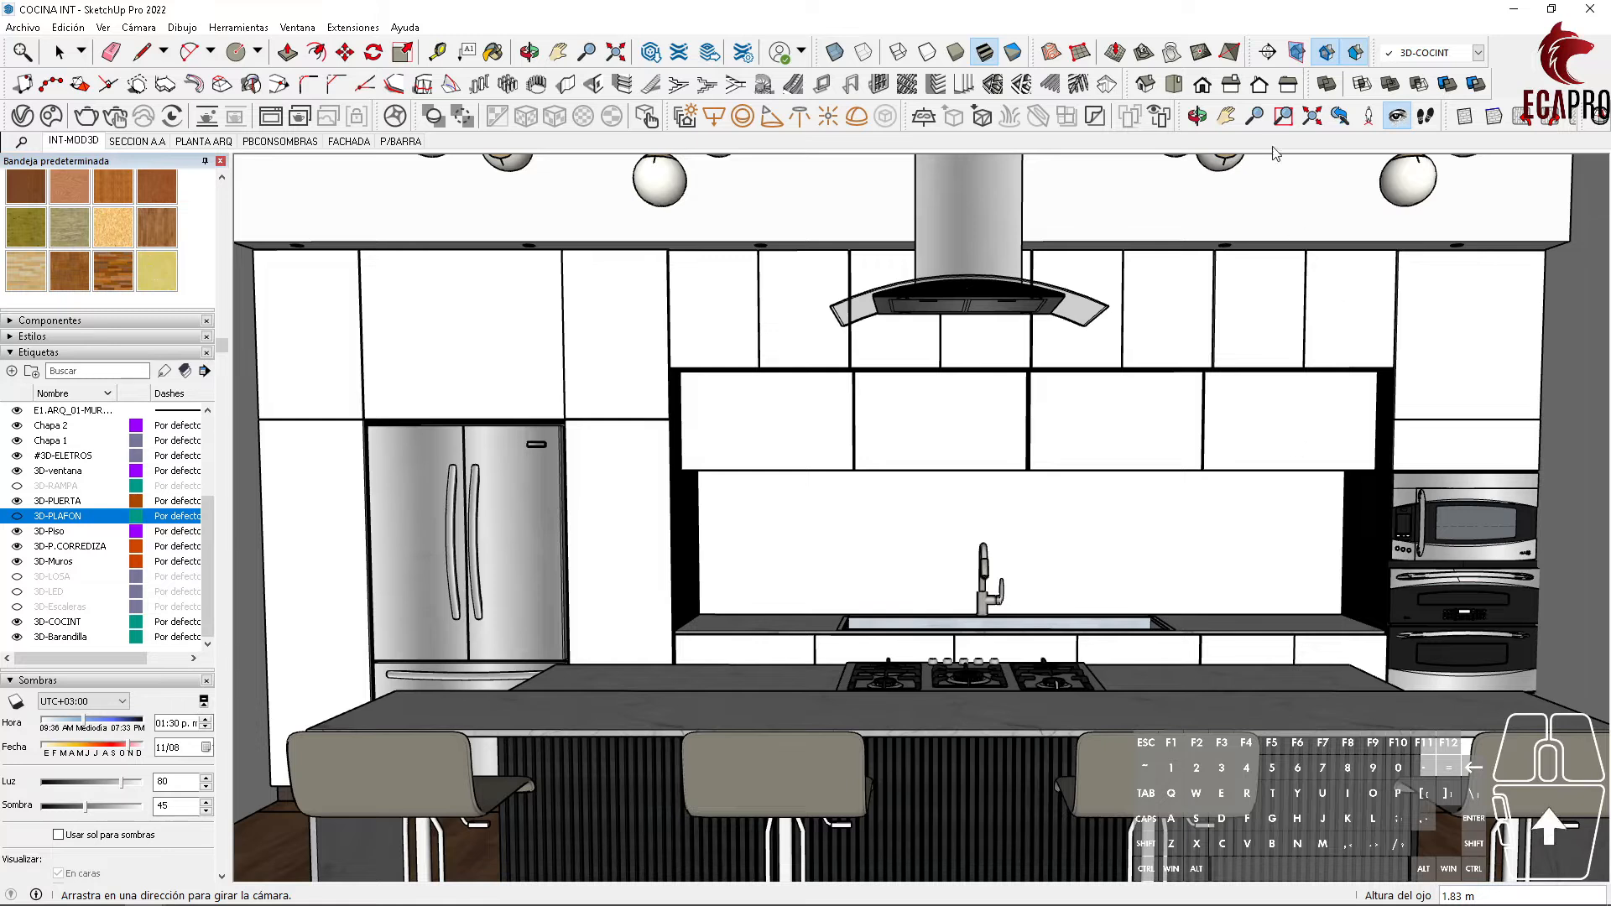
Step: Try camera fields of view of 35, 45 and 37 degrees on the kitchen front, going back to 35 degrees
click(1256, 125)
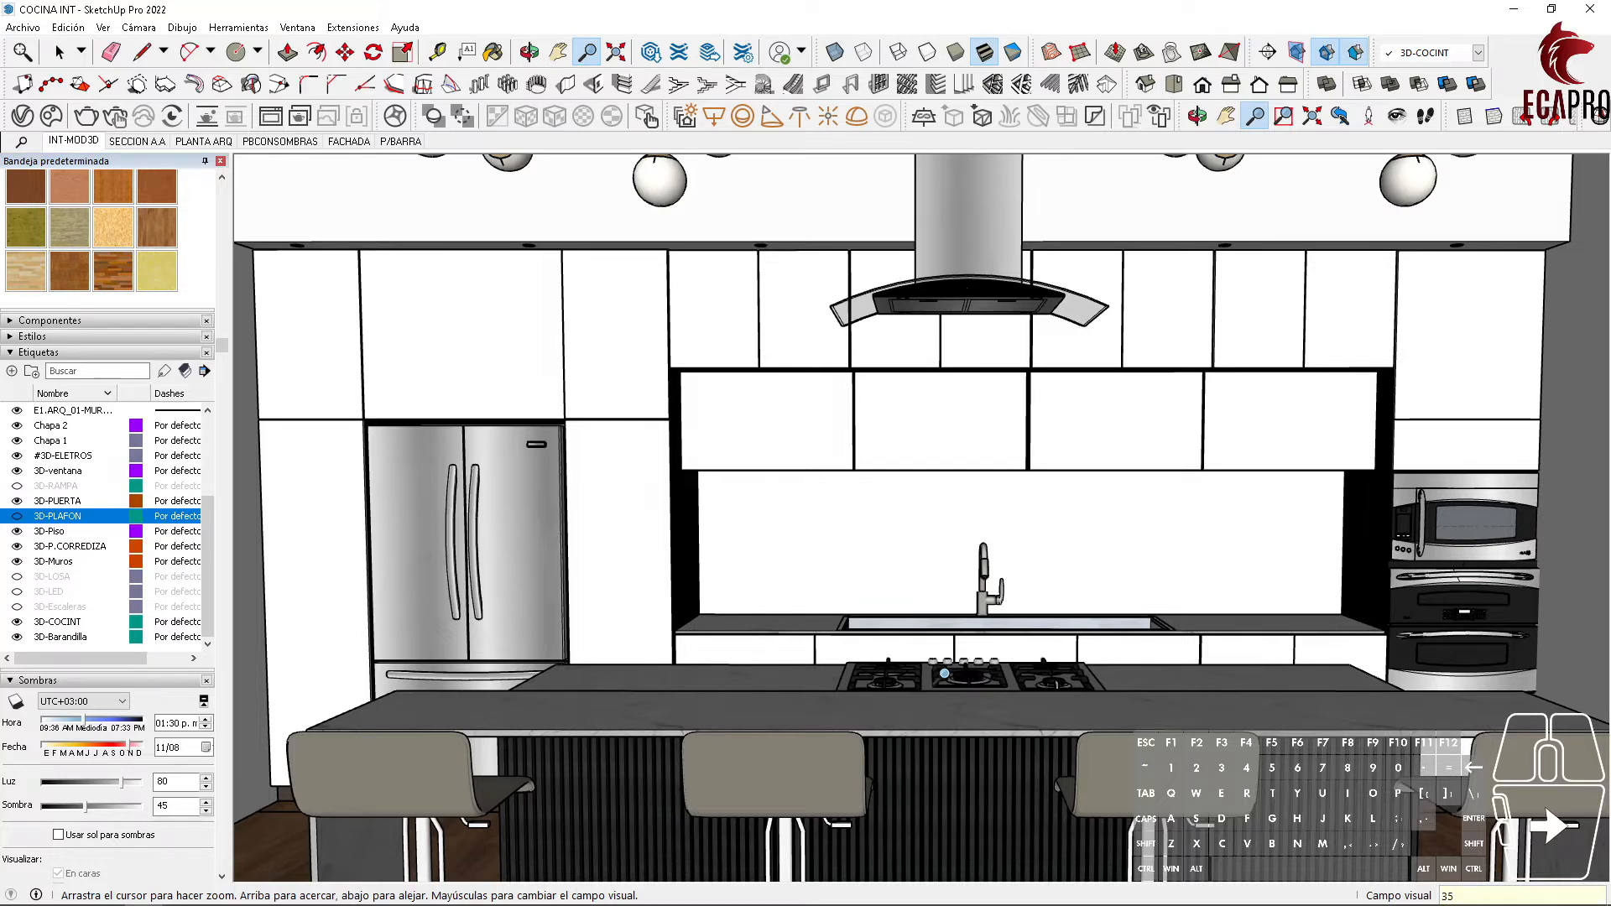
scroll(945, 673, up, 1)
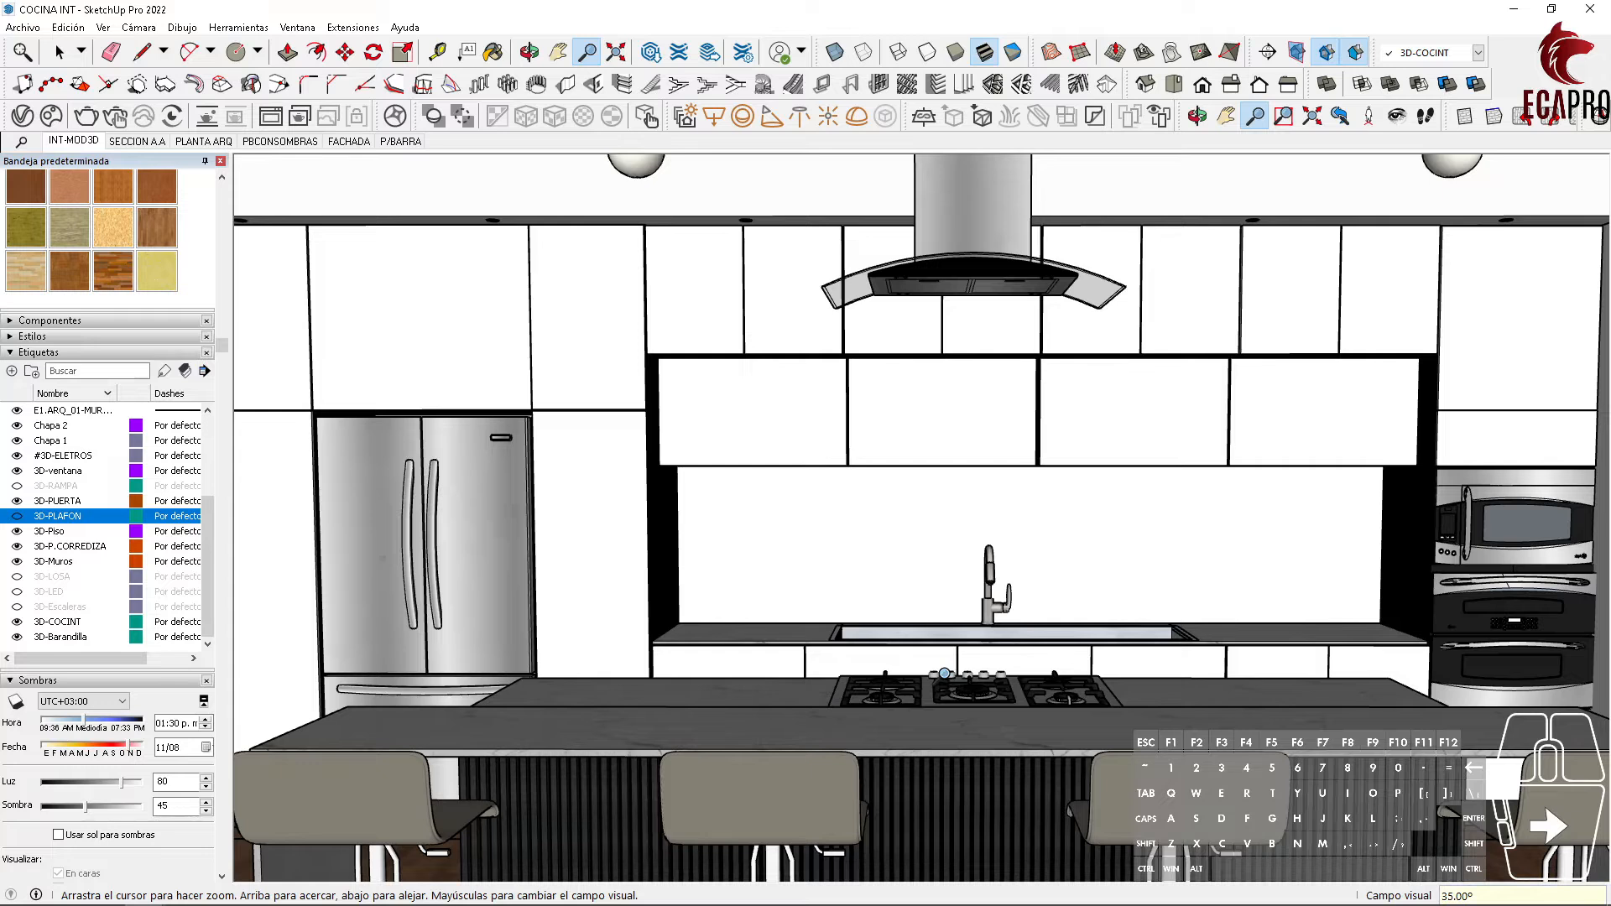
text(45)
key(Return)
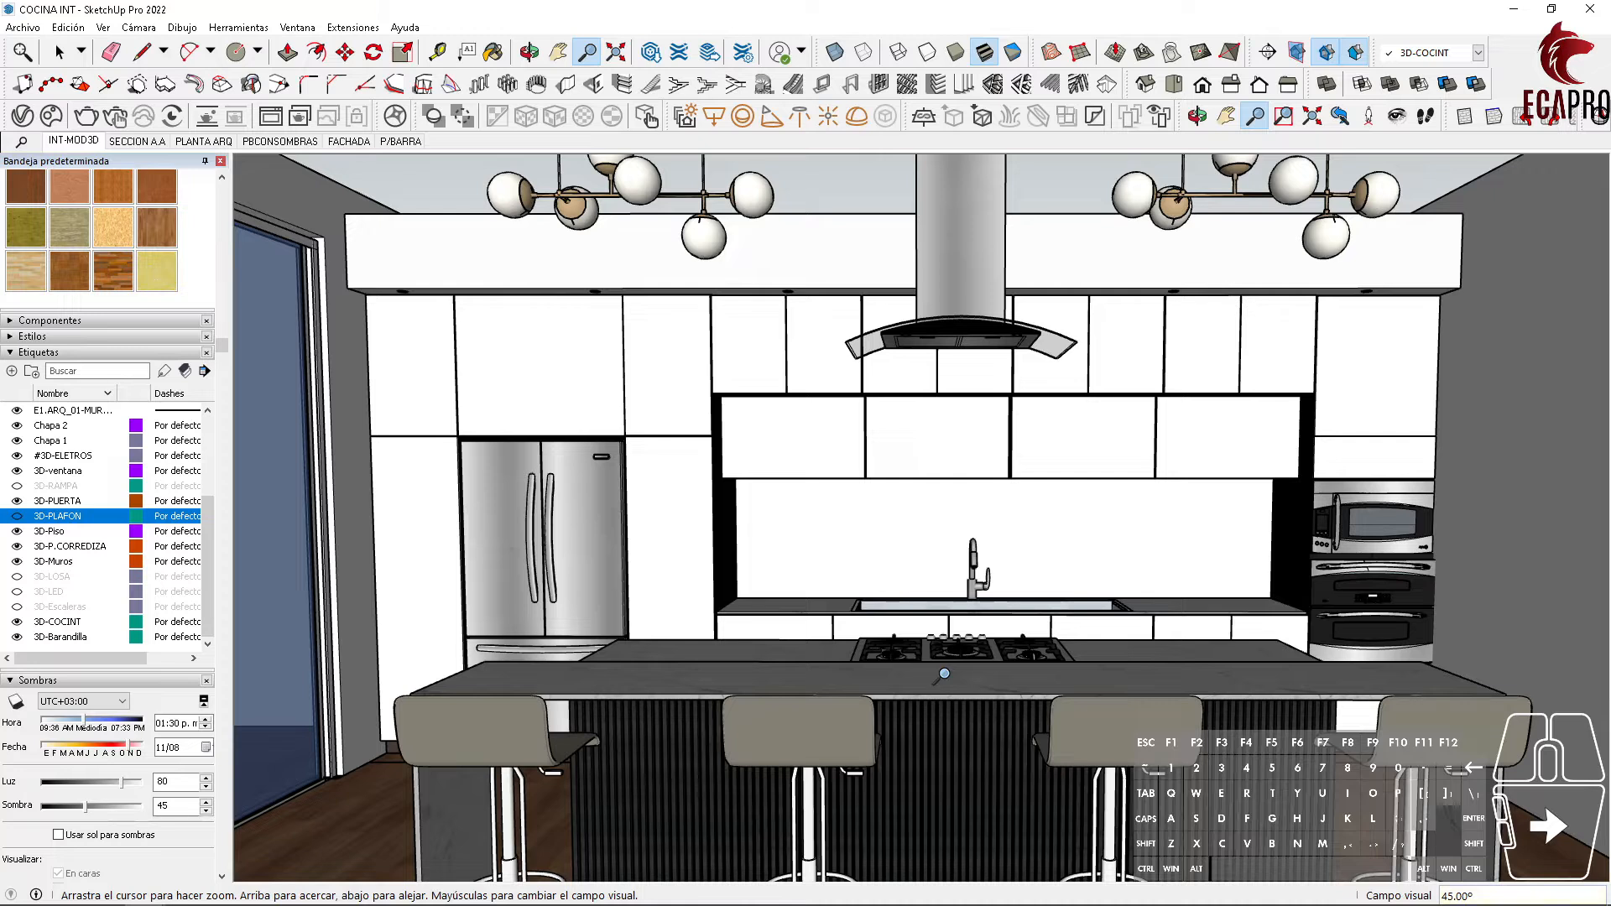
text(2)
text(35)
key(Return)
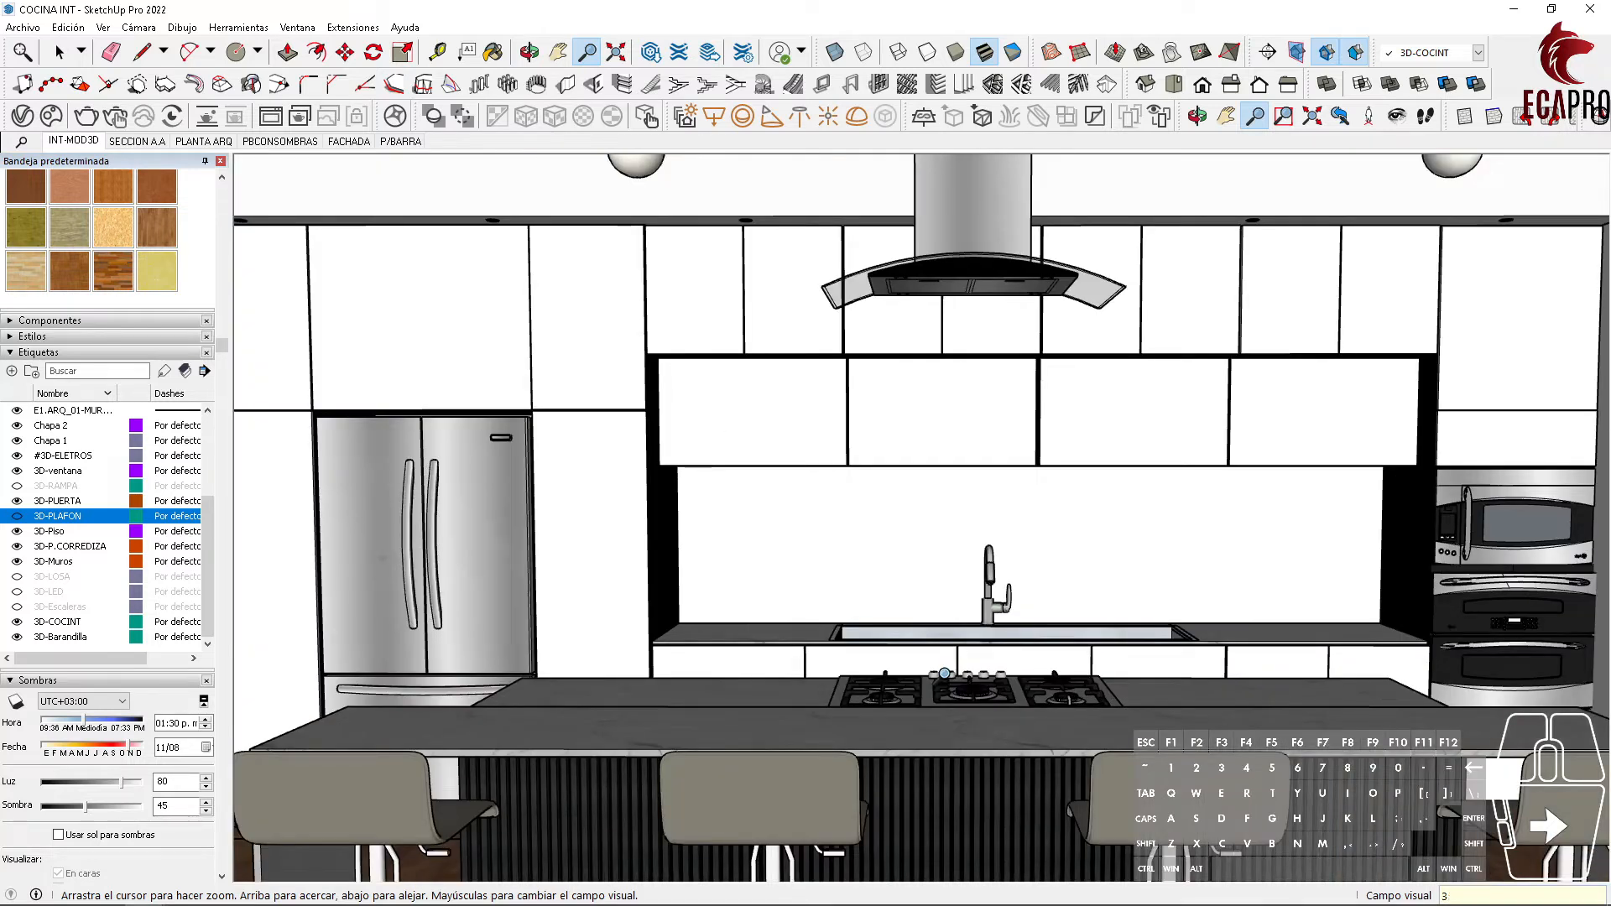
key(Return)
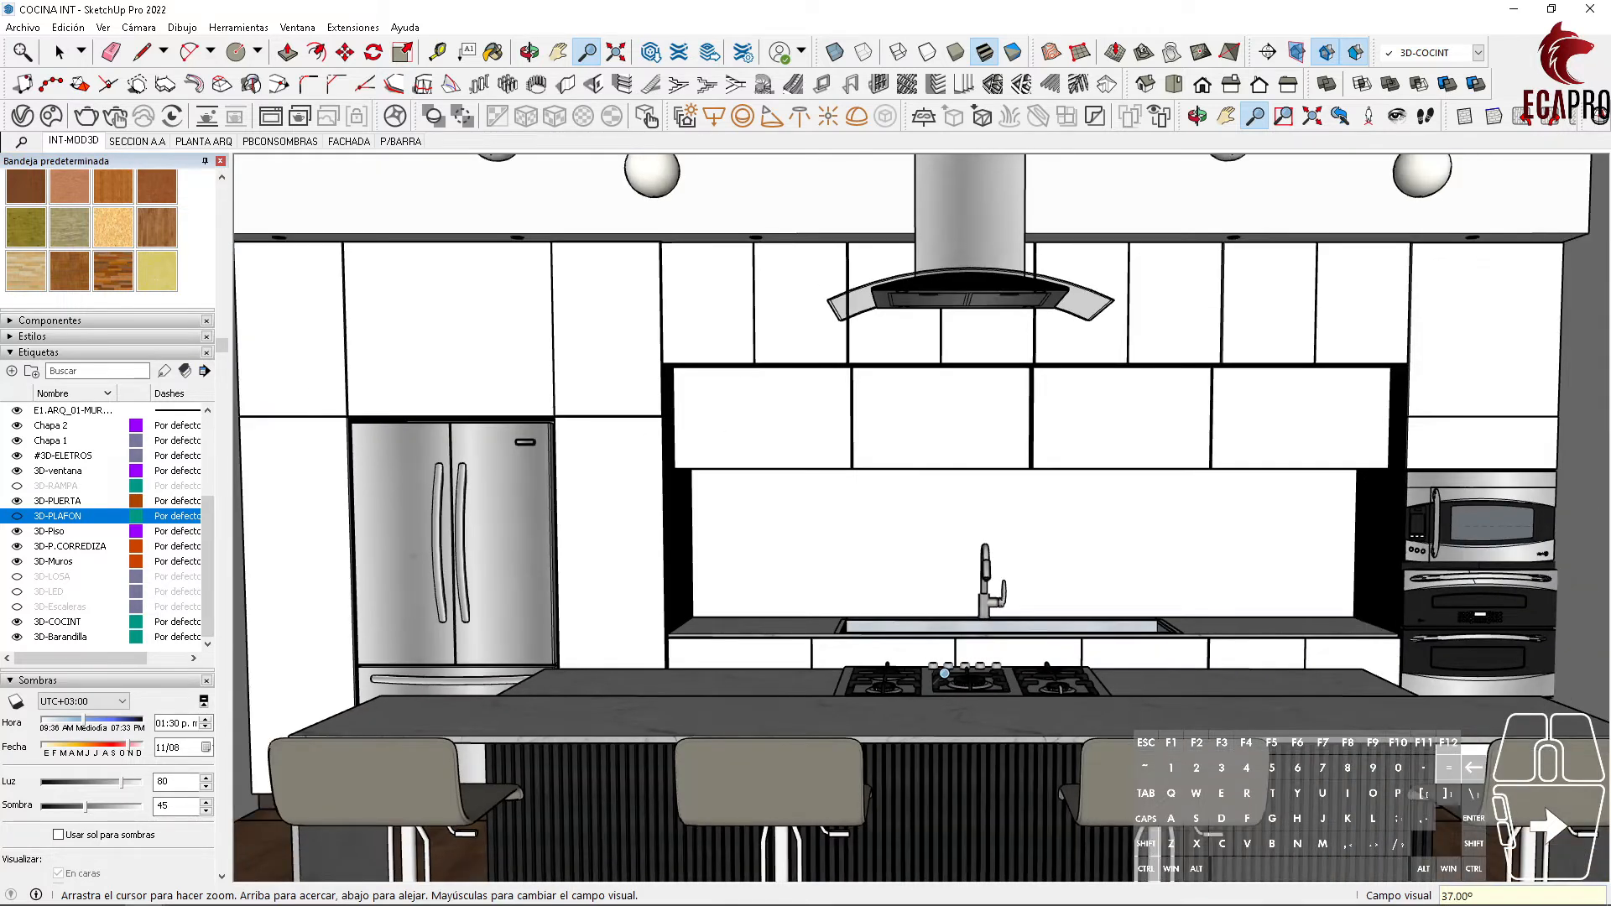
text(35)
key(Return)
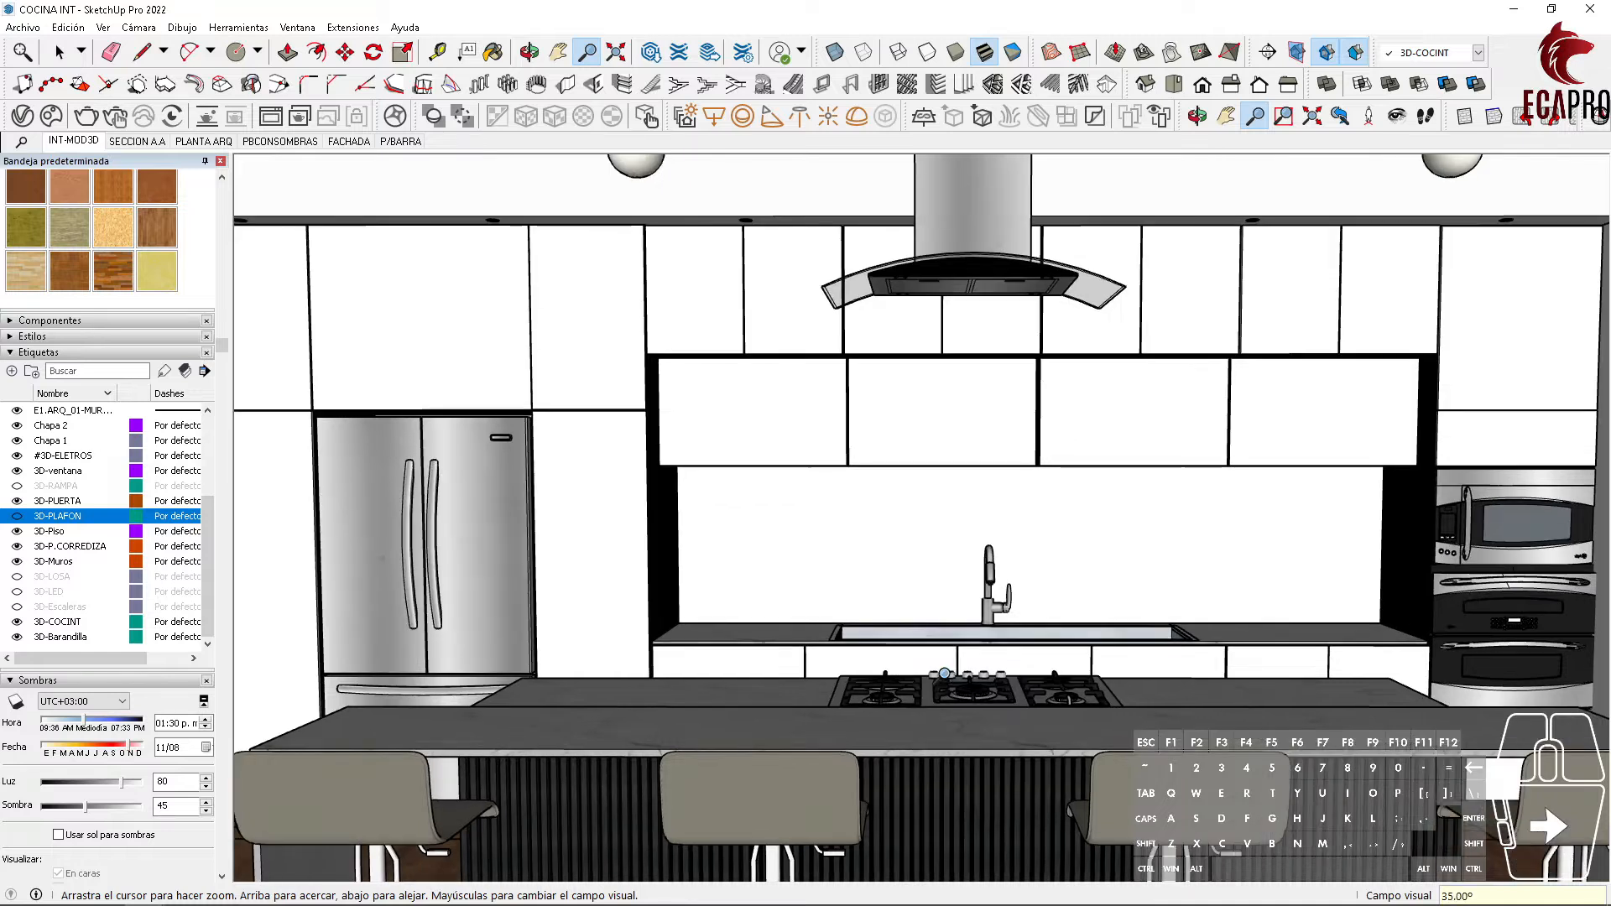
Step: Set the camera's field of view to 38 degrees
text(3)
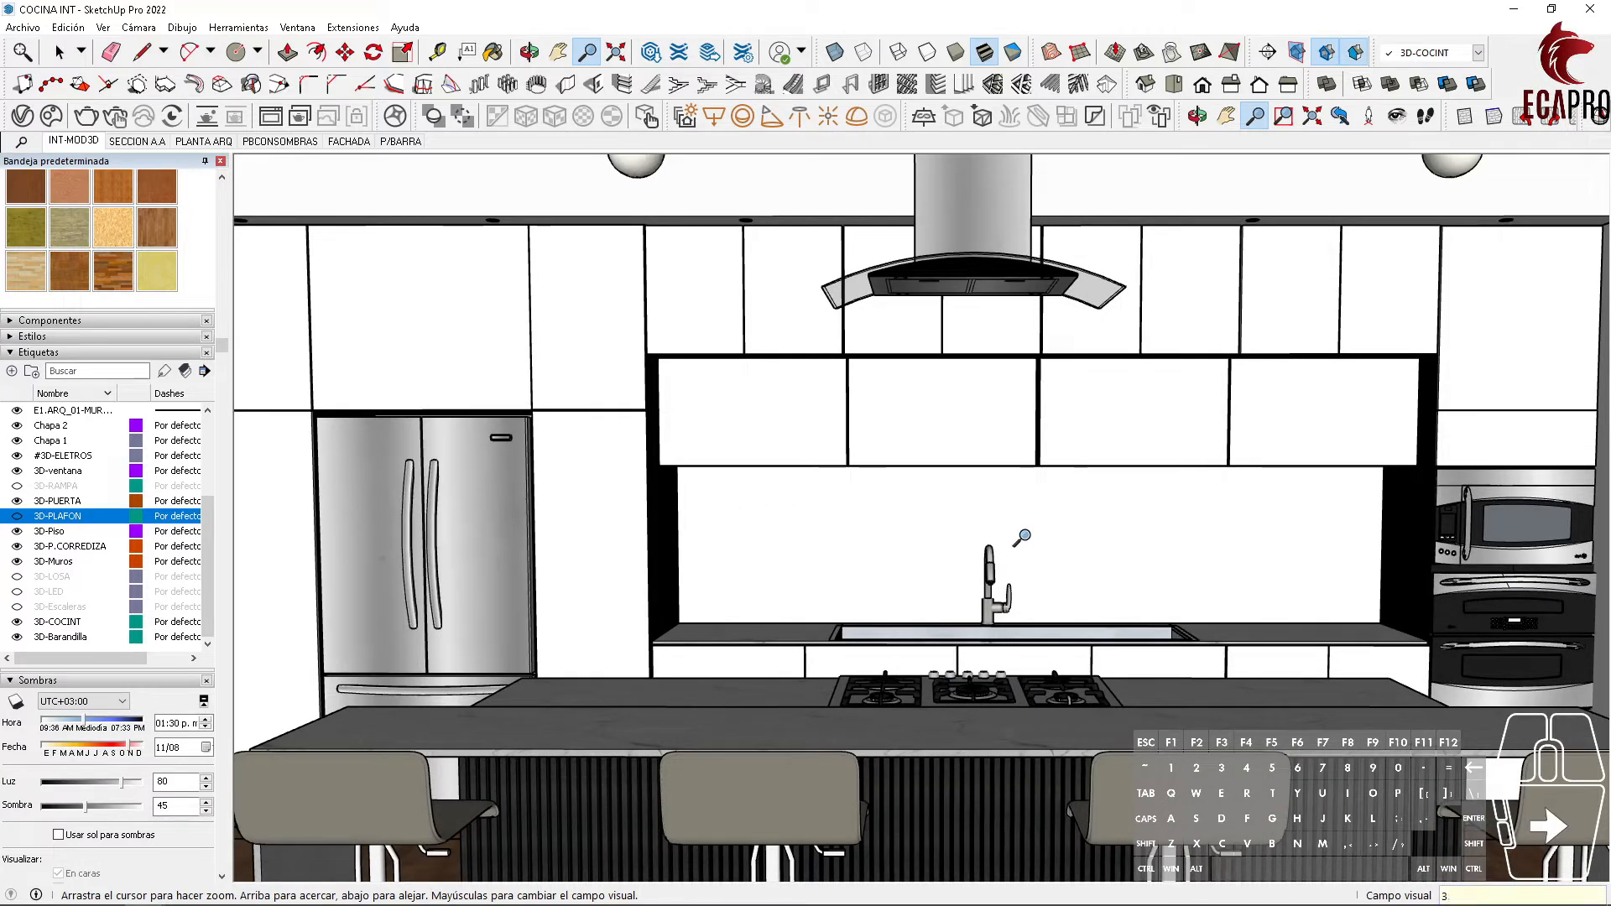
text(8)
key(Return)
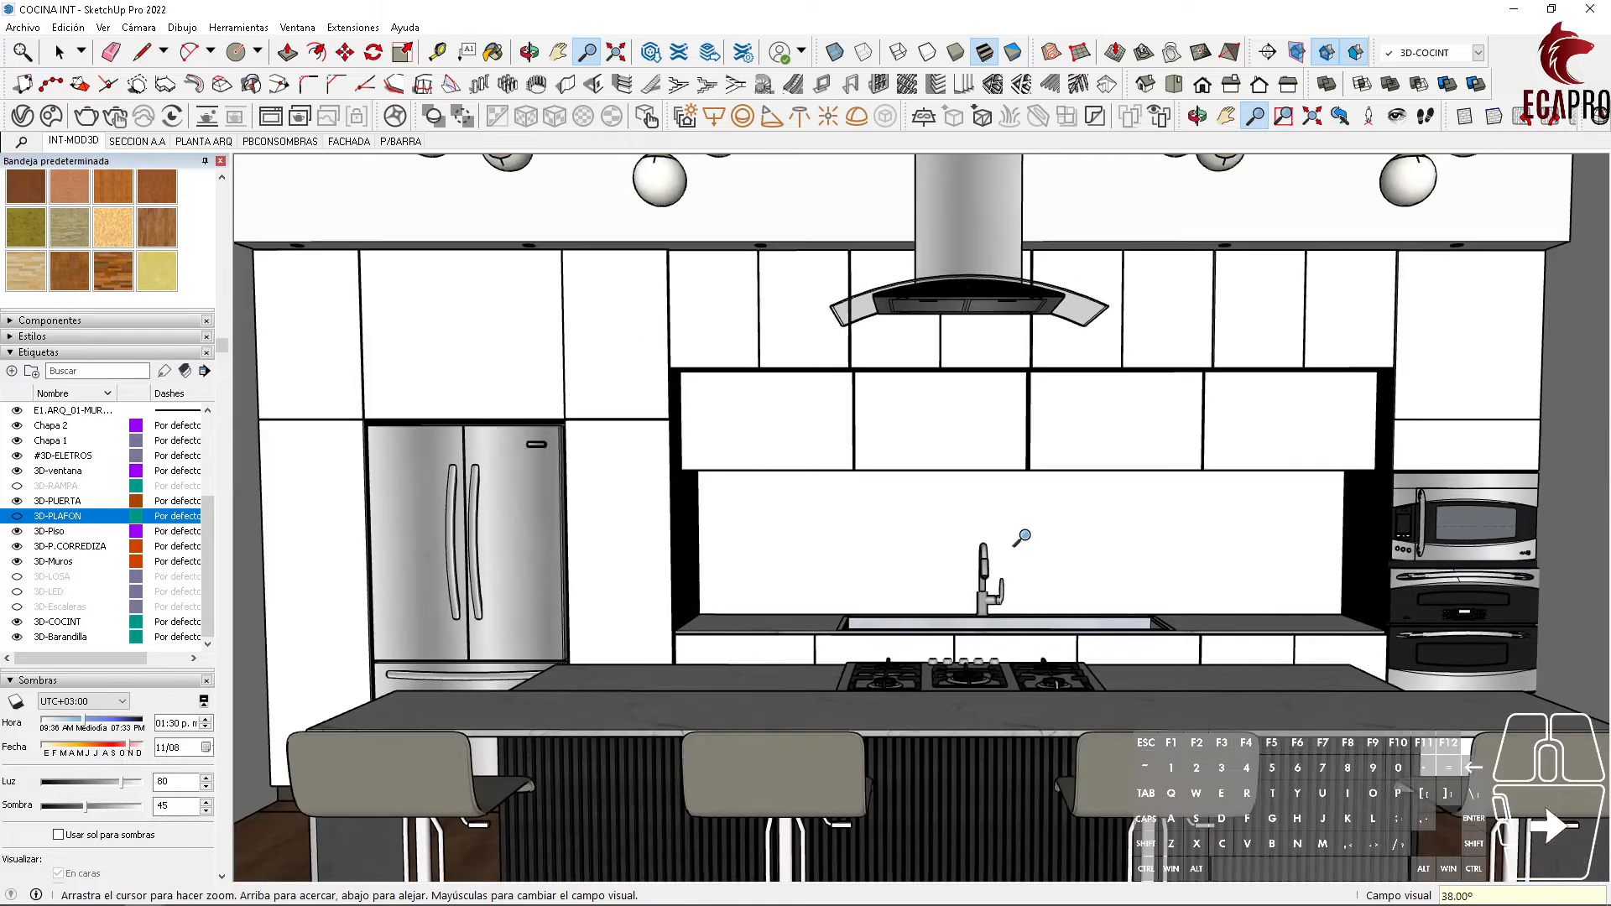
Step: Reframe the camera on the kitchen front and set its eye height to 1.8 m
click(1226, 116)
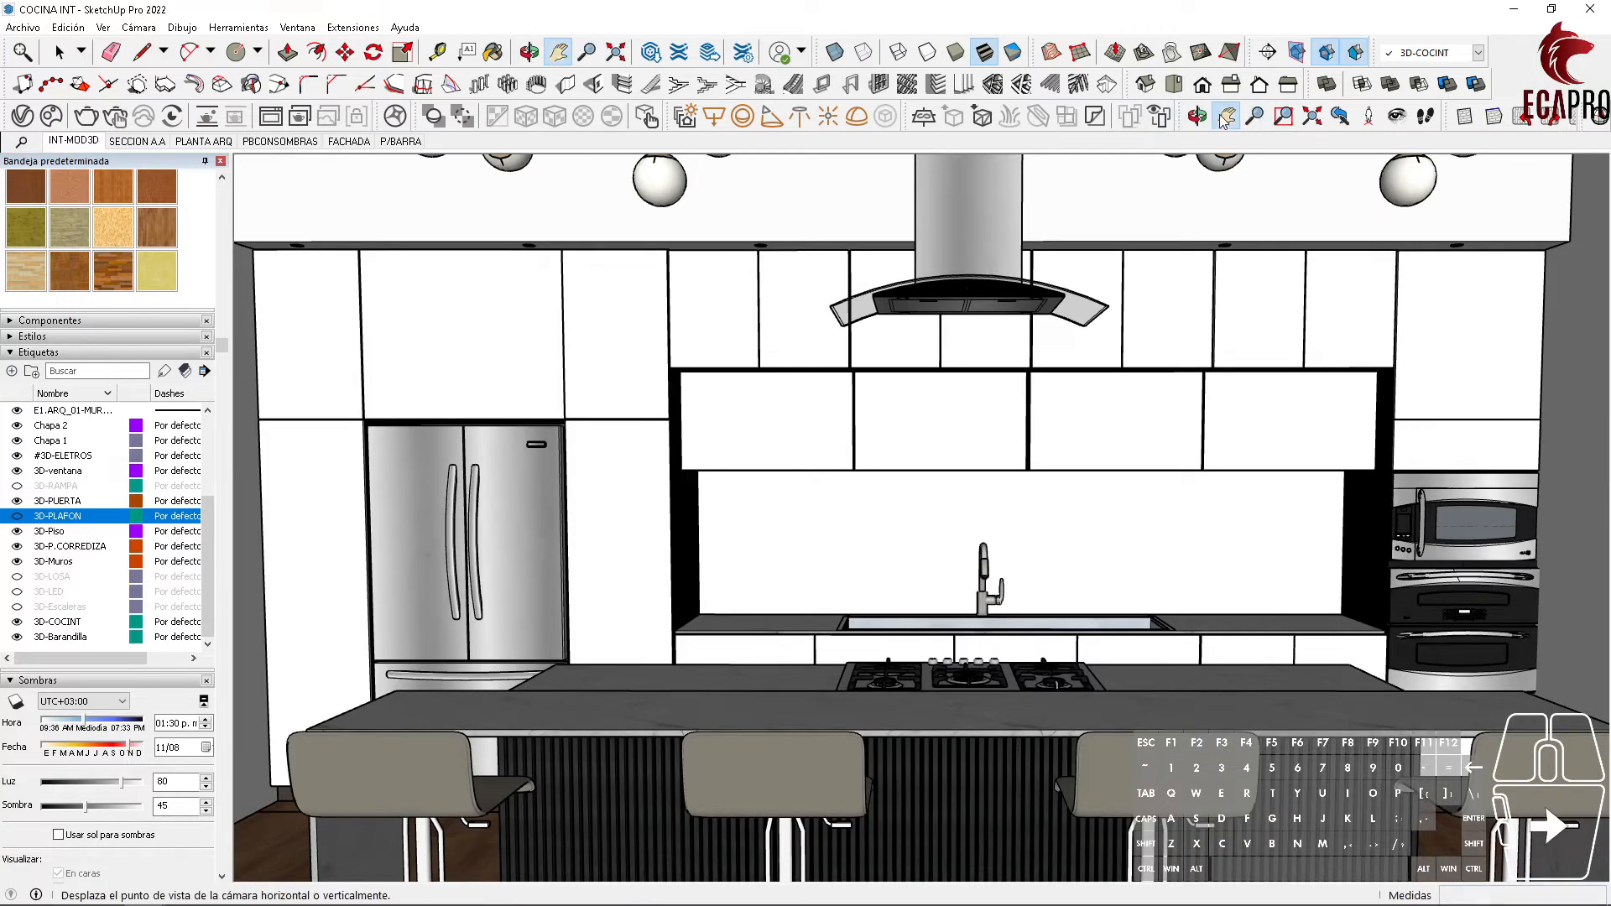
mouse_move(1060, 514)
mouse_down()
mouse_move(1079, 532)
mouse_move(1046, 521)
mouse_up()
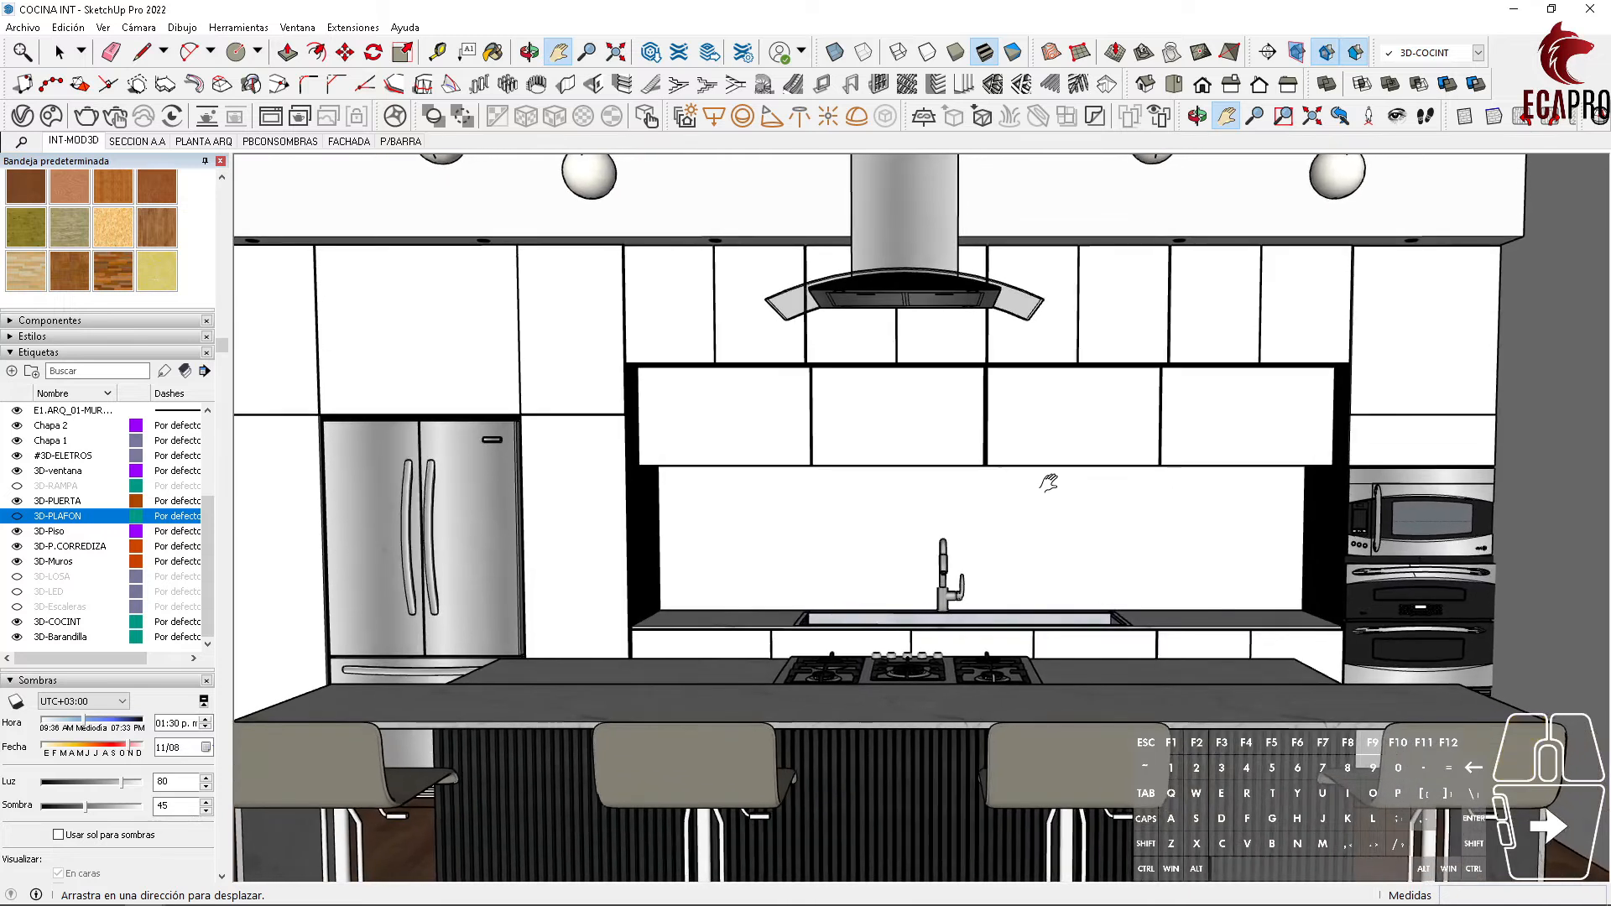
click(1198, 116)
drag(1018, 467, 1025, 473)
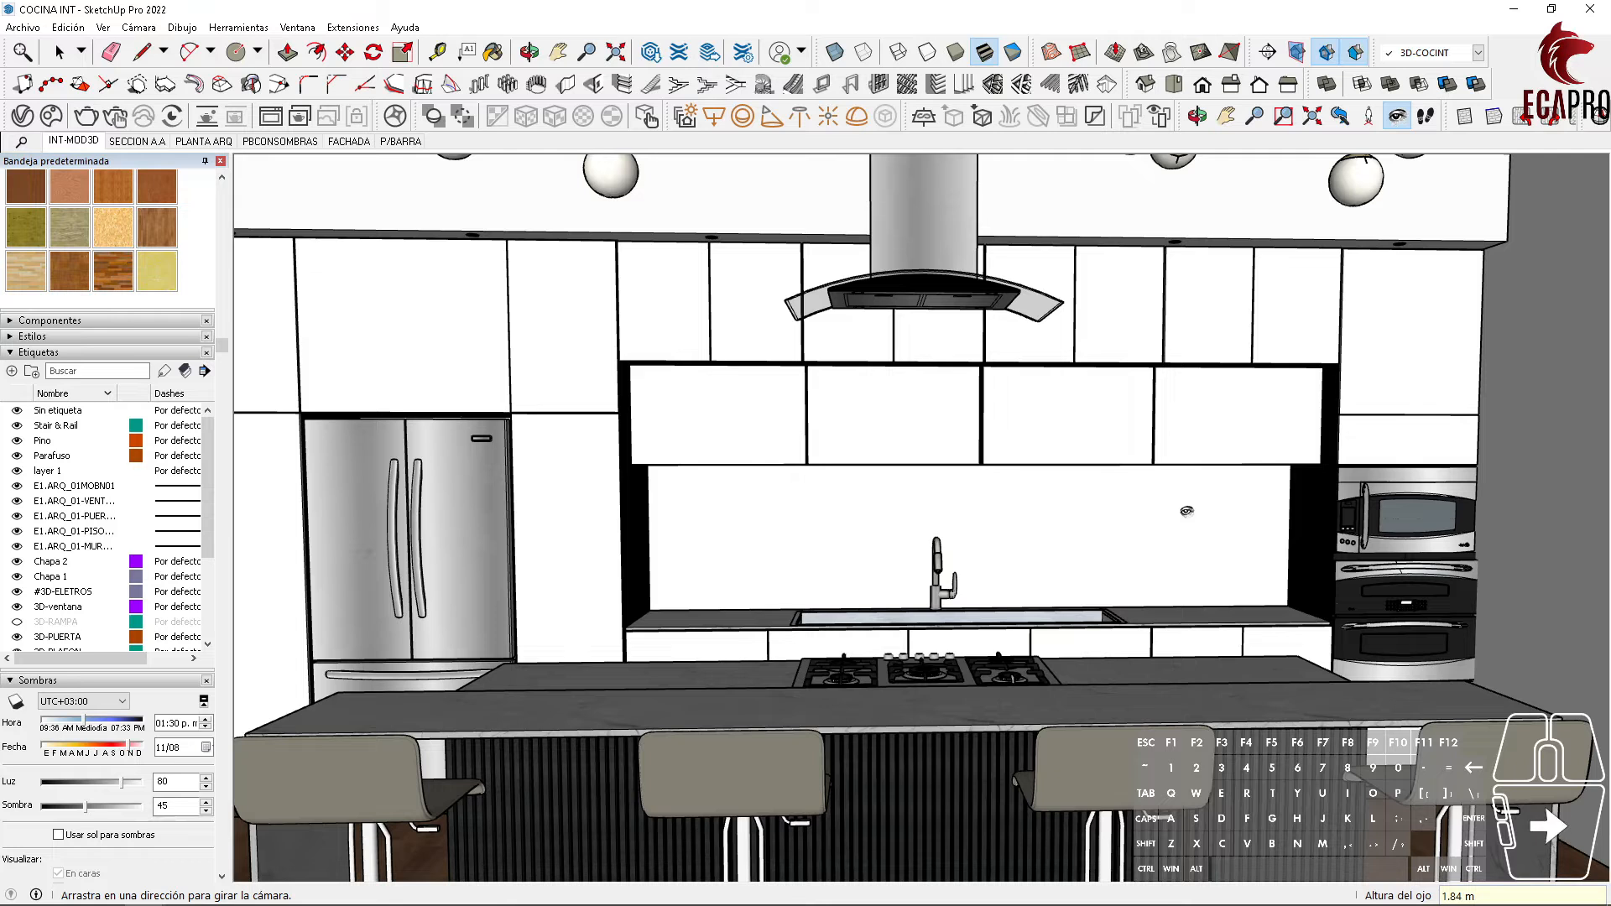
click(1398, 118)
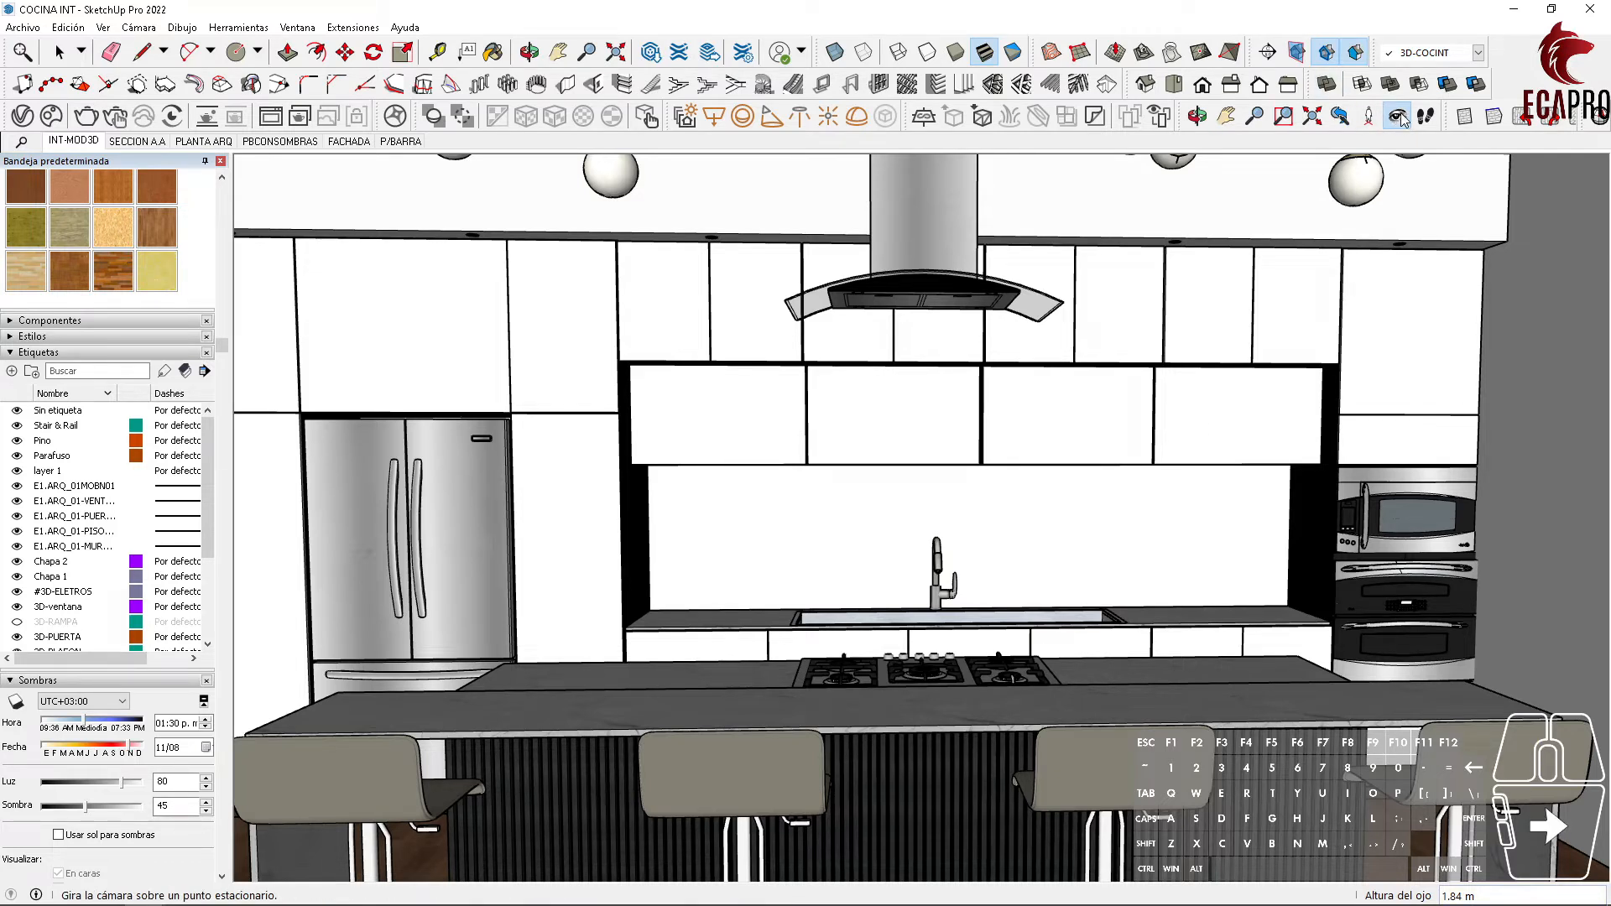
text(1.8)
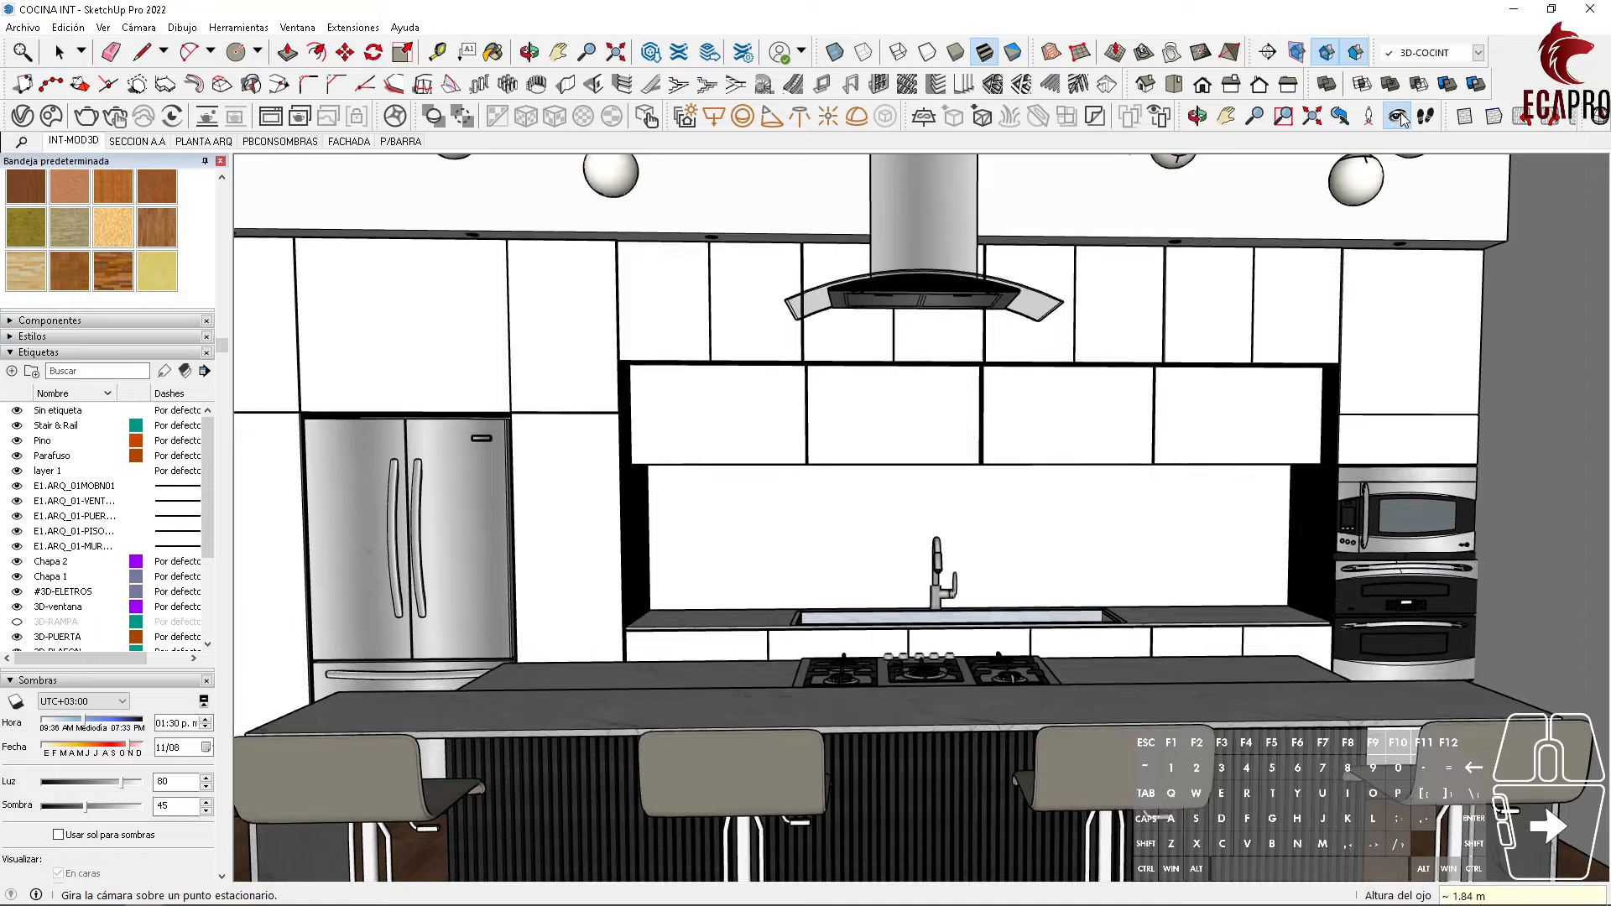
key(Return)
Step: Set the field of view to 38 degrees and switch the kitchen front view to two-point perspective
text(z3)
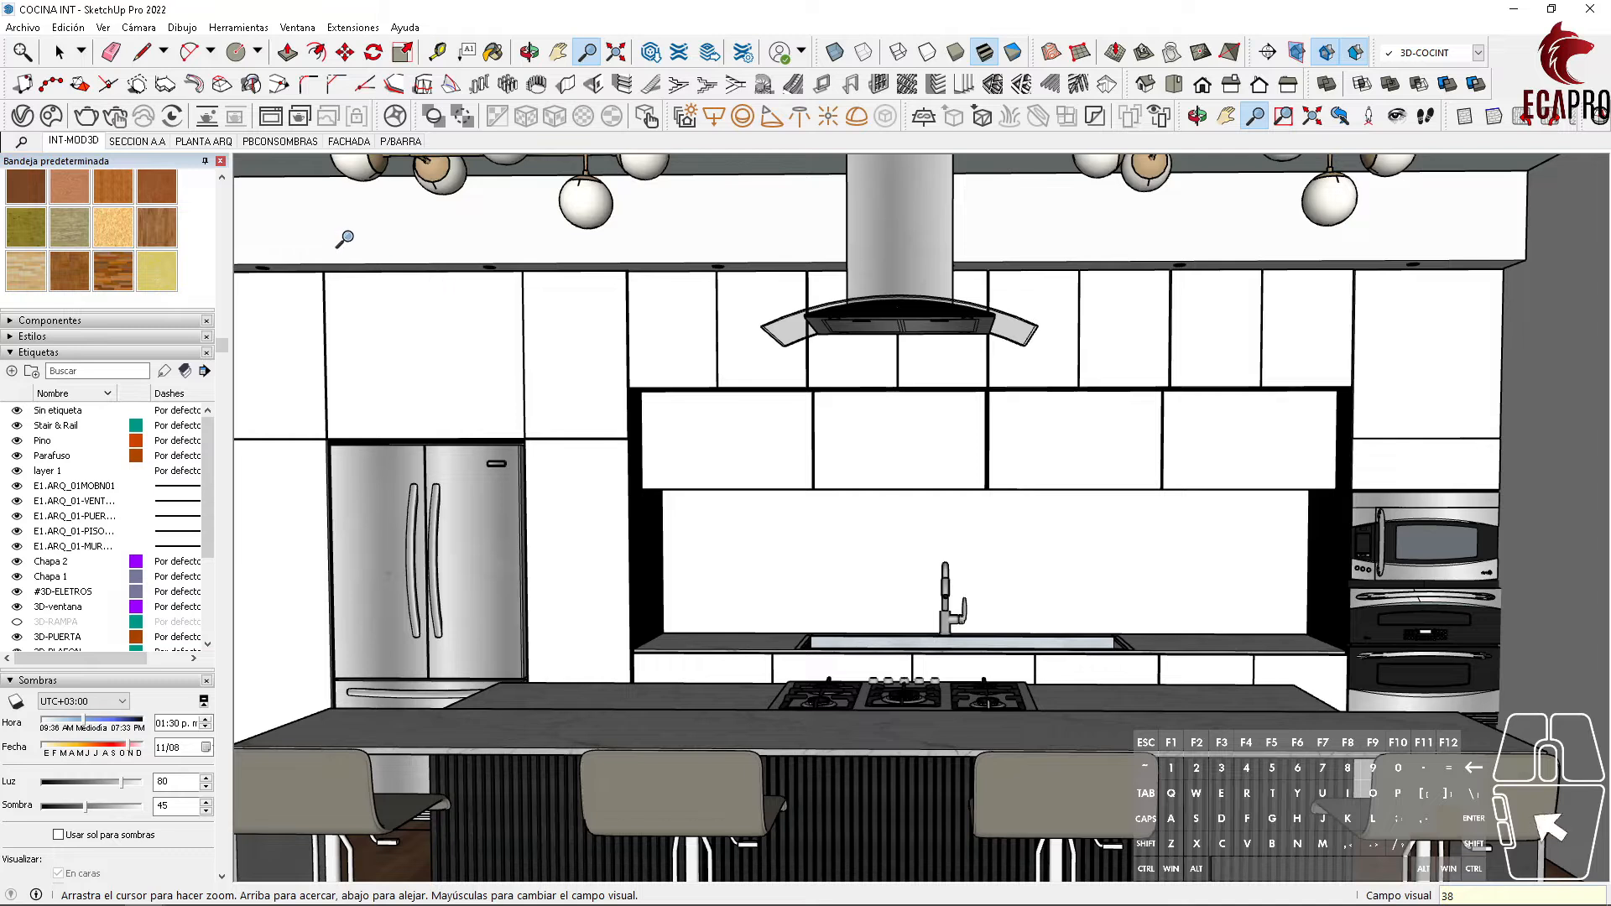
click(148, 28)
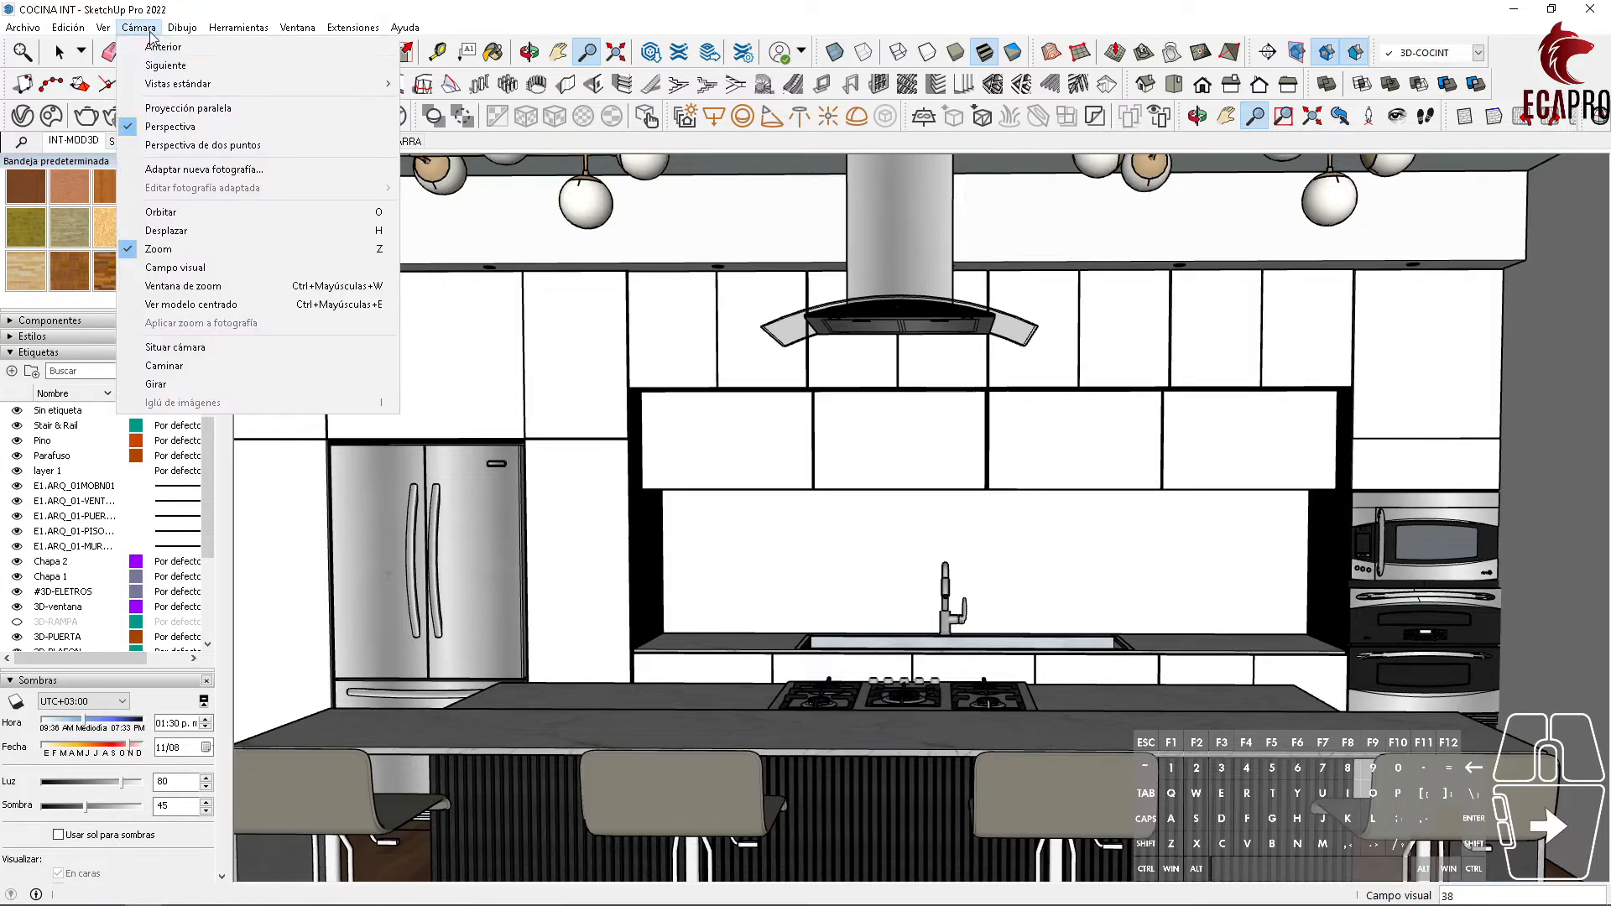
click(190, 147)
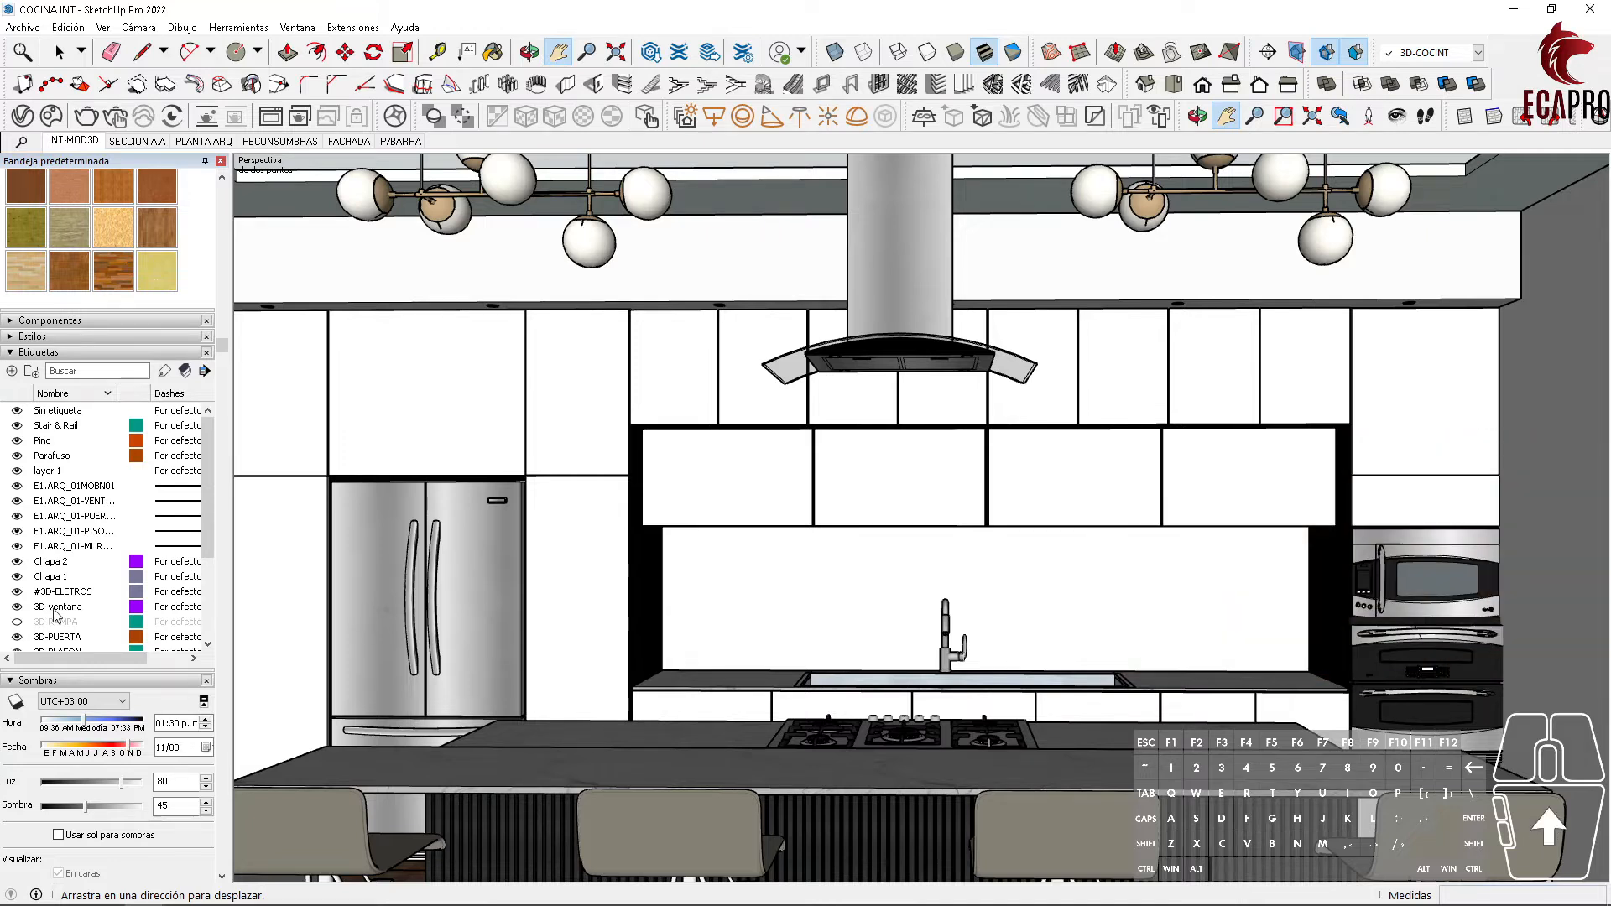
Step: Make the 3D-LOSA and 3D-LED tags visible
scroll(54, 612, down, 2)
scroll(55, 612, down, 2)
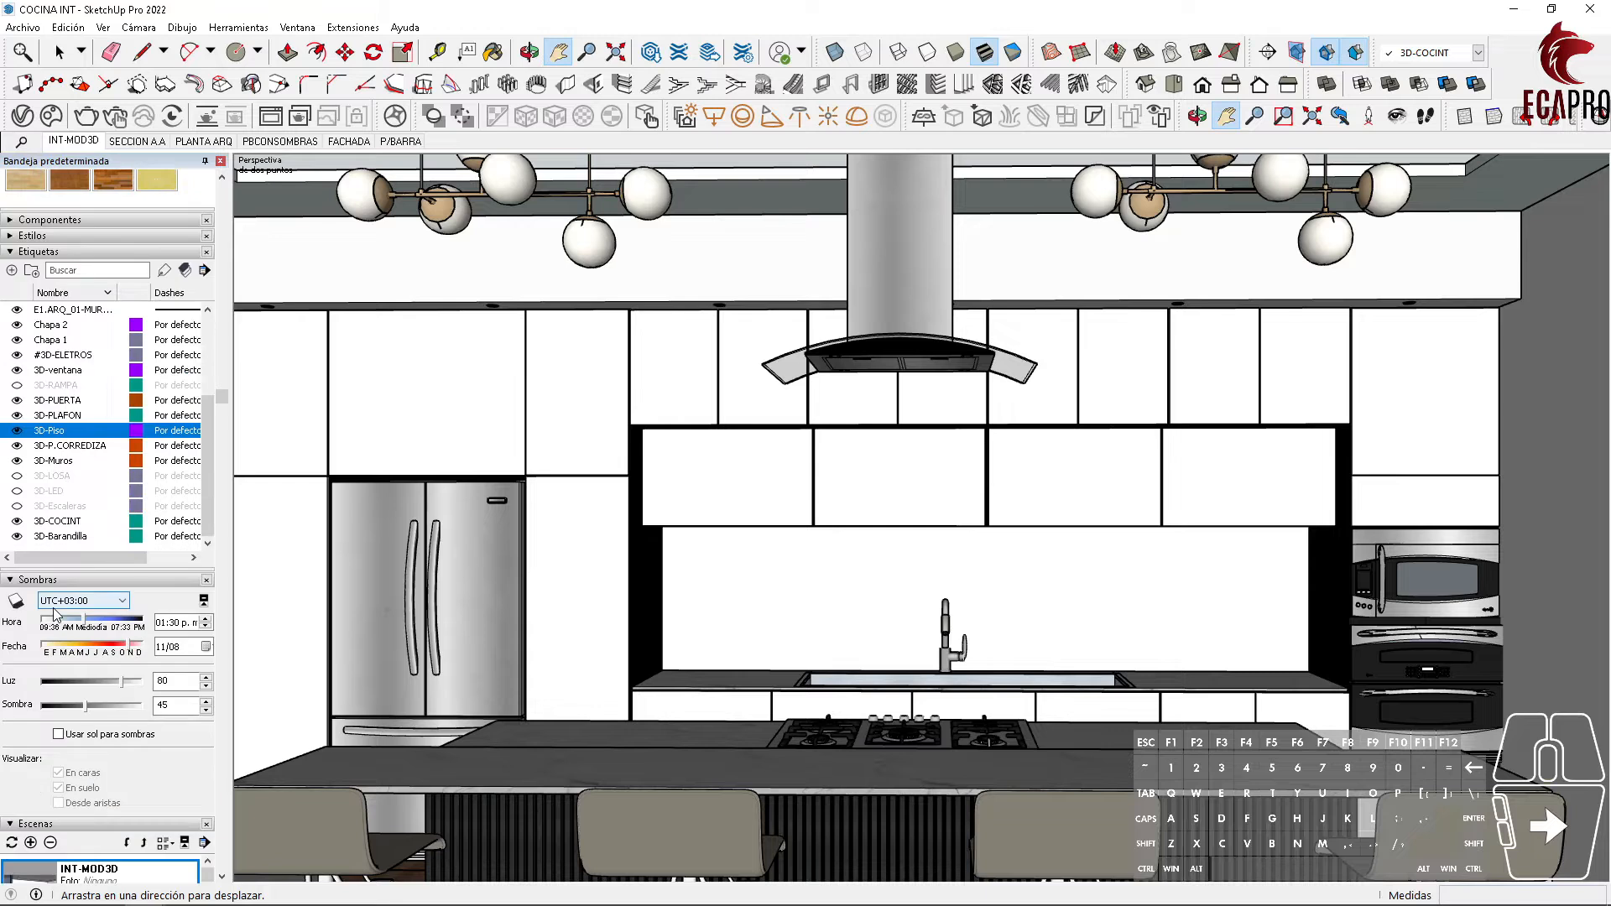
click(17, 478)
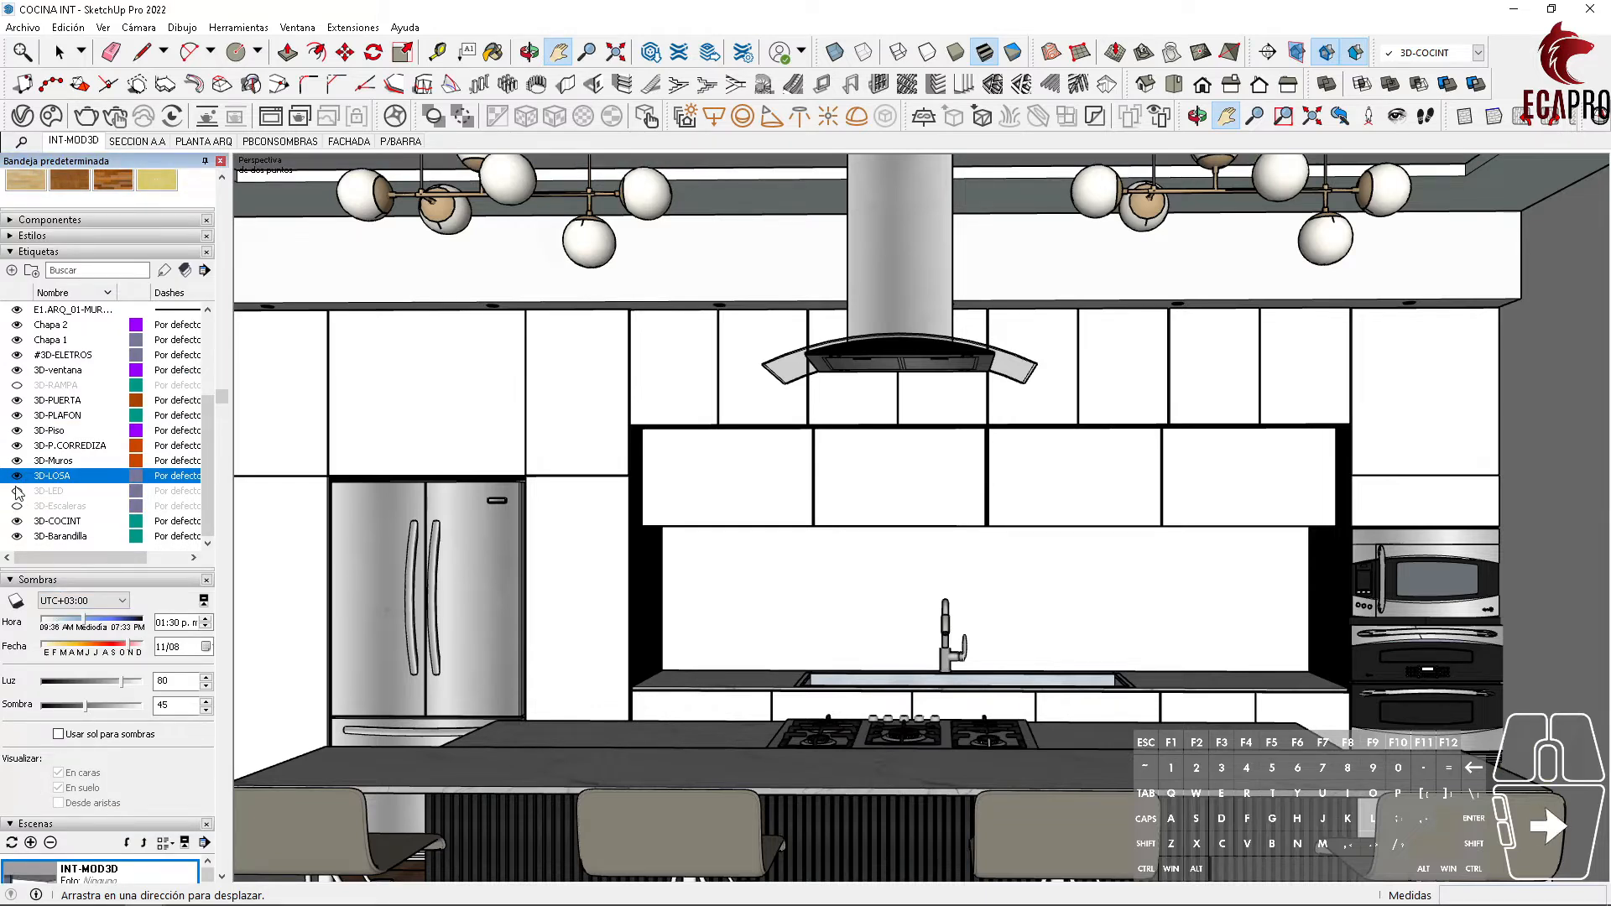
click(16, 491)
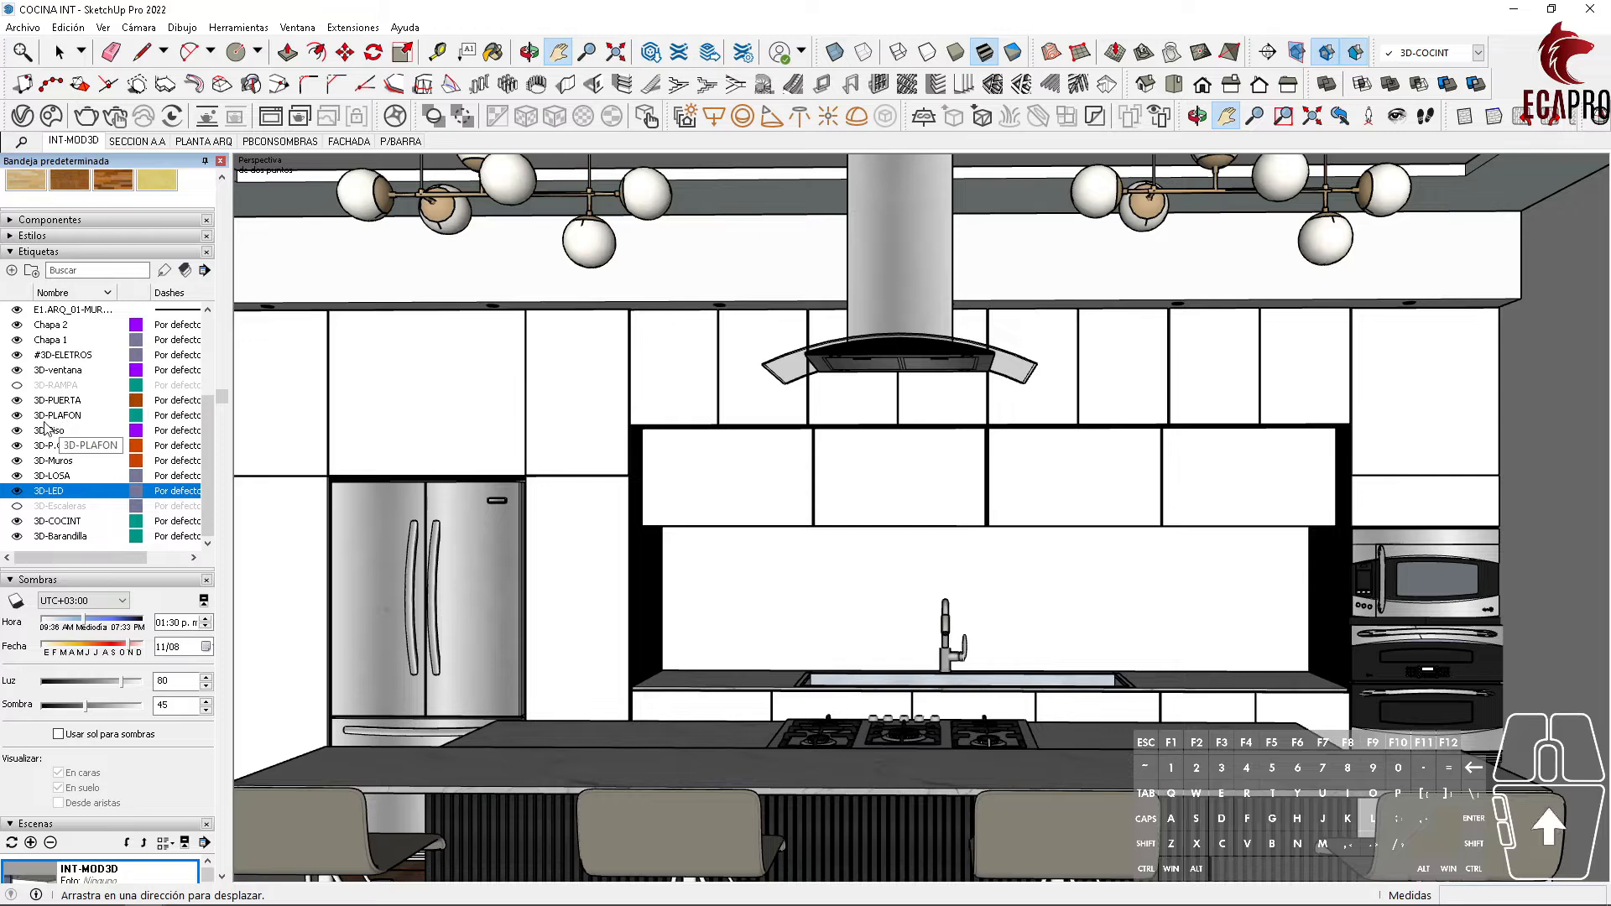
Step: Save the kitchen front view as a new scene and rename it R01
scroll(50, 429, up, 5)
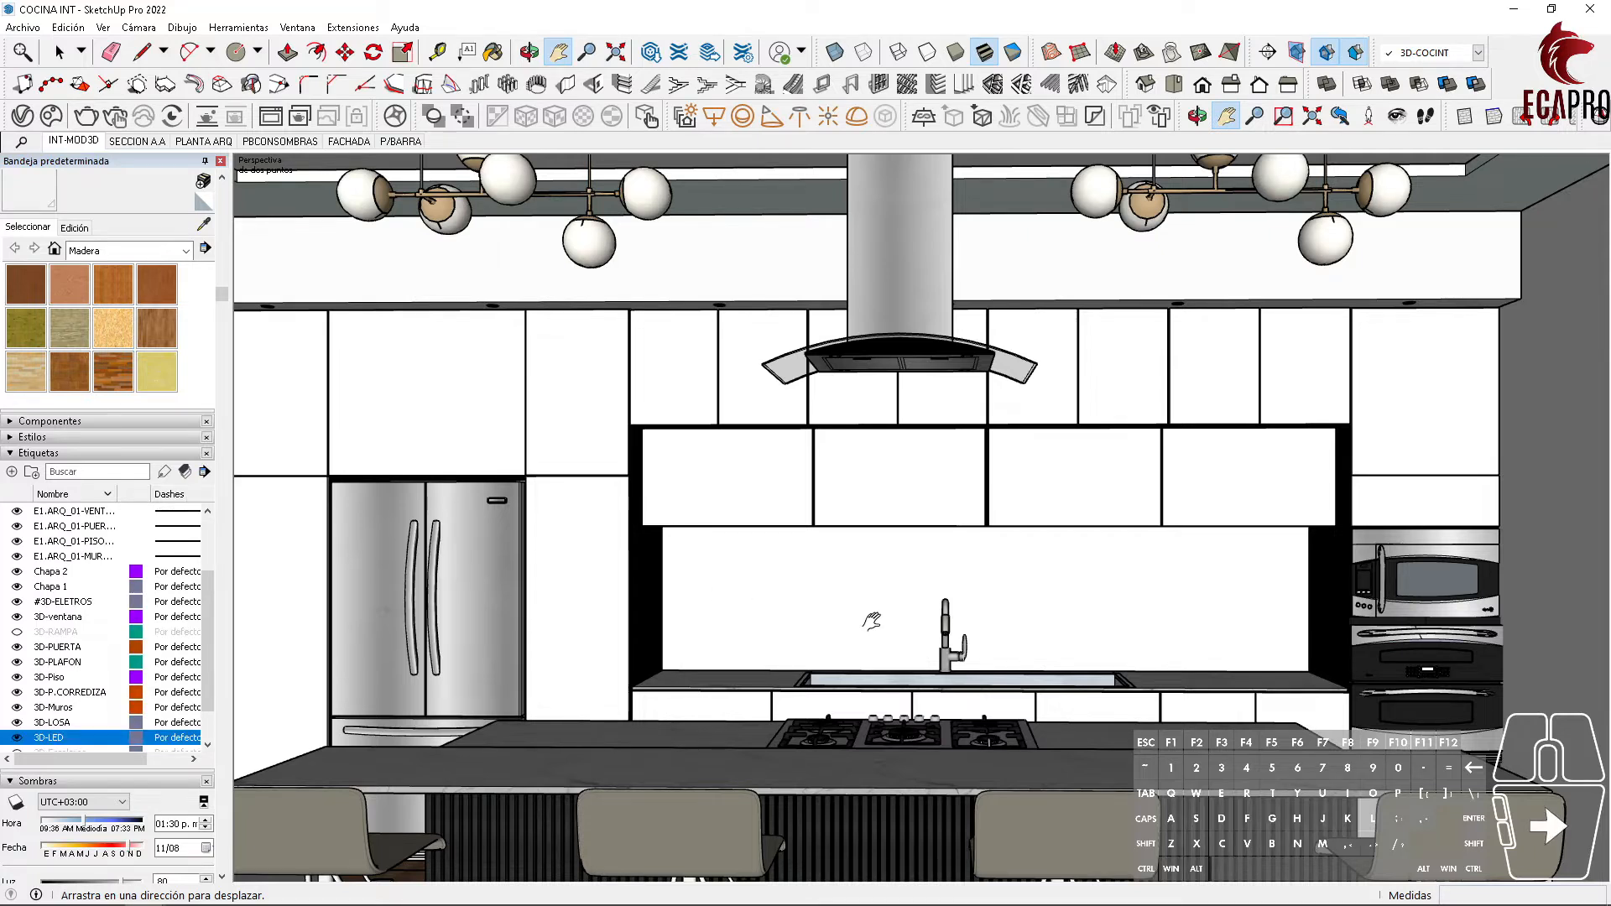
scroll(162, 669, down, 10)
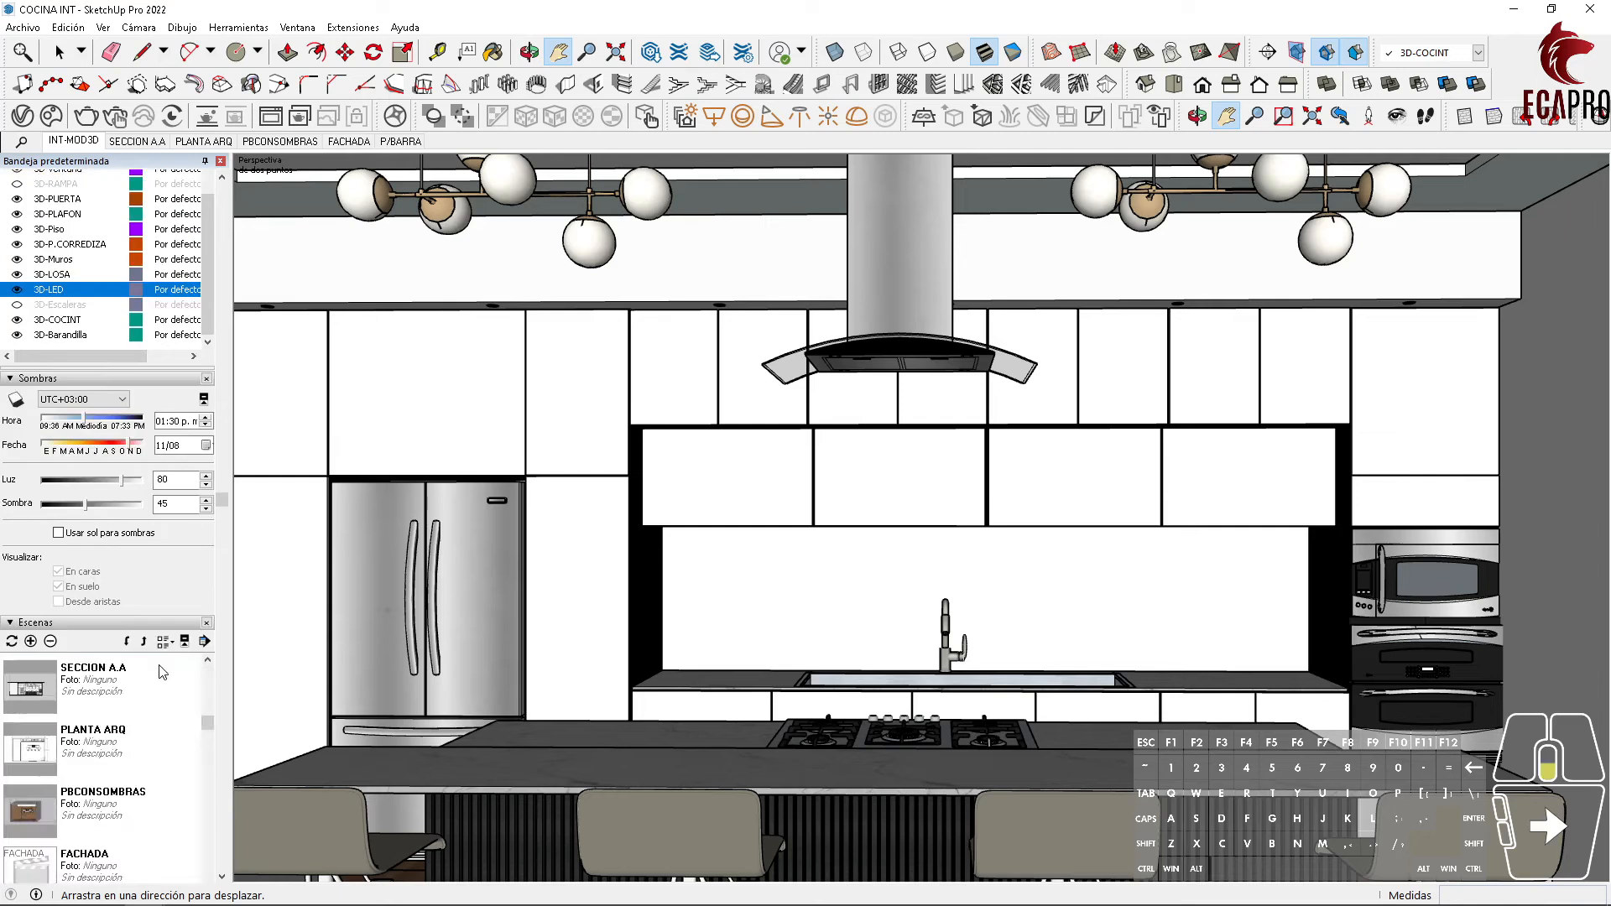
click(30, 440)
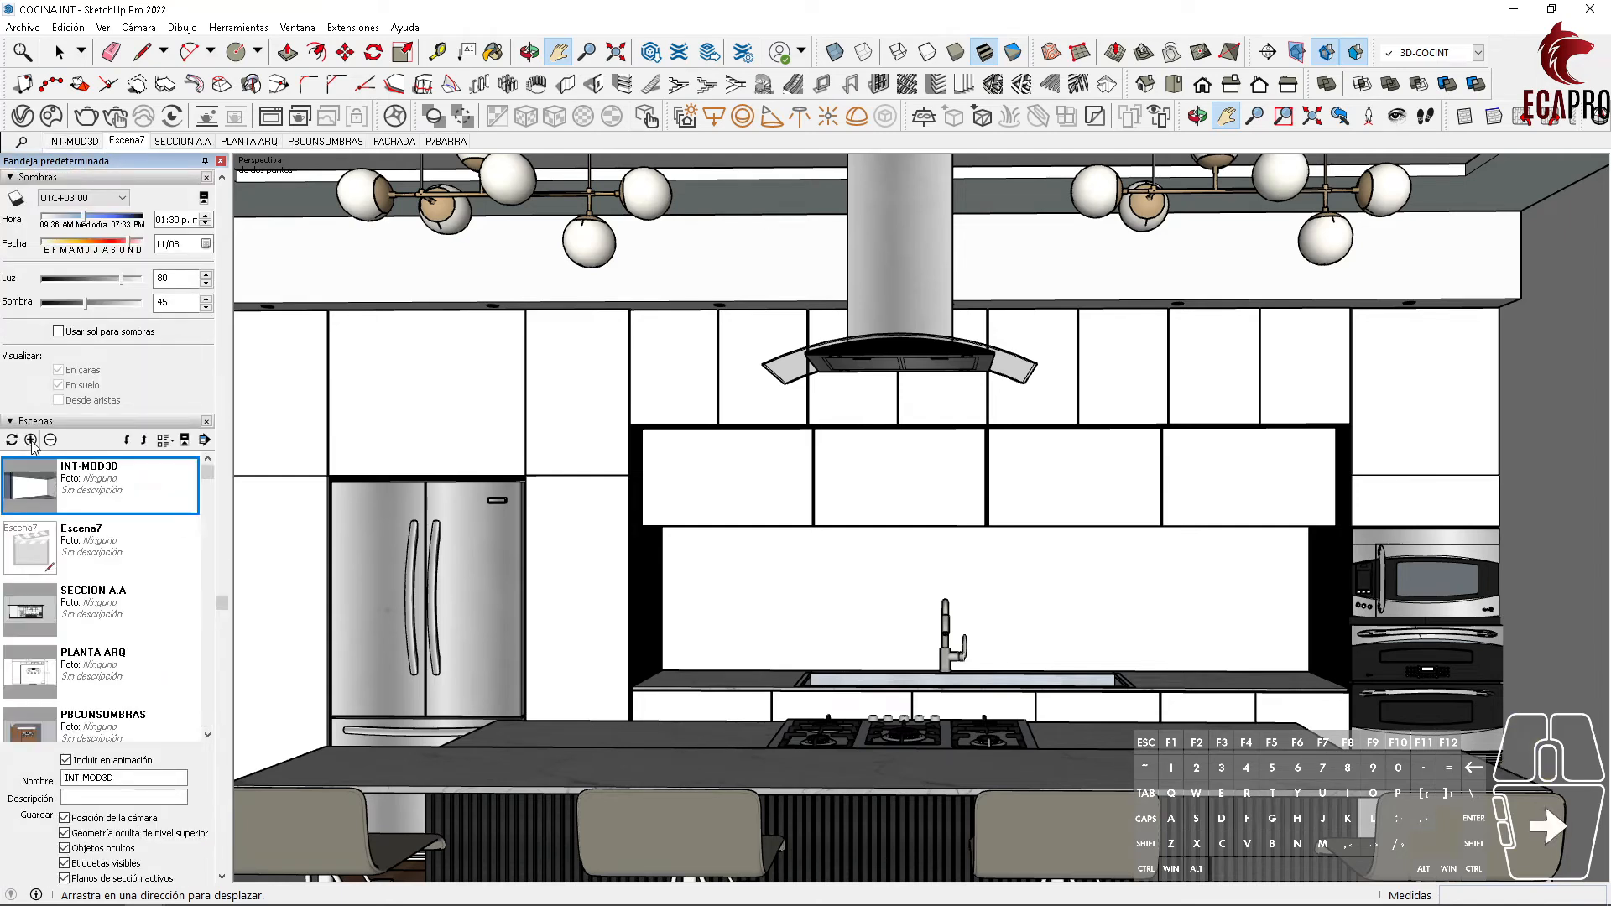
right_click(92, 537)
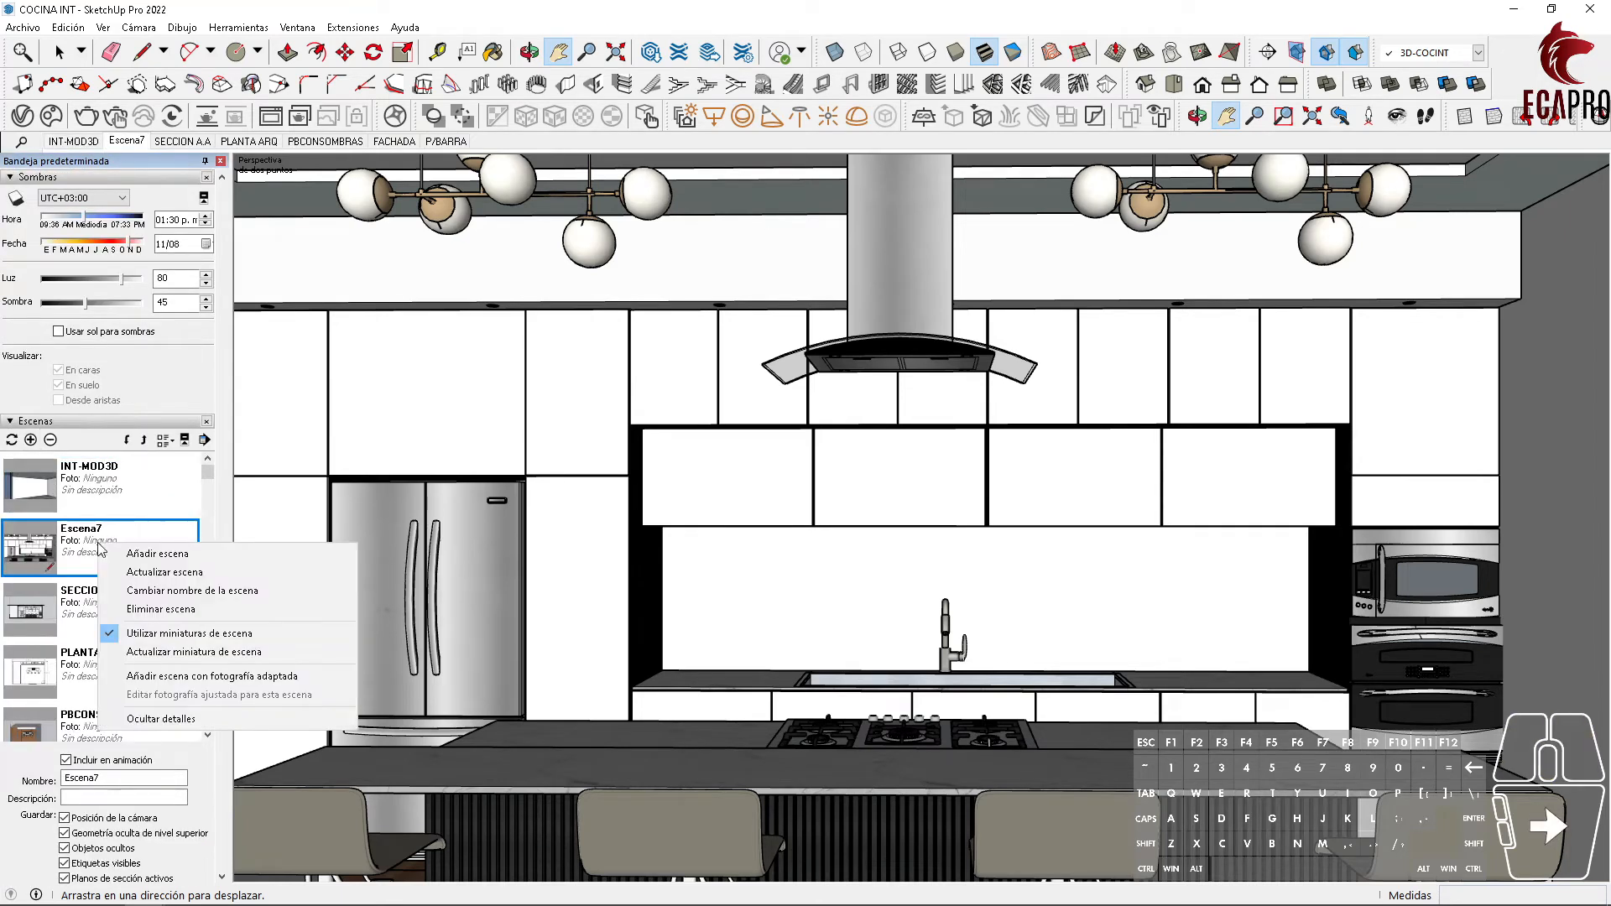
click(146, 598)
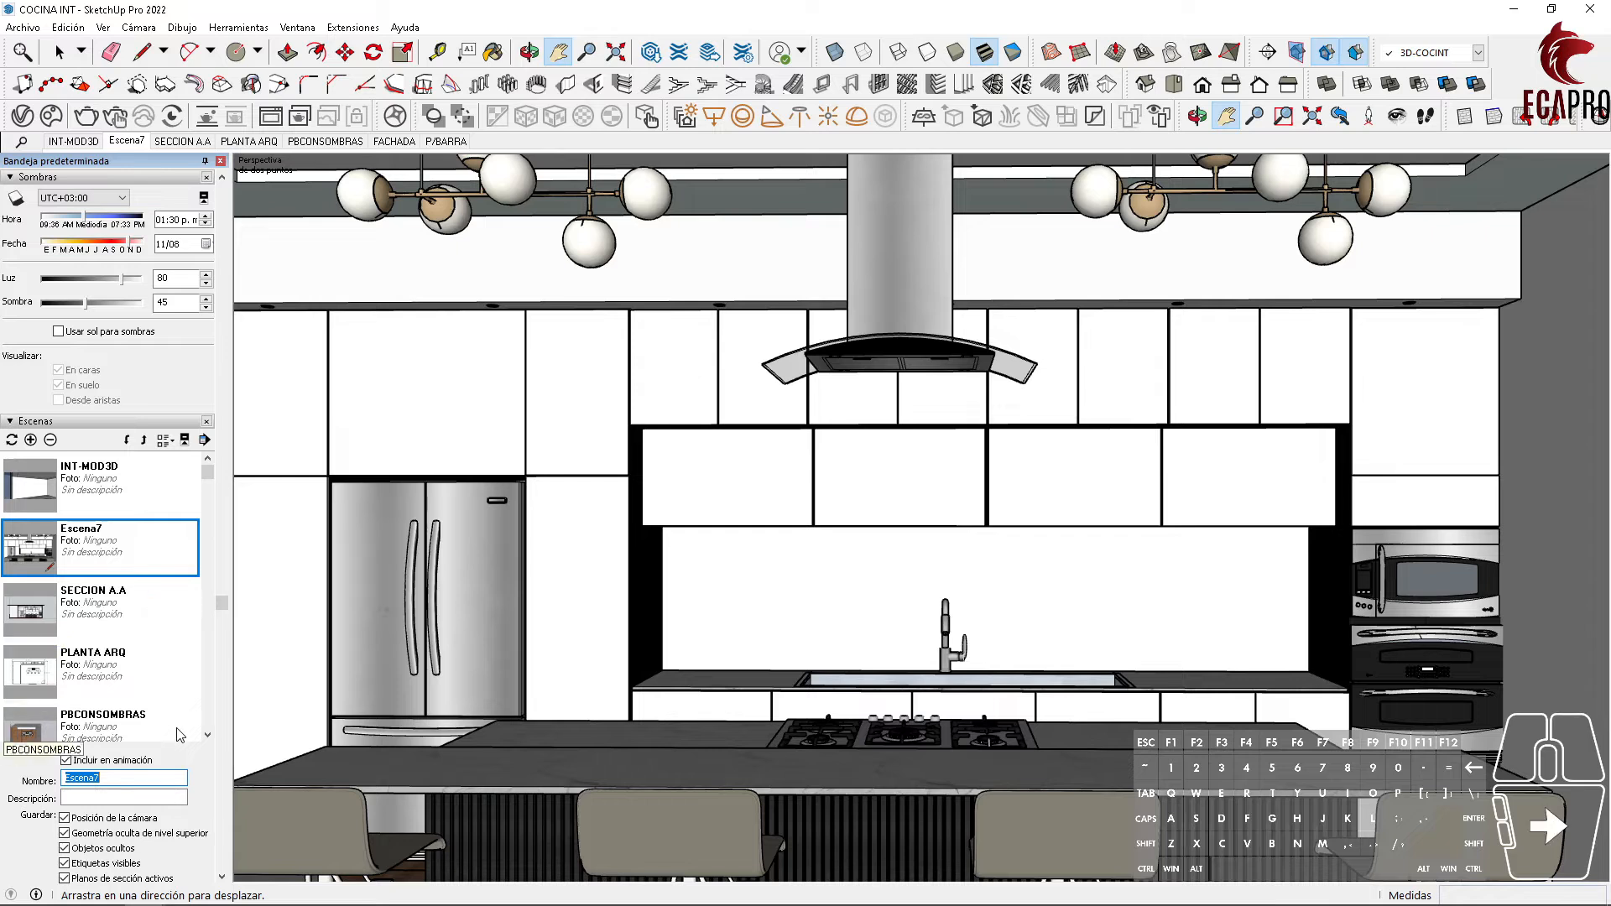
text(R01)
key(Return)
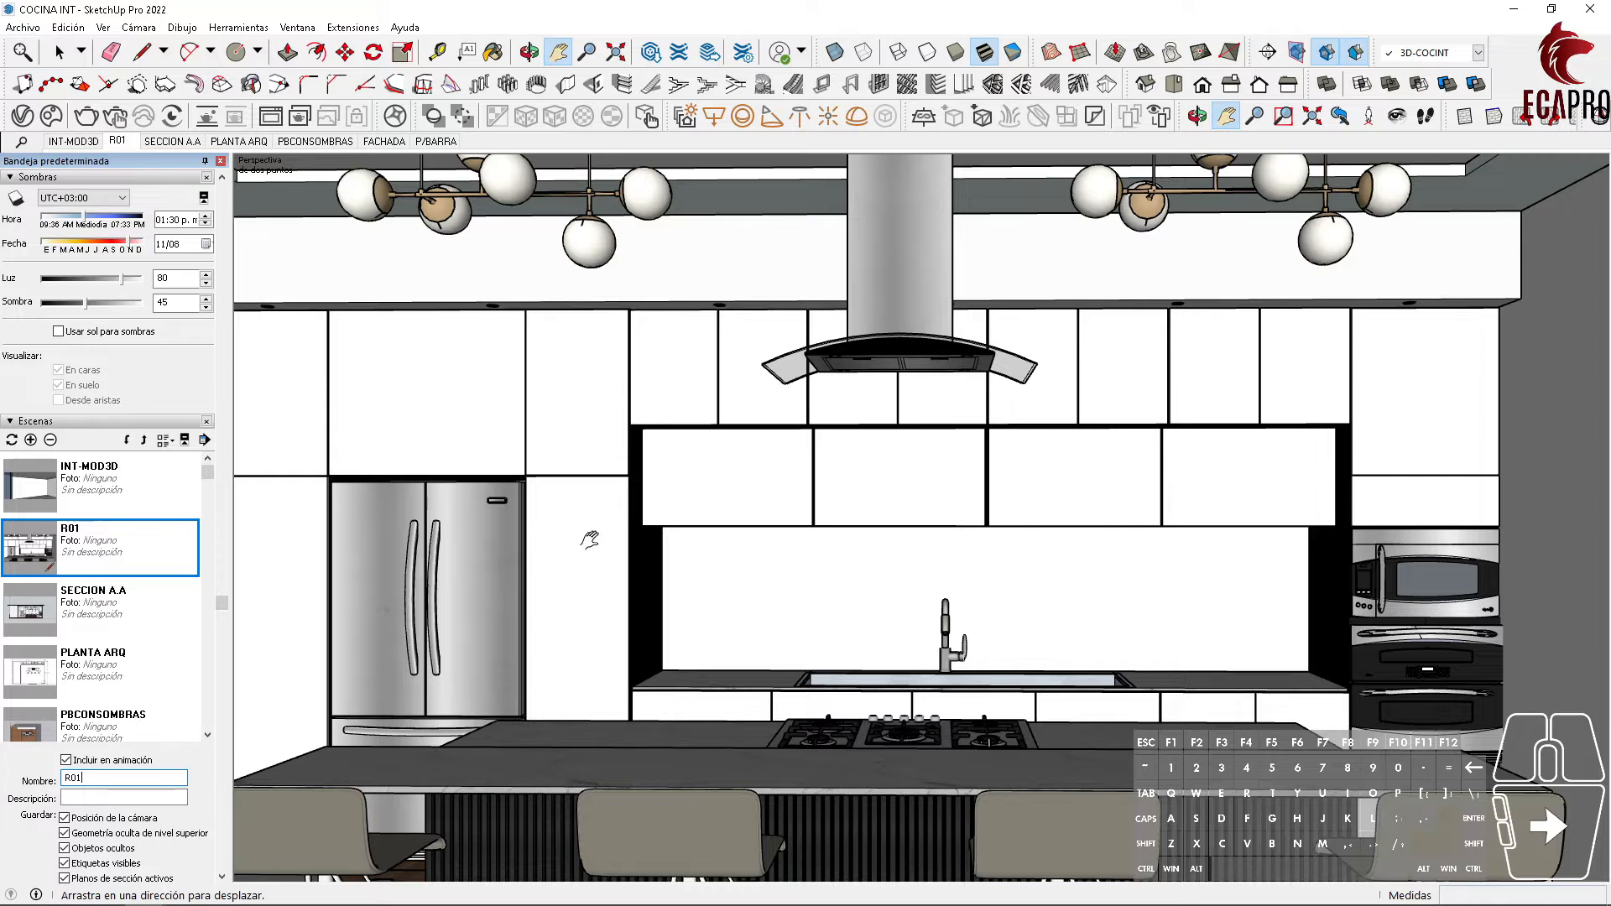
Step: Return to the INT-MOD3D scene, view the house from above and hide the 3D-LOSA and 3D-PLAFON tags
scroll(590, 540, down, 3)
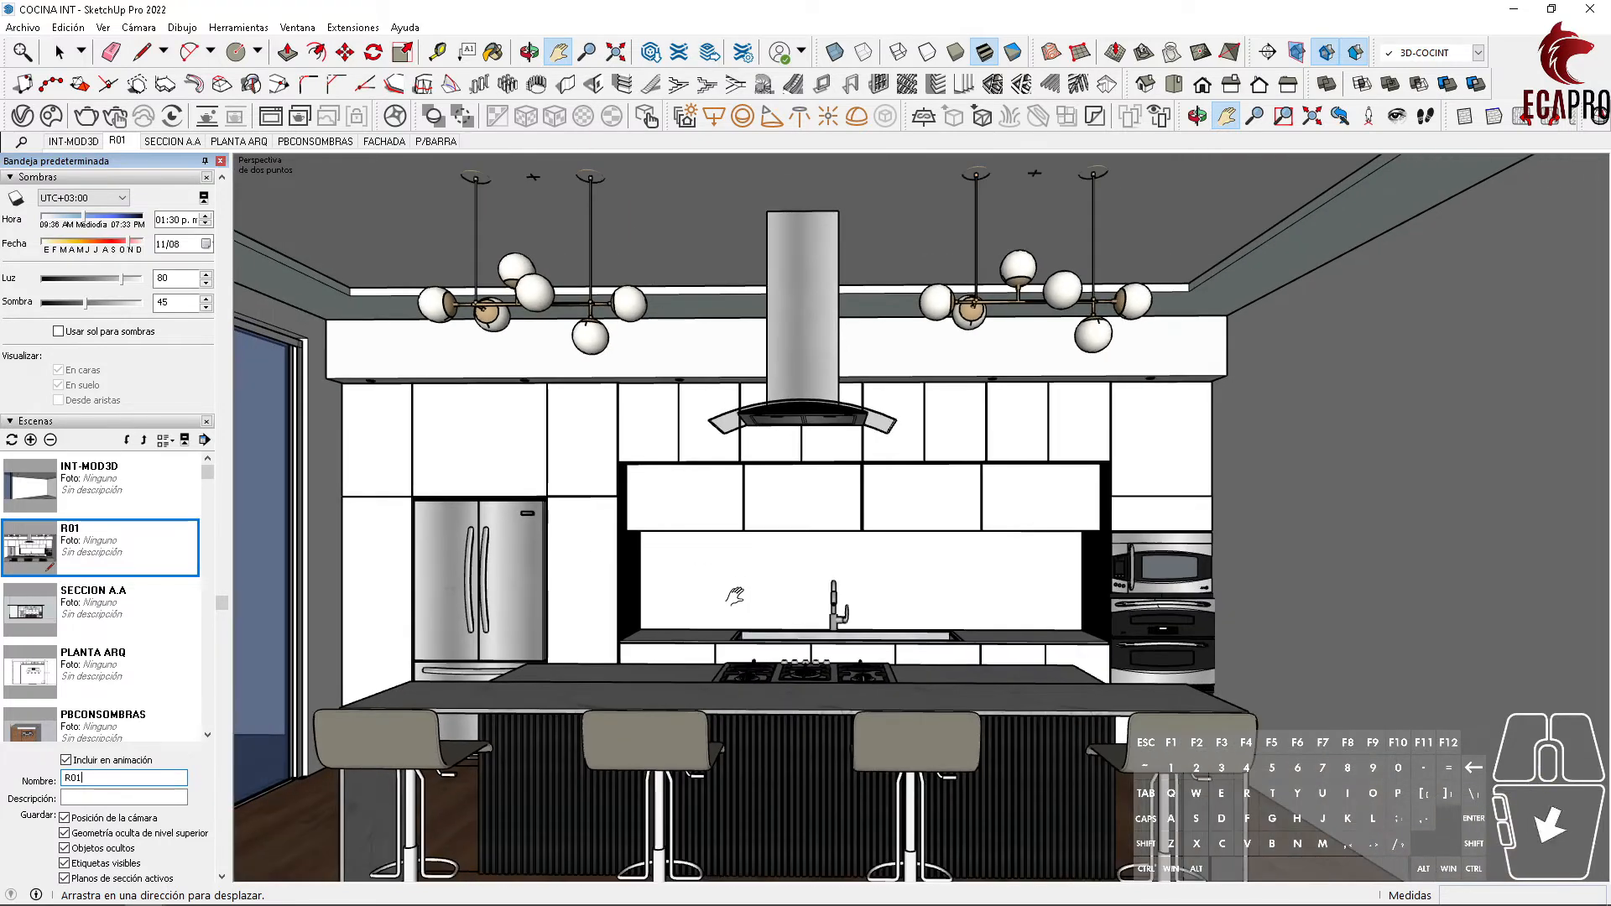
key(Page_Up)
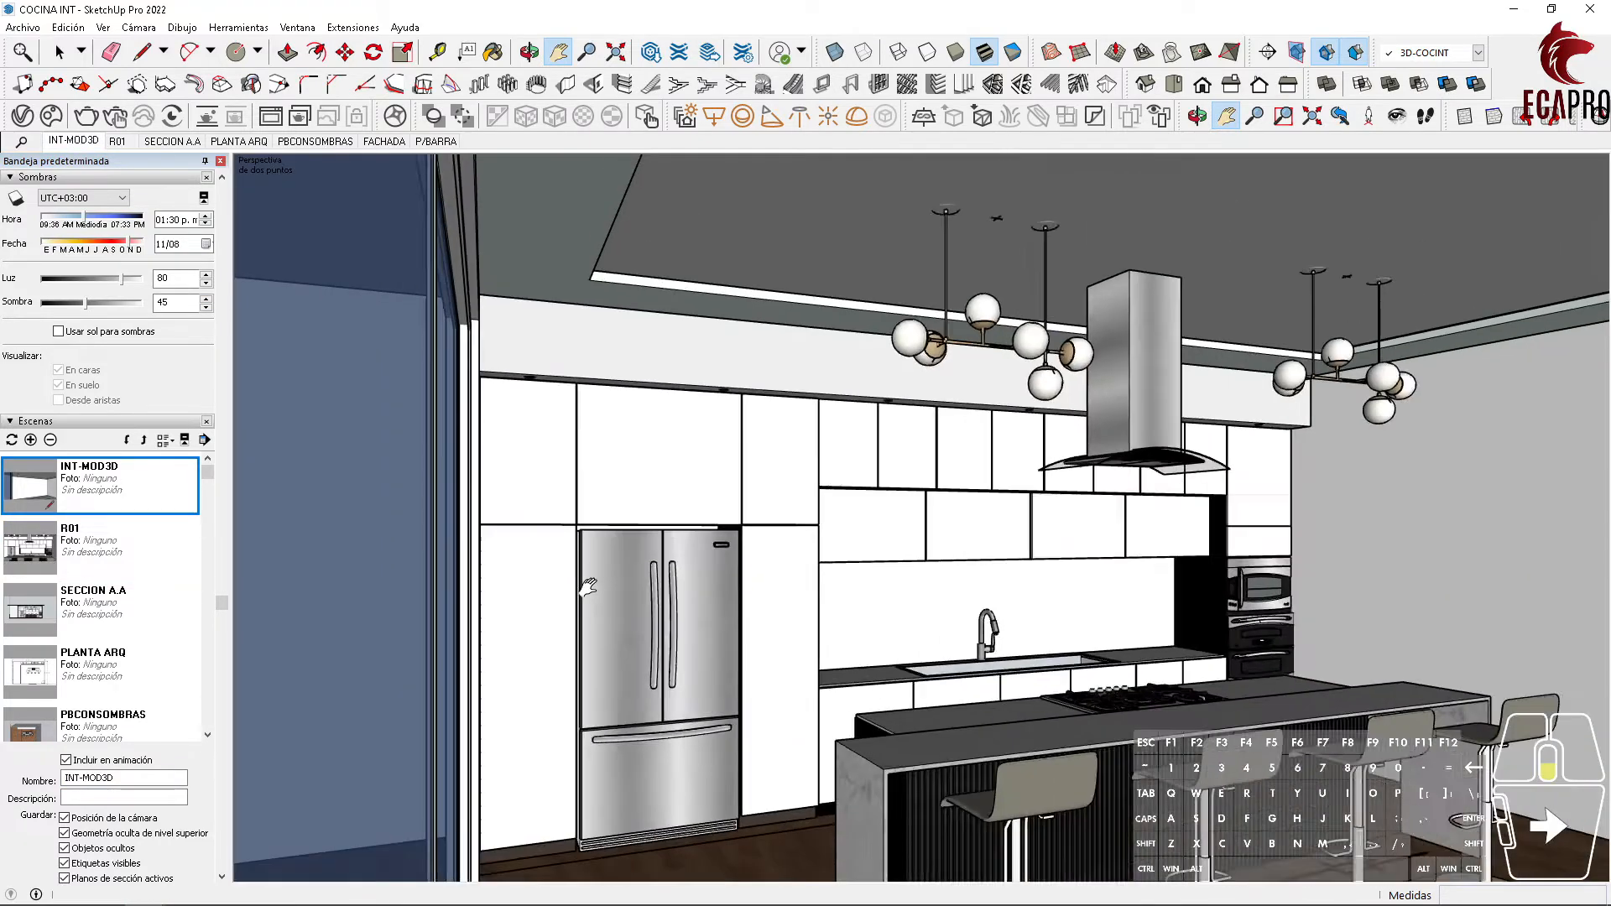
scroll(588, 587, down, 3)
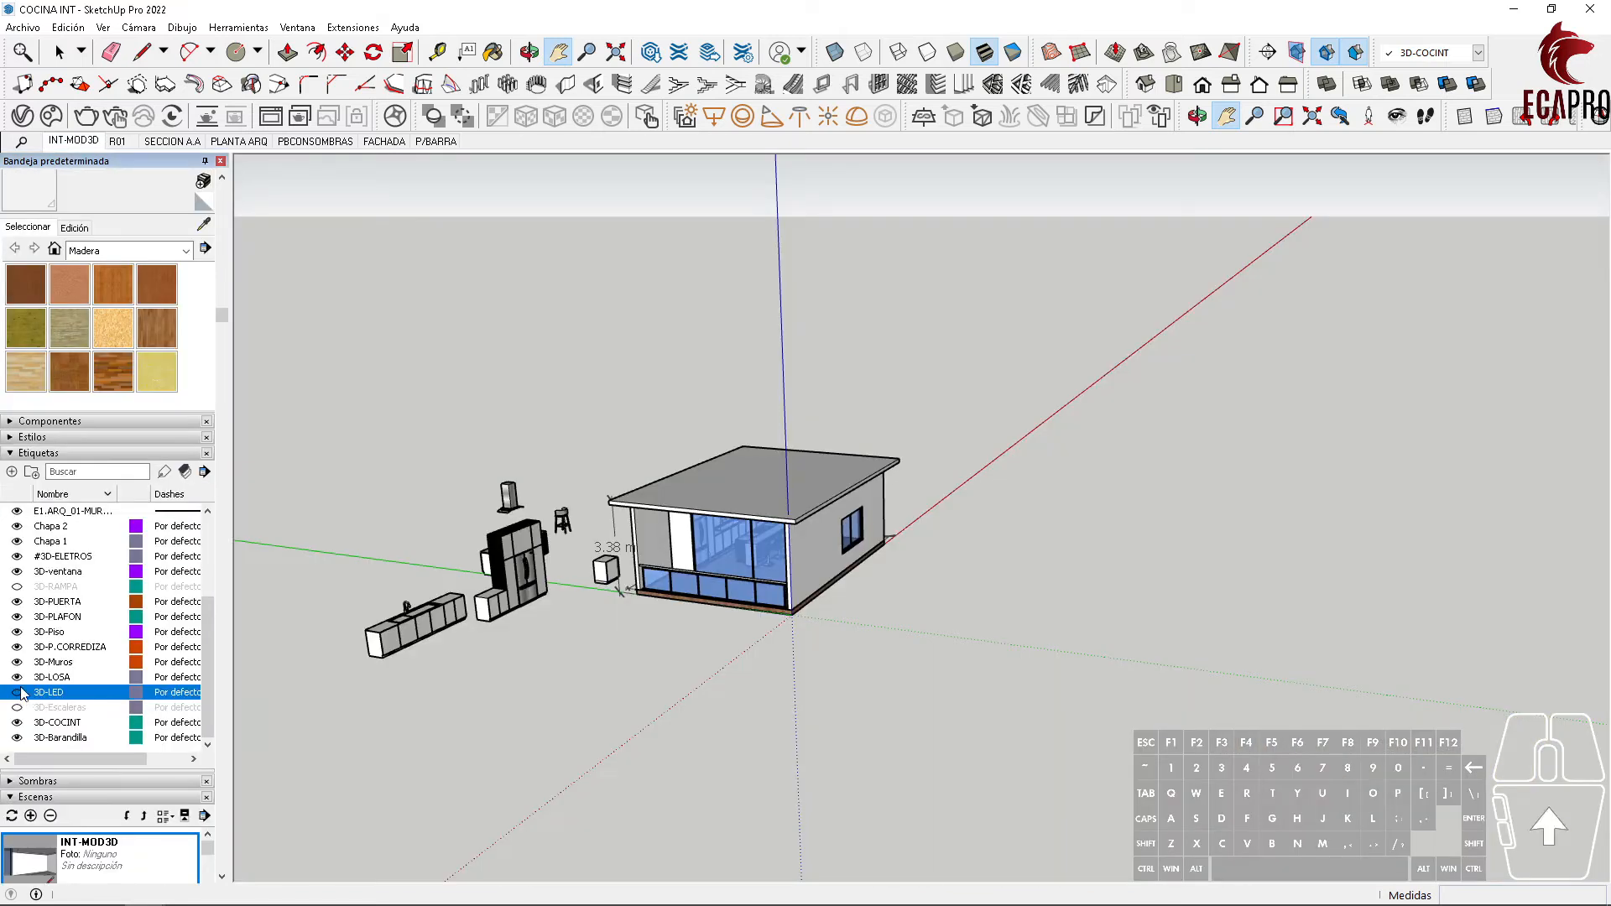
click(18, 678)
middle_drag(768, 556, 553, 650)
click(16, 617)
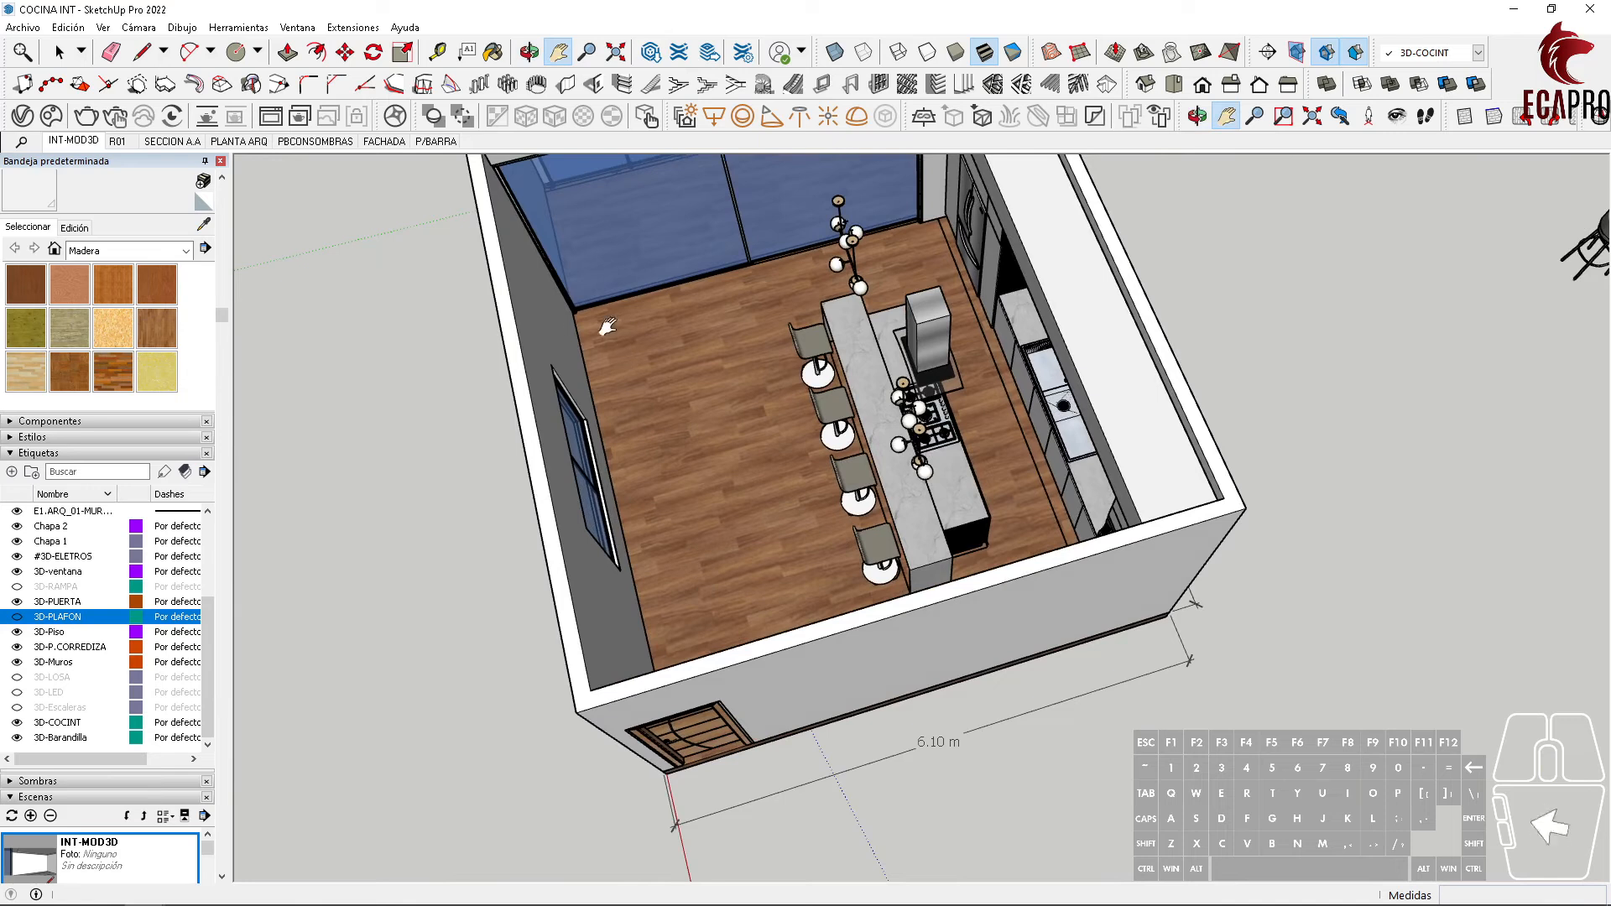
Step: Place the camera in the floor corner by the glass doors, facing the kitchen diagonally, with an eye height of 1.8 m
click(1368, 116)
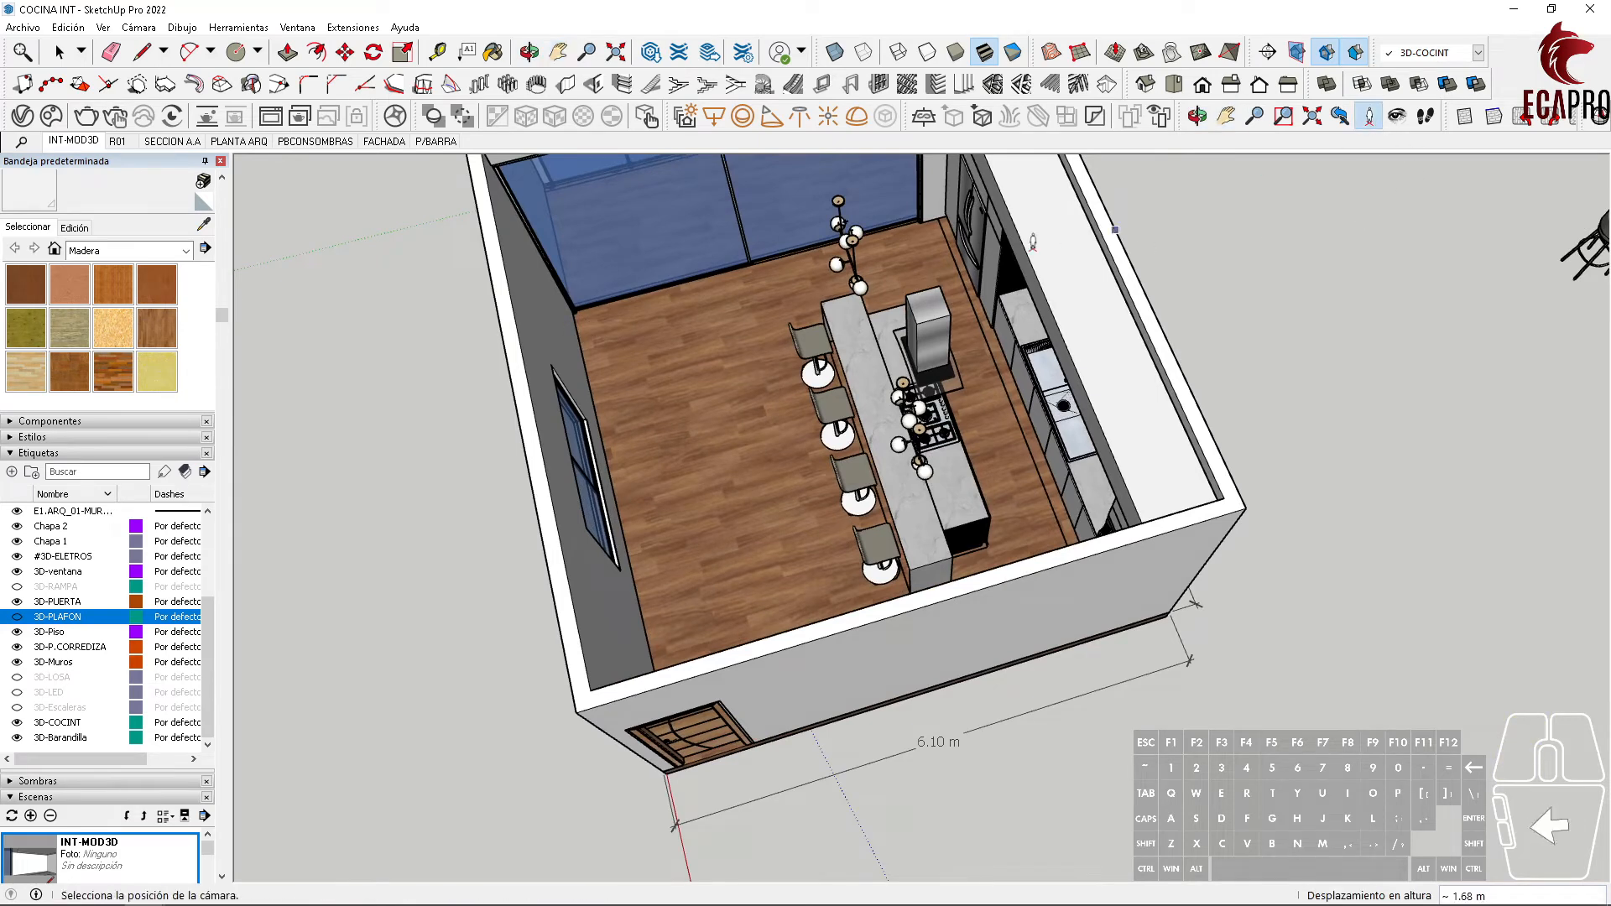
click(596, 328)
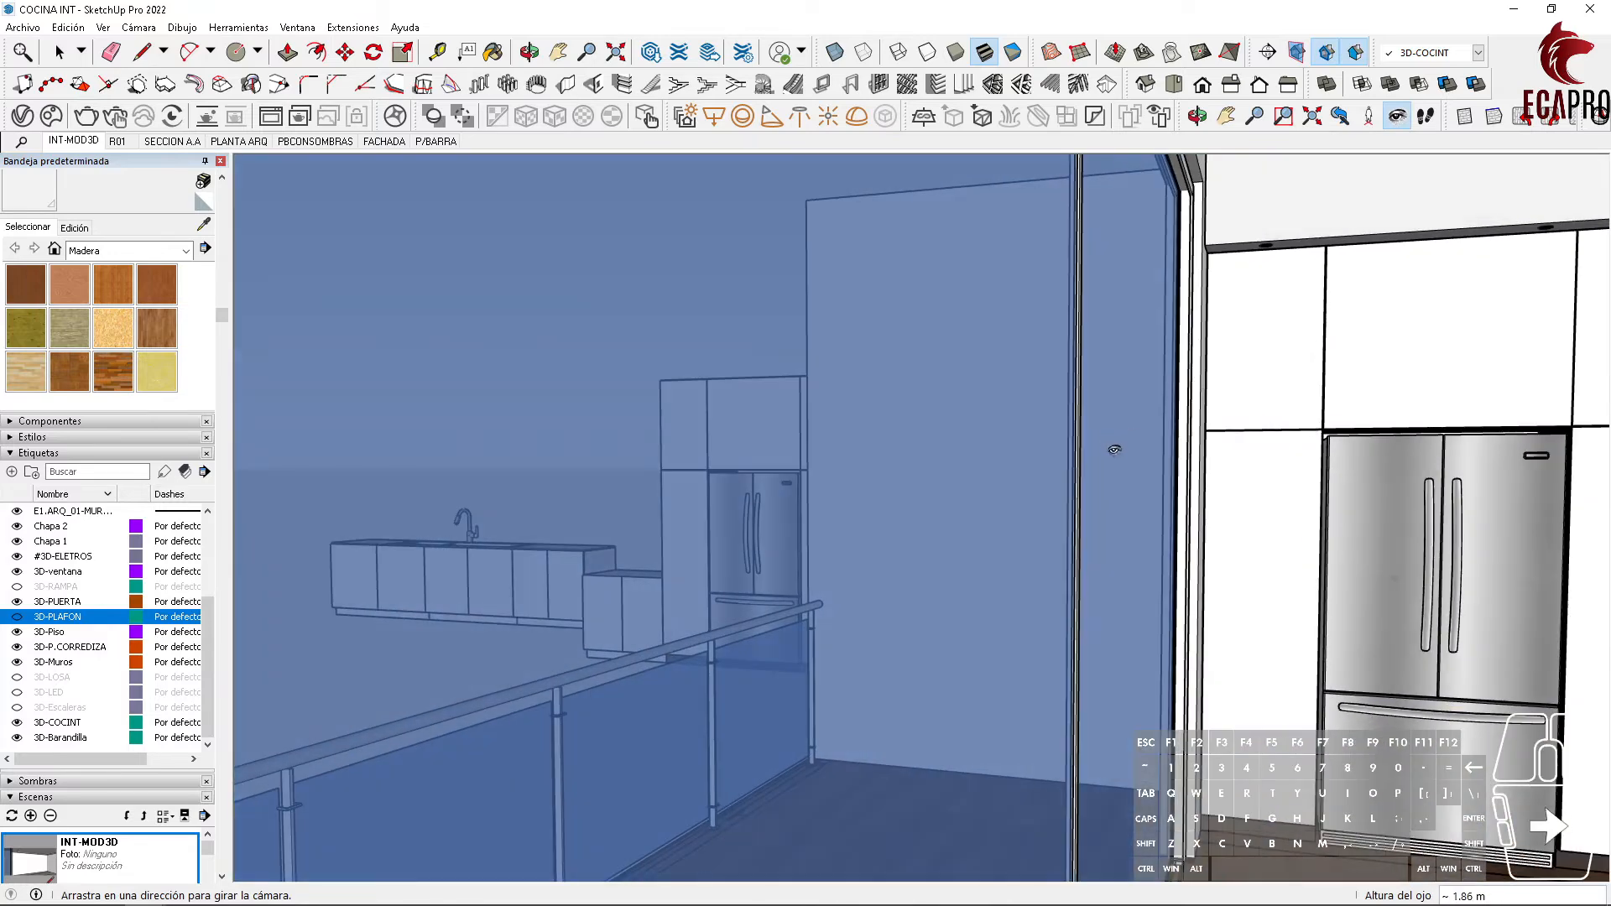
drag(1111, 449, 1115, 485)
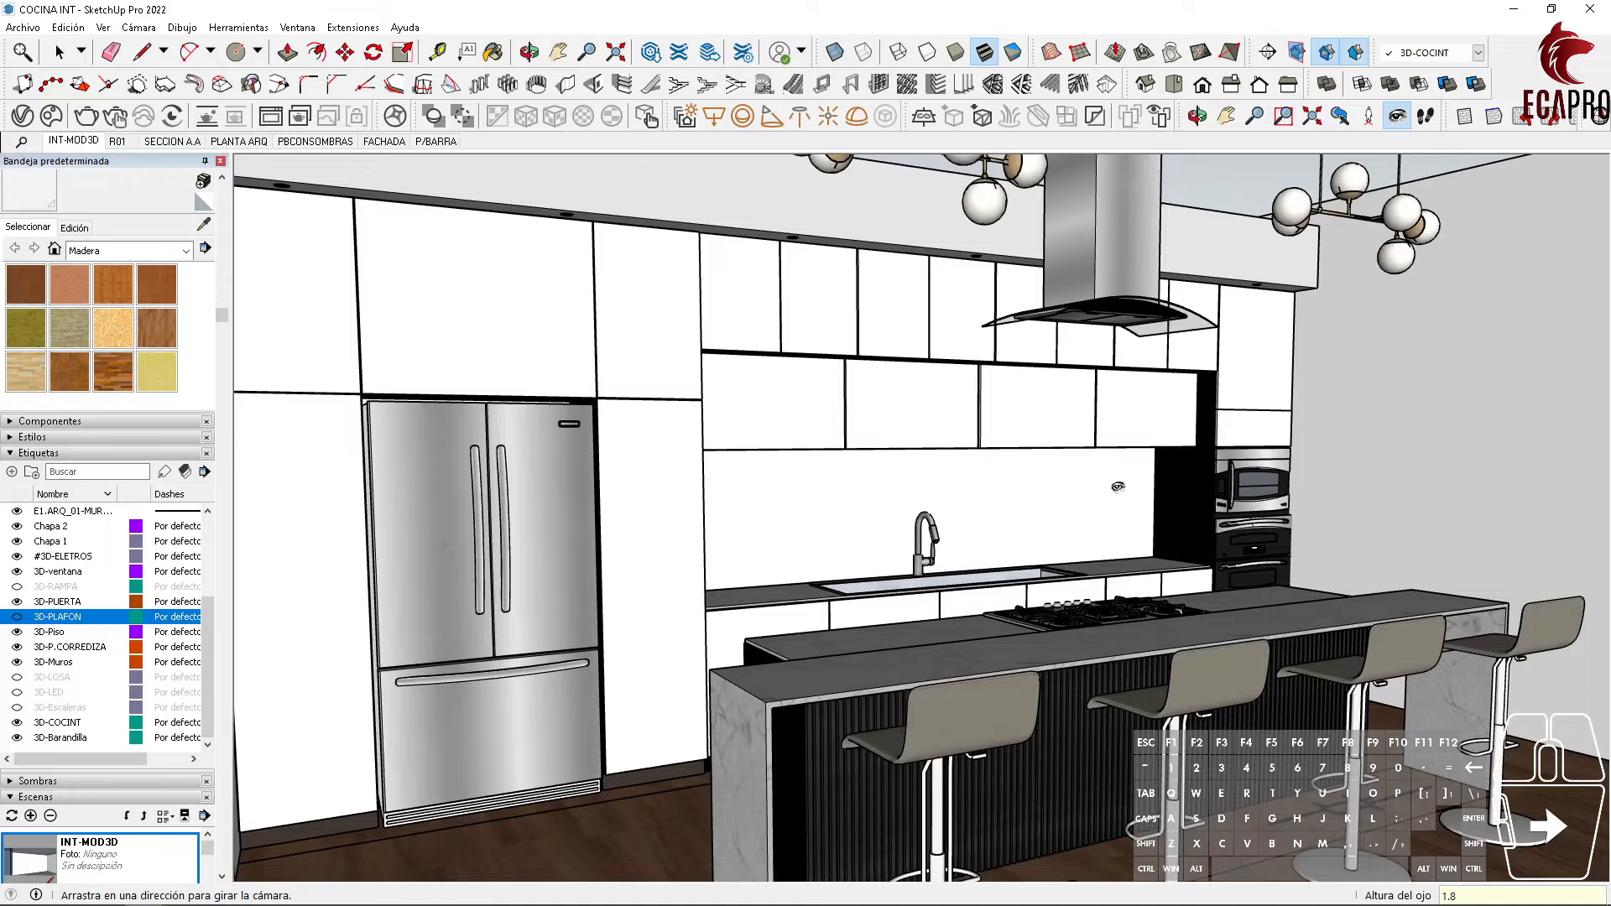
key(Return)
Step: Set the field of view to 35 degrees and switch the diagonal kitchen view to two-point perspective
click(1255, 115)
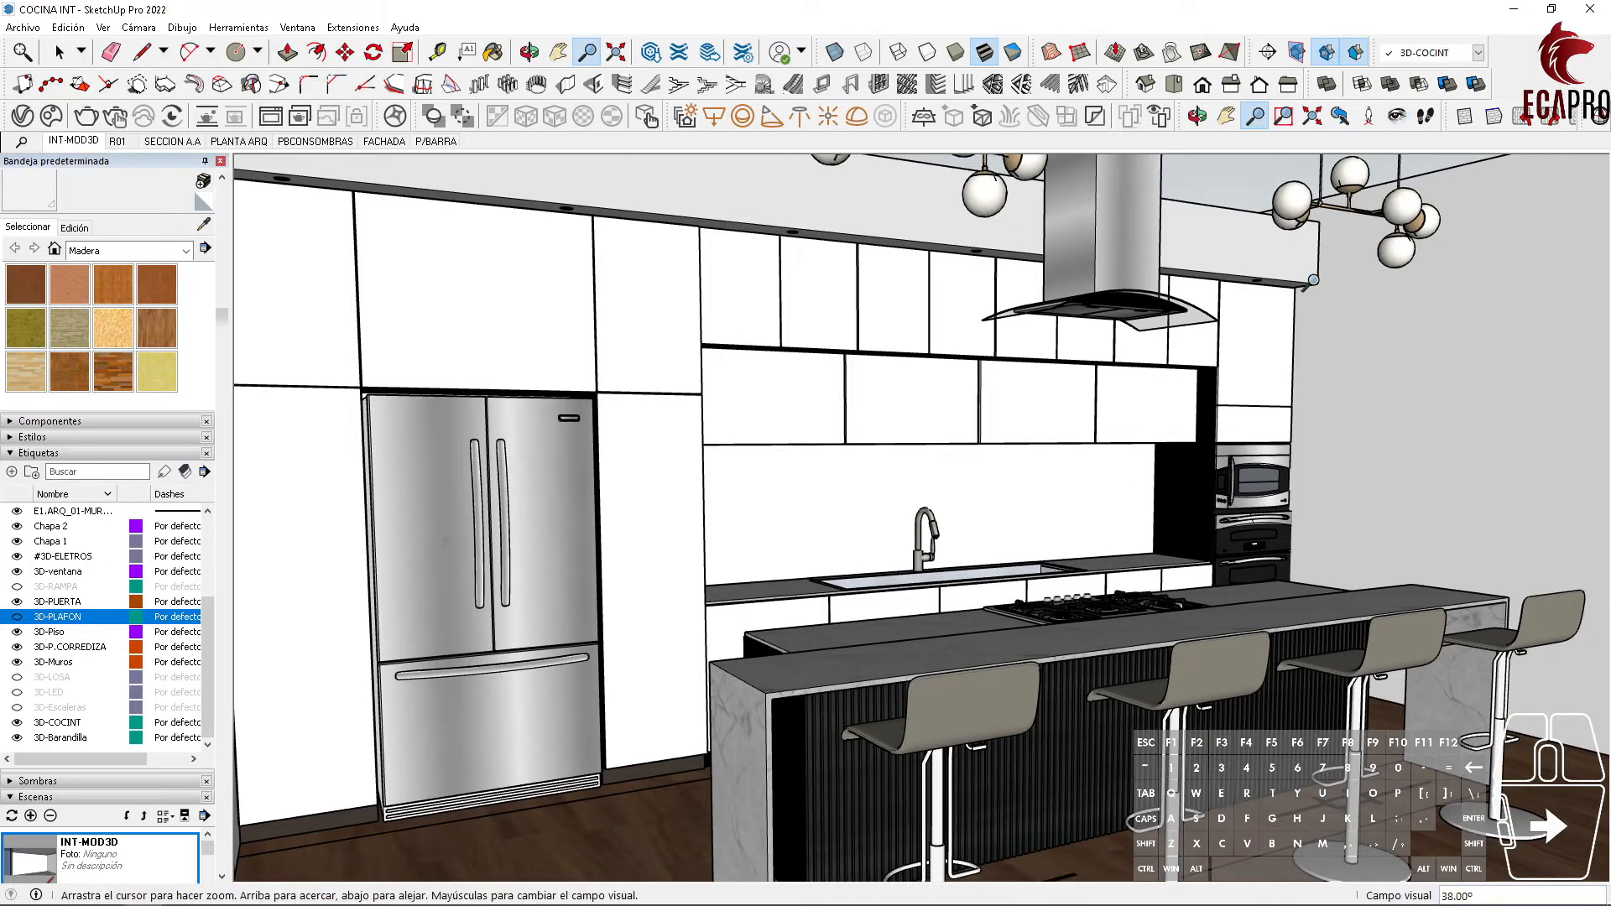
text(35)
key(Return)
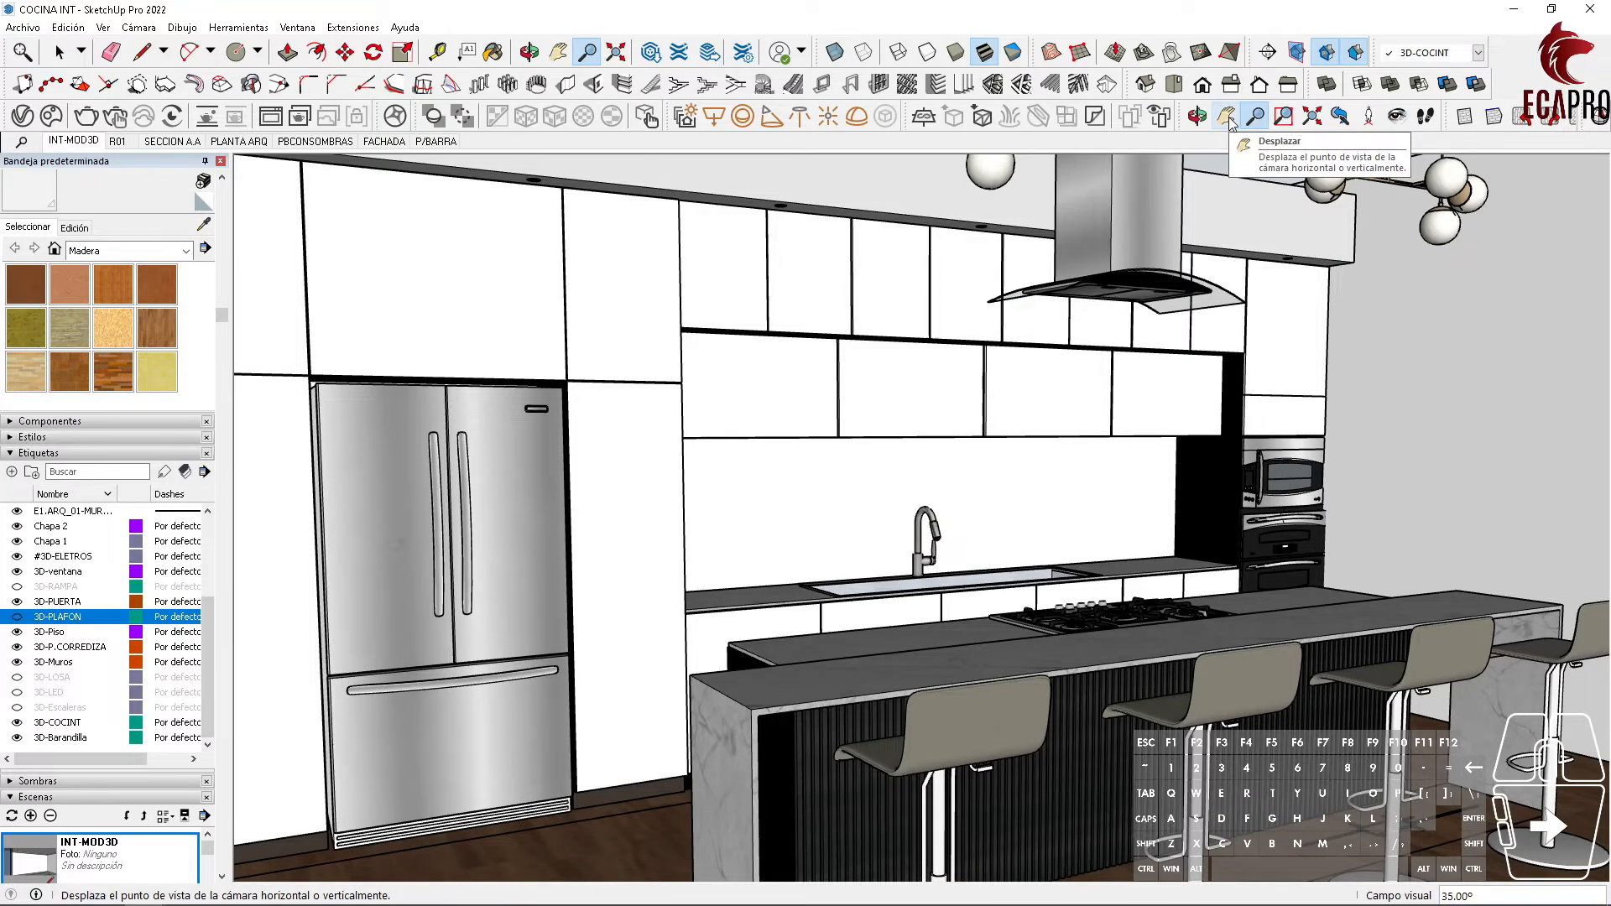
click(139, 28)
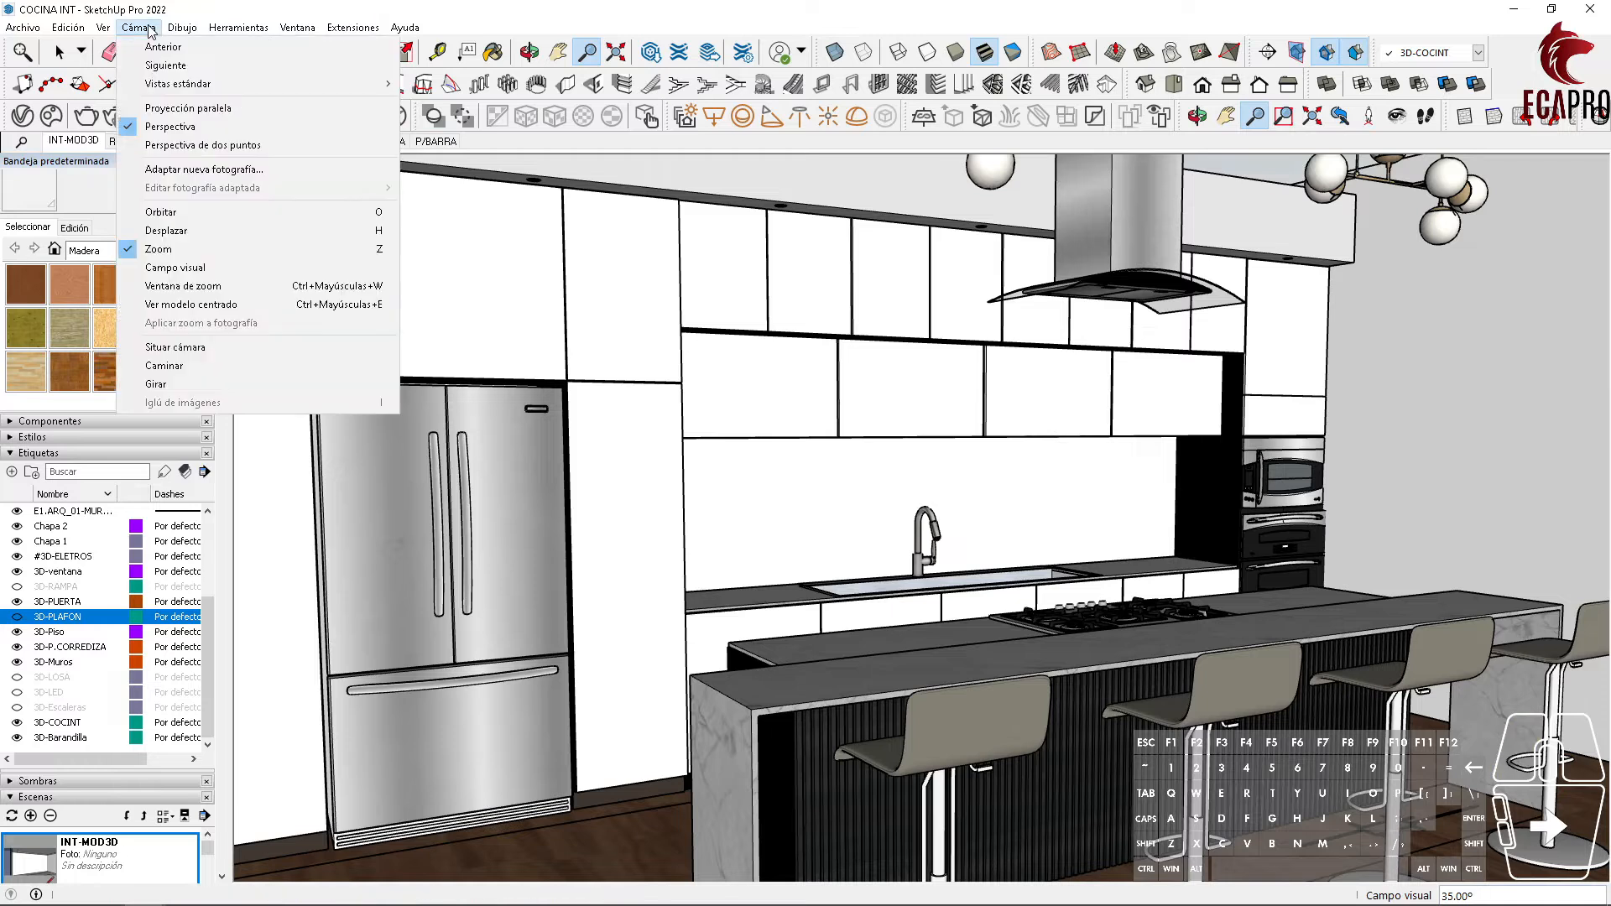
click(202, 146)
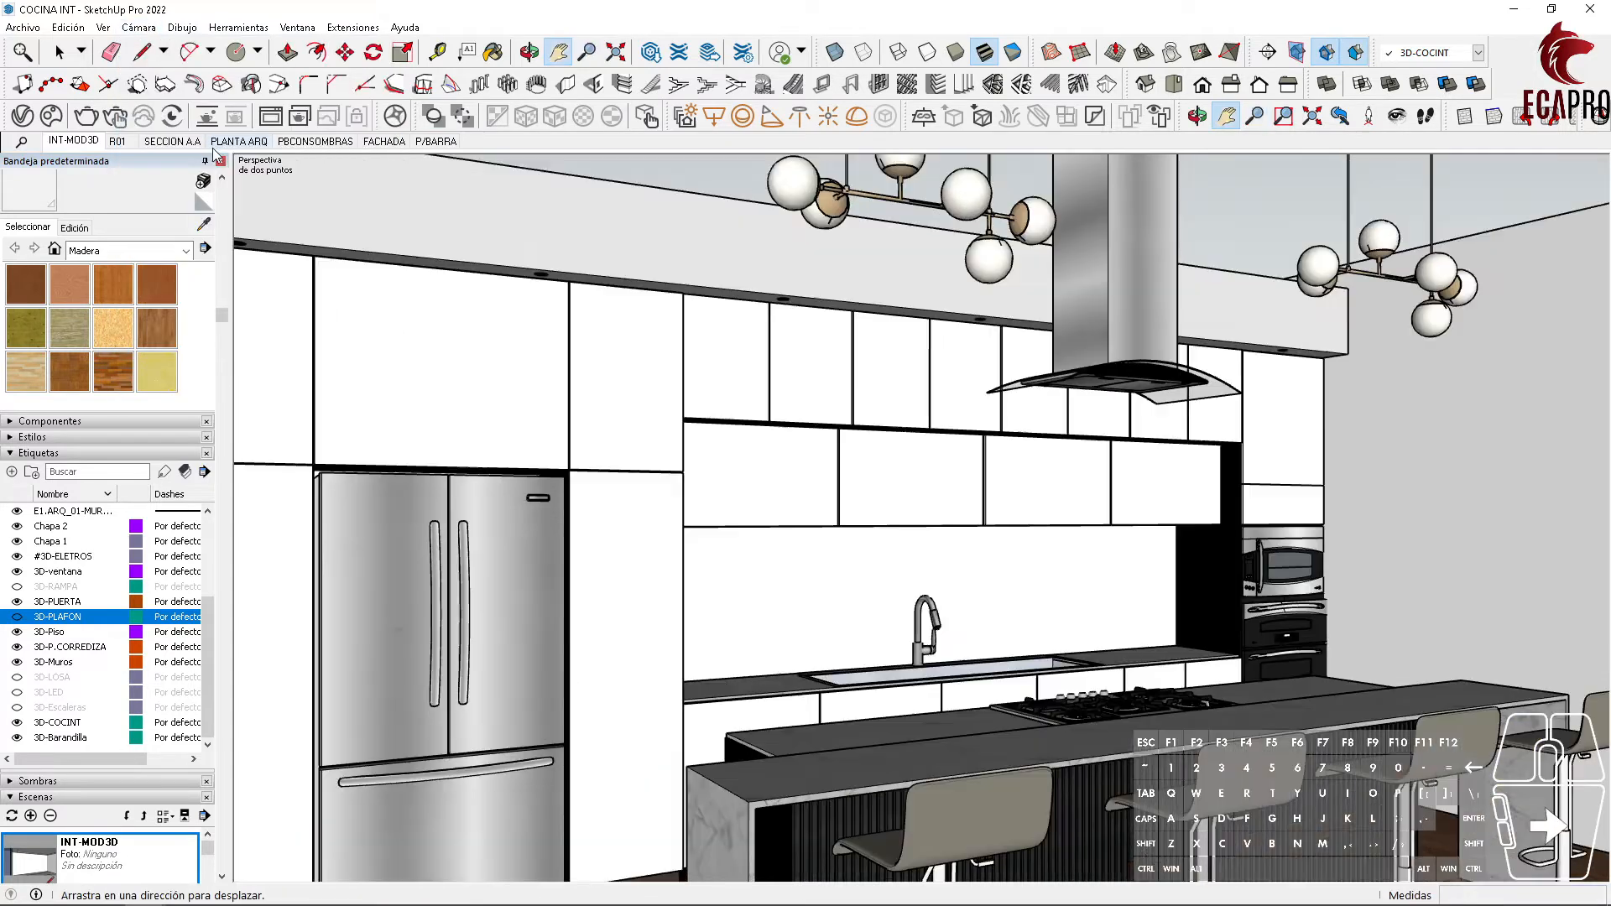
Step: Show the 3D-PLAFON, 3D-LOSA and 3D-LED tags and save the diagonal kitchen view as a new scene named R02
click(17, 617)
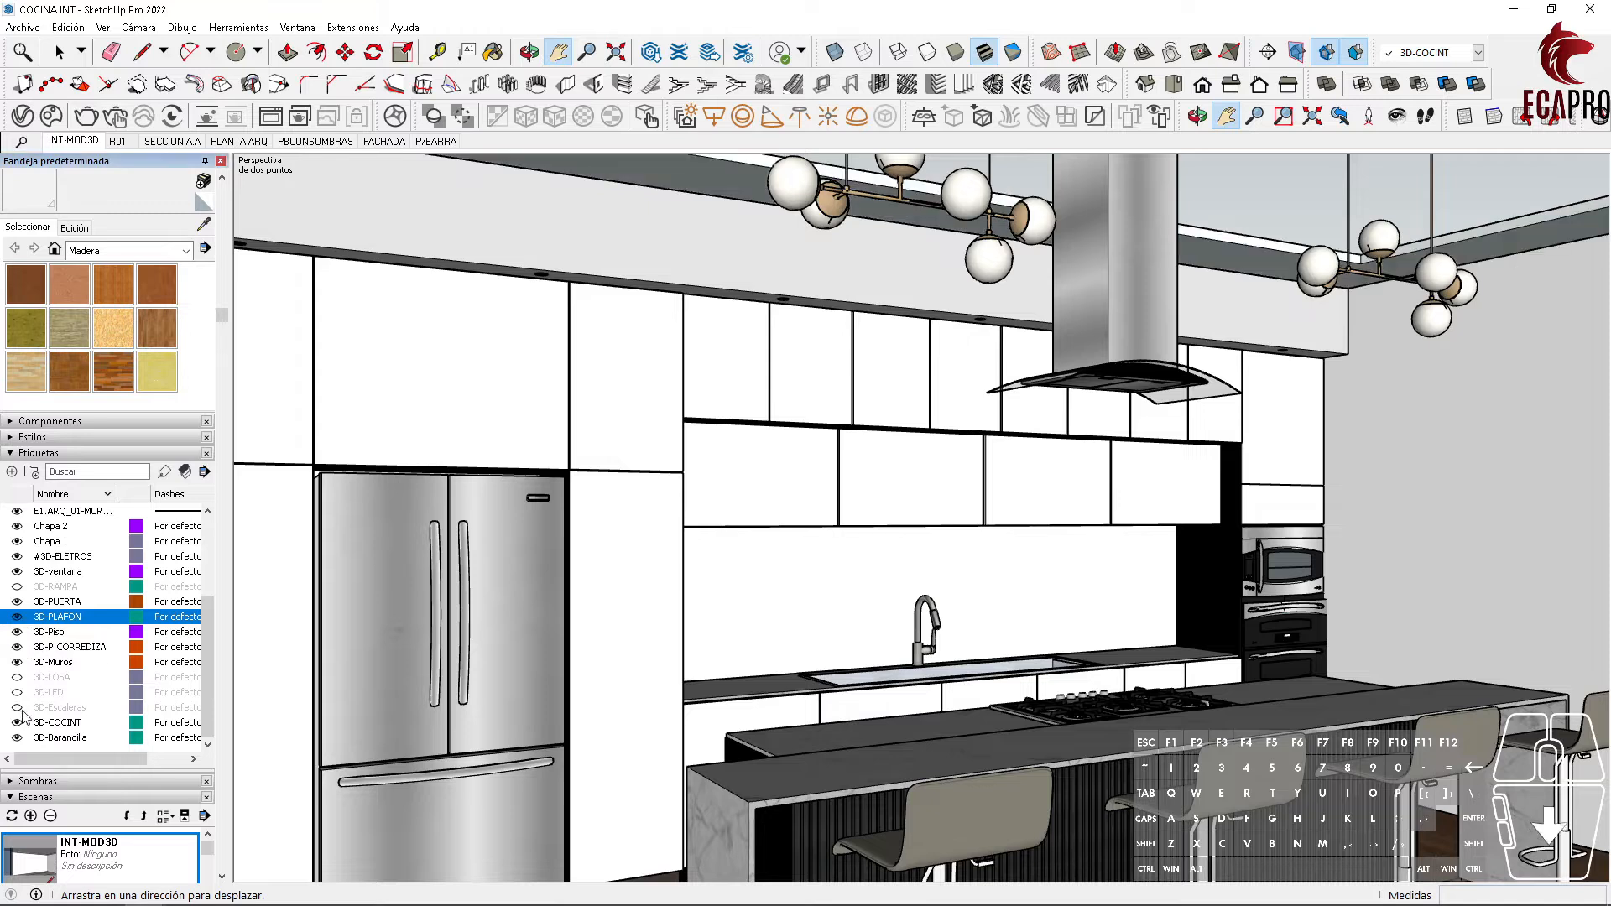
click(17, 677)
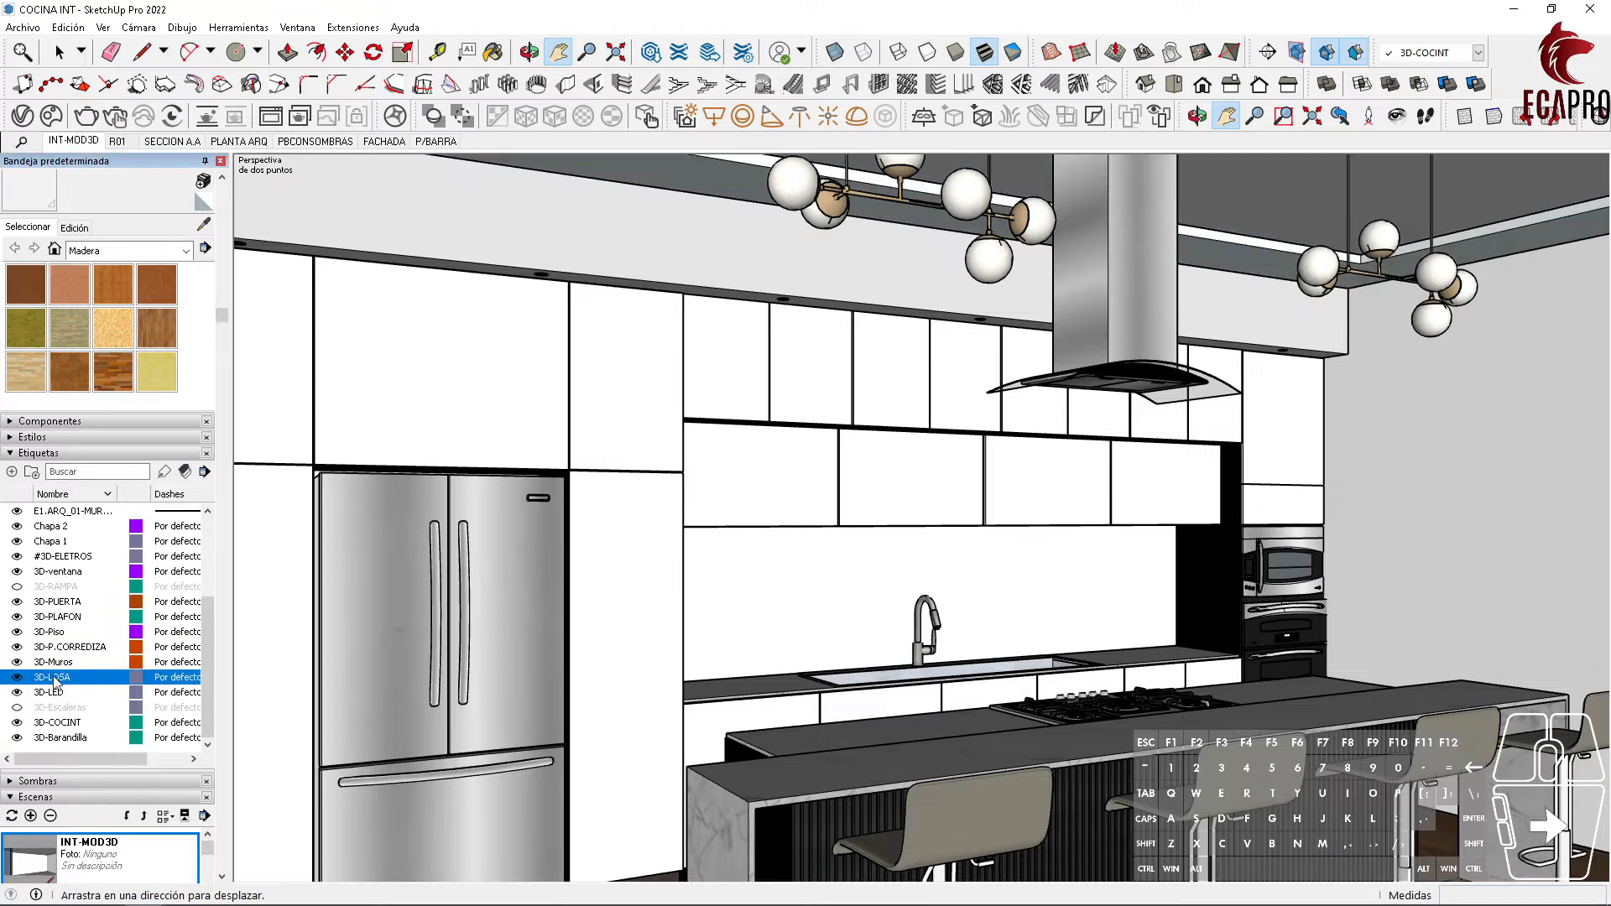
scroll(193, 652, down, 3)
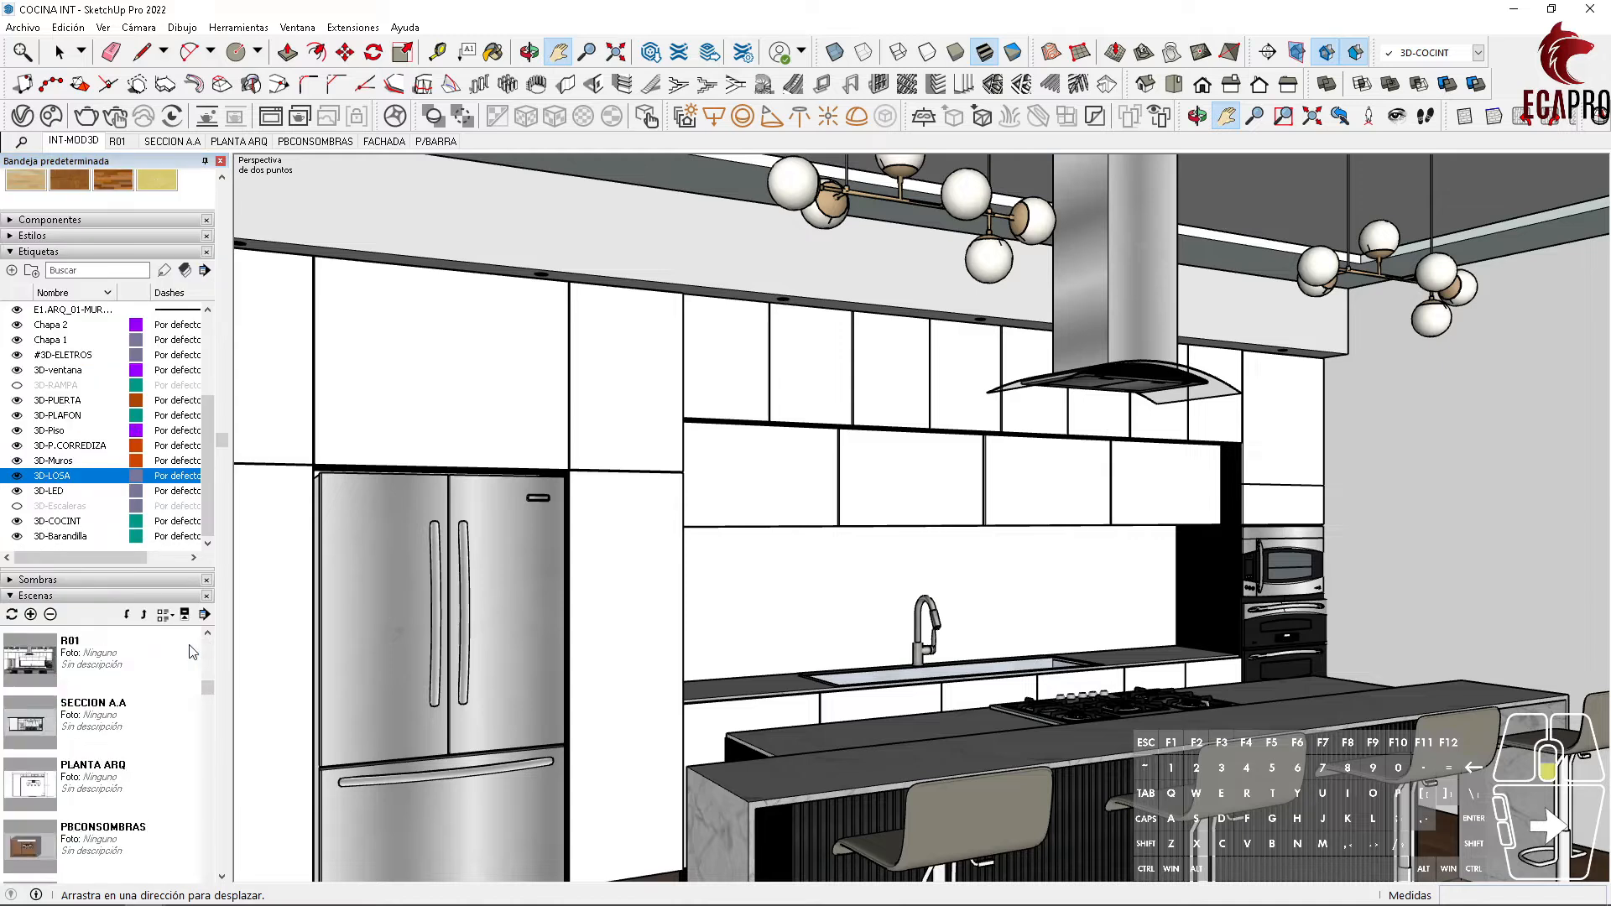
click(31, 614)
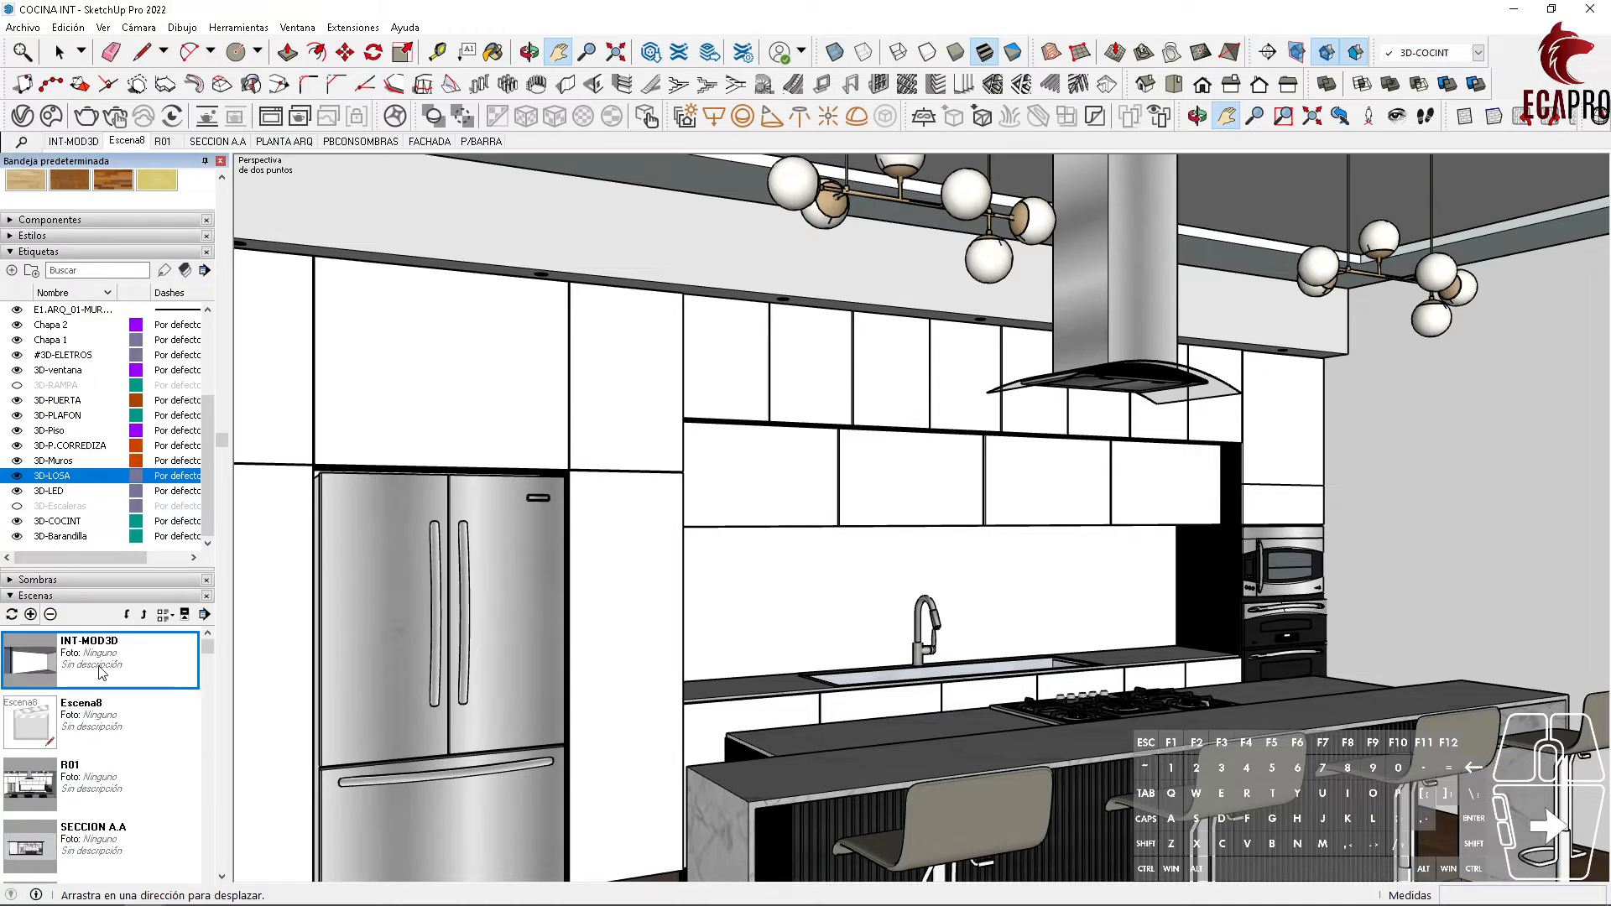
right_click(100, 705)
click(178, 768)
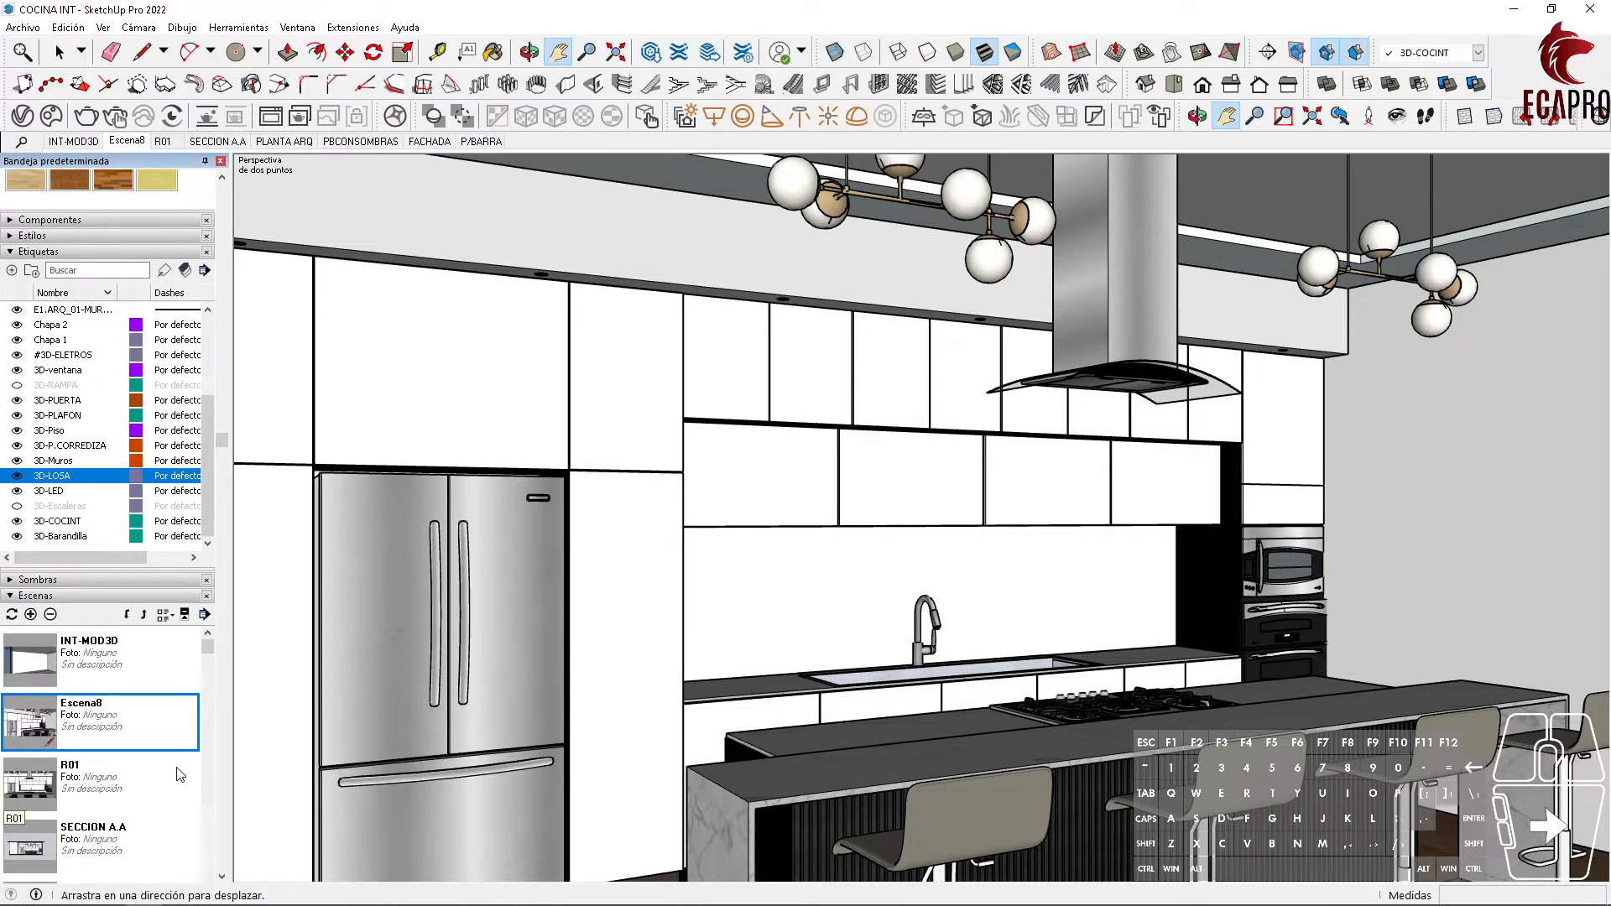
text(R02)
key(Return)
Step: Check the two saved kitchen views by switching to scene R01 and back to R02
click(153, 143)
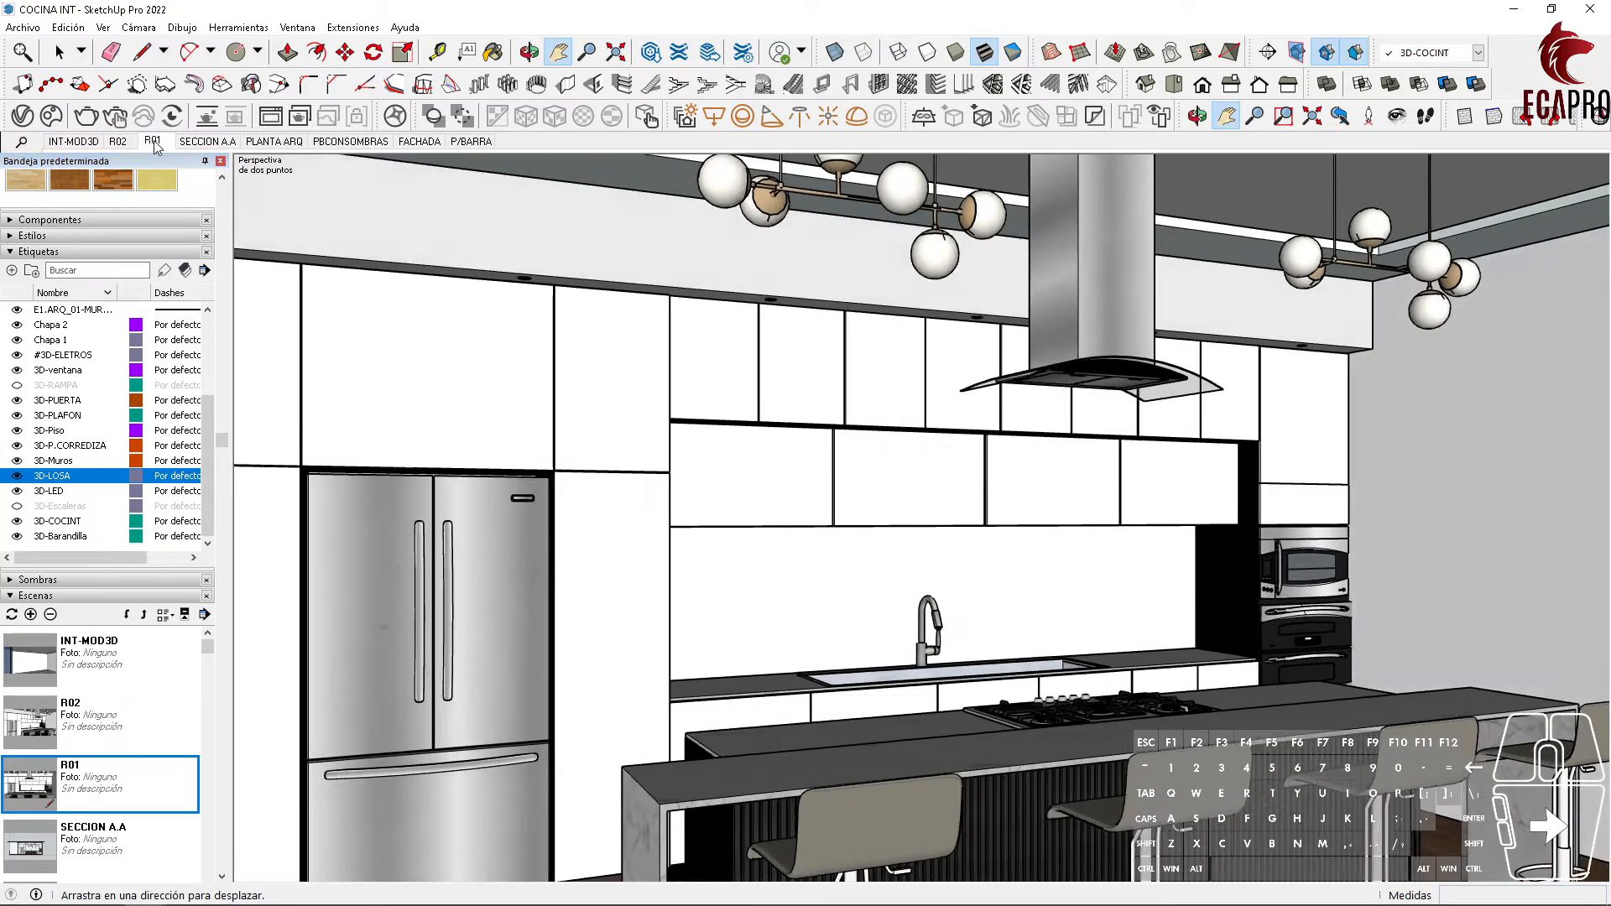
click(111, 142)
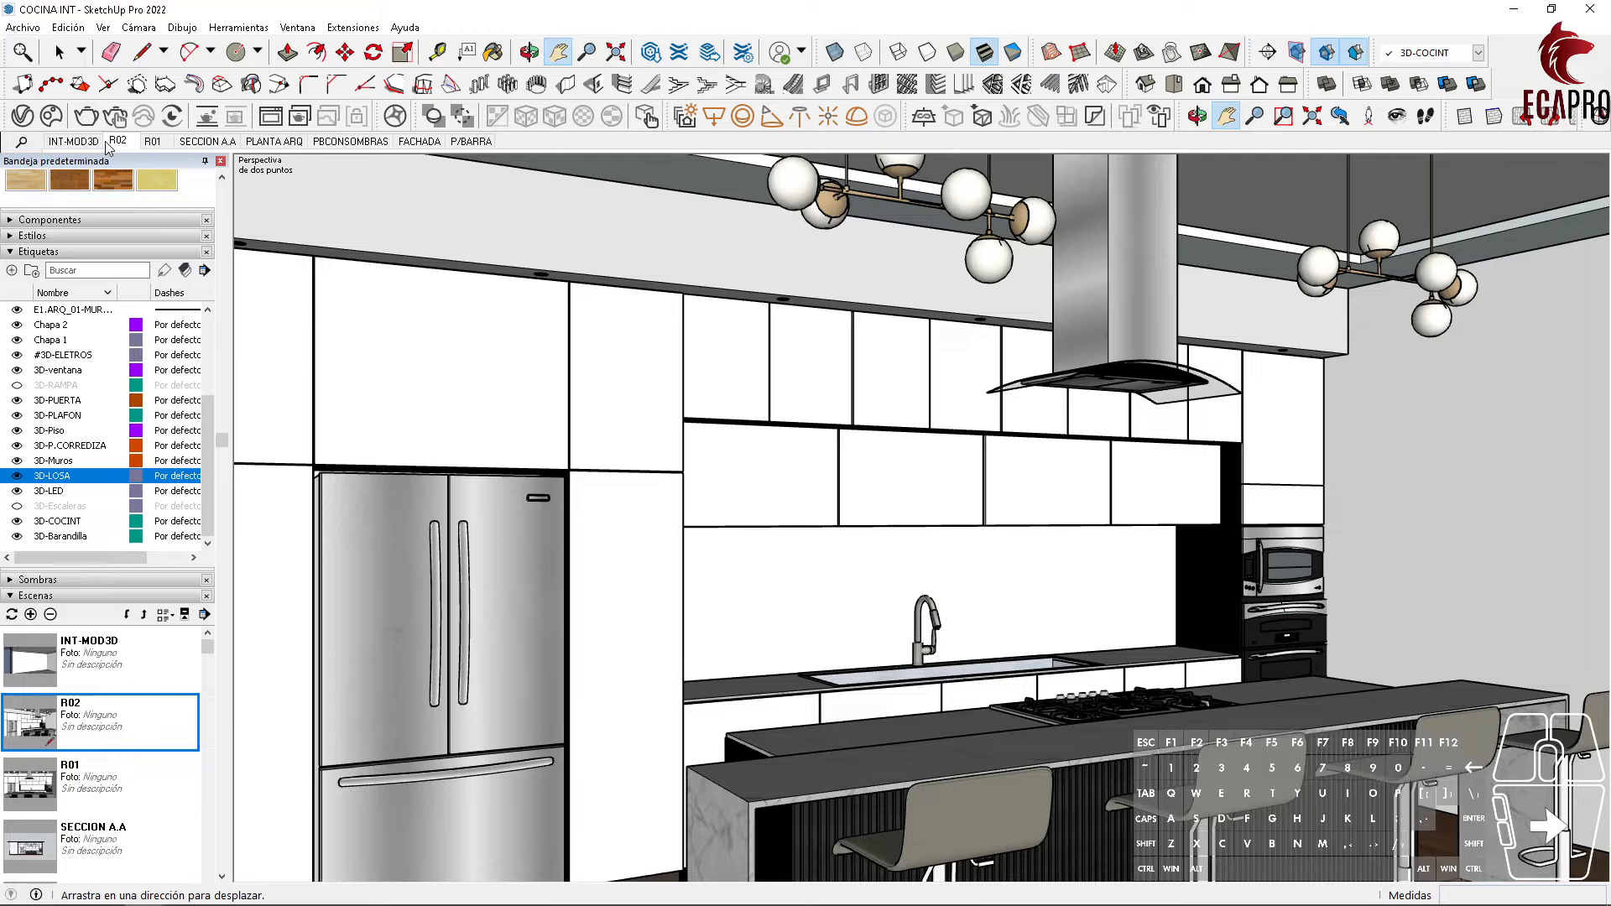
Step: Return to the frontal kitchen view of scene R01 and save the model file
scroll(948, 755, up, 5)
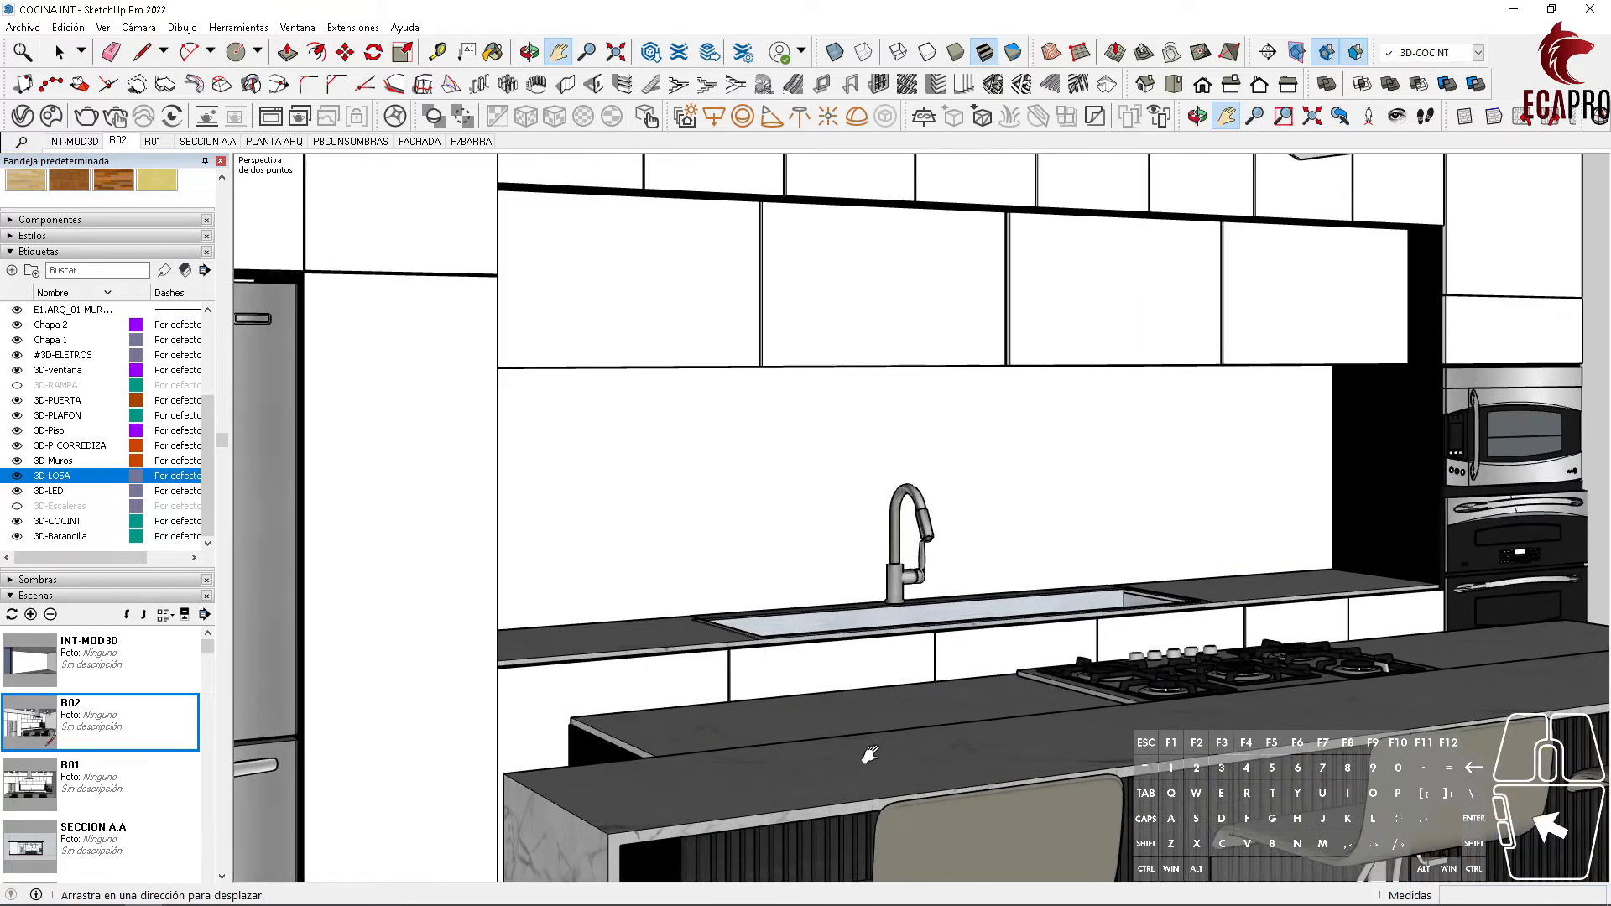
drag(863, 759, 908, 744)
scroll(777, 672, down, 3)
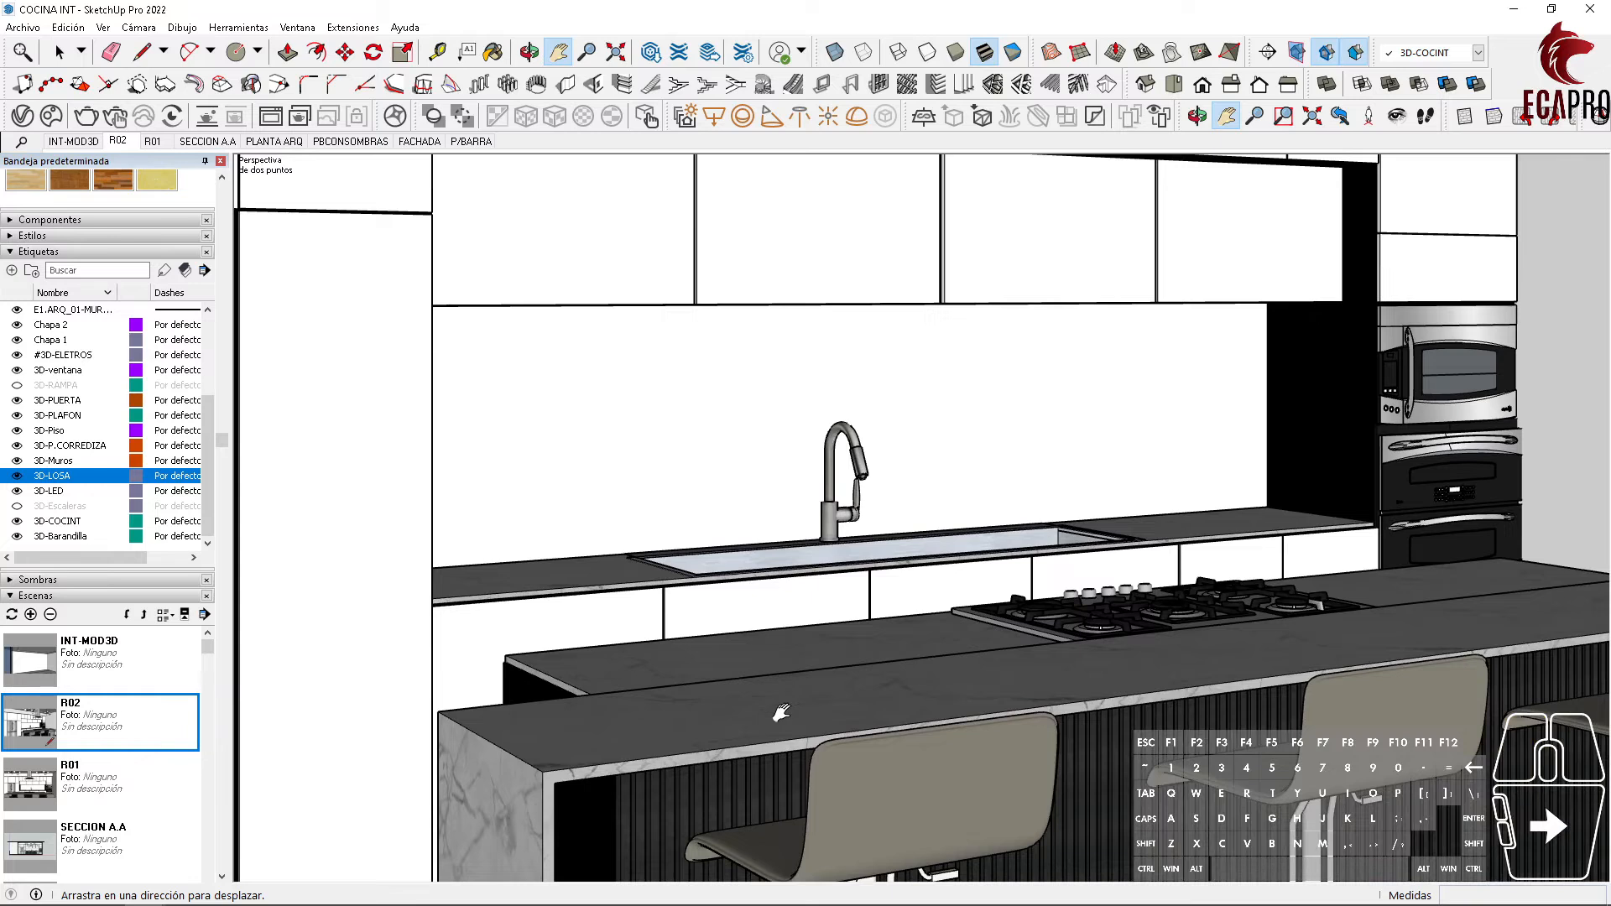
scroll(781, 713, up, 3)
middle_drag(781, 712, 942, 684)
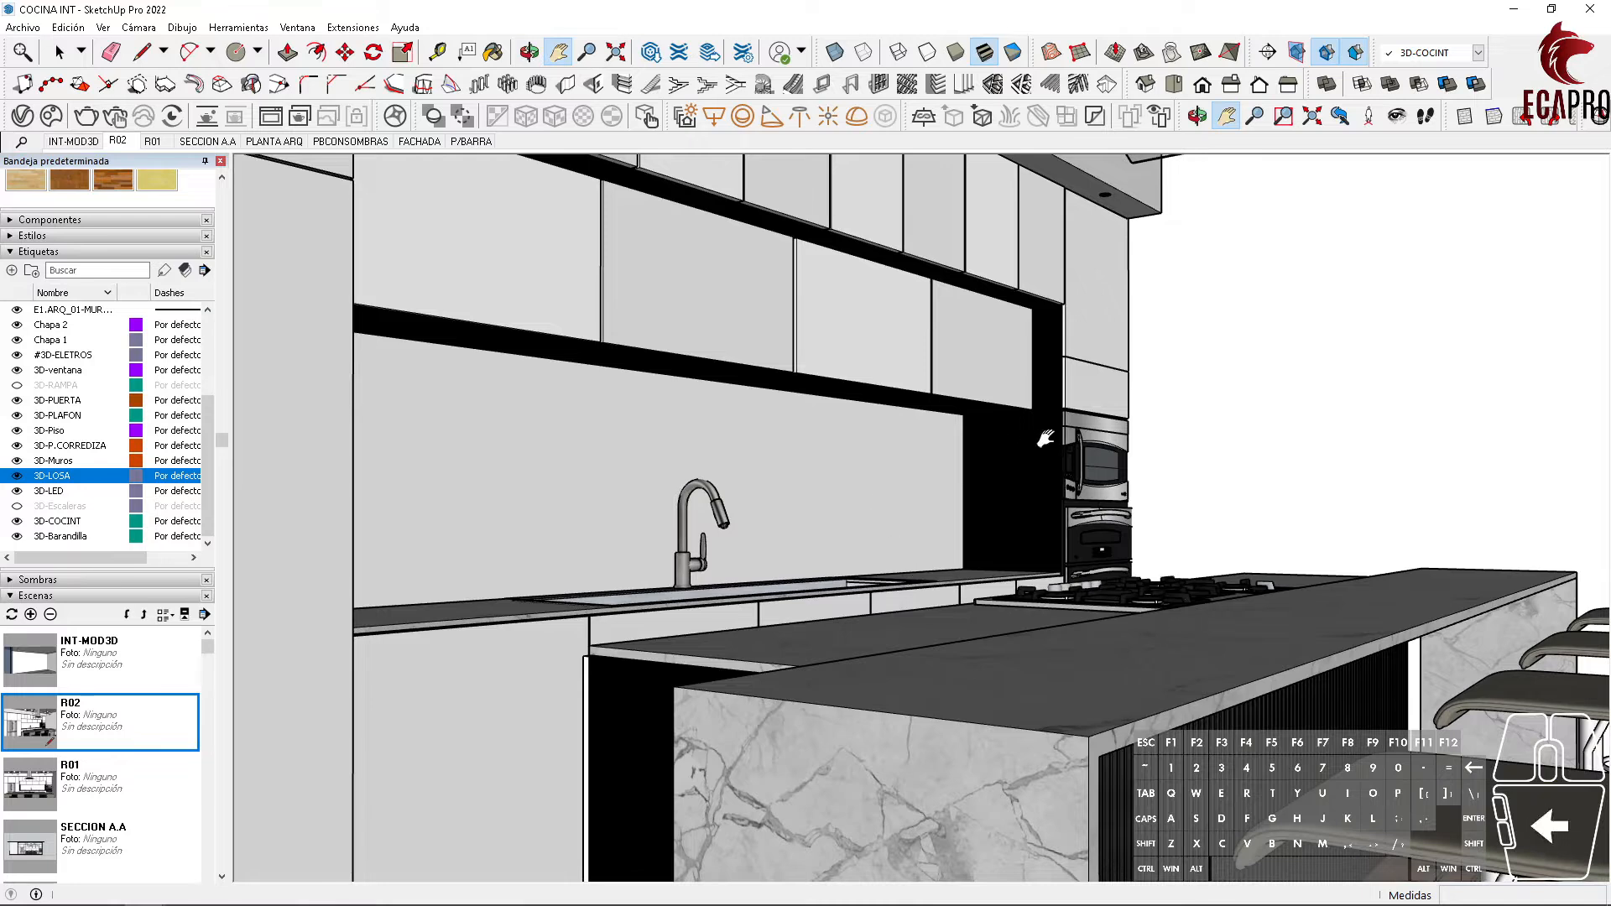
key(Page_Down)
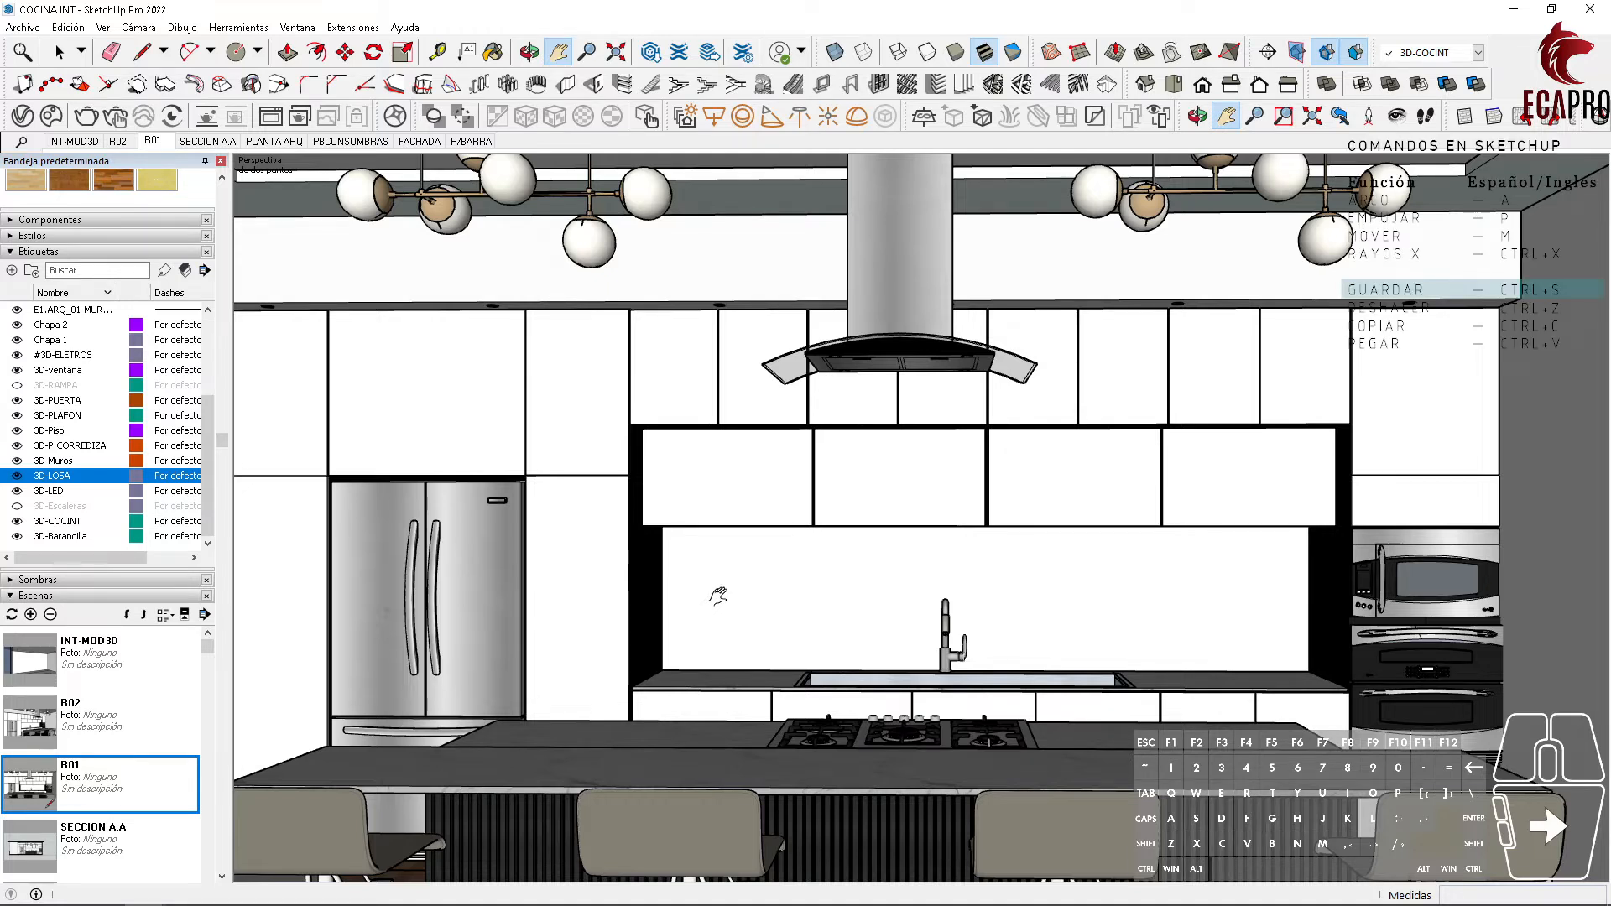
key(ctrl+s)
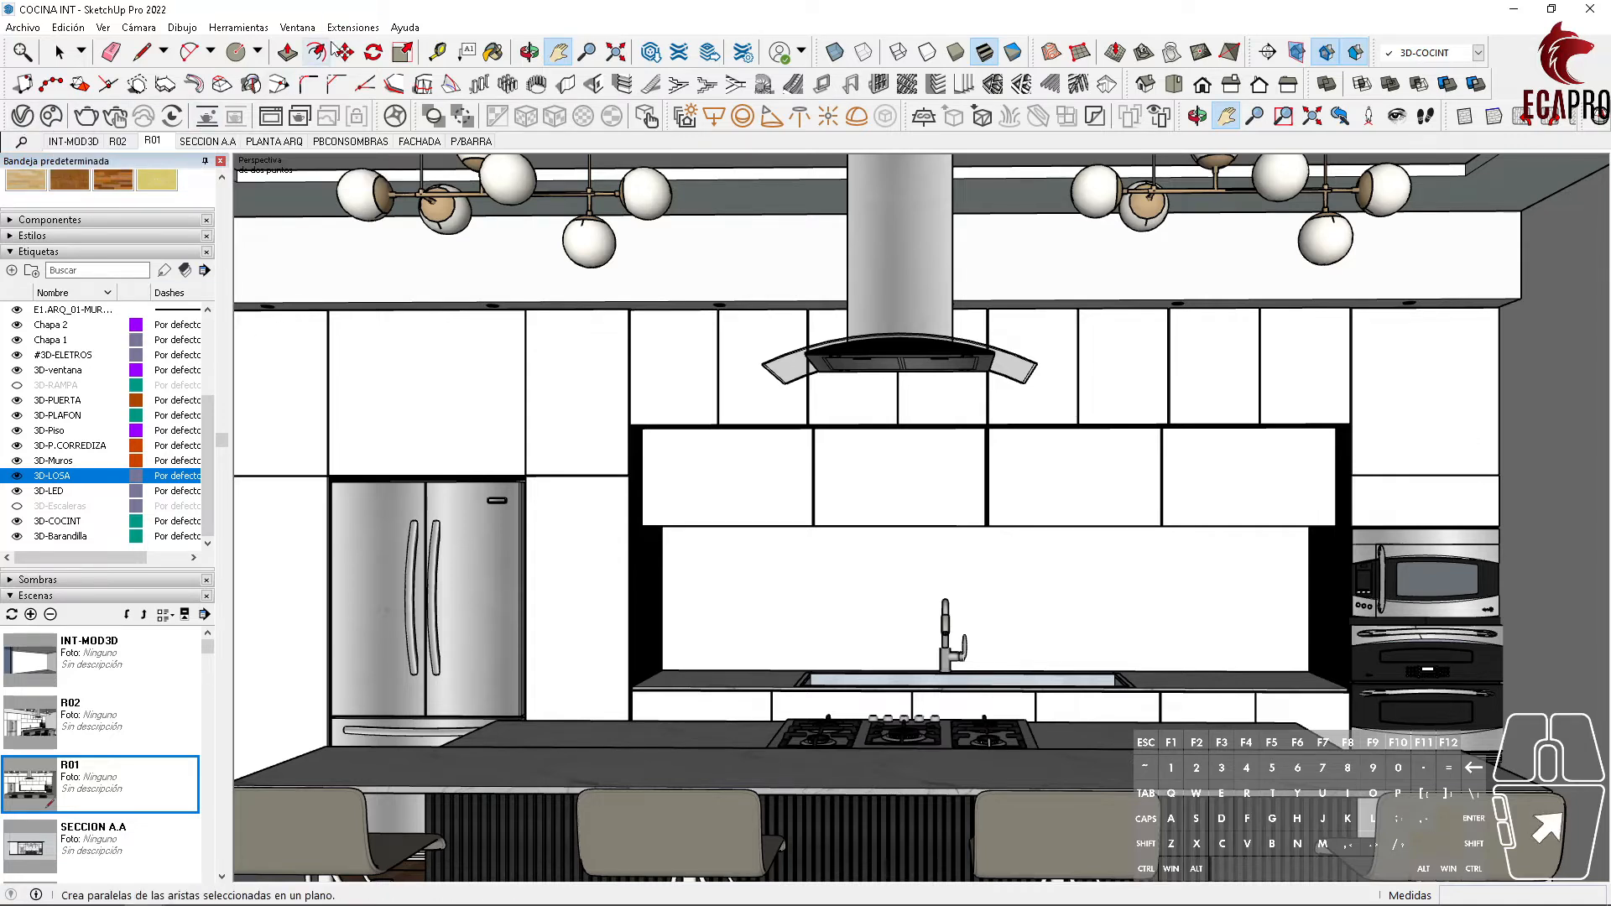
Step: Open the V-Ray Asset Editor, look over the scene's materials and lights, and bring up the render settings
click(354, 27)
mouse_move(363, 111)
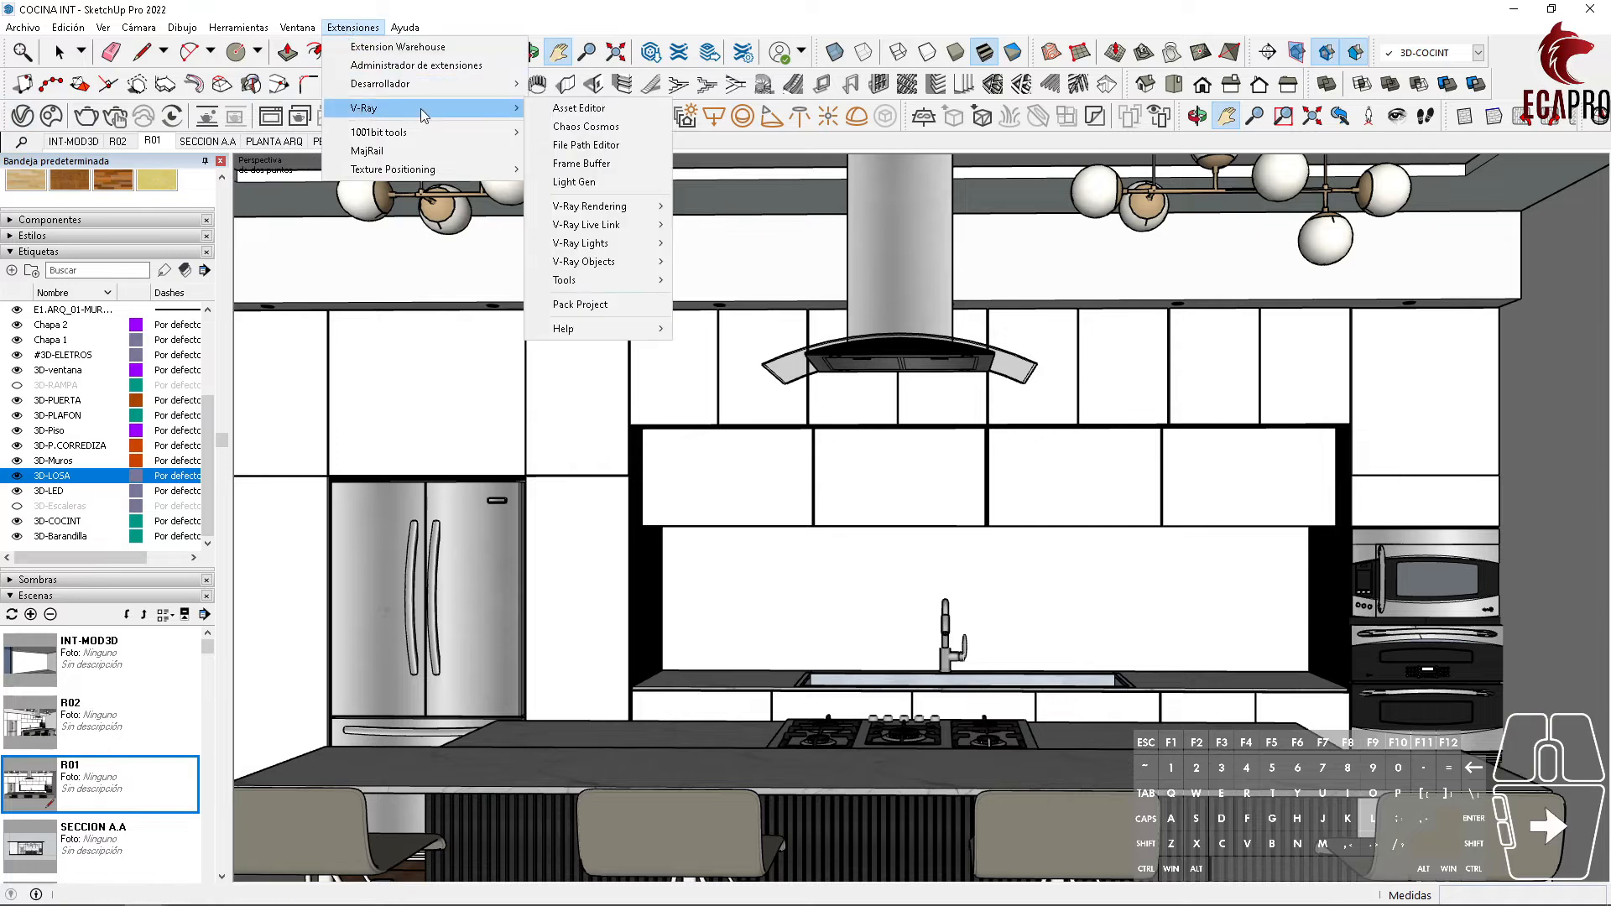
click(570, 109)
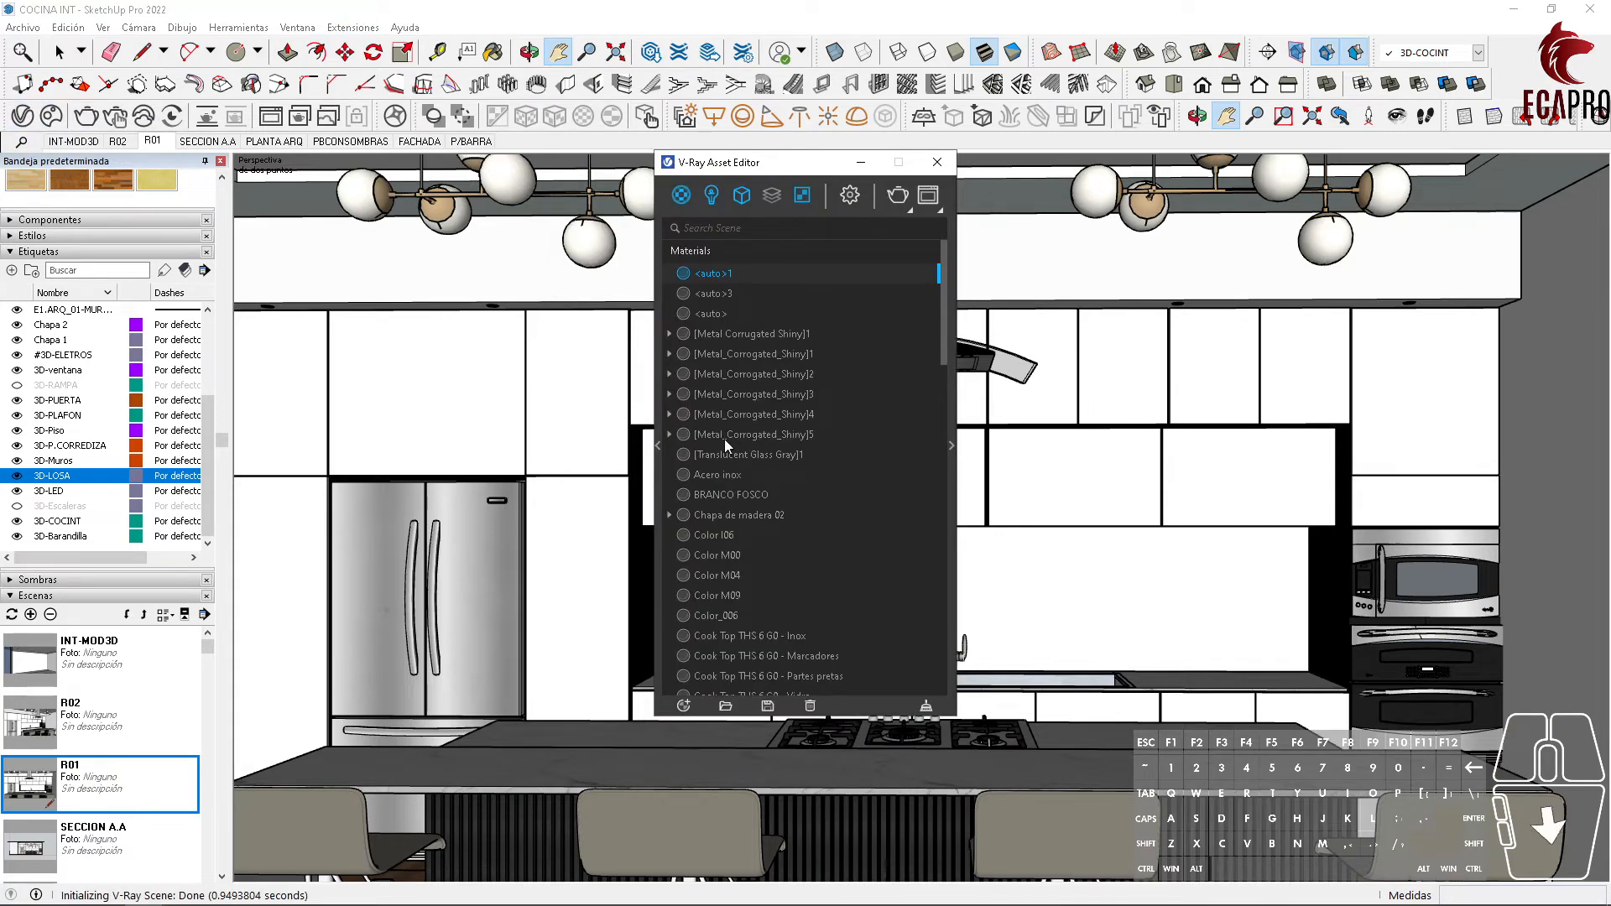
scroll(728, 470, down, 15)
scroll(730, 474, down, 6)
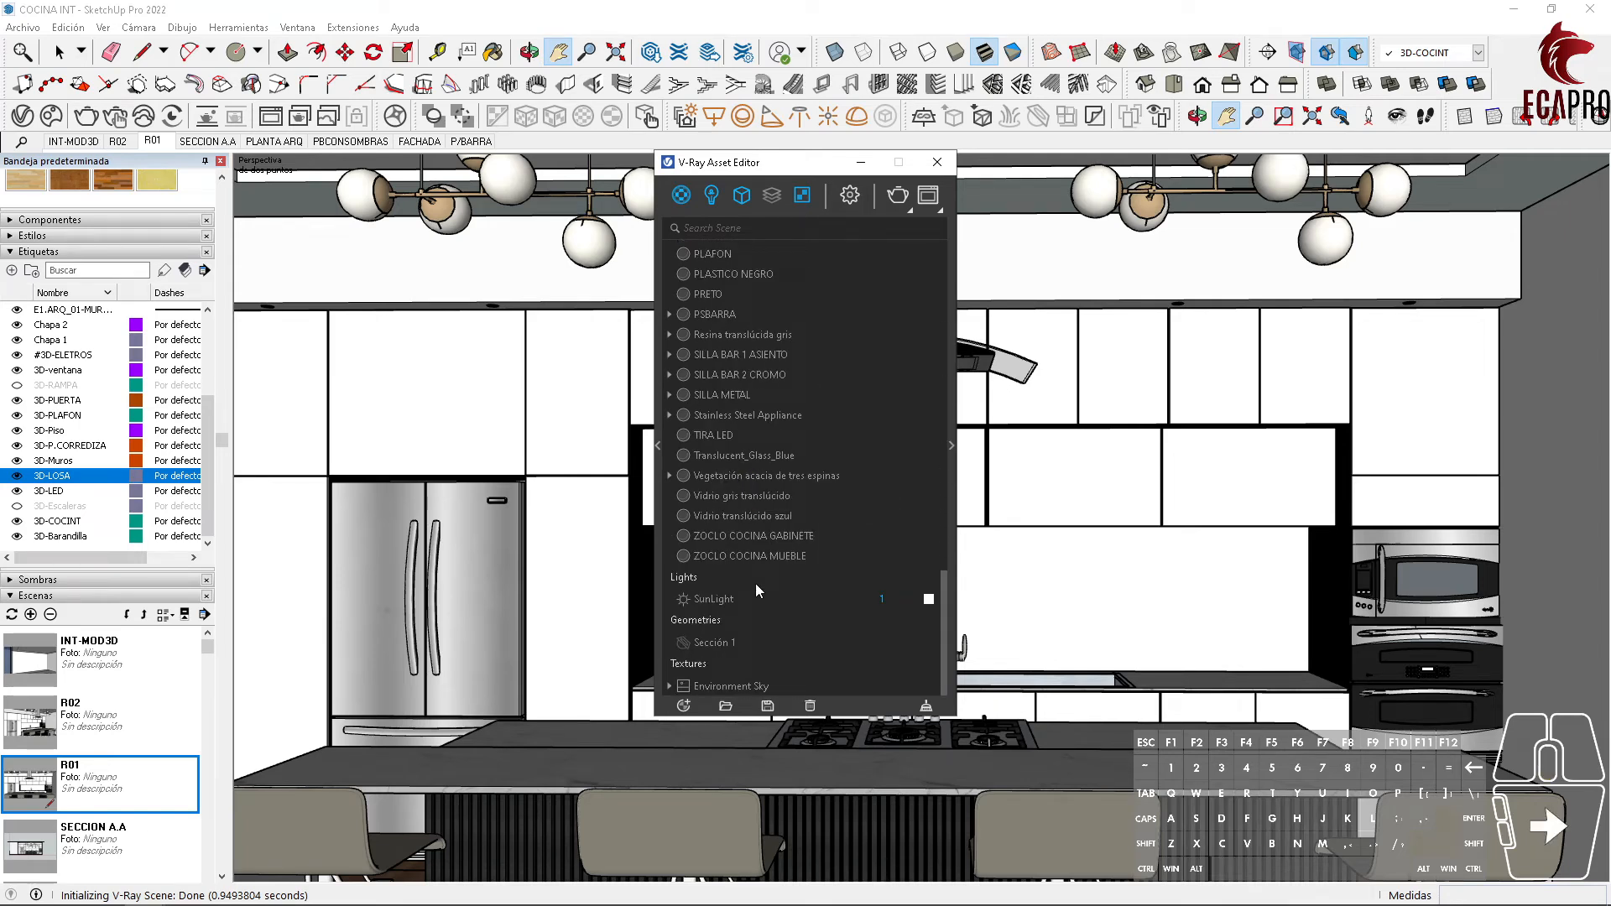
scroll(756, 585, up, 20)
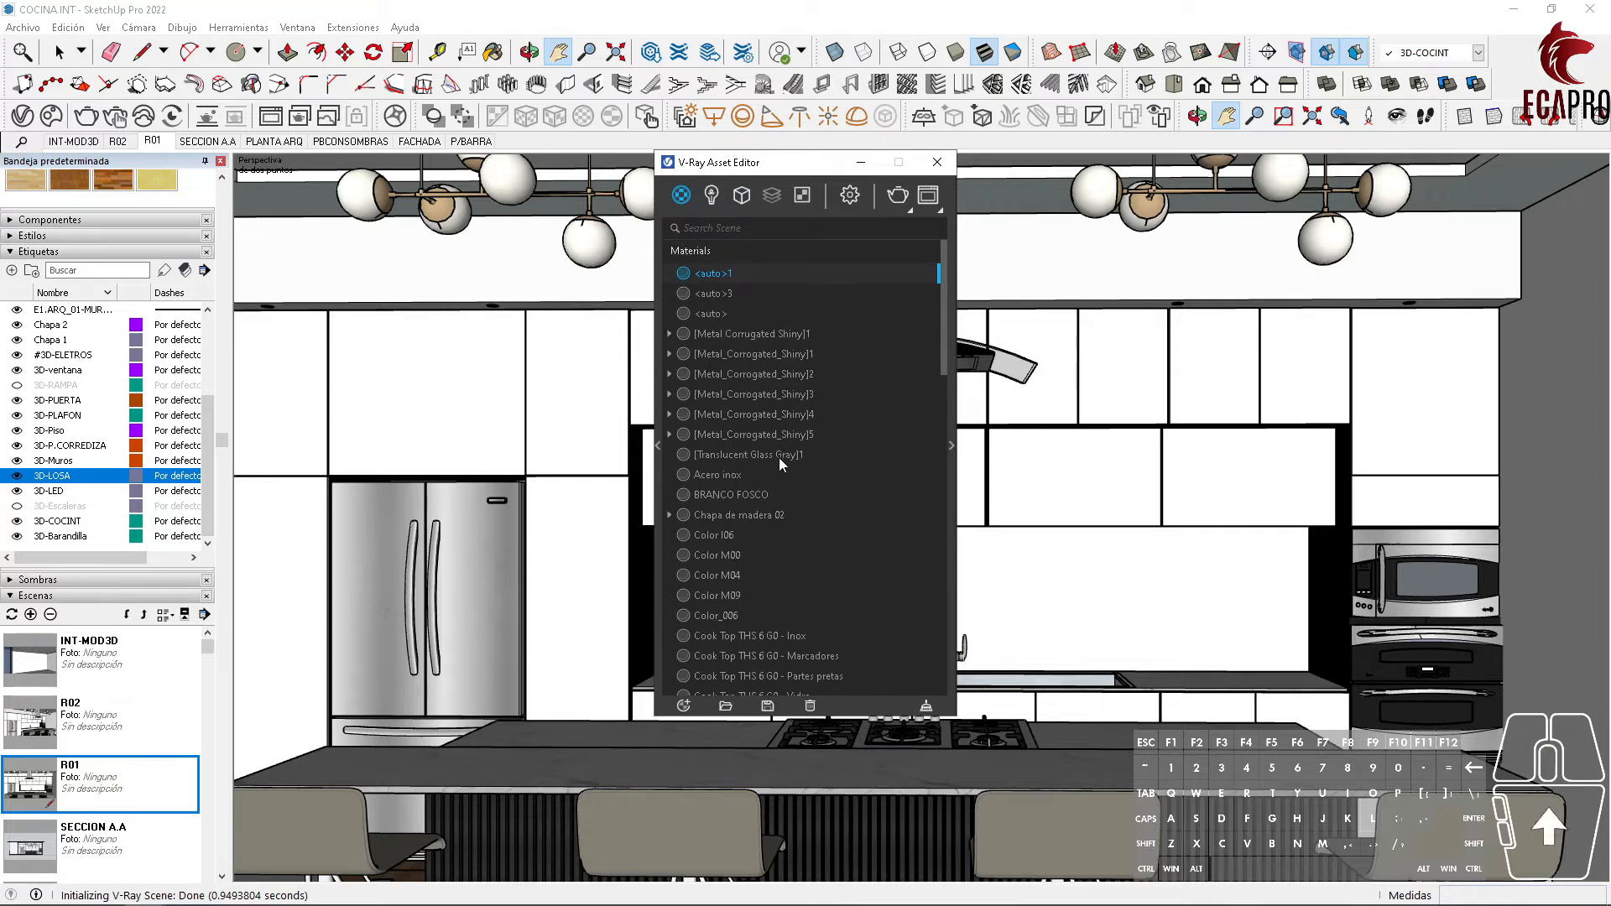
click(851, 198)
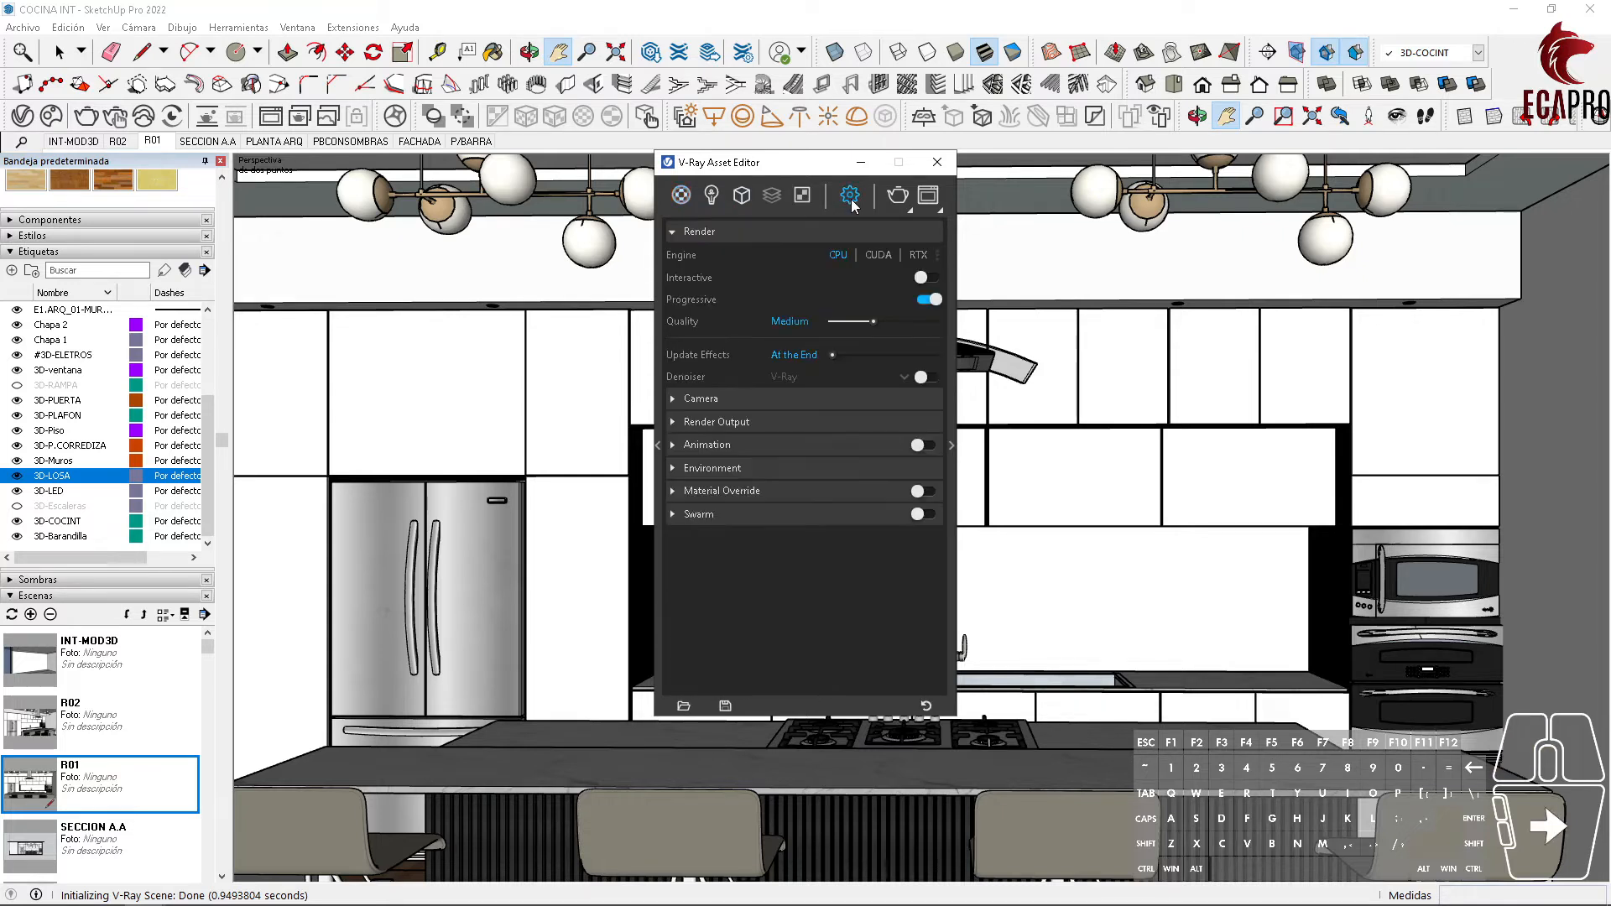
drag(804, 173, 529, 212)
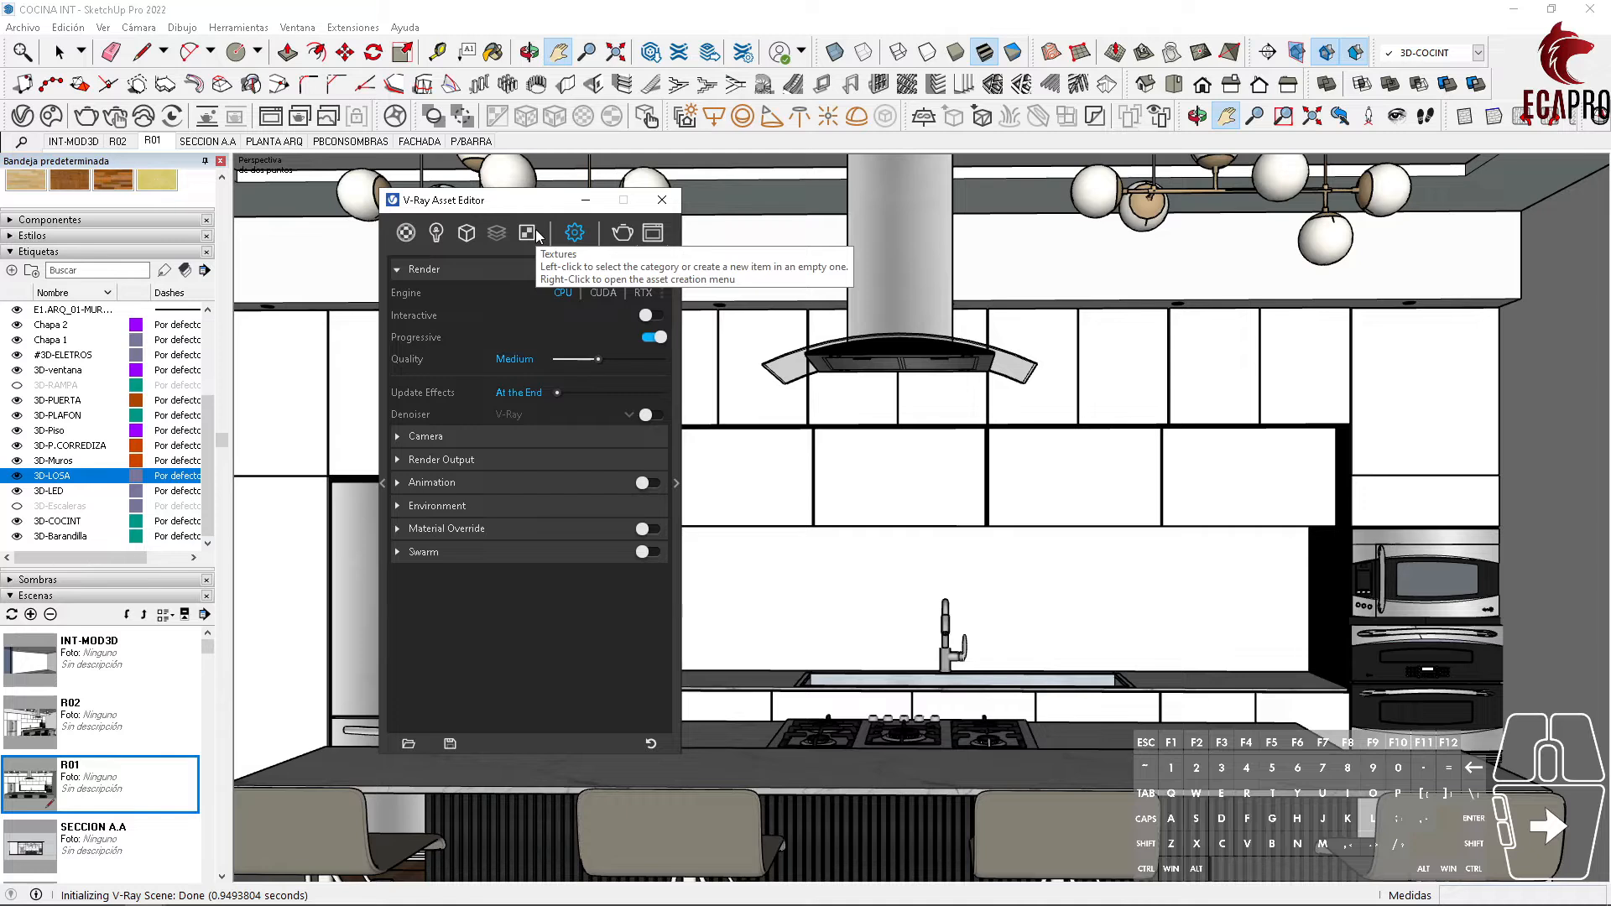
Step: Turn on Safe Frame for the V-Ray render output with the 16:9 - Widescreen aspect ratio
click(404, 462)
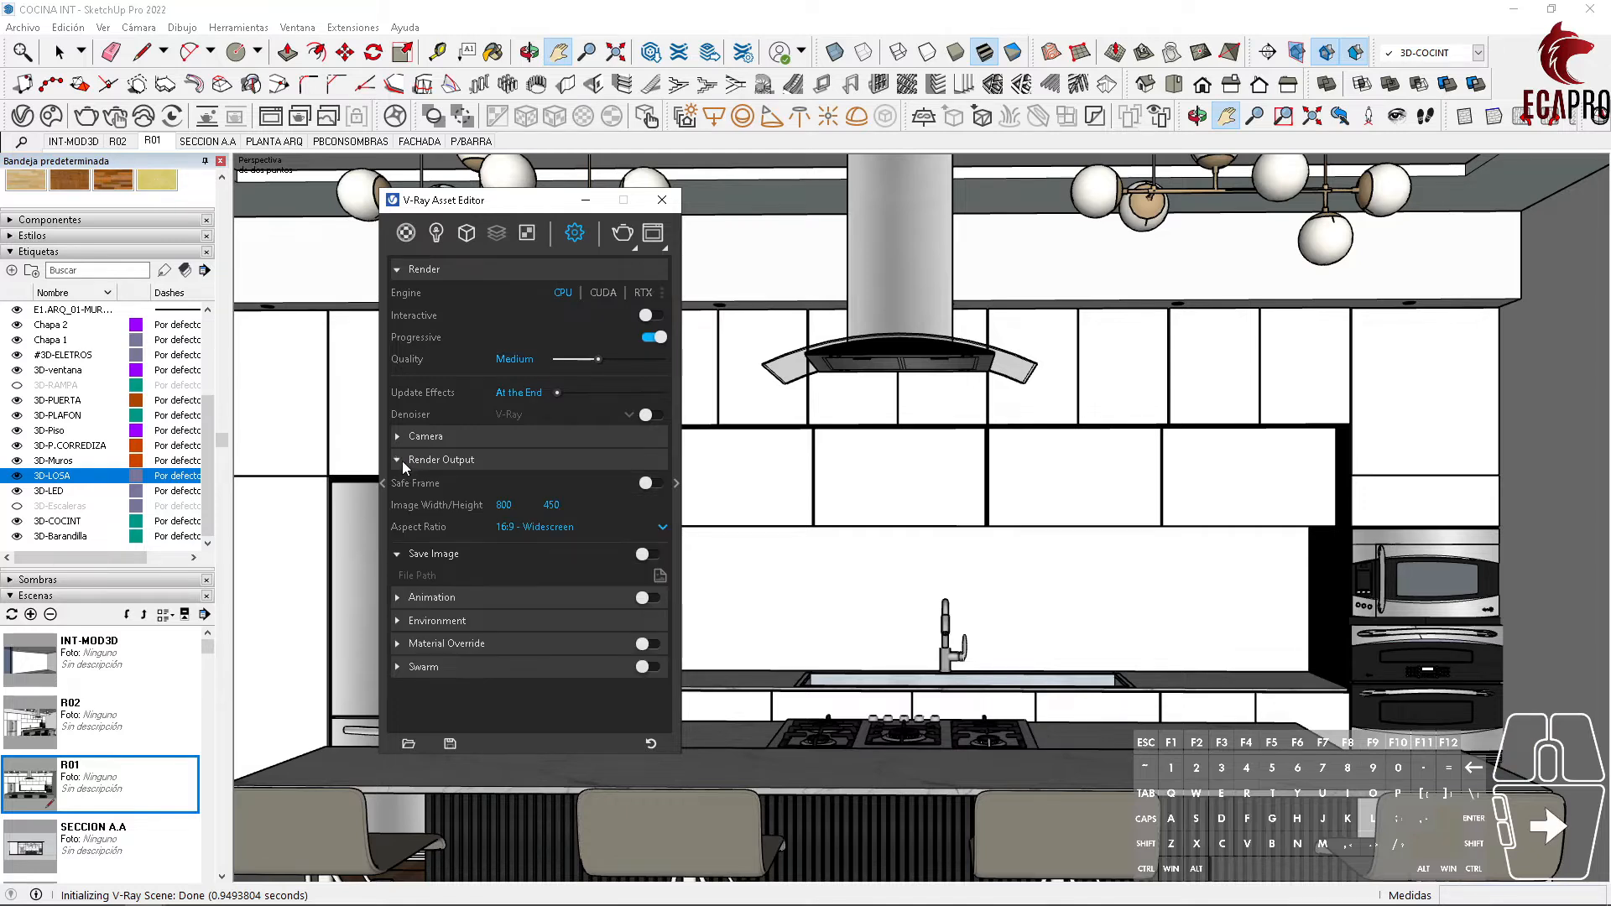
click(524, 526)
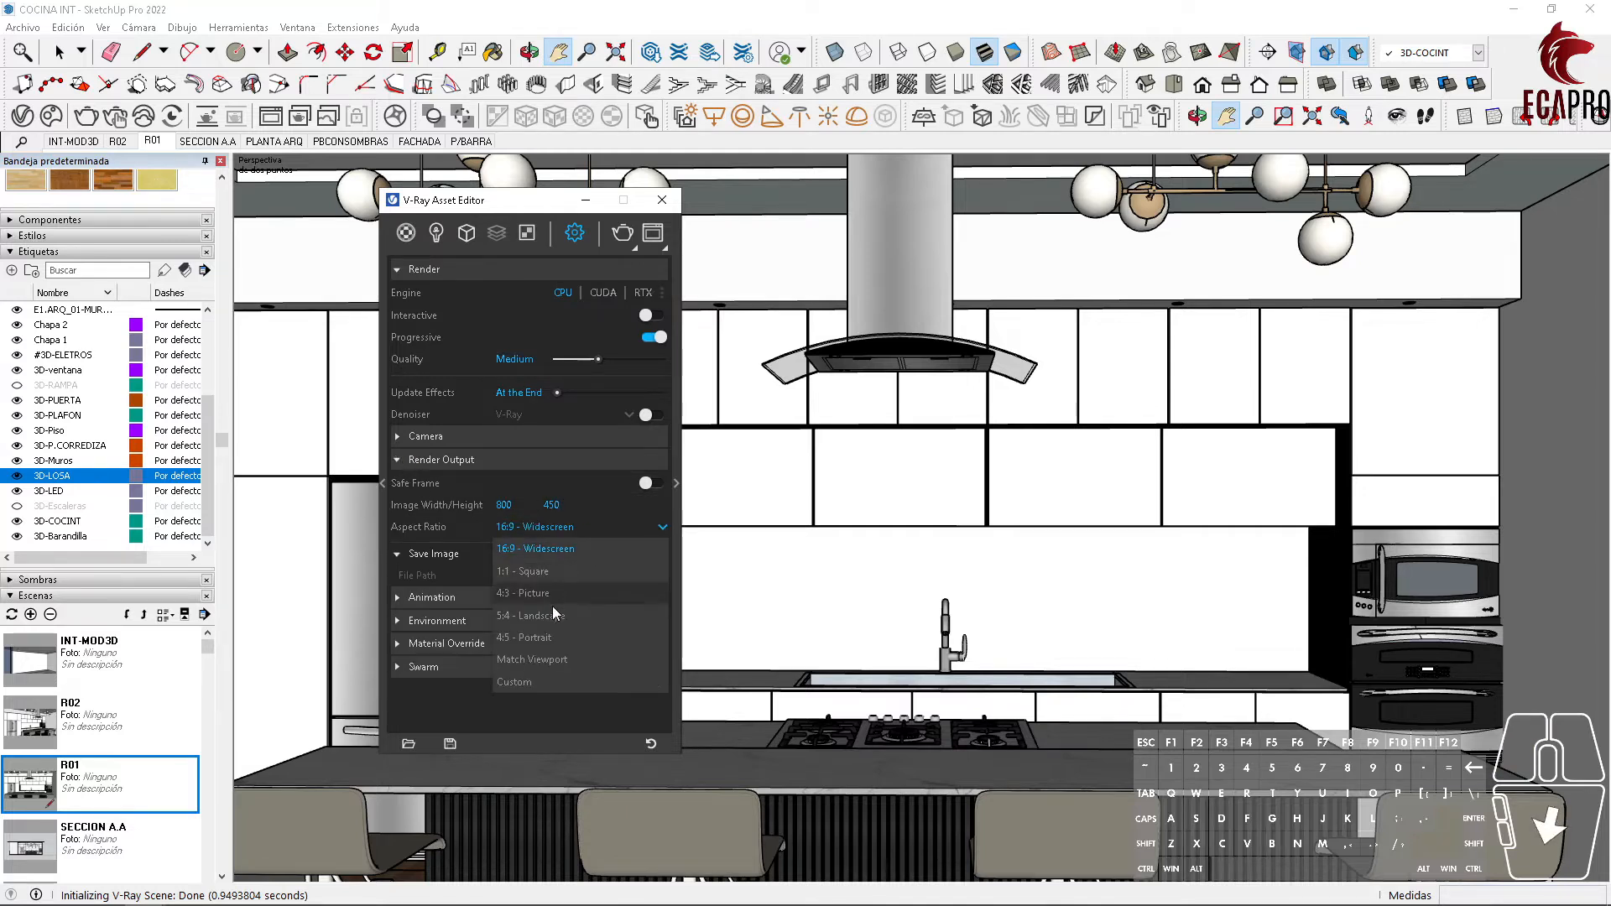
click(544, 547)
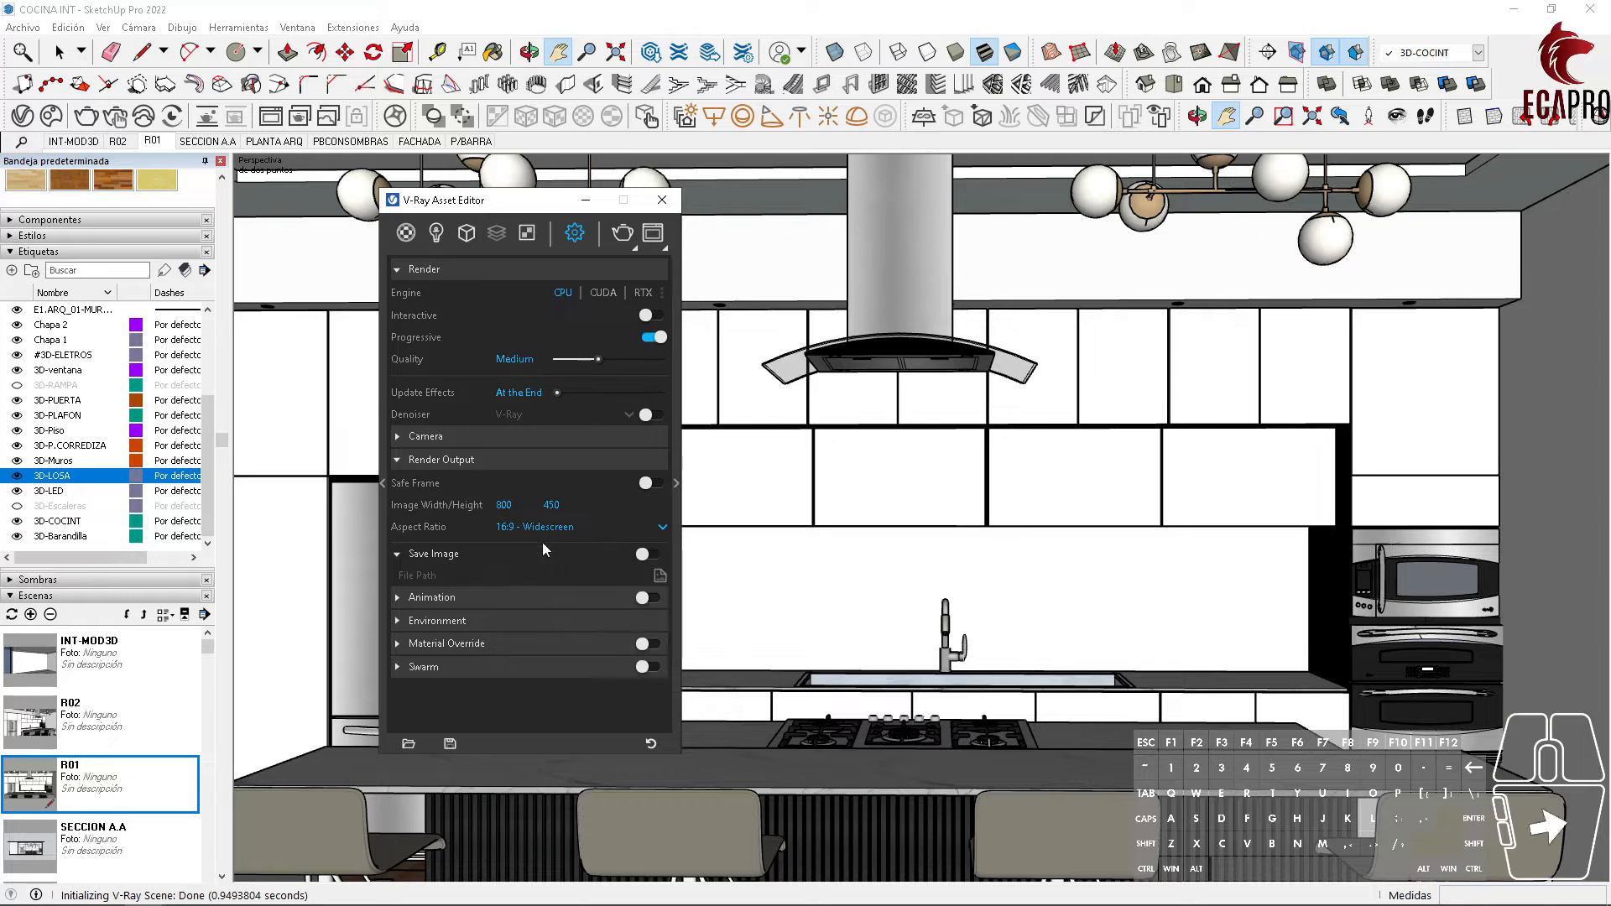
click(580, 525)
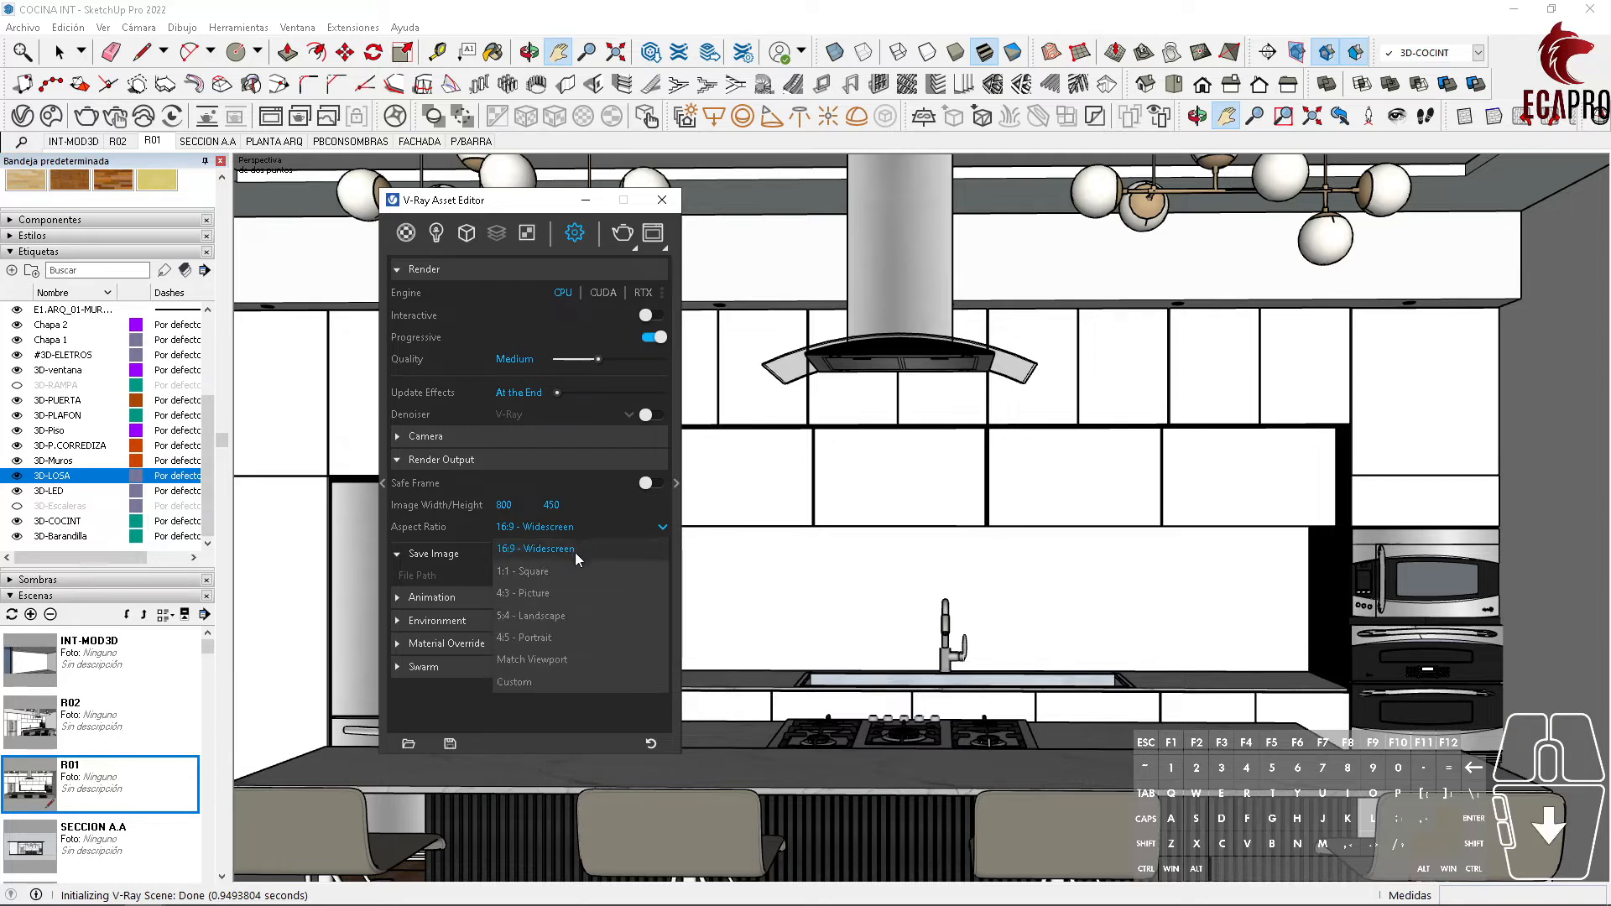
click(525, 684)
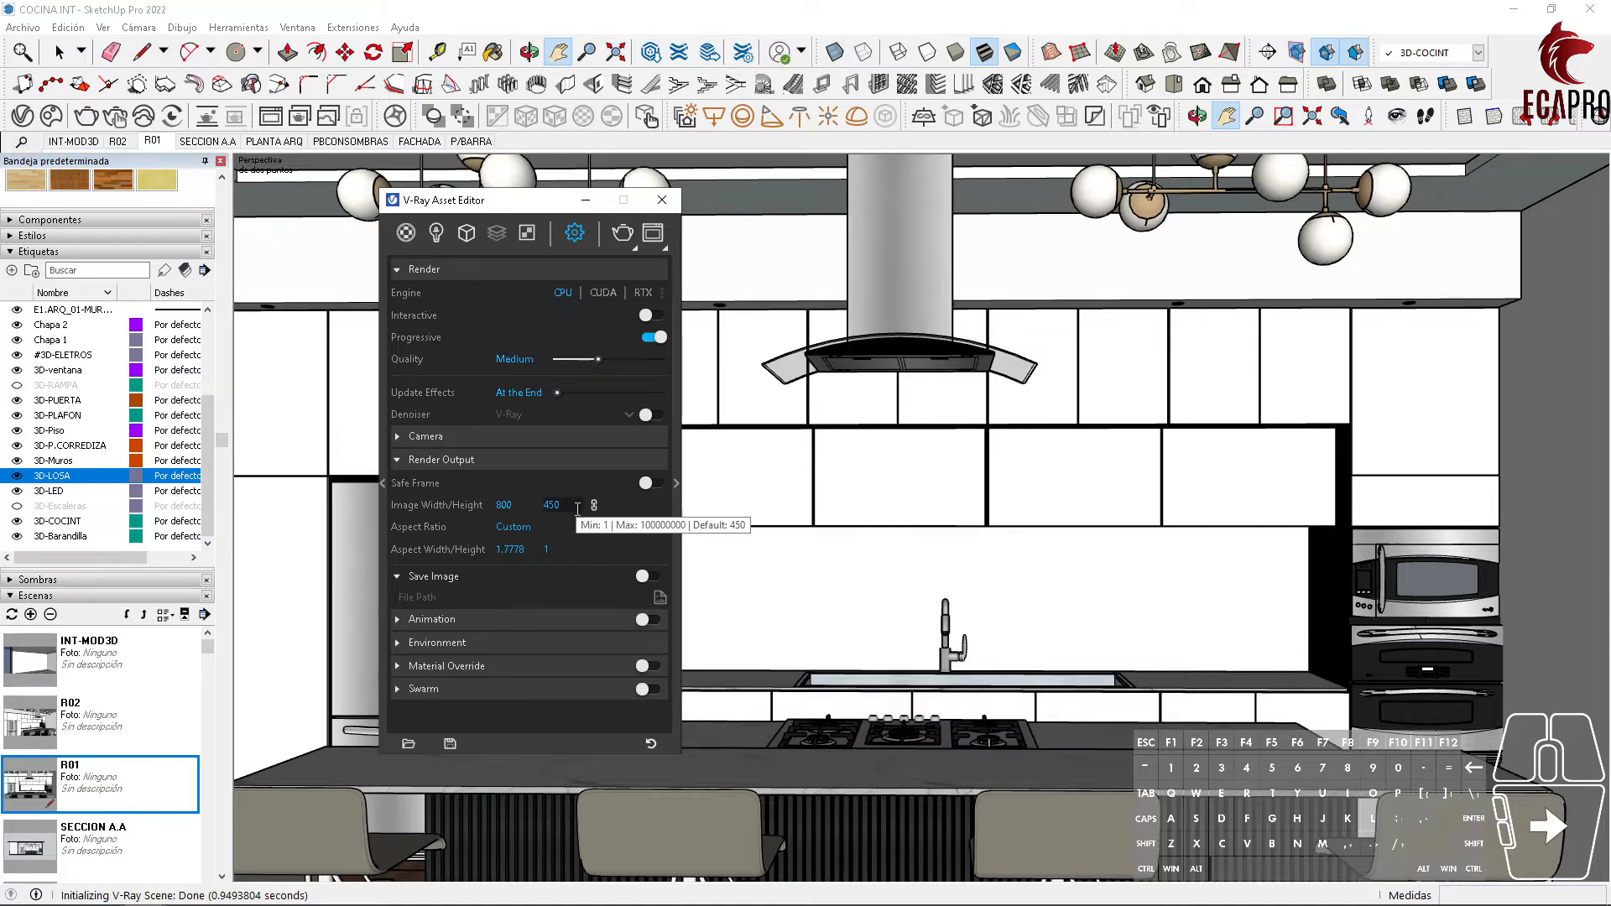
click(651, 485)
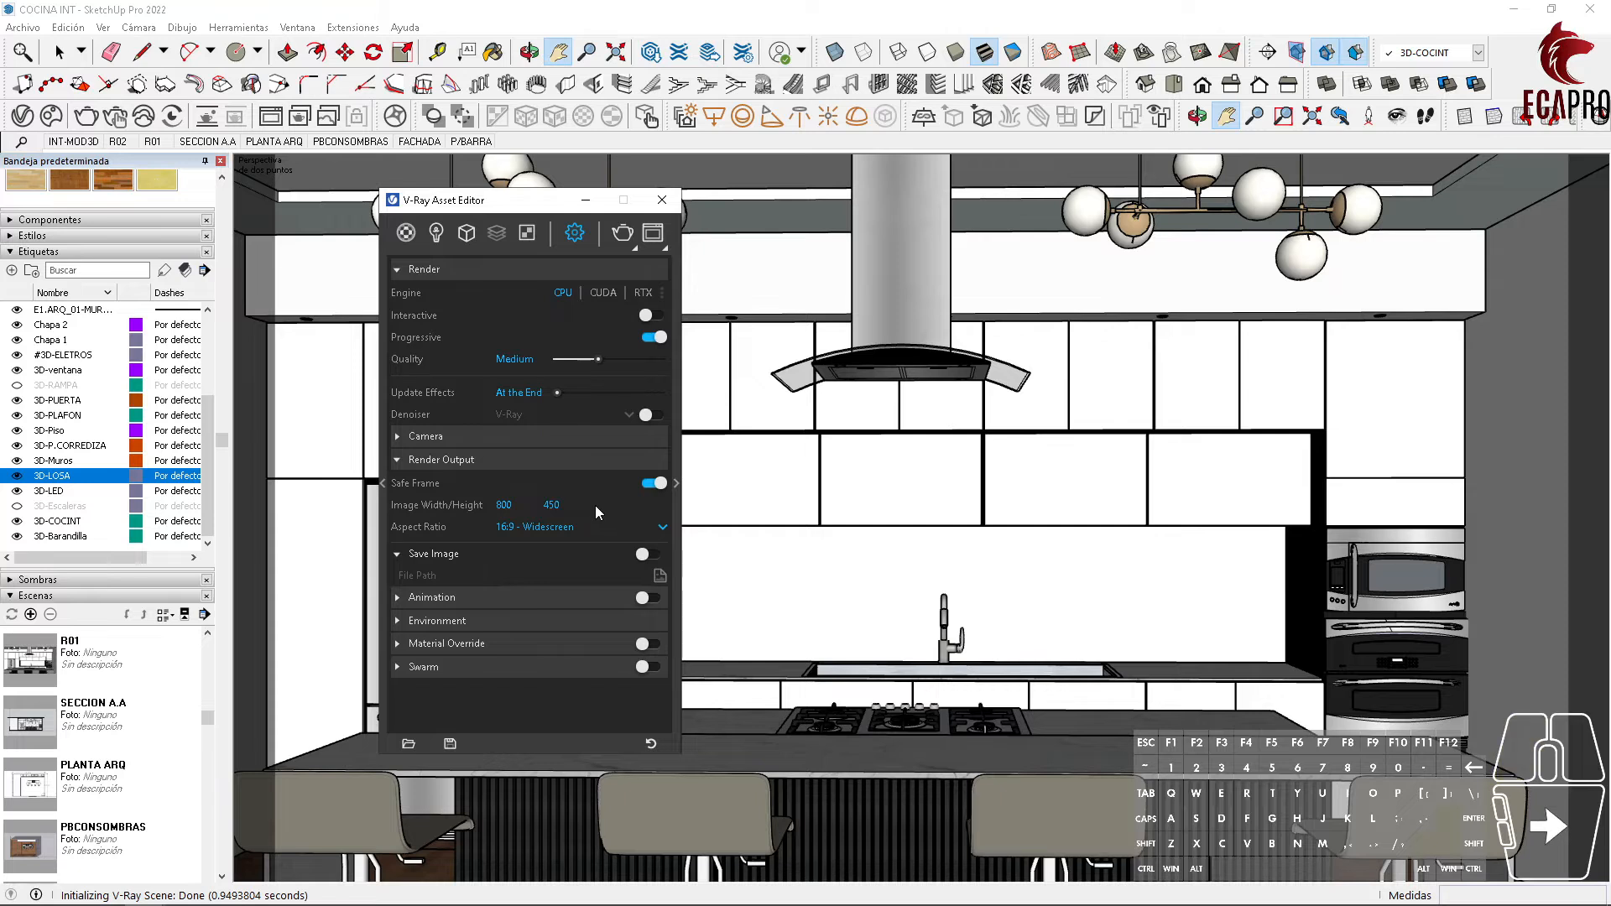
Step: Try the 1:1 - Square aspect ratio for the render output and uncover the framed kitchen view
click(587, 527)
click(547, 567)
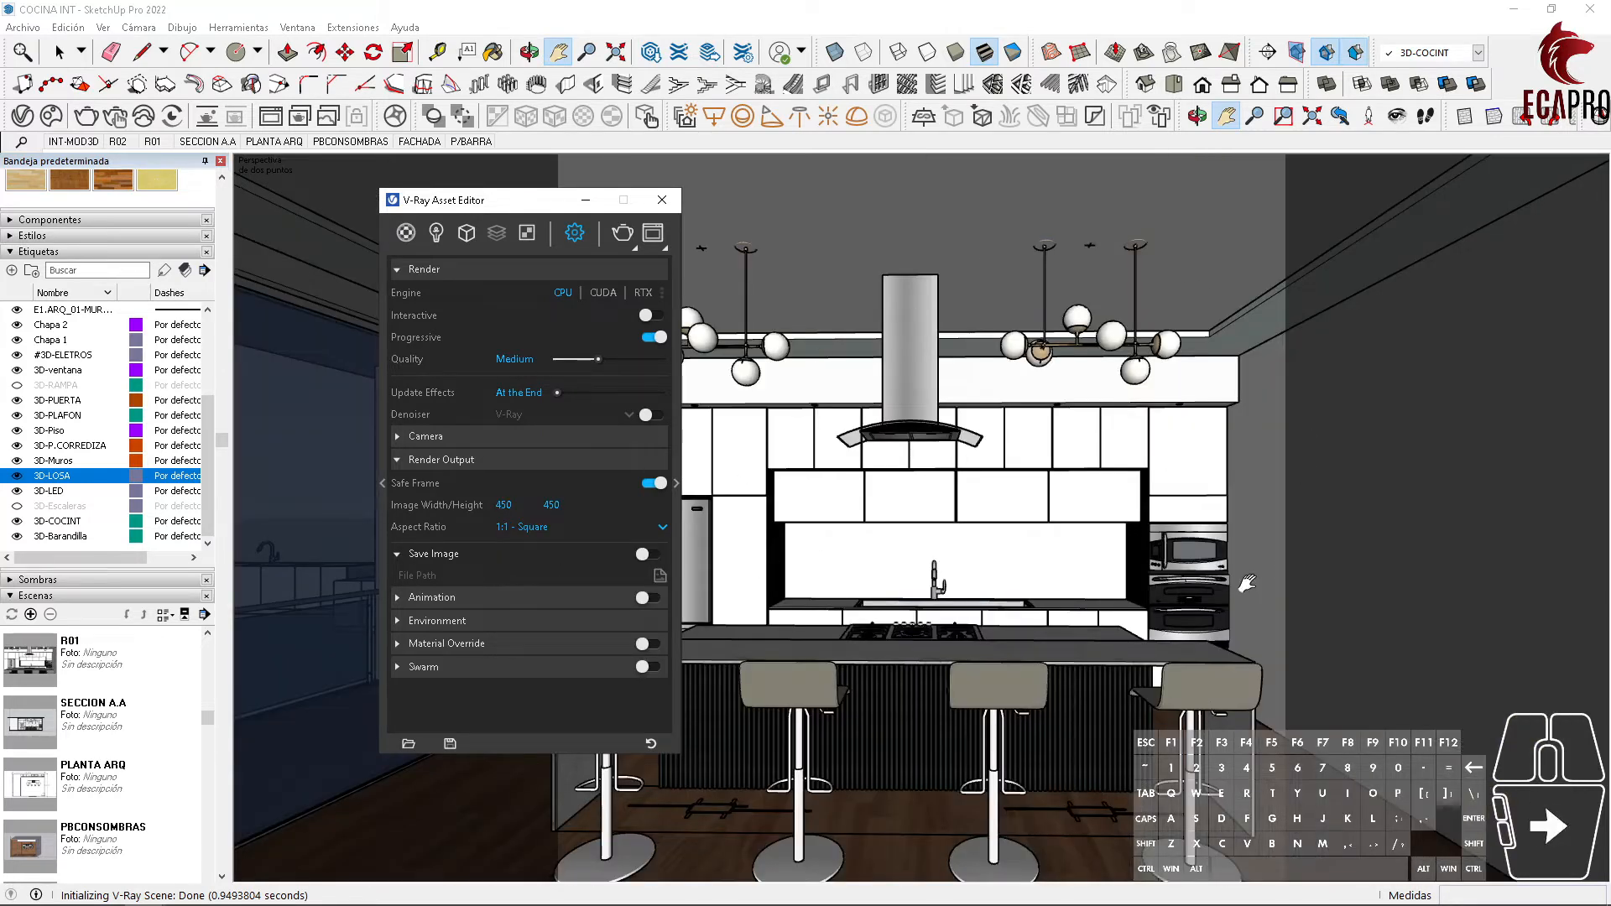
drag(493, 208, 235, 178)
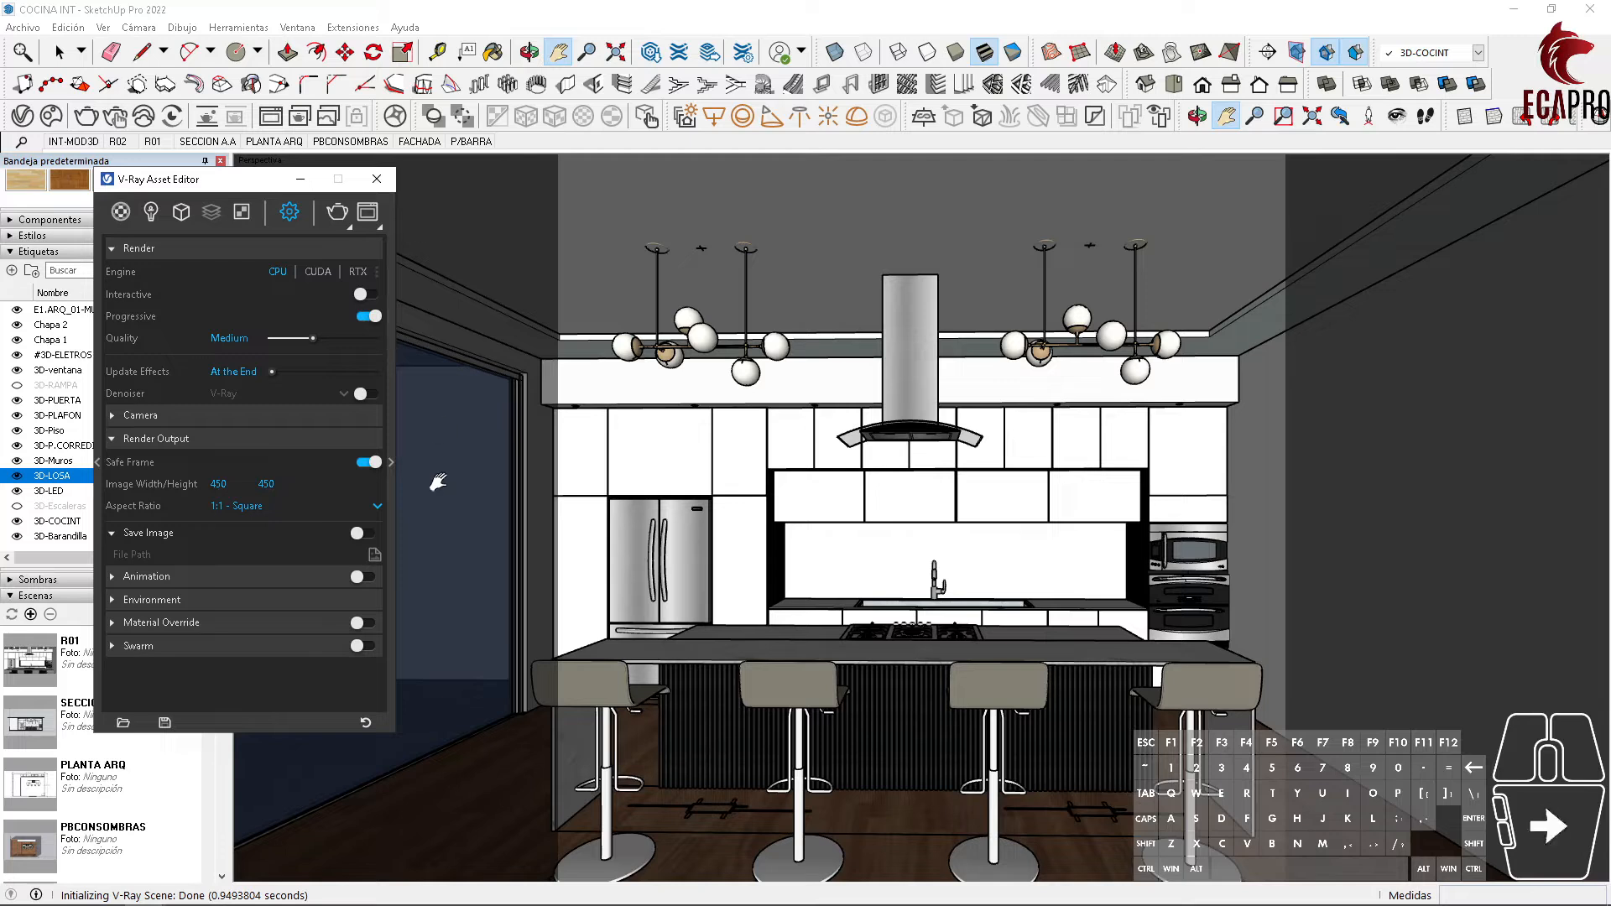
Step: Try the 4:3 - Picture aspect ratio with a render image size of 1120 by 840
click(292, 502)
click(259, 574)
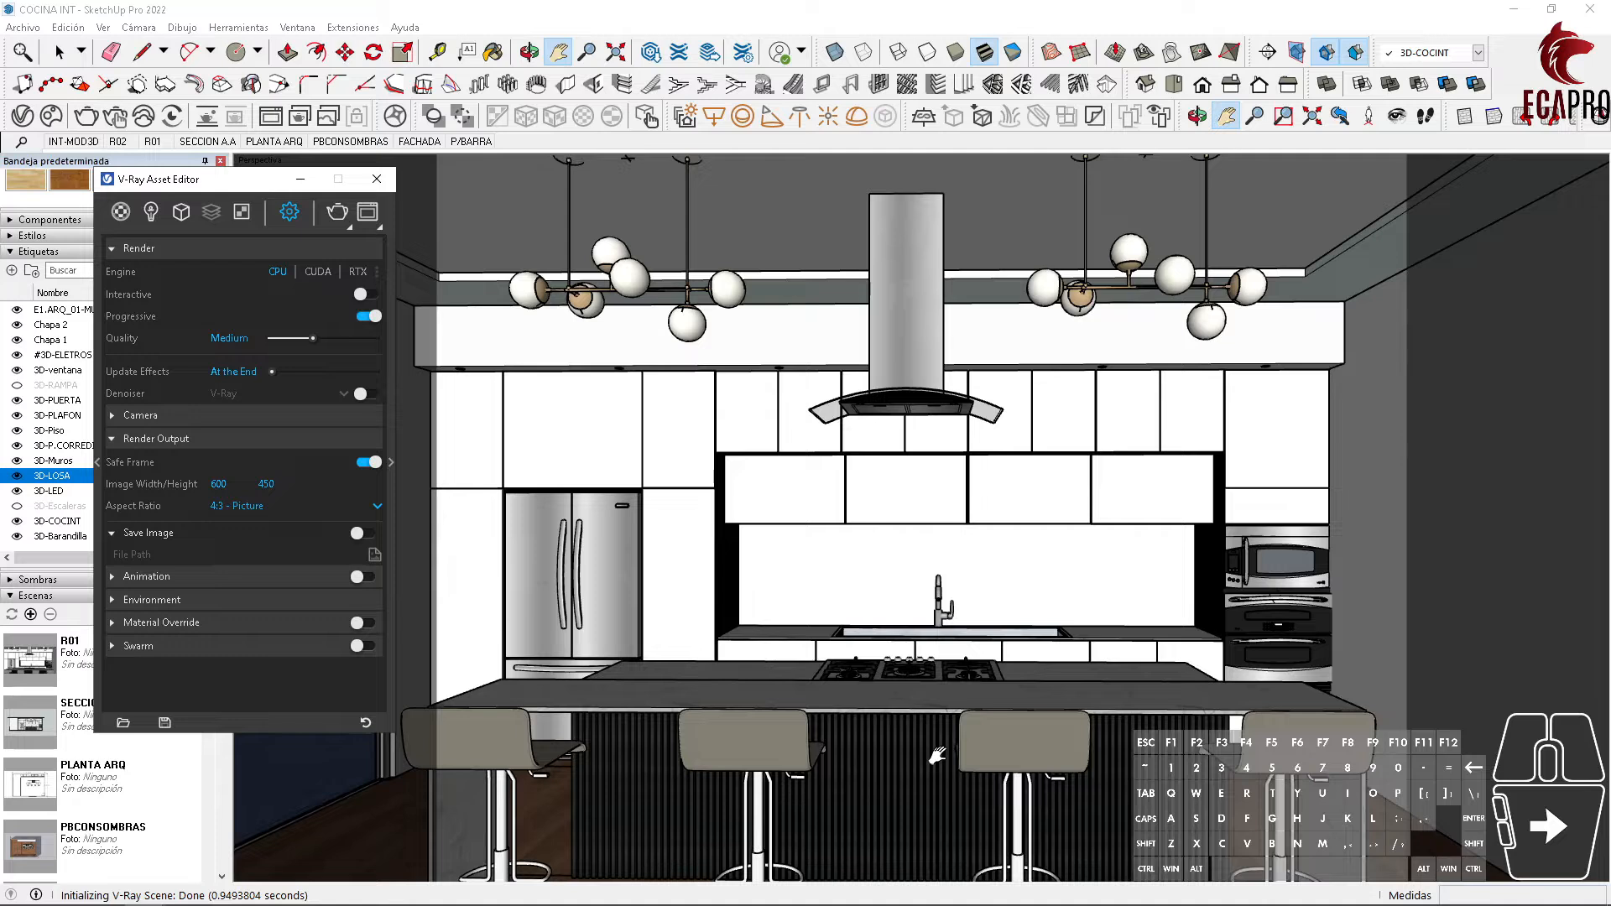
drag(210, 179, 368, 179)
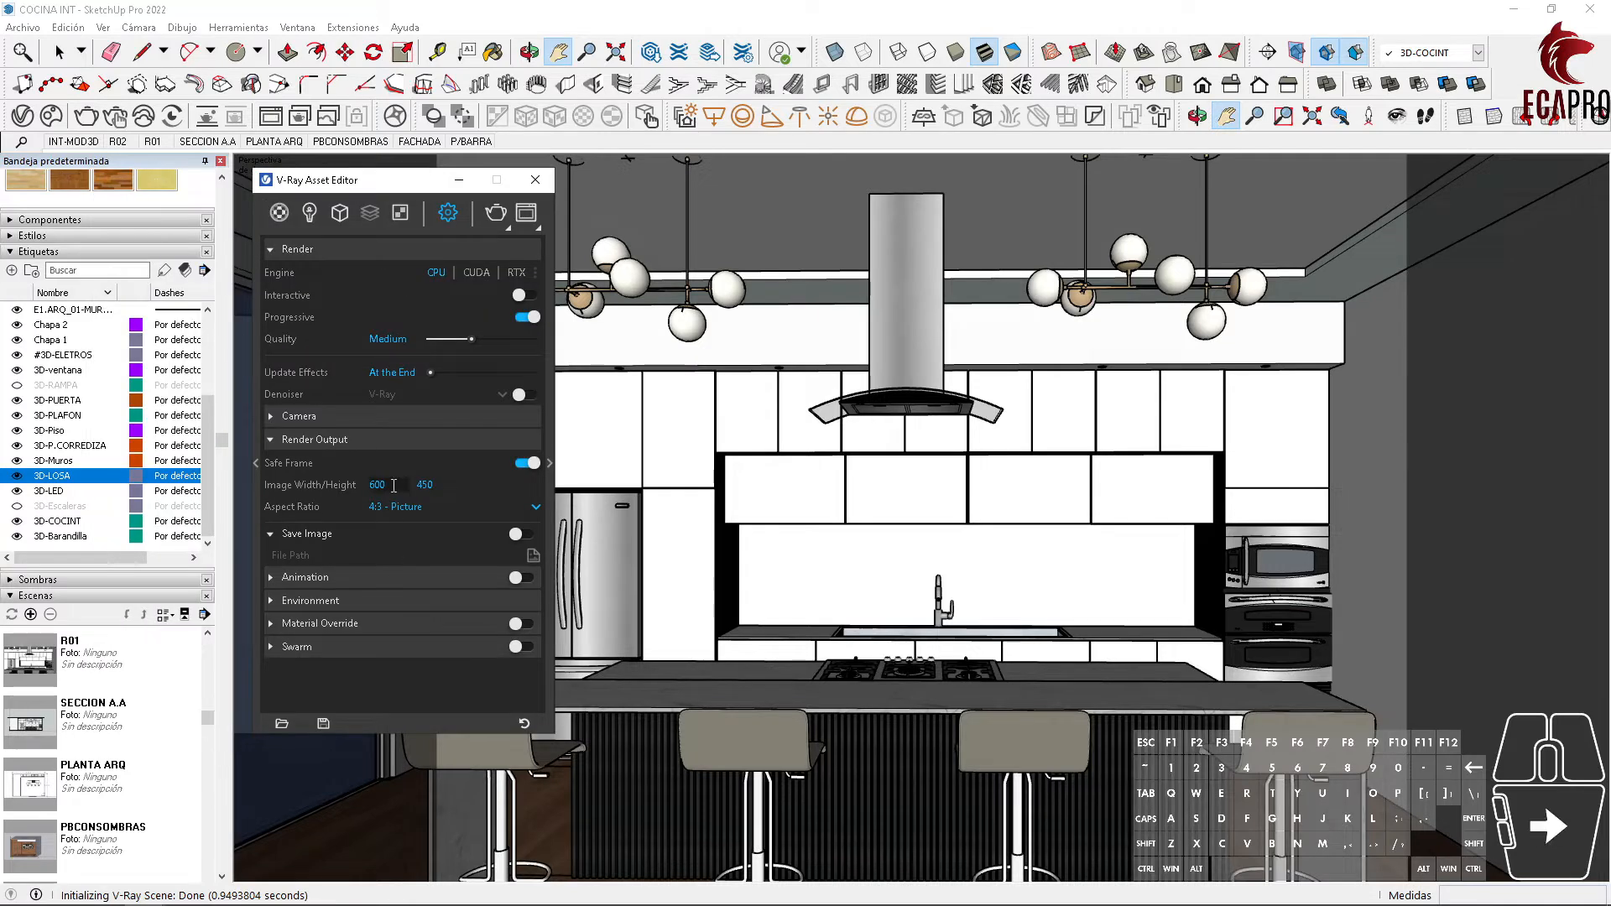
drag(394, 485, 360, 486)
text(1120)
key(Tab)
text(840)
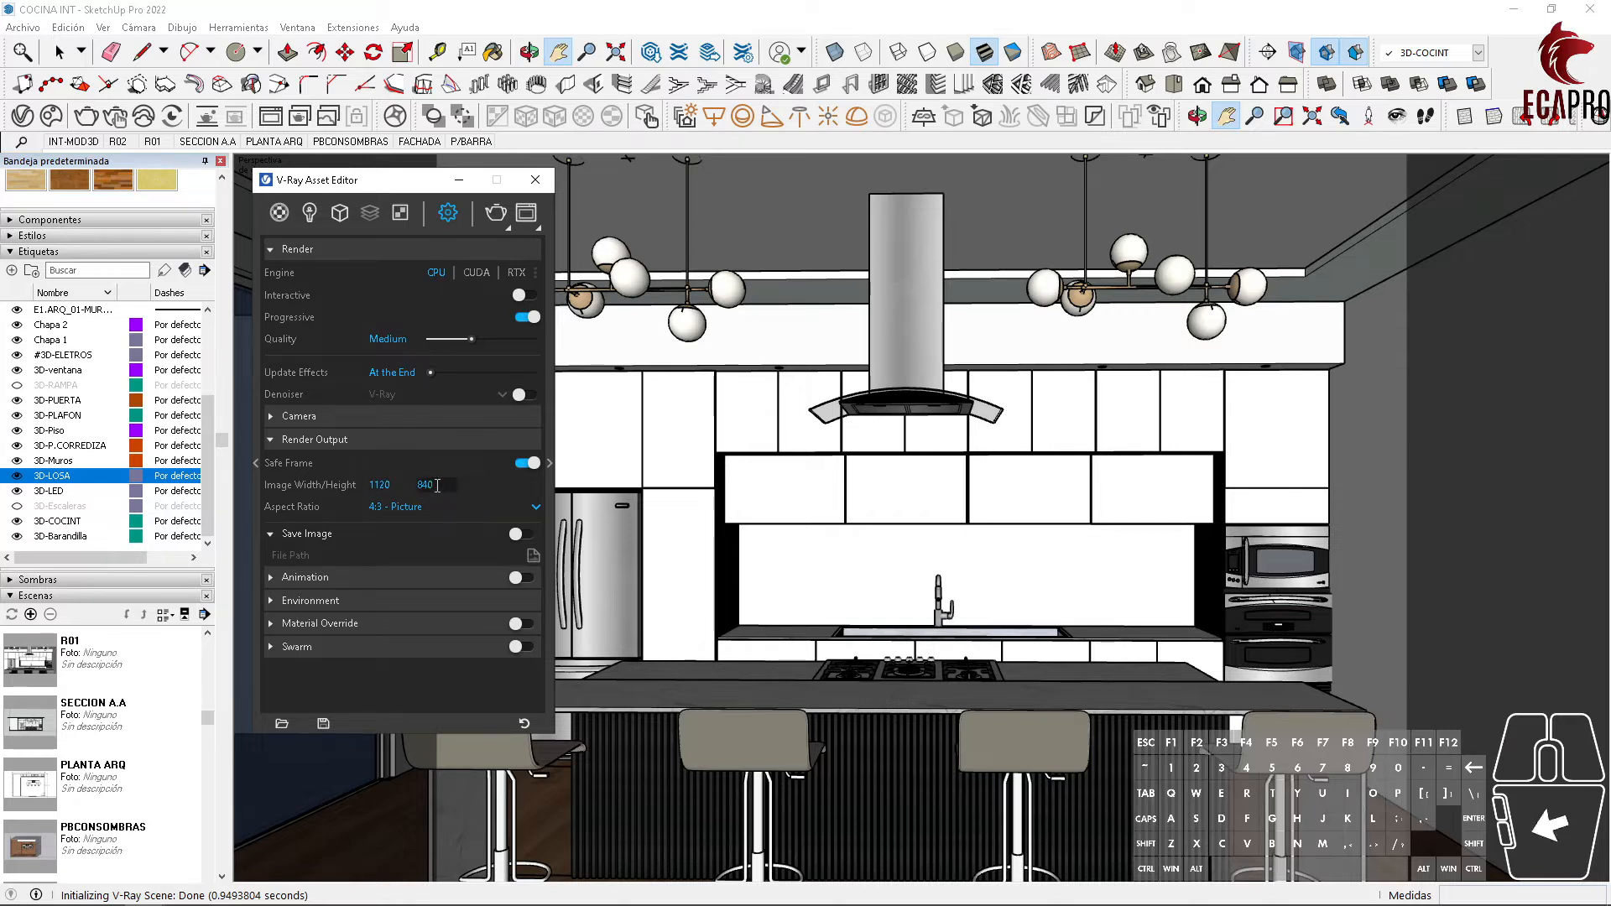
Step: Set the render output to the 4:5 - Portrait aspect ratio with an image width of 1120, and minimize the Asset Editor
click(419, 507)
click(391, 619)
drag(389, 486, 344, 494)
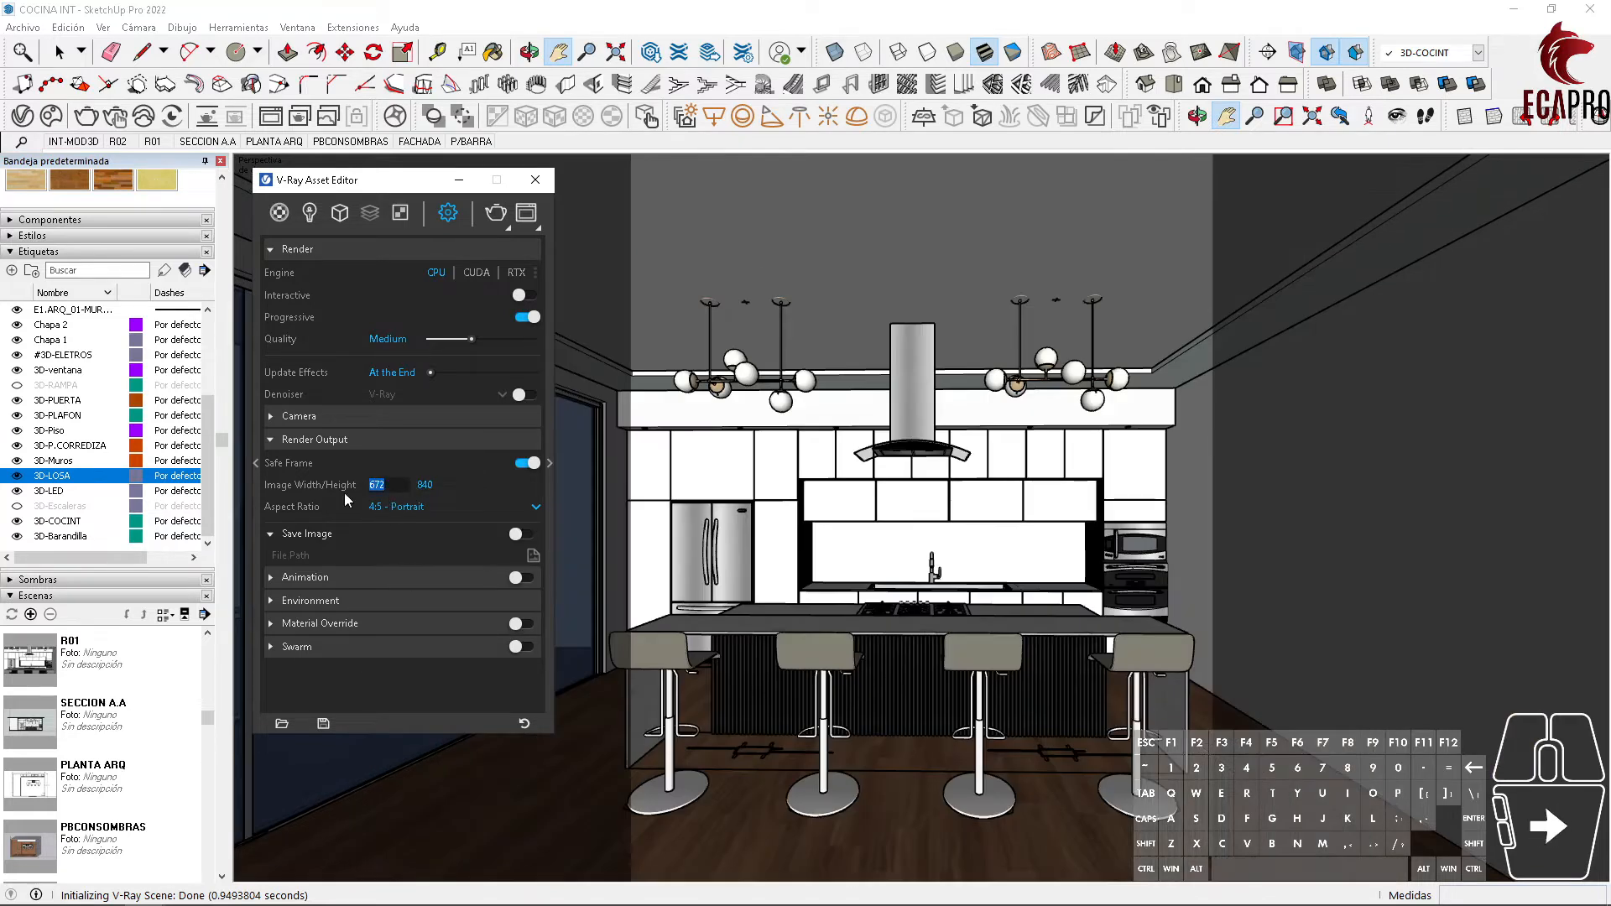
text(1120)
click(445, 485)
click(407, 686)
click(459, 181)
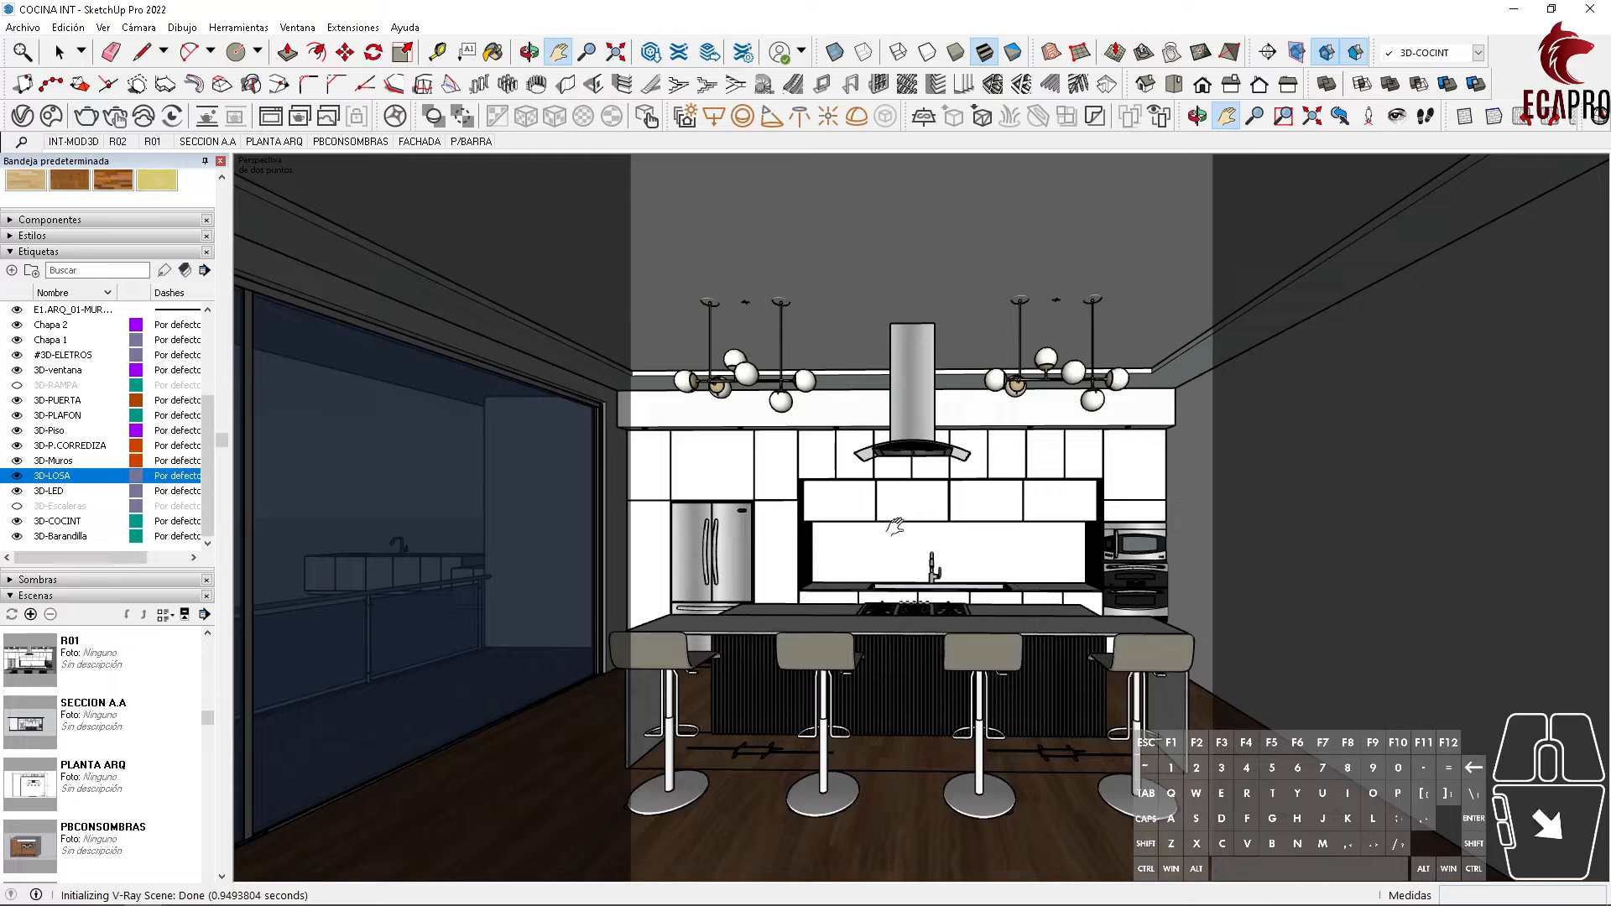
Step: Set the field of view of the frontal kitchen view to 48 degrees and switch it back to two-point perspective
drag(933, 607, 947, 546)
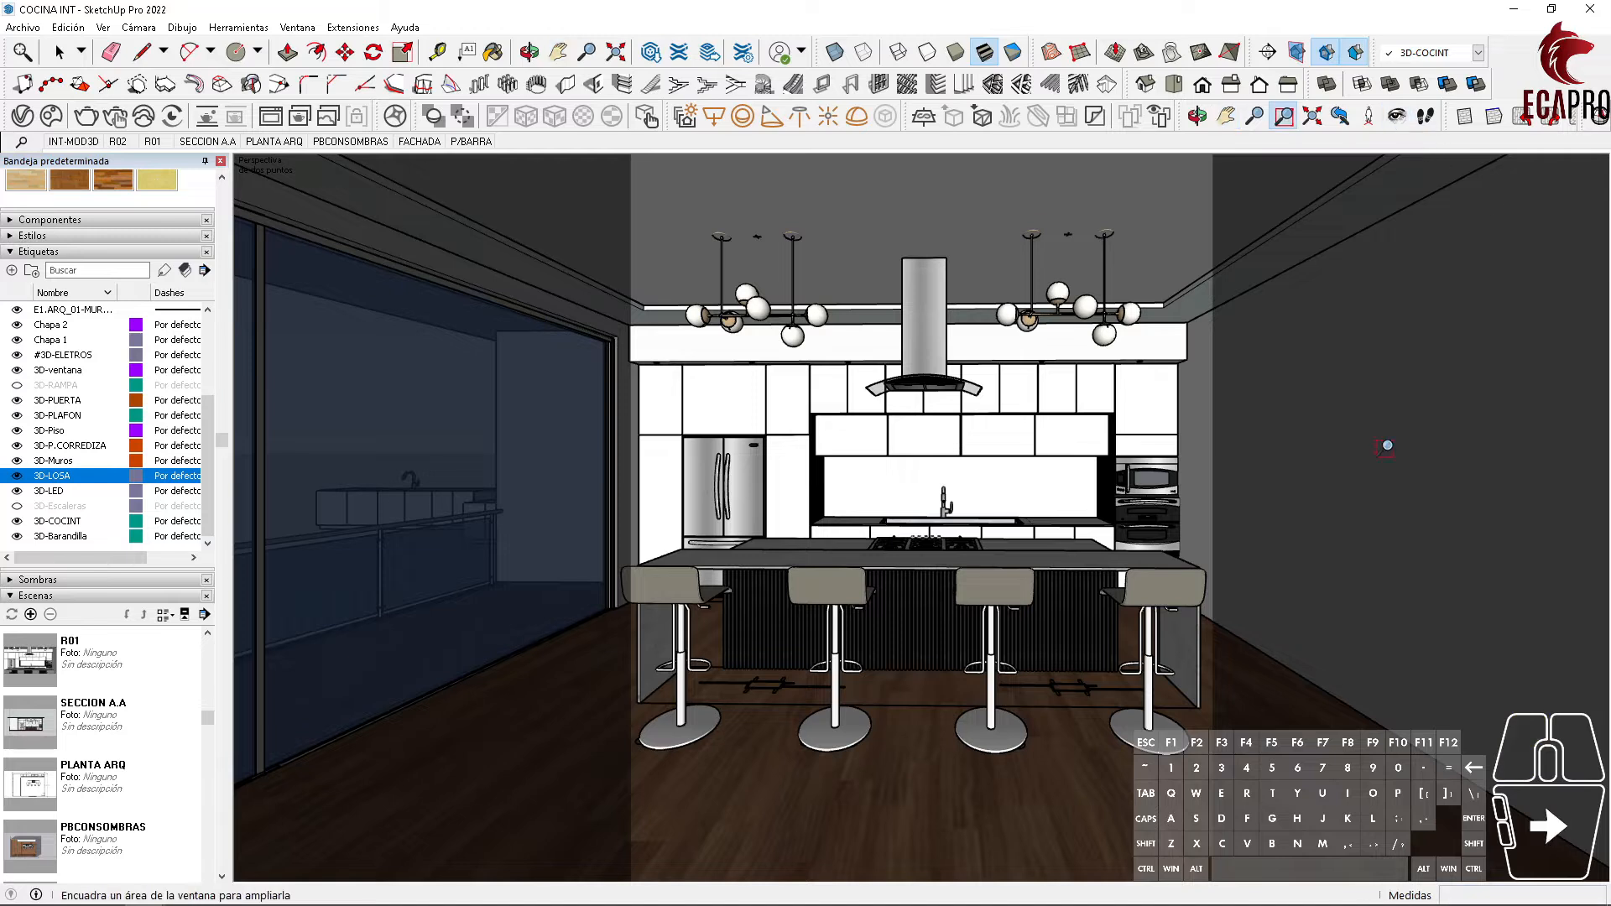
click(1255, 118)
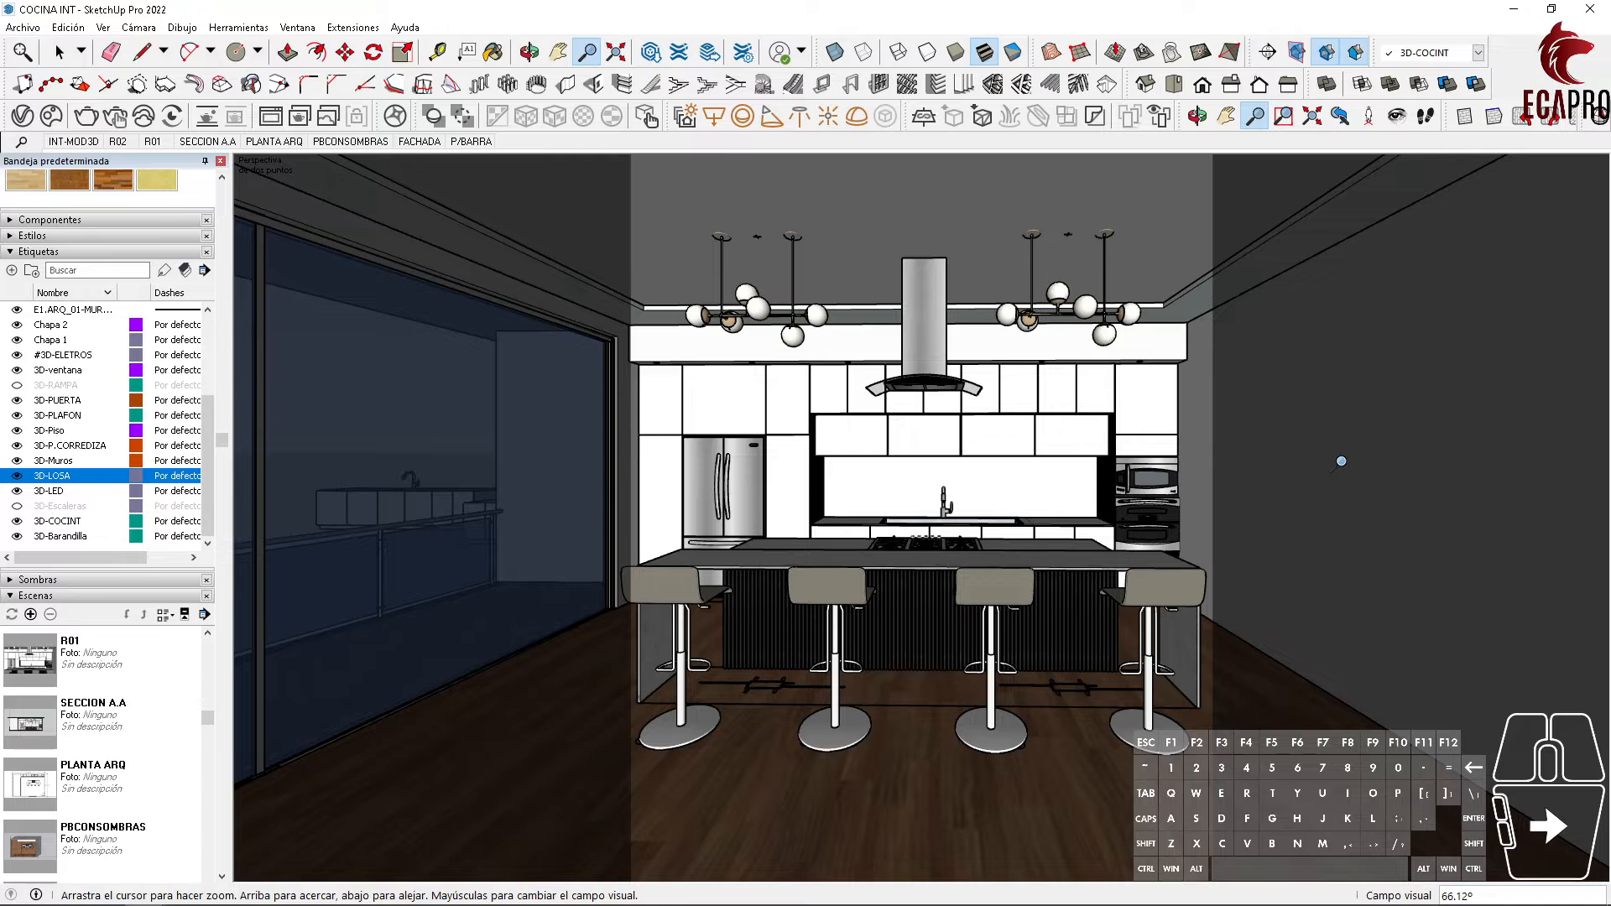
text(48)
key(Return)
click(139, 26)
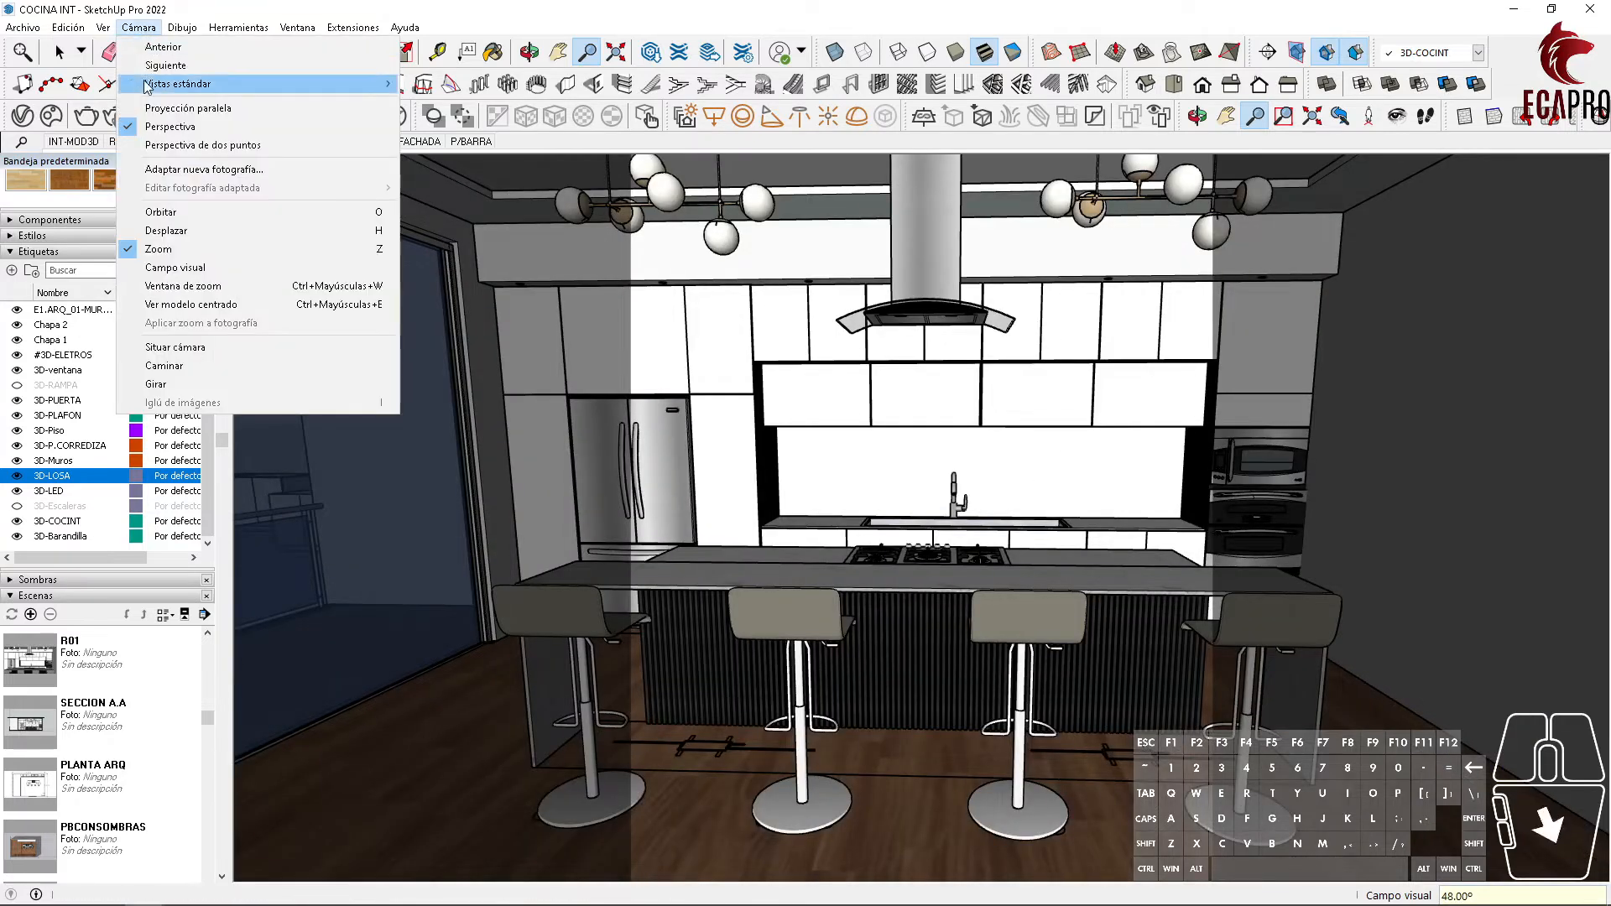
click(226, 143)
Step: Set the camera's eye height to 1.83 m and update scene R01 with all its properties
click(1395, 115)
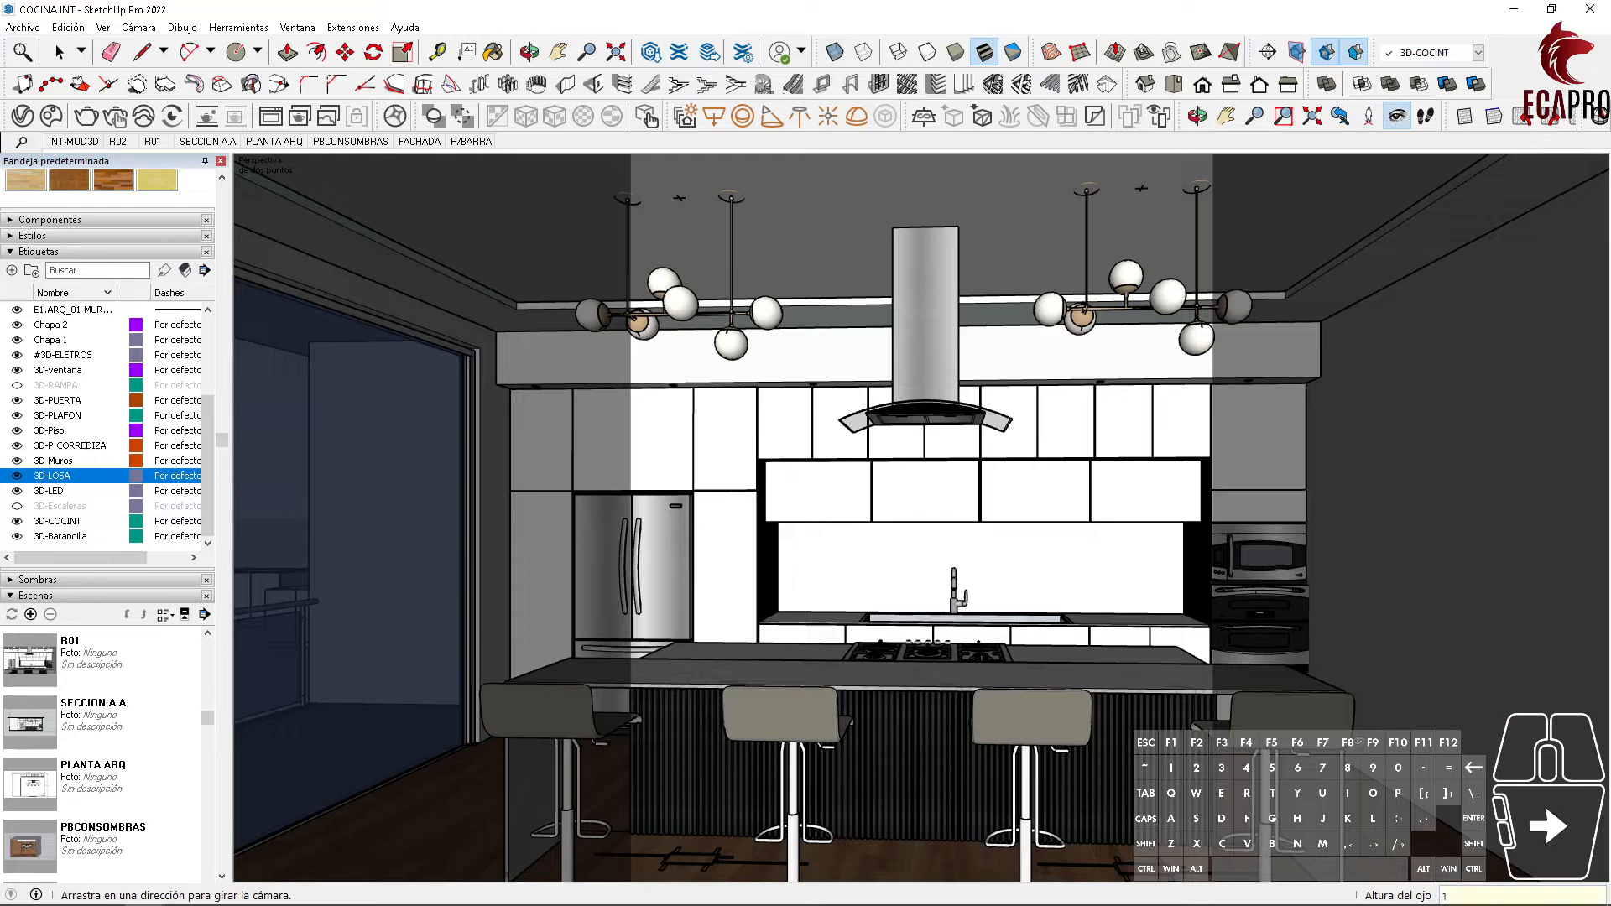
key(Return)
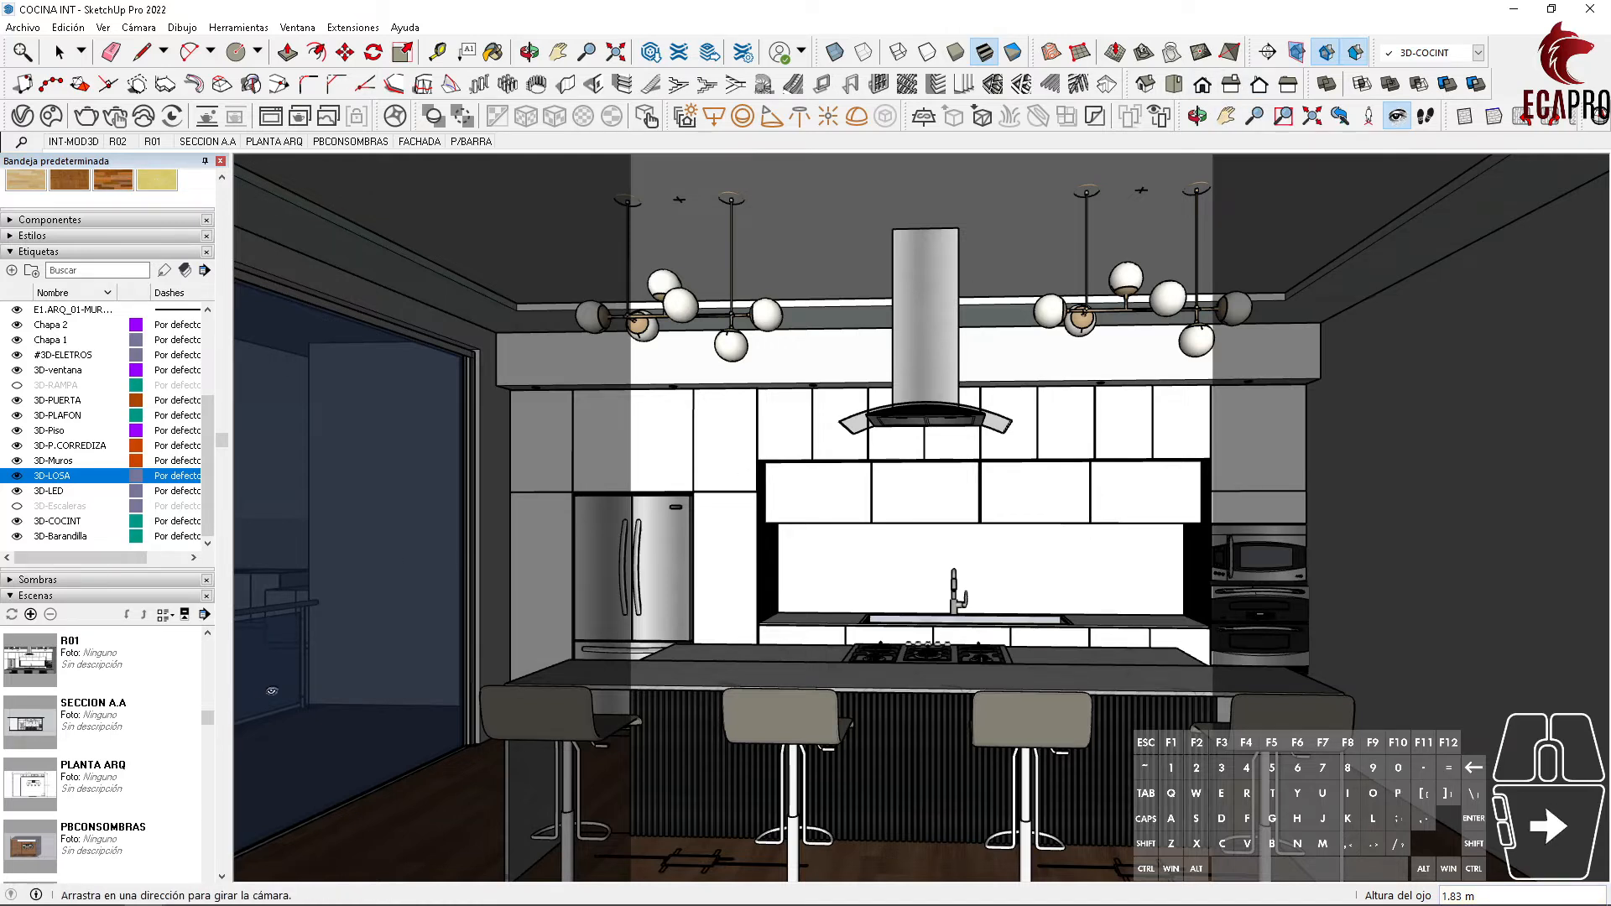
click(46, 670)
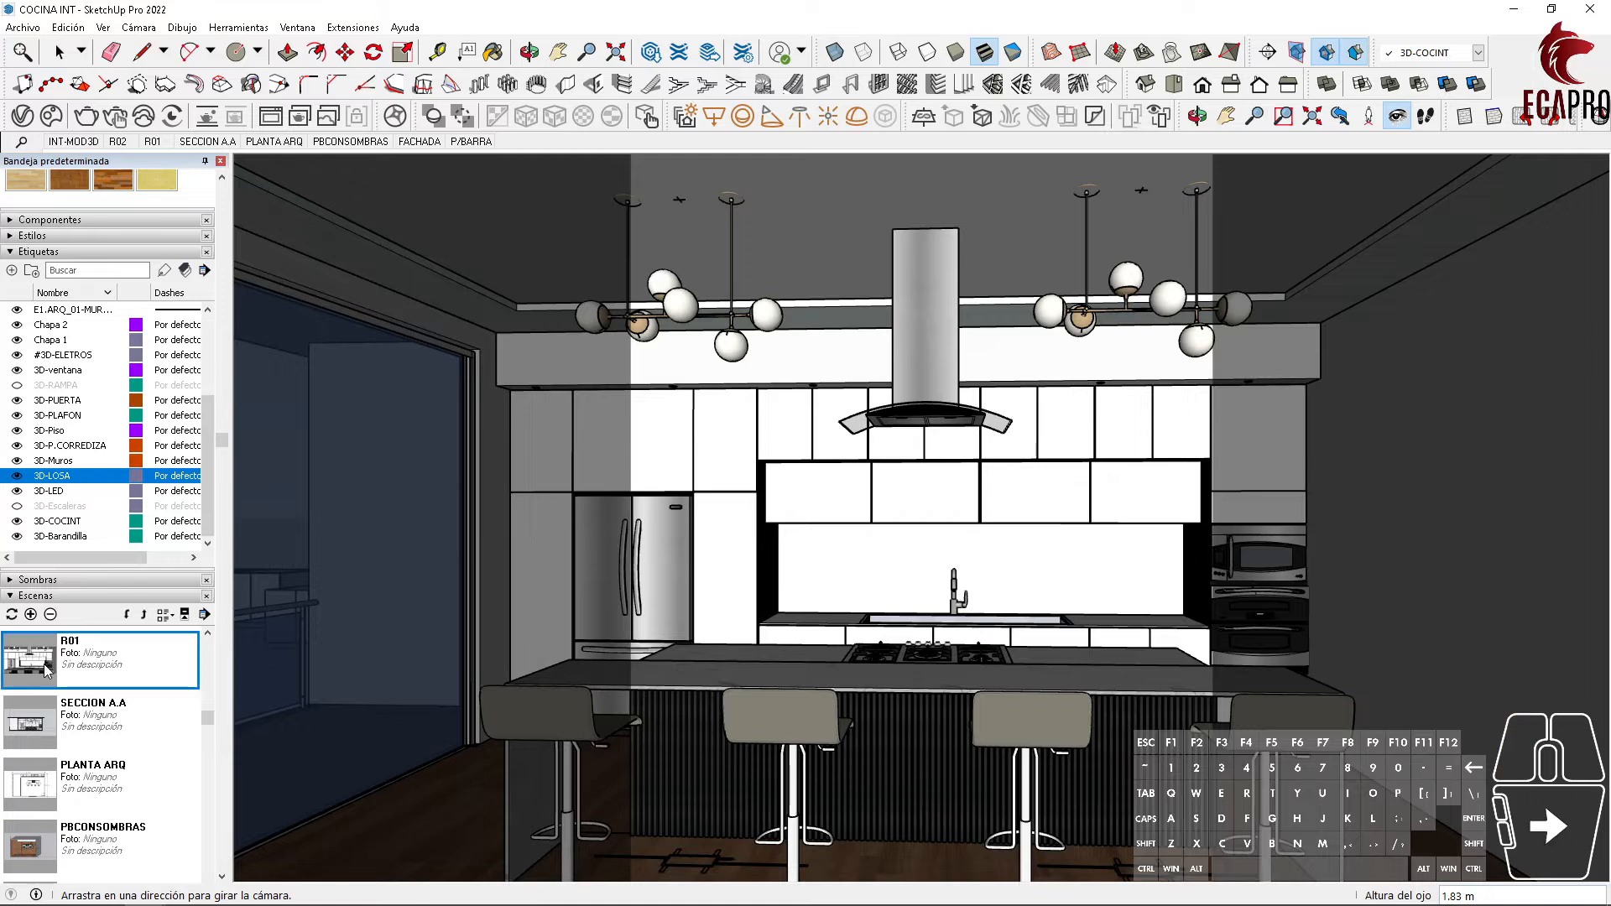
right_click(47, 670)
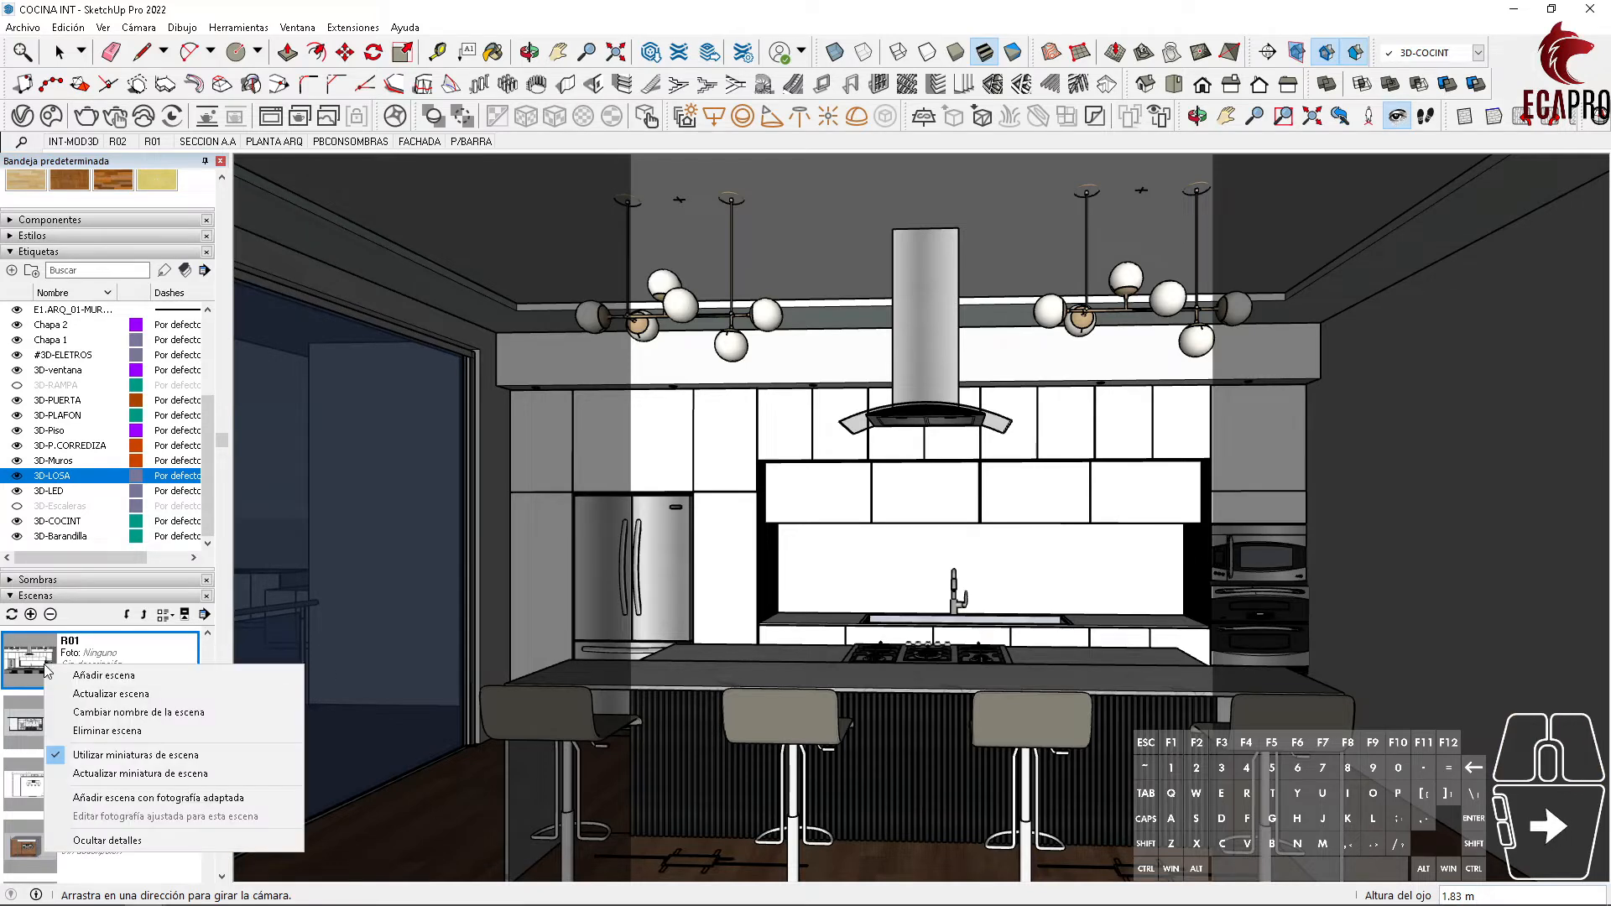
click(108, 694)
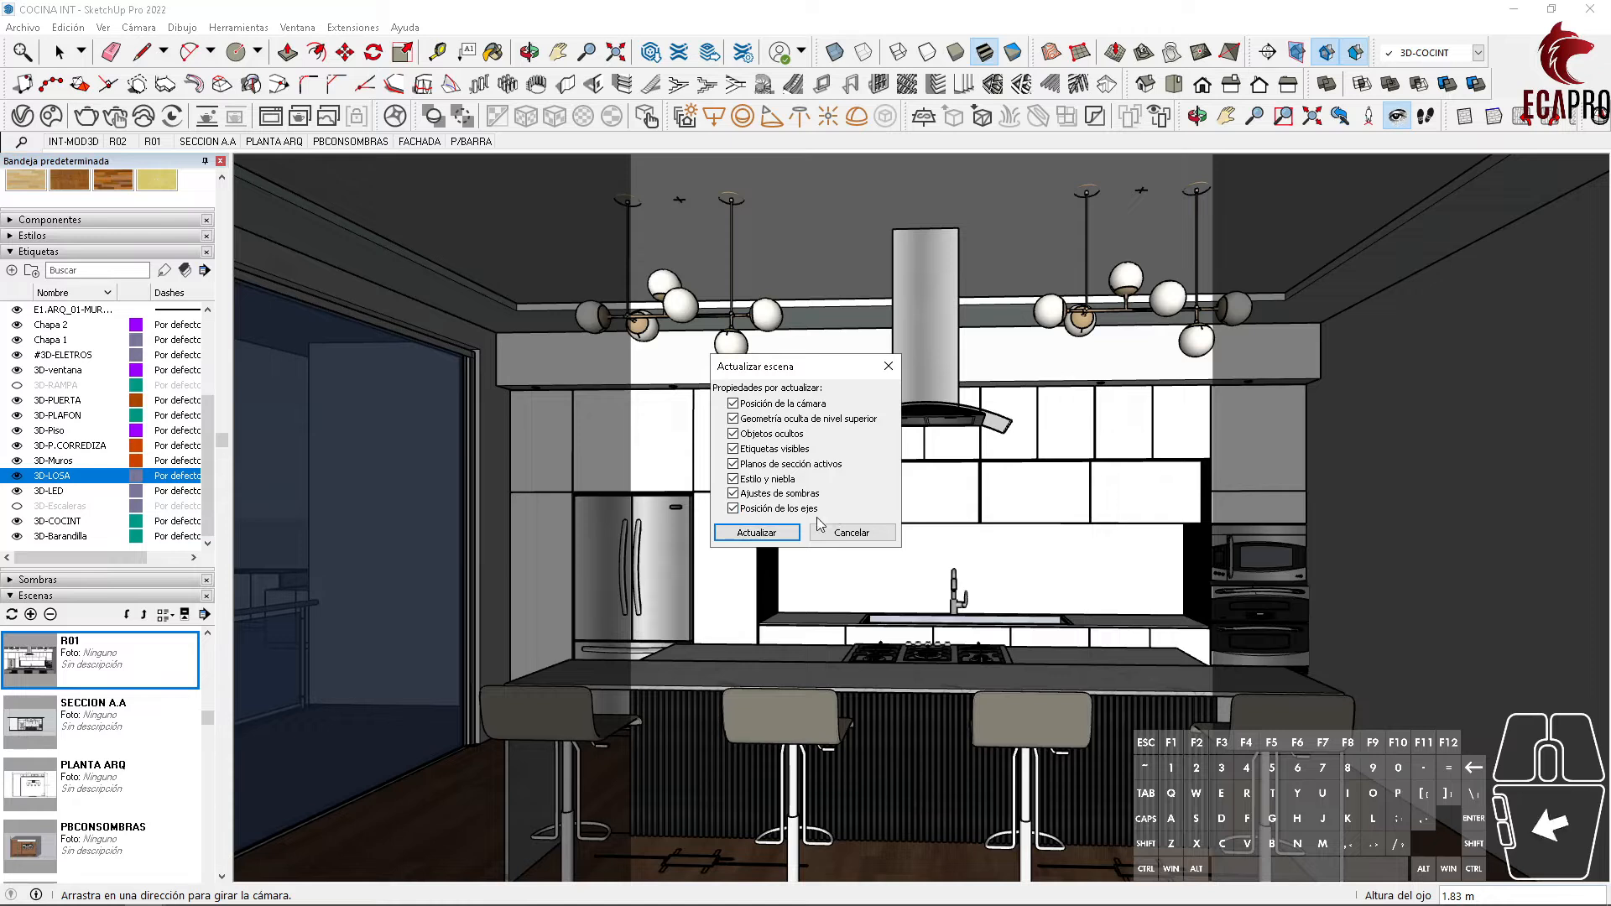
click(777, 540)
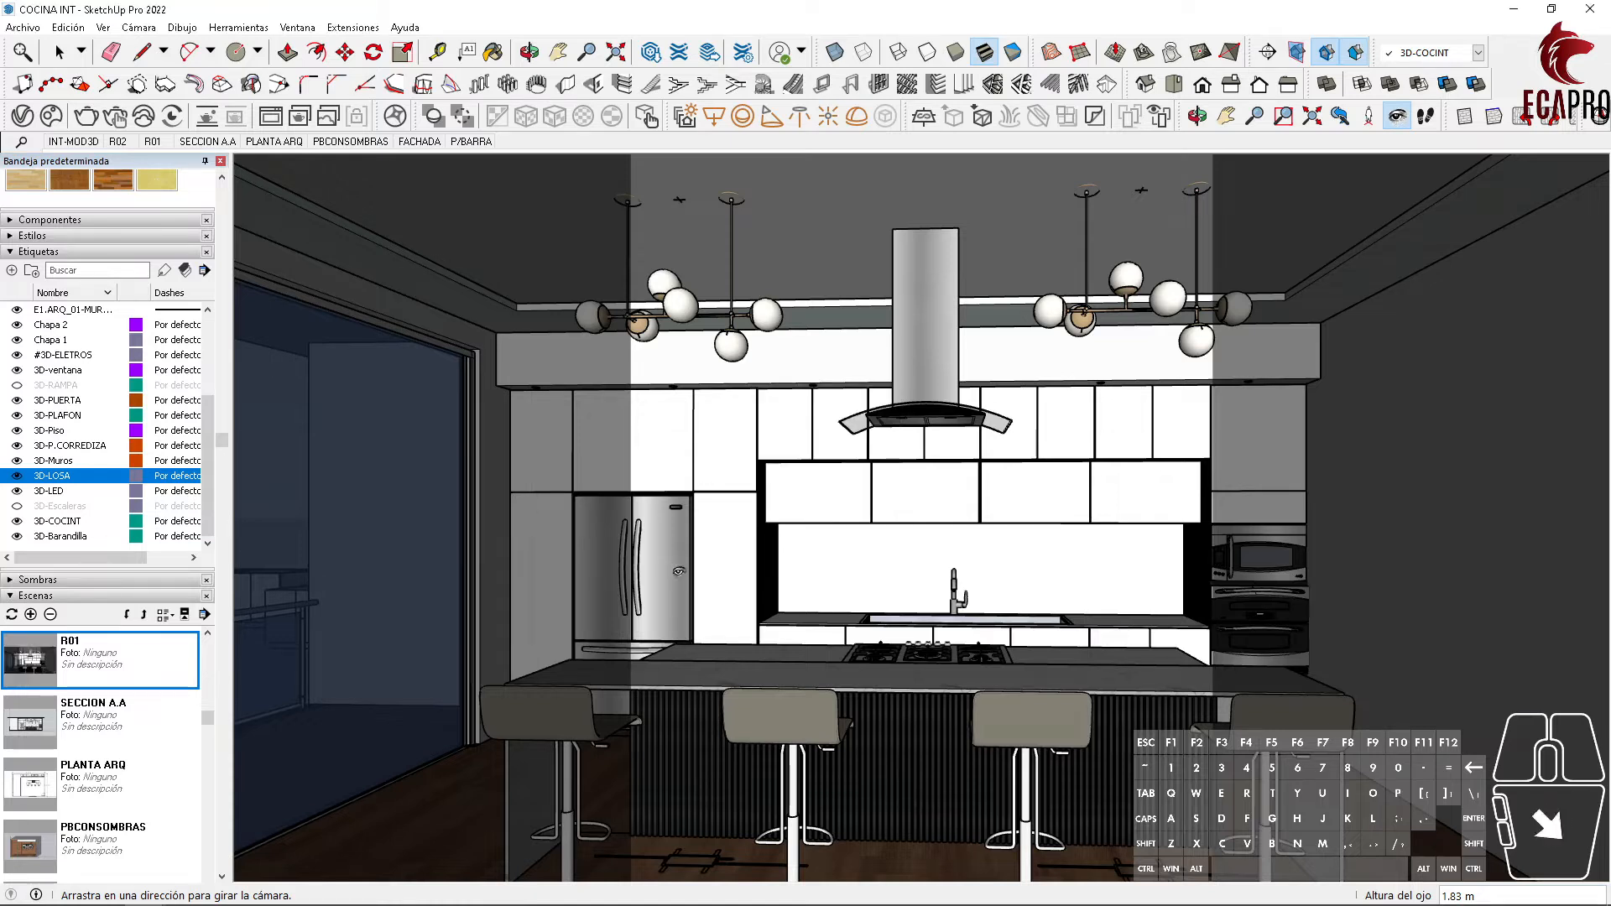
key(space)
Step: Open scene R02 and try fields of view of 48 and 45 degrees for the angled kitchen view
click(117, 141)
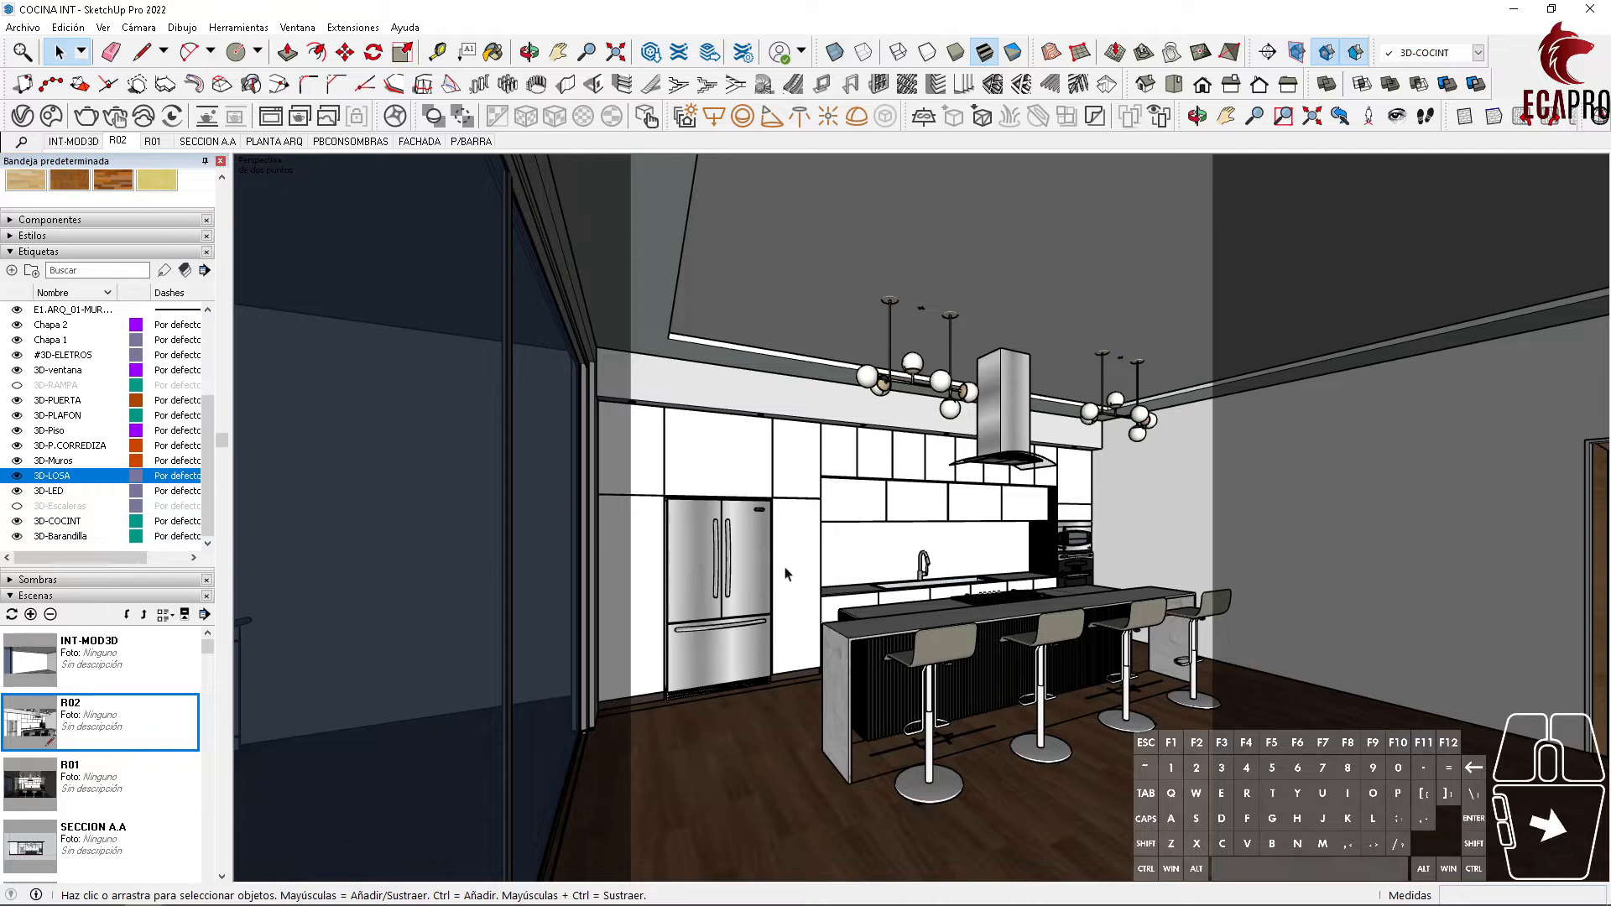
click(1254, 115)
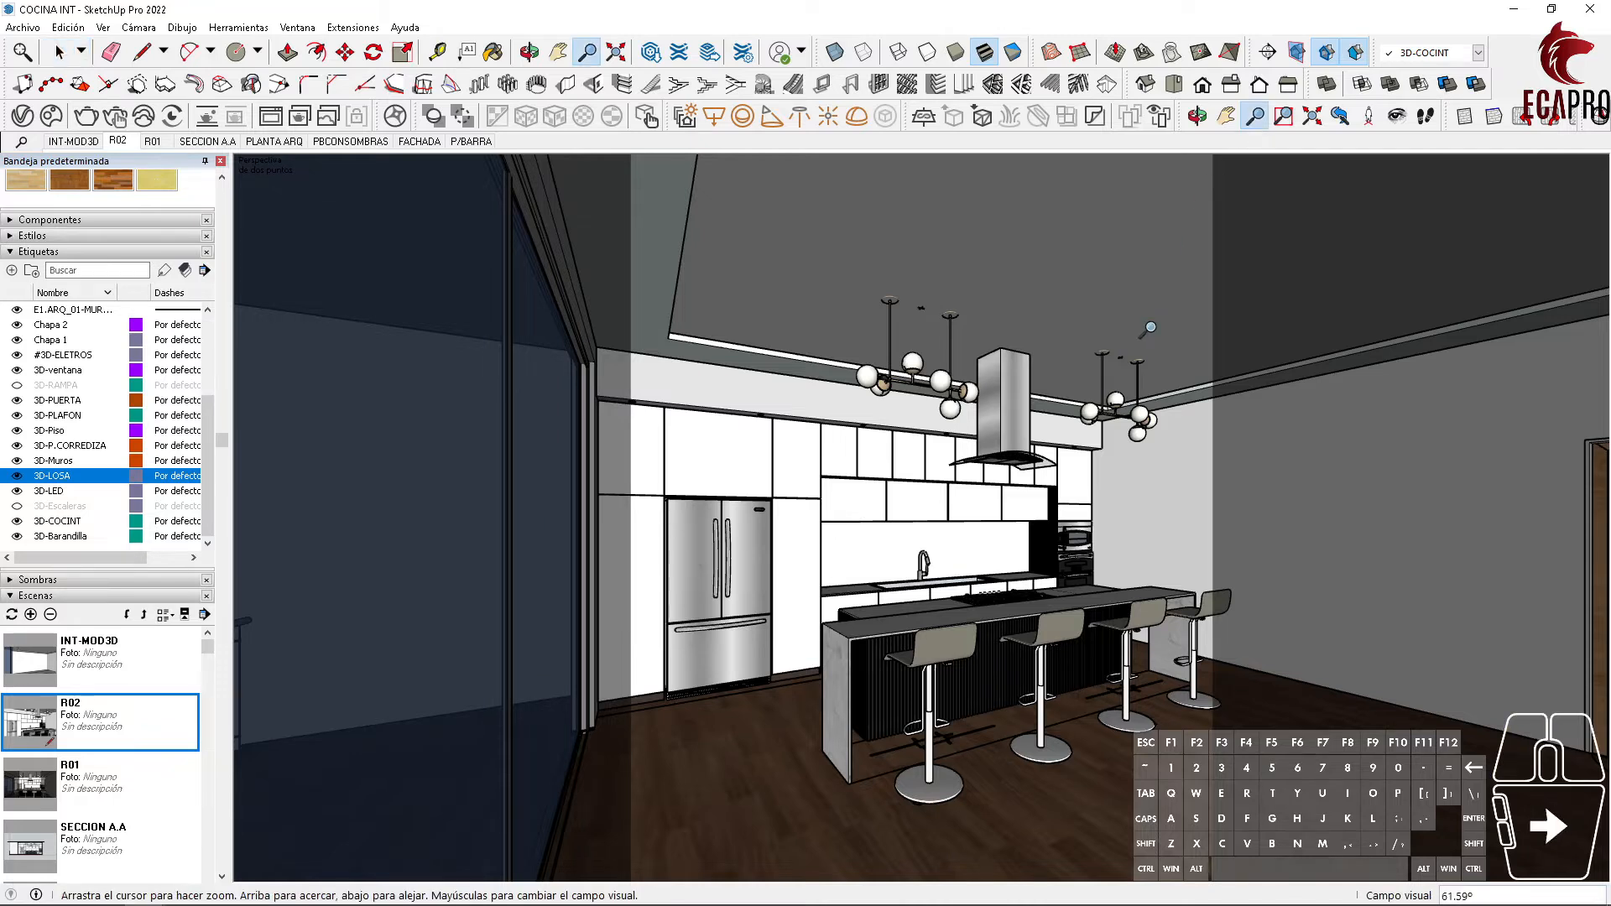
text(48)
key(Return)
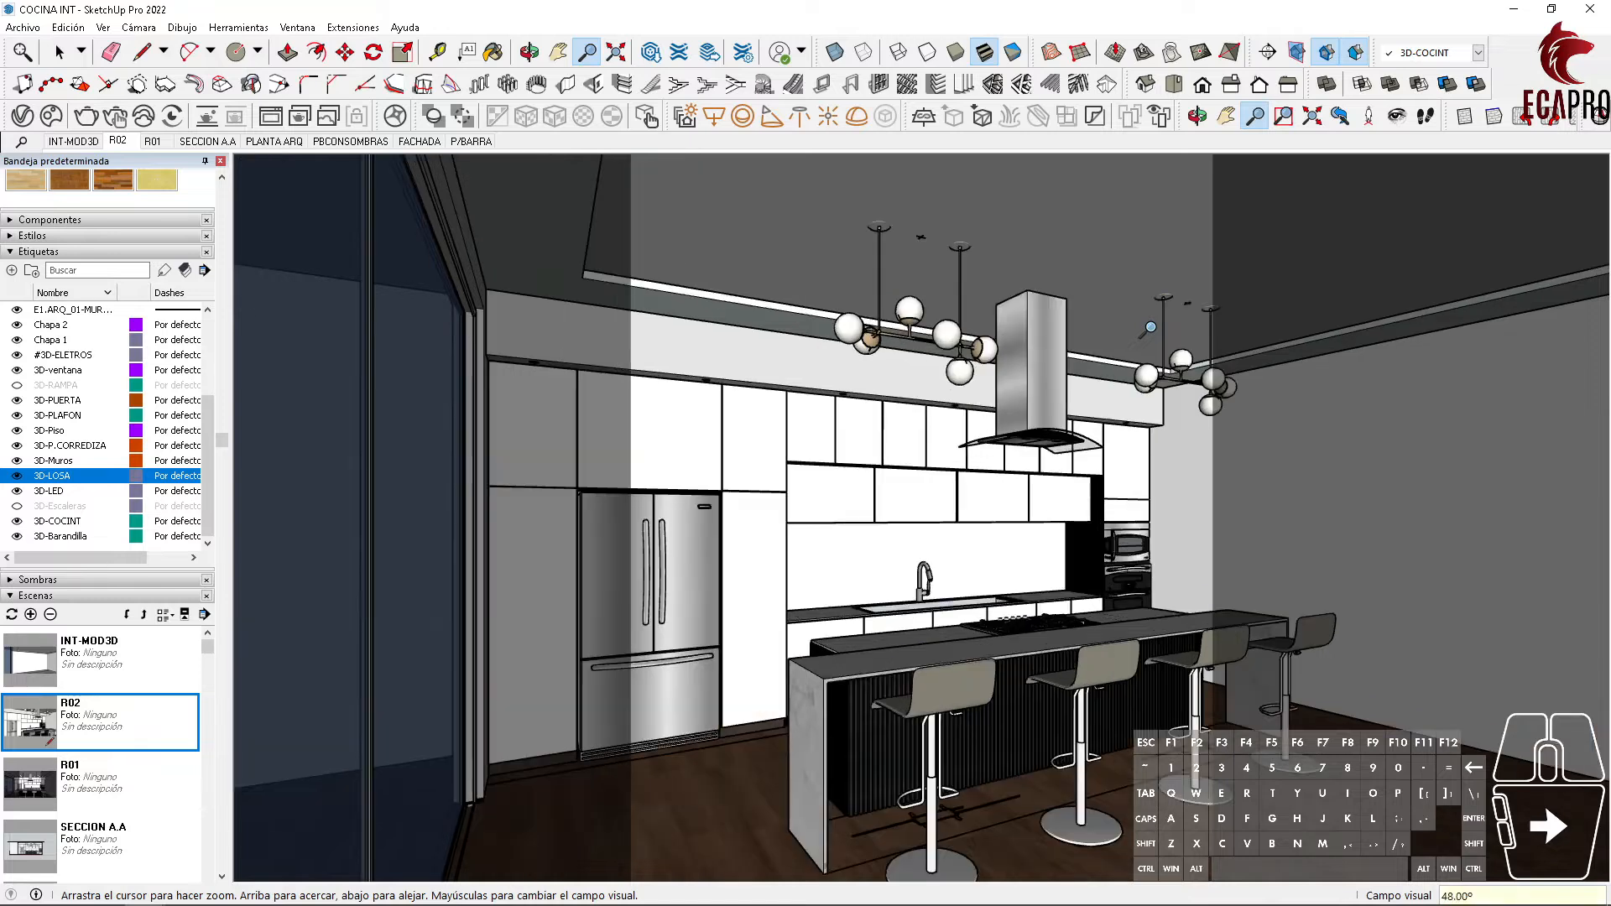
key(Return)
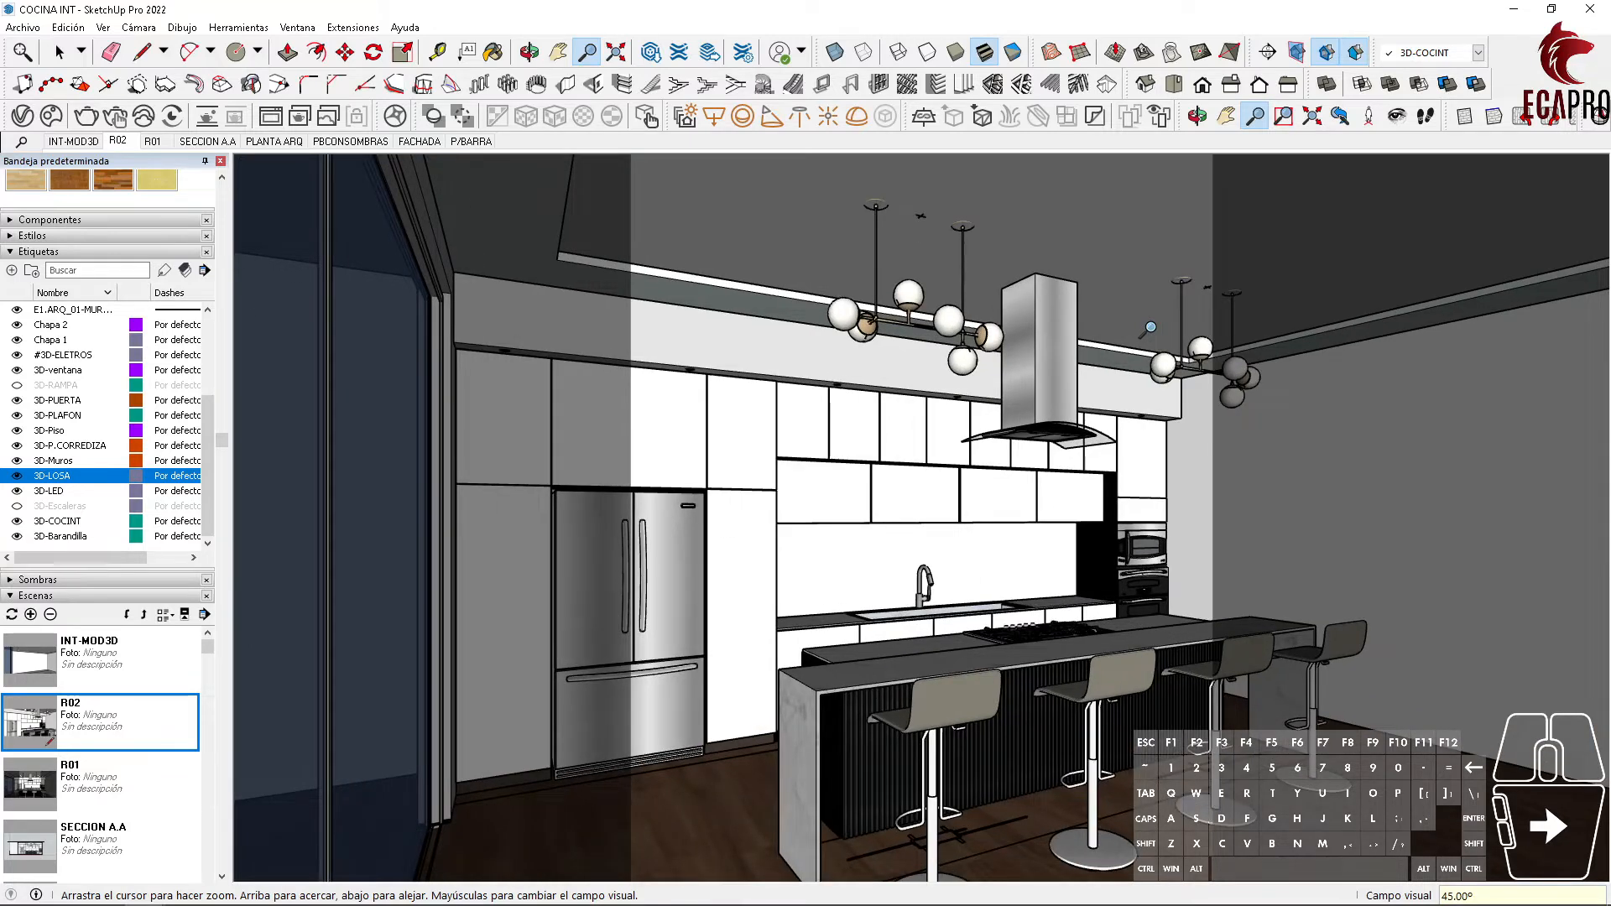
Step: Pan the R02 view in two-point perspective to frame the kitchen in the safe frame, with a field of view of 48 degrees
click(1396, 117)
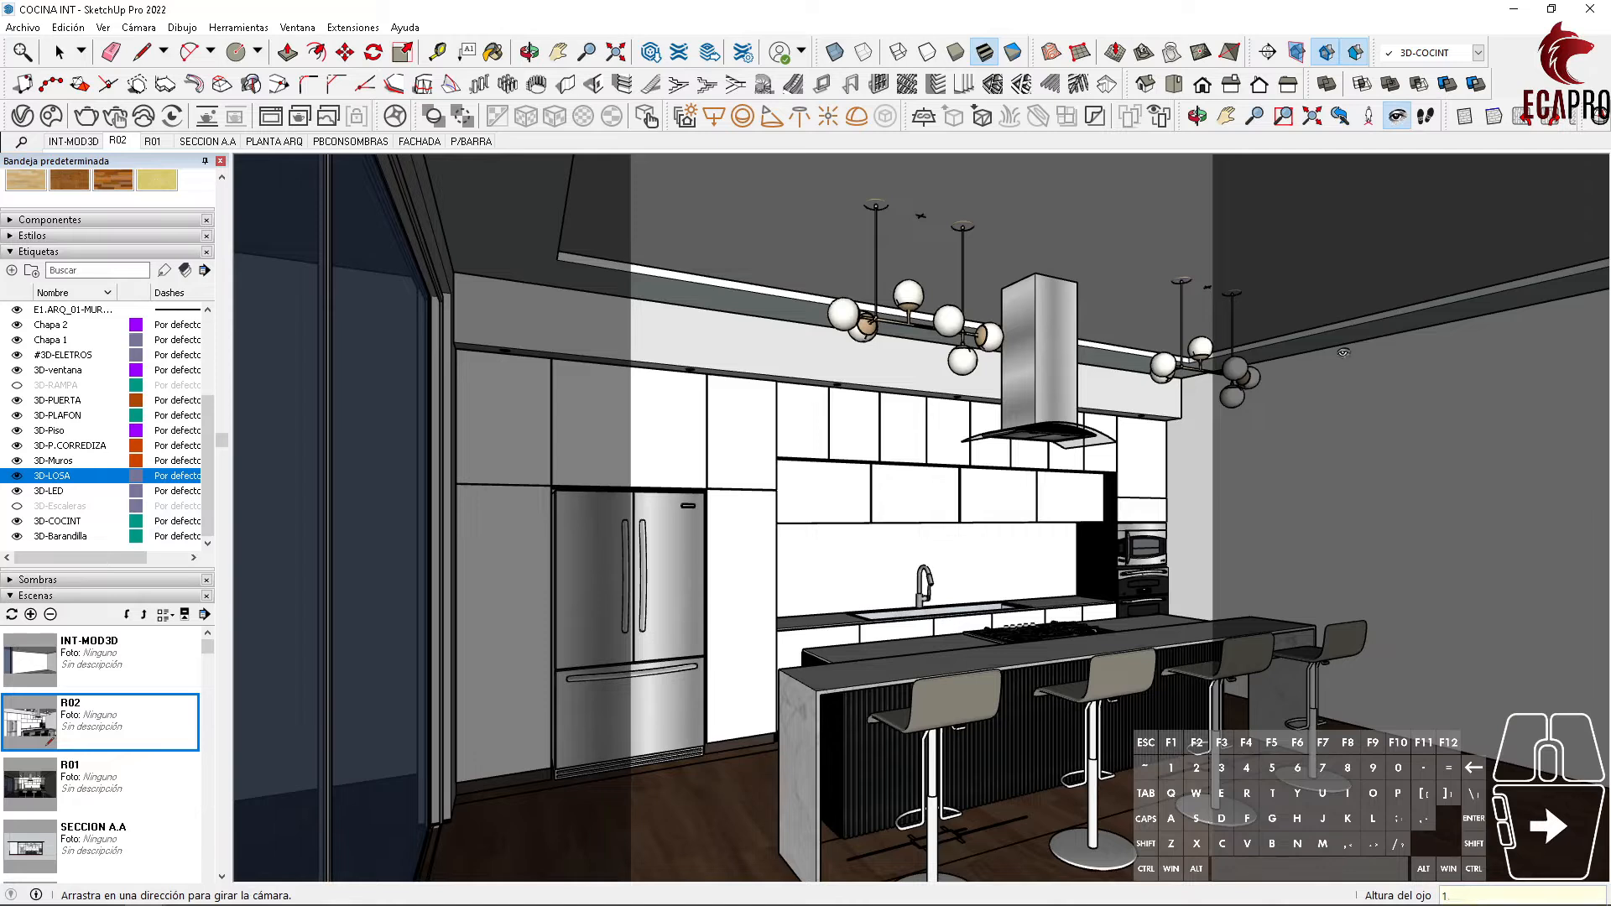
click(139, 27)
click(183, 147)
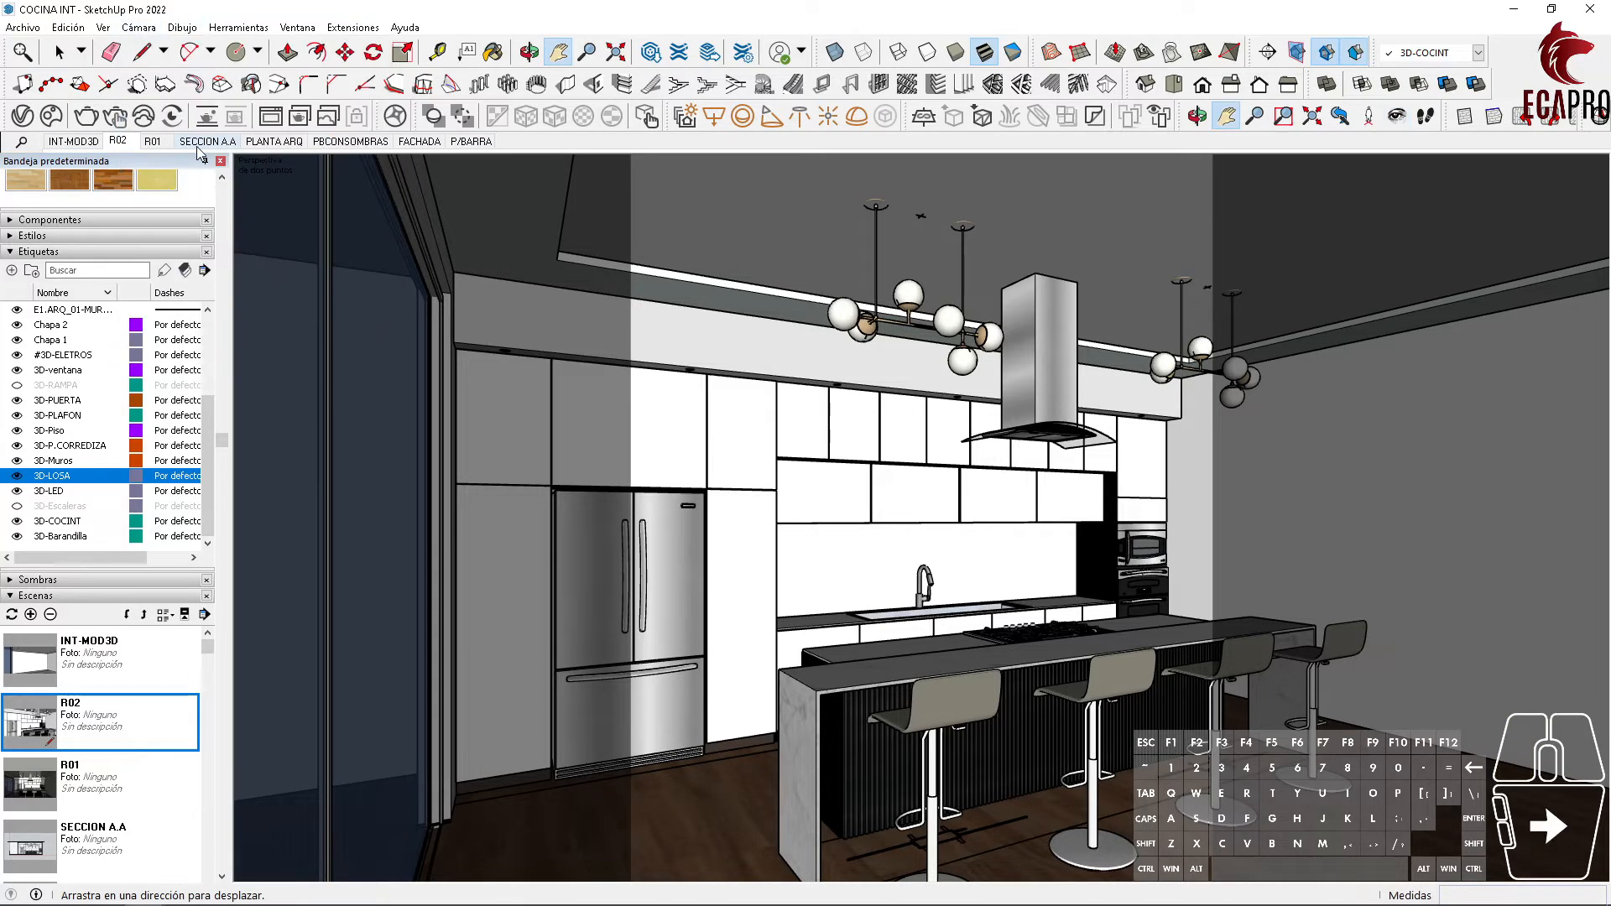
drag(588, 453, 800, 584)
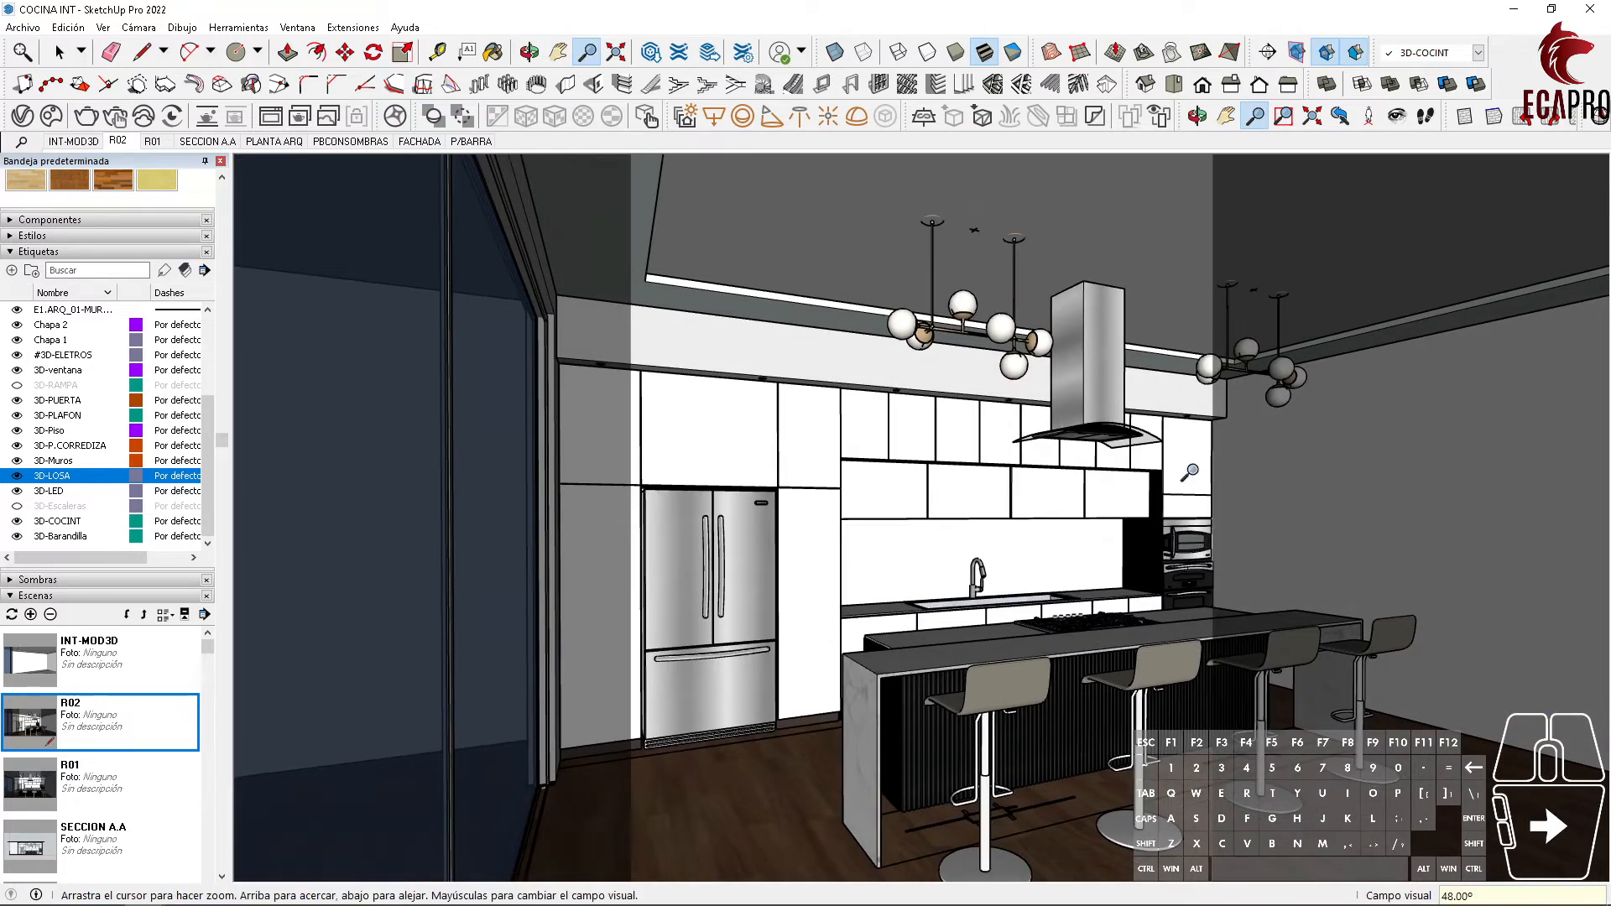
click(1233, 115)
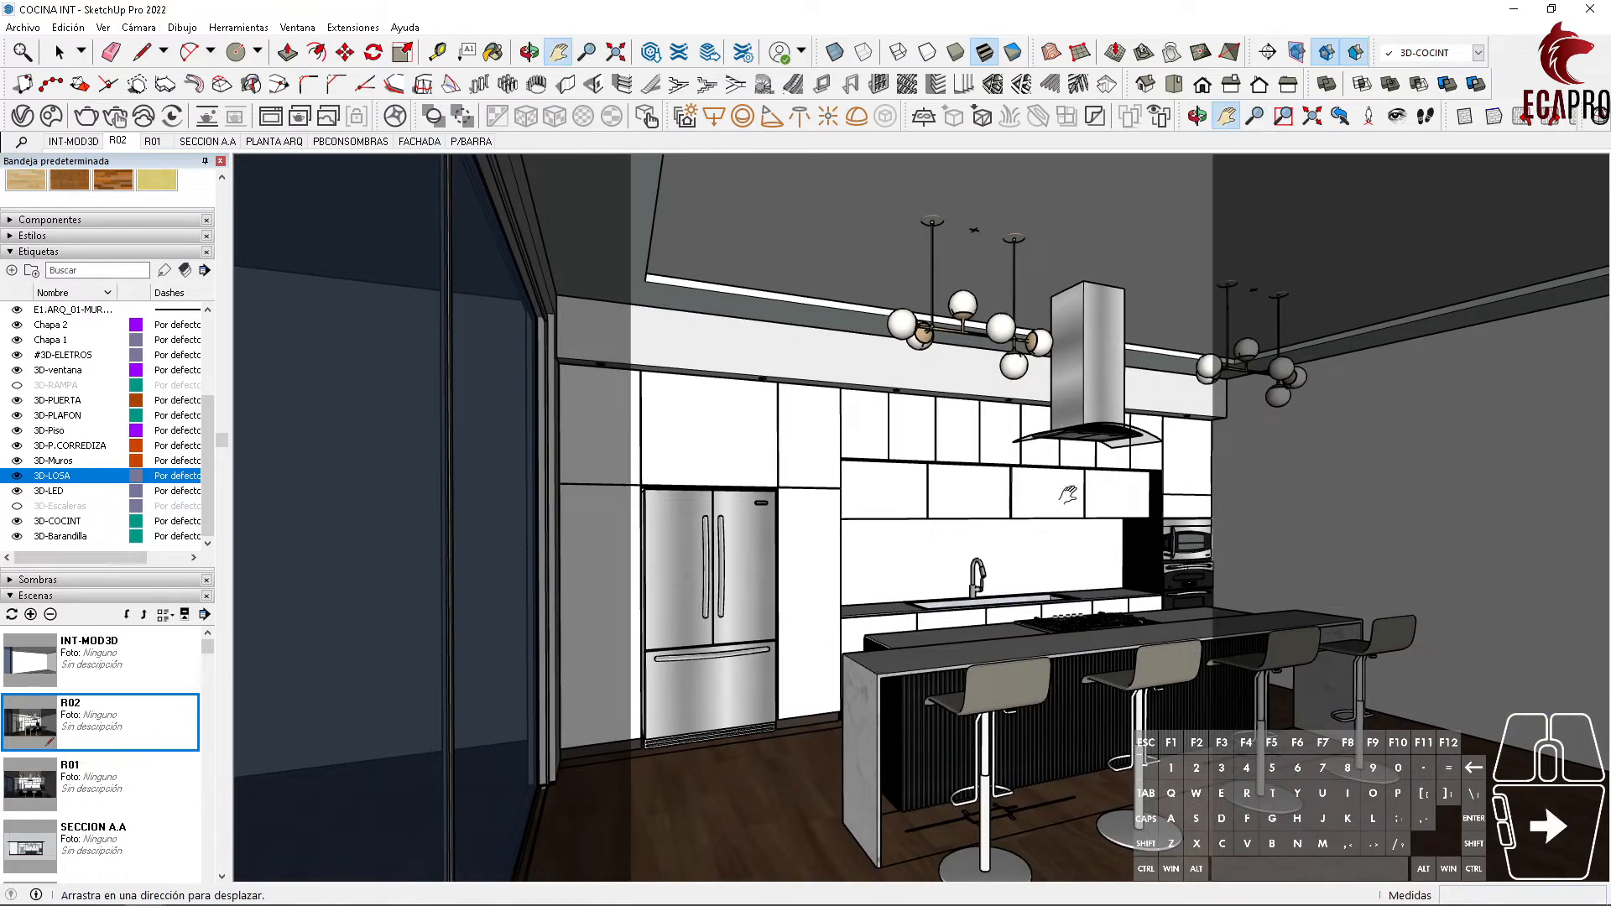
drag(1068, 495, 1057, 494)
Step: Switch the R02 view back to two-point perspective and update scene R02 with all its properties
click(138, 28)
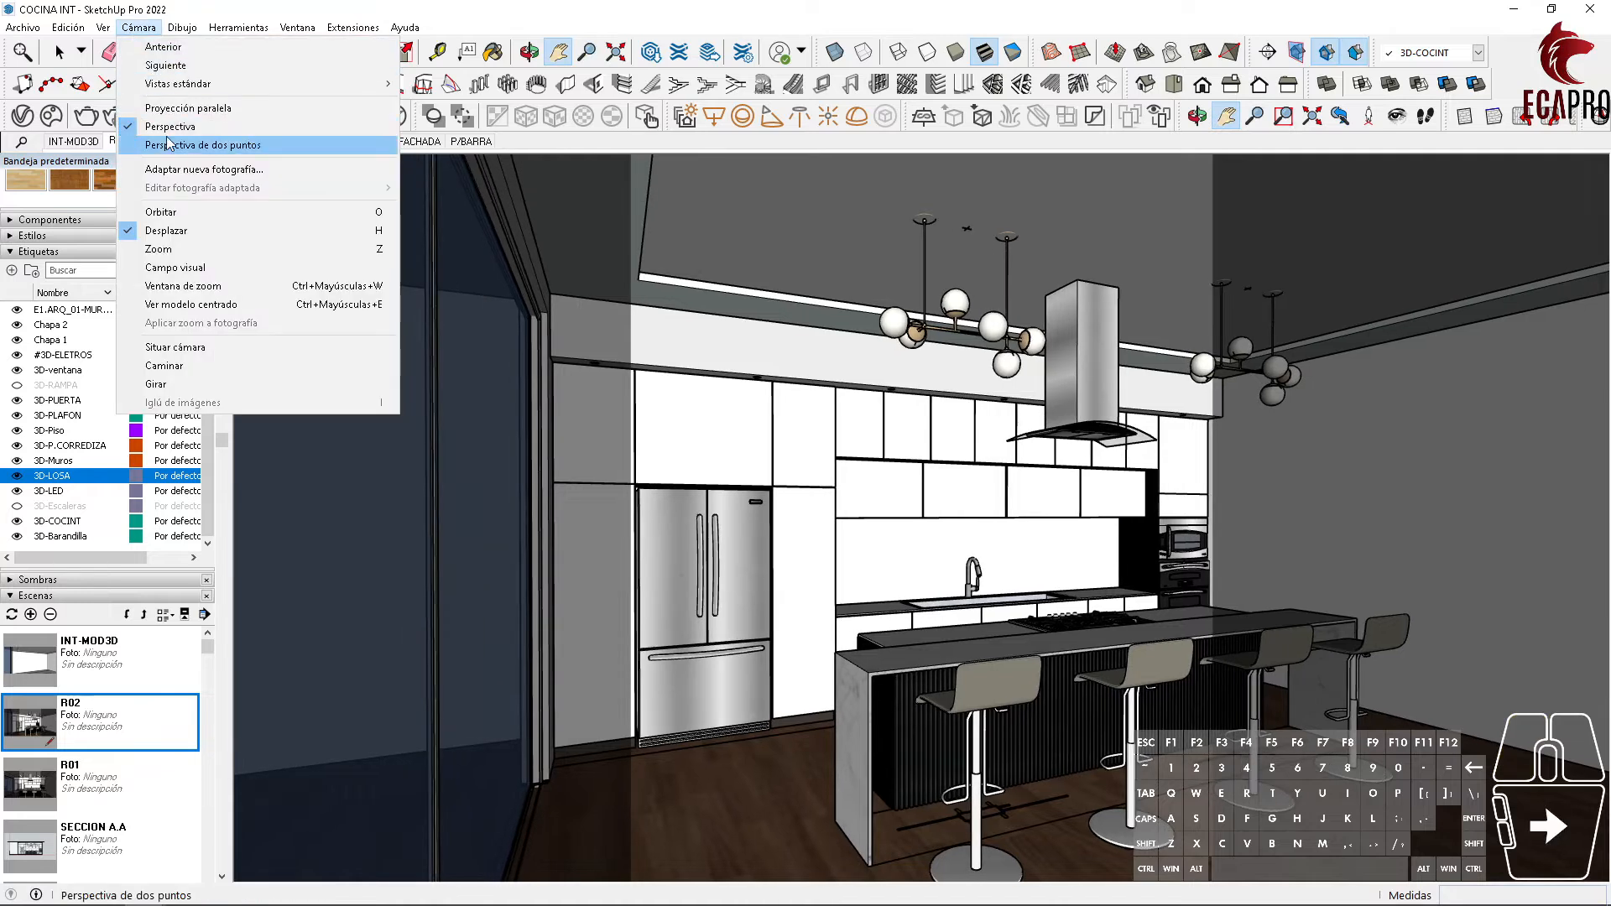
click(203, 145)
right_click(106, 727)
click(217, 571)
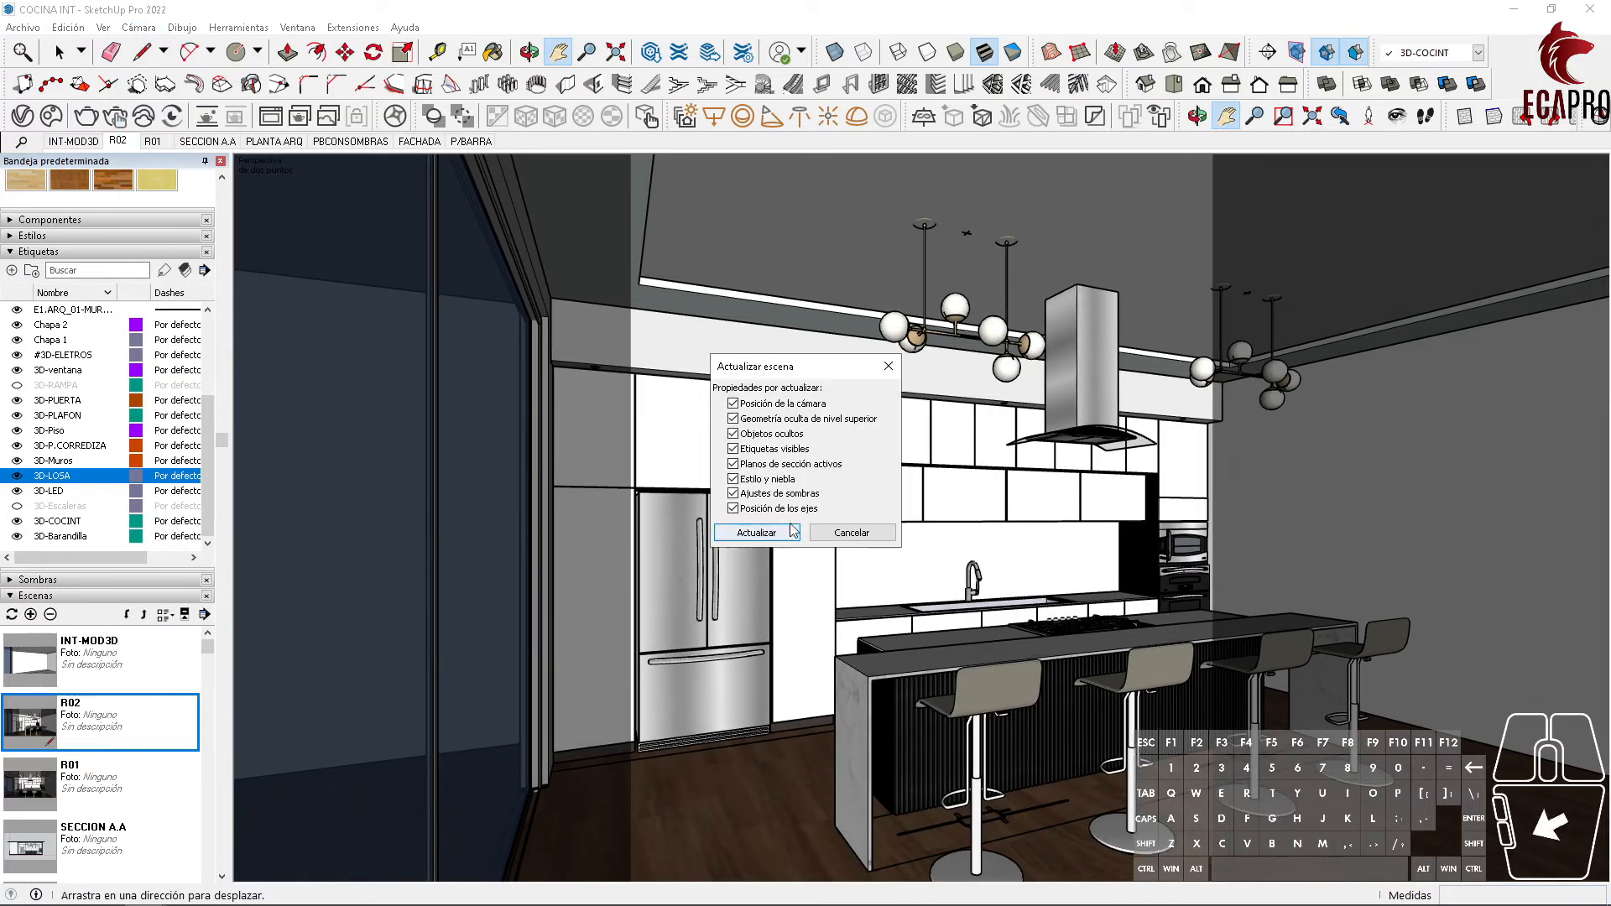
click(755, 537)
Step: Activate scene R01 and bring up the V-Ray Asset Editor with its render settings
click(91, 782)
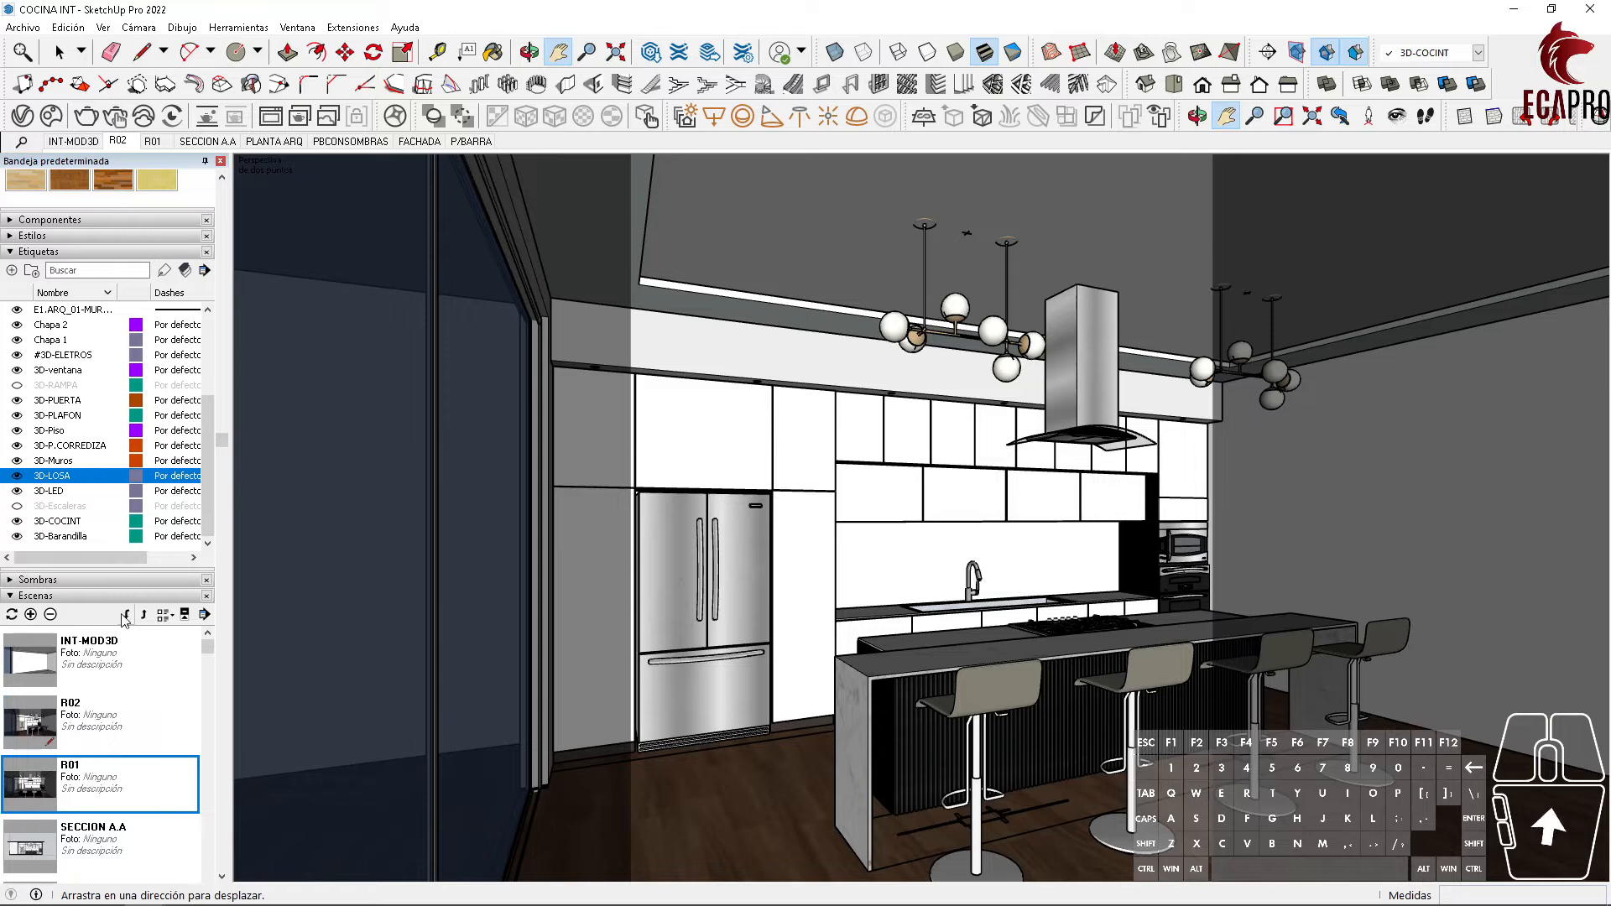
click(156, 141)
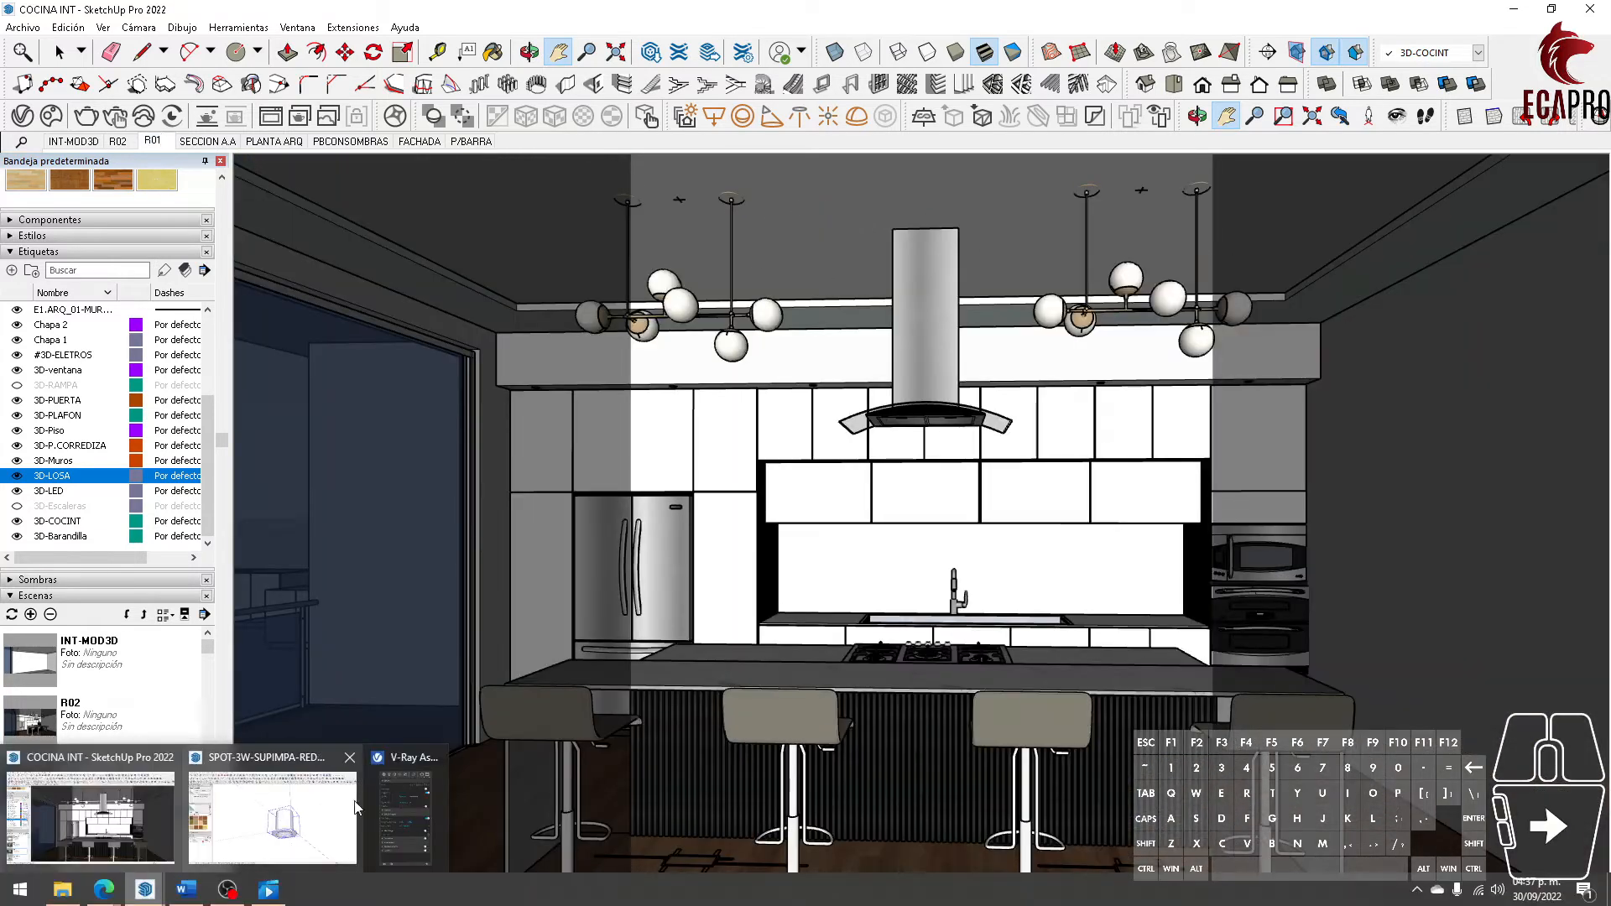
click(411, 780)
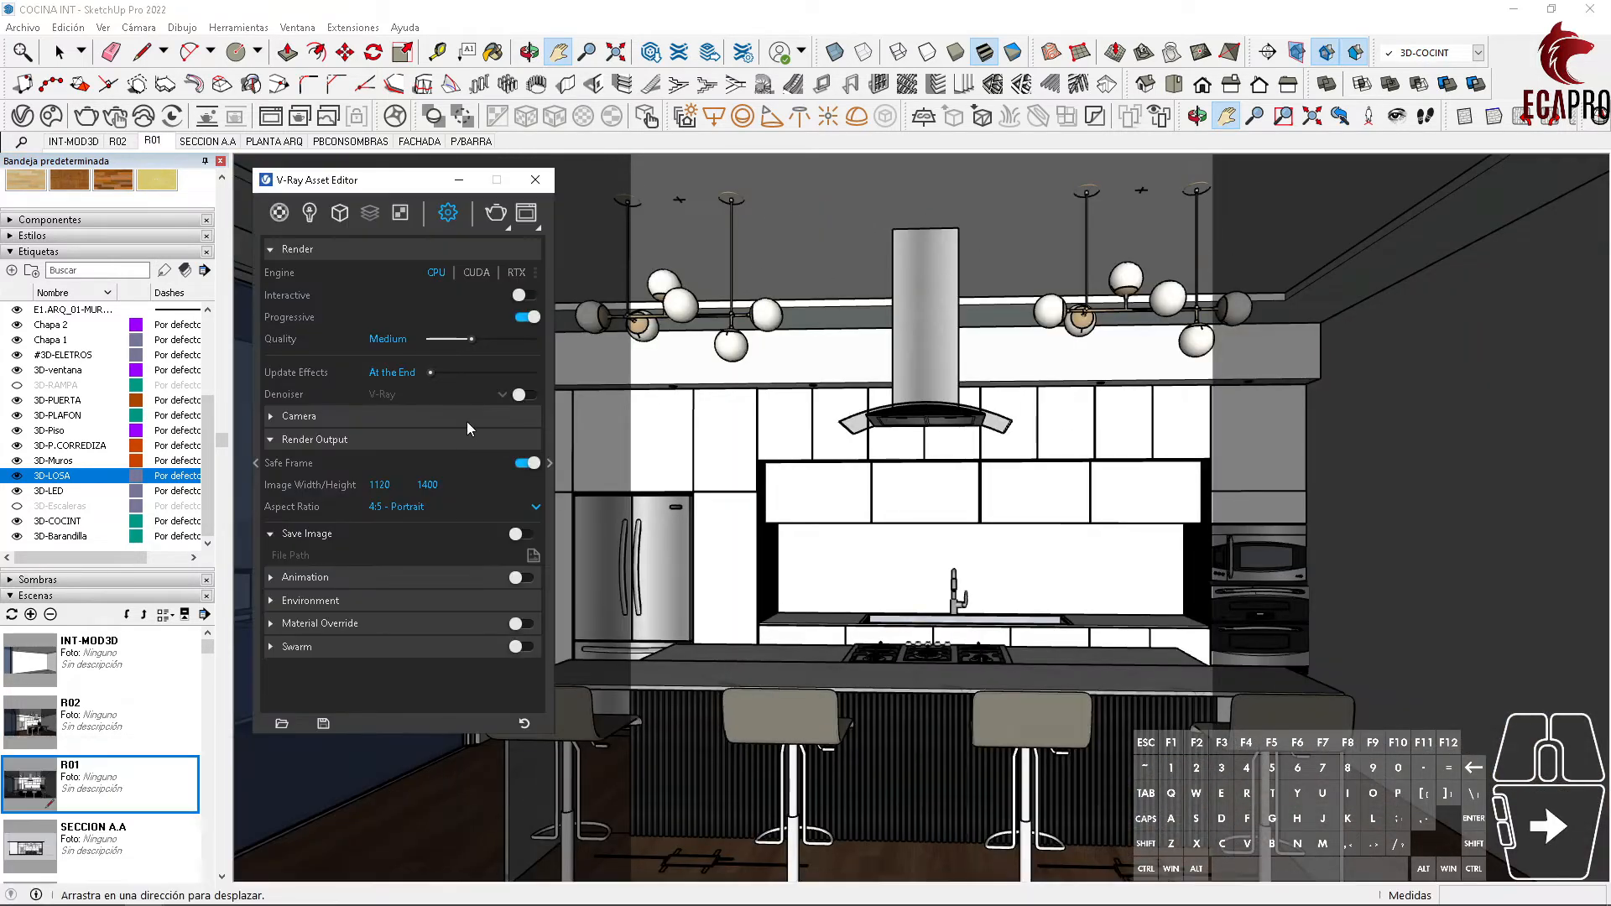
drag(348, 184, 369, 182)
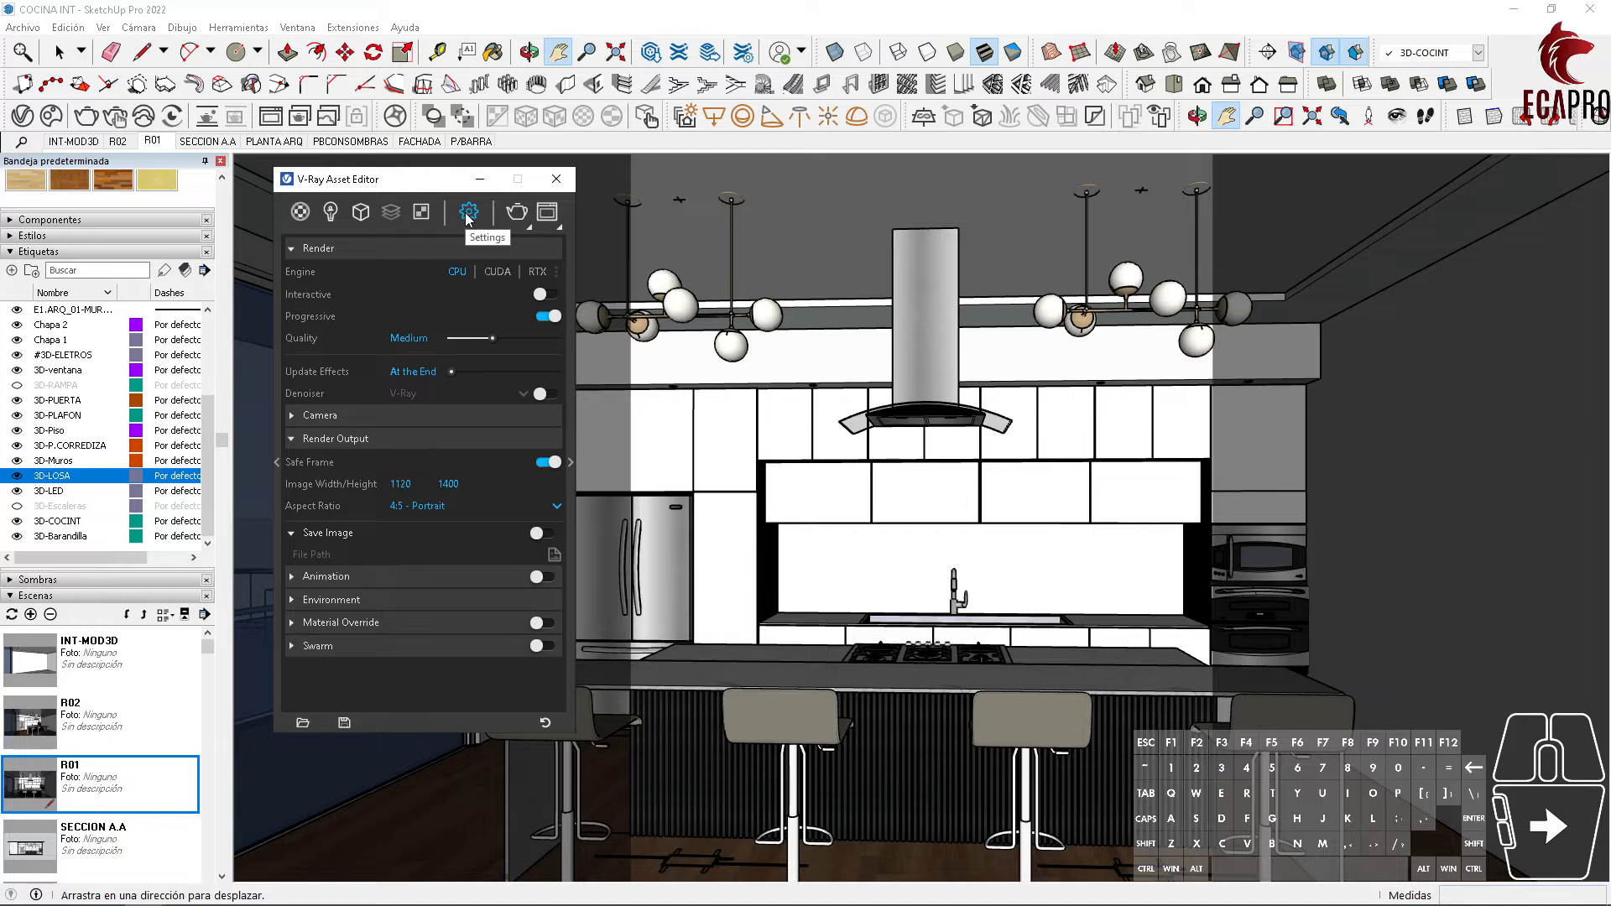
Step: Enable interactive rendering, run a test render of scene R01 and stop it
click(544, 295)
click(487, 317)
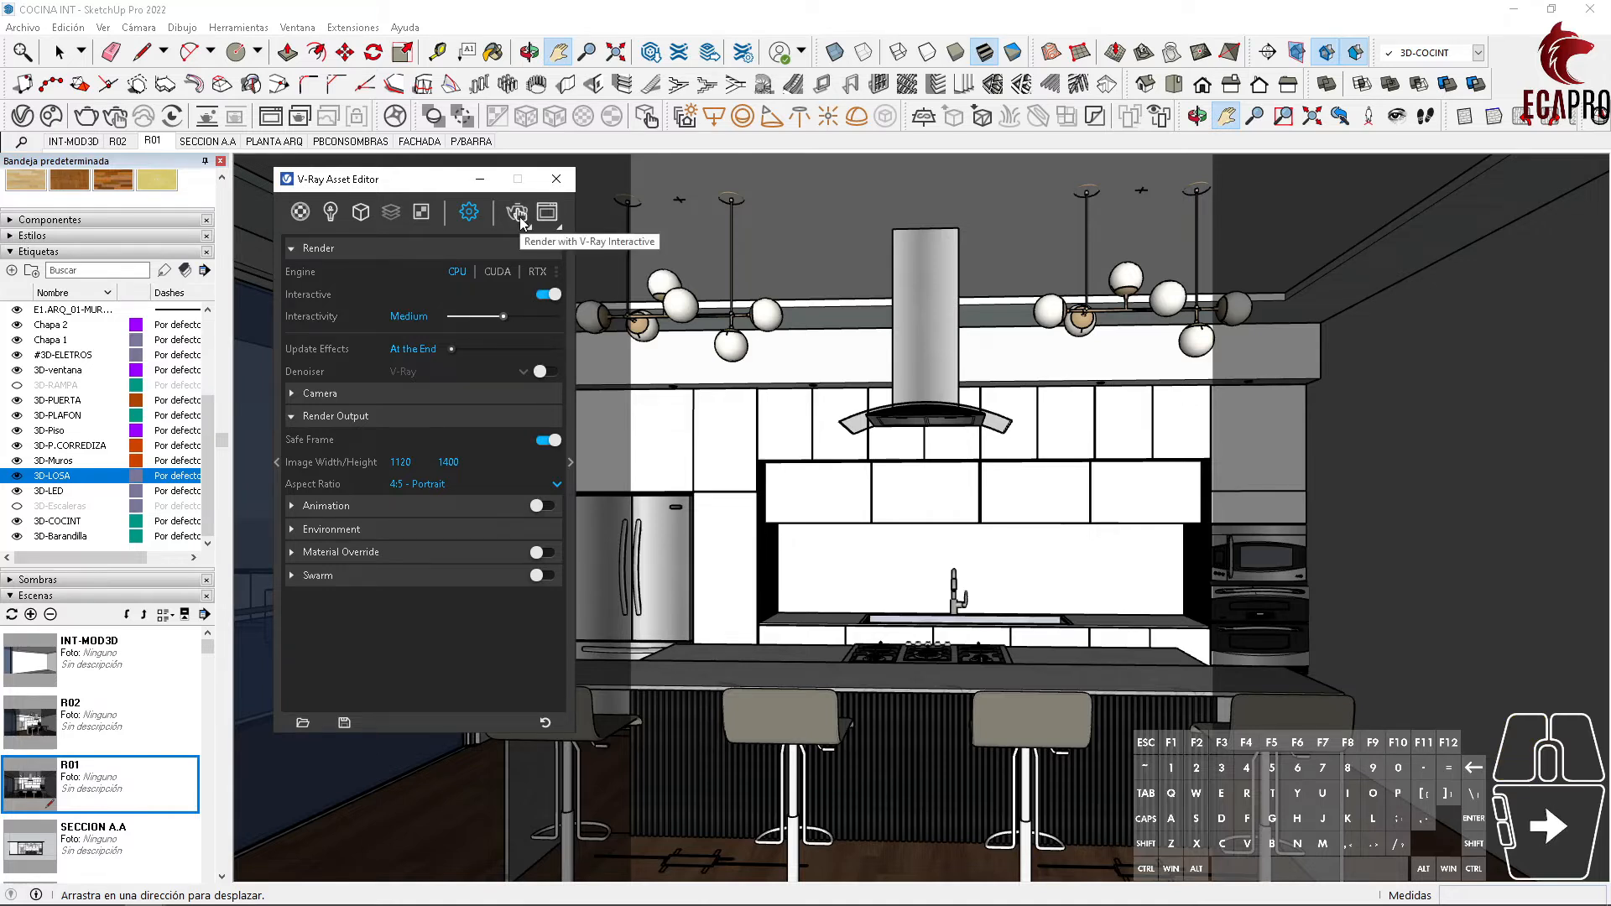
click(518, 214)
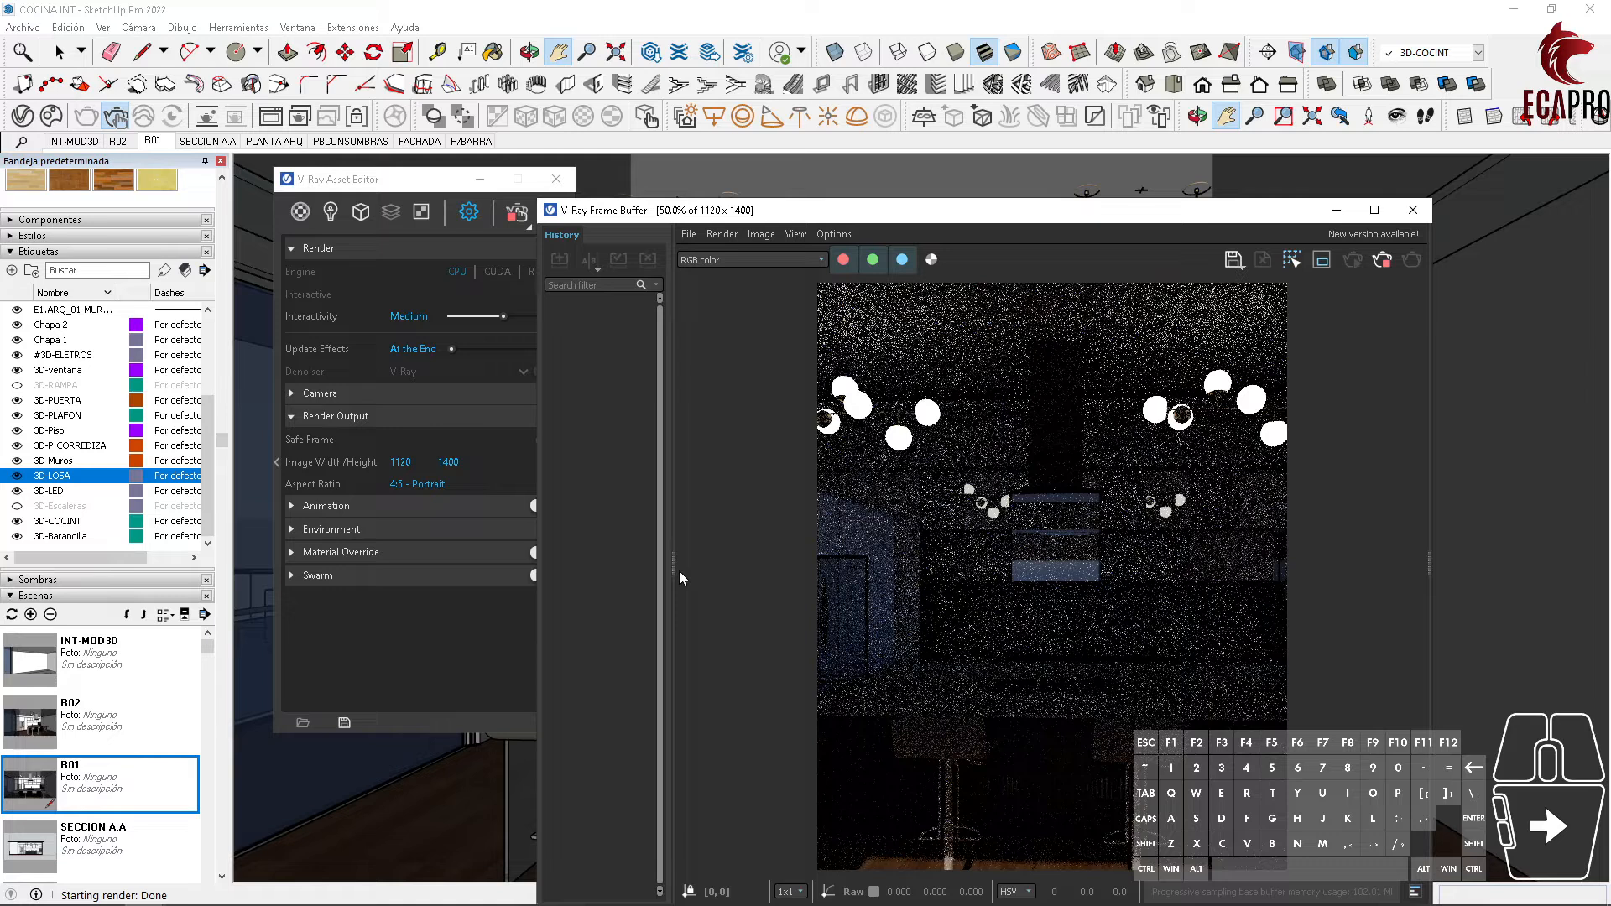
click(1381, 260)
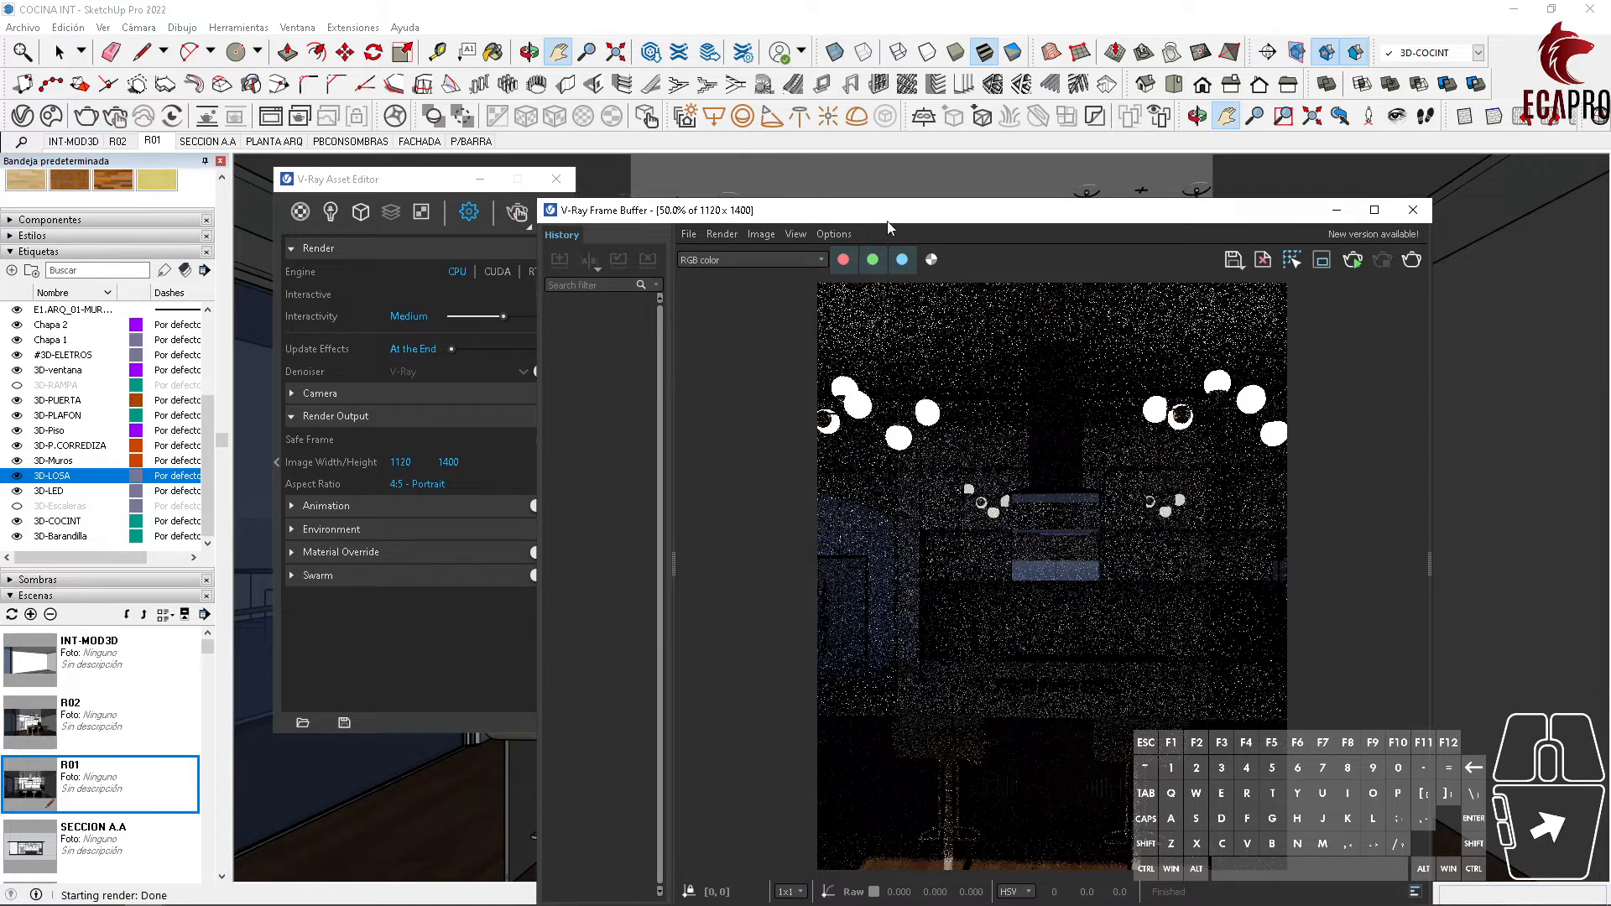
drag(890, 215, 964, 183)
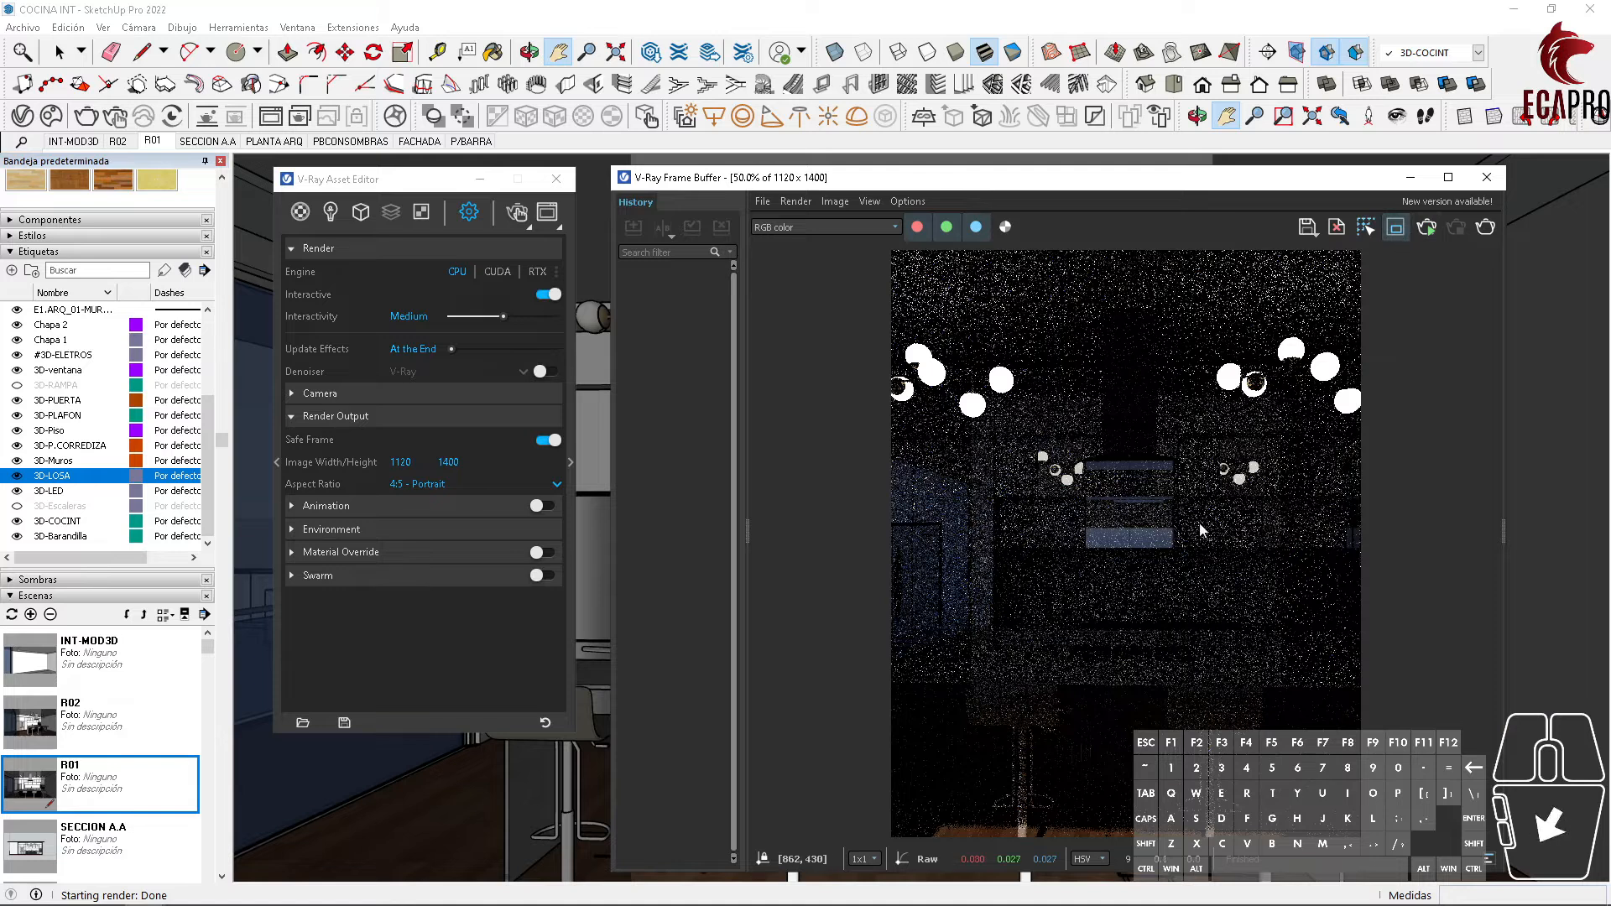
Step: Render only a region of about 348 by 422 pixels around the bar stool in the lower left of the image
drag(938, 616, 1082, 793)
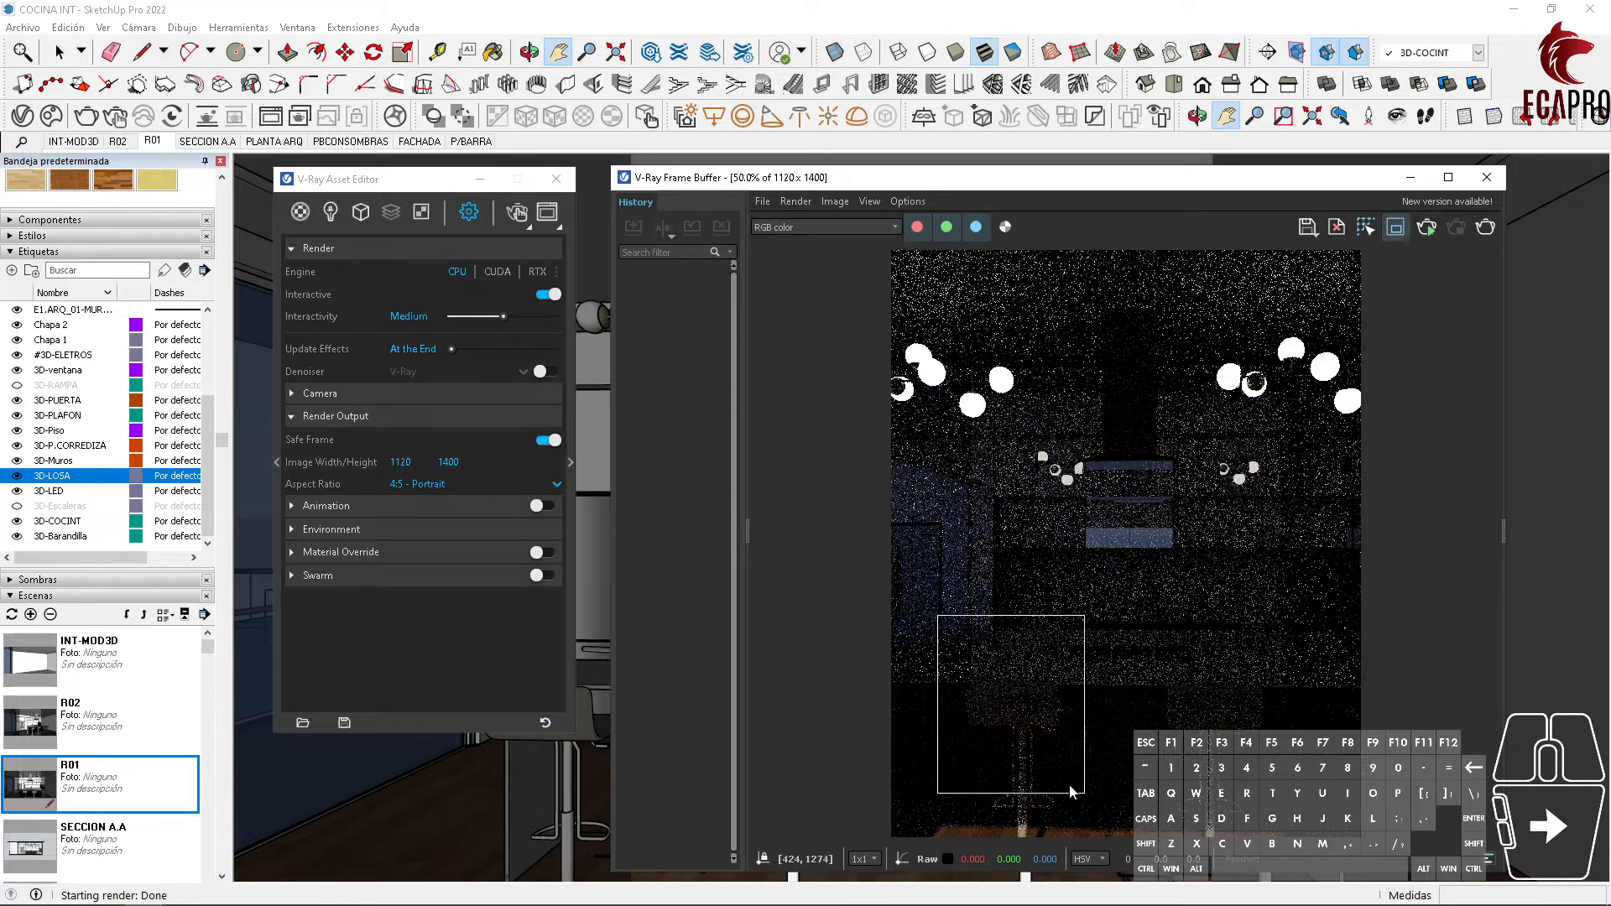
click(1427, 228)
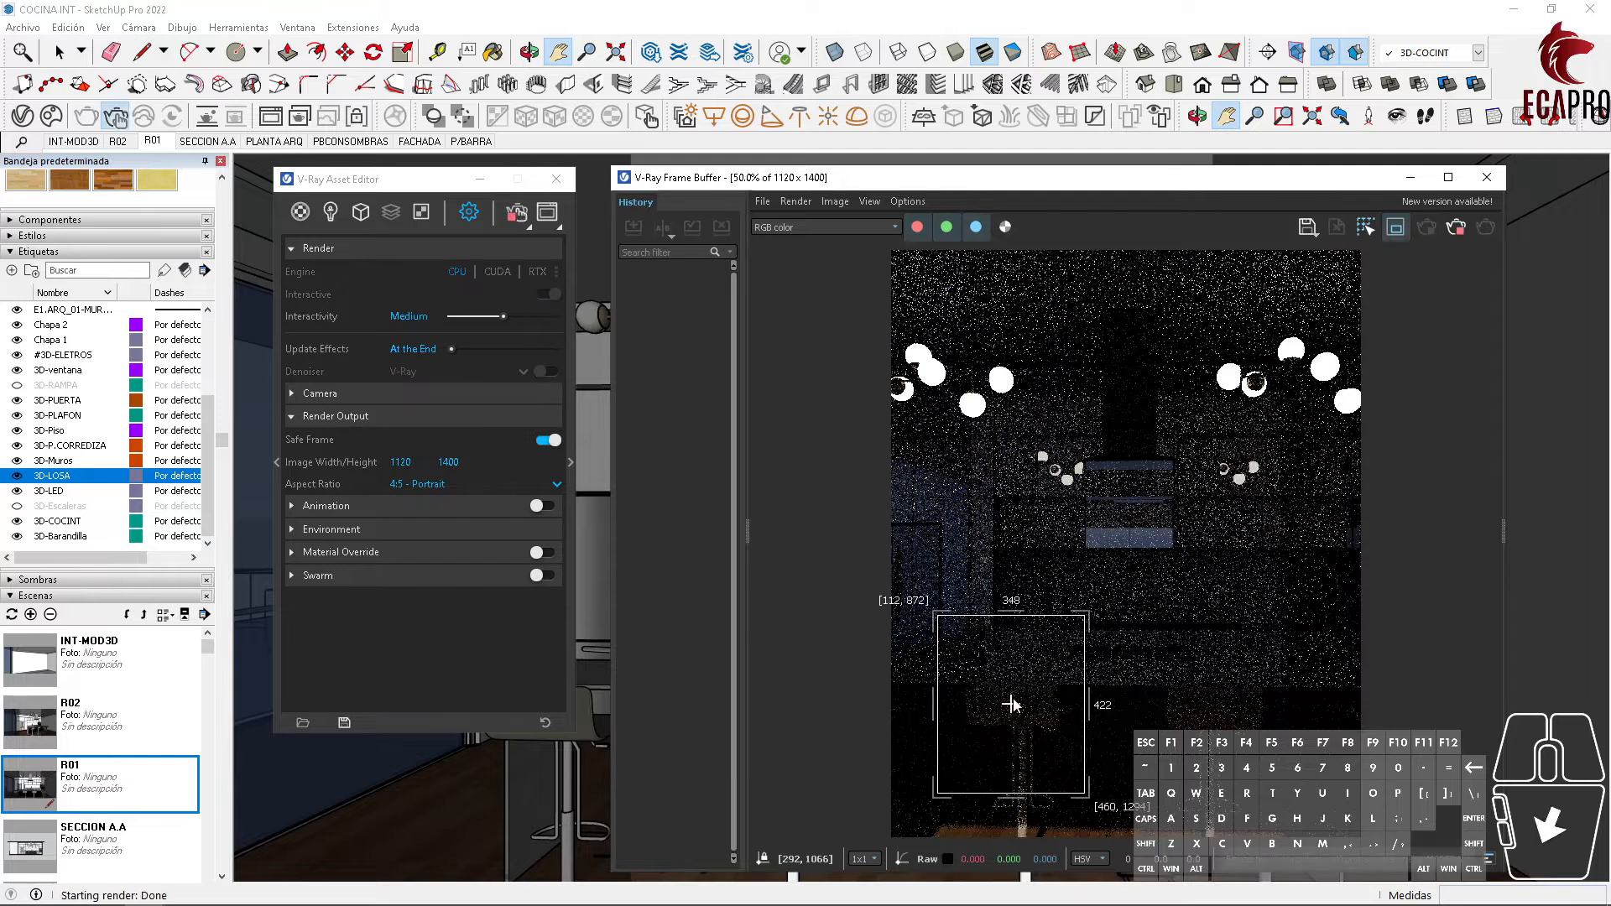
scroll(1007, 717, up, 1)
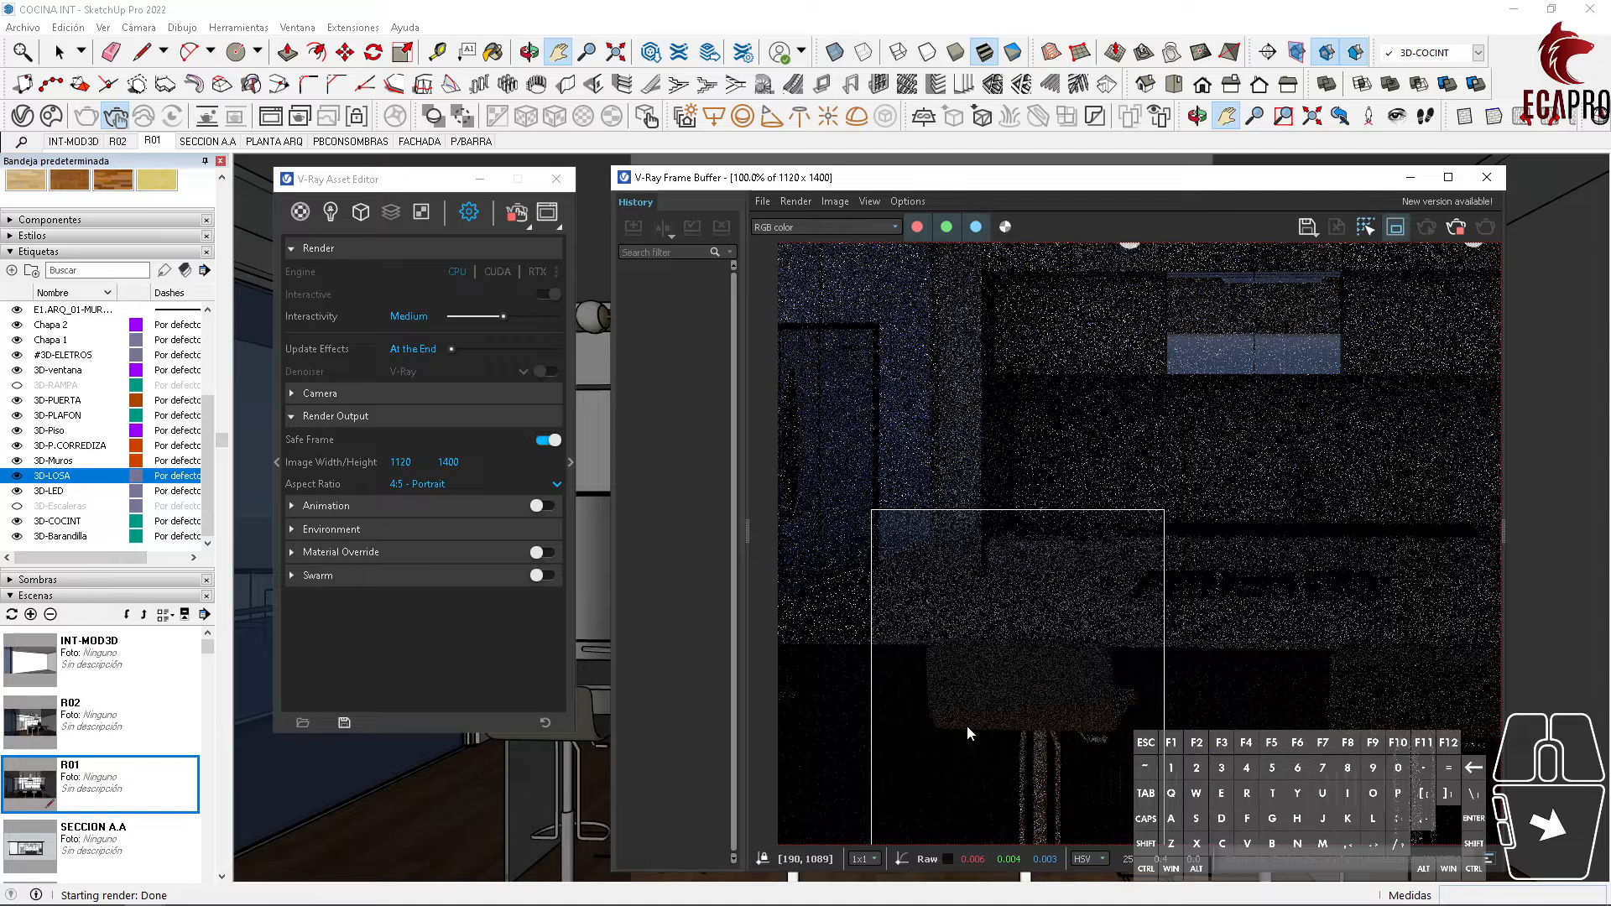
scroll(967, 725, down, 1)
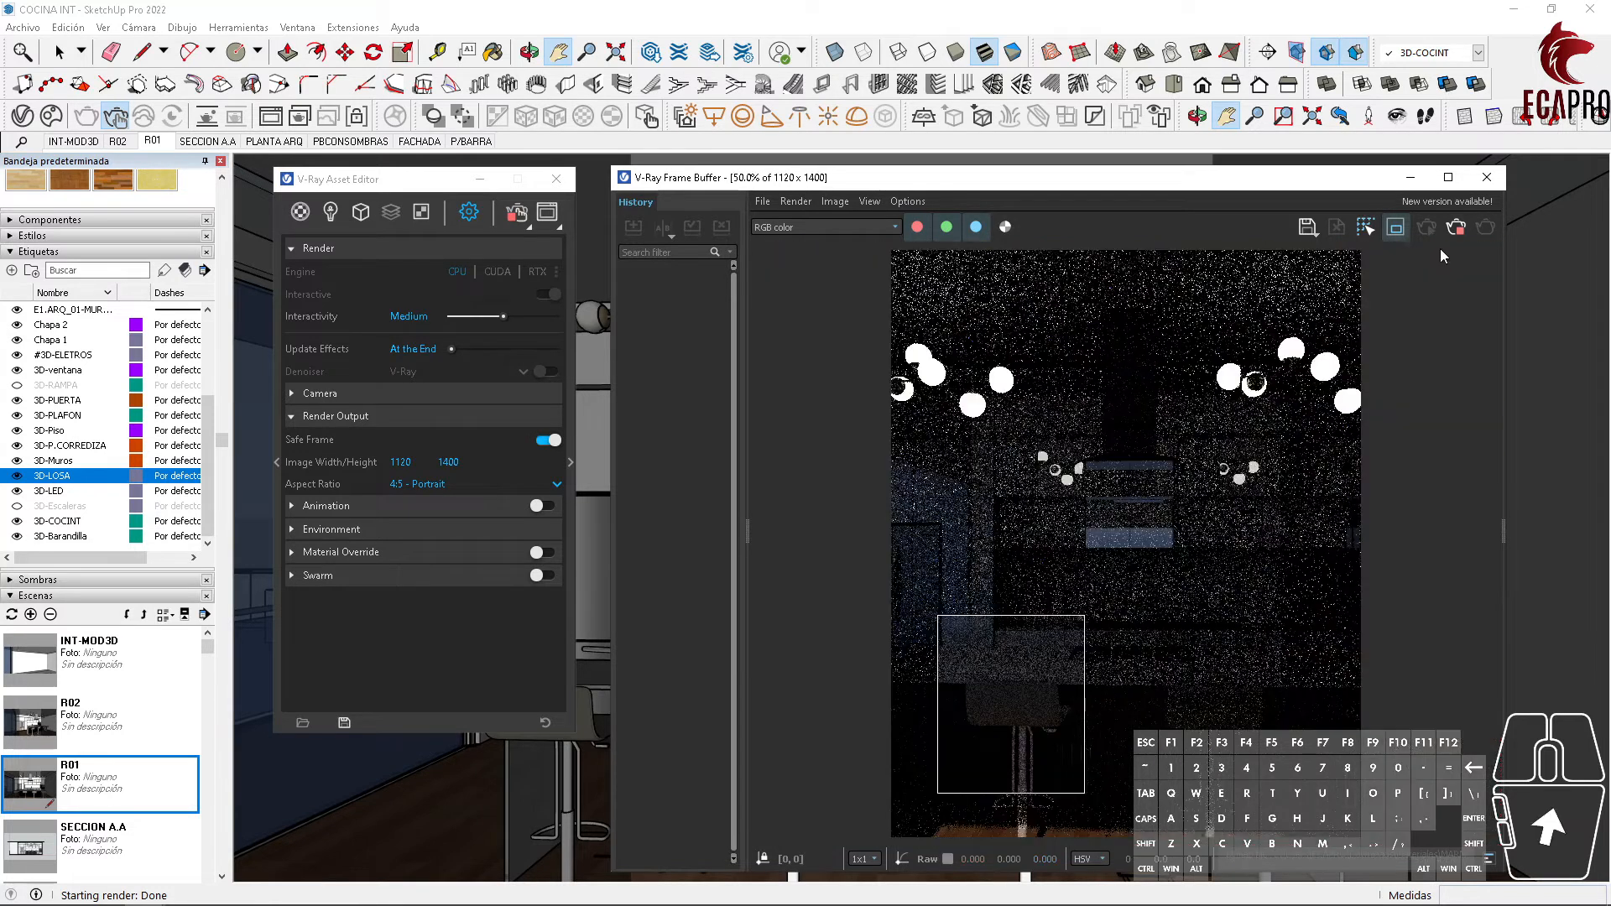
Step: Stop the region render and turn off the render region in the frame buffer
click(1395, 226)
scroll(1208, 534, down, 1)
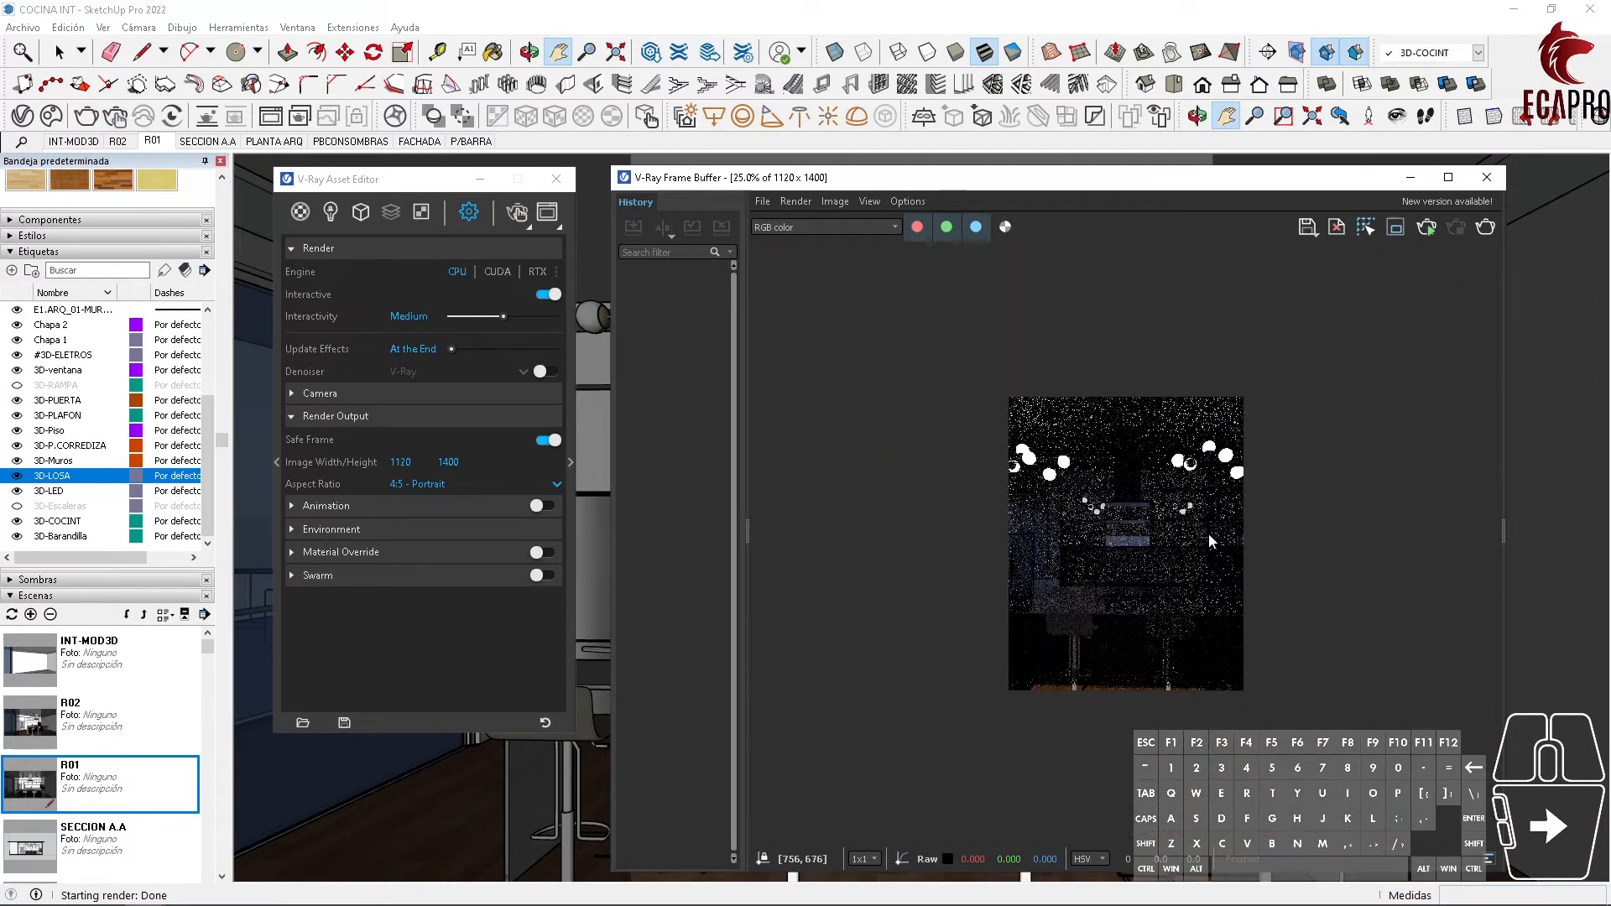
scroll(1208, 540, up, 1)
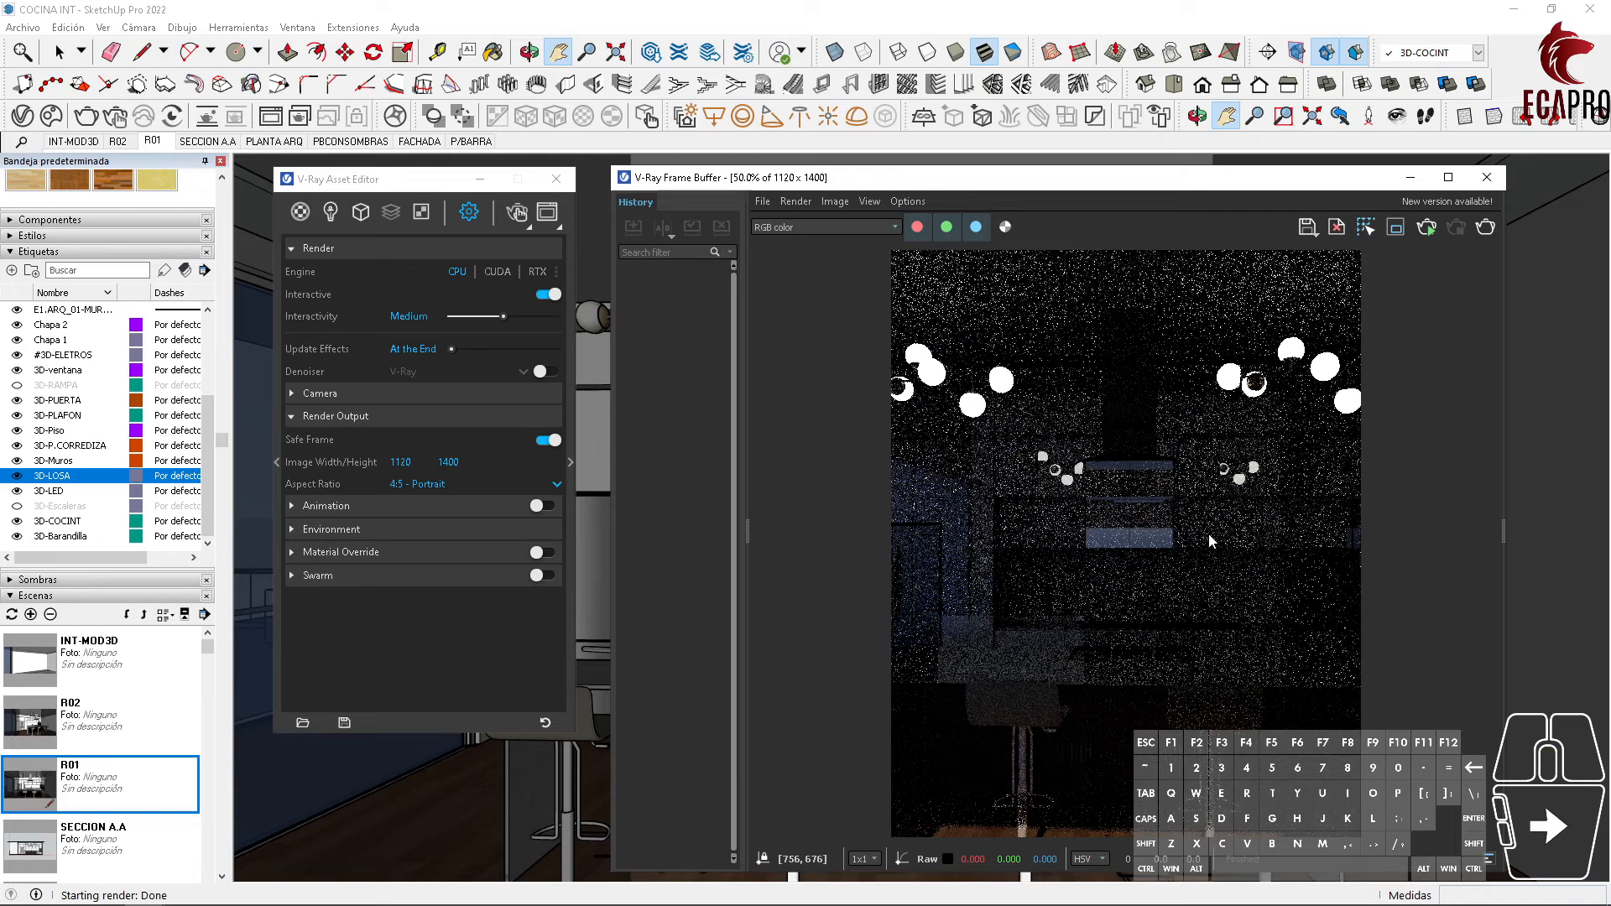
Step: Widen the frame buffer's history area and enable the render history in the VFB settings
drag(743, 533, 684, 526)
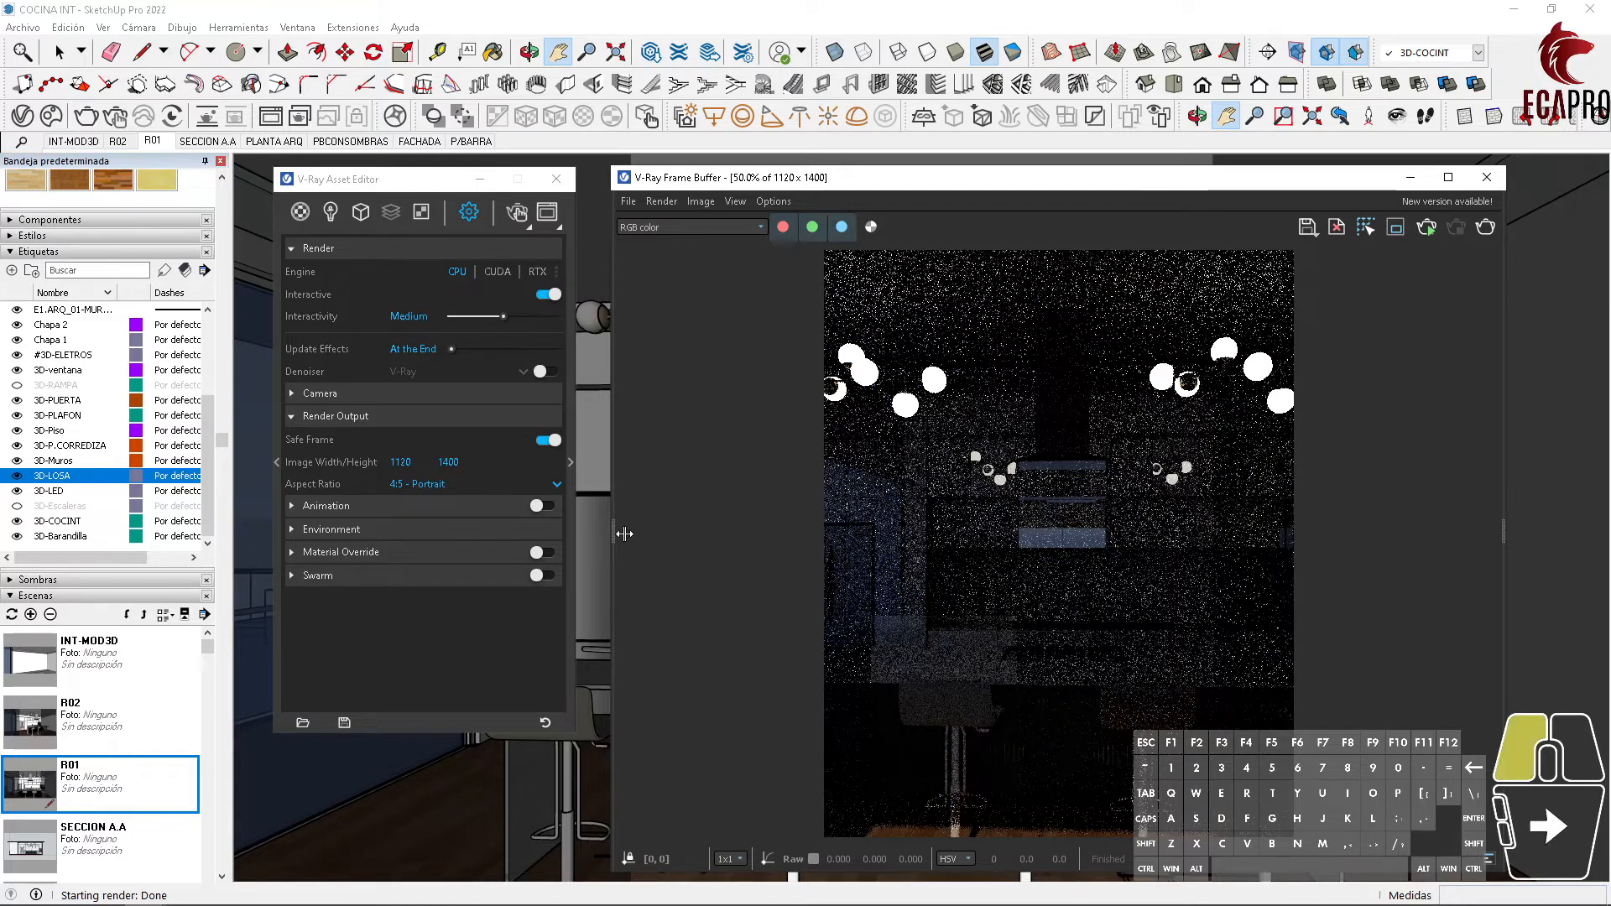
drag(614, 537, 835, 530)
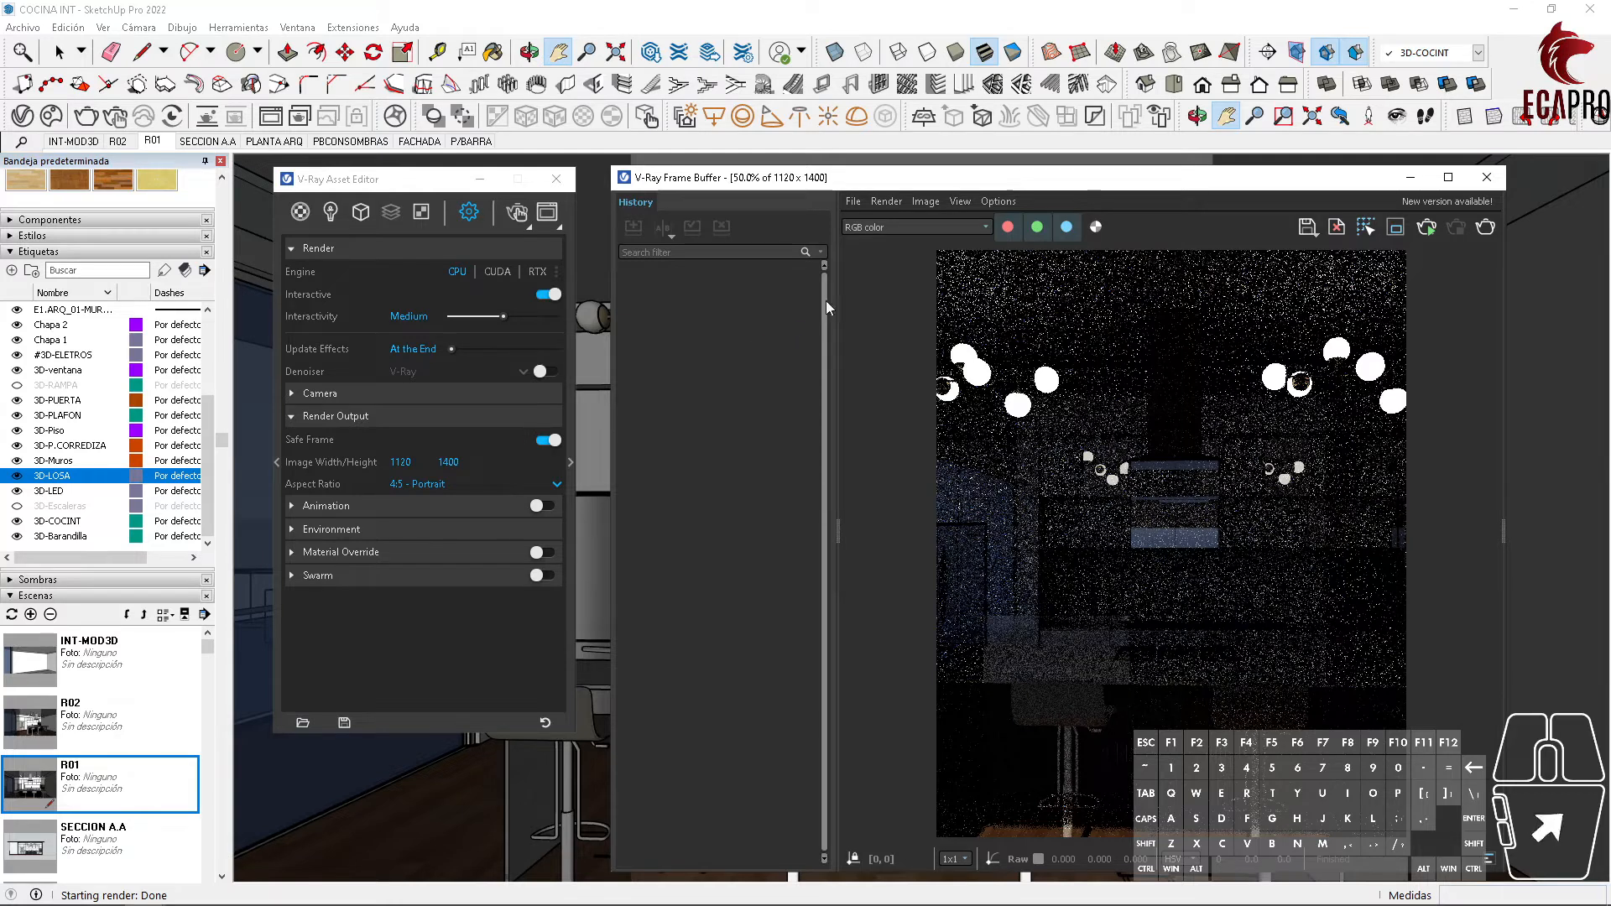
click(988, 200)
click(1007, 220)
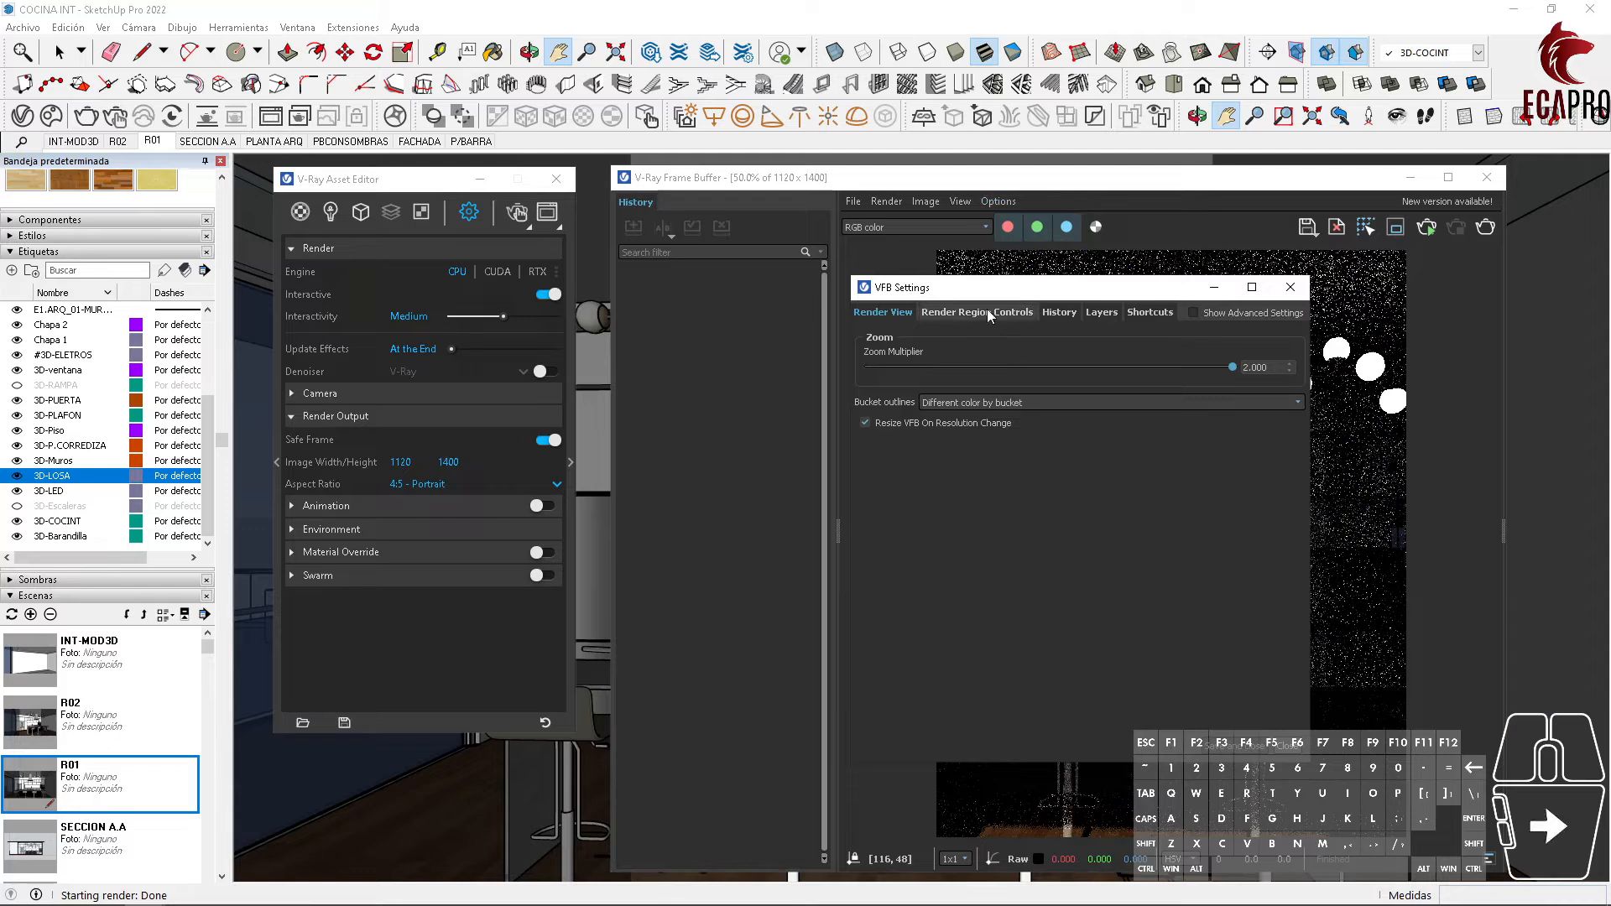
click(1059, 312)
click(866, 334)
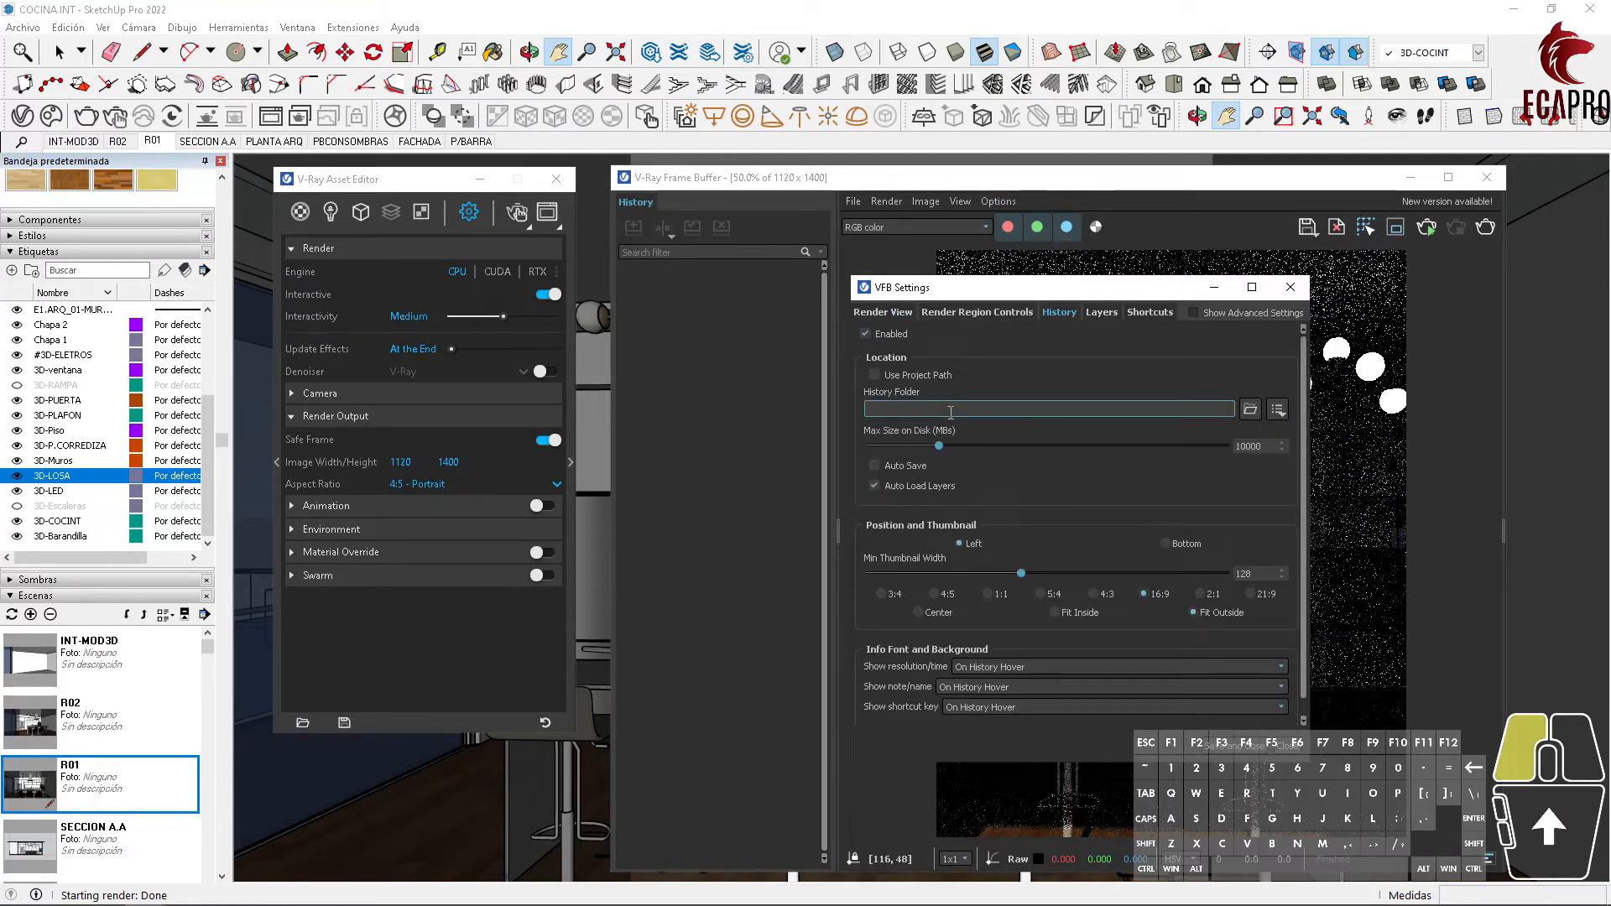
Step: Create a folder named HISTORIAL VRAY in Documents, assign it as the history folder and save the VFB settings
click(1248, 409)
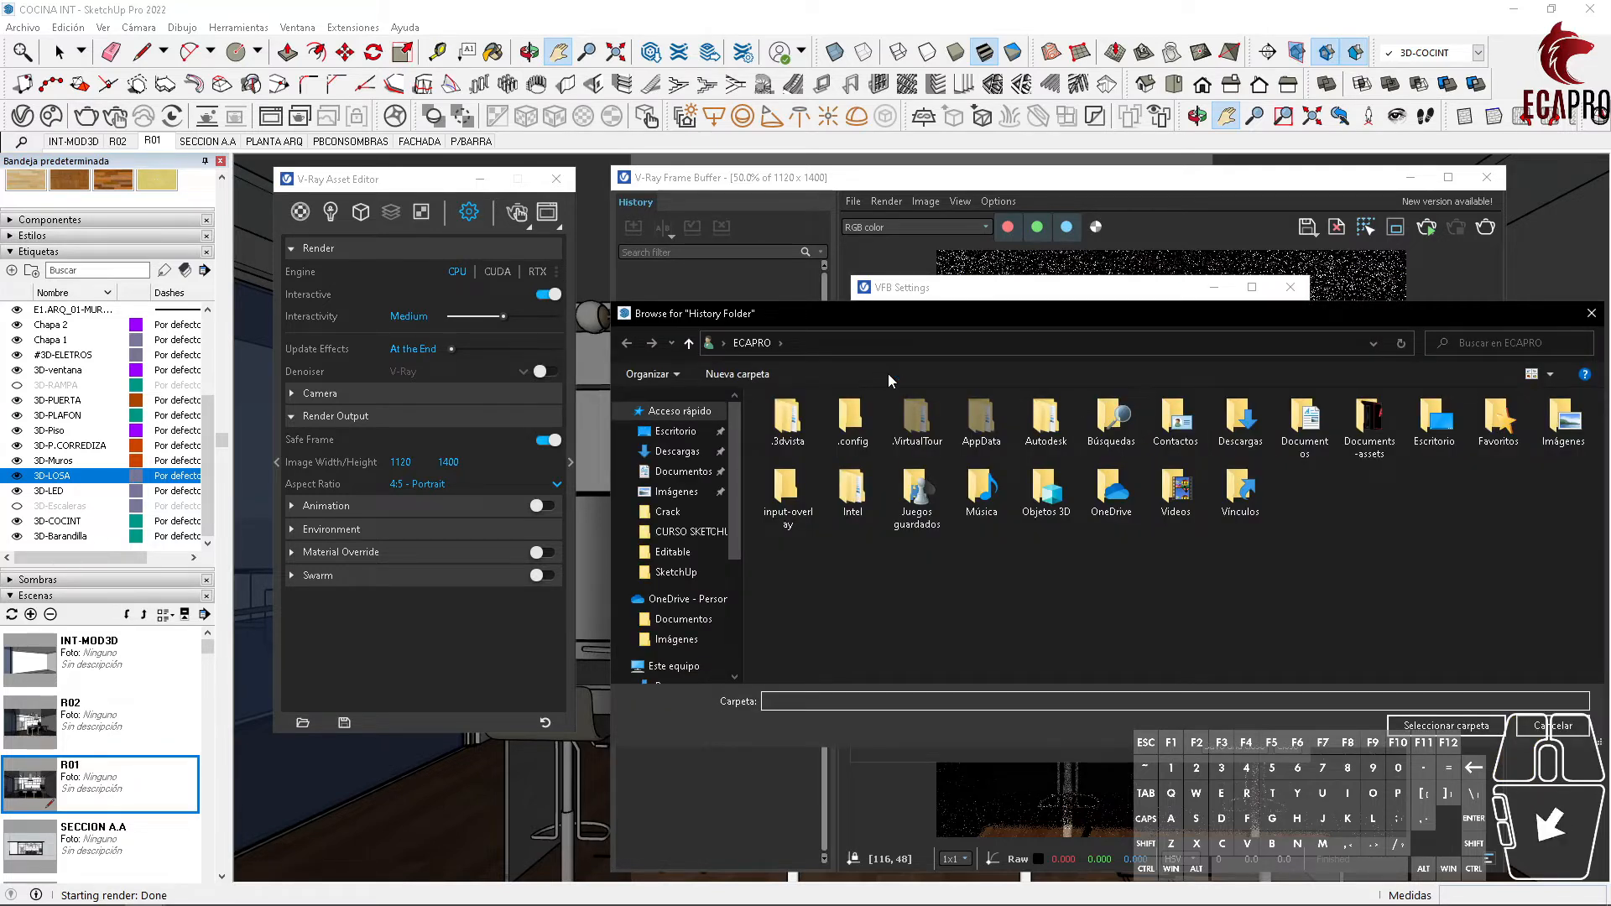
click(683, 471)
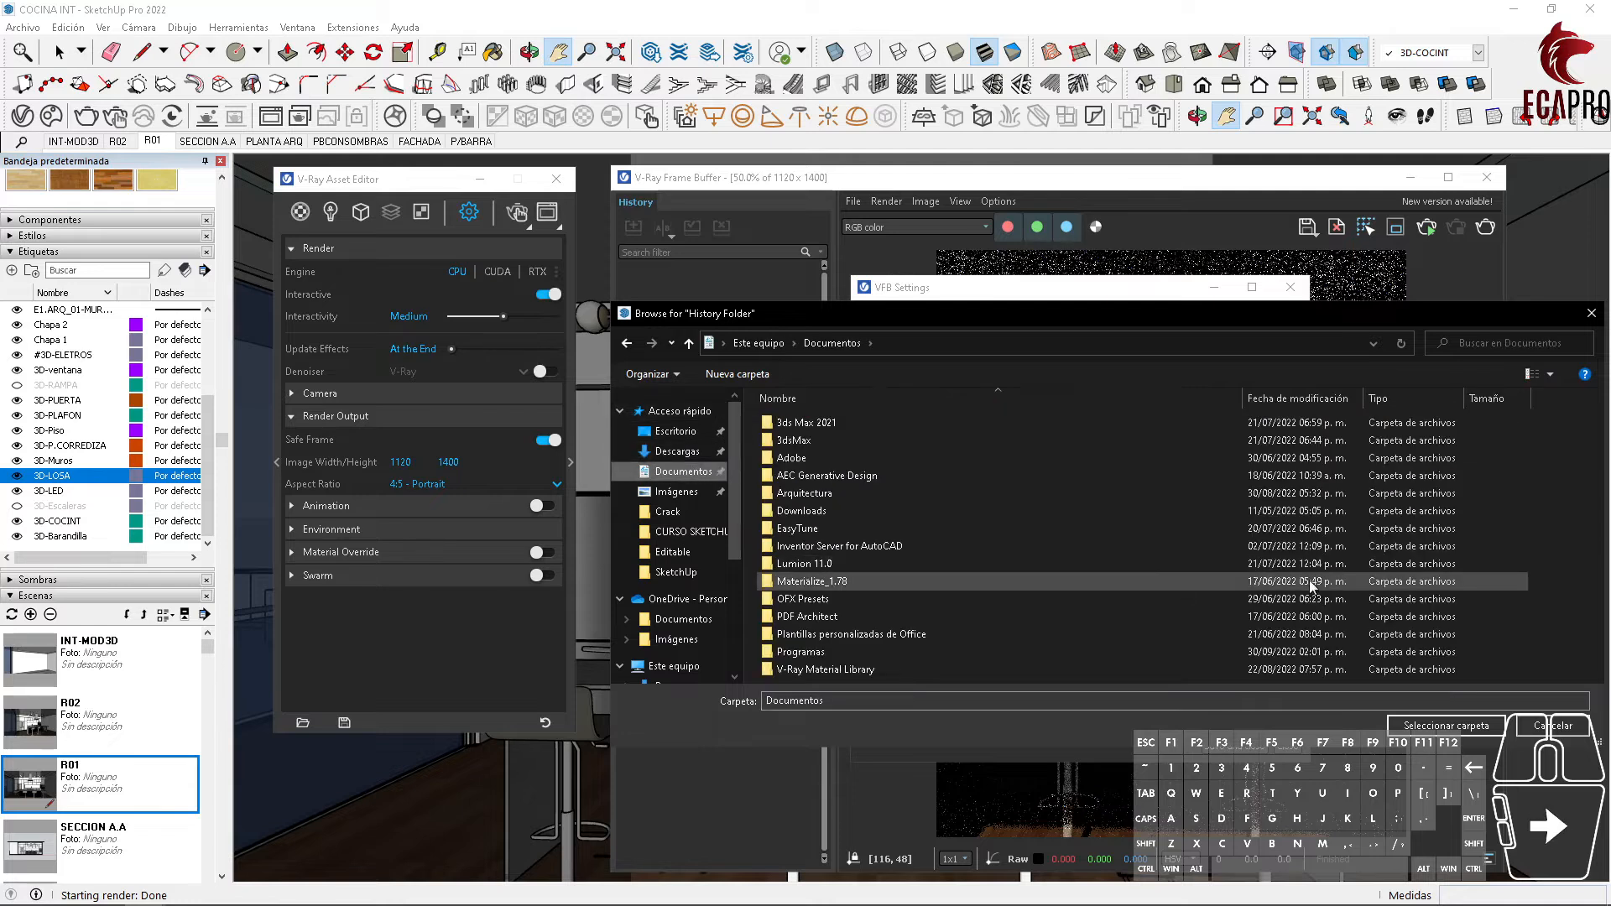
right_click(1539, 522)
mouse_move(1438, 722)
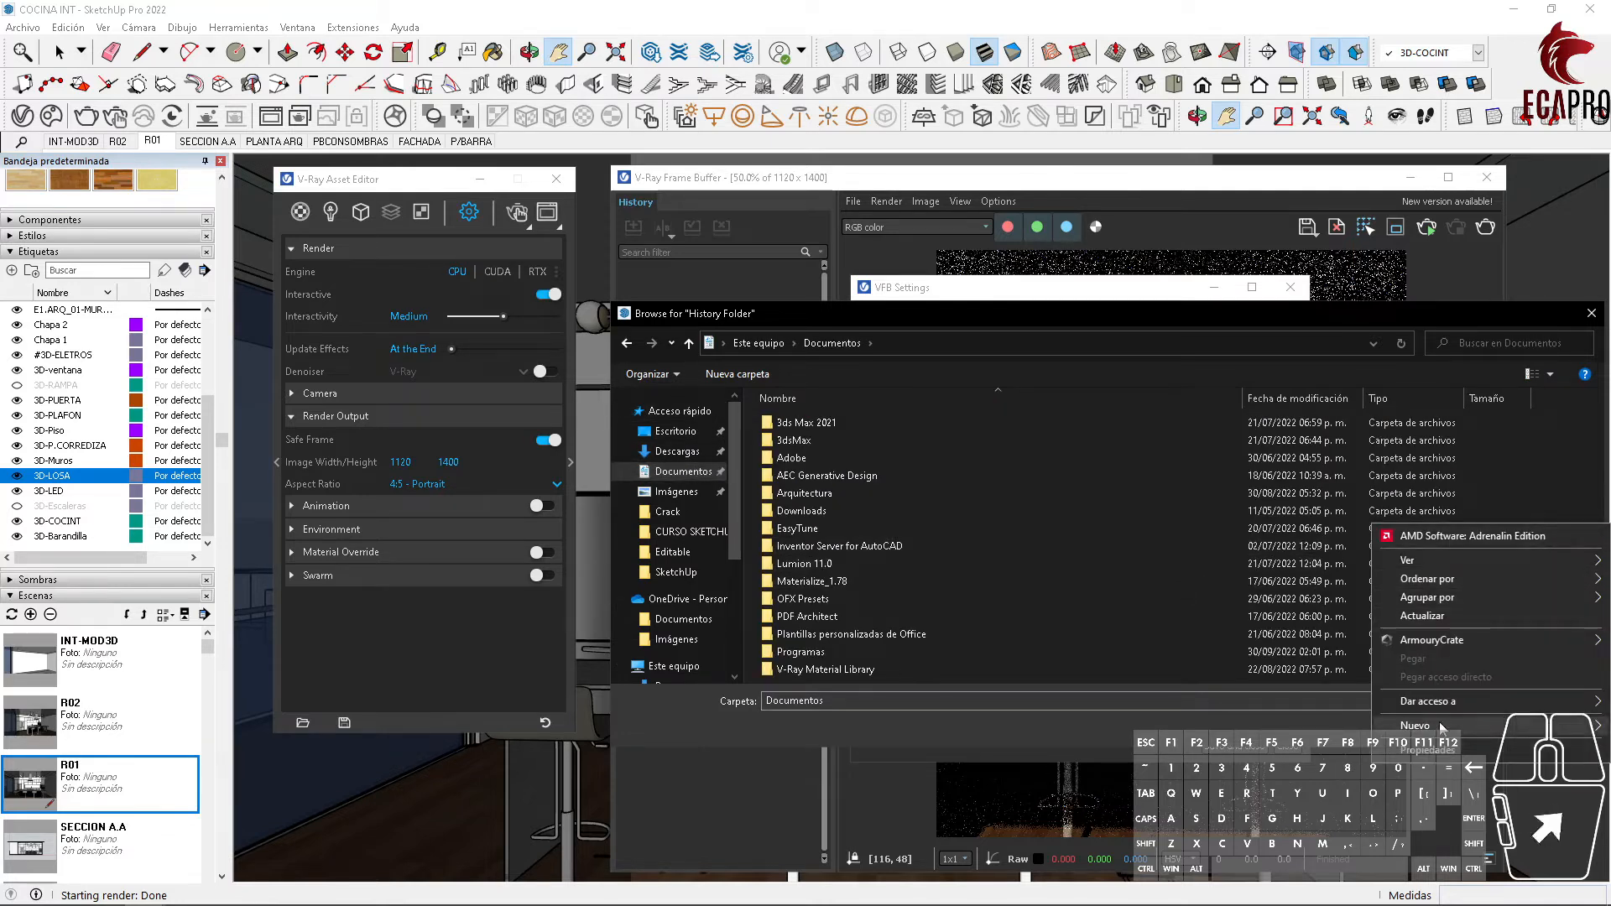
click(1191, 536)
text(HISTOR)
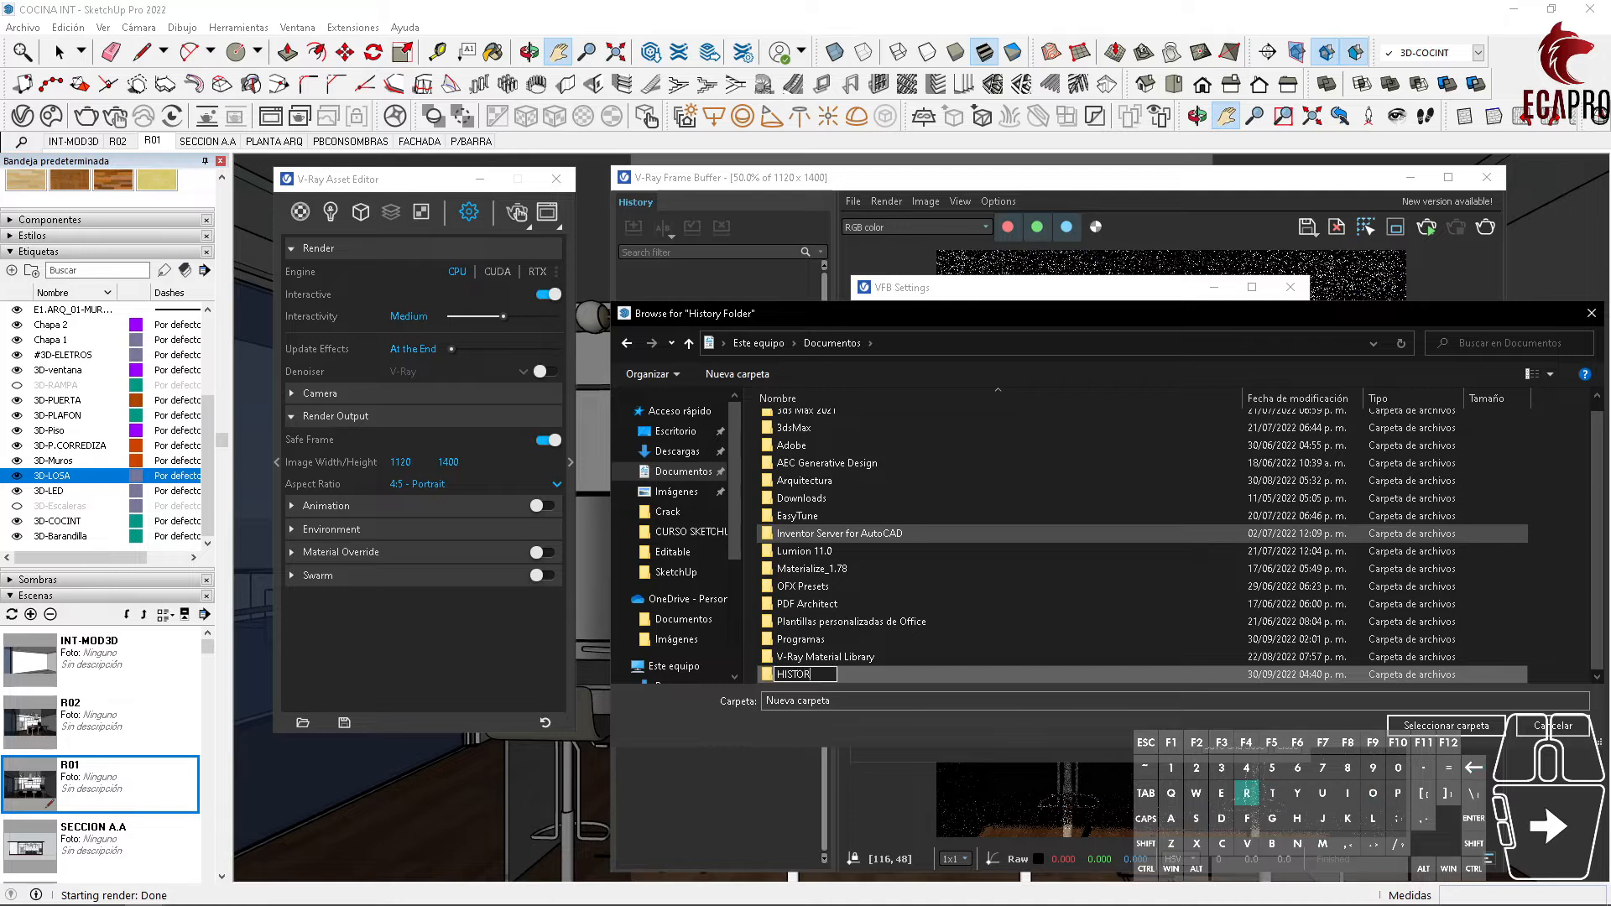
text(IAL VR)
key(Return)
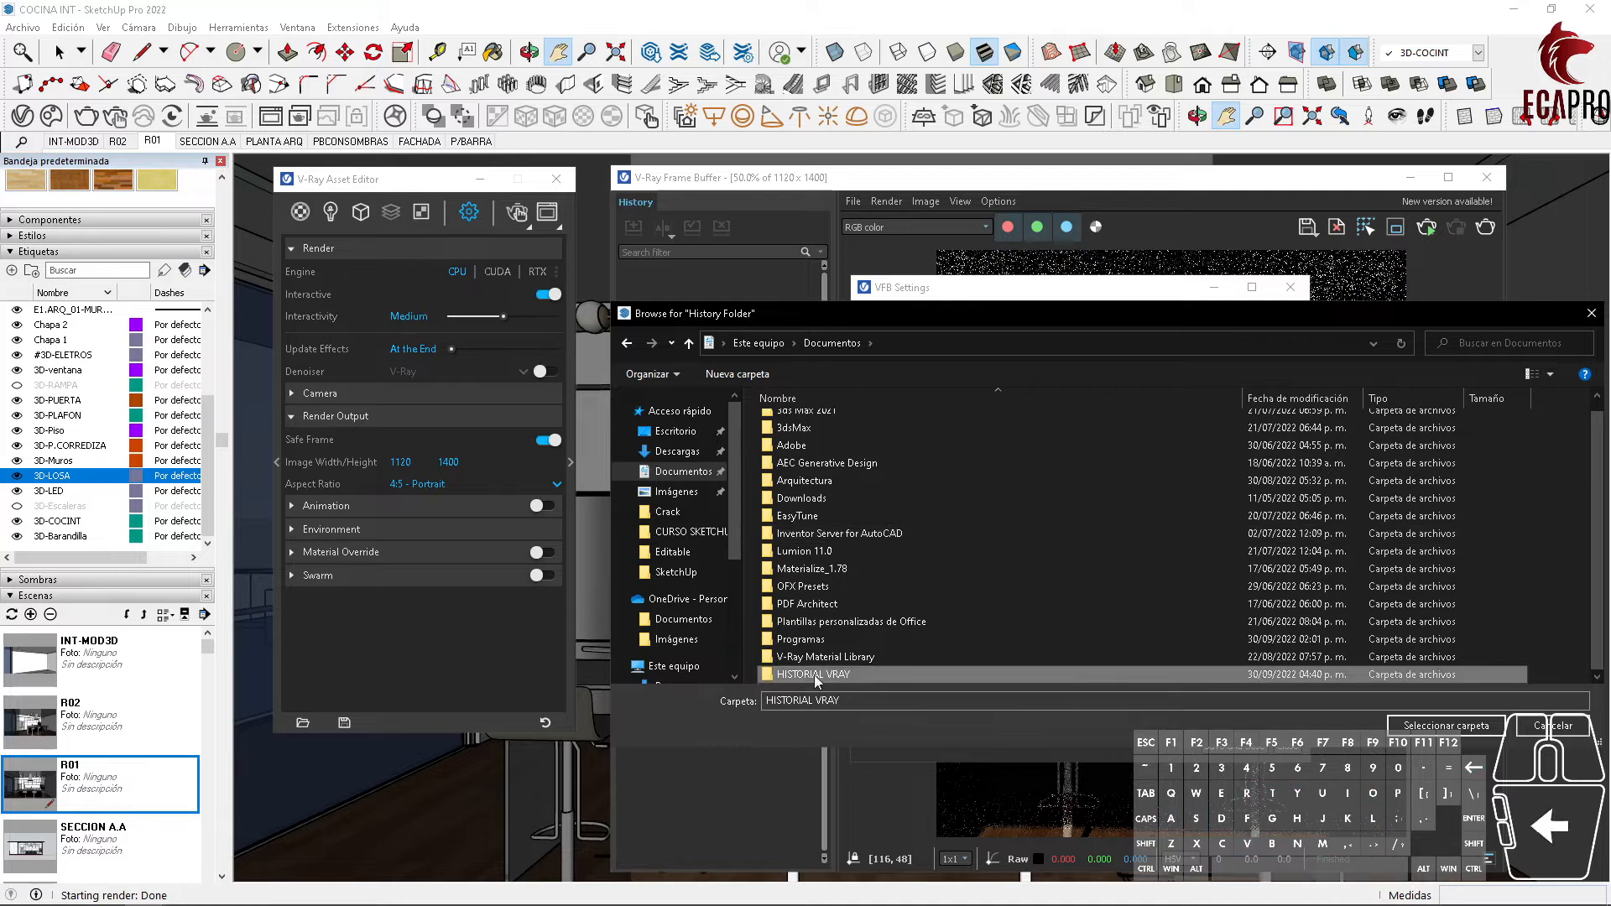
click(1419, 727)
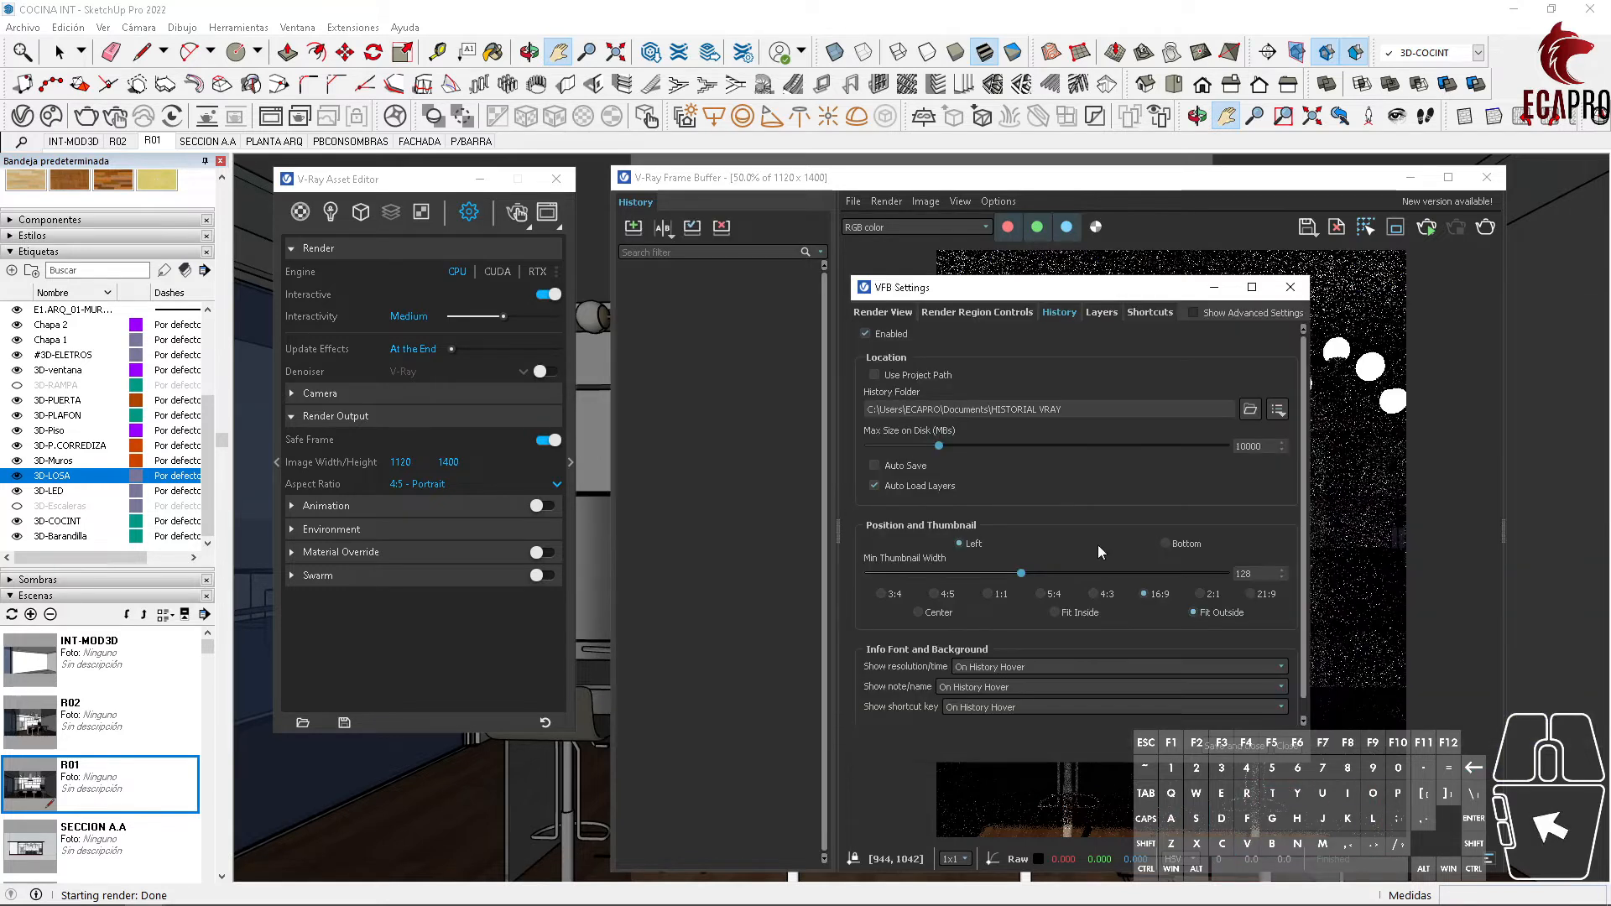
click(1231, 745)
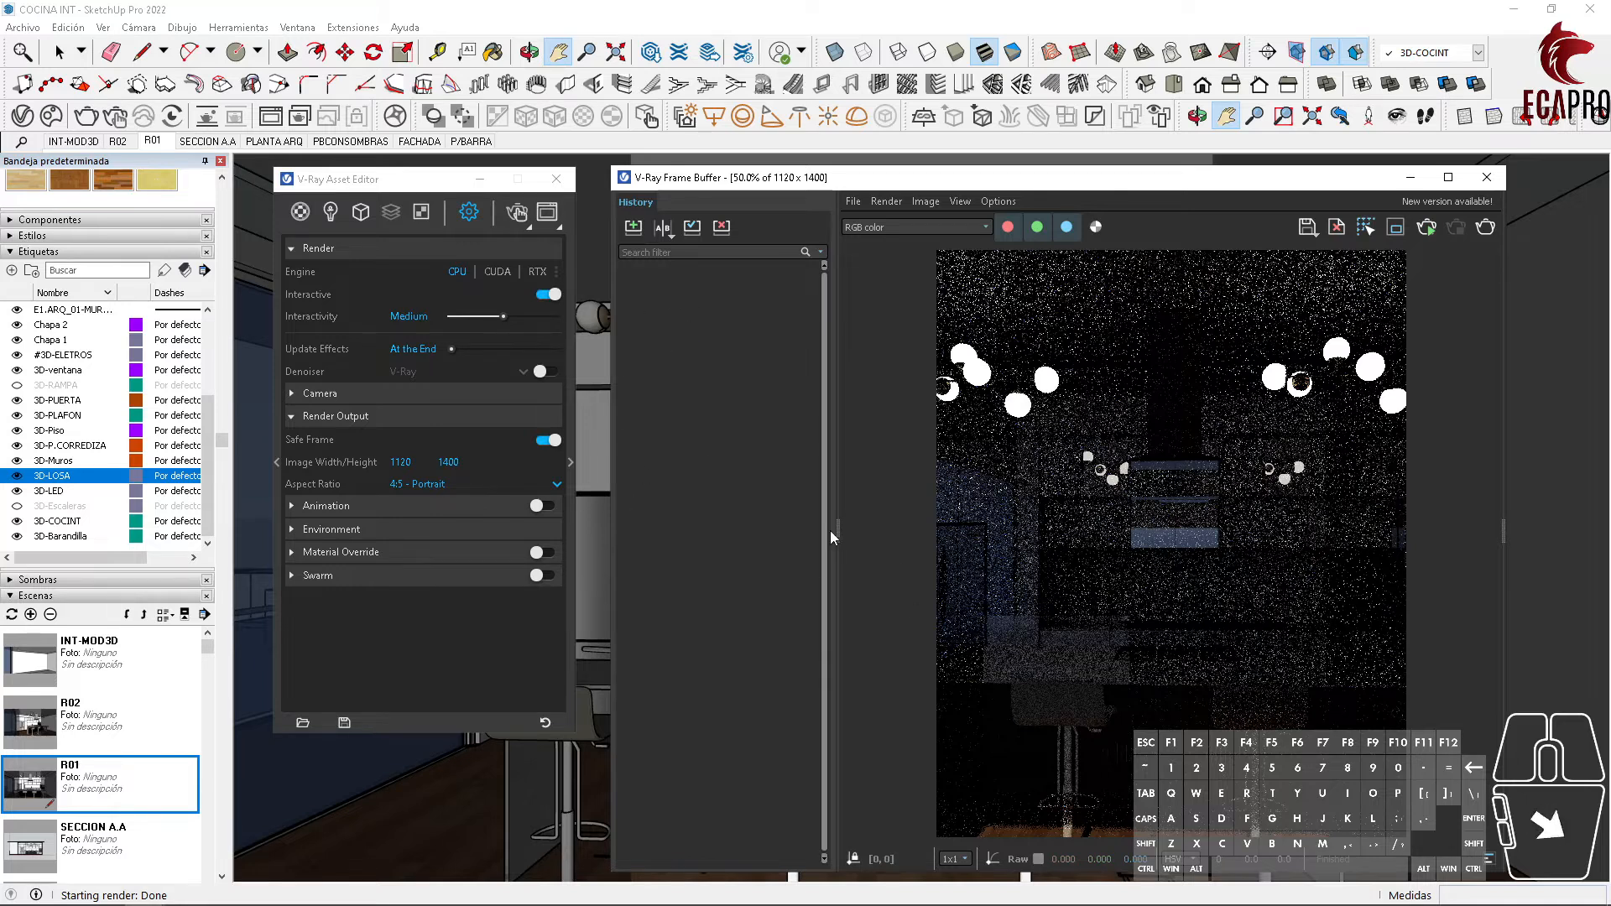
Step: Enable the SunLight's custom orientation and aim it at a horizontal angle of about 50.7° and a vertical angle of about 38.3°
mouse_move(1501, 530)
mouse_down()
mouse_move(1284, 530)
mouse_move(1499, 525)
mouse_up()
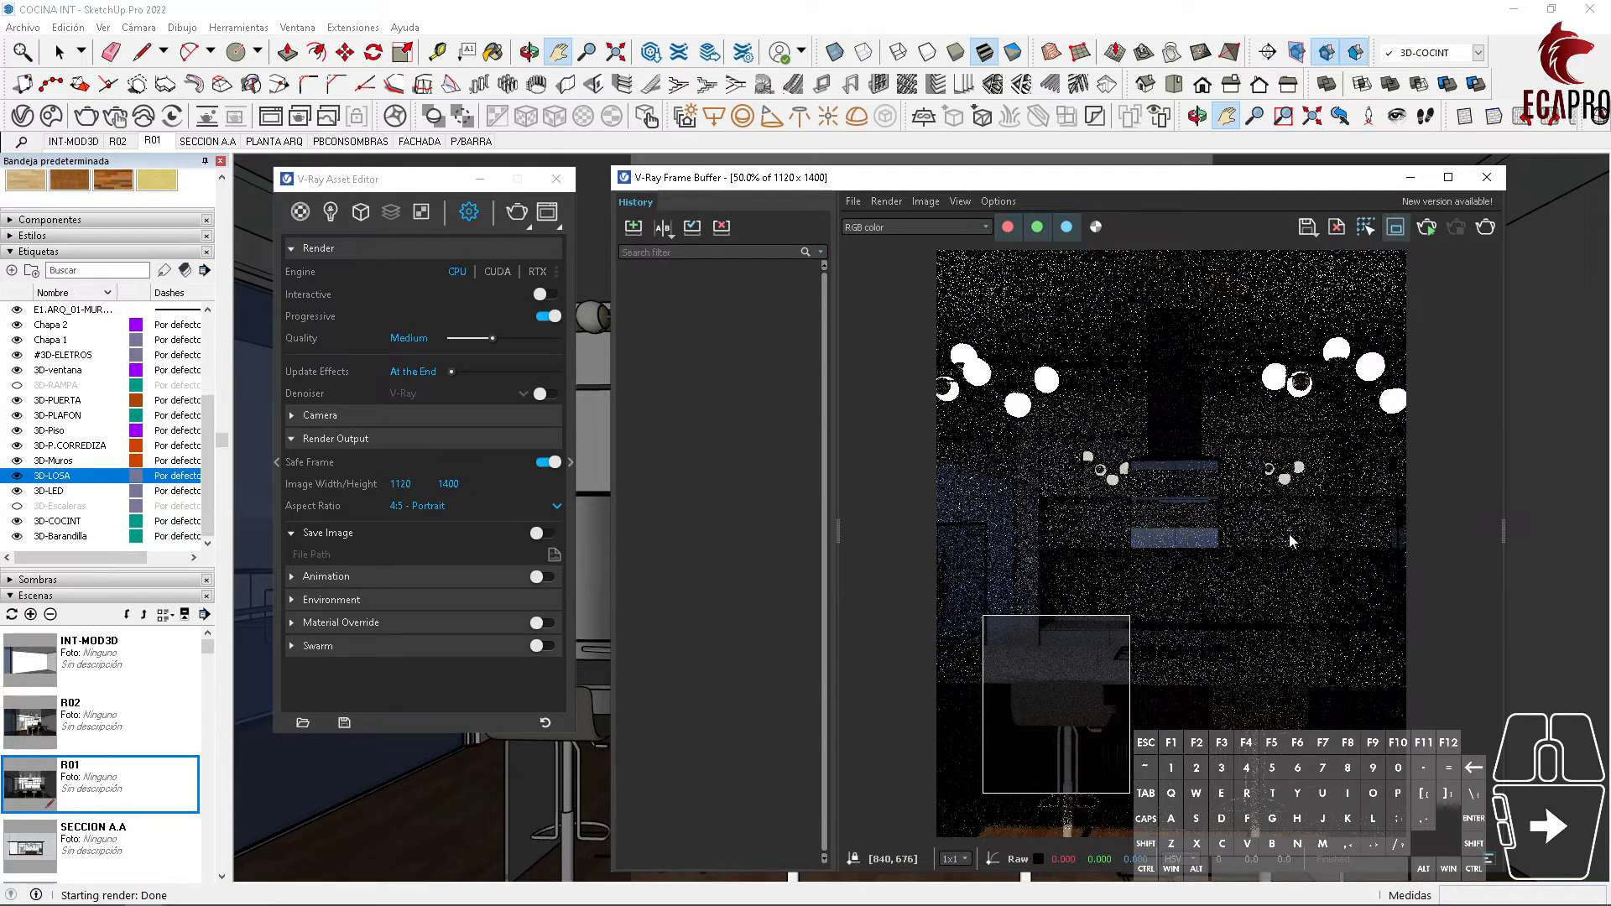
click(1410, 177)
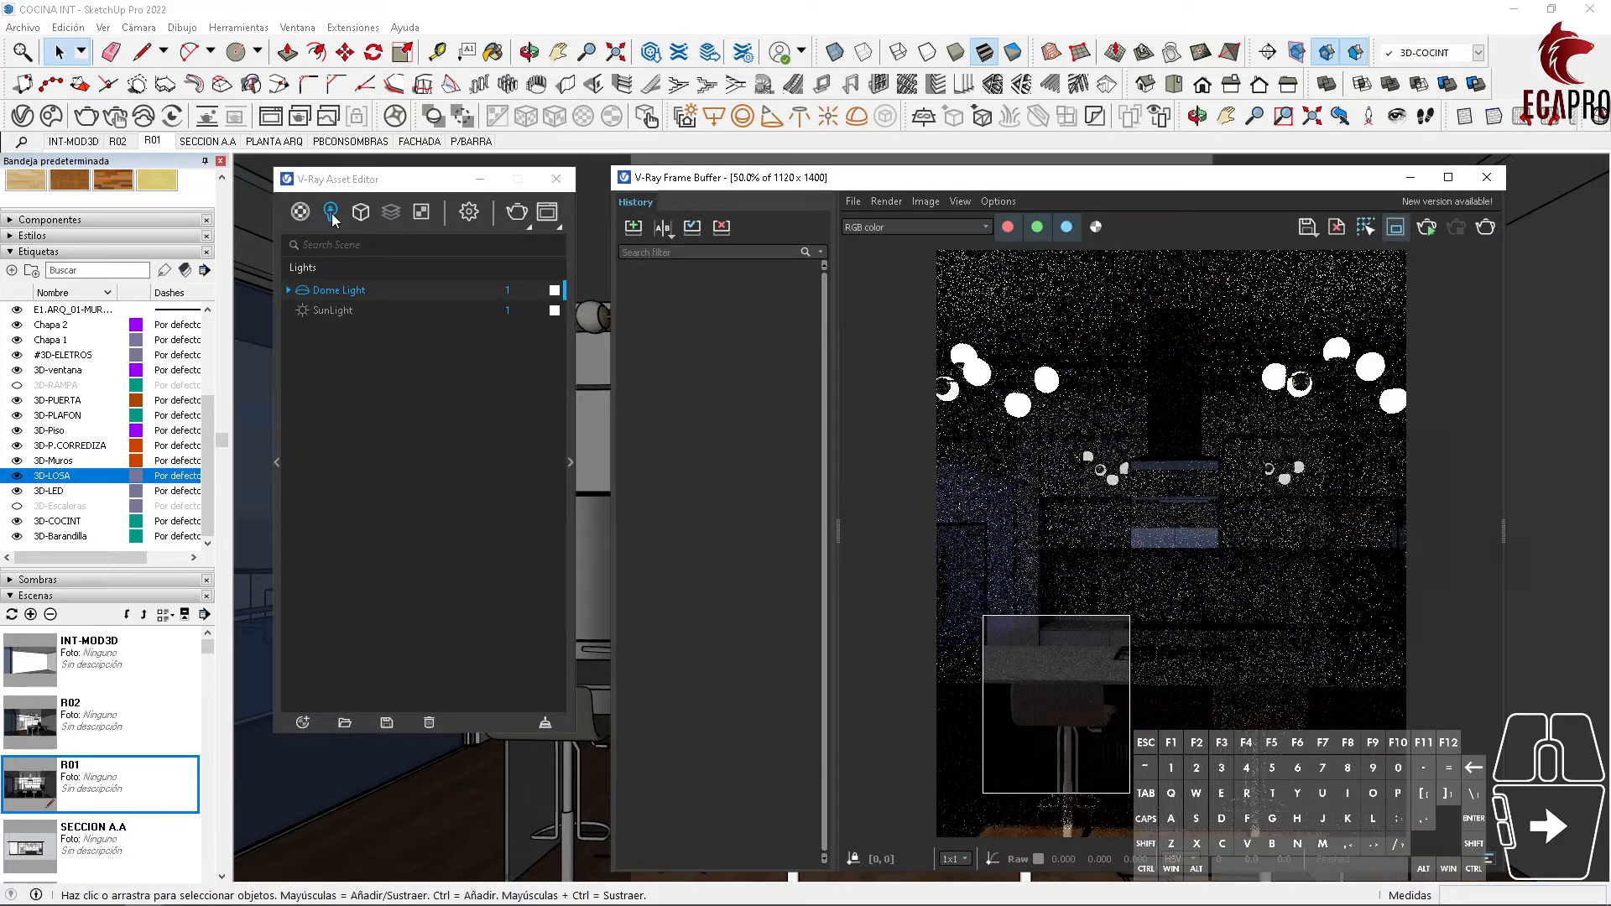
click(332, 215)
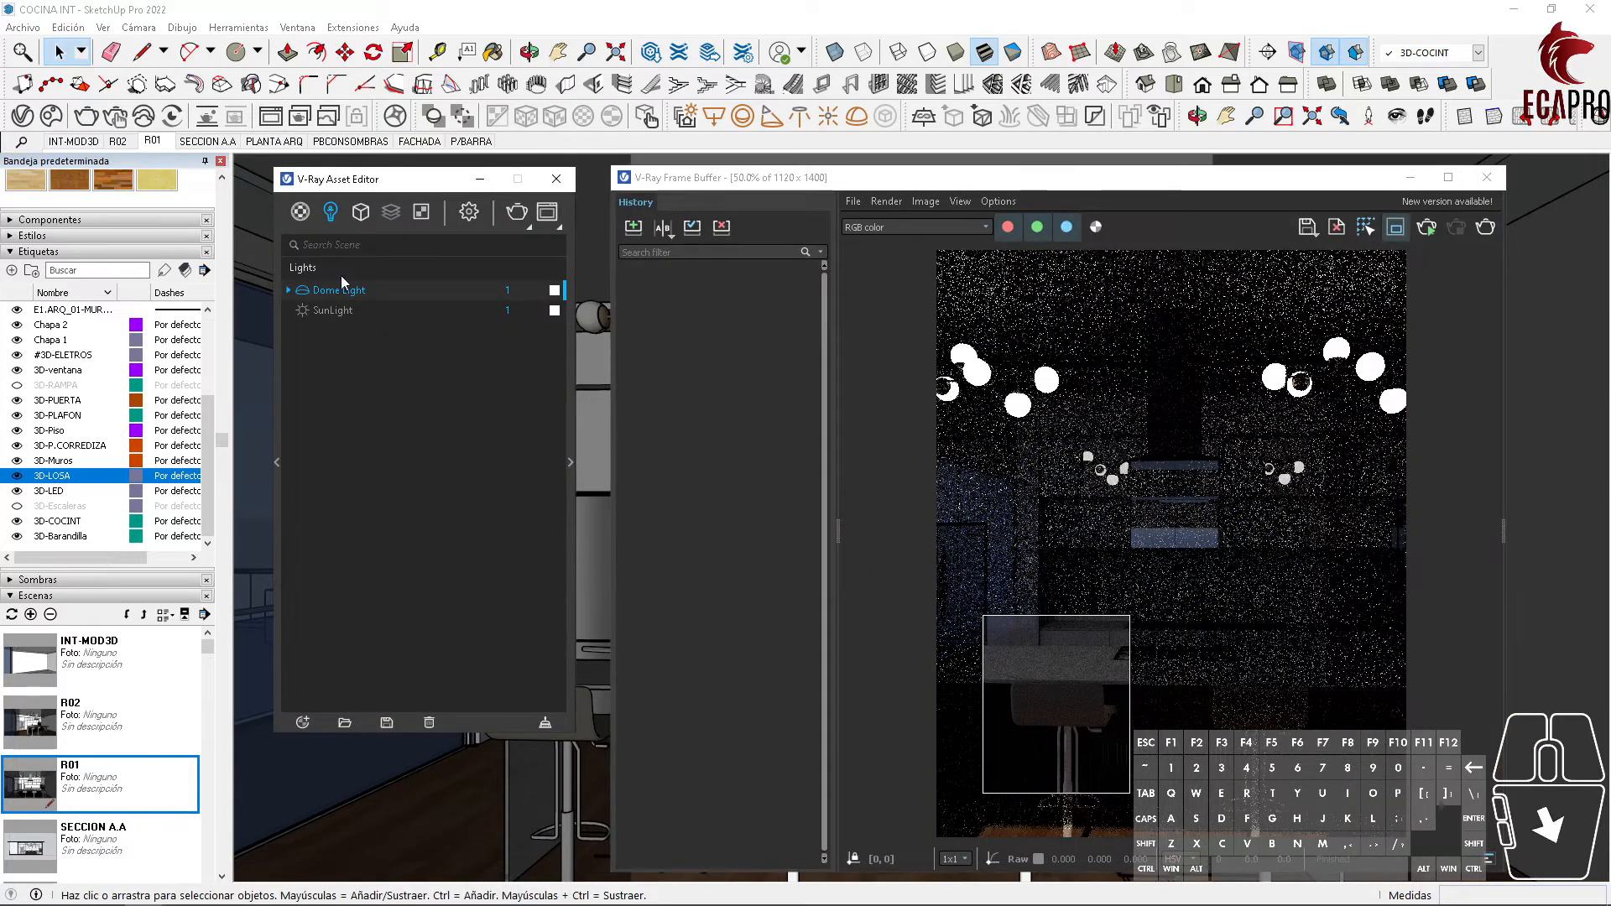
click(411, 310)
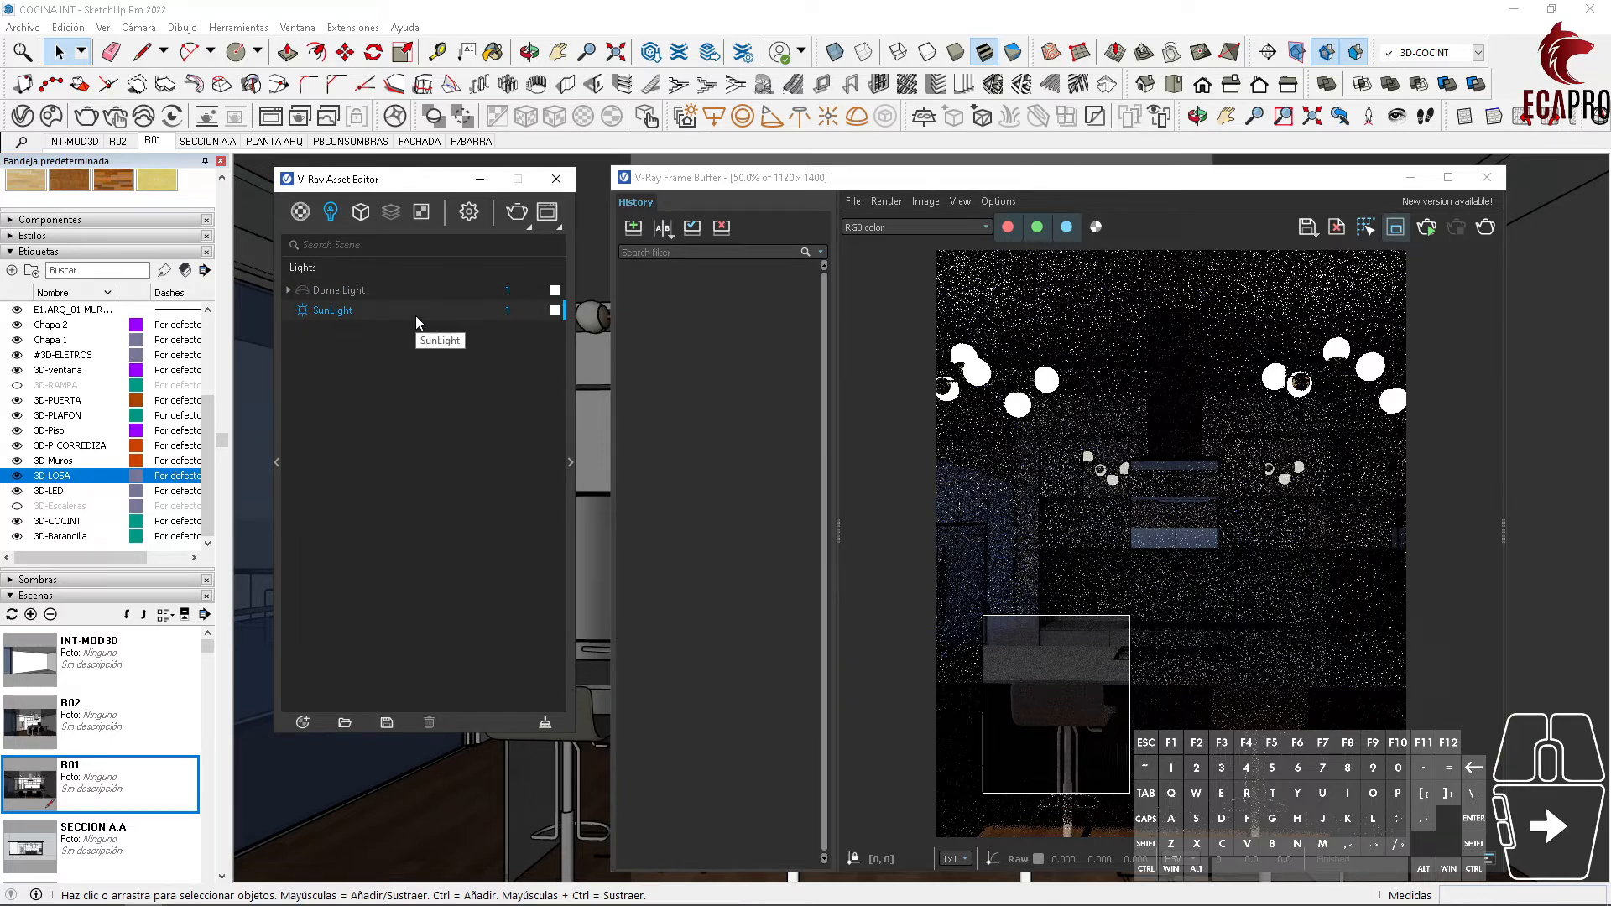
click(571, 462)
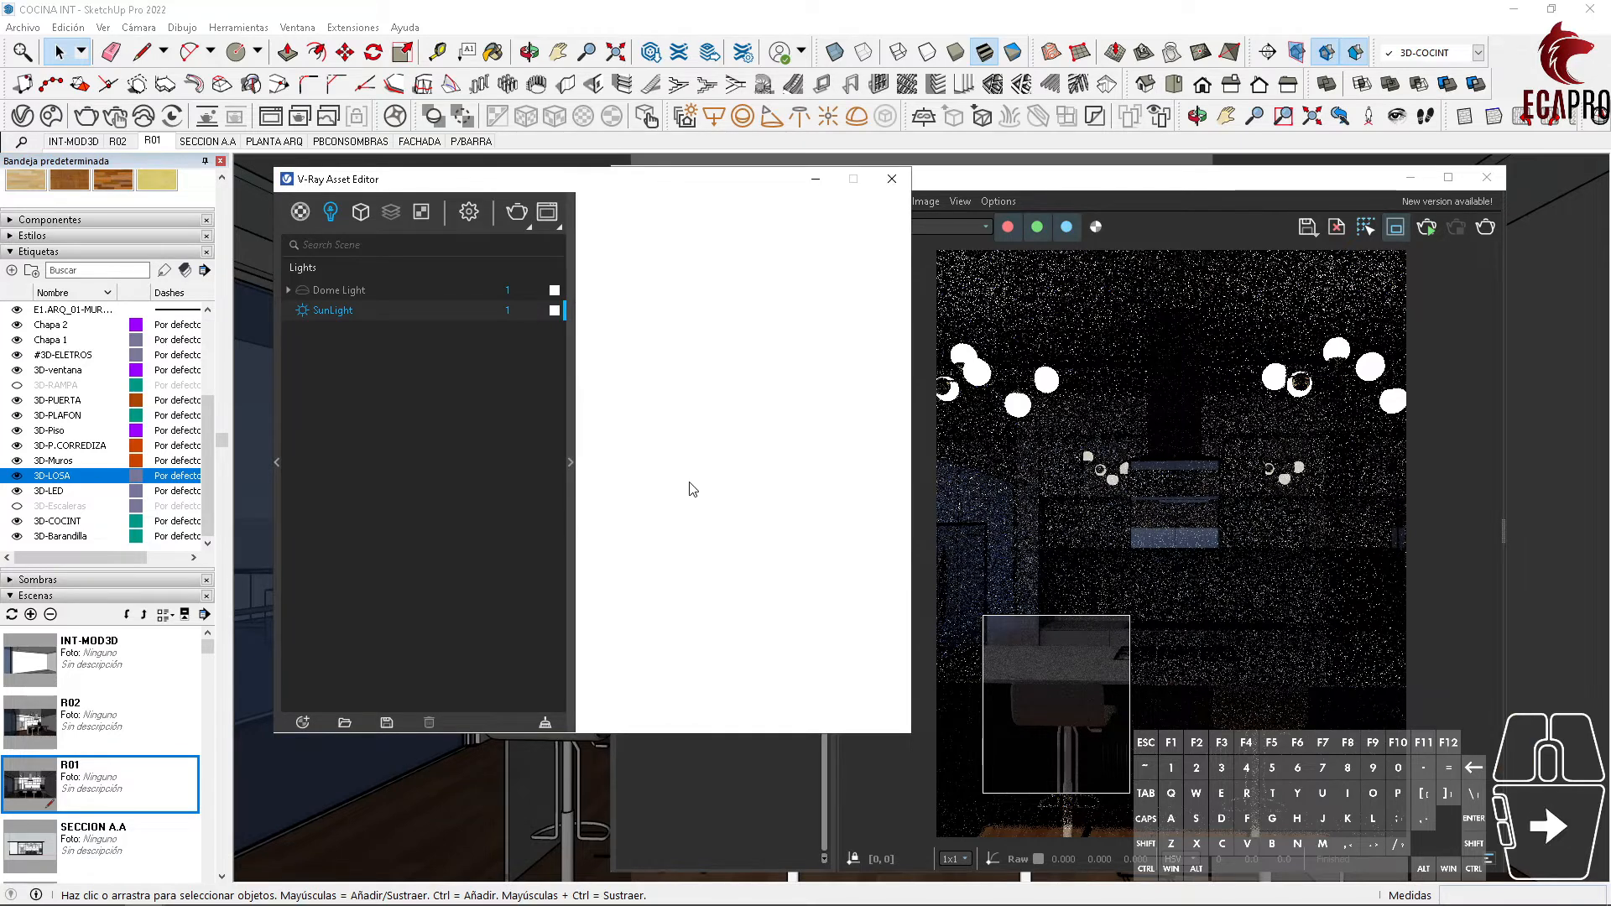
click(878, 471)
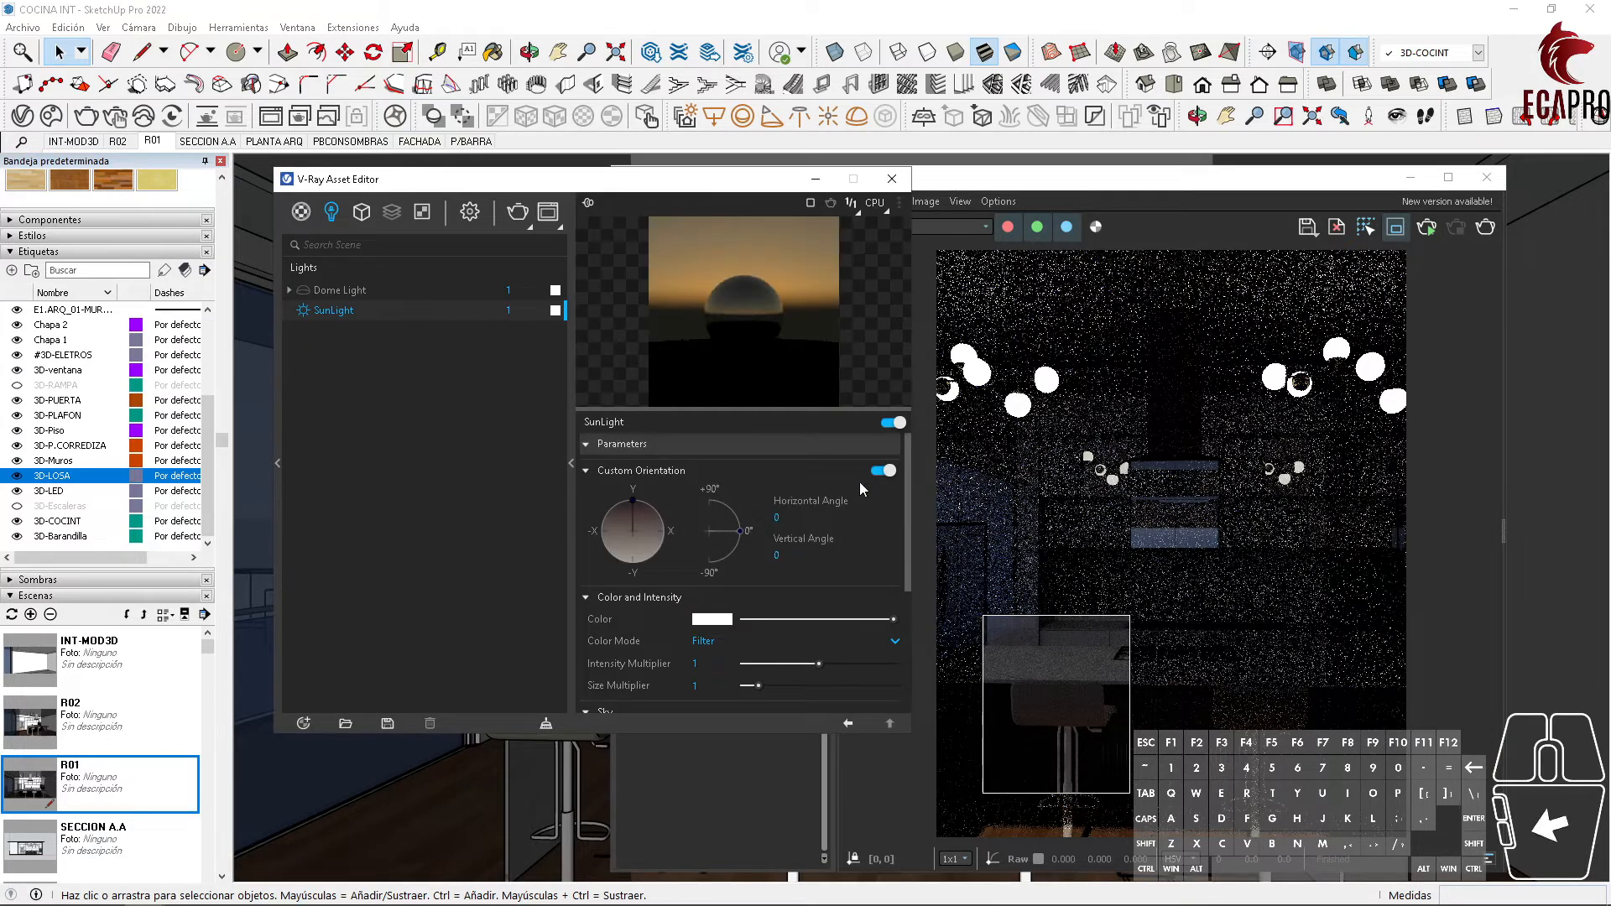
mouse_move(640, 518)
mouse_down()
mouse_move(646, 546)
mouse_move(662, 515)
mouse_up()
click(733, 511)
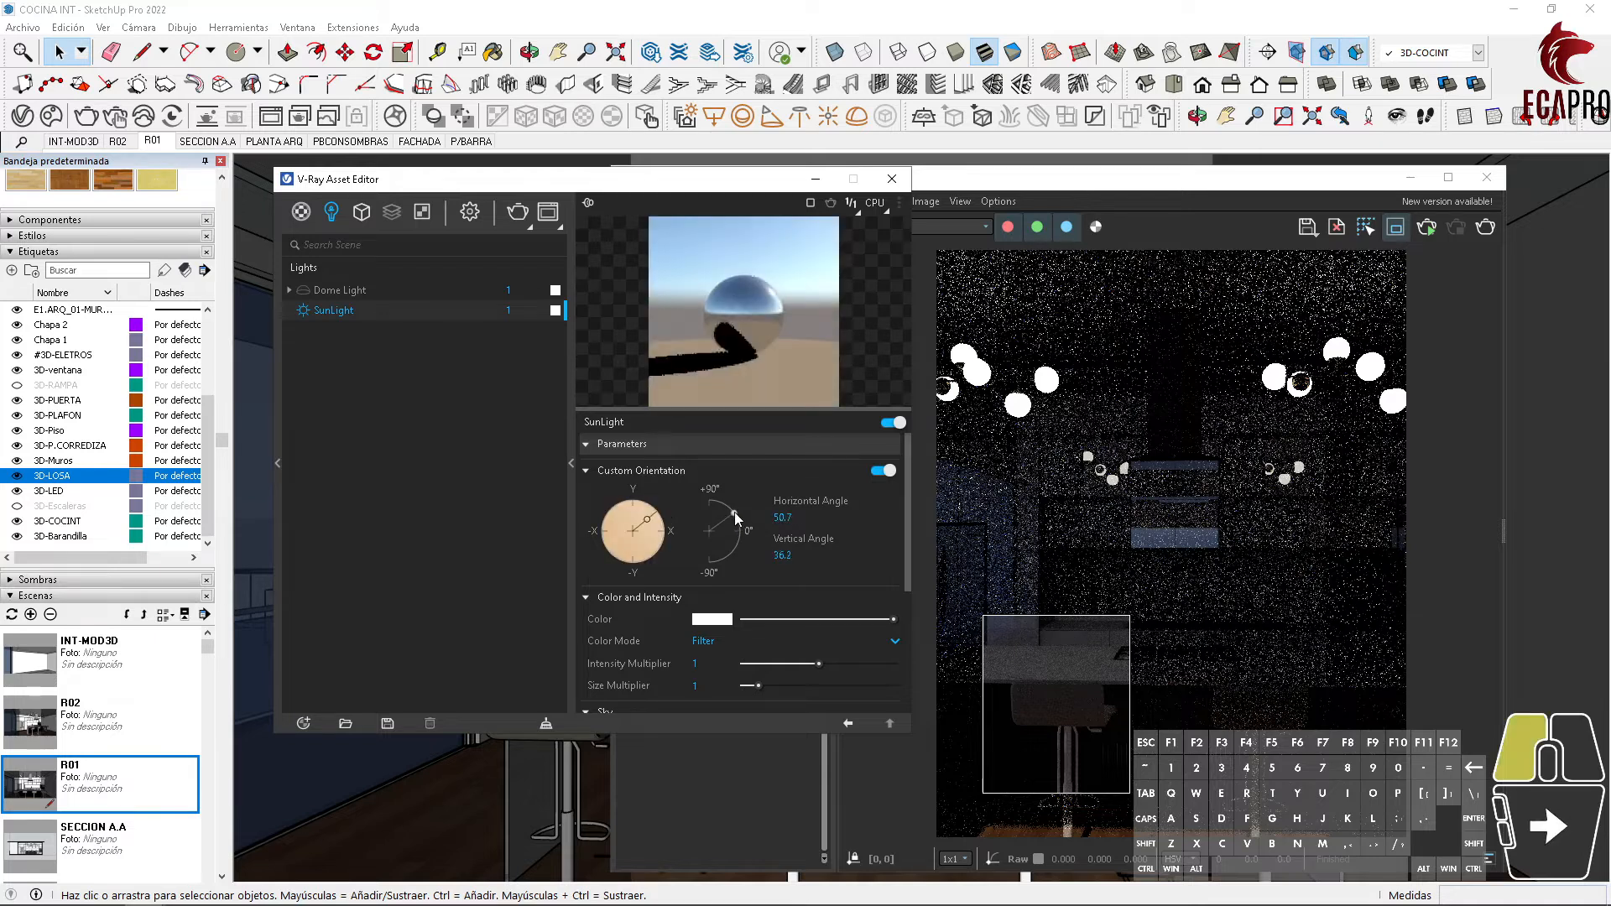
Step: Turn off the render region, arrange the asset editor and frame buffer side by side, and run a full-frame test render of R01
drag(672, 180, 506, 170)
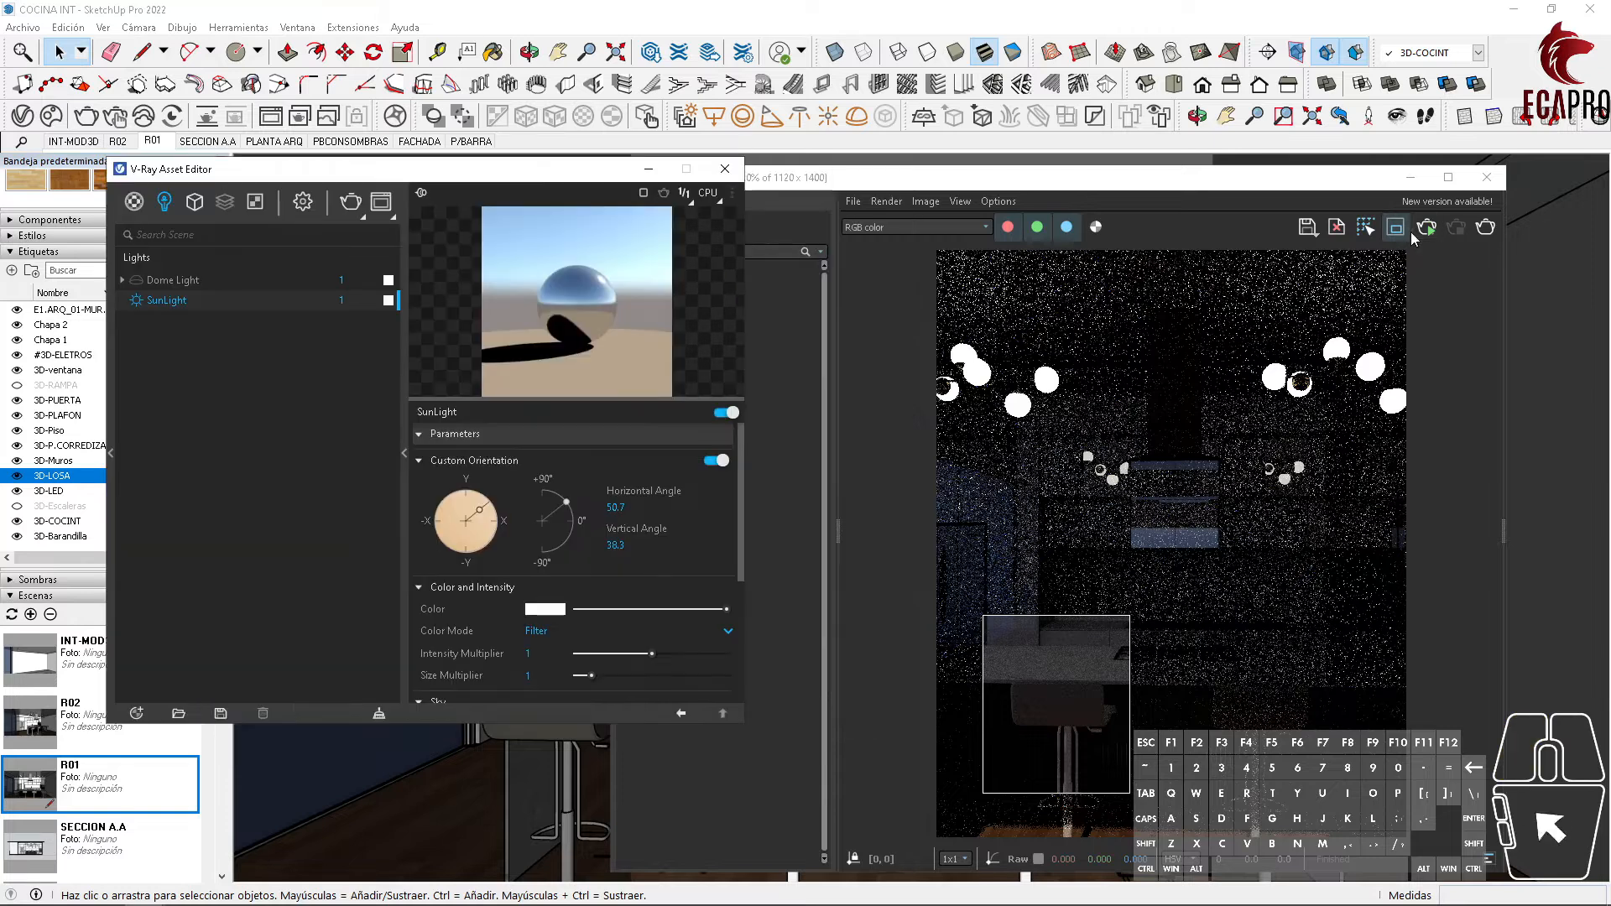
click(1396, 229)
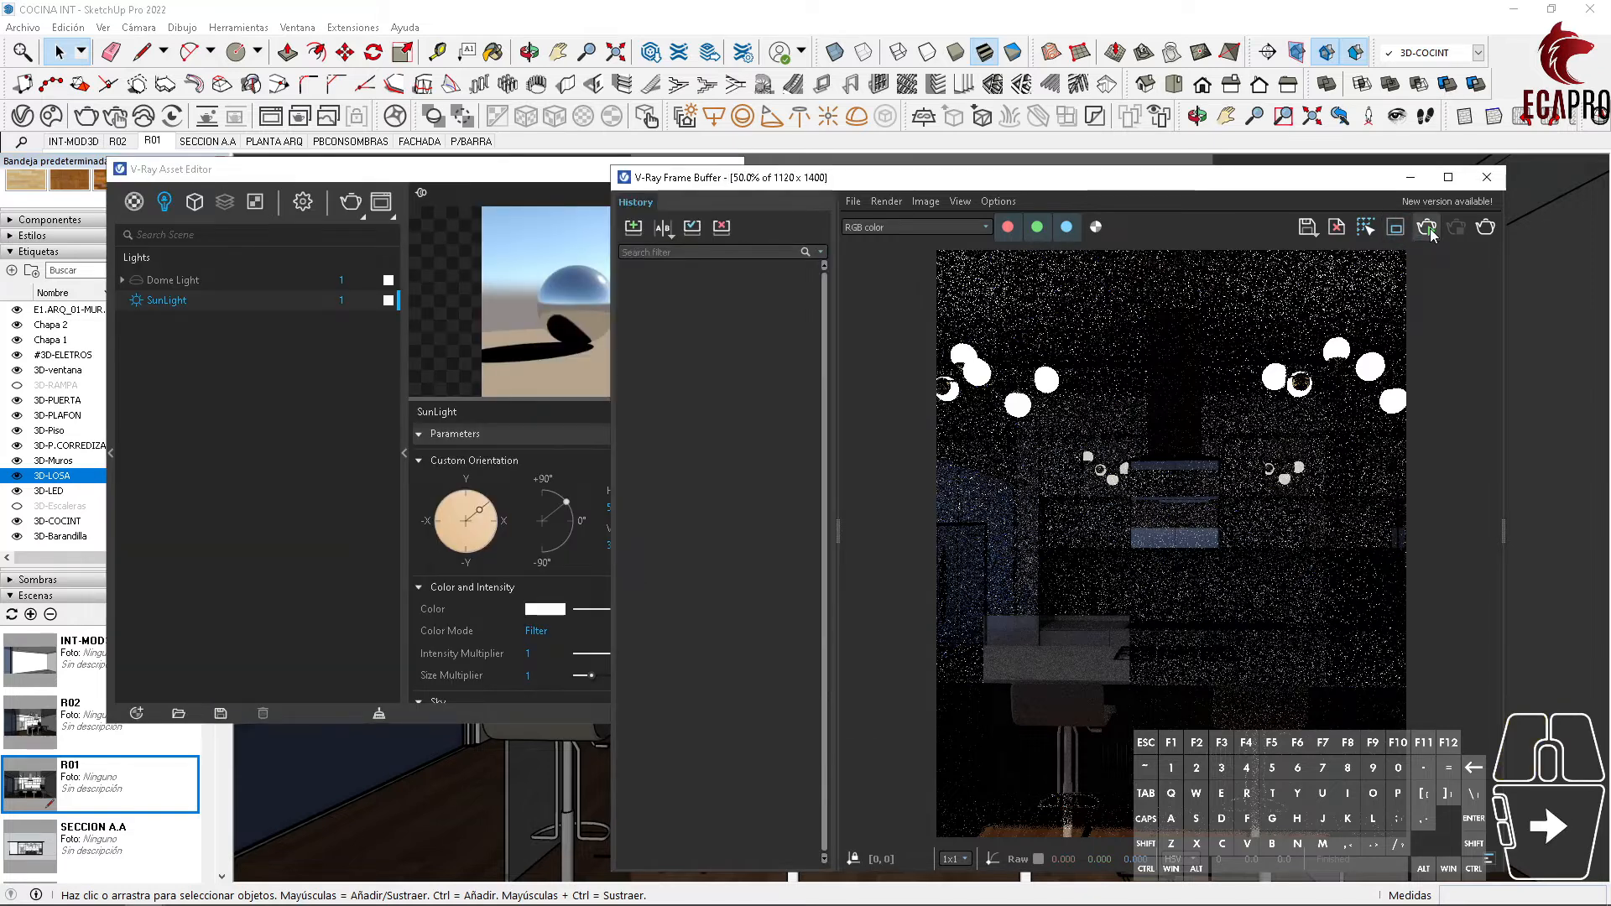
click(1429, 233)
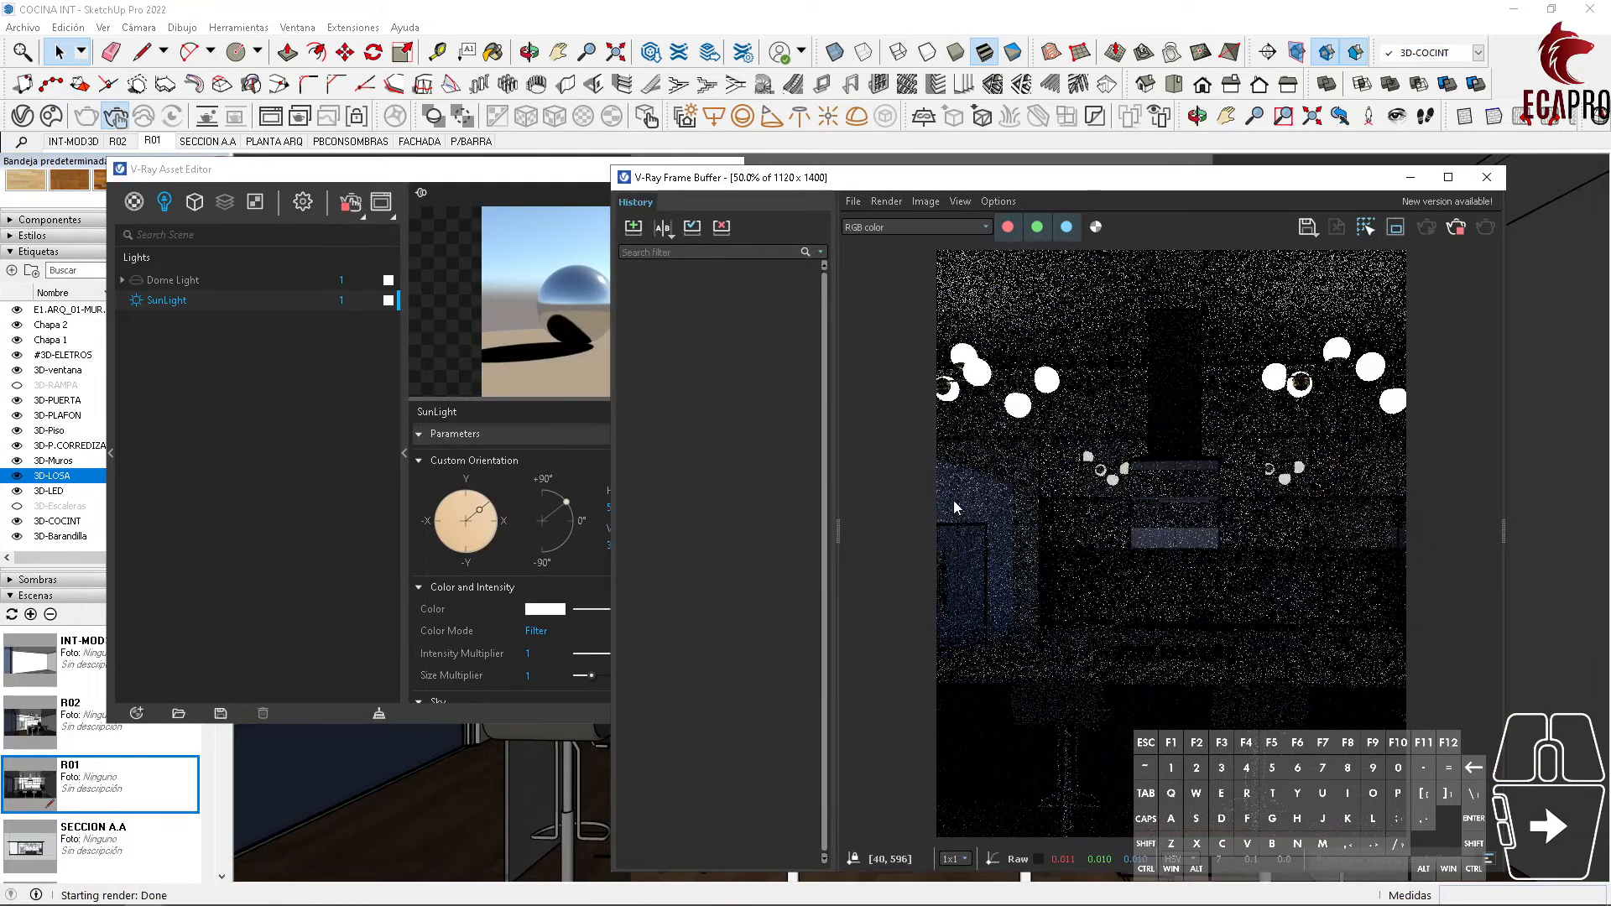
click(350, 202)
drag(364, 181, 345, 244)
click(284, 264)
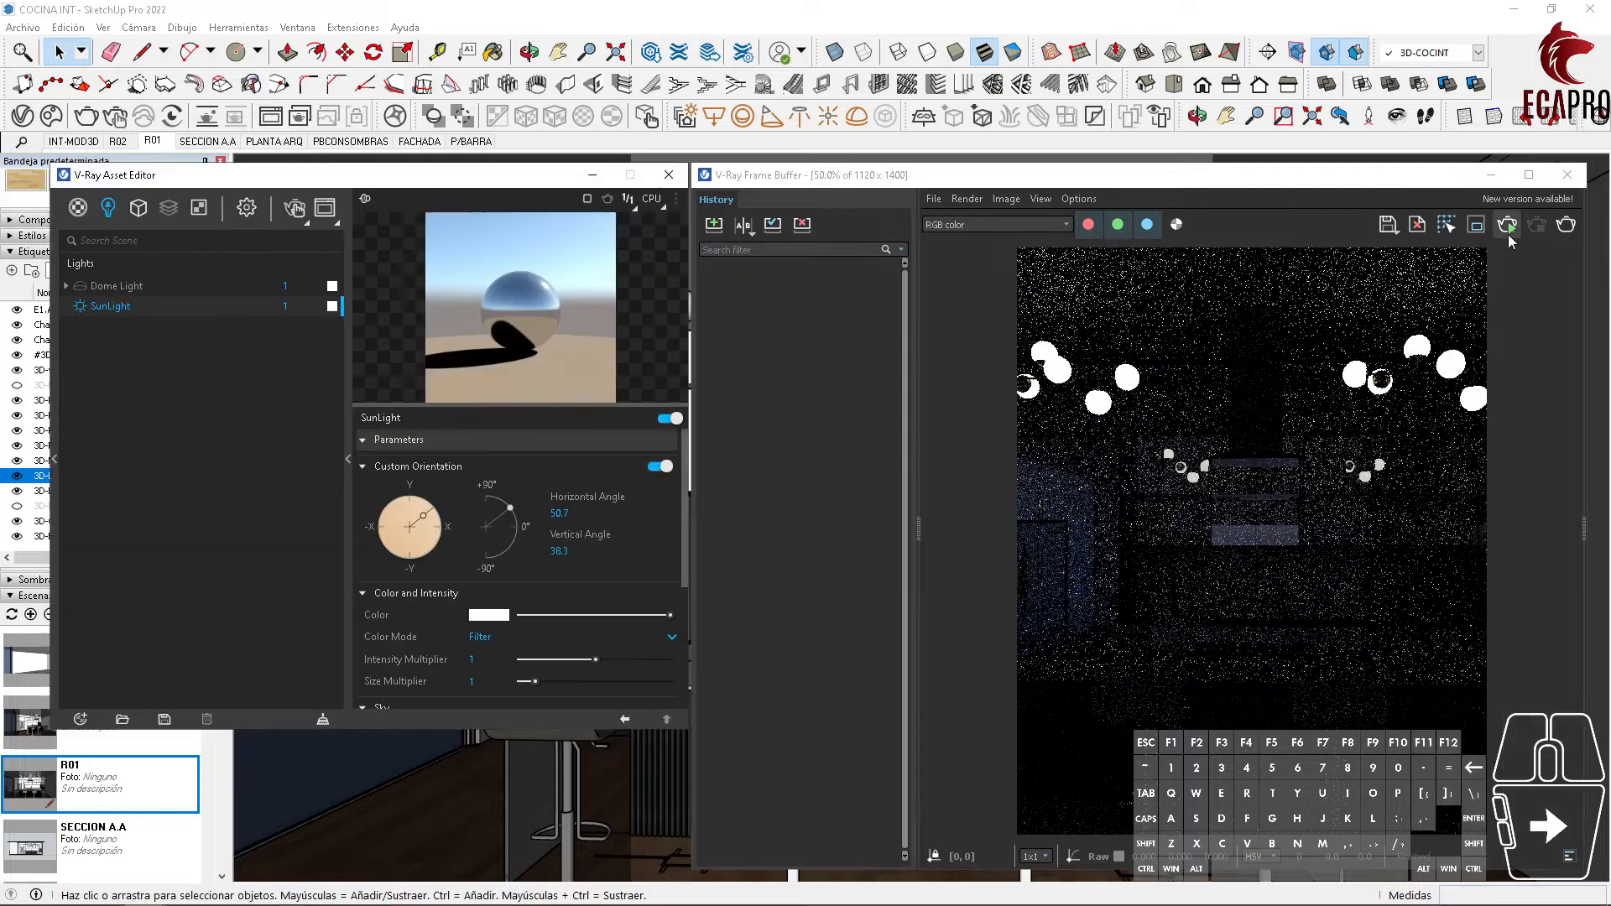
click(1507, 232)
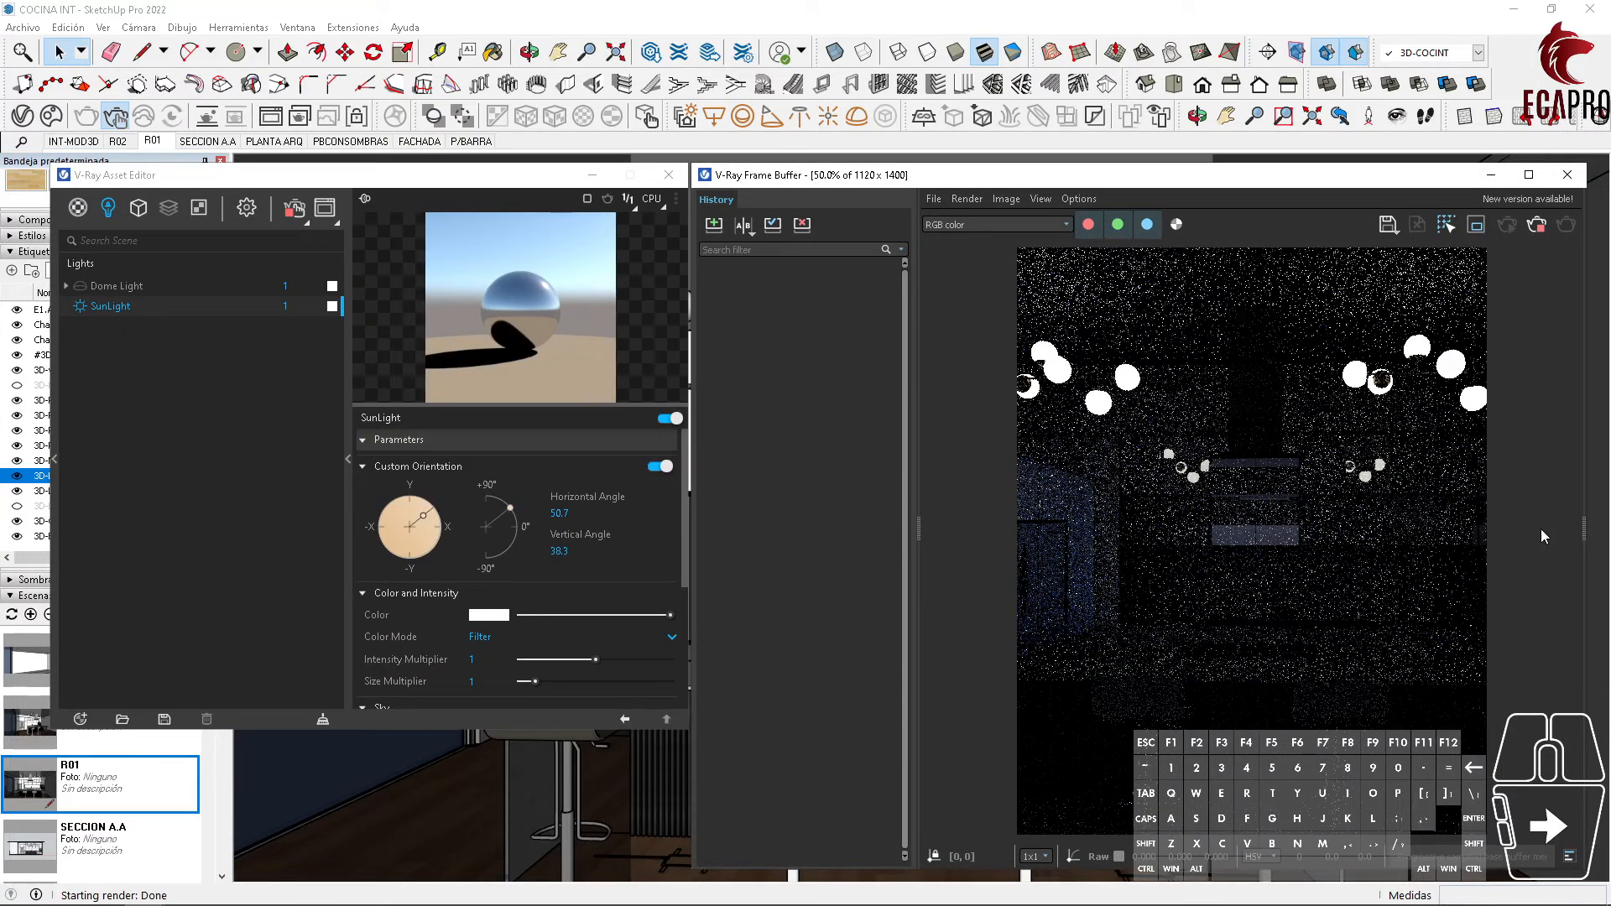
click(1535, 226)
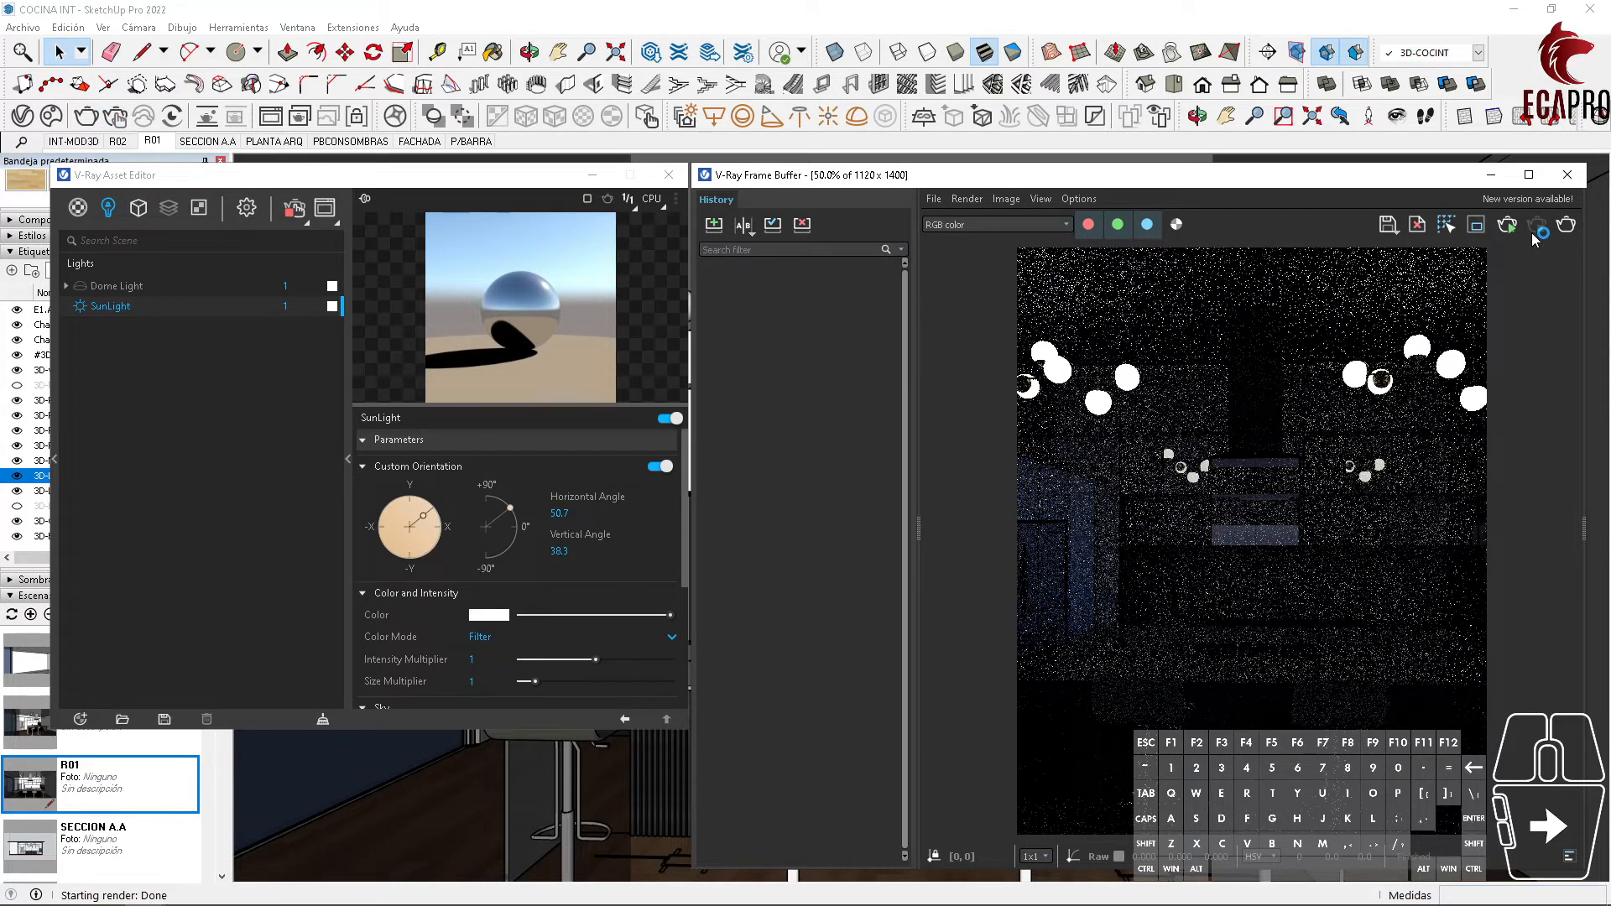
Step: Re-aim the SunLight to a horizontal angle of about 304.6° and a vertical angle of about 41.3°, test-rendering the changes
click(401, 519)
drag(401, 518, 395, 517)
click(1507, 224)
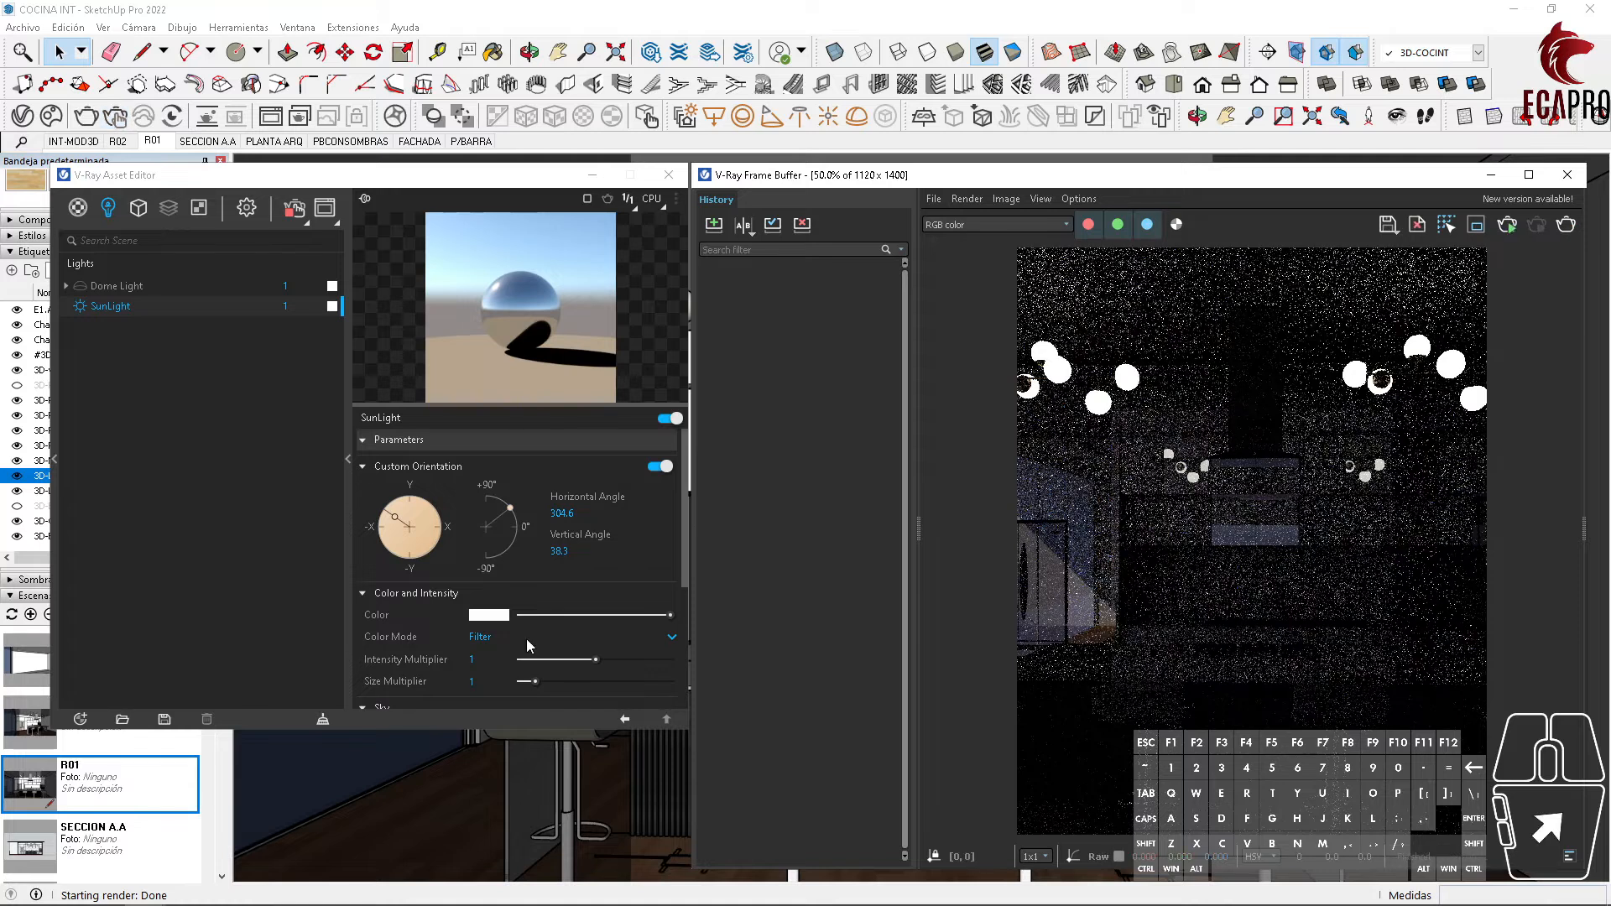
click(494, 497)
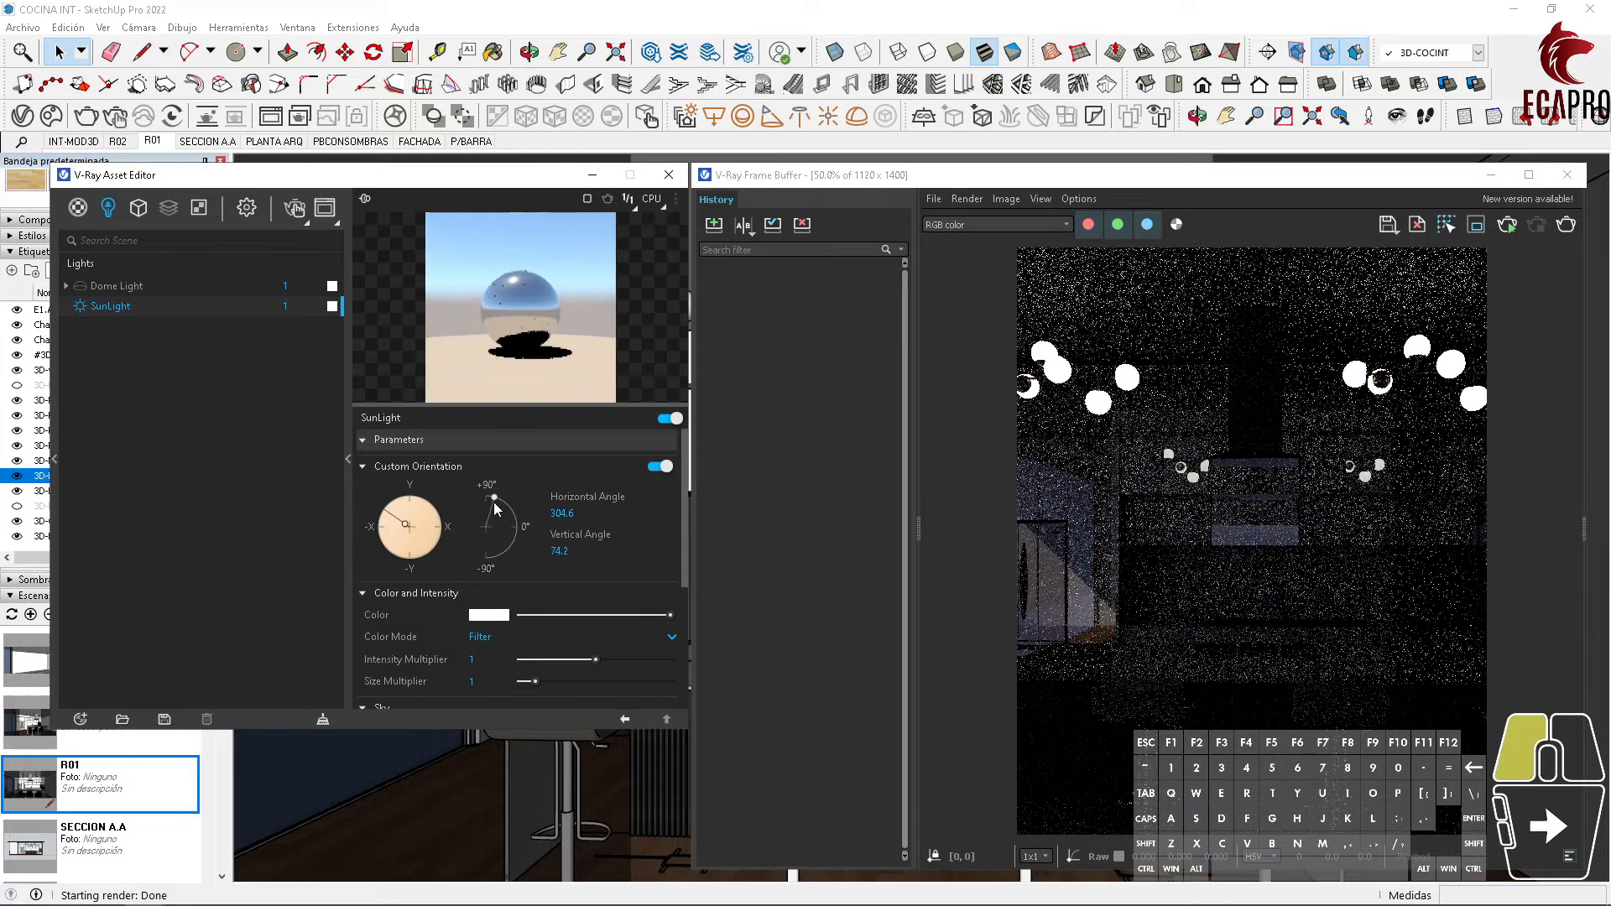
click(1507, 224)
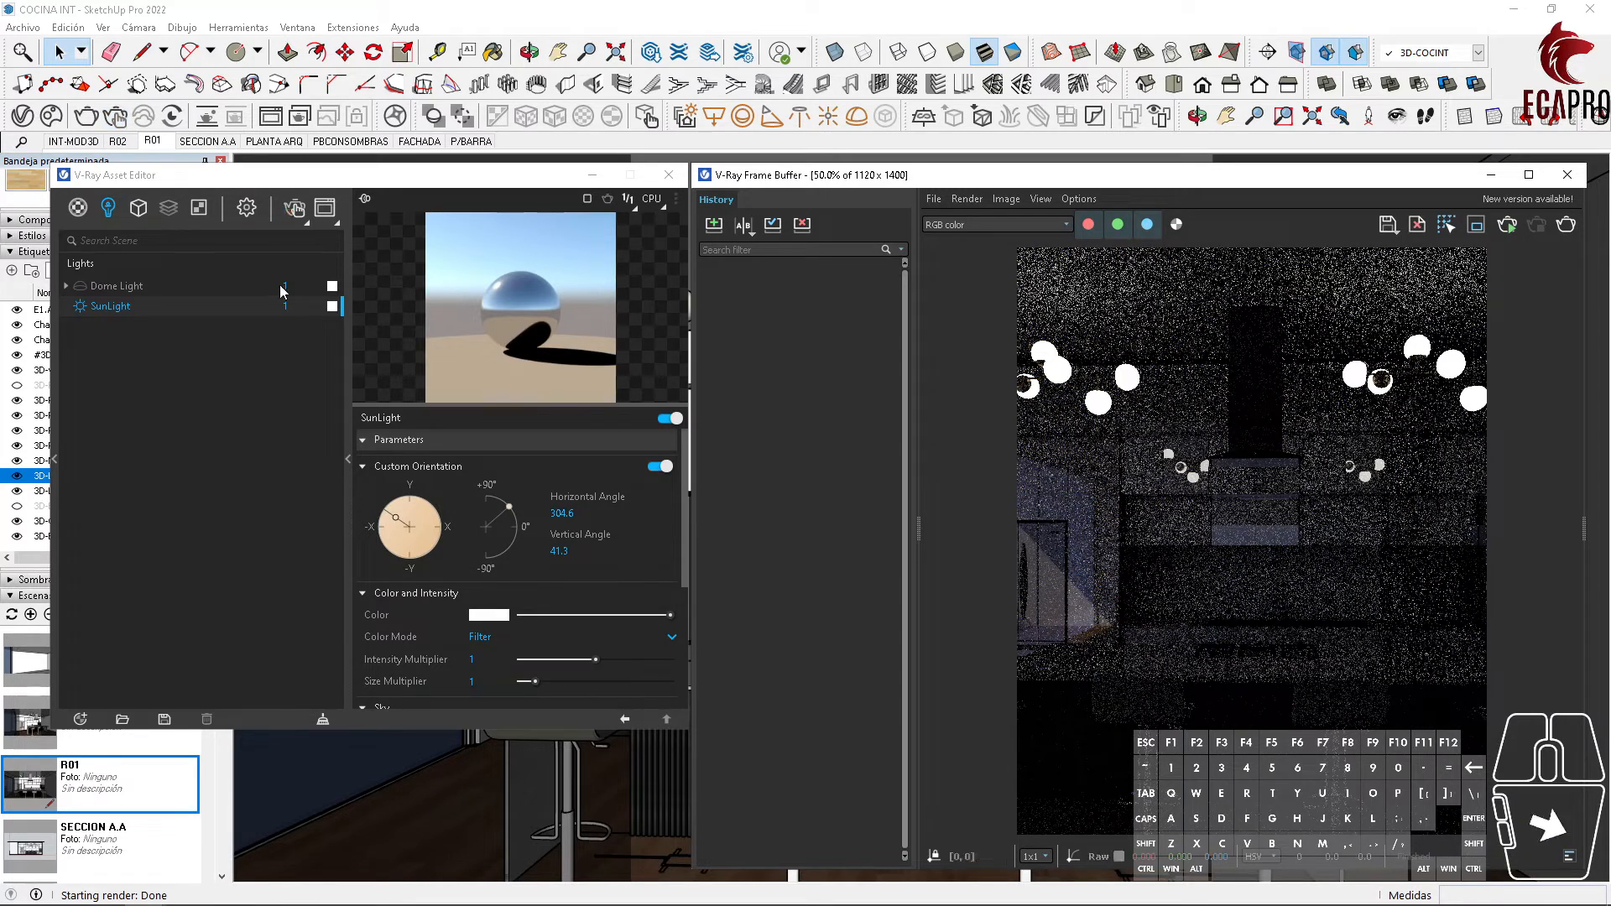
Step: Set the SunLight's intensity multiplier to 5 and render the scene again
click(284, 307)
text(5)
key(Return)
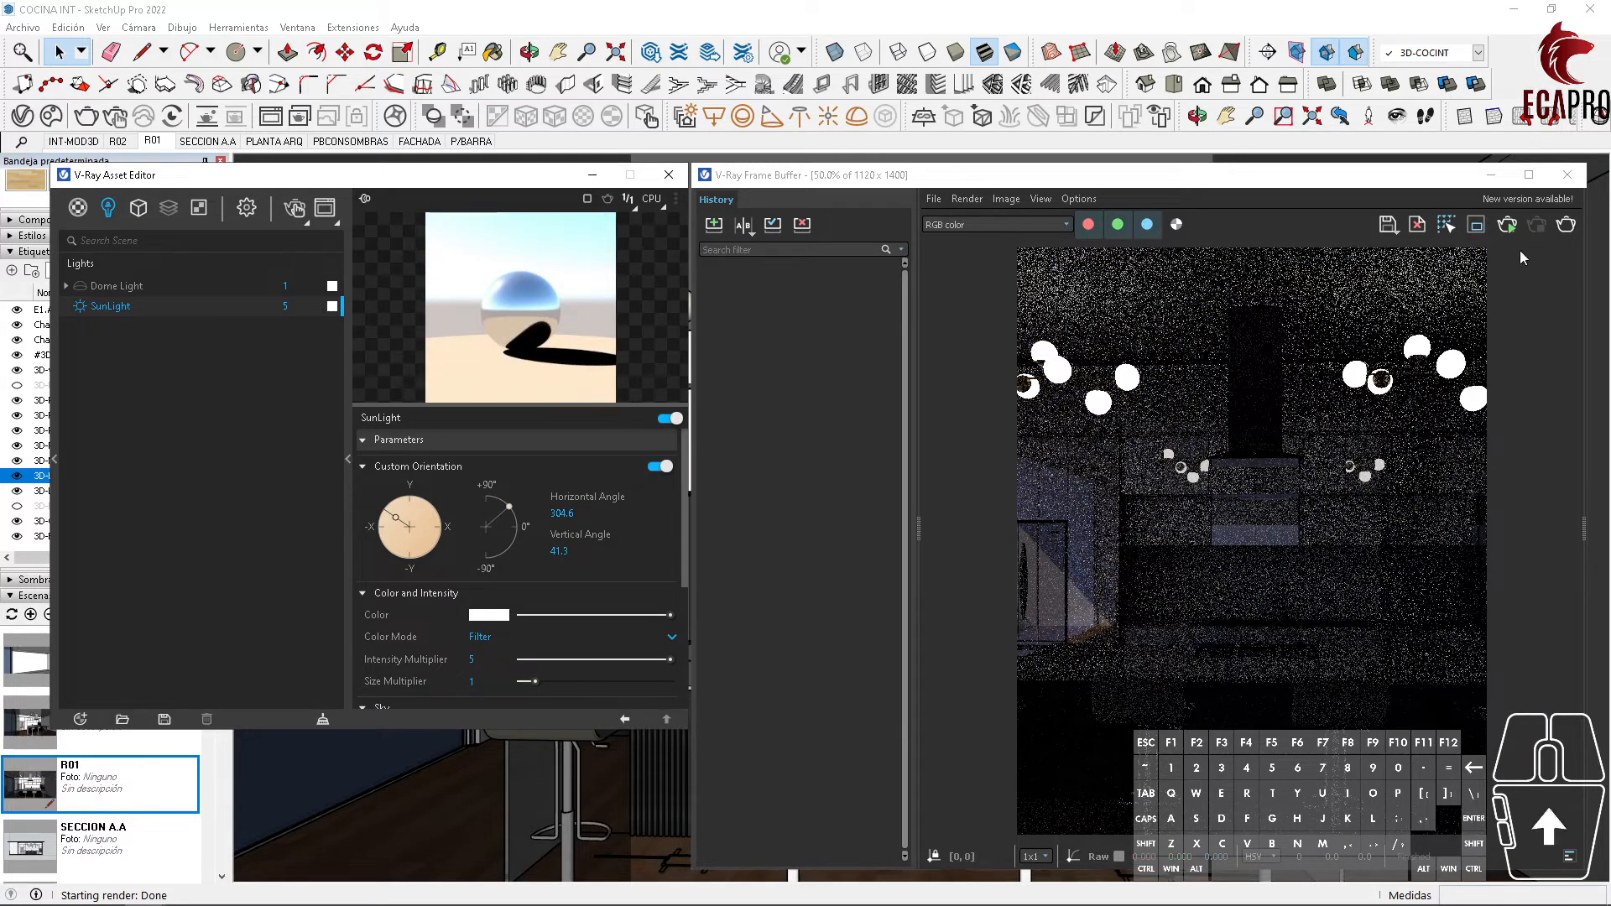
click(1510, 226)
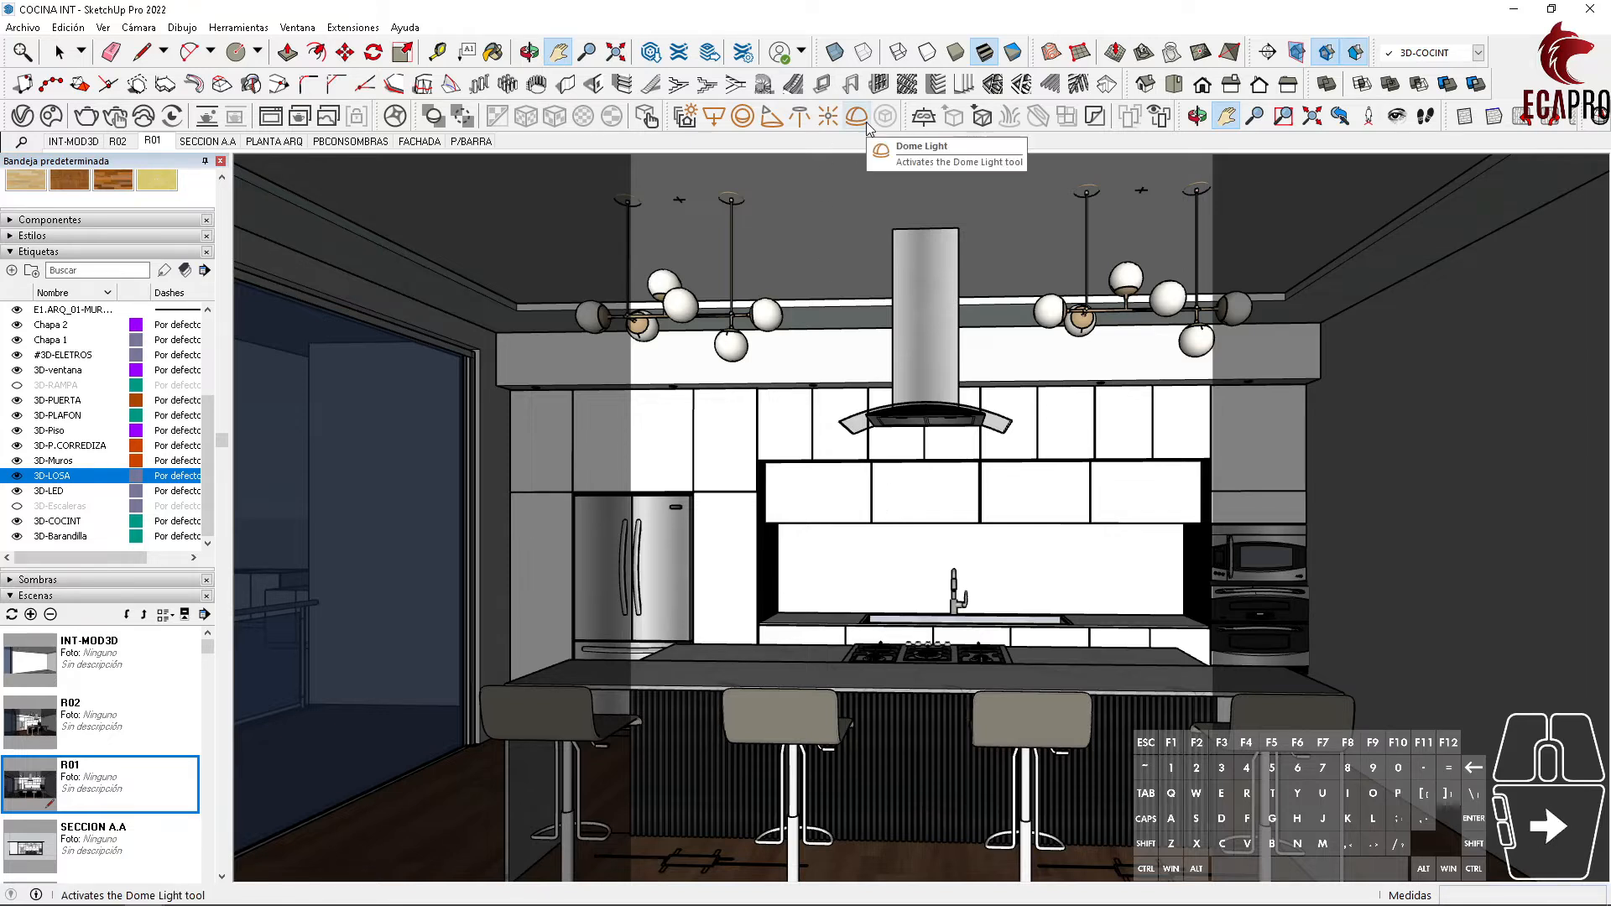
Step: Switch to scene INT-MOD3D and place a dome light on the ground outside, beside the front corner of the house
click(83, 143)
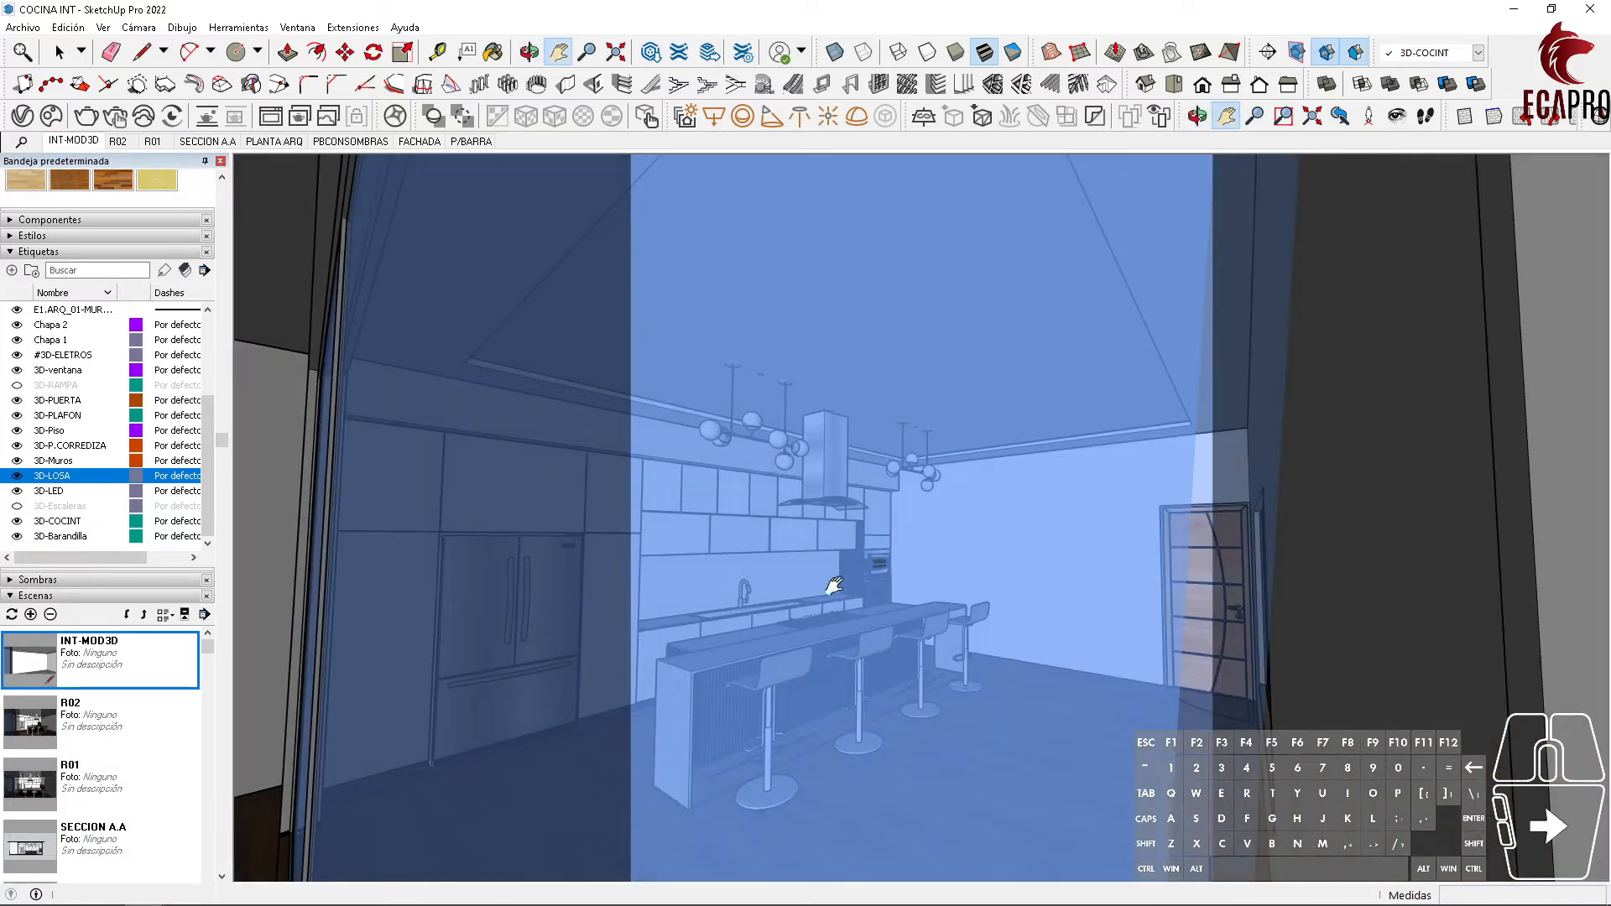
scroll(795, 464, down, 5)
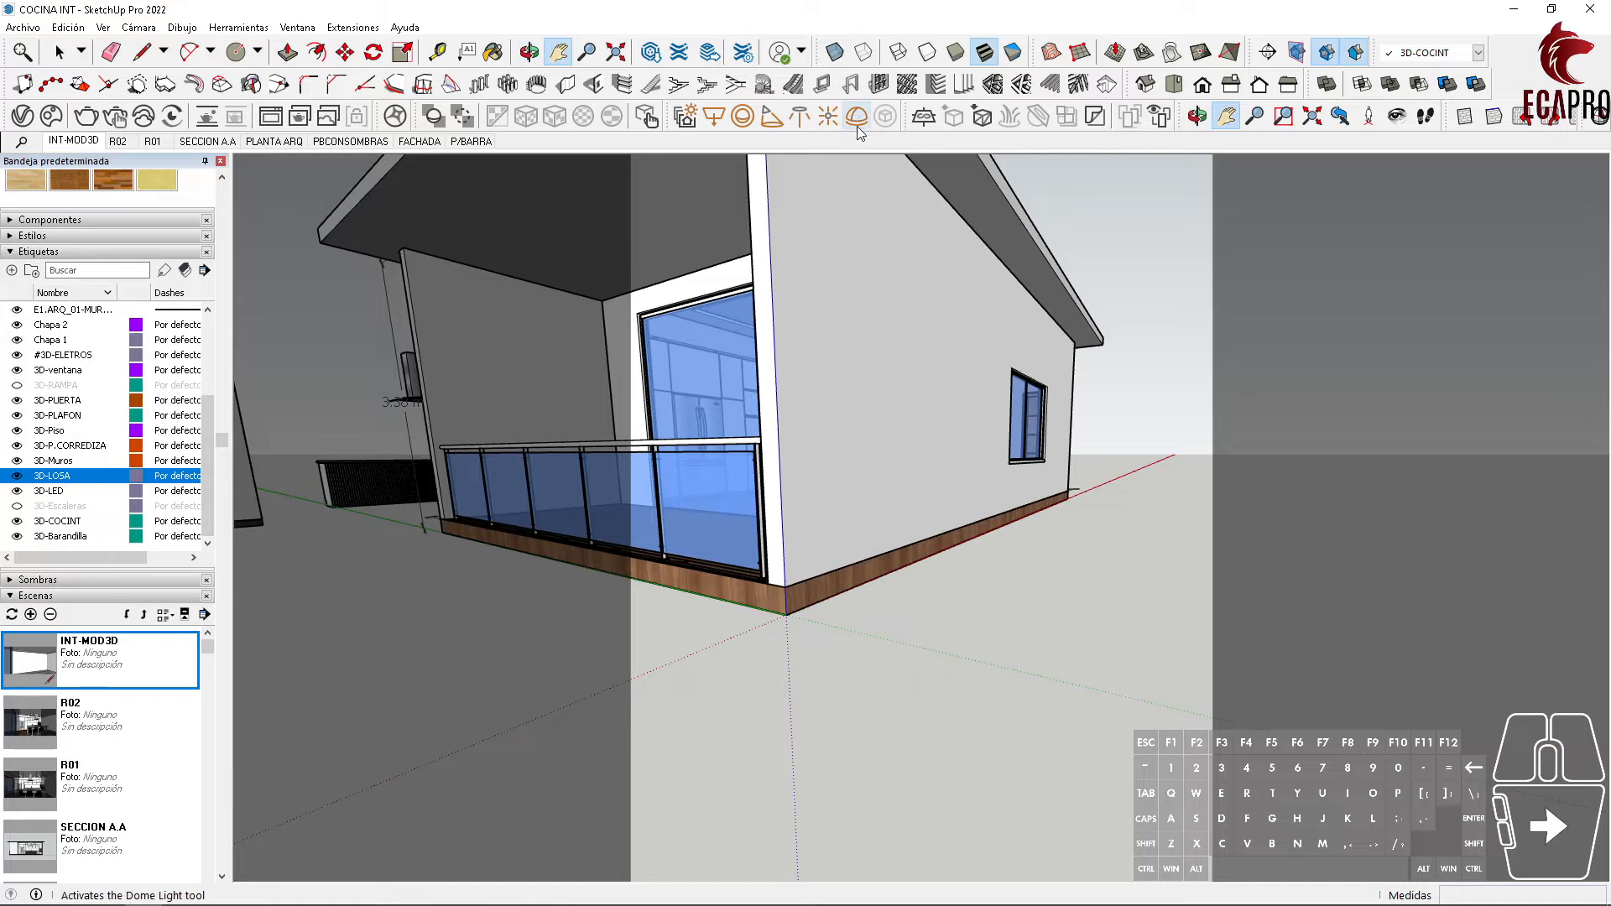
click(858, 117)
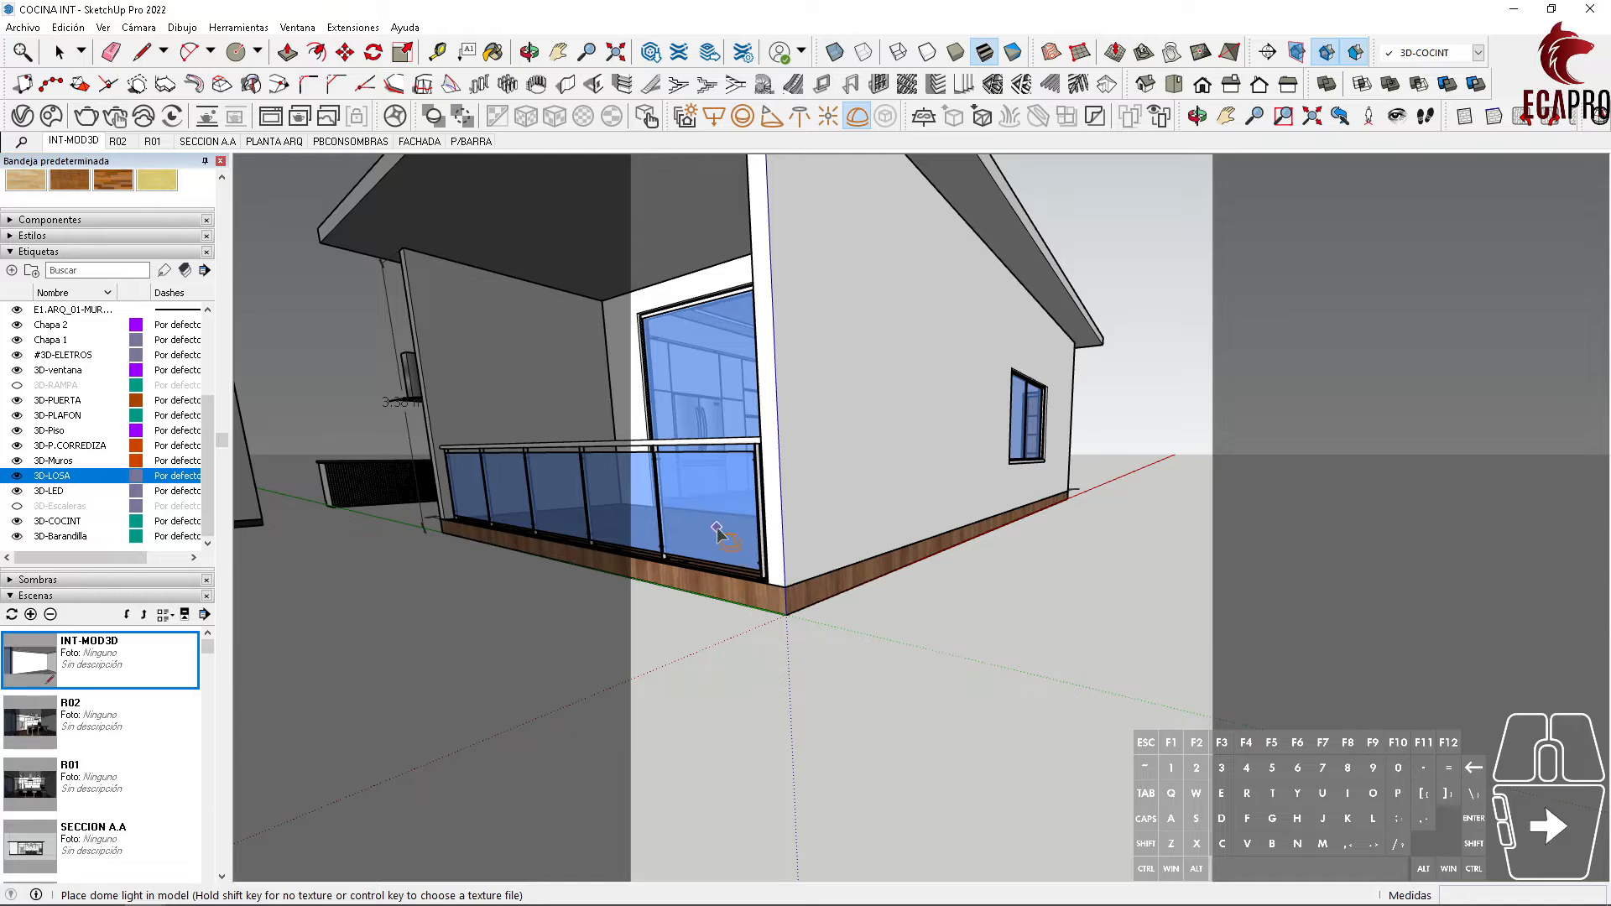
click(866, 626)
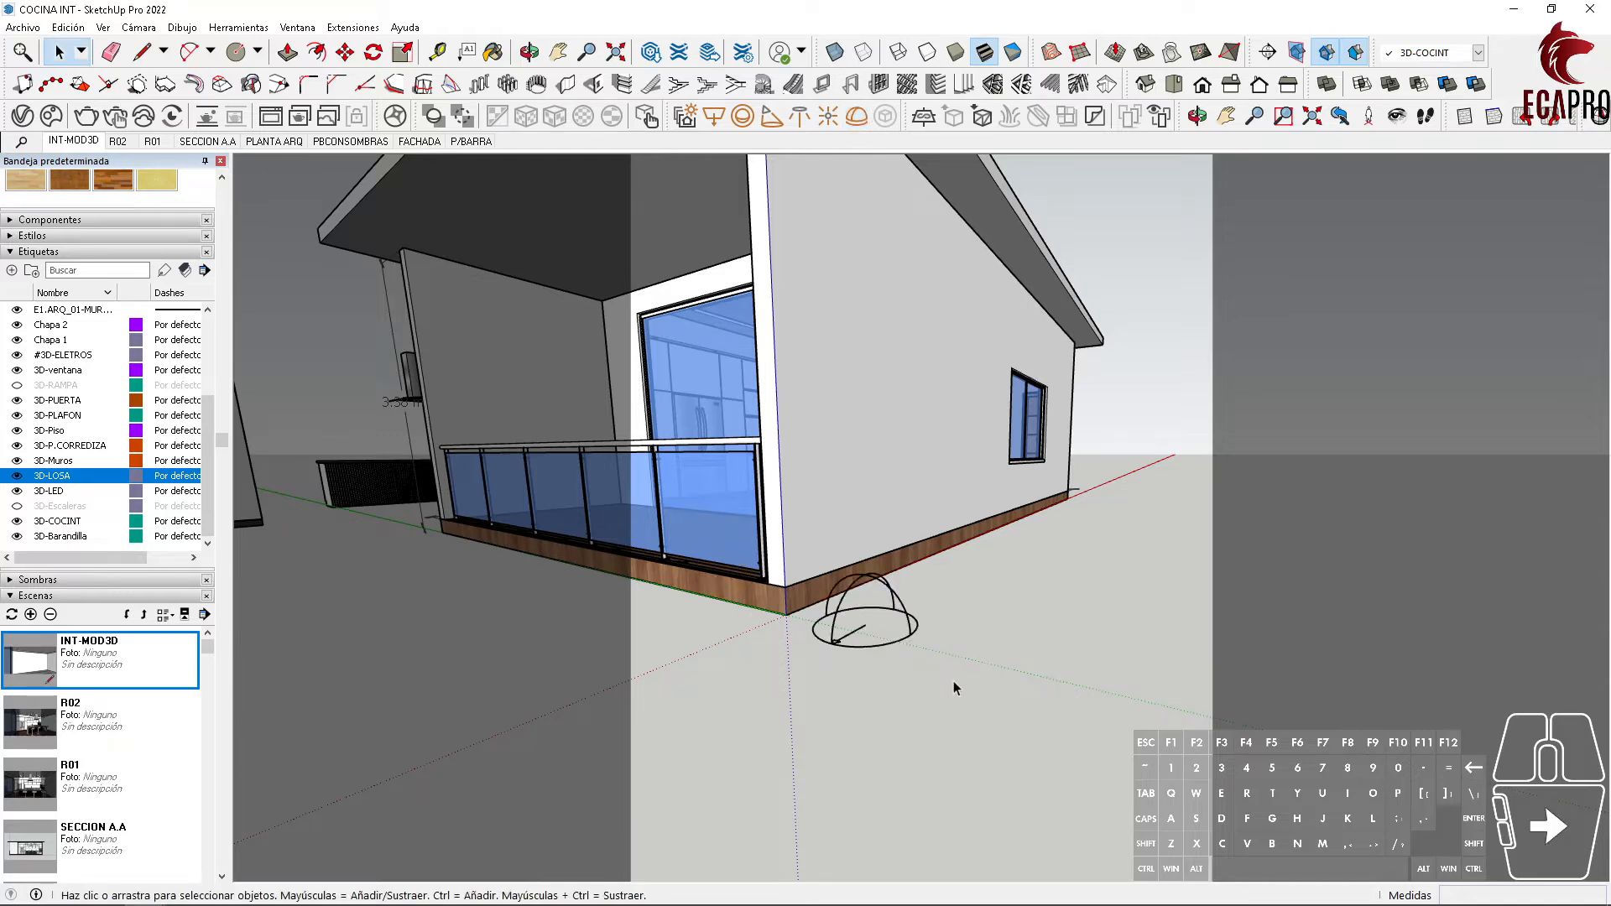
scroll(917, 545, up, 2)
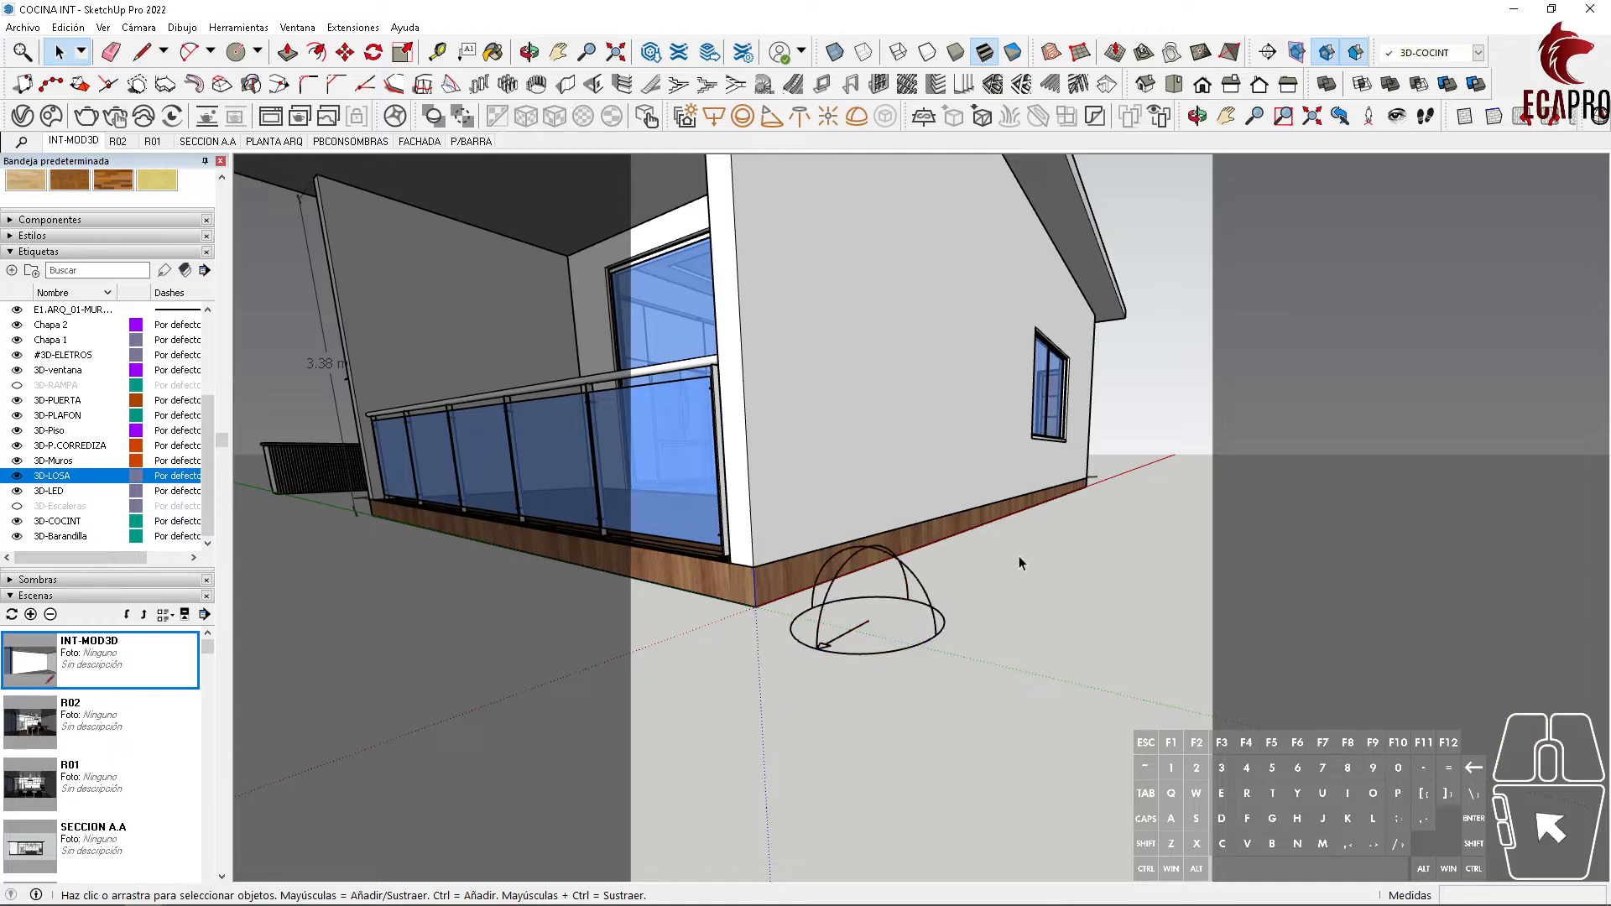
Step: Return to scene R01, switch the lighting from the SunLight to the Dome Light and open the dome's parameters
click(151, 144)
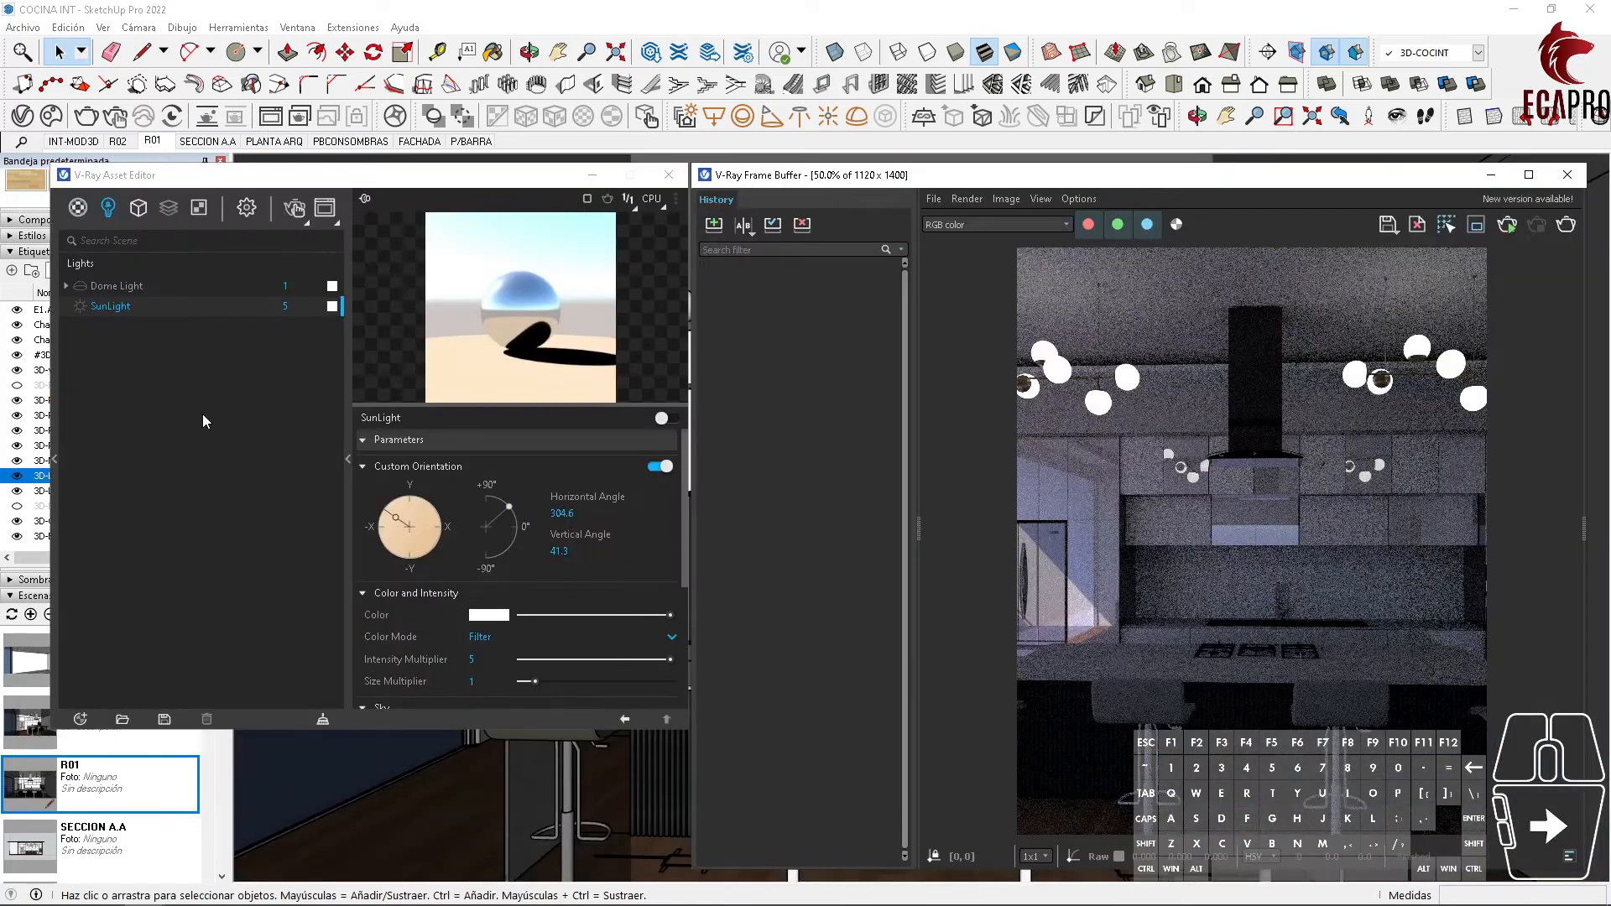
click(84, 303)
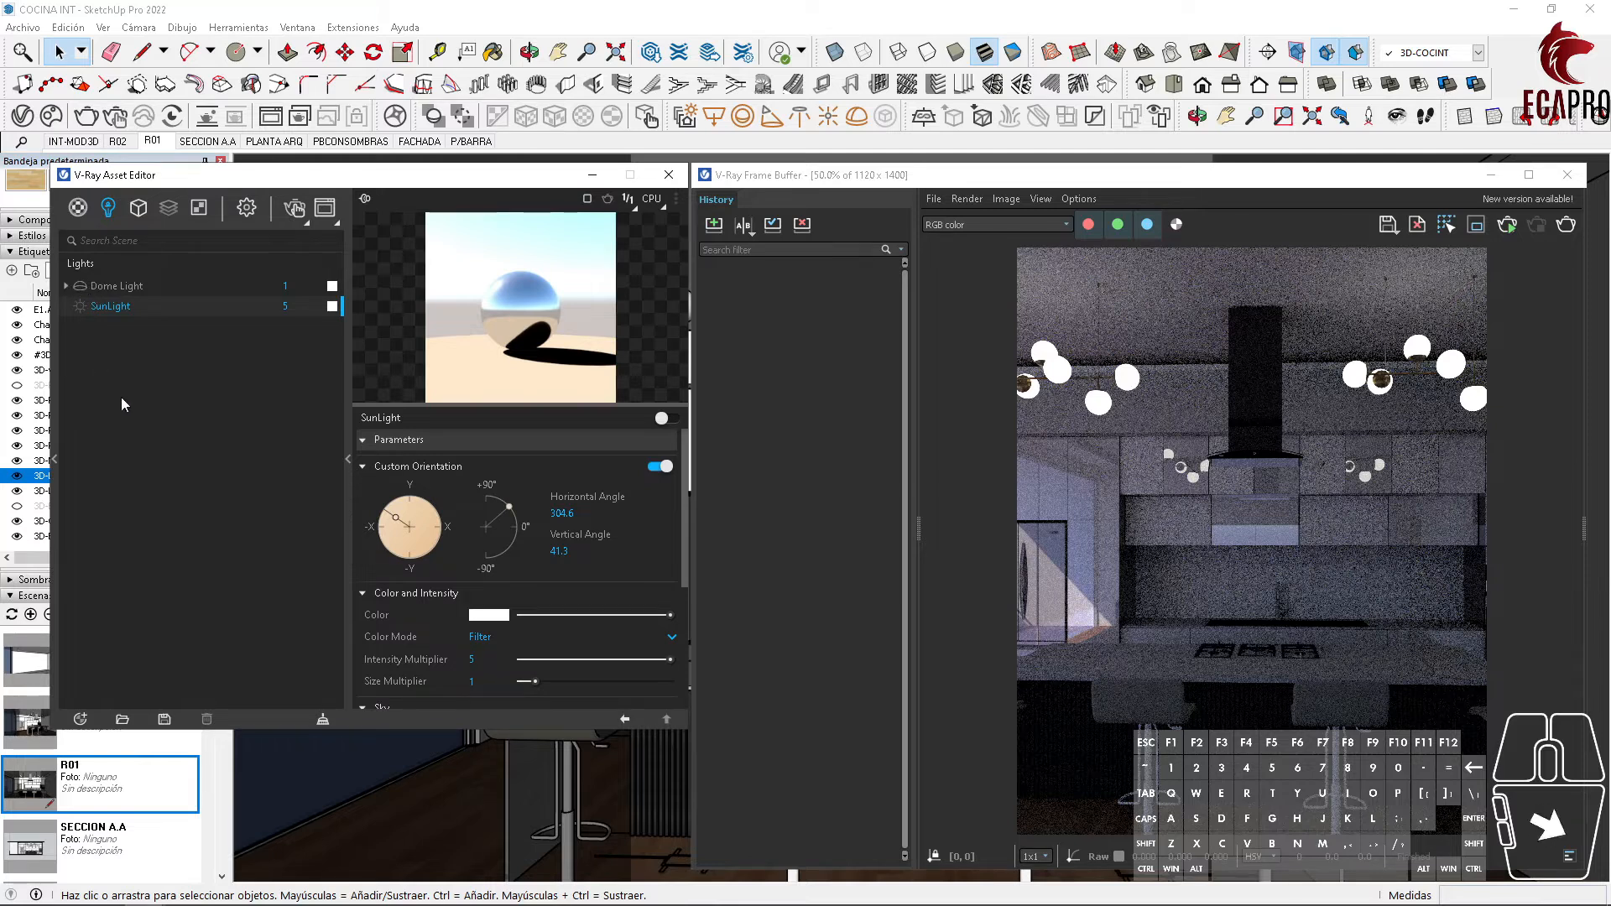
click(77, 286)
click(193, 287)
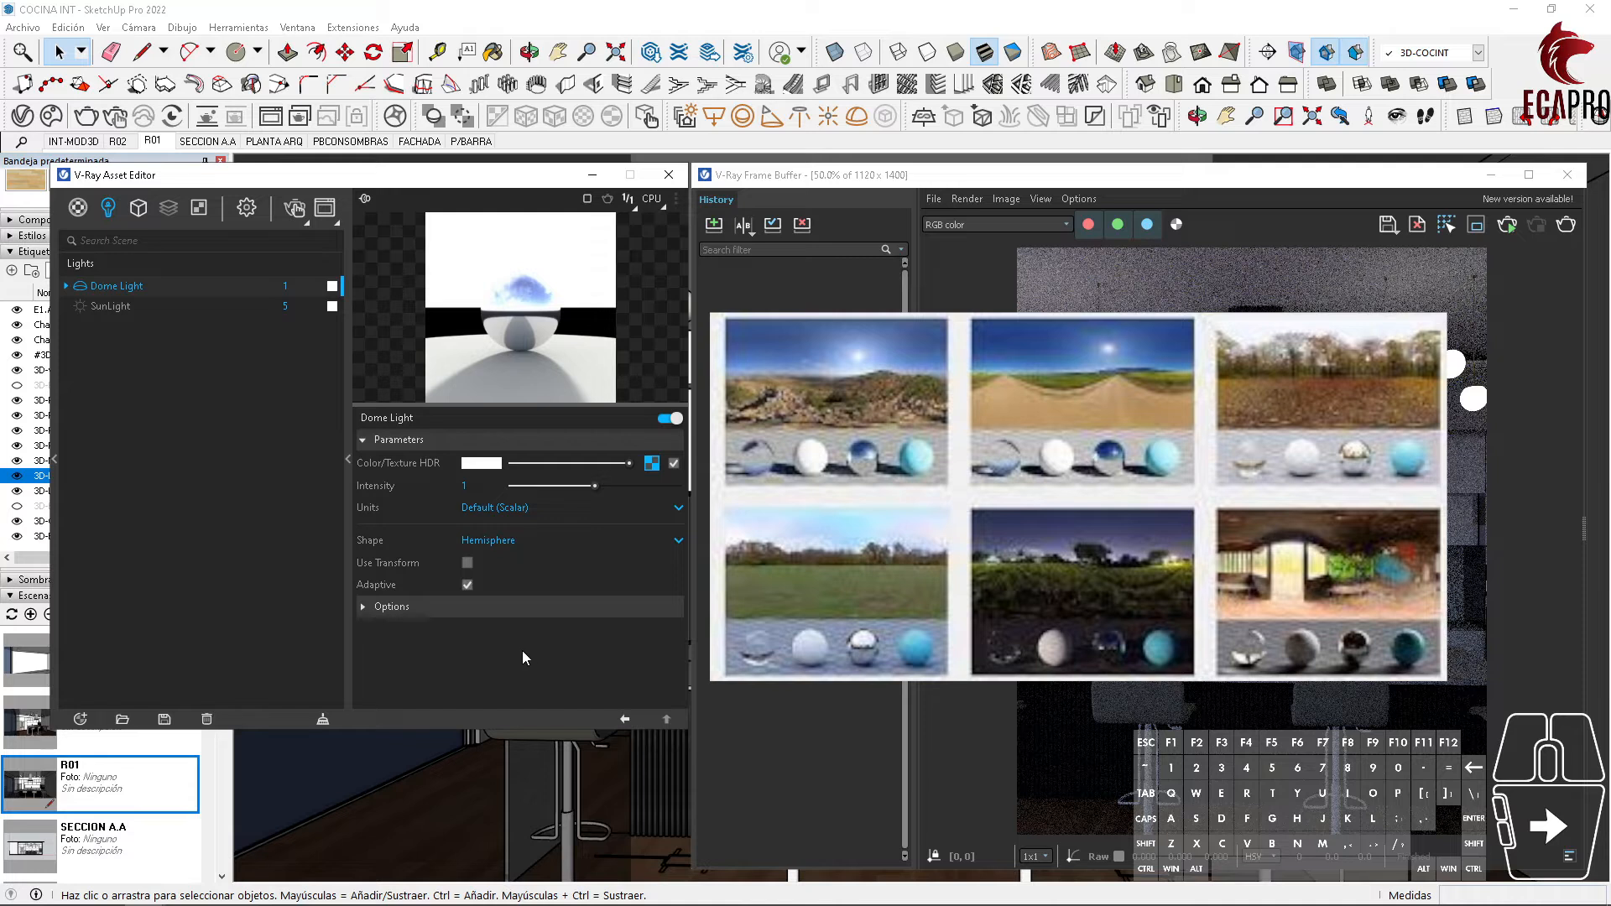
Step: Switch to the browser and look through Poly Haven's HDRI catalogue for outdoor environment images
key(alt+Tab)
scroll(569, 516, down, 2)
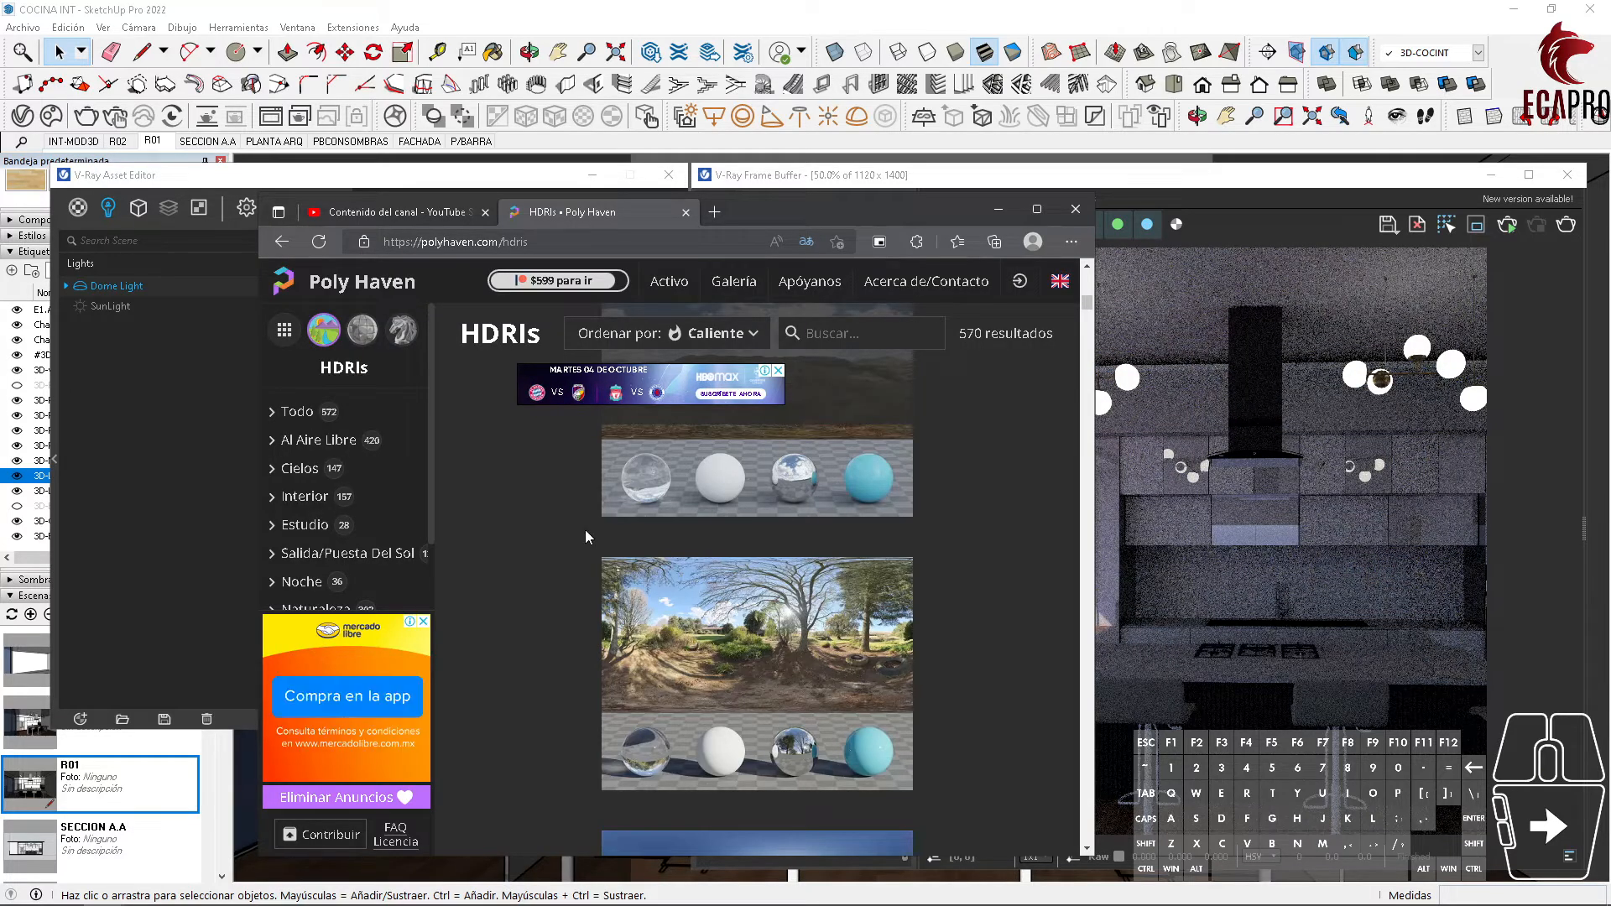
scroll(552, 546, down, 4)
scroll(552, 545, down, 10)
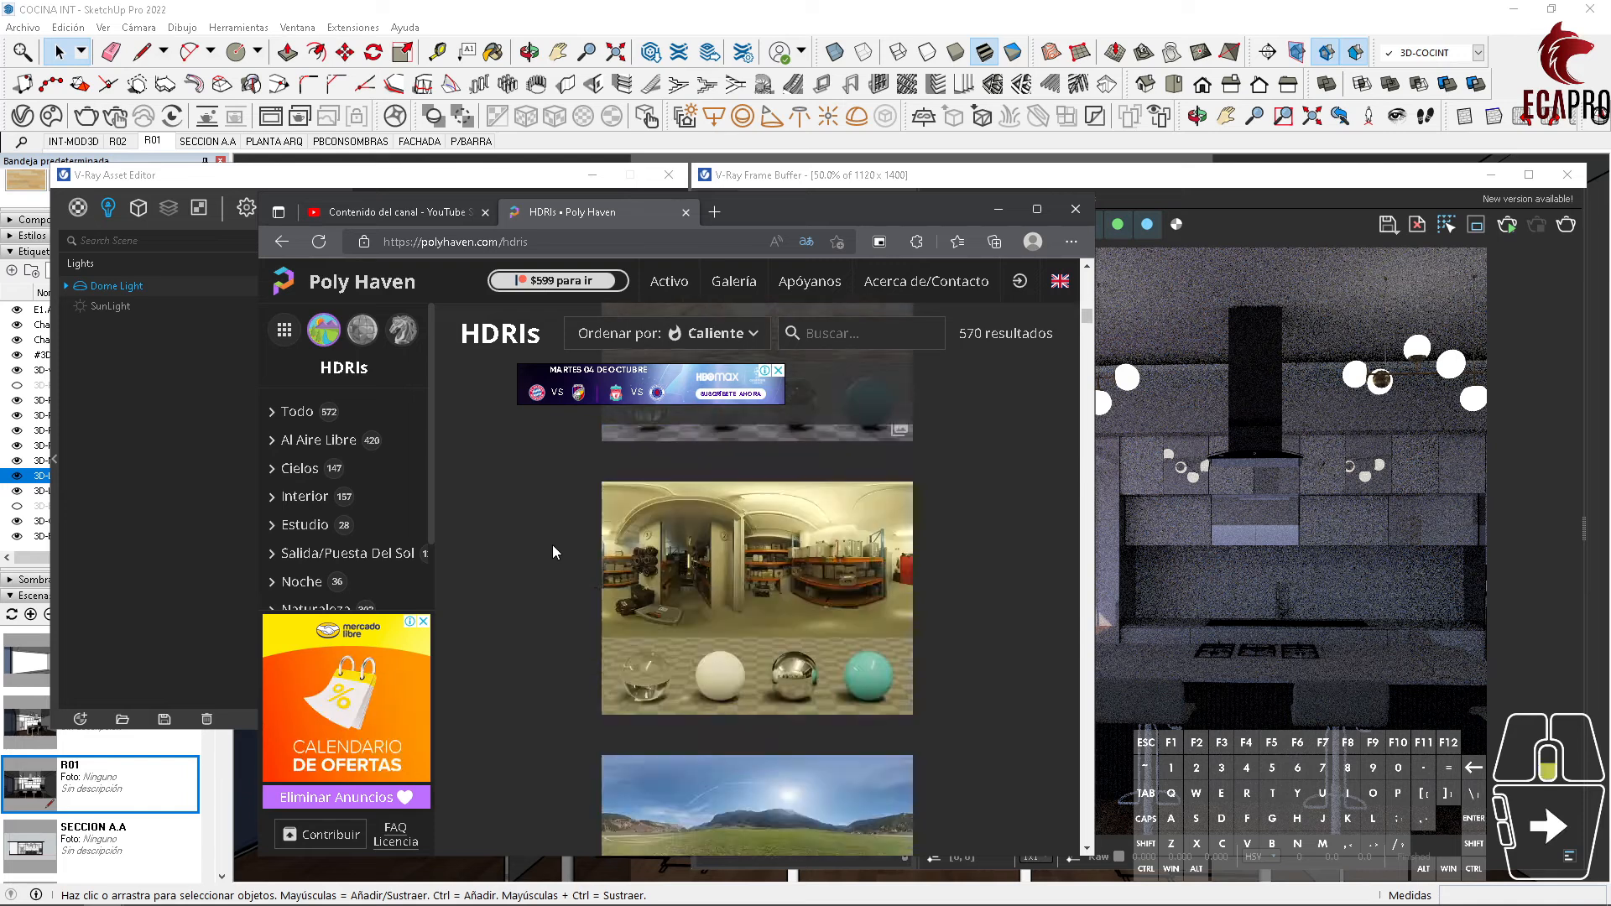
scroll(553, 551, down, 5)
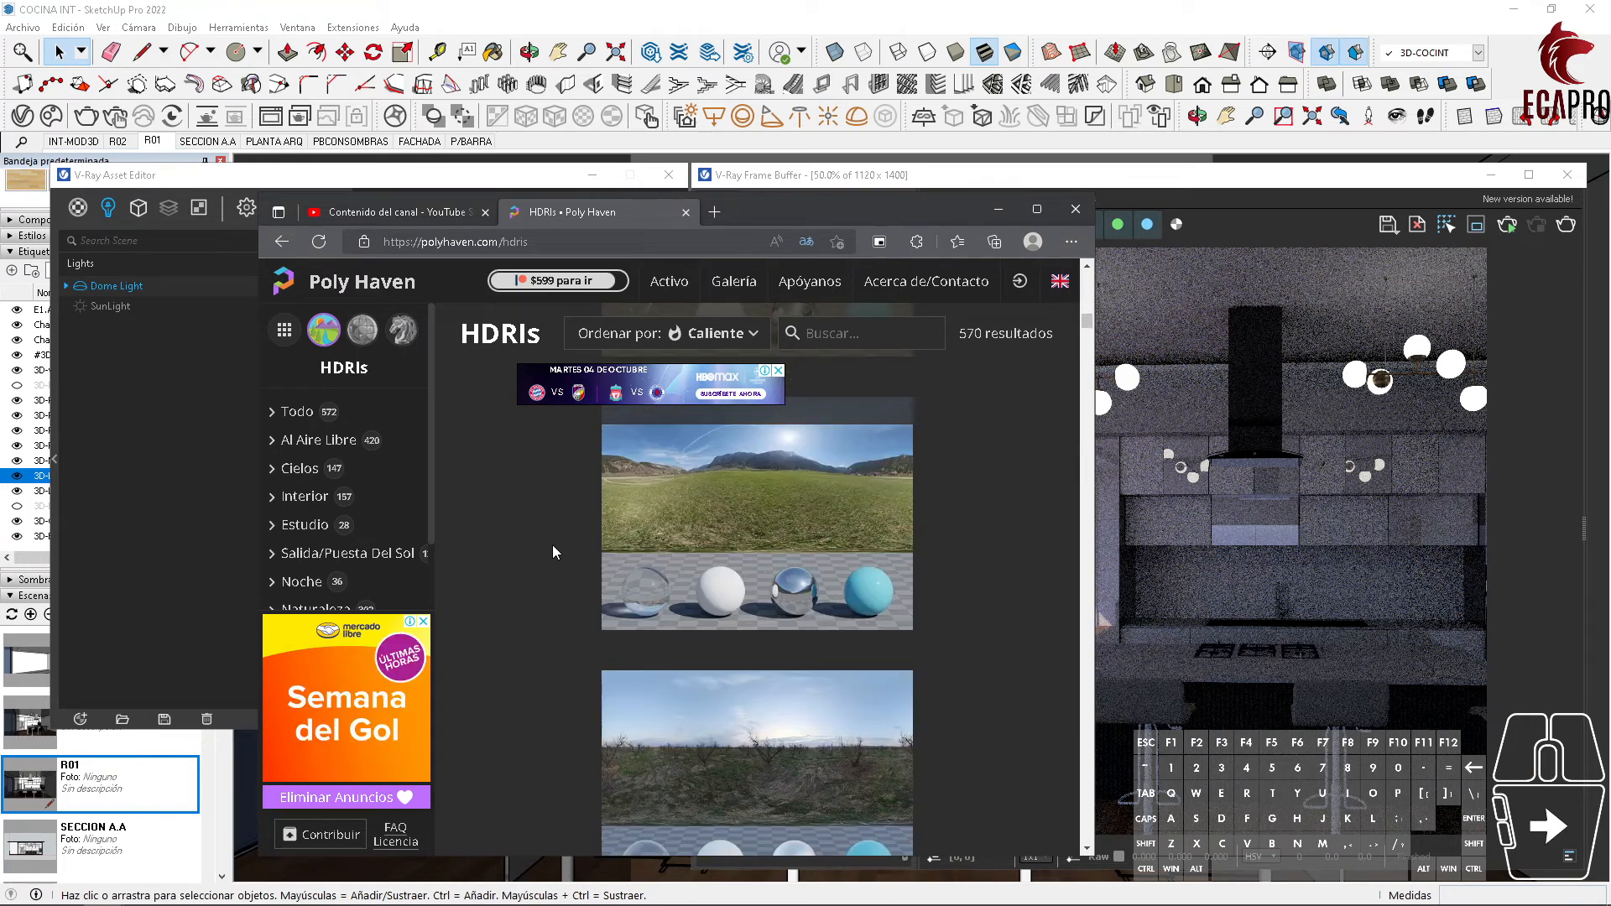
scroll(552, 546, down, 10)
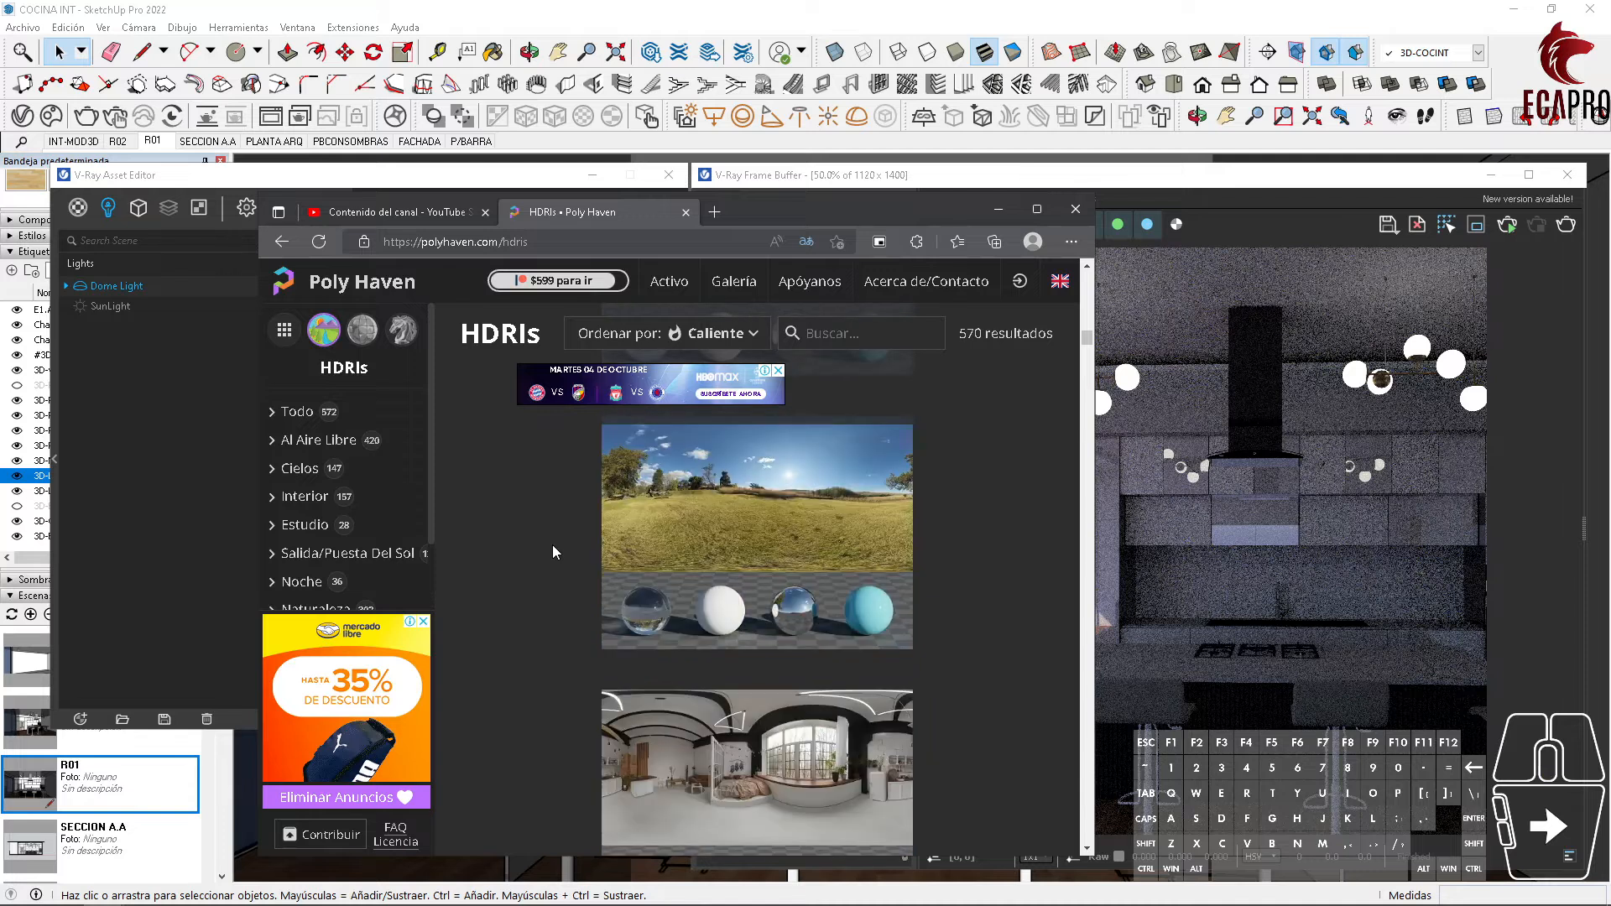
scroll(552, 546, down, 8)
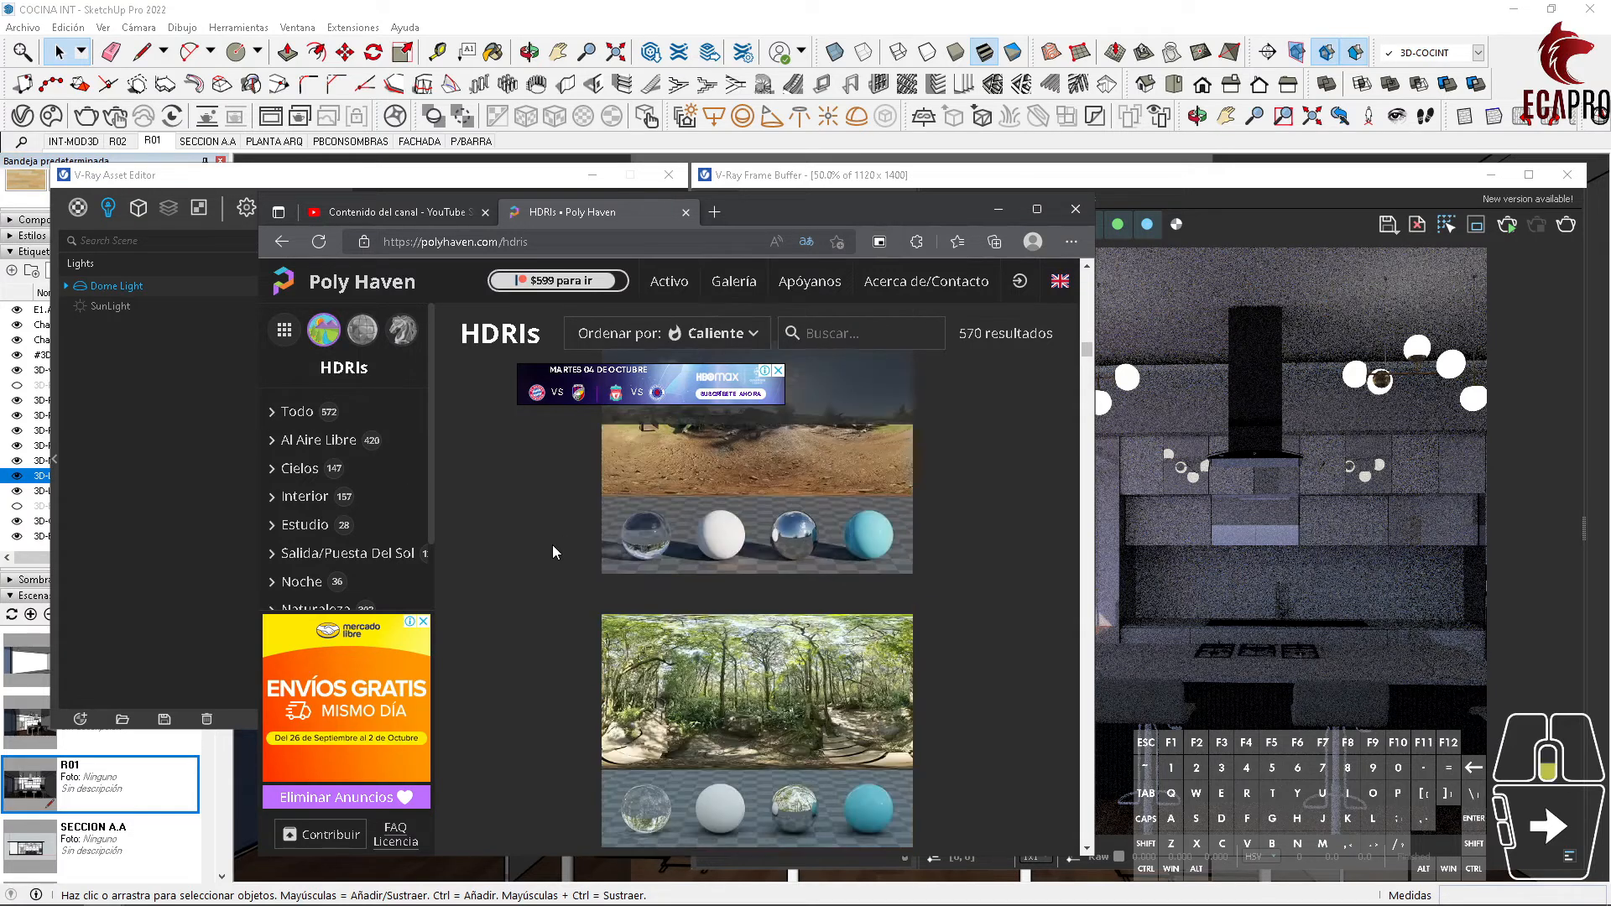
scroll(553, 551, down, 8)
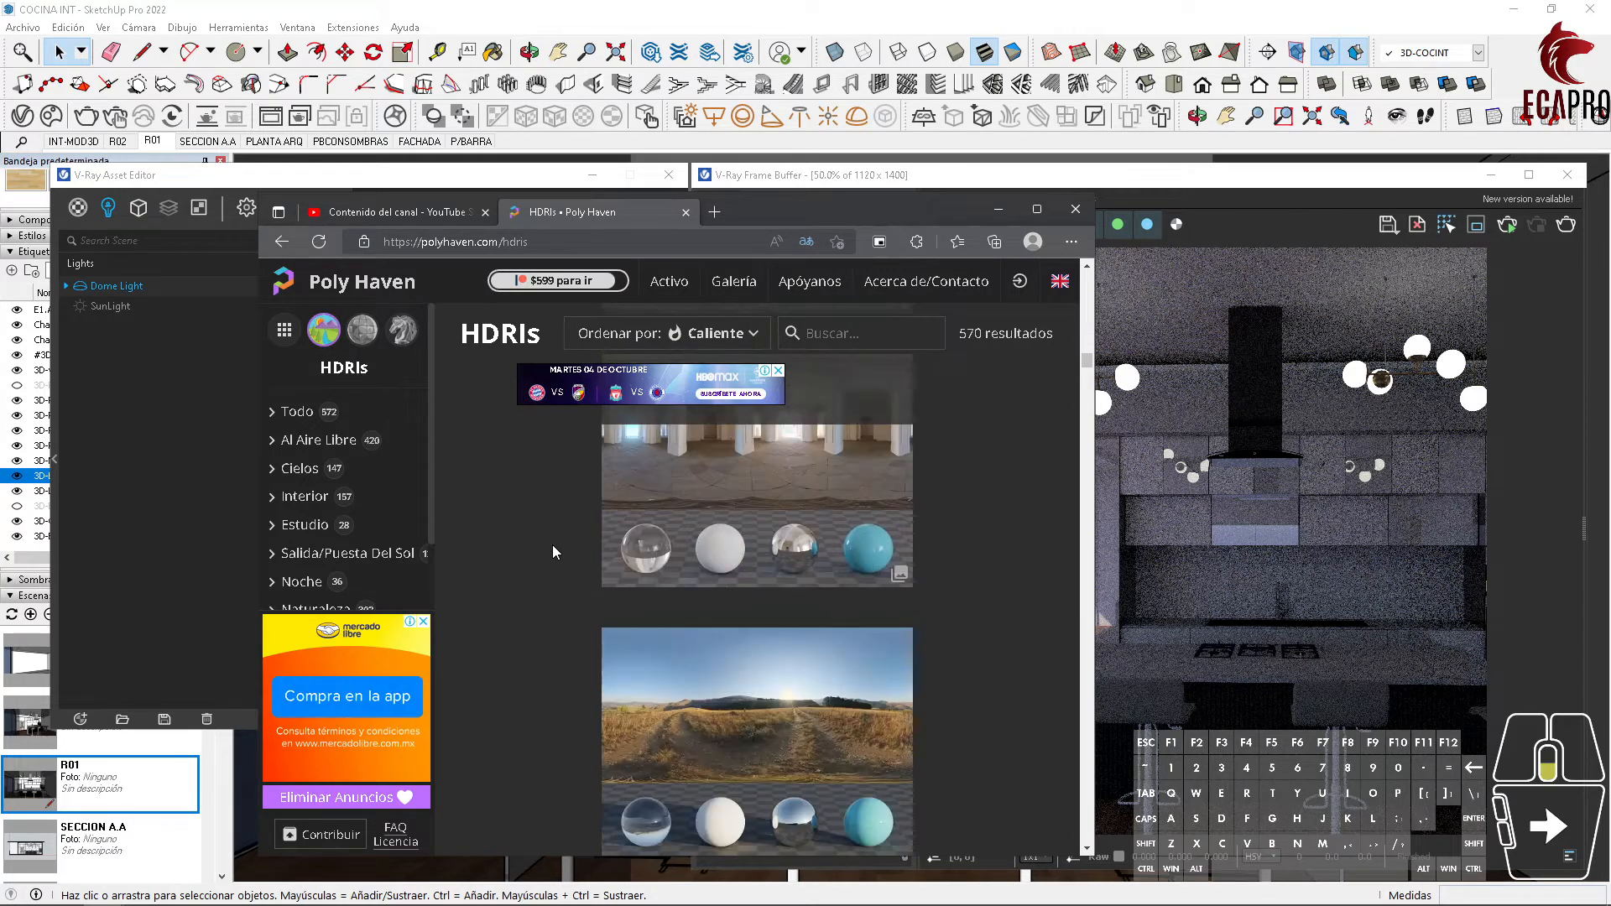
scroll(553, 551, down, 8)
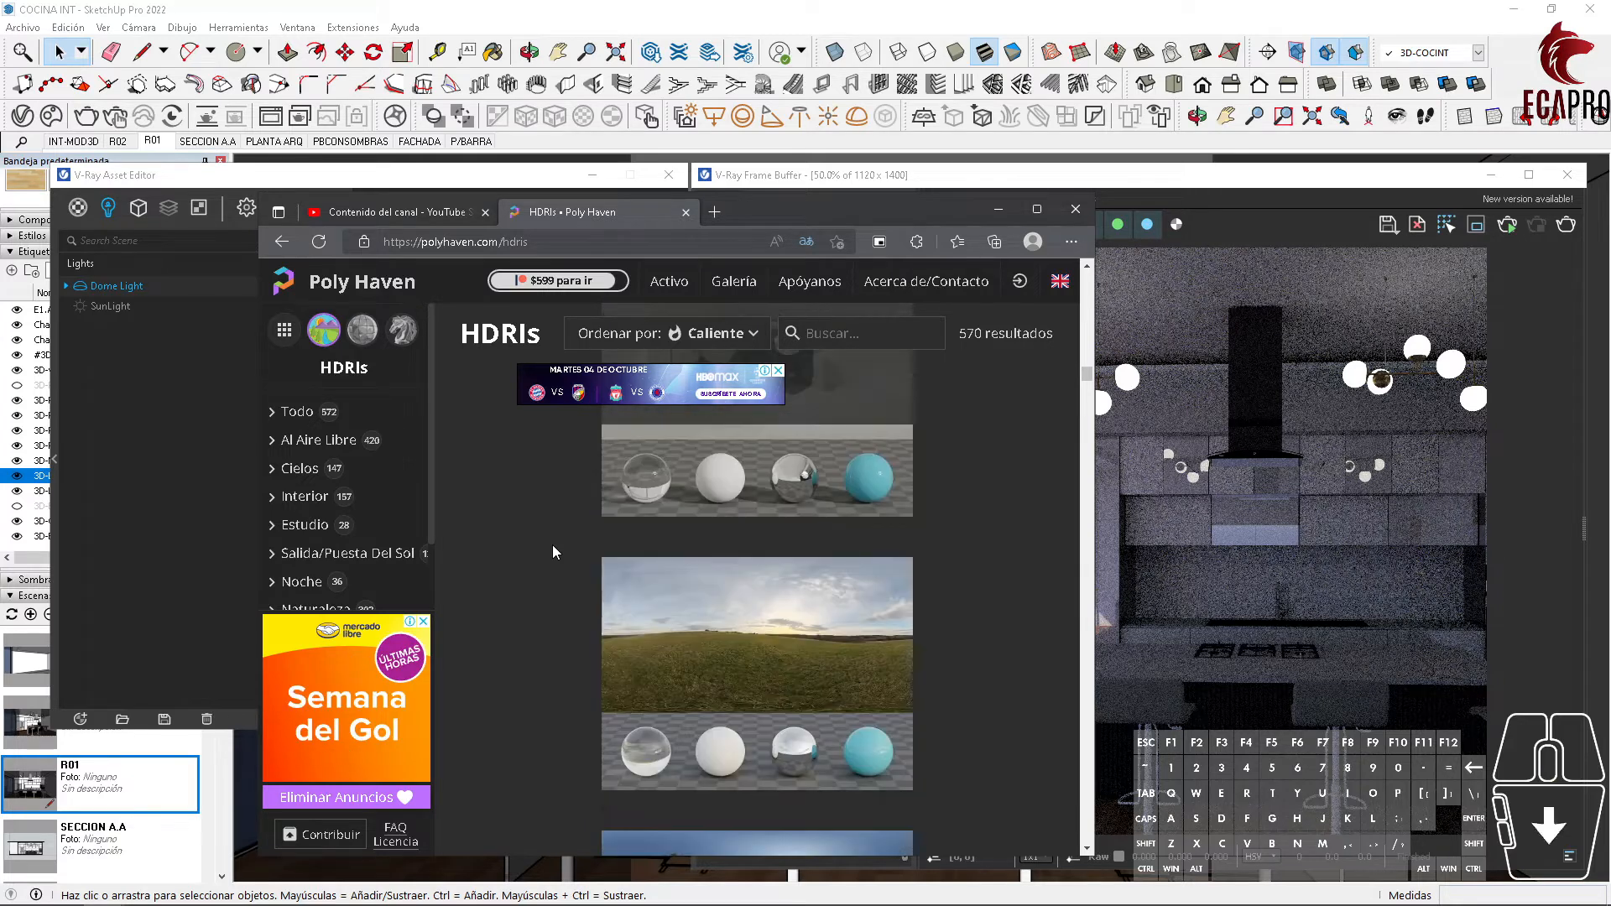
Step: Open the J&E Gray 02 HDRI page on Poly Haven and download the image as a 4K EXR
click(755, 604)
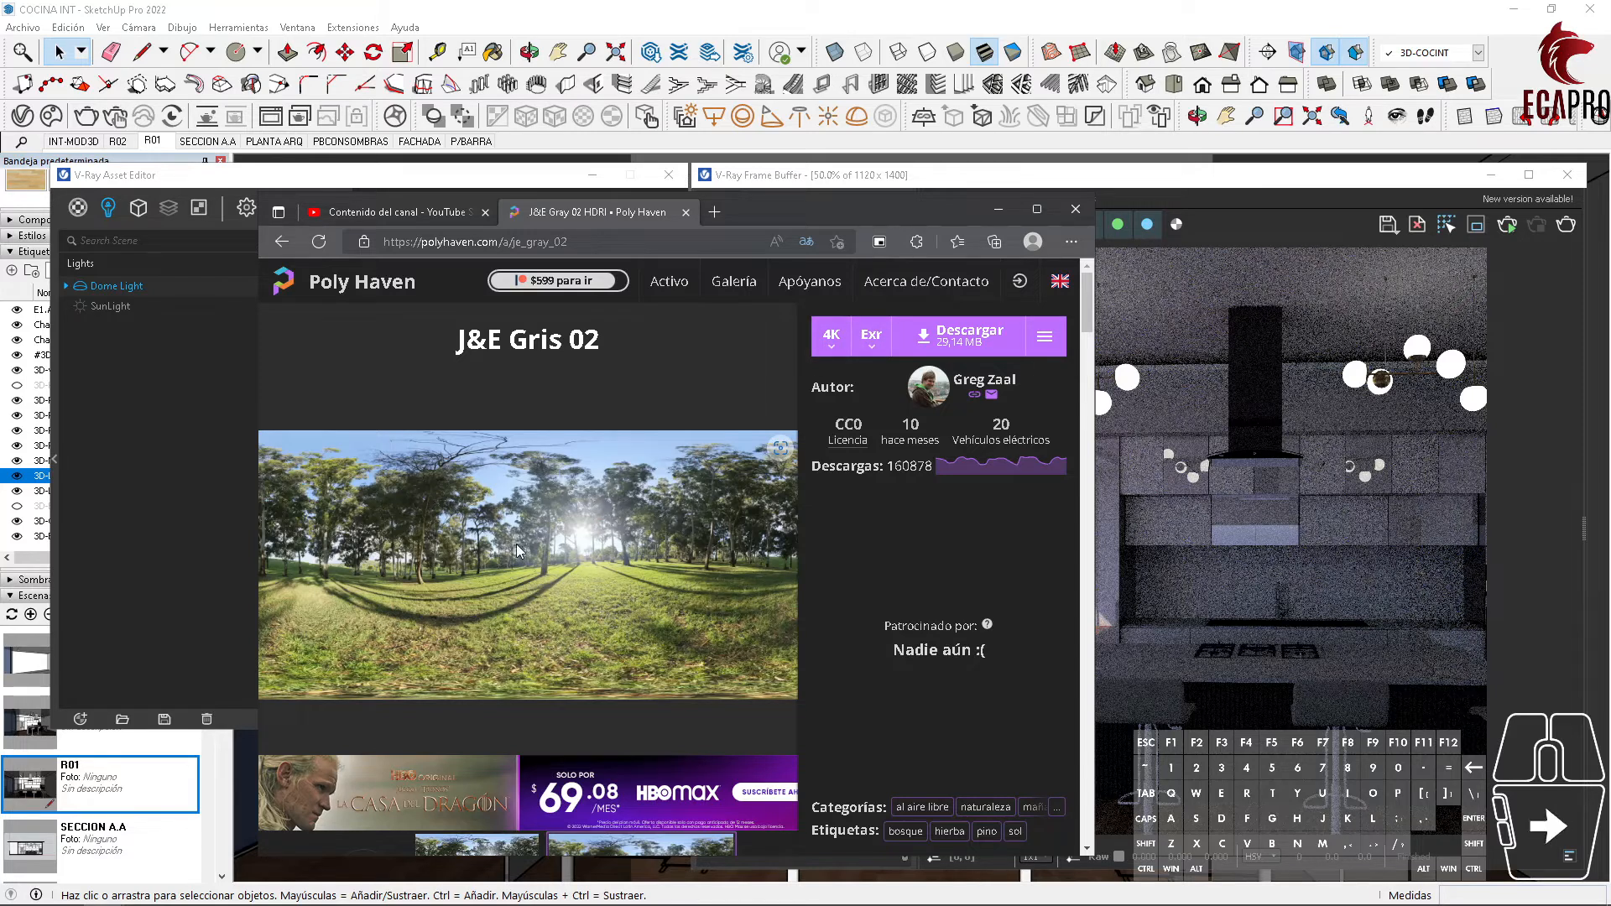
click(831, 337)
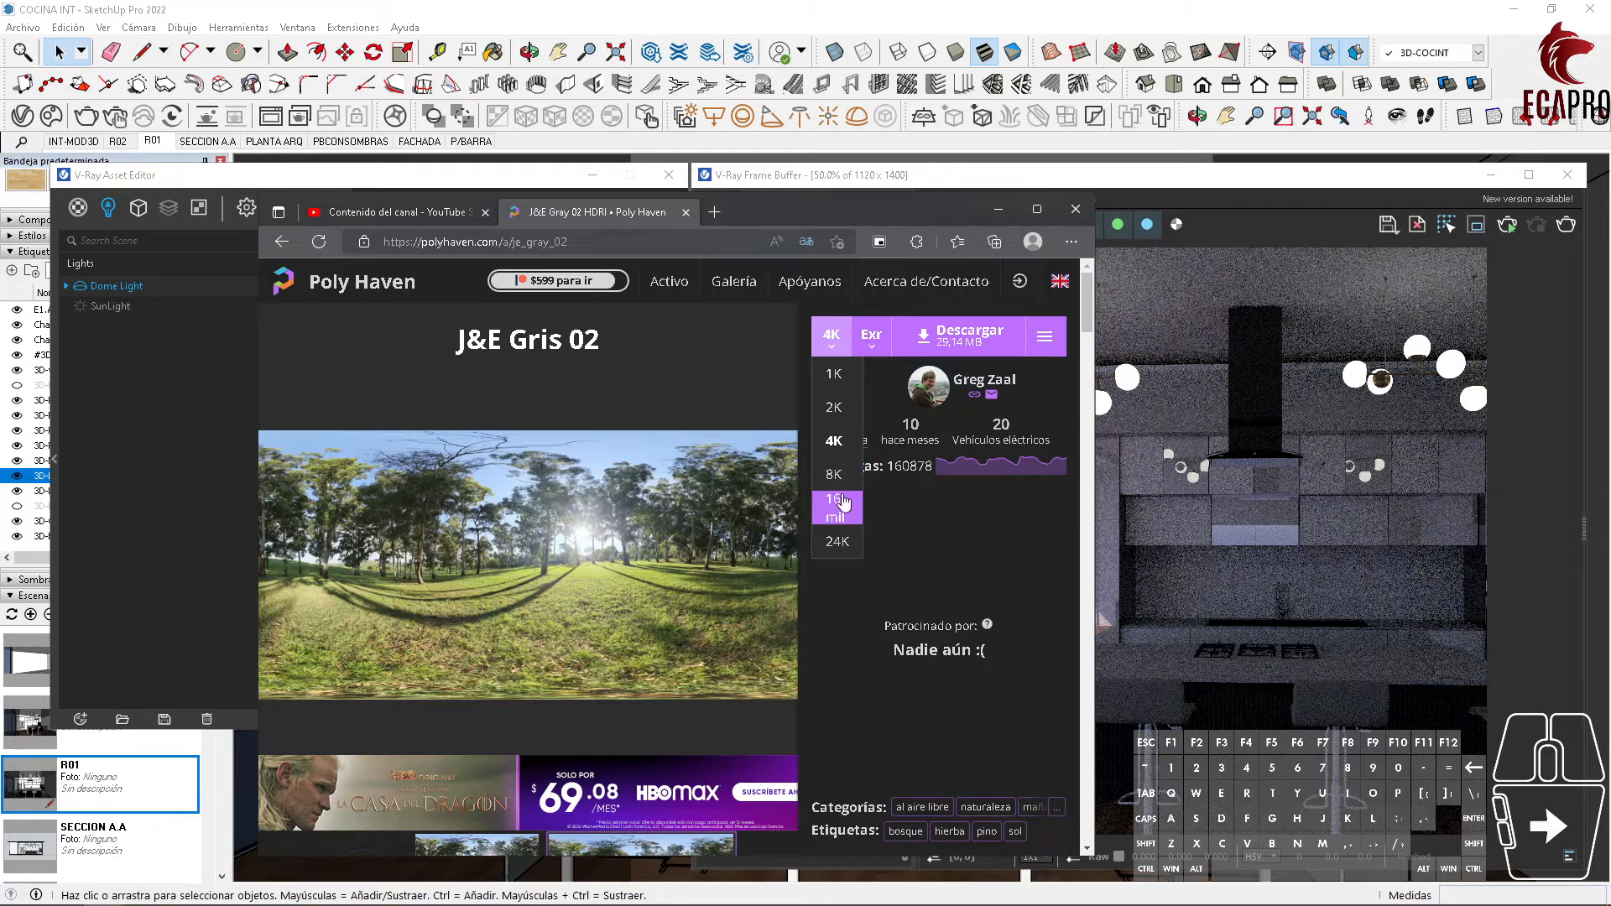
click(835, 442)
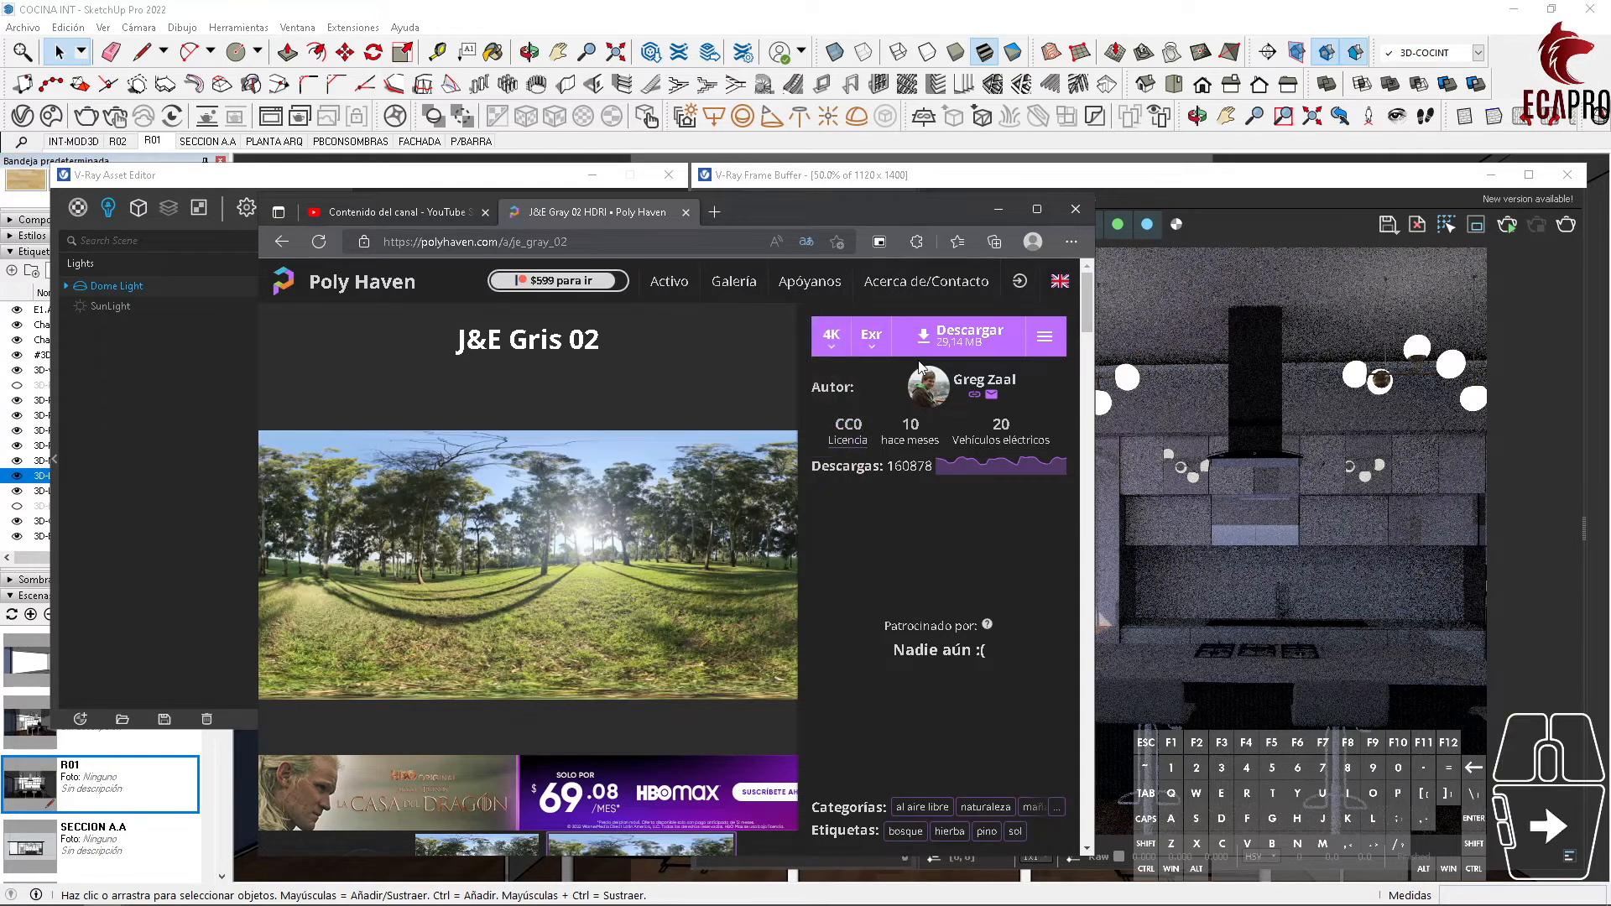
click(949, 339)
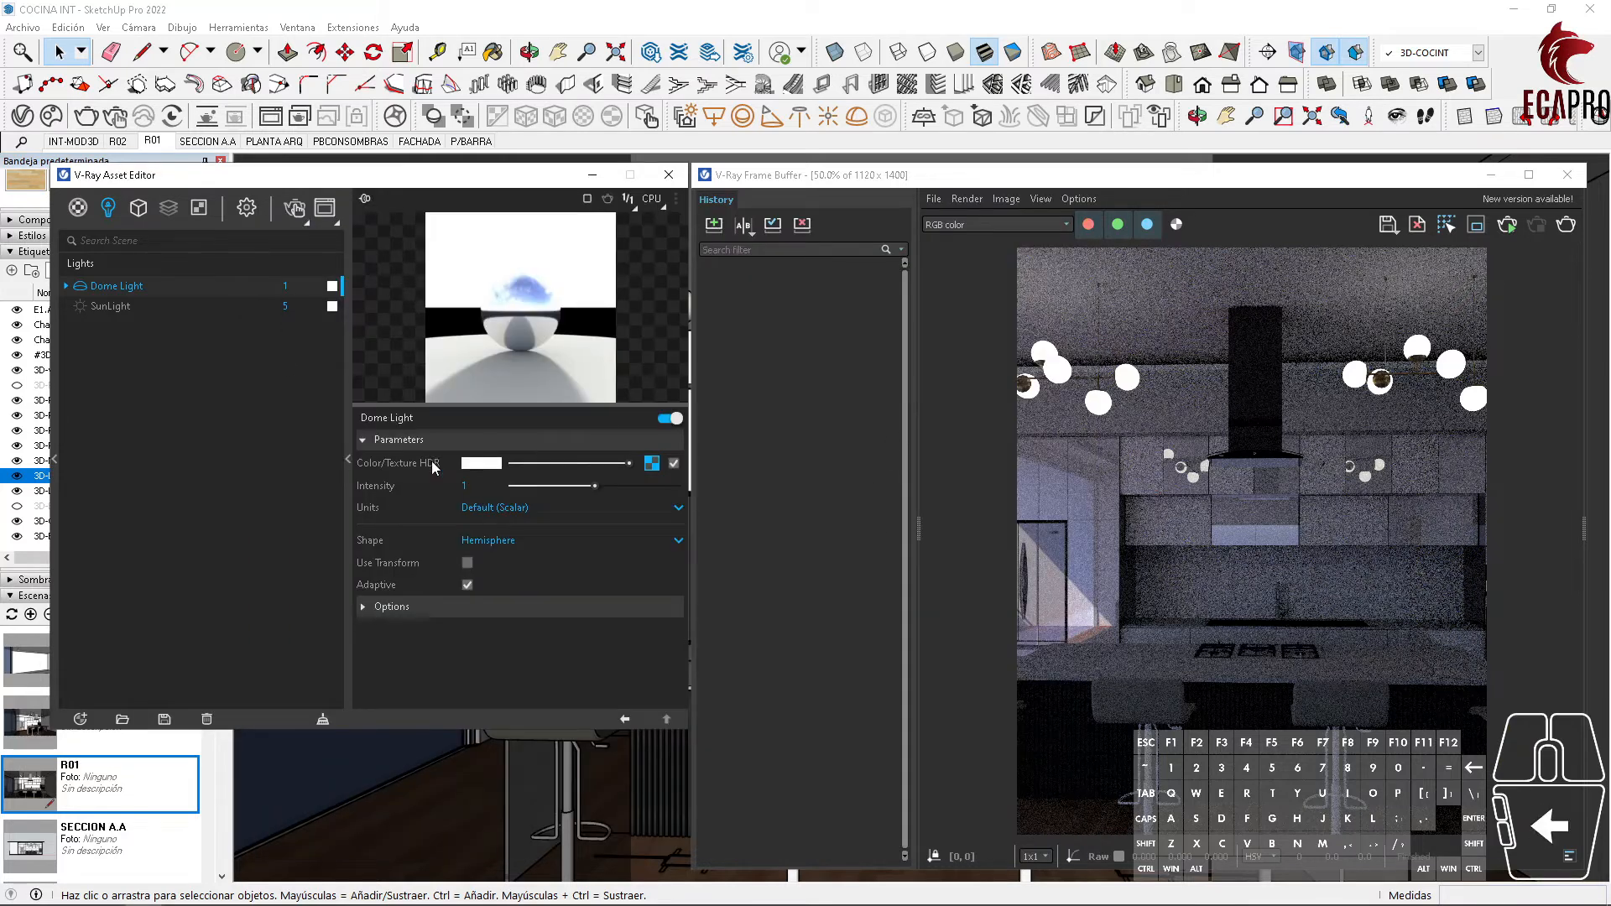
Step: Load je_gray_02_4k from the Descargas folder as the Dome Light's HDR texture and return to the light's parameters
click(650, 464)
click(677, 465)
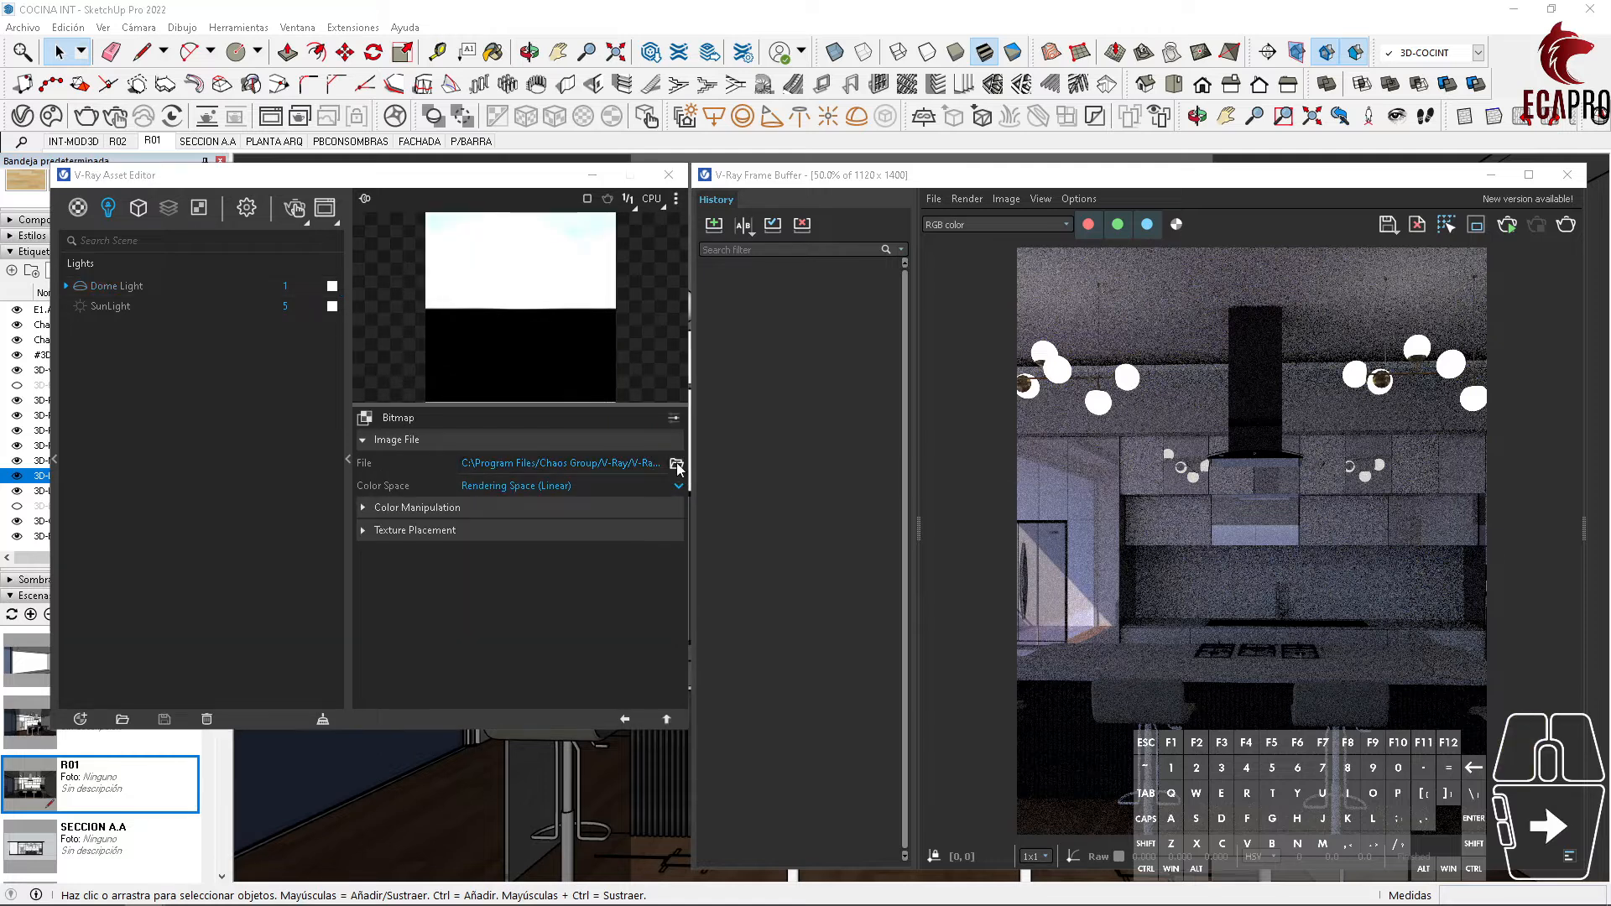
click(156, 399)
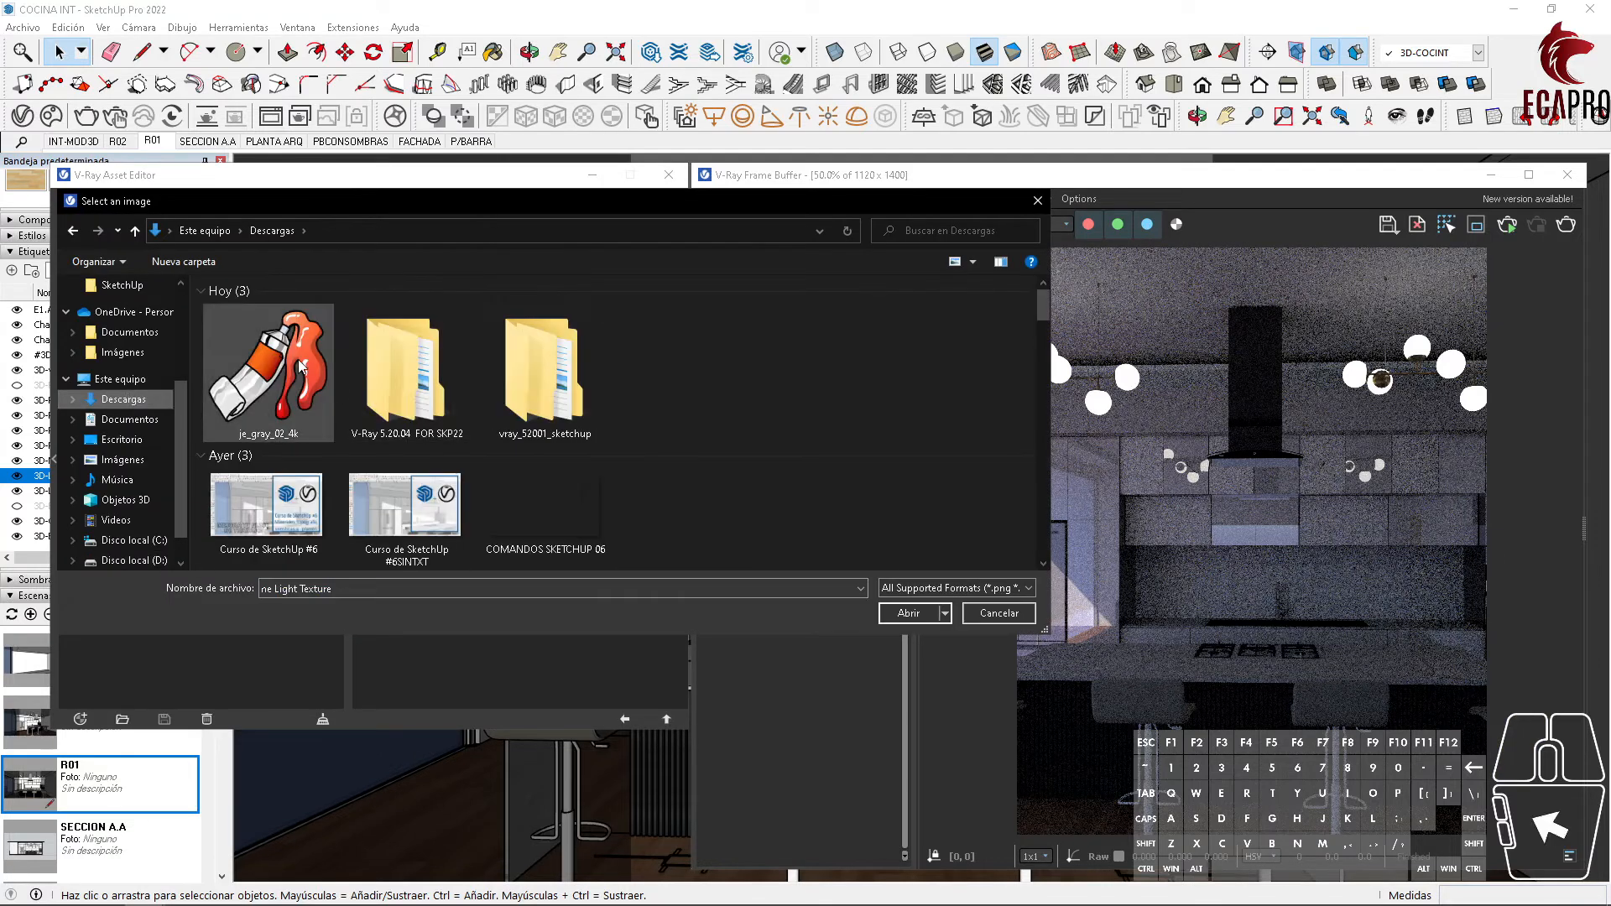
click(265, 386)
click(921, 612)
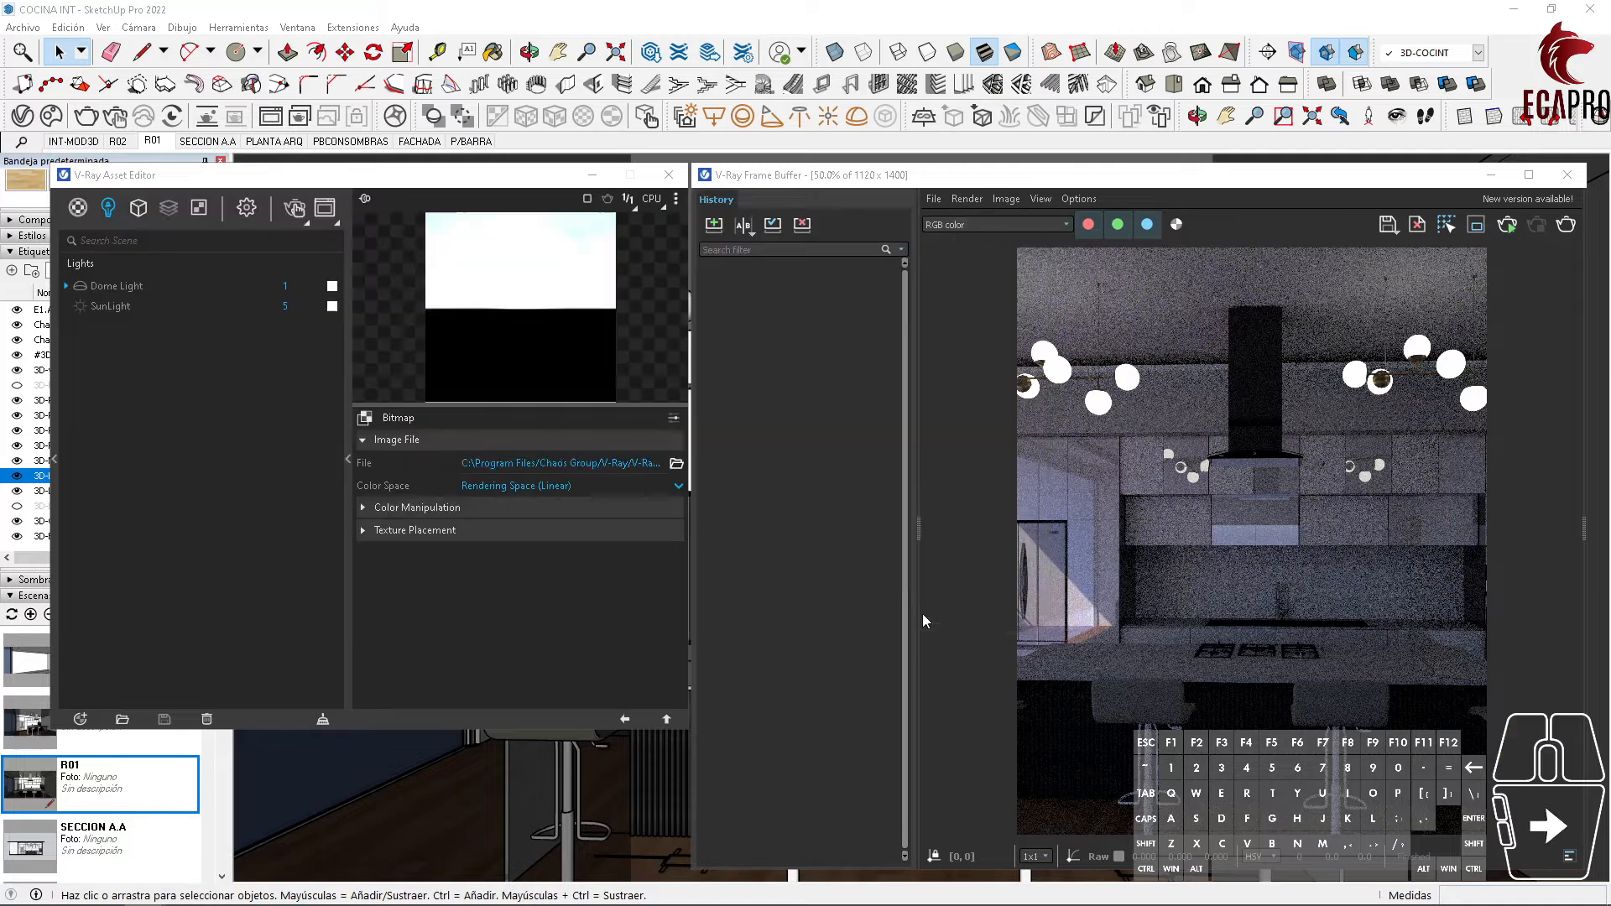
click(665, 720)
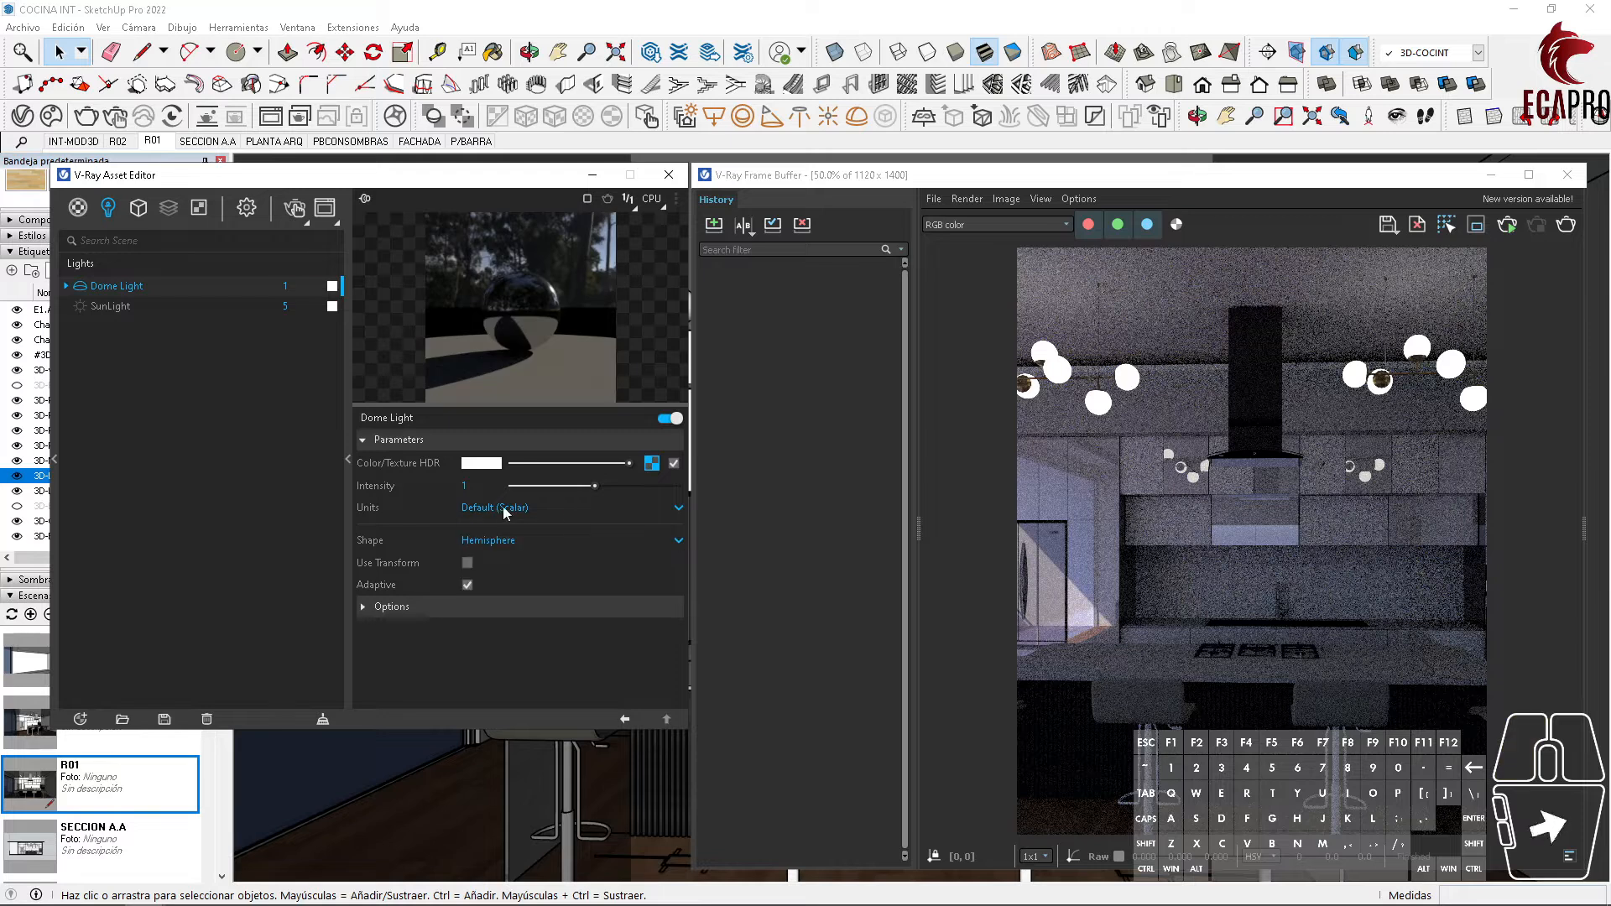
Step: Set the Dome Light's shape to Sphere and run a brief interactive test render
click(505, 541)
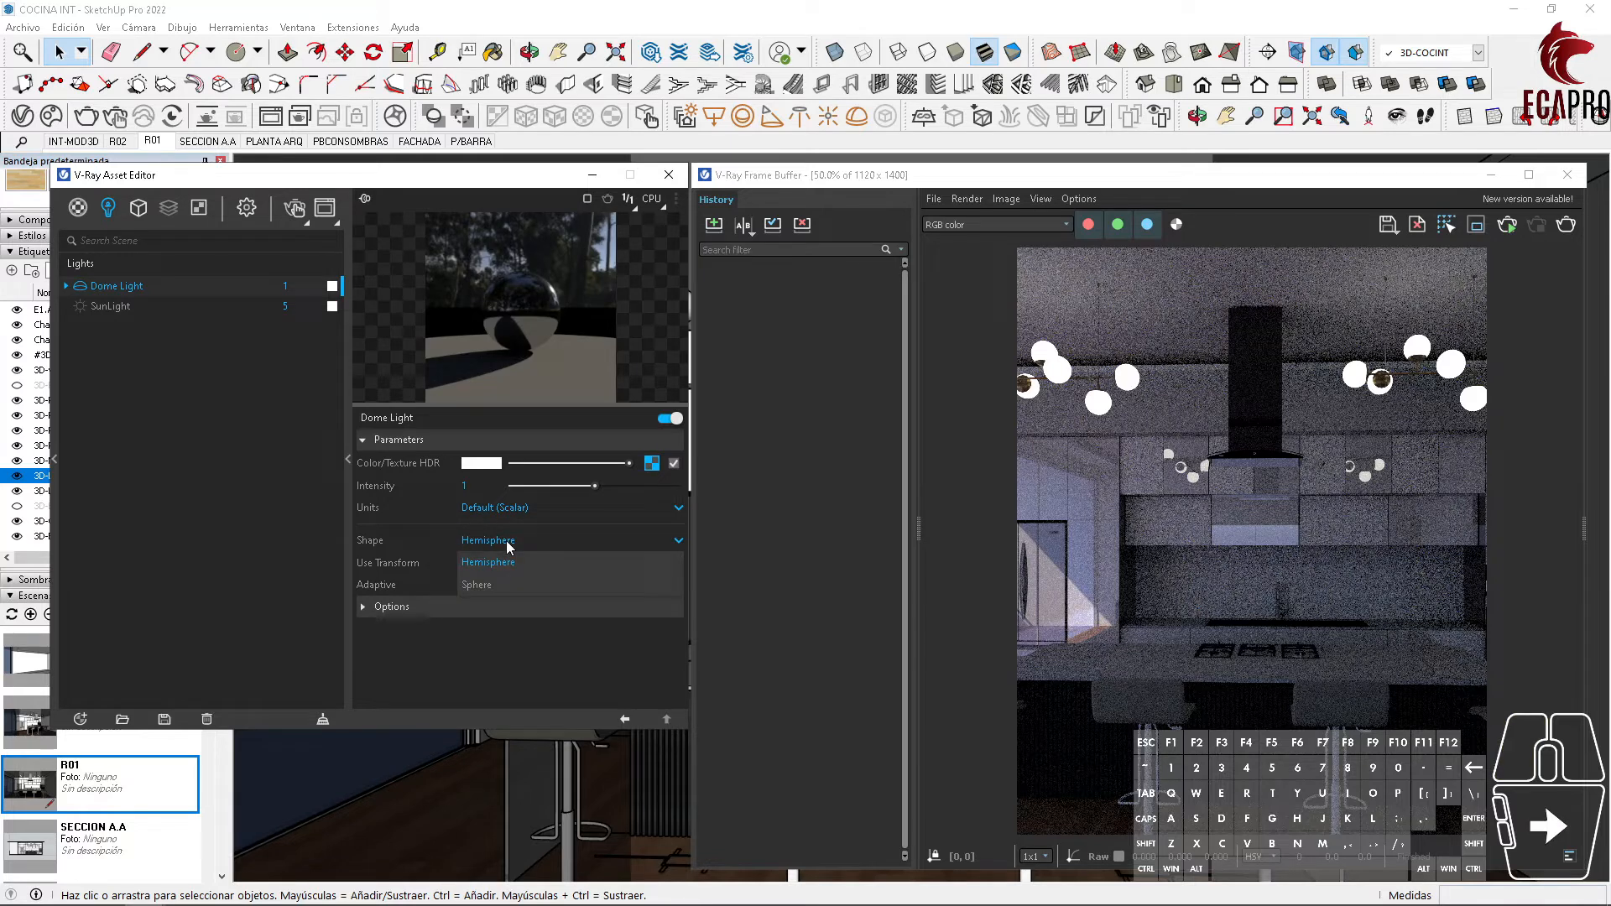
click(474, 587)
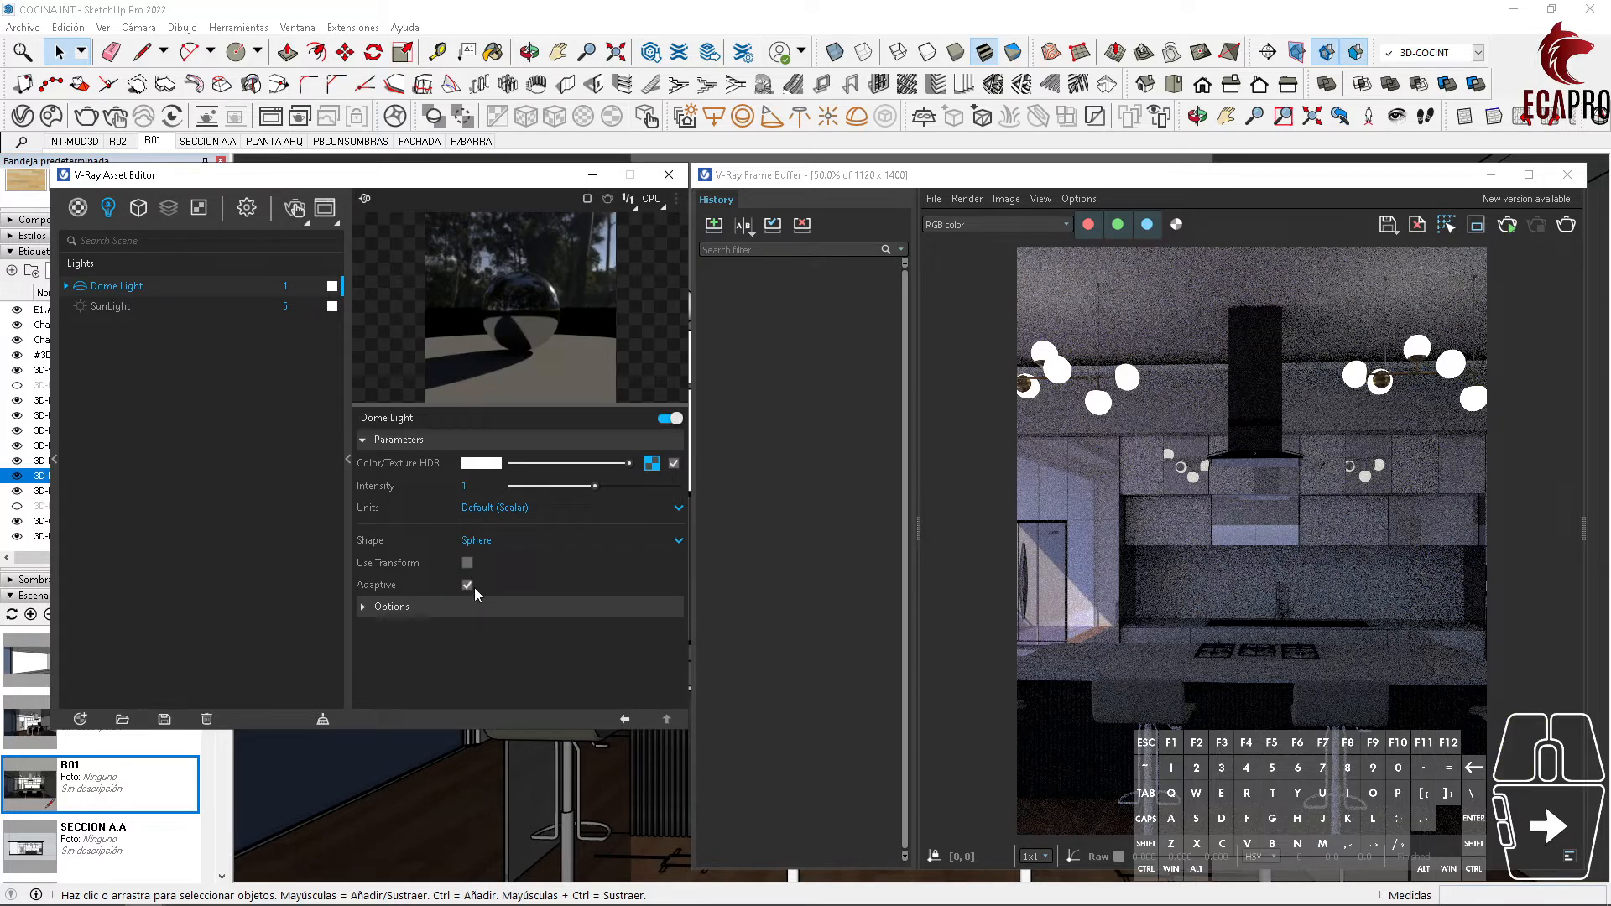
click(1509, 227)
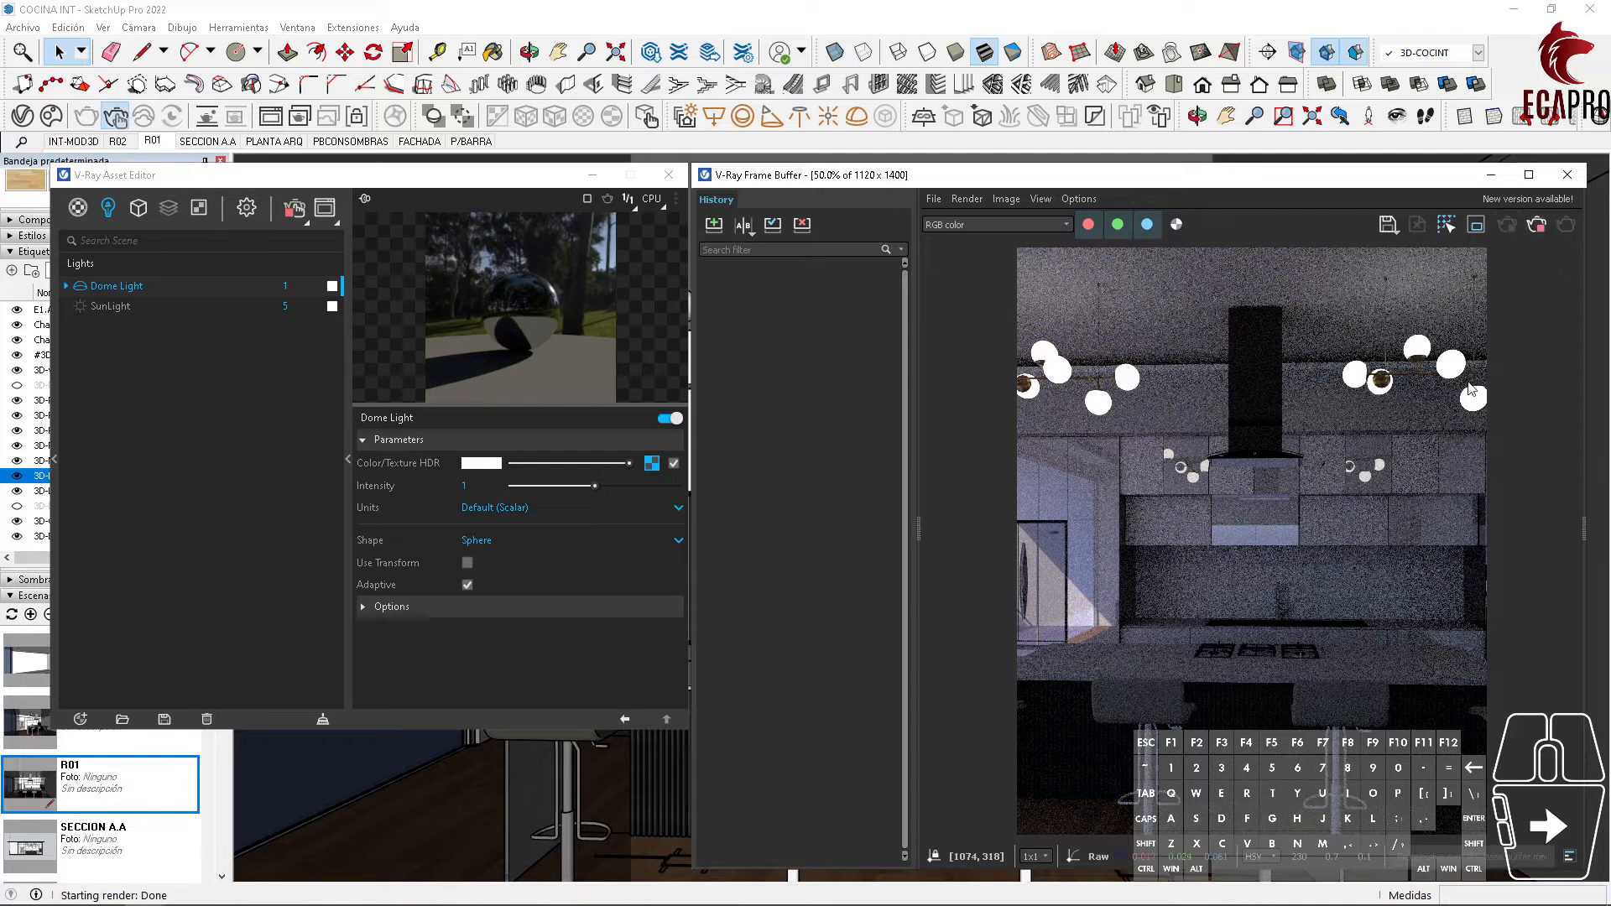
click(1536, 225)
Step: Set the Dome Light's intensity to 3 and run the interactive render again
drag(480, 487, 431, 500)
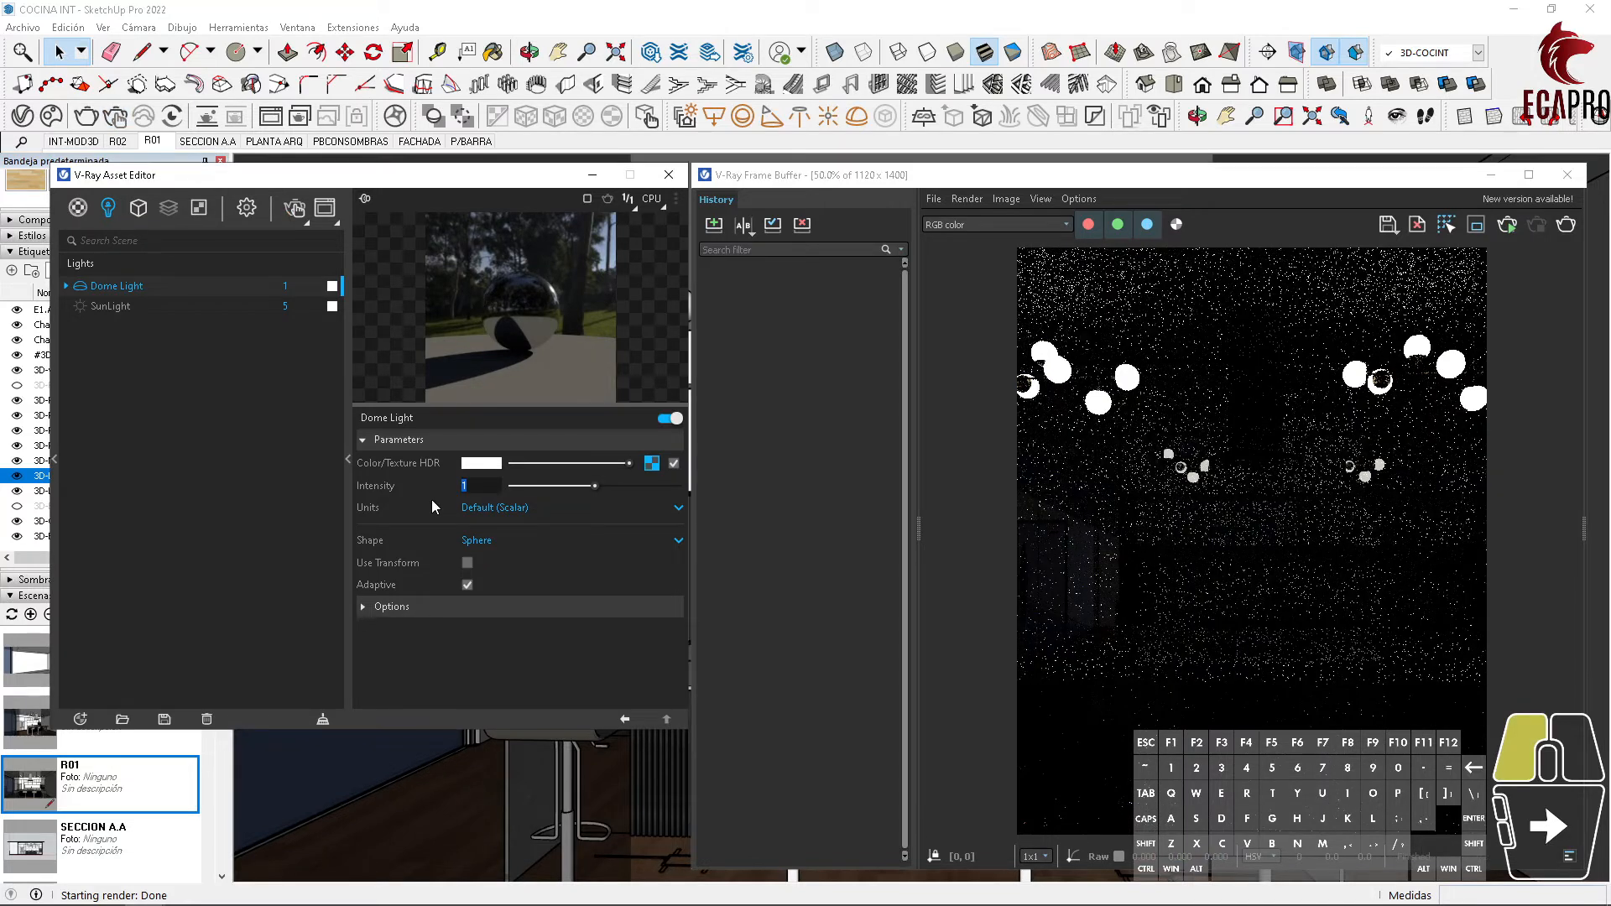
text(5)
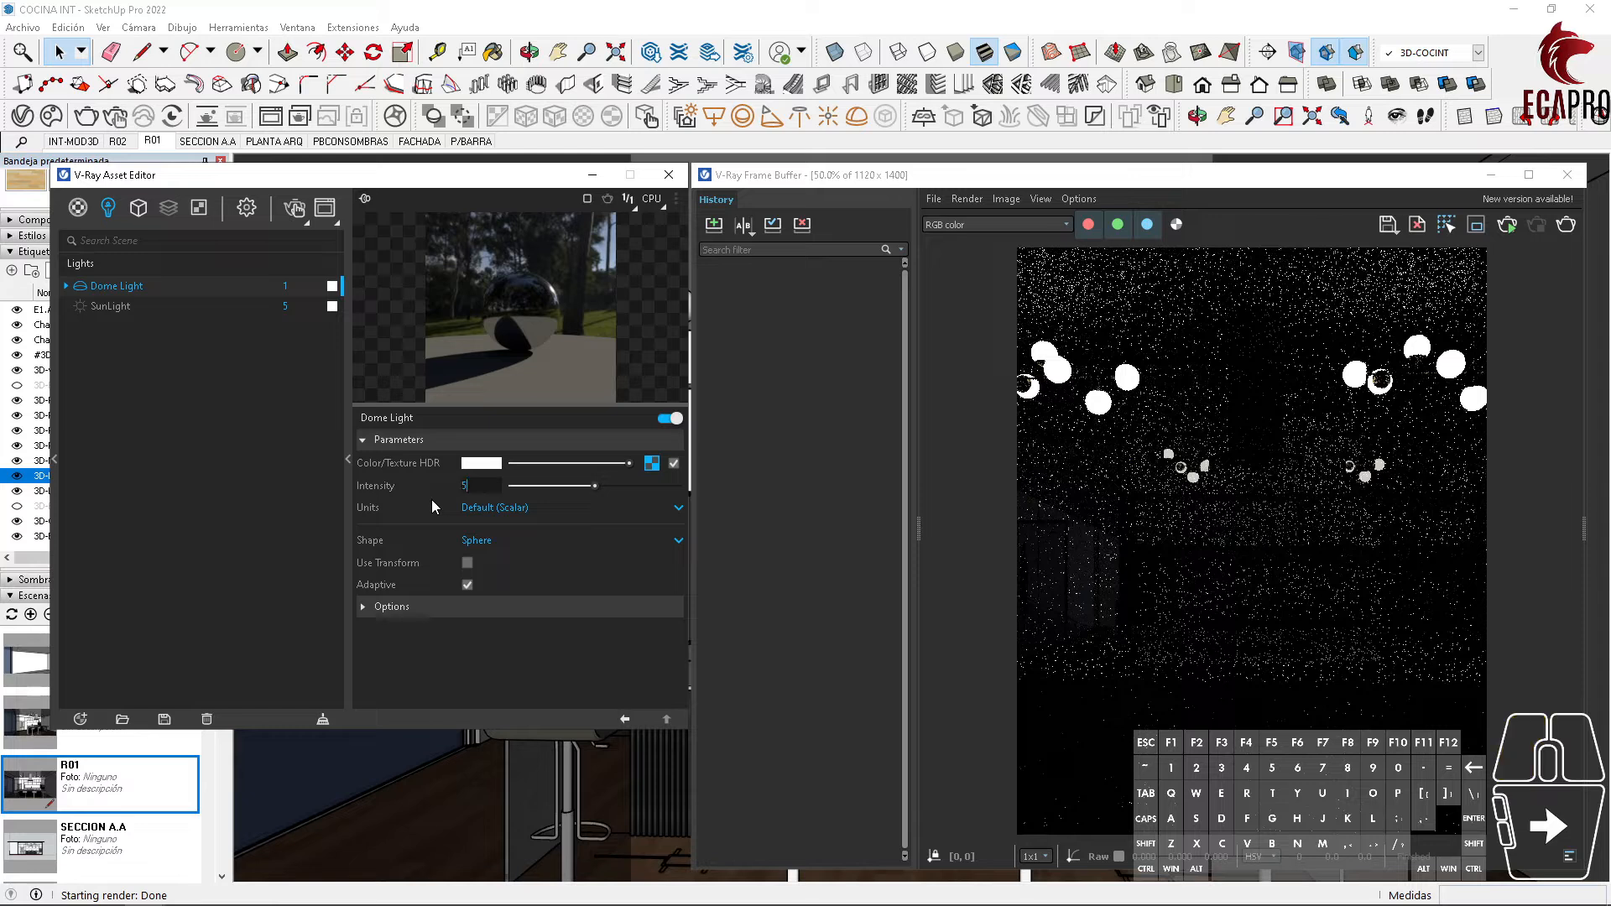
key(BackSpace)
text(3)
click(1507, 228)
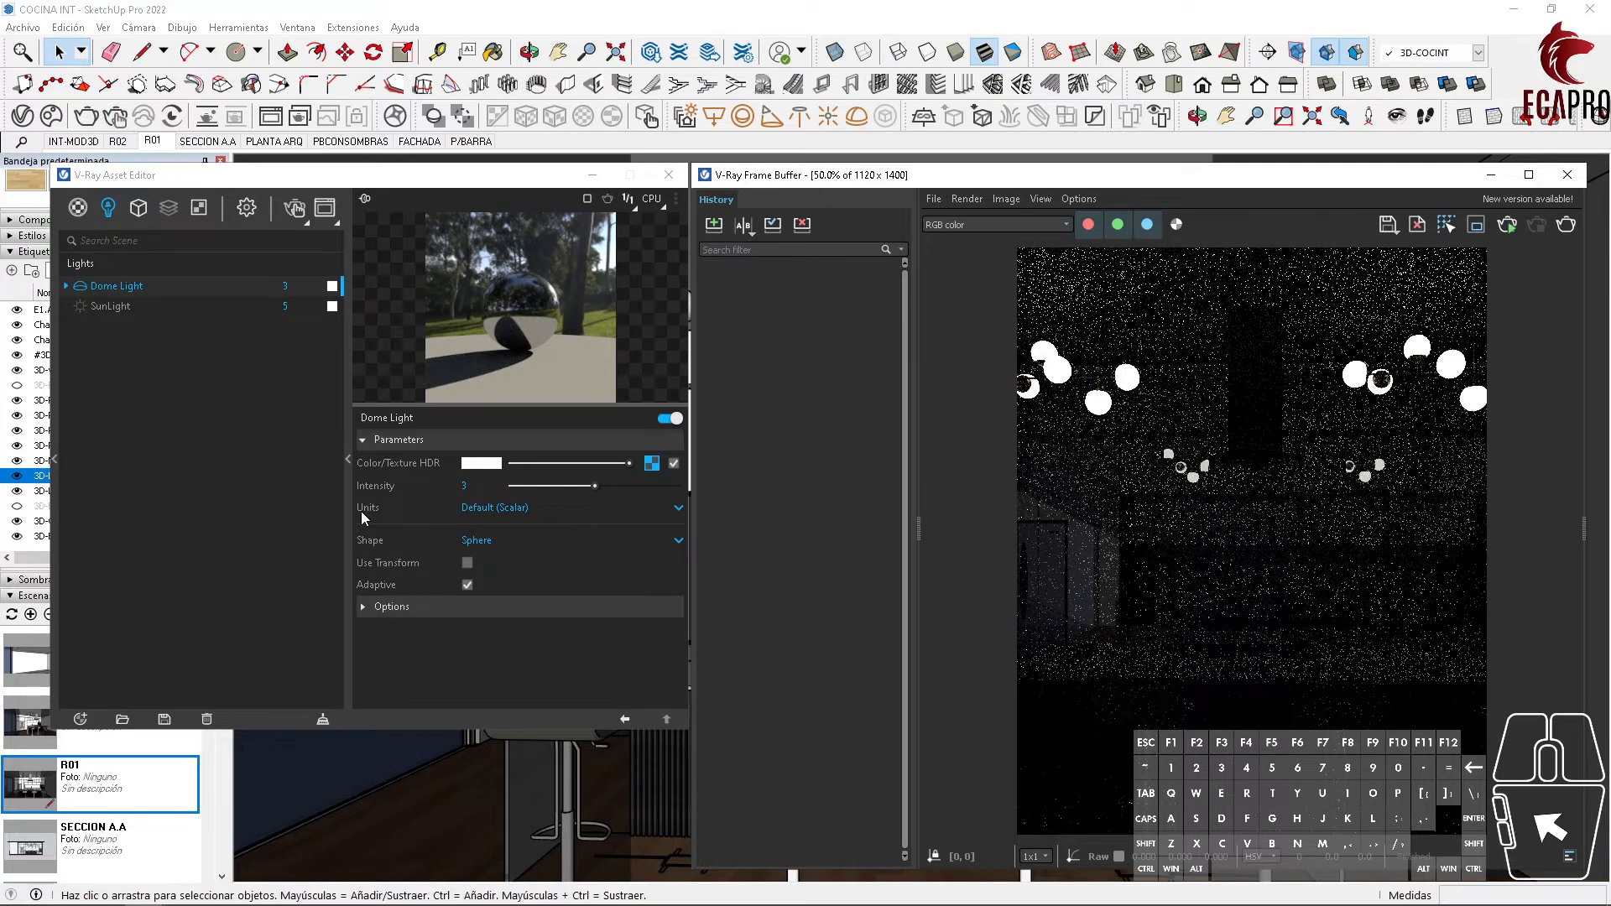
Step: Test-render the scene with the camera exposure value at 12, and again with it set to 11
click(245, 207)
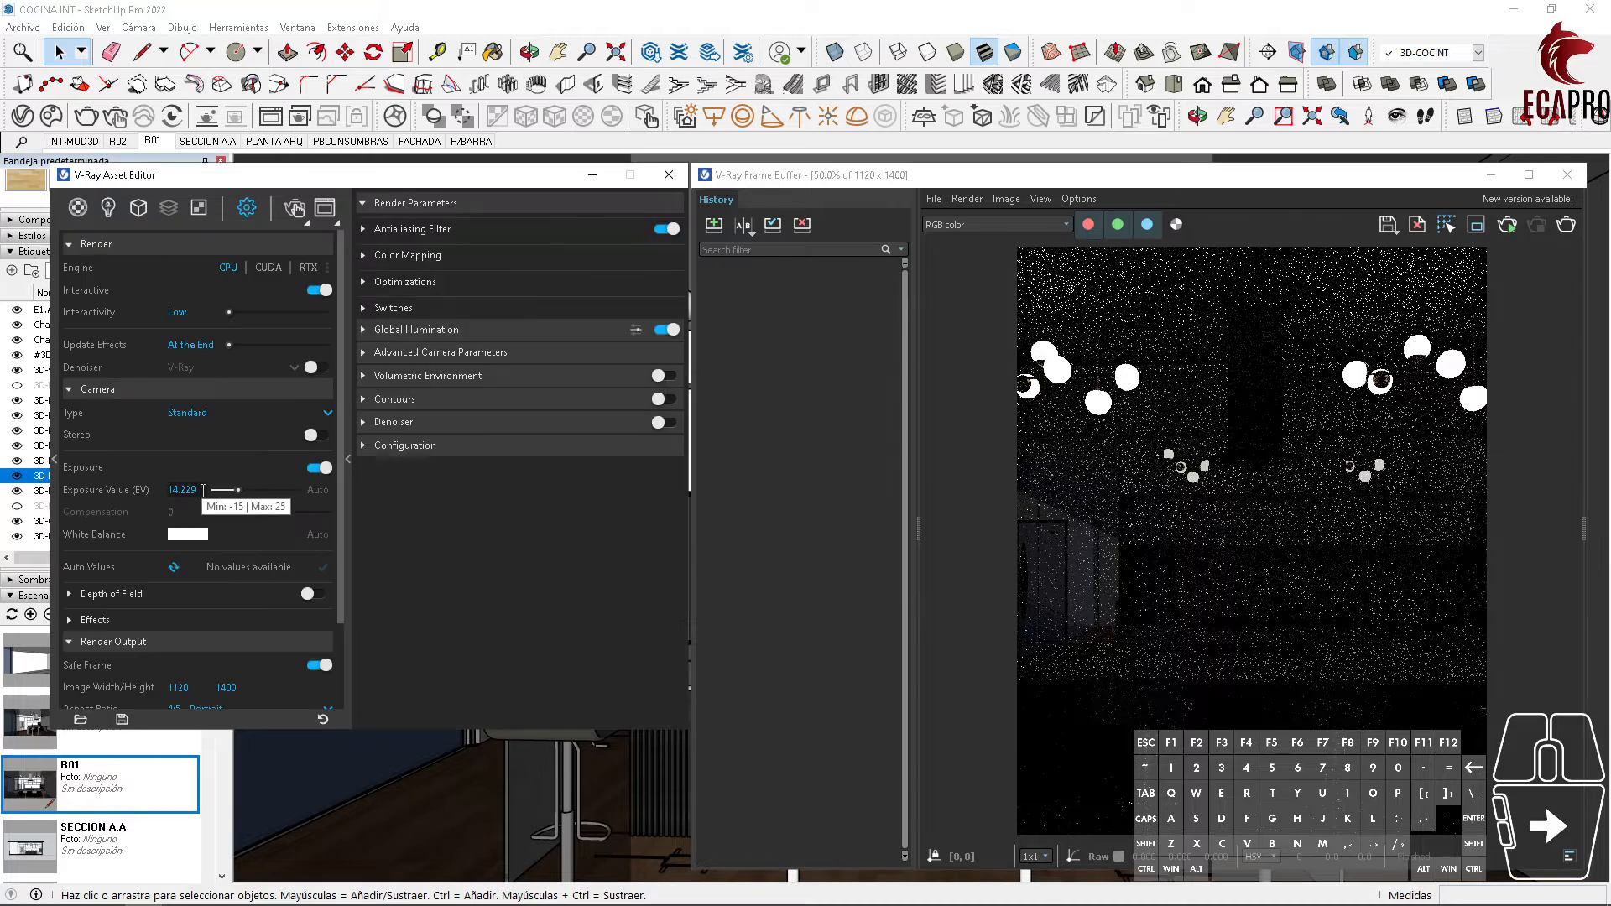
double_click(199, 490)
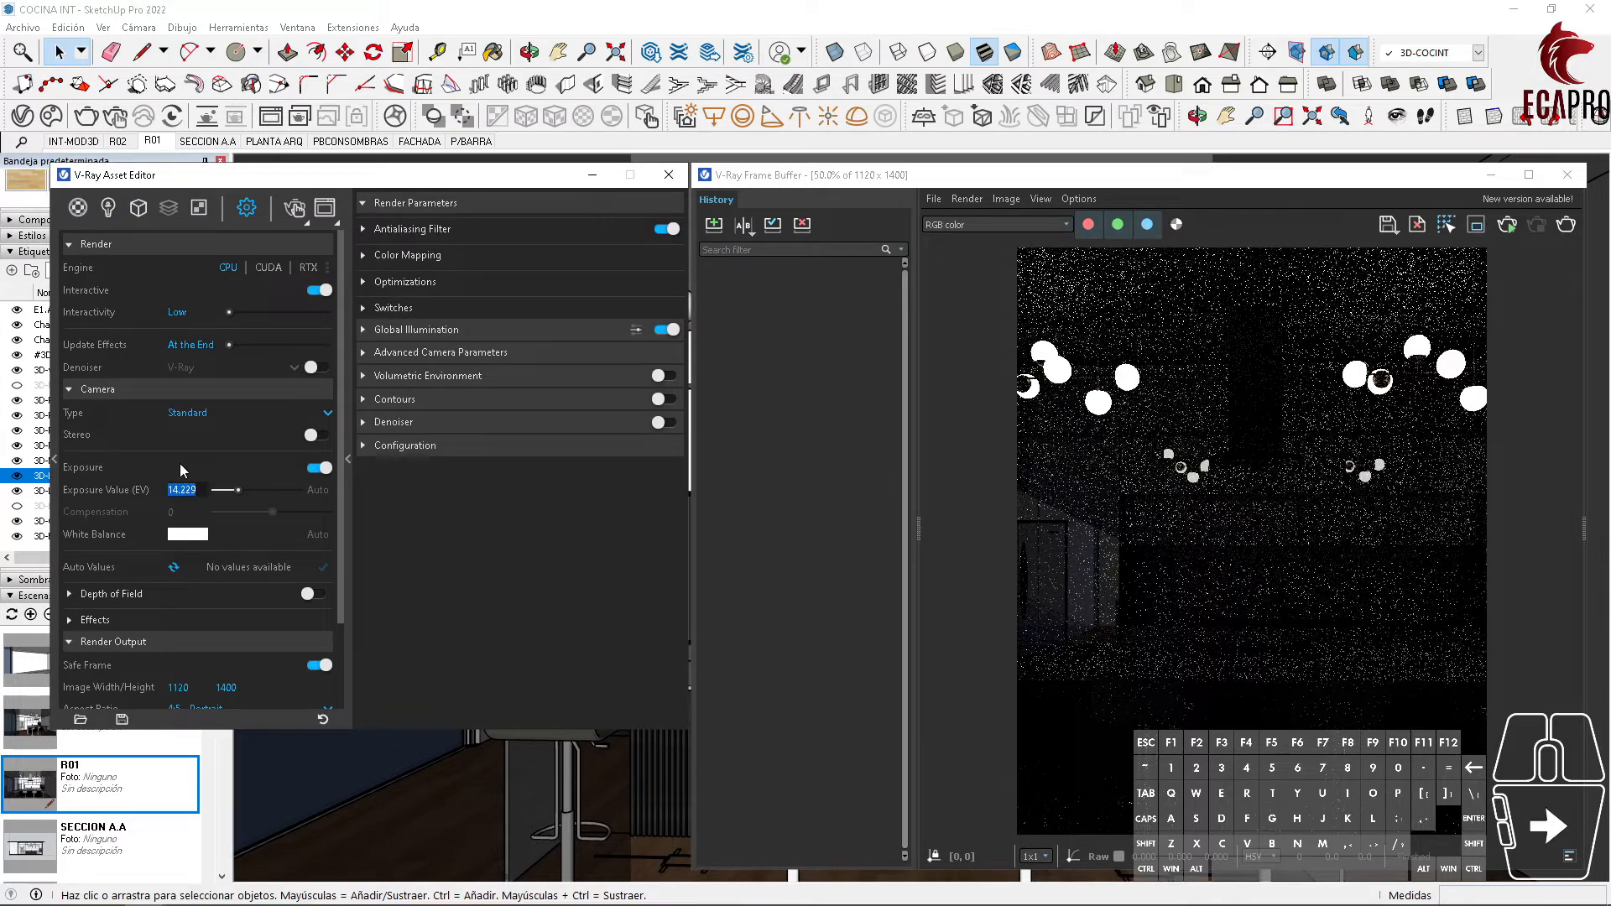
text(12)
click(1506, 225)
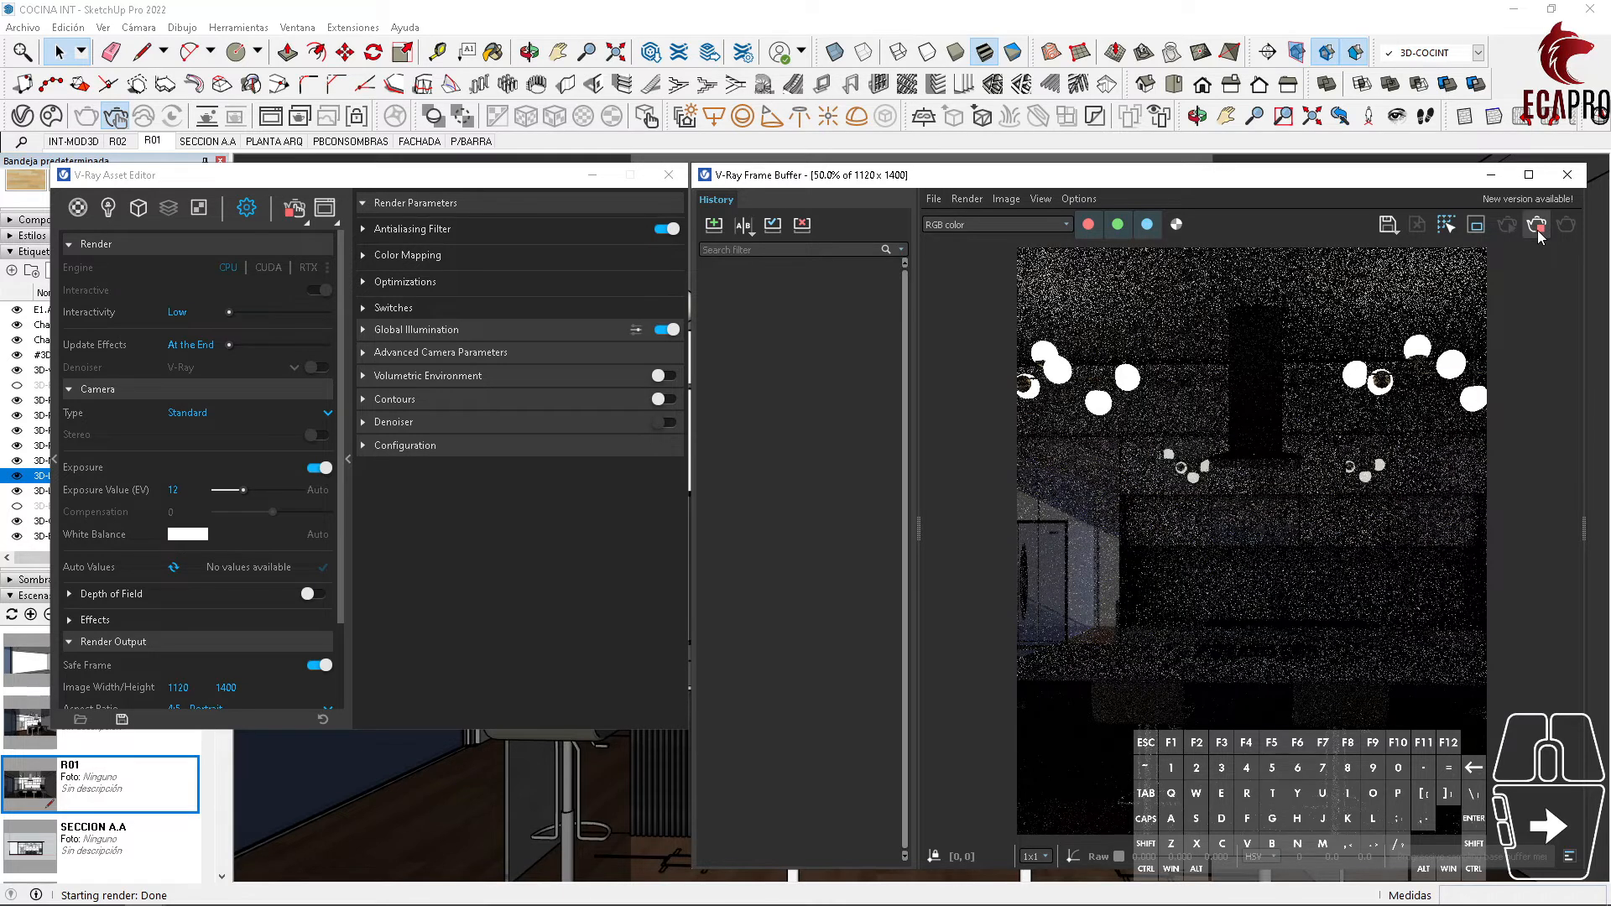
click(1537, 227)
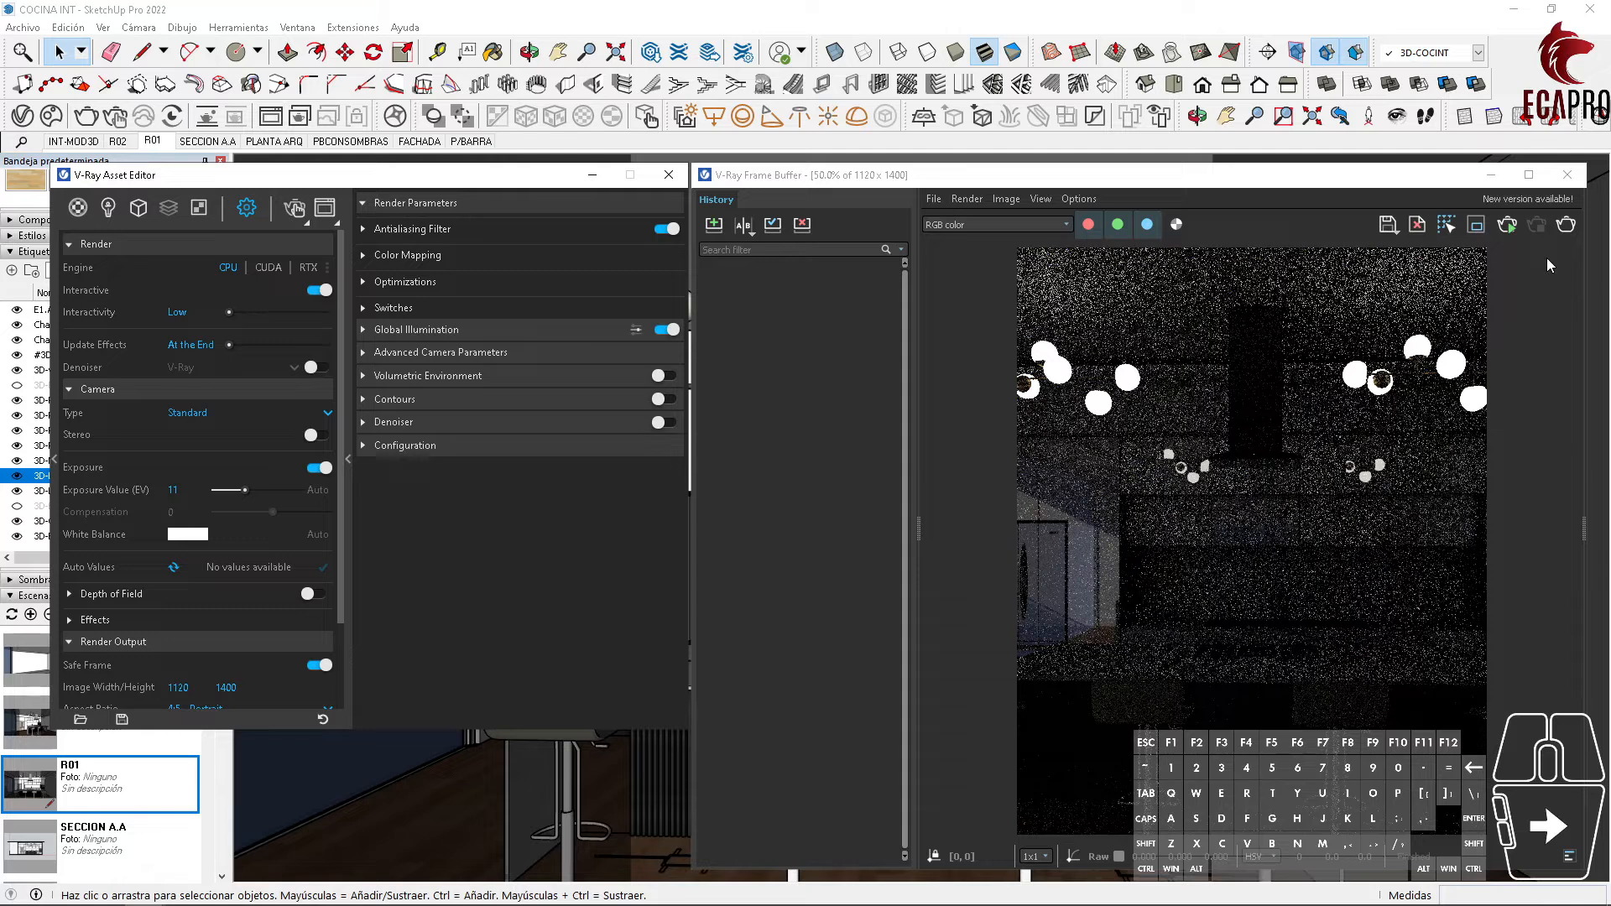
click(1506, 225)
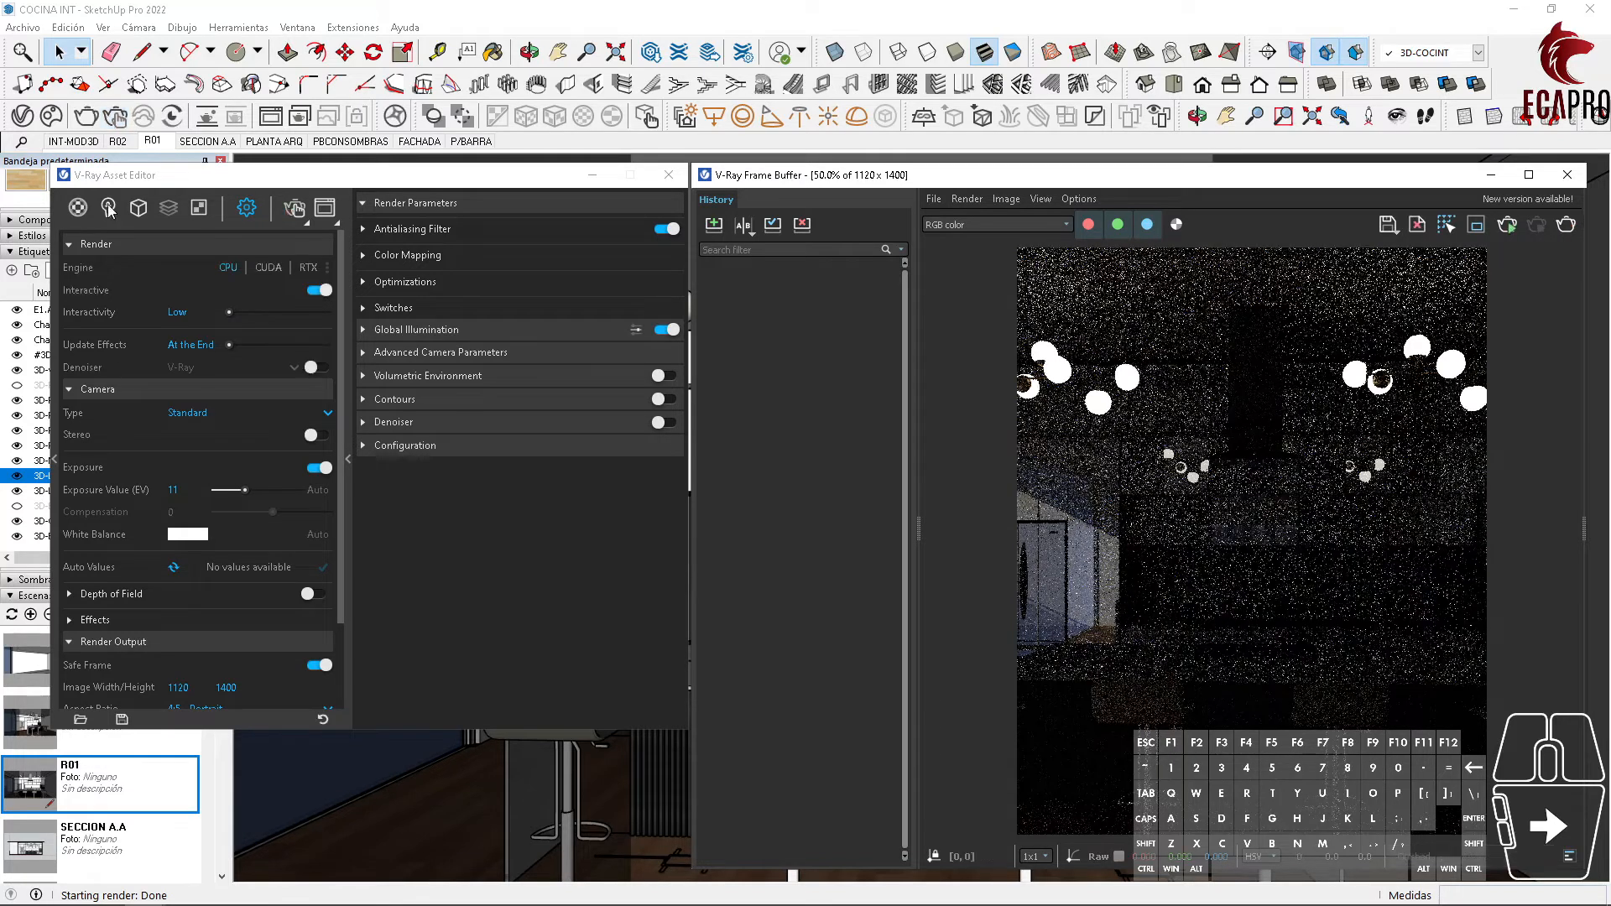
Step: Raise the Dome Light's intensity to 6 and run a brief production test render
click(108, 208)
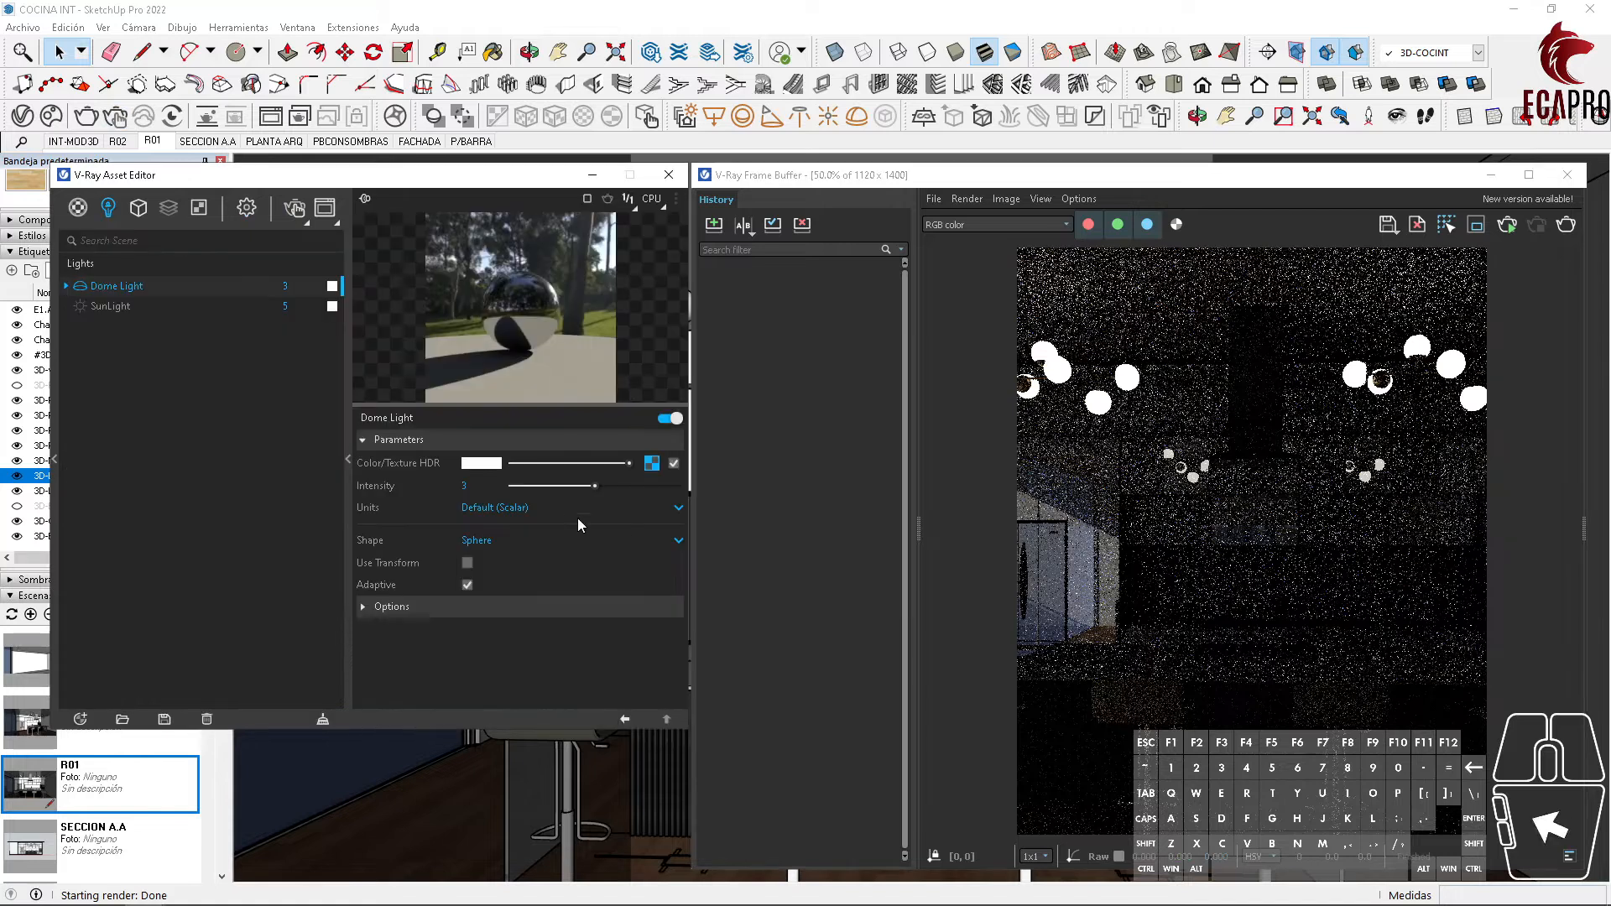
text(4)
key(Return)
click(1567, 225)
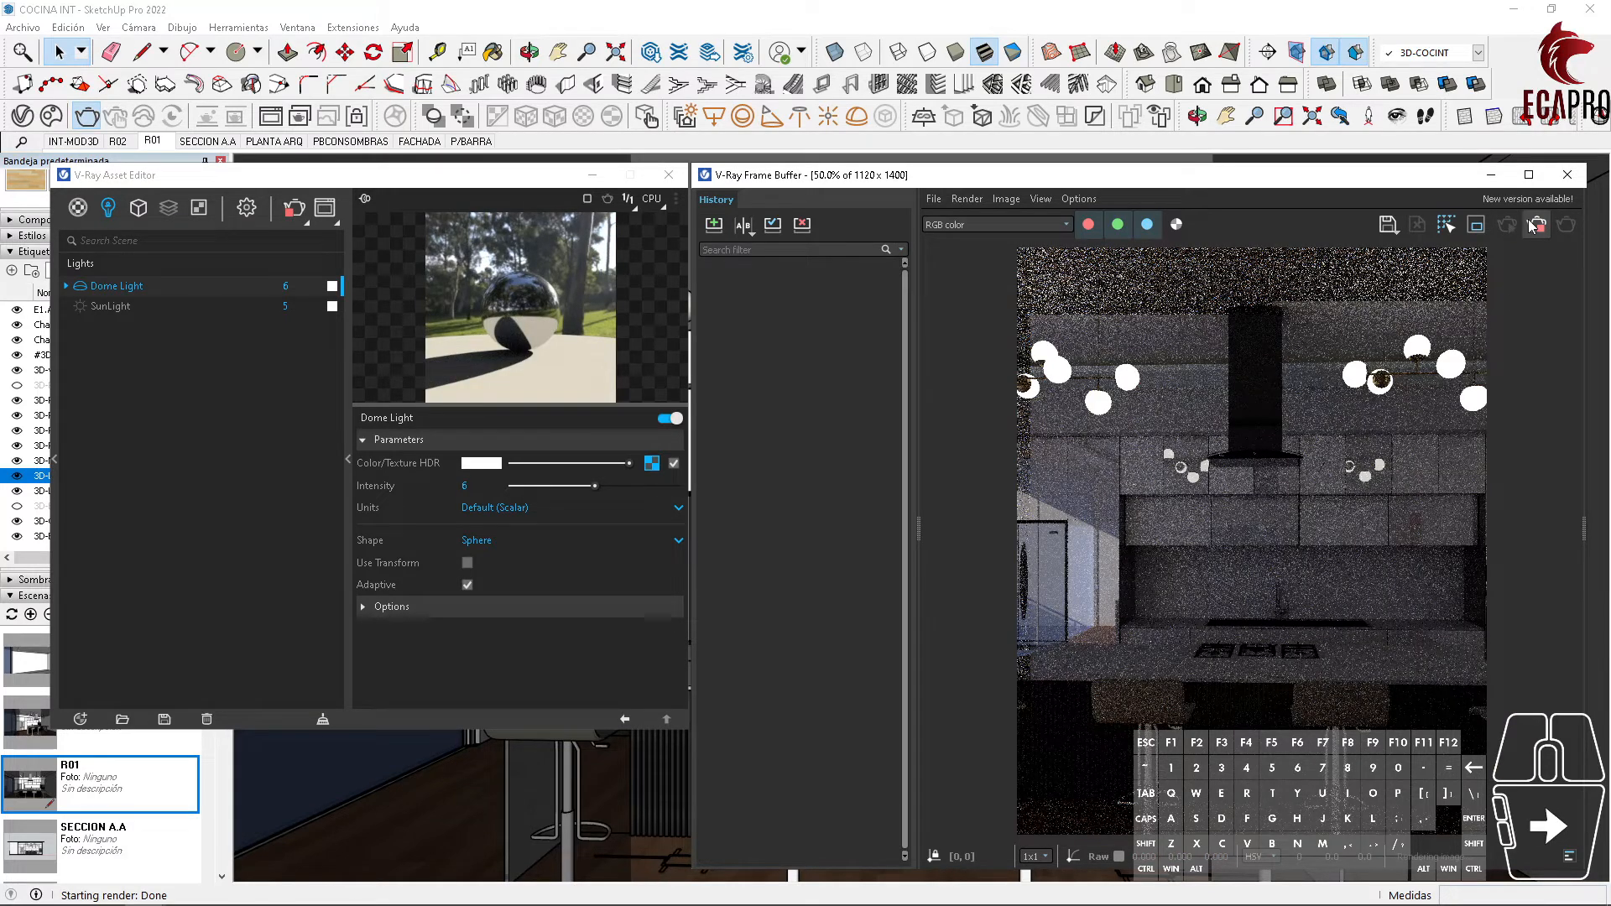
click(1534, 225)
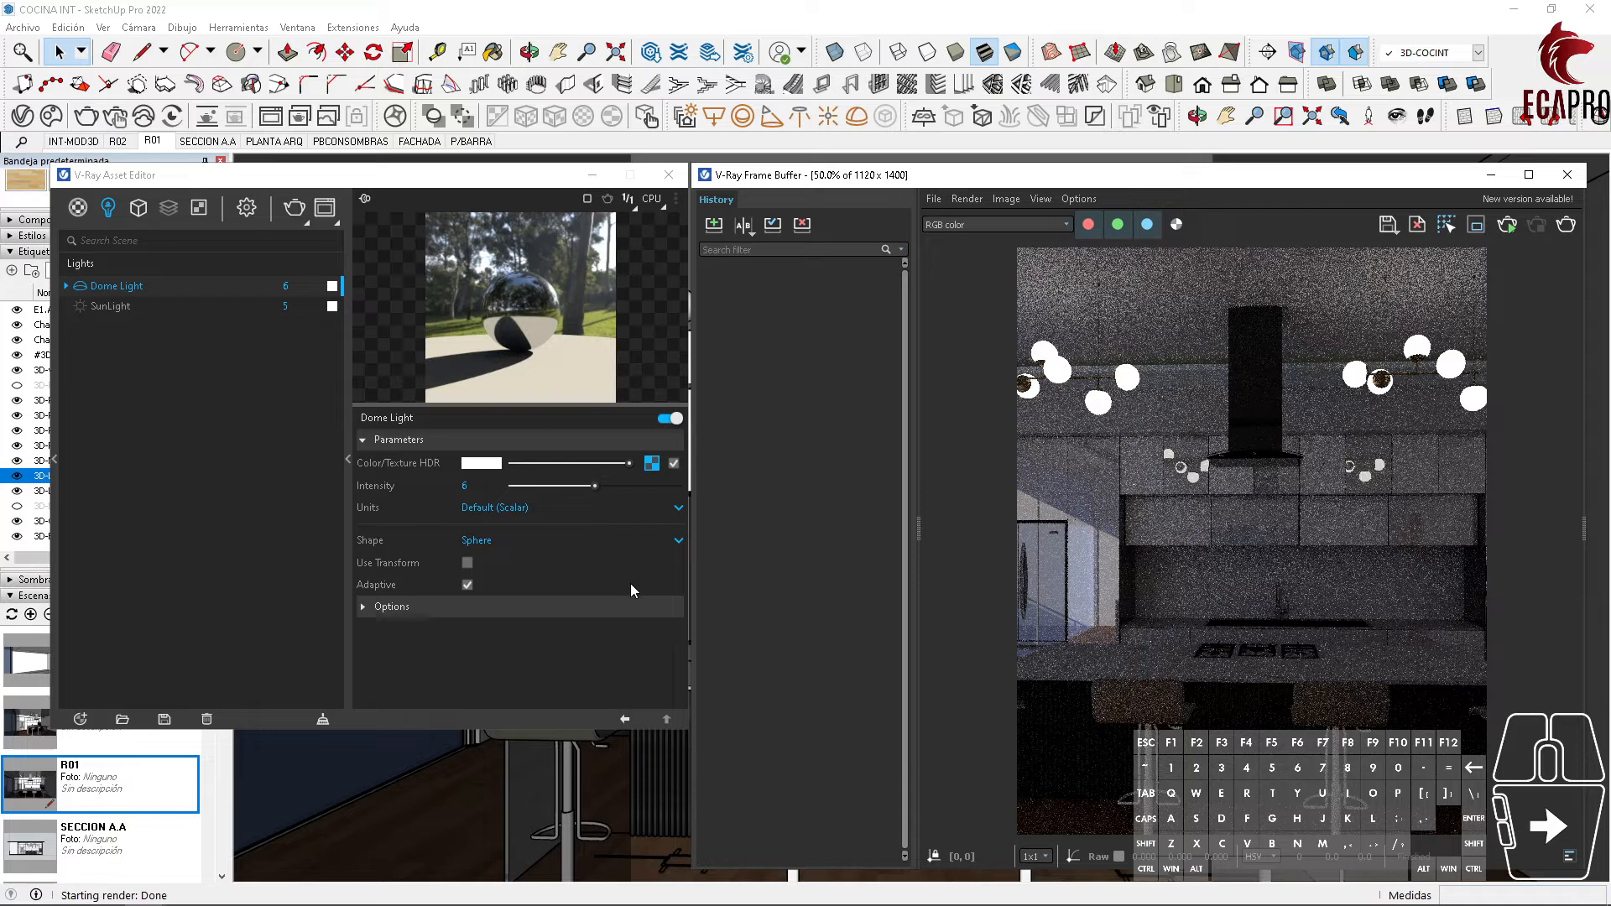
Step: Open the dome texture's placement settings, rotate the HDRI horizontally to 184.9 and render the scene
click(651, 463)
click(375, 530)
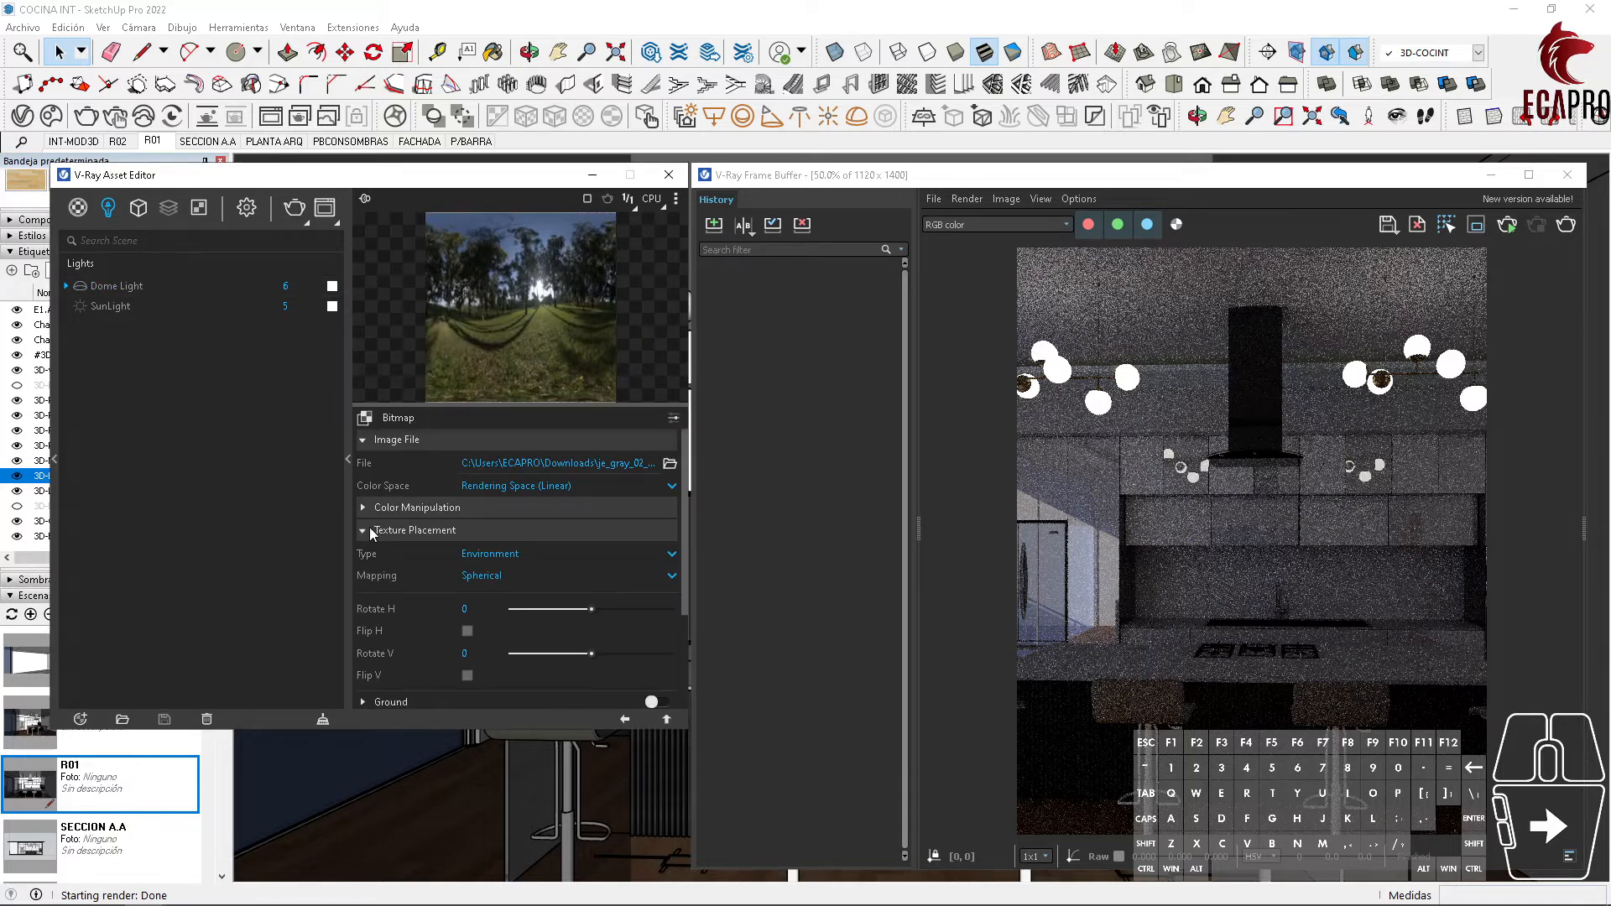
scroll(369, 527, down, 1)
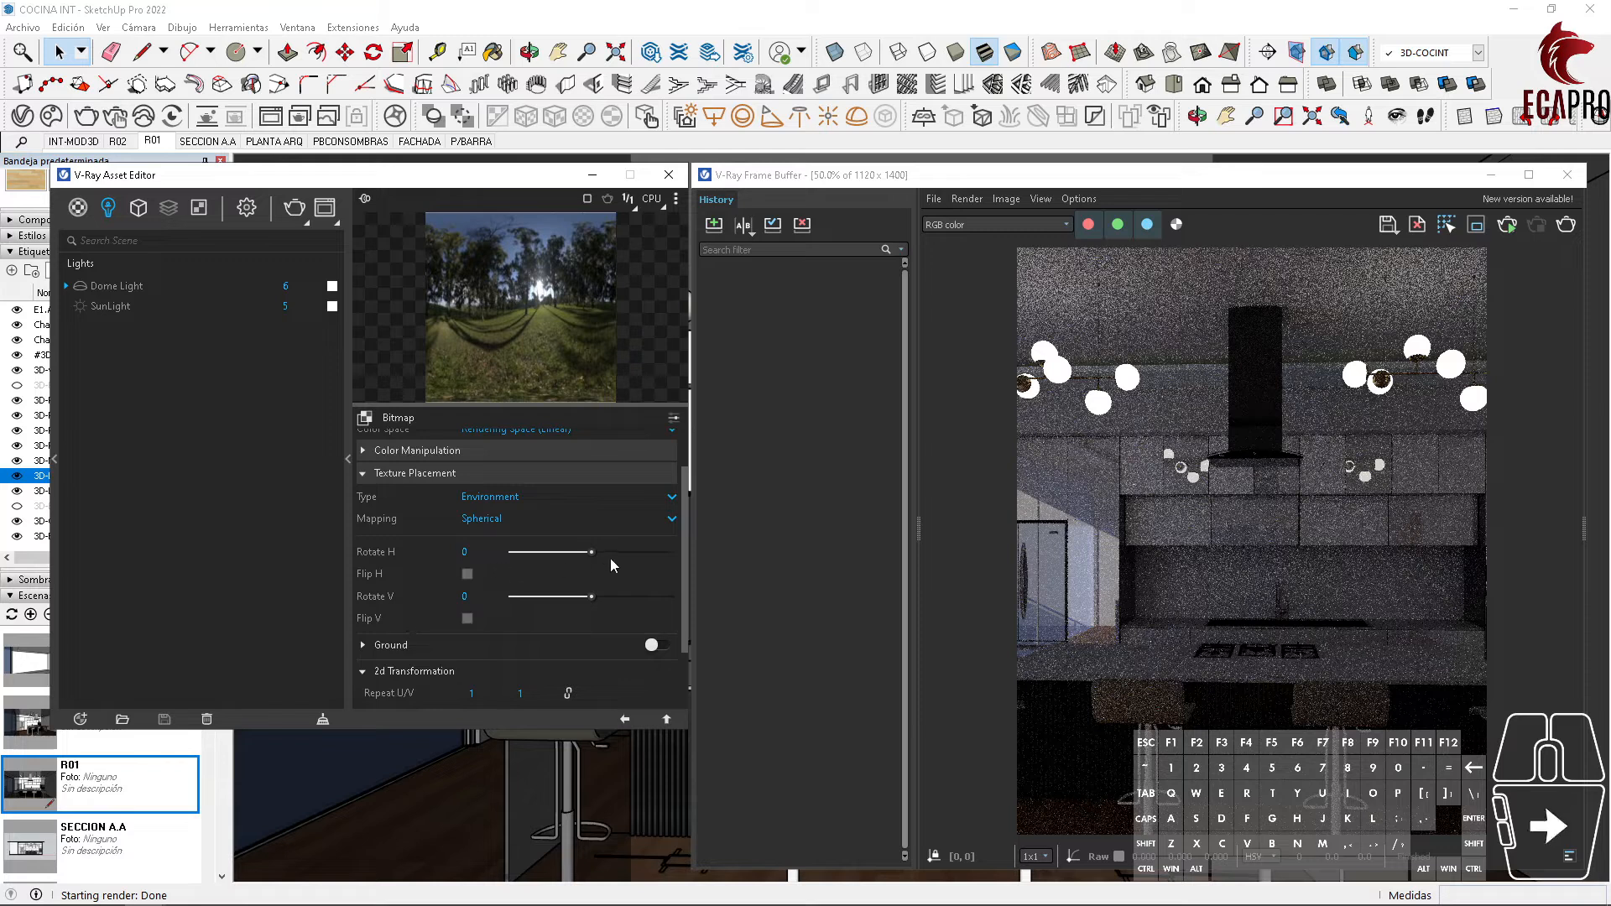
drag(596, 550, 632, 542)
click(1566, 224)
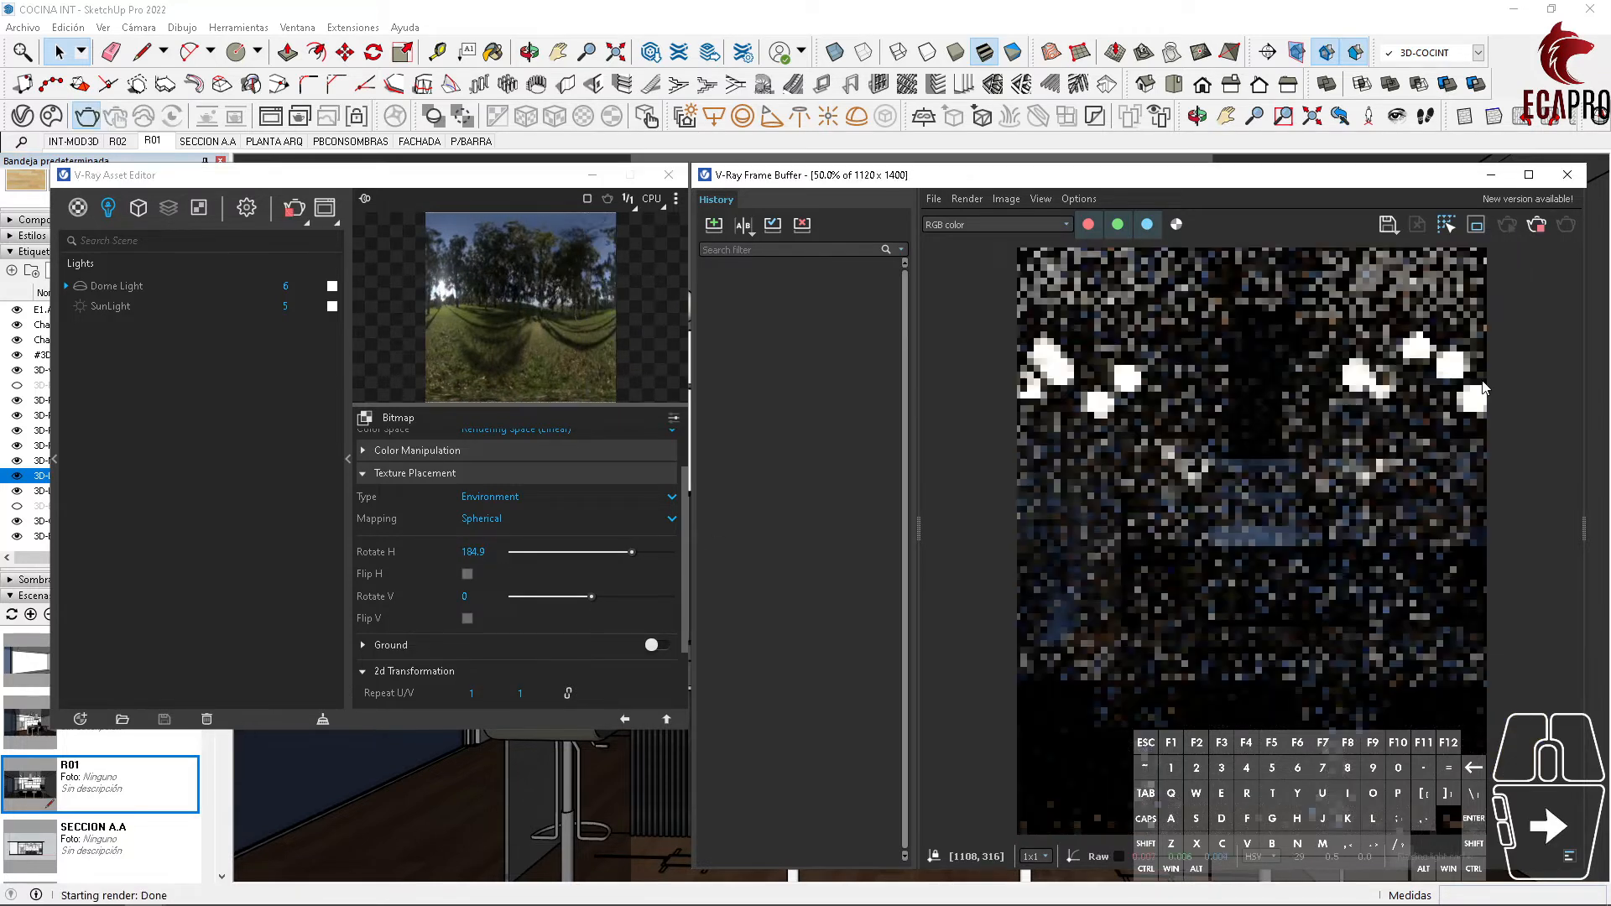
Step: Rotate the HDRI horizontally to -317.8, render again and inspect the light falling on the kitchen
drag(631, 551, 521, 552)
click(1566, 225)
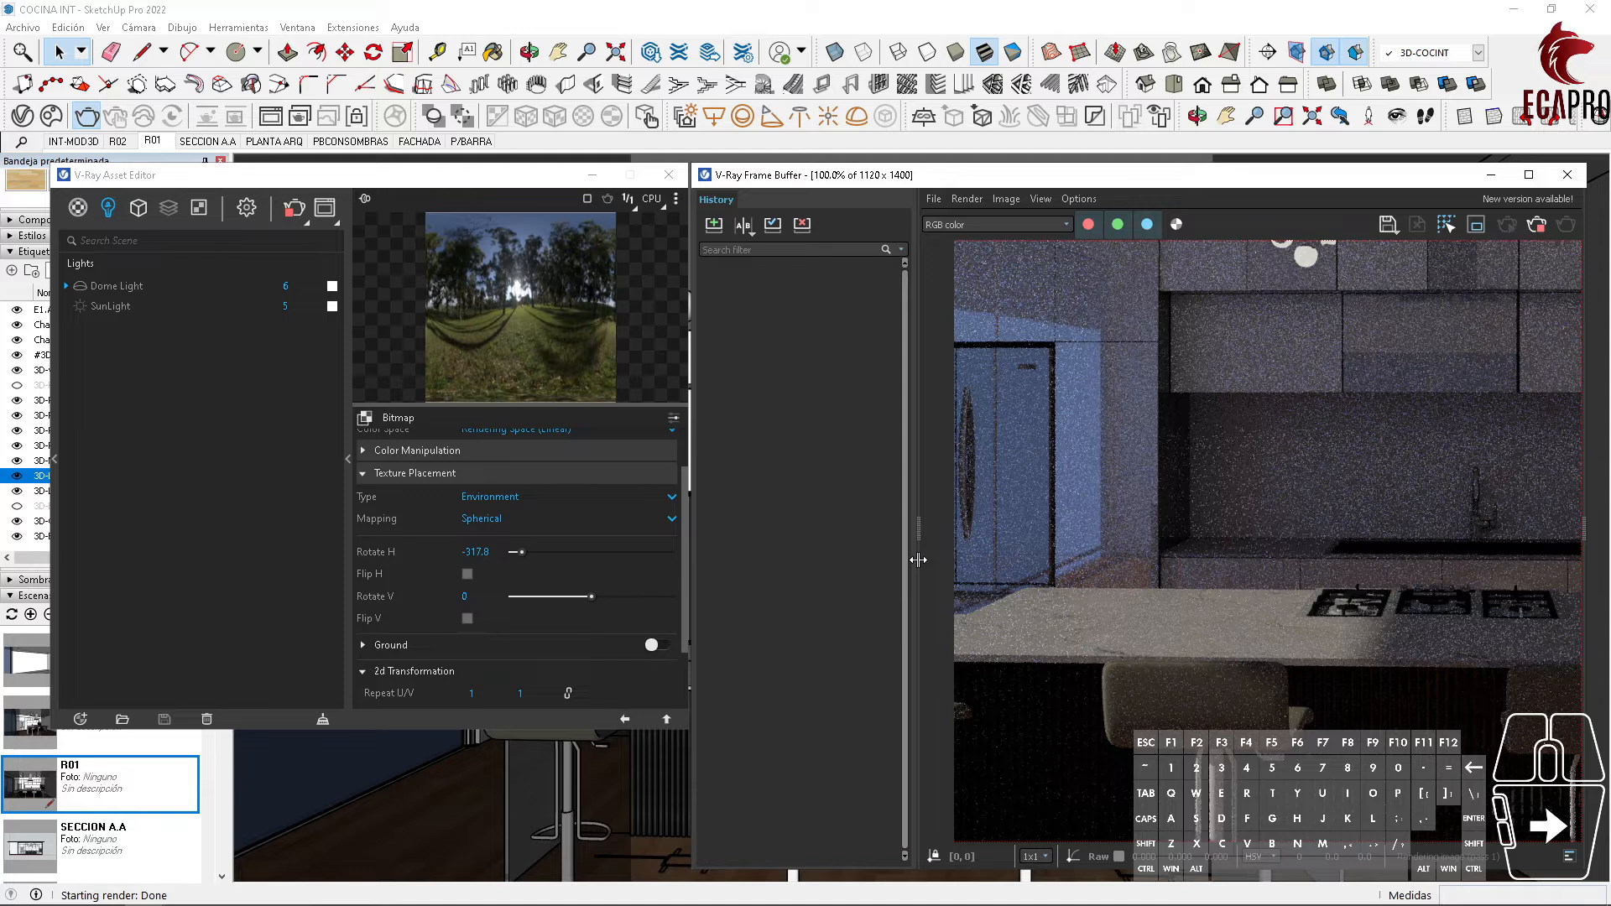
scroll(1231, 651, down, 2)
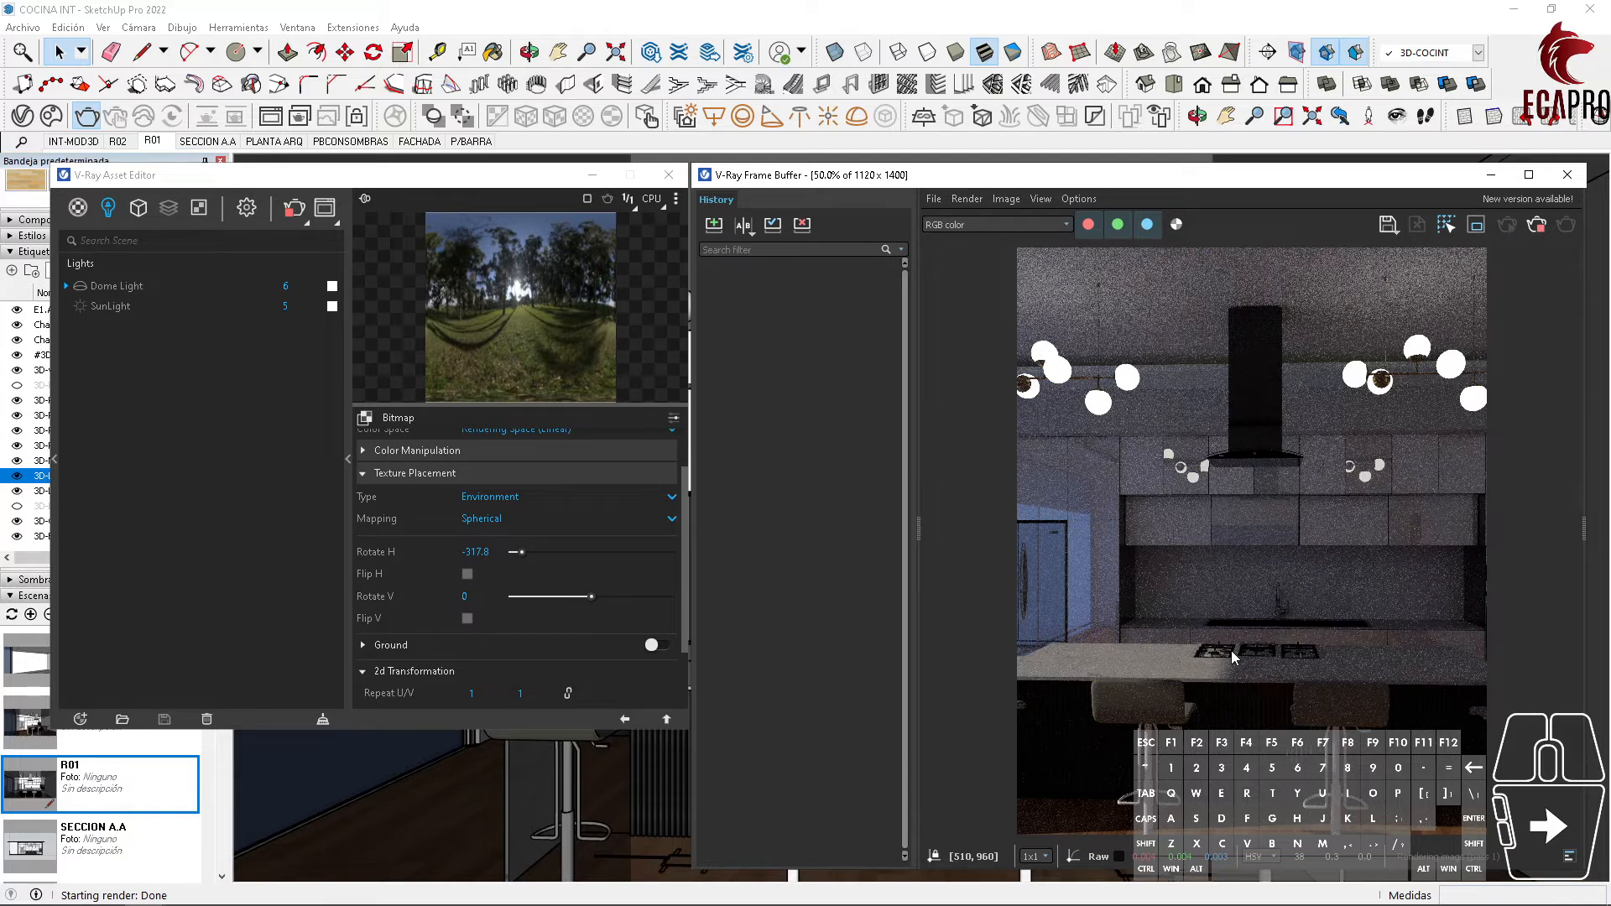
Step: Adjust the HDRI's horizontal rotation to -344.7 and render the scene to check the light direction
drag(522, 552, 516, 552)
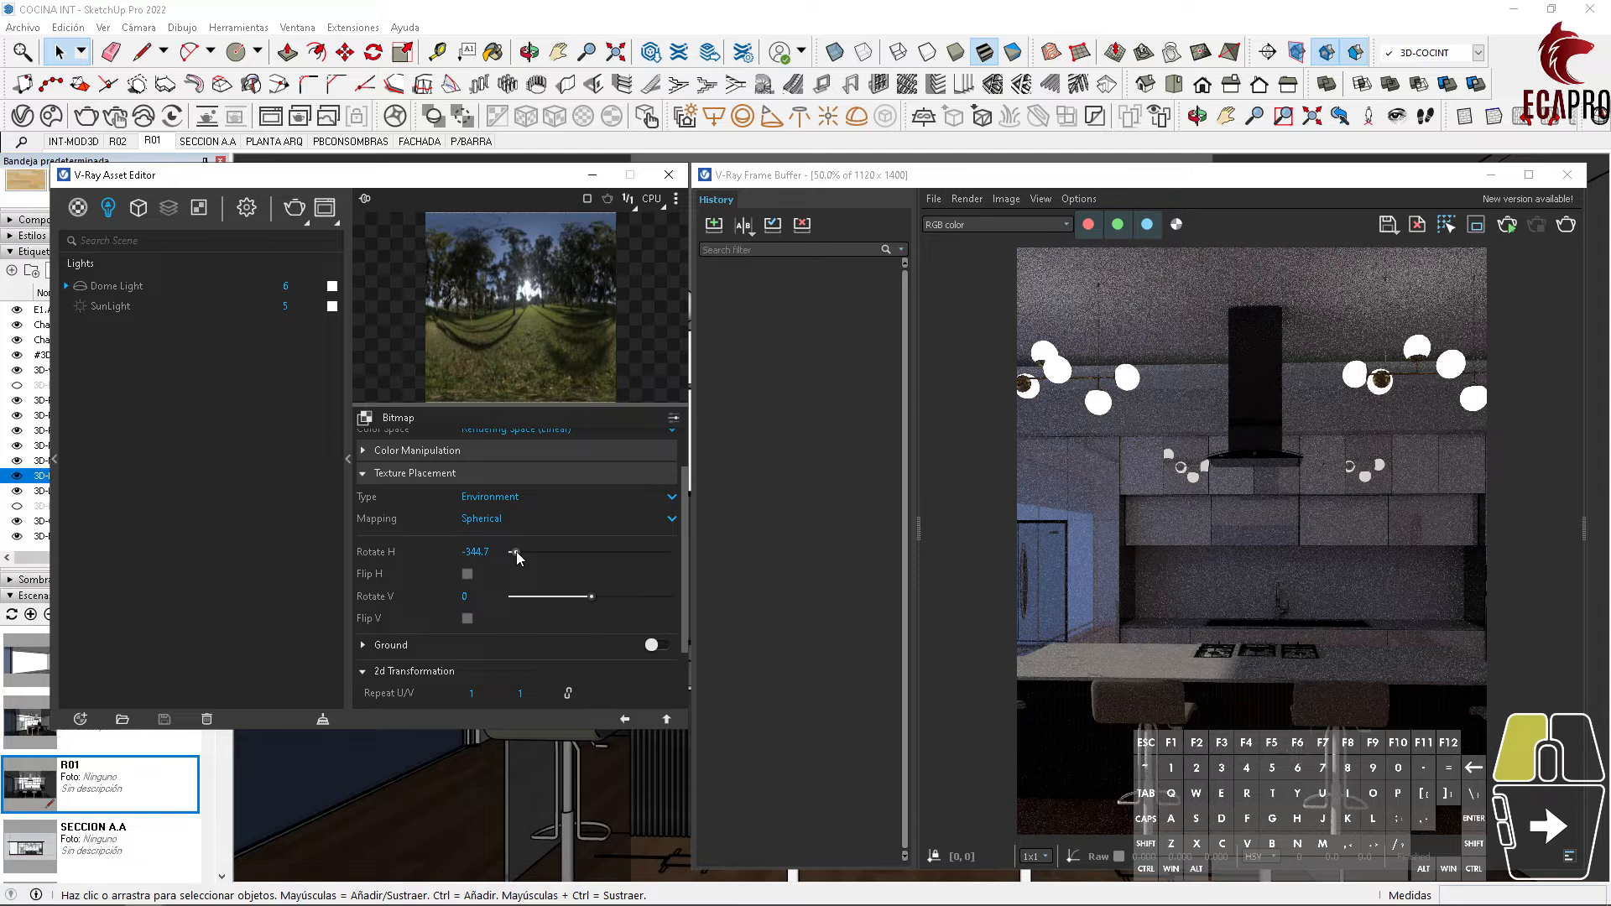
drag(516, 554, 516, 554)
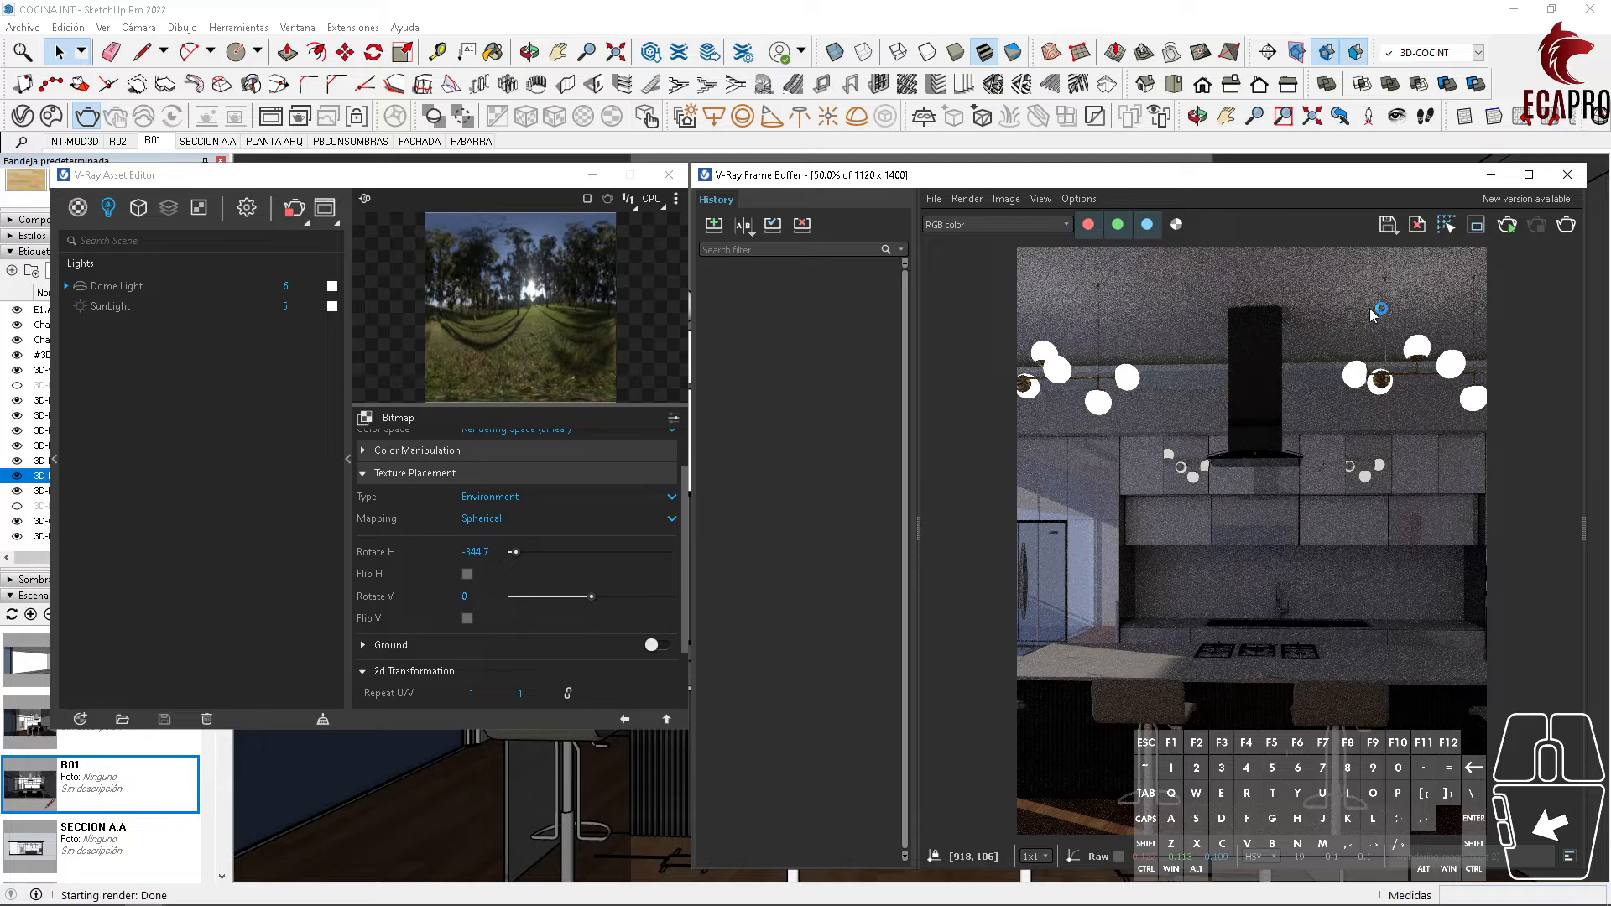
click(1566, 225)
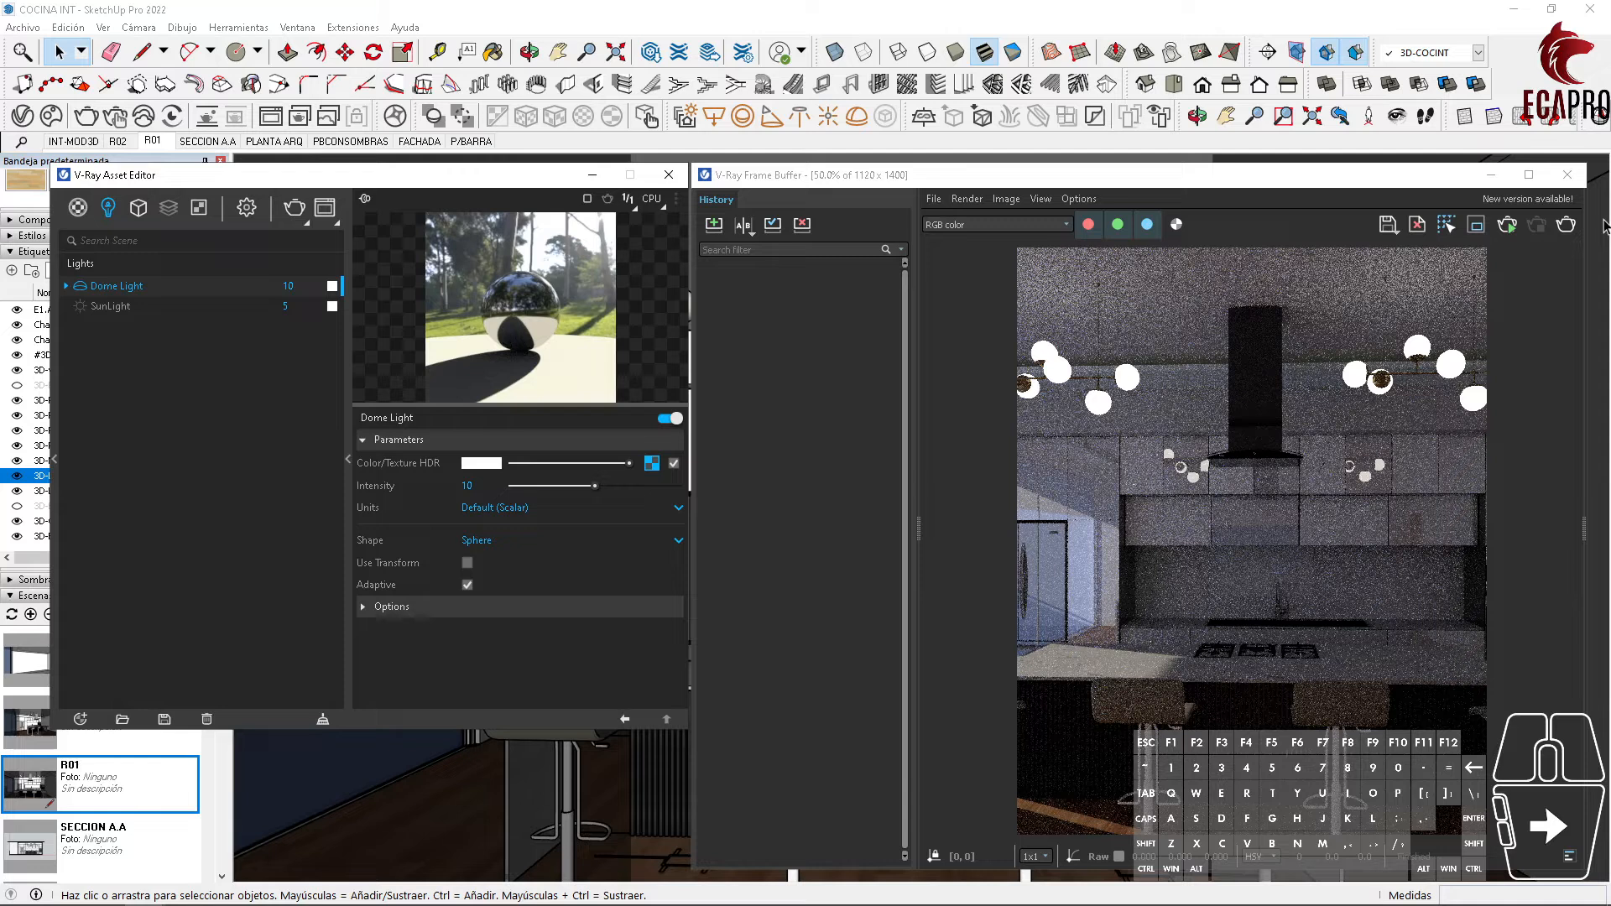
Step: Render scene R01 with the Dome Light's intensity set to 10
click(1538, 522)
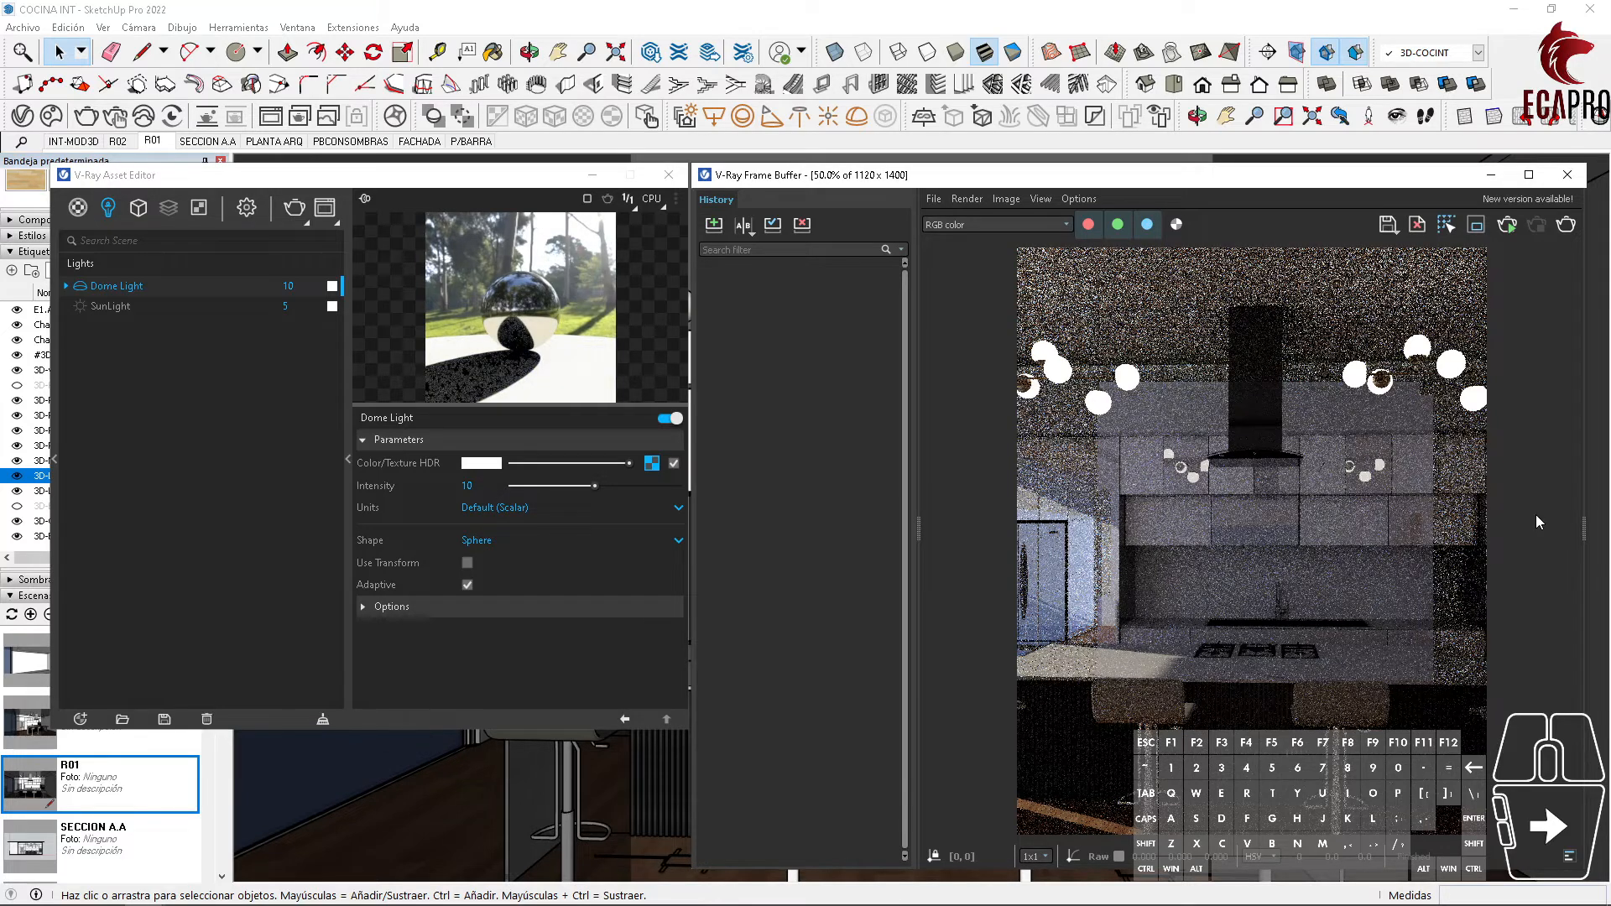
click(1566, 230)
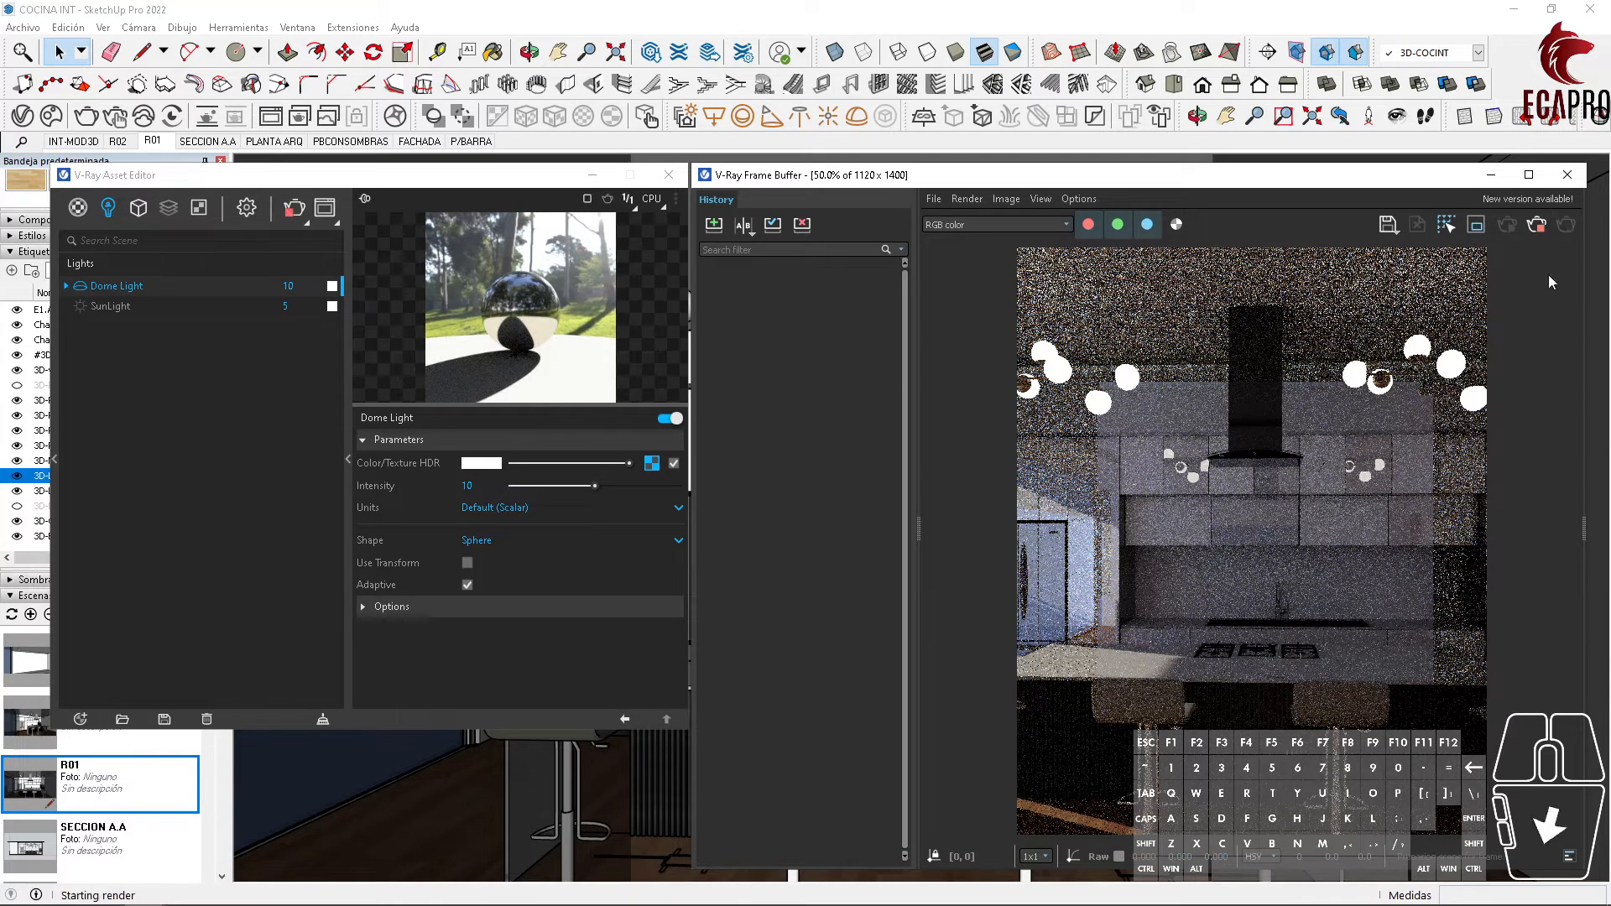
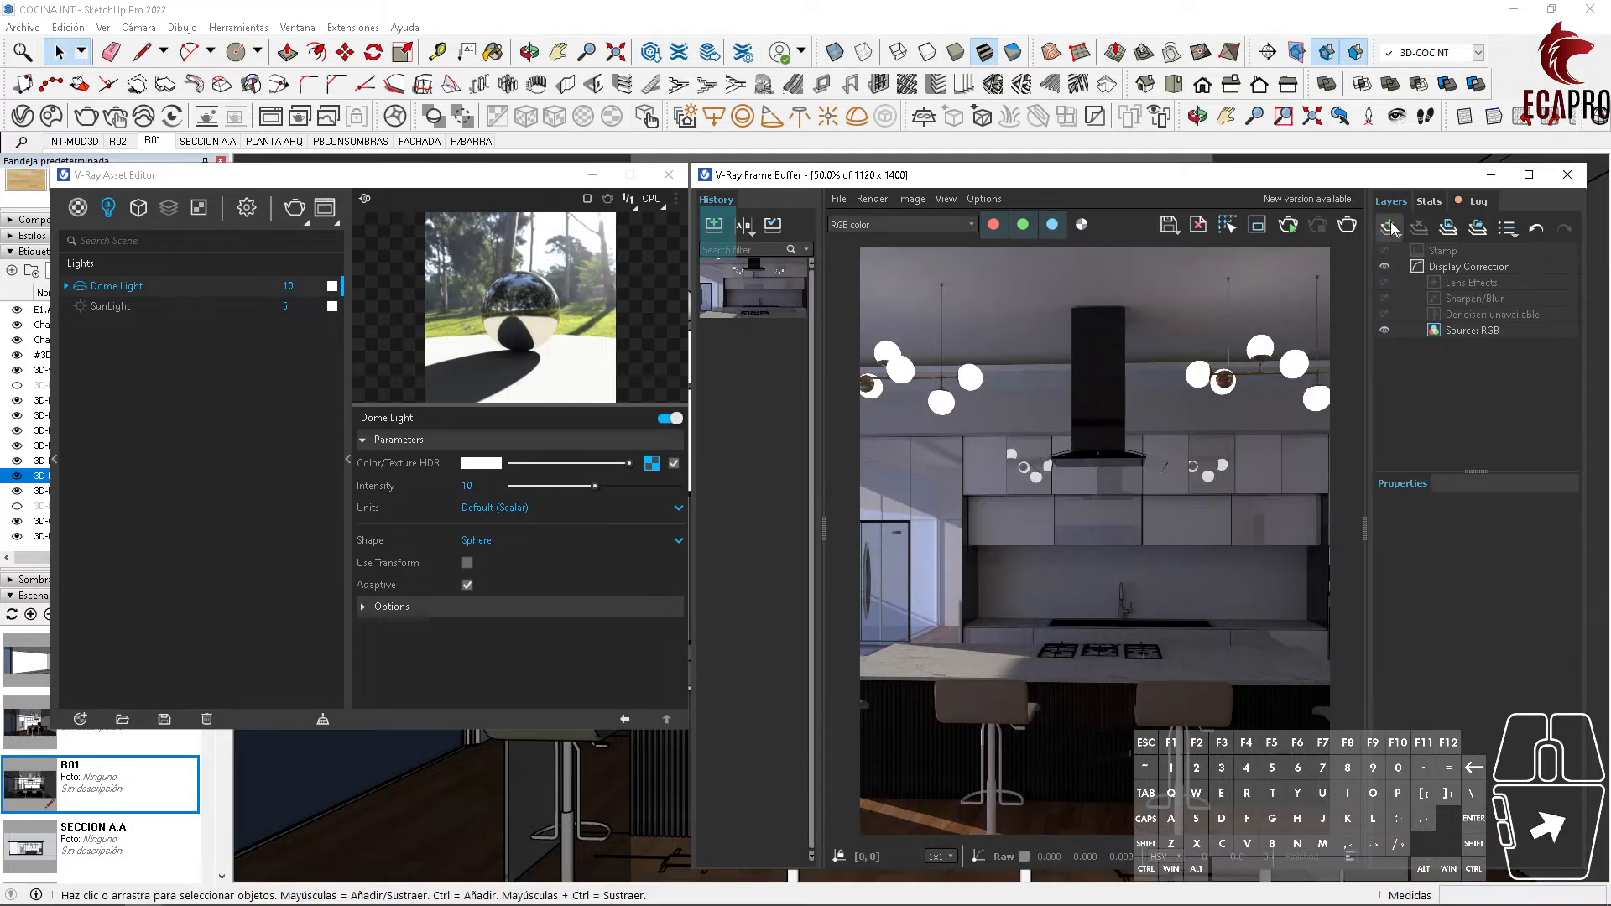
Step: Add an Exposure correction layer to the finished render in the frame buffer
click(1391, 229)
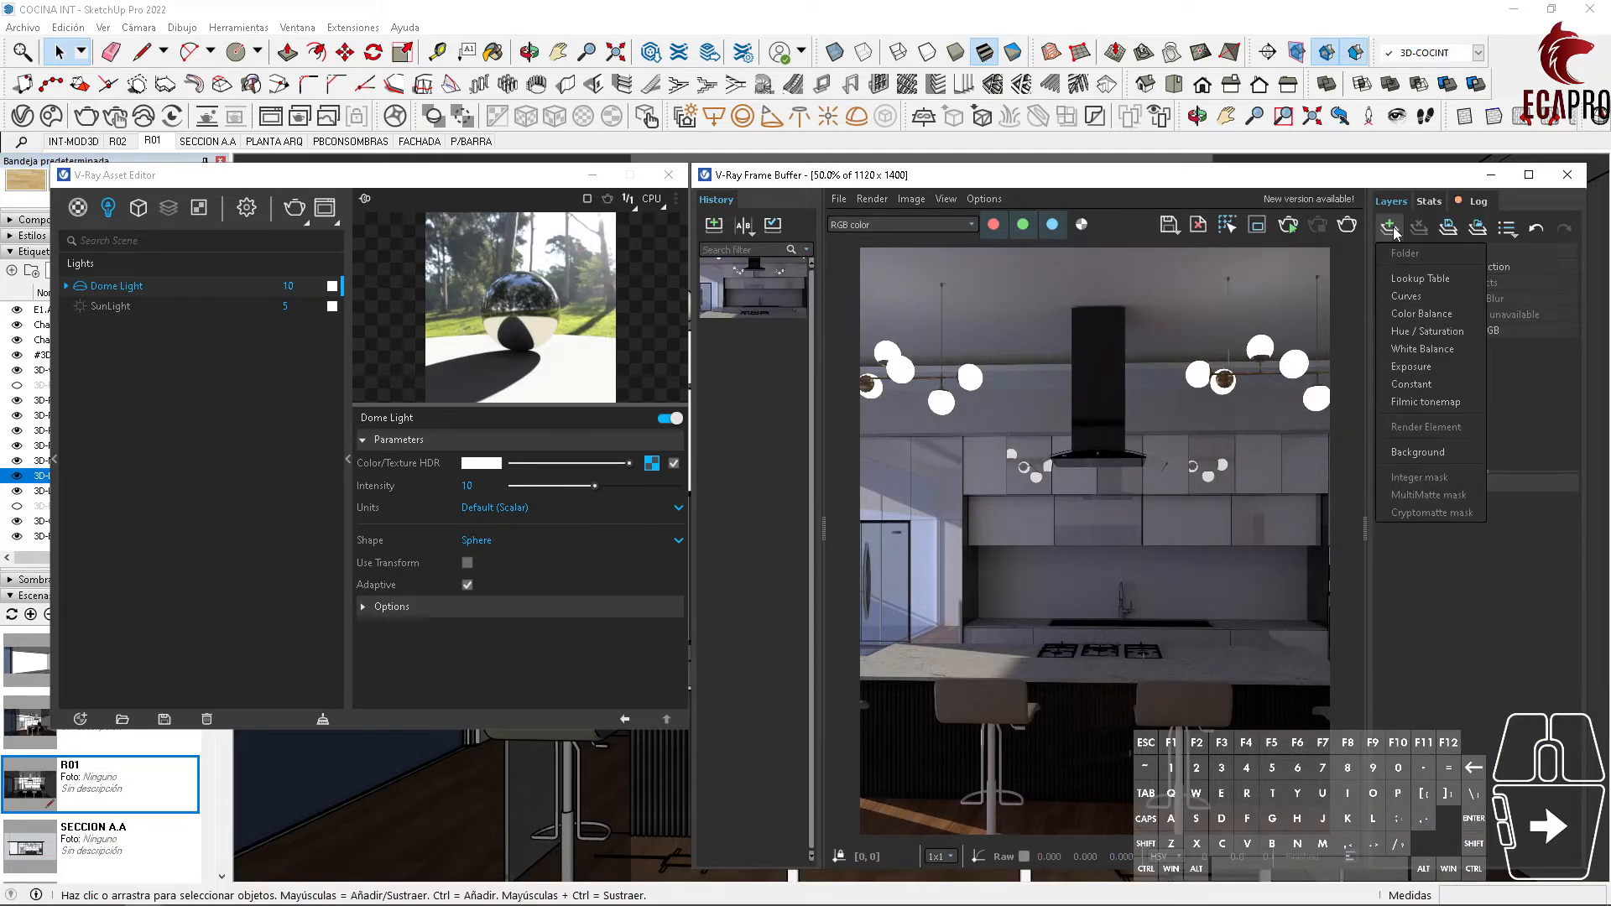
click(1420, 368)
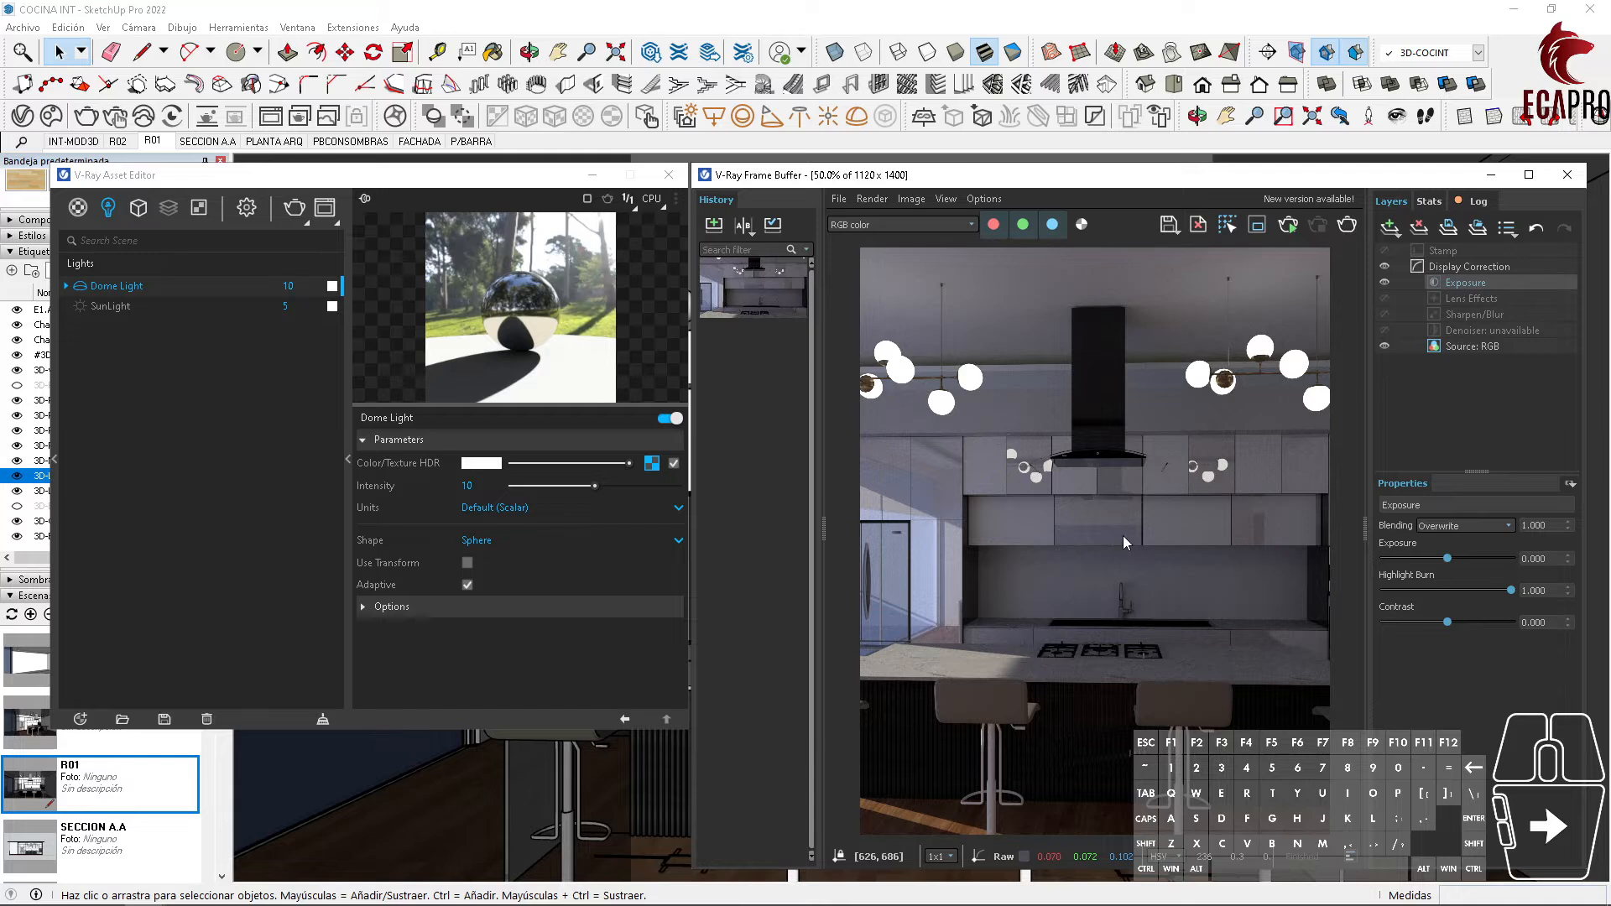
Step: Turn on the highlighting of clamped colors in the frame buffer to reveal the render's burnt areas
click(910, 199)
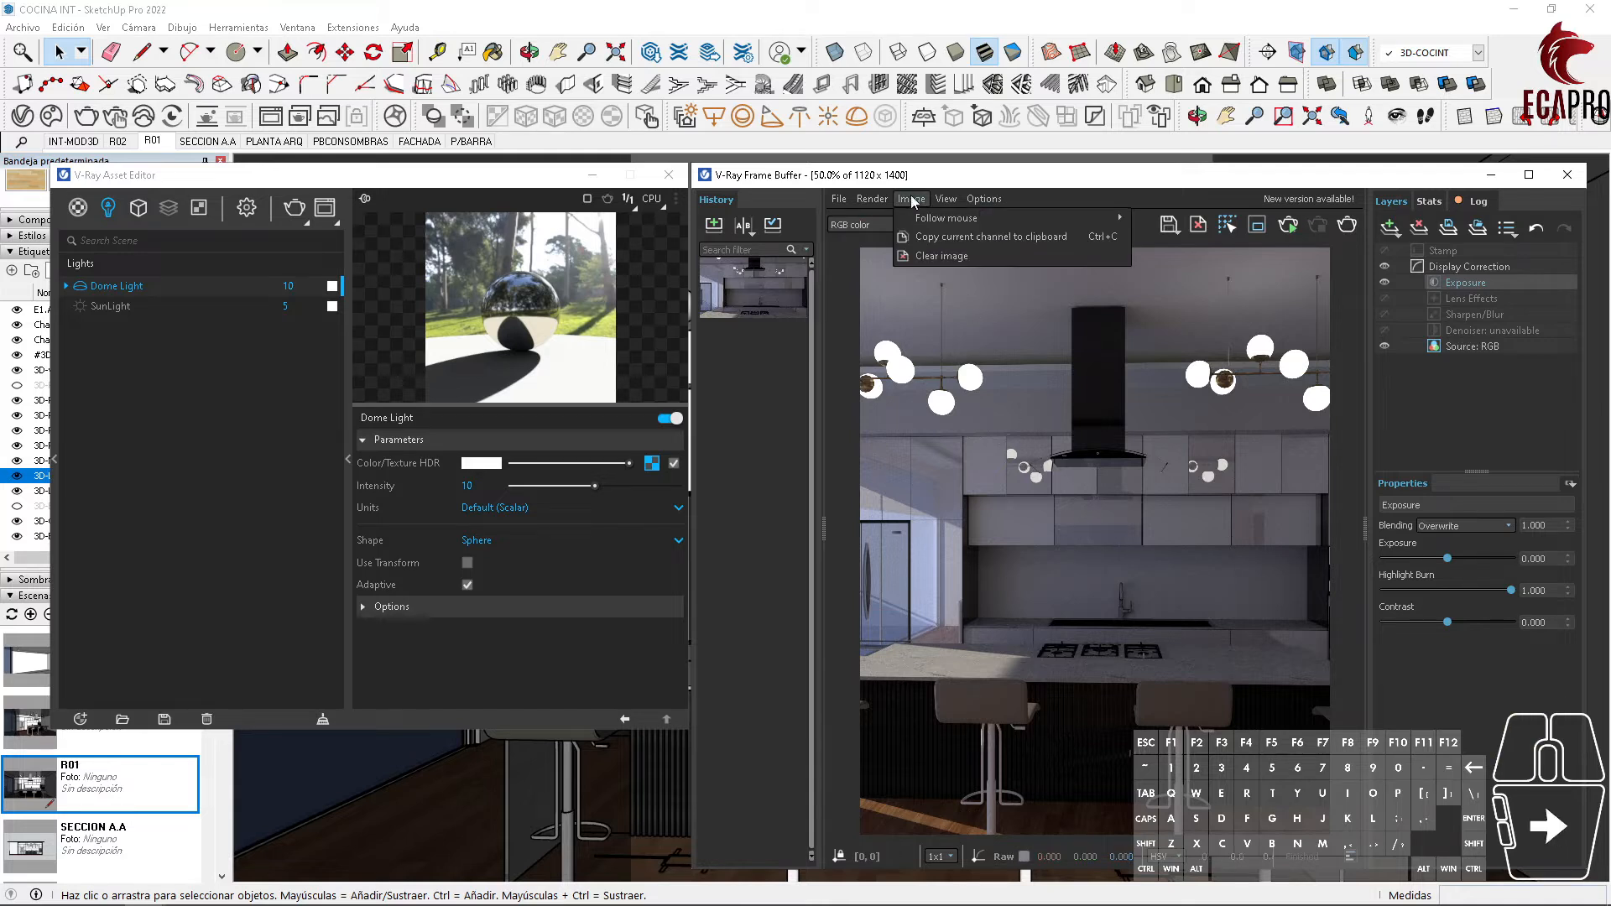
mouse_move(939, 204)
mouse_move(992, 283)
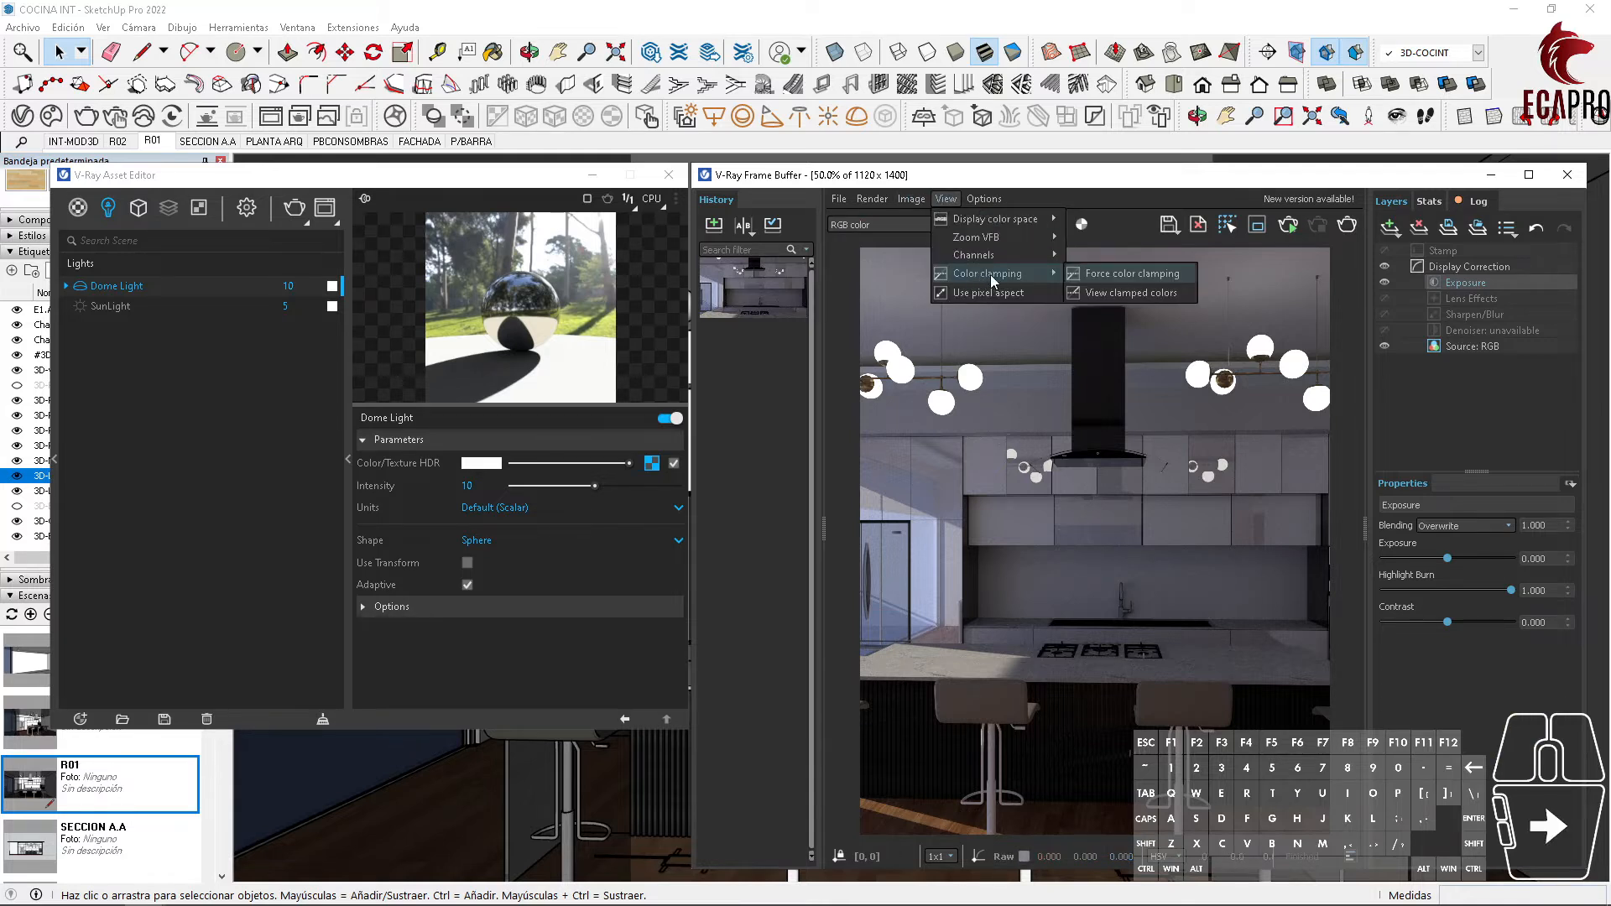
click(1111, 291)
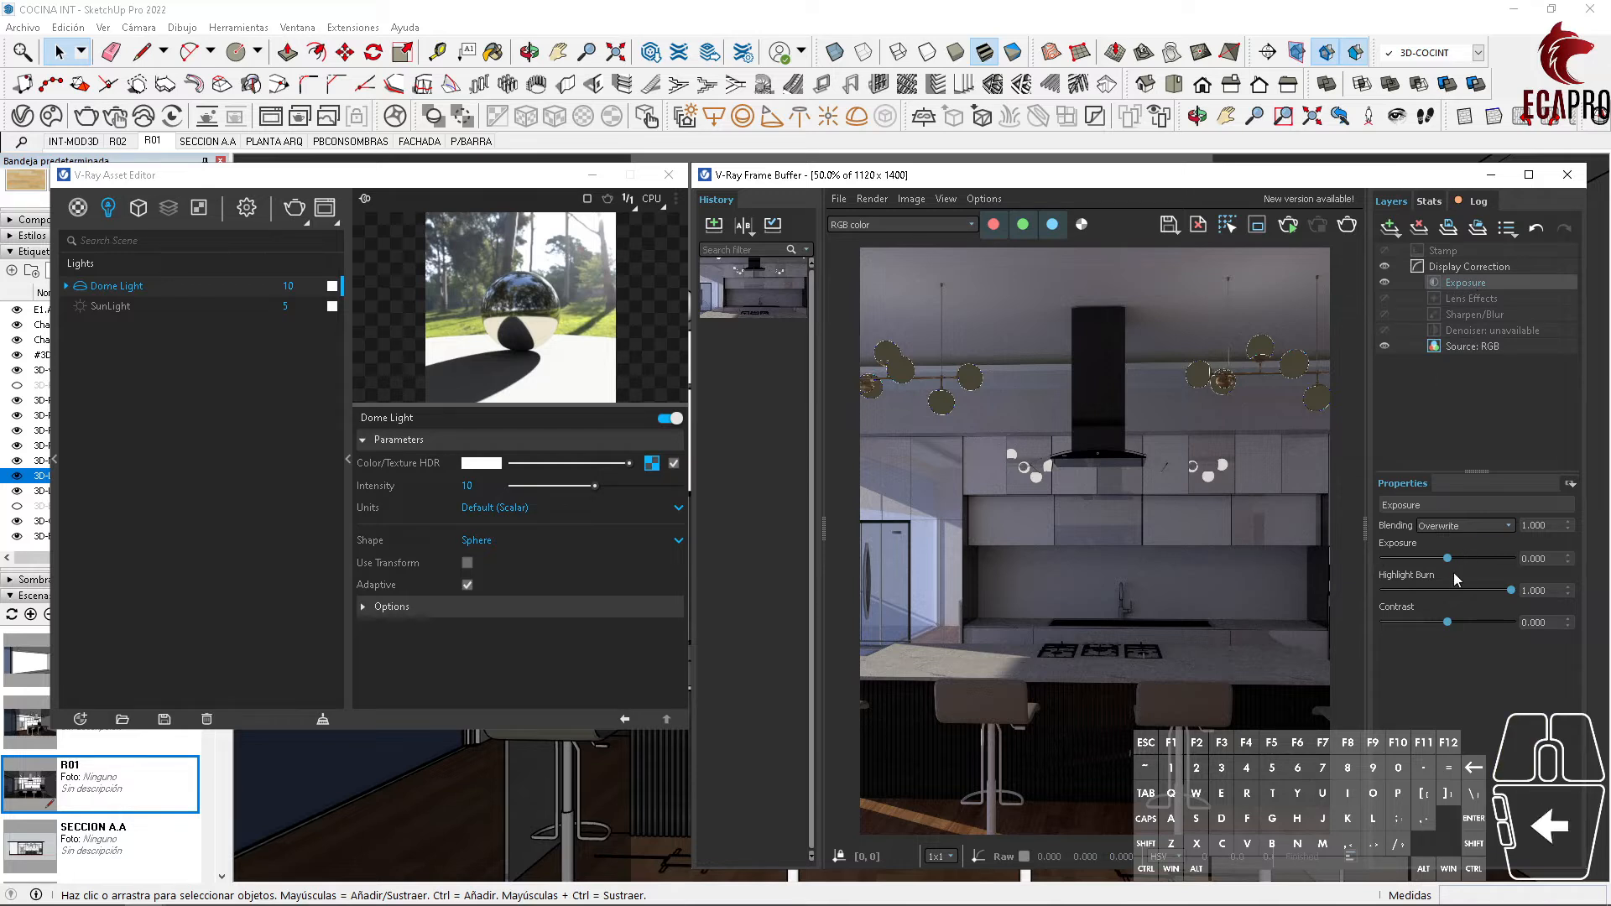
Step: Set the Exposure layer's exposure to 0.066 and its contrast to -0.237
drag(1447, 558, 1436, 557)
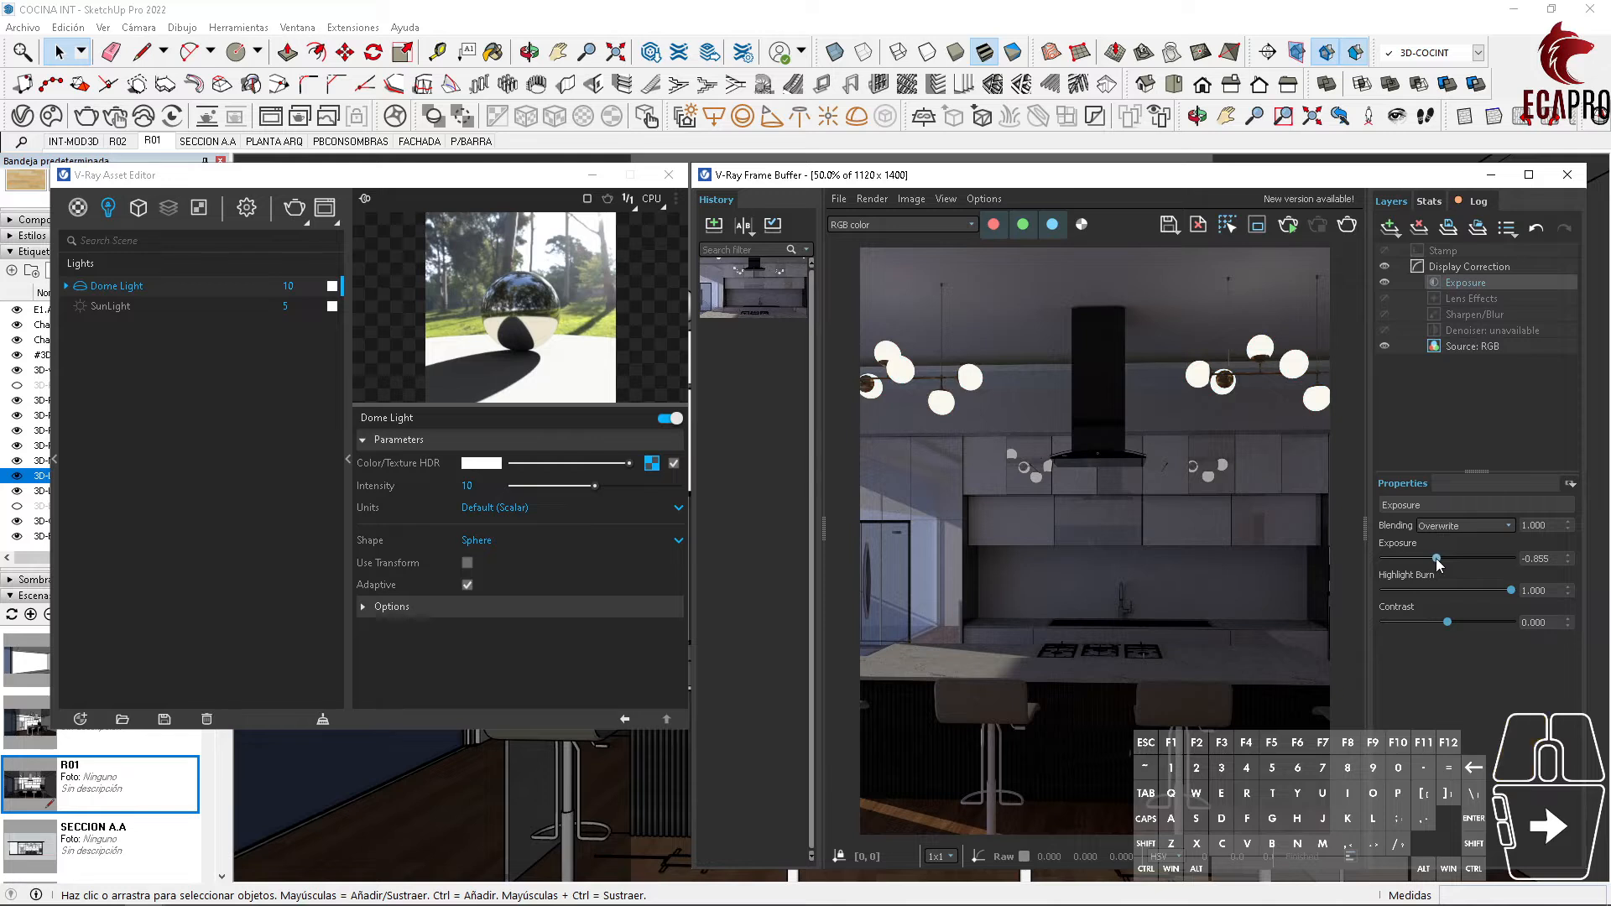
drag(1447, 621, 1432, 629)
drag(1436, 558, 1490, 573)
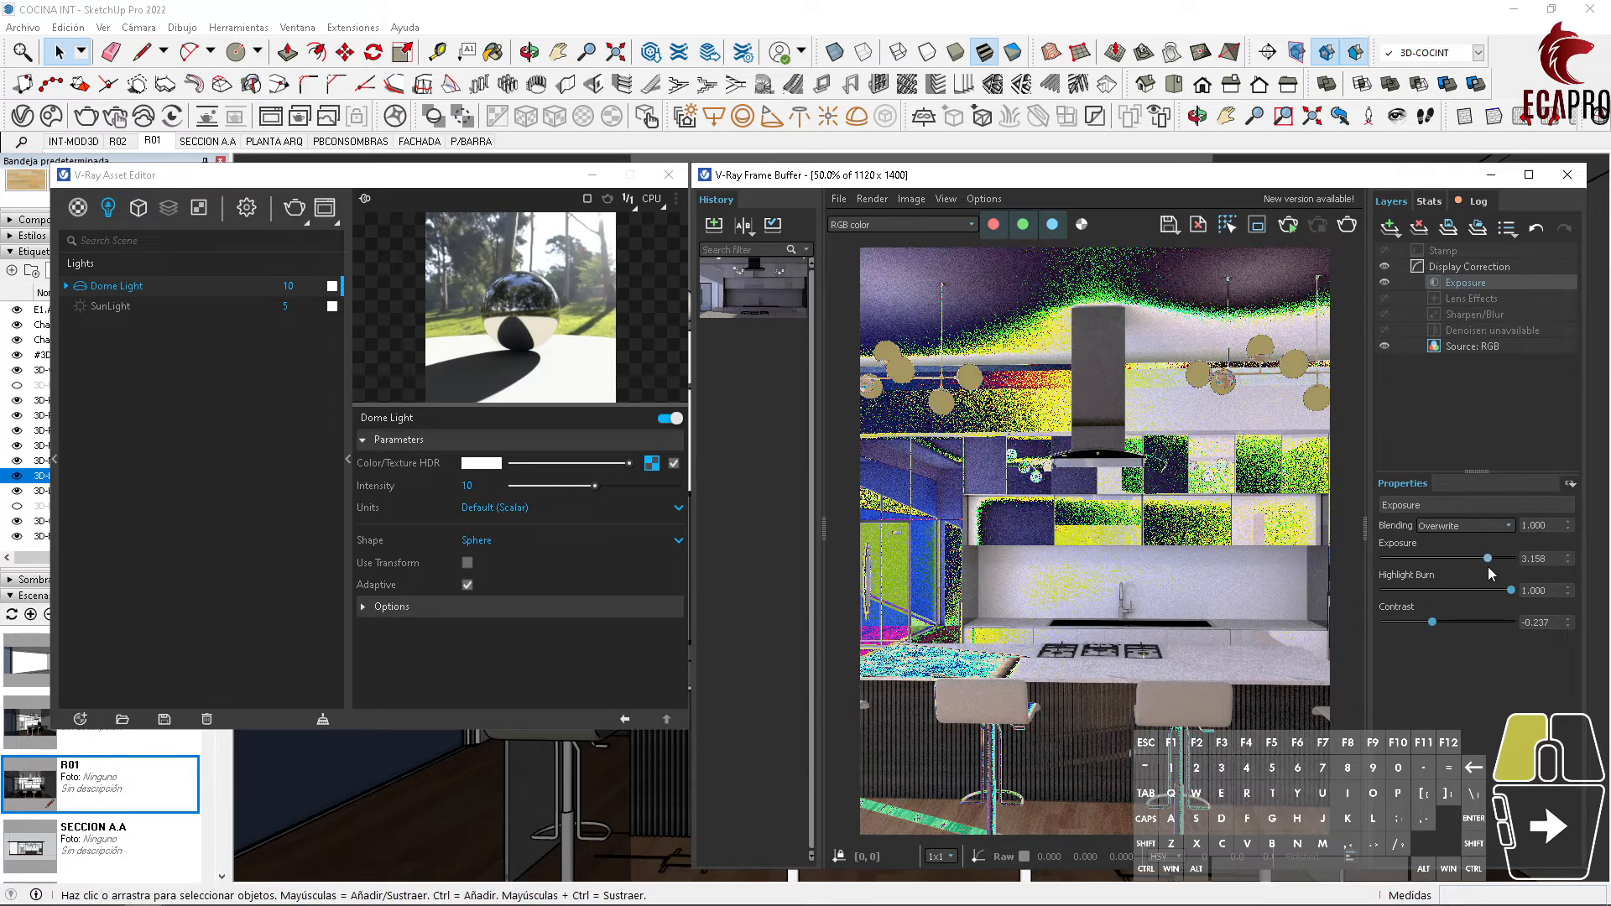
drag(1489, 570, 1436, 567)
click(1448, 560)
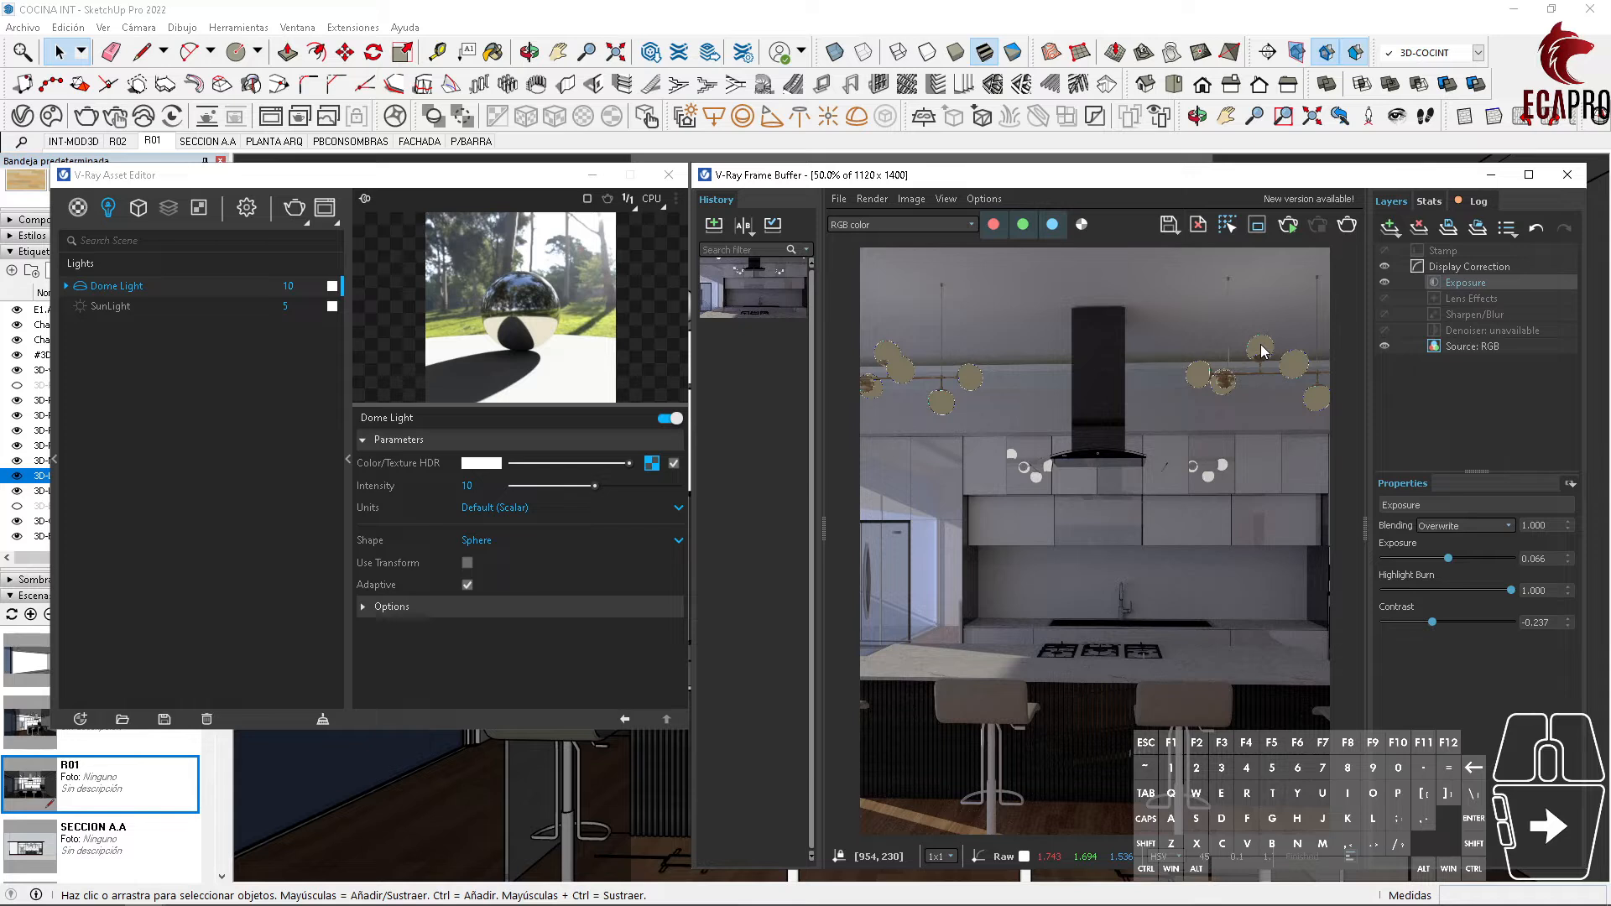
Step: Turn off the clamped colors view in the frame buffer
click(911, 199)
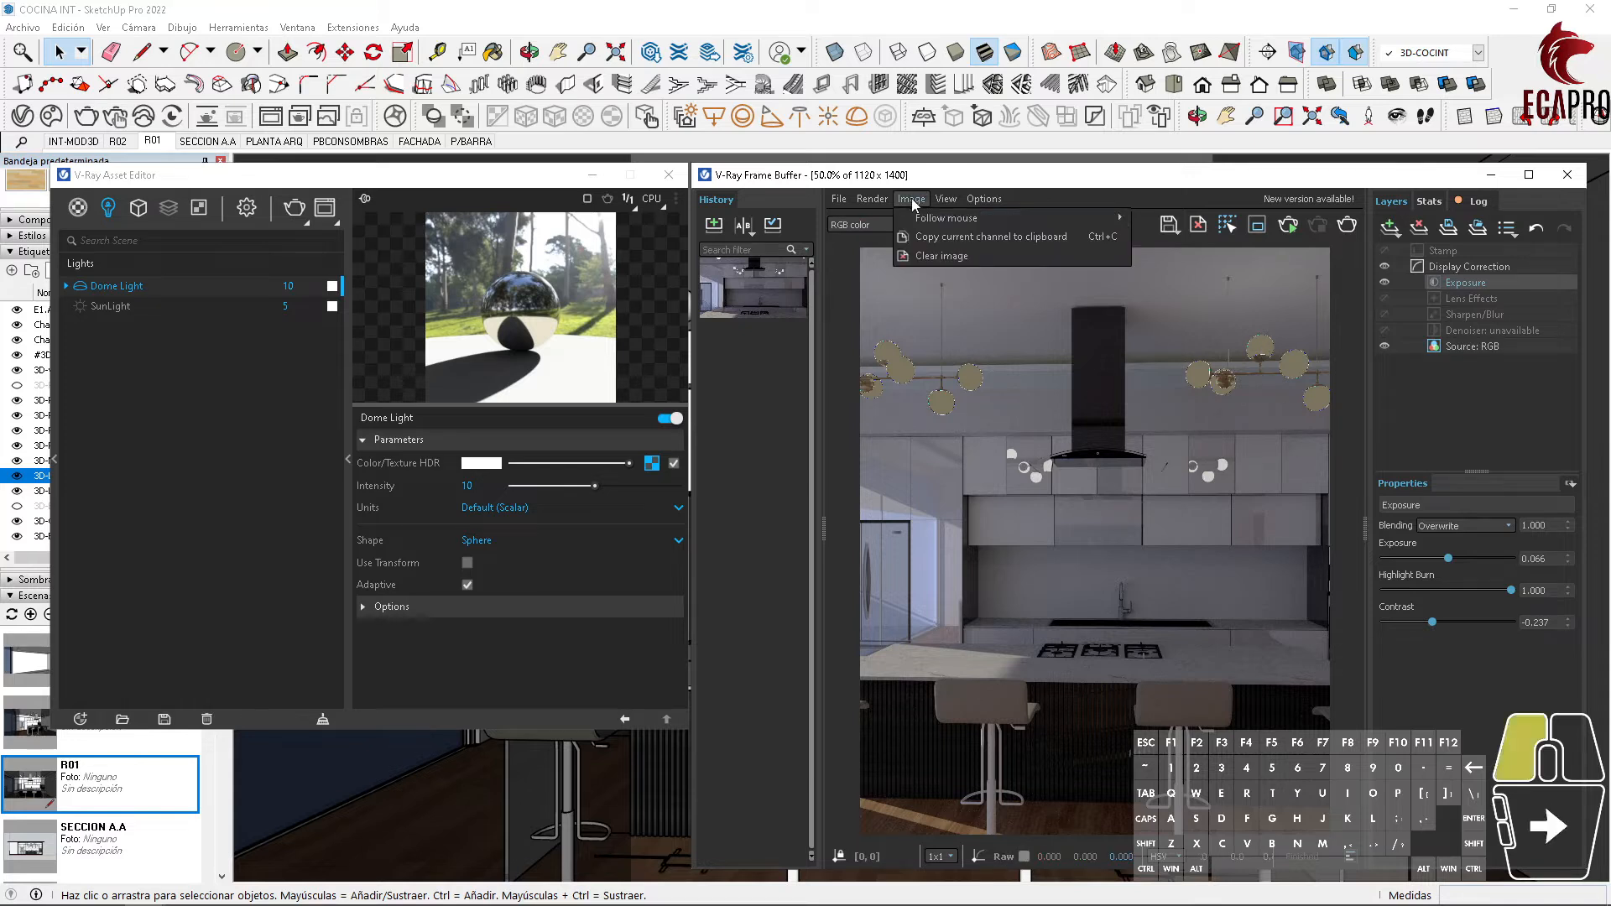
click(945, 199)
mouse_move(990, 273)
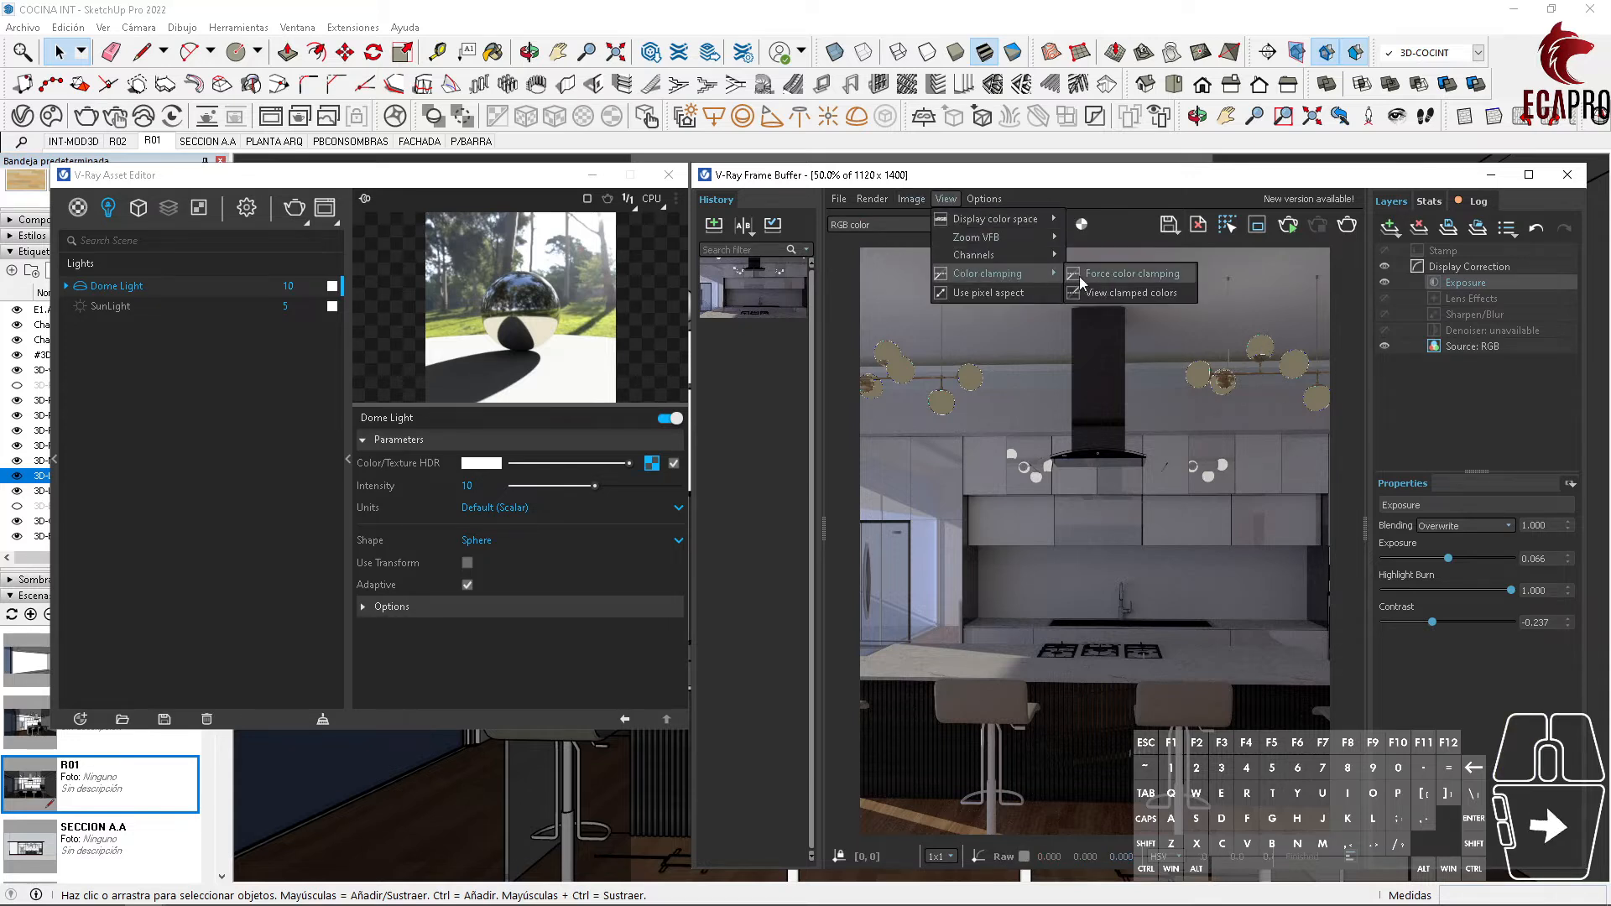
click(1088, 292)
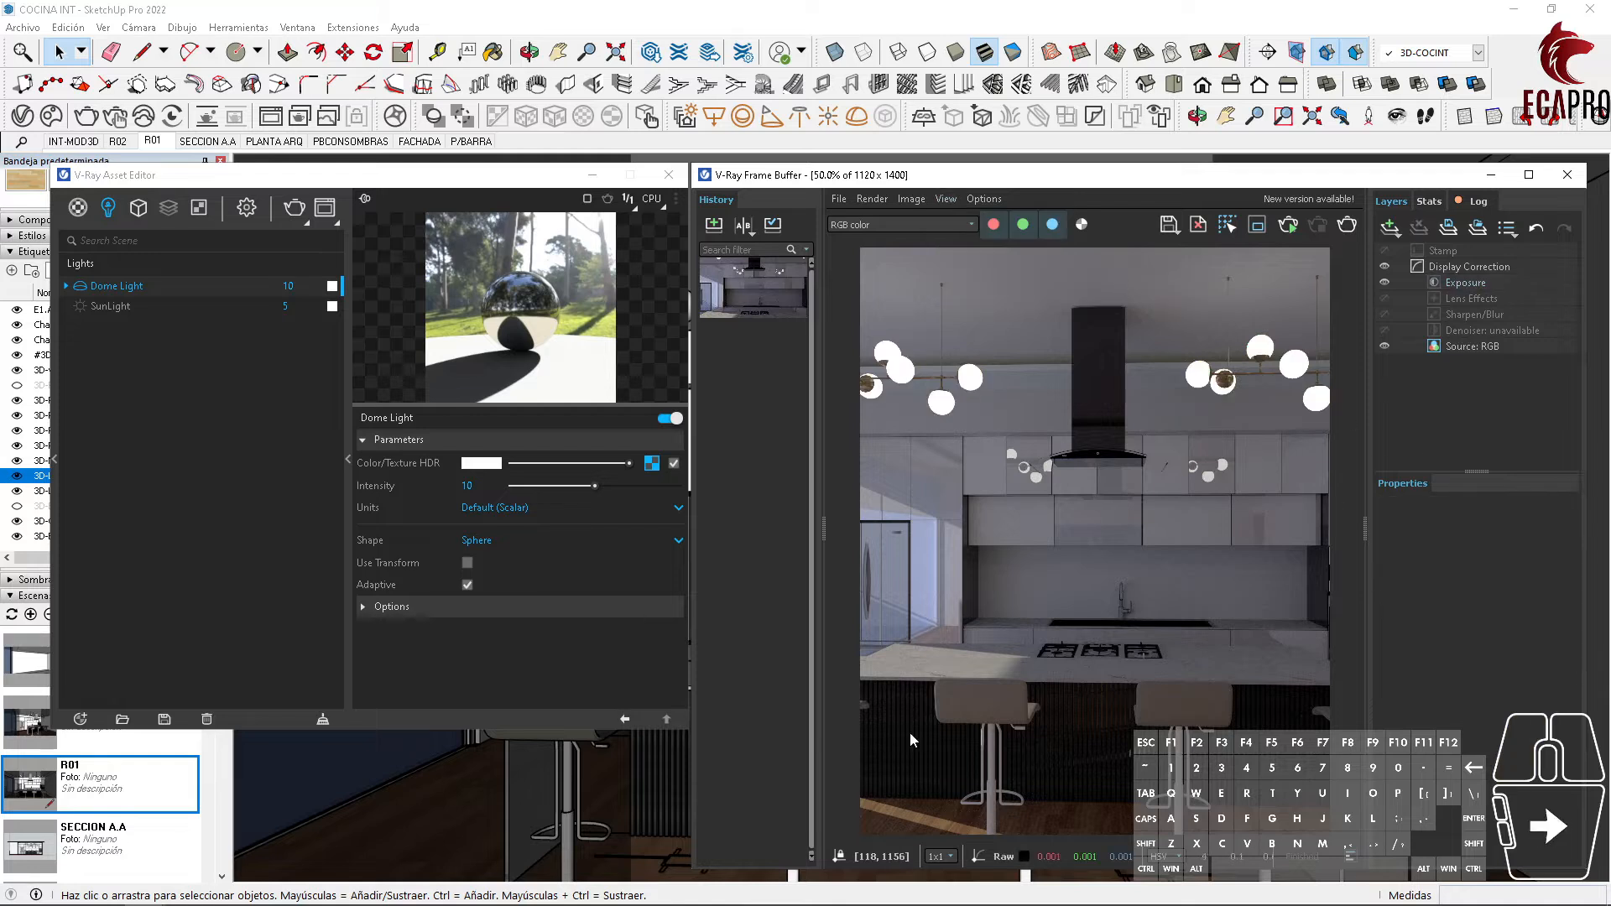
Step: Collapse the frame buffer's layer area and examine the stools, countertop and island front in the render up close
drag(1365, 530, 1539, 524)
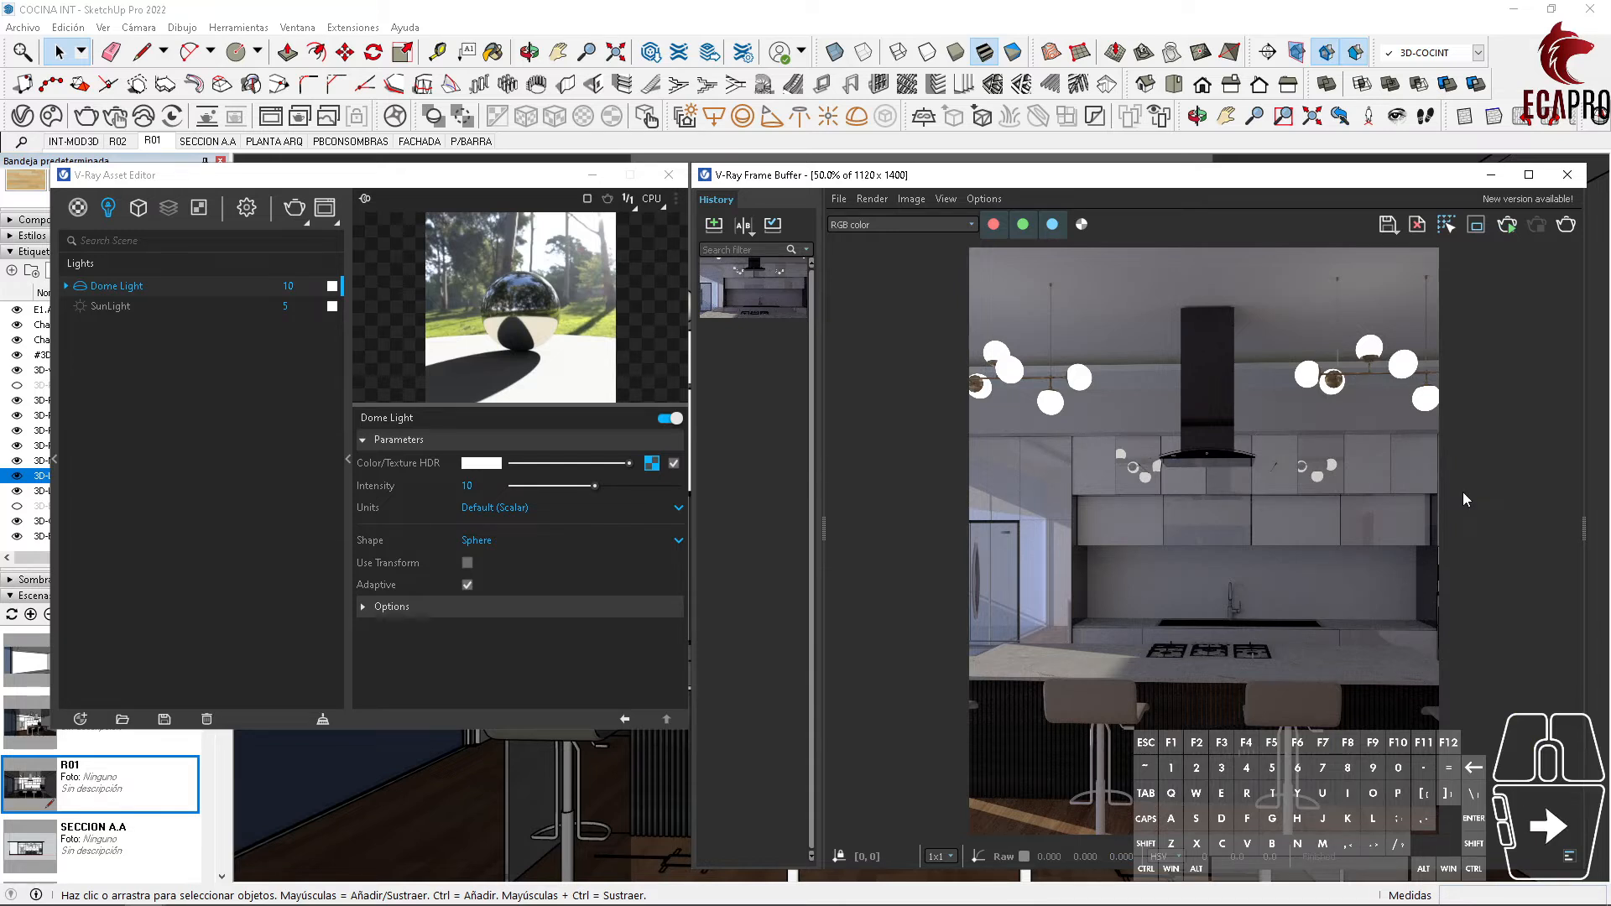
scroll(1132, 749, up, 2)
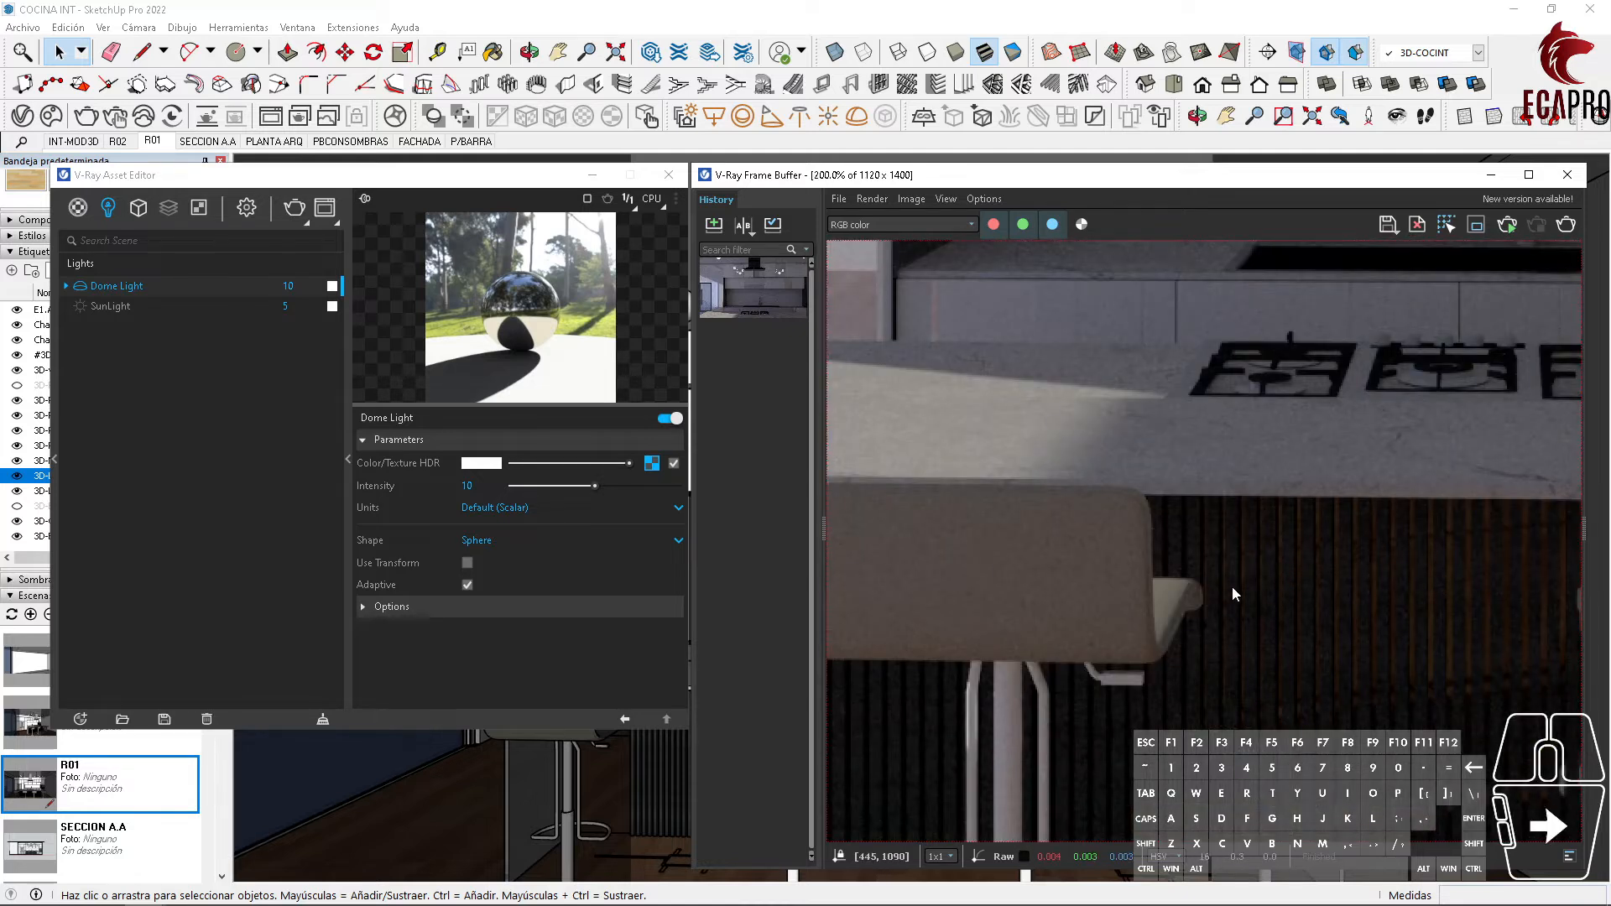
scroll(1232, 585, down, 1)
scroll(1231, 586, down, 1)
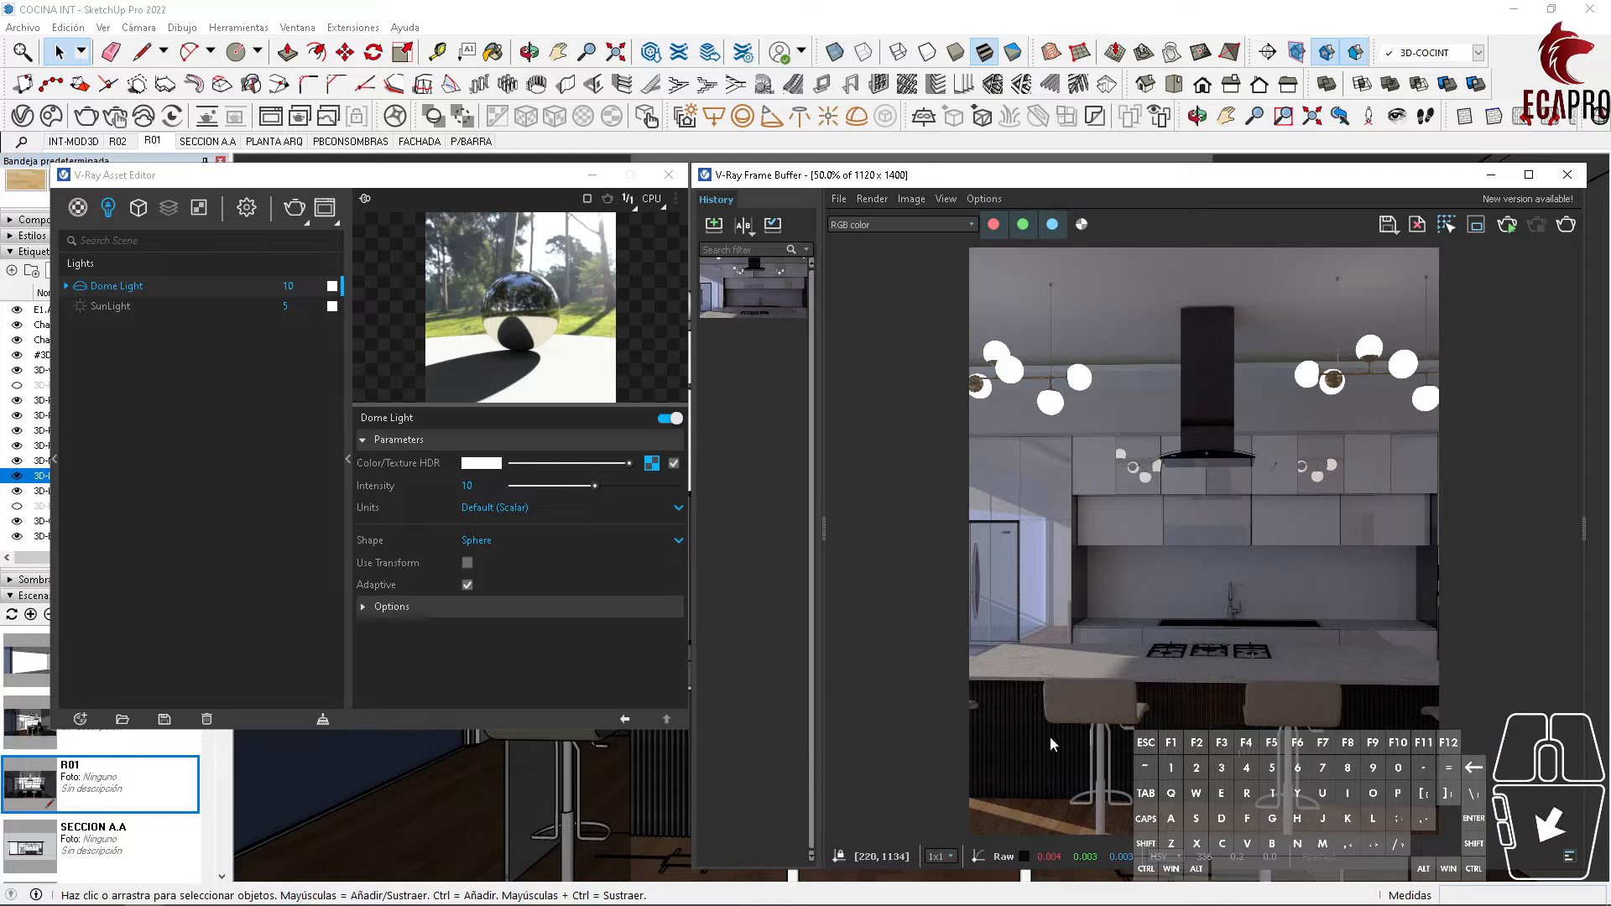
scroll(1040, 822, up, 2)
scroll(1040, 822, down, 2)
scroll(1042, 797, up, 1)
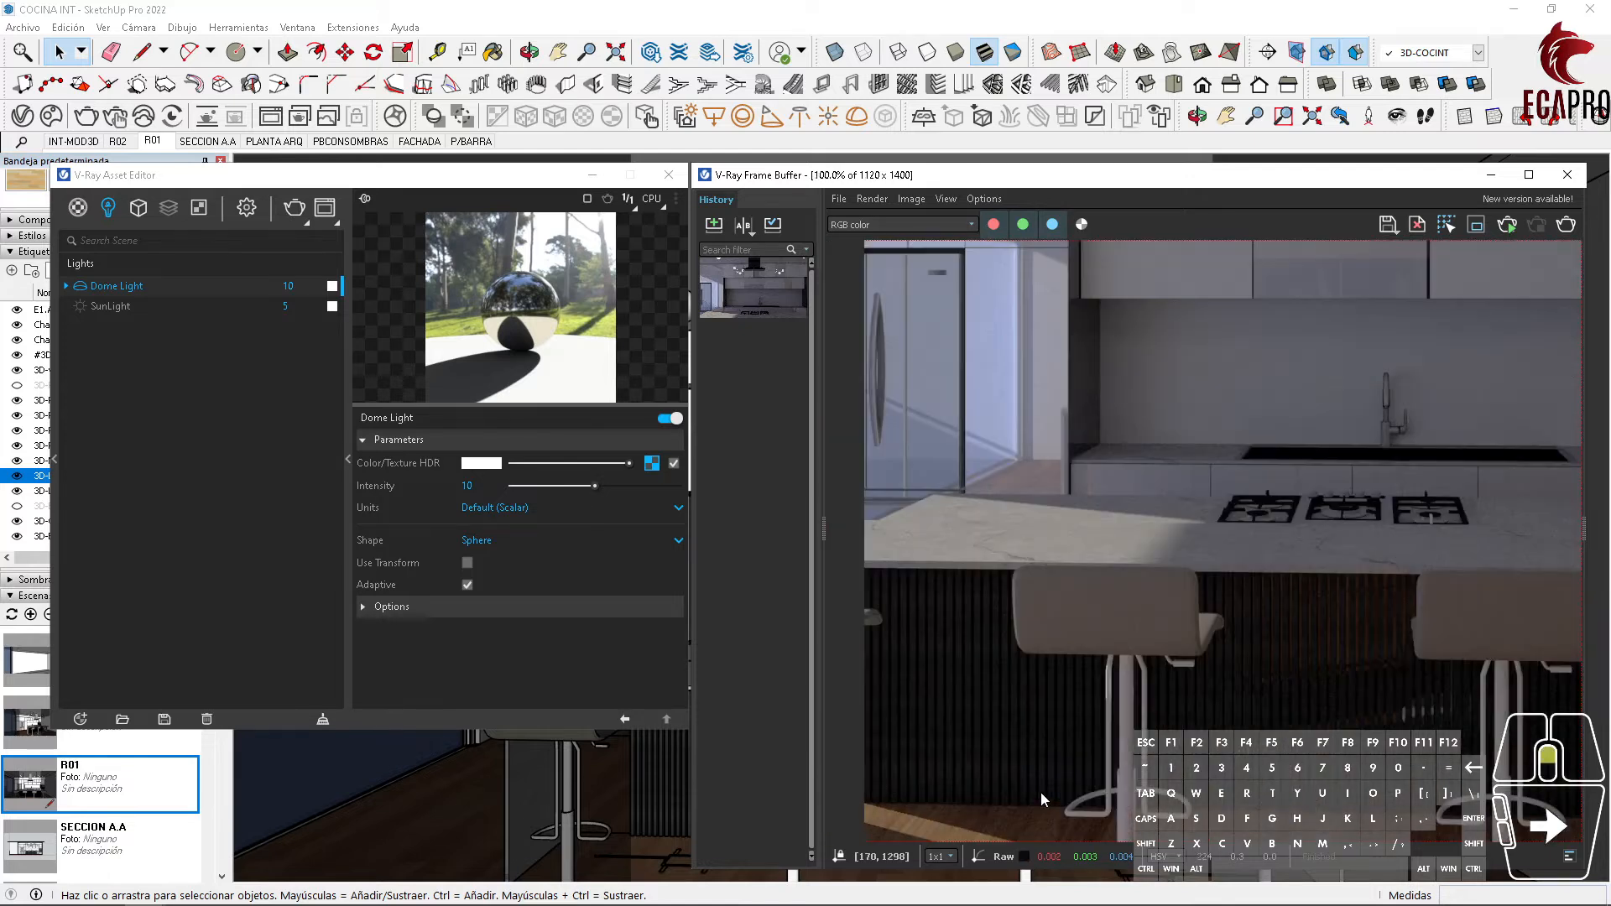
scroll(1041, 792, down, 1)
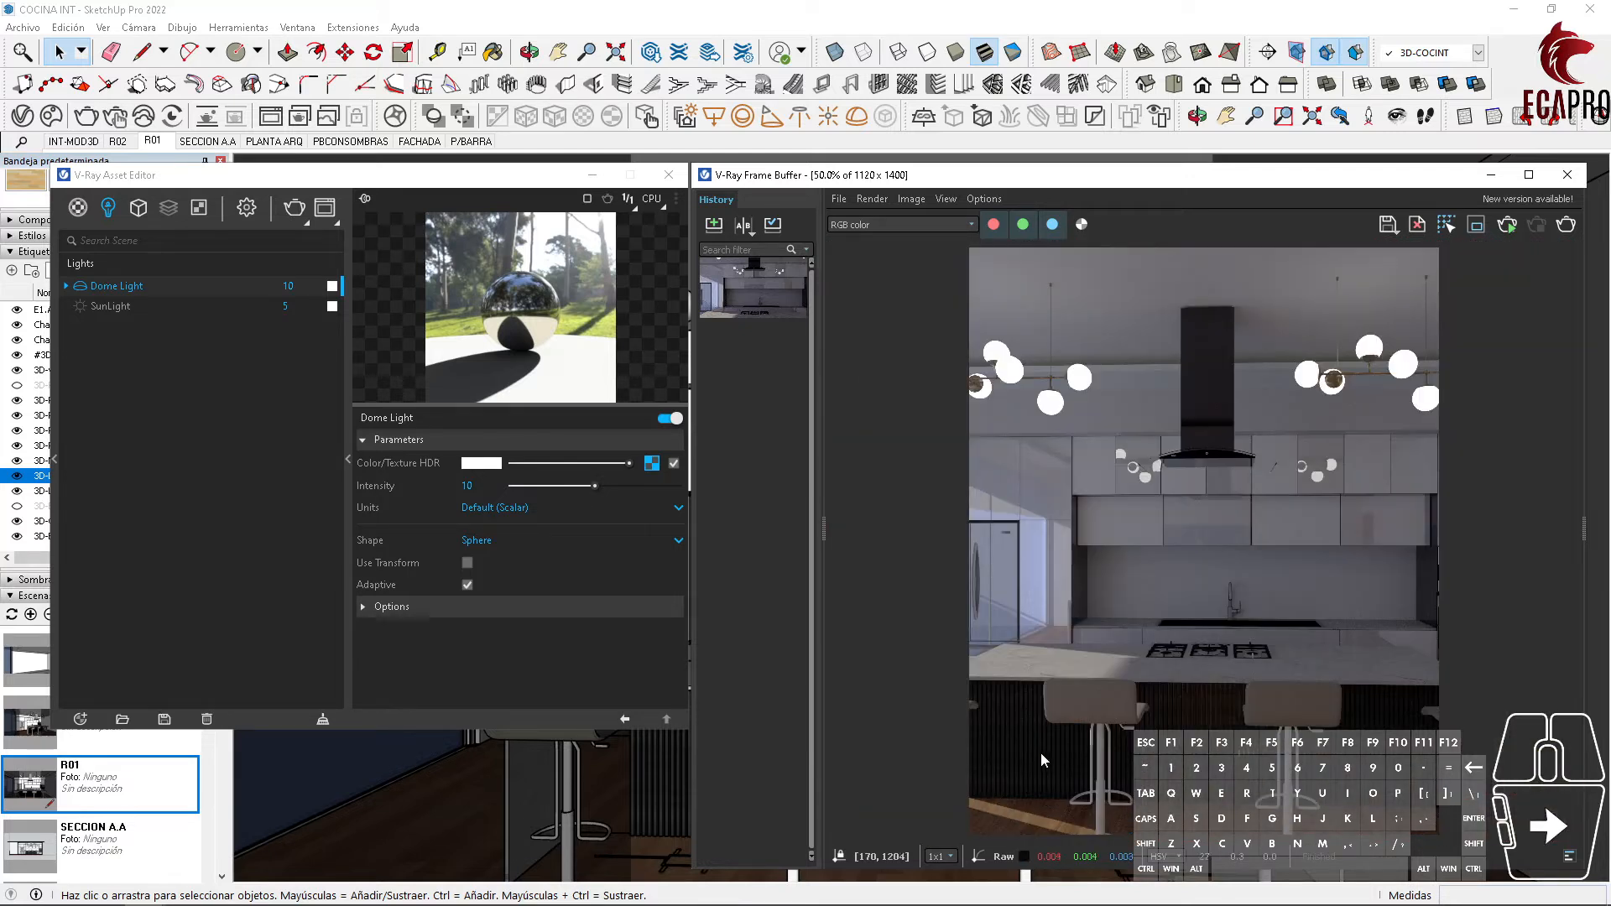
Step: Show the scene's materials in the V-Ray Asset Editor and look through the whole list
click(76, 210)
scroll(161, 431, down, 15)
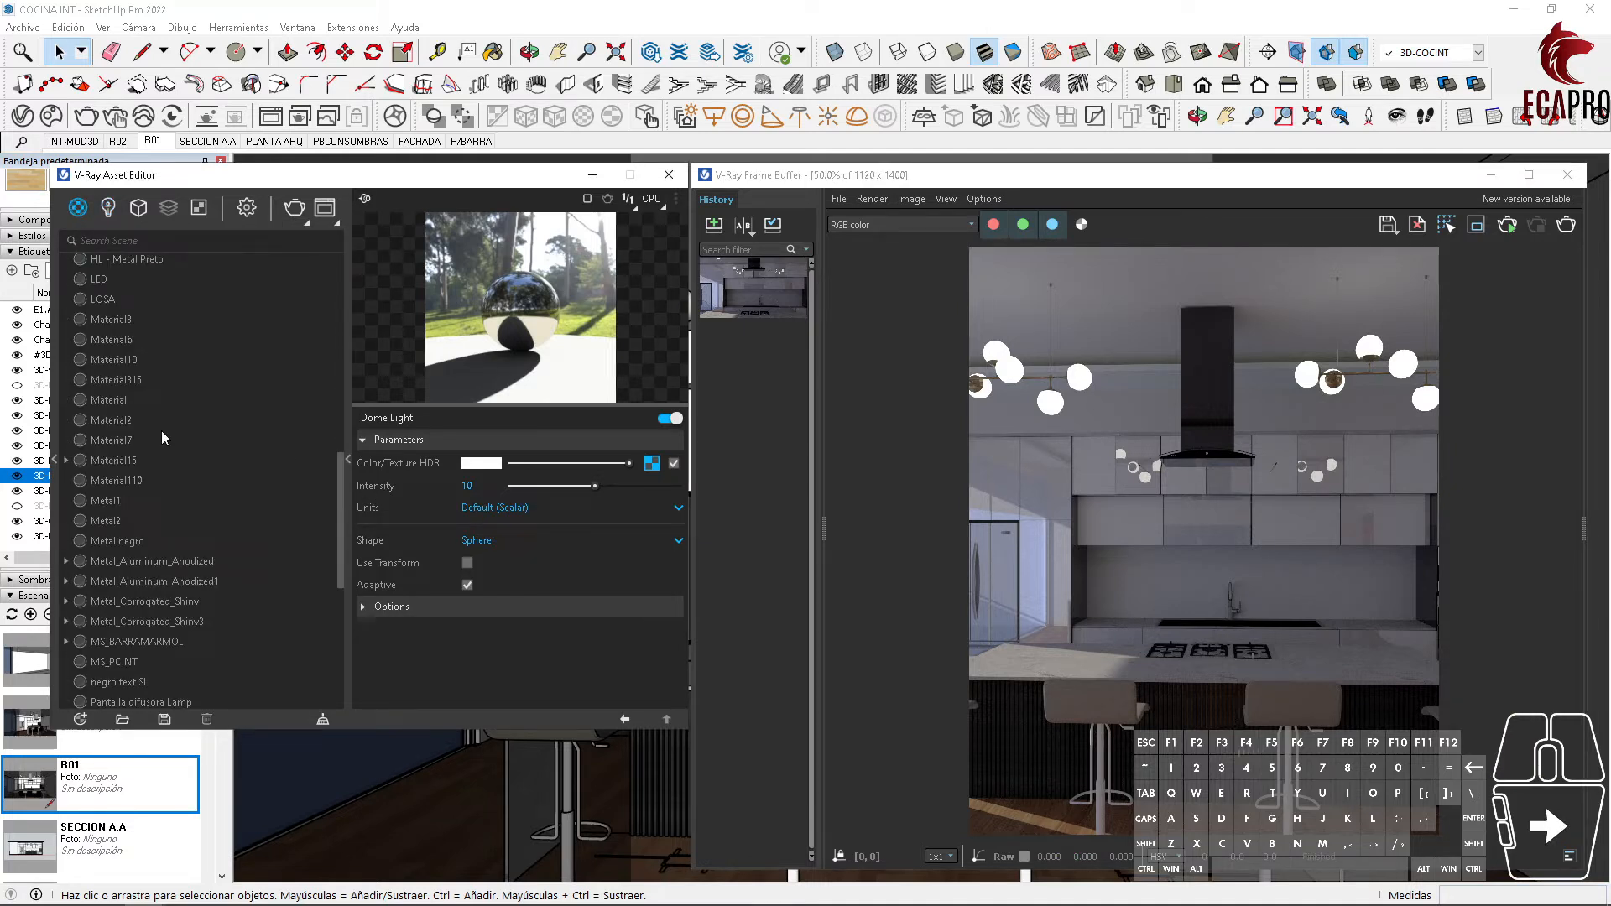
drag(161, 175, 464, 140)
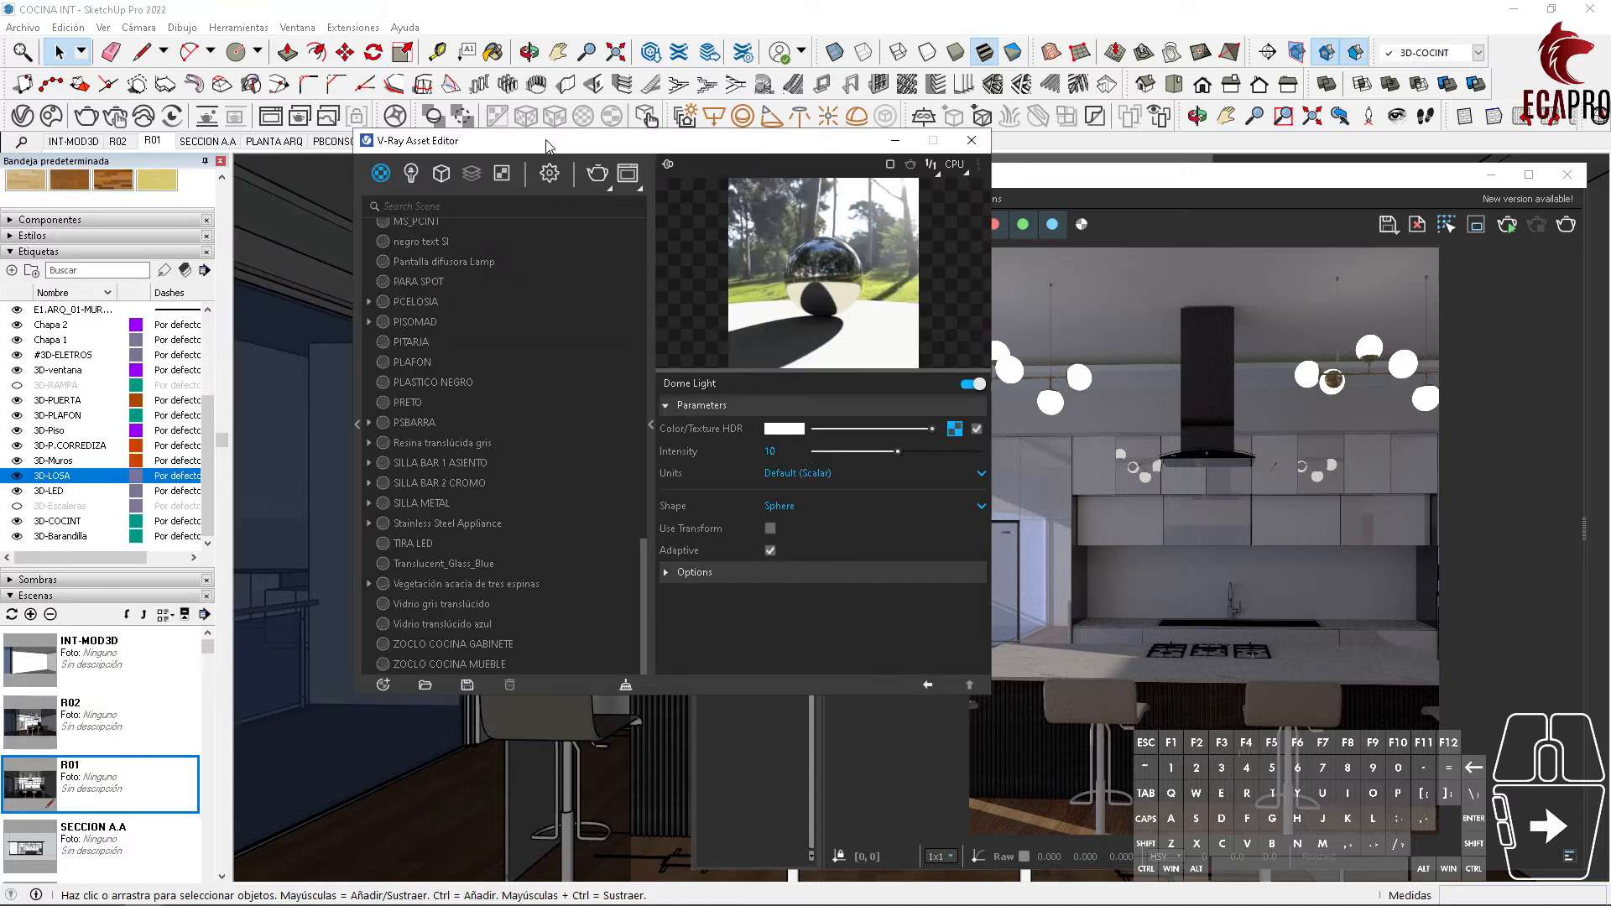
scroll(445, 565, up, 15)
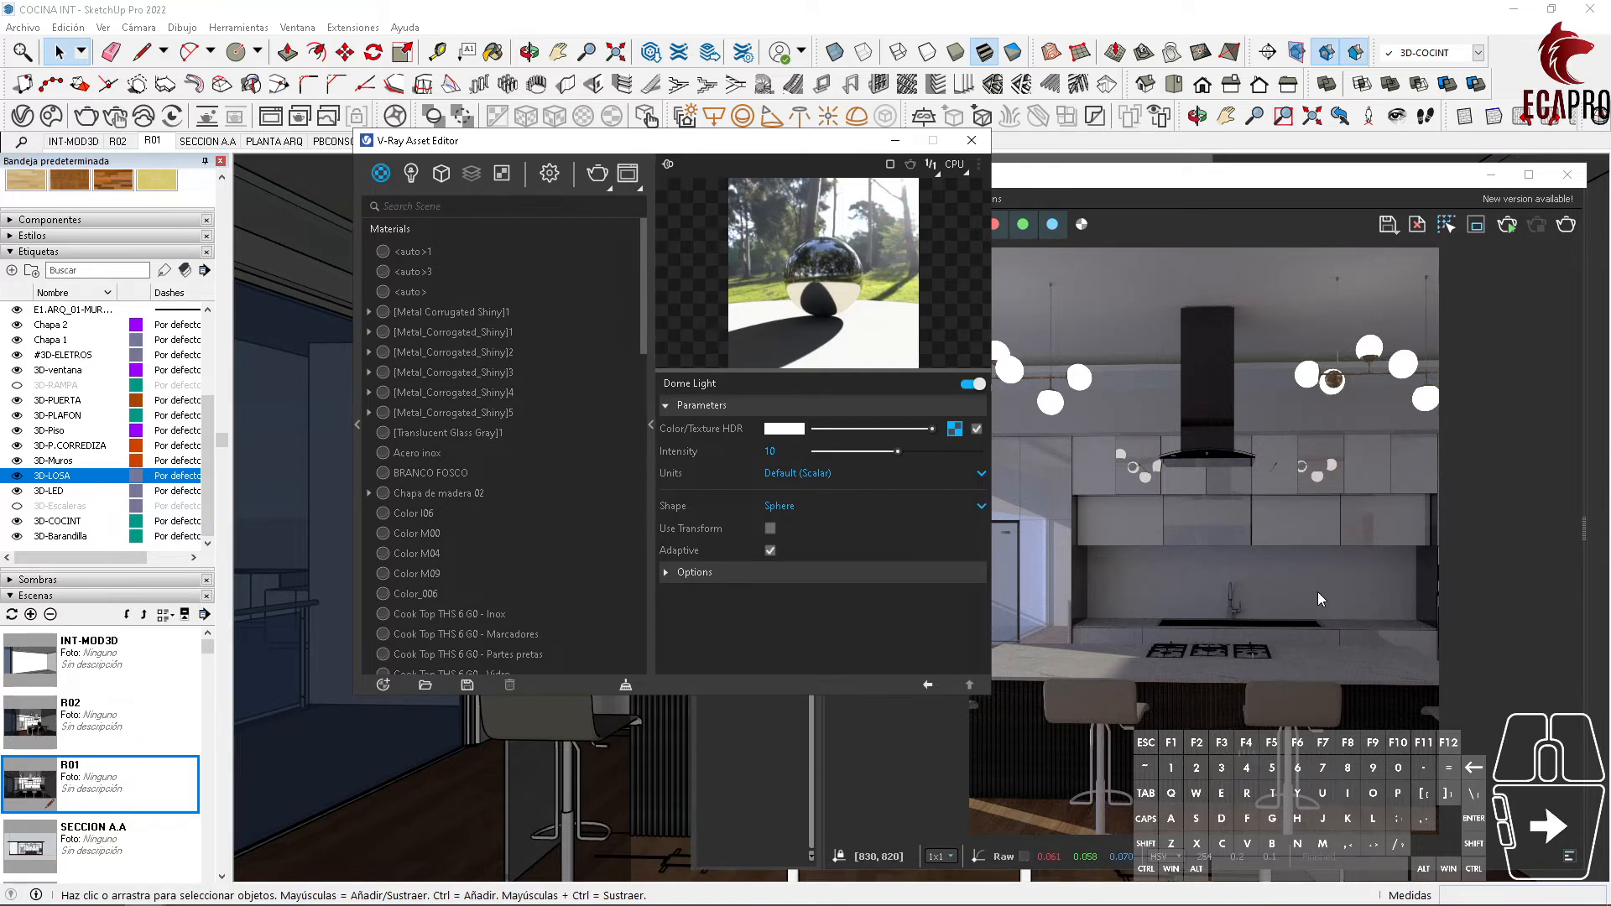
scroll(419, 460, down, 10)
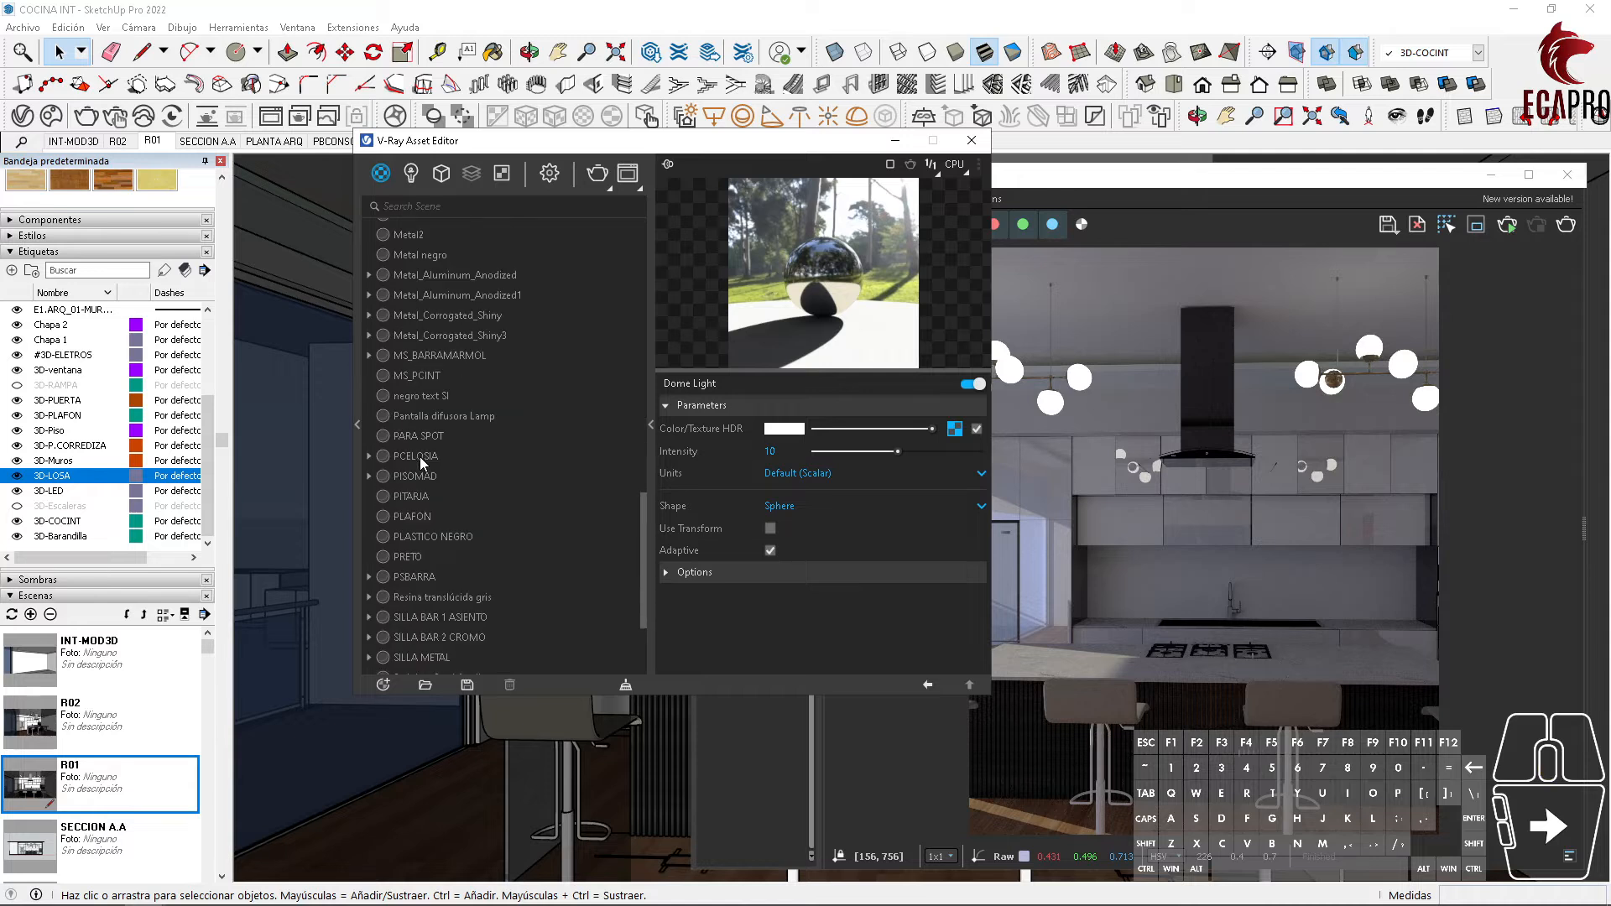
scroll(420, 456, up, 10)
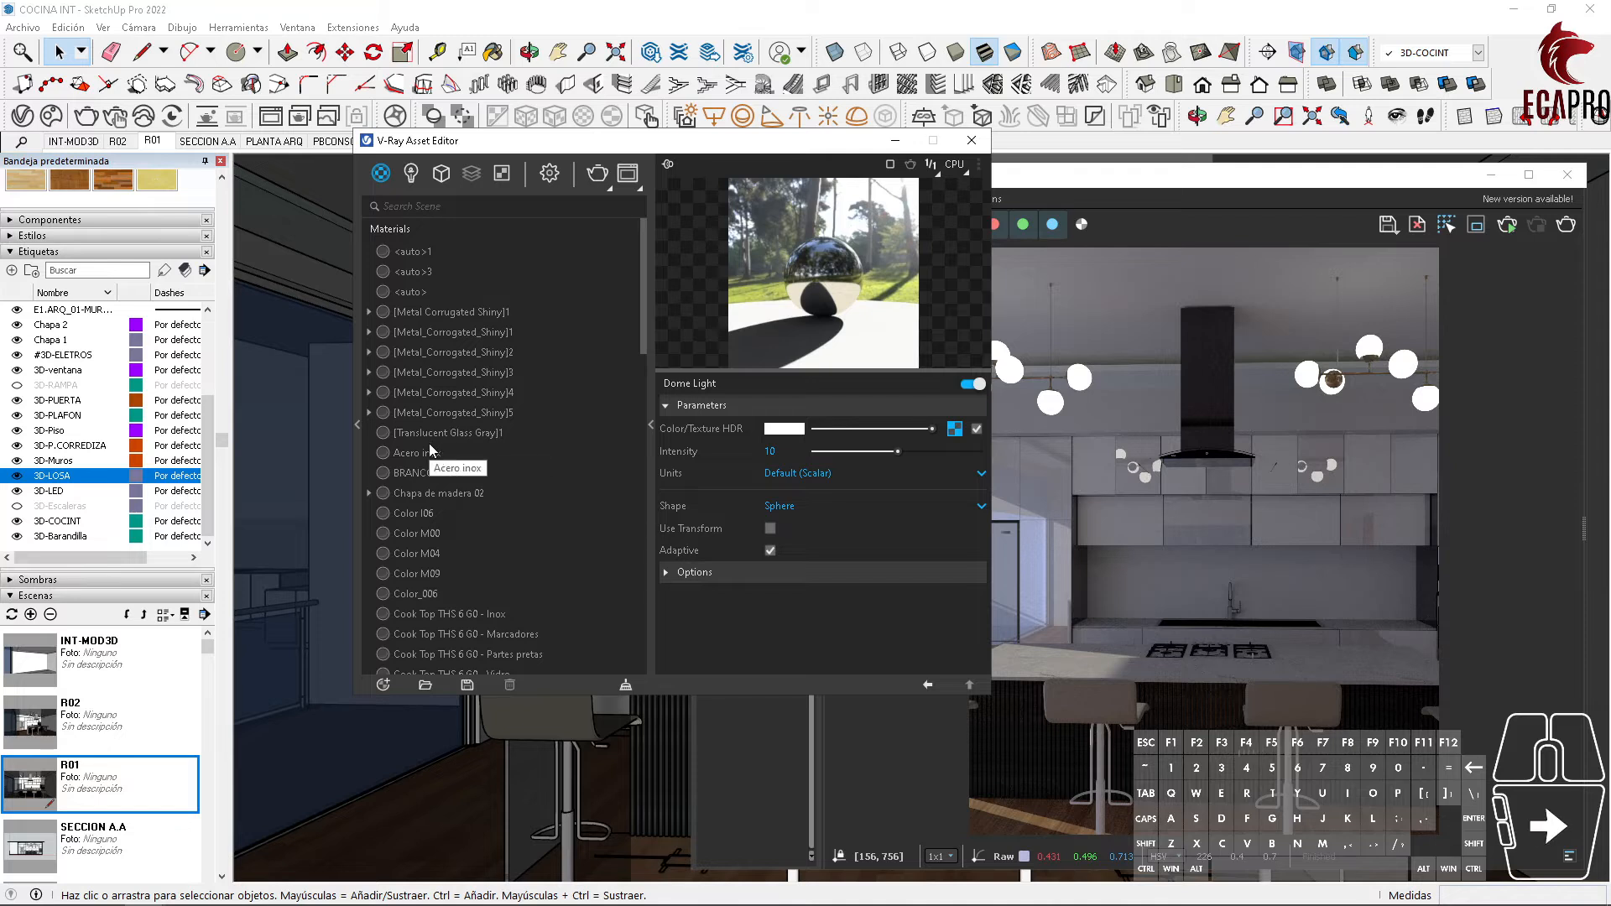
Step: Collapse the Etiquetas, Escenas and Instructor sections of the tray to make room for Materiales
click(11, 254)
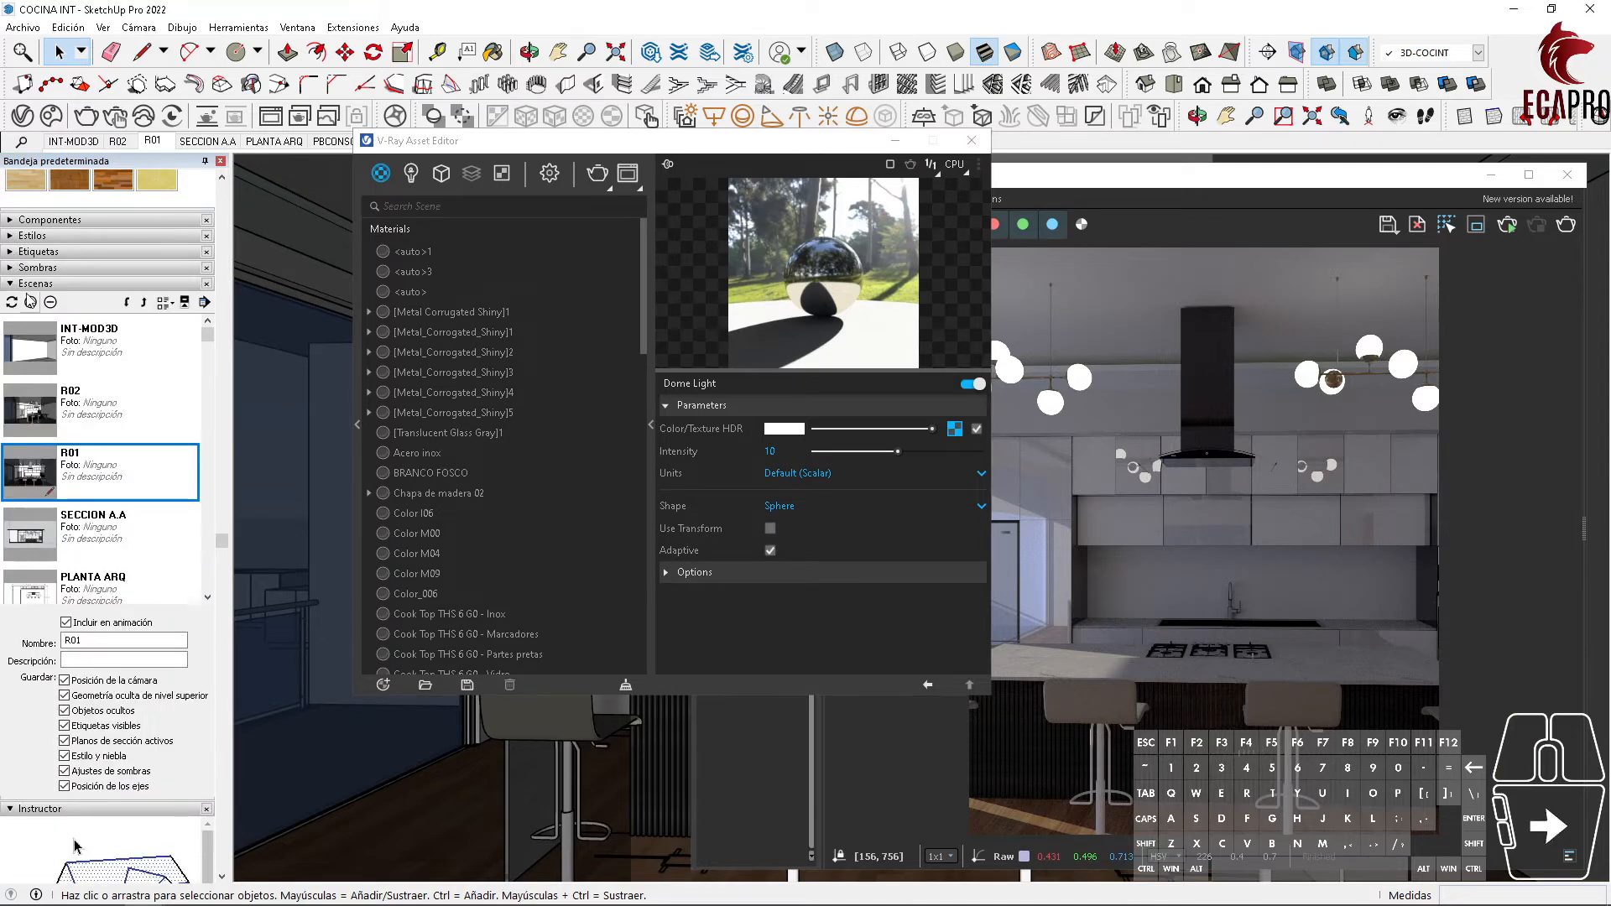
click(11, 284)
click(11, 438)
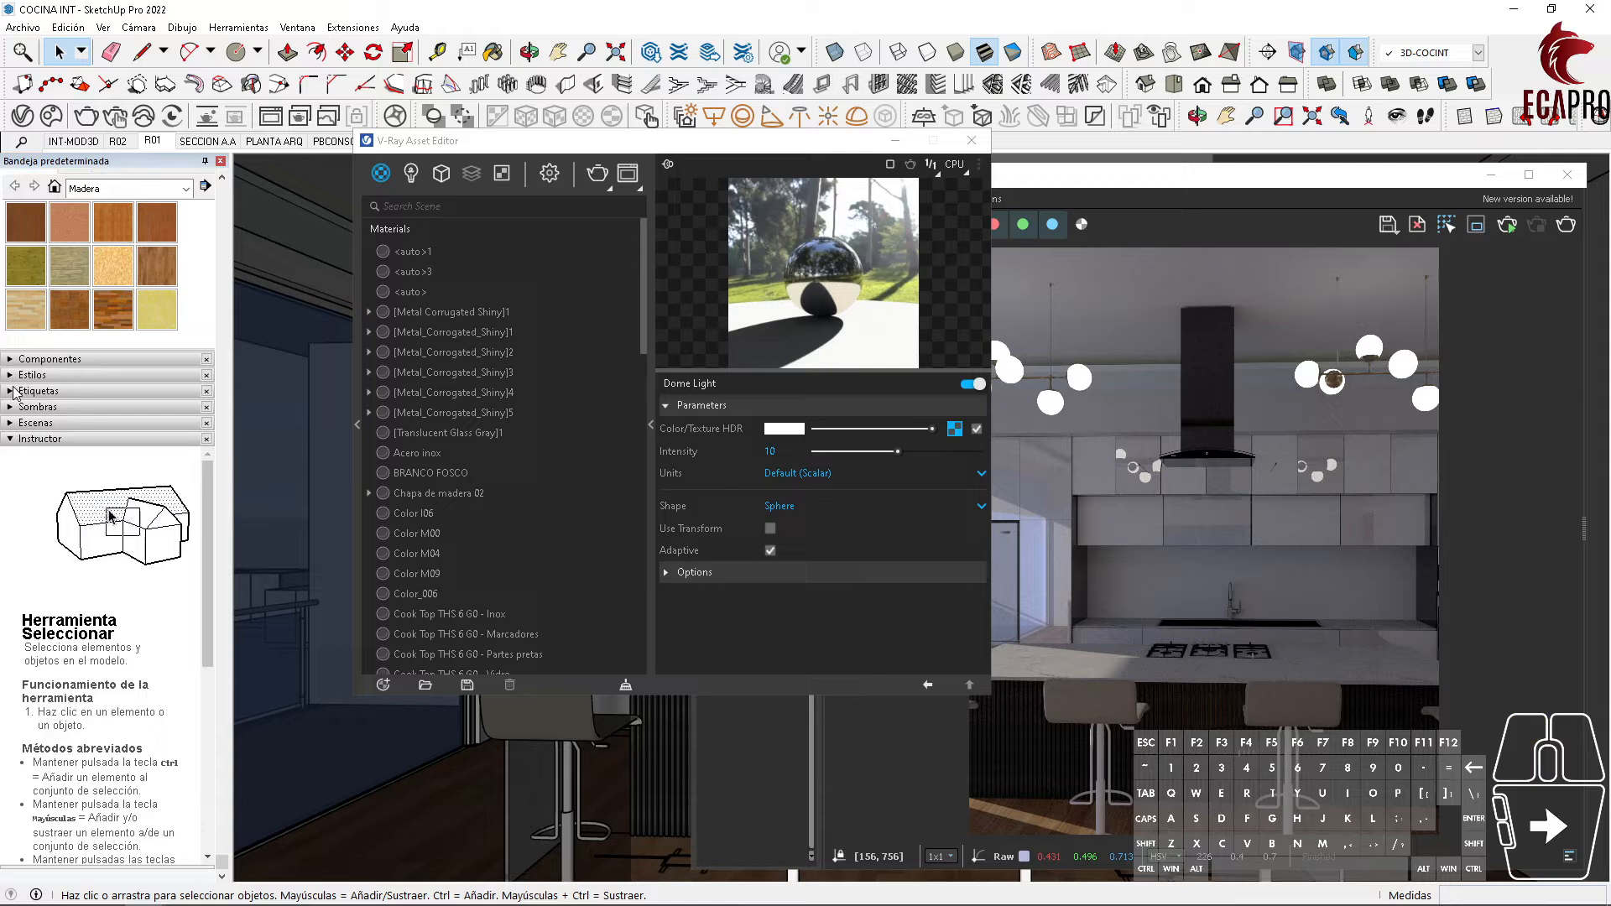
click(11, 439)
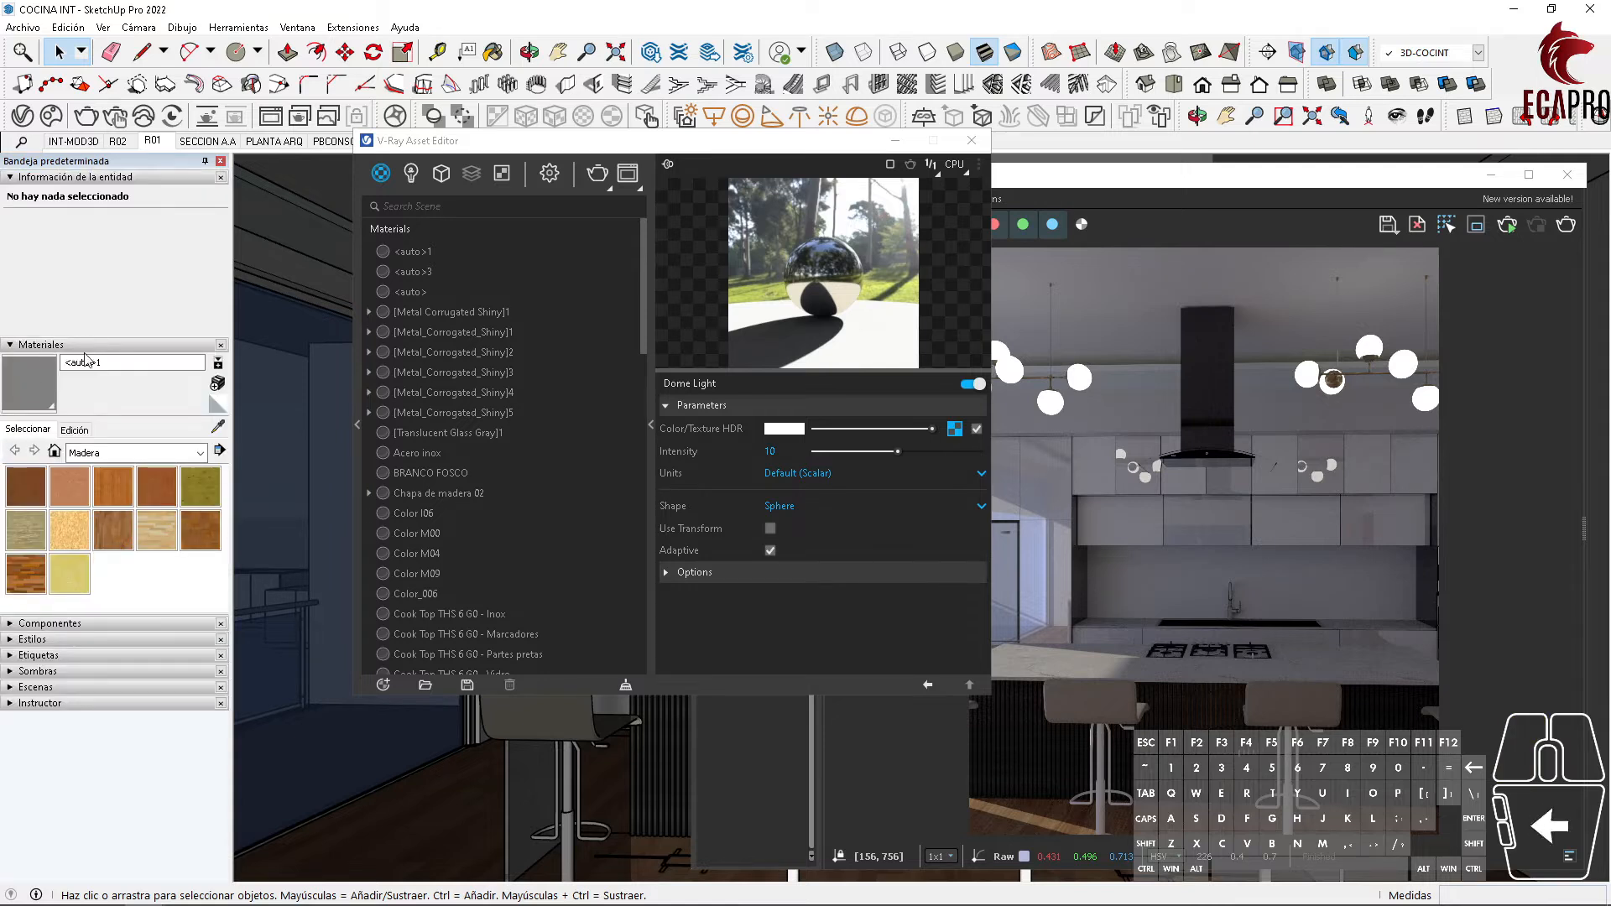
Step: Sample the material of the cabinet above the refrigerator and select MS_PCINT in the V-Ray Asset Editor
drag(572, 140, 214, 525)
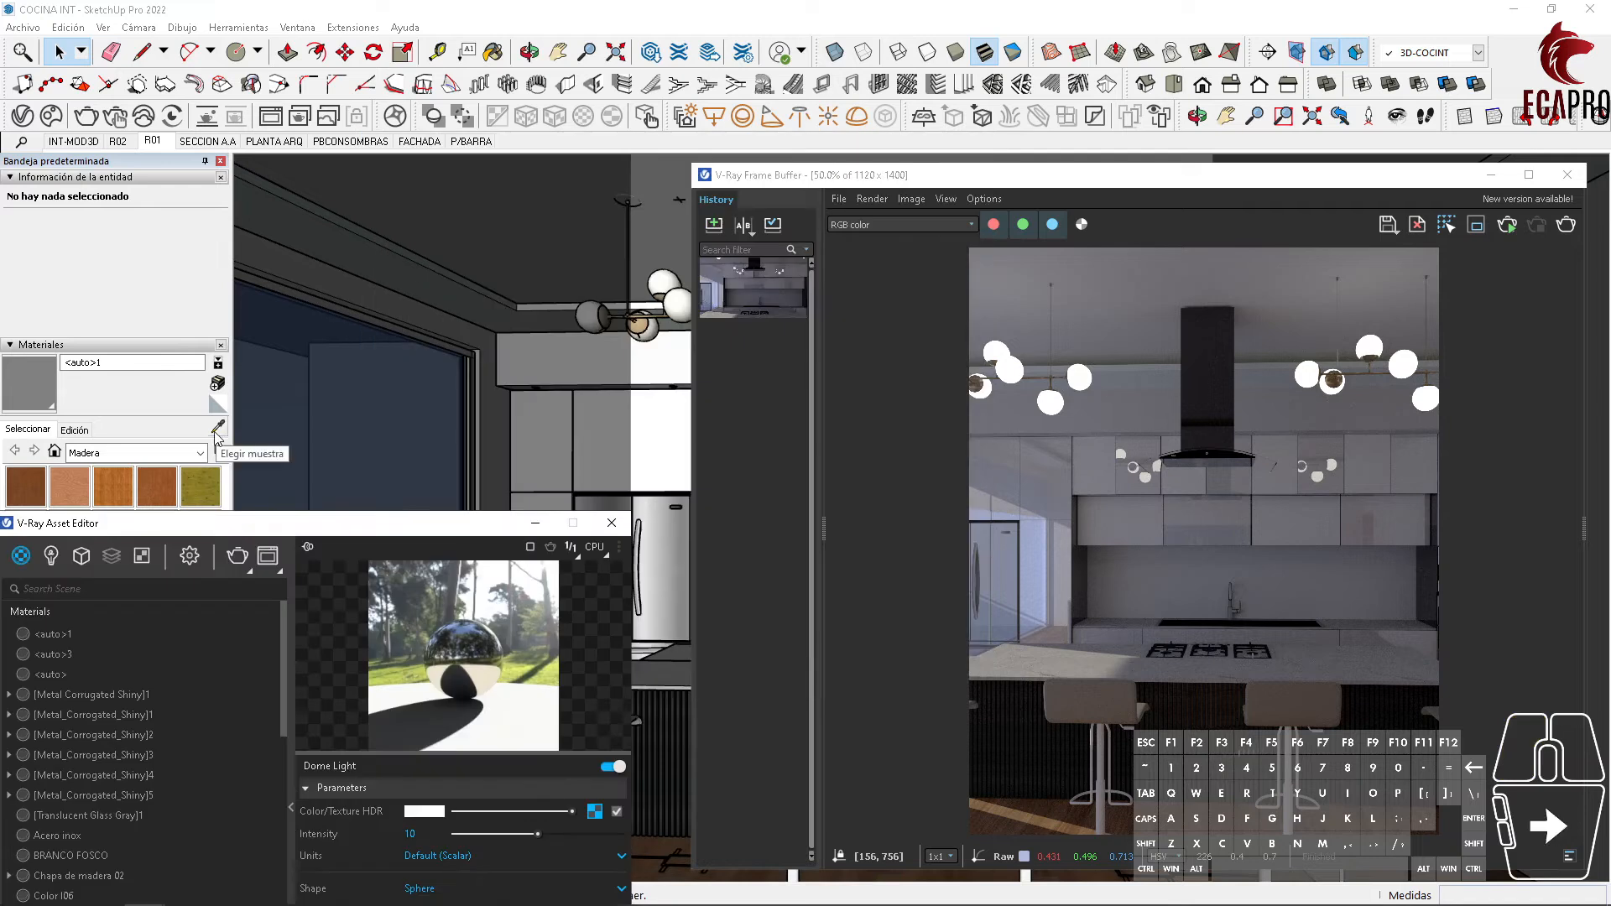
alt+click(670, 447)
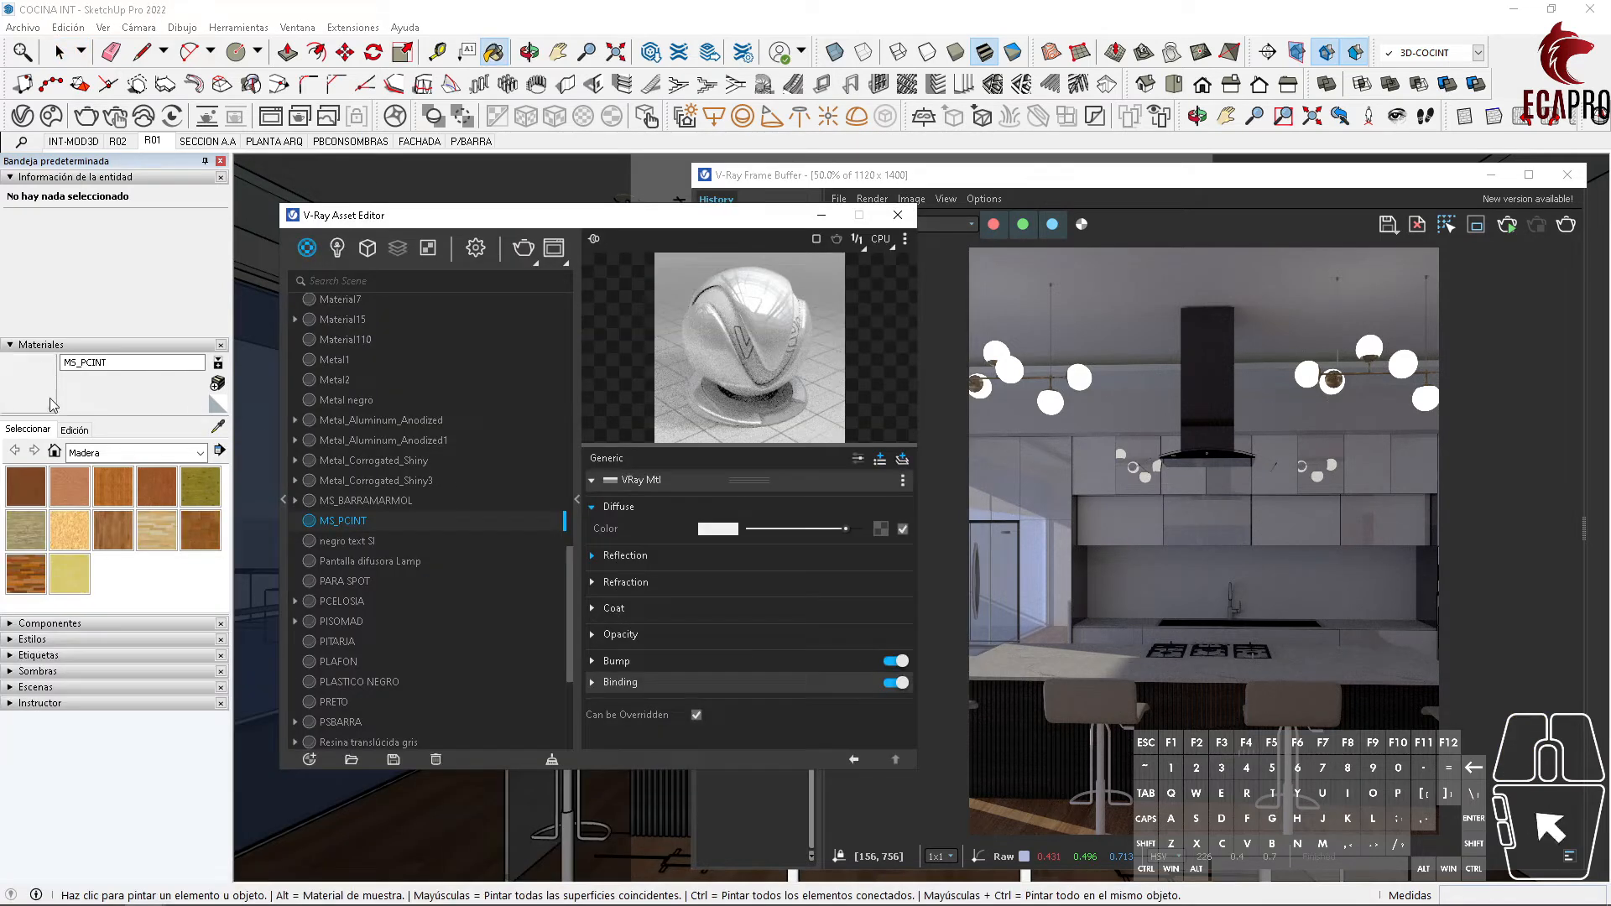
click(377, 521)
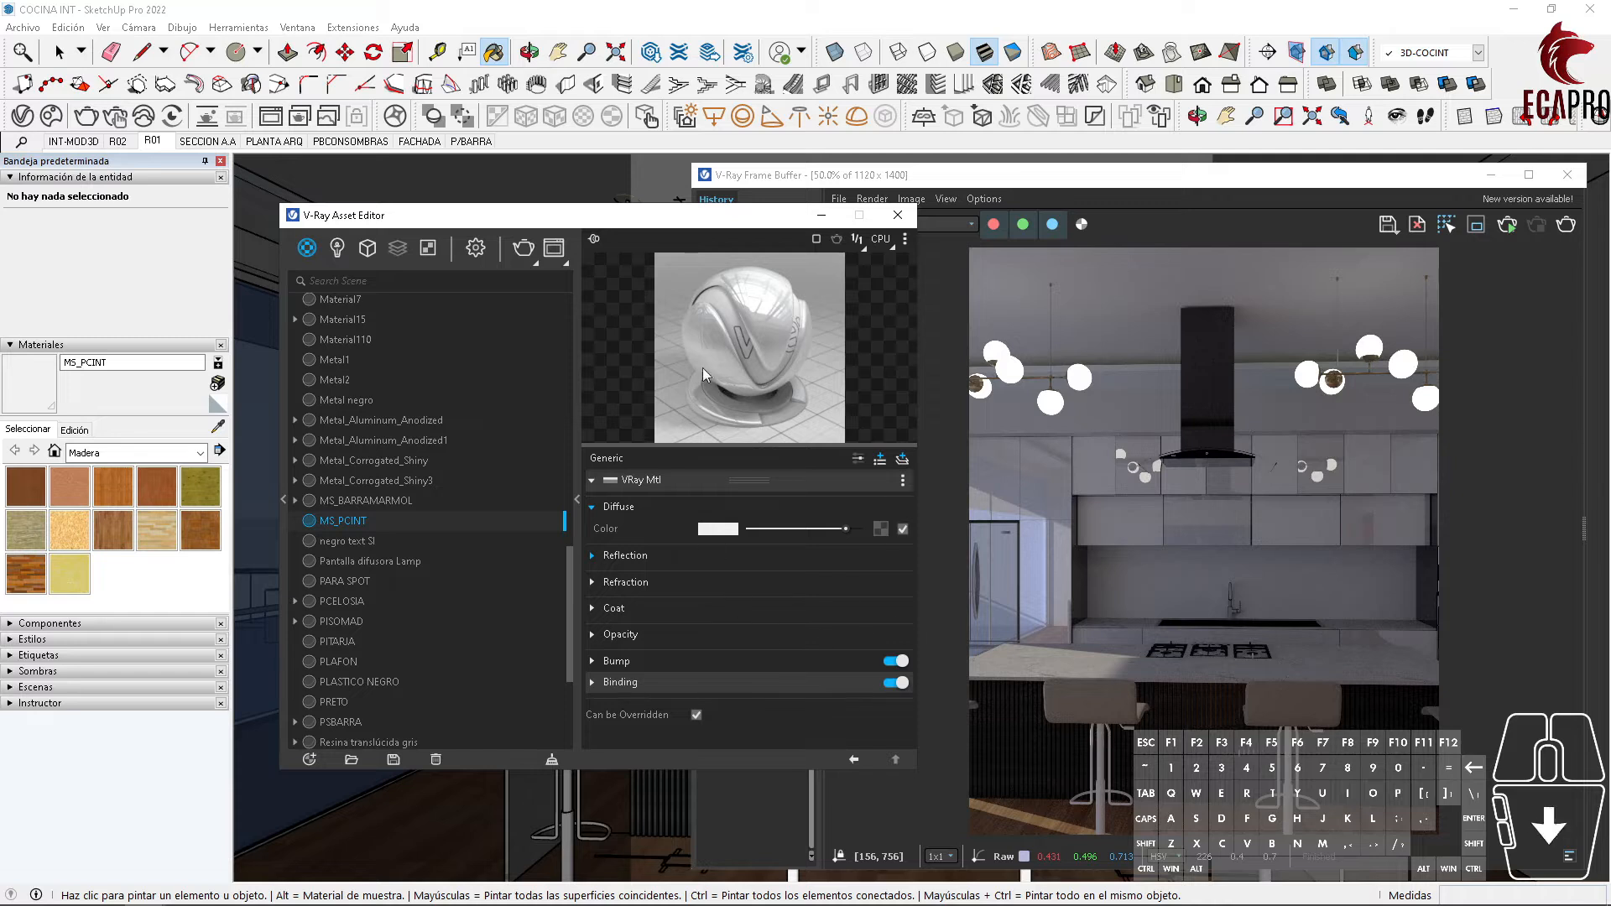
drag(723, 217, 595, 213)
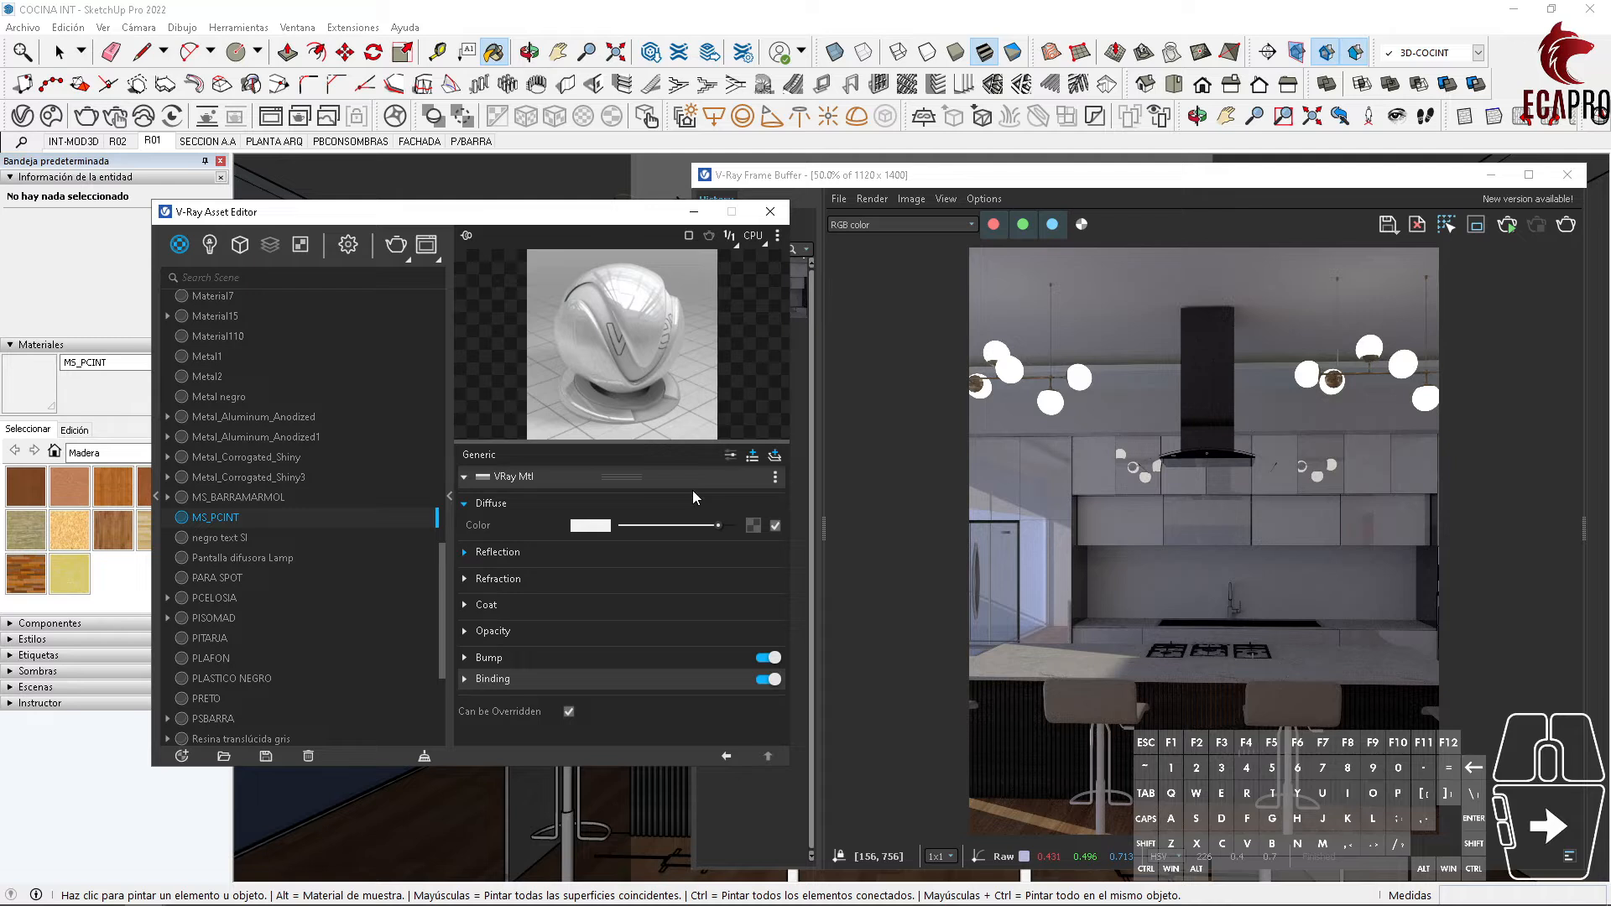
Step: Expand the reflection settings of MS_PCINT and darken its reflection color slightly to a light grey
click(475, 554)
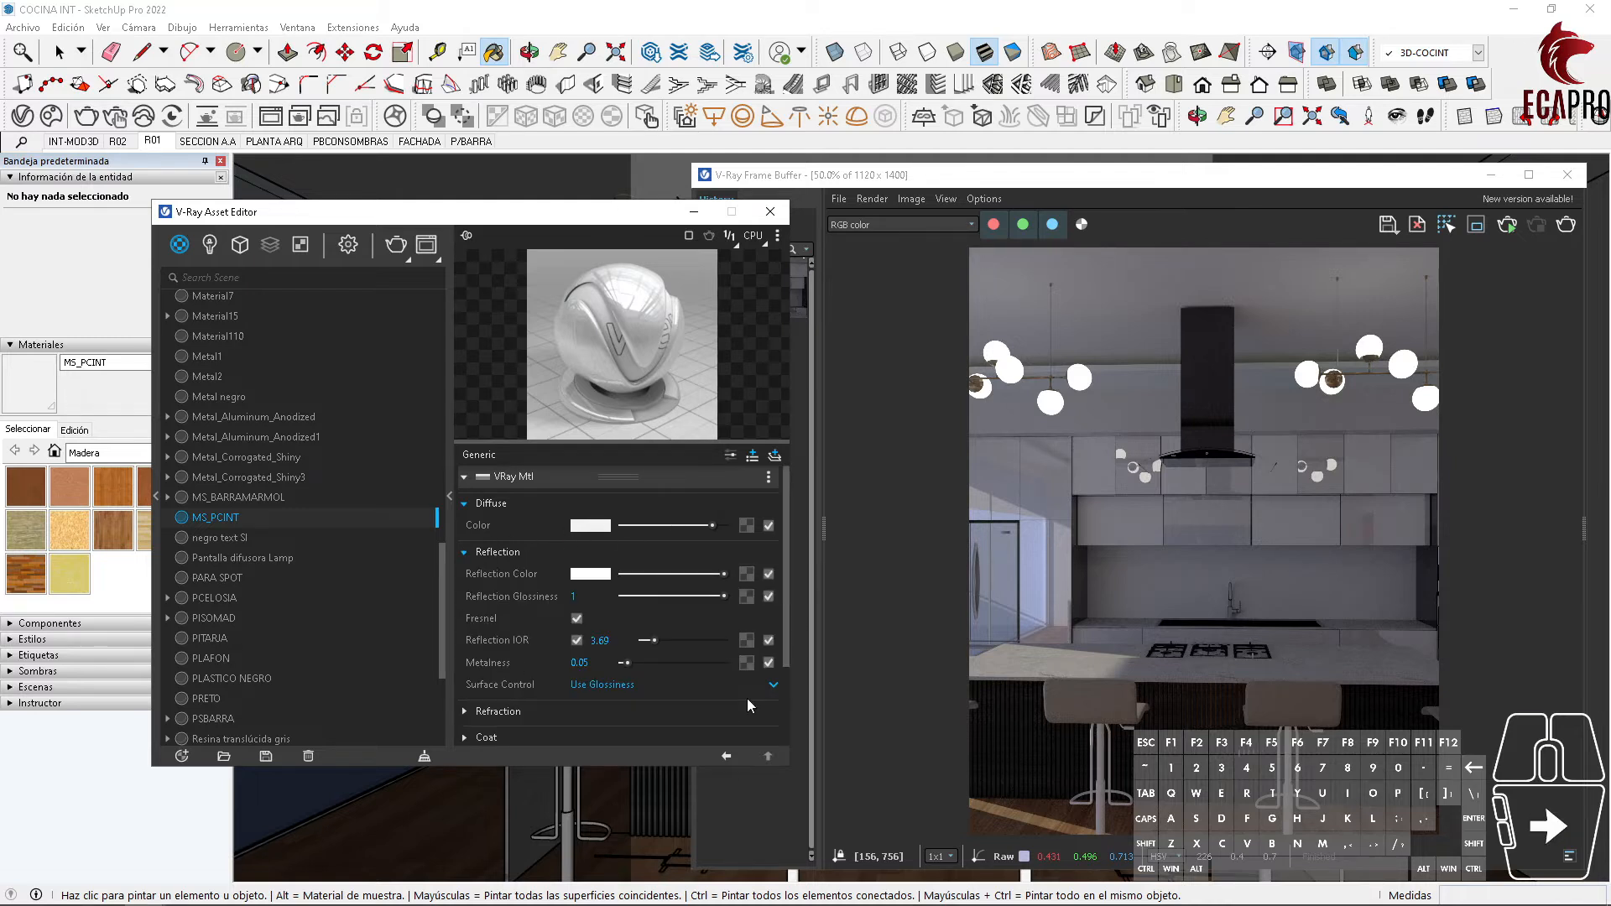
drag(667, 575, 709, 575)
drag(370, 214, 474, 197)
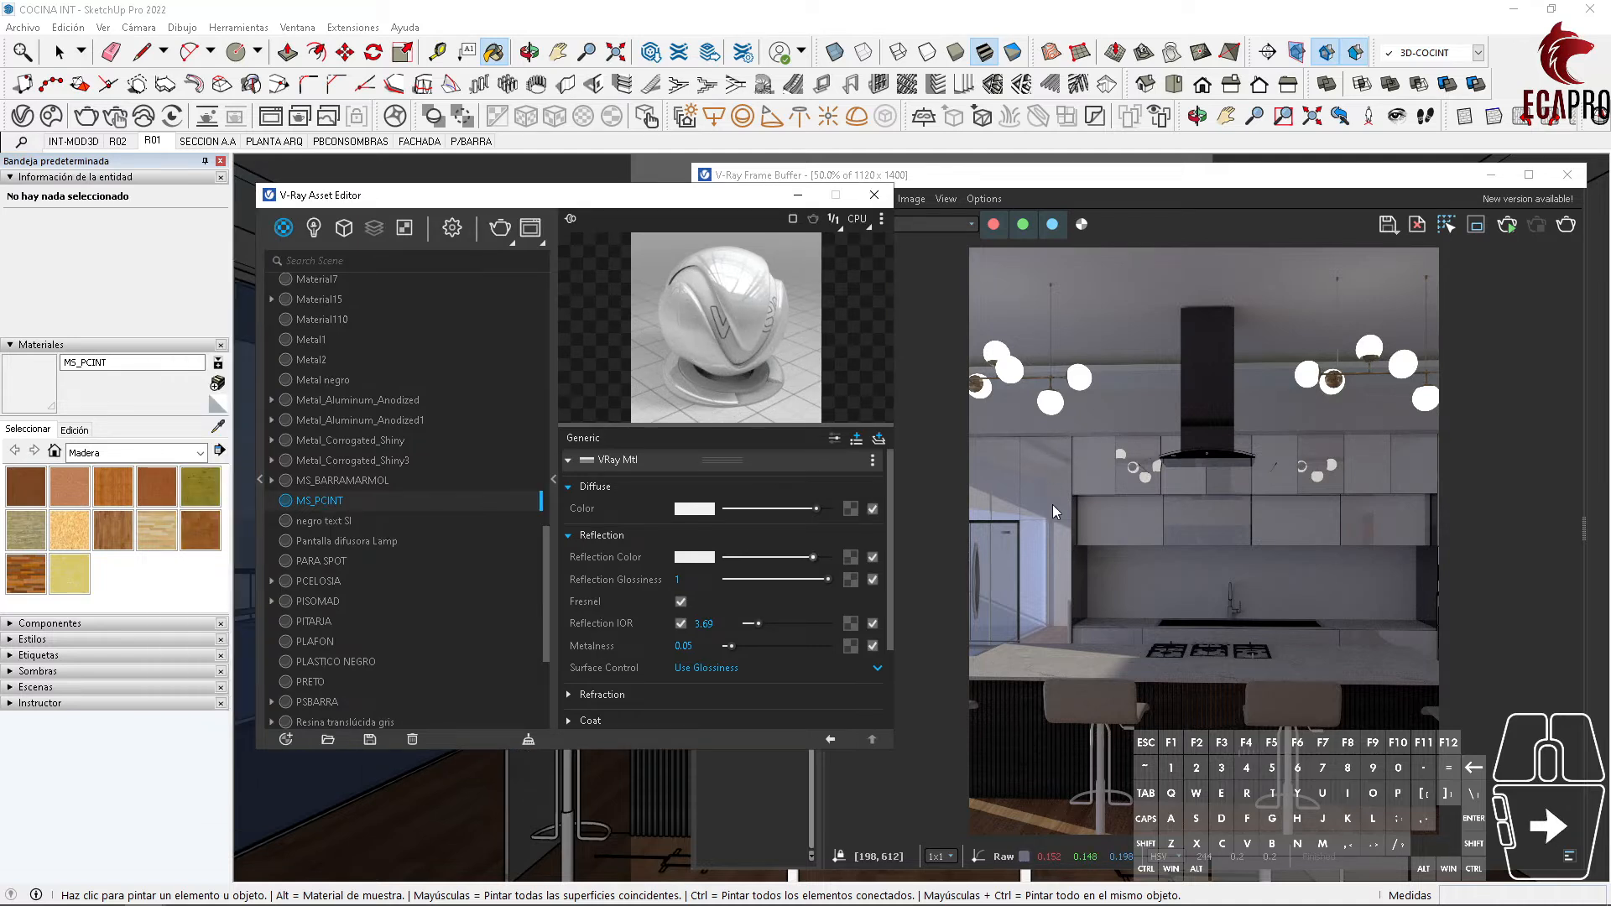
Step: Sample the wood floor's material from the model to load PISOMAD in the V-Ray Asset Editor
drag(411, 196, 846, 446)
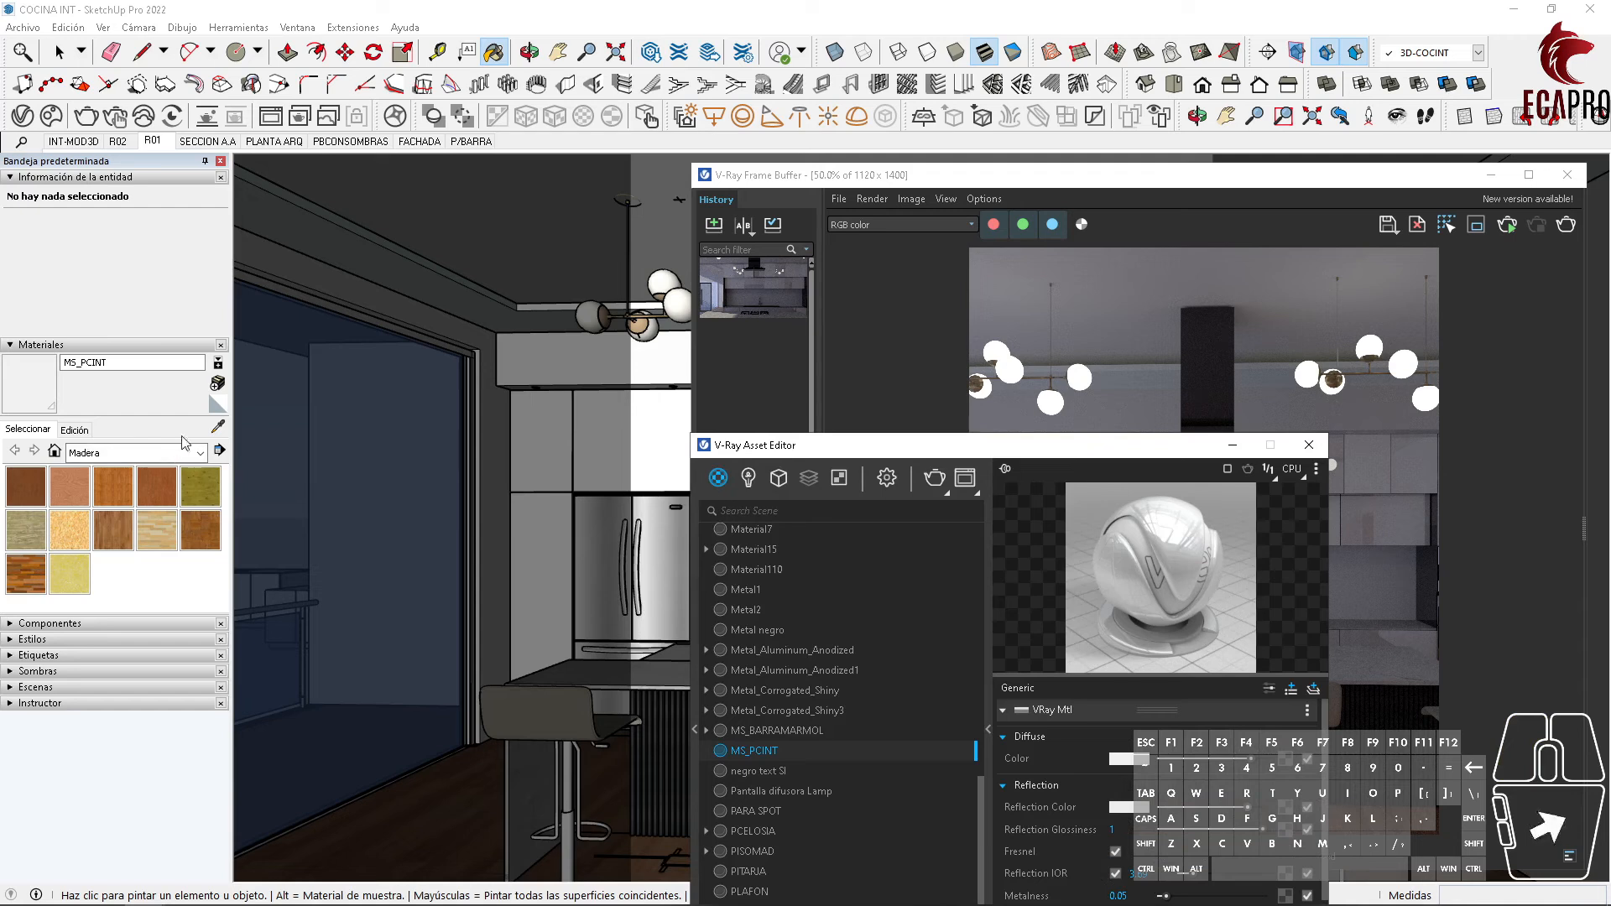
click(216, 429)
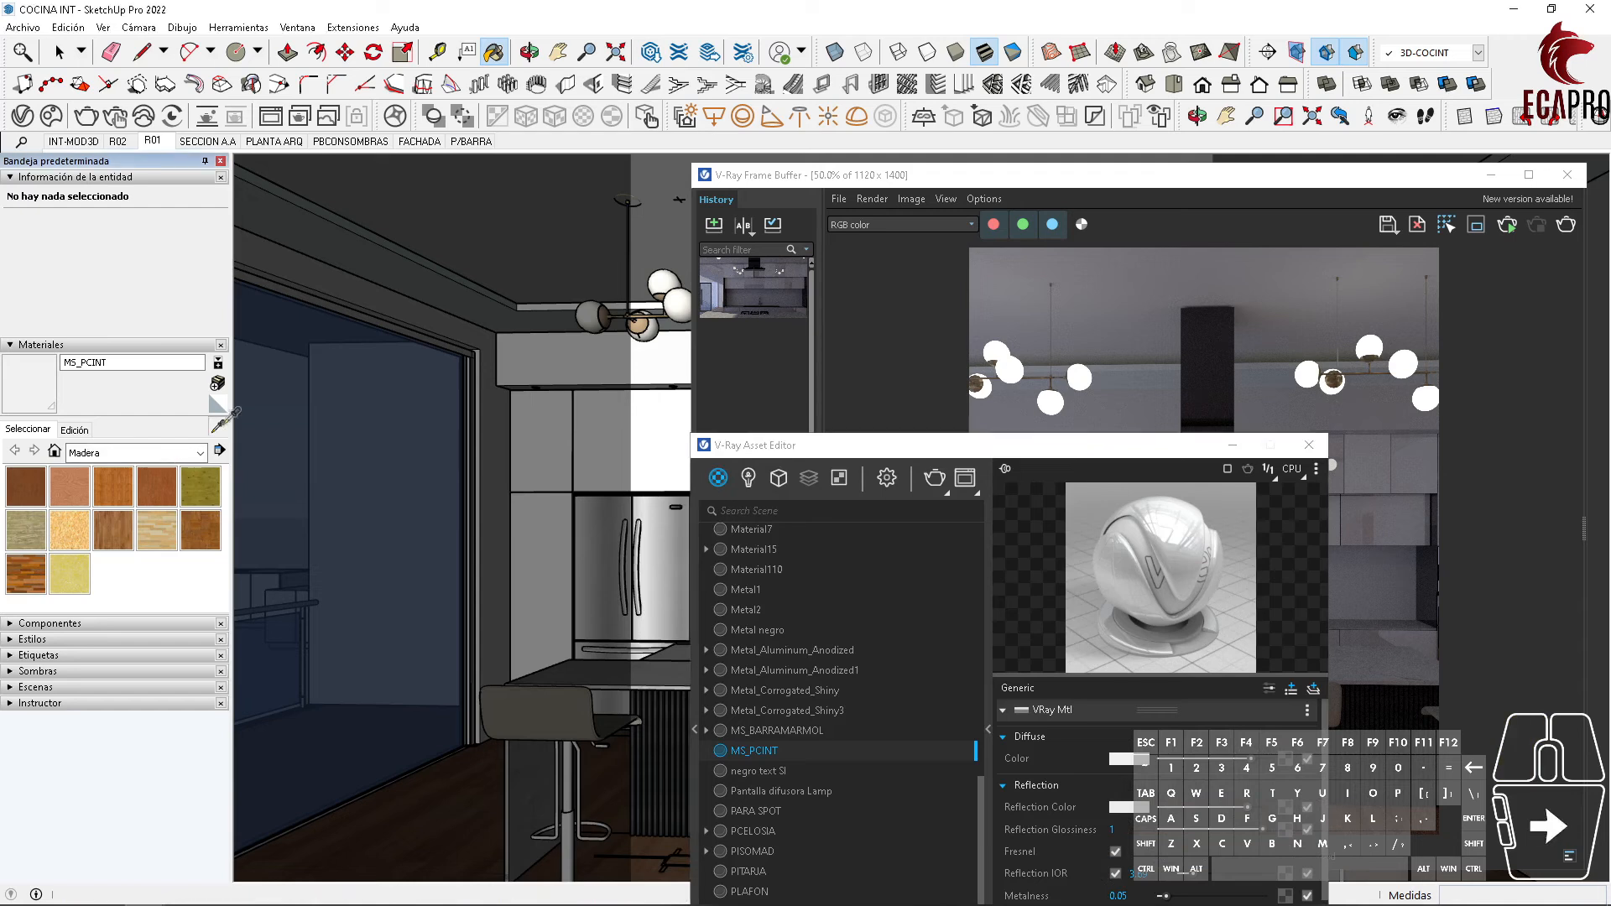
click(646, 846)
drag(839, 445, 385, 225)
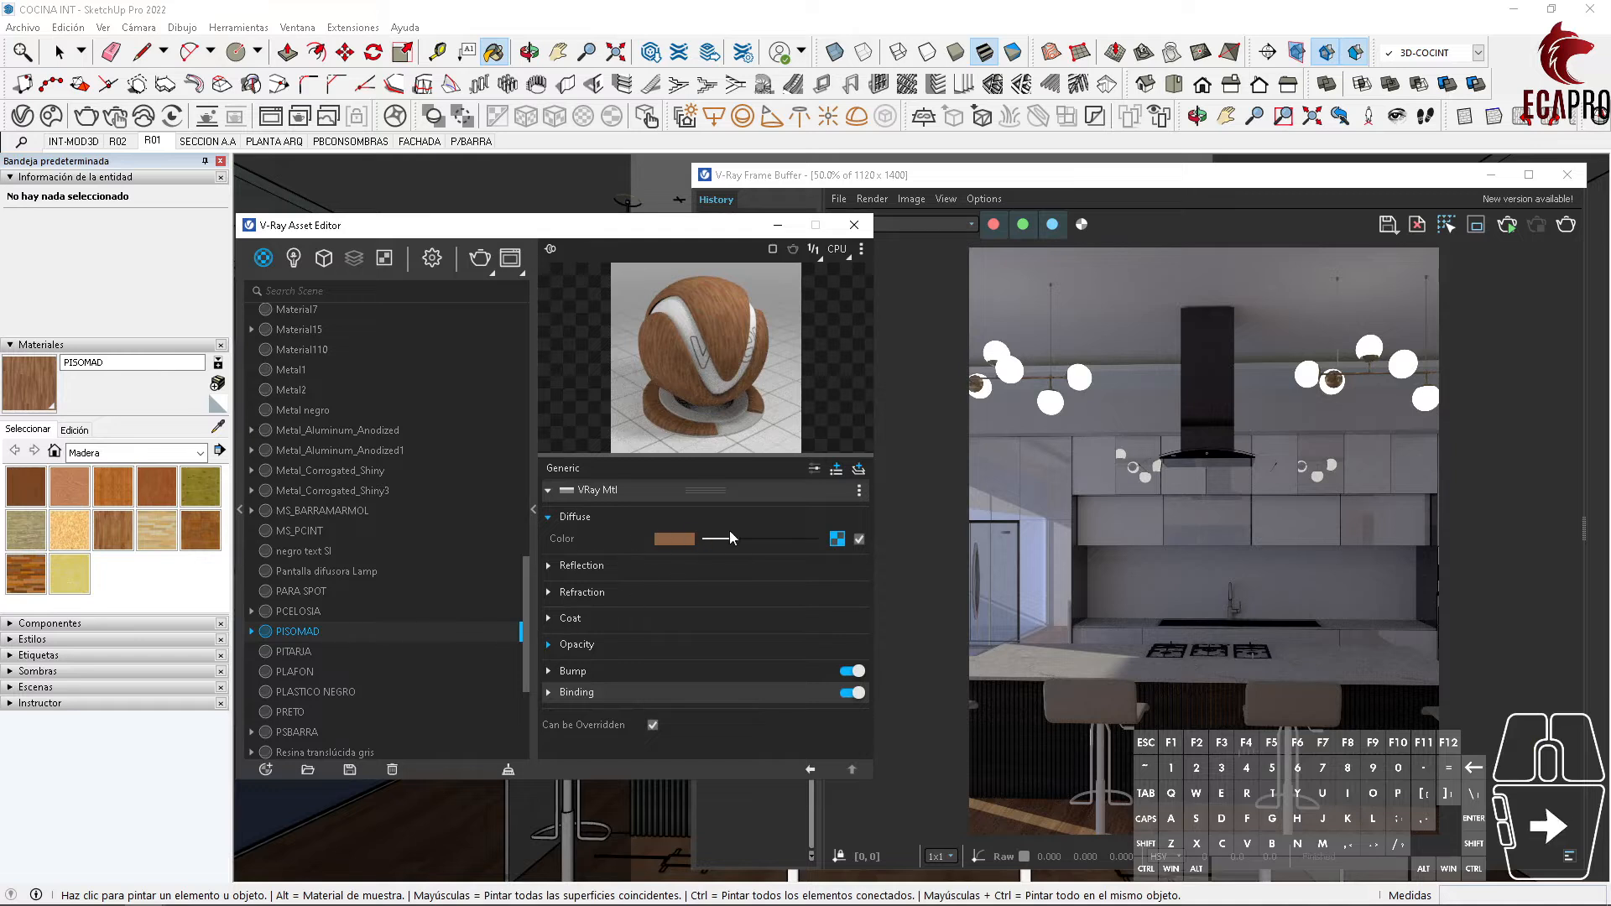
Step: Relink PISOMAD's diffuse bitmap to WoodFlooringMahoganyAfricanSanded001_COL_3K in the MADERA materials folder and return to the material settings
click(836, 539)
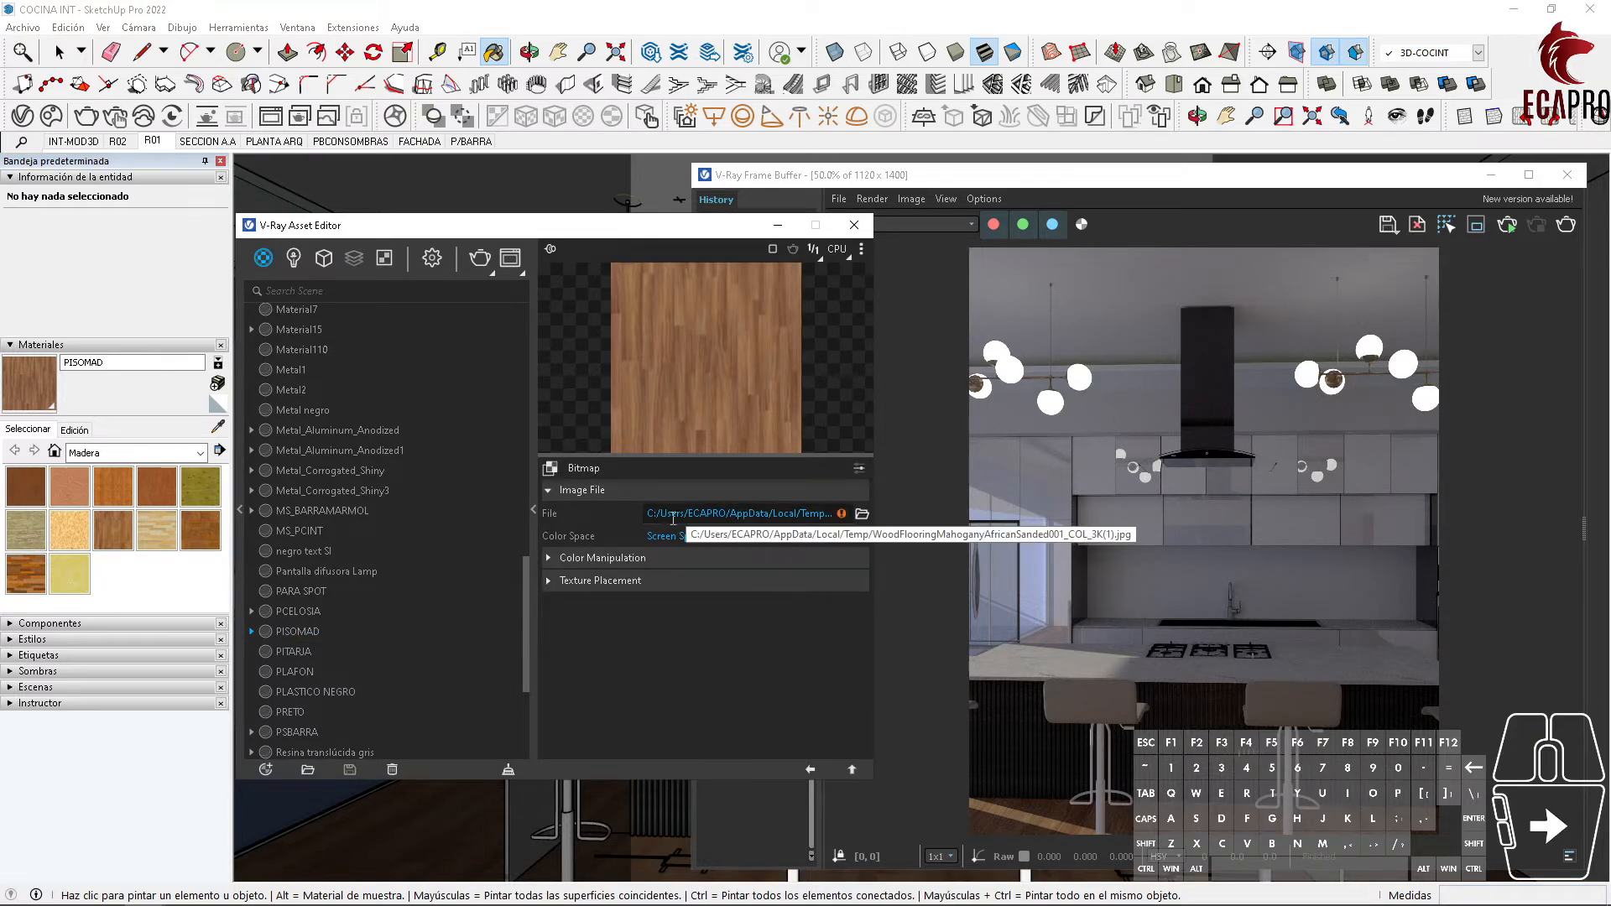
click(860, 514)
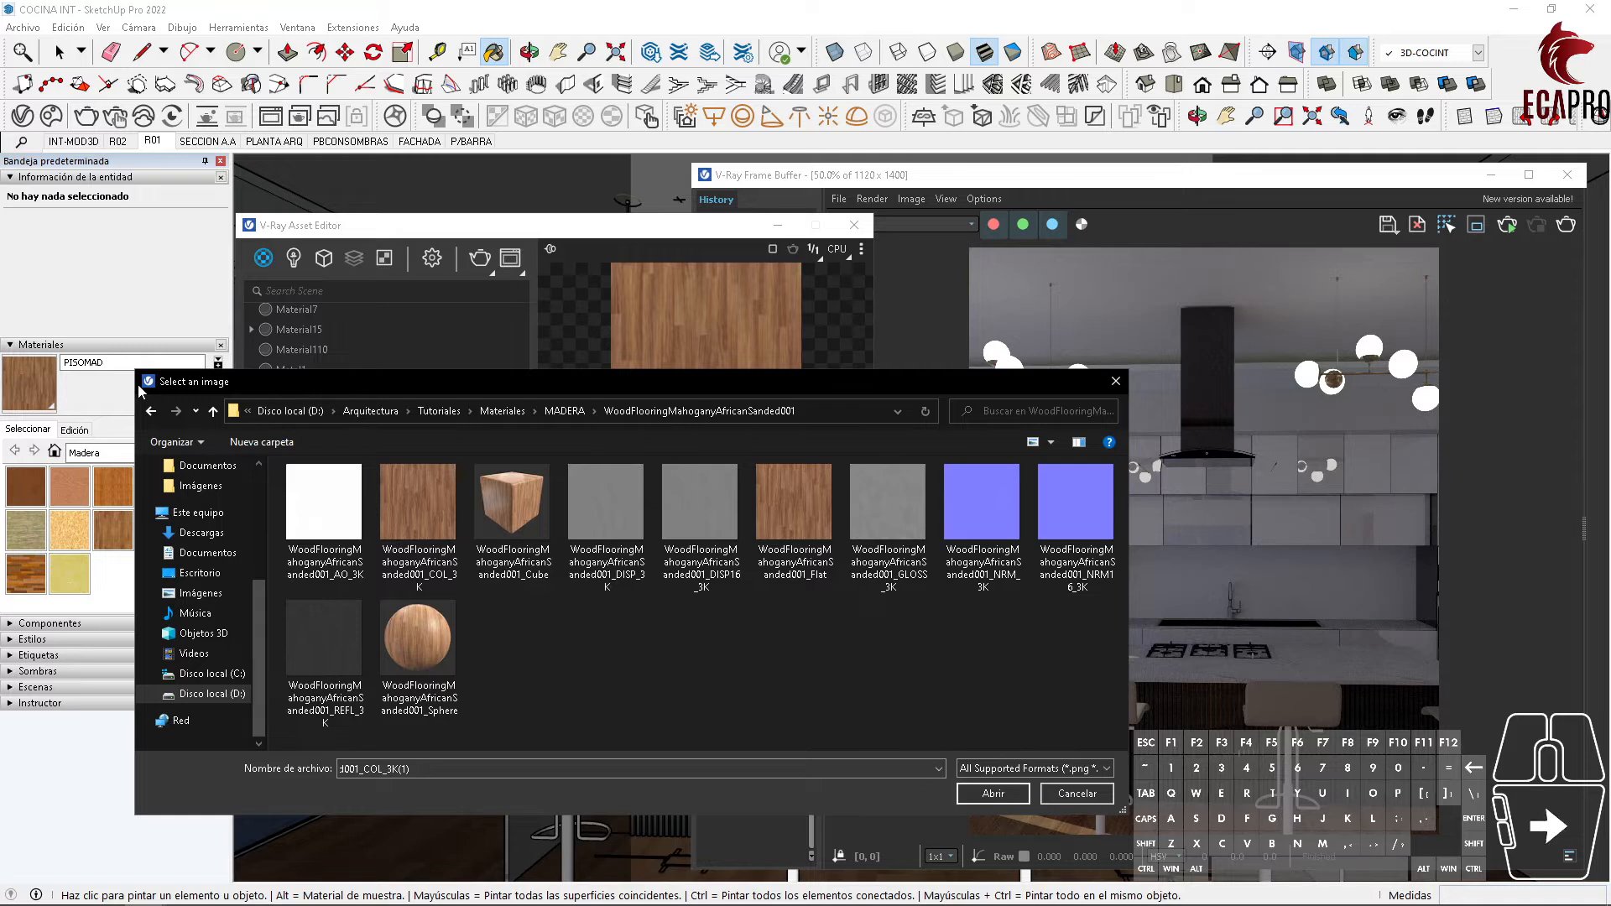
drag(134, 371, 618, 409)
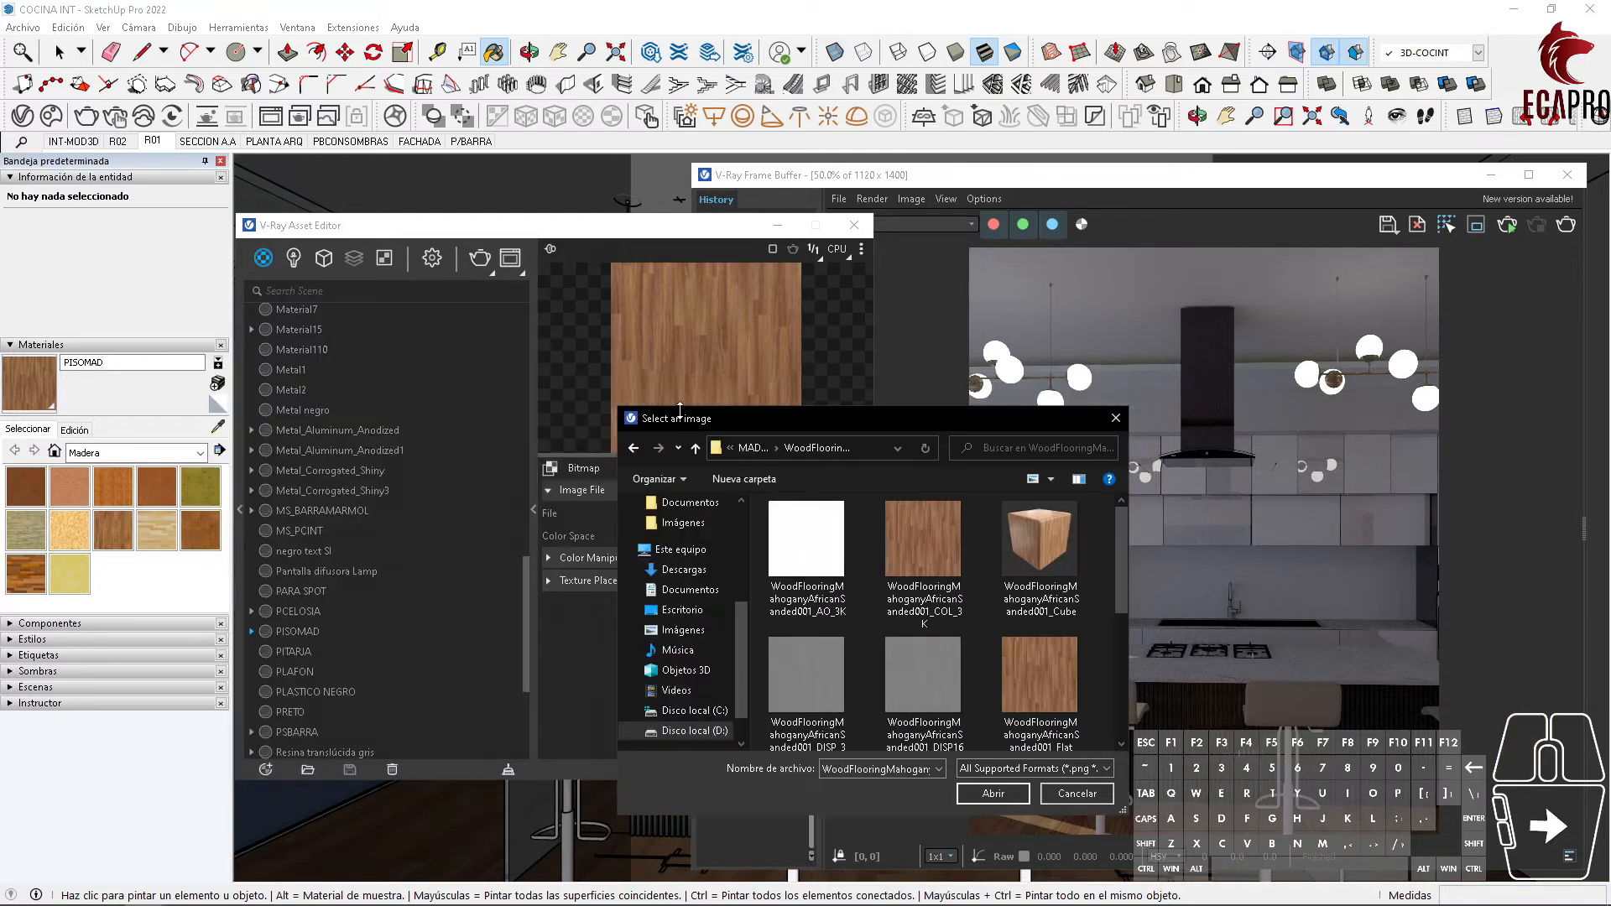
drag(728, 418, 1051, 284)
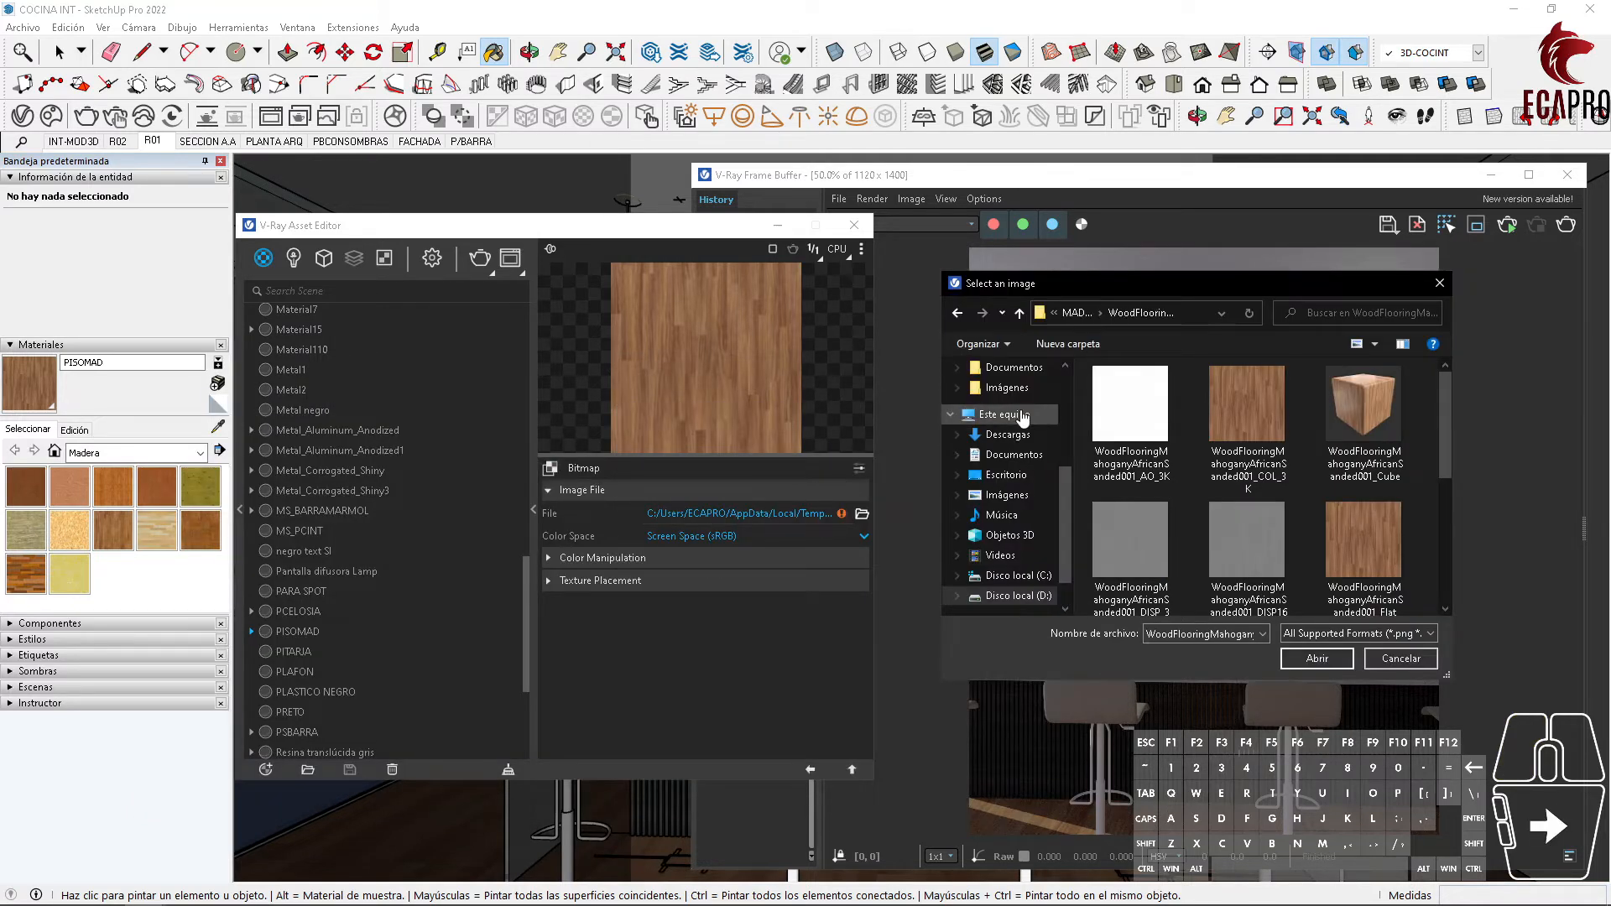
click(1247, 397)
click(1317, 658)
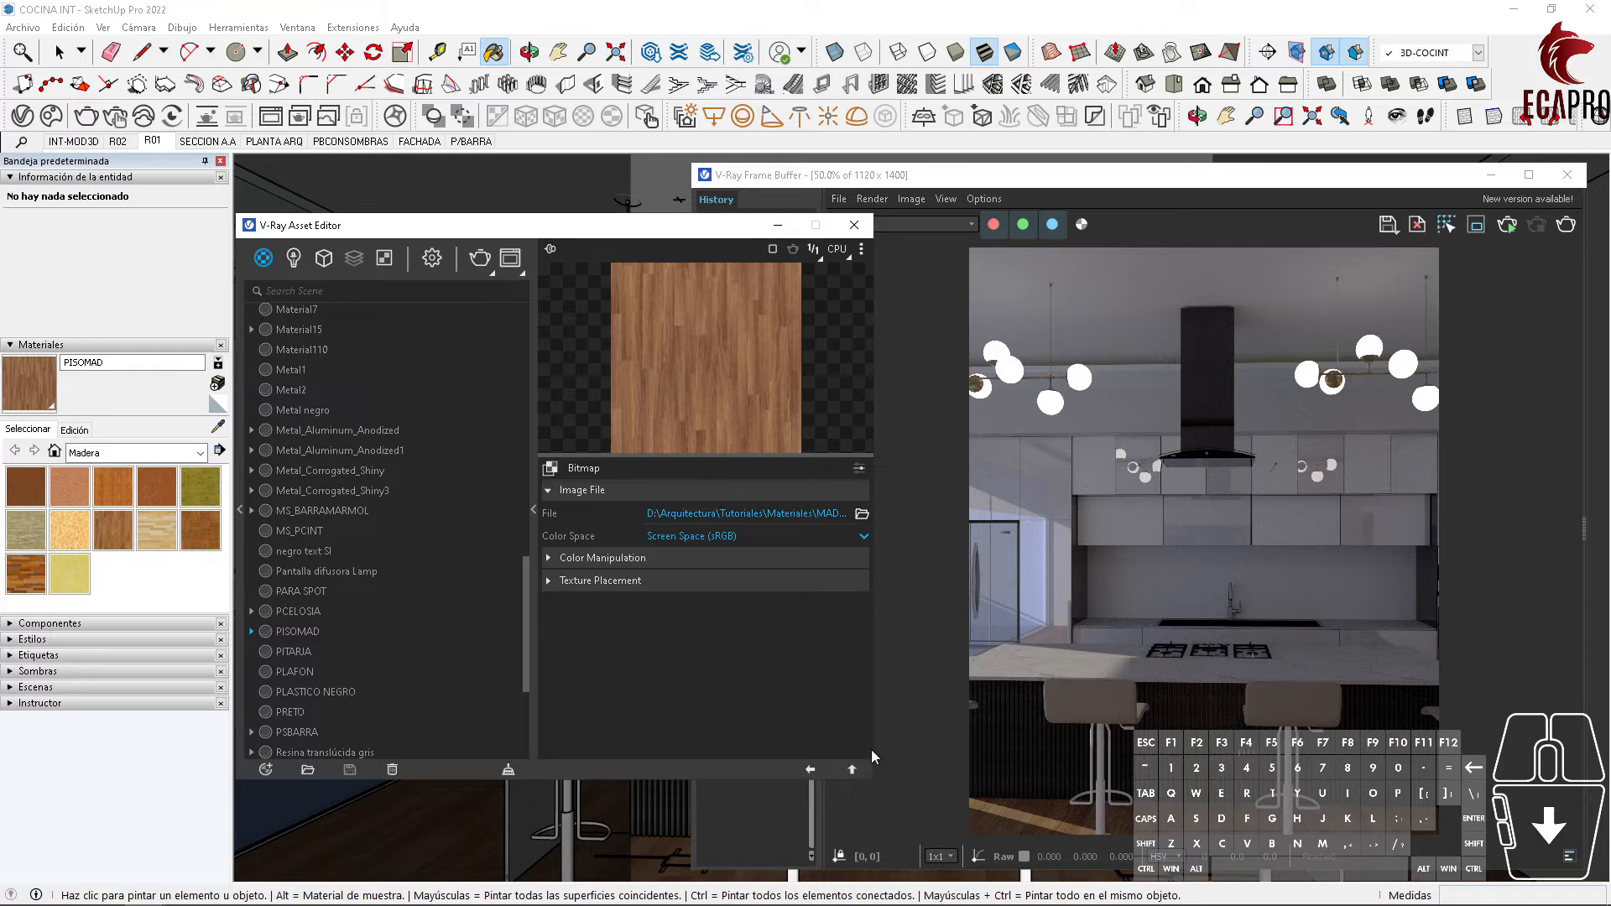
click(852, 770)
Step: Assign WoodFlooringMahoganyAfricanSanded001_REFL_3K as PISOMAD's reflection color bitmap, with its color space set to Rendering Space (Linear)
drag(504, 225, 428, 193)
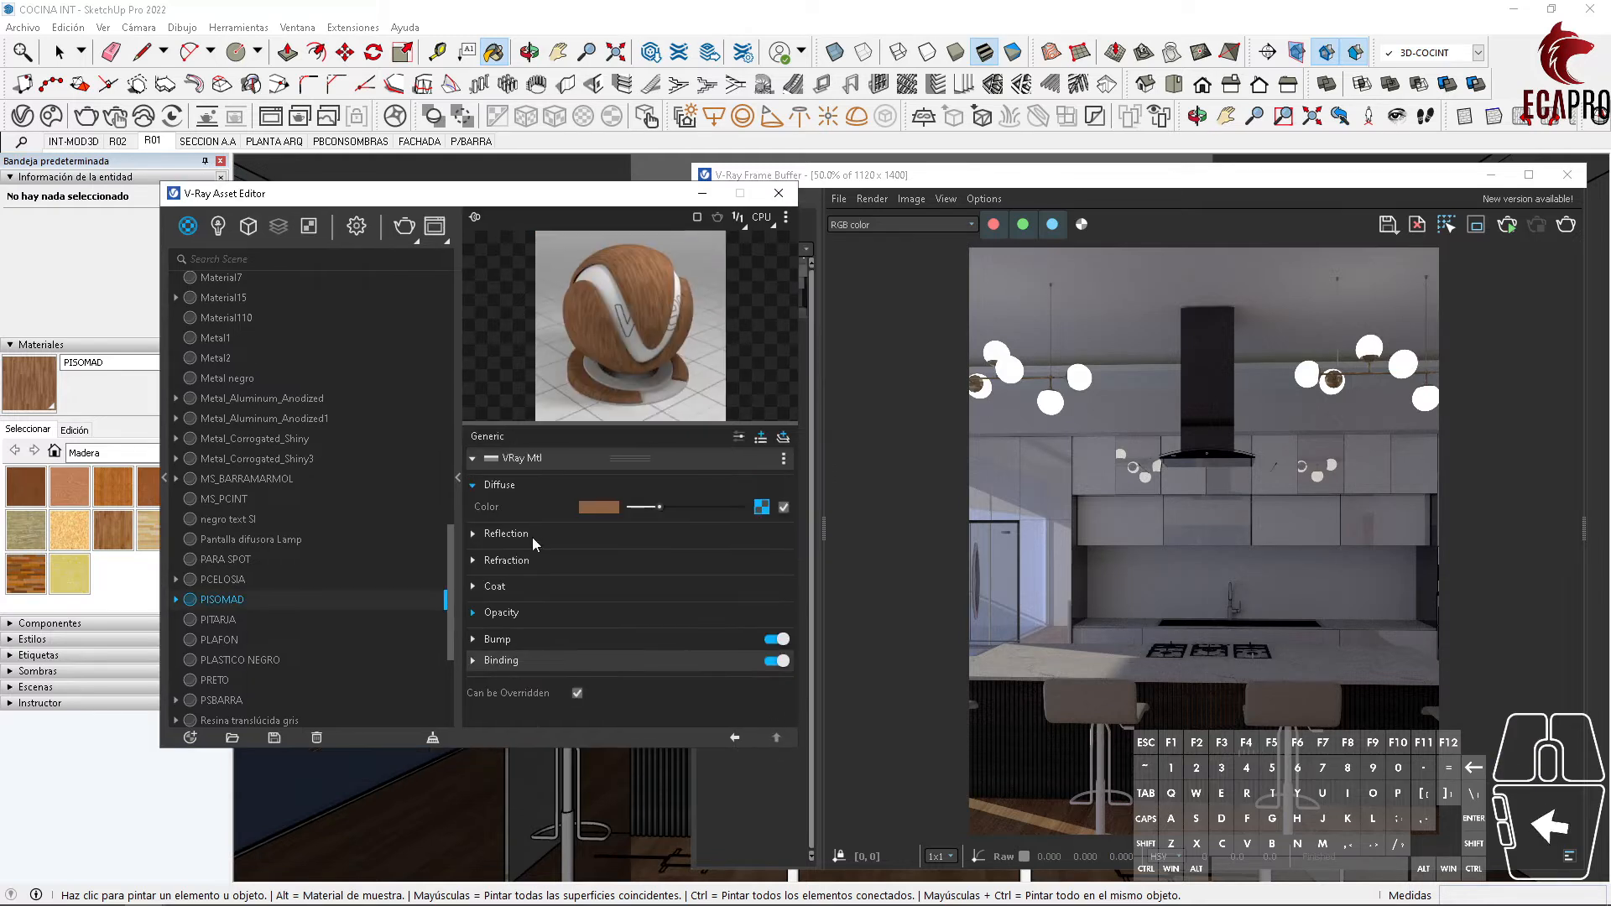
click(473, 534)
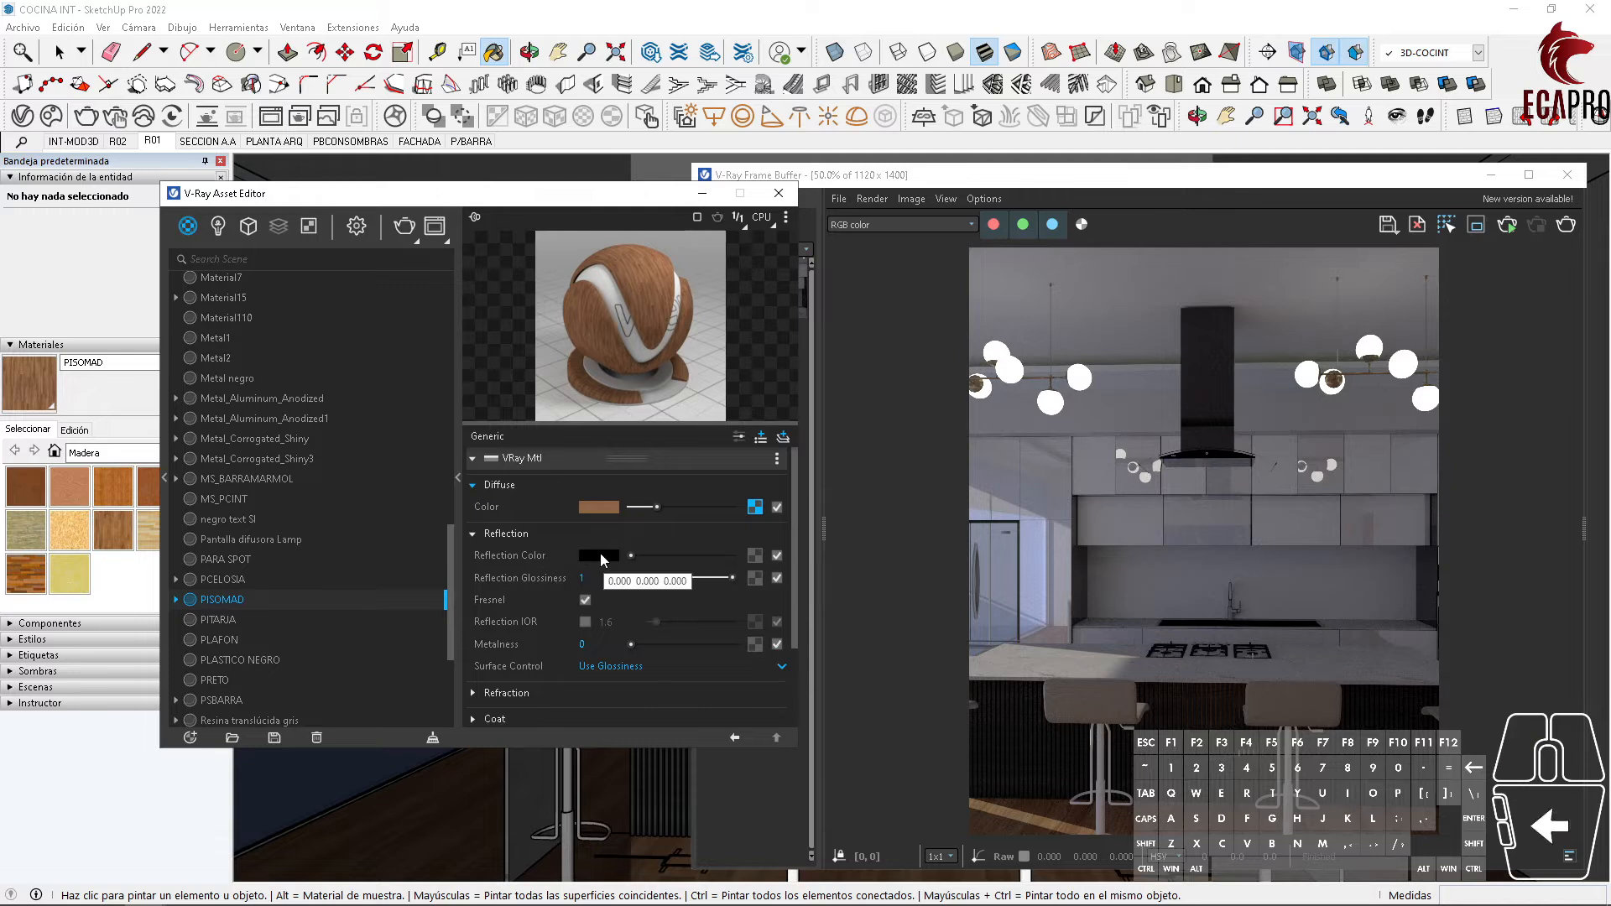
click(754, 555)
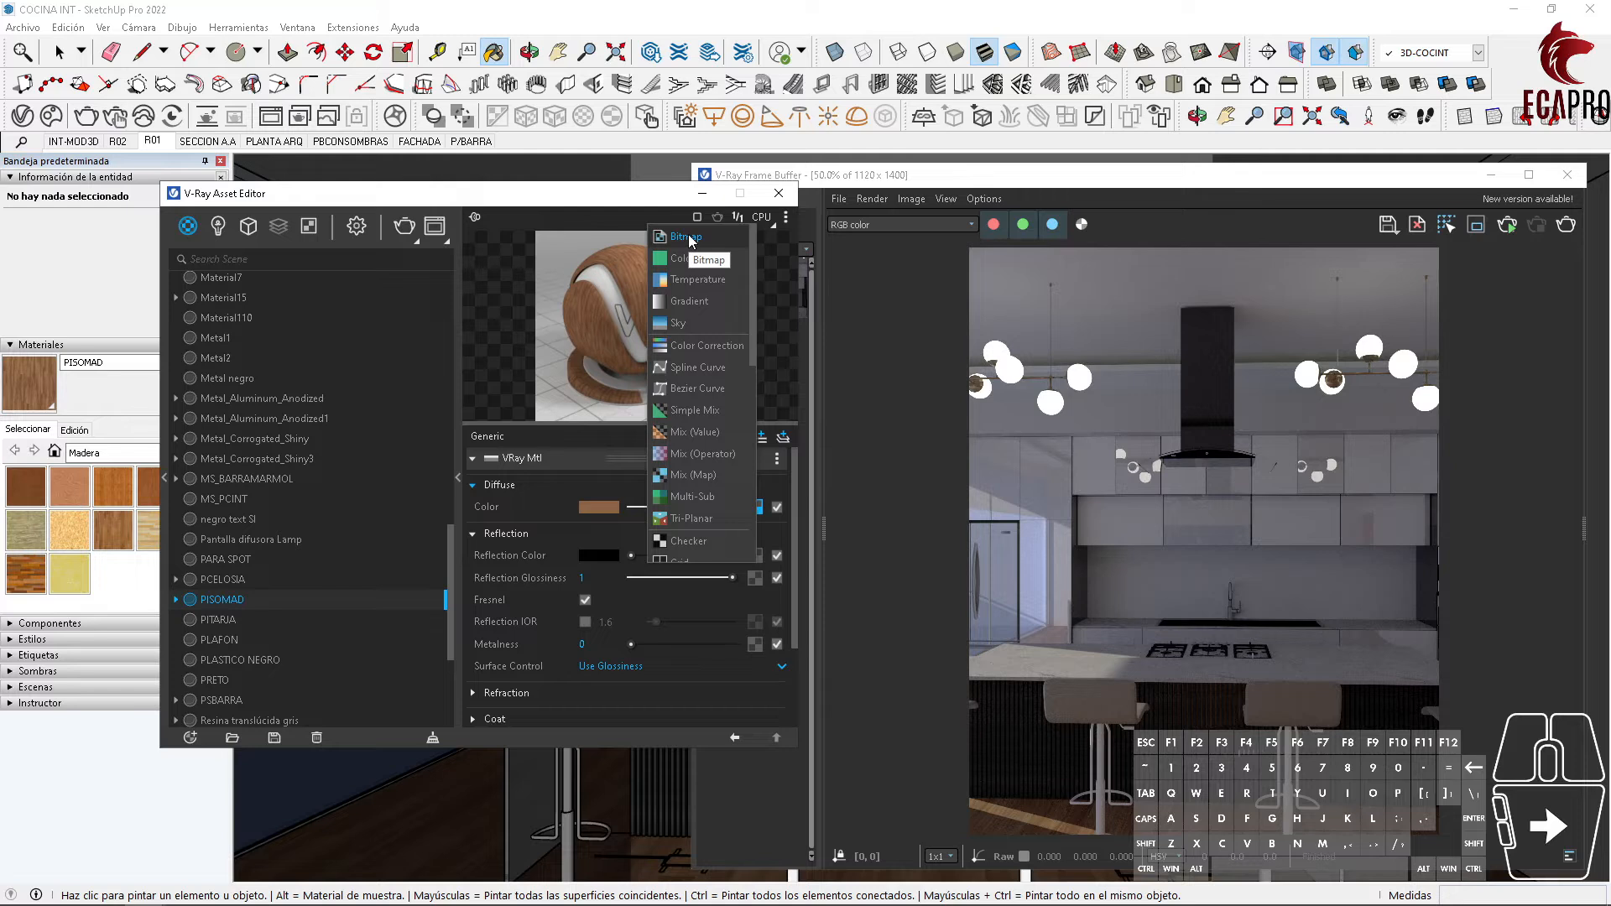
click(688, 237)
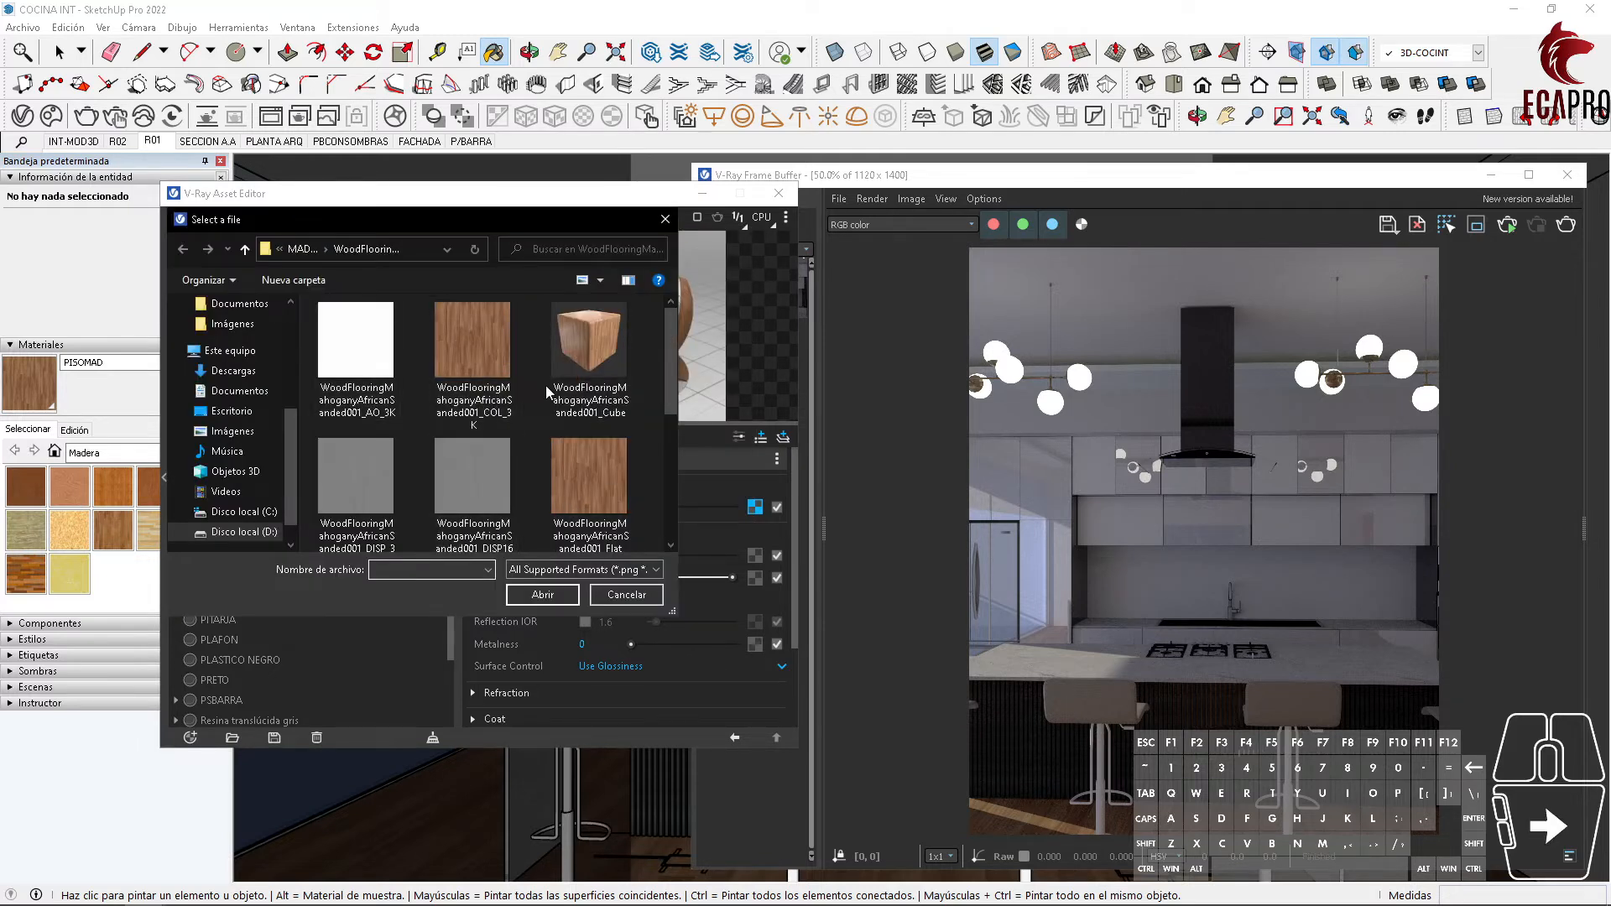
scroll(402, 469, down, 3)
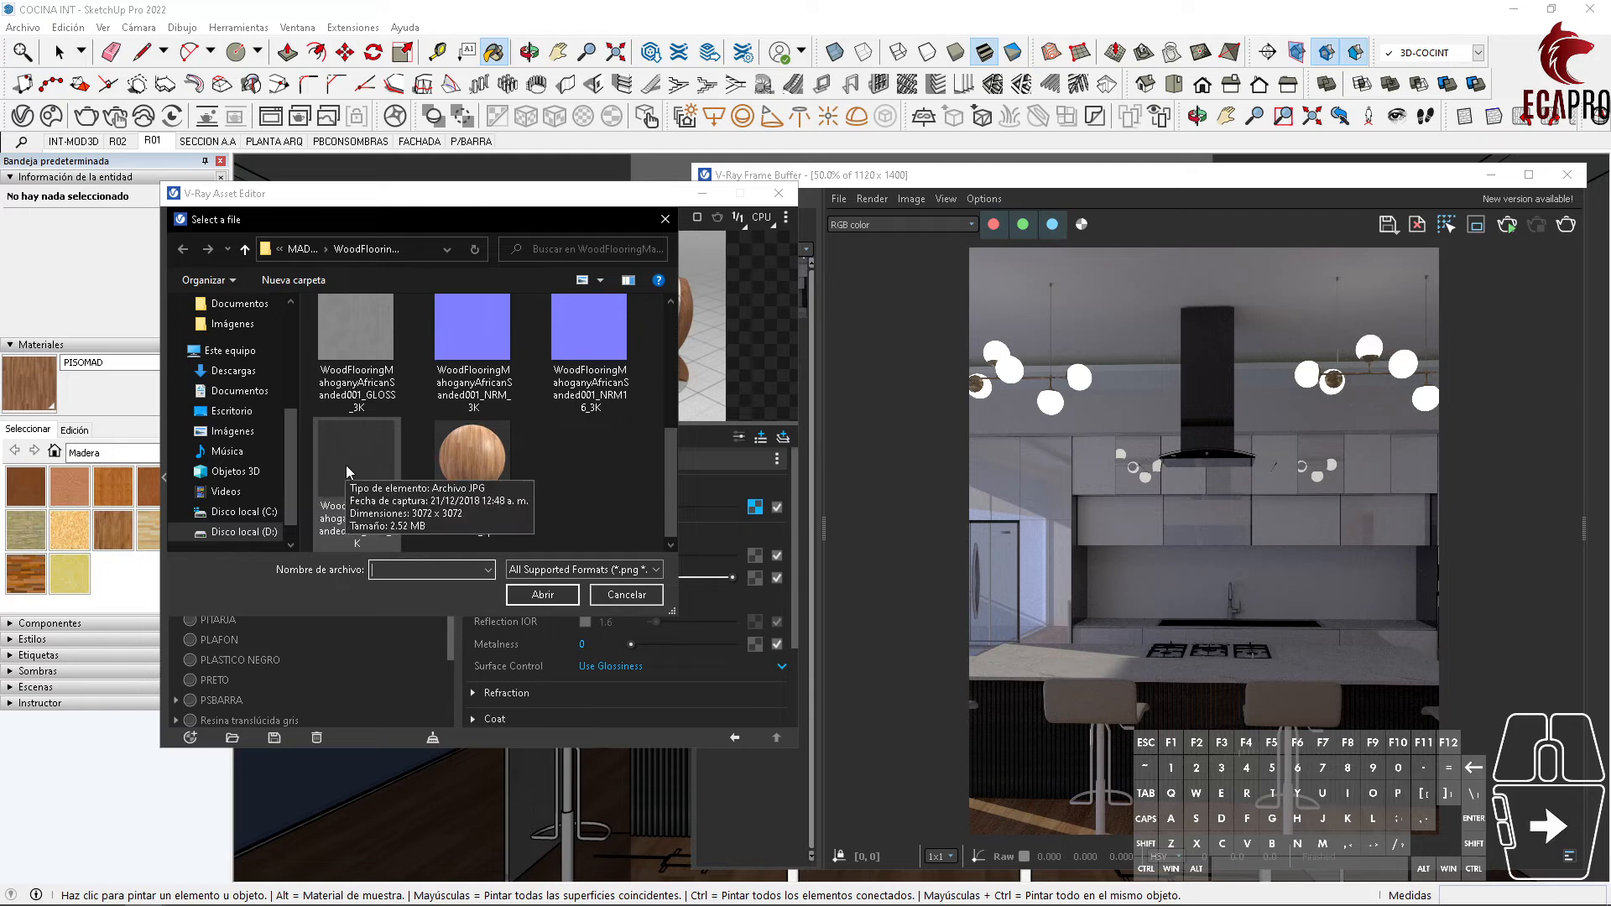
click(370, 544)
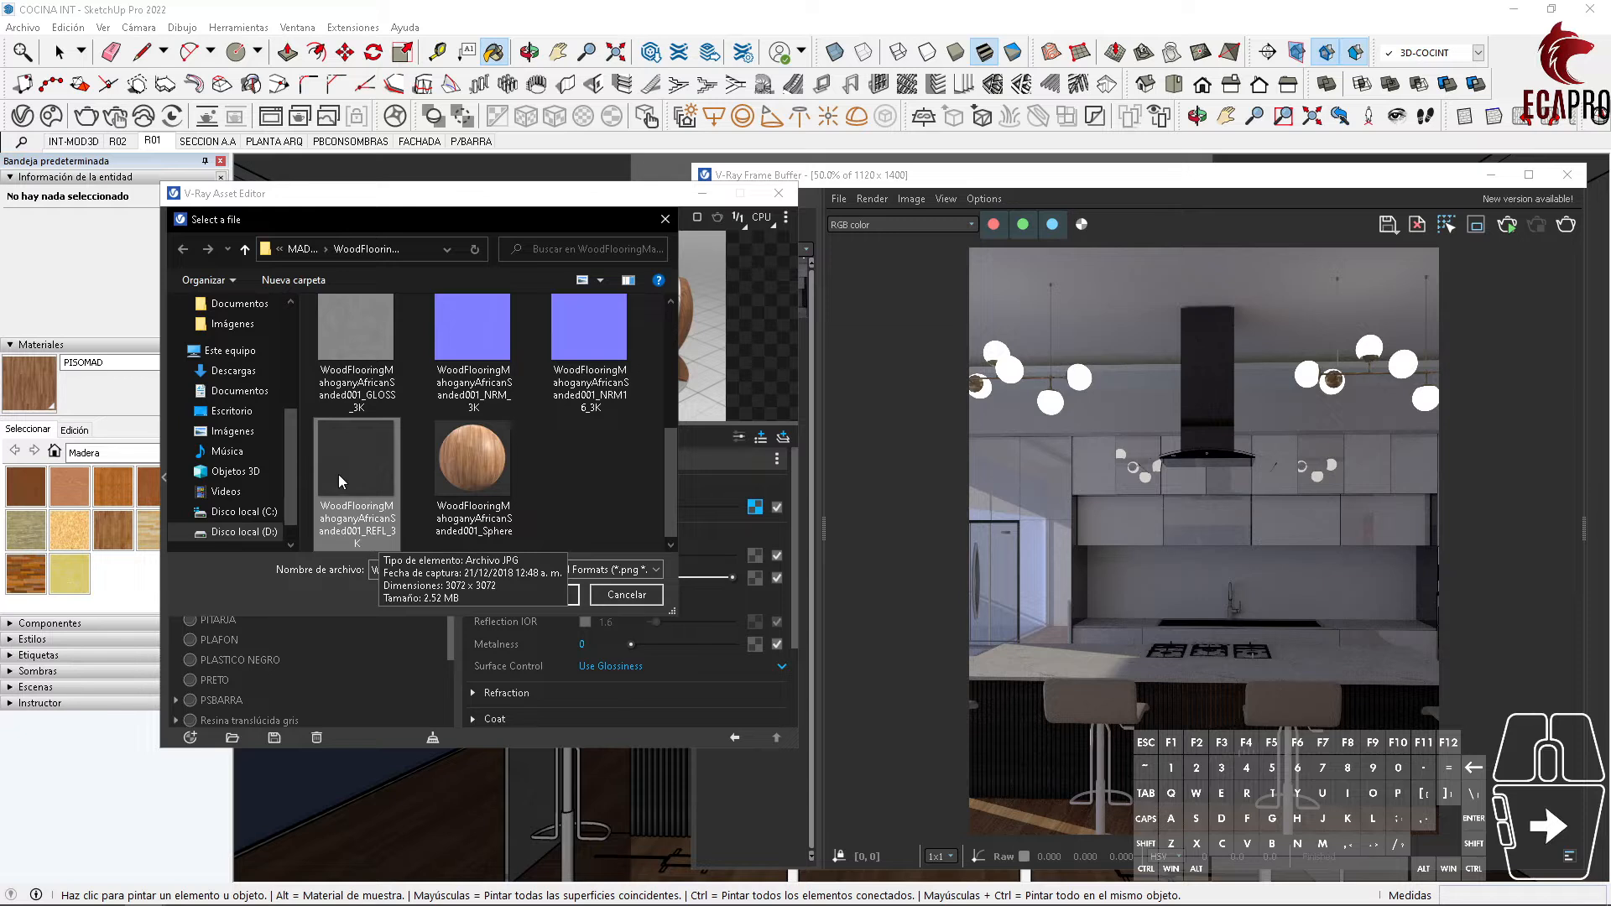
click(541, 595)
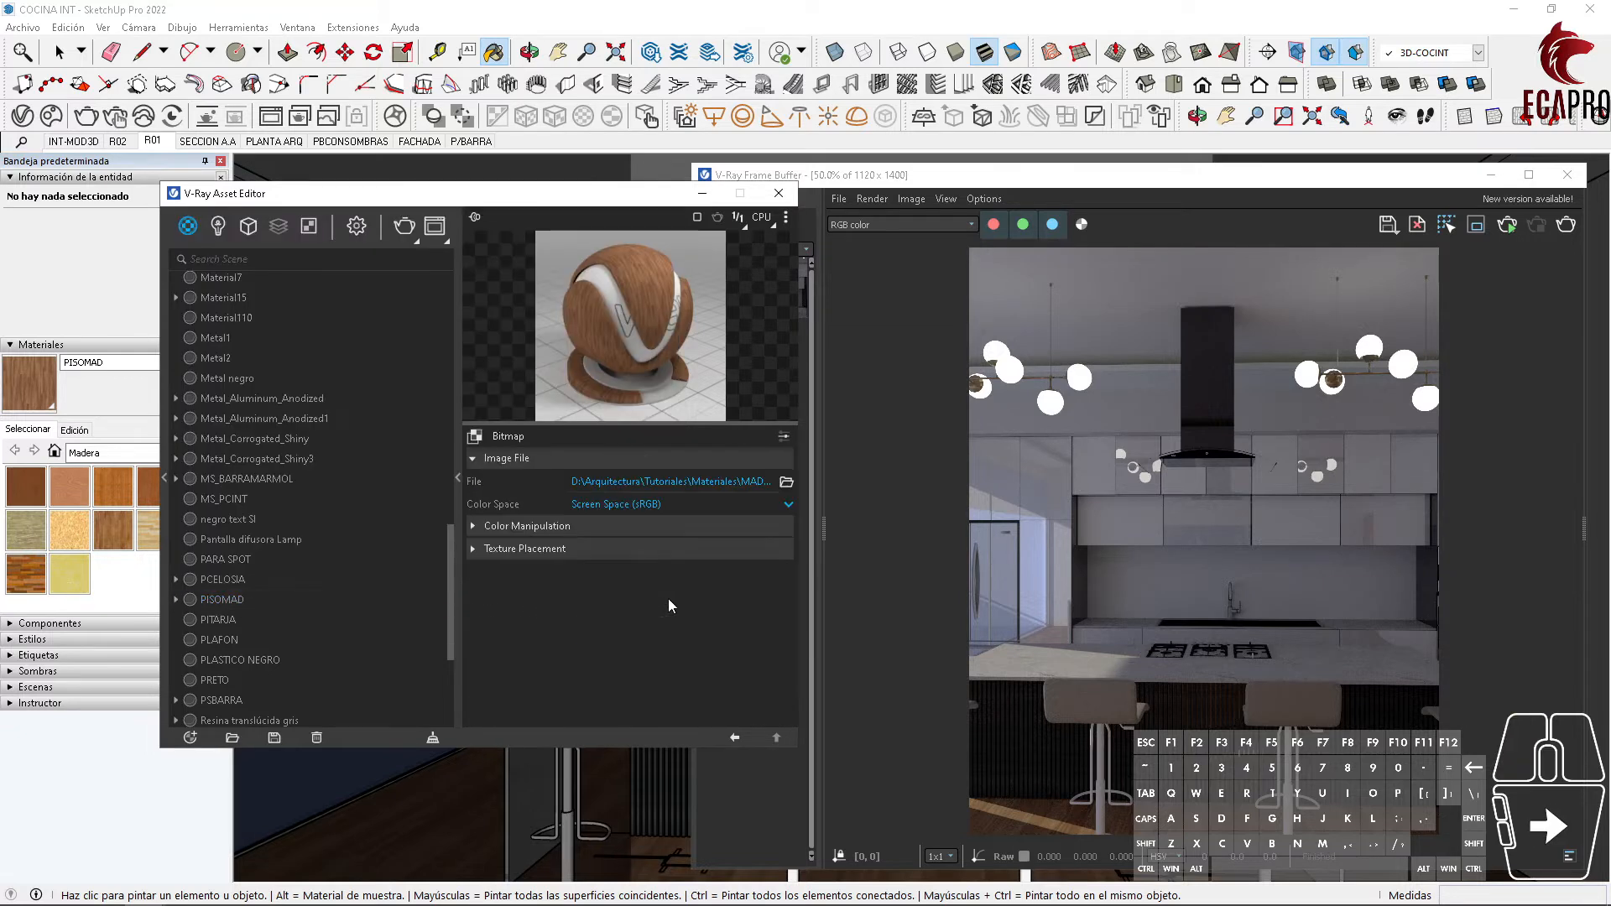
click(676, 504)
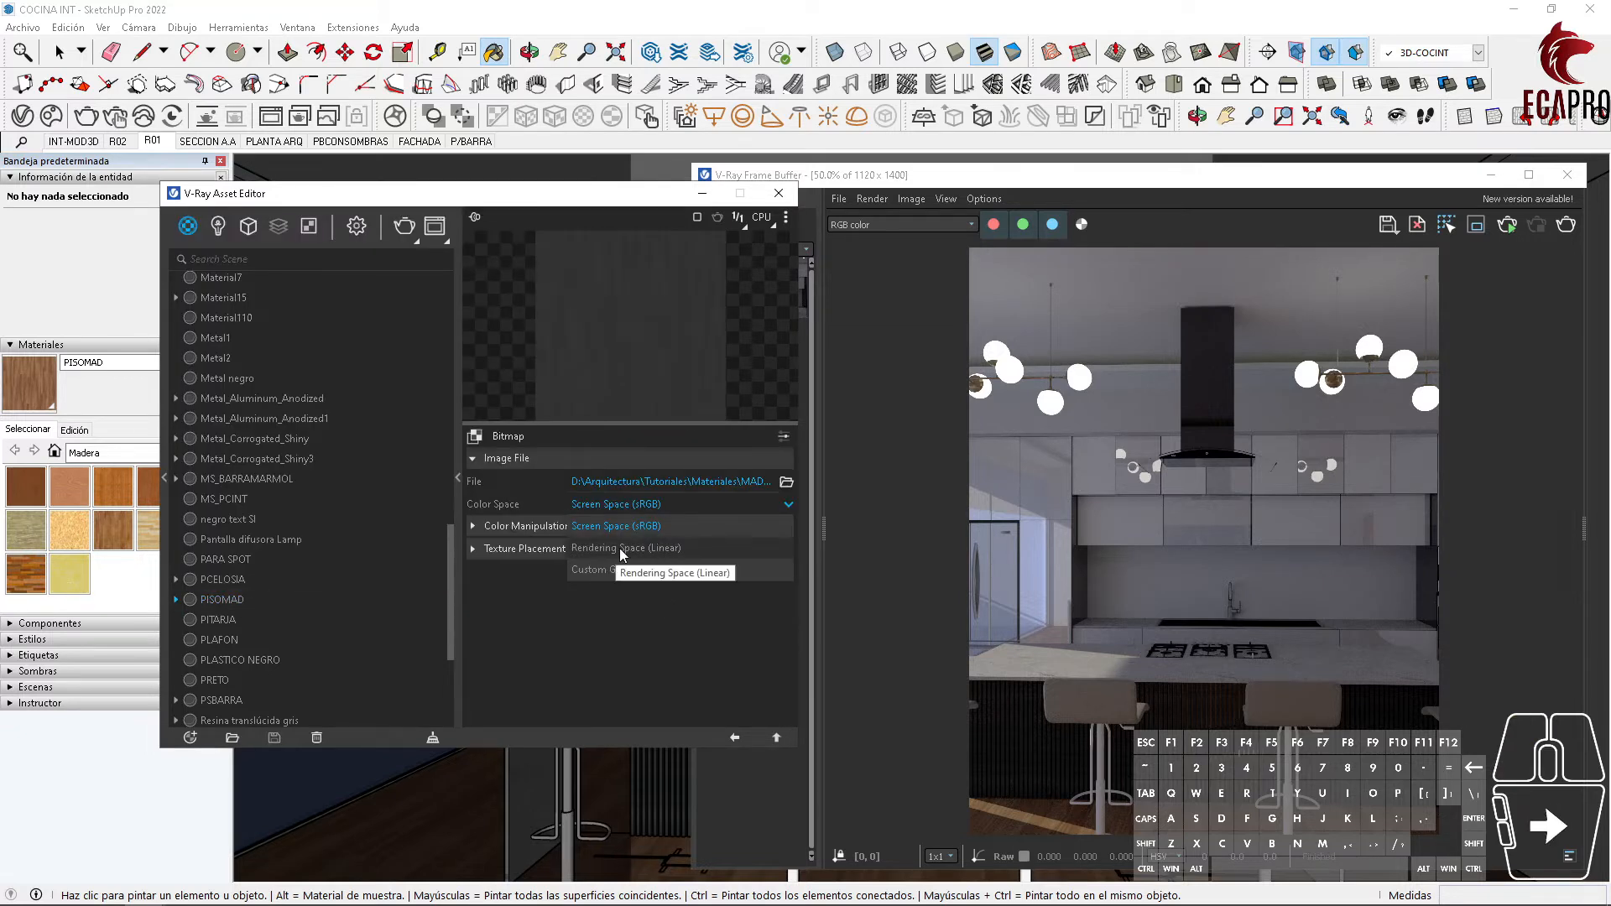
click(656, 547)
click(778, 738)
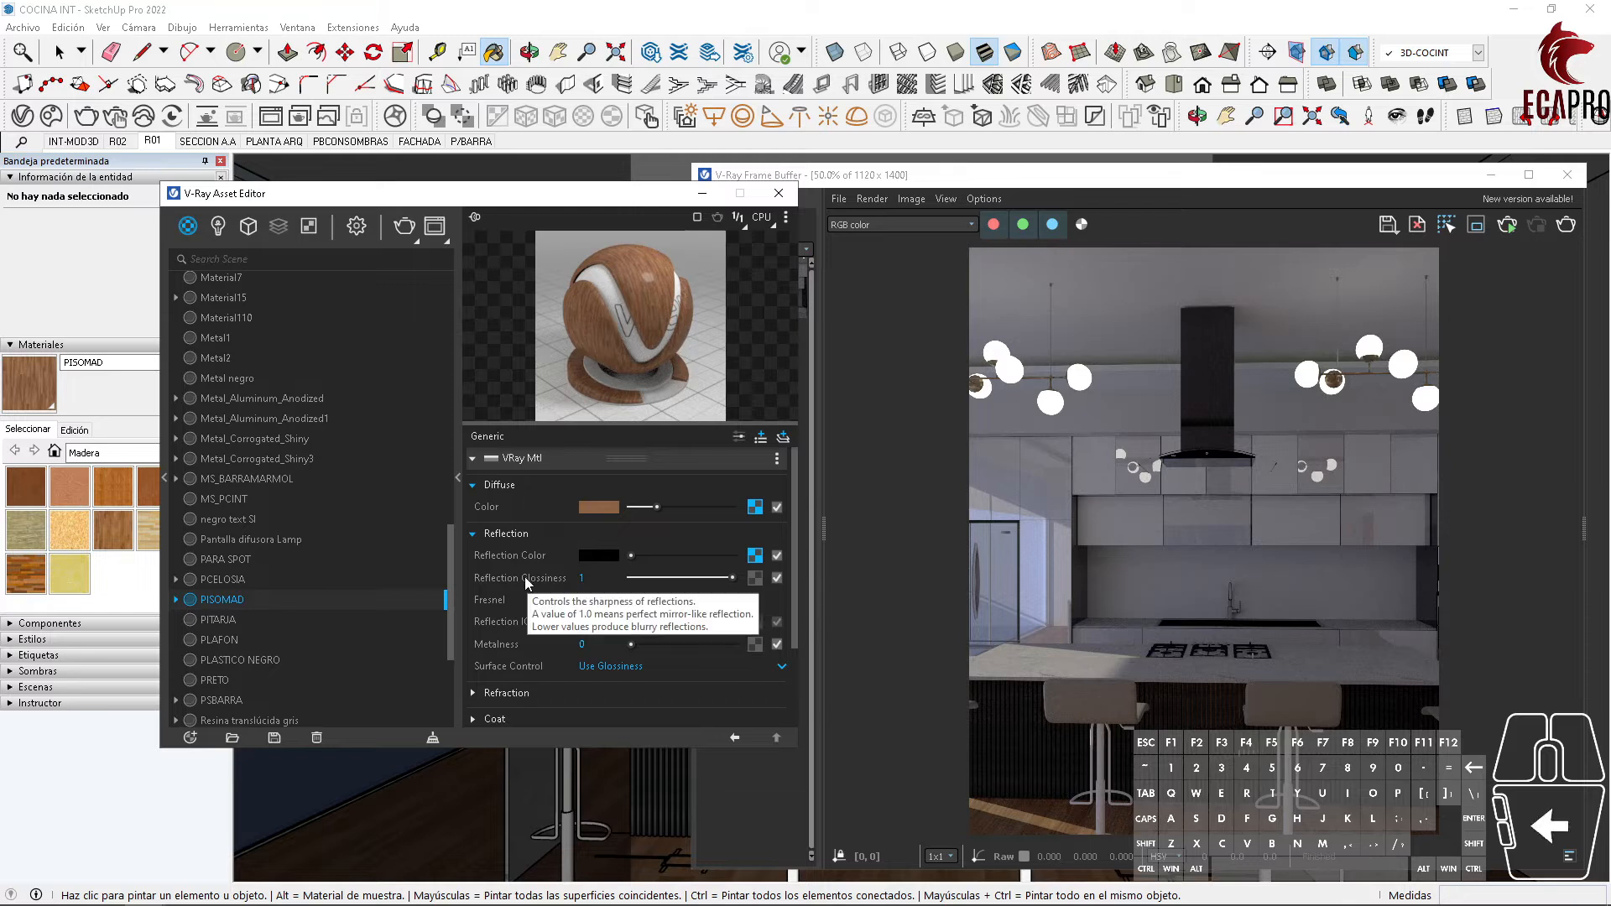
Step: Assign WoodFlooringMahoganyAfricanSanded001_GLOSS_3K as the bitmap for PISOMAD's reflection glossiness
click(759, 576)
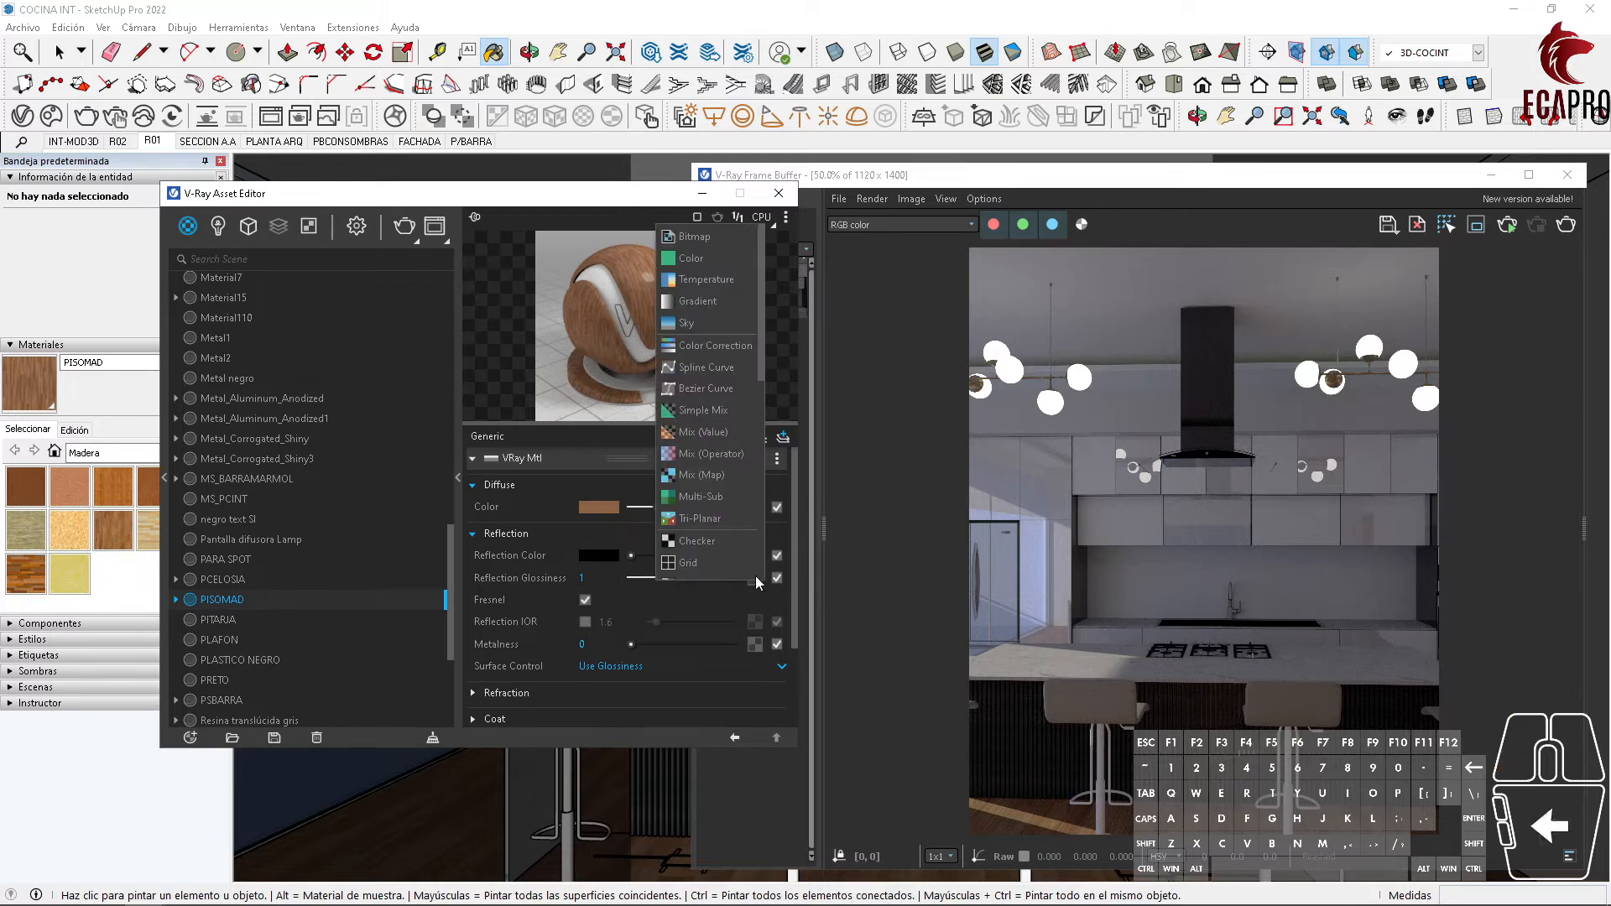
click(695, 238)
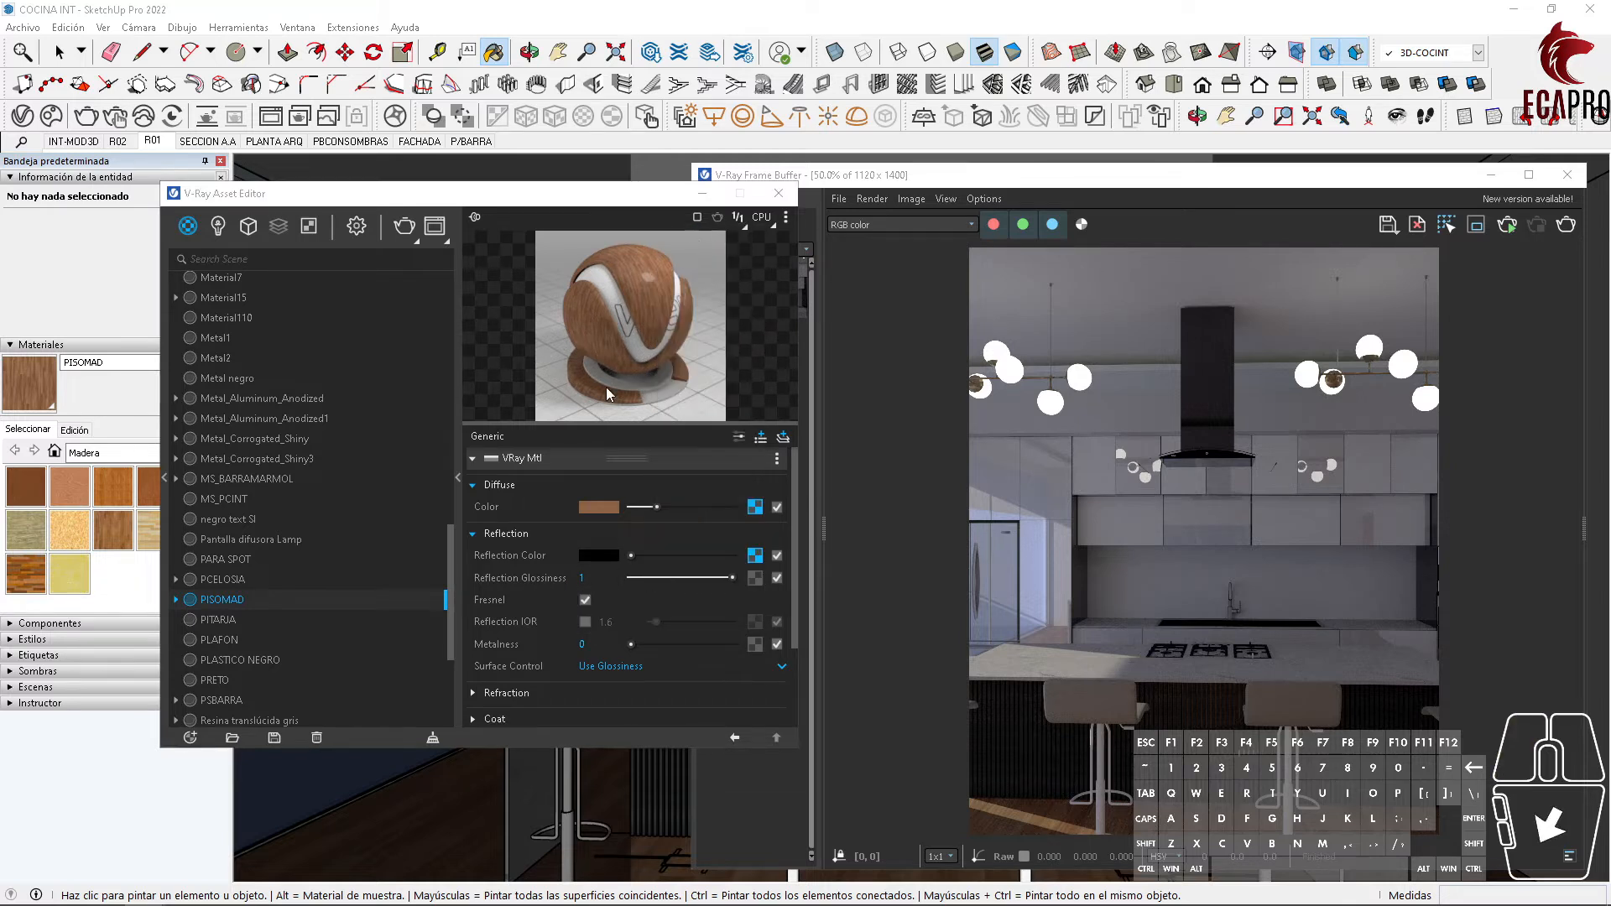
click(384, 502)
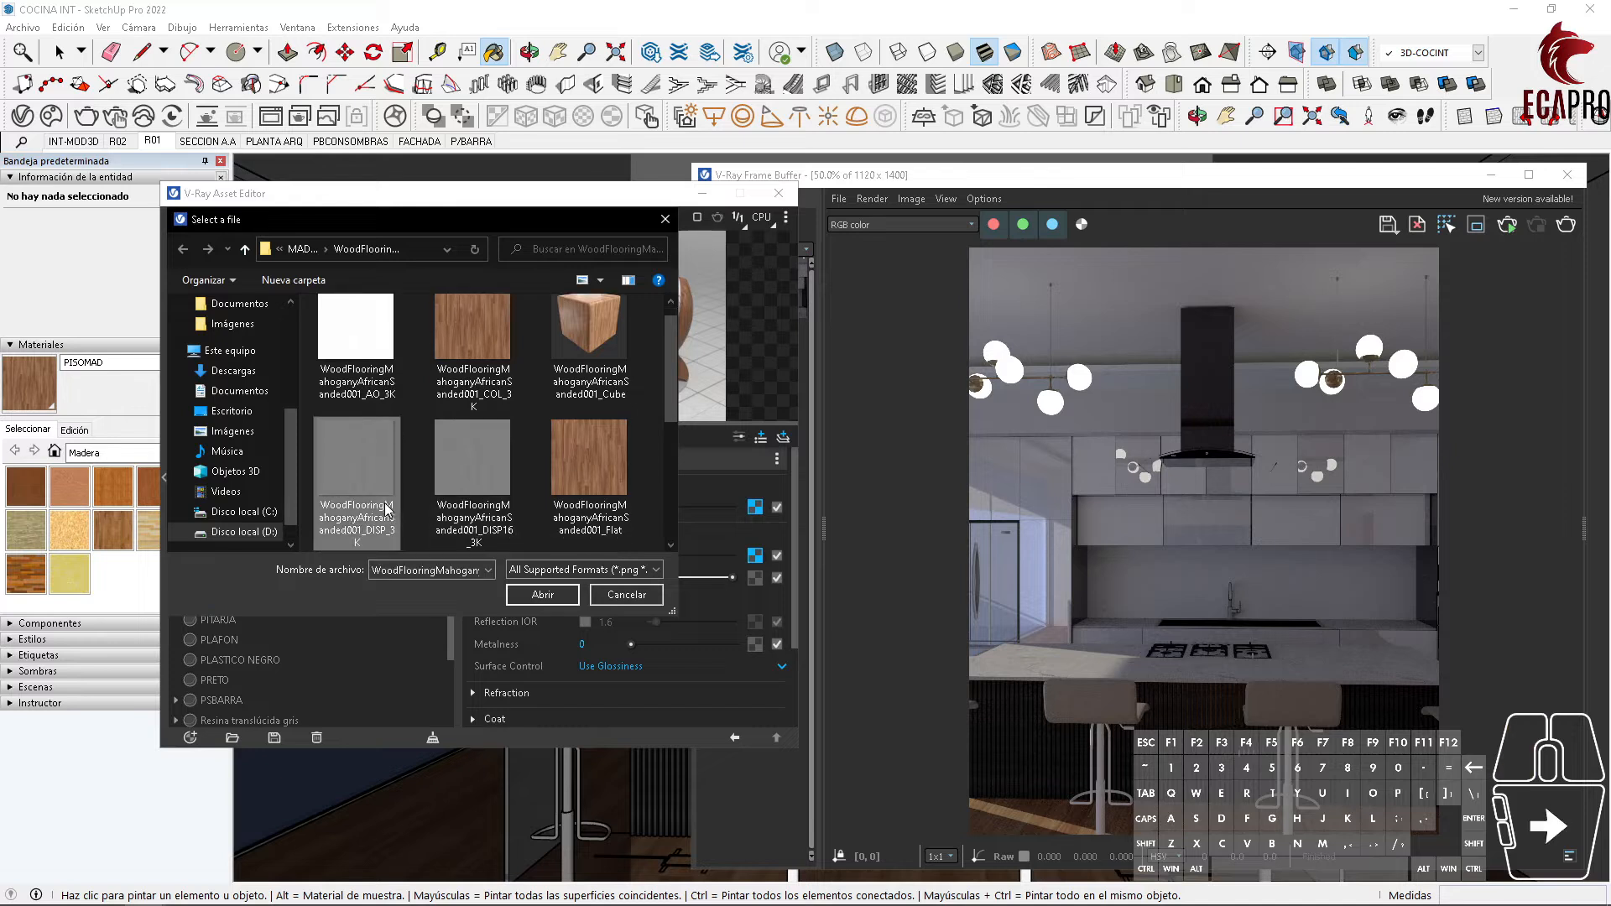
scroll(364, 466, down, 1)
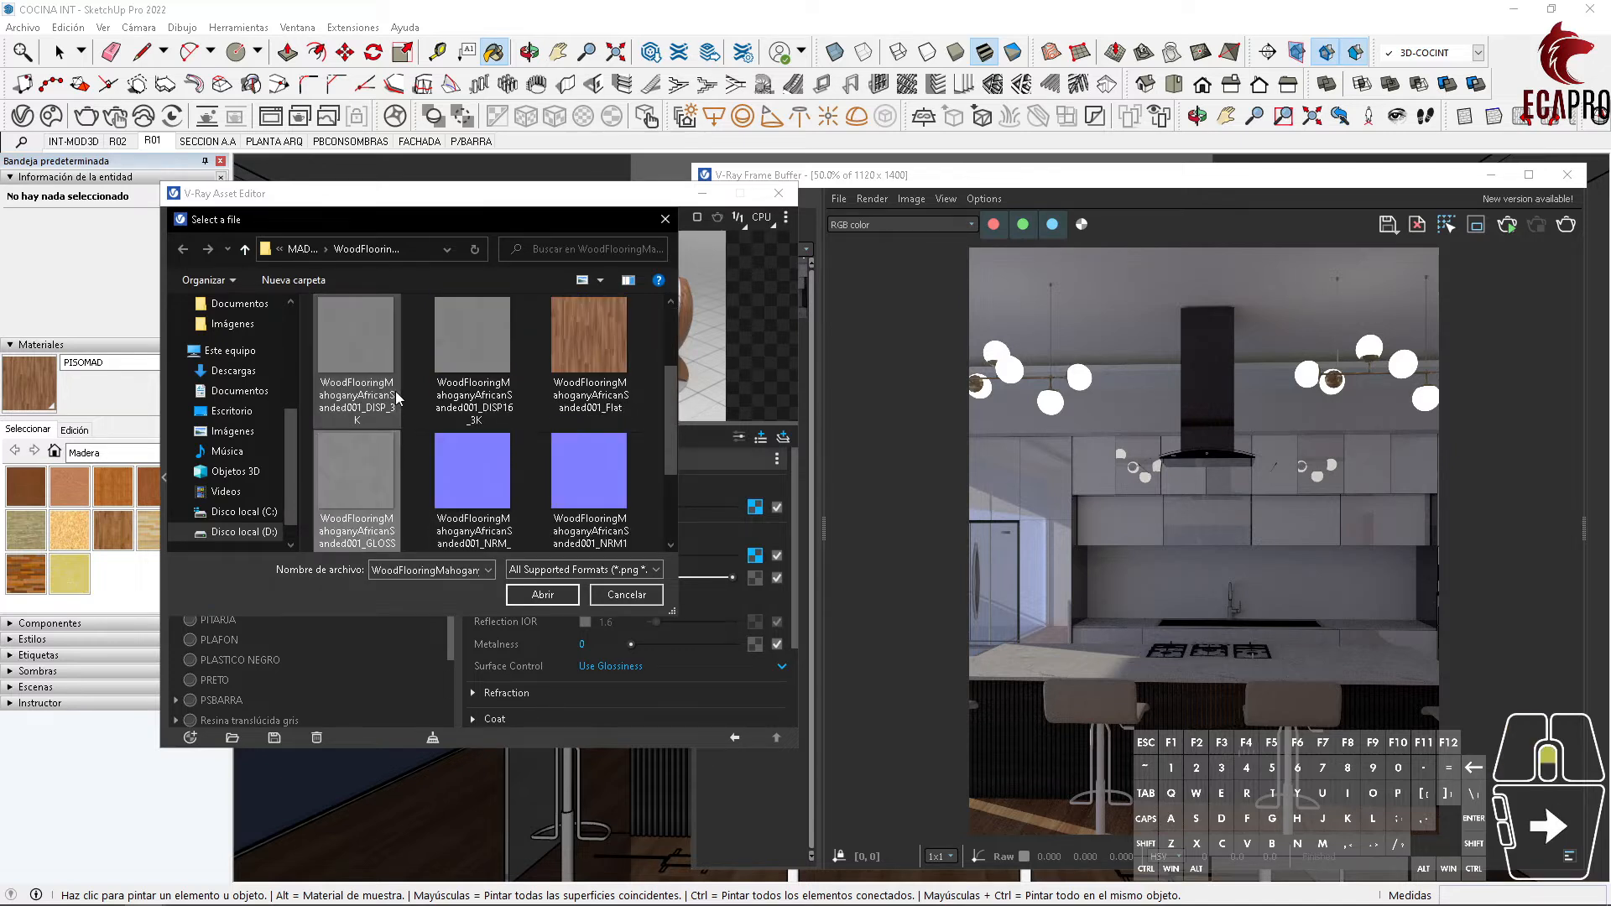
scroll(395, 485, up, 1)
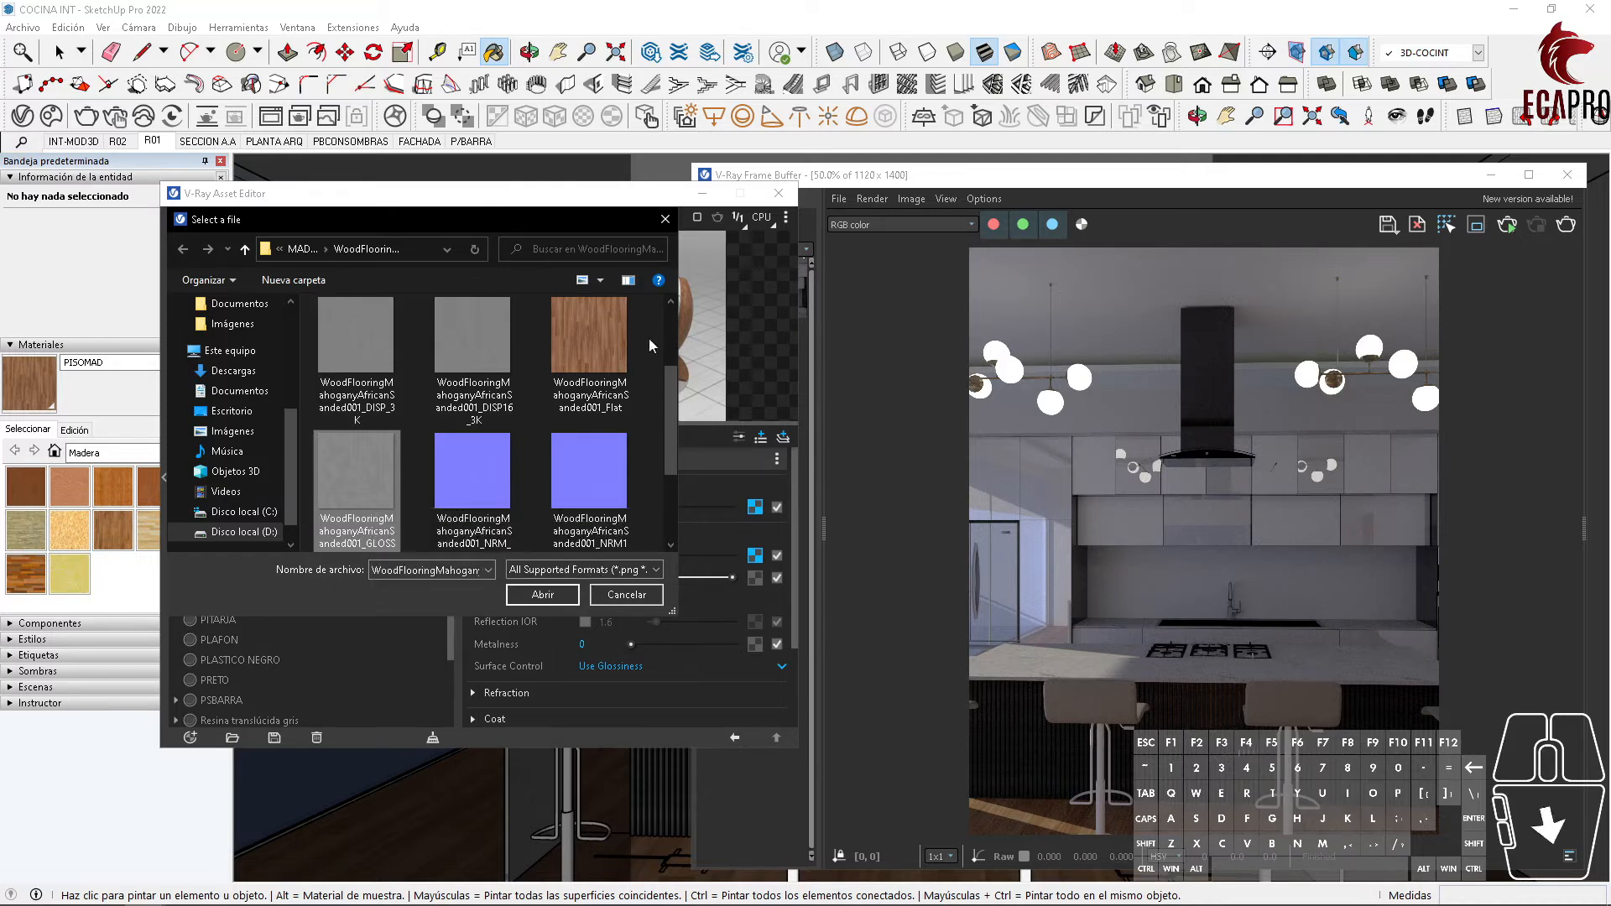
click(541, 594)
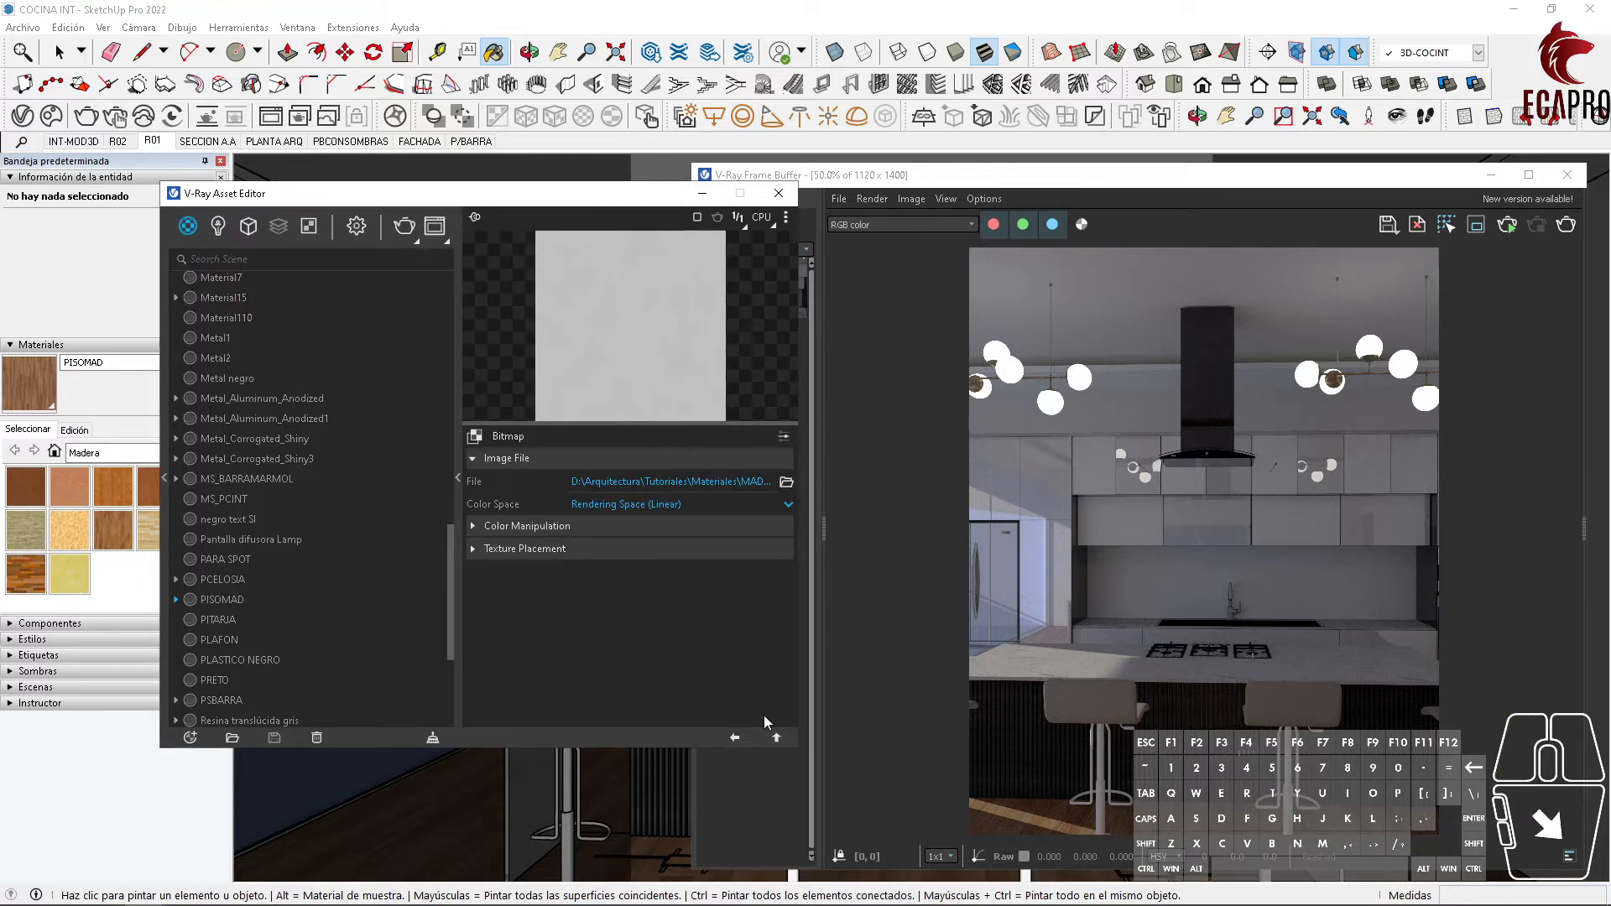
click(776, 737)
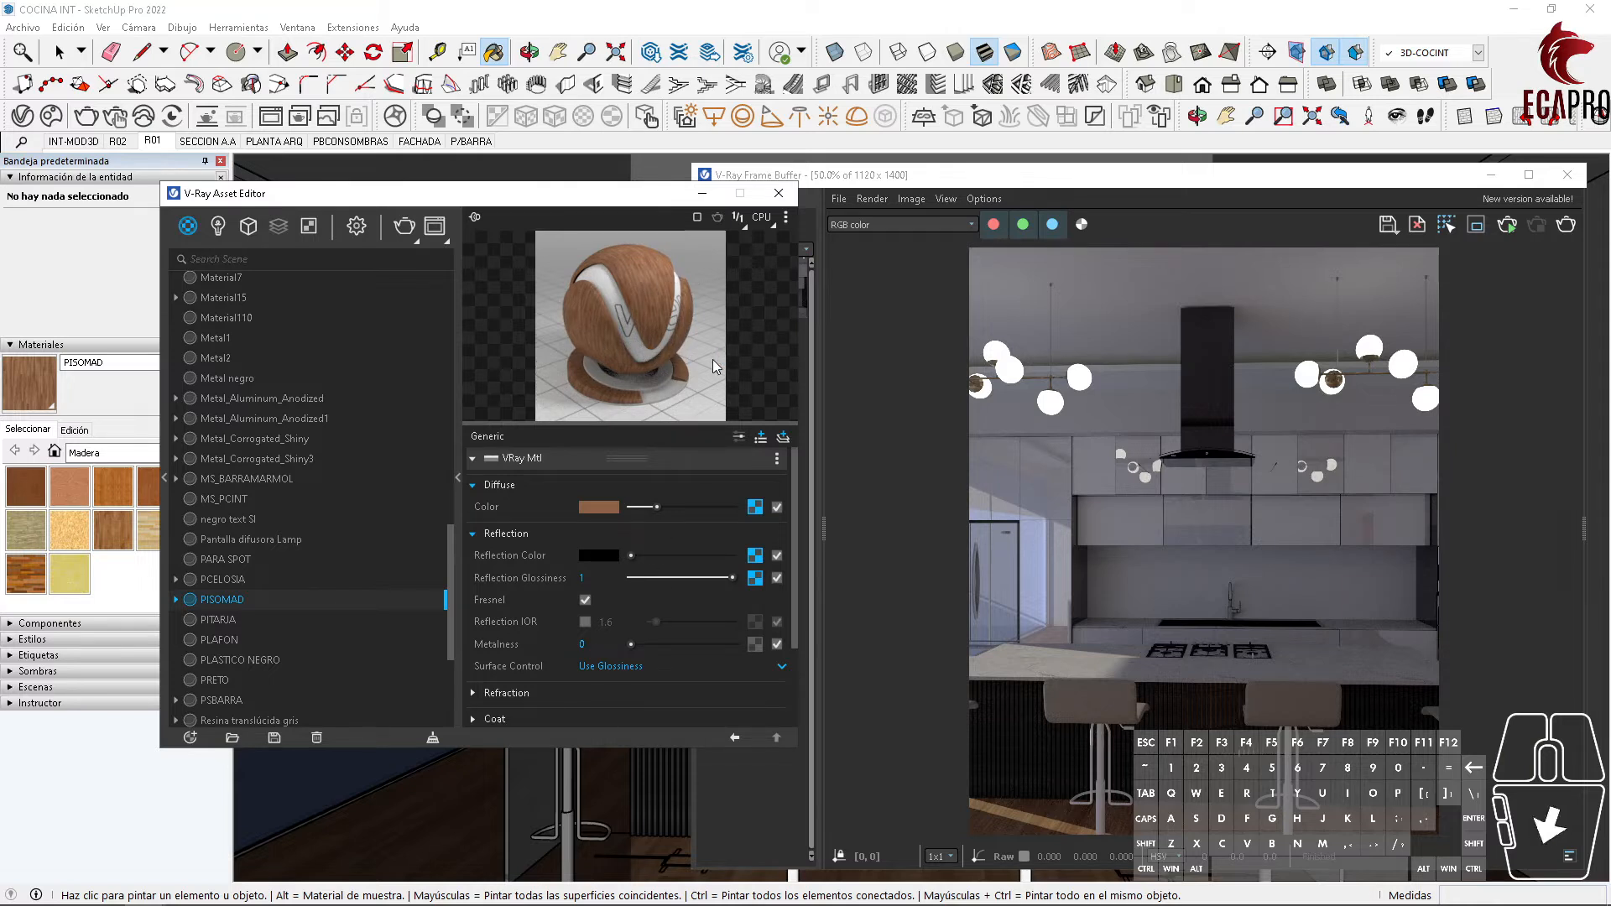
Step: Expand PISOMAD's bump settings and set the bump mode to Normal Map
scroll(677, 611, down, 1)
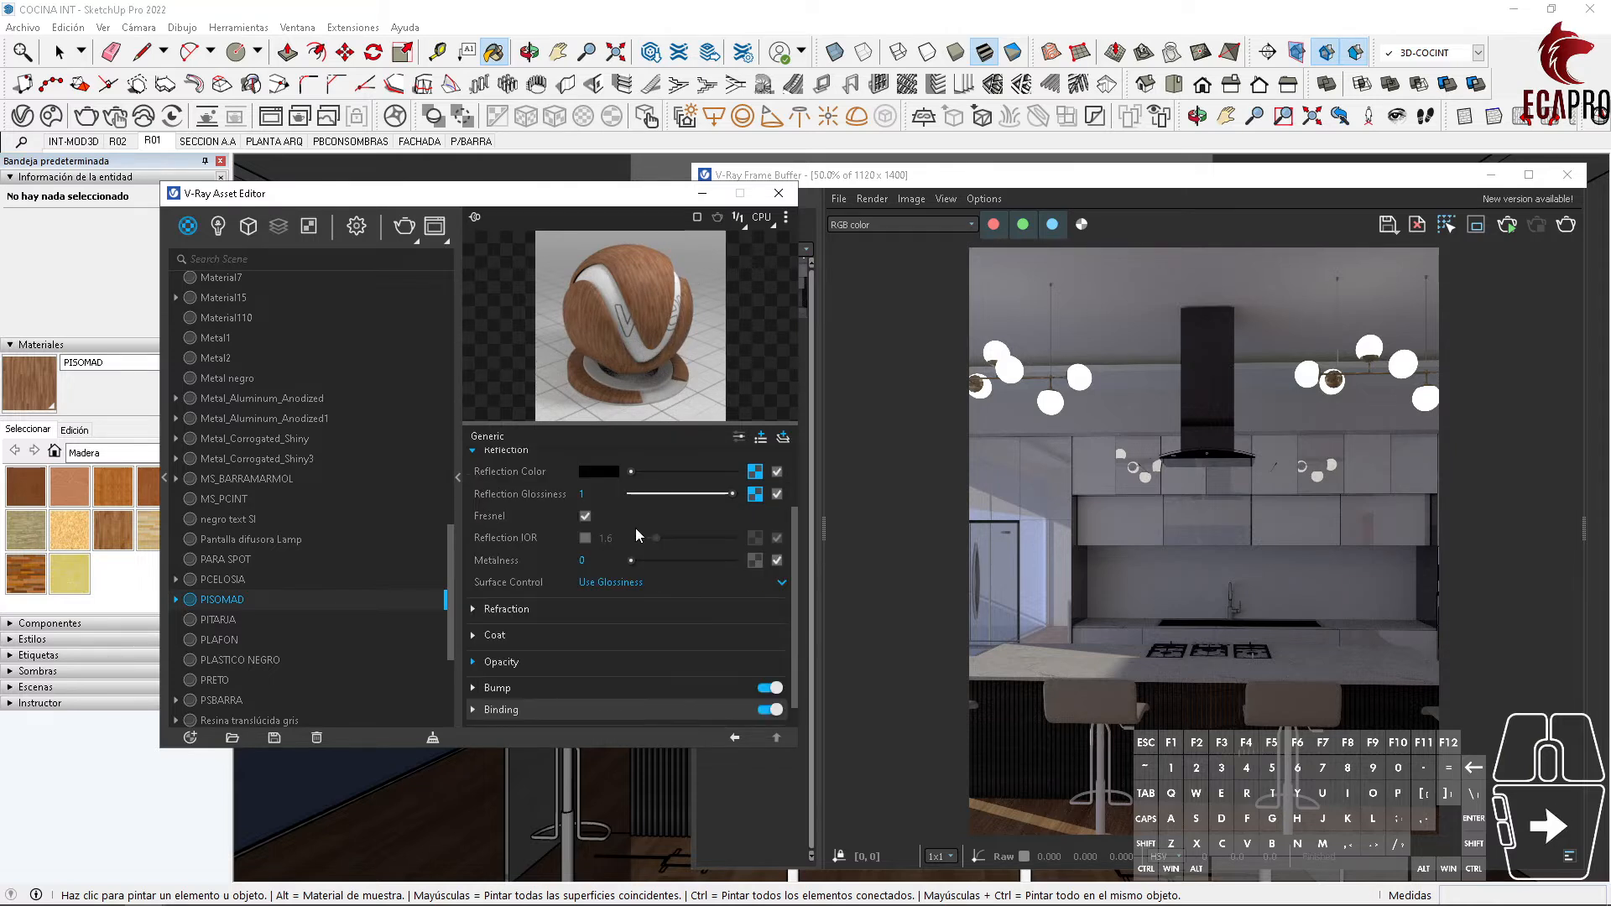
click(643, 585)
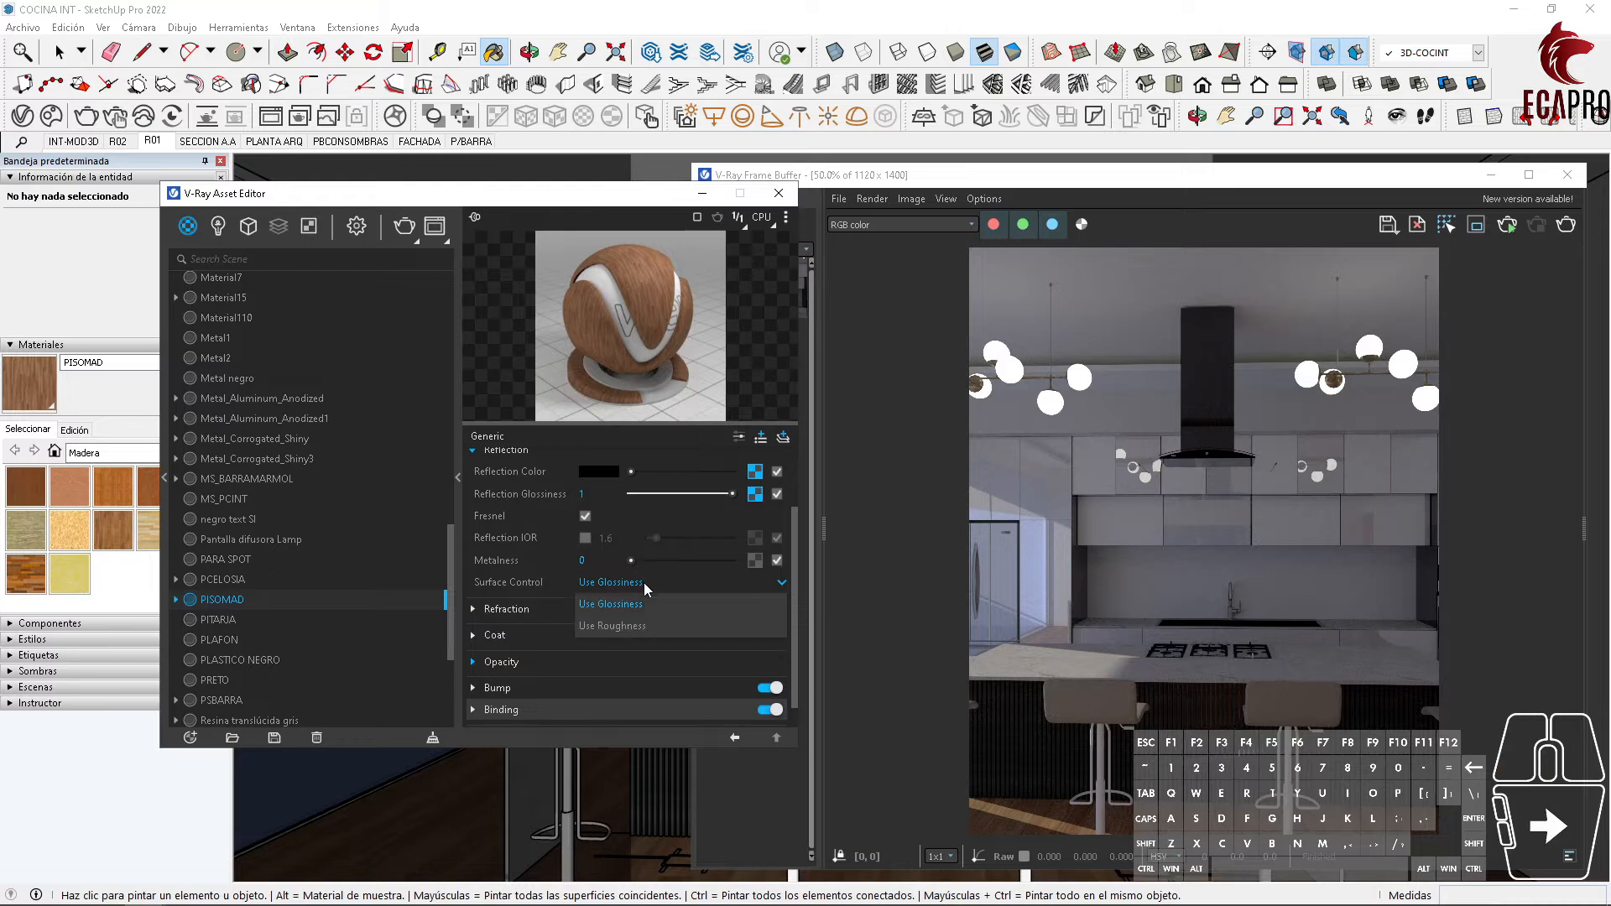
scroll(644, 589, down, 1)
click(477, 667)
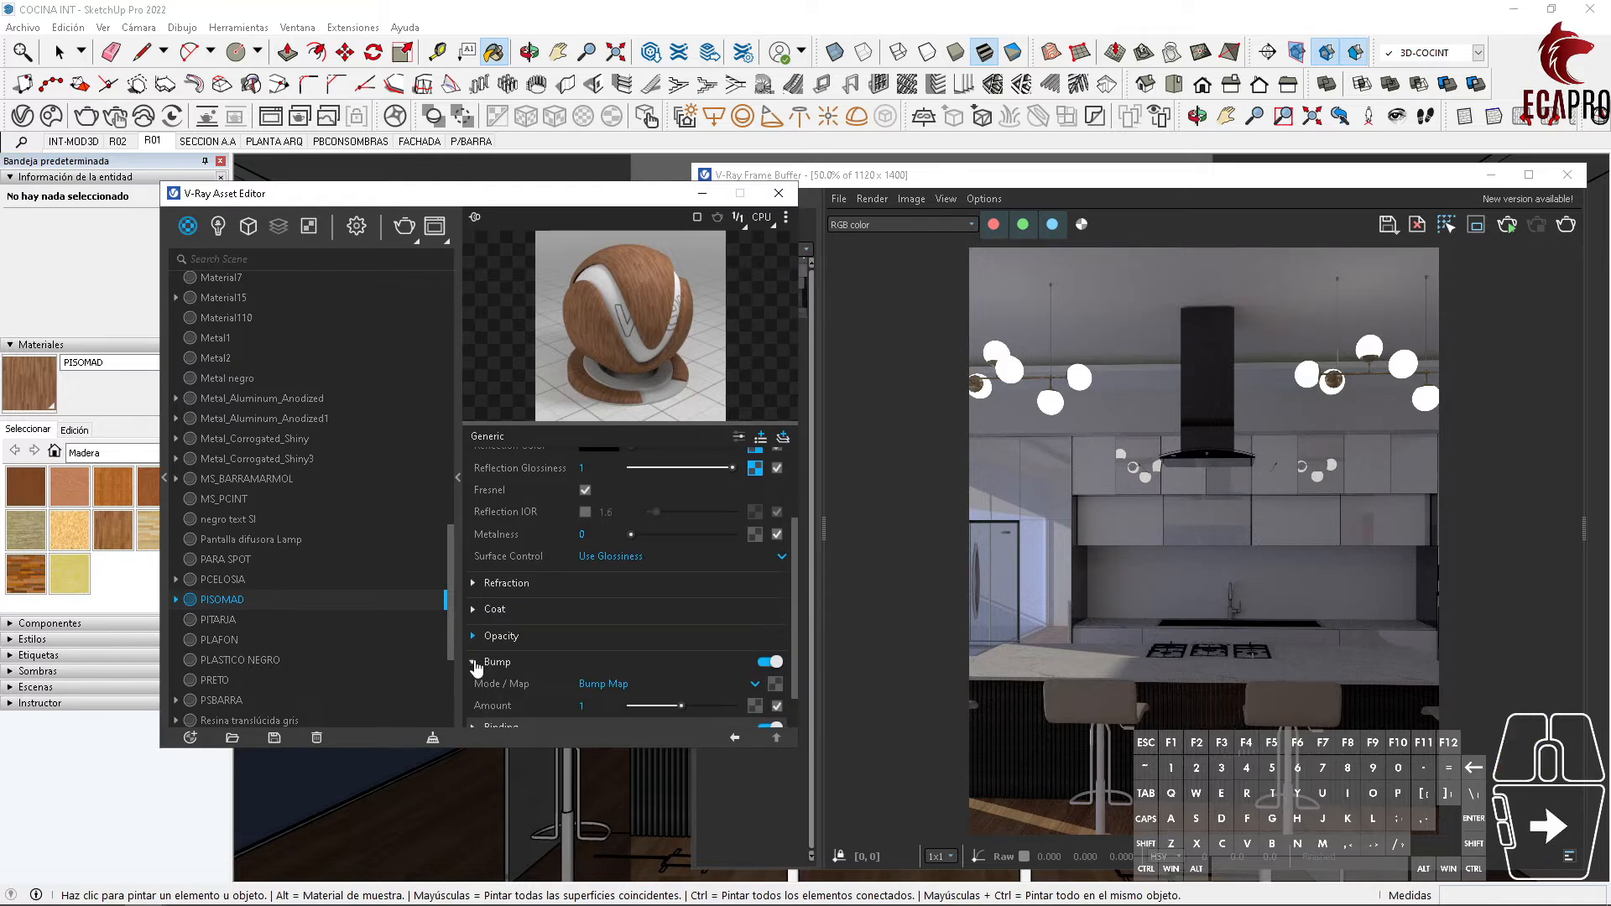
scroll(587, 663, down, 1)
click(604, 640)
click(599, 686)
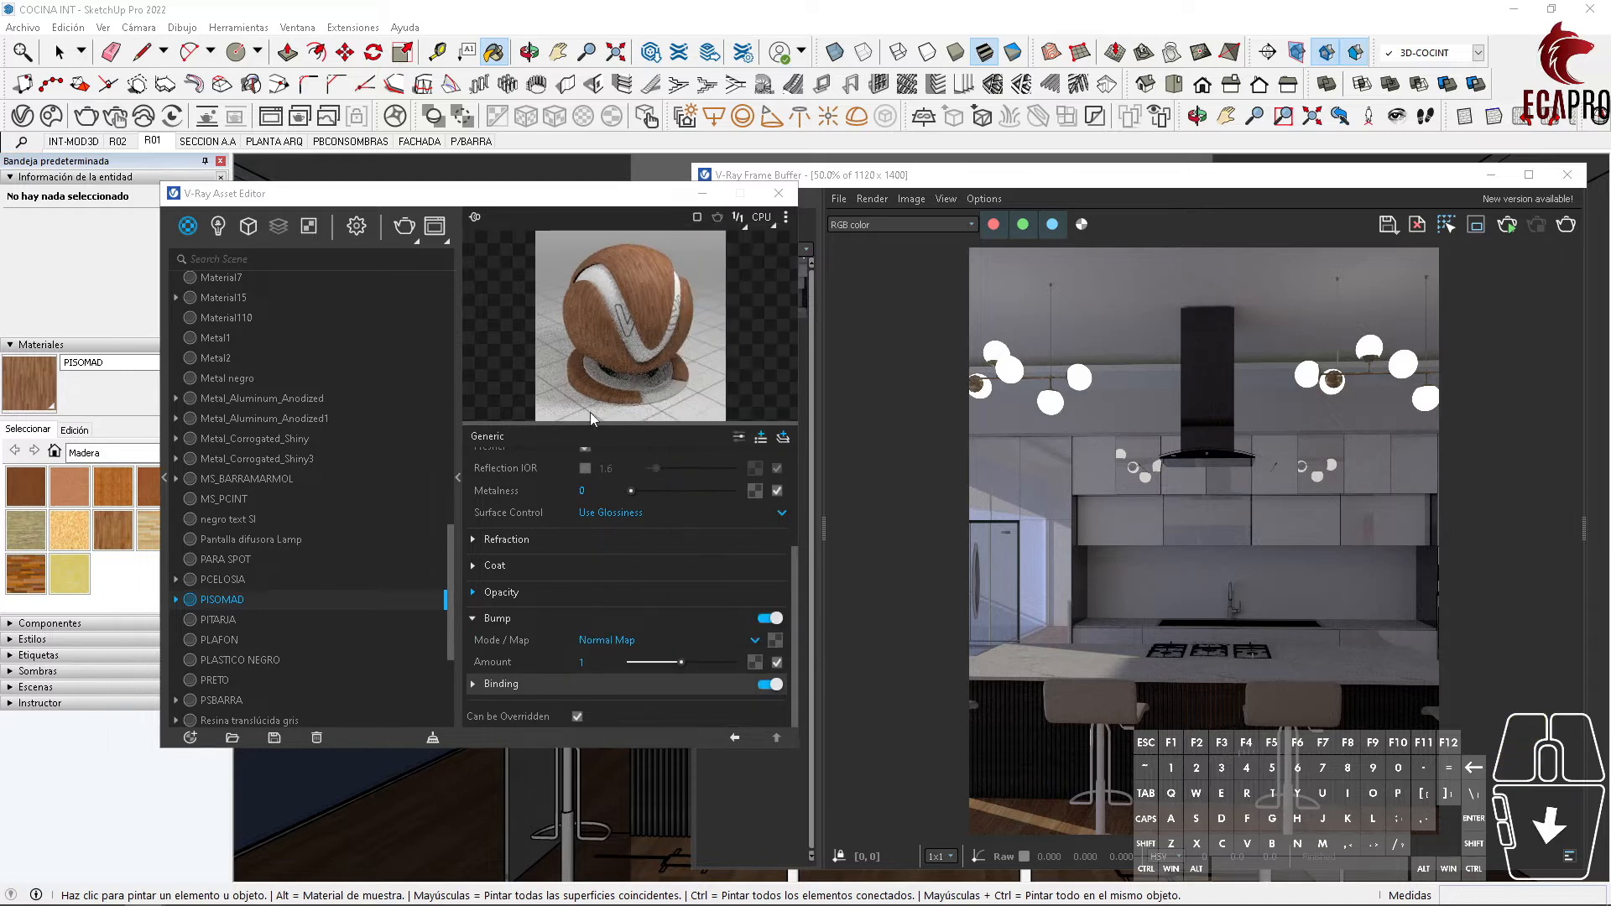
Step: Load WoodFlooringMahoganyAfricanSanded001_NRM16_3K as PISOMAD's normal map bitmap and return to the material settings
scroll(562, 493, down, 1)
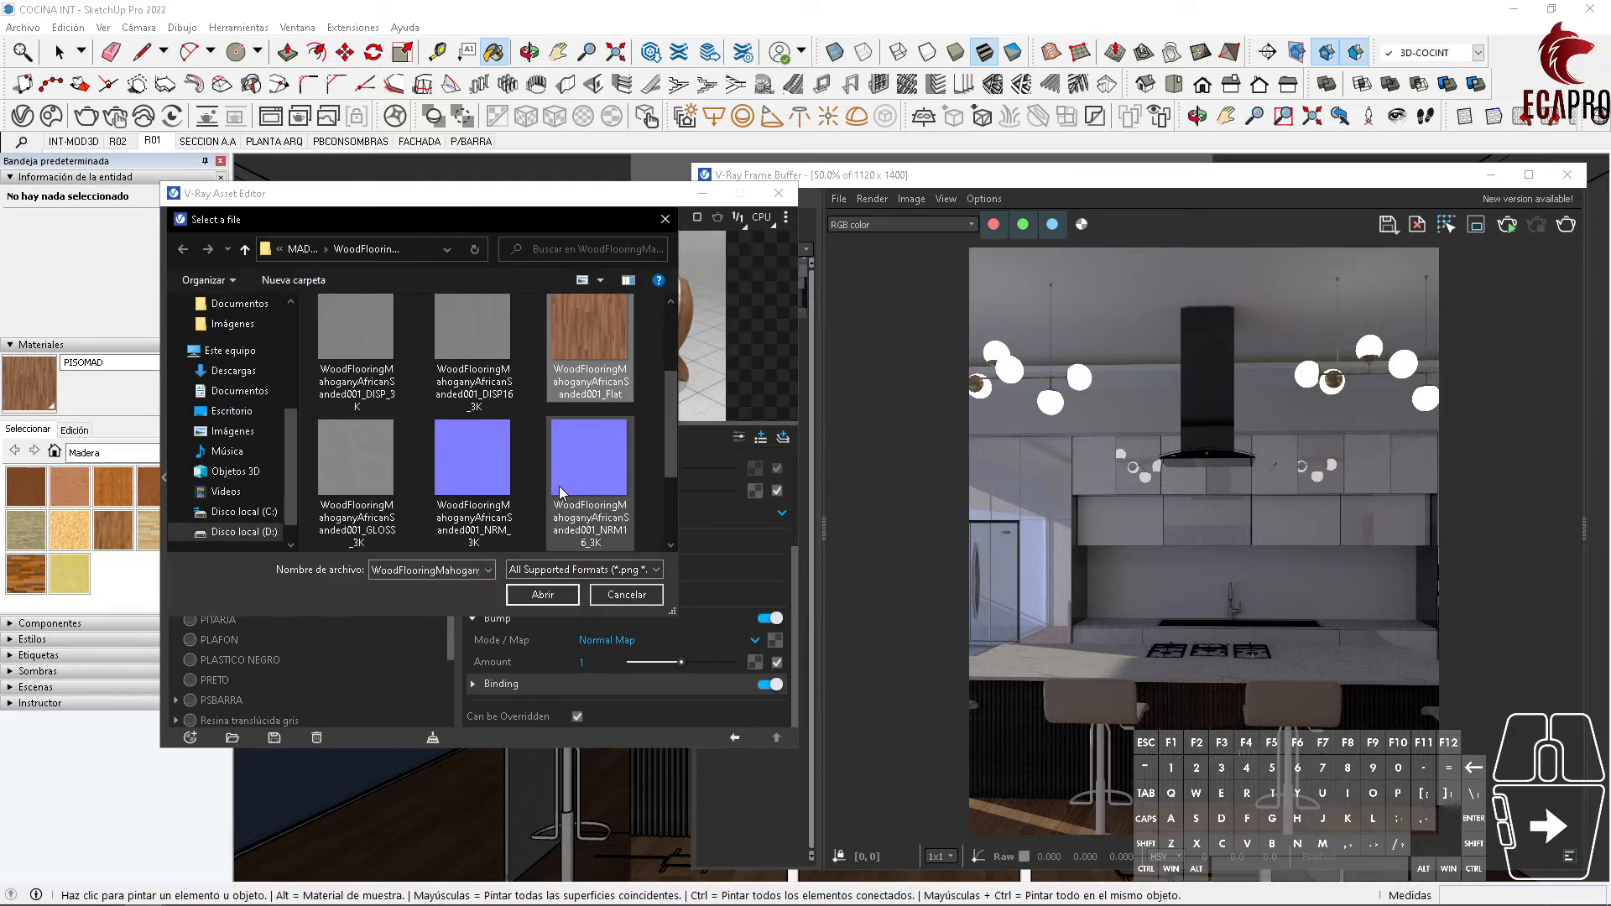
click(495, 528)
scroll(500, 537, down, 1)
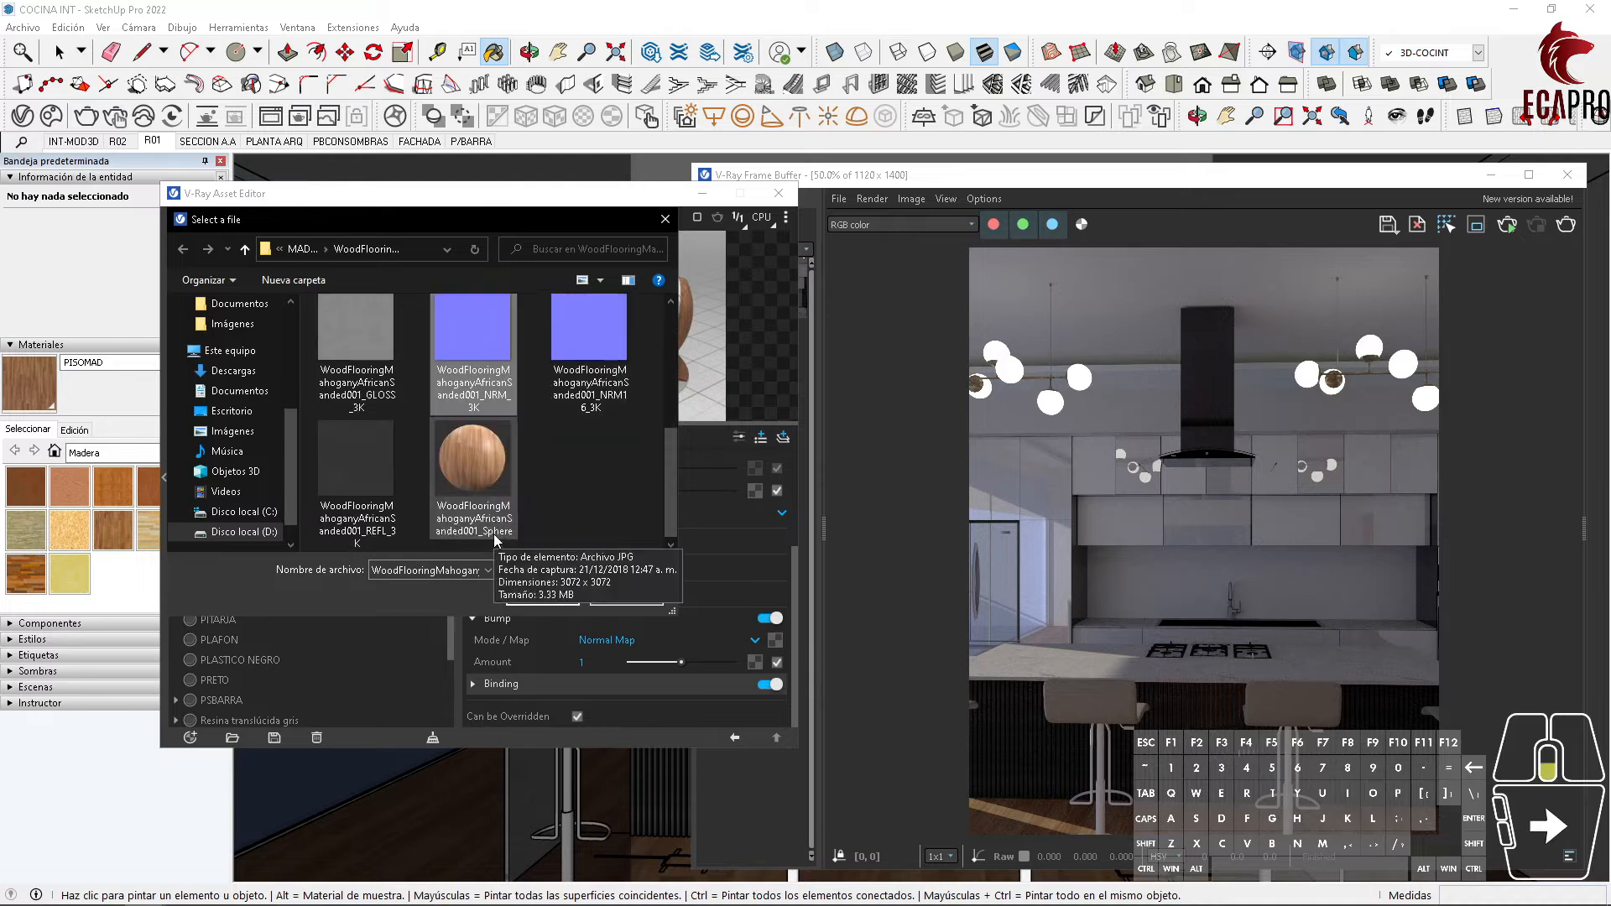
click(589, 369)
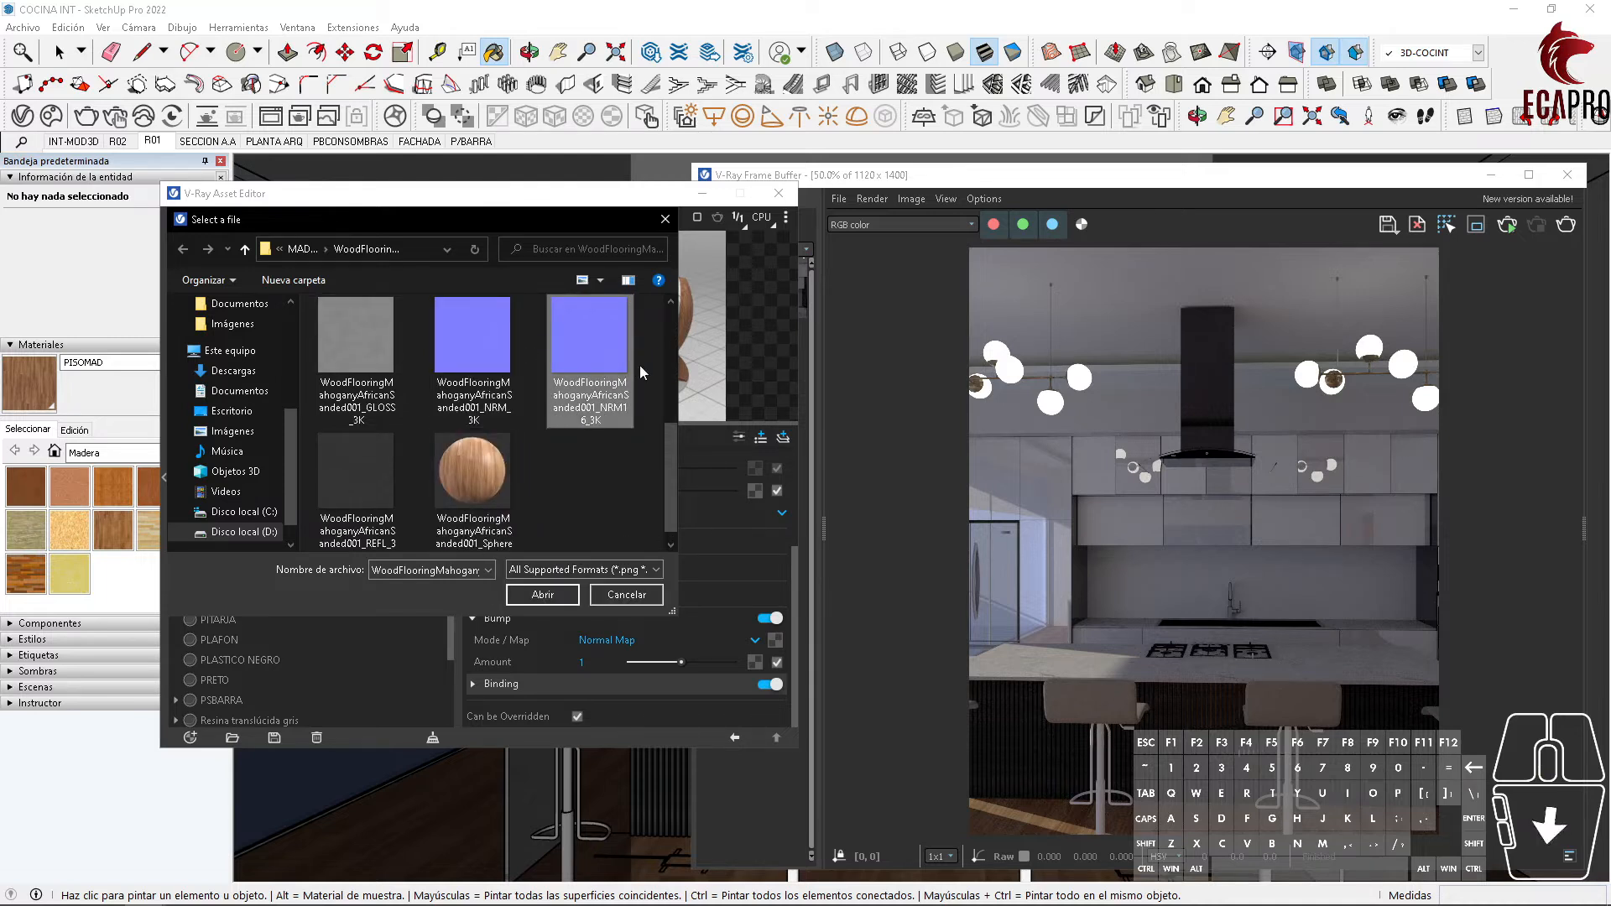
click(557, 601)
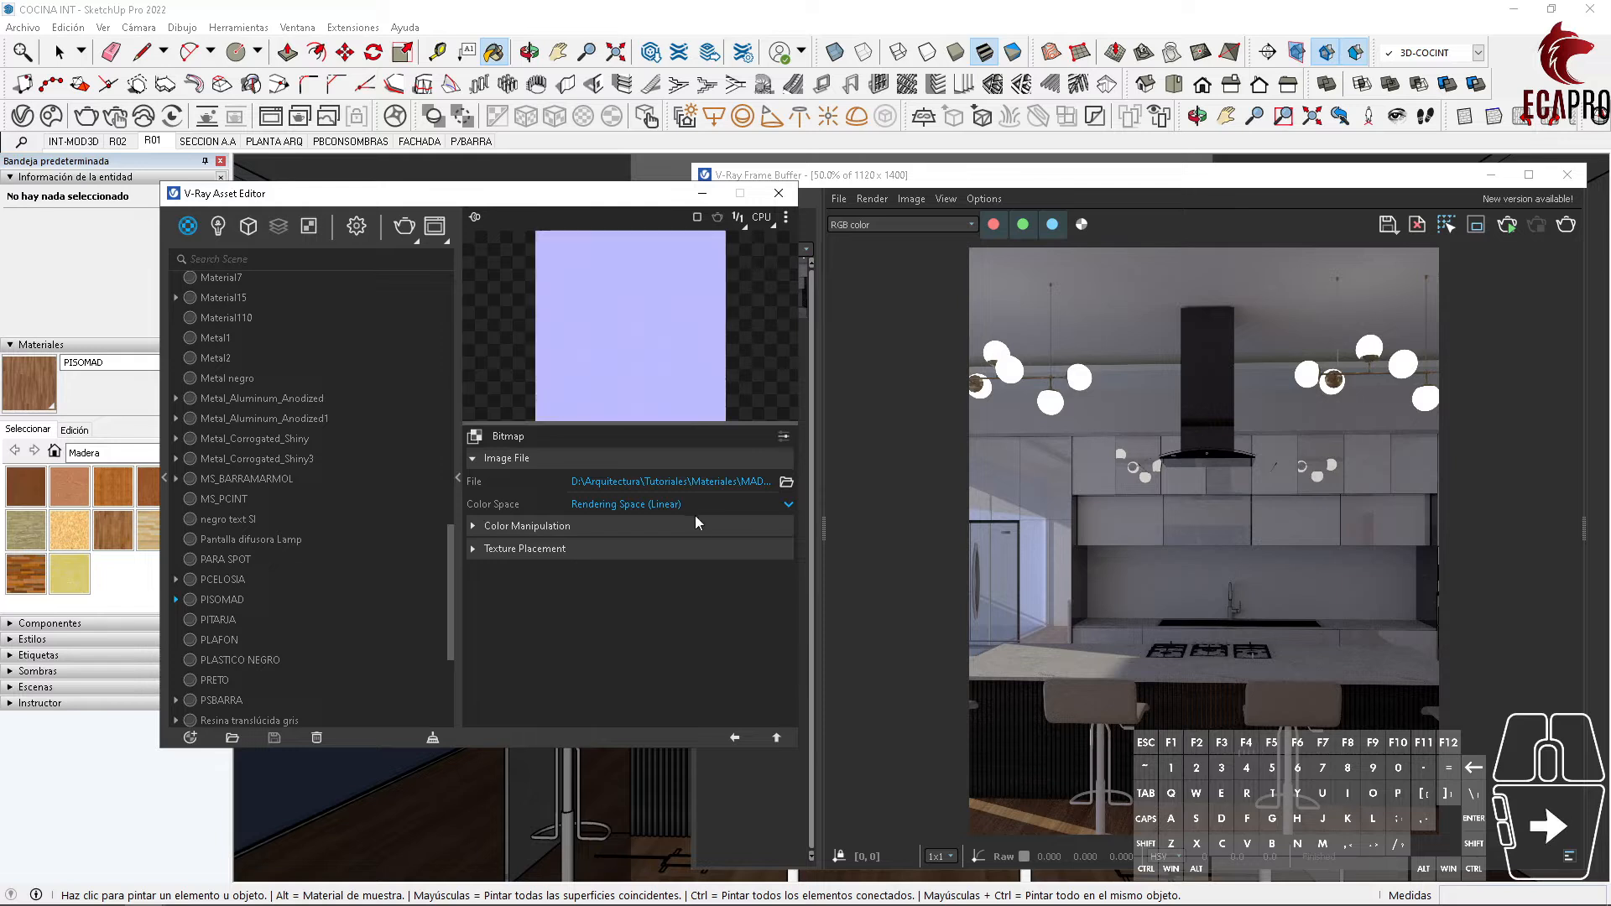
click(776, 738)
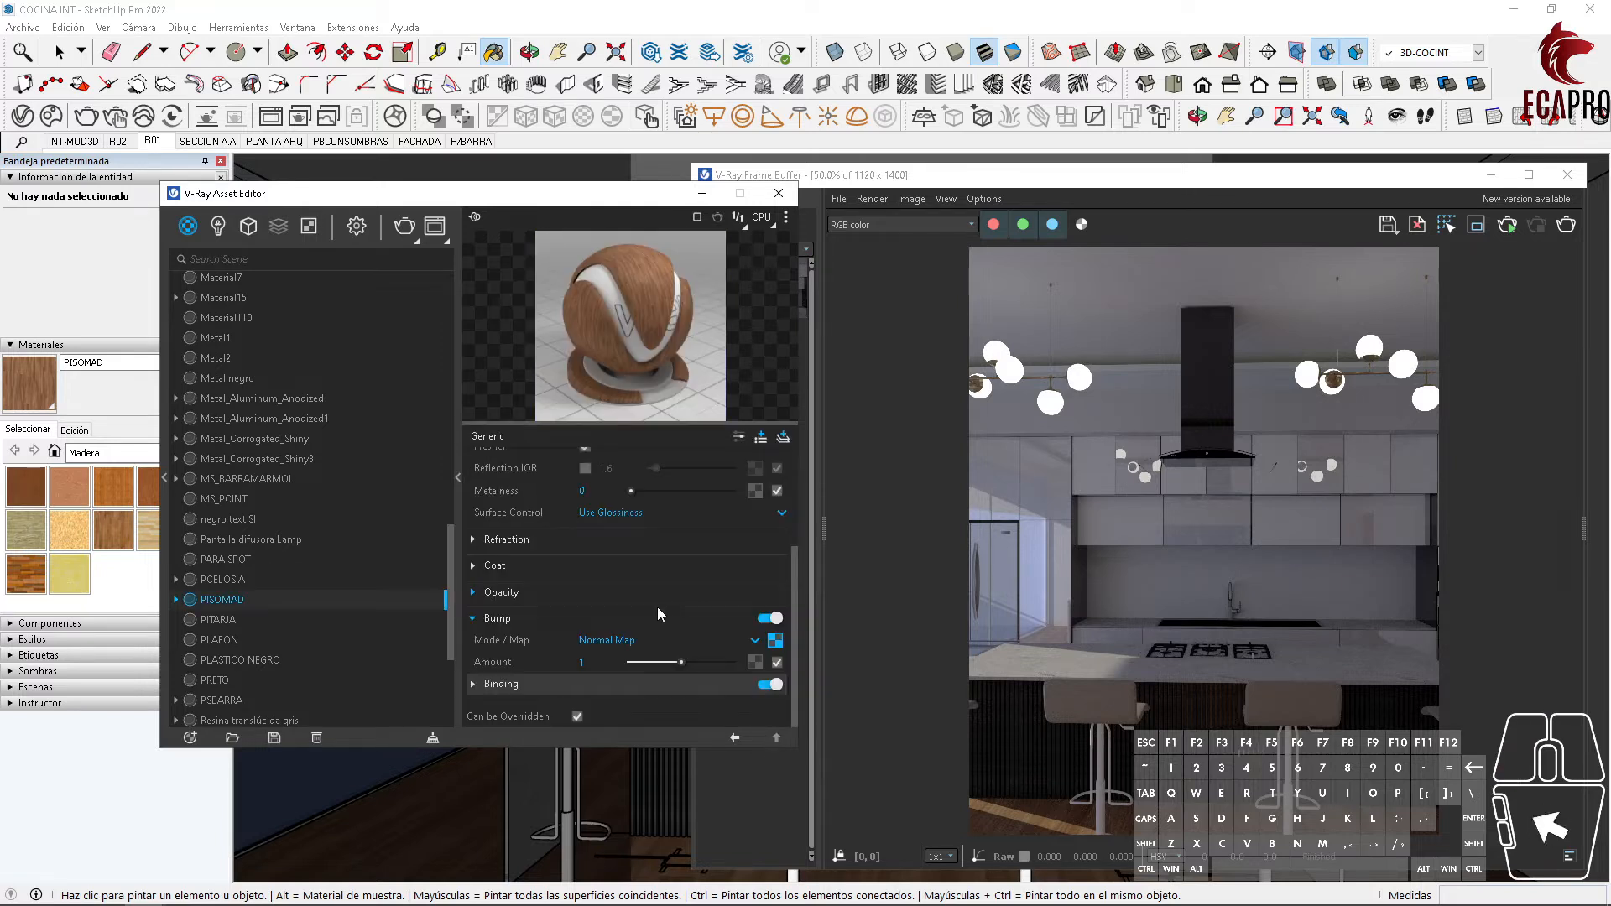
Step: Darken PISOMAD's diffuse color slightly to a deeper brown
scroll(659, 615, up, 3)
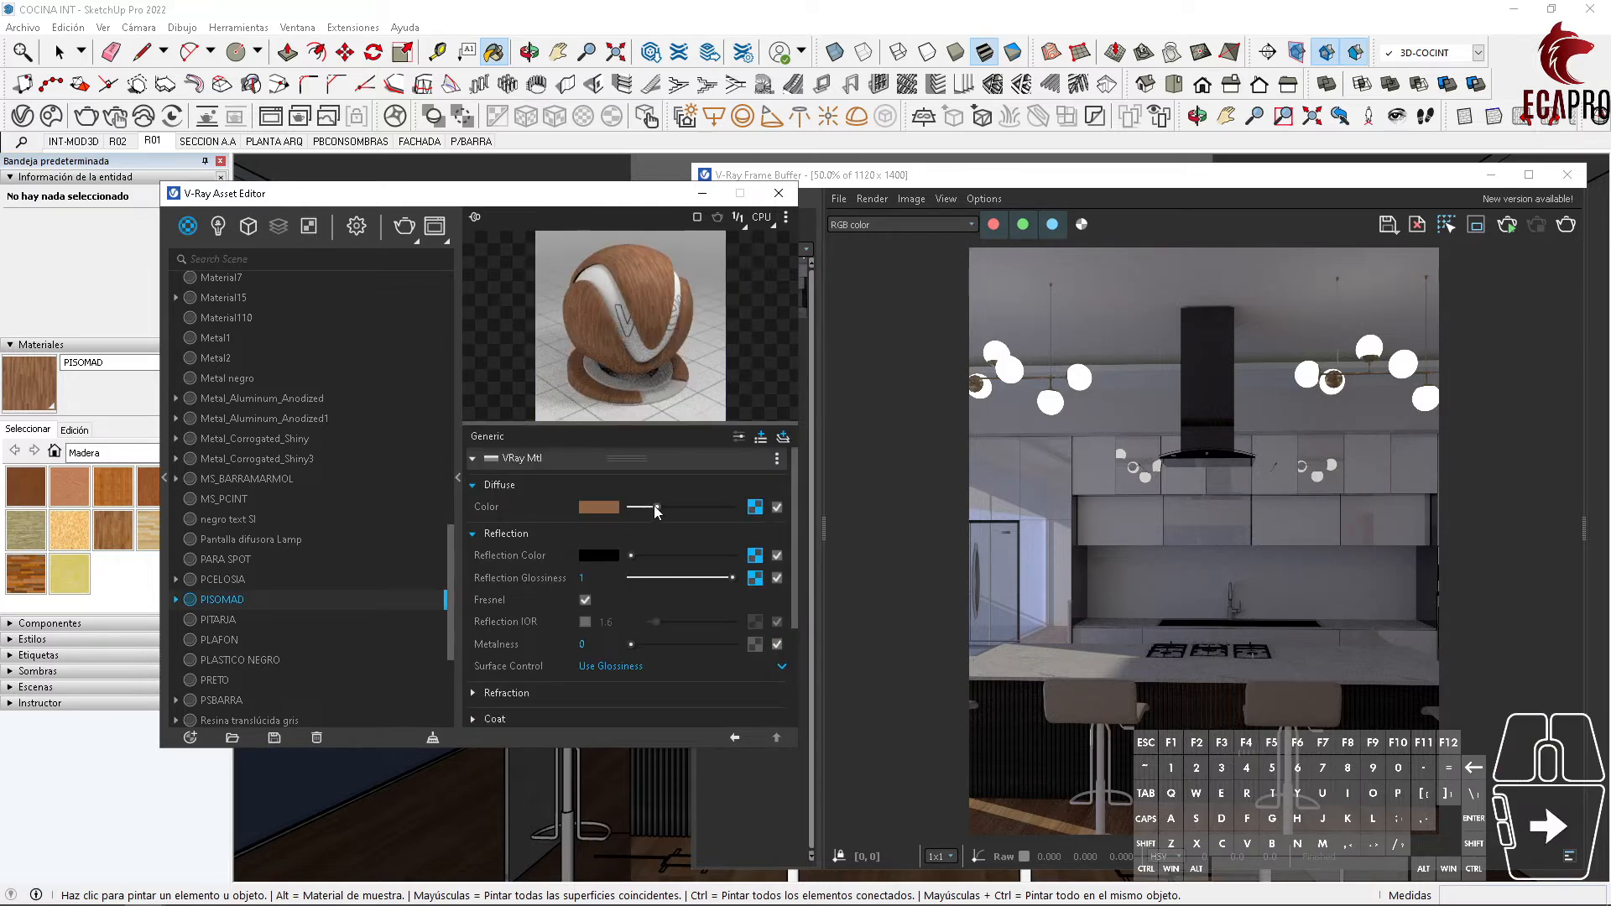
mouse_move(657, 510)
mouse_down()
mouse_move(732, 510)
mouse_move(648, 525)
mouse_up()
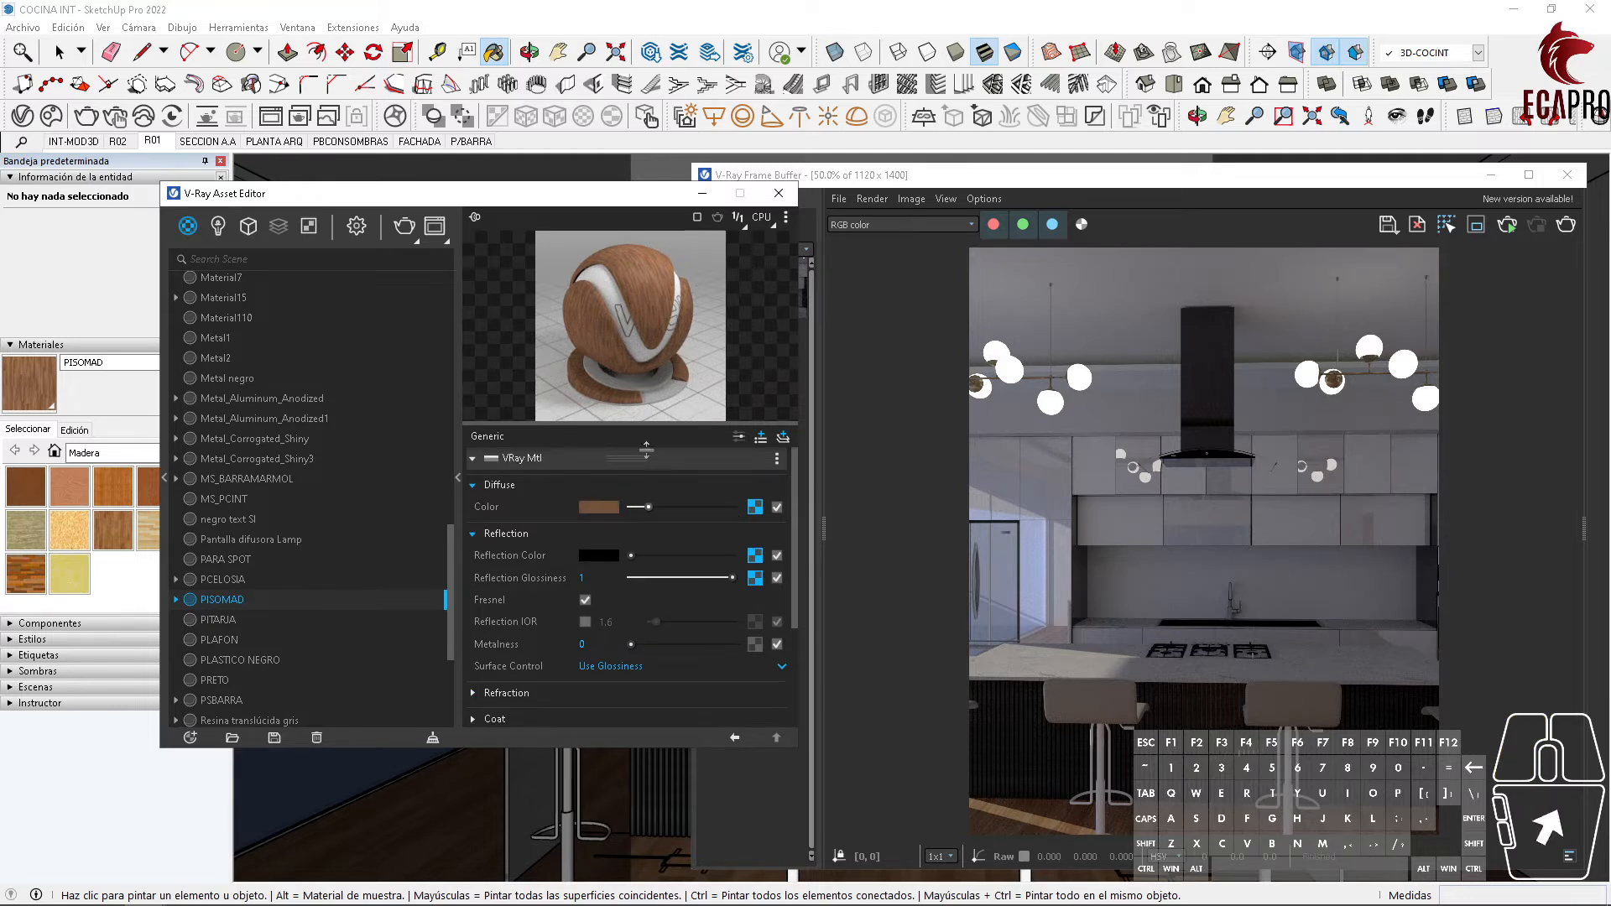
scroll(701, 643, down, 3)
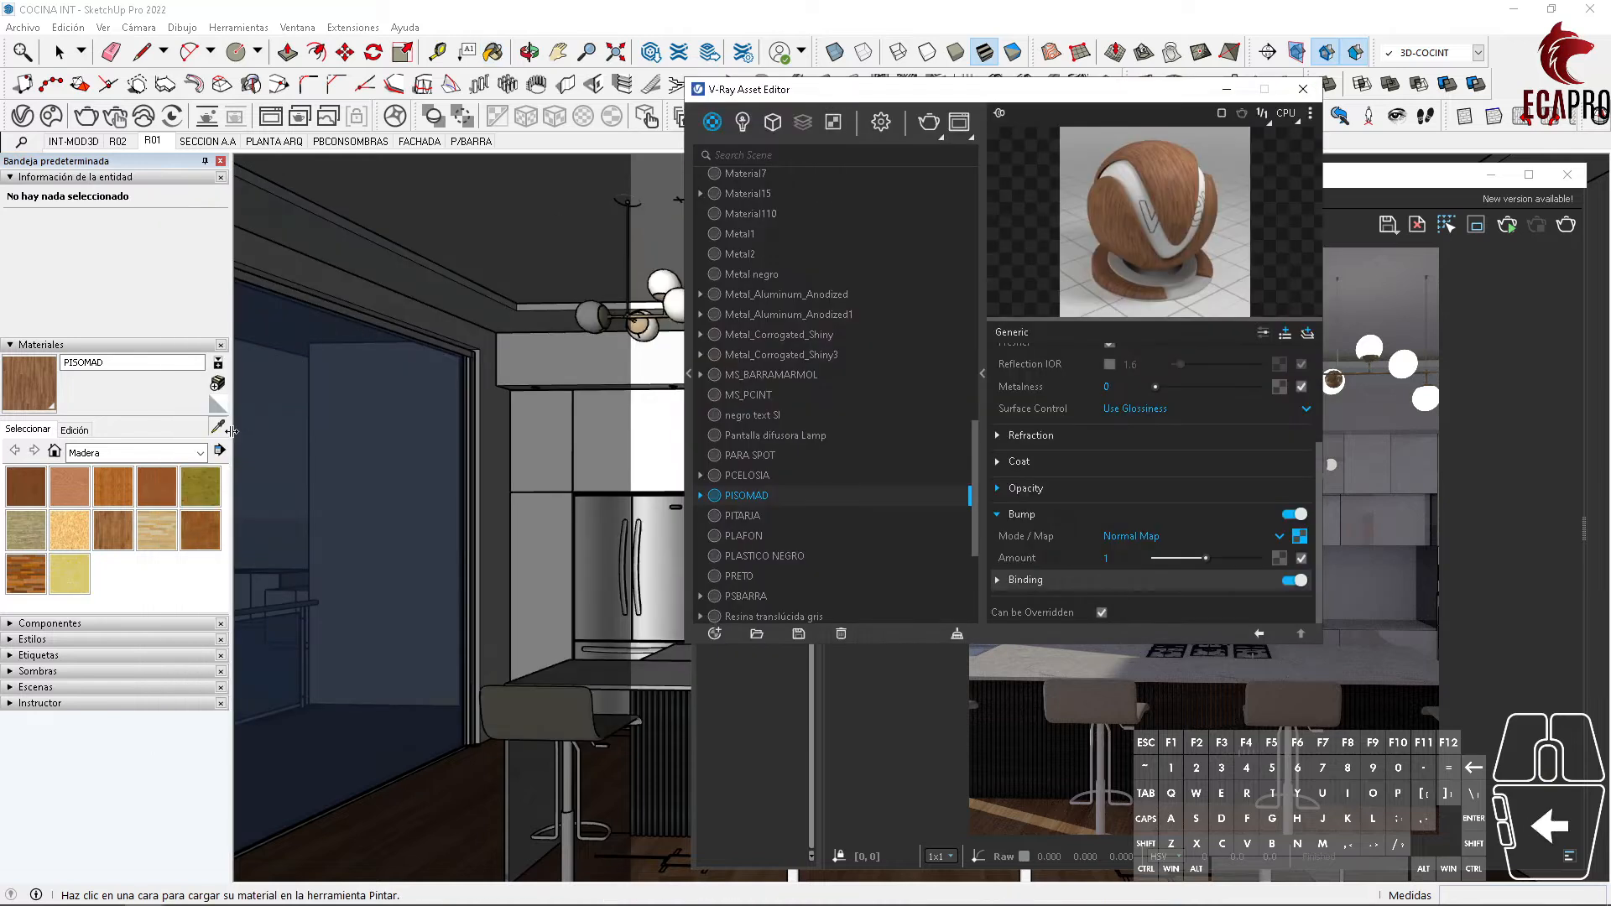
Step: Sample the bar countertop's material from the model to load PSBARRA in the V-Ray Asset Editor
click(218, 427)
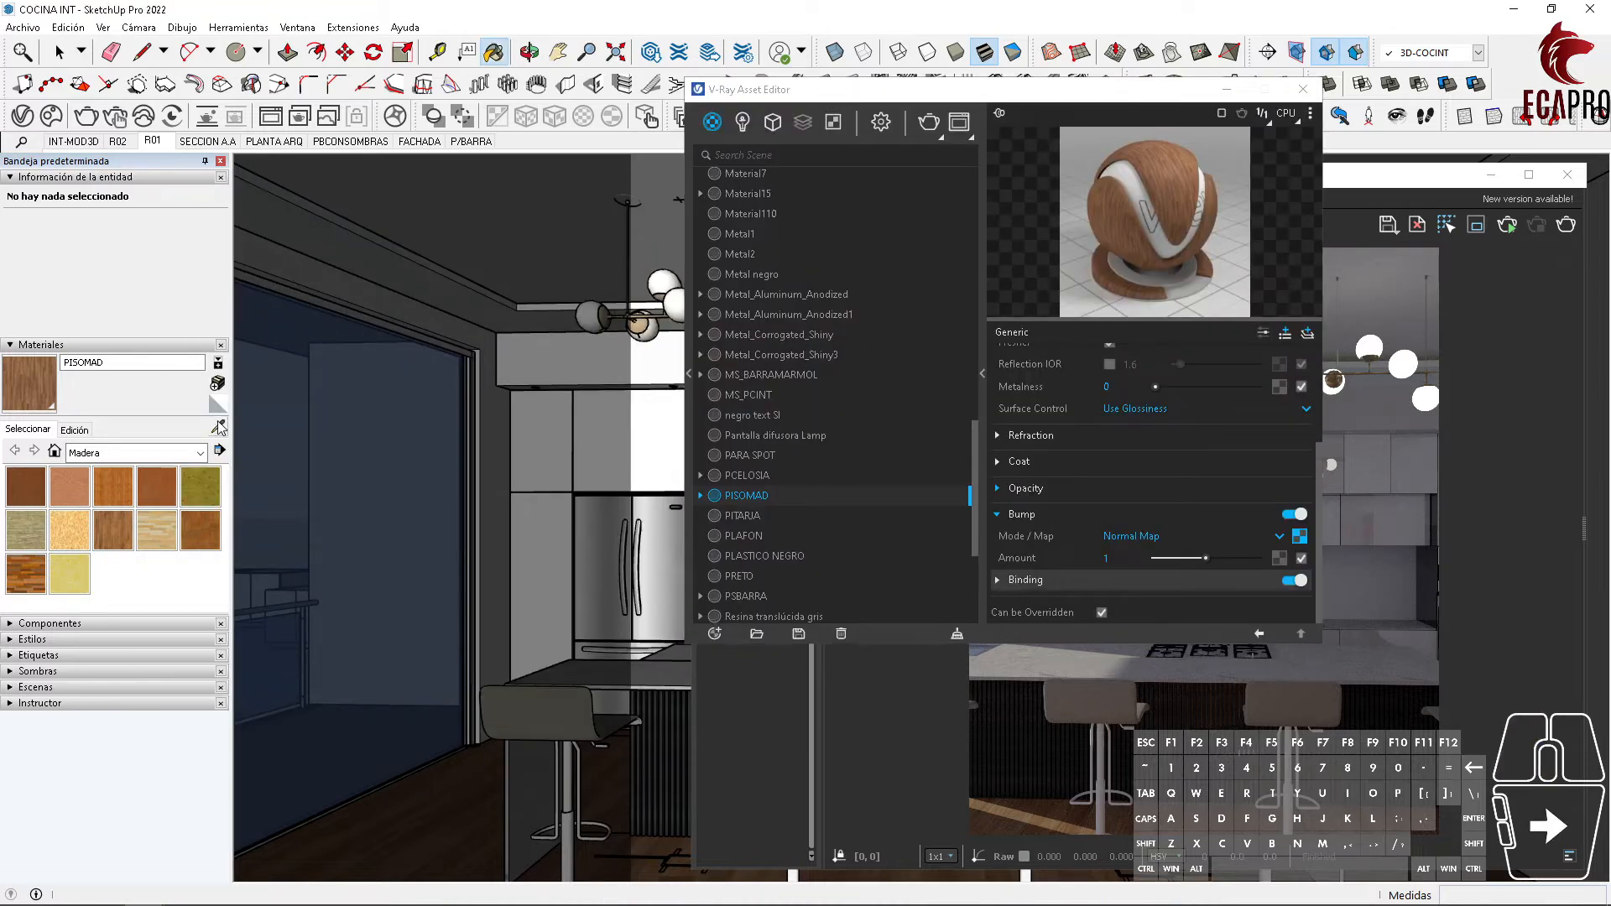
click(655, 676)
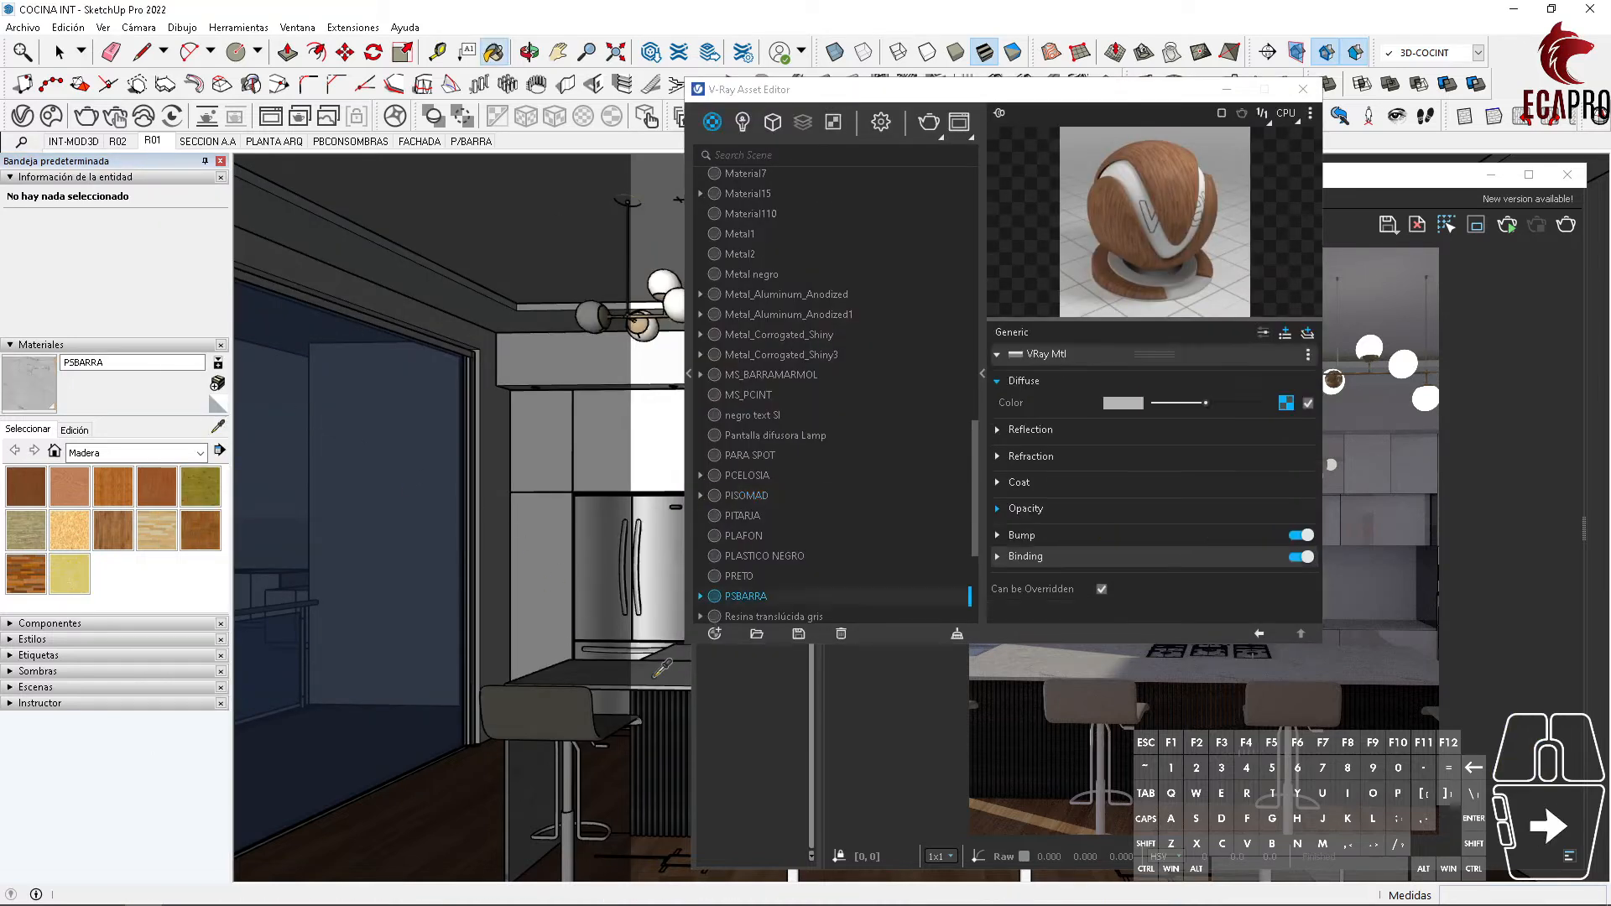
Step: Load StoneMarbleCalacatta004_COL_3K as PSBARRA's diffuse bitmap and return to the material settings
drag(964, 88, 375, 193)
scroll(200, 652, down, 3)
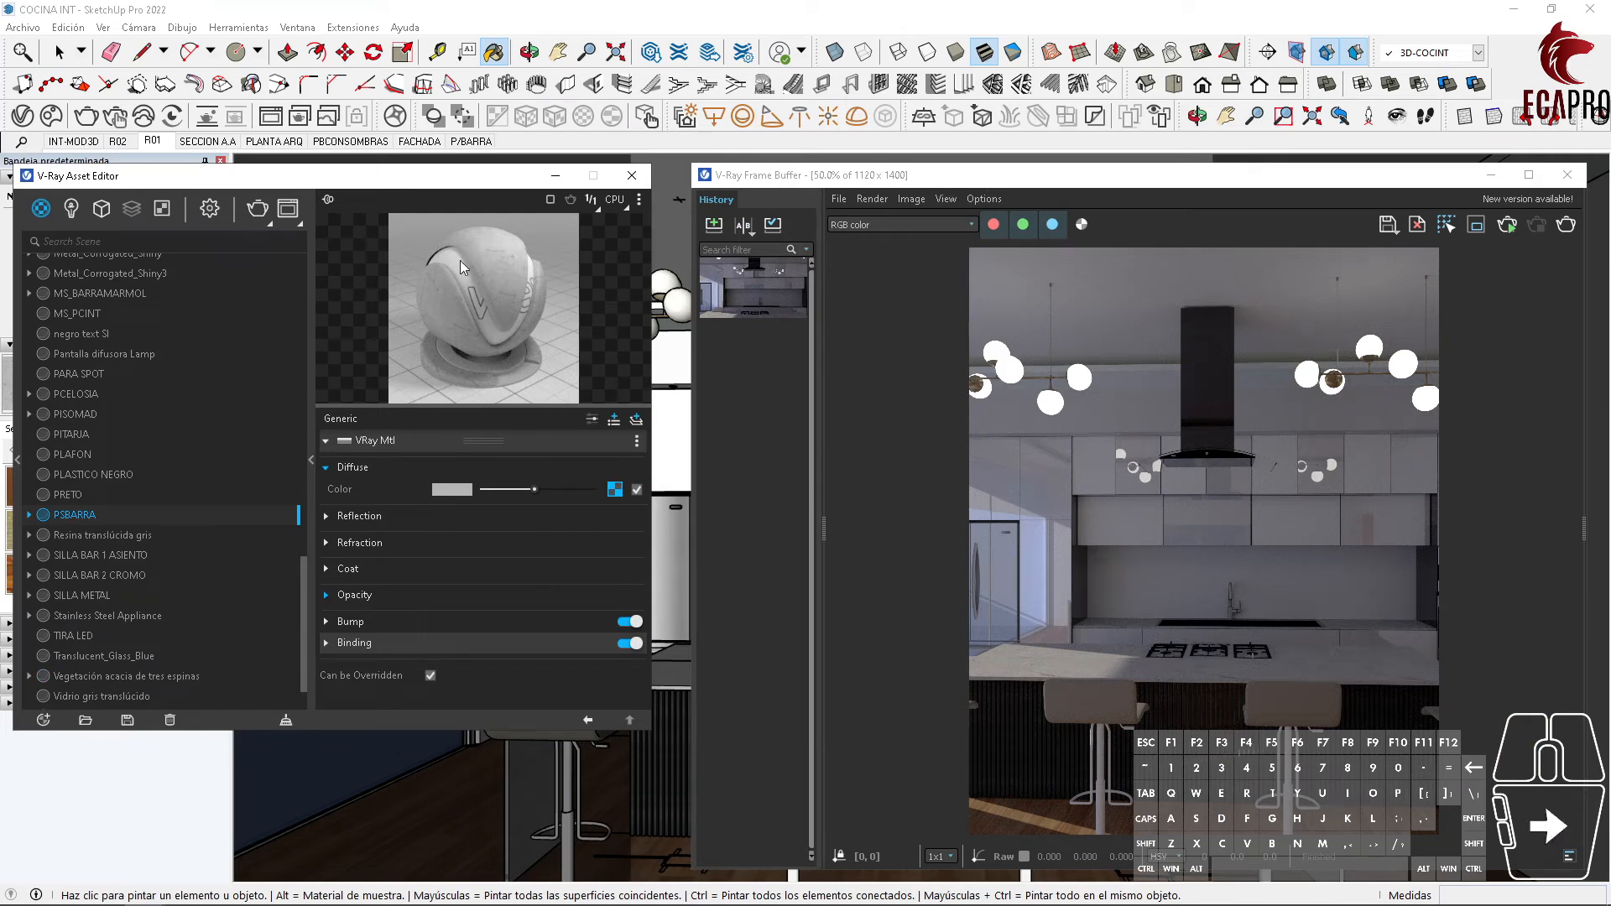
click(615, 490)
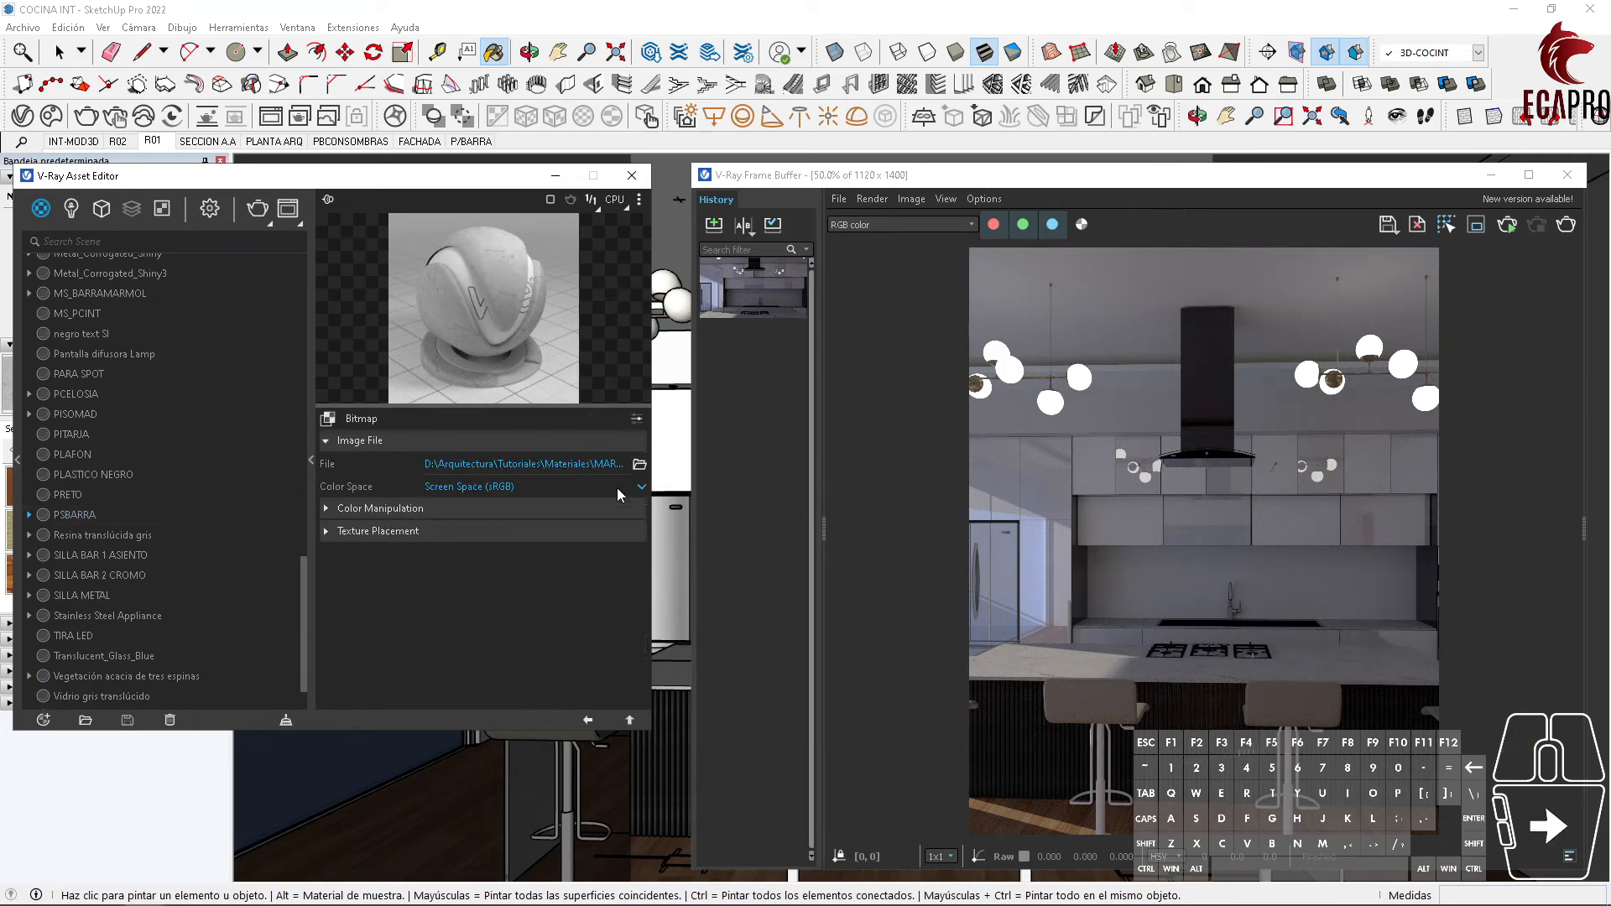
click(642, 468)
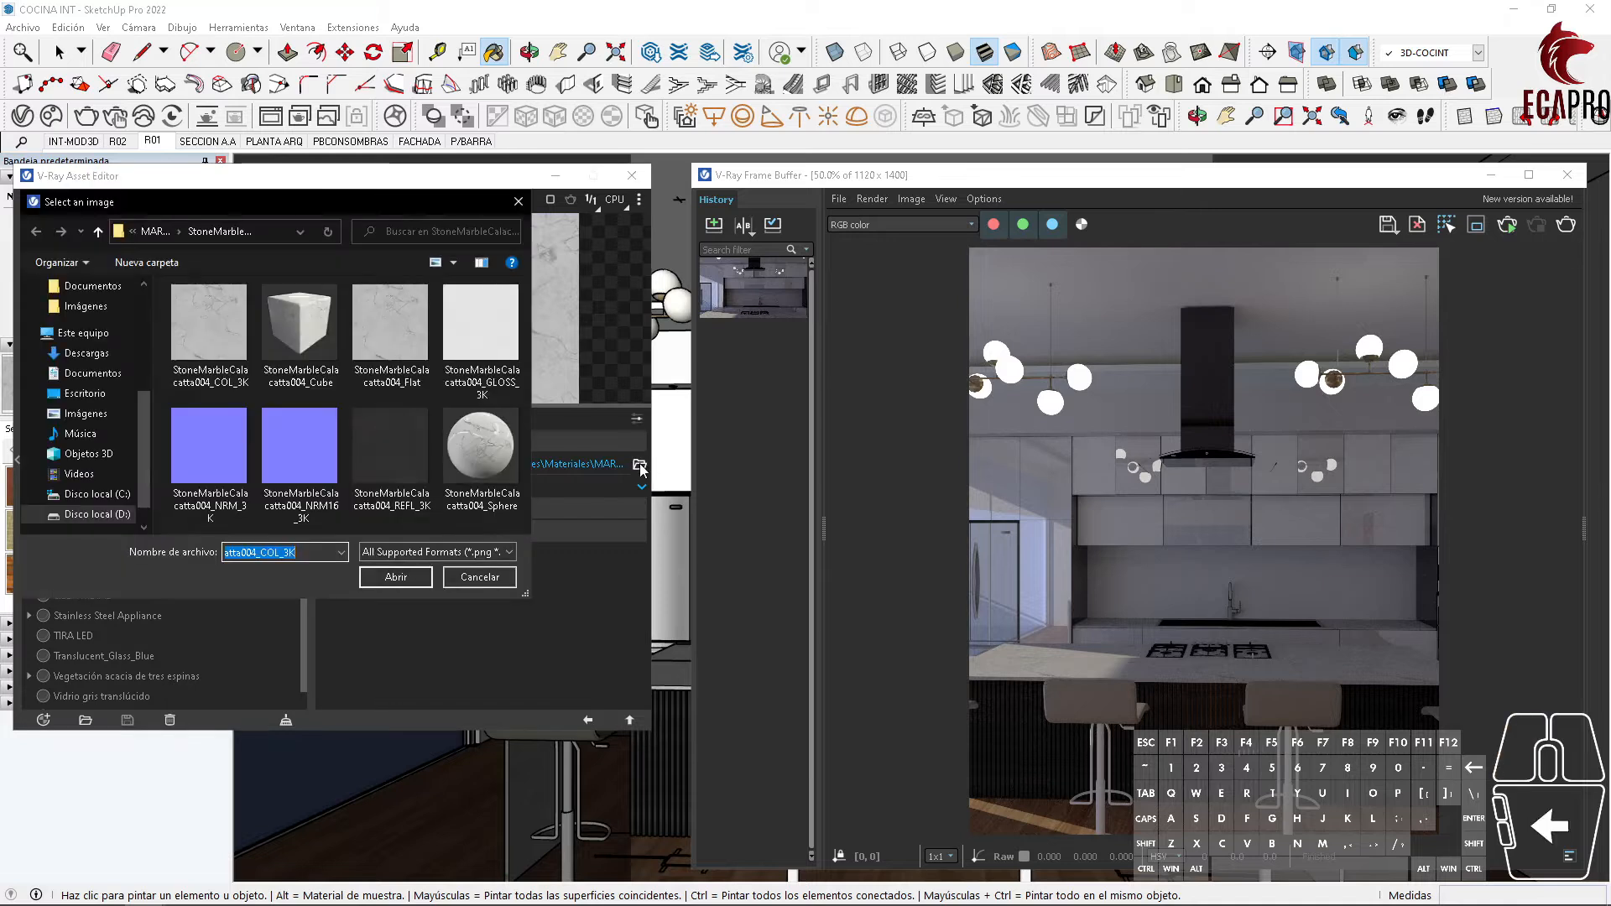
click(253, 304)
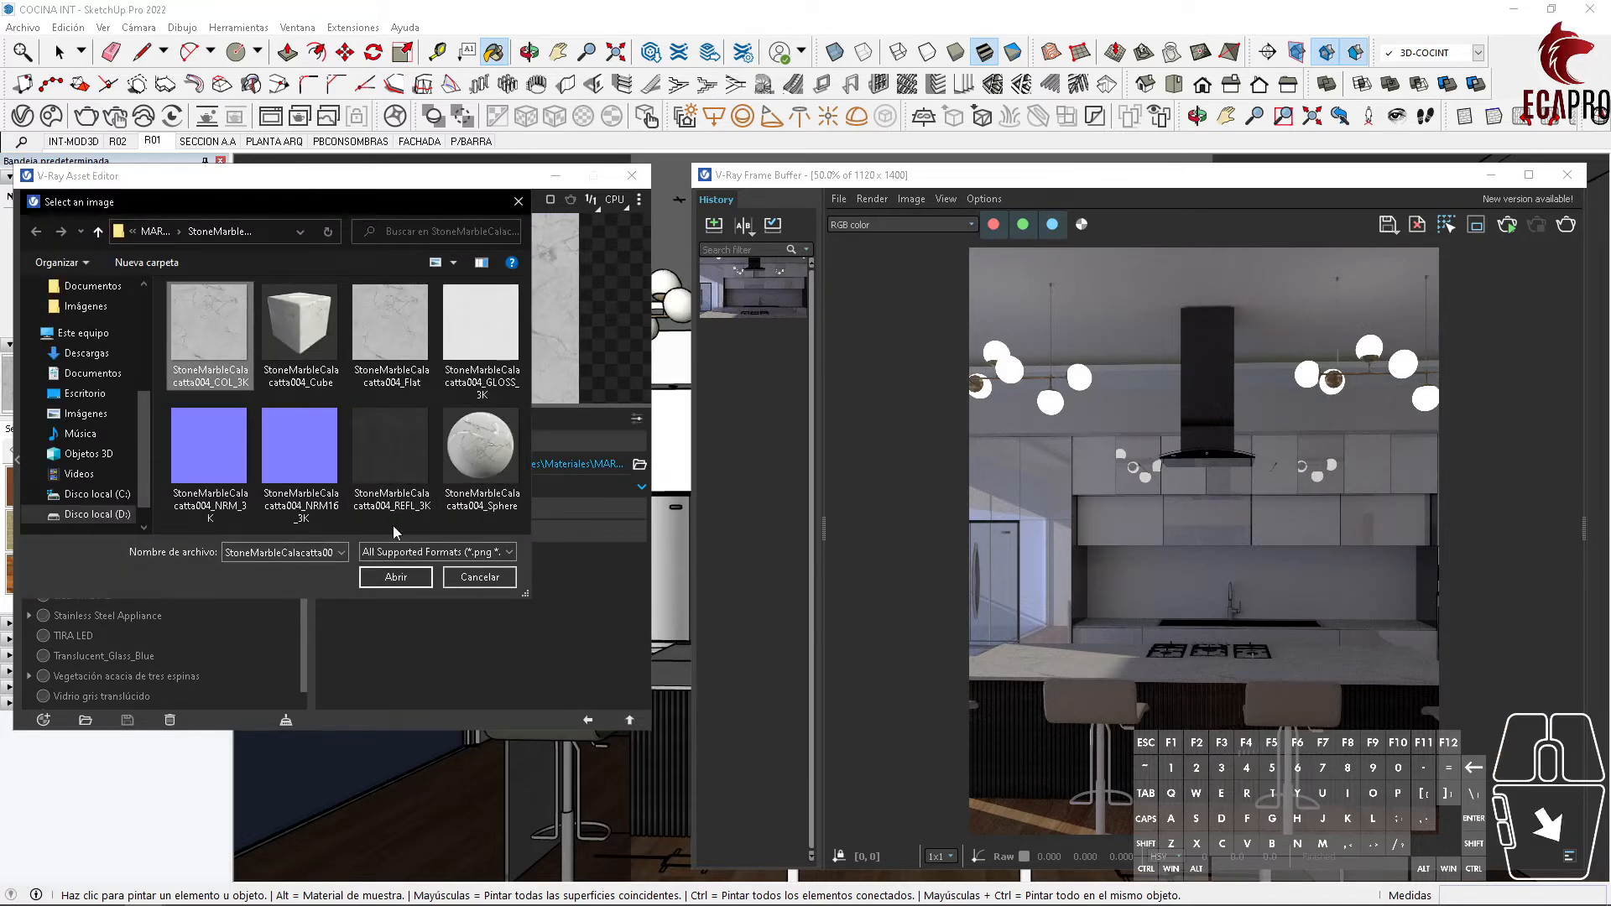
click(414, 578)
click(629, 720)
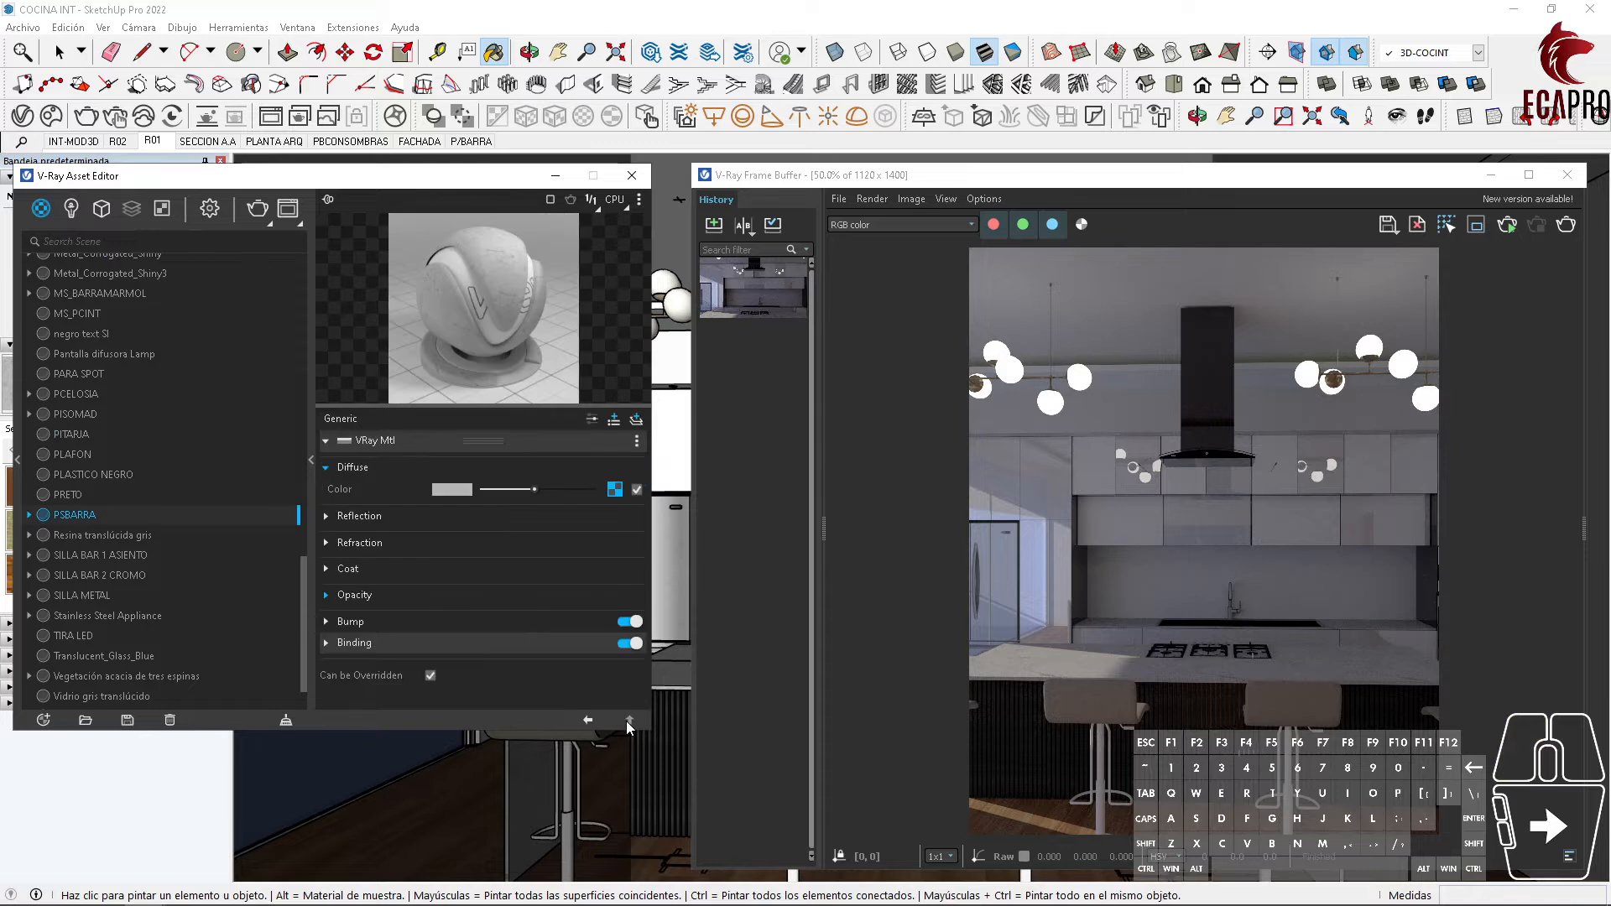
Step: Load StoneMarbleCalacatta004_REFL_3K as PSBARRA's reflection color bitmap, with its color space set to Rendering Space (Linear)
click(330, 517)
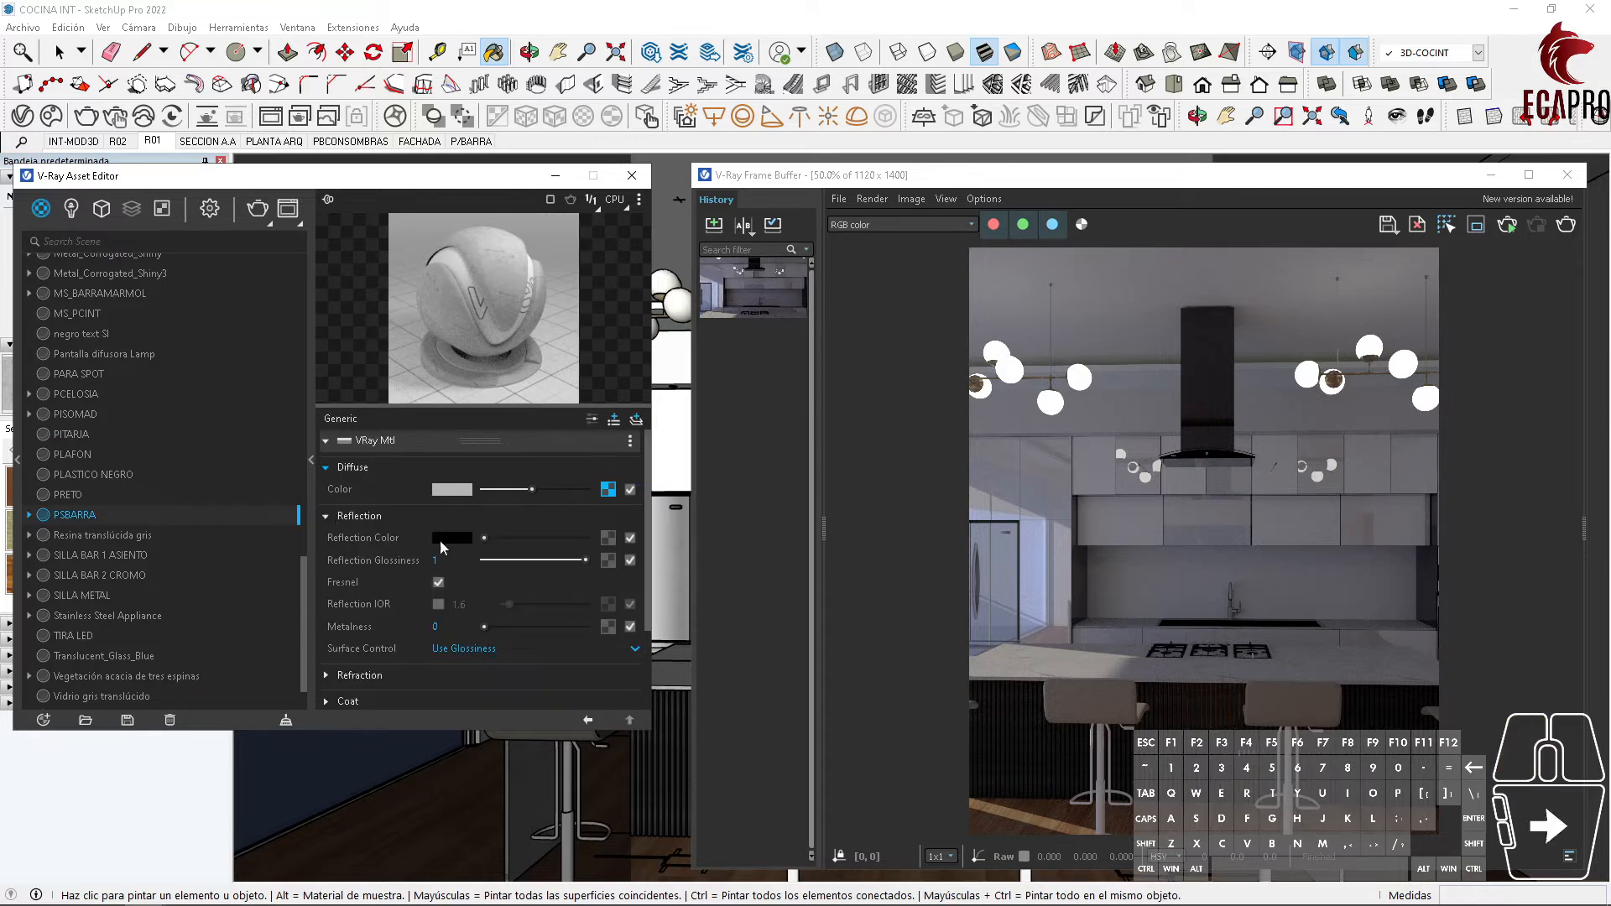
click(608, 537)
click(395, 445)
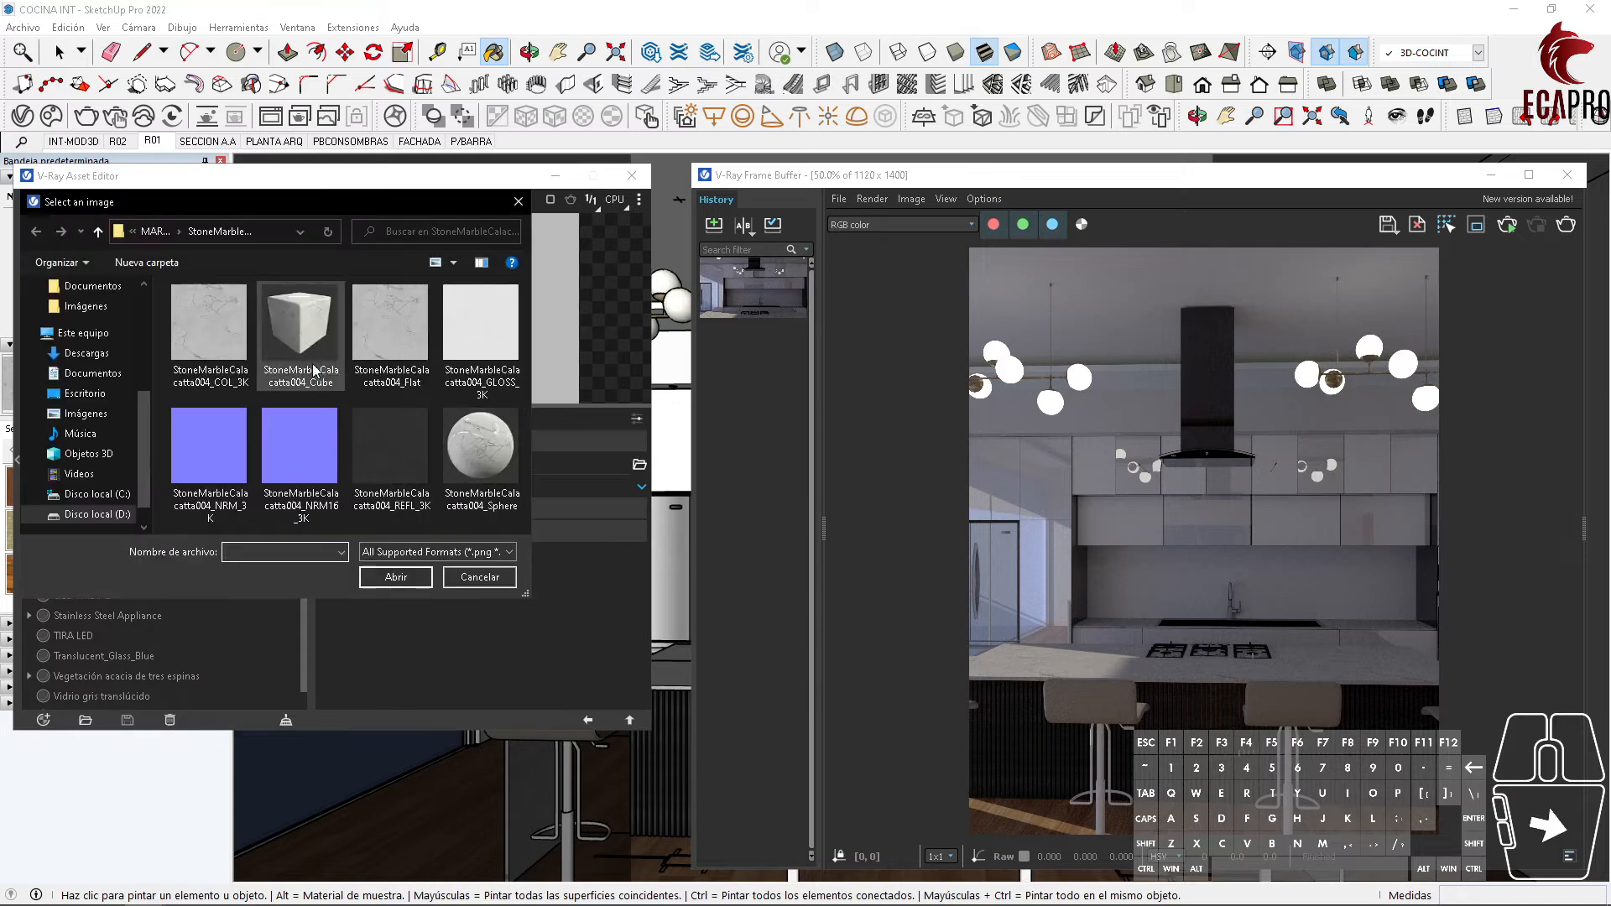
double_click(410, 508)
click(543, 488)
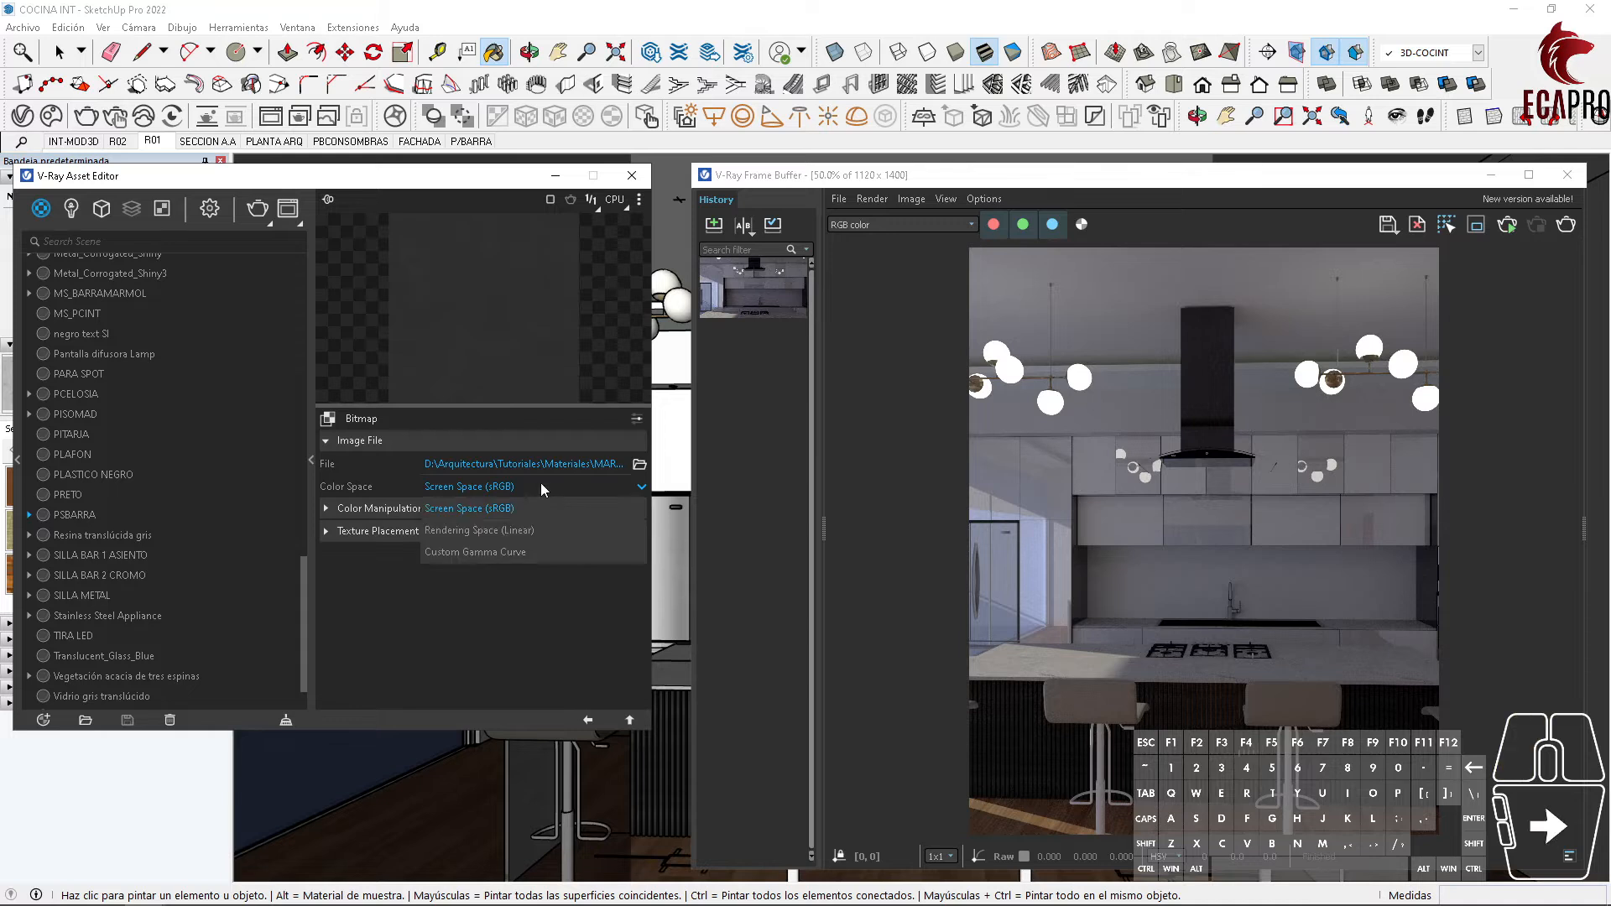
click(537, 543)
click(631, 721)
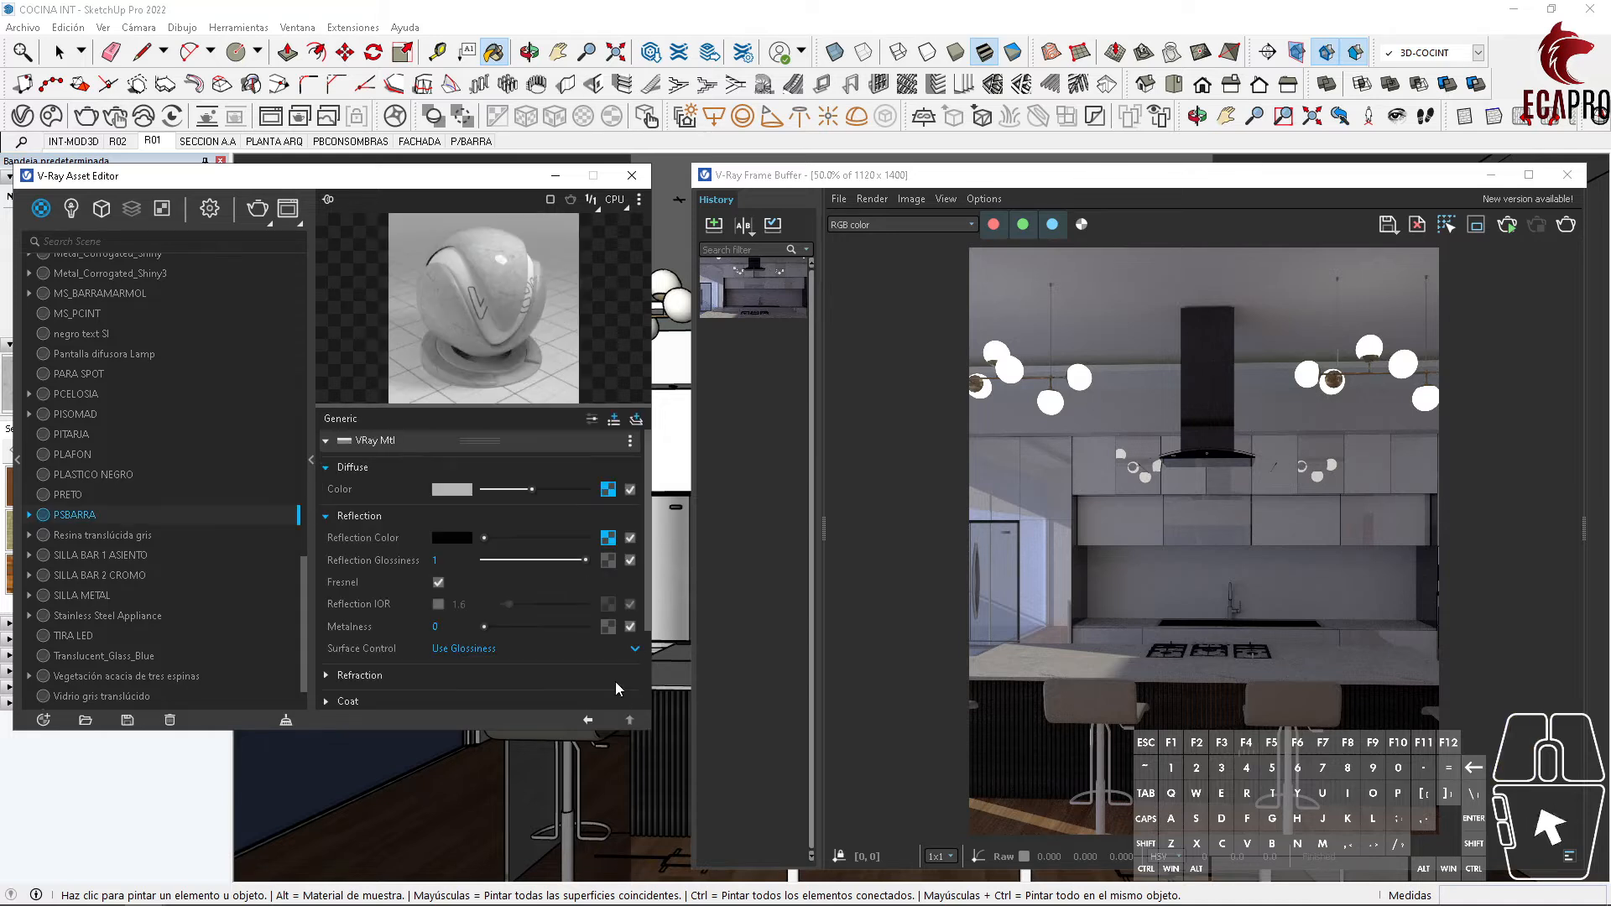
Step: Load StoneMarbleCalacatta004_GLOSS_3K as the bitmap for PSBARRA's reflection glossiness
click(607, 560)
click(544, 228)
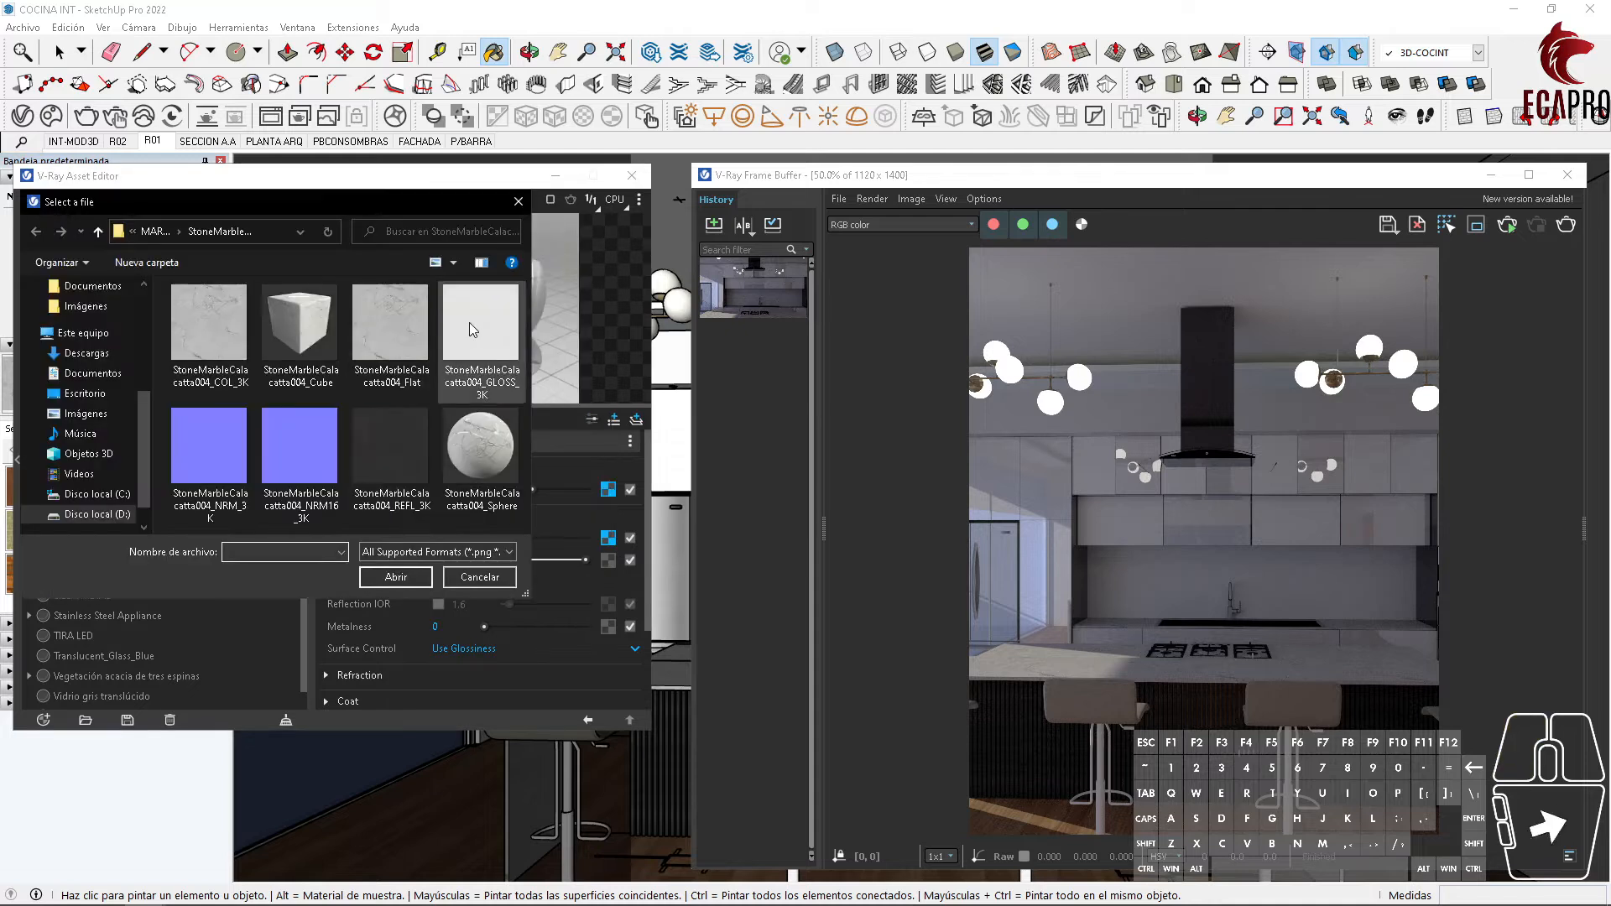
Step: Load StoneMarbleCalacatta004_GLOSS_3K as the reflection glossiness map of the PSBARRA material
click(473, 330)
click(406, 580)
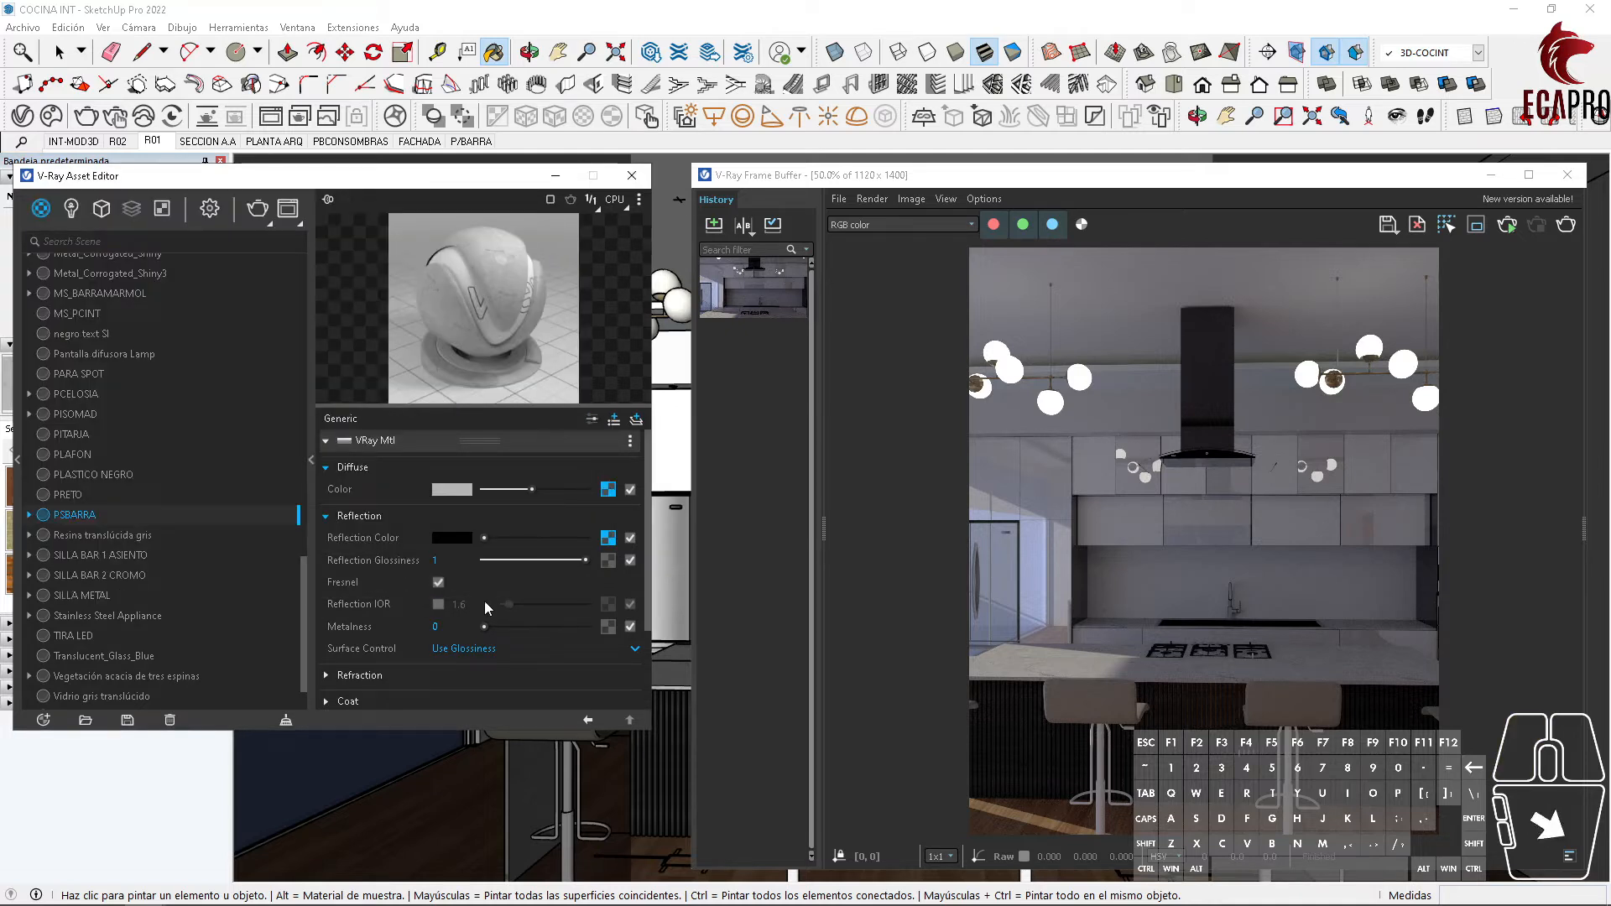
click(630, 720)
Step: Switch PSBARRA's bump mode to Normal Map and load StoneMarbleCalacatta004_NRM16_3K as its texture
scroll(335, 651, down, 2)
click(327, 643)
click(509, 674)
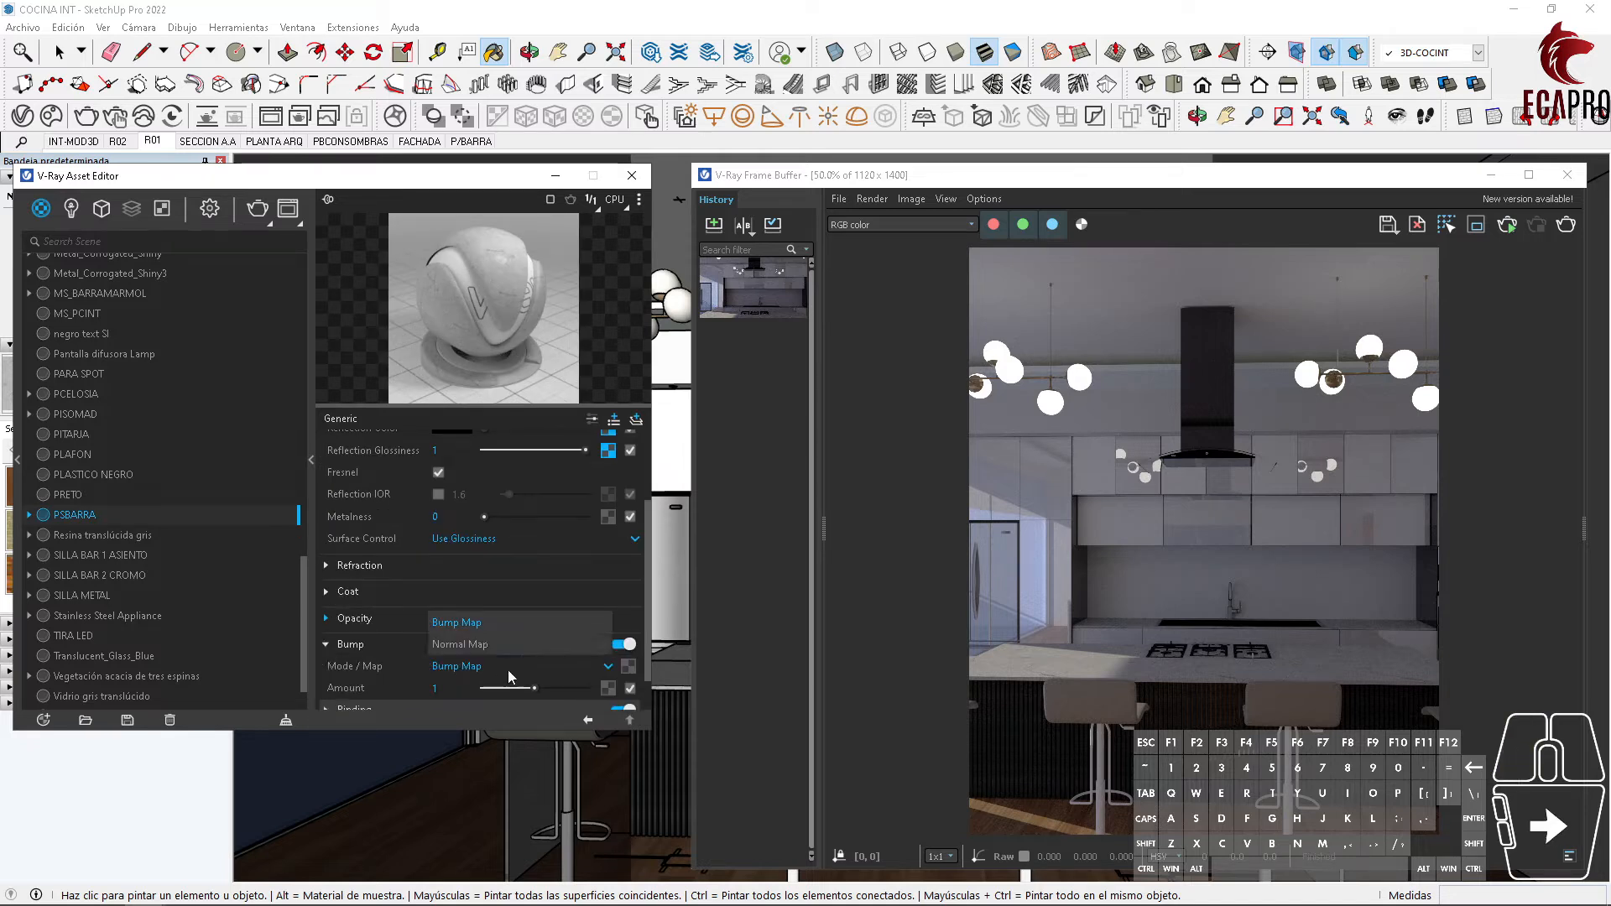
click(499, 644)
scroll(536, 664, down, 1)
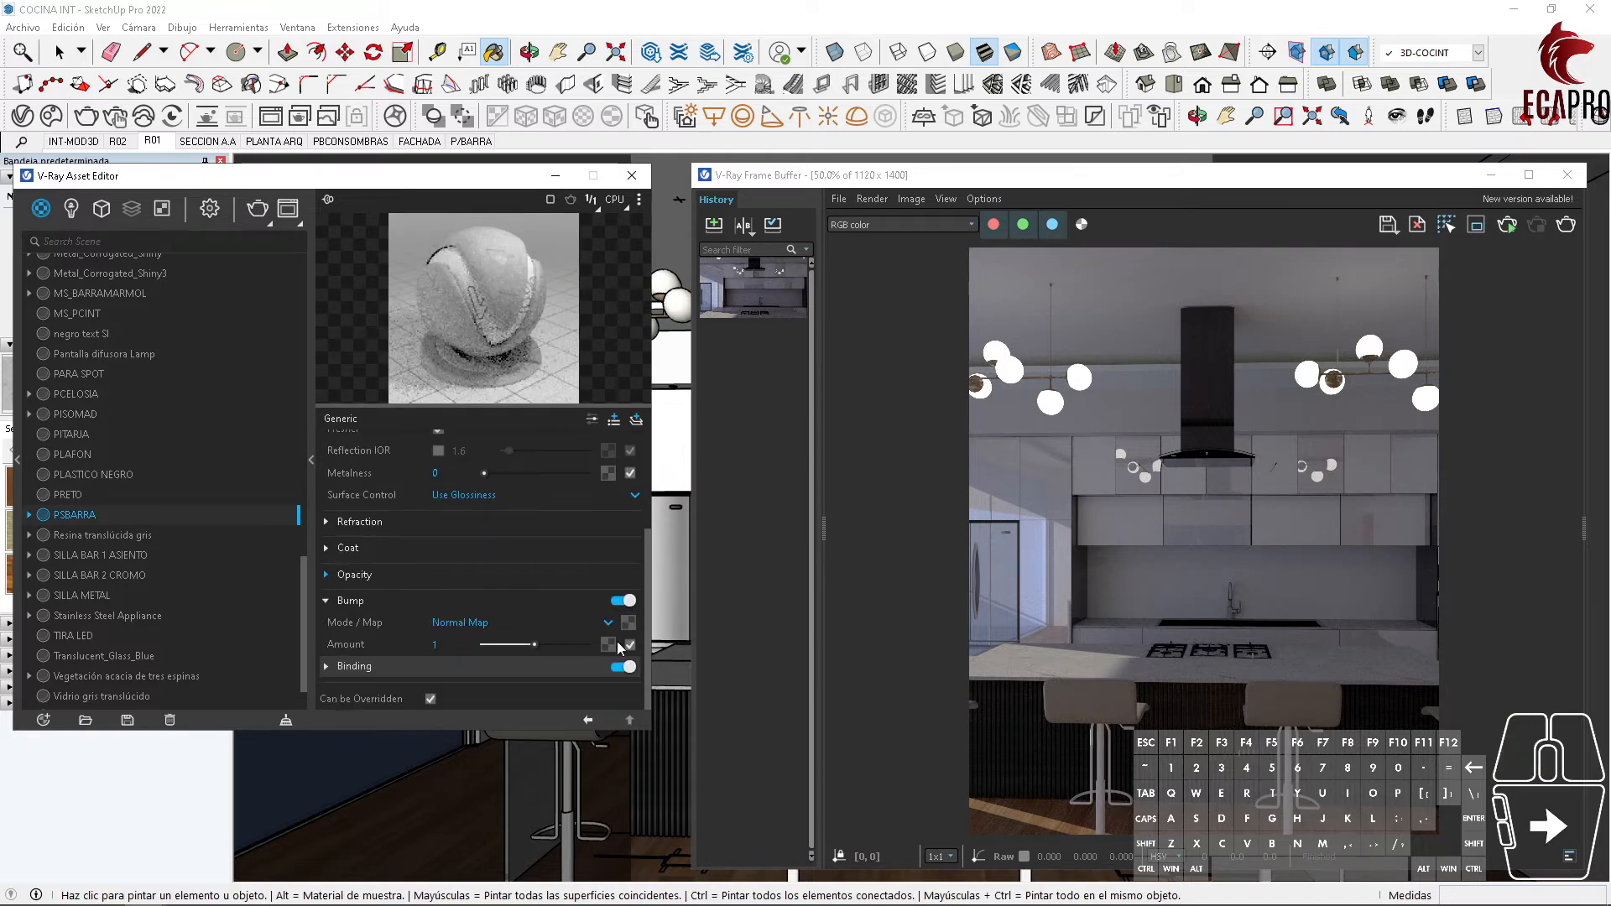
click(629, 623)
click(607, 224)
click(290, 420)
click(375, 581)
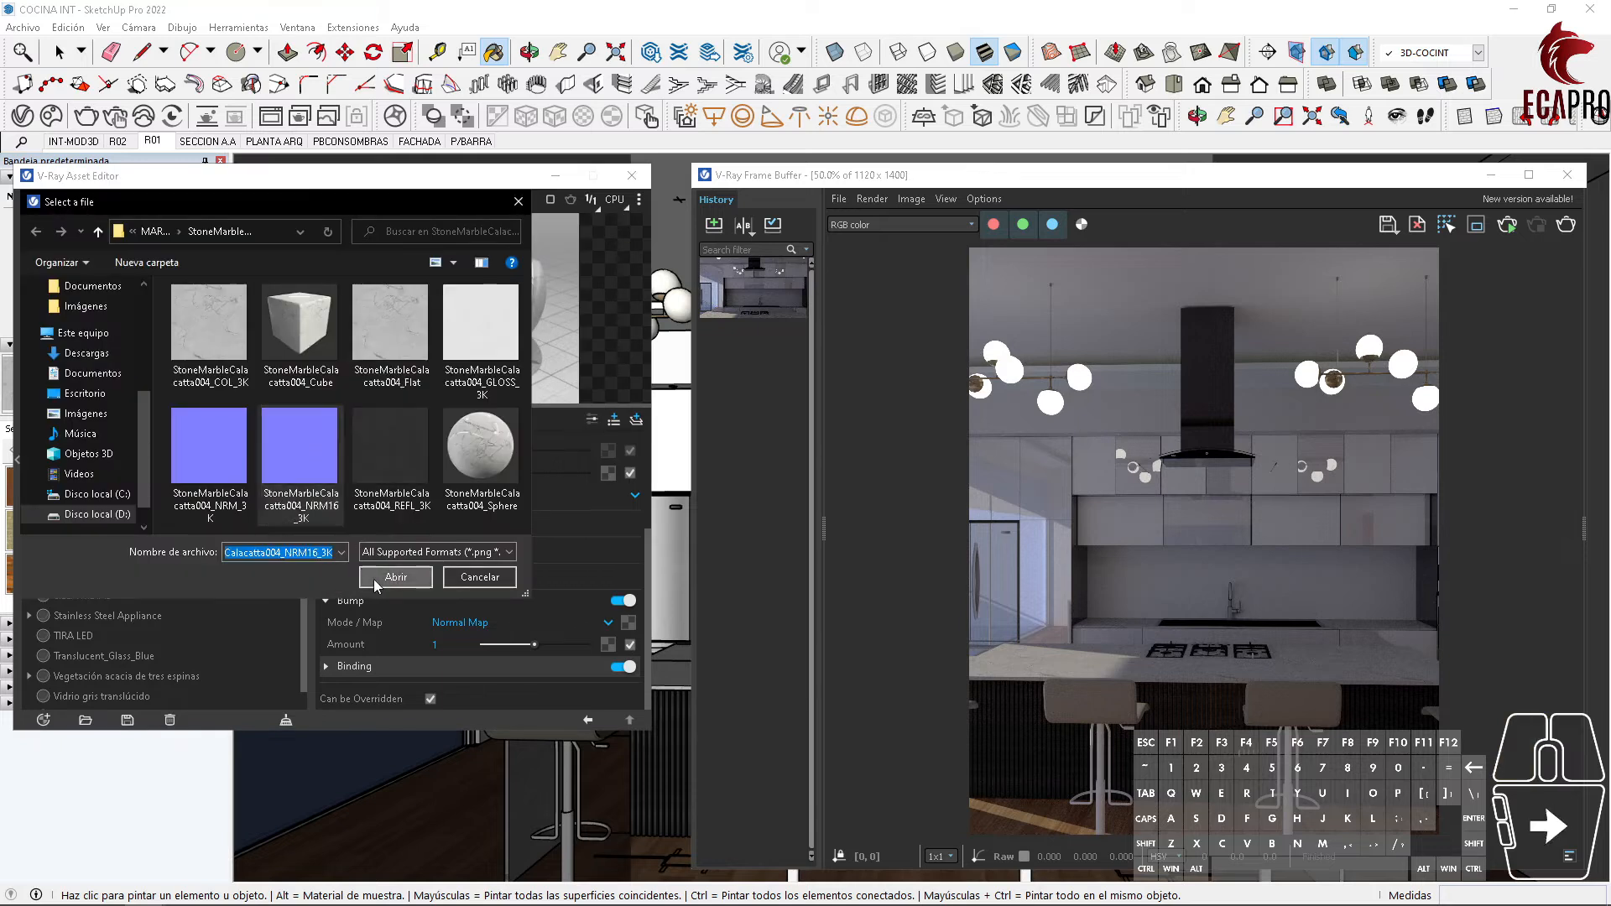
click(629, 720)
Step: Enable the custom Reflection IOR for PSBARRA and lower it to 7.53
scroll(515, 551, up, 2)
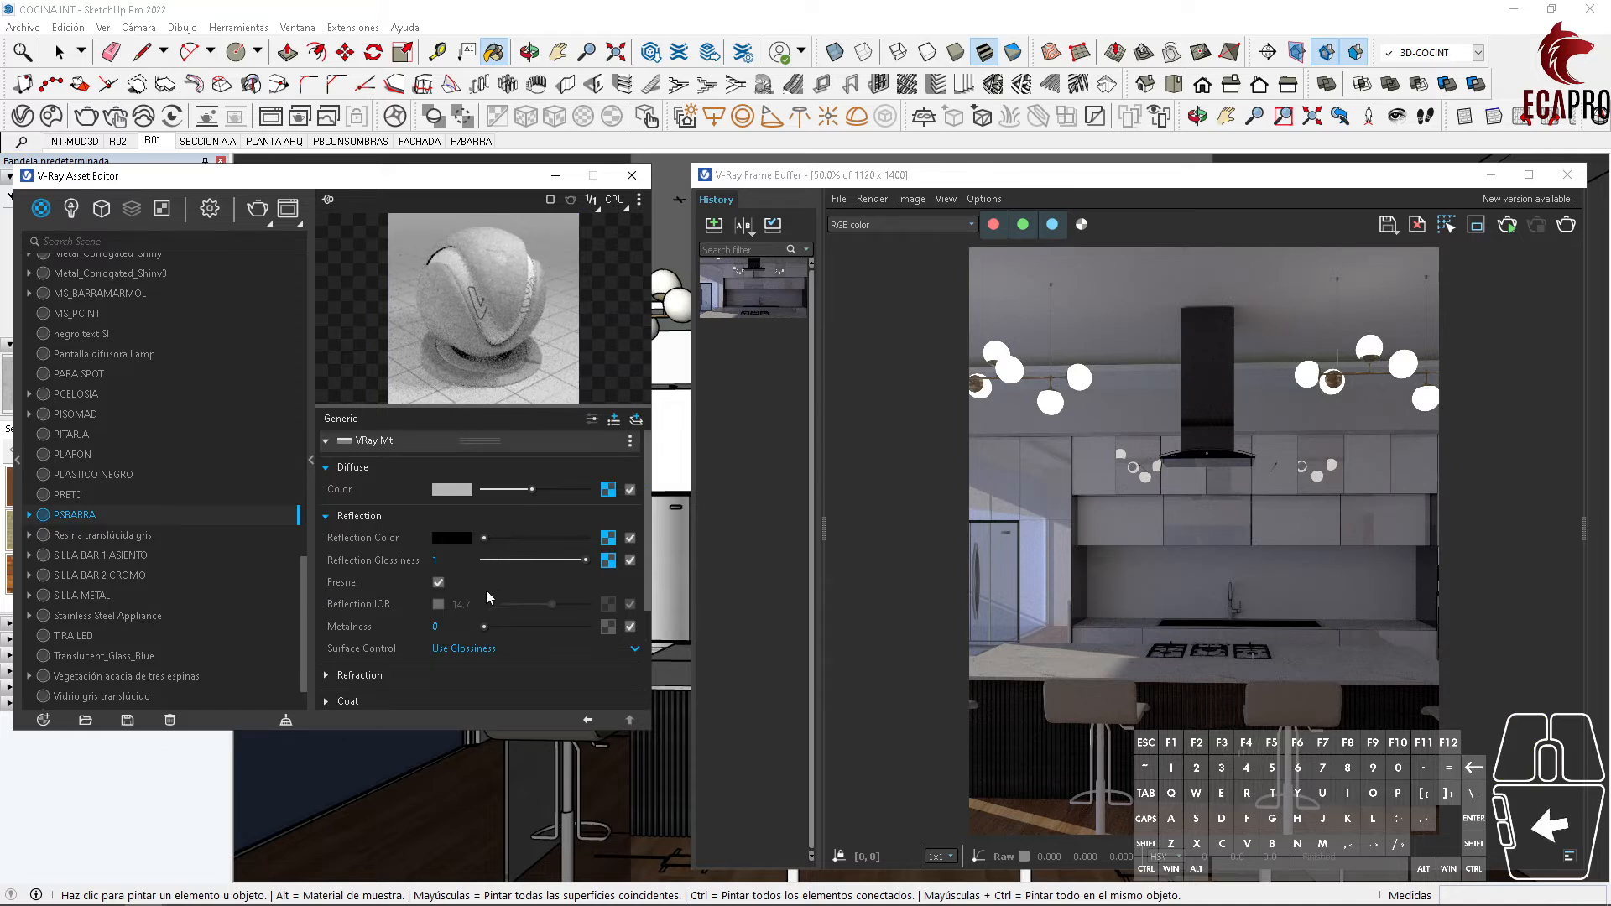
click(438, 605)
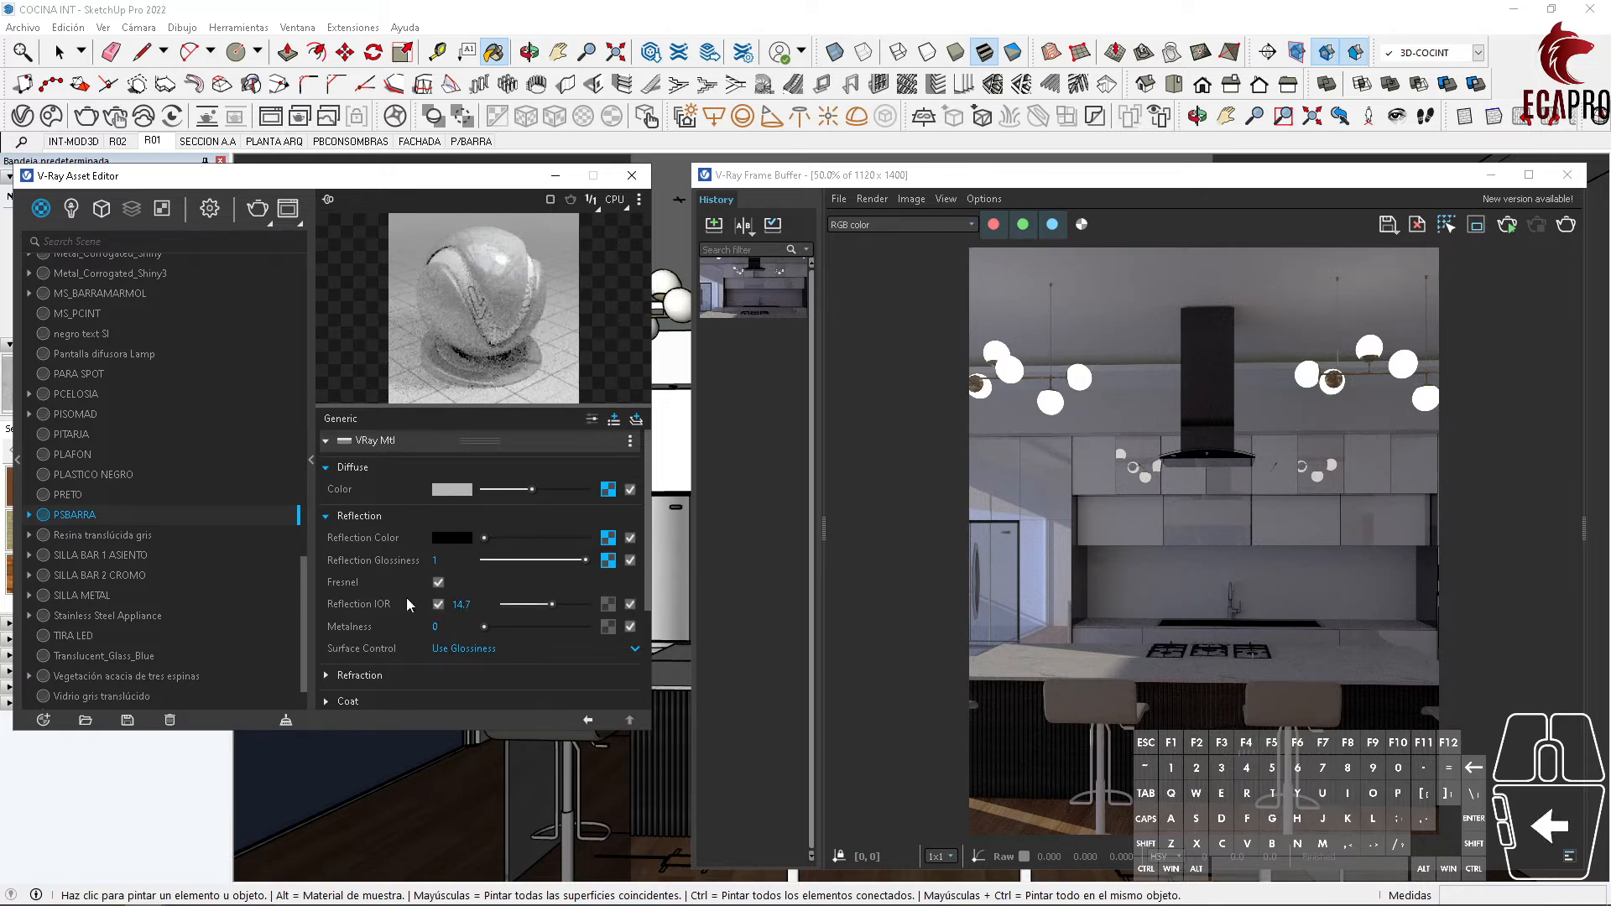
mouse_move(551, 604)
mouse_down()
mouse_move(515, 611)
mouse_move(531, 611)
mouse_up()
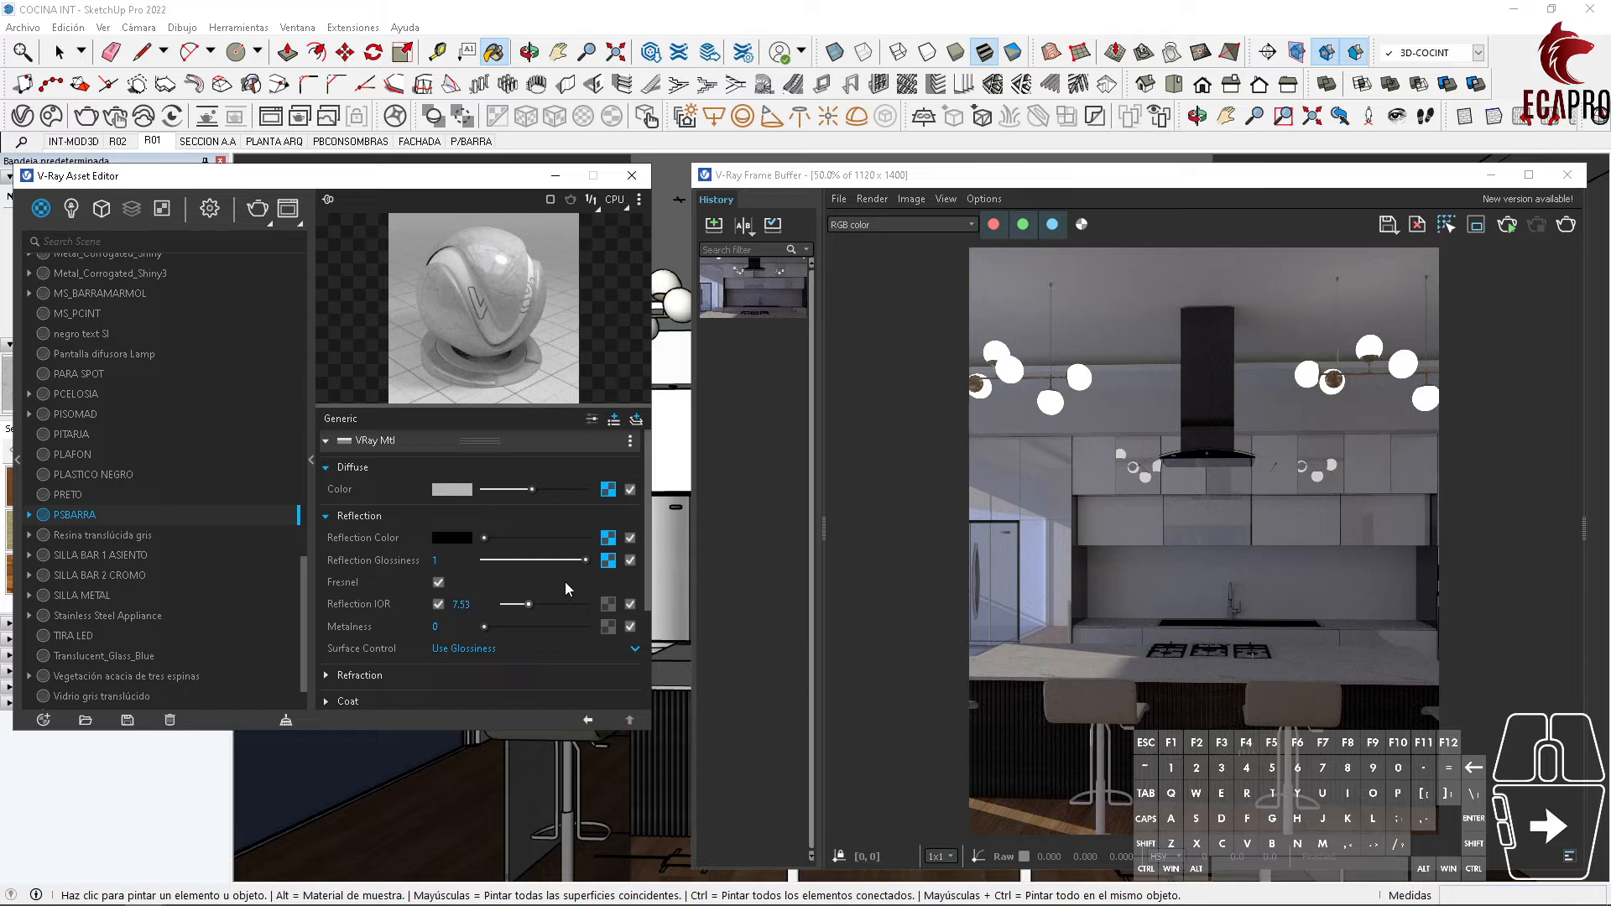
Step: Define a render region around the left end of the marble bar counter and render it
click(1476, 224)
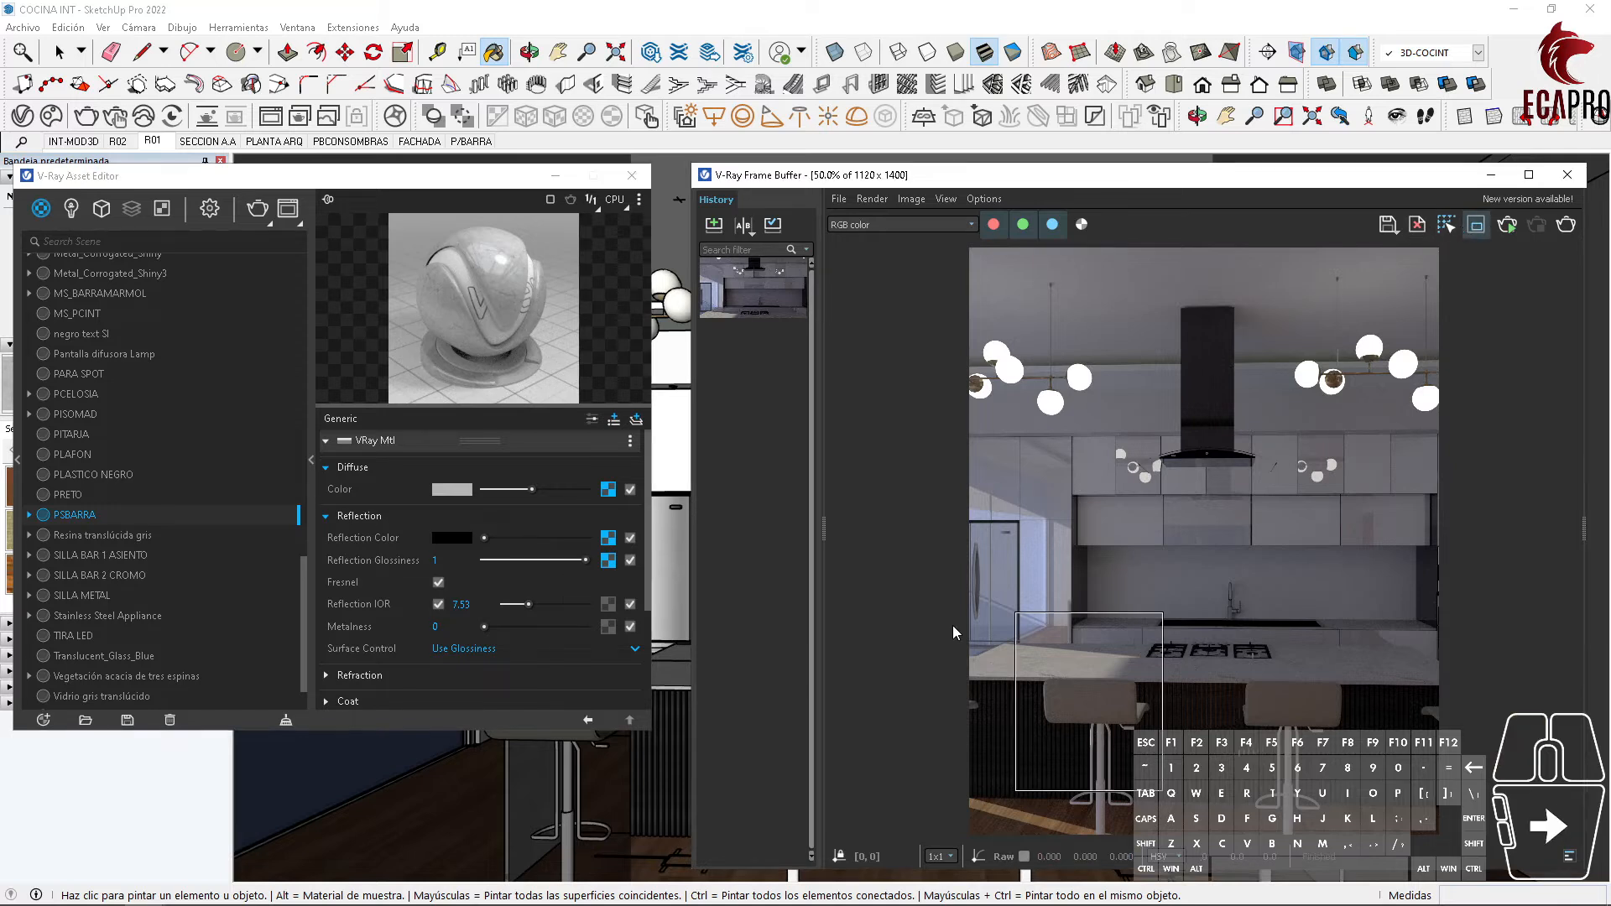
drag(1066, 590, 1070, 585)
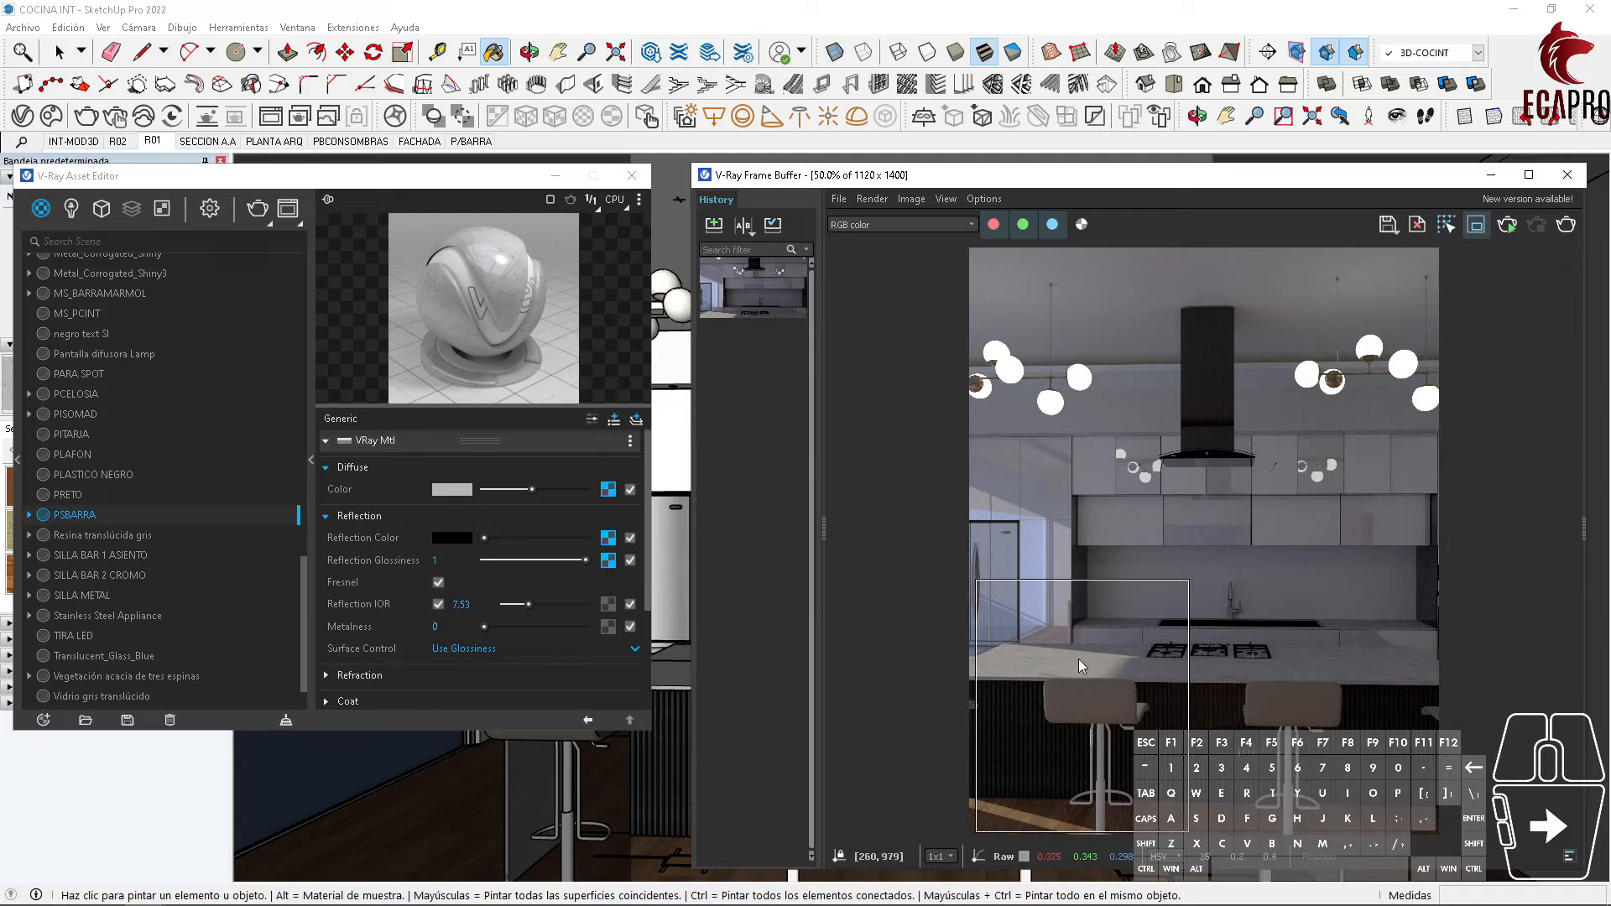
click(1567, 225)
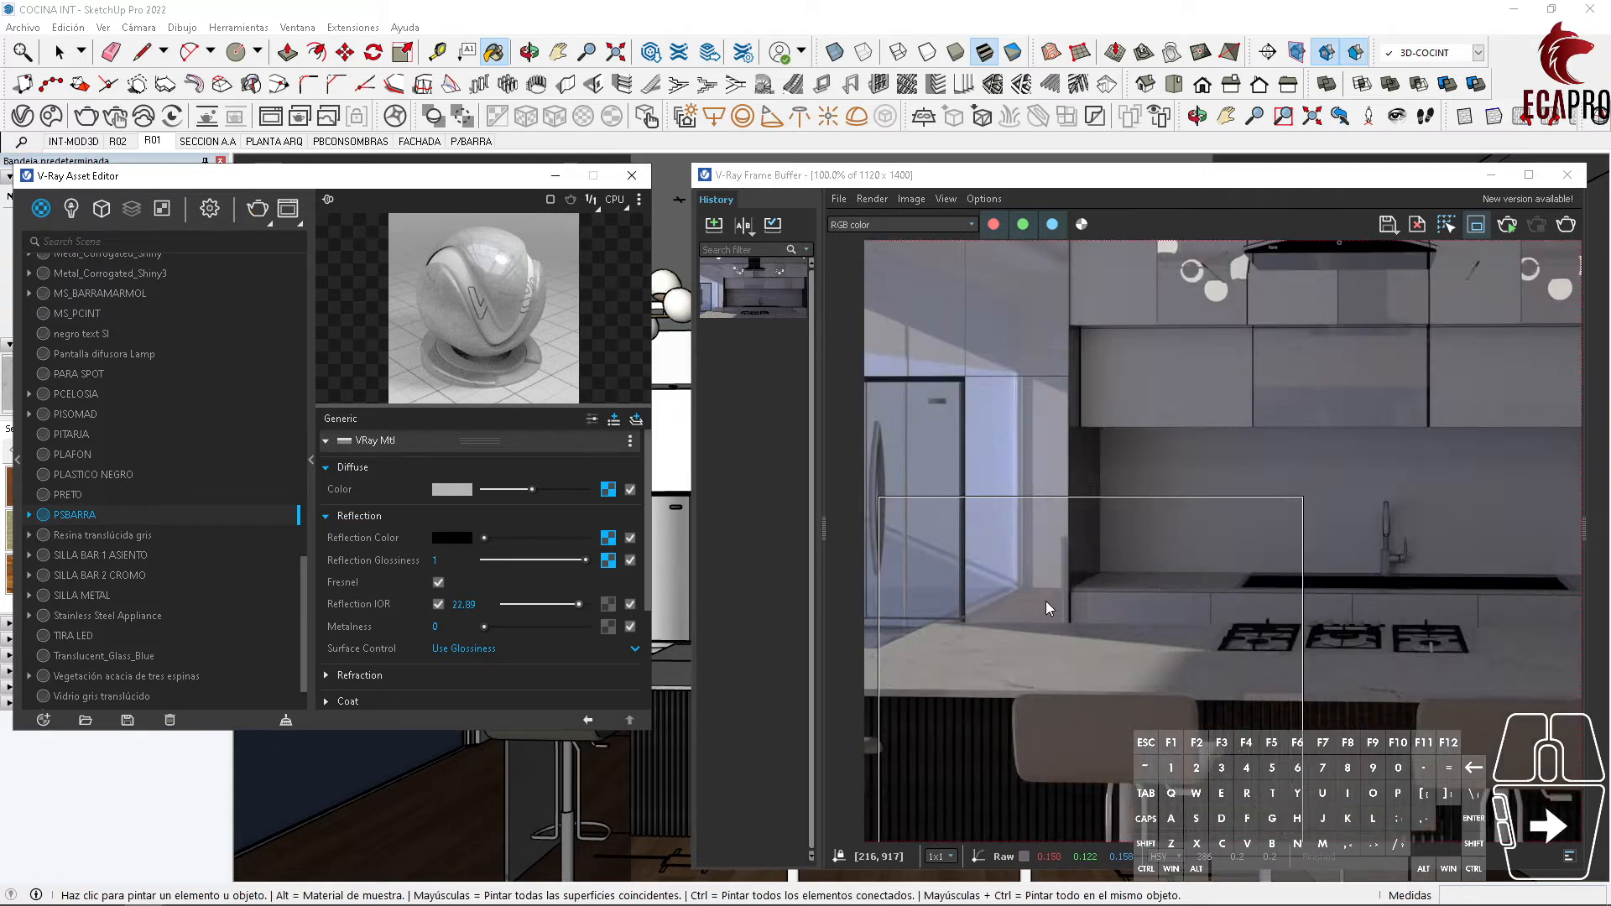
scroll(1386, 504, down, 3)
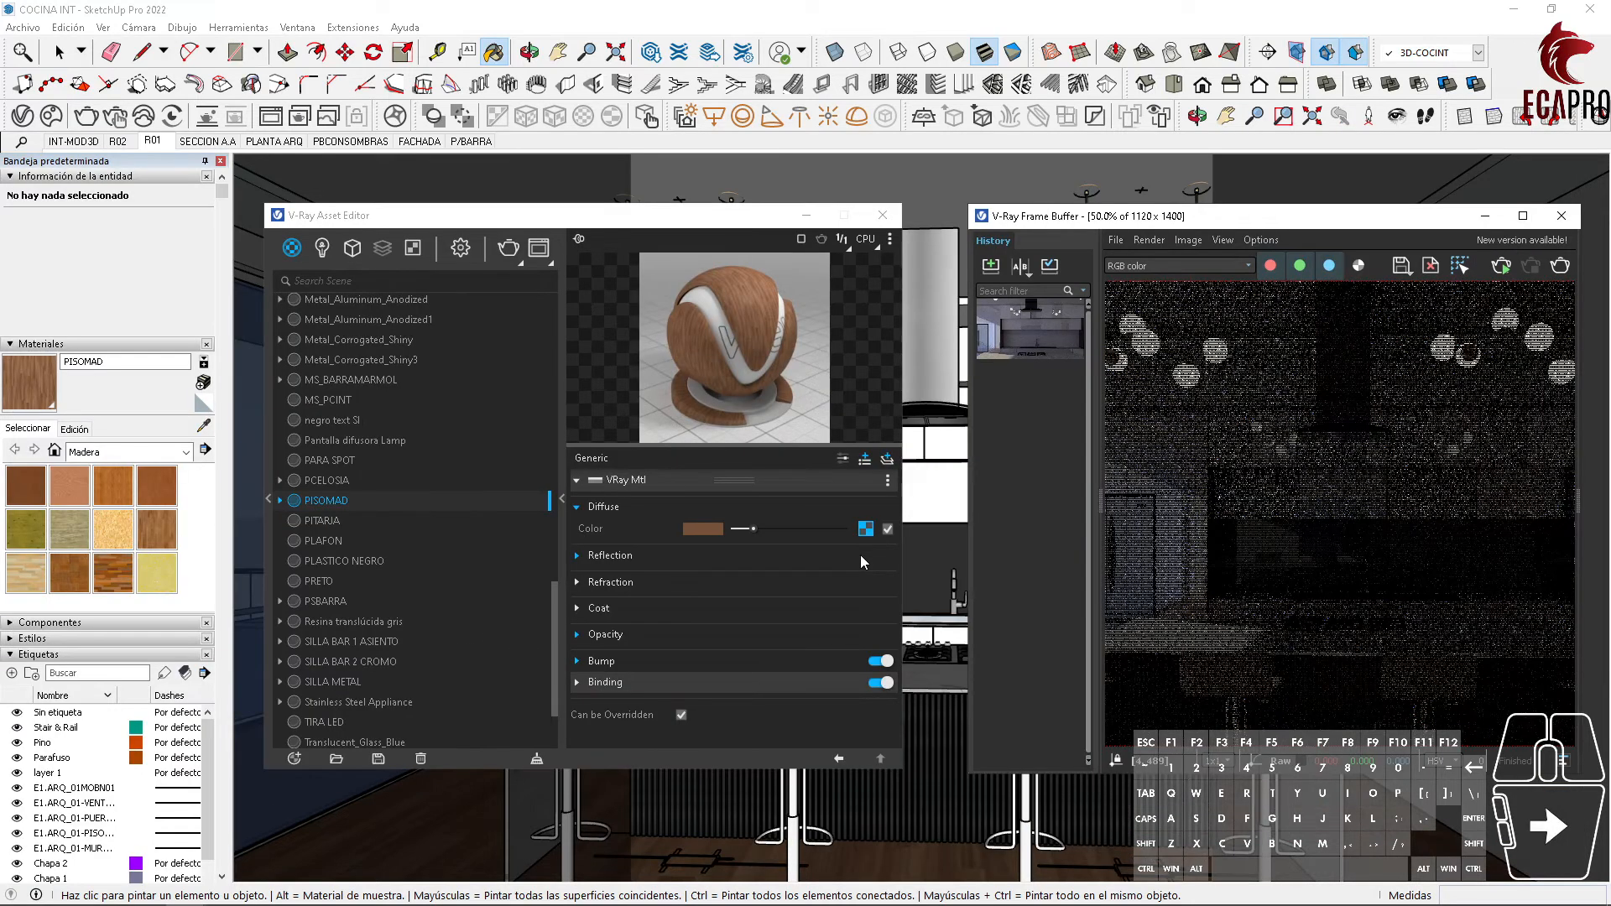
Step: Sample the dark backsplash material PITARJA from the kitchen model and show its reflection settings
click(740, 753)
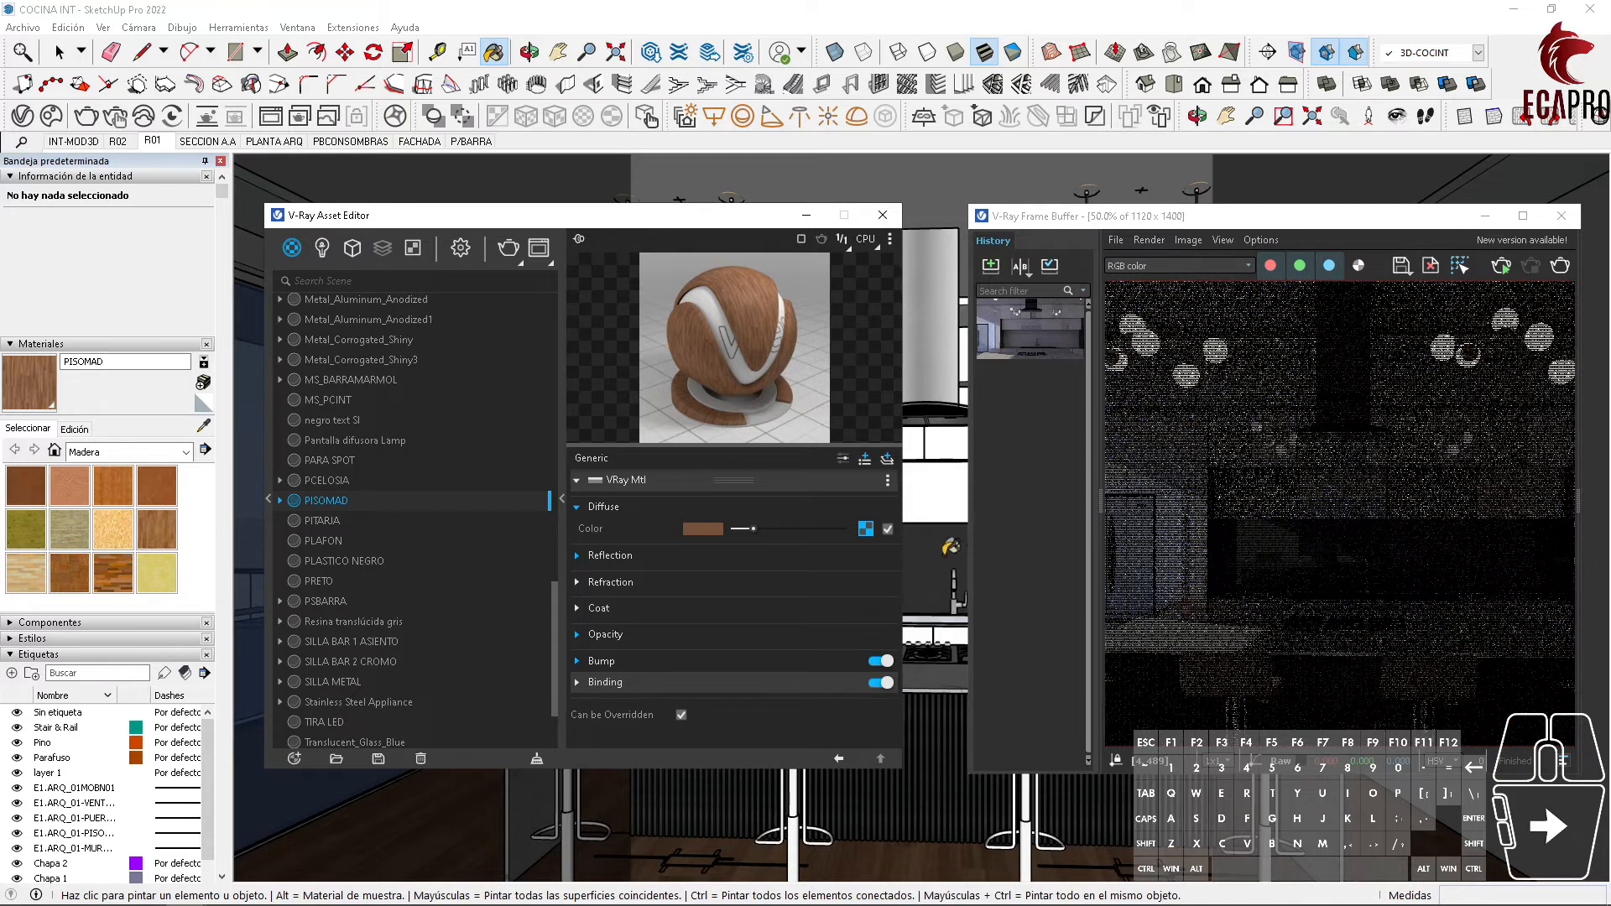
click(203, 426)
click(932, 542)
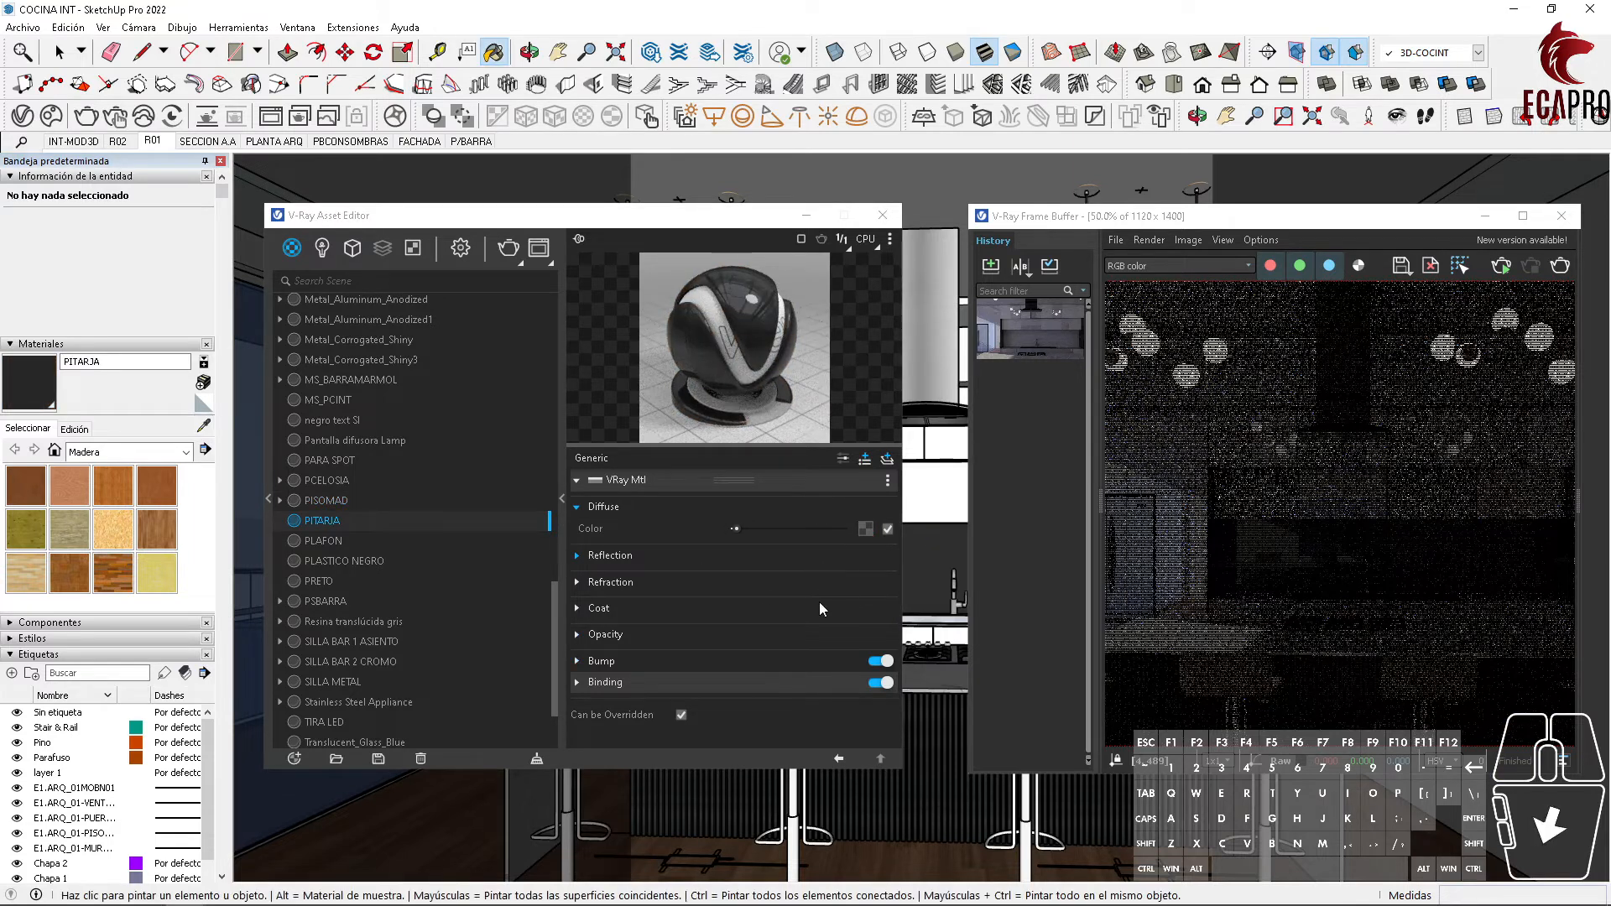
click(717, 555)
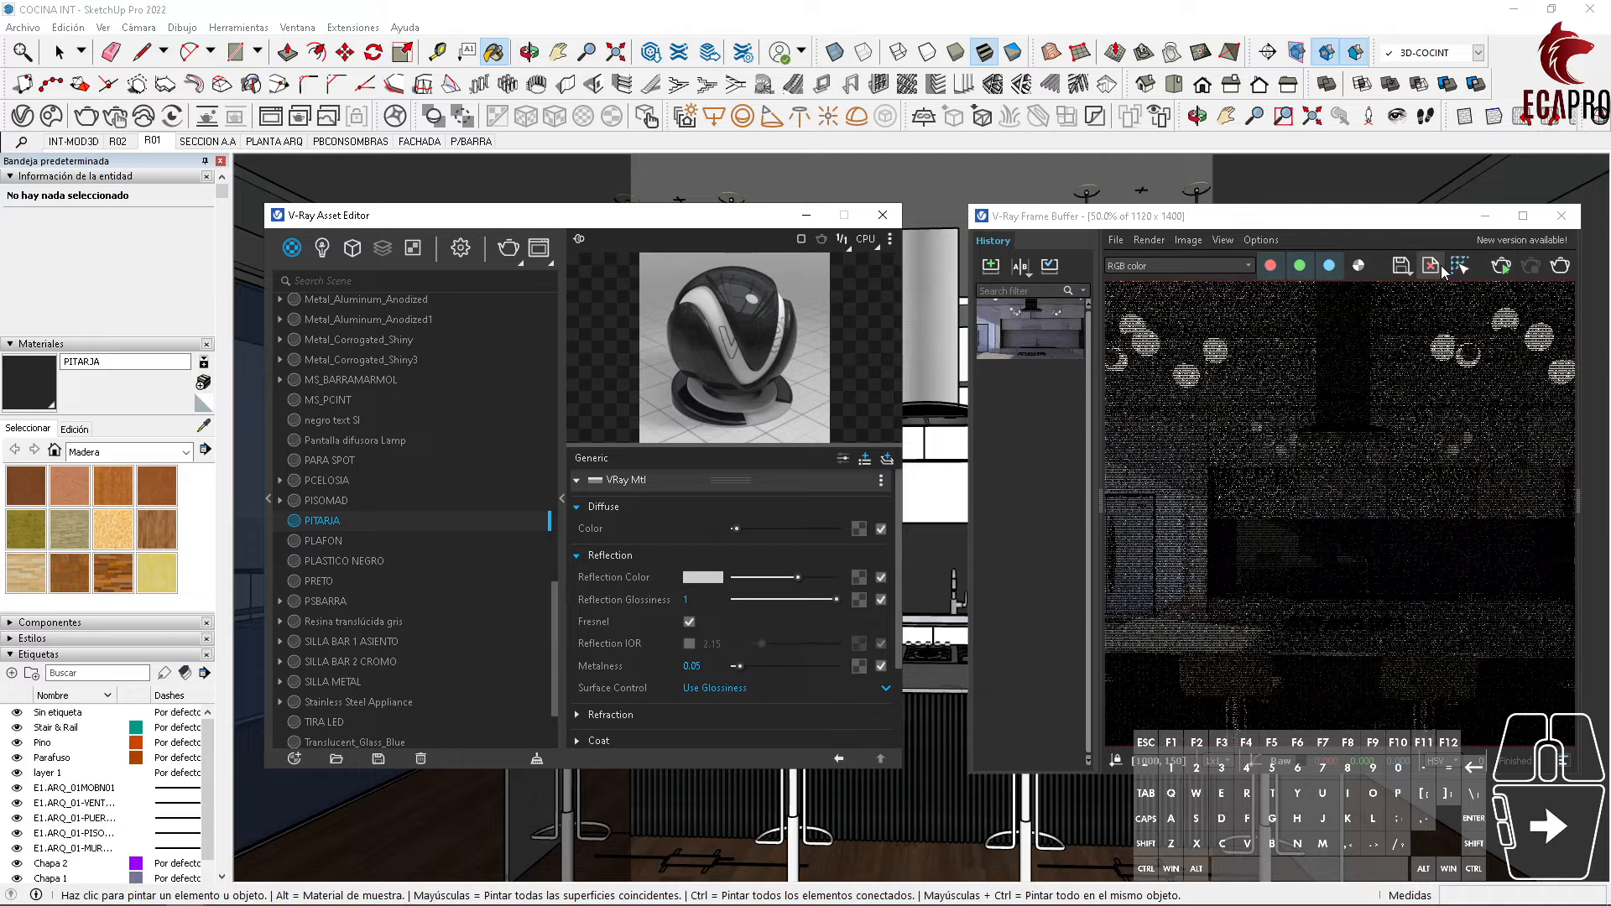
Step: Test-render a region over the left part of the backsplash, inspect its reflections, and stop the render
click(1470, 266)
drag(1164, 484, 1258, 610)
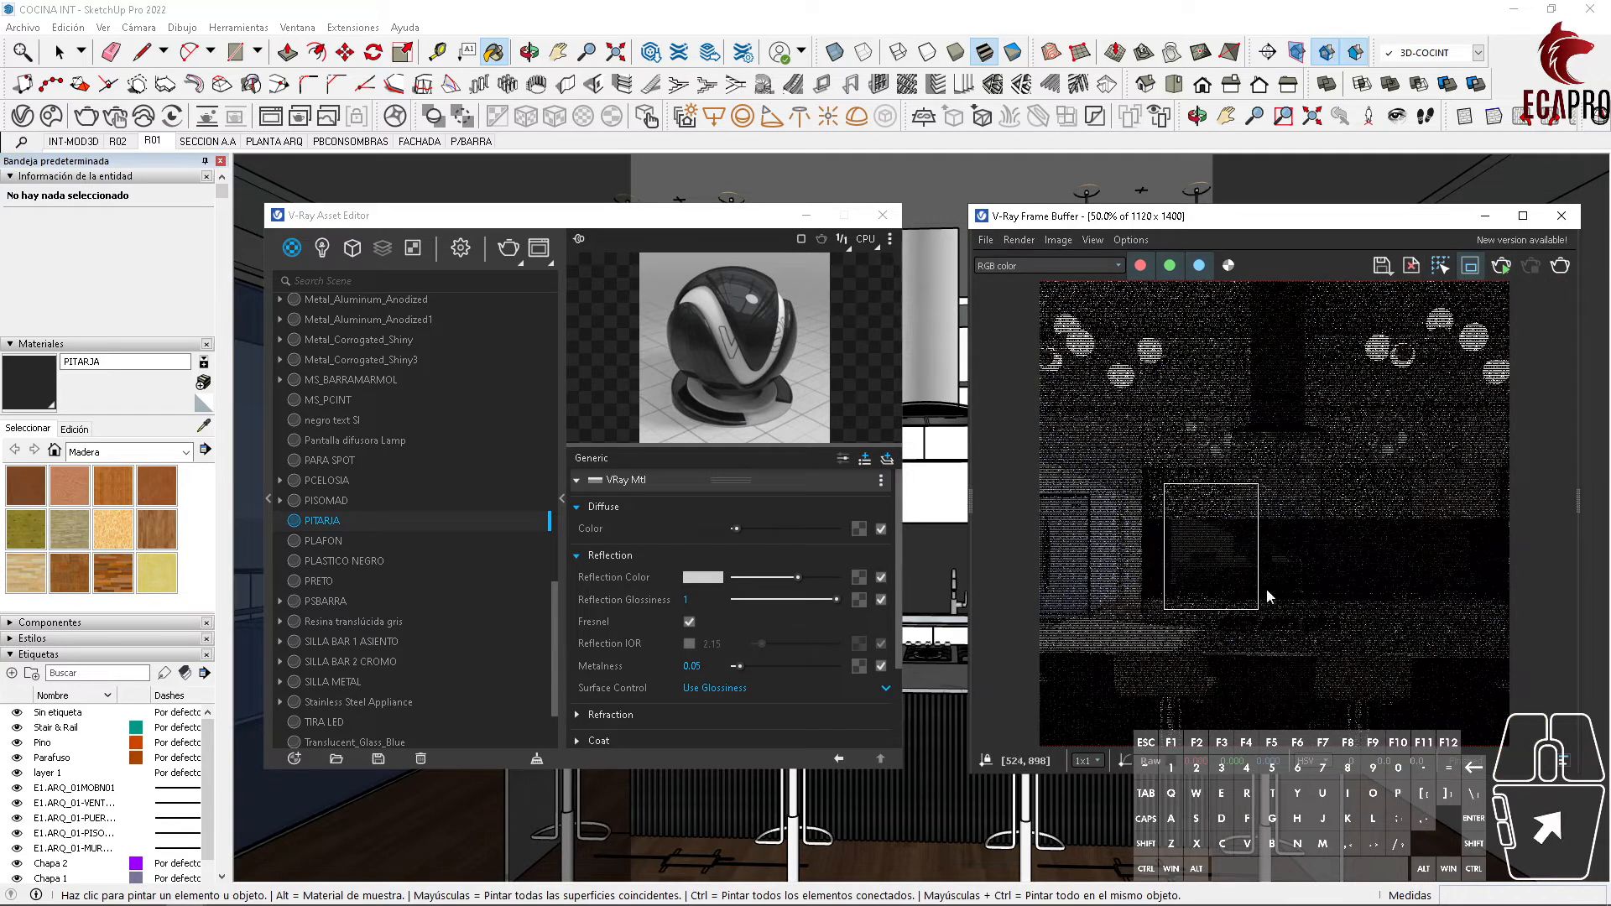
click(1559, 269)
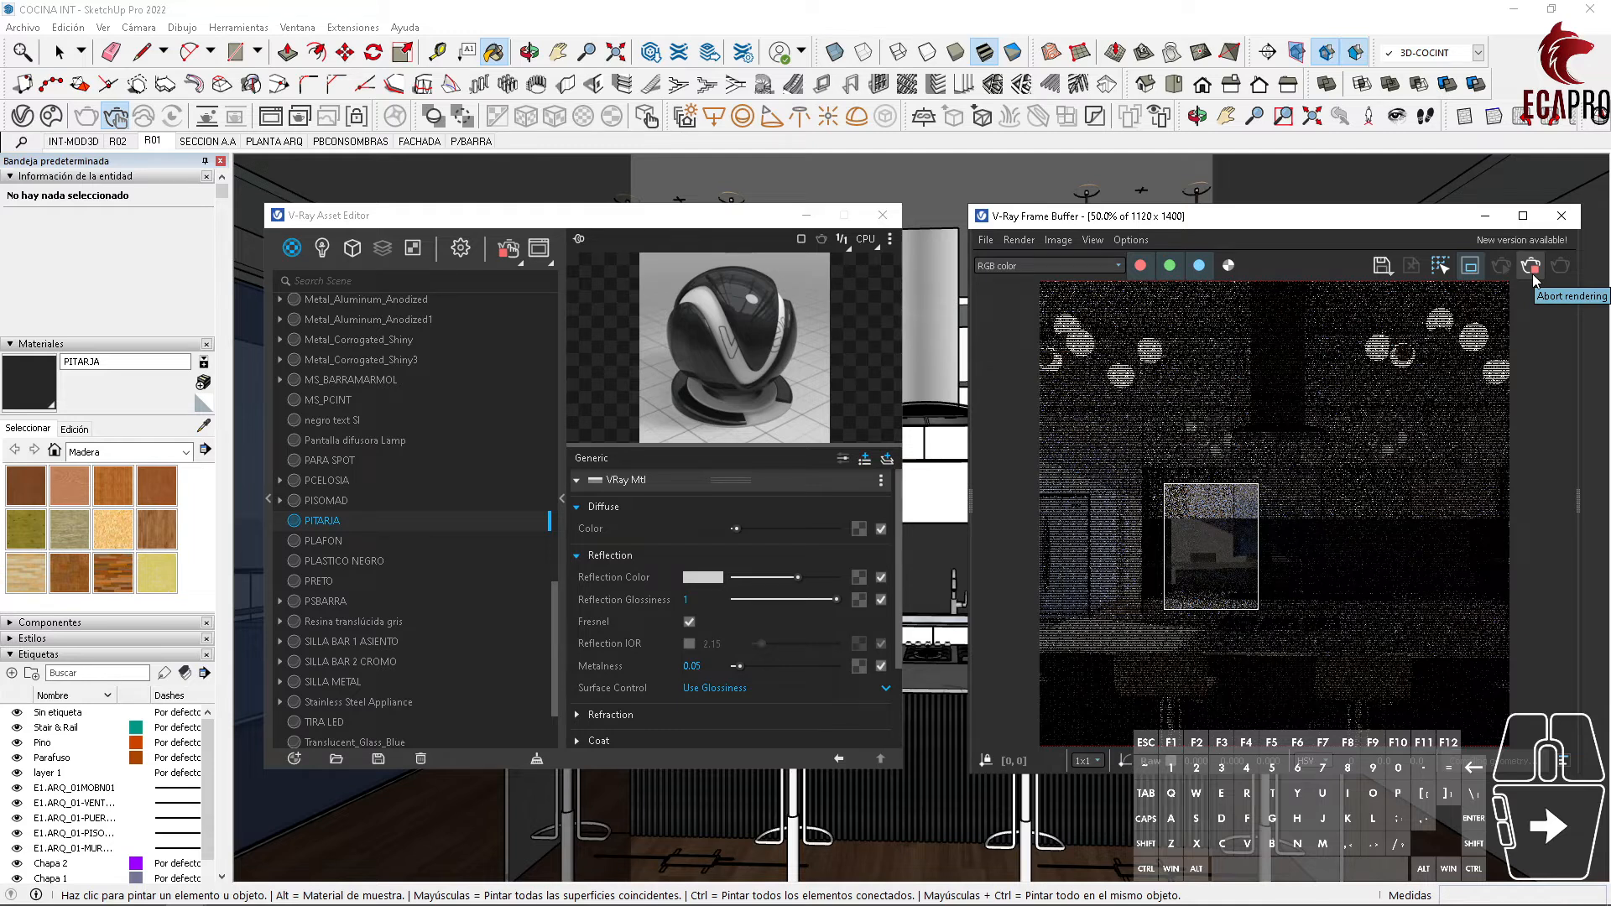
scroll(1202, 555, up, 1)
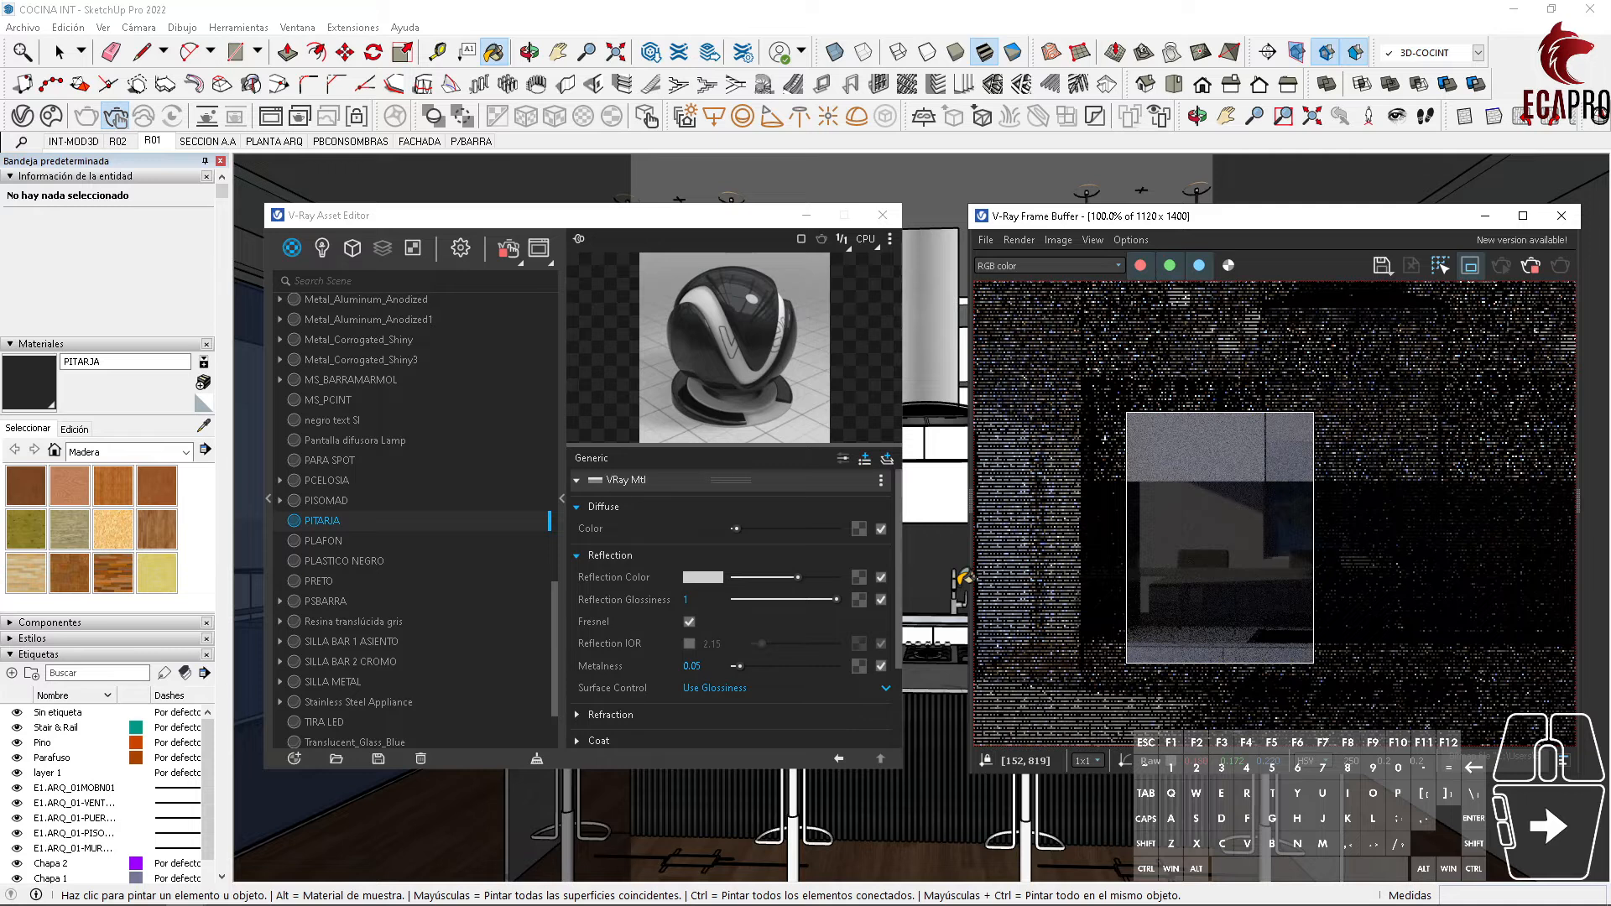
scroll(1128, 515, down, 1)
click(1531, 271)
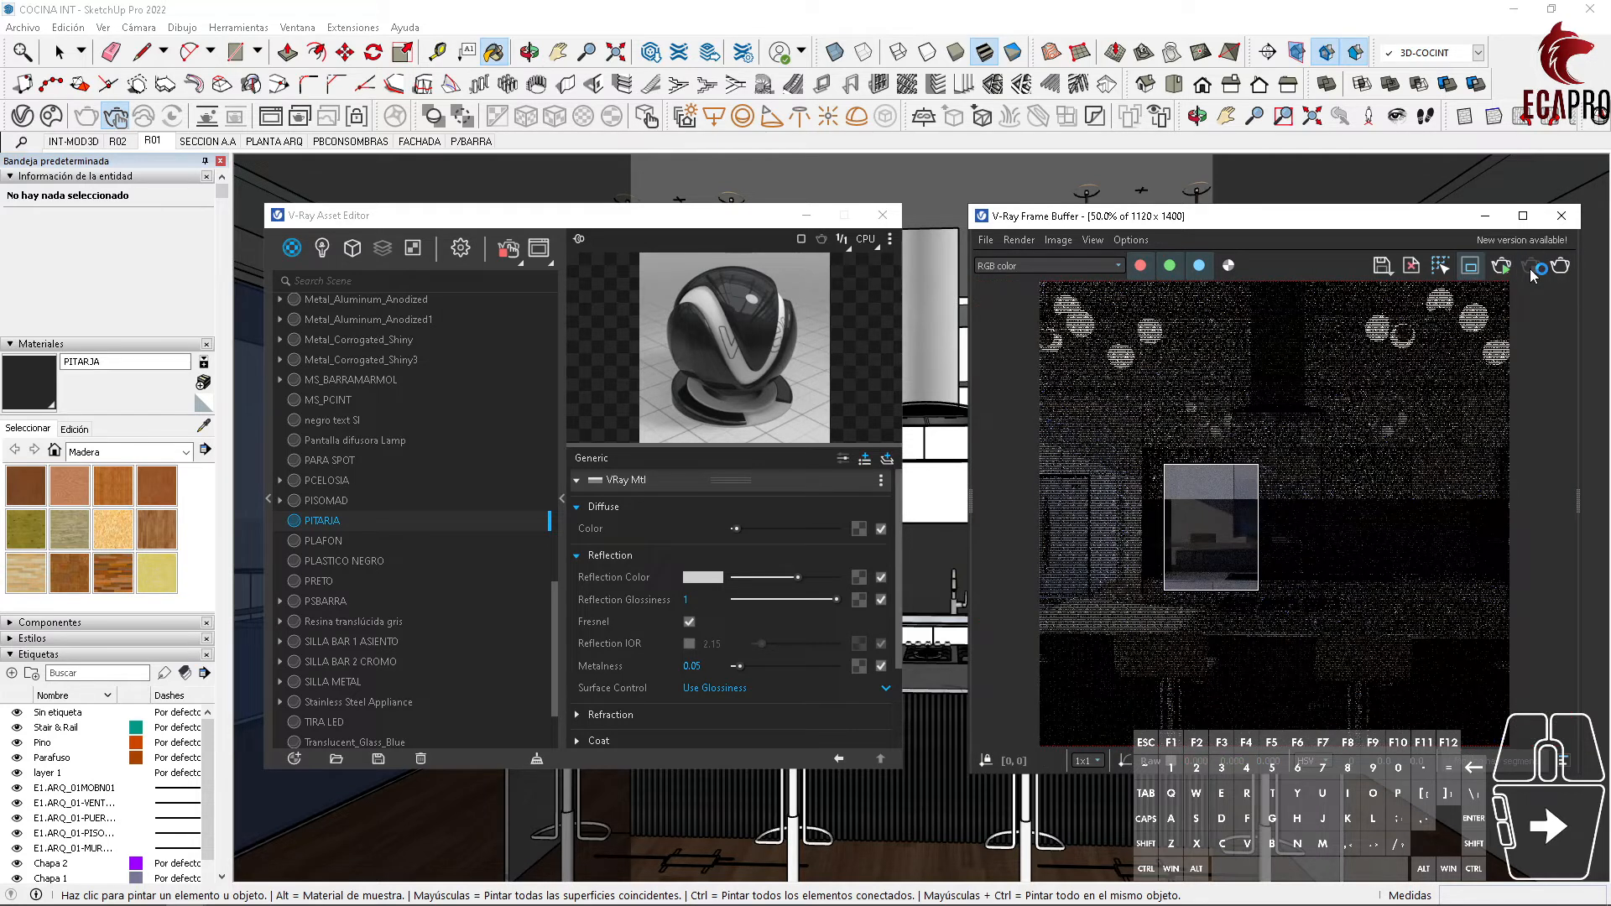
Step: Sample the range hood's metal material, darken its reflection color to medium gray, and set the reflection glossiness to 0.85
click(761, 760)
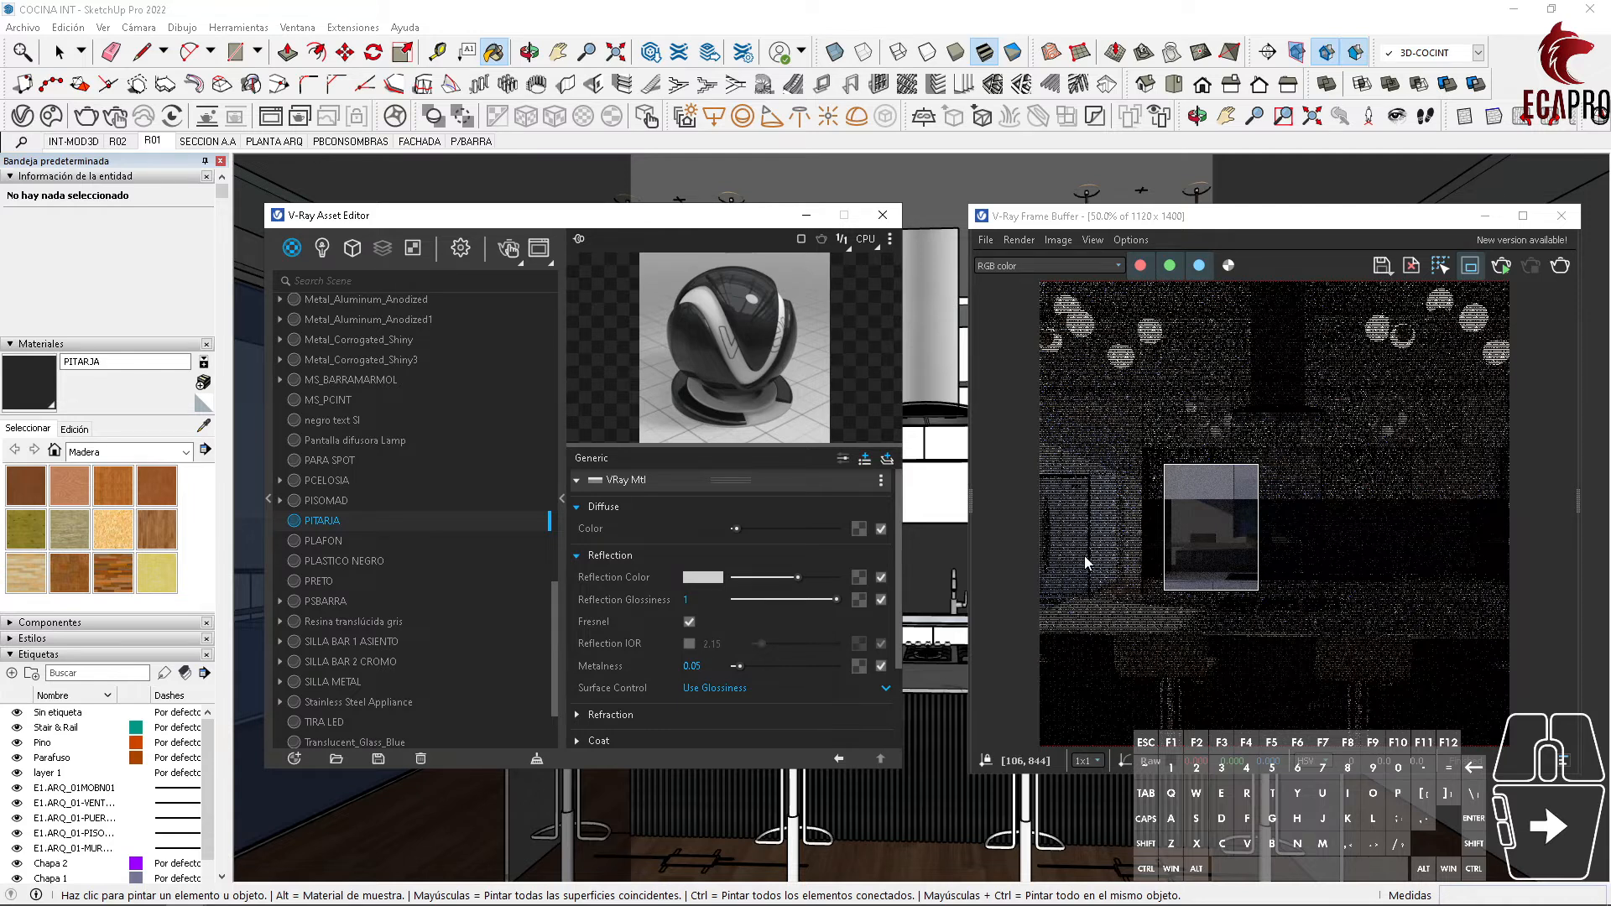
click(204, 425)
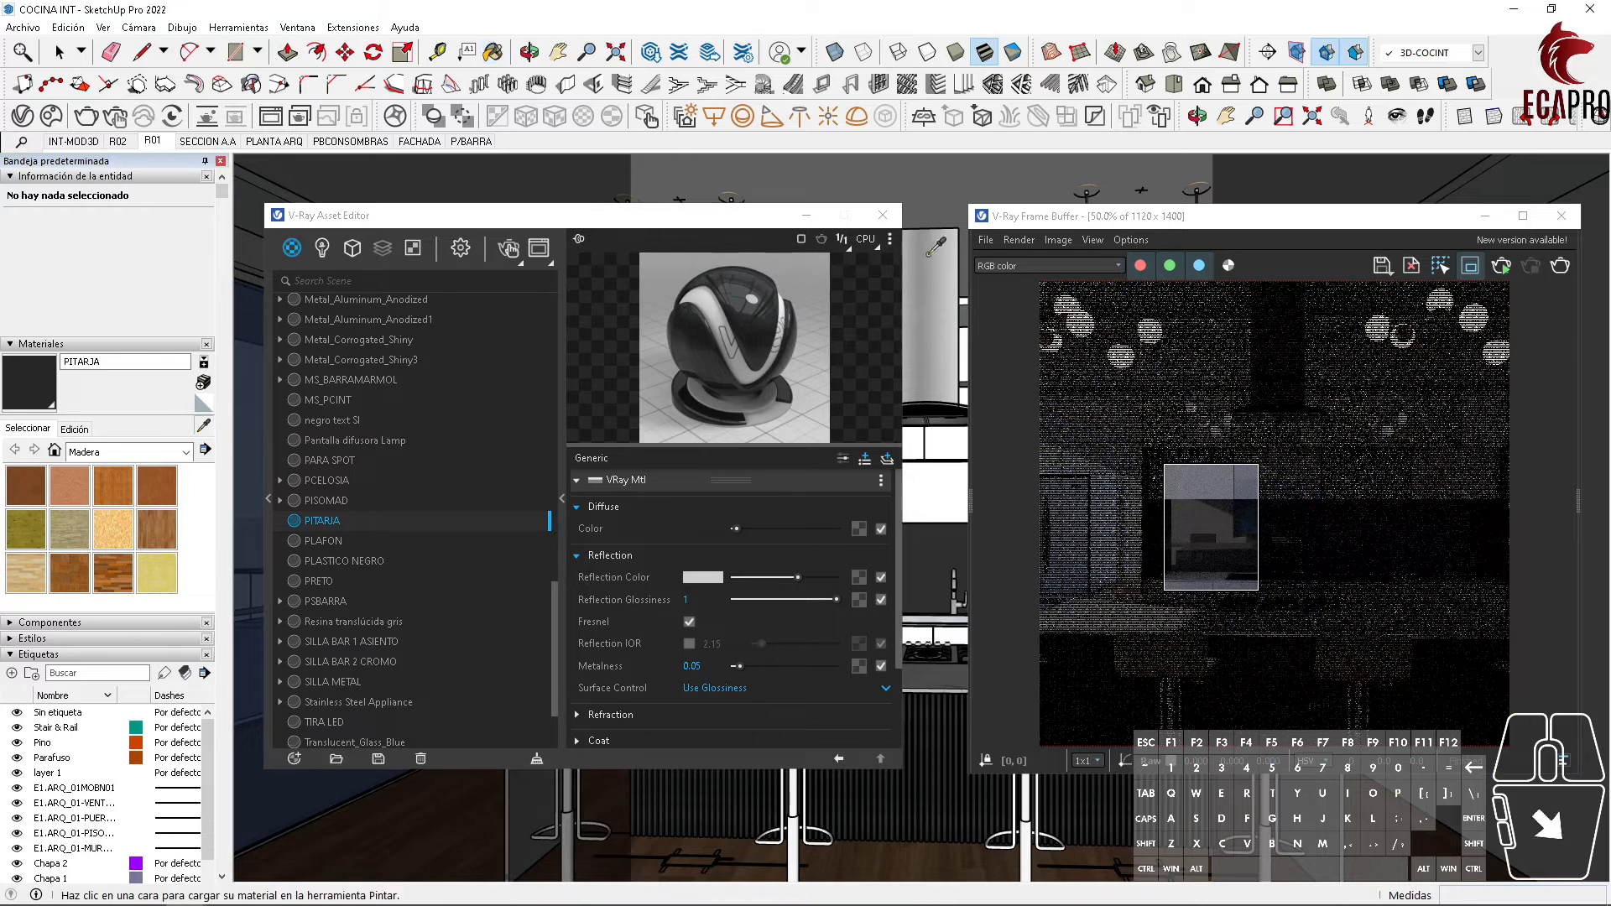
click(938, 285)
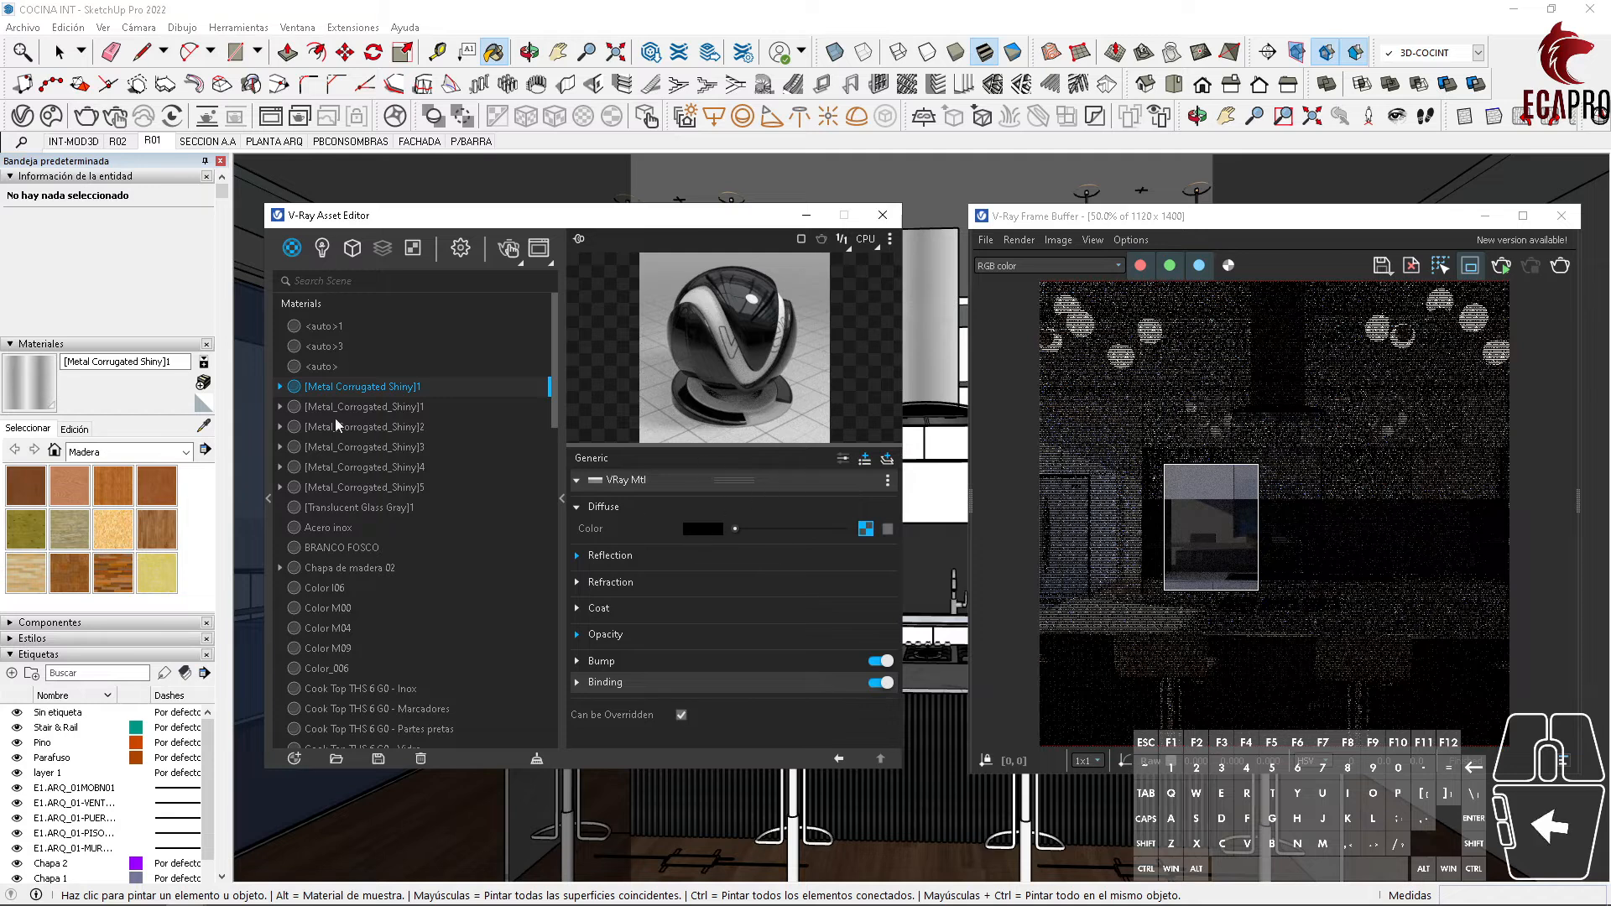
click(574, 553)
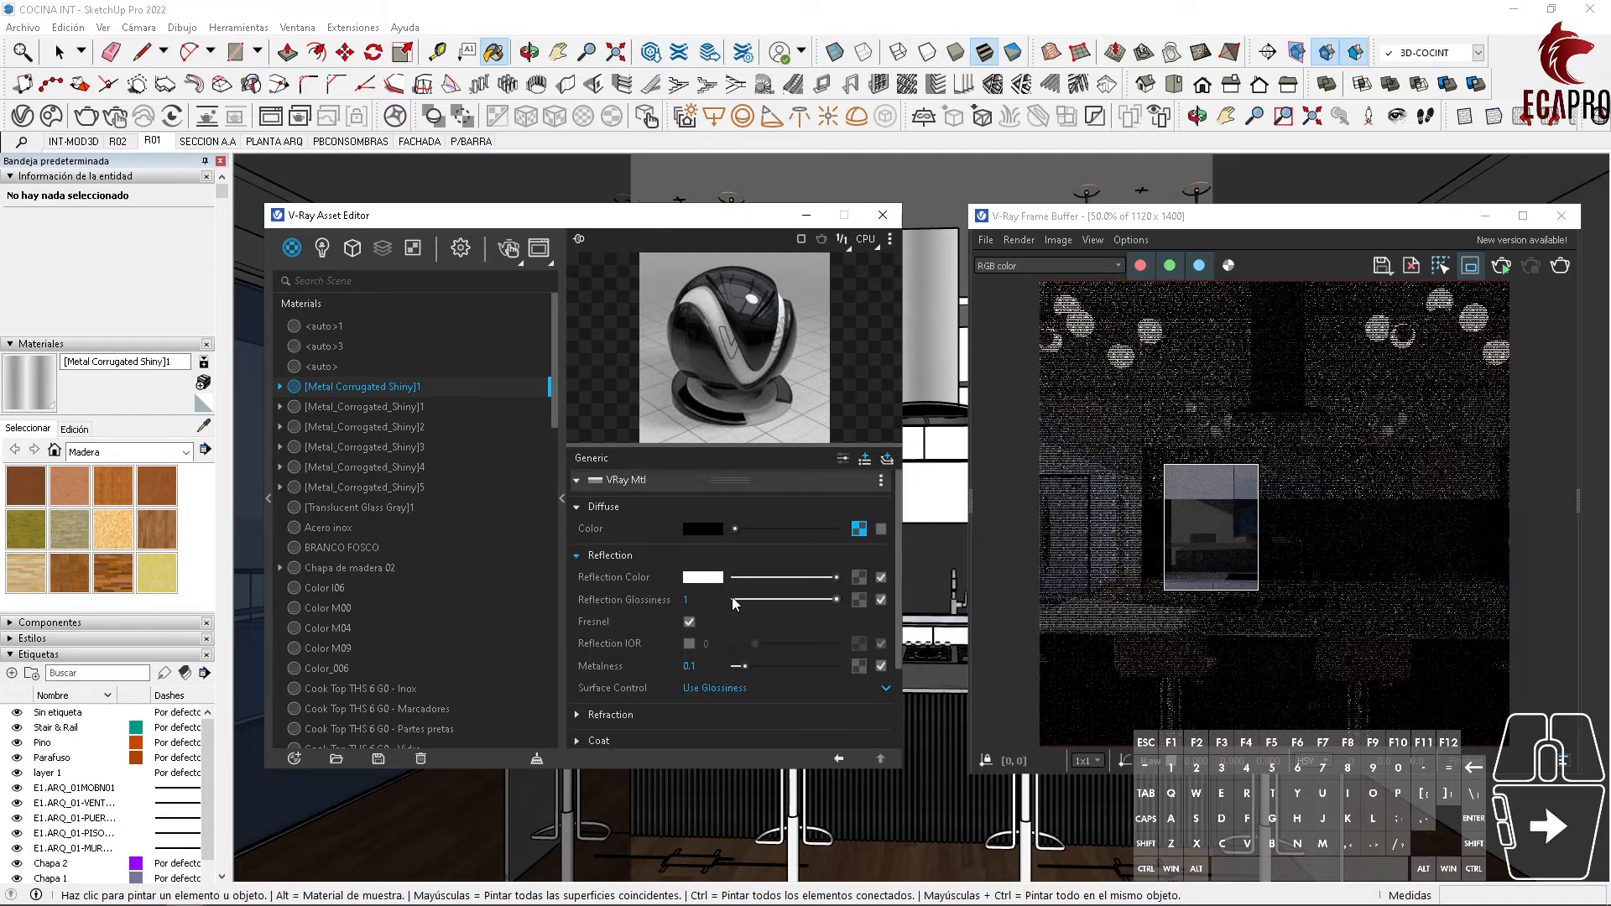
drag(828, 582, 786, 582)
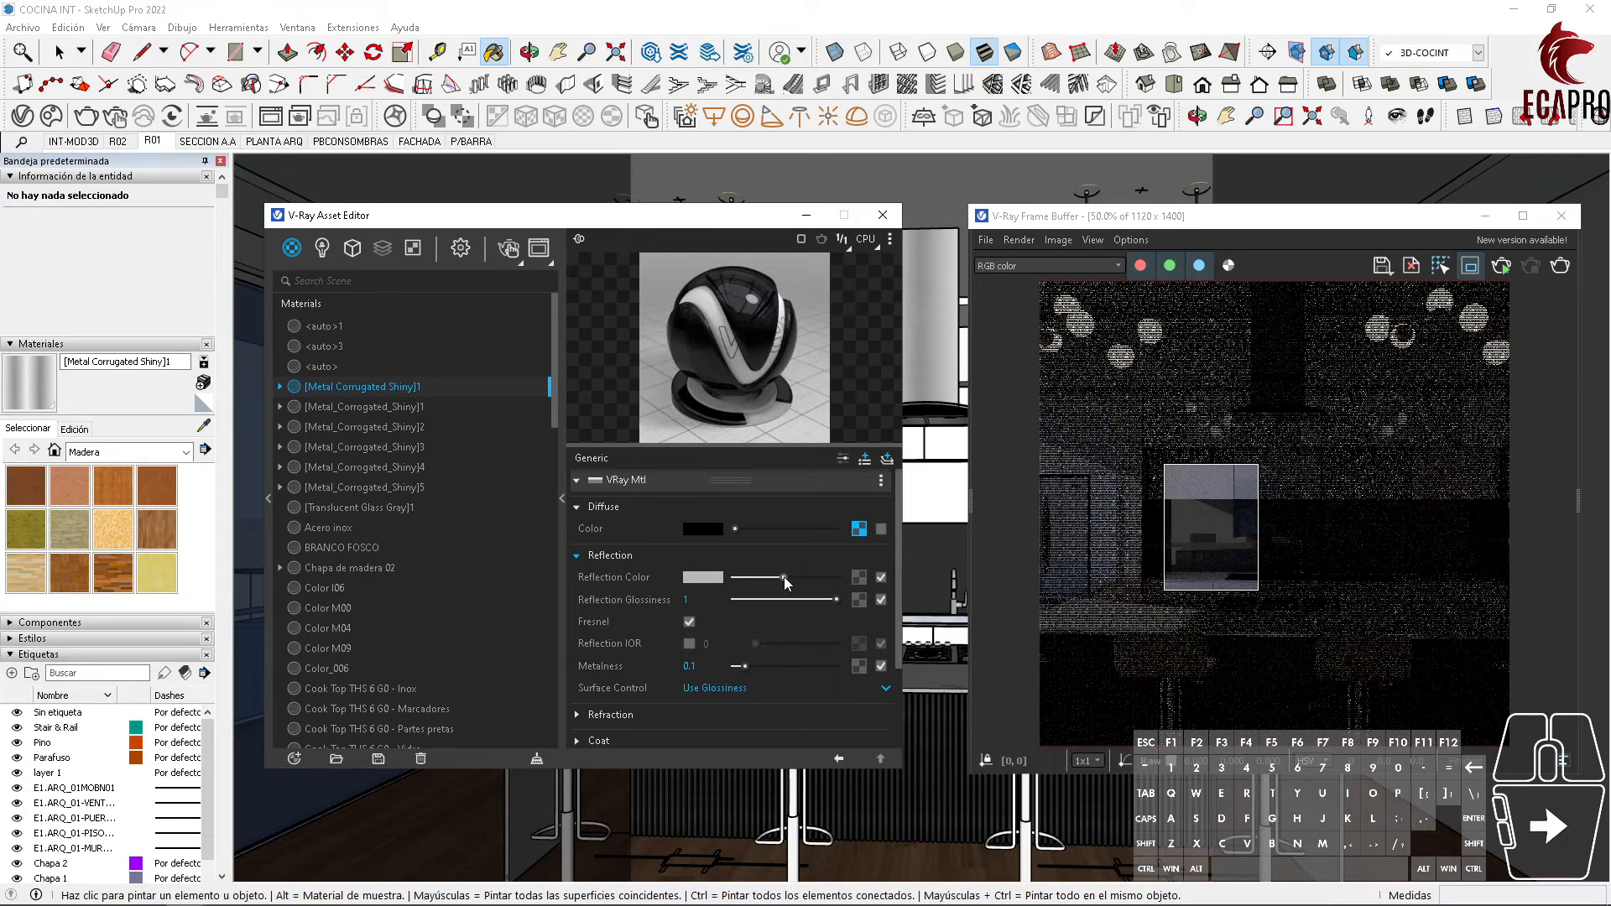
drag(786, 583, 821, 600)
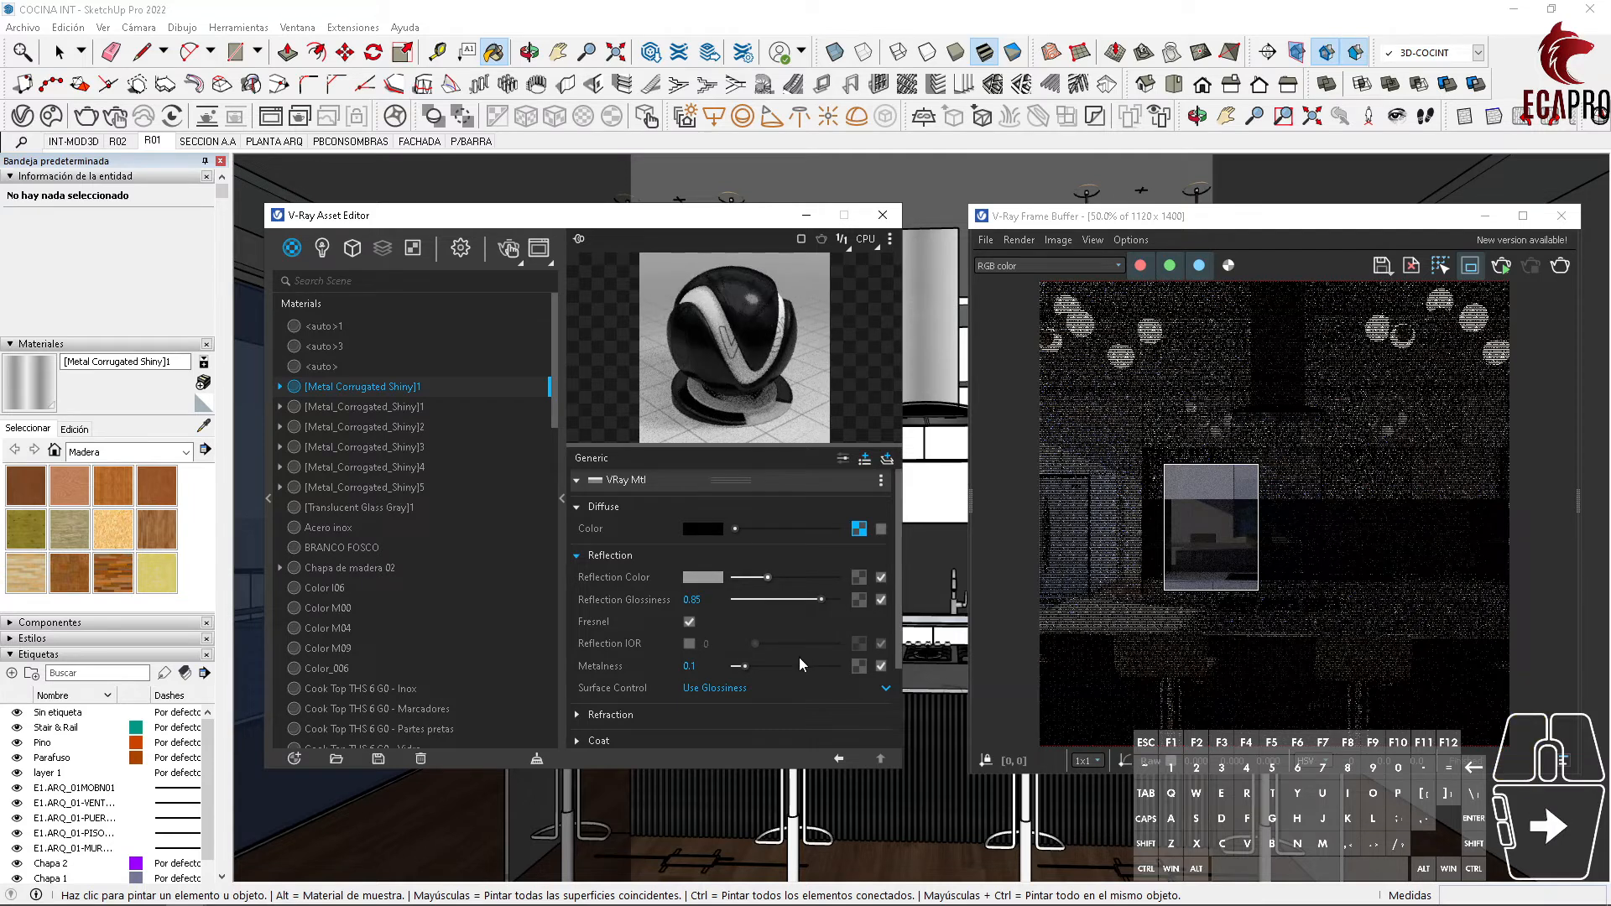
Step: Sample the range hood's gray glass material from the model and brighten its reflection color
drag(587, 214, 560, 435)
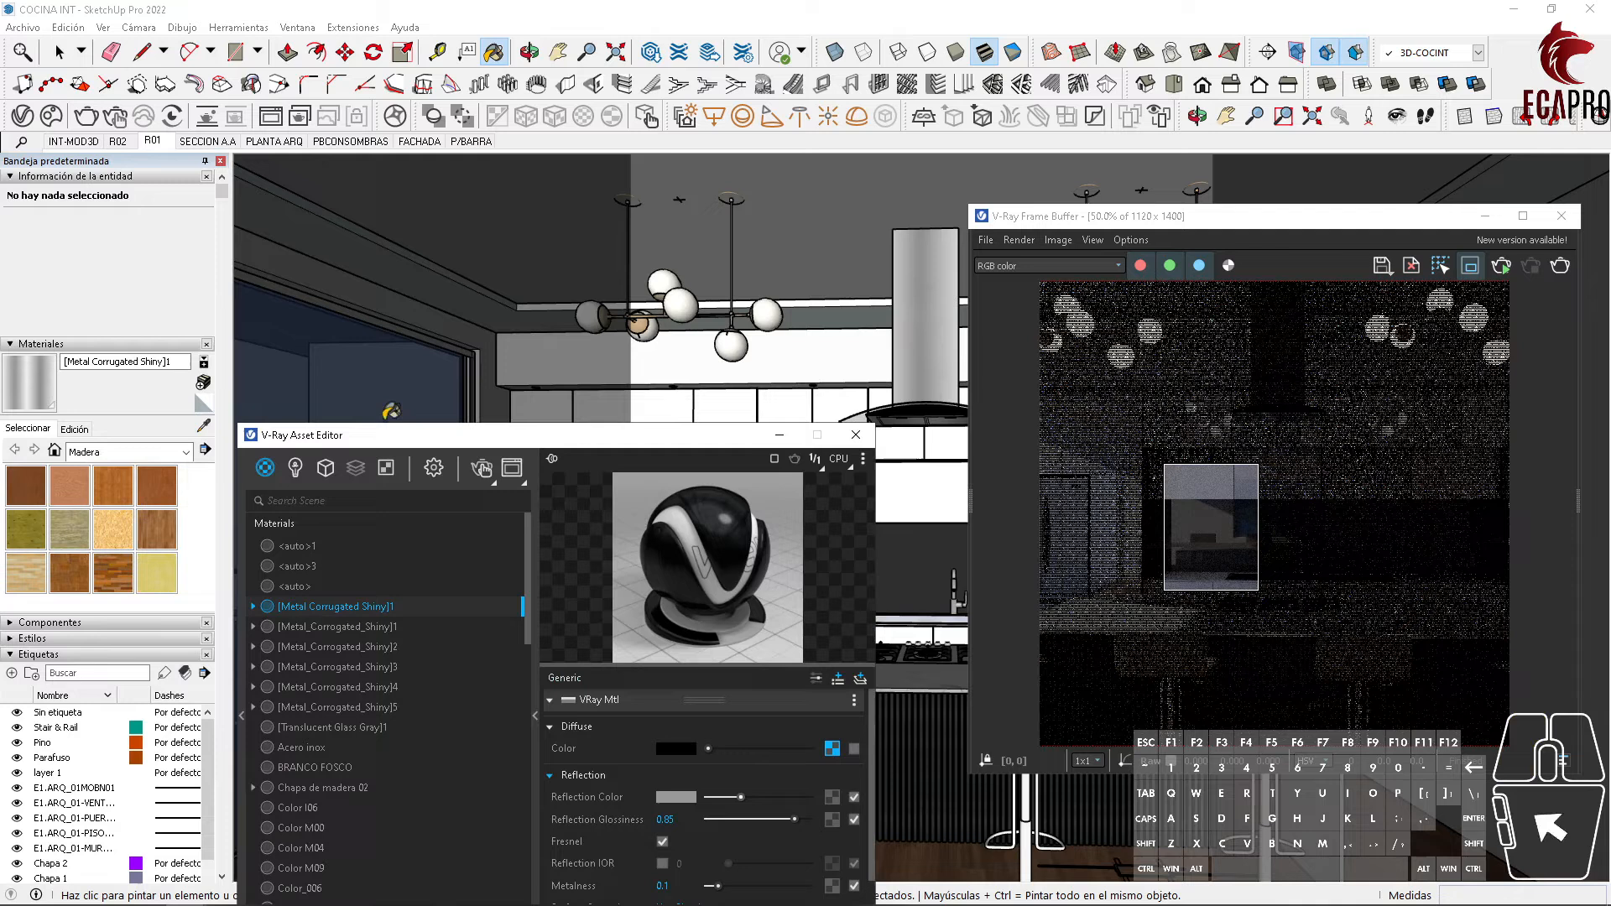
click(204, 426)
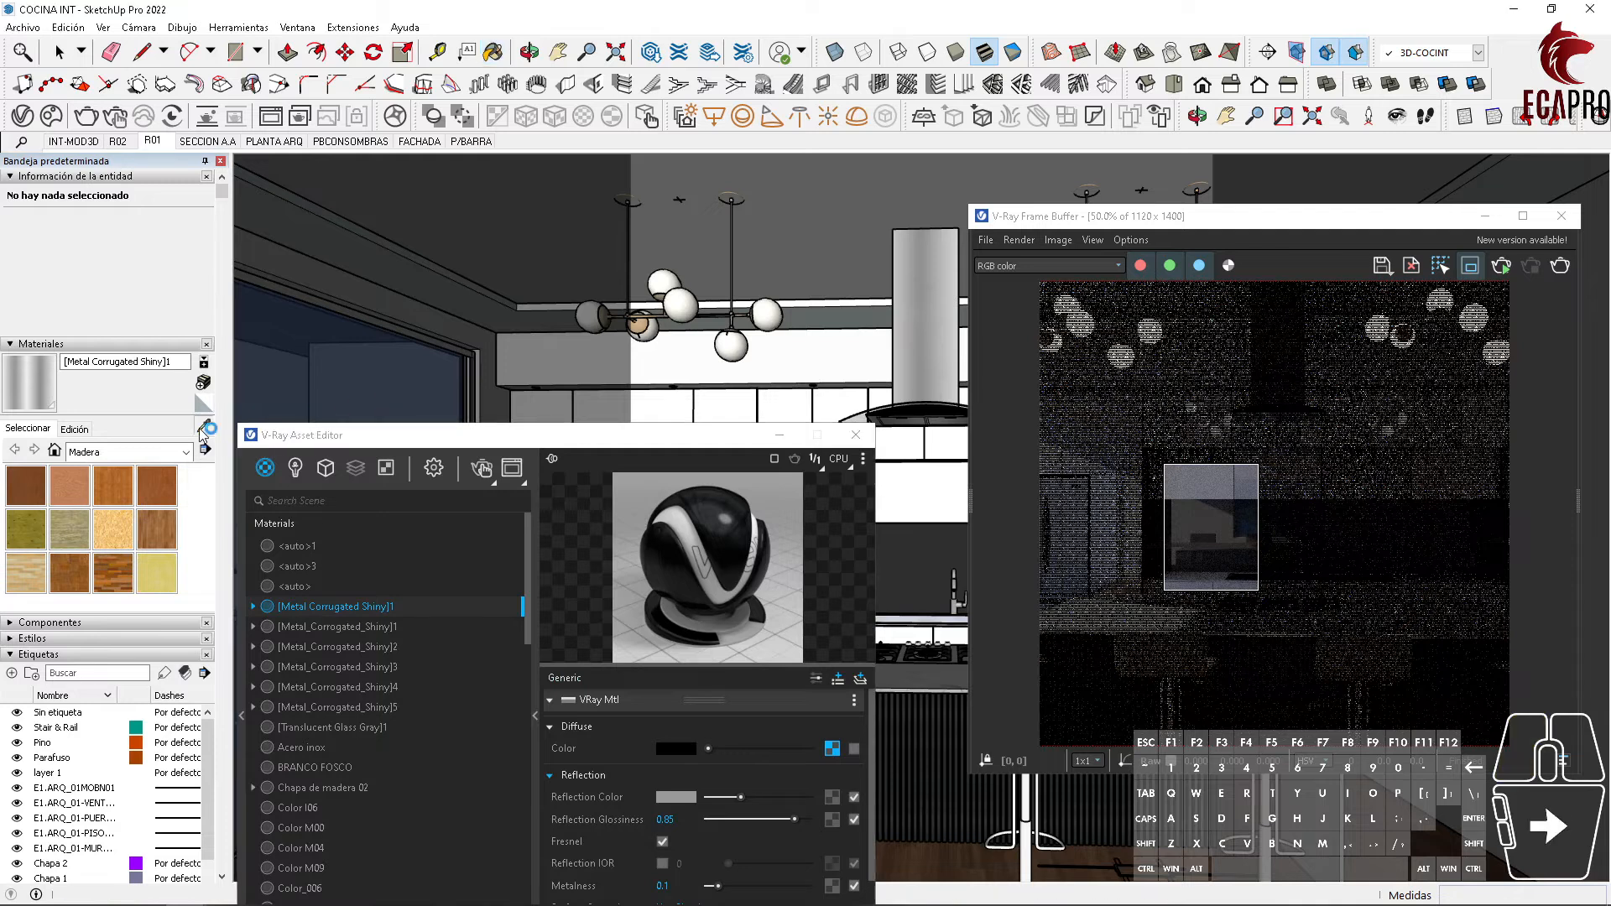
click(865, 408)
mouse_move(617, 441)
mouse_down()
mouse_move(612, 214)
mouse_move(644, 183)
mouse_up()
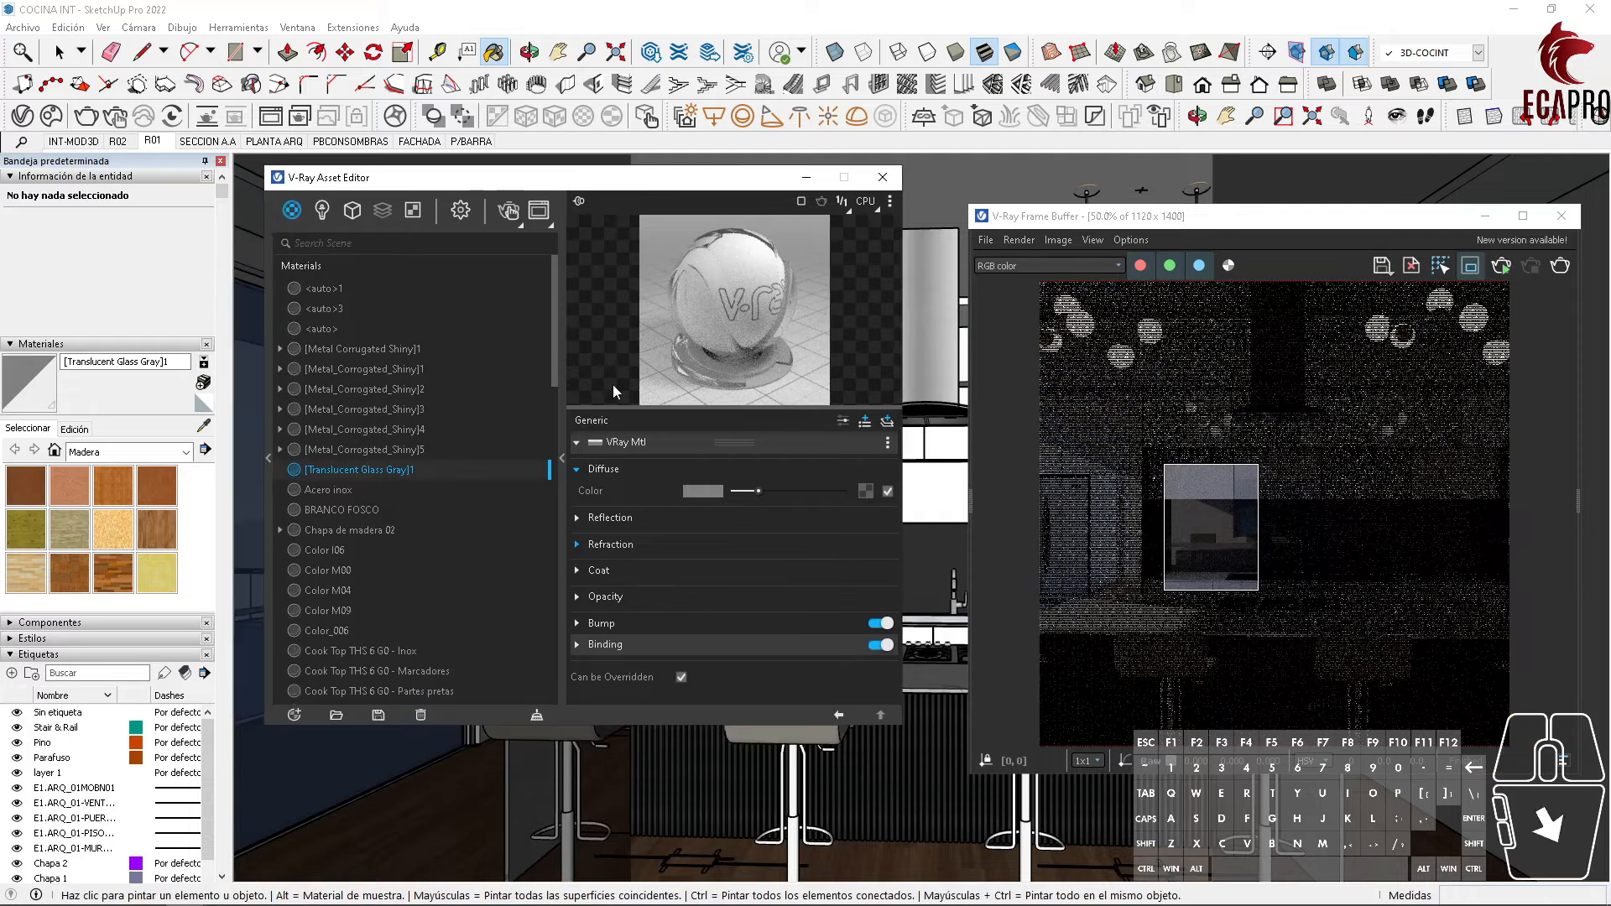
click(585, 515)
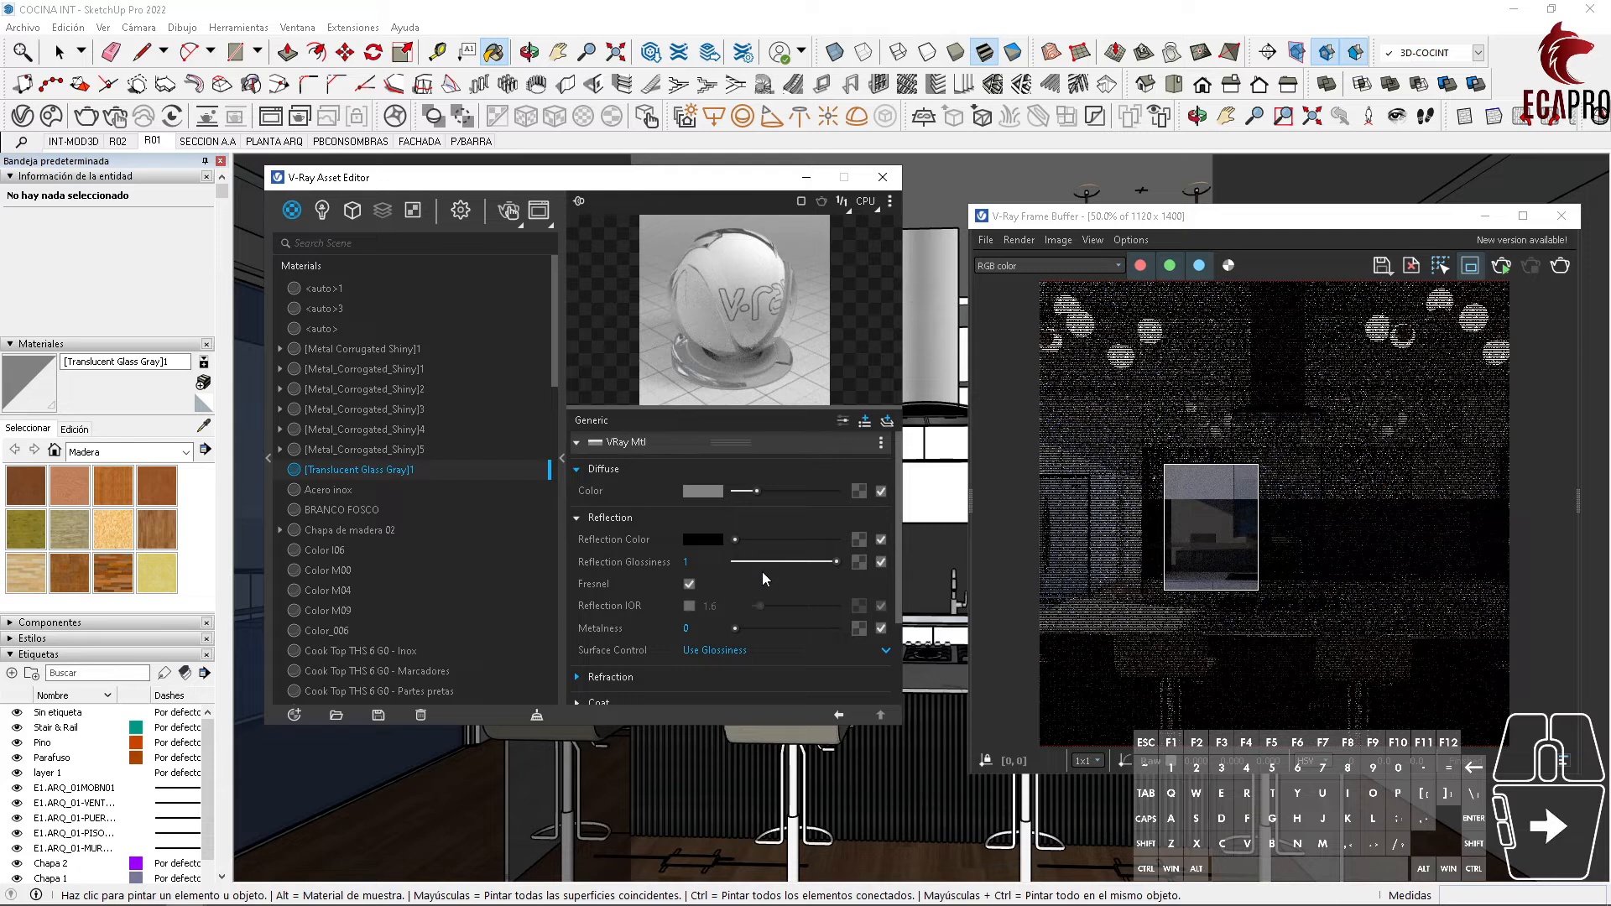
click(782, 540)
Step: Sample the white PARA SPOT material above the kitchen cabinets and raise its reflection color to light gray
drag(800, 200, 718, 705)
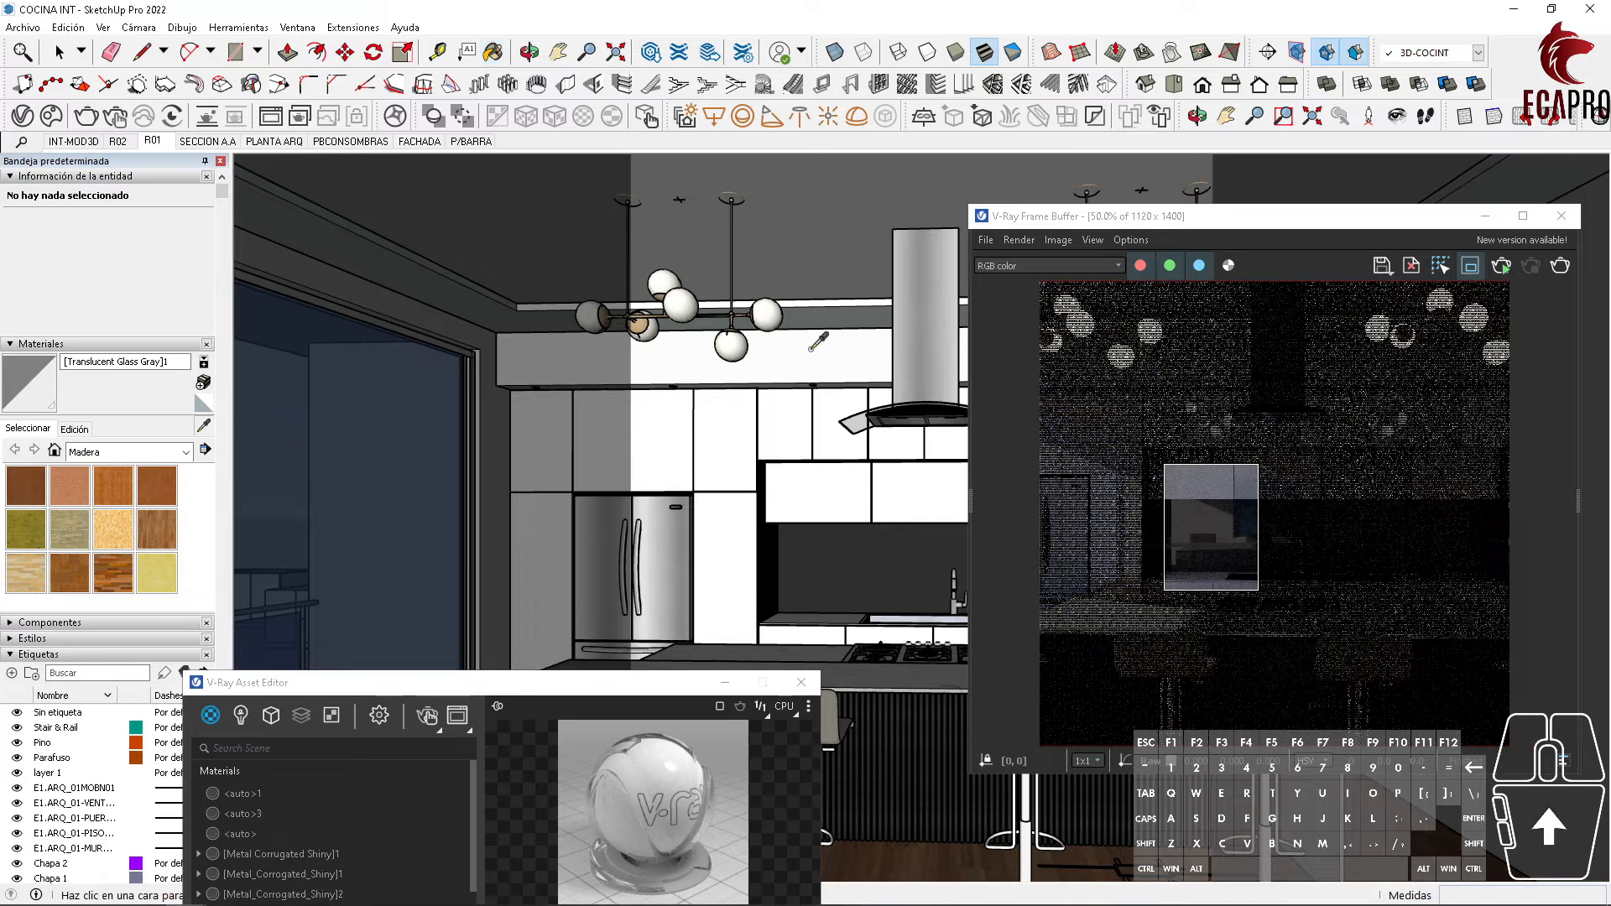
click(810, 351)
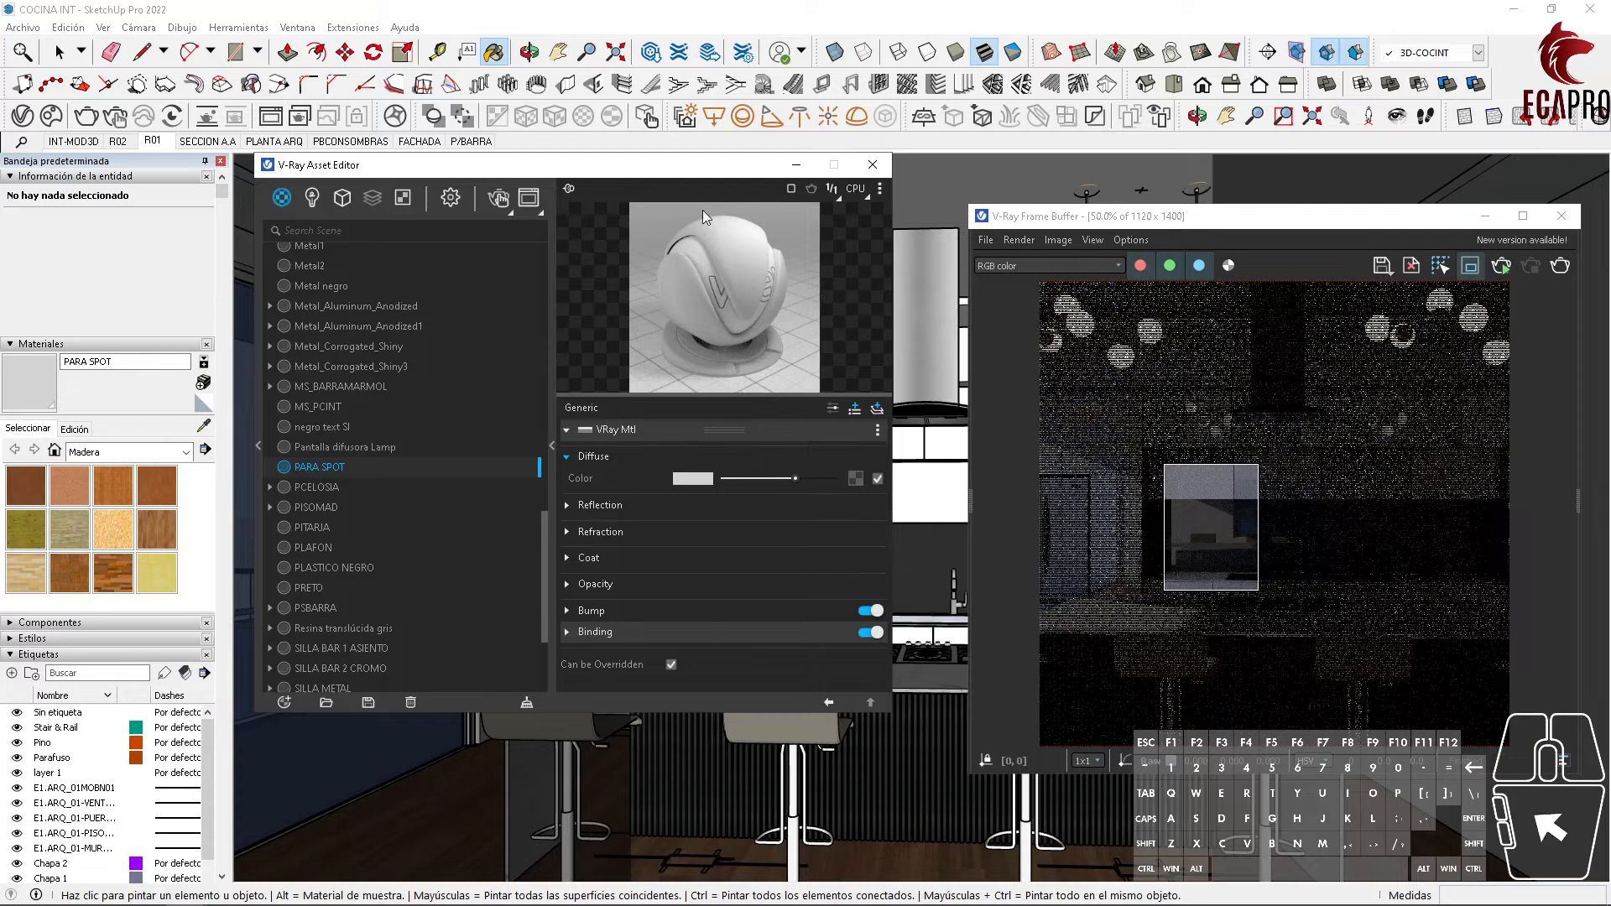
drag(668, 164, 652, 148)
click(550, 491)
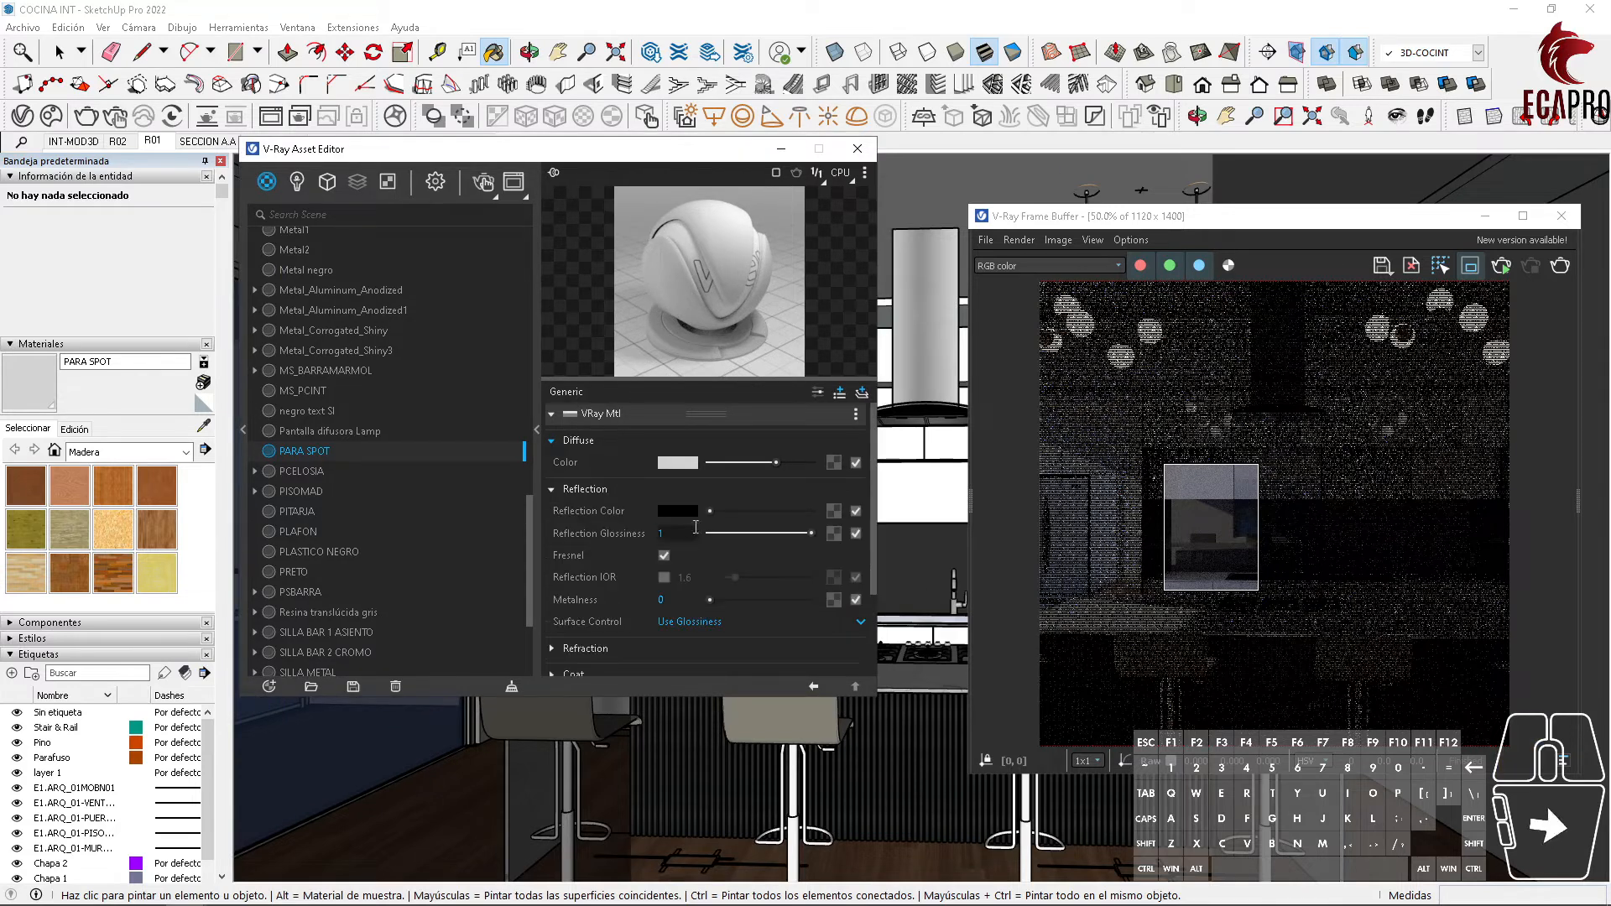
drag(709, 511, 760, 511)
Step: Sample the PCELOSIA material from the slatted front of the kitchen island
drag(688, 149, 702, 13)
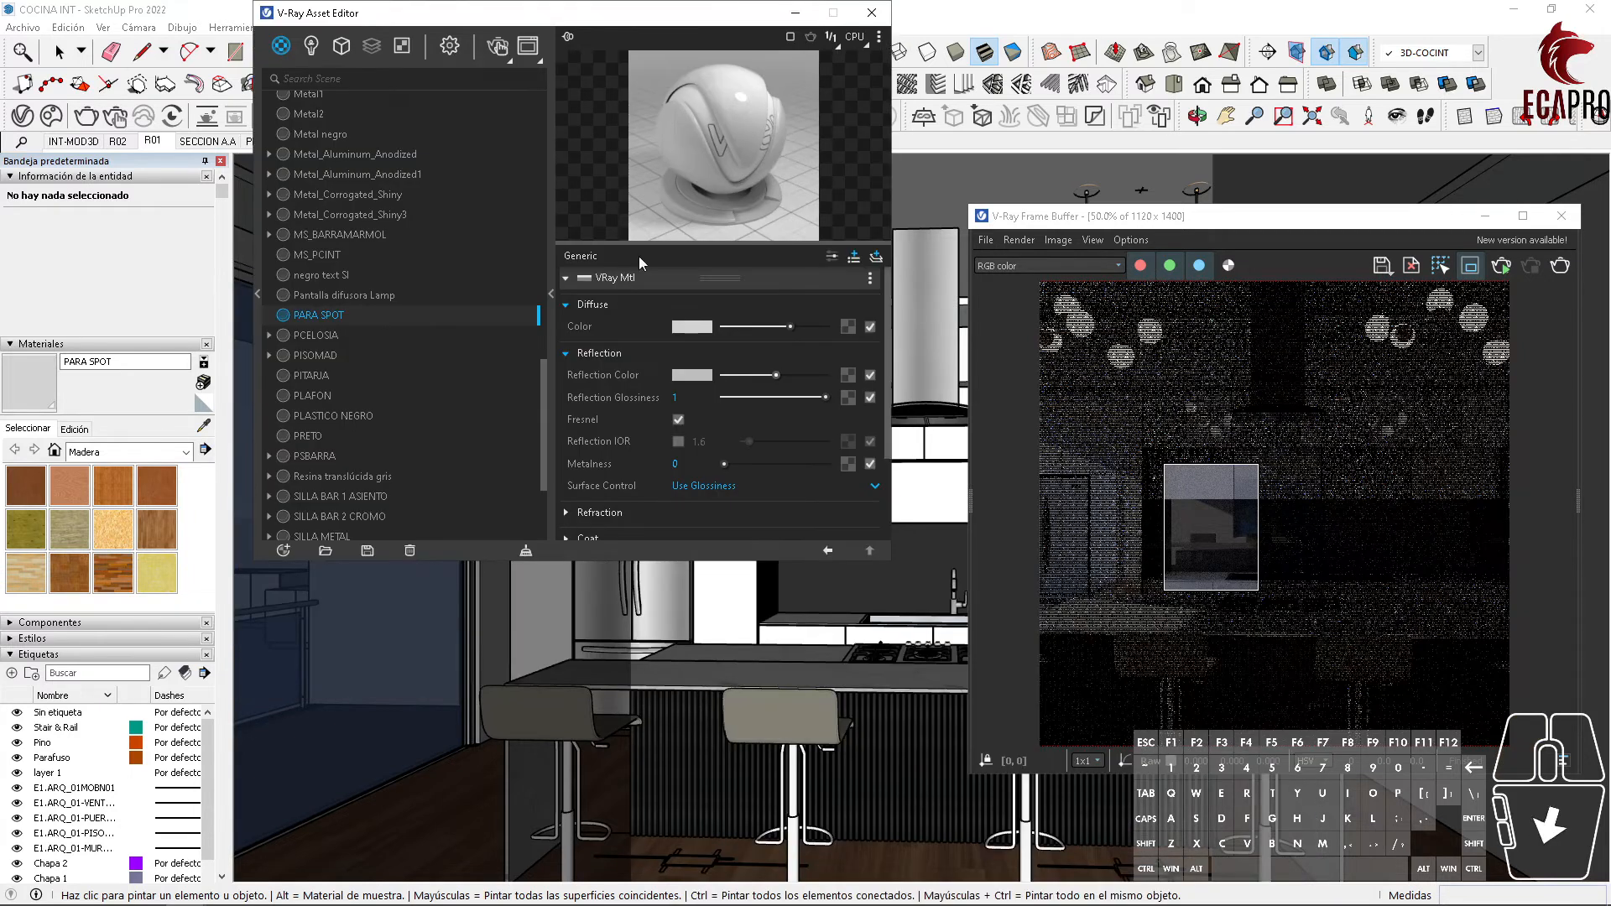
click(435, 573)
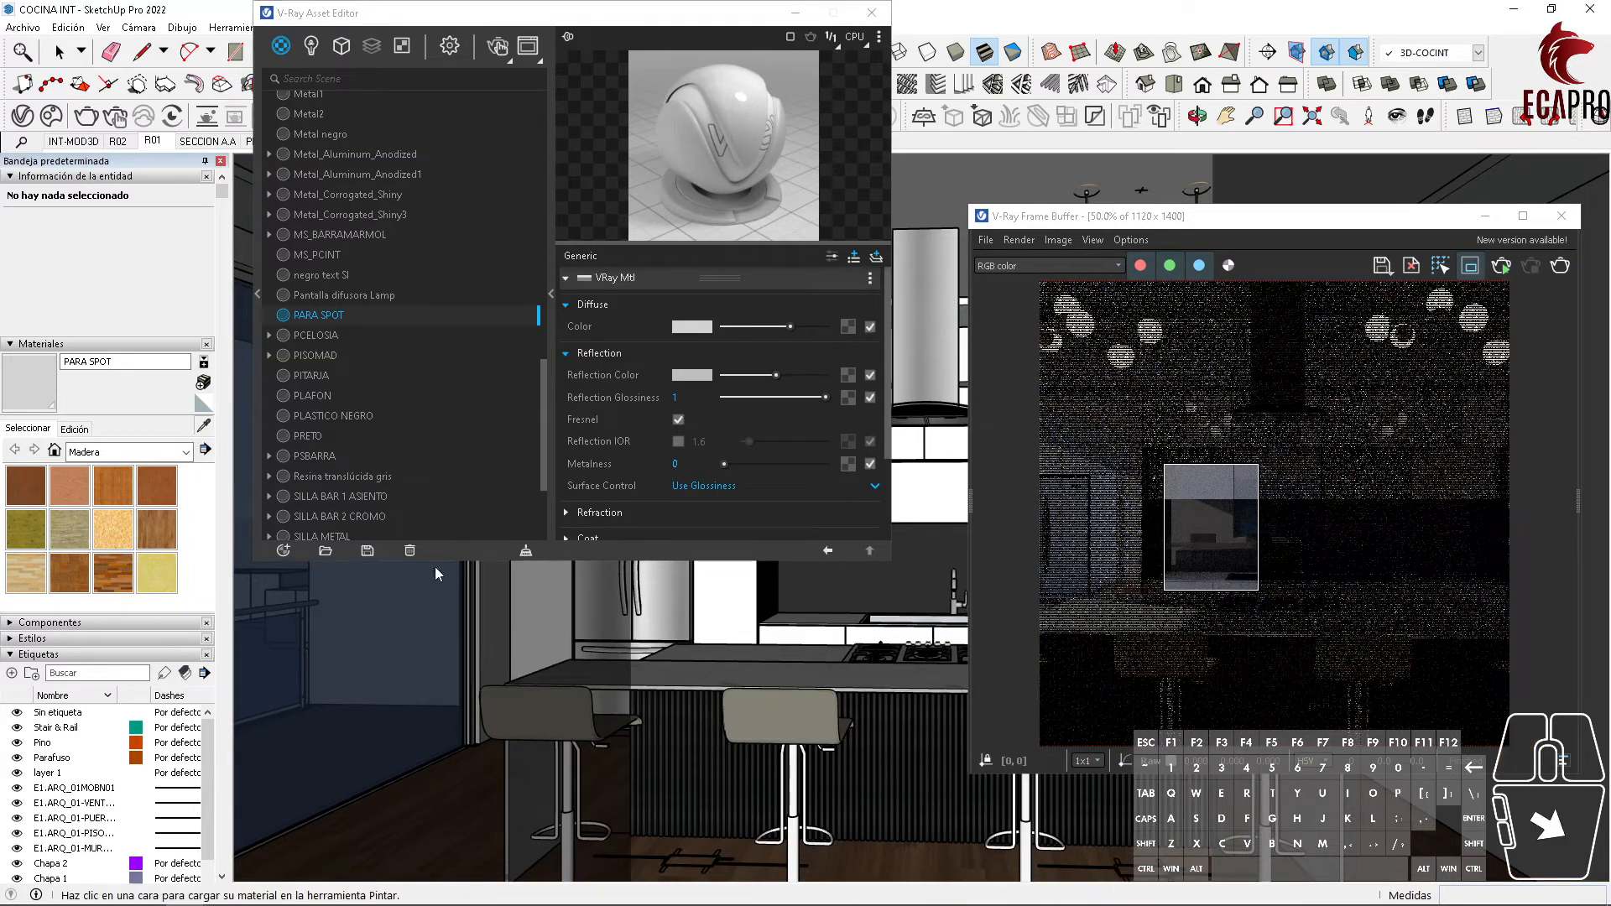
click(724, 764)
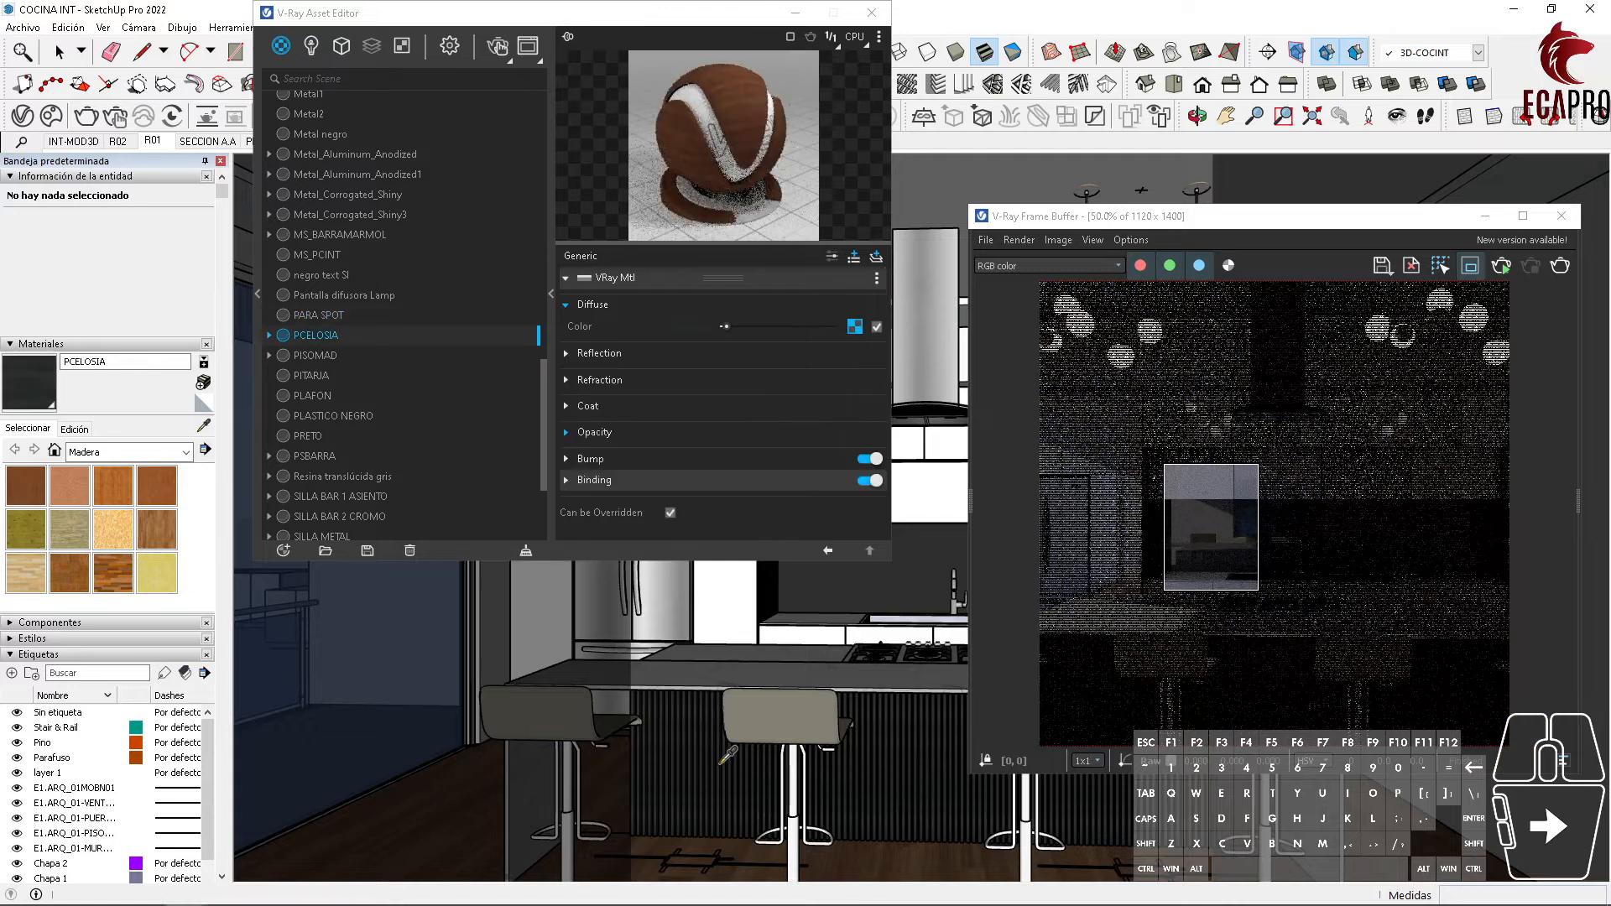
drag(503, 12, 524, 288)
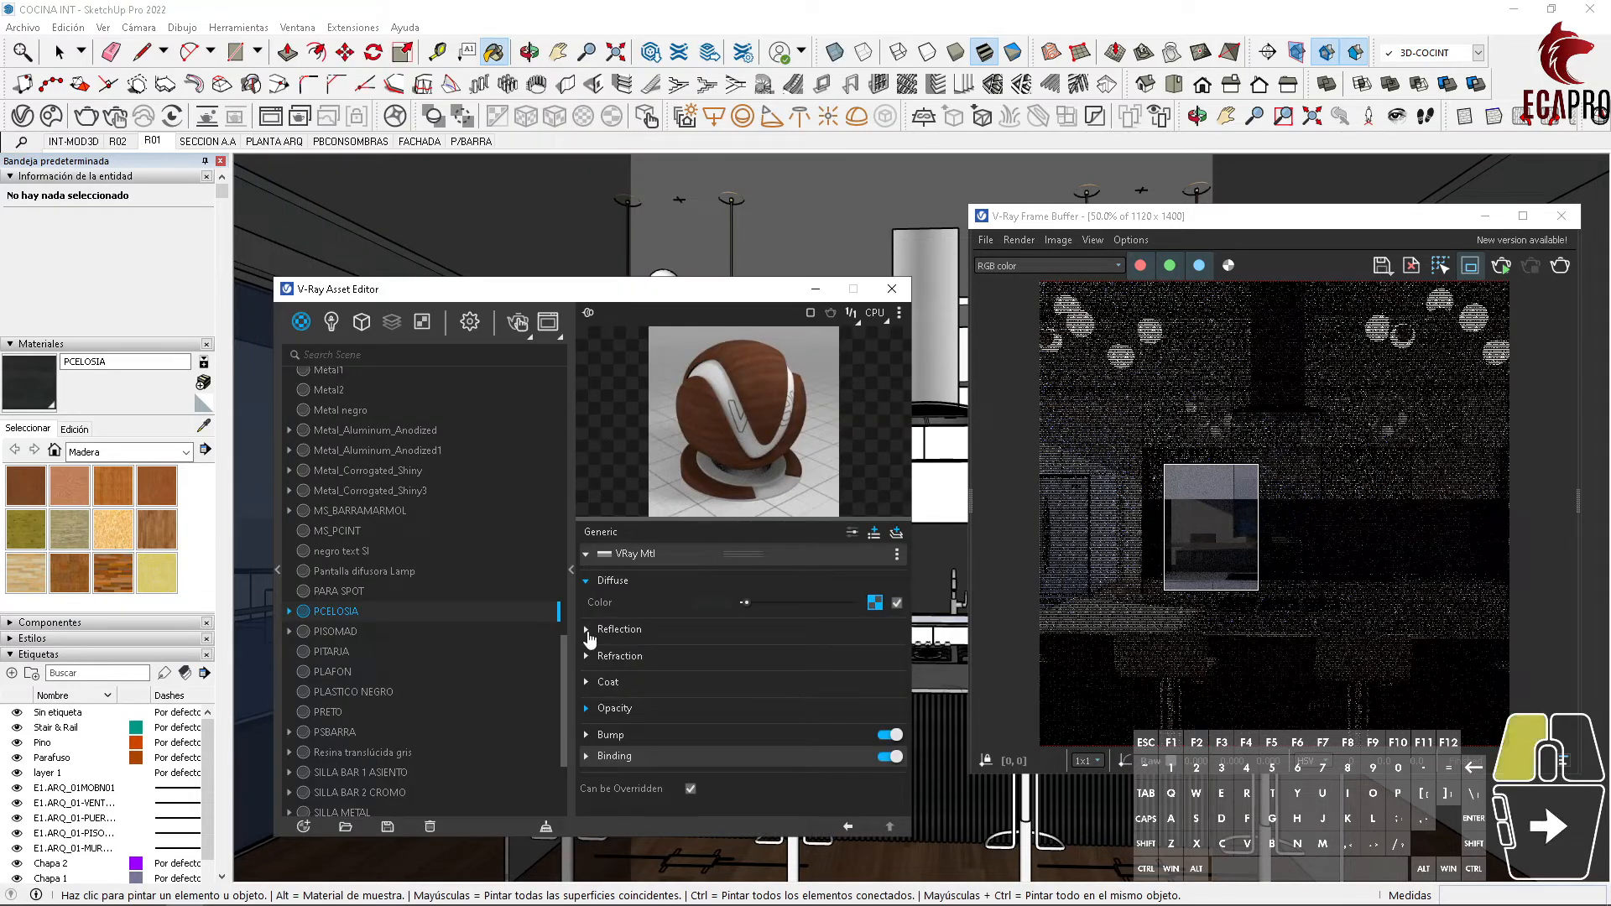
Step: Load WoodFineDark004_REFL_3K as PCELOSIA's reflection color bitmap and set its color space to Rendering Space (Linear)
click(604, 634)
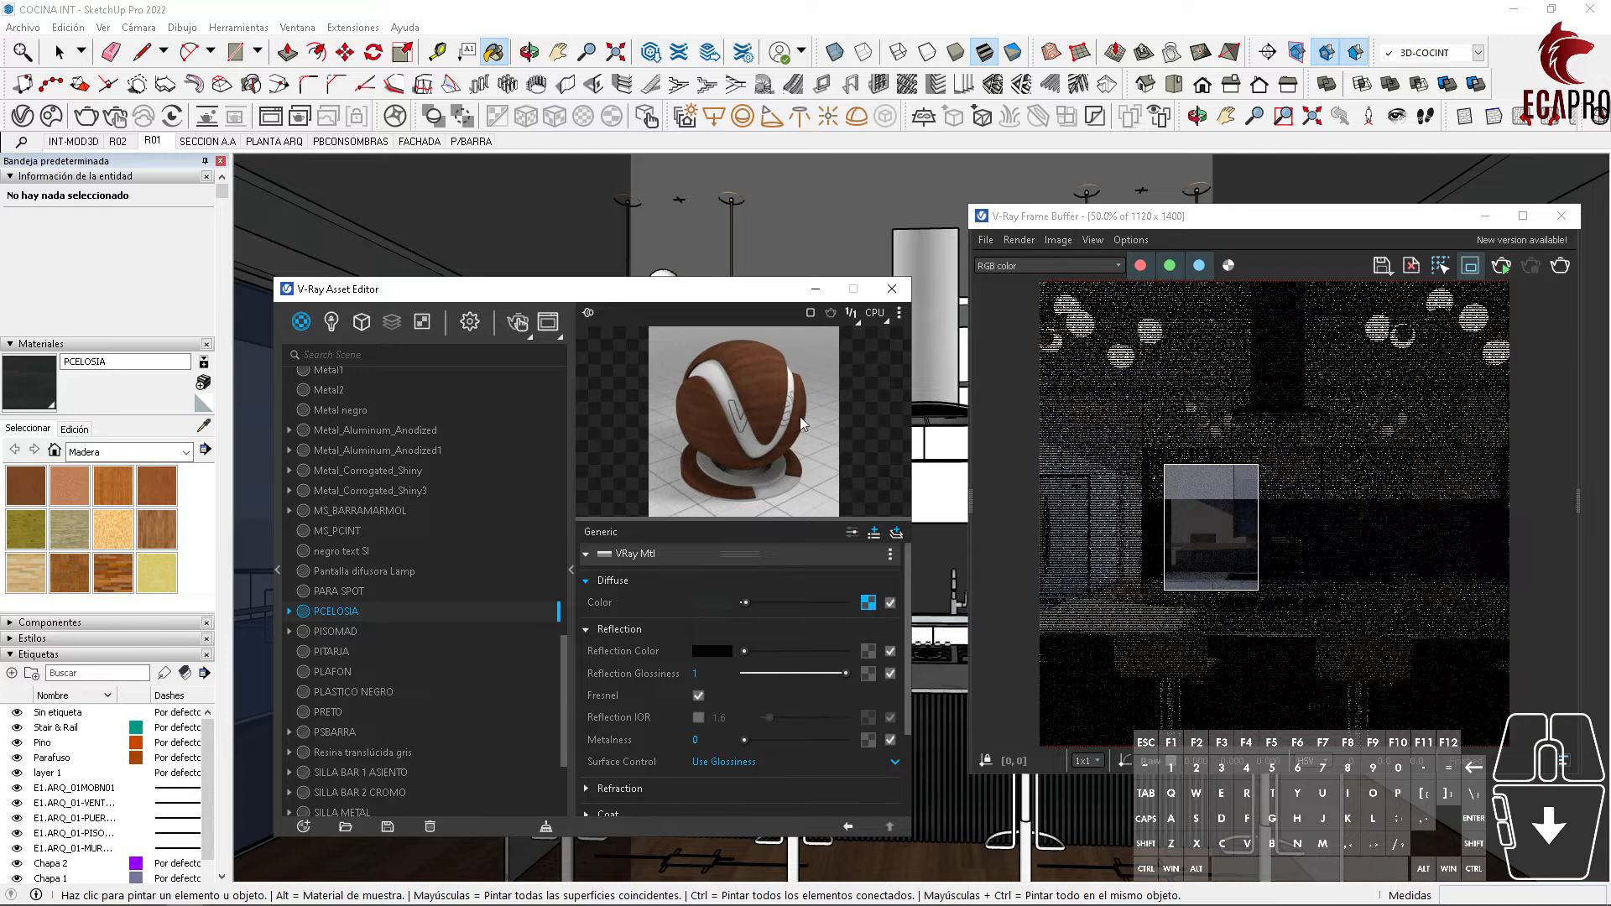
click(865, 650)
click(780, 341)
click(544, 513)
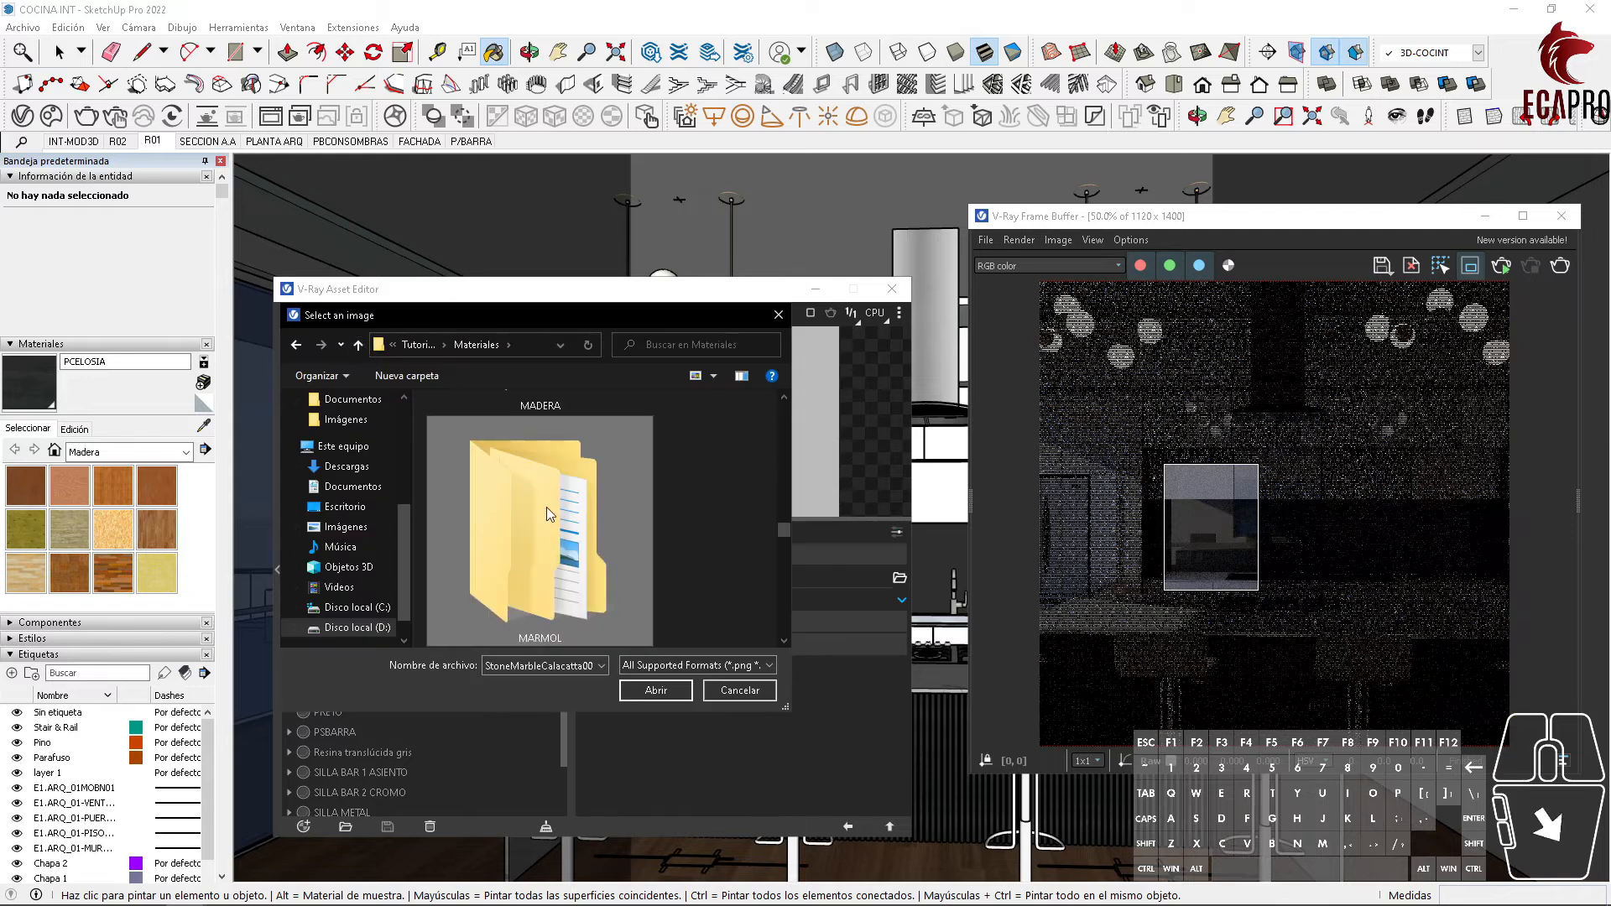
scroll(592, 424, up, 2)
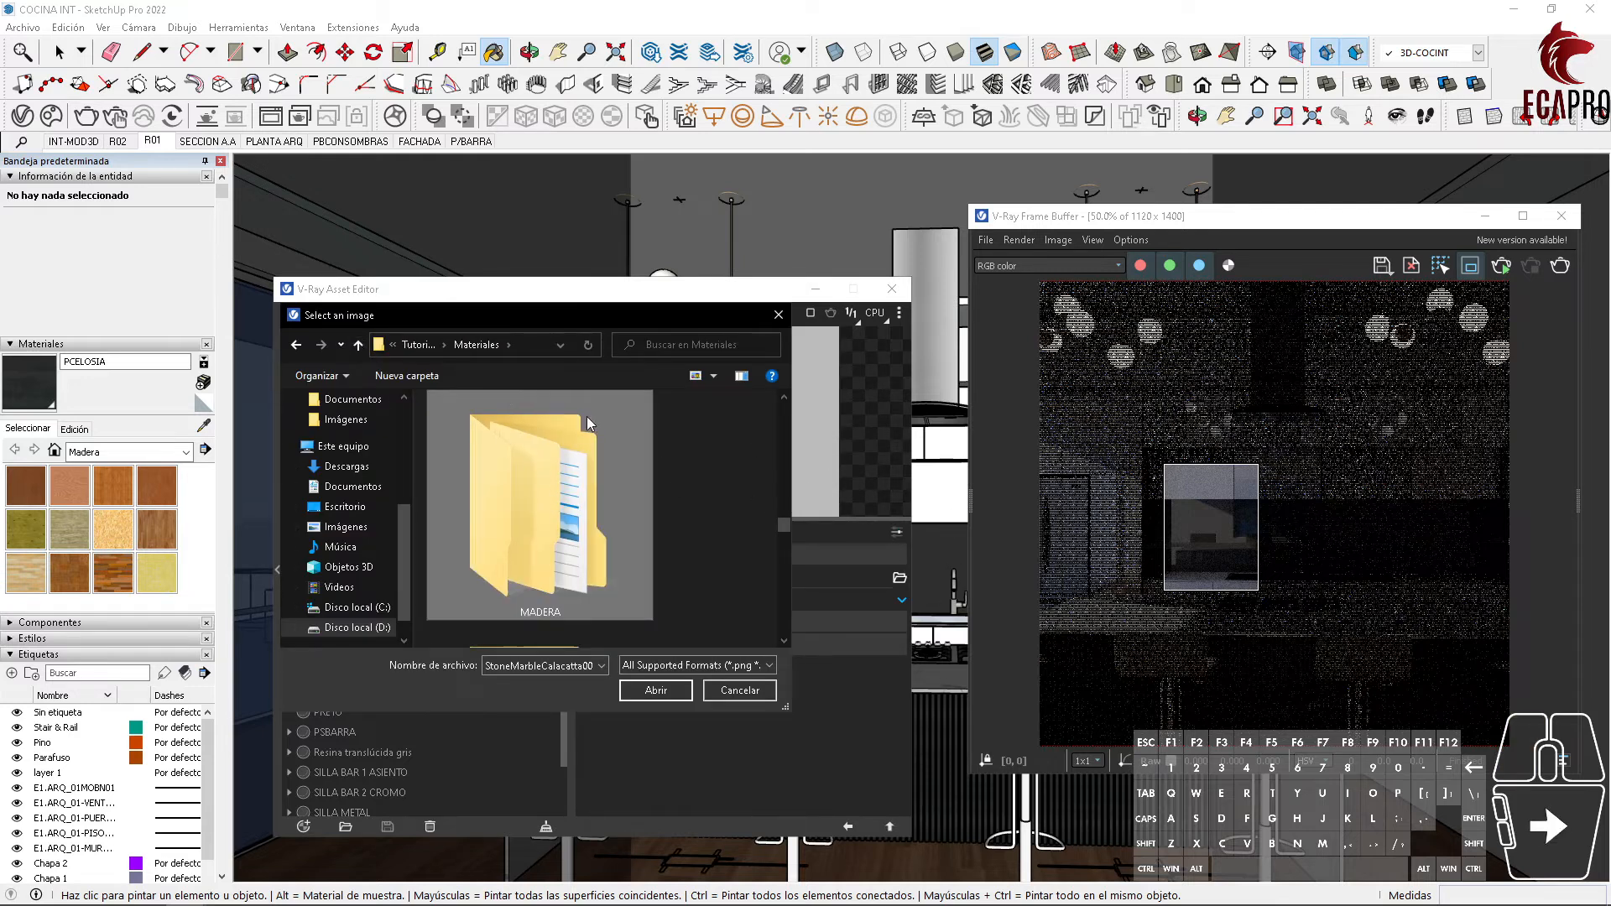
double_click(567, 506)
scroll(605, 549, down, 3)
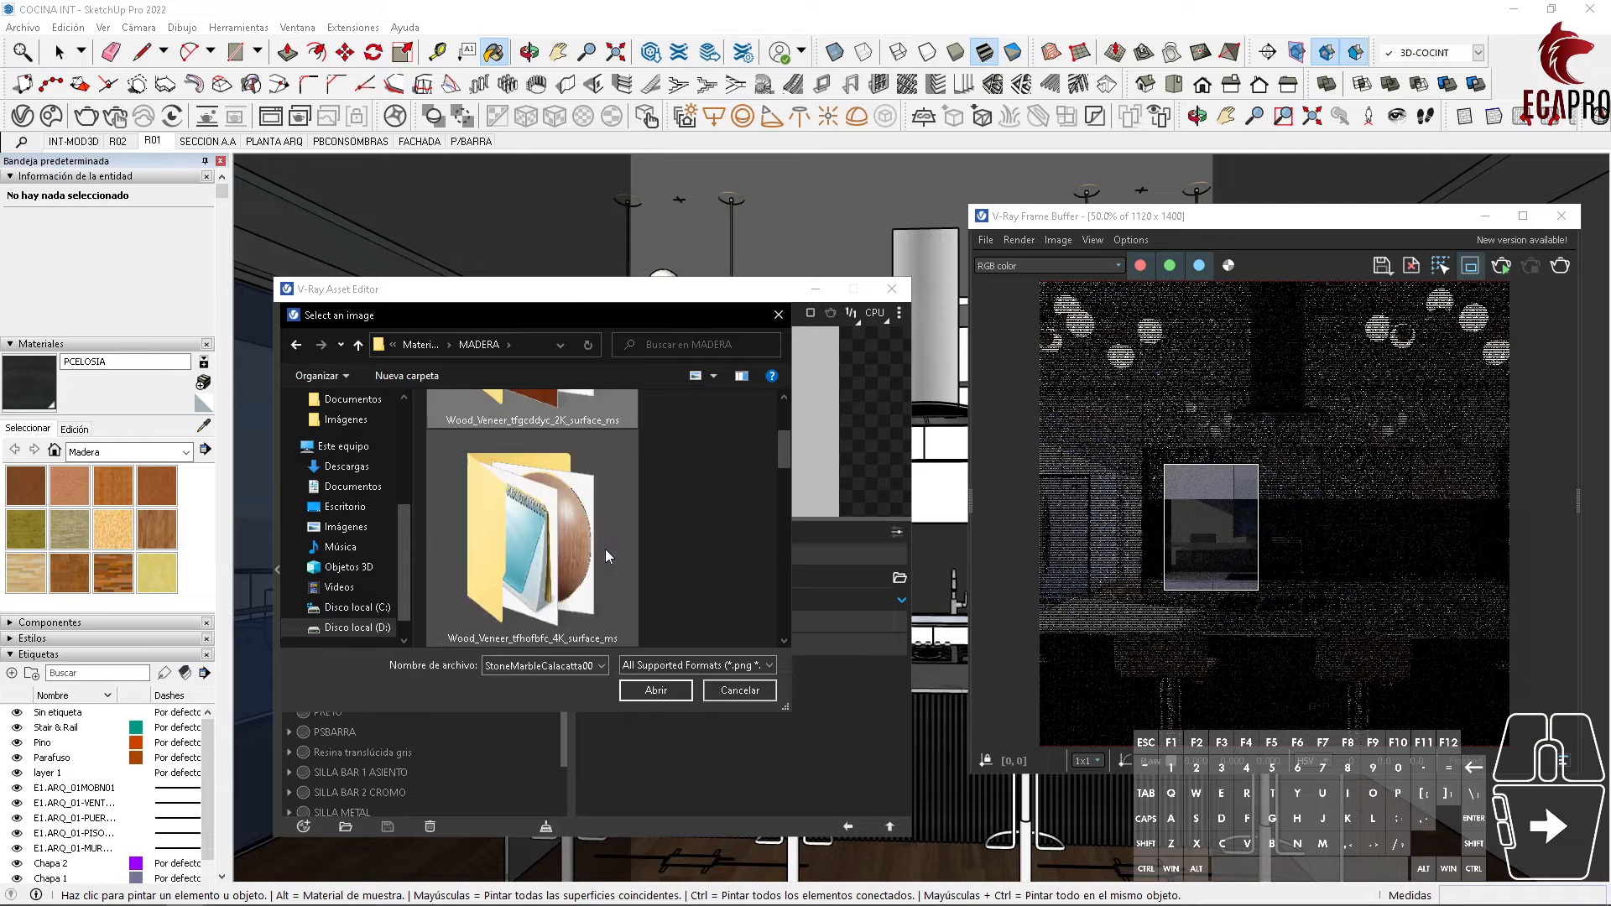
double_click(606, 548)
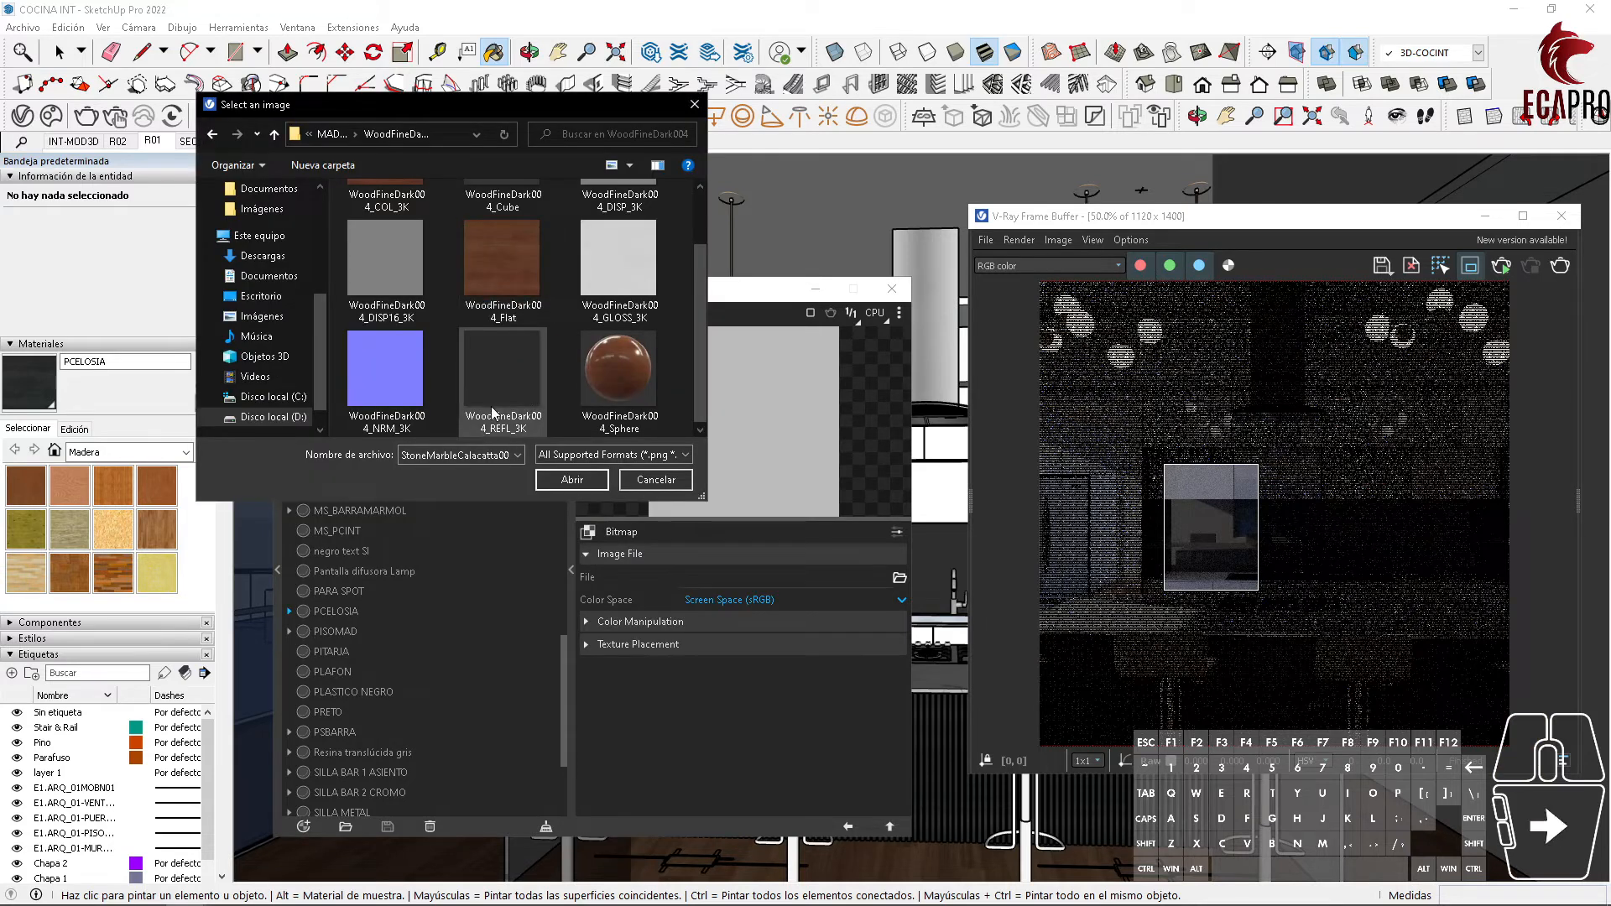
click(493, 411)
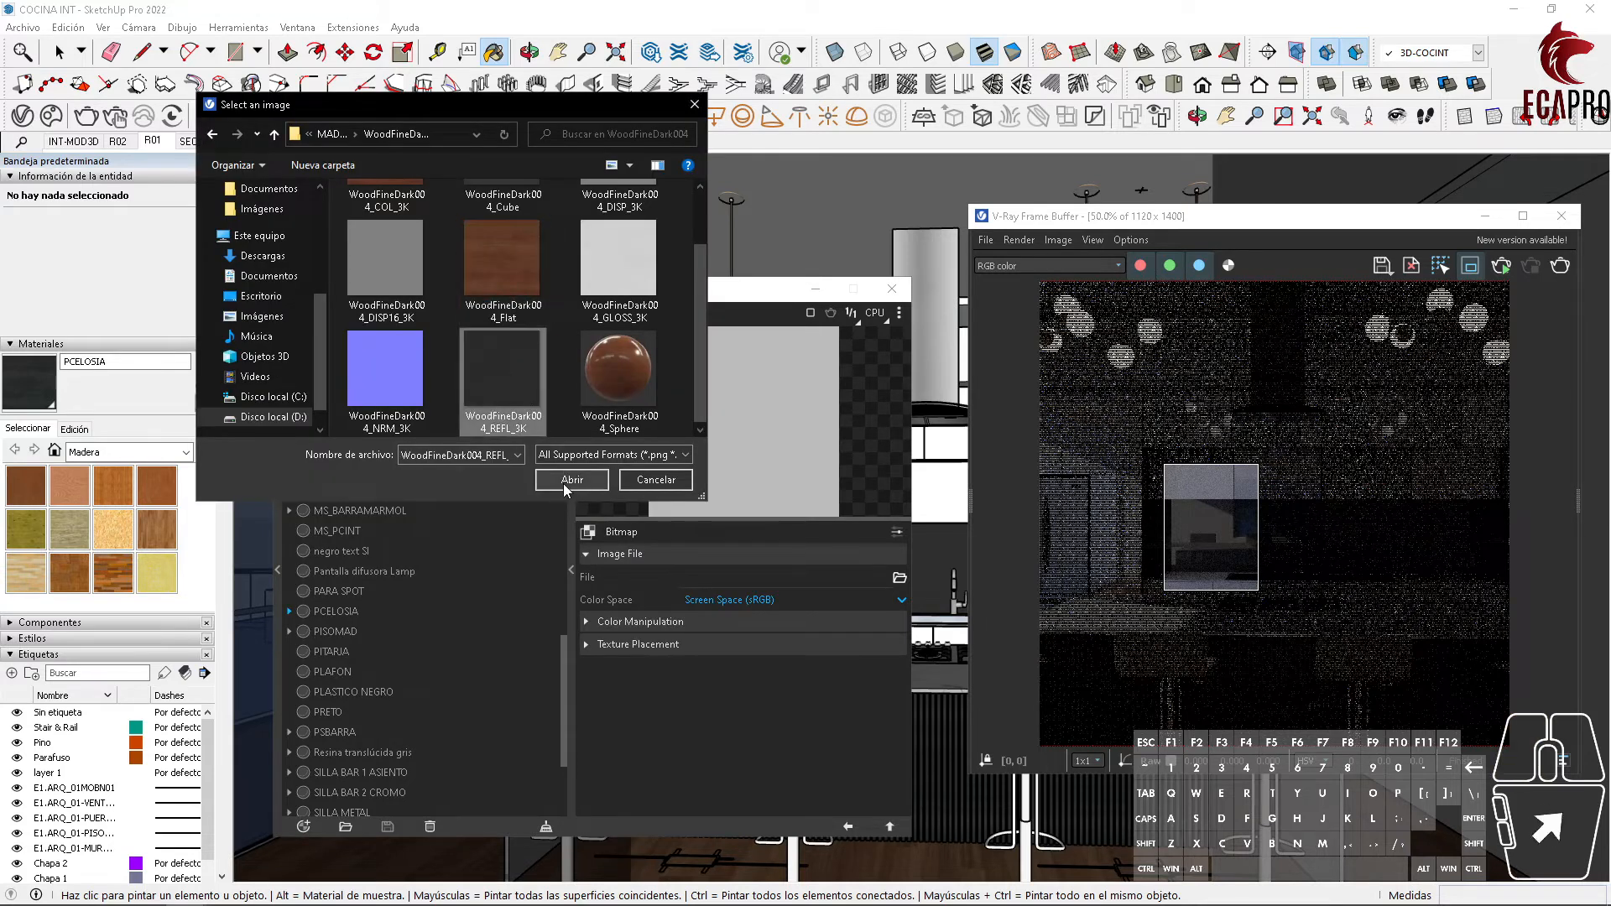
click(562, 484)
click(799, 599)
click(804, 641)
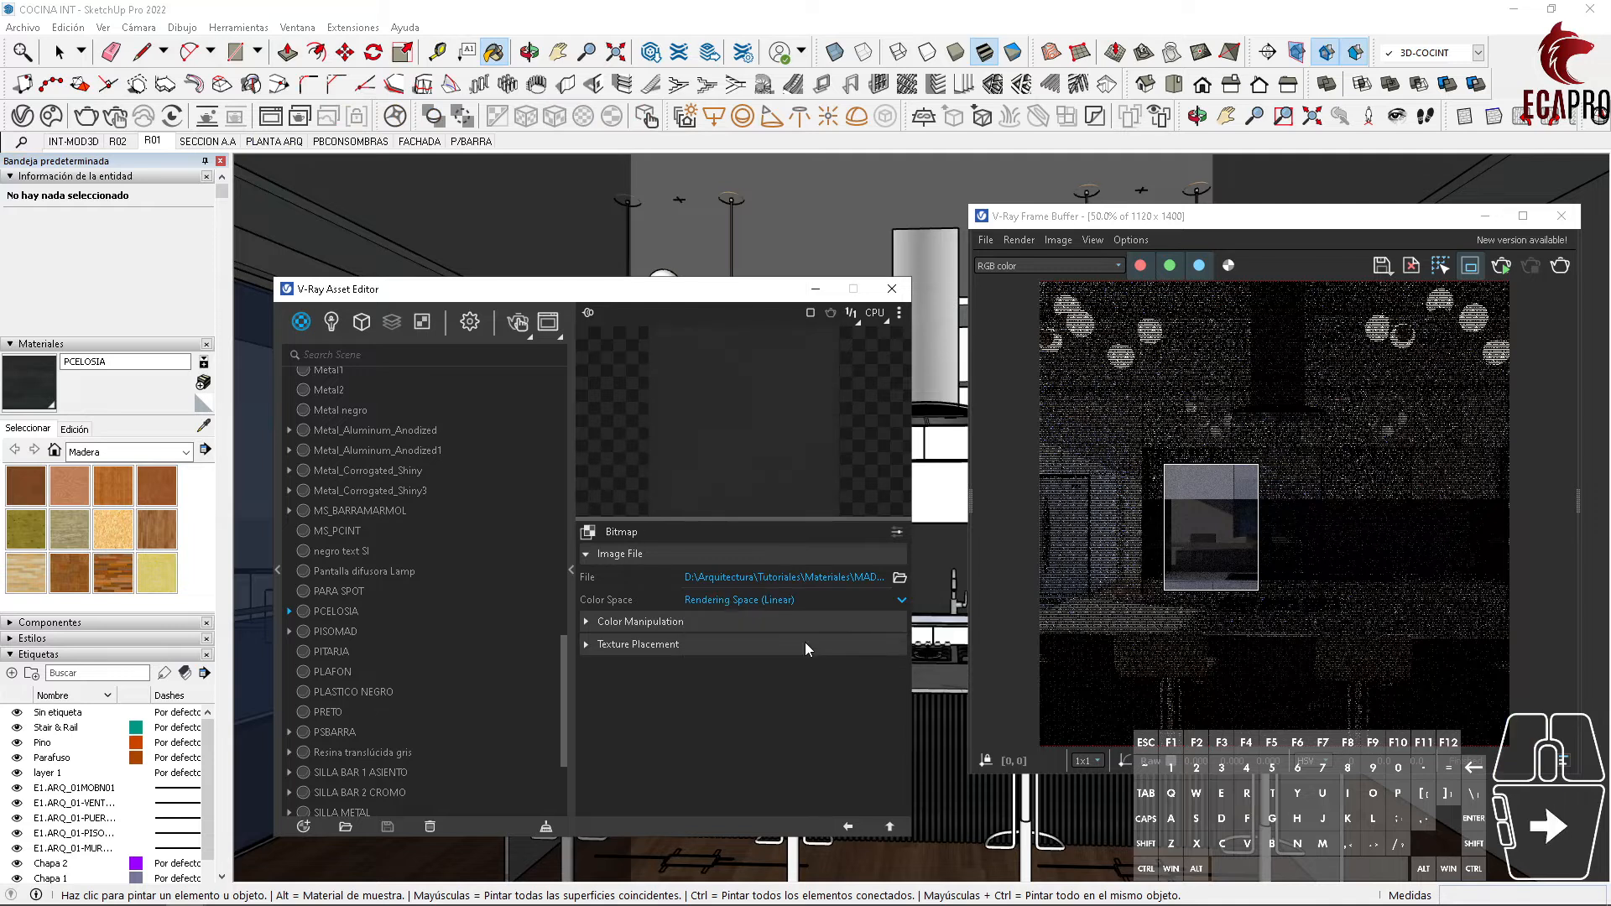
click(889, 827)
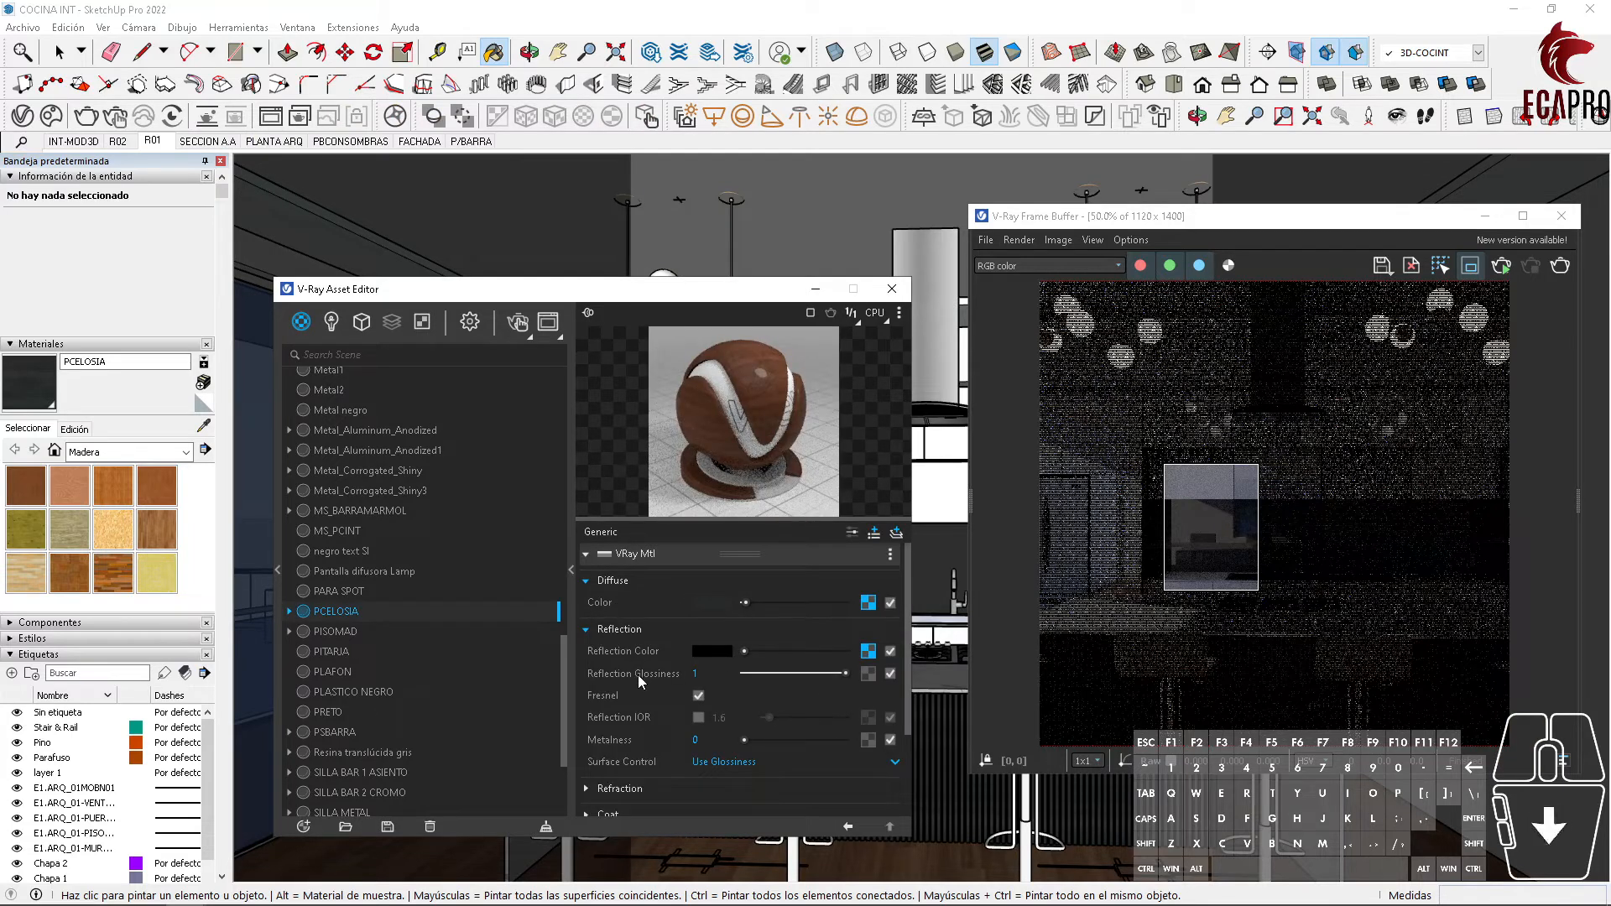
Step: Load WoodFineDark004_GLOSS_3K as PCELOSIA's reflection glossiness bitmap
click(867, 674)
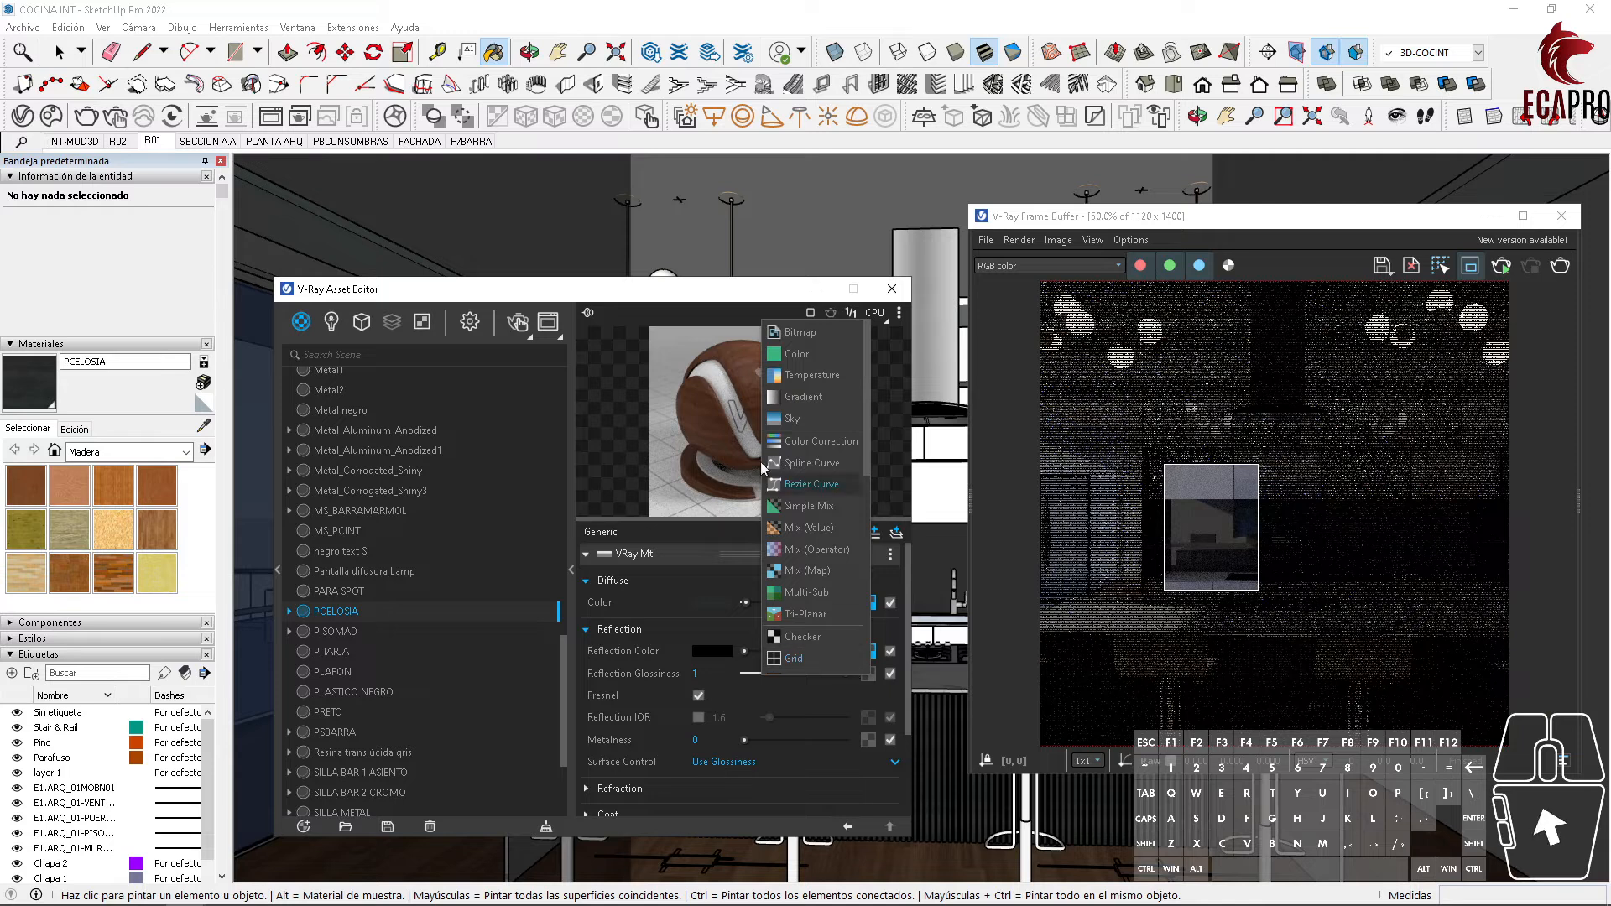
click(810, 355)
click(607, 365)
click(572, 479)
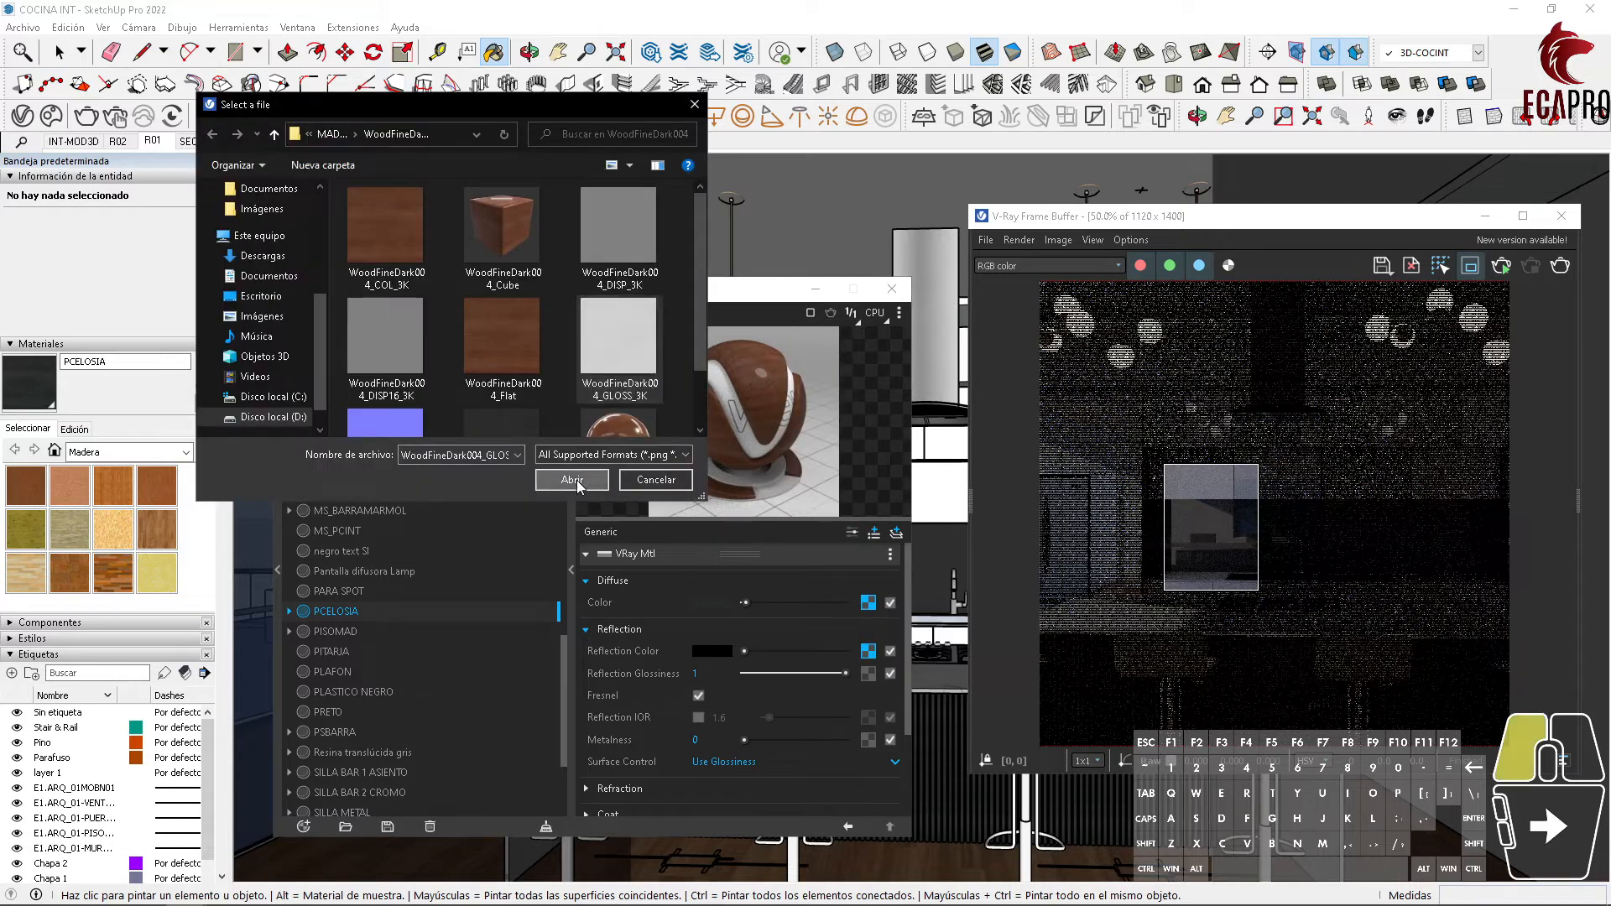
Step: Switch PCELOSIA's bump mode to Normal Map with the WoodFineDark004_NRM_3K bitmap, and set the metalness to 0.3
scroll(587, 755, down, 3)
click(587, 752)
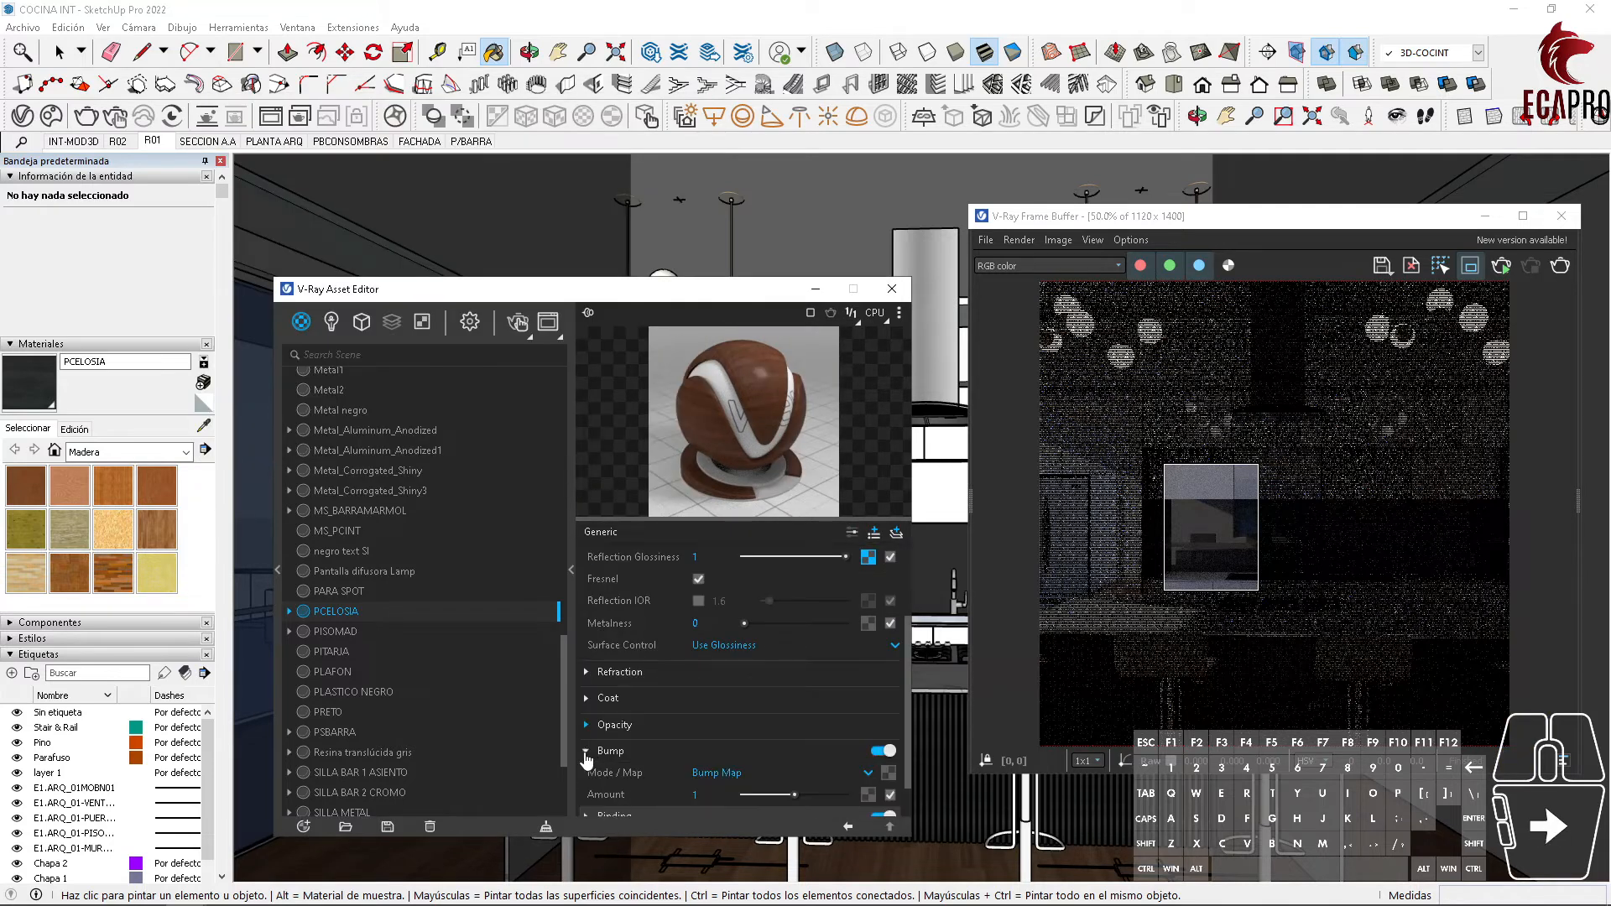
click(768, 773)
click(761, 750)
click(888, 773)
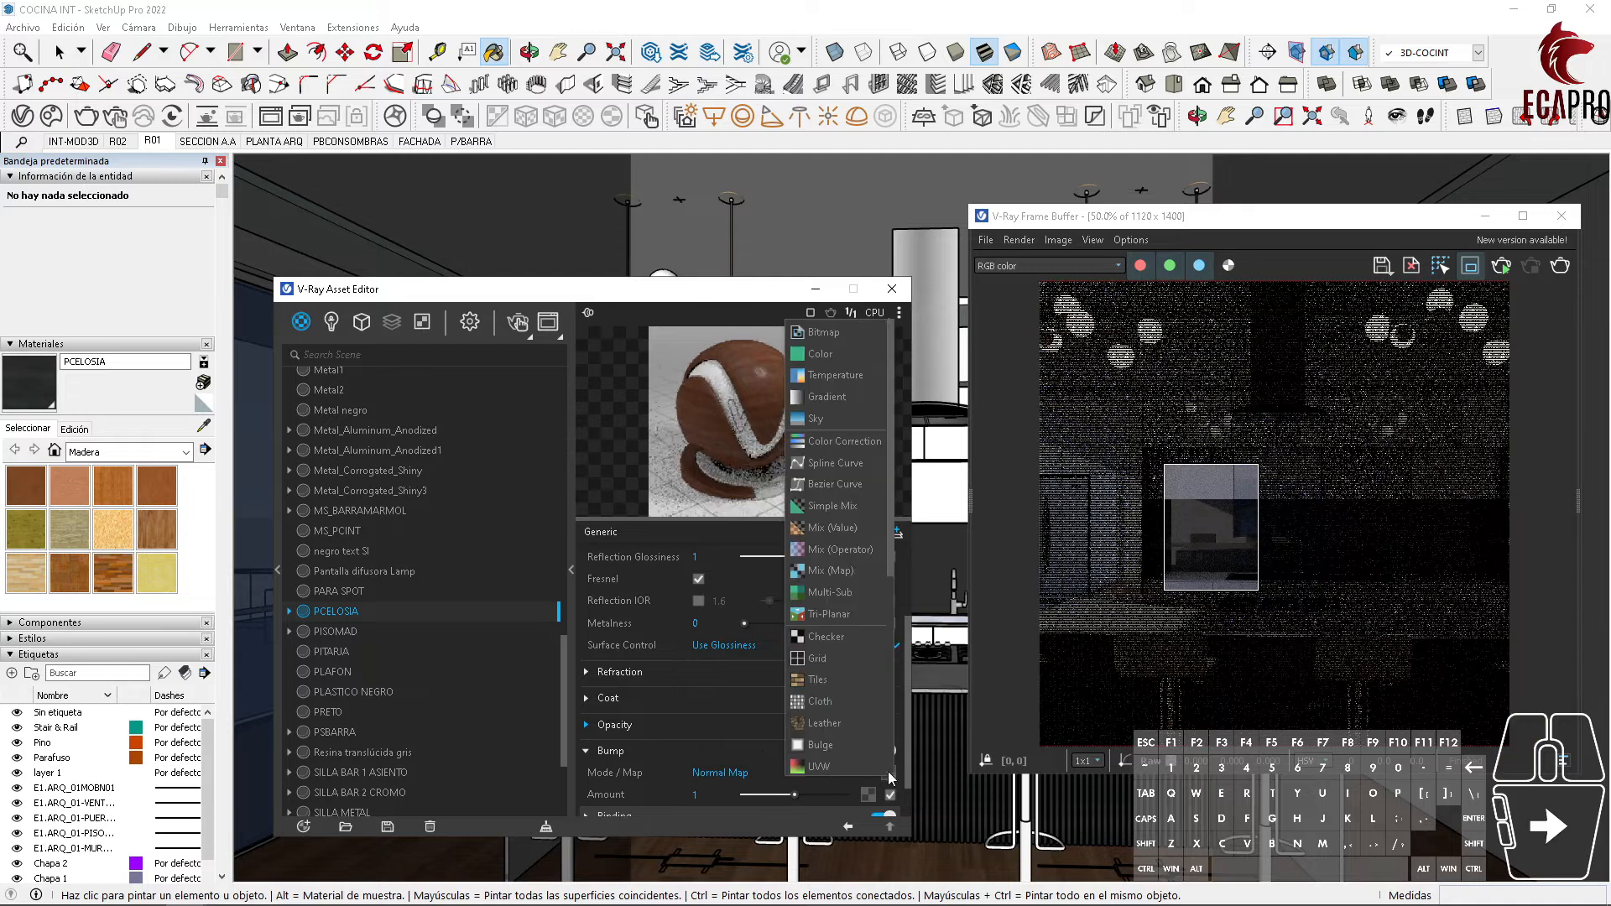
click(809, 352)
click(385, 369)
click(570, 479)
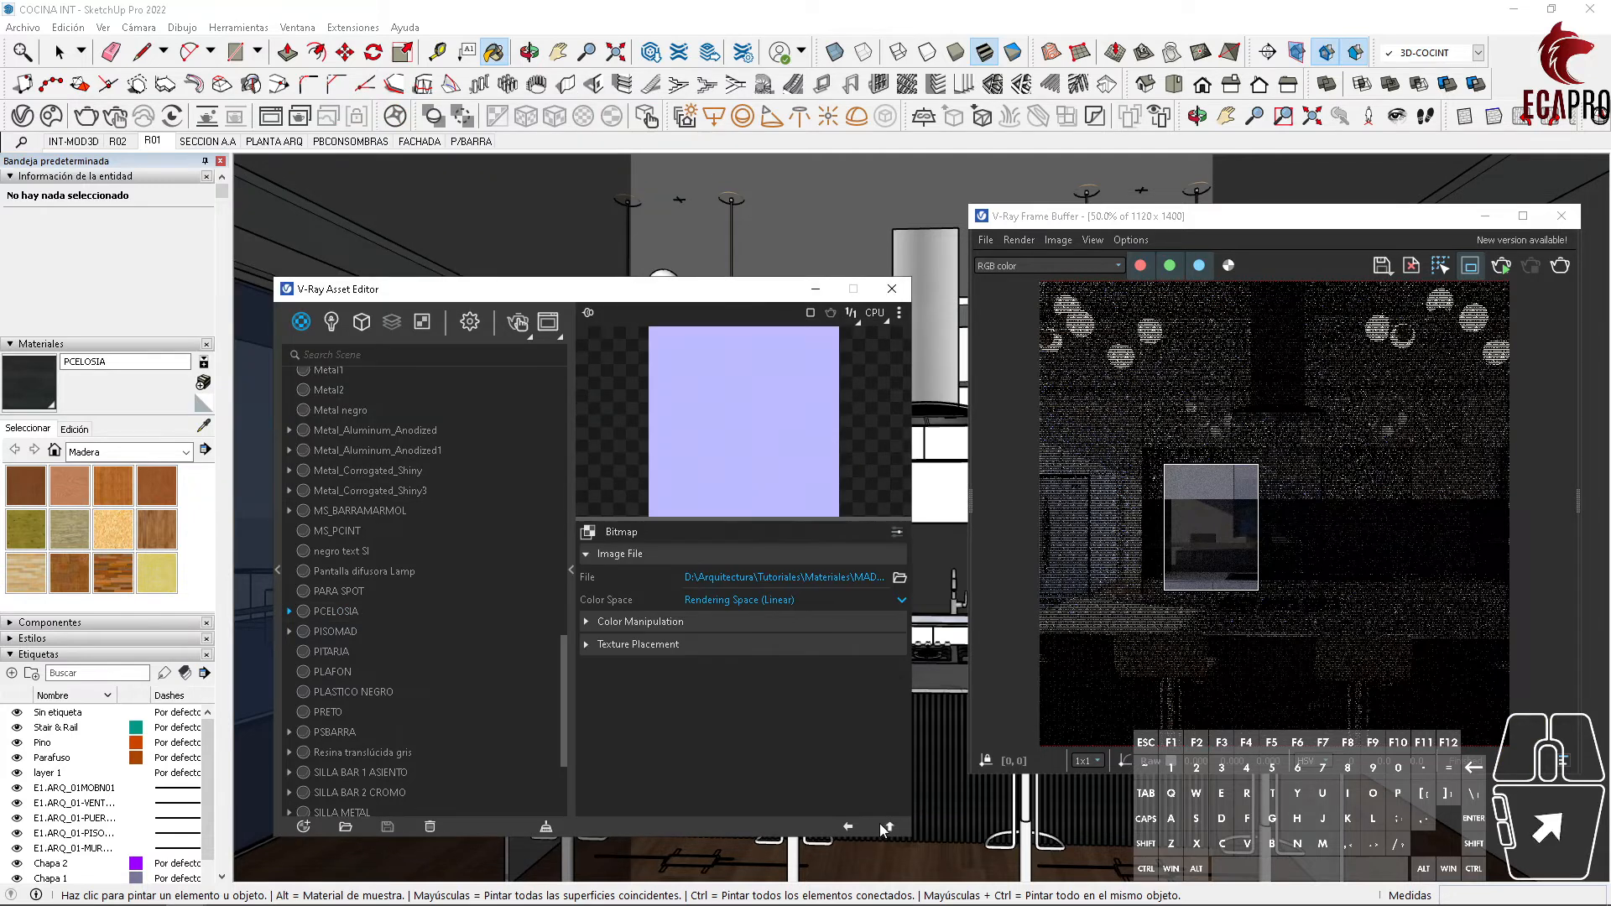
click(883, 822)
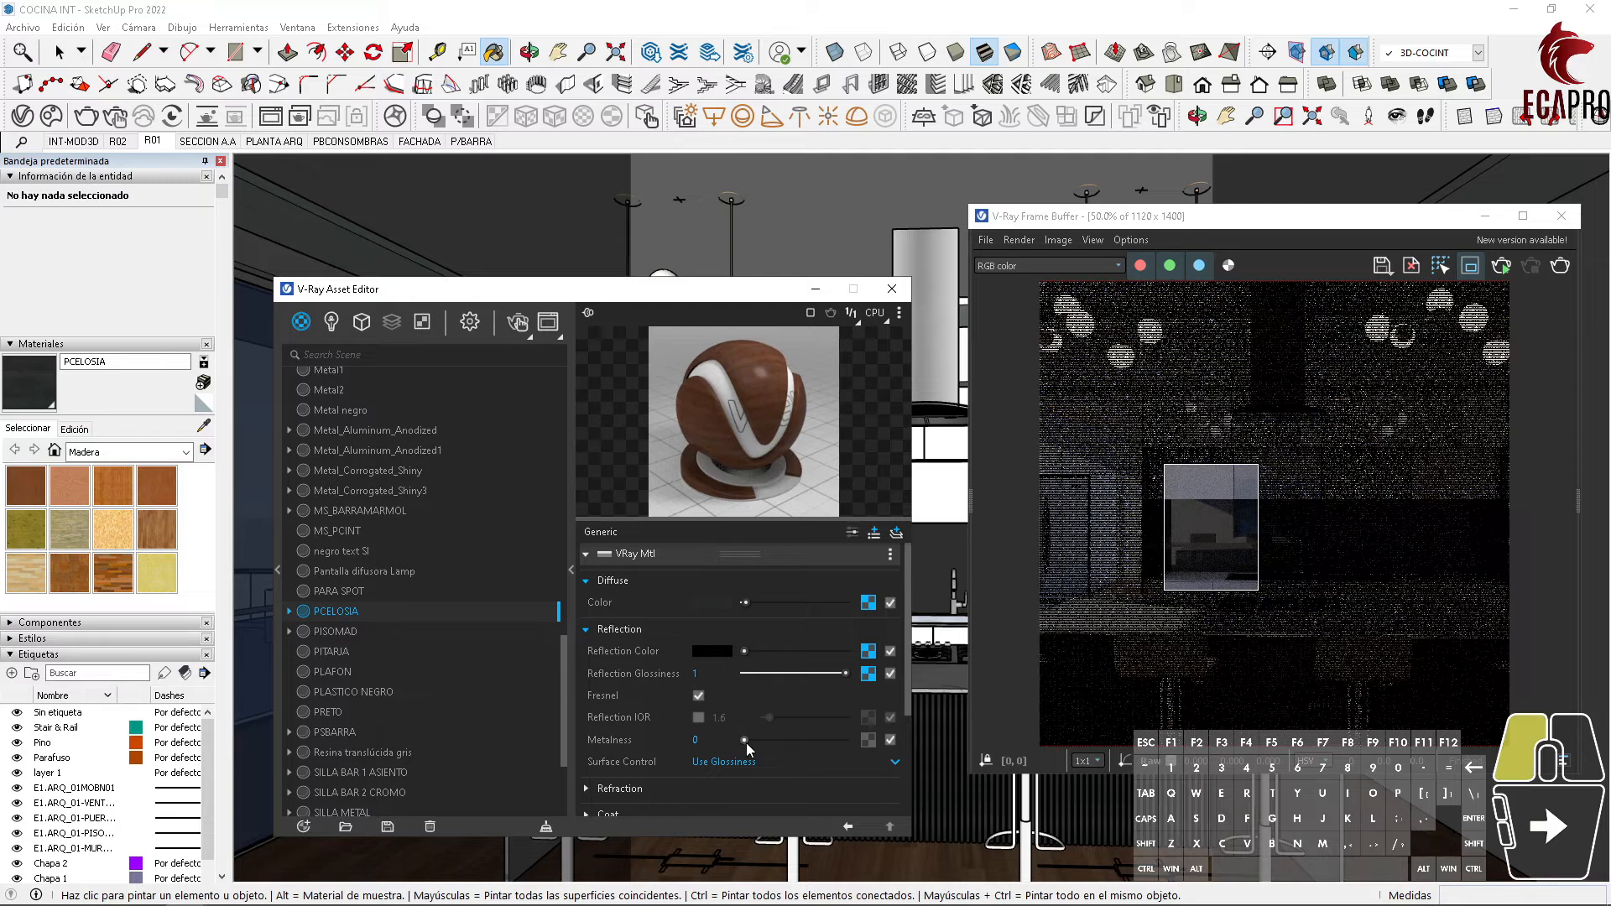
drag(745, 740, 772, 742)
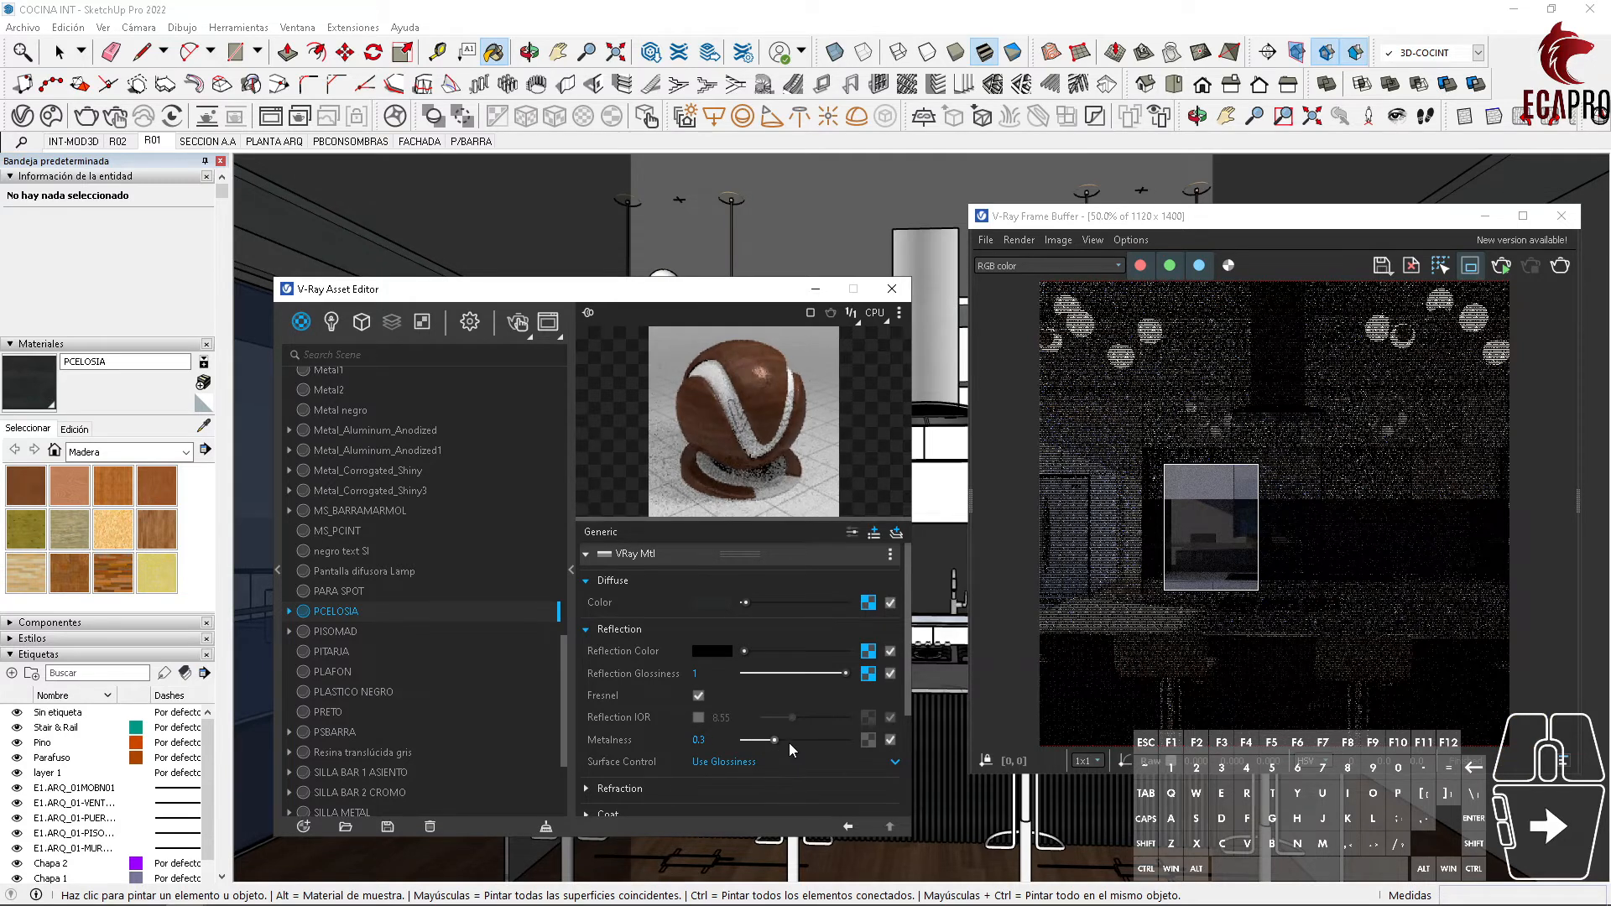
Step: Sample the SILLA BAR 1 ASIENTO material from a bar stool seat and set its preview scene to Fabric
drag(802, 294, 609, 755)
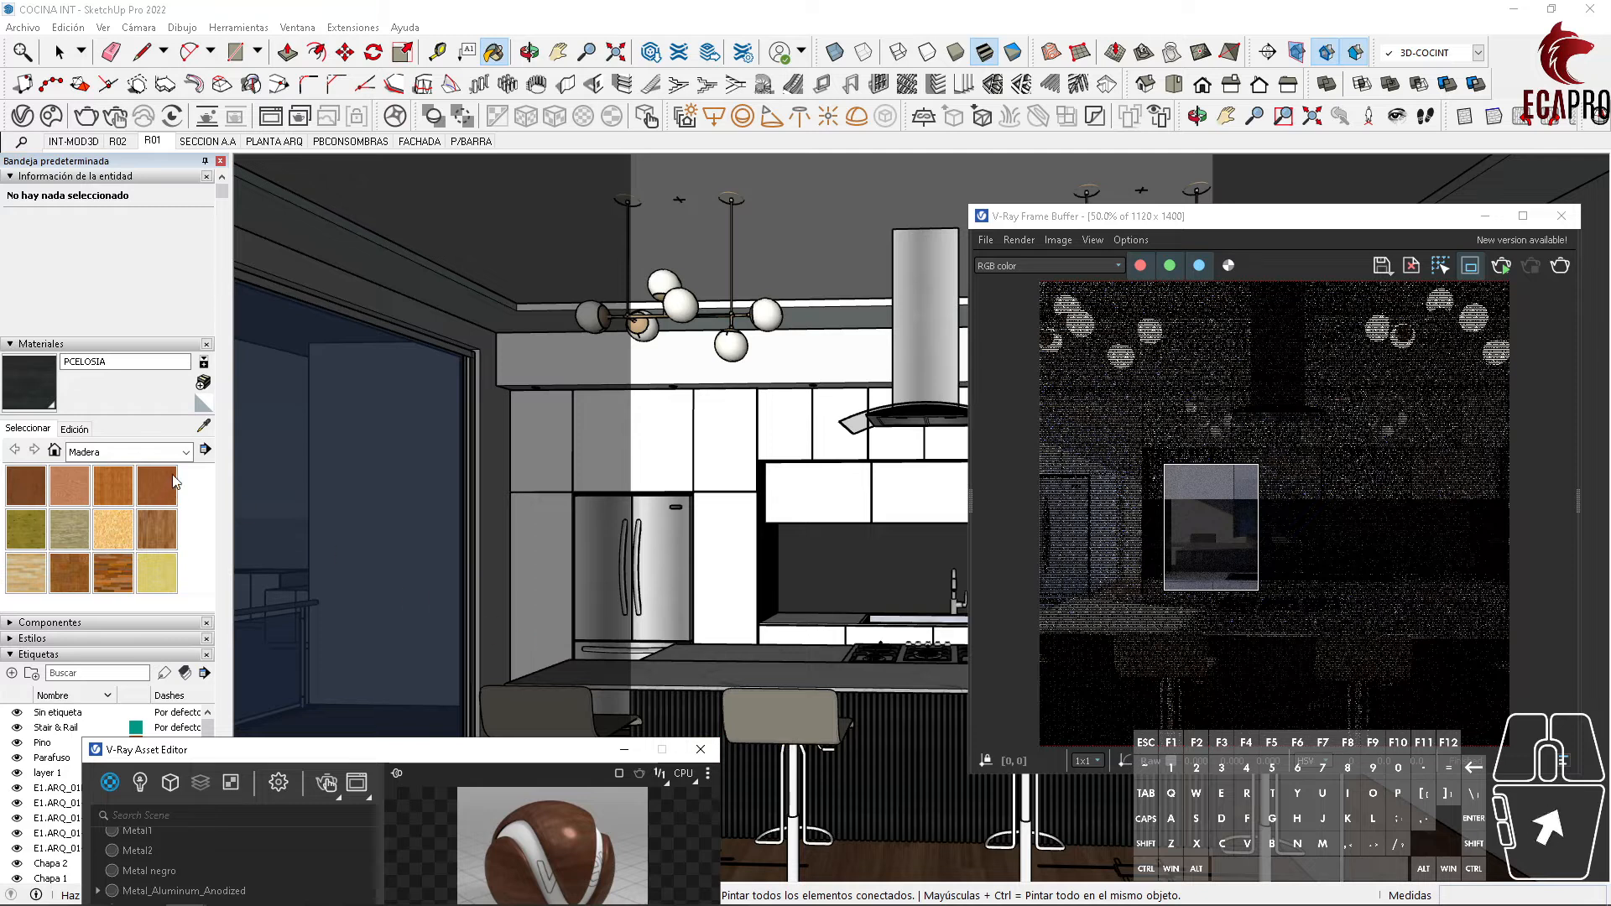
click(204, 425)
click(765, 709)
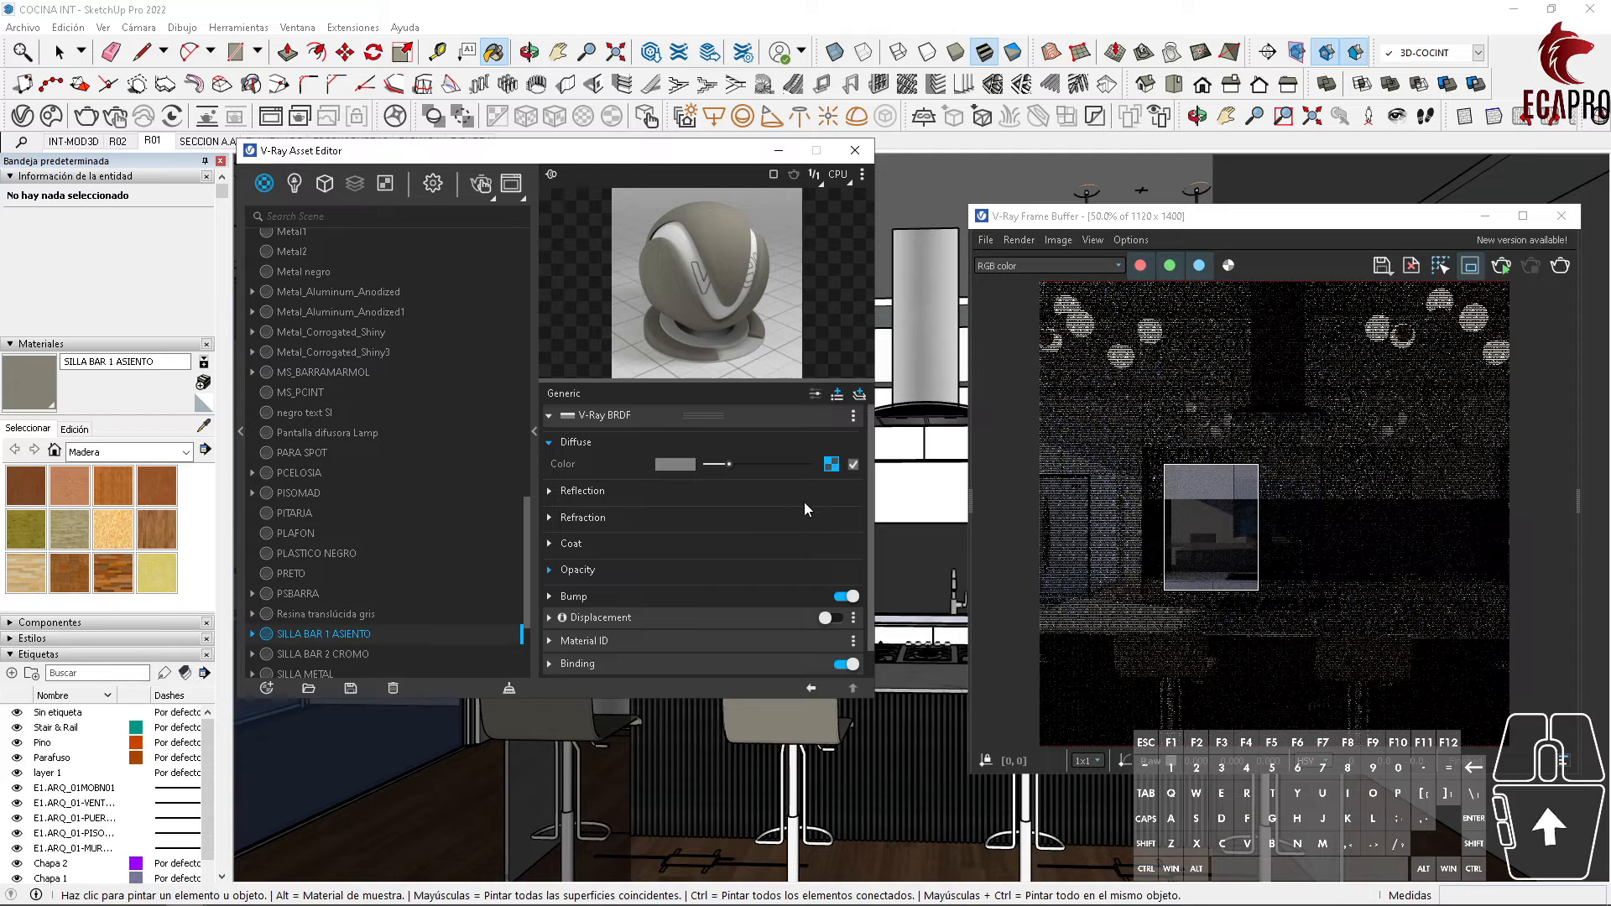
click(863, 175)
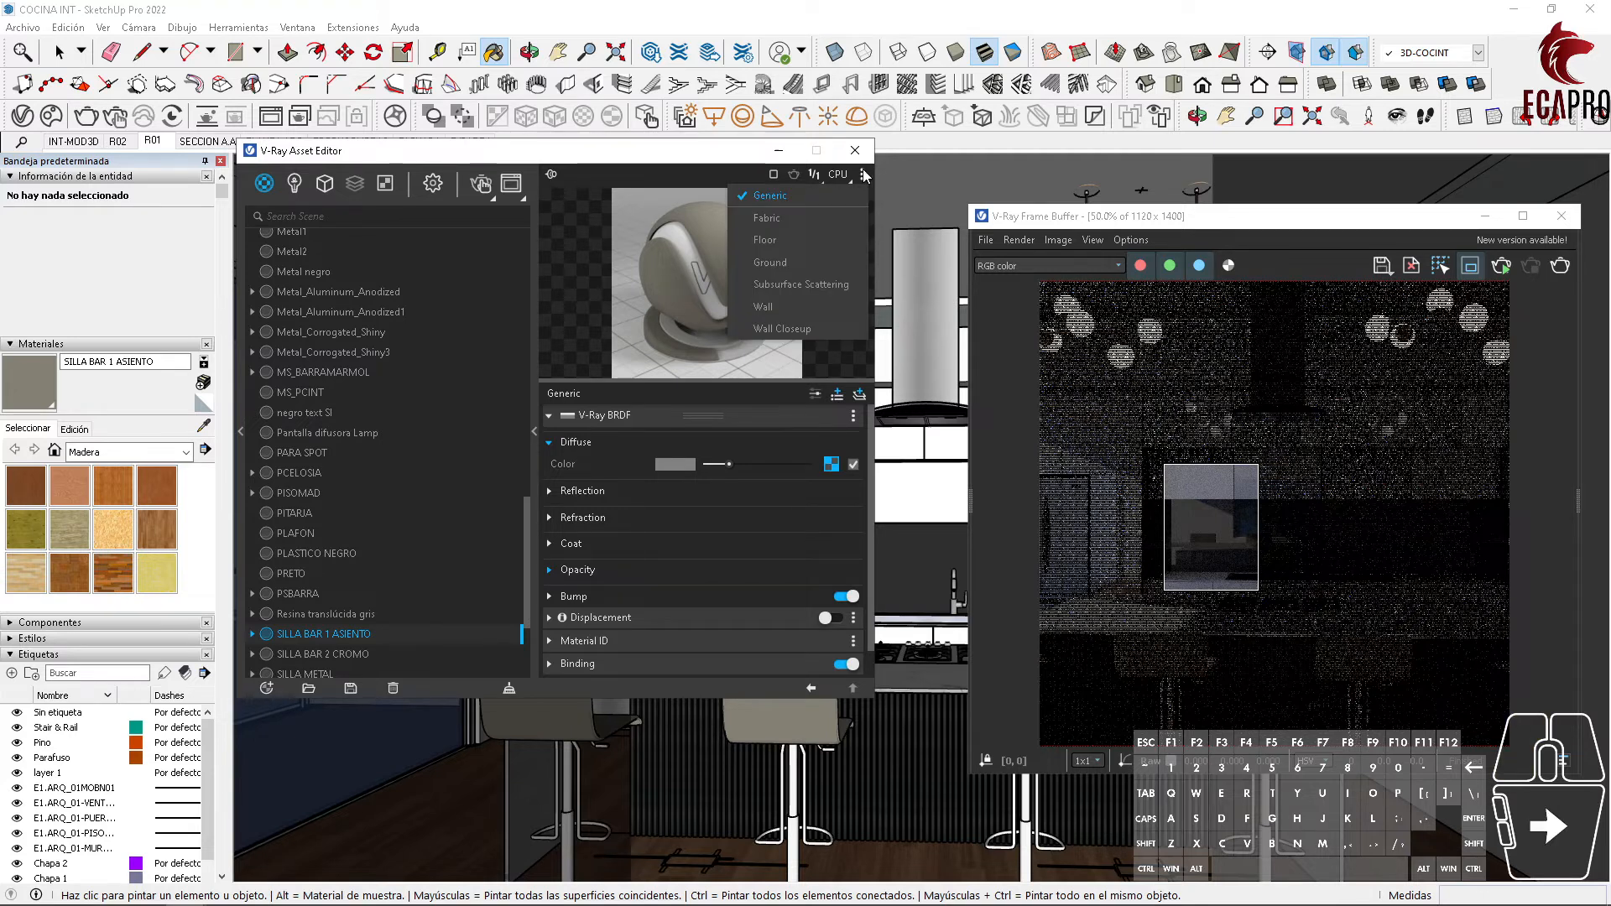
click(768, 218)
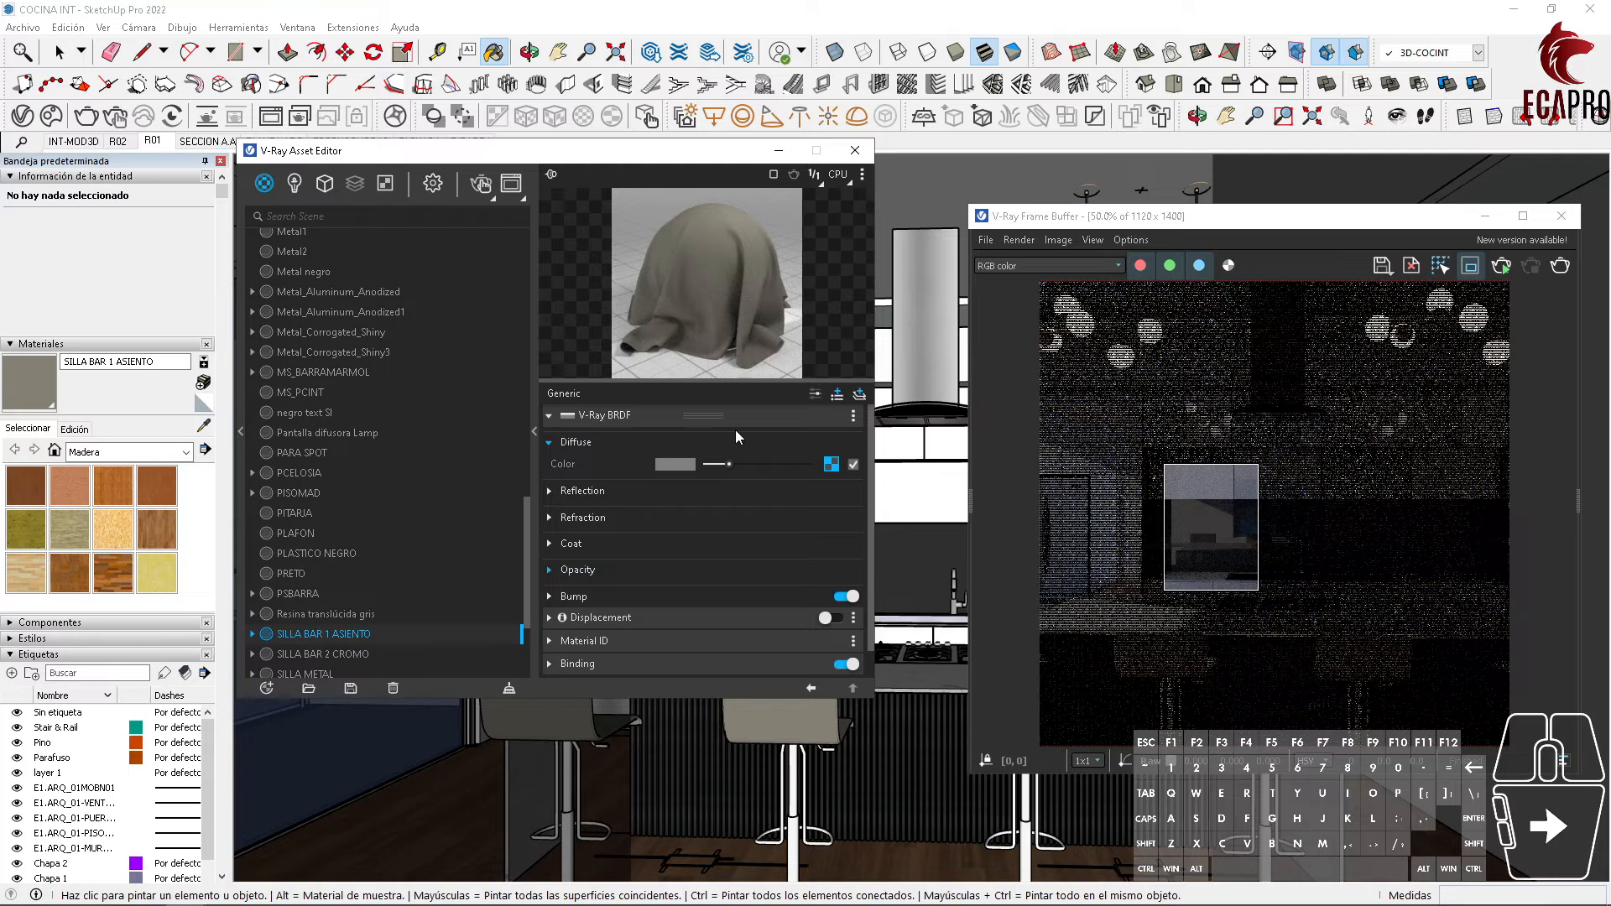
Step: Replace the seat material's diffuse bitmap with Fabric066_4K_Color from the Fabric066_4K-JPG folder
click(831, 464)
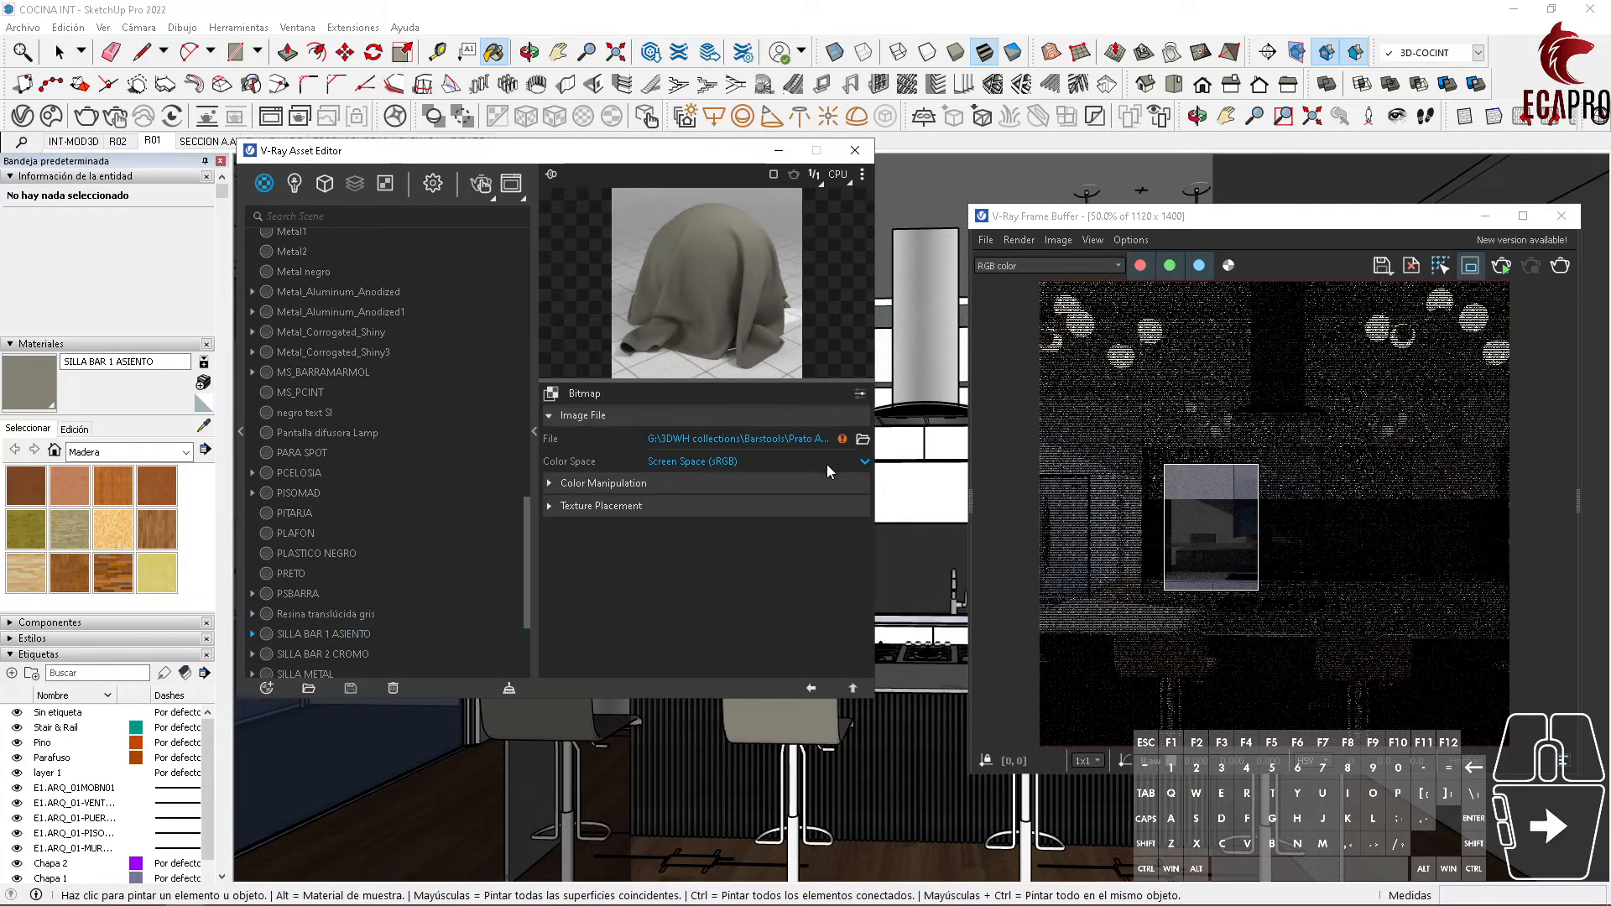
click(818, 439)
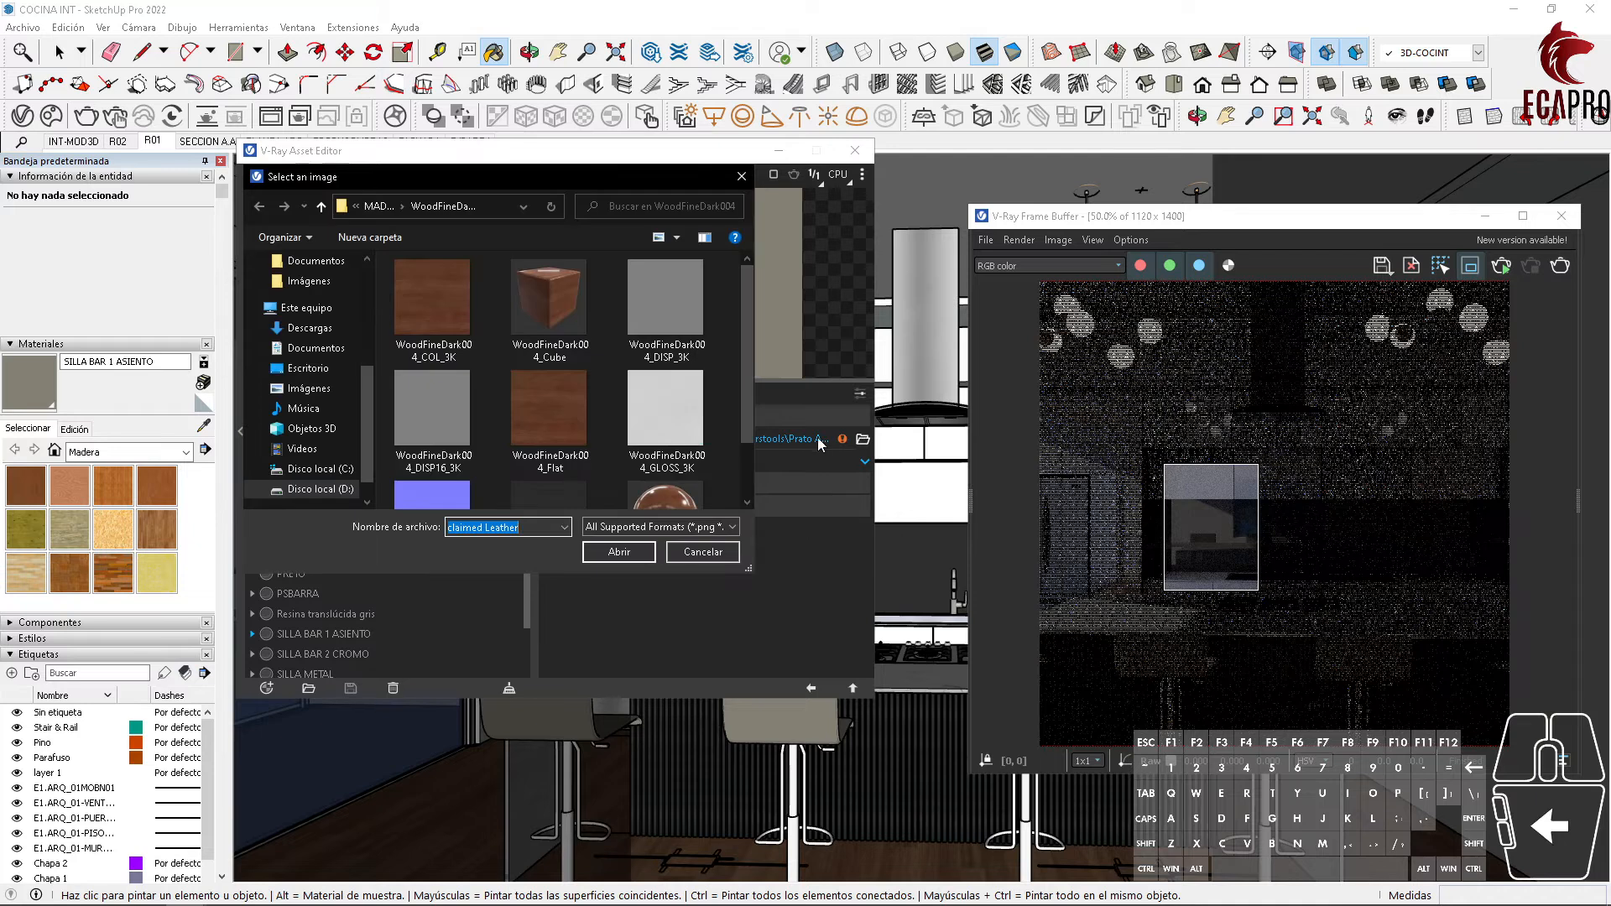
double_click(321, 208)
scroll(603, 369, down, 10)
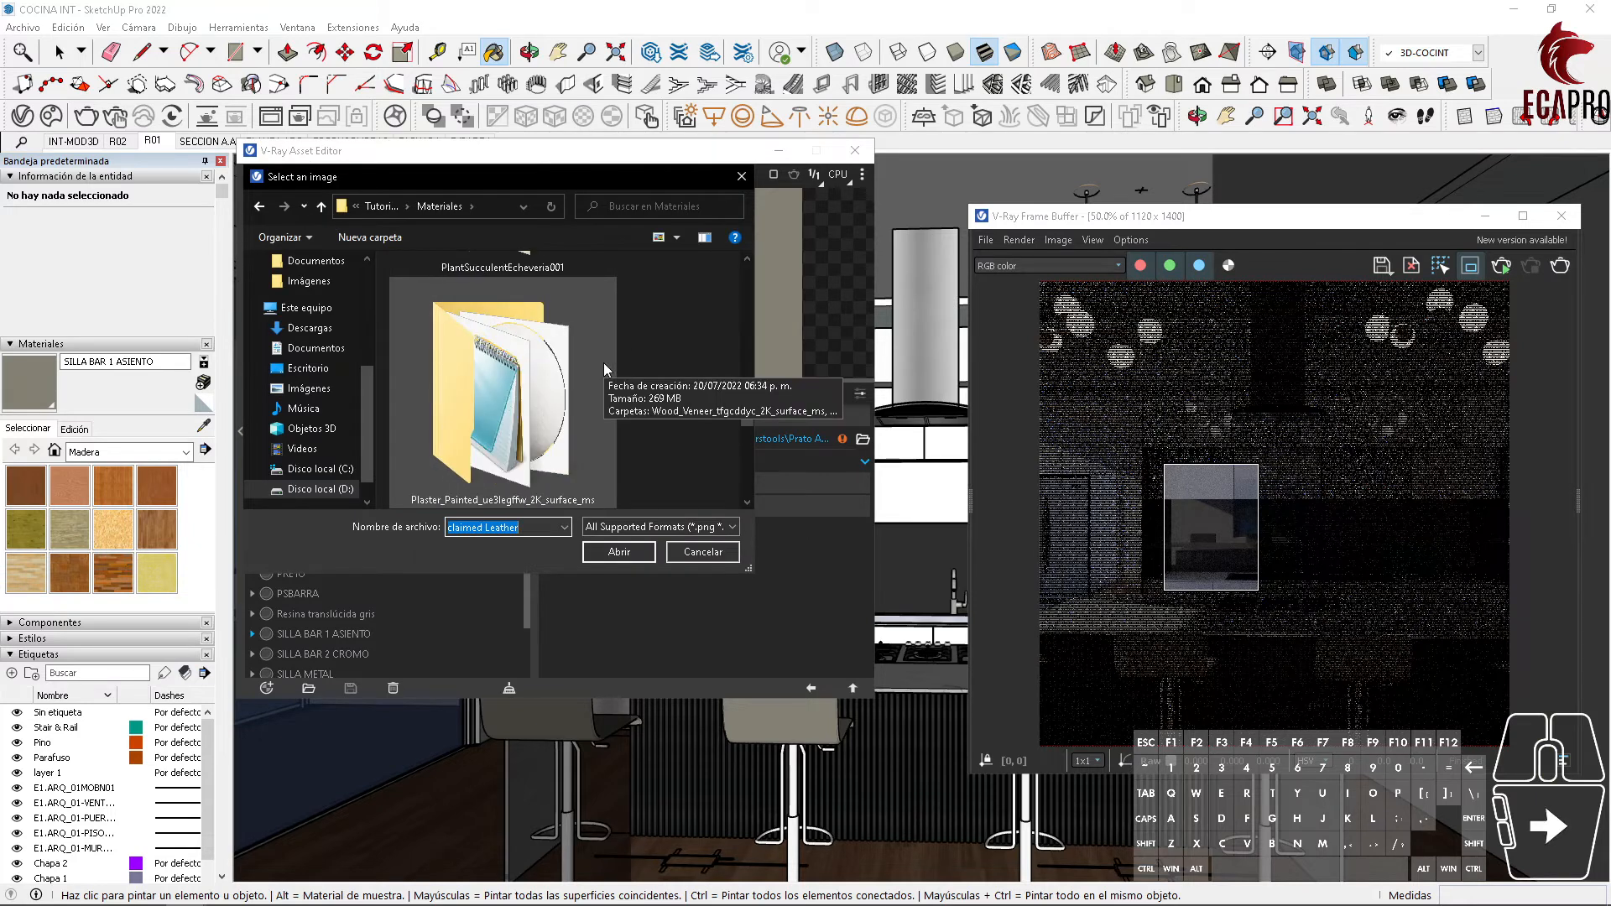
scroll(660, 410, up, 6)
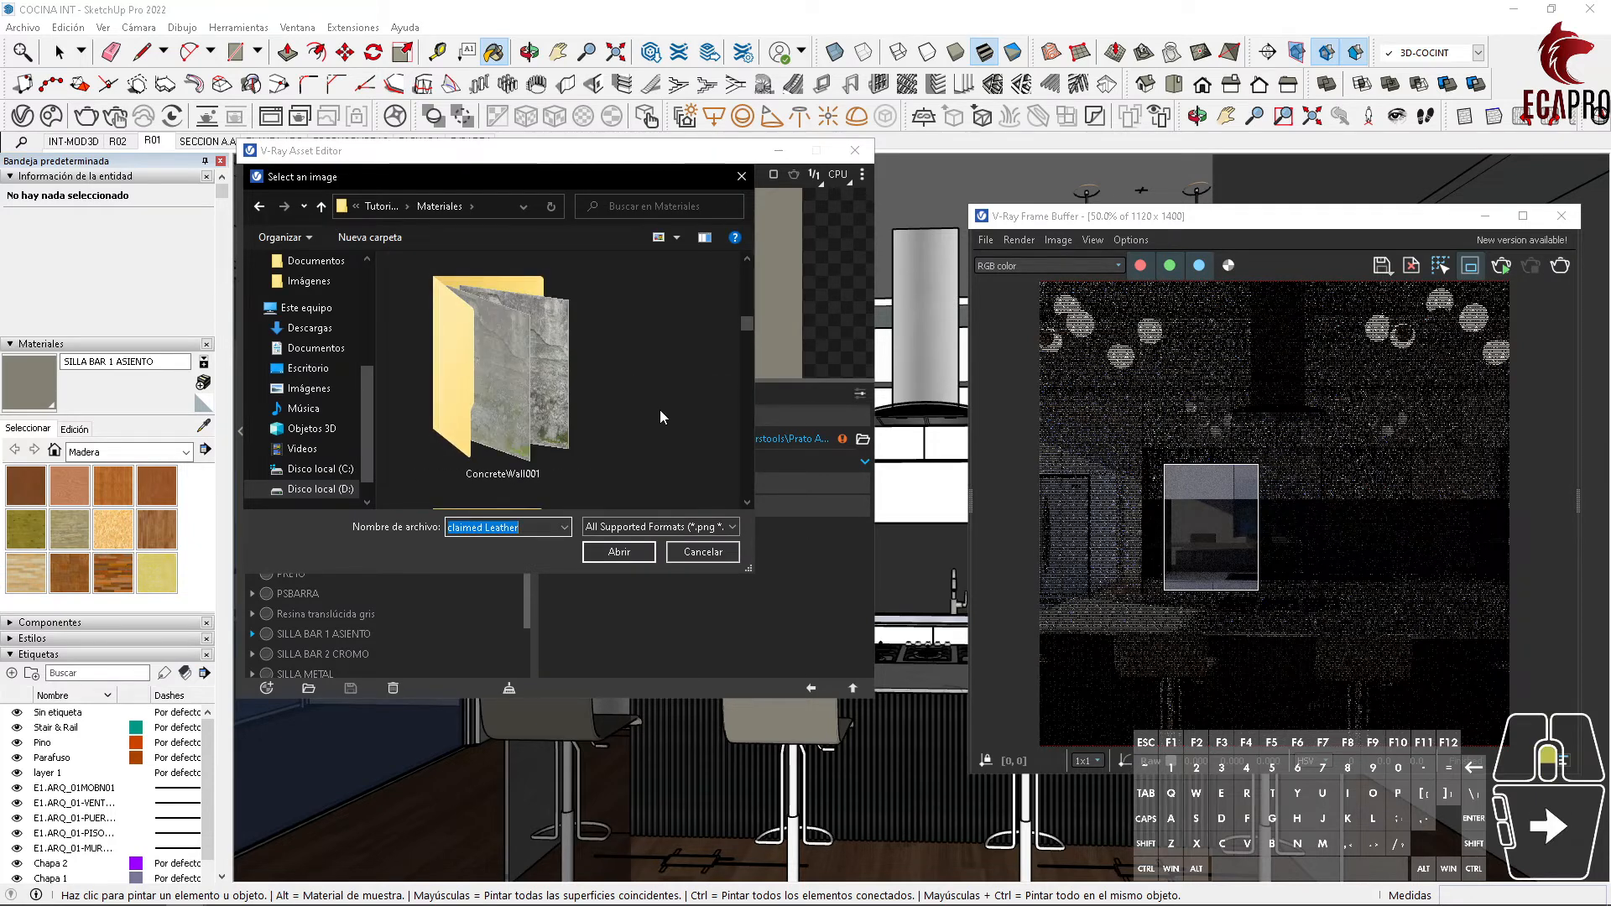
scroll(660, 409, down, 2)
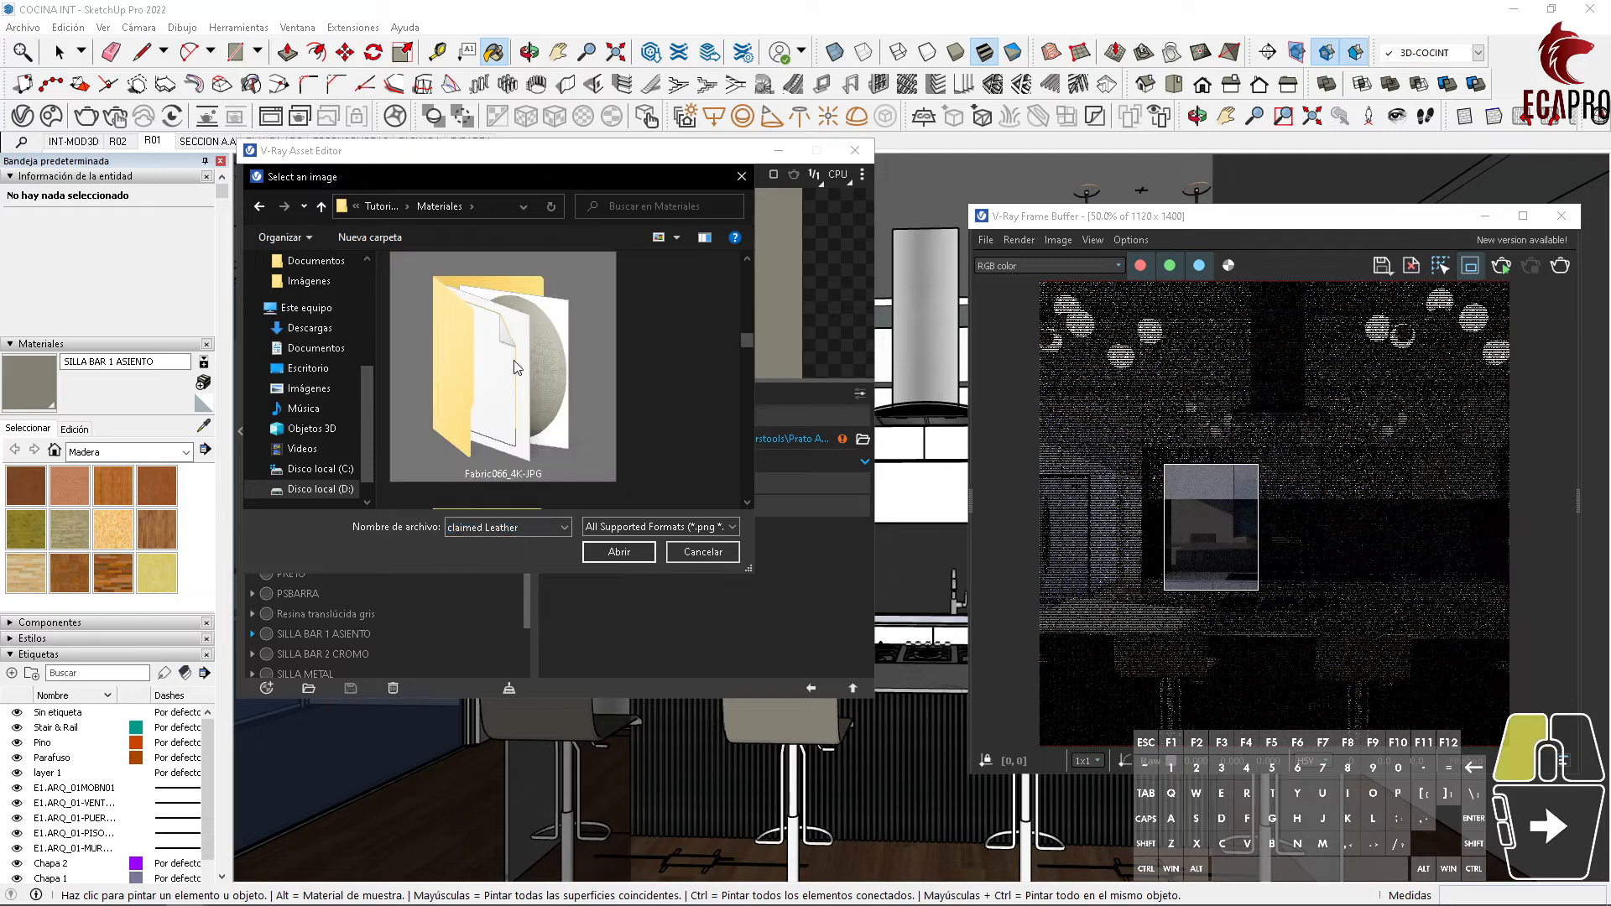
double_click(515, 367)
ctrl+scroll(672, 428, up, 3)
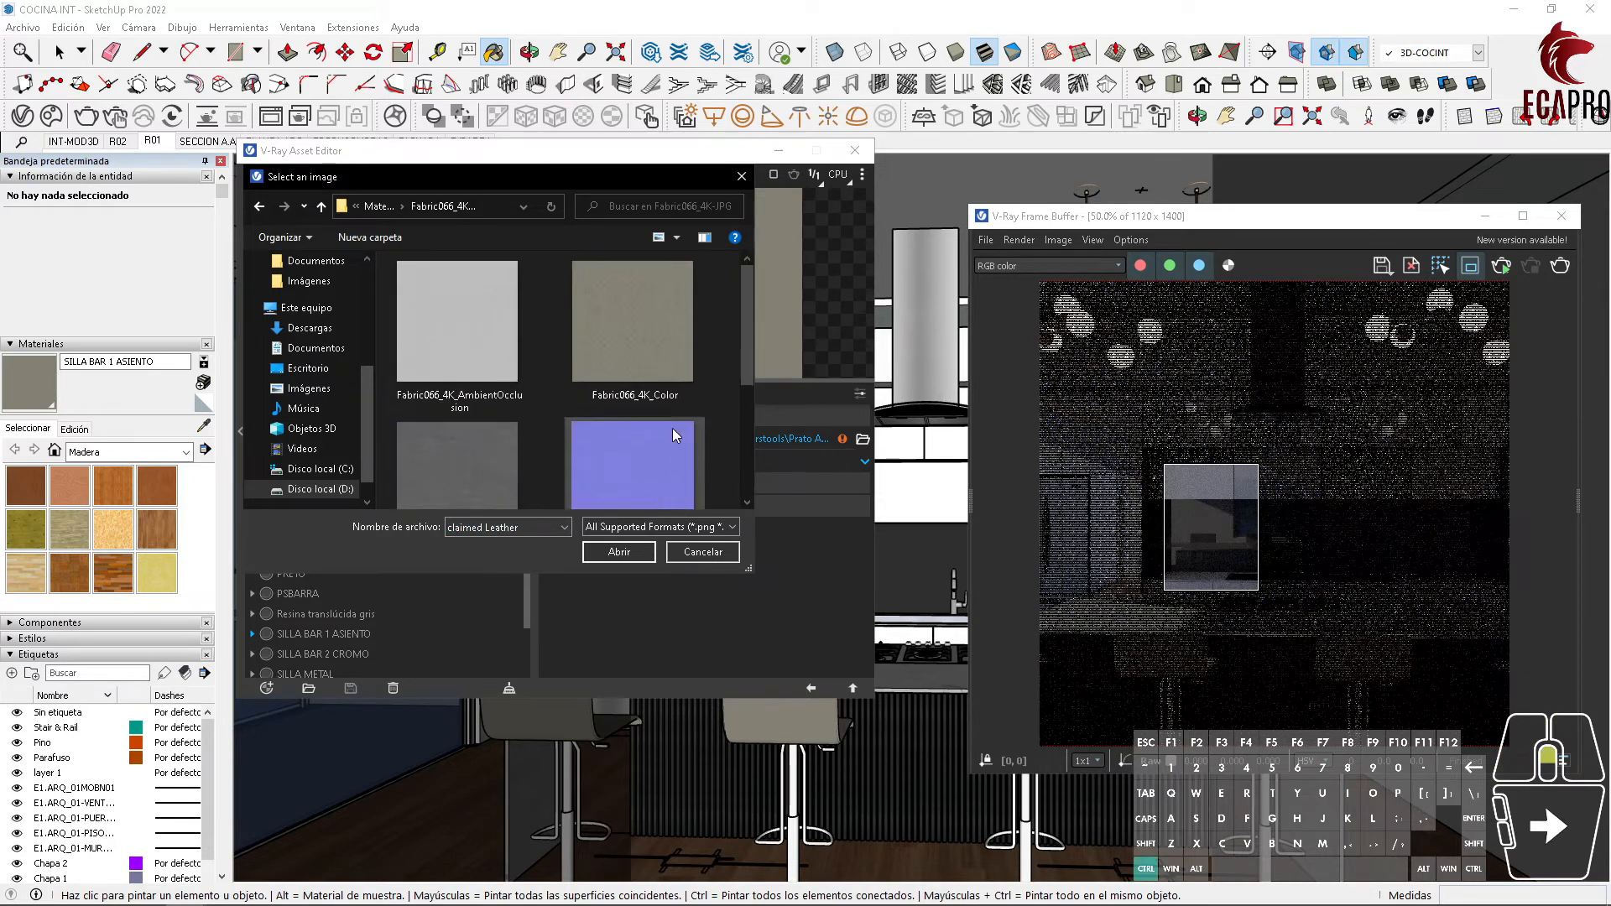
scroll(672, 427, down, 2)
click(515, 391)
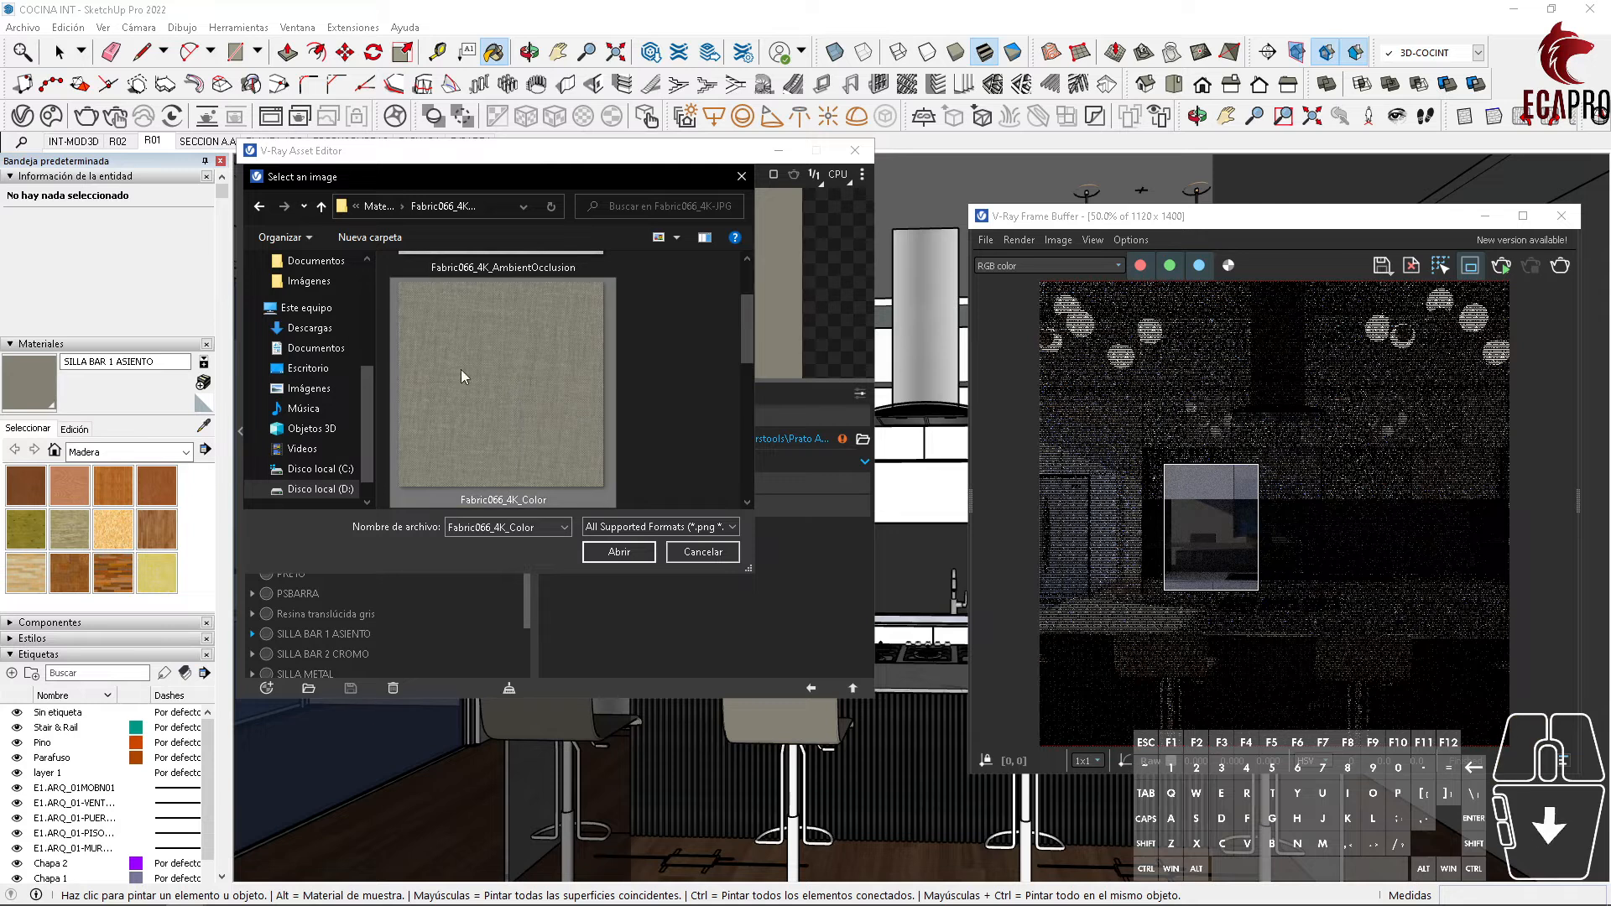
click(621, 552)
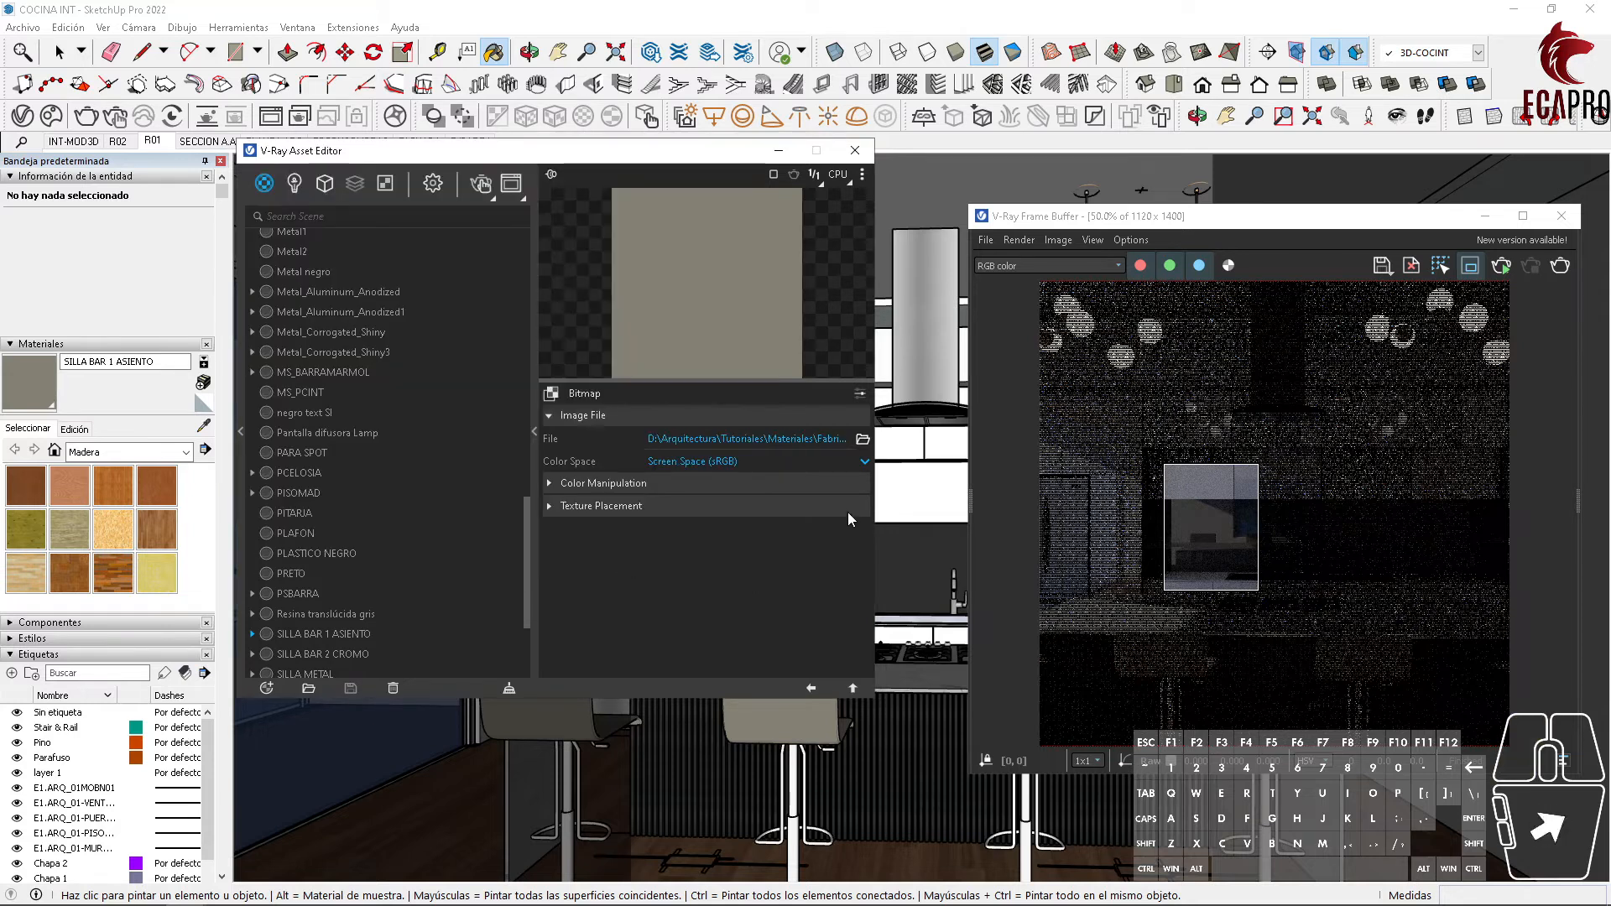
click(861, 685)
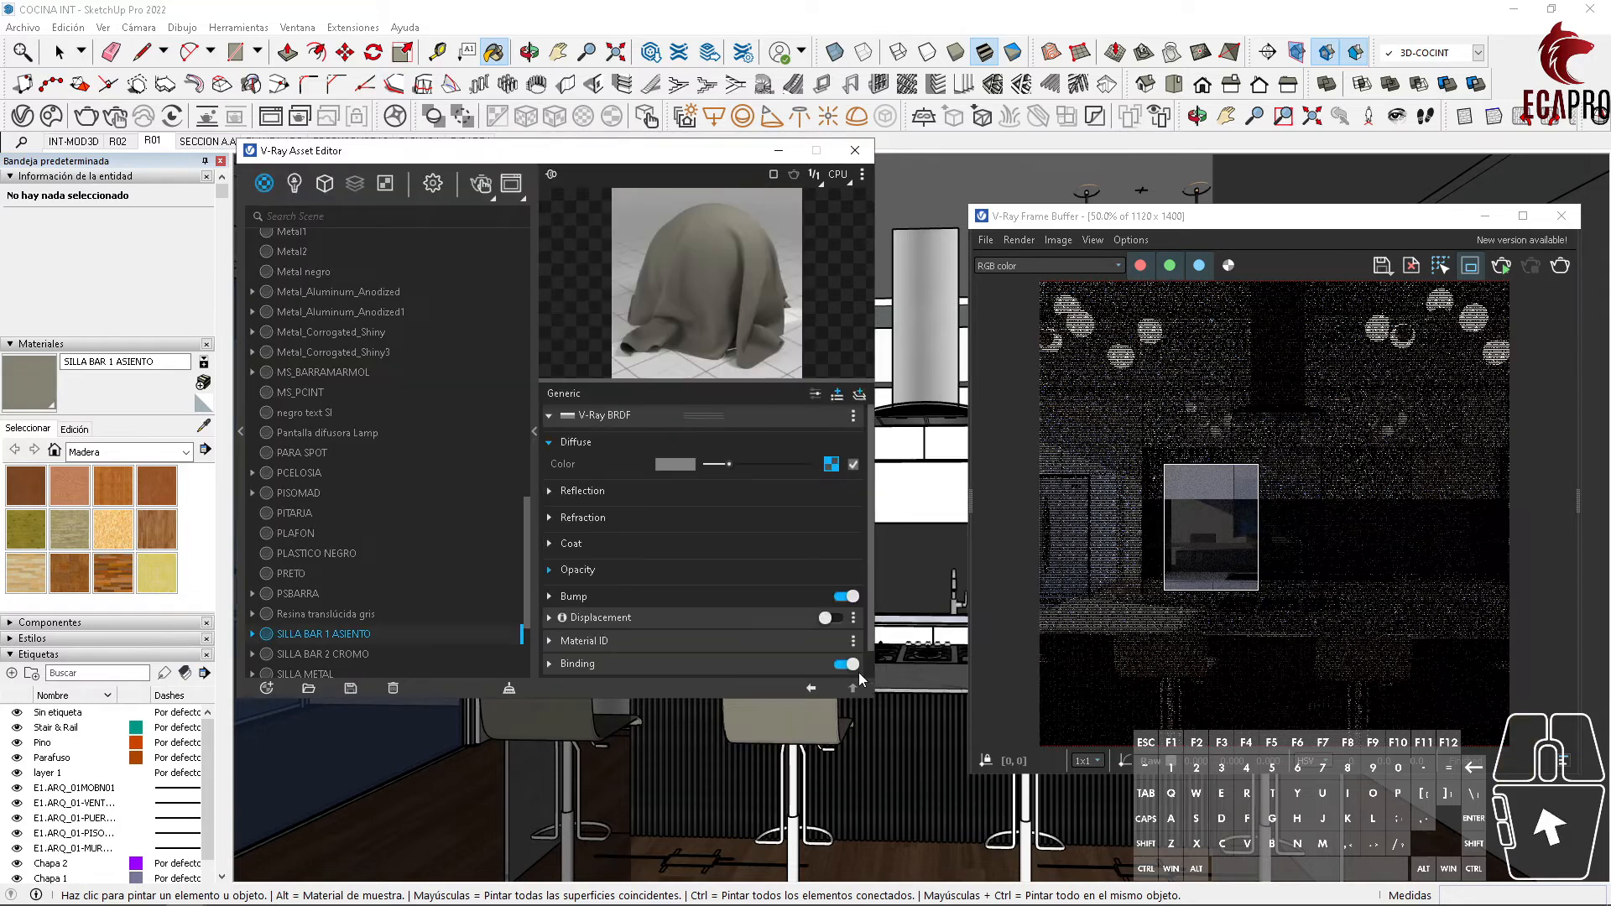
Step: Try Fabric066_4K_Color as the reflection color bitmap of the SILLA BAR 1 ASIENTO material
click(549, 495)
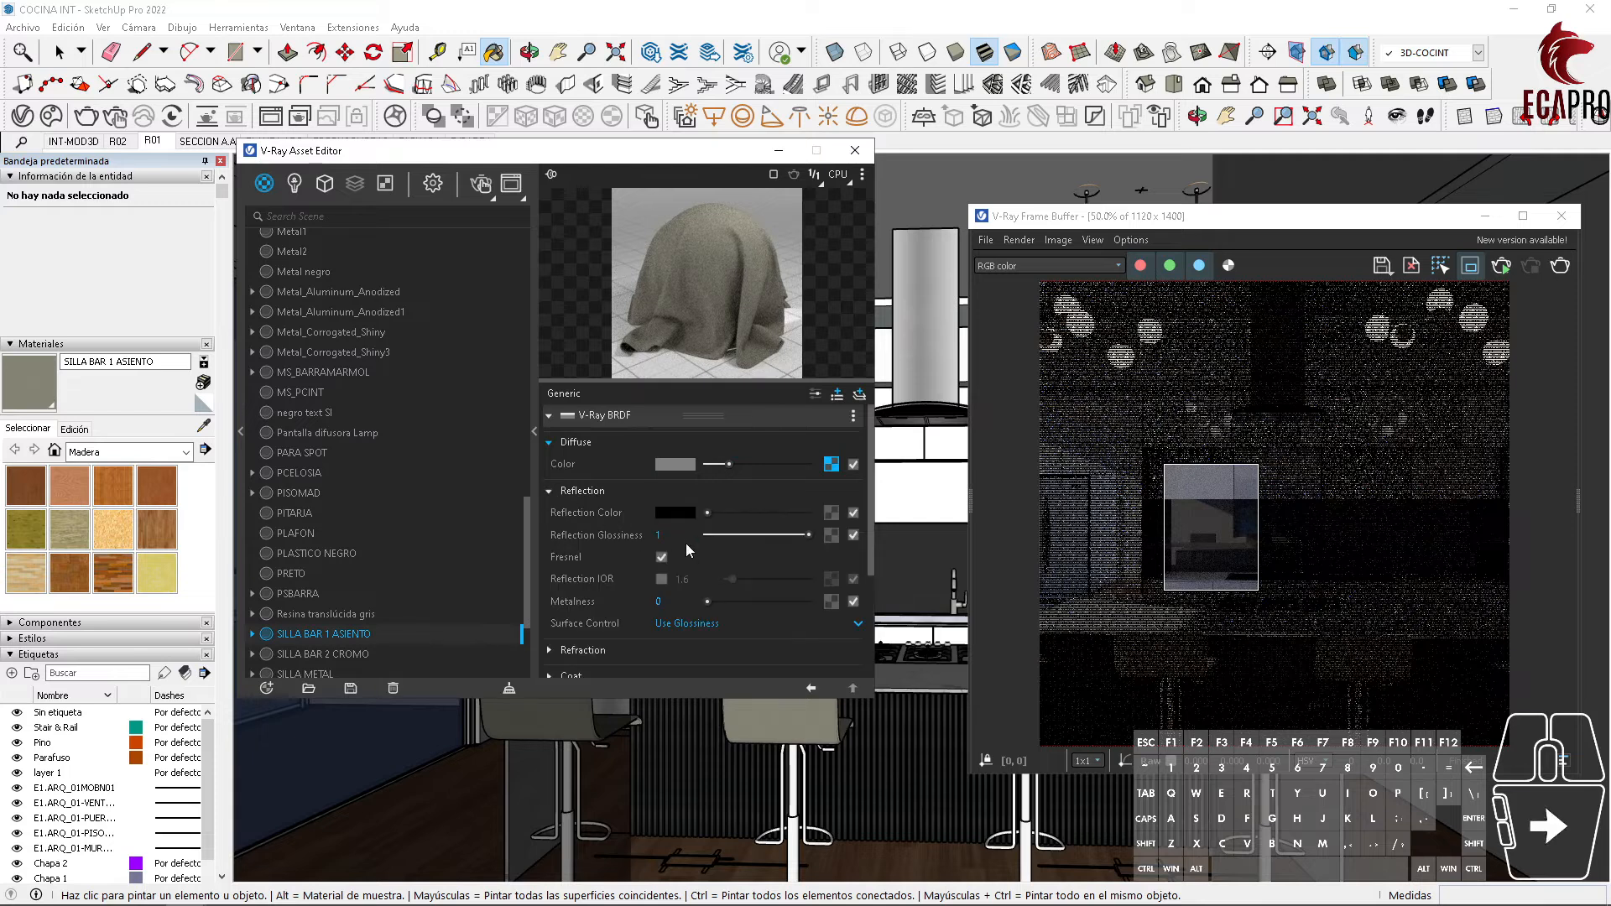
click(830, 513)
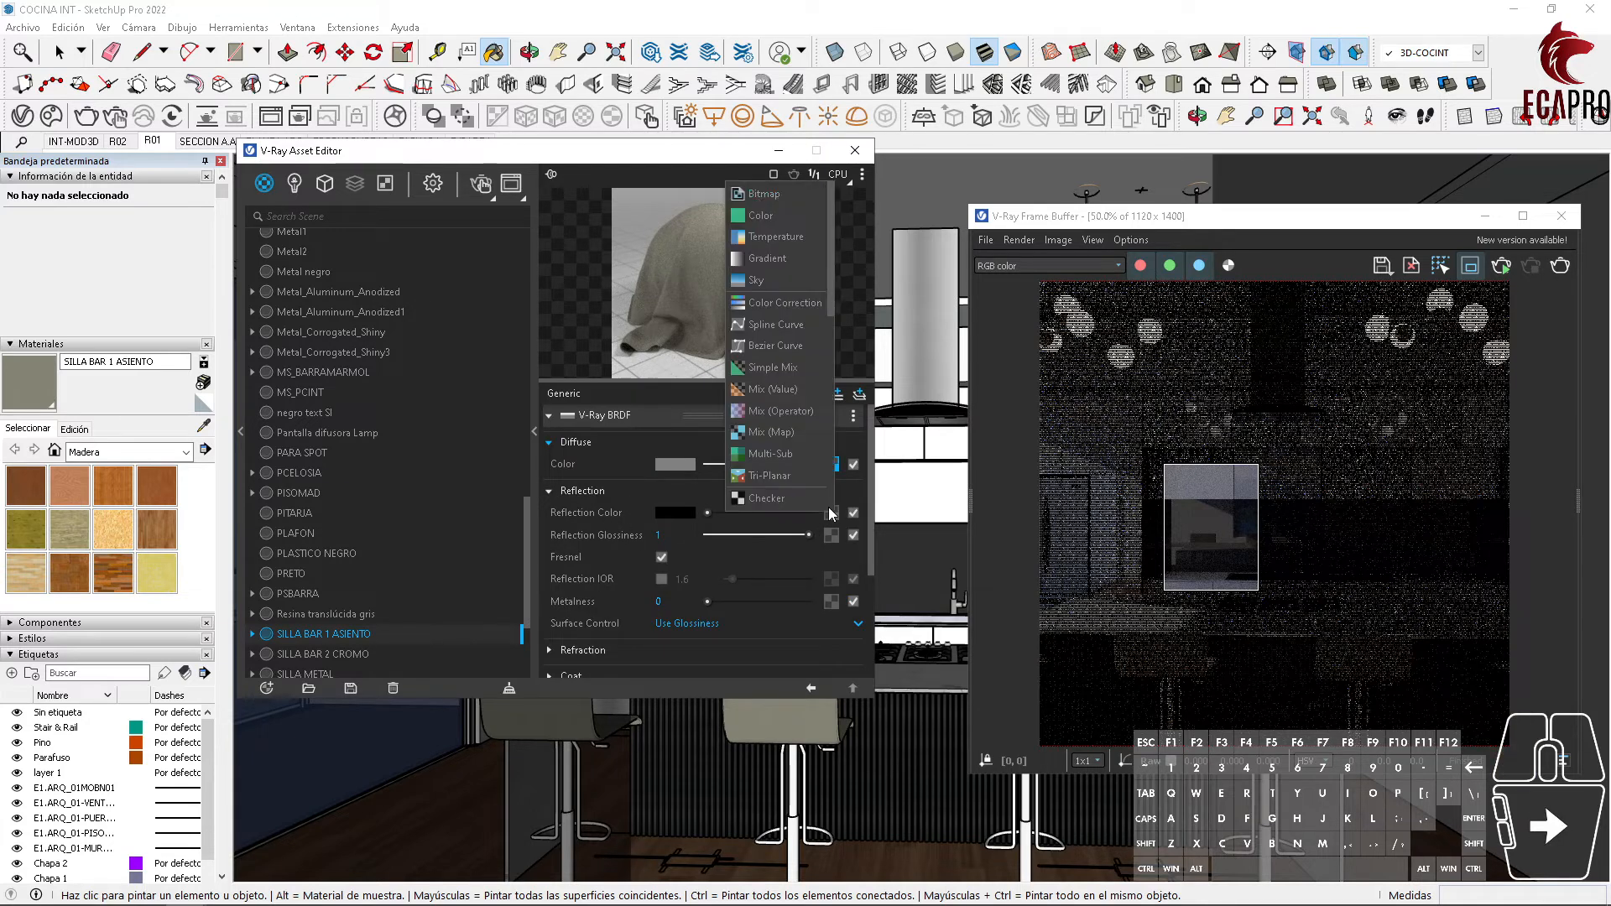
click(754, 196)
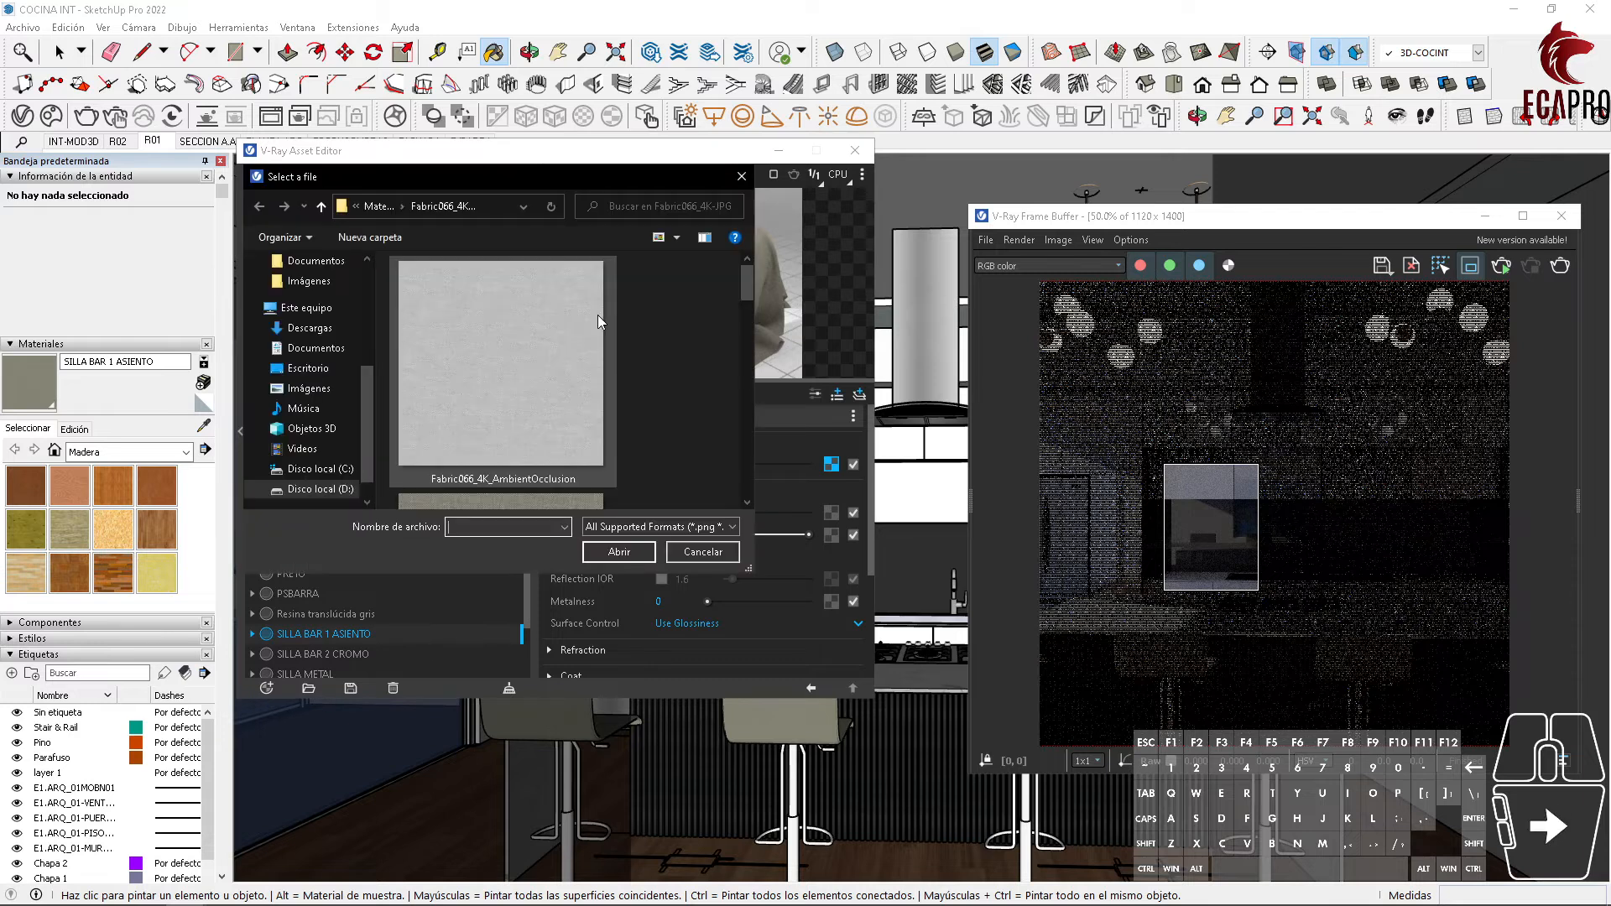
click(530, 372)
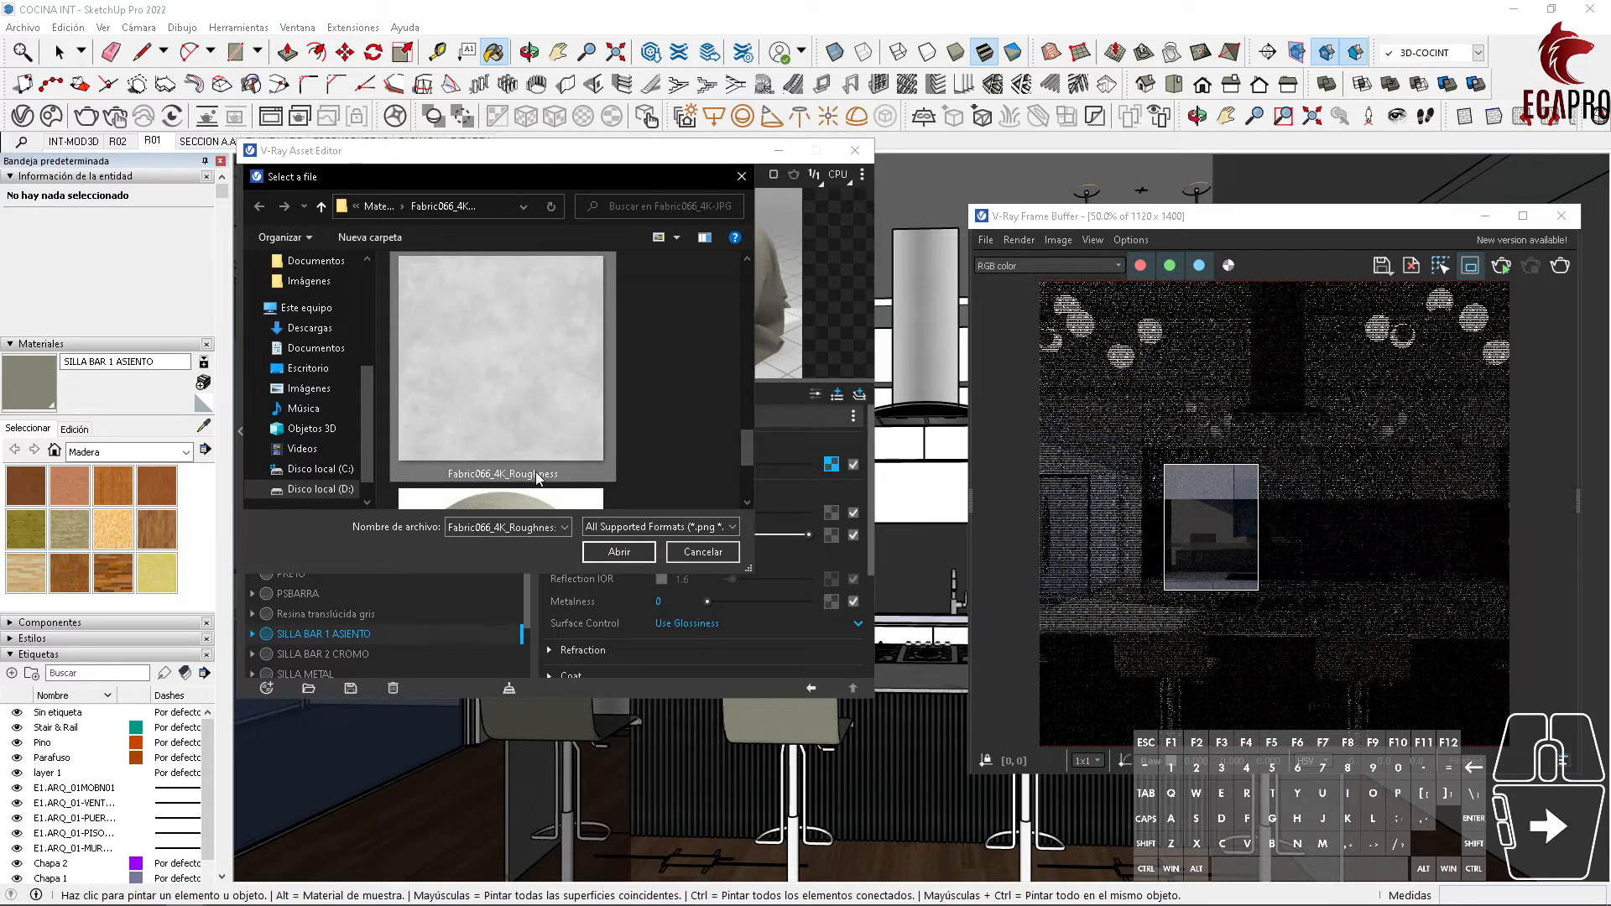
scroll(538, 477, down, 1)
scroll(537, 477, up, 4)
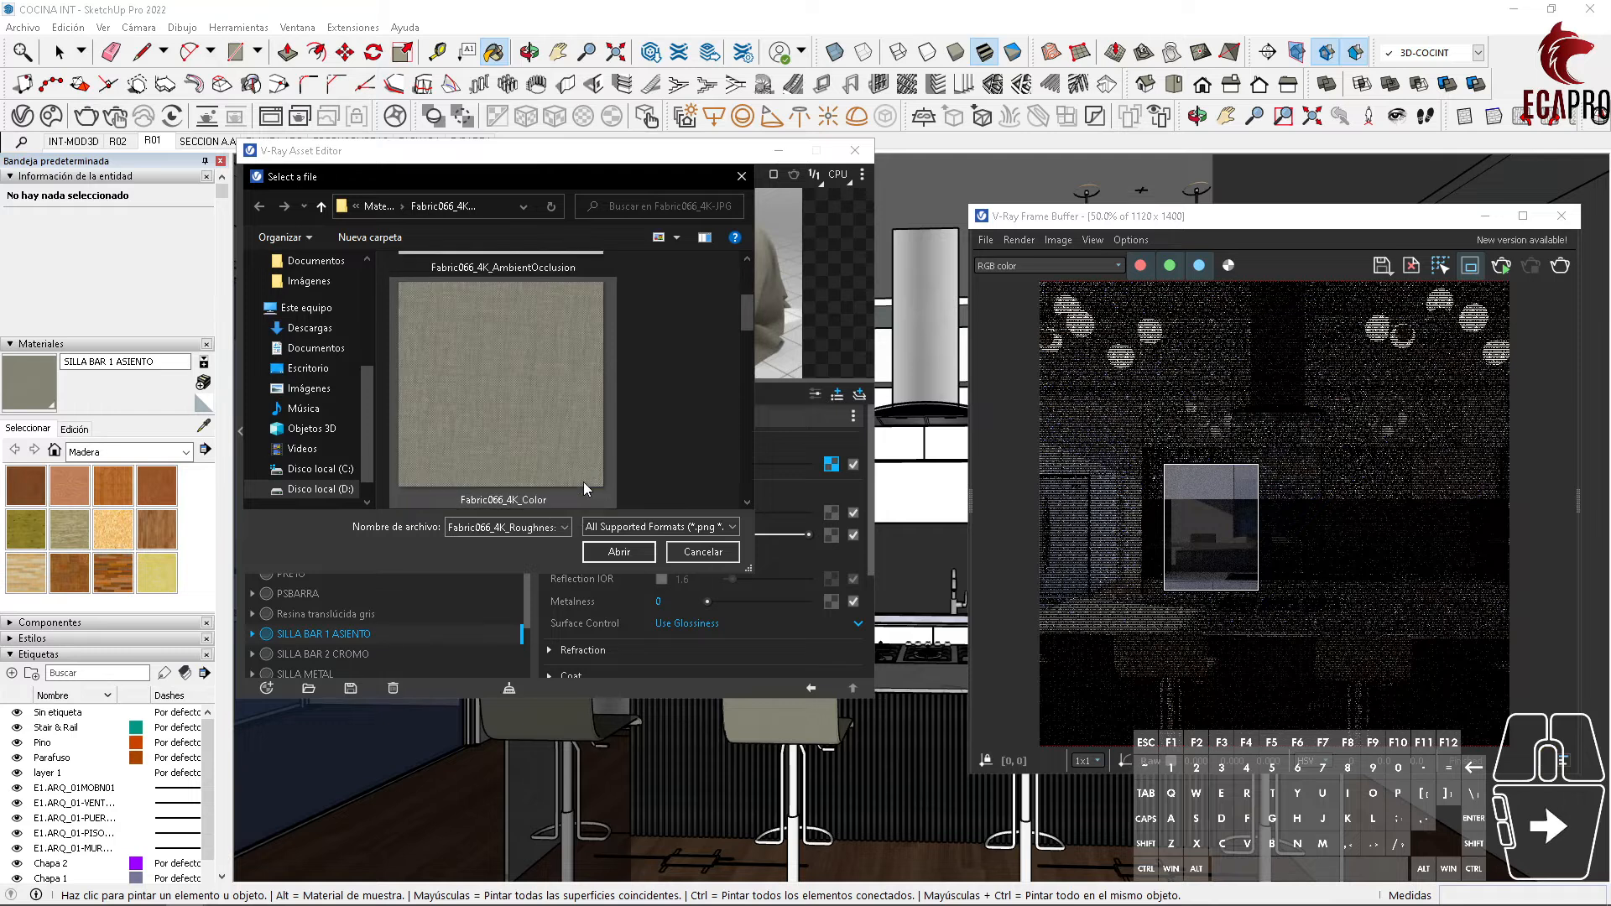
double_click(583, 482)
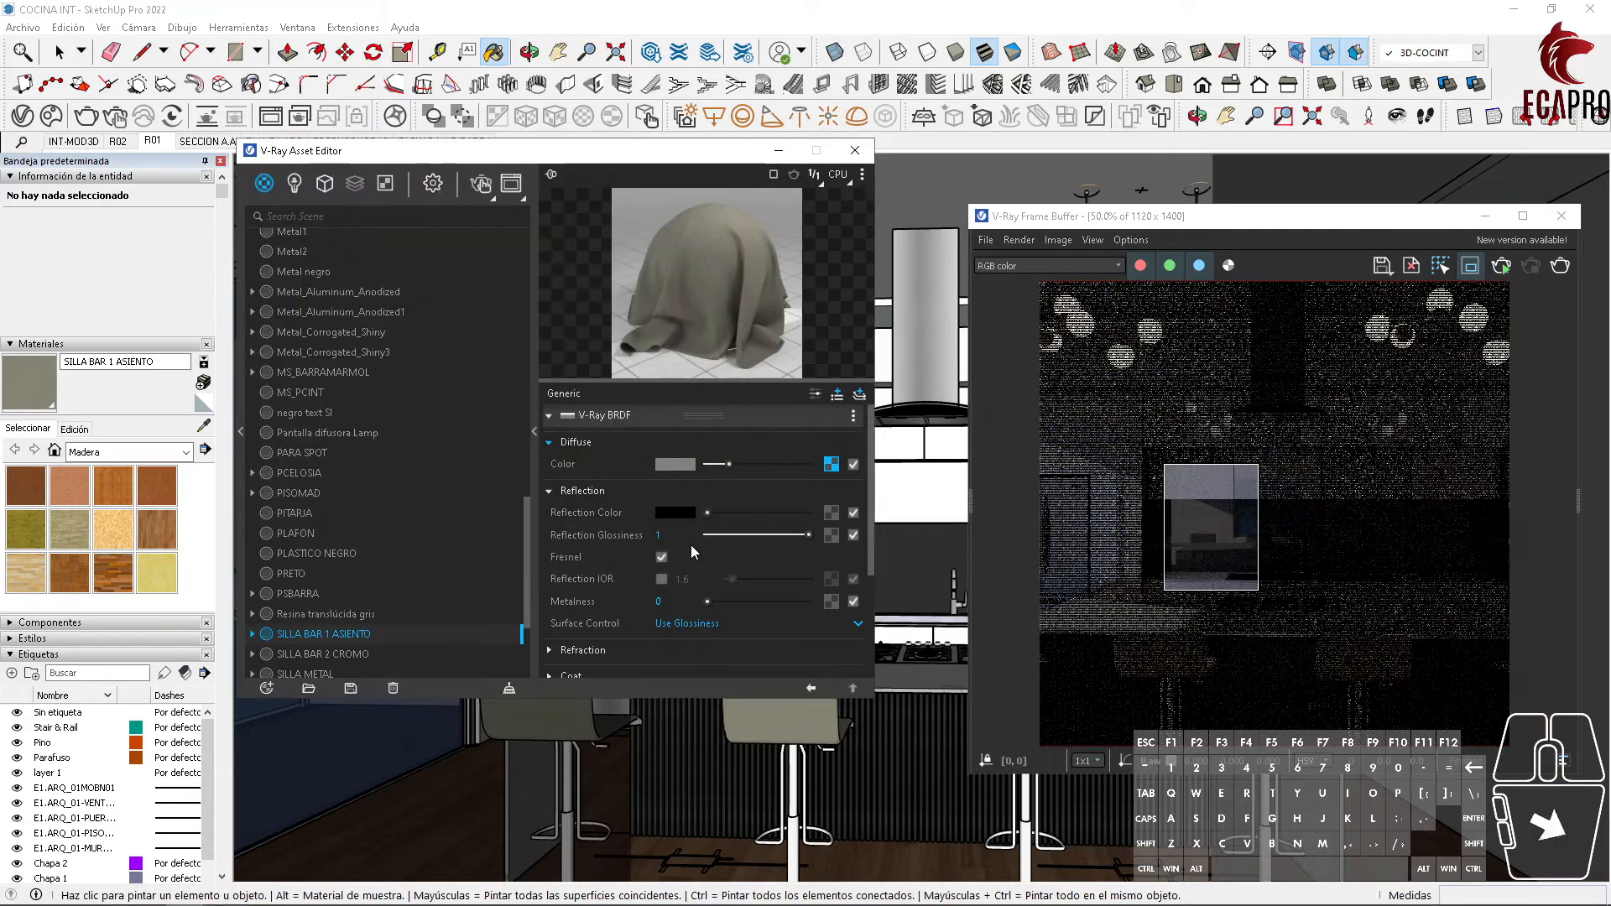
click(852, 687)
Step: Switch the seat material's surface control to Use Roughness and load Fabric066_4K_Roughness as its reflection roughness bitmap
click(718, 624)
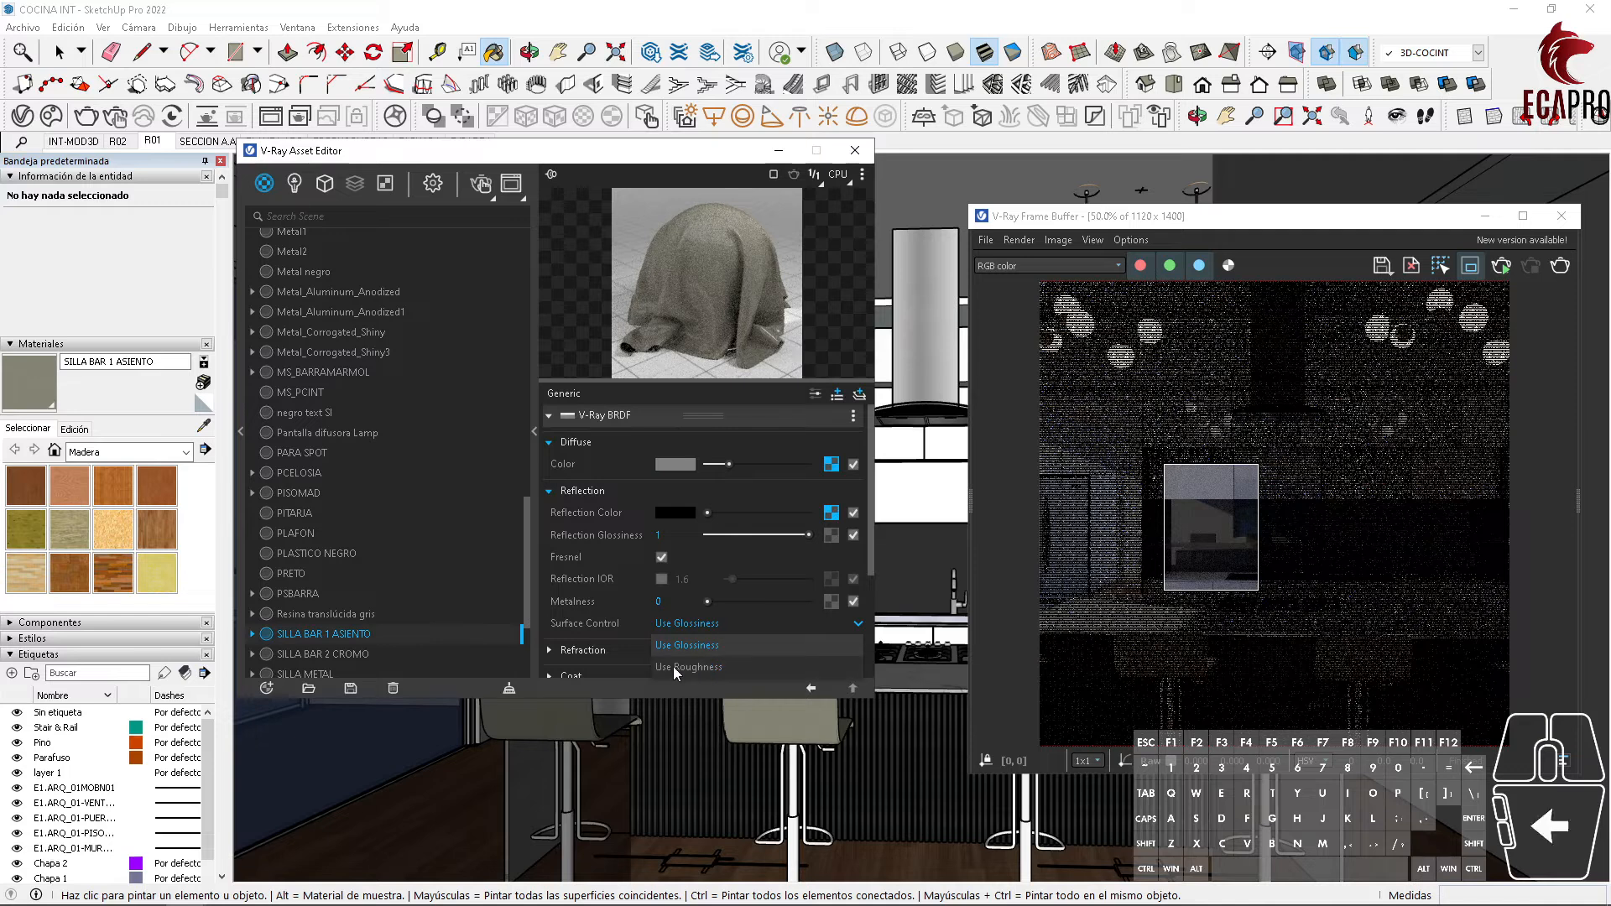
click(710, 667)
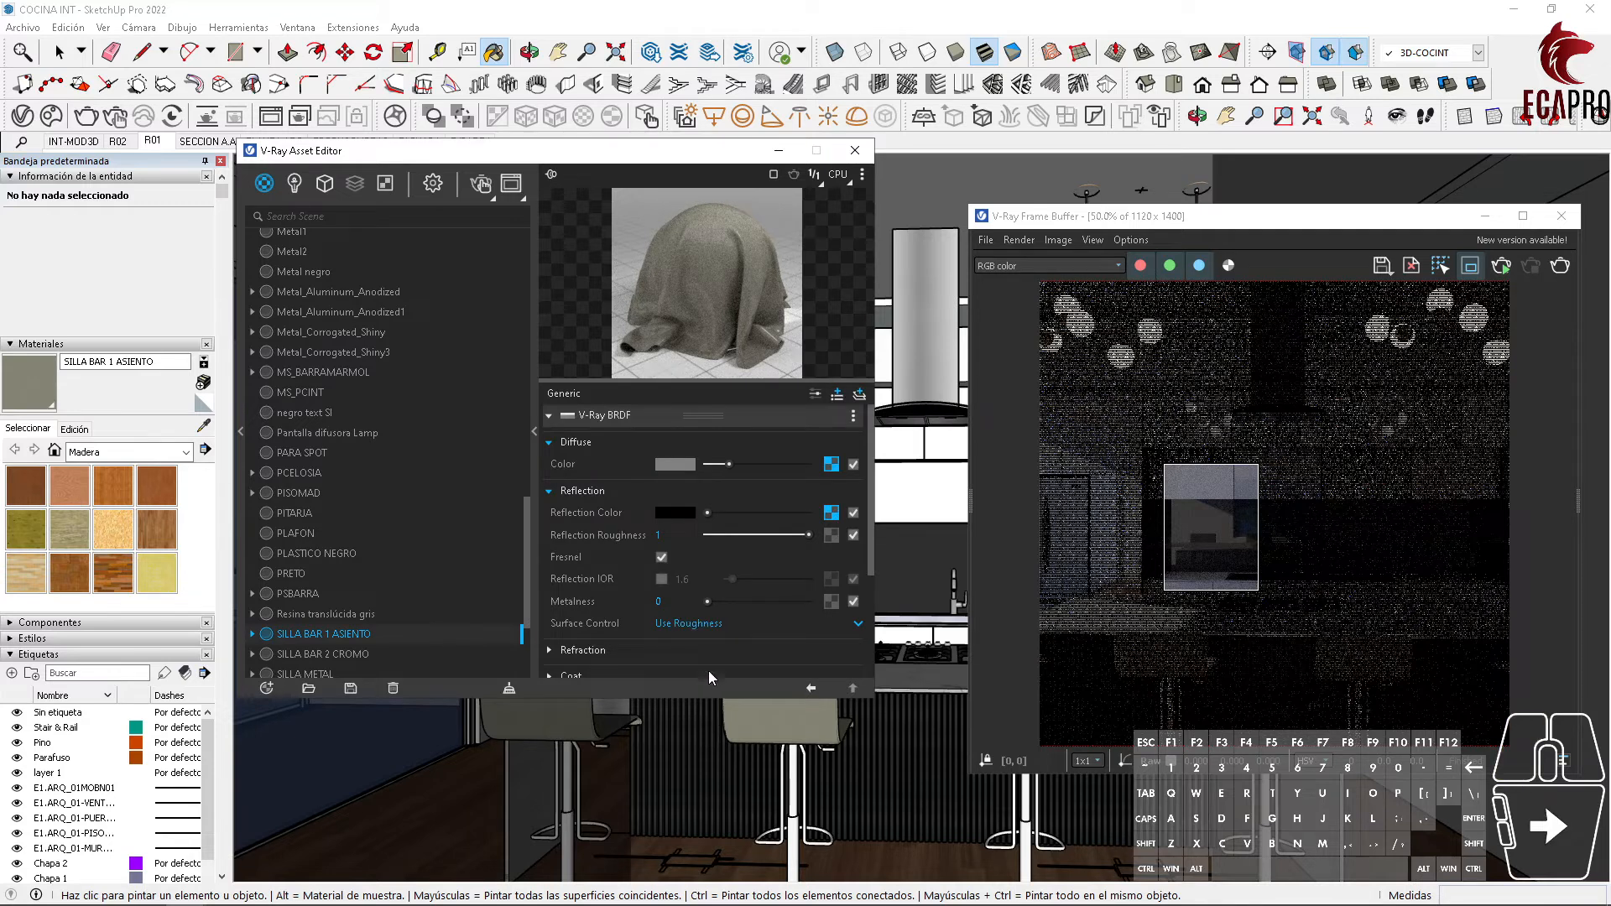
click(831, 534)
click(749, 198)
scroll(545, 411, down, 2)
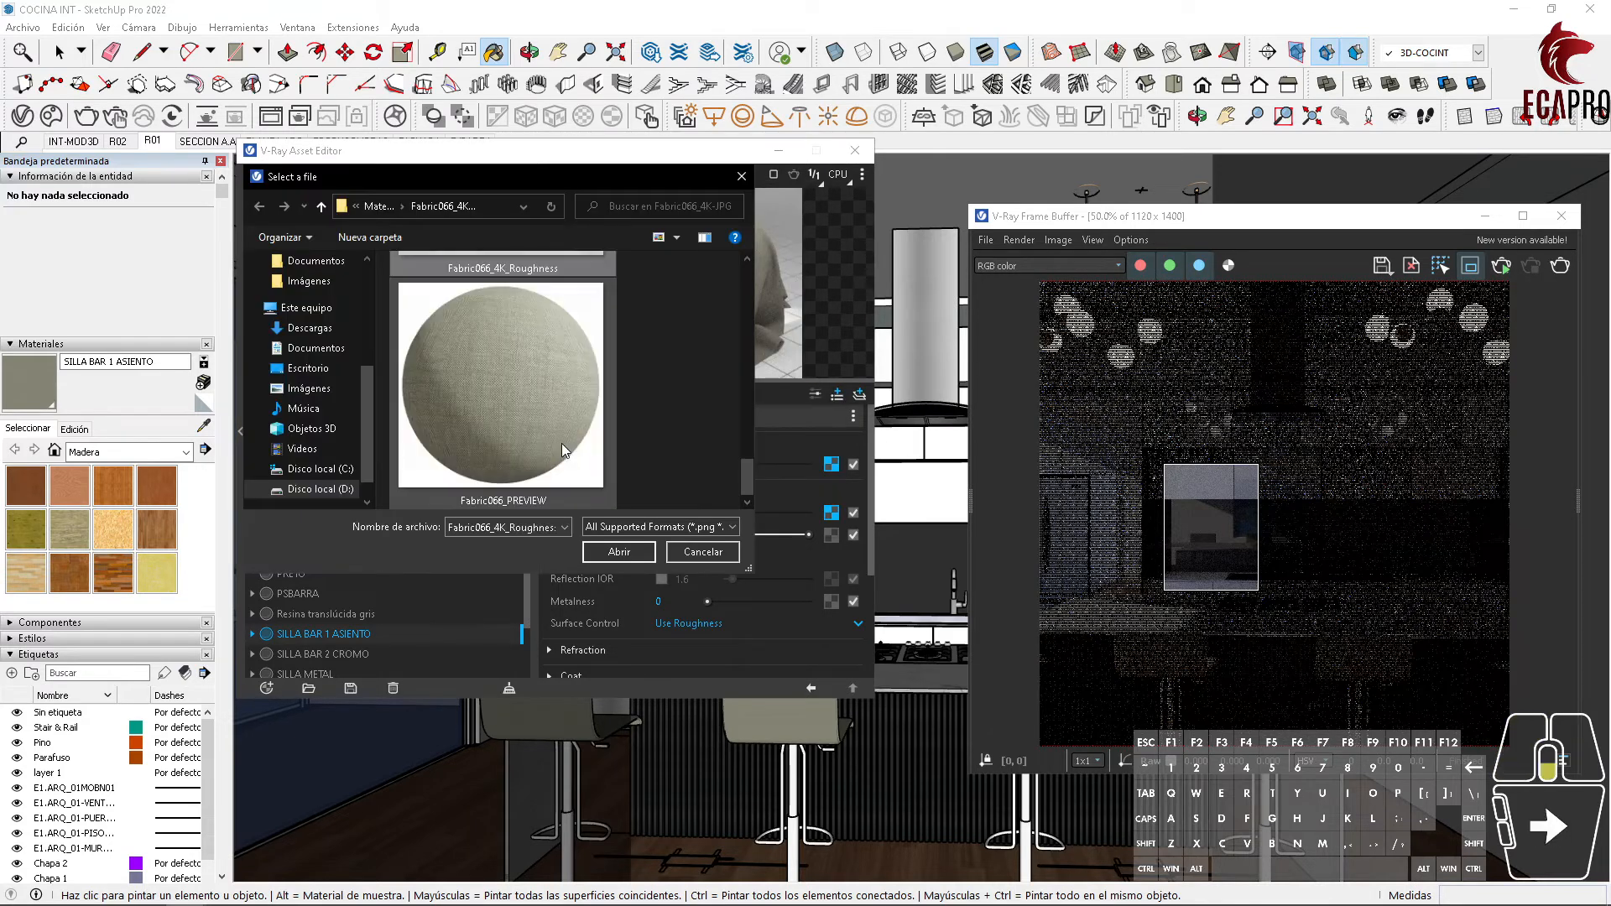
scroll(527, 438, up, 2)
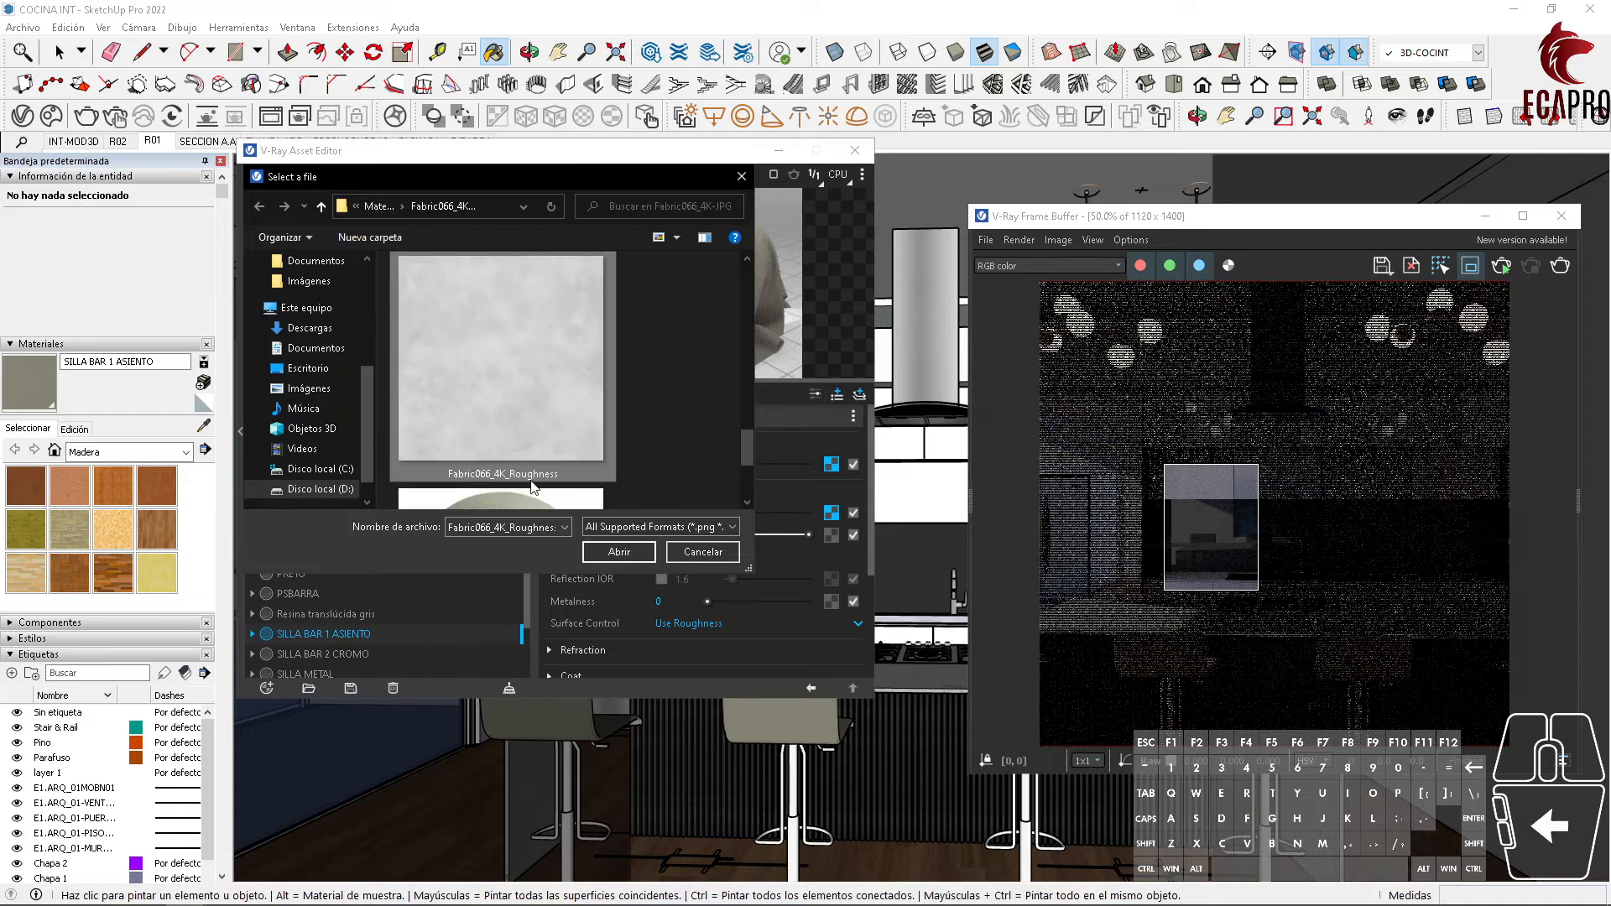
click(619, 551)
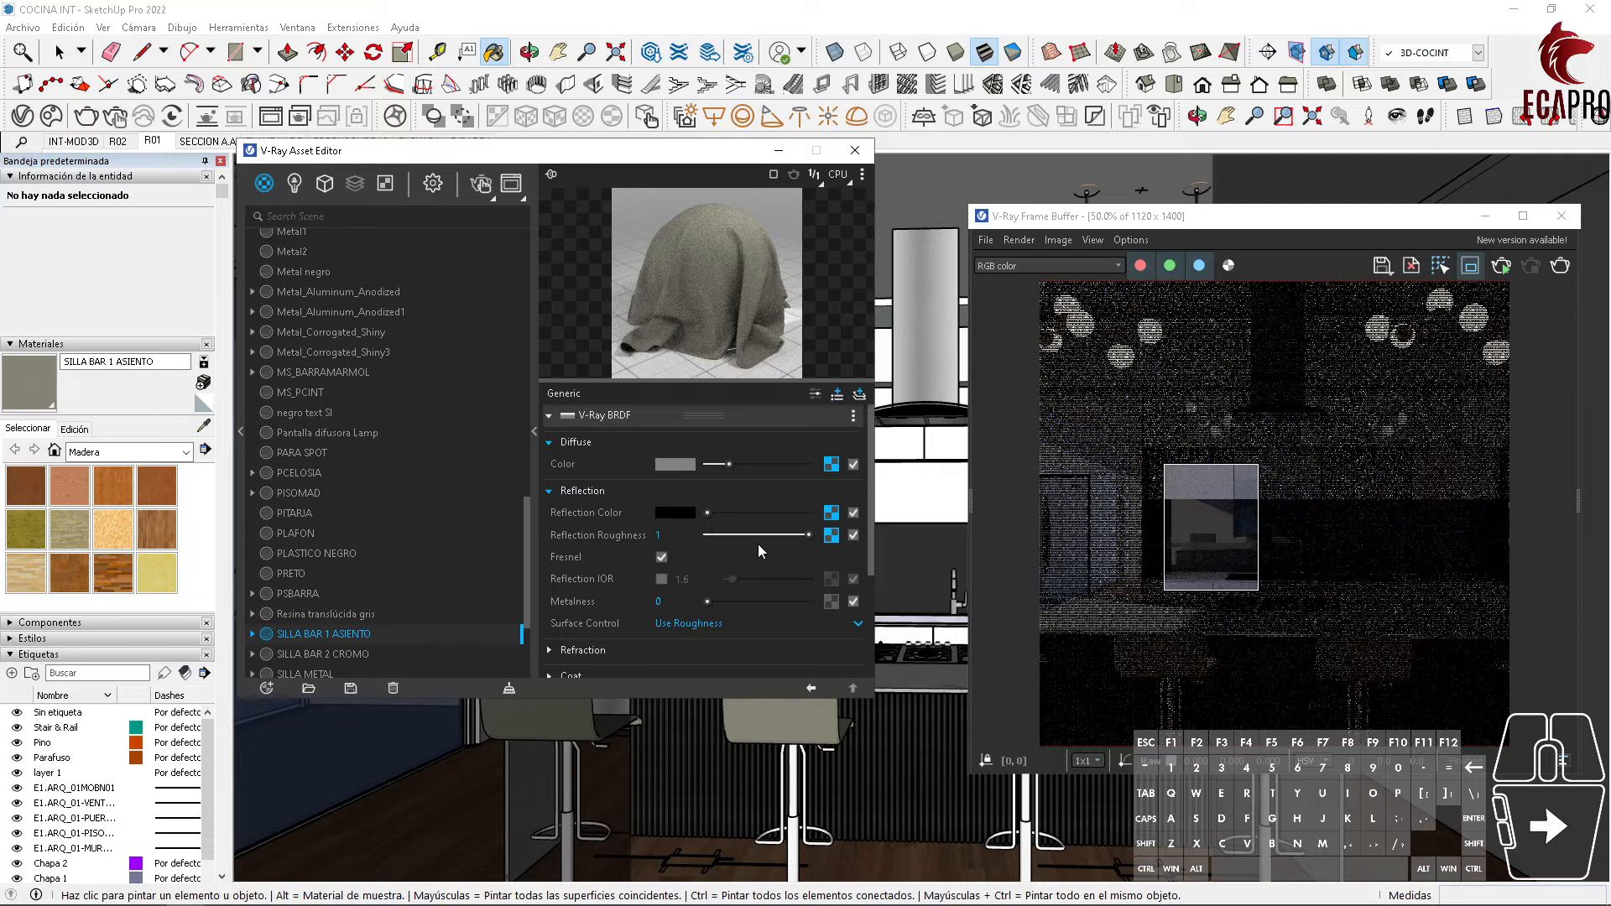
Step: Set the seat material's bump mode to Normal Map with the Fabric066_4K_NormalGL bitmap
scroll(758, 544, down, 3)
click(548, 565)
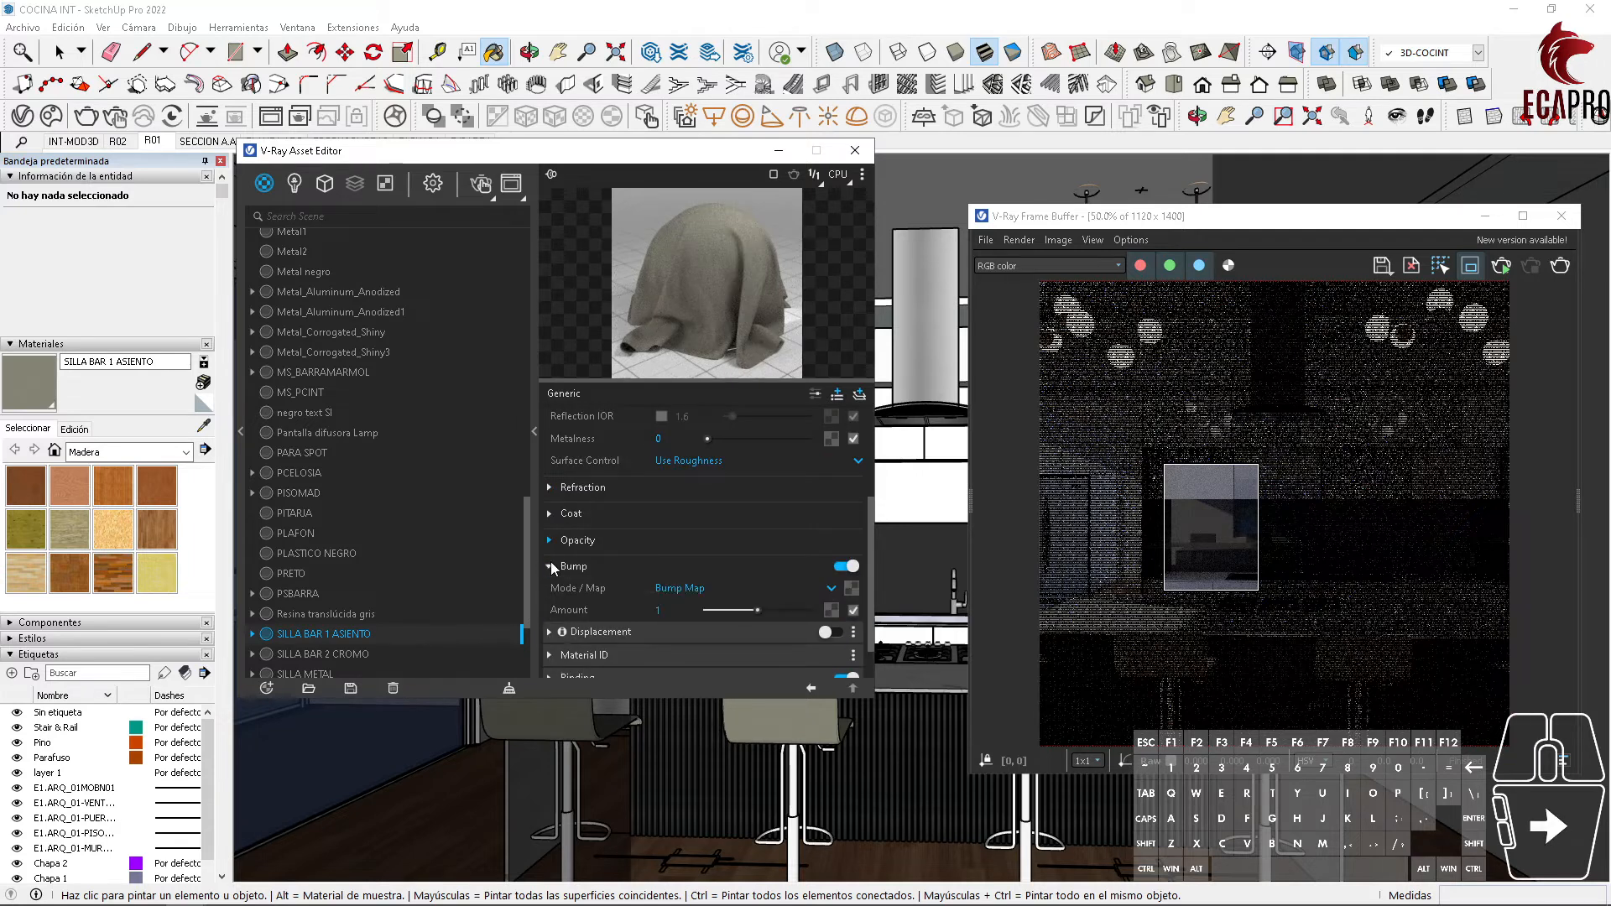
click(704, 589)
click(717, 633)
click(852, 590)
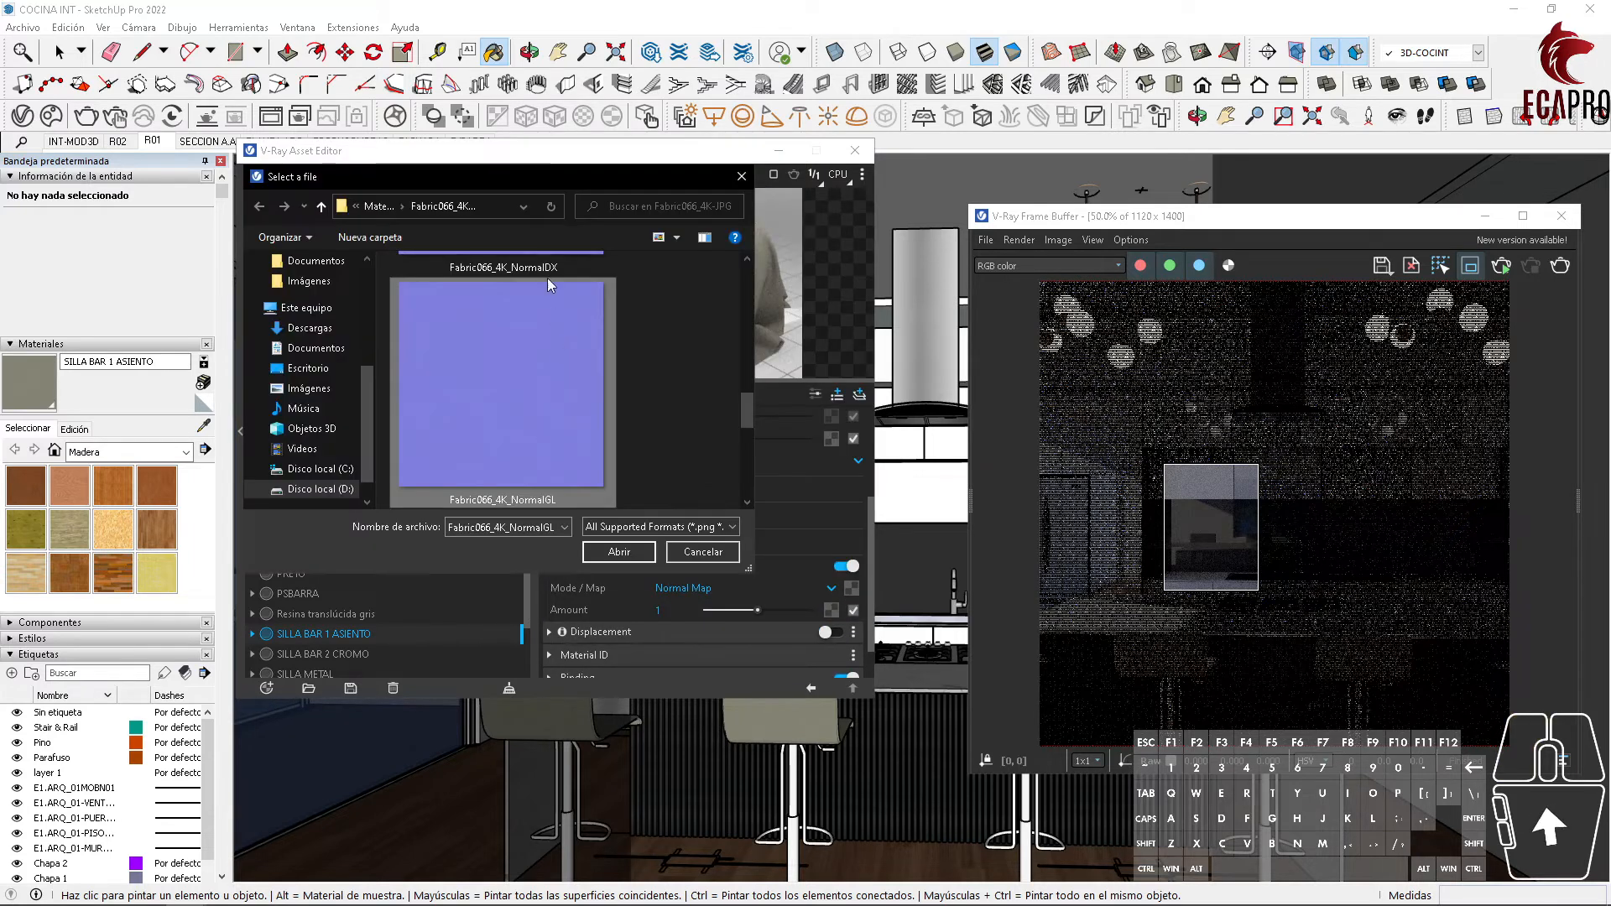
click(618, 552)
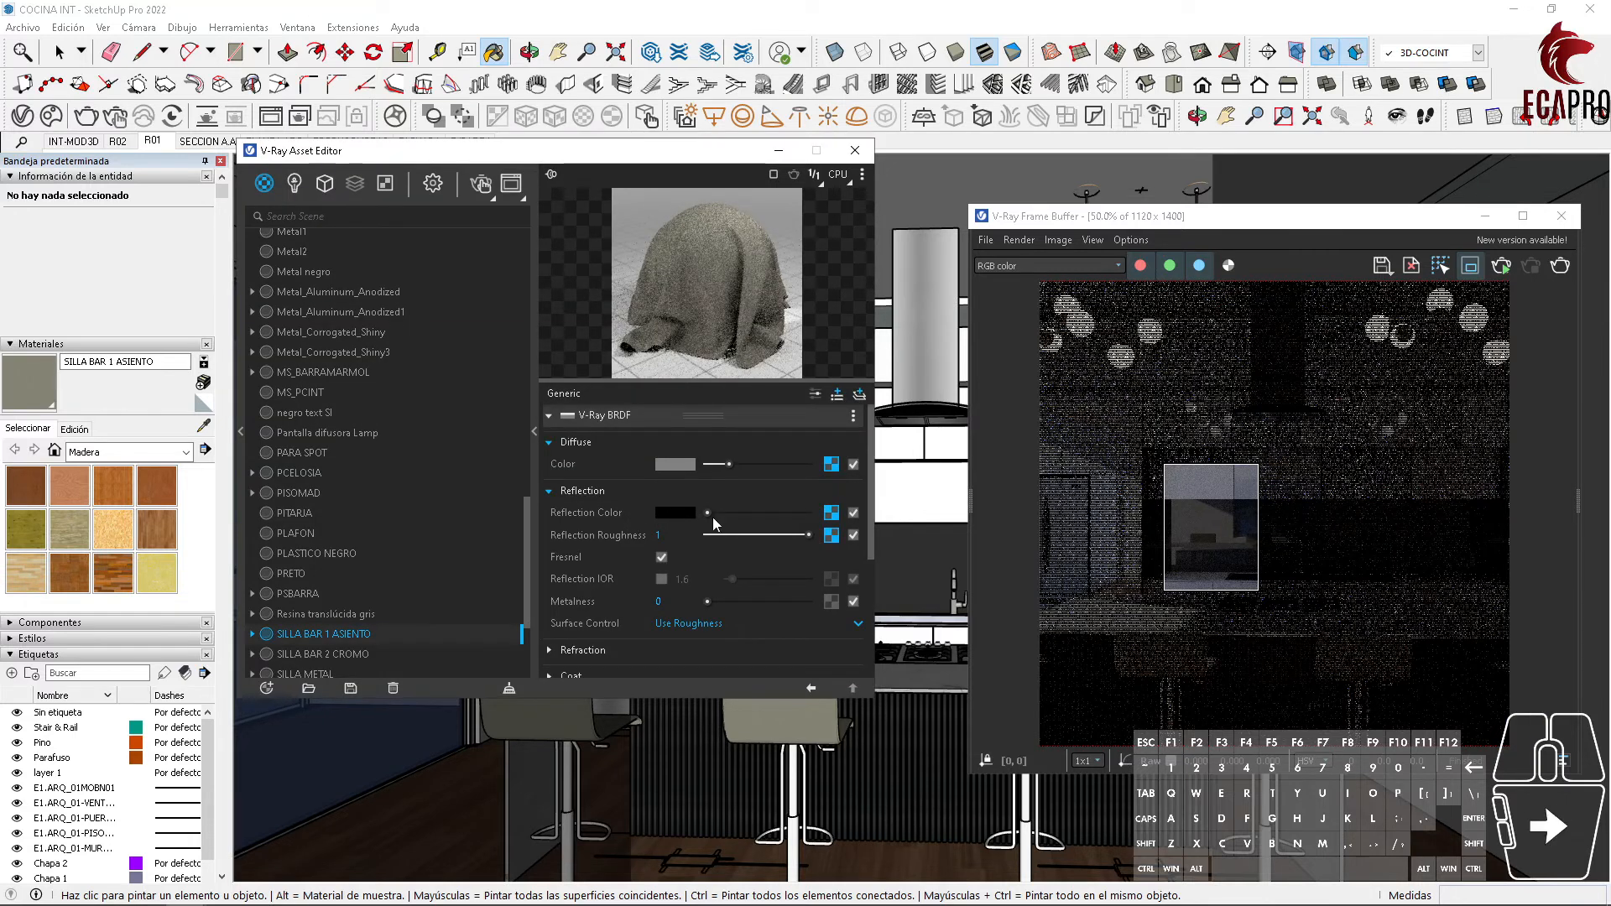
Step: Clear the seat material's reflection color map and wrap its diffuse bitmap in a Falloff texture
right_click(828, 518)
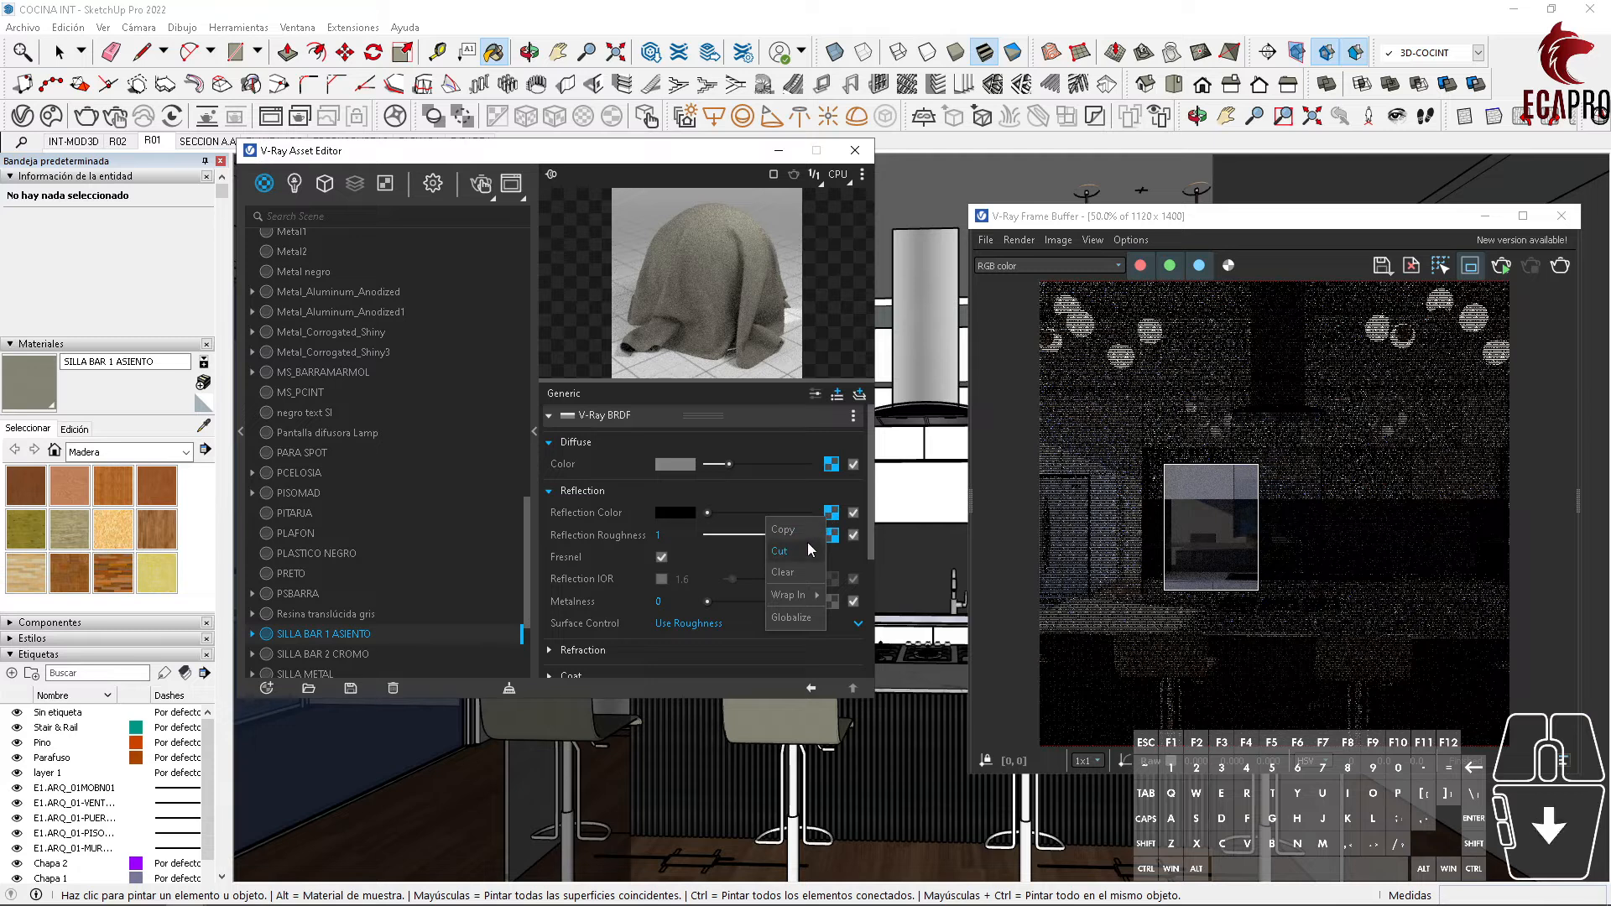
click(801, 574)
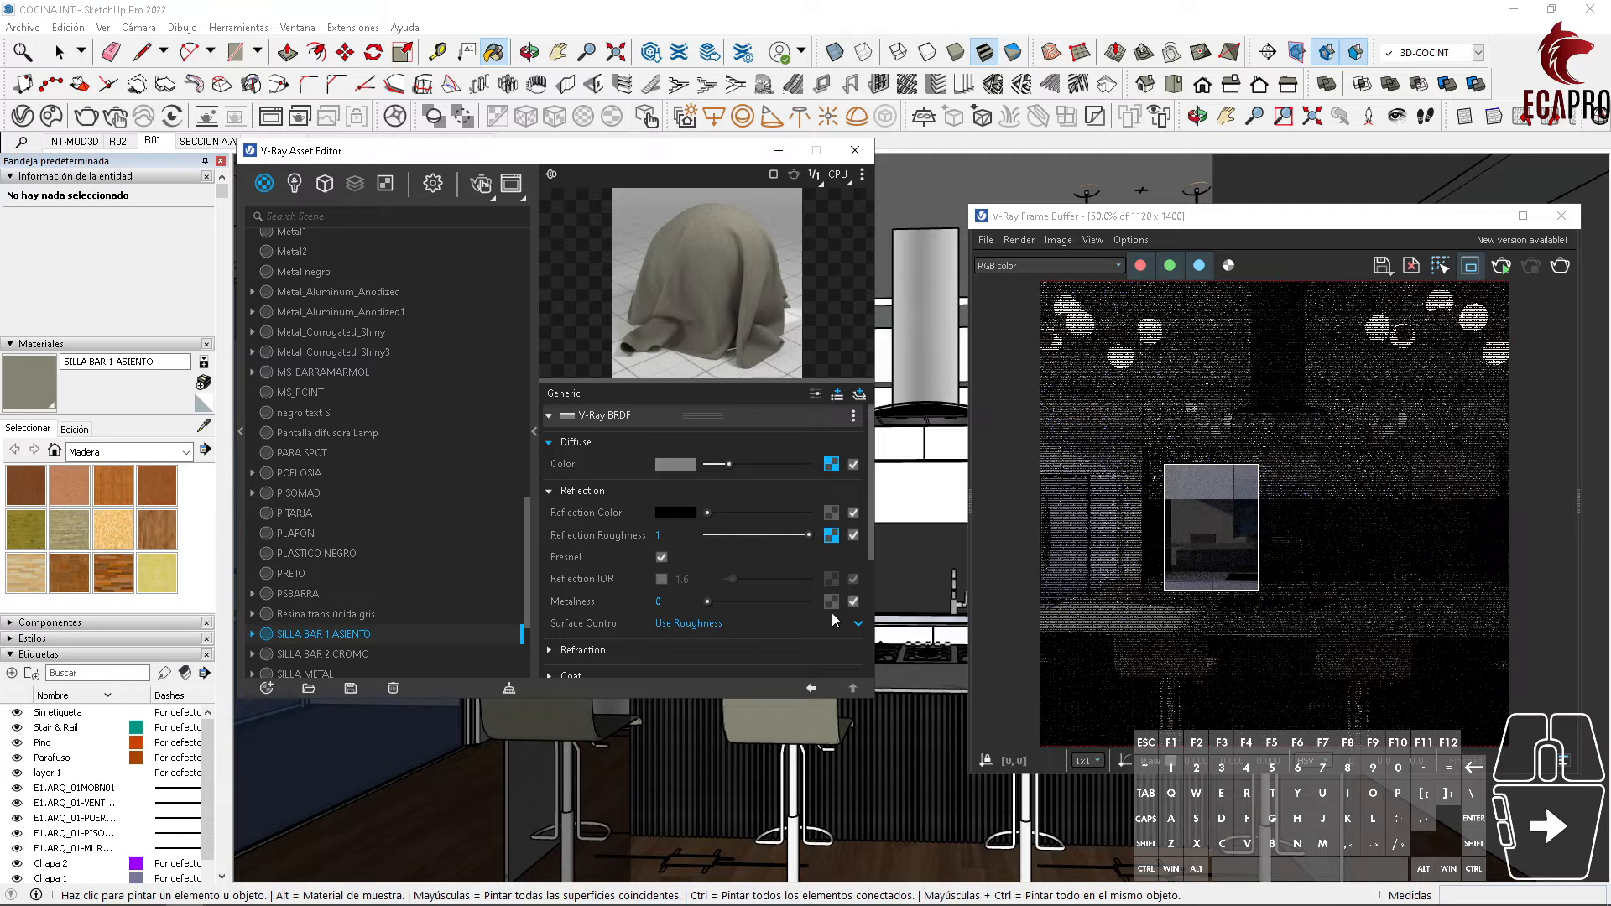
right_click(831, 469)
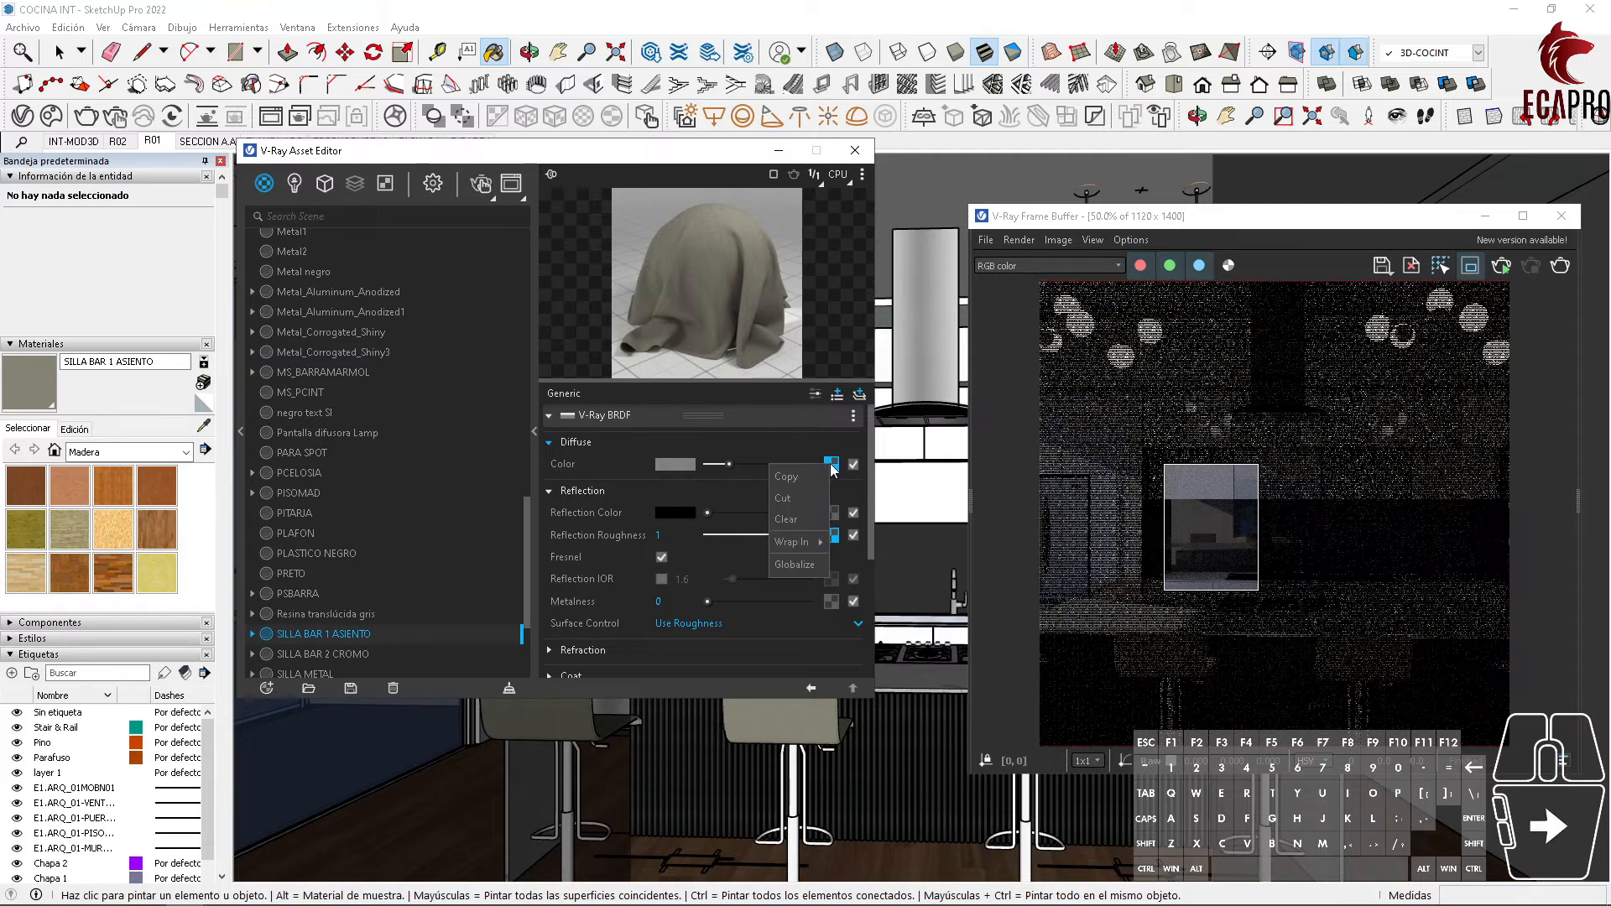
mouse_move(804, 543)
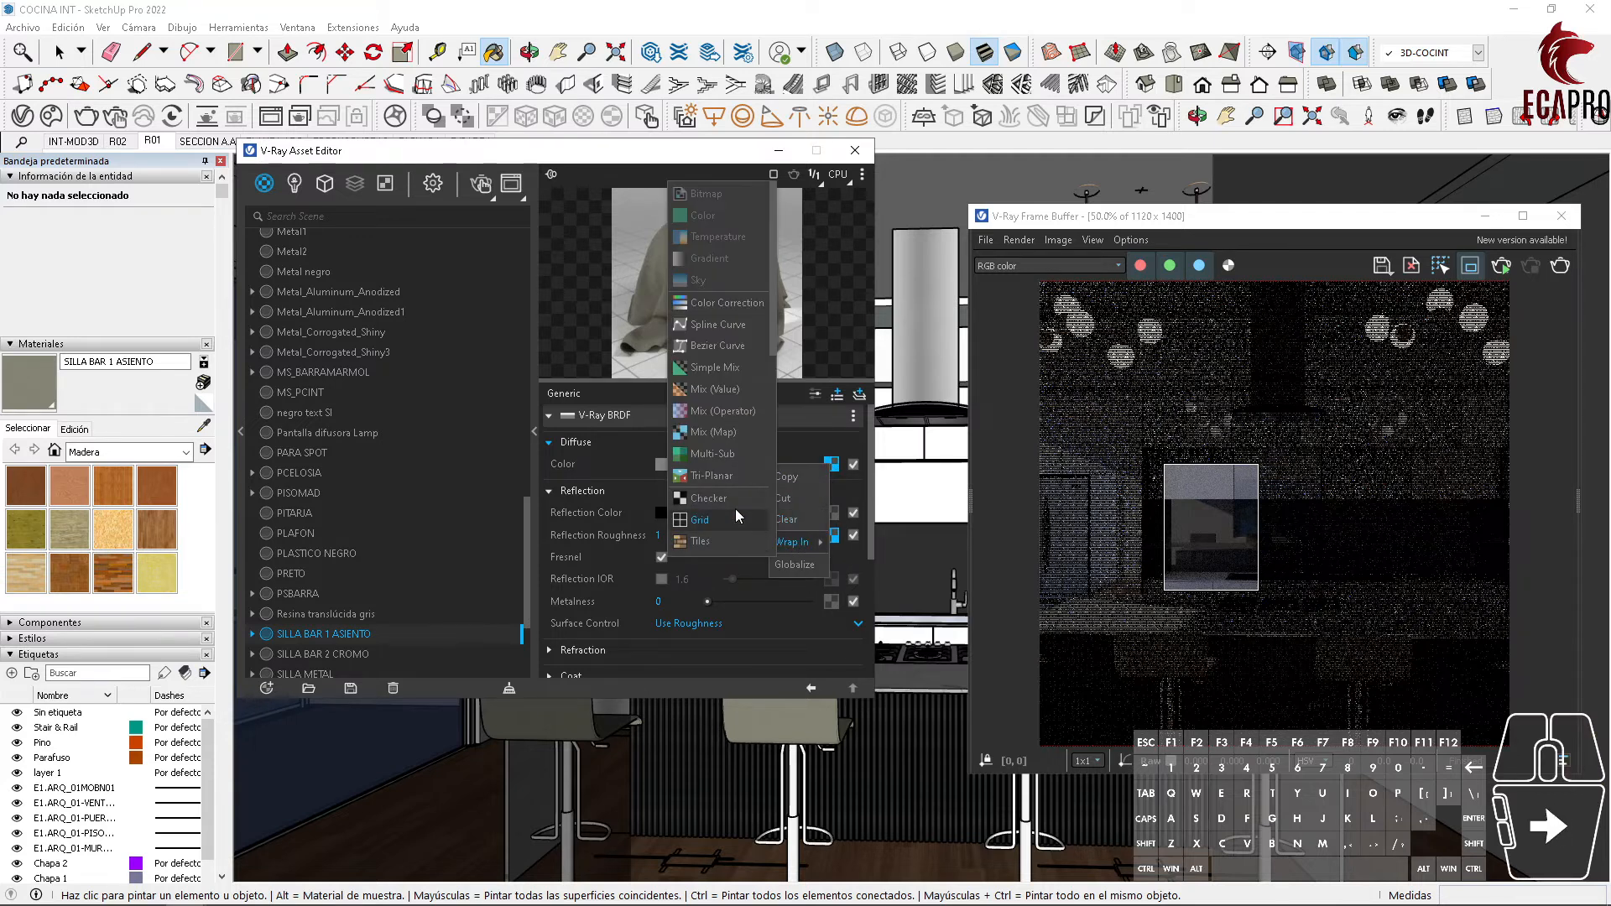
scroll(735, 495, down, 5)
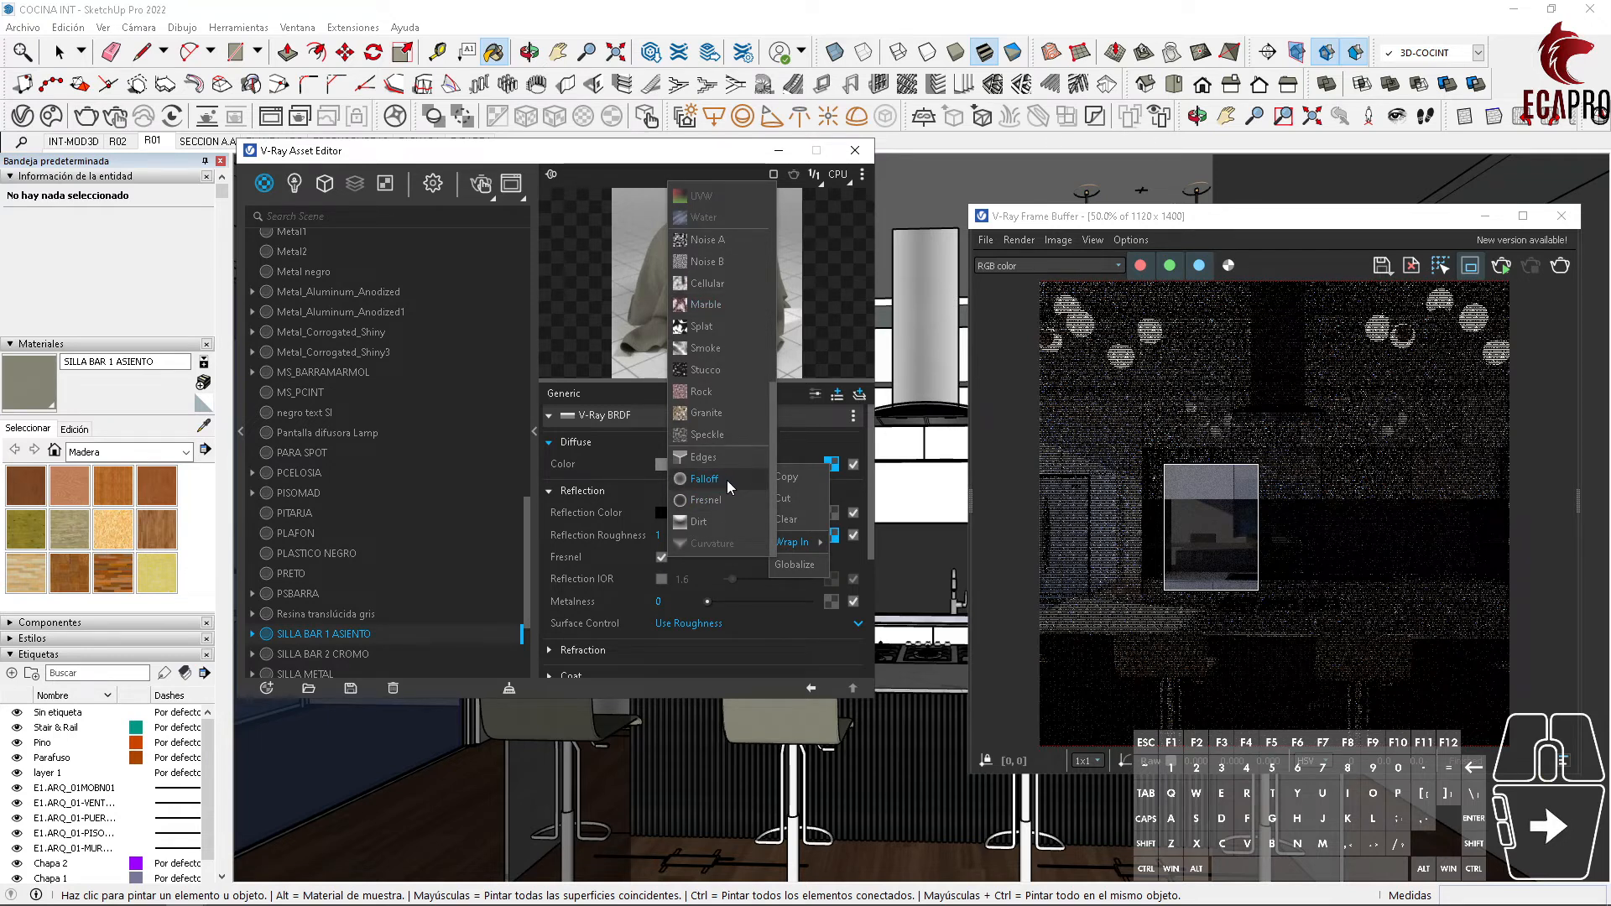
click(727, 479)
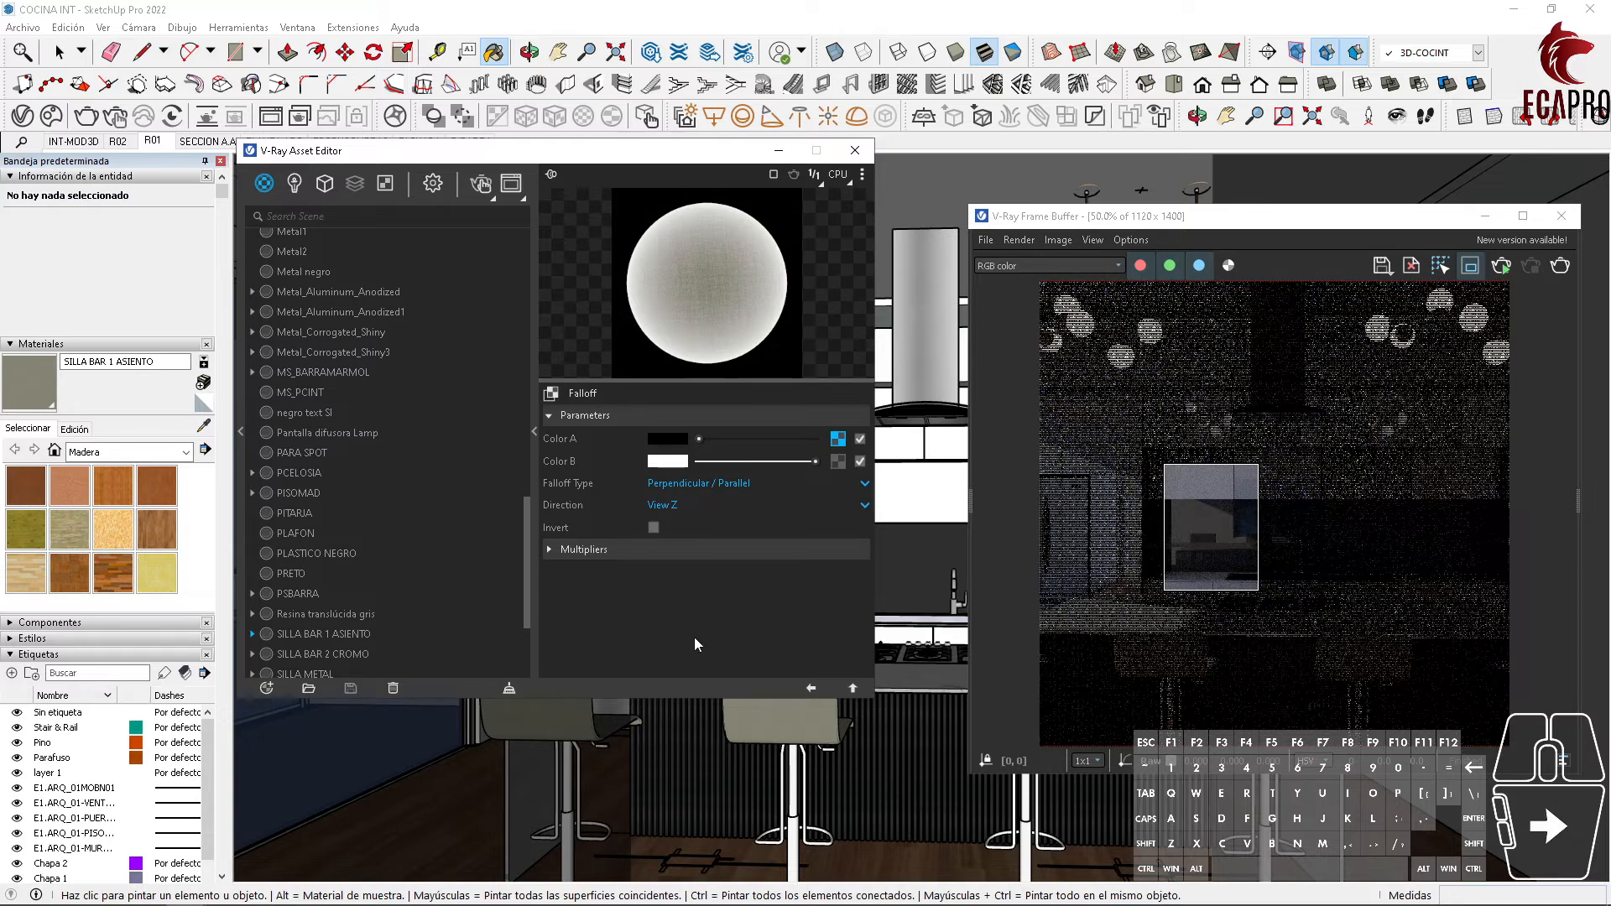
Step: Duplicate the Falloff's Color A bitmap into Color B as an independent copy
right_click(837, 439)
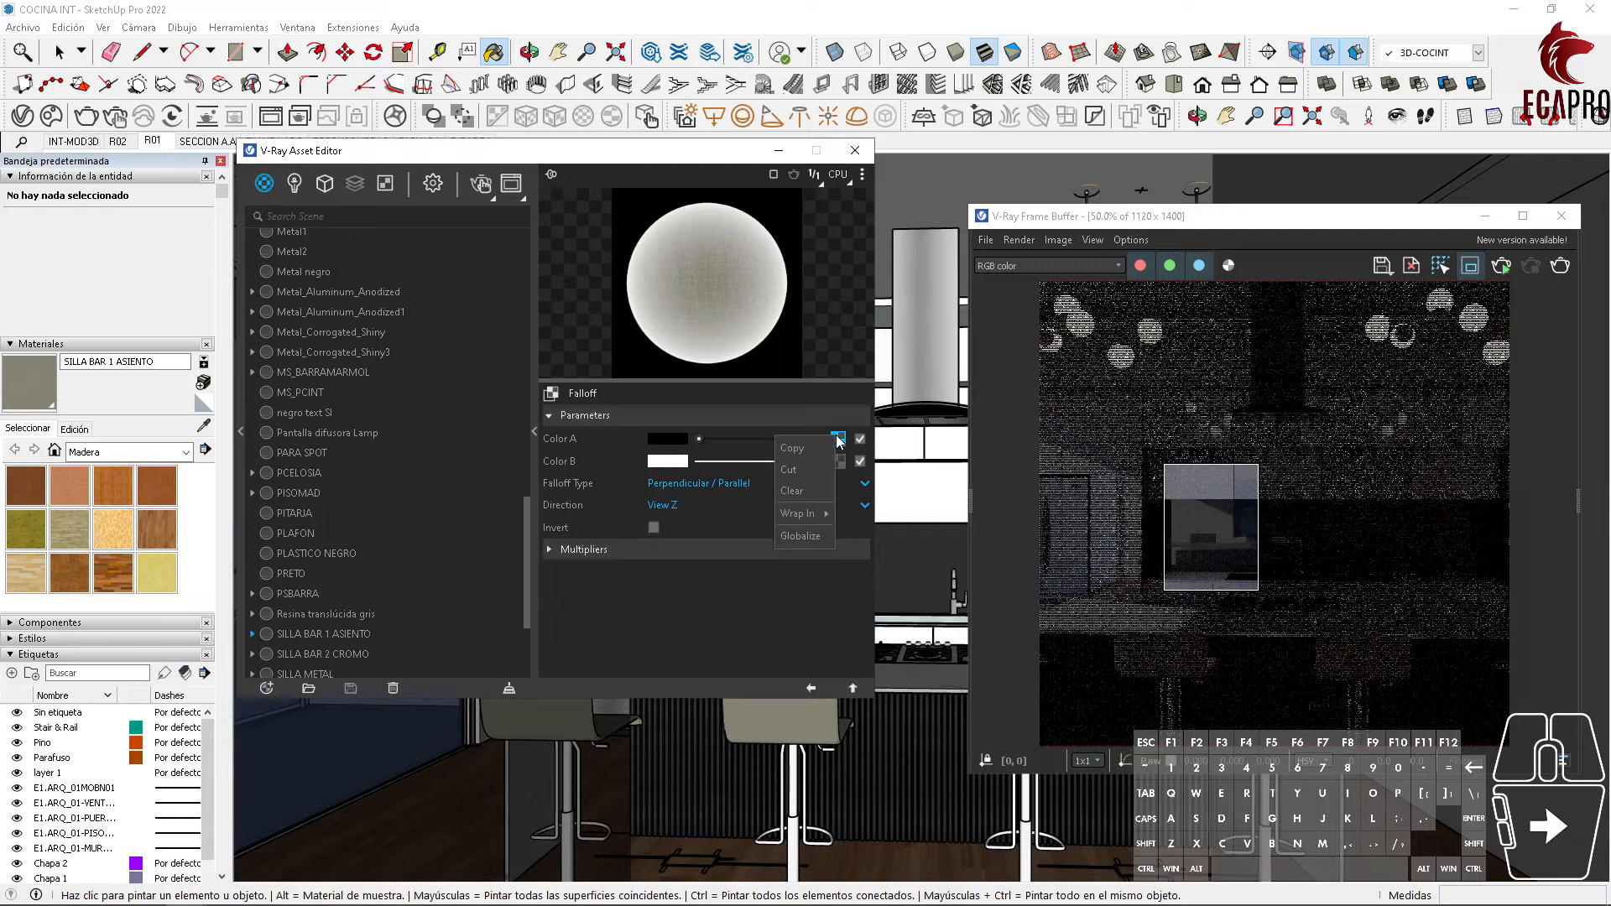
click(810, 456)
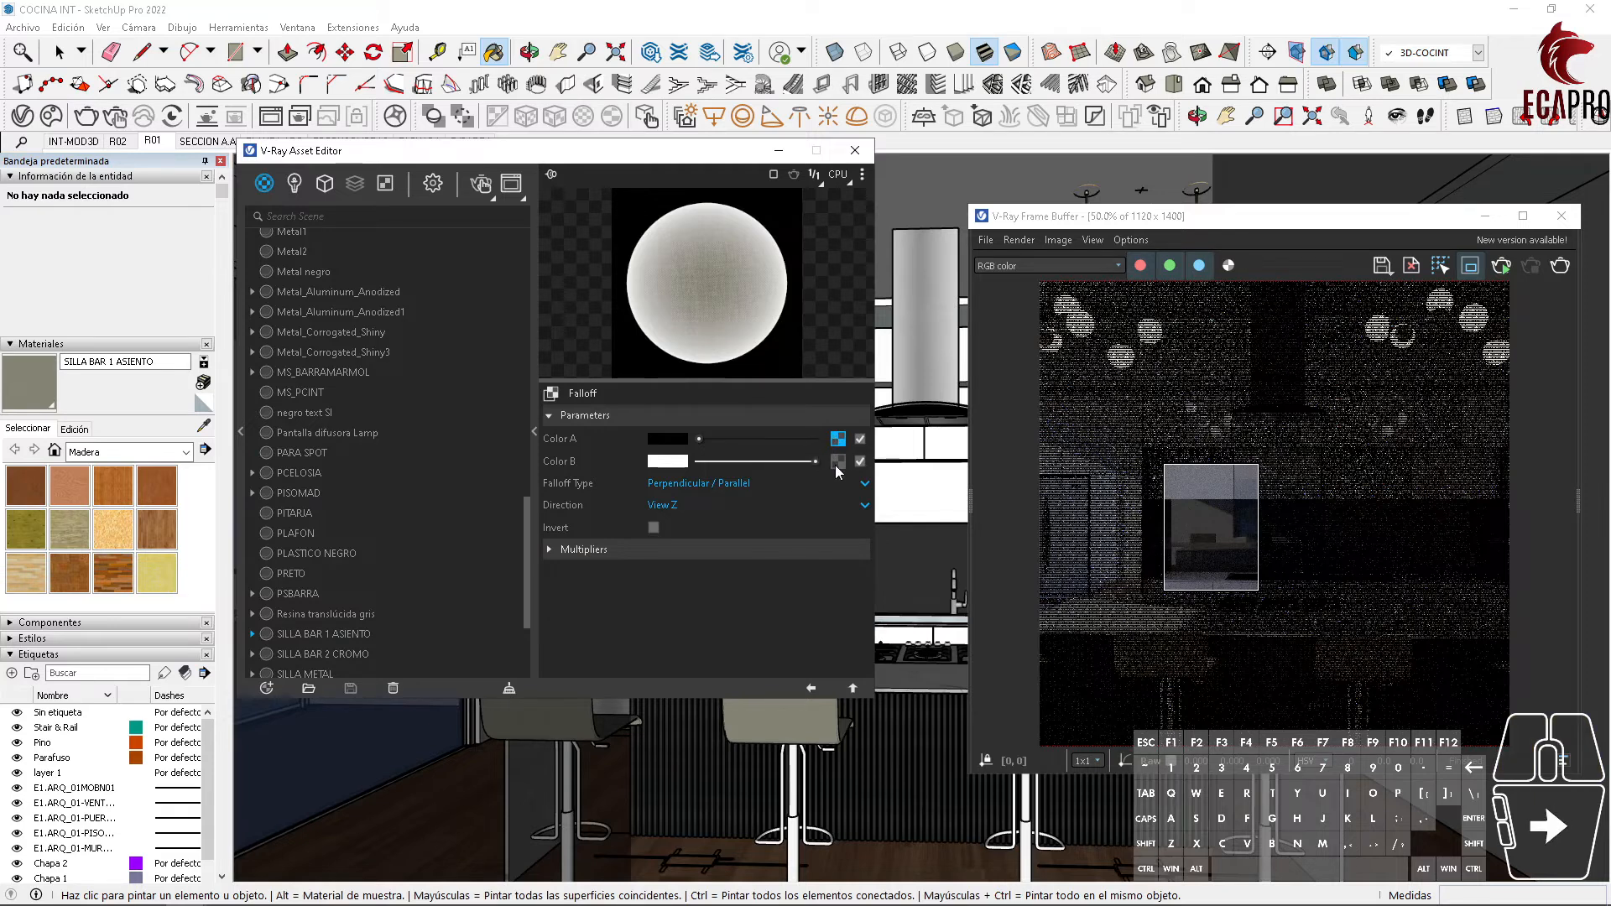
right_click(837, 463)
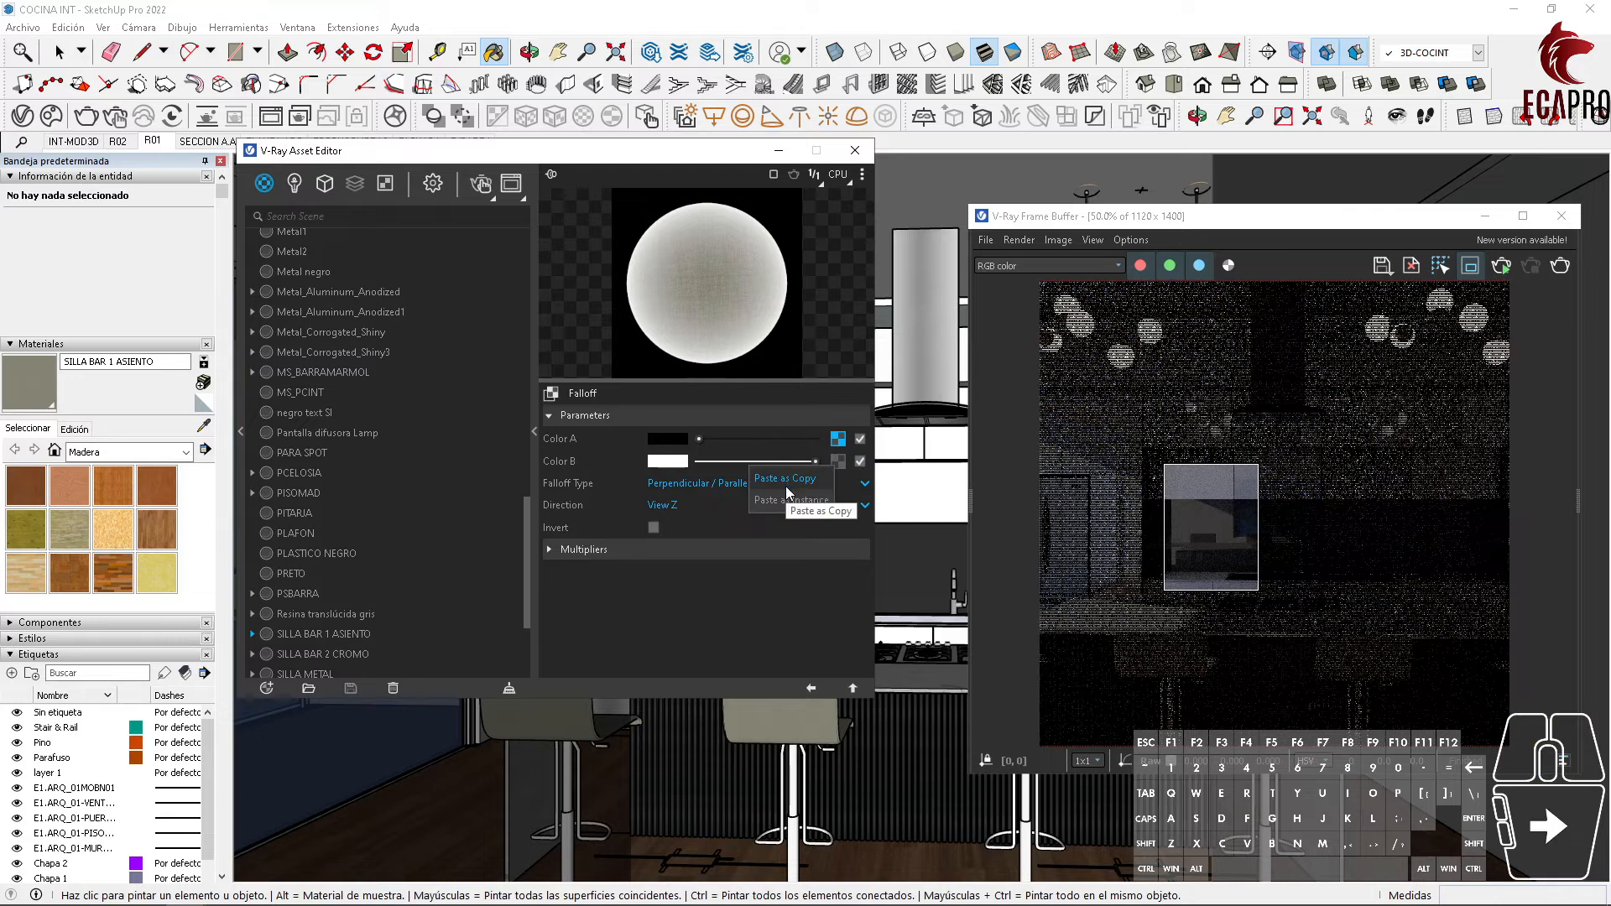
click(797, 478)
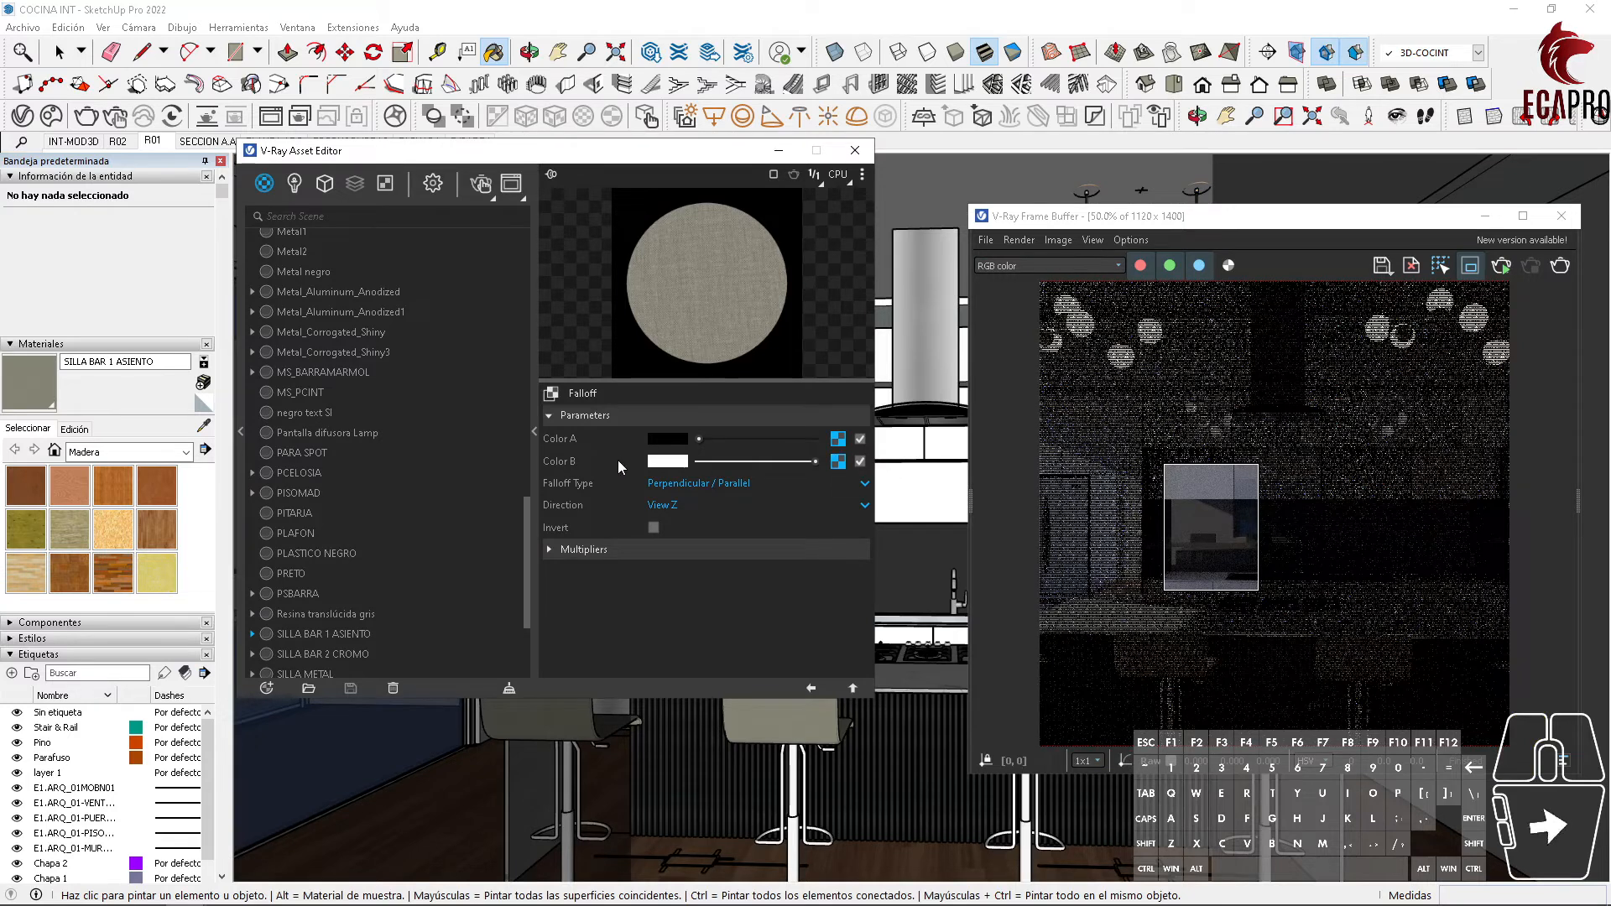
Step: Set the Color B bitmap's color space to Custom Gamma Curve with gamma 0.9, and return to the seat material's main settings
click(837, 460)
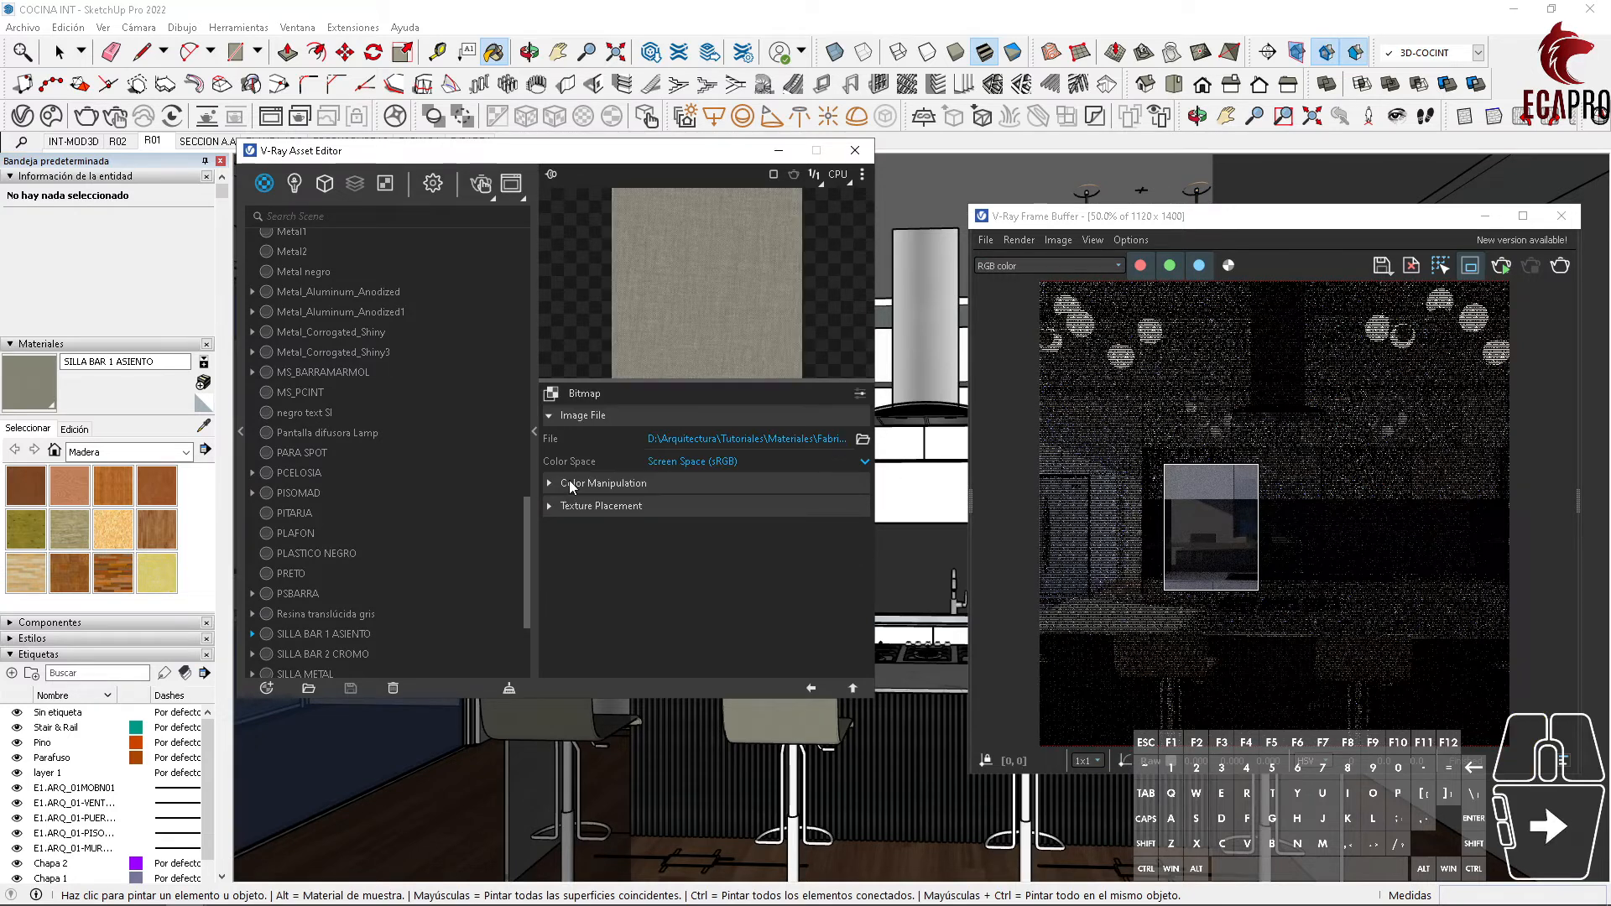
click(571, 484)
click(713, 484)
click(723, 460)
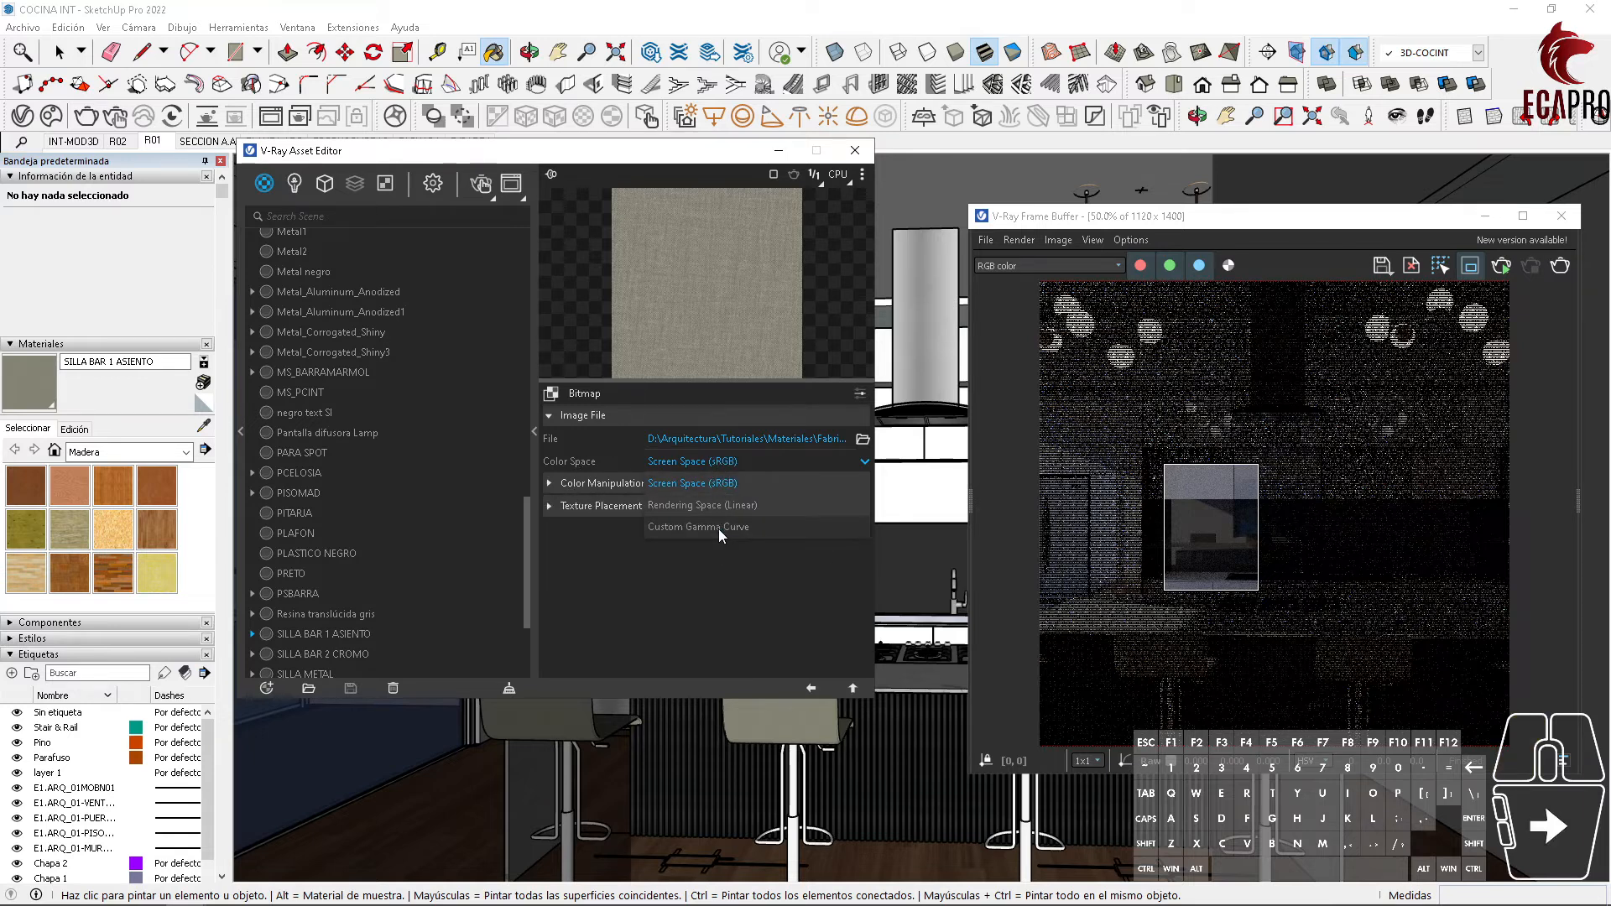
click(747, 526)
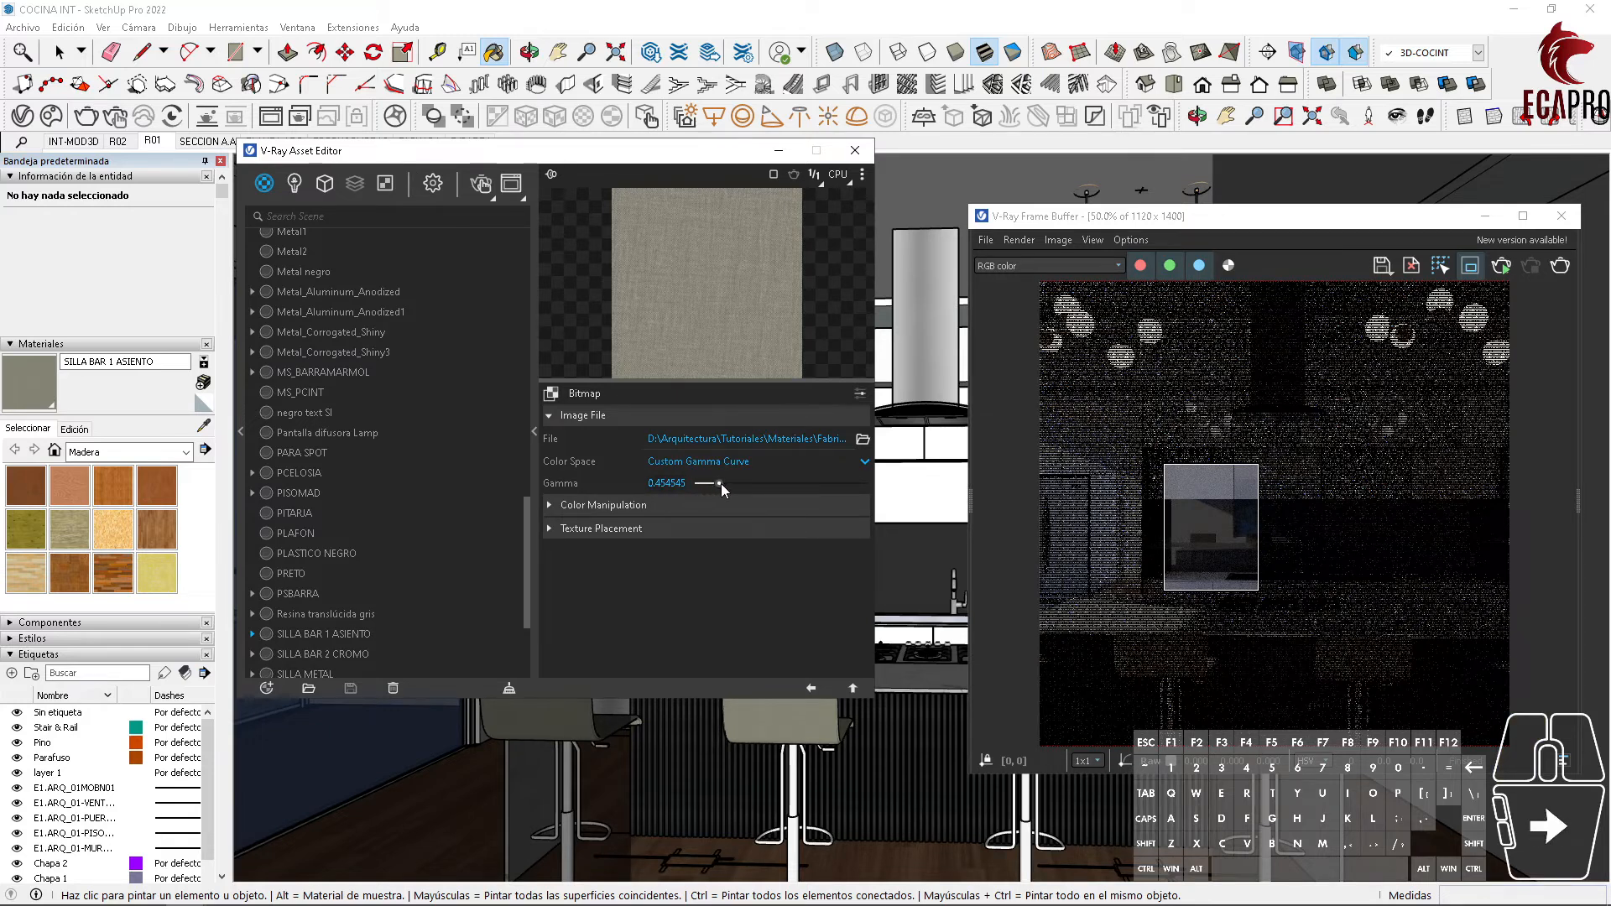
drag(721, 484, 735, 486)
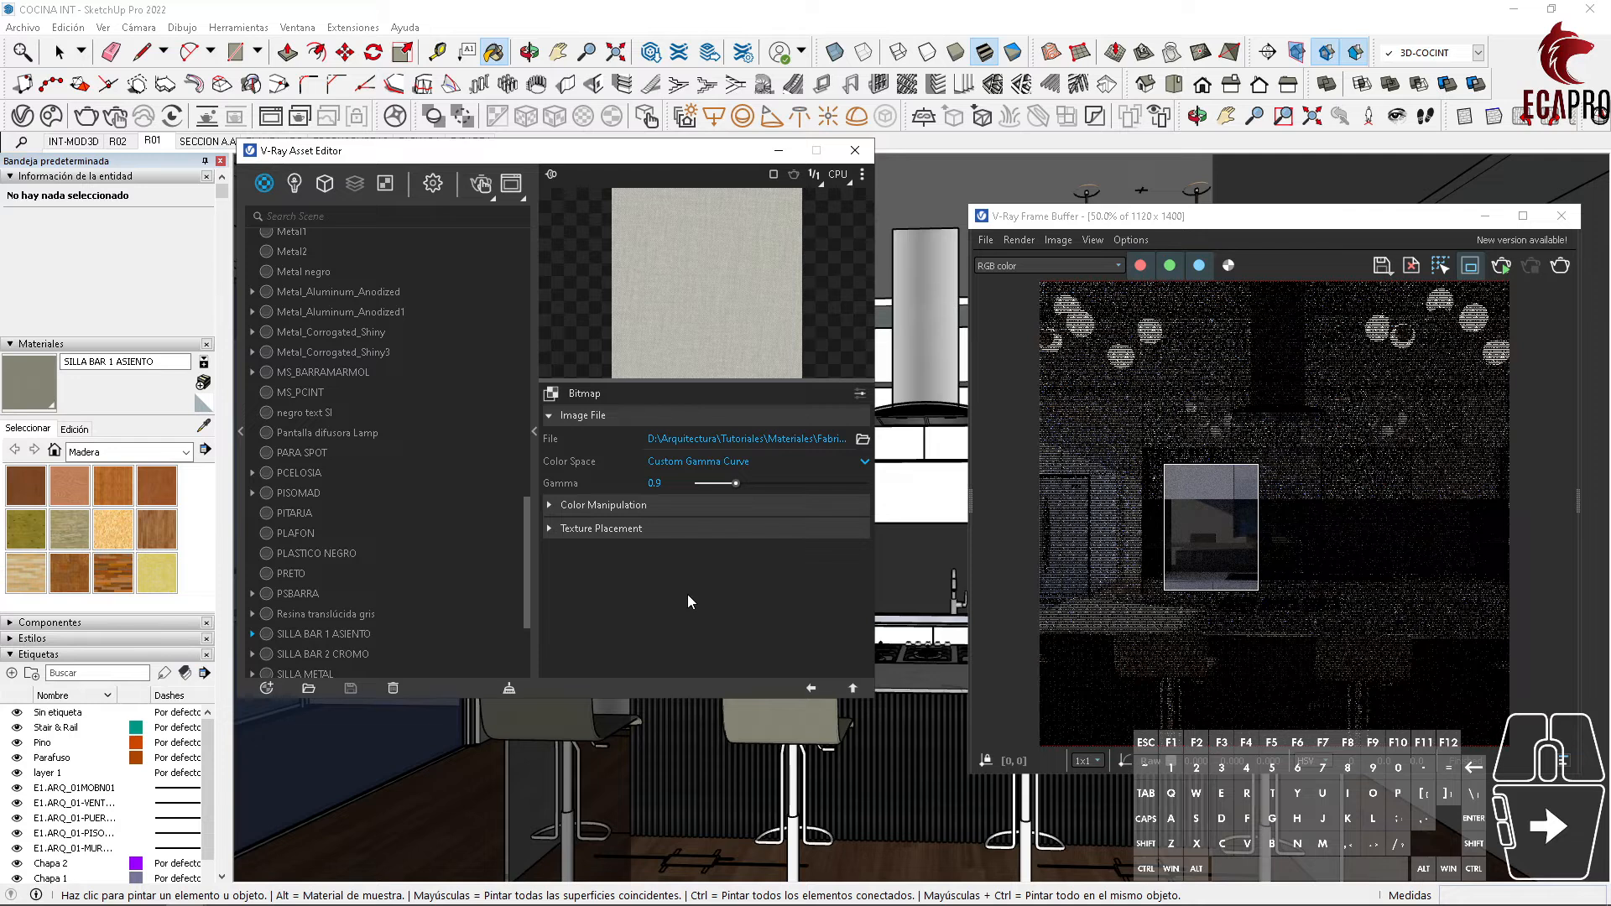
click(854, 689)
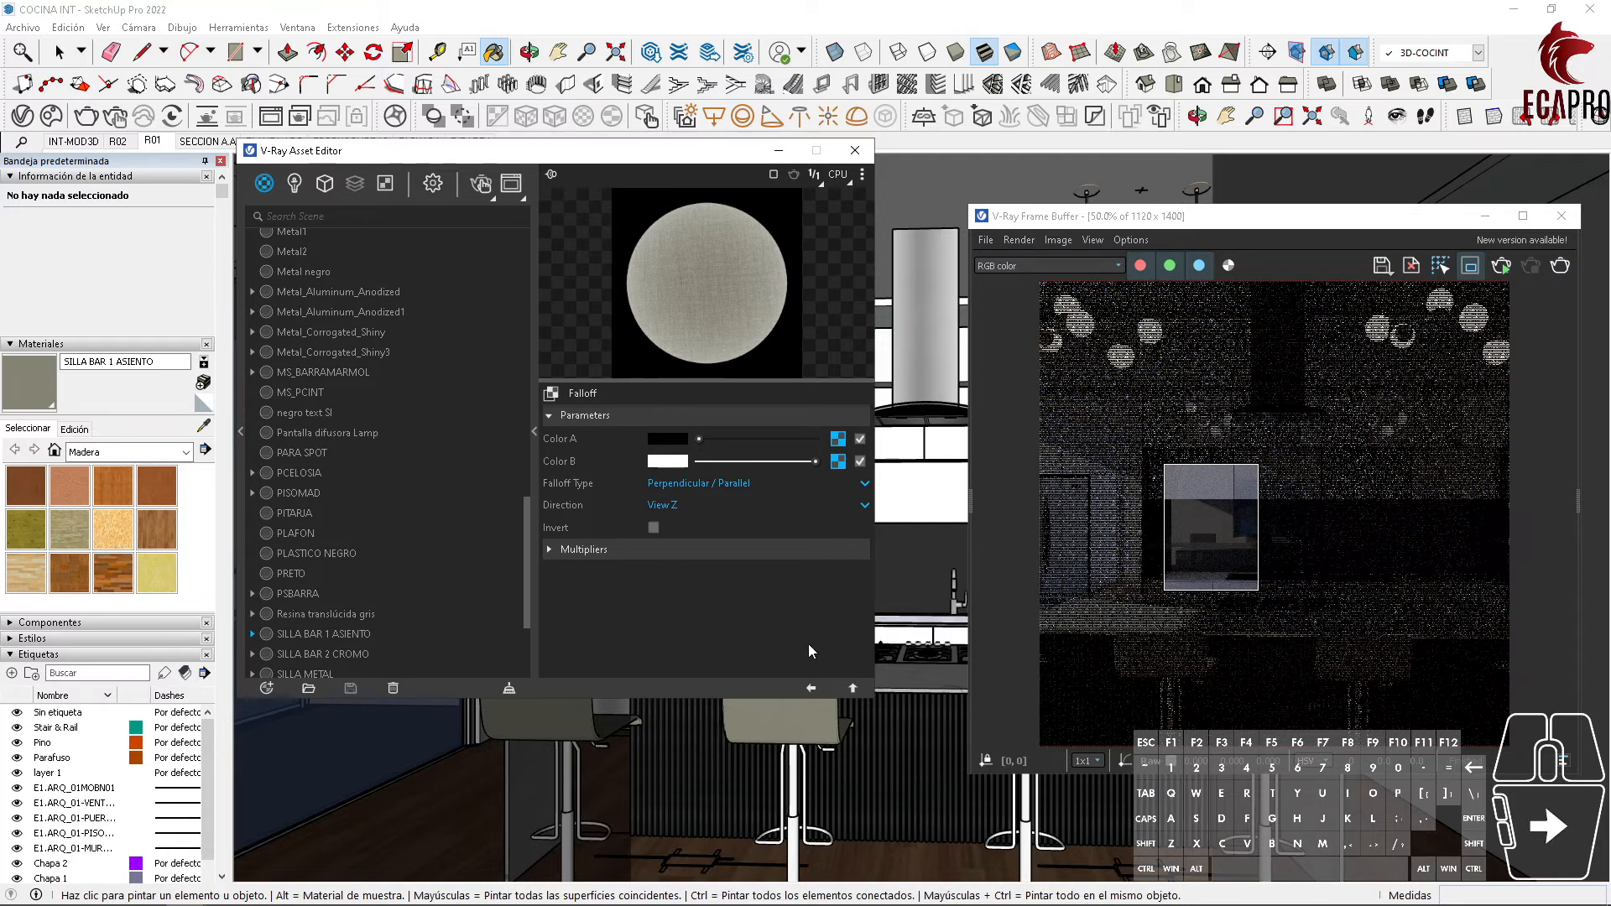
click(852, 689)
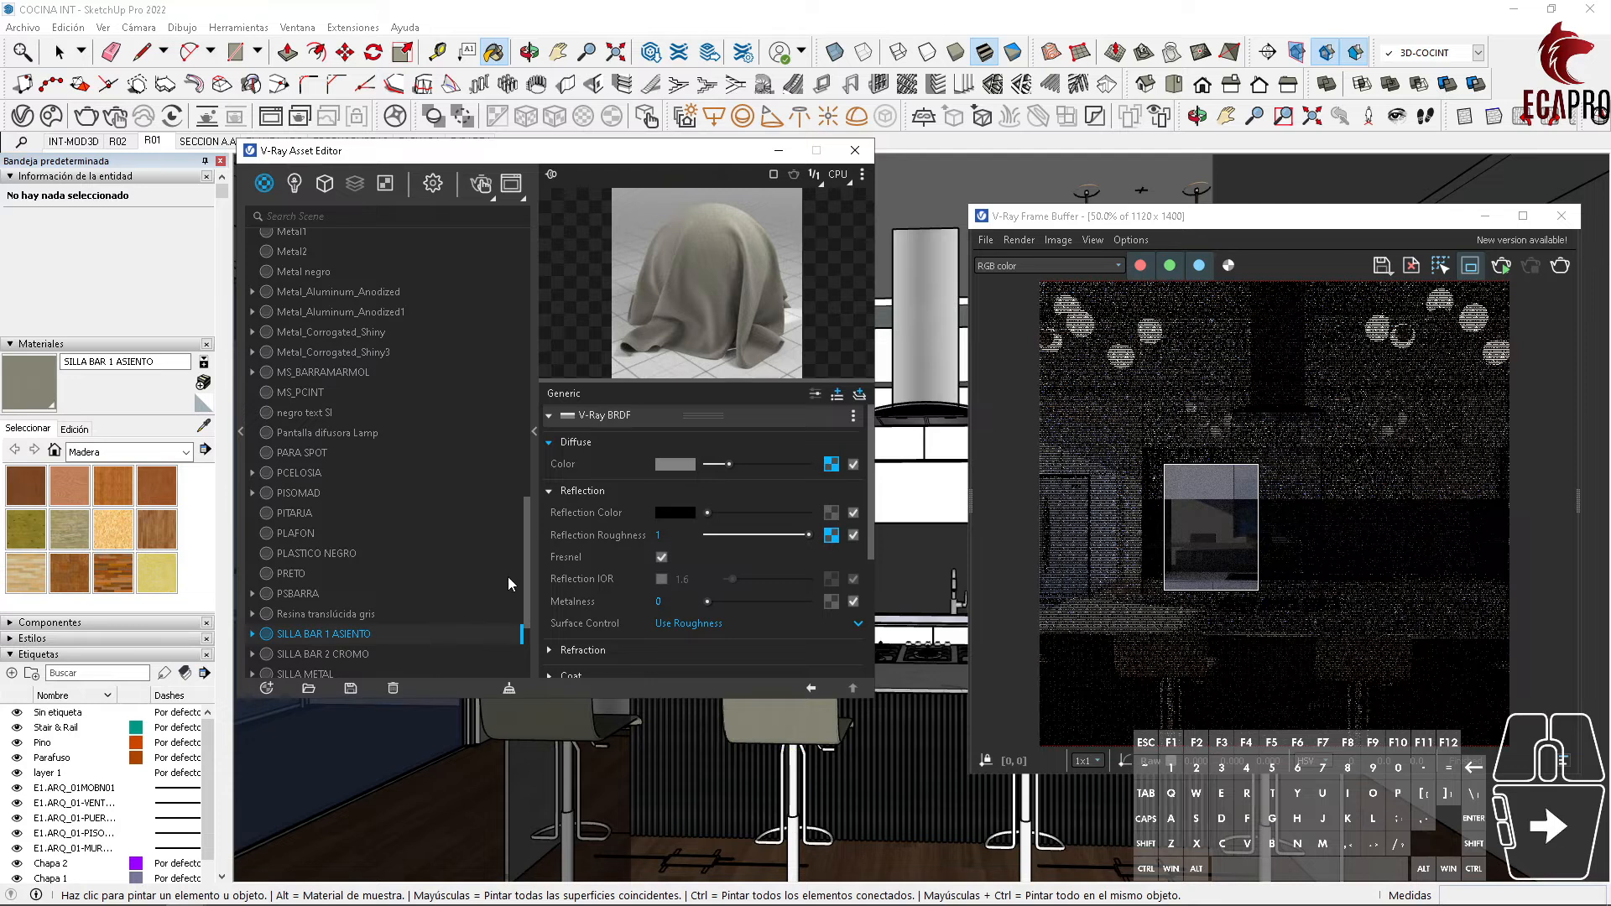
Step: Sample the SILLA BAR 2 CROMO material from a bar stool's metal leg in the model
click(204, 426)
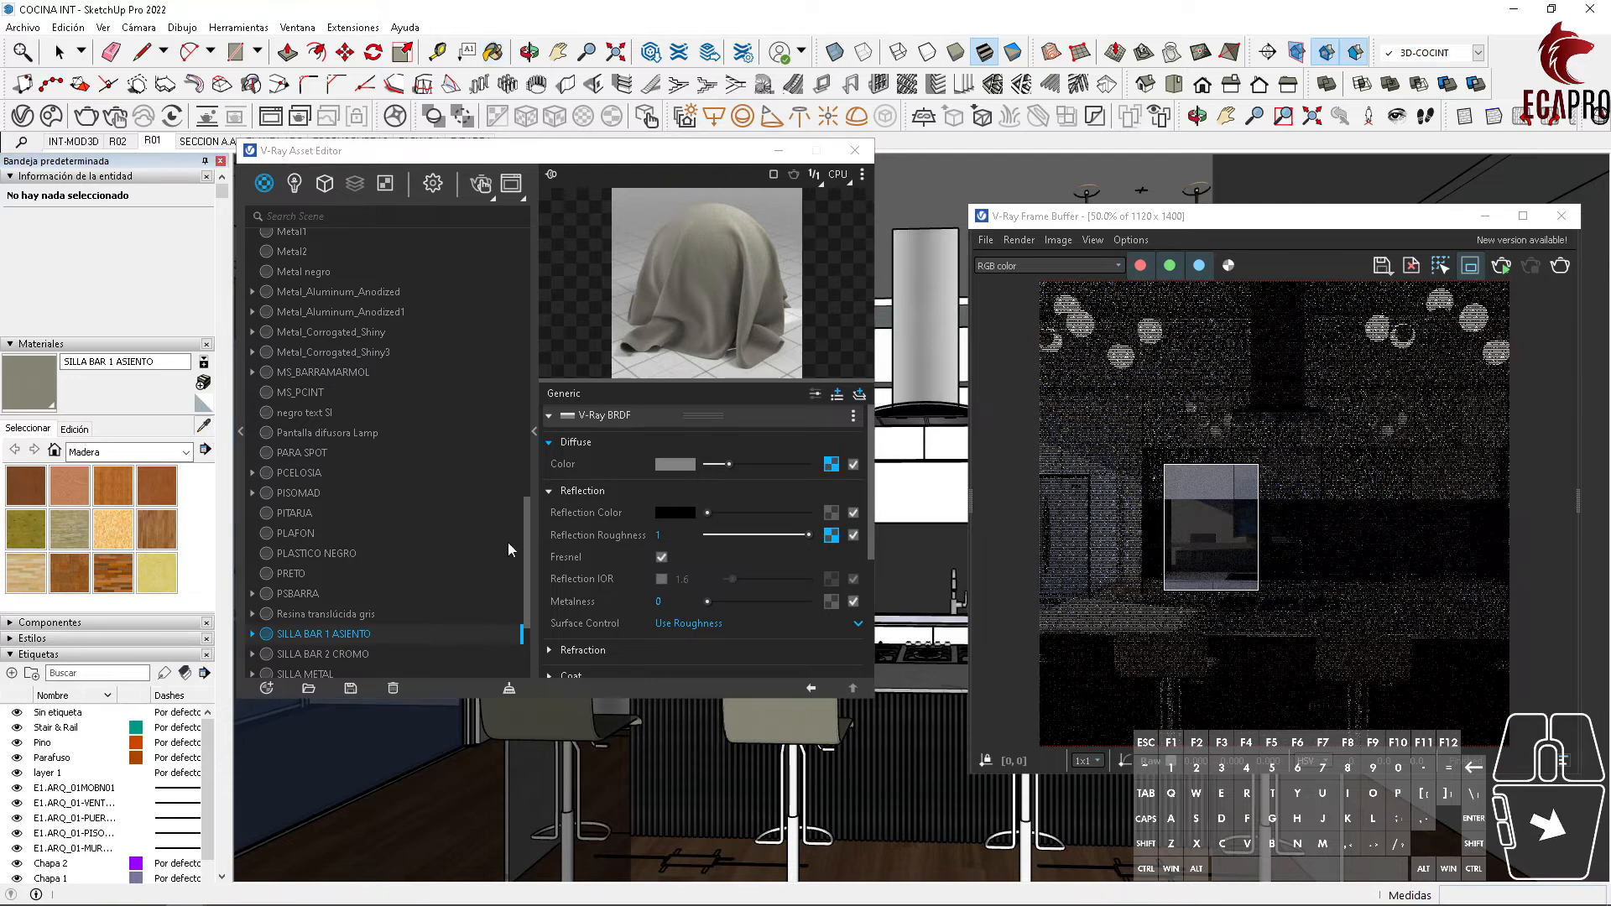
click(793, 776)
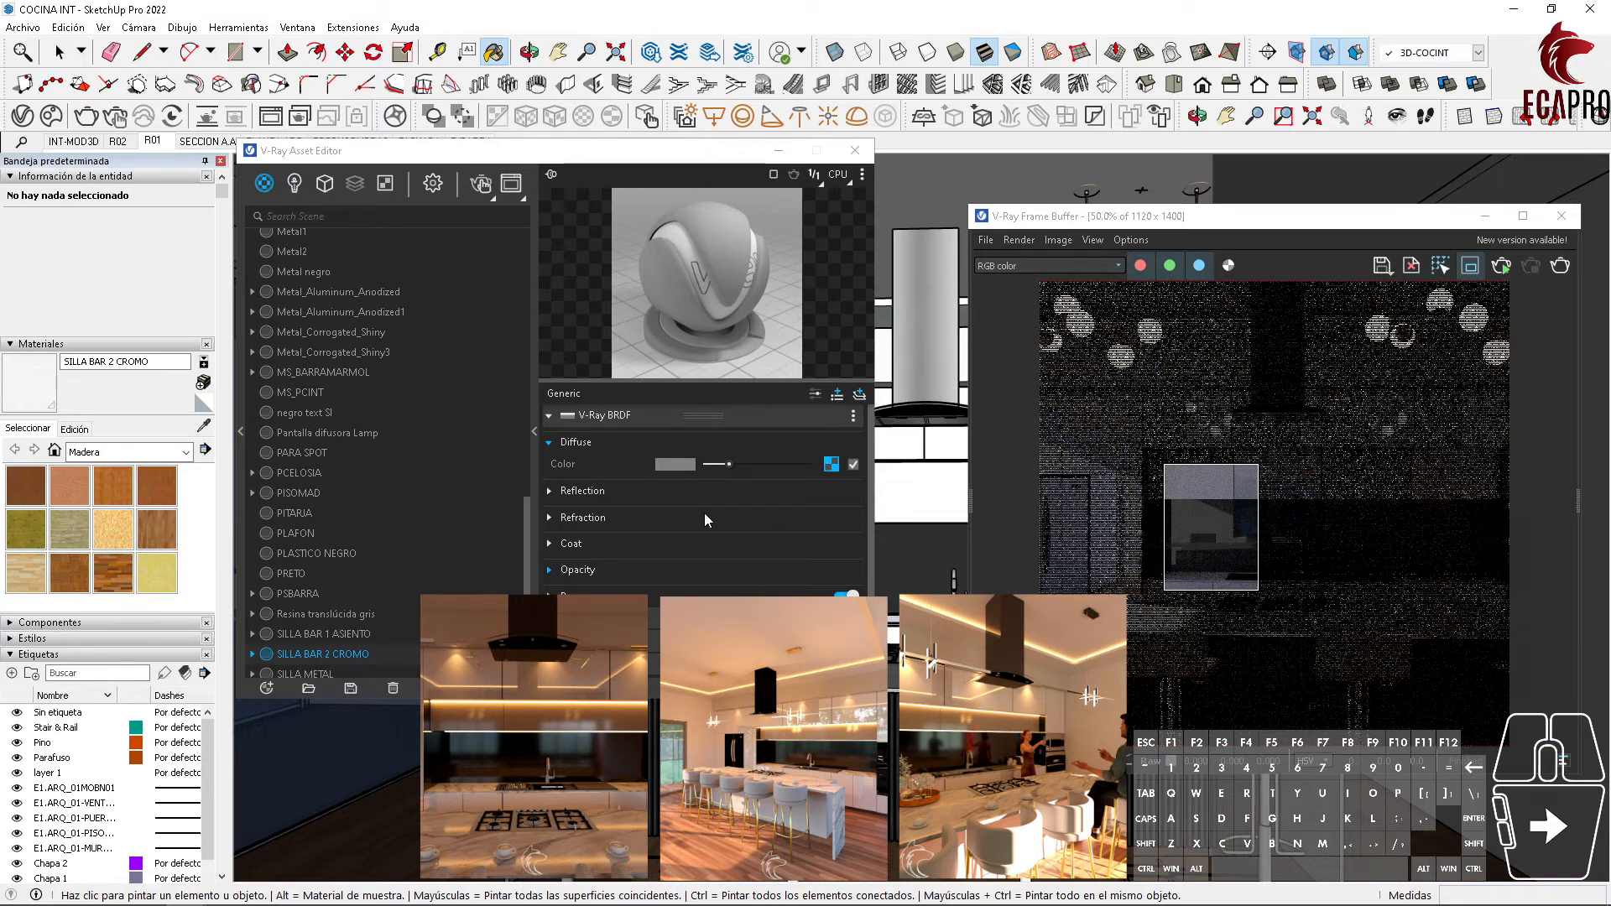
click(581, 456)
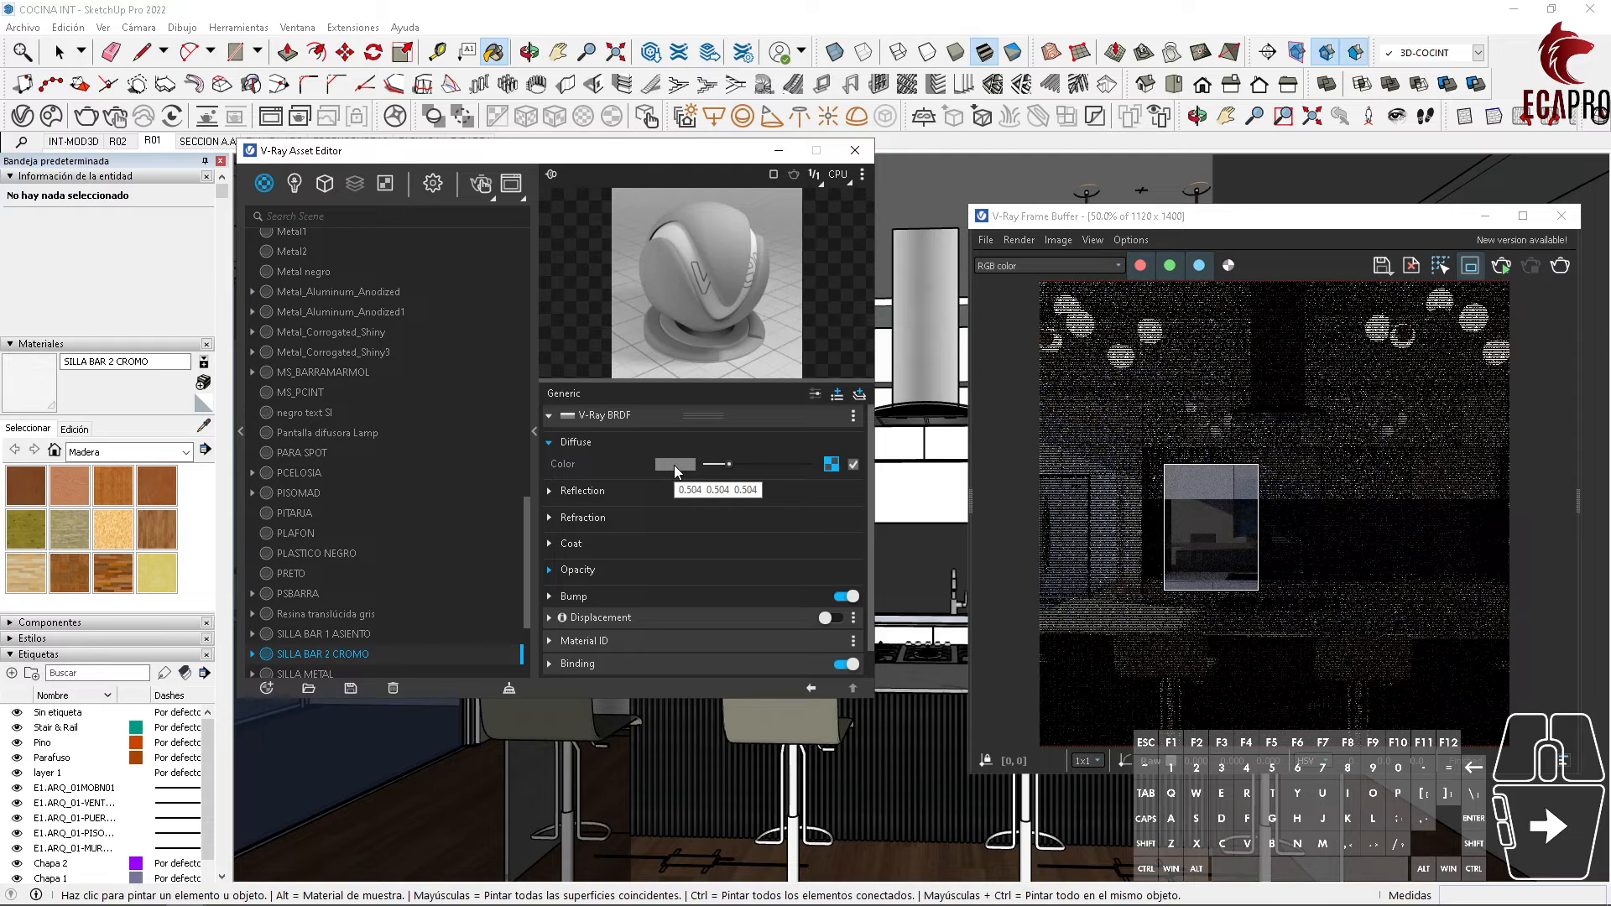
Step: Clear the leg material's diffuse texture map and switch its diffuse color picker to the 0 to 255 range
right_click(830, 463)
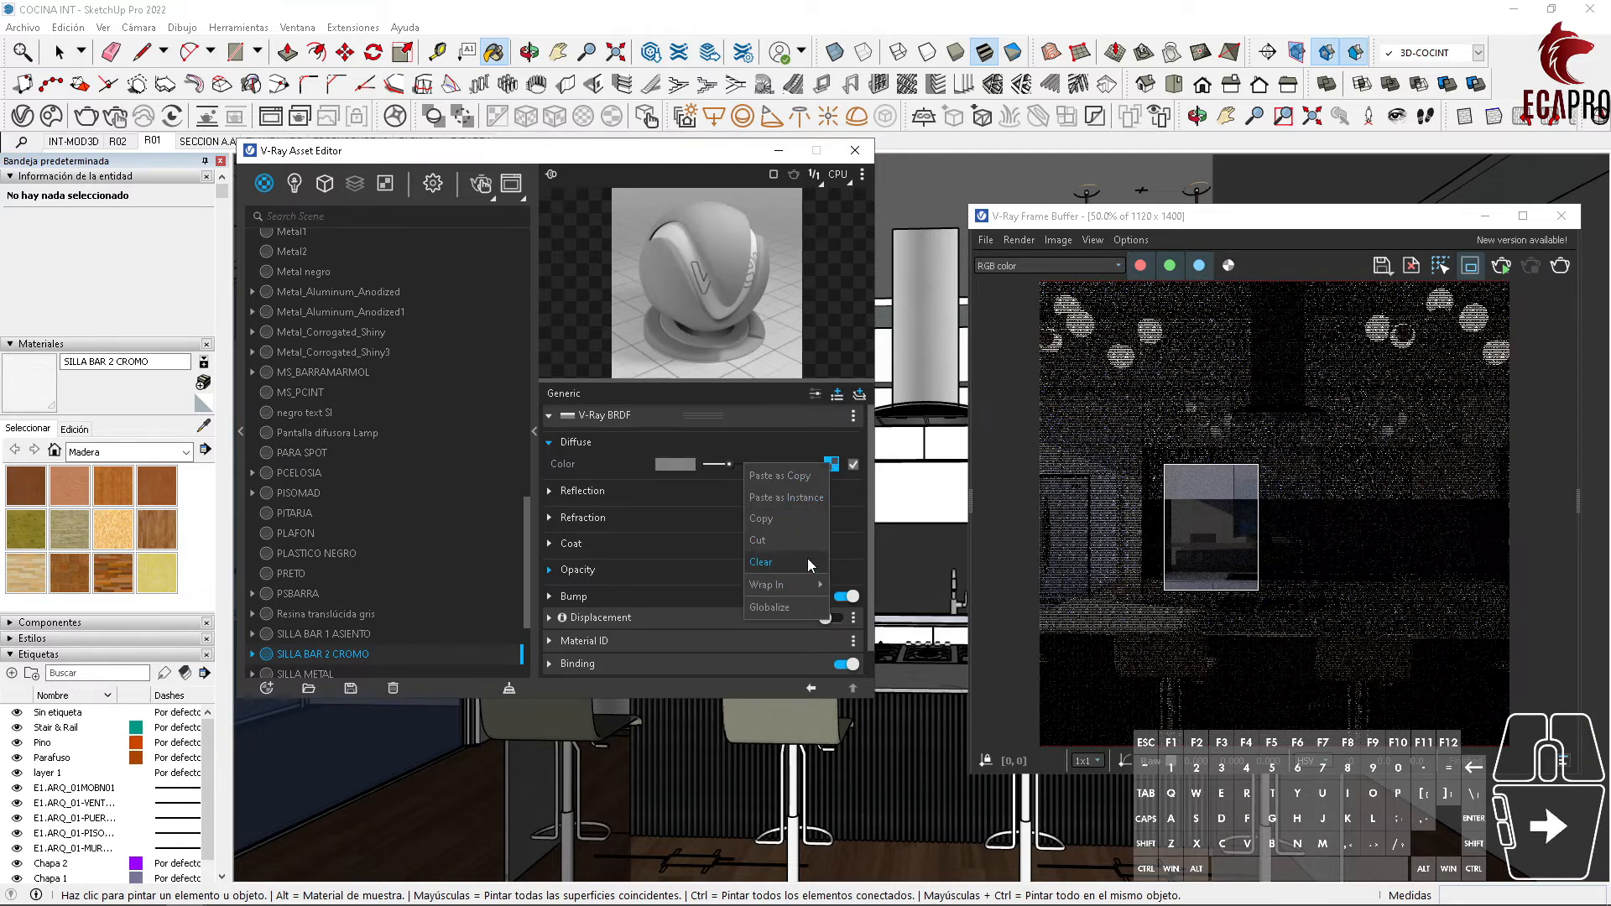
click(779, 558)
click(667, 465)
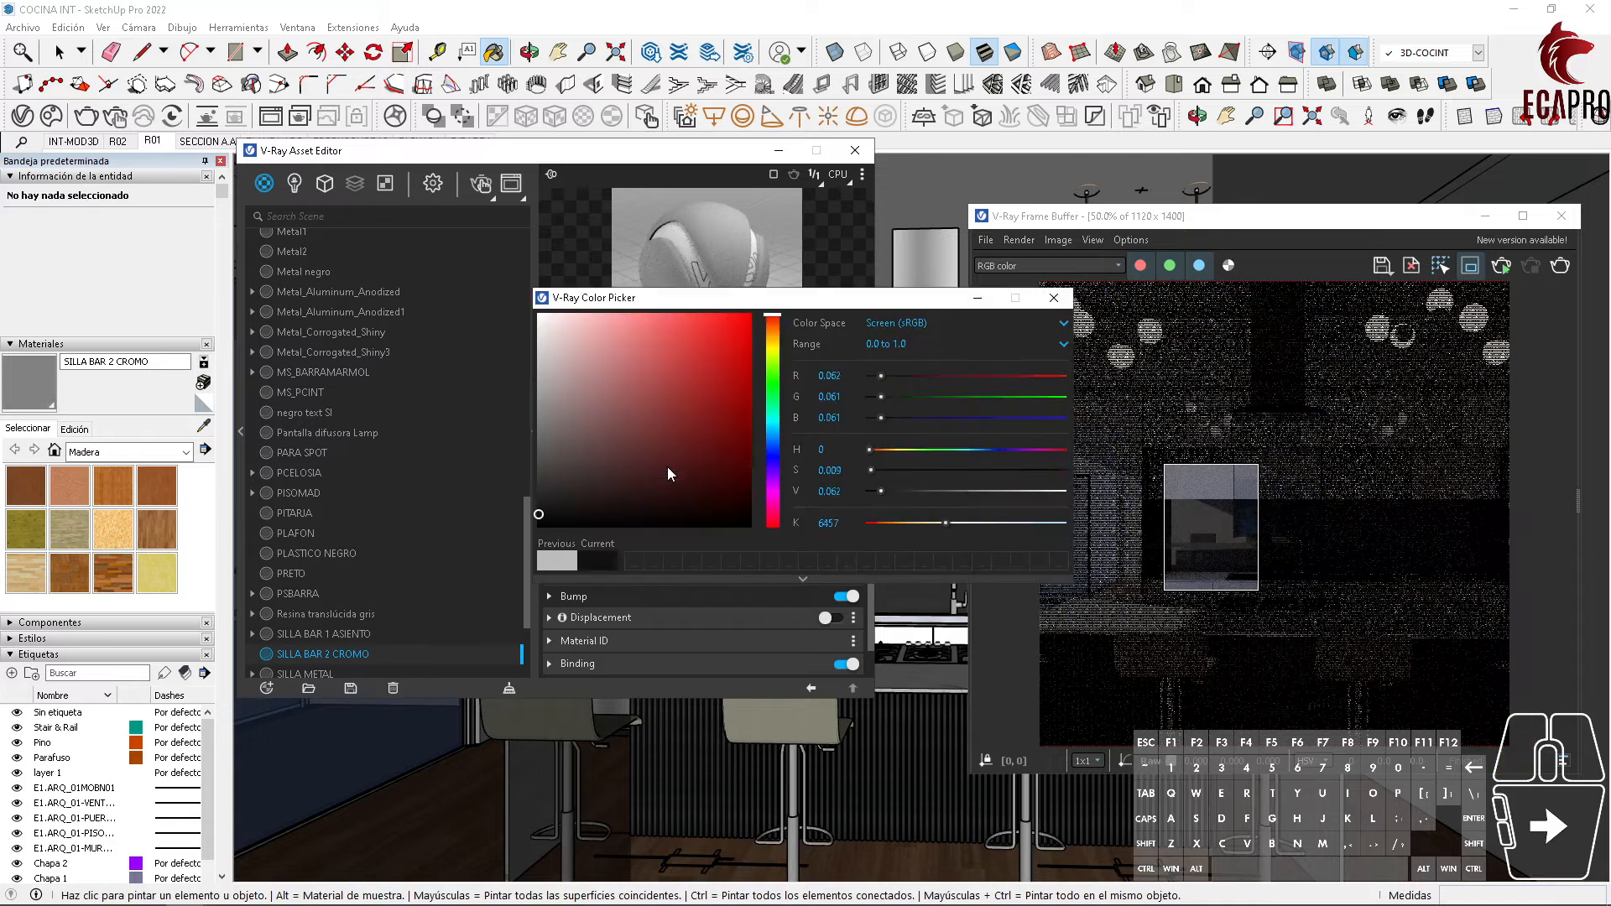
click(749, 494)
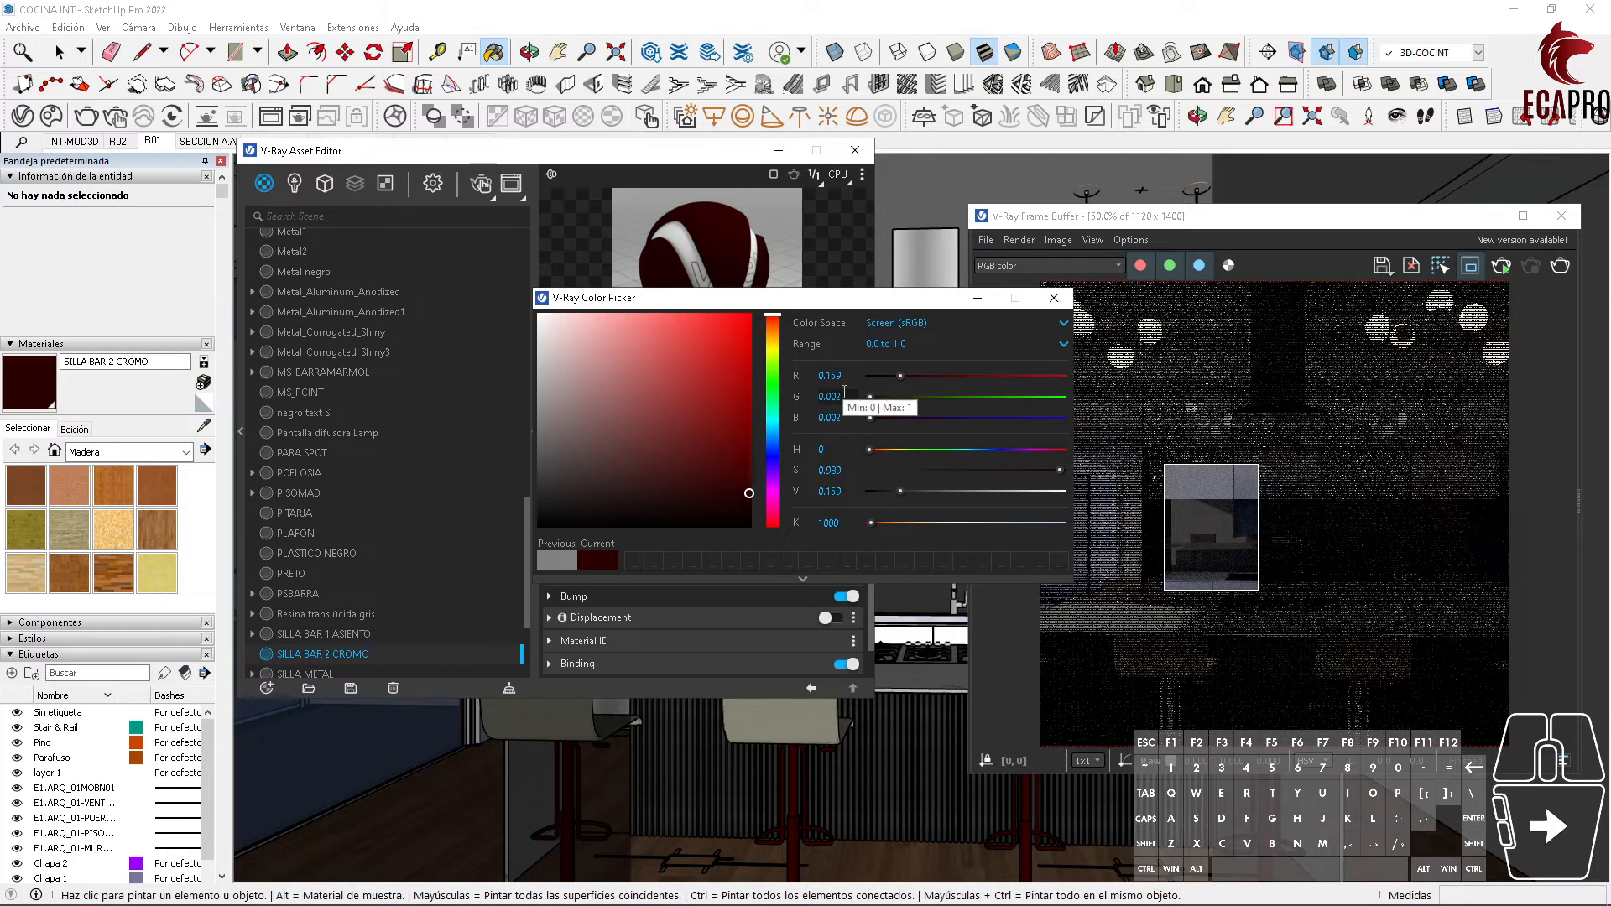
click(828, 375)
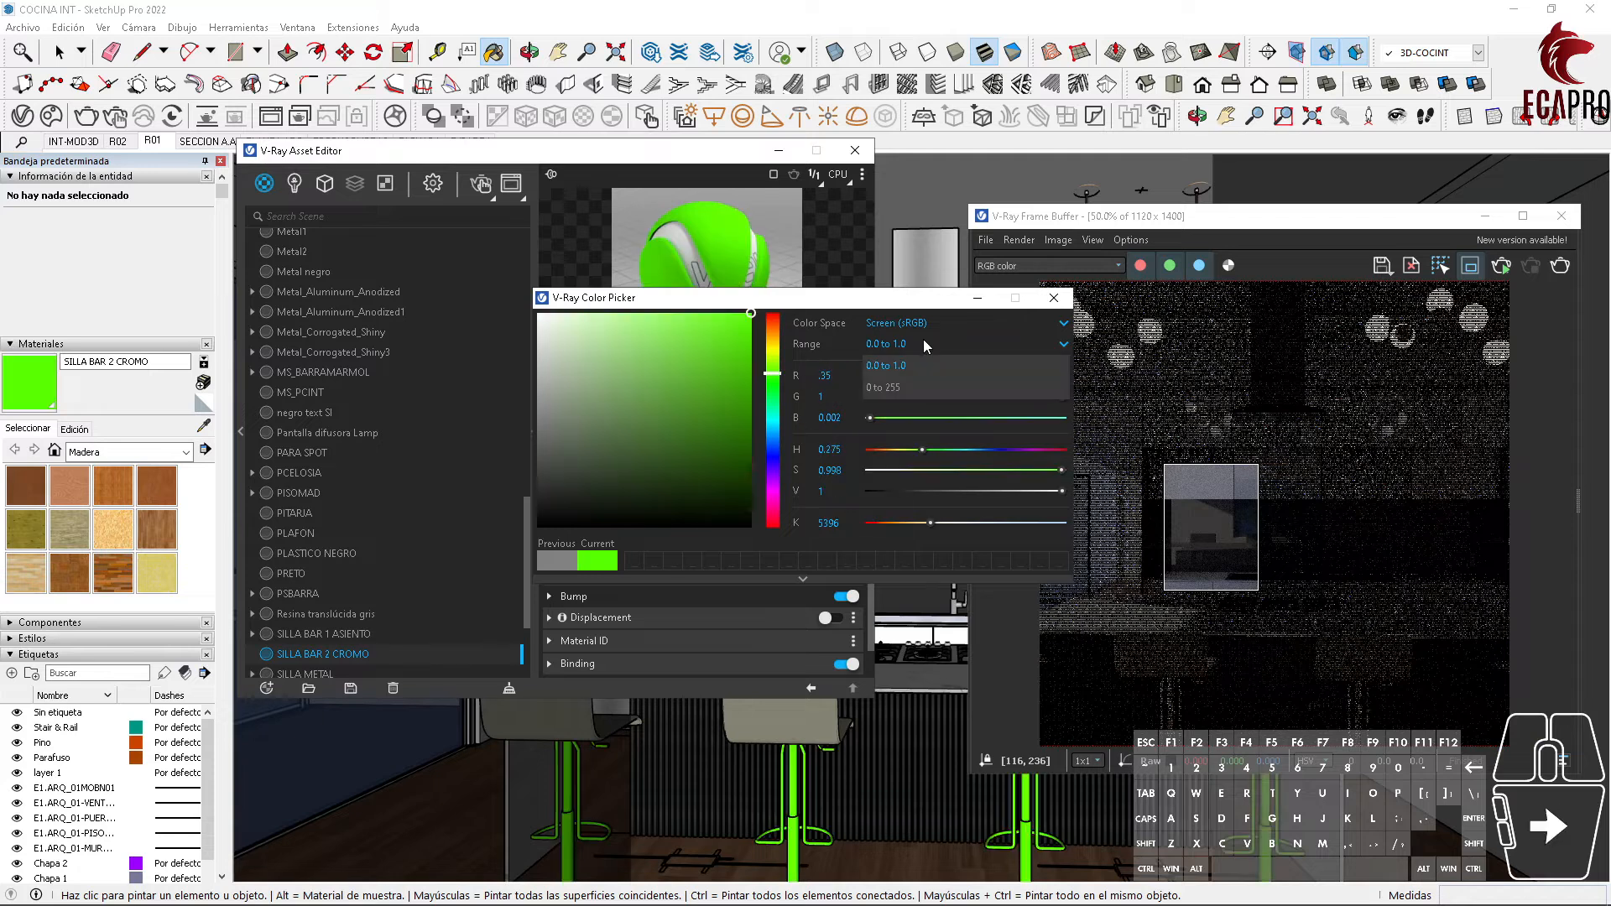
click(921, 341)
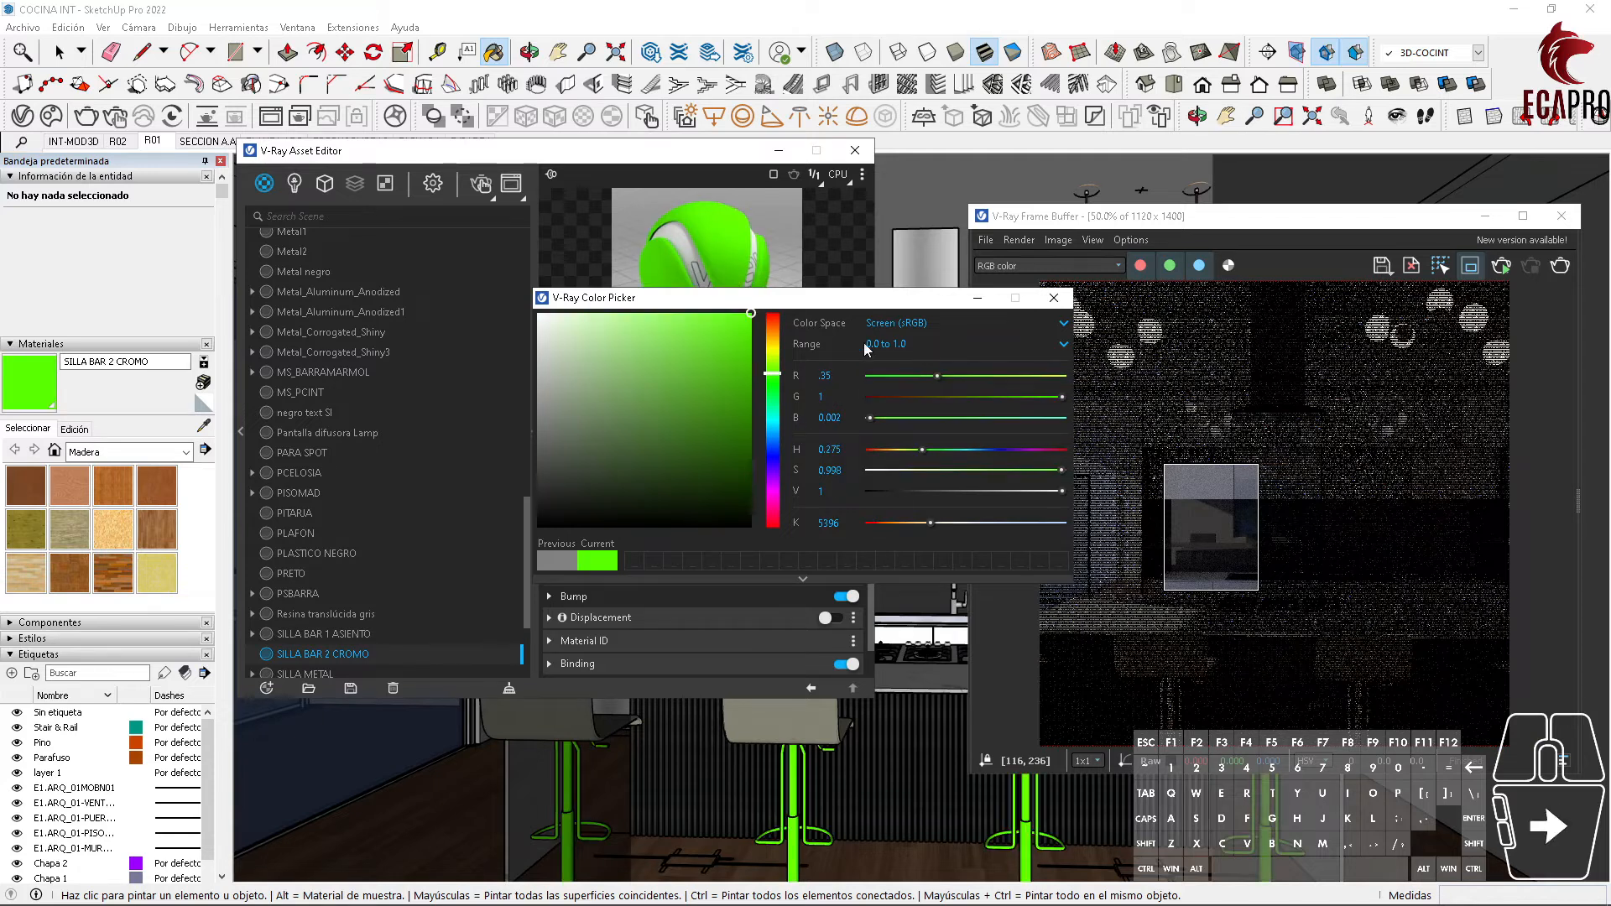
click(912, 344)
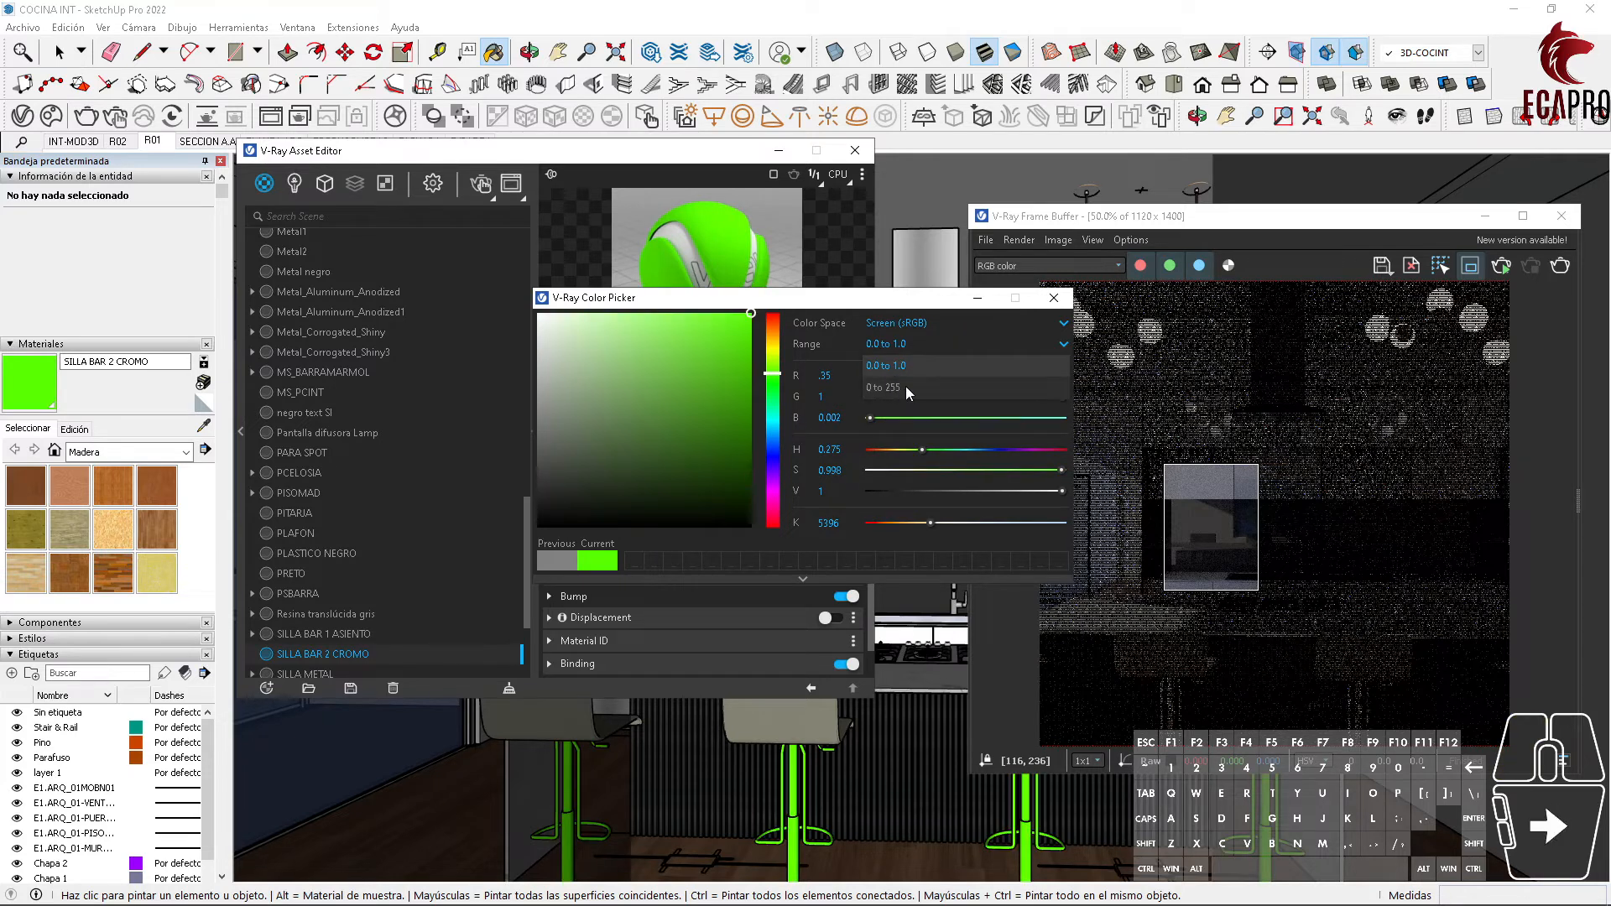
click(904, 386)
Step: Set the leg material's diffuse color to R 35 and G 9
click(799, 376)
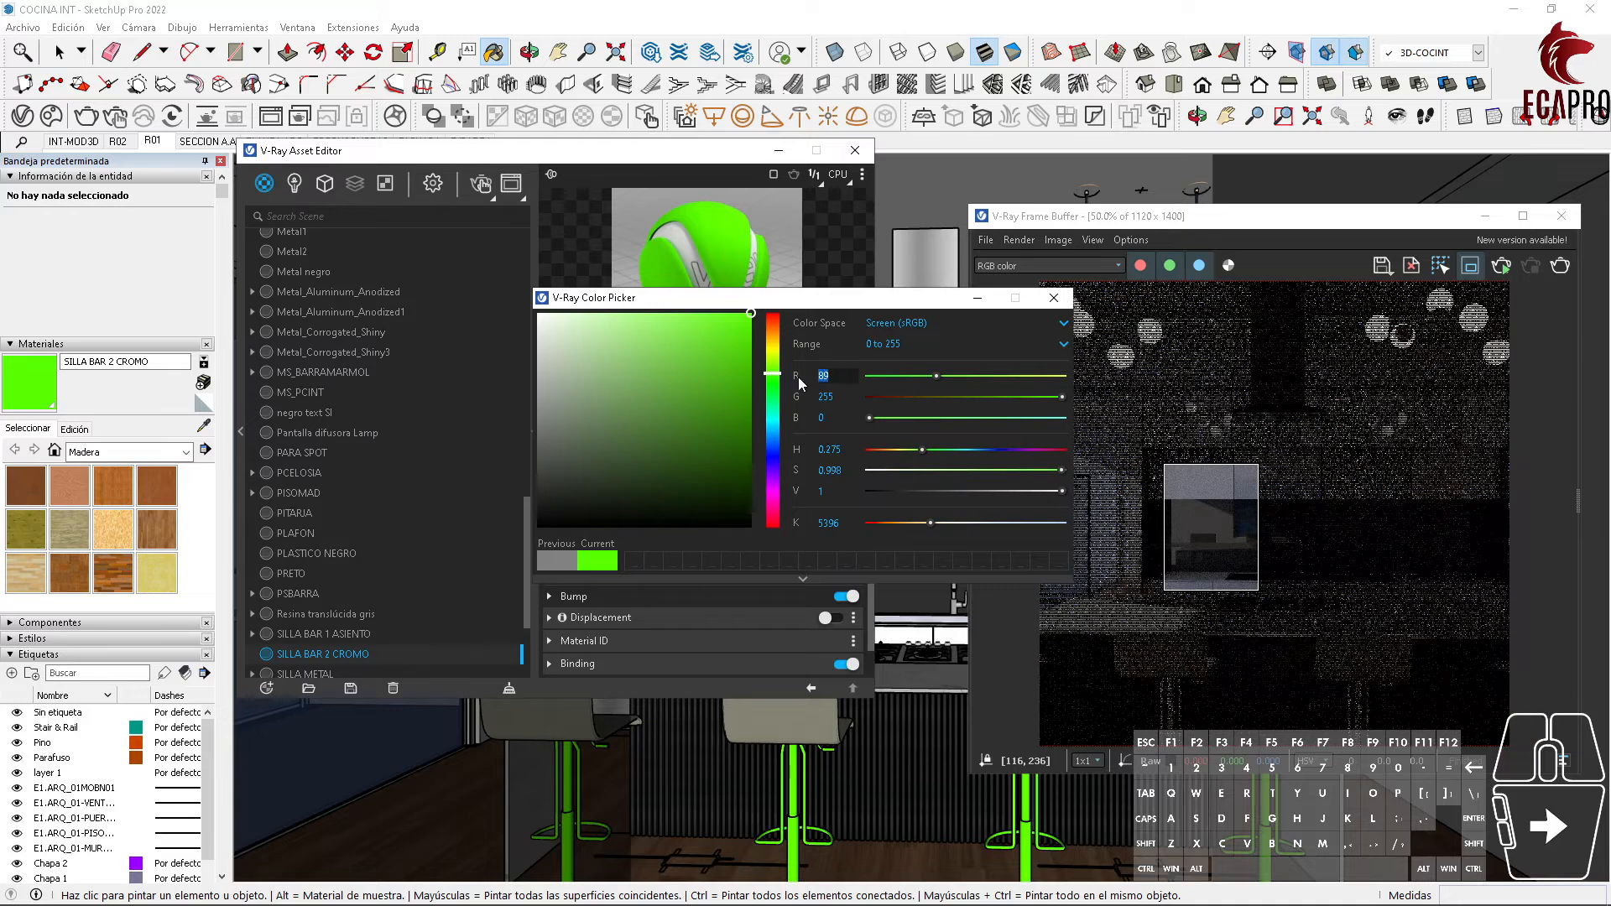
text(35)
key(Tab)
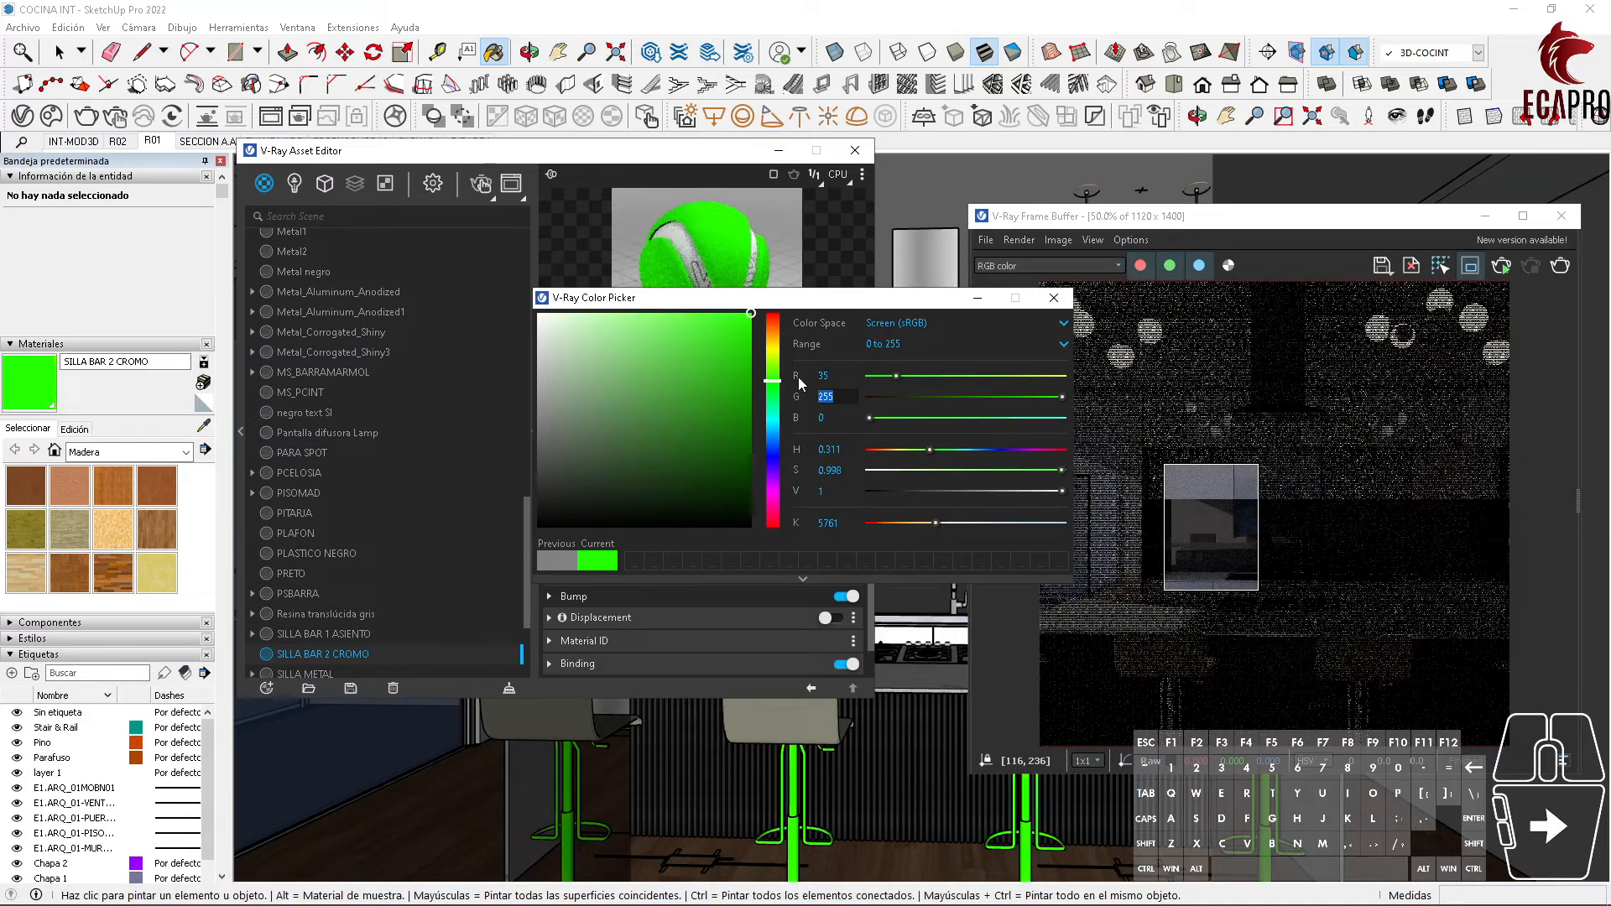
text(9)
key(Tab)
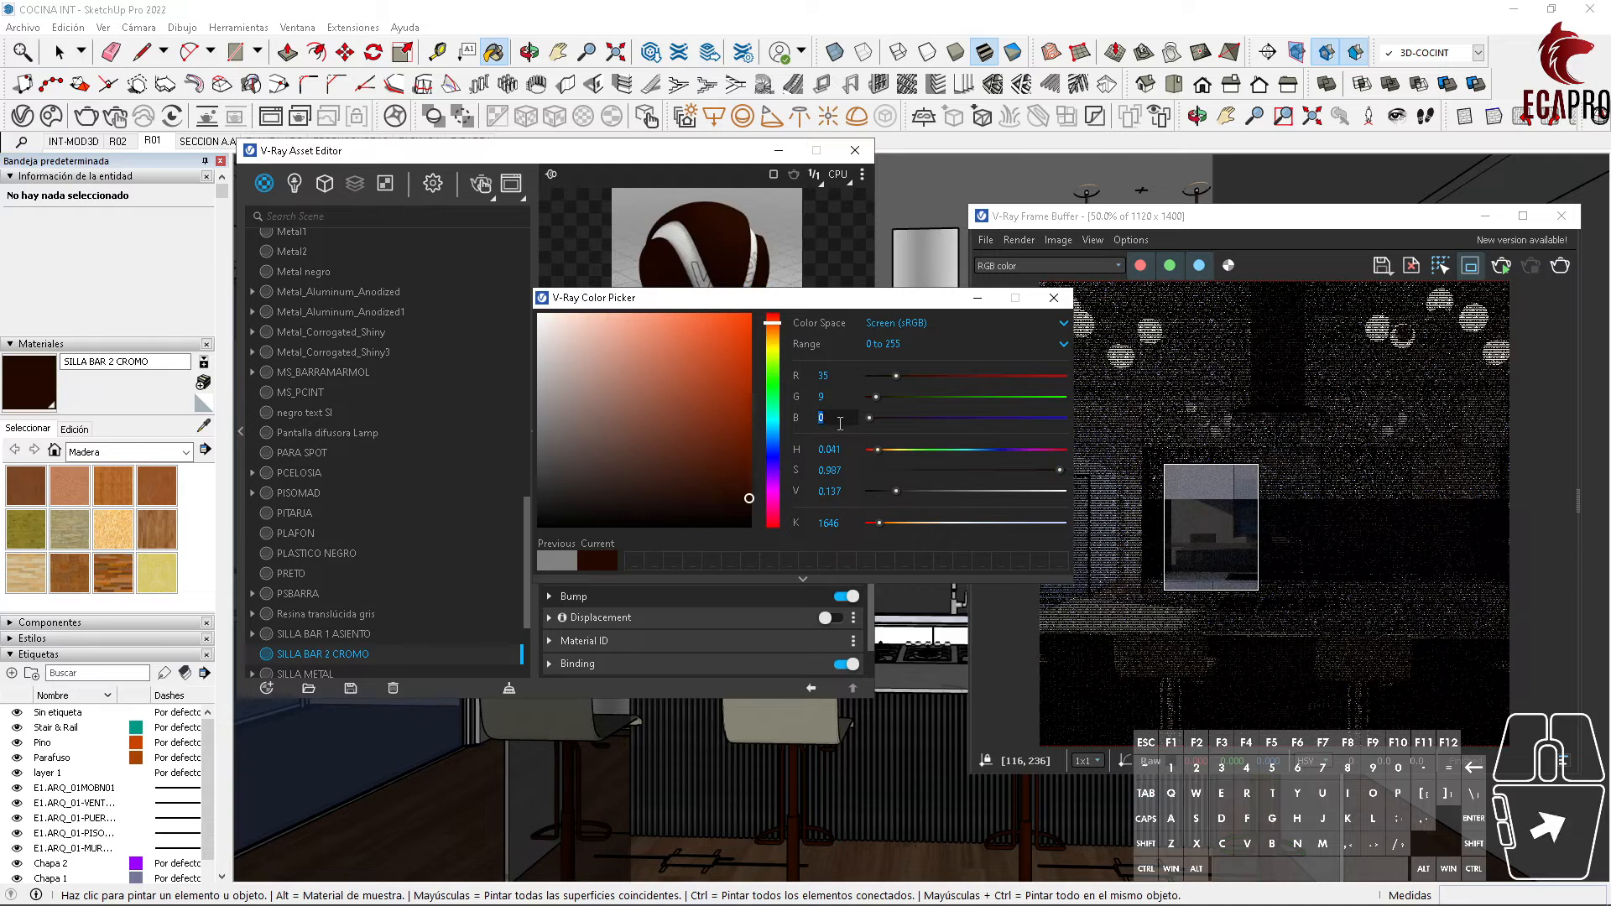
Step: Set the diffuse color's hue to 0.042 and saturation to 1, and close the color picker
click(848, 448)
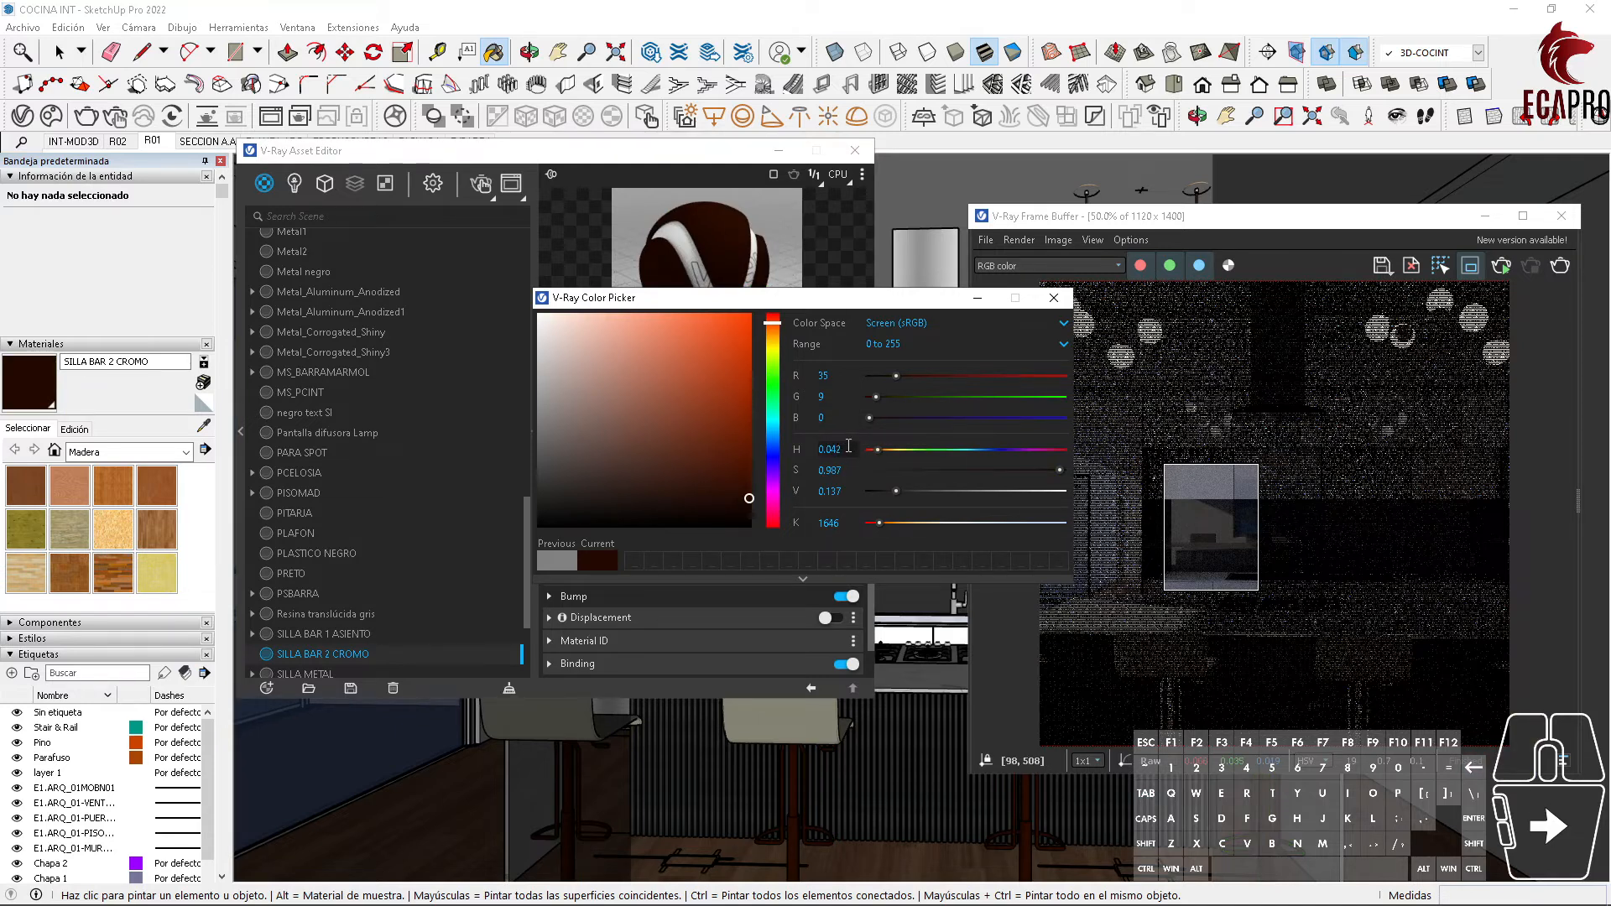
click(822, 471)
text(1)
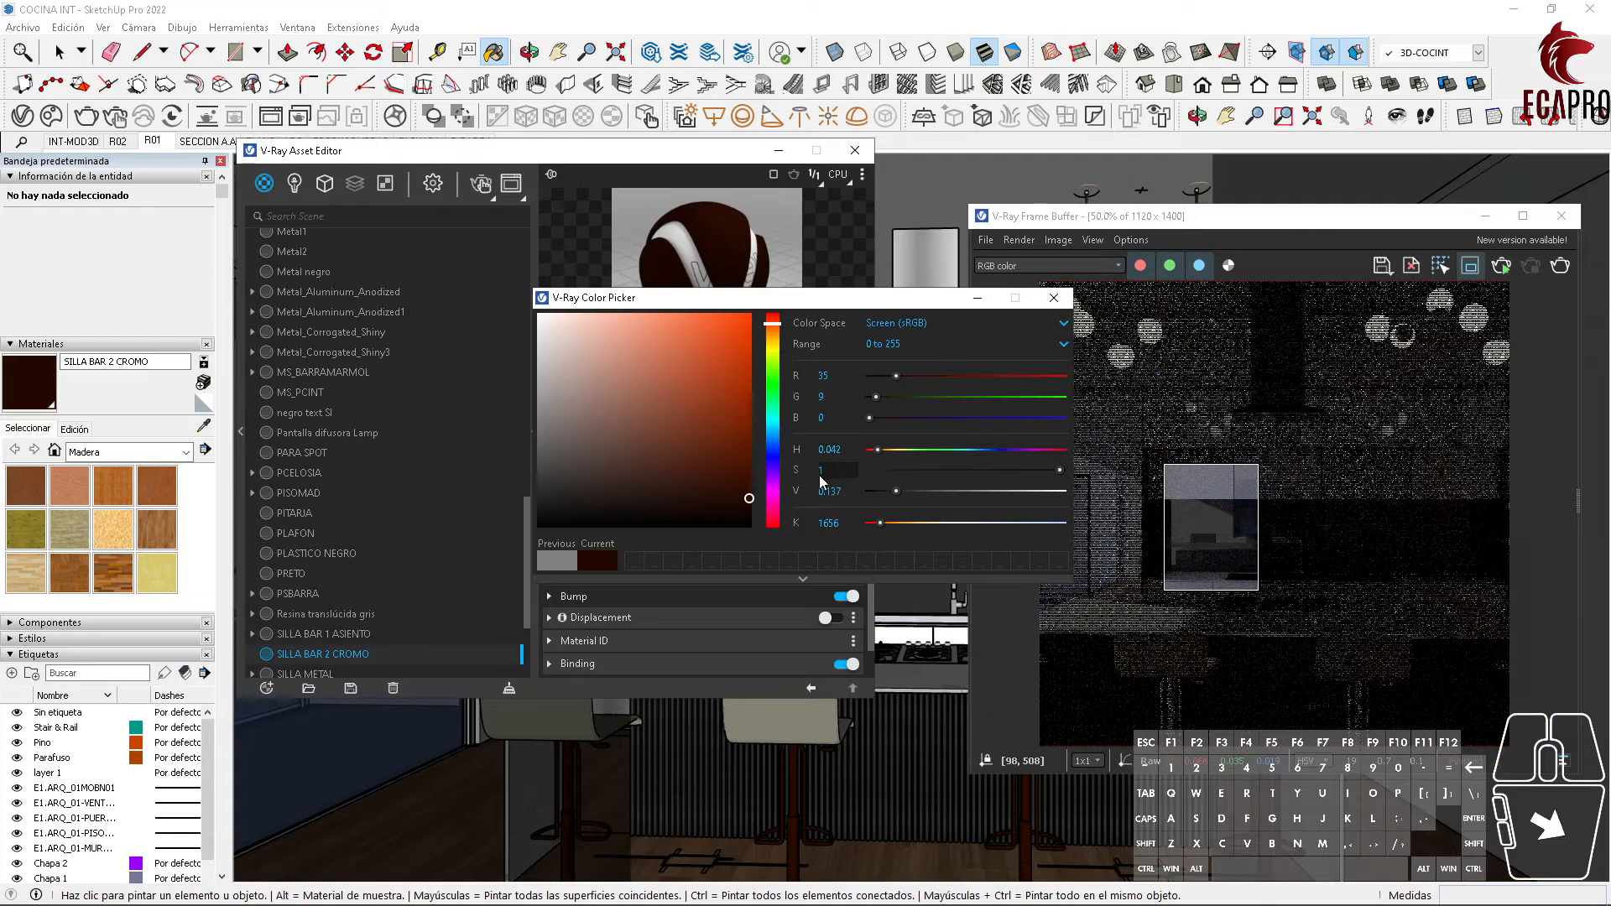
click(844, 493)
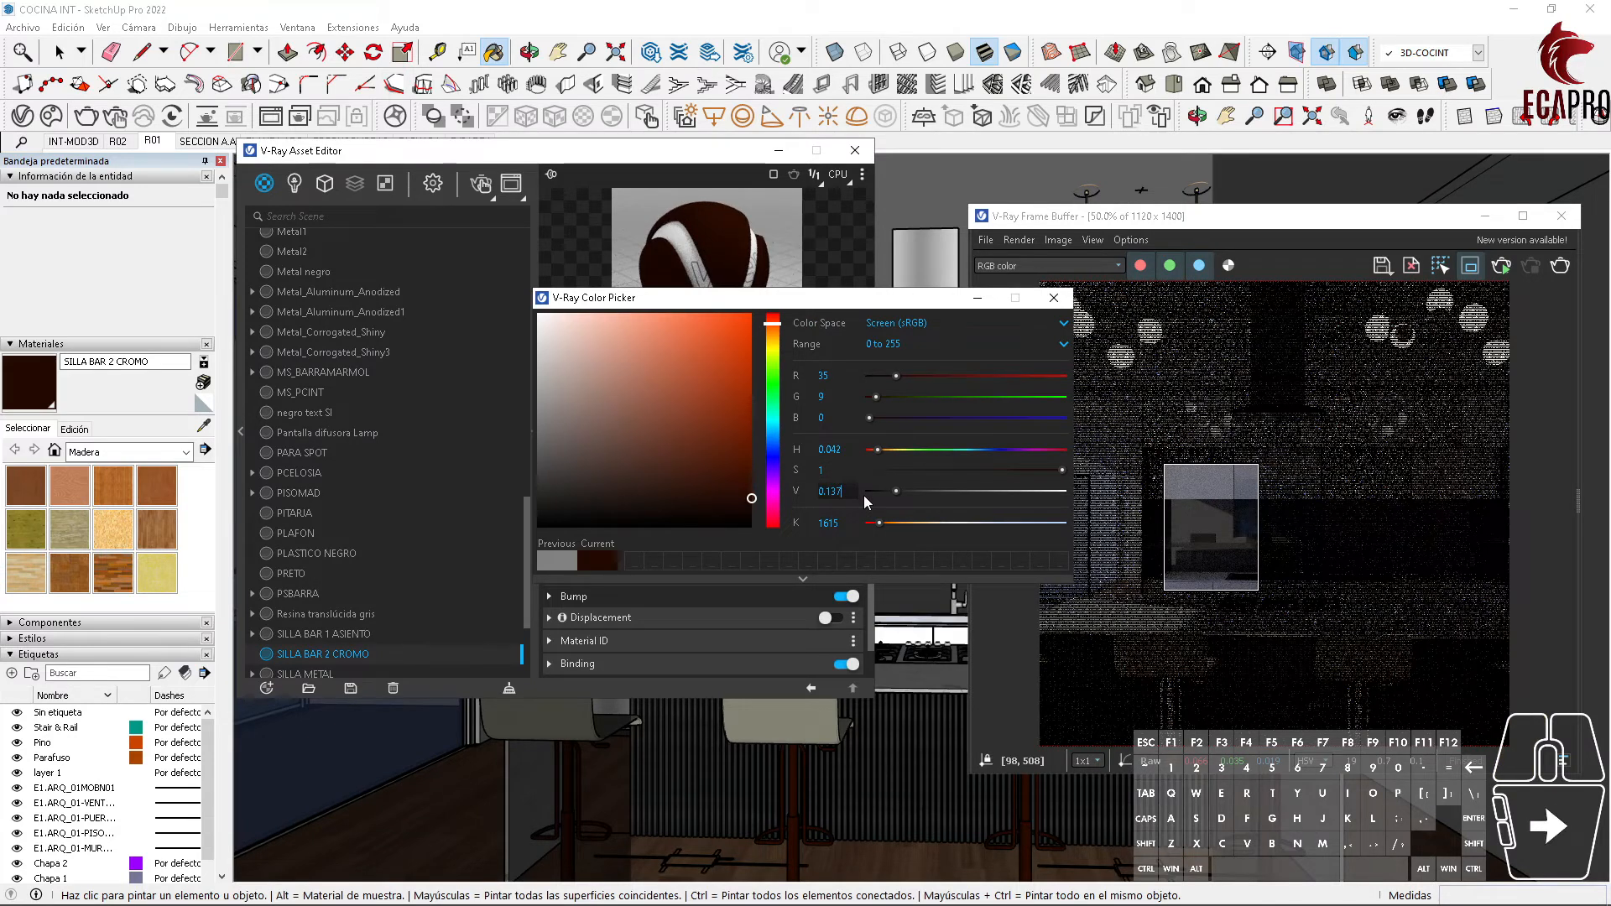
key(alt)
click(1053, 300)
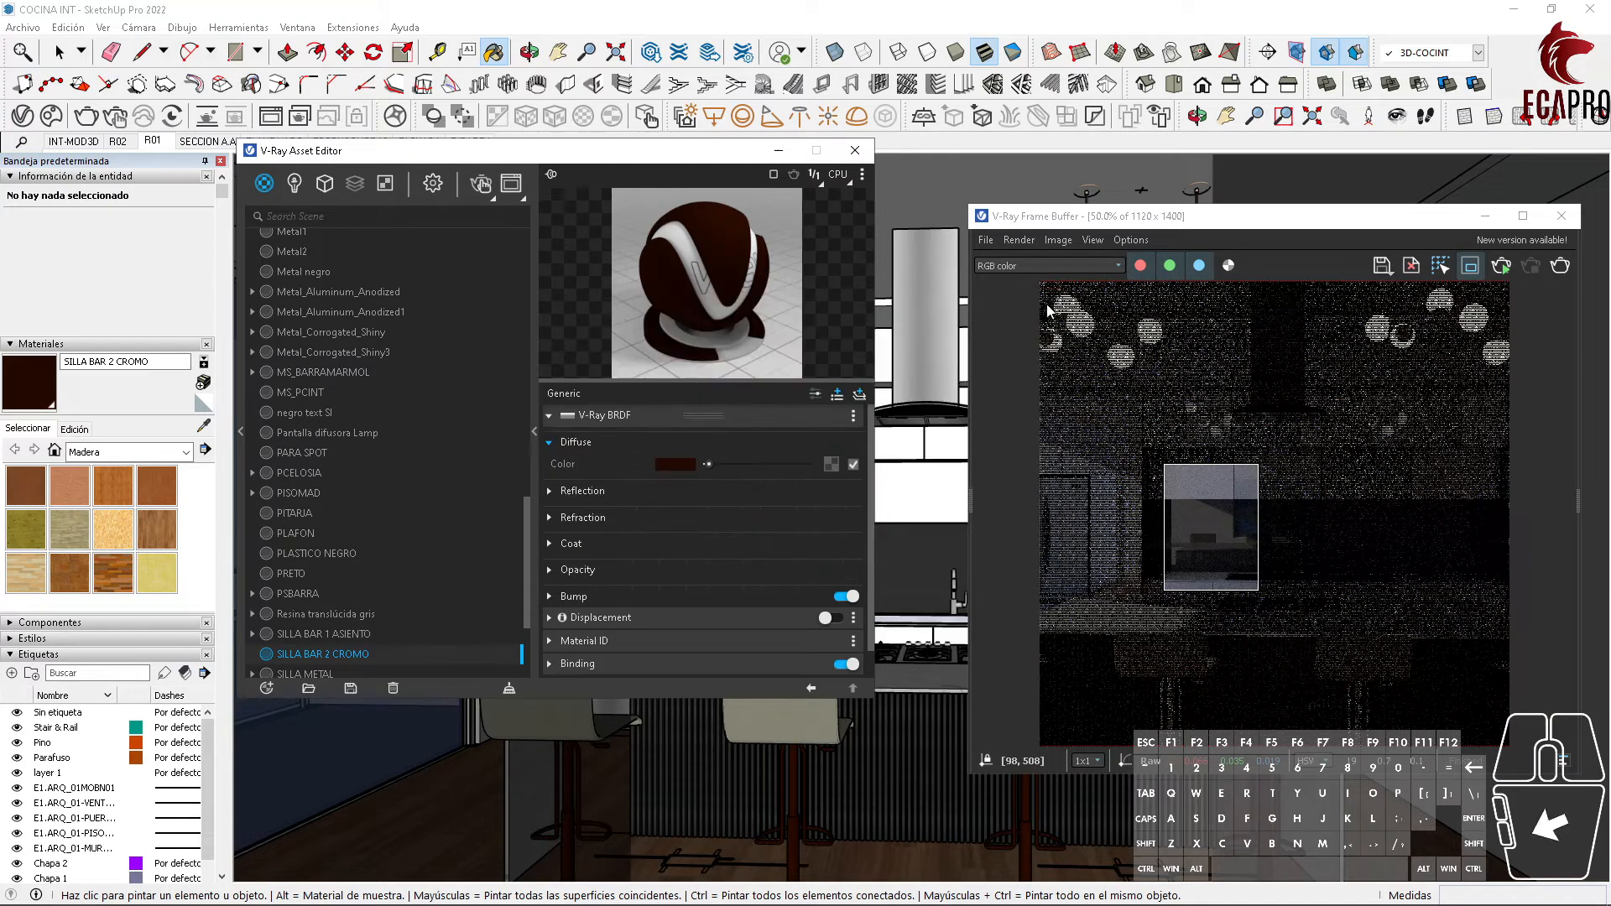
Step: Choose a light orange shade with hue 0.083 as the leg material's reflection color
click(549, 493)
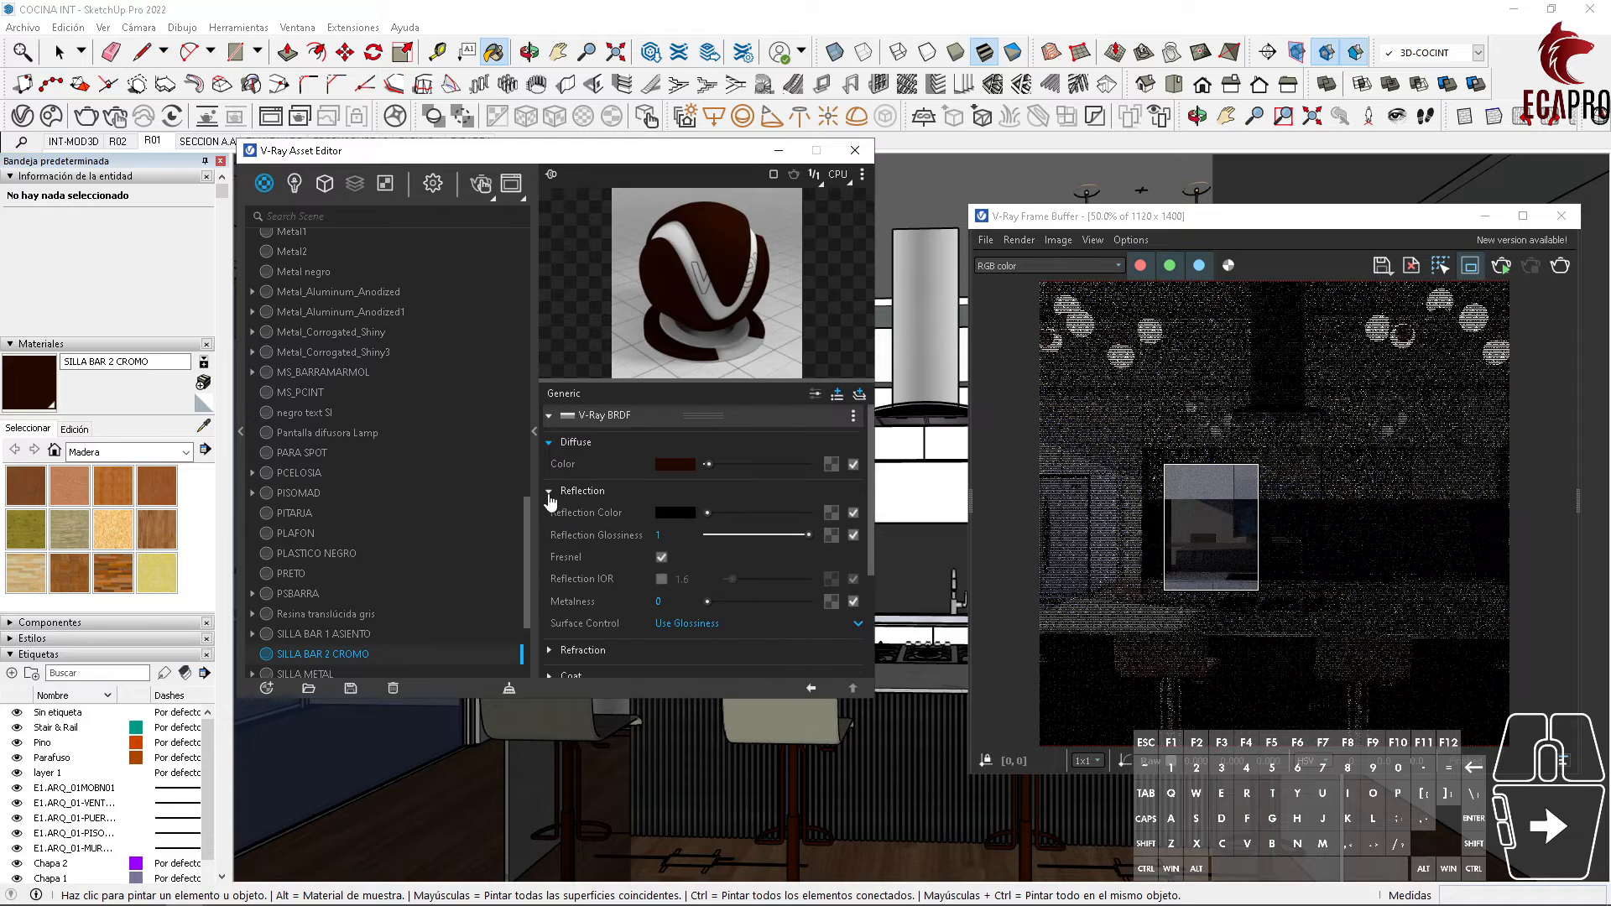
click(674, 514)
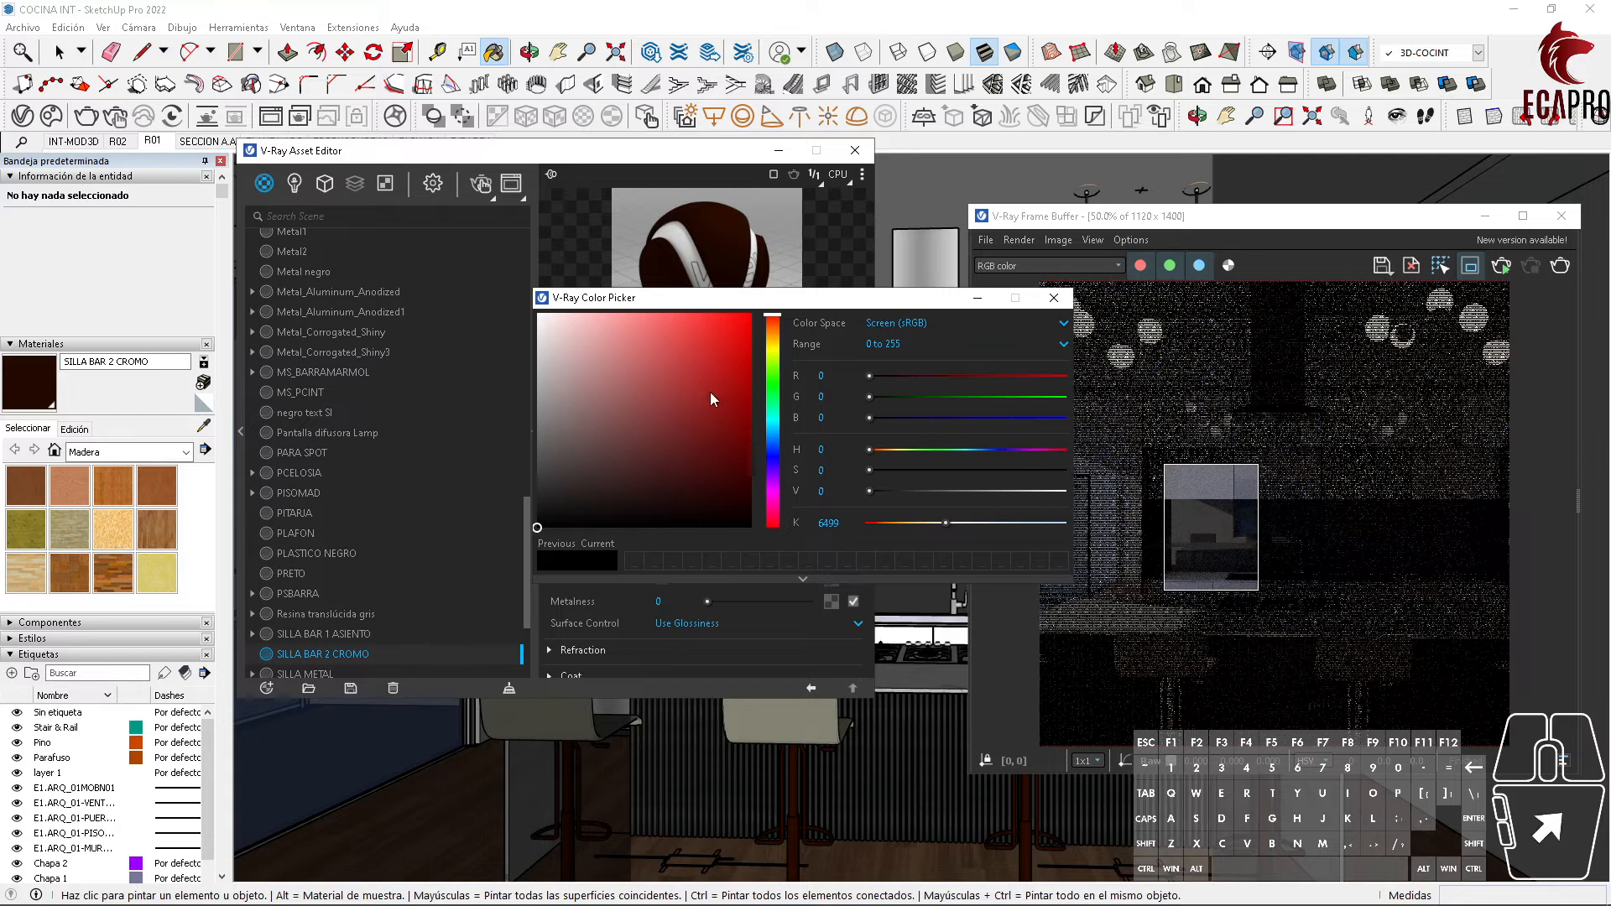
click(777, 339)
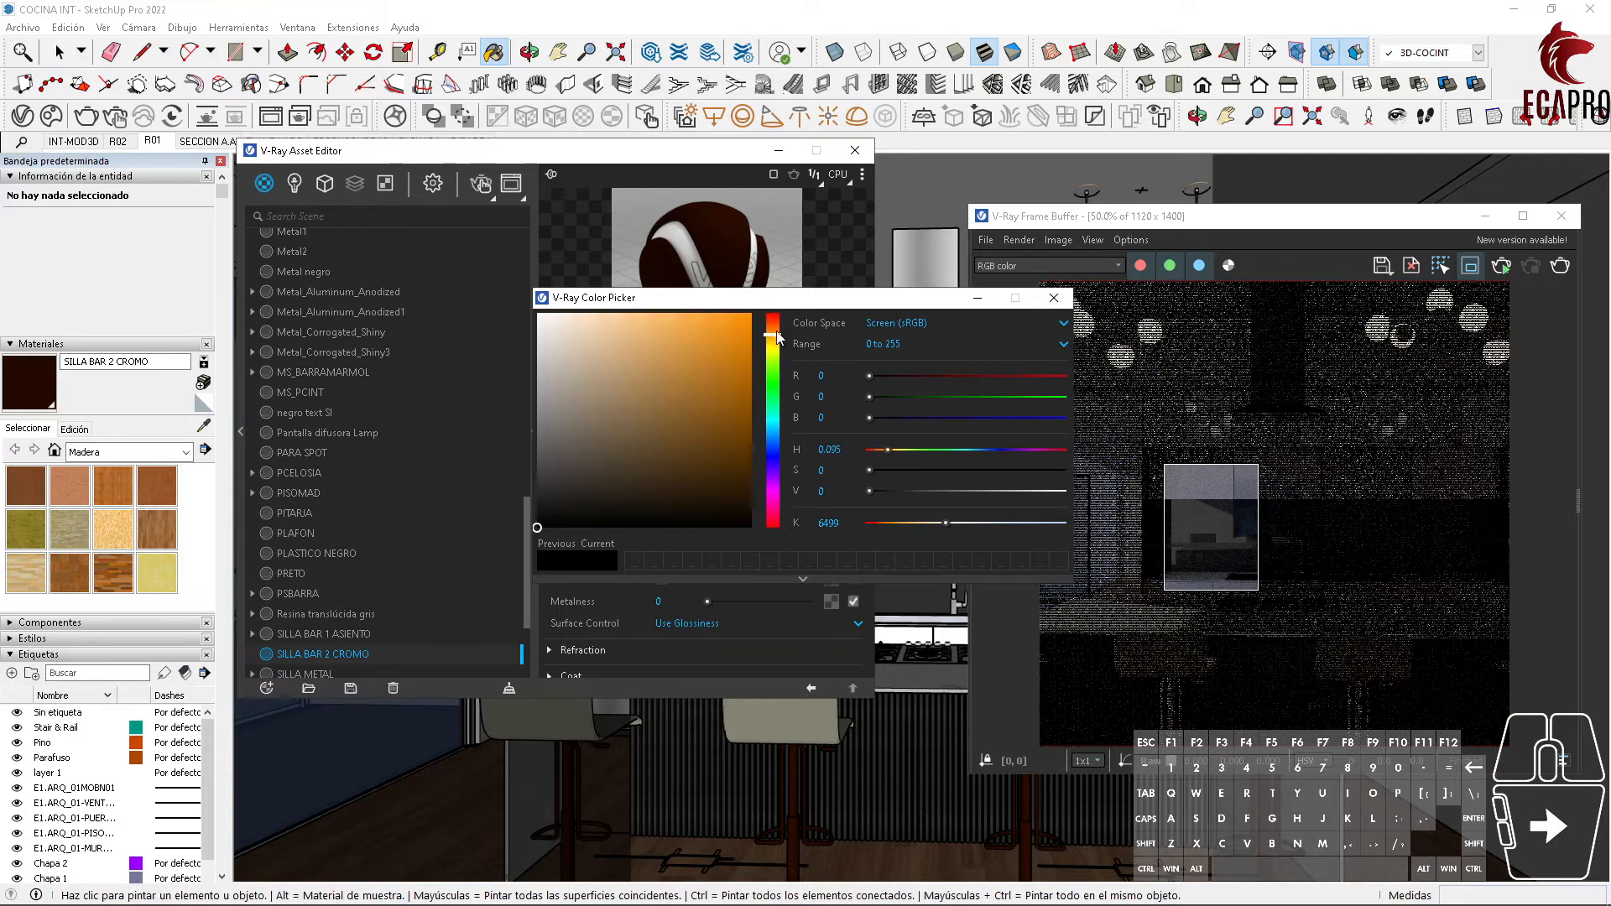
click(779, 336)
click(779, 335)
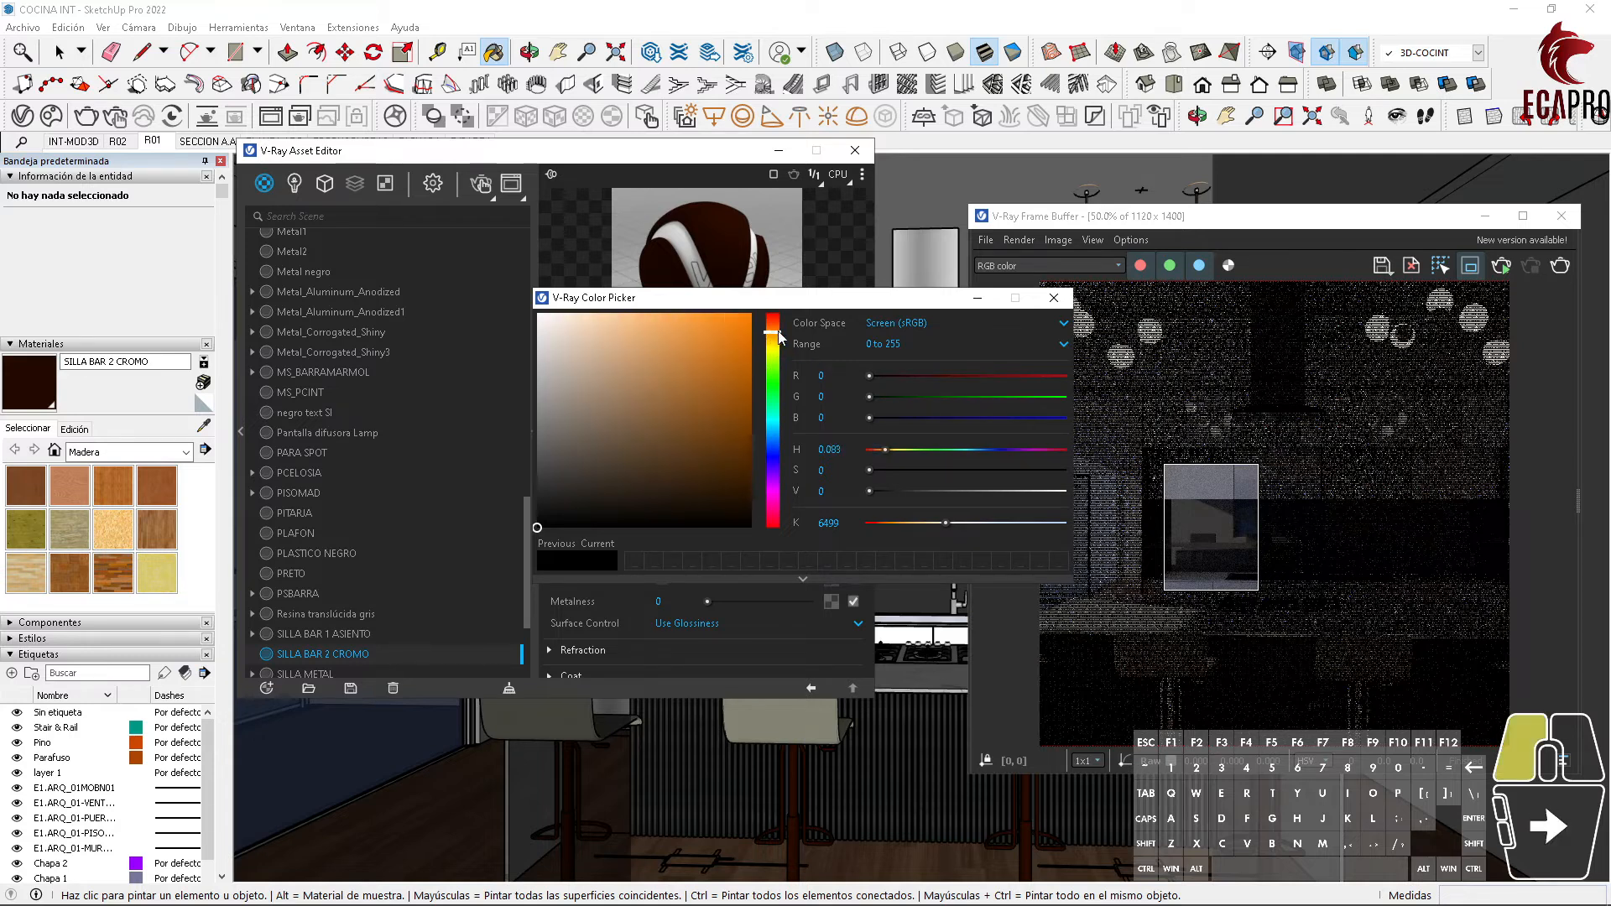
click(644, 314)
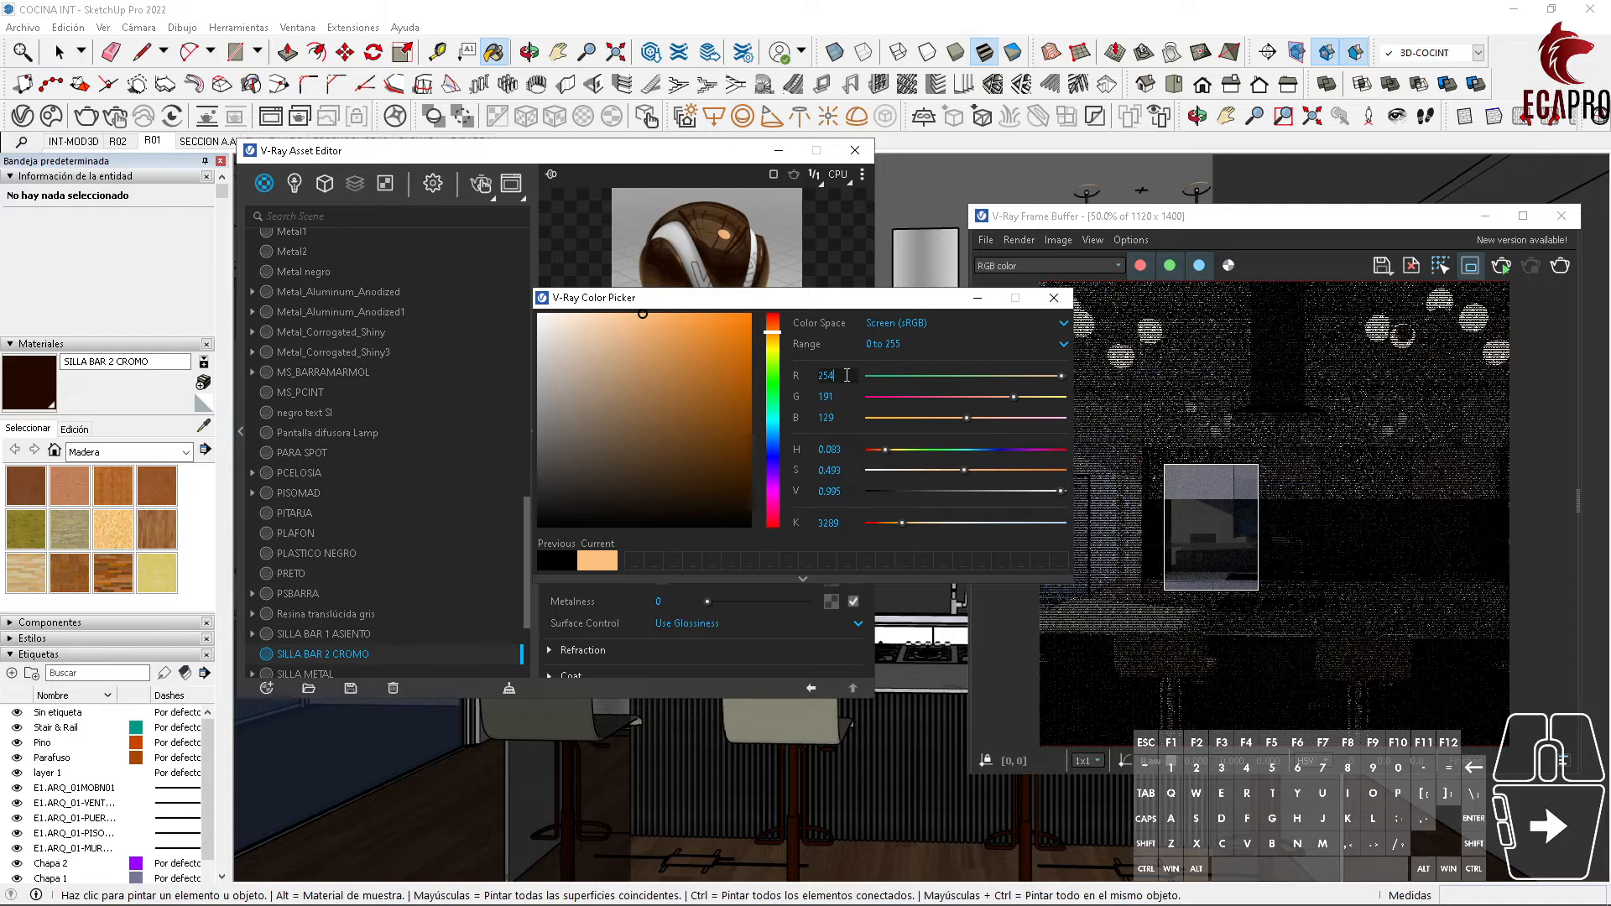
Step: Set the reflection color's green value to 205 and saturation to 0.480, and close the color picker
click(831, 396)
text(205)
key(Return)
click(845, 471)
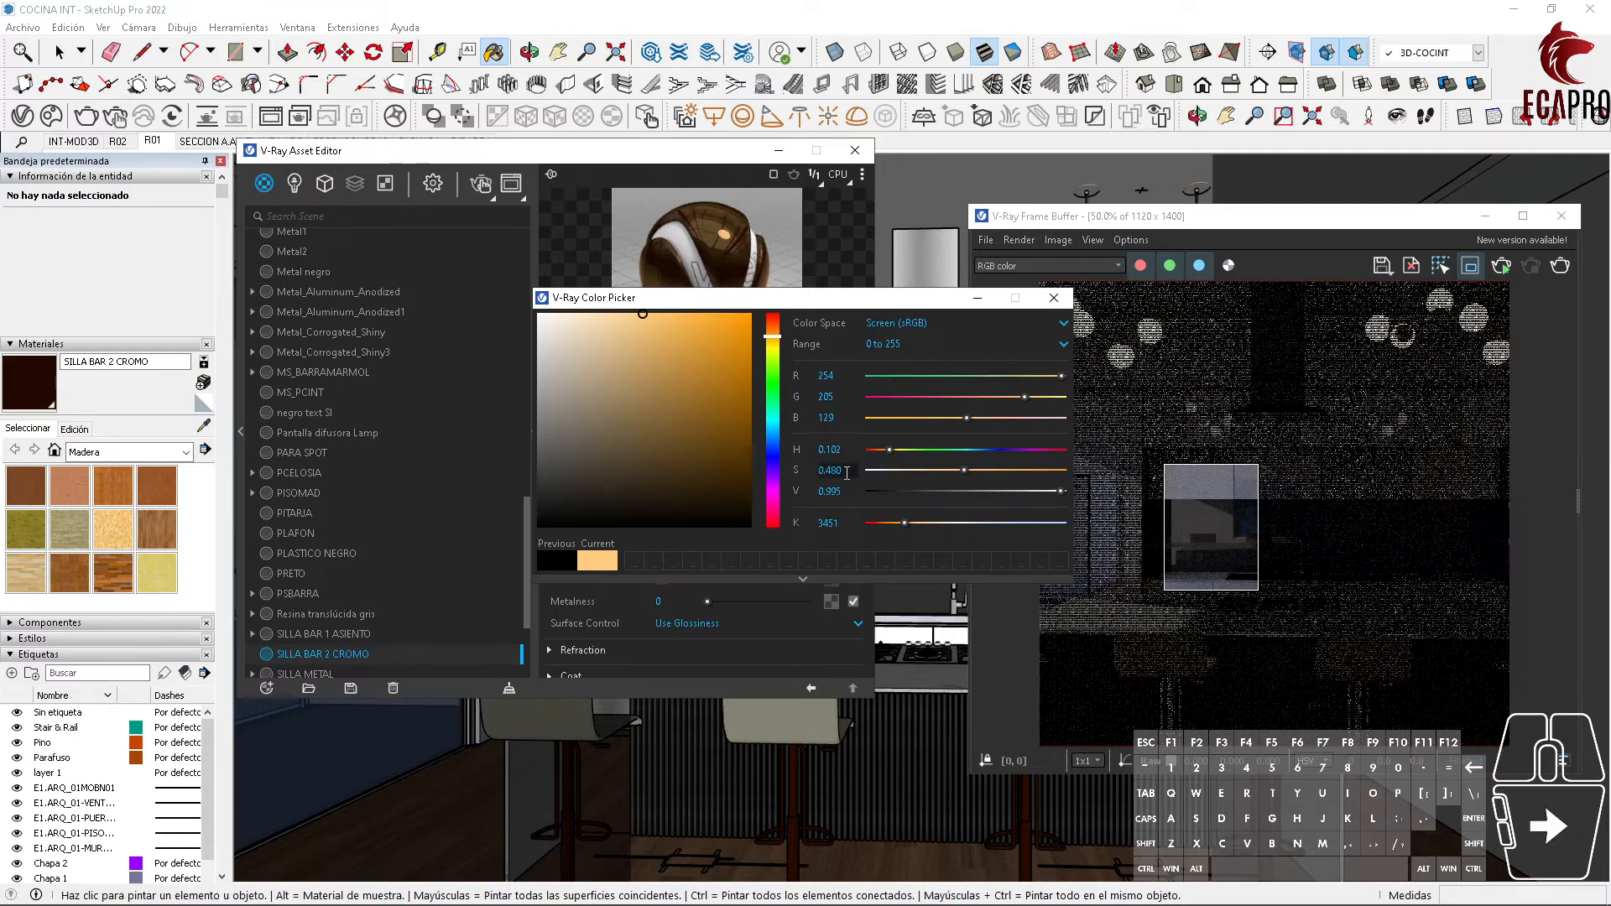
click(846, 524)
click(1053, 297)
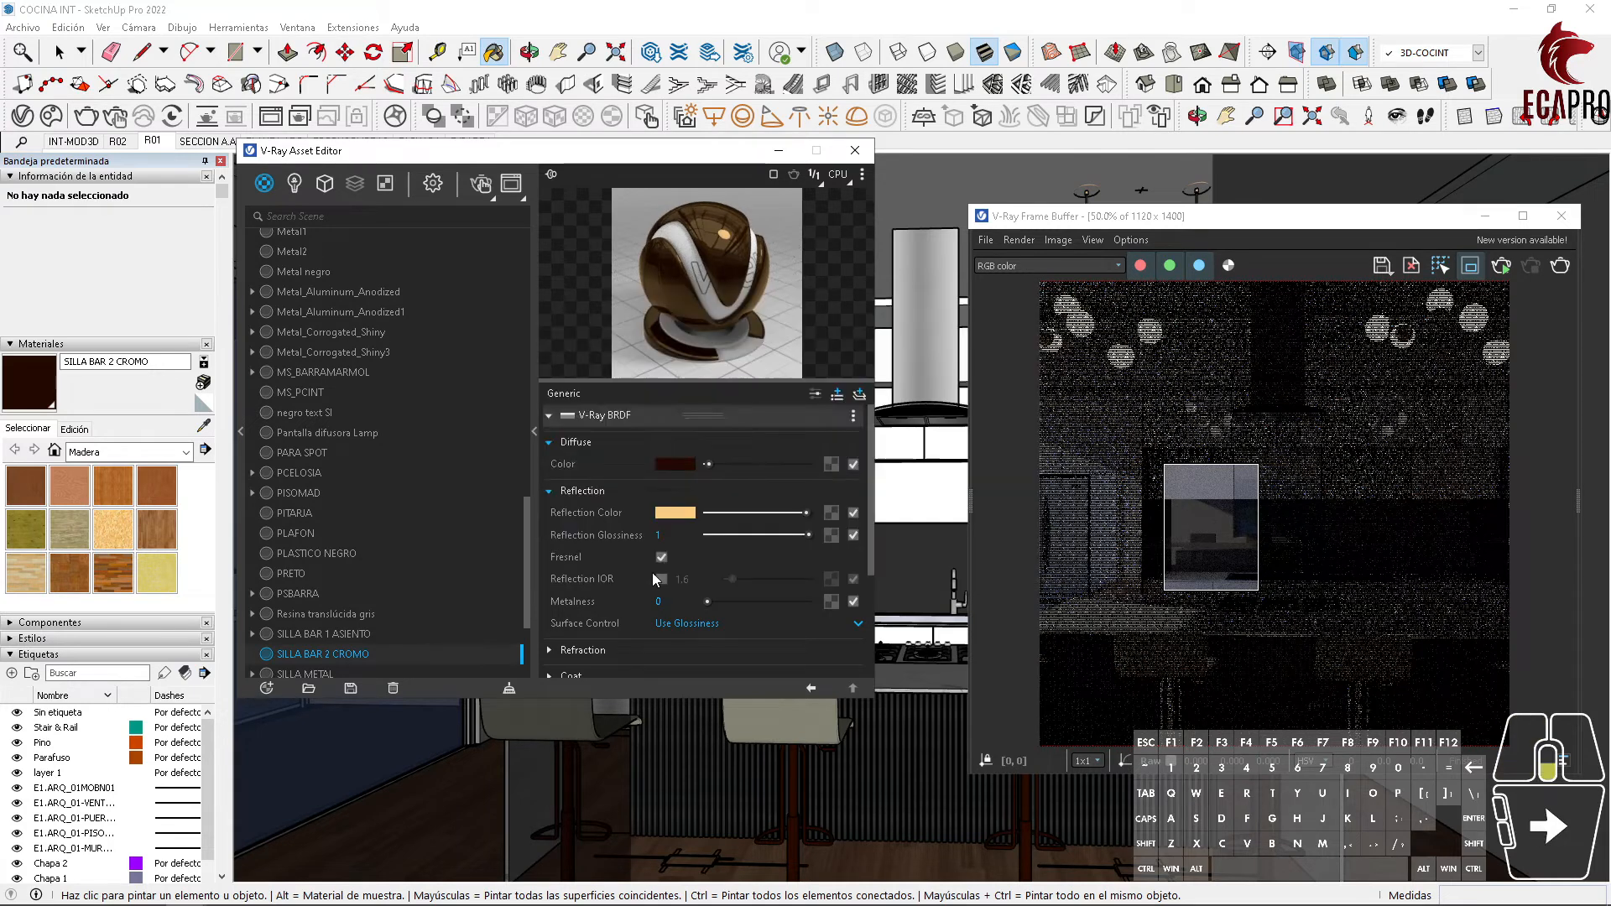
Step: Enable the leg material's Reflection IOR and set it to 35
scroll(652, 573, down, 2)
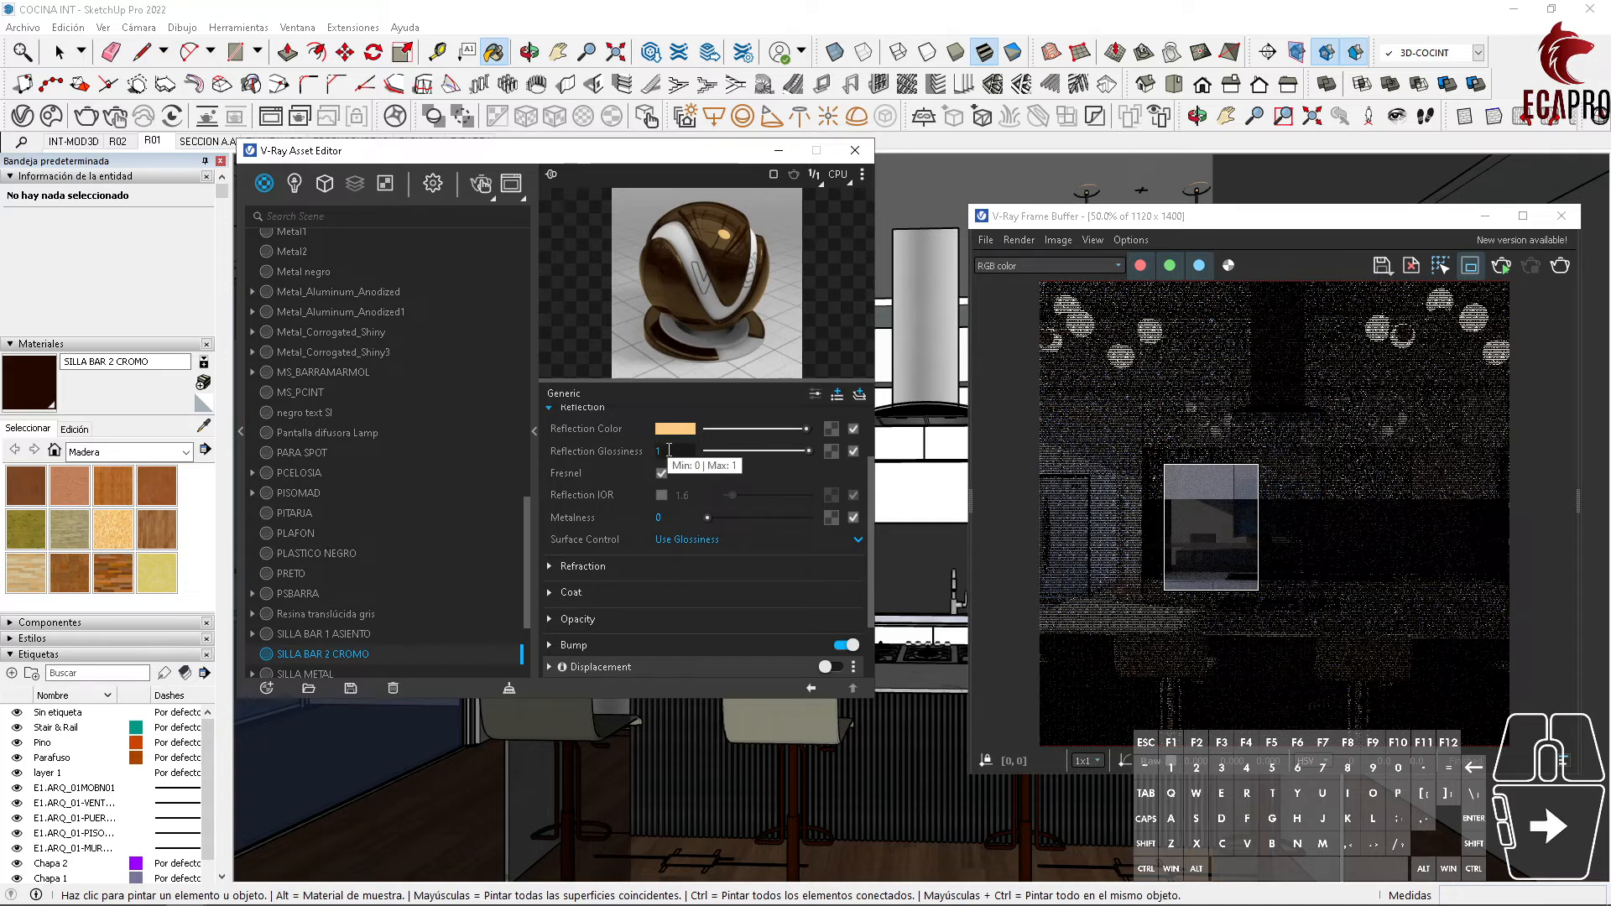
click(661, 495)
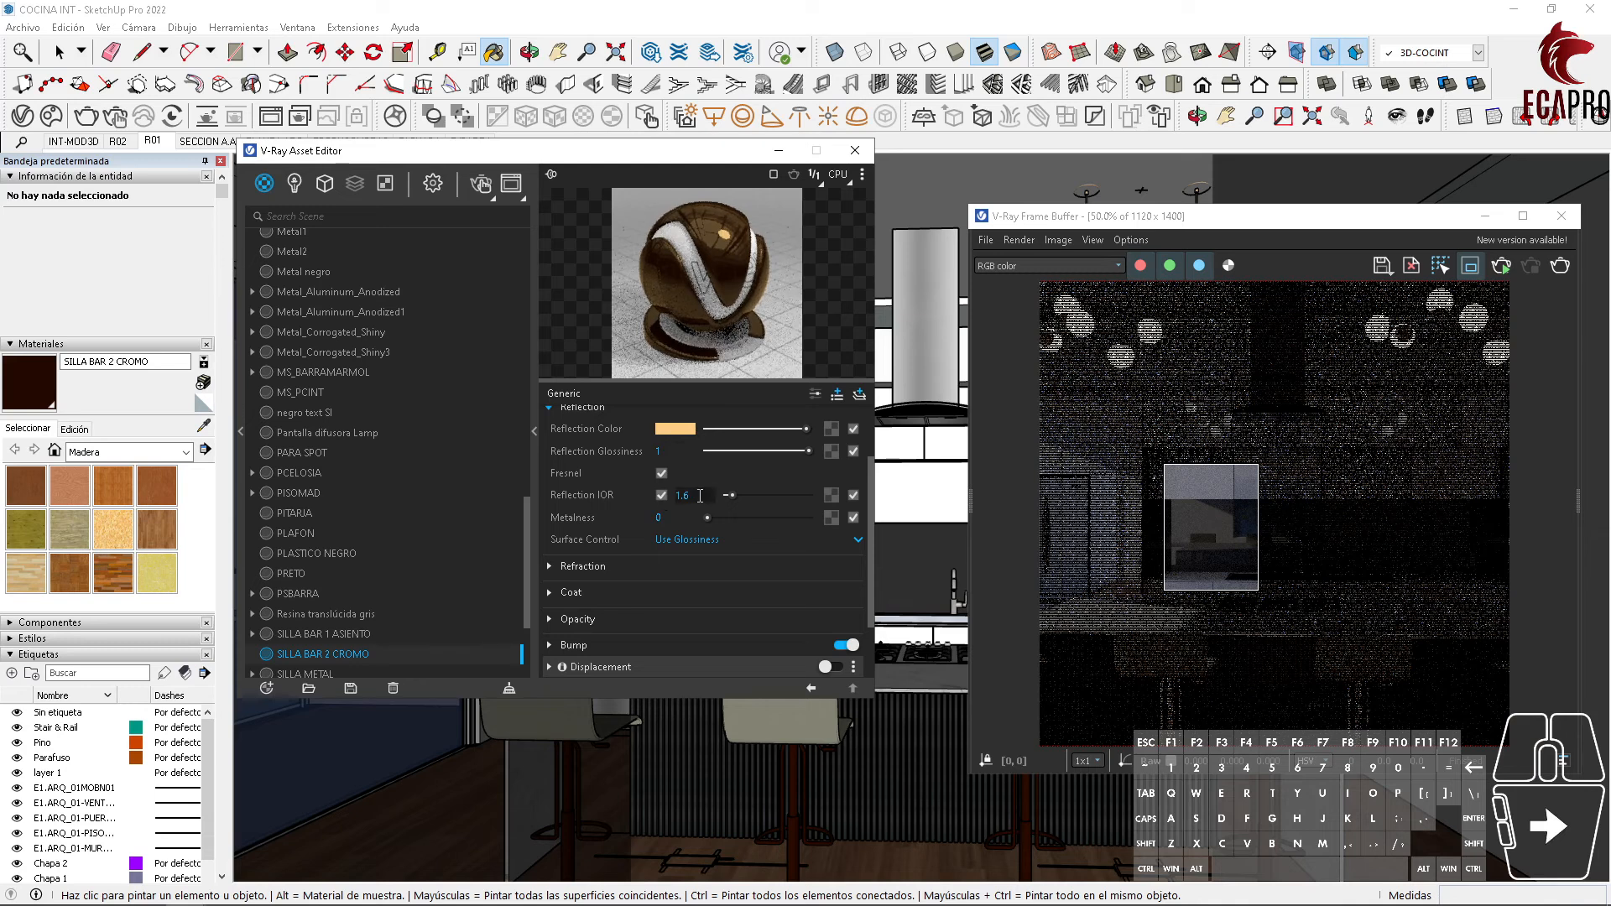
click(700, 495)
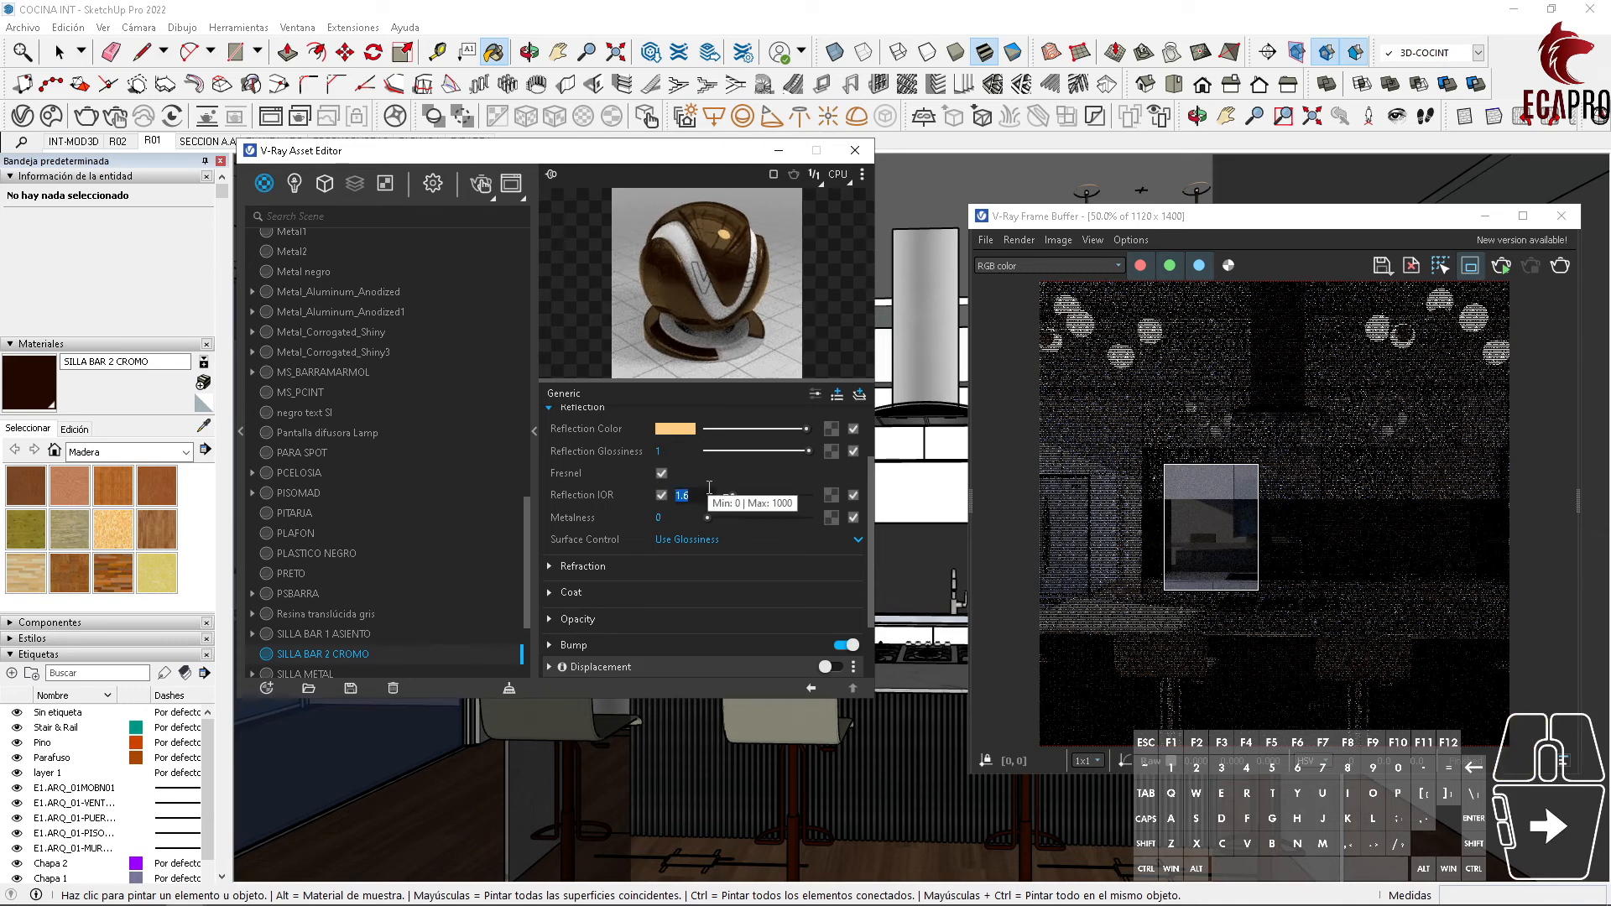
text(35)
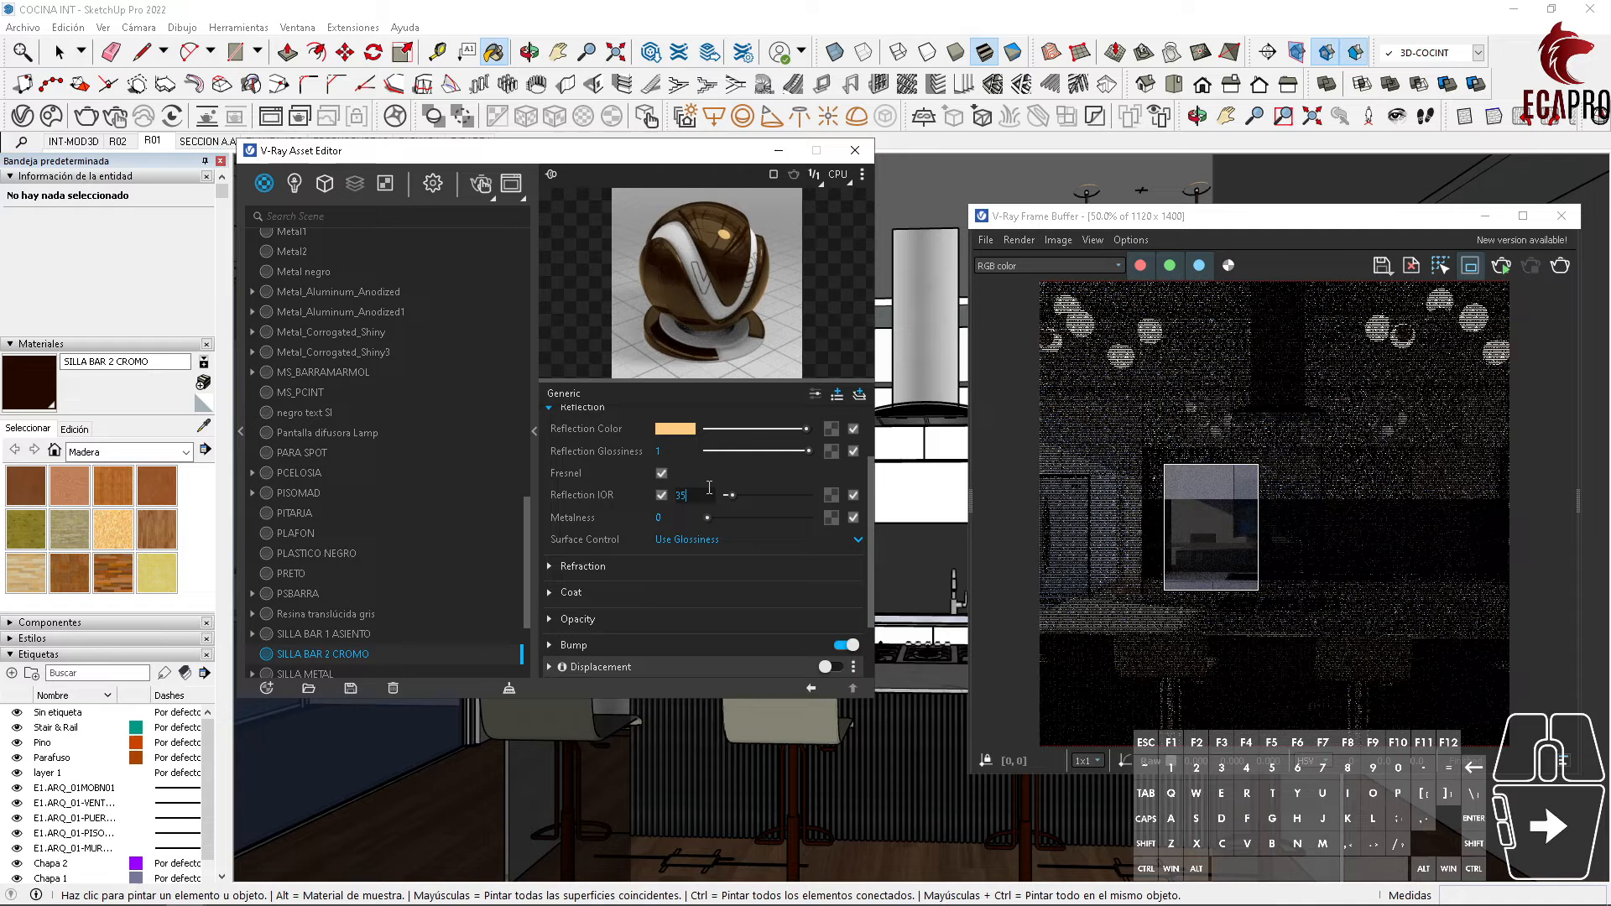
key(Return)
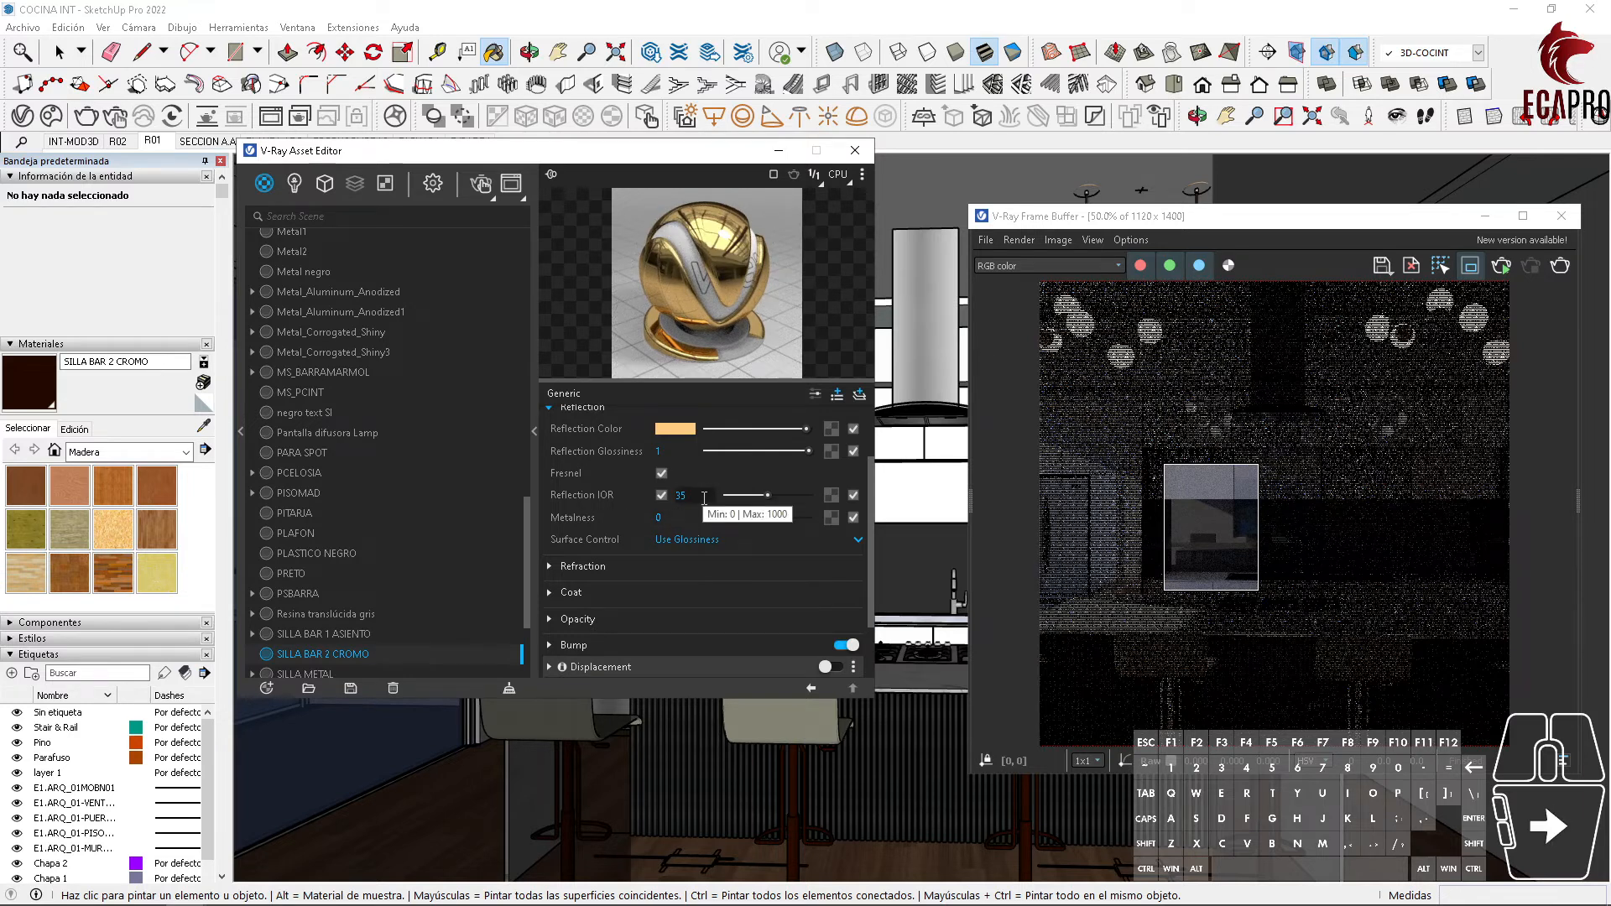
Step: Turn off region rendering and start an interactive test render of the whole kitchen view
scroll(708, 595, up, 2)
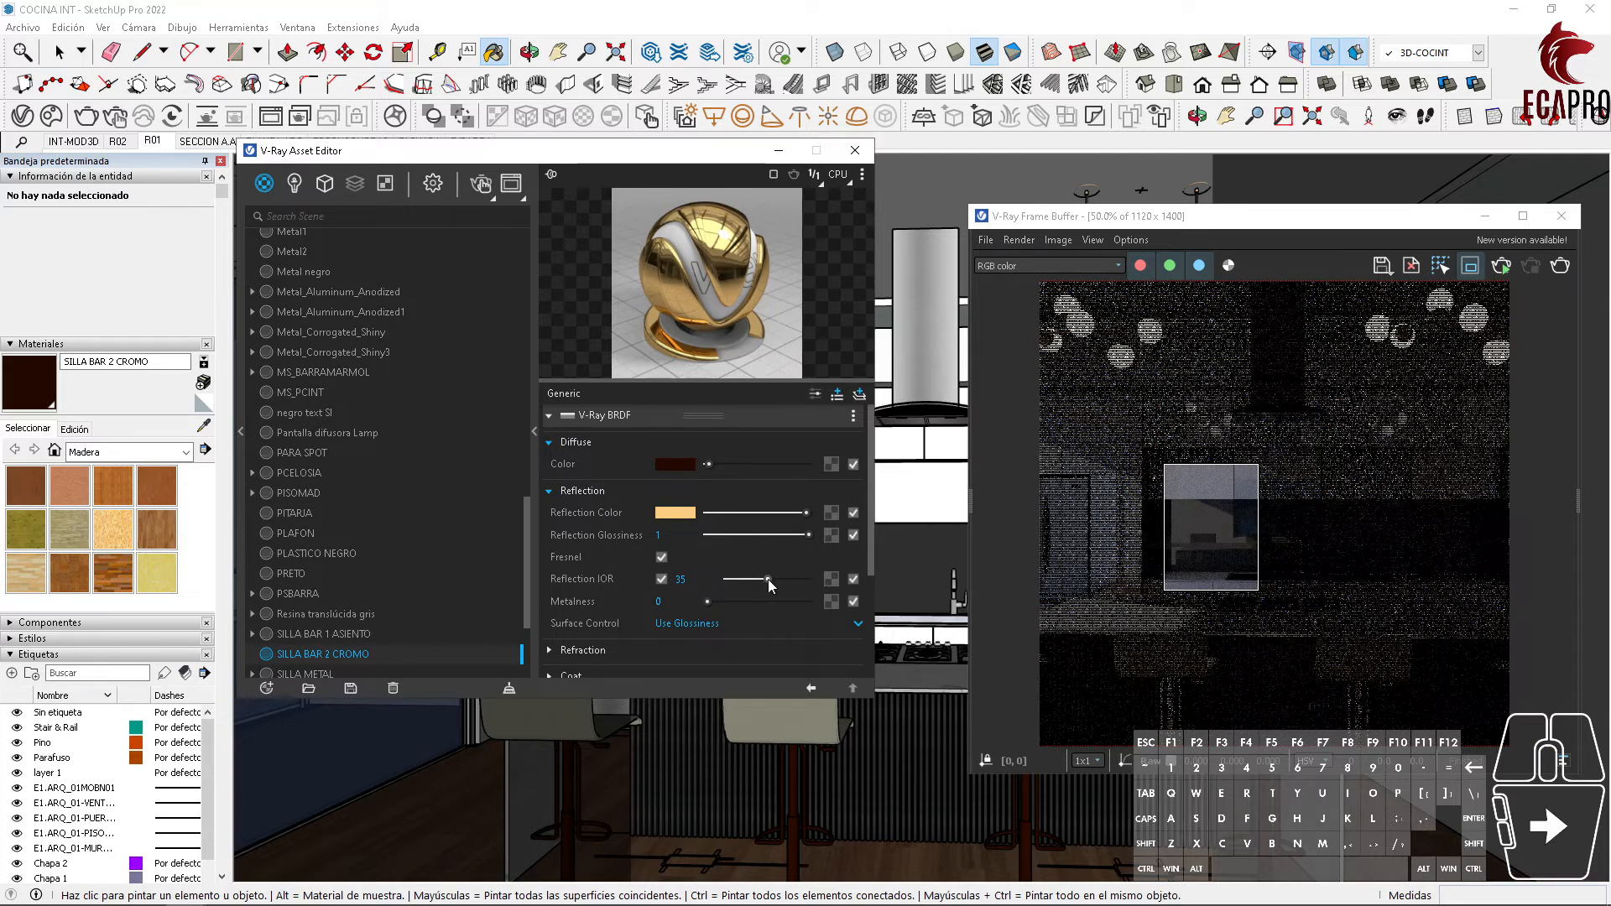
click(1470, 270)
click(1502, 273)
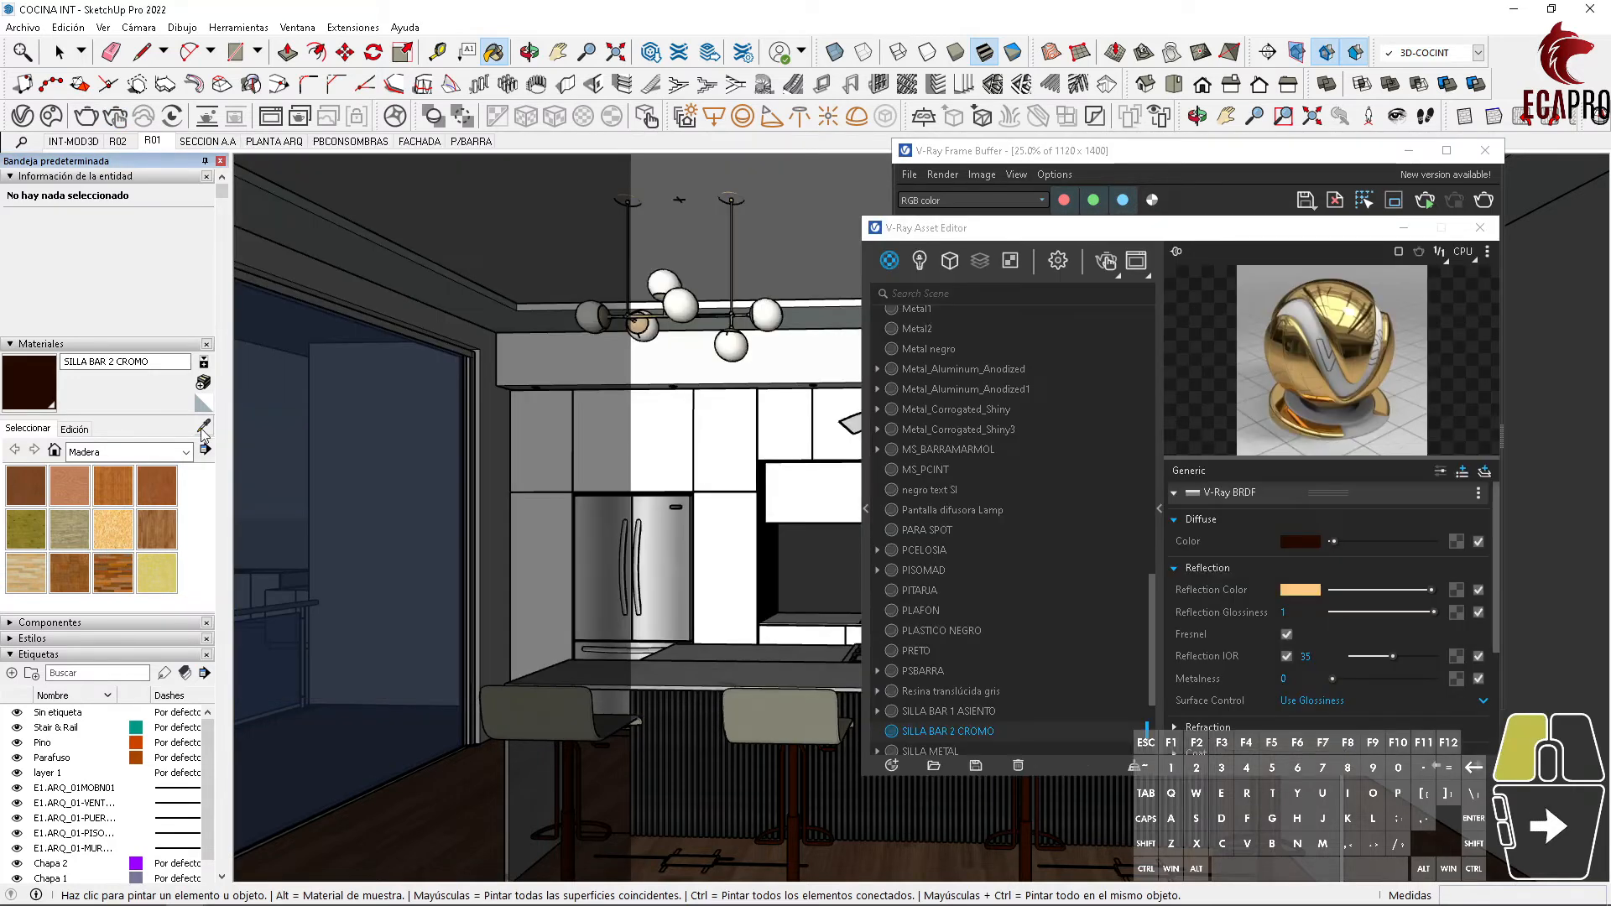
Step: Sample the PLAFON material from the ceiling and load the ue3legffw_2K_Albedo bitmap as its diffuse map
key(alt)
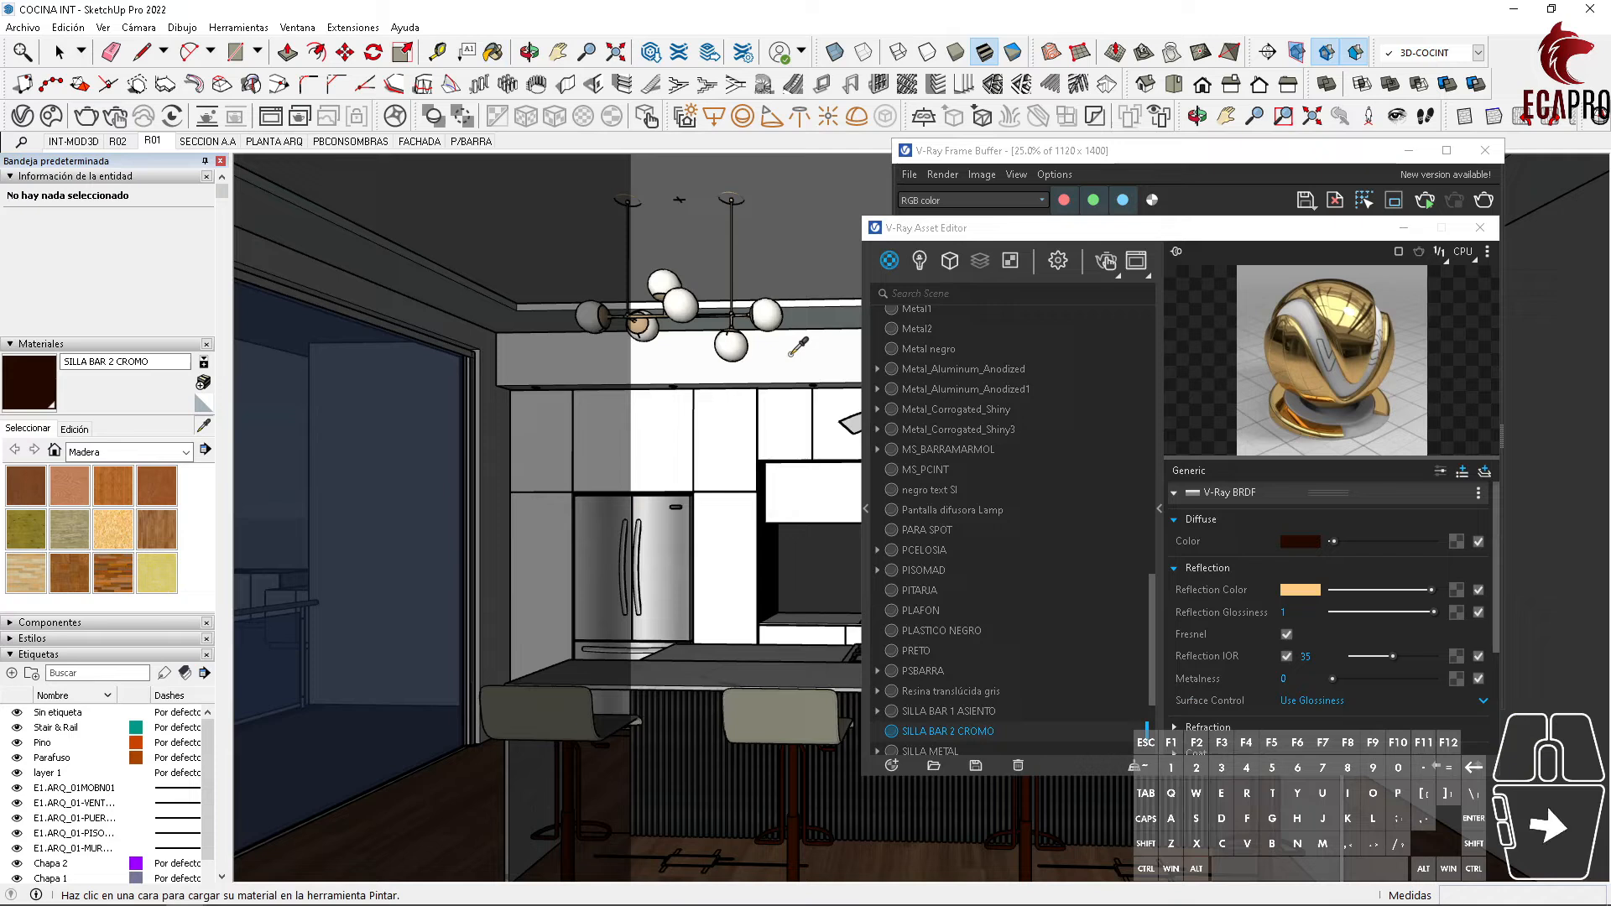
alt+click(822, 317)
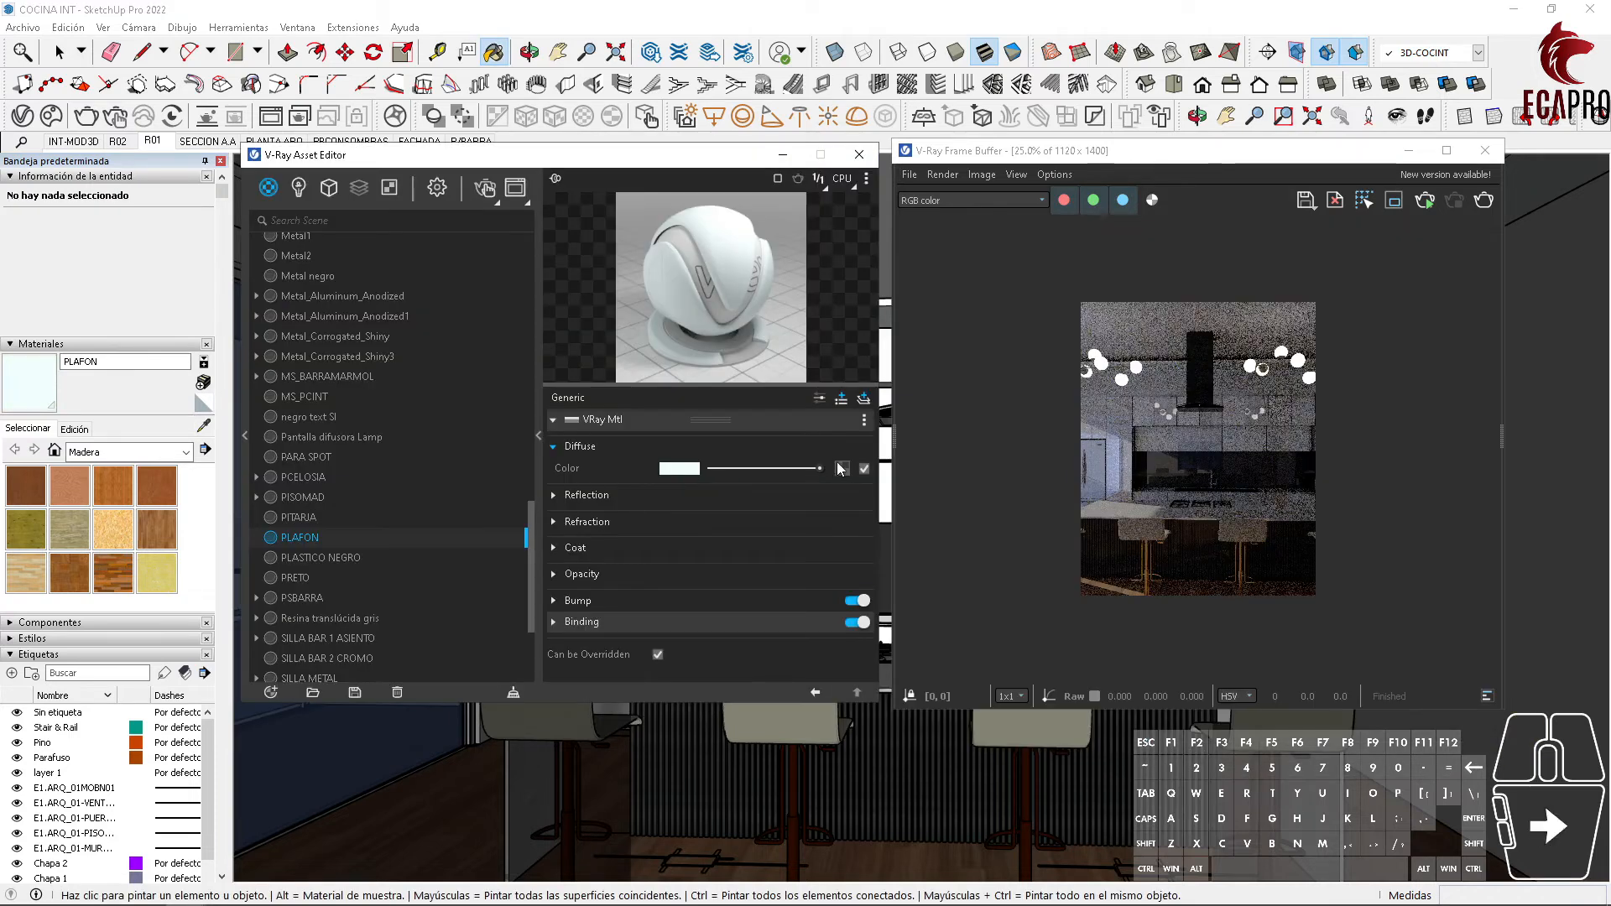
click(842, 468)
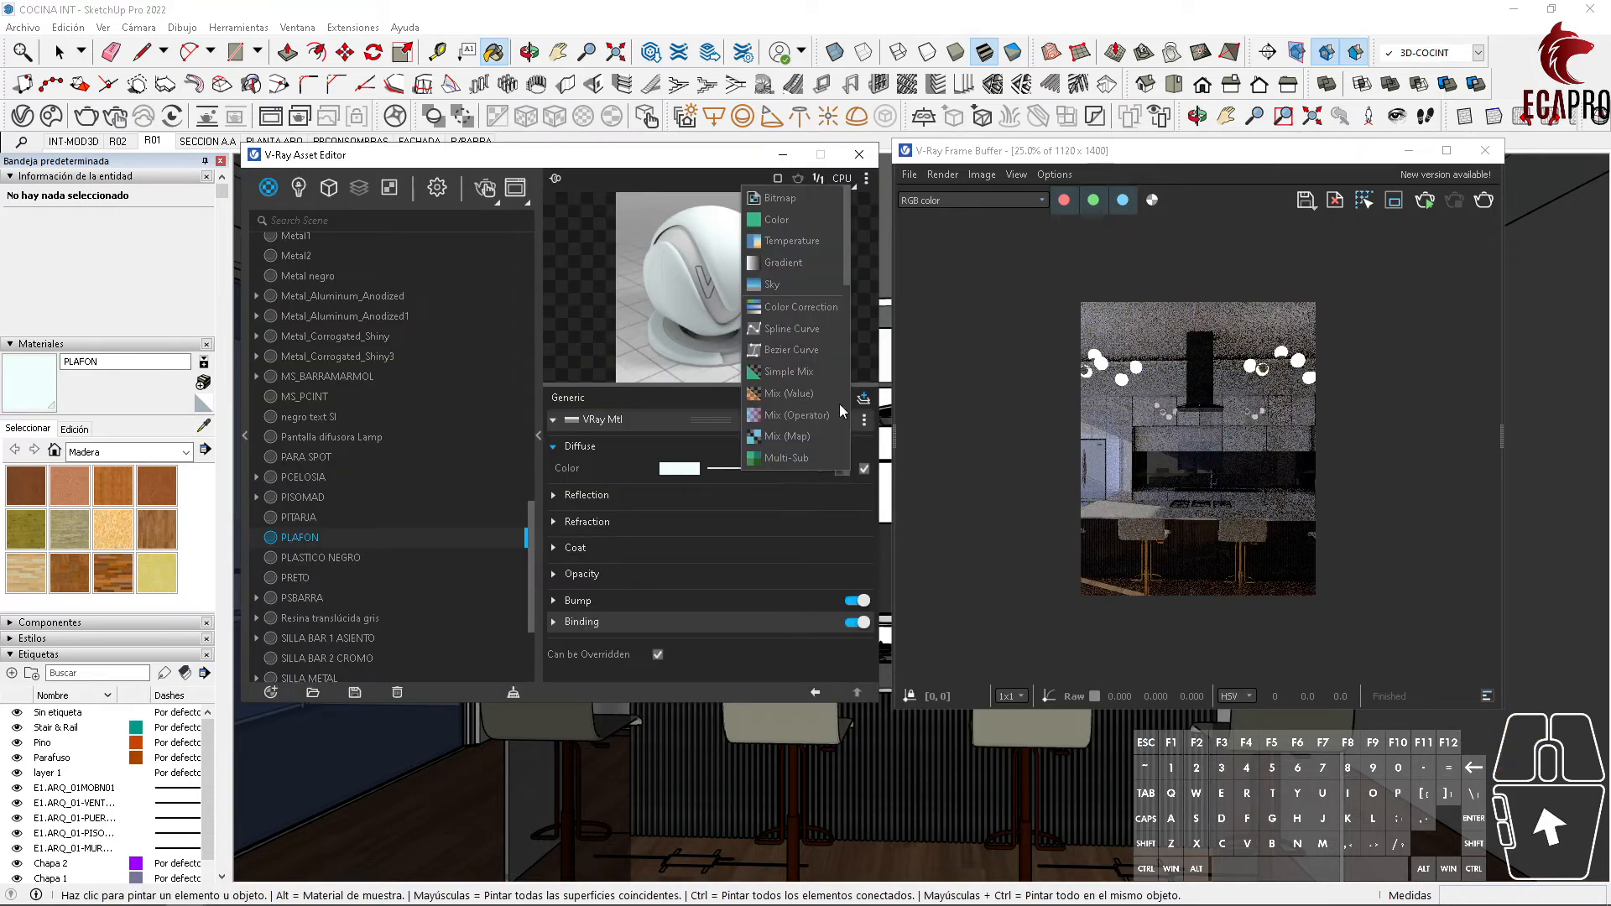
click(789, 211)
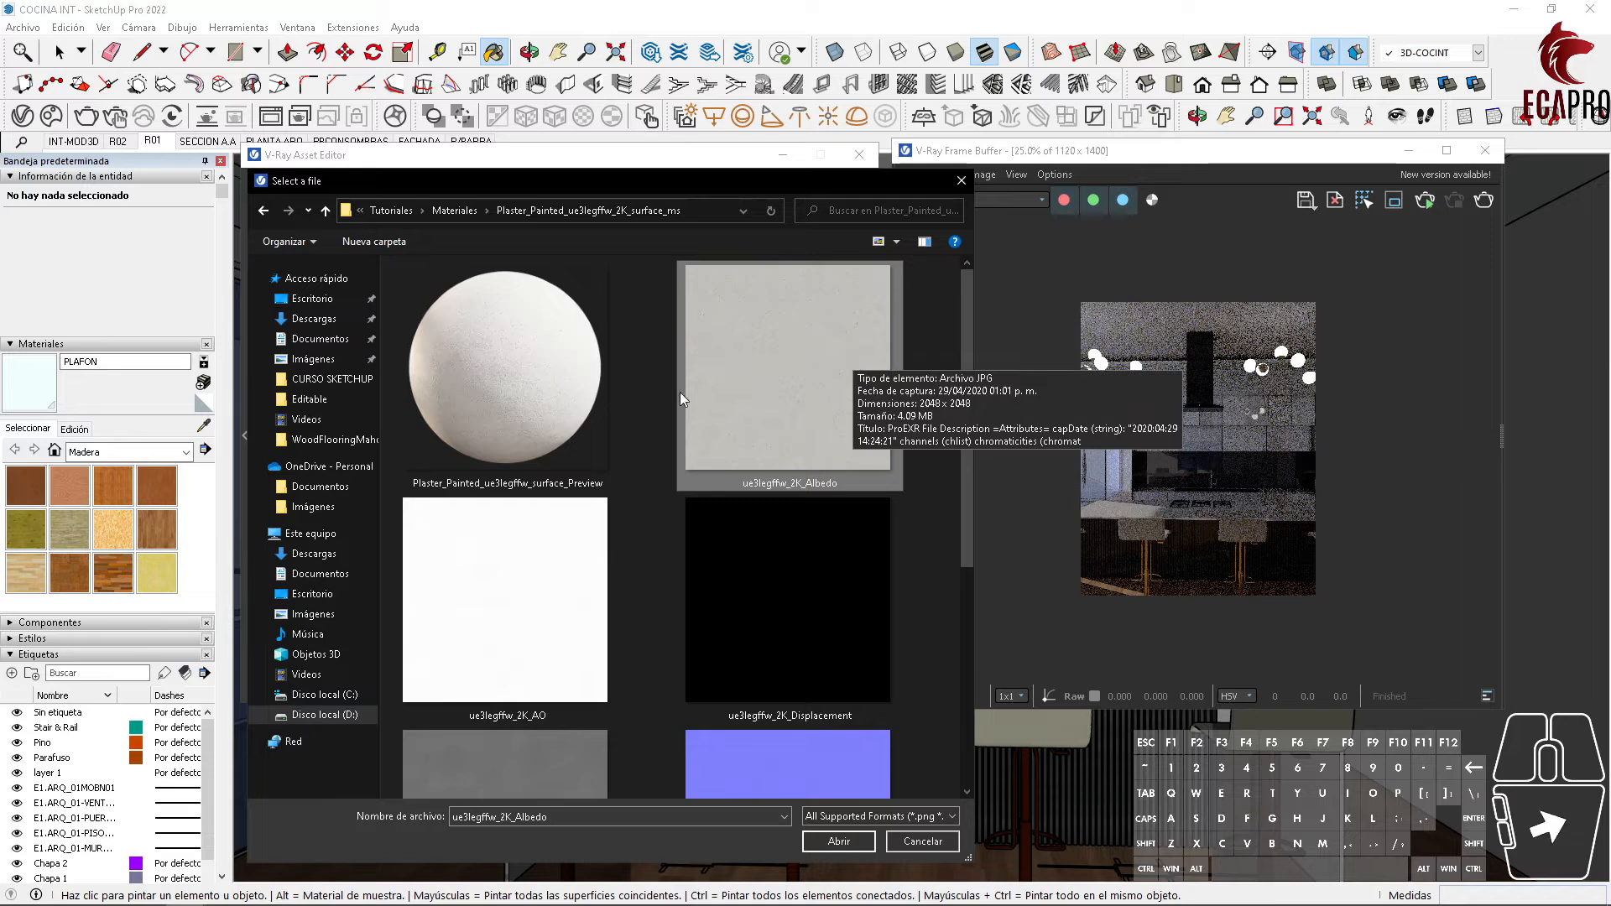
double_click(782, 420)
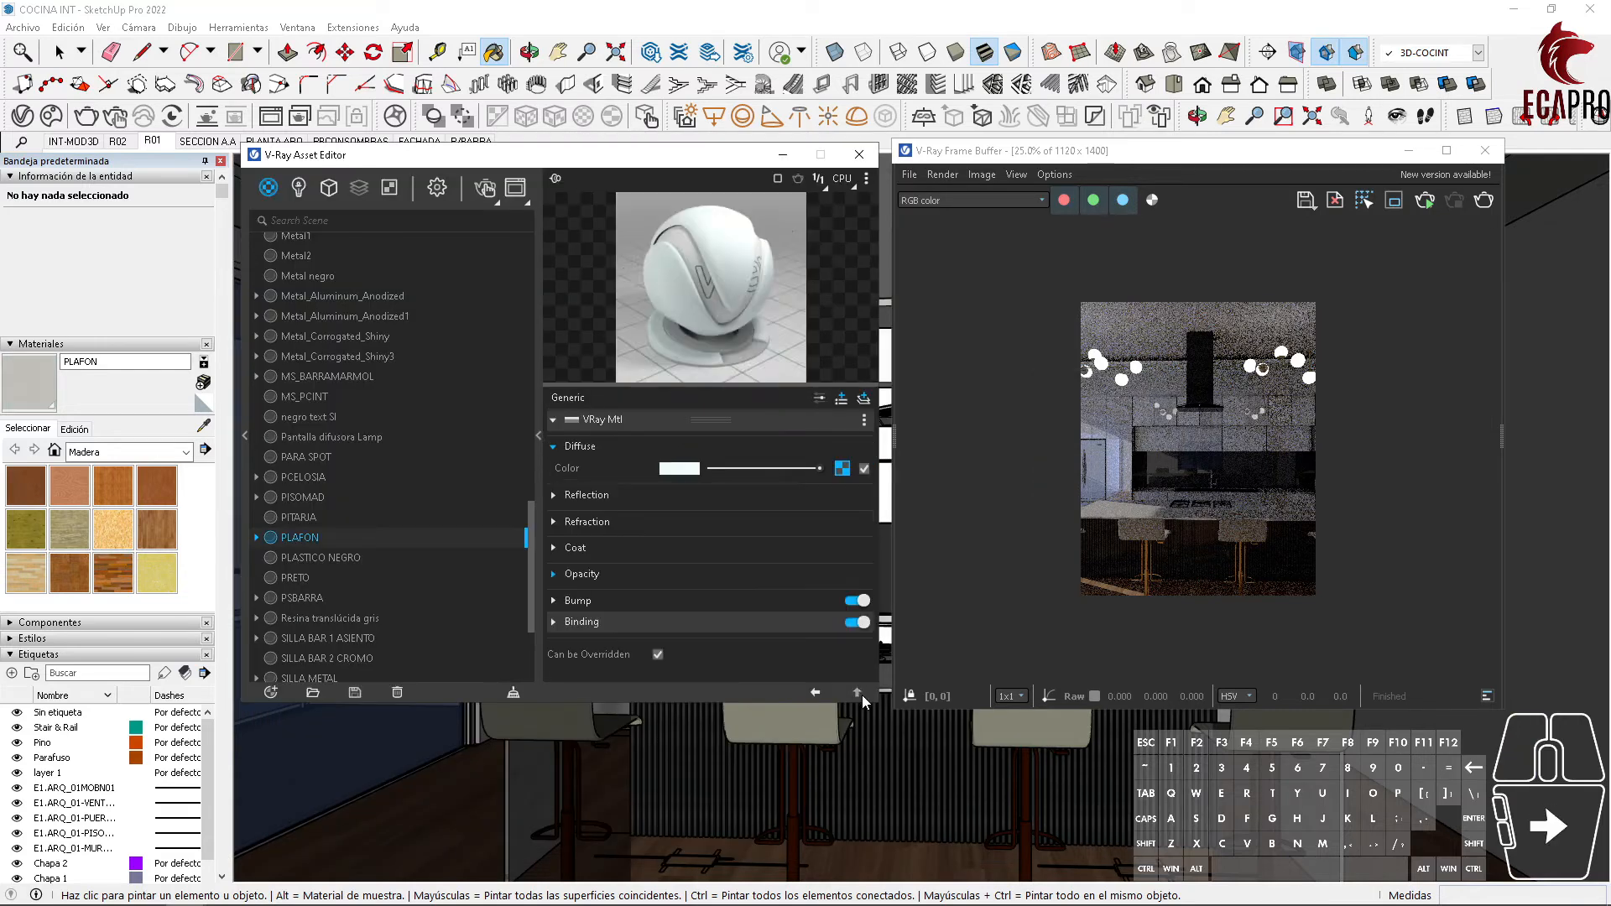
click(583, 495)
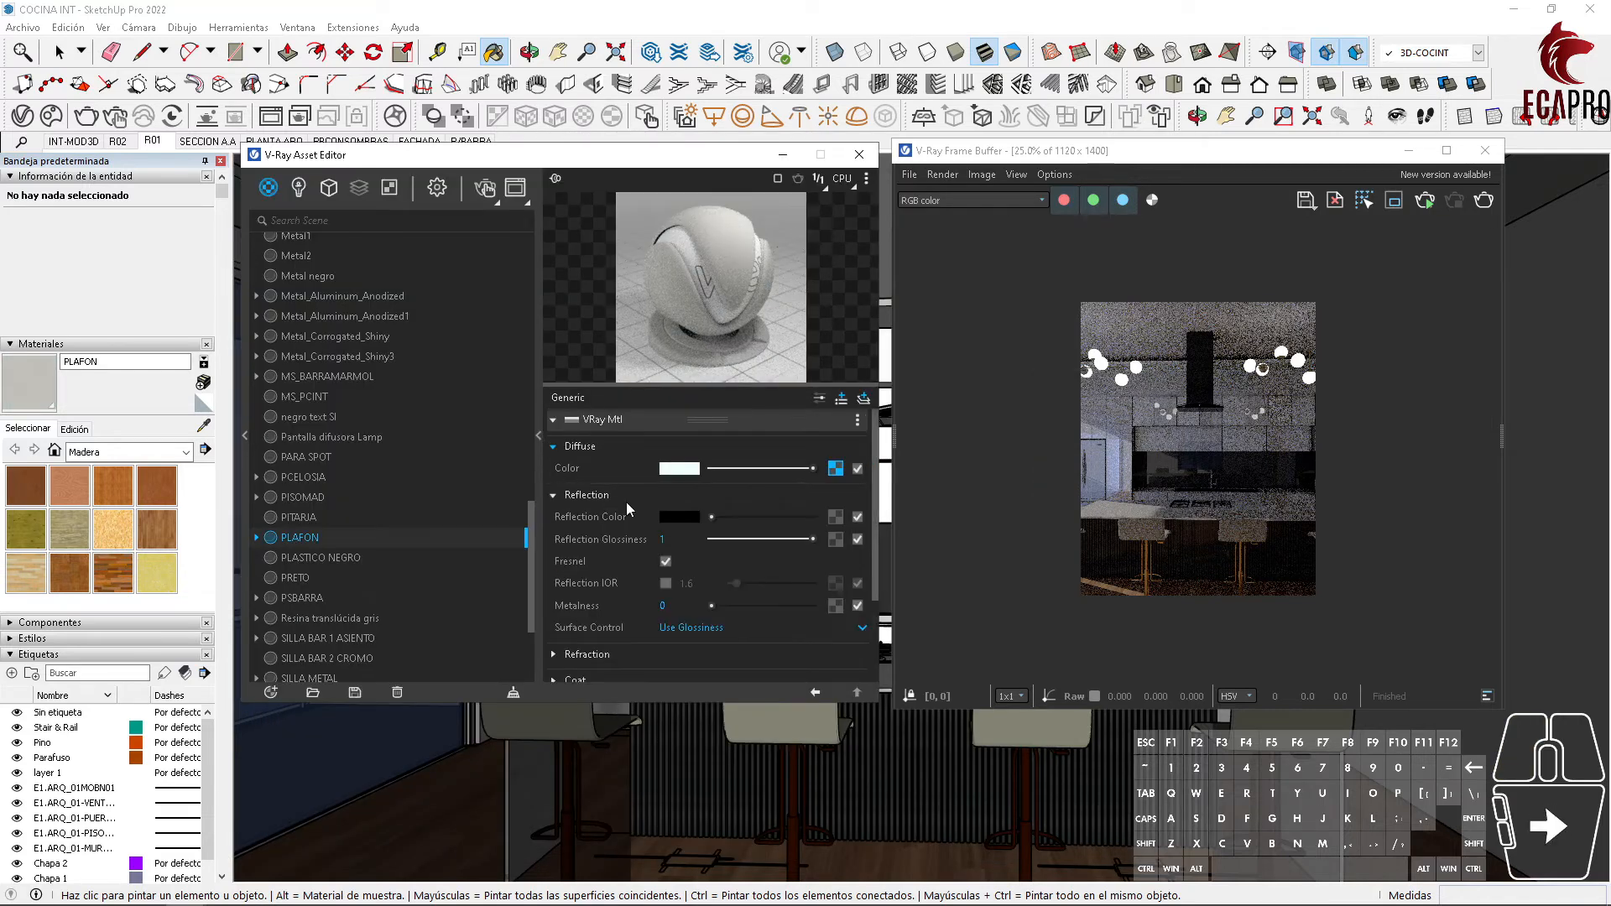
click(835, 517)
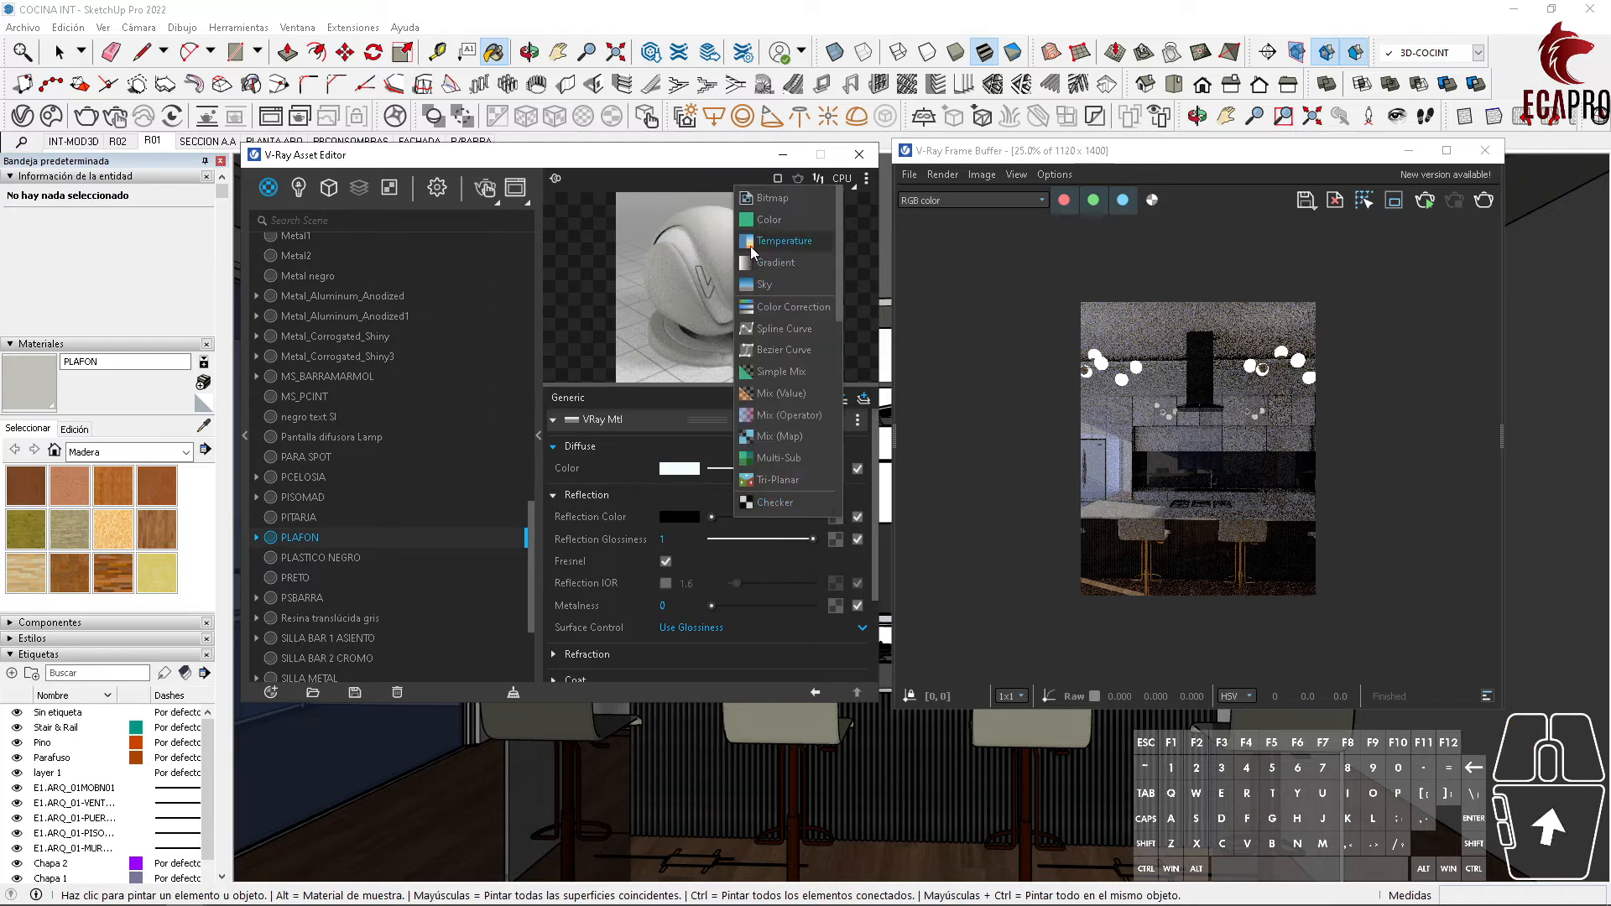
click(775, 217)
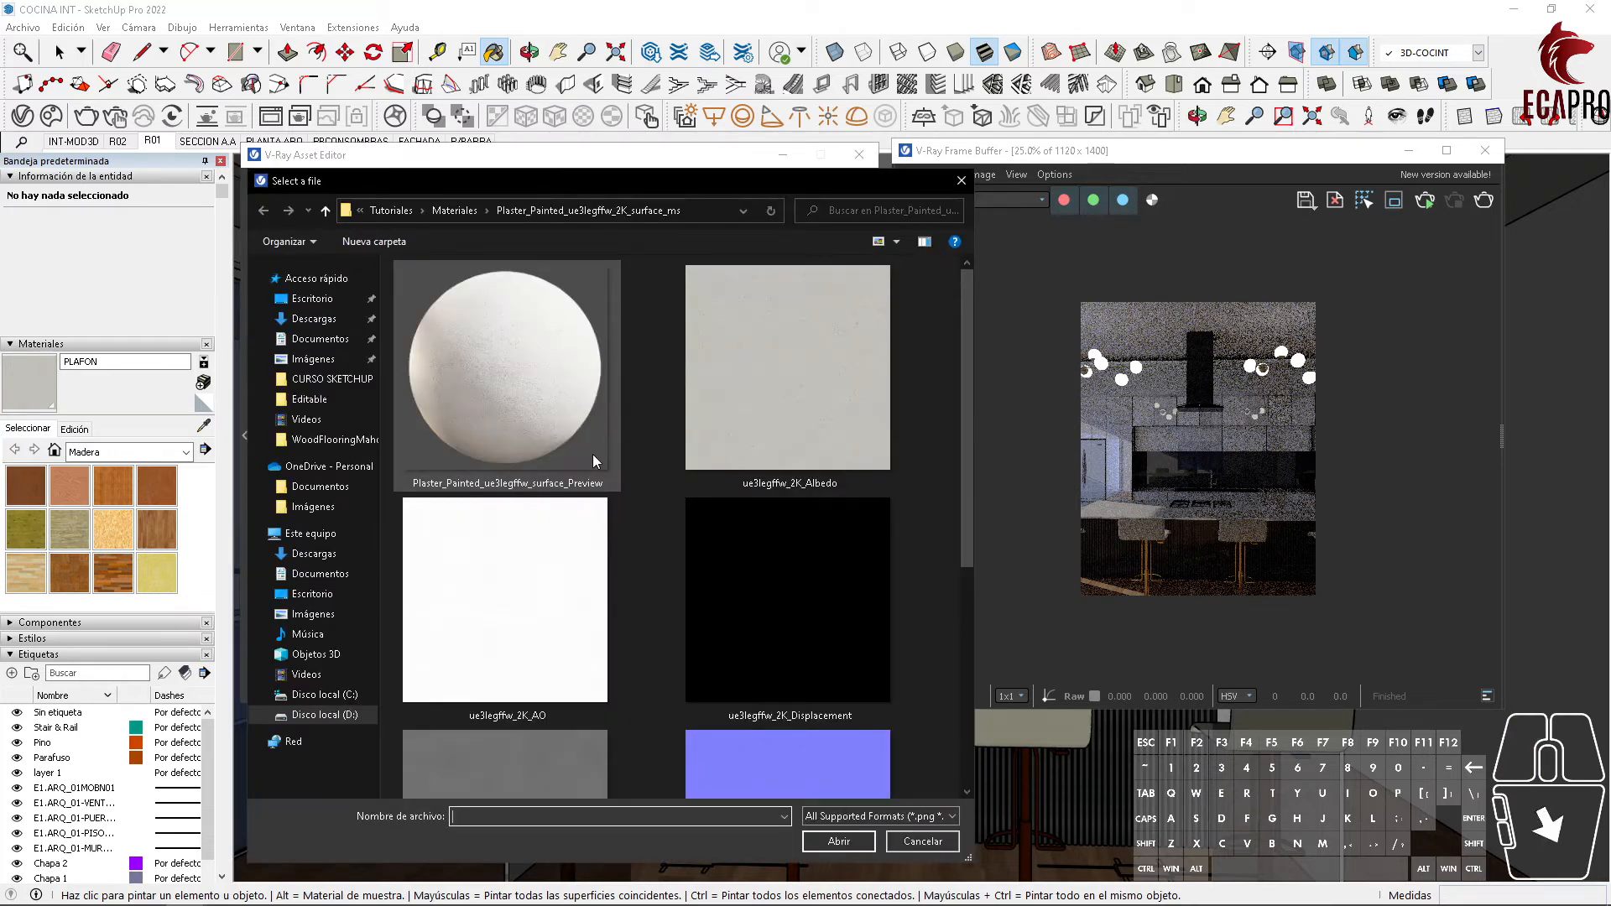
click(599, 512)
scroll(631, 547, down, 4)
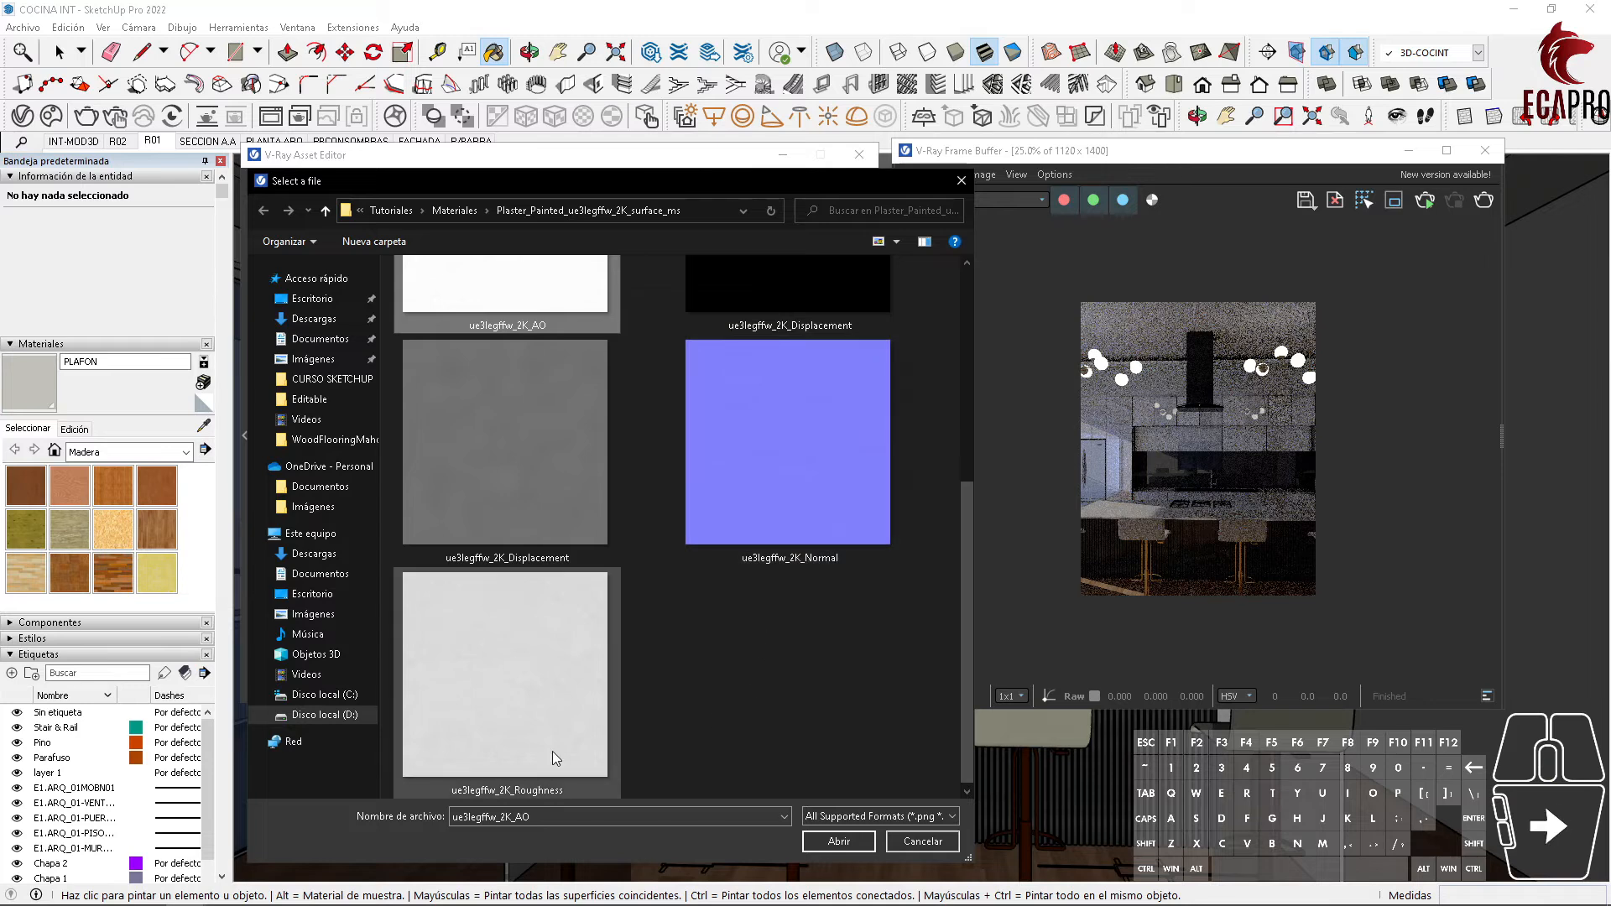
click(926, 841)
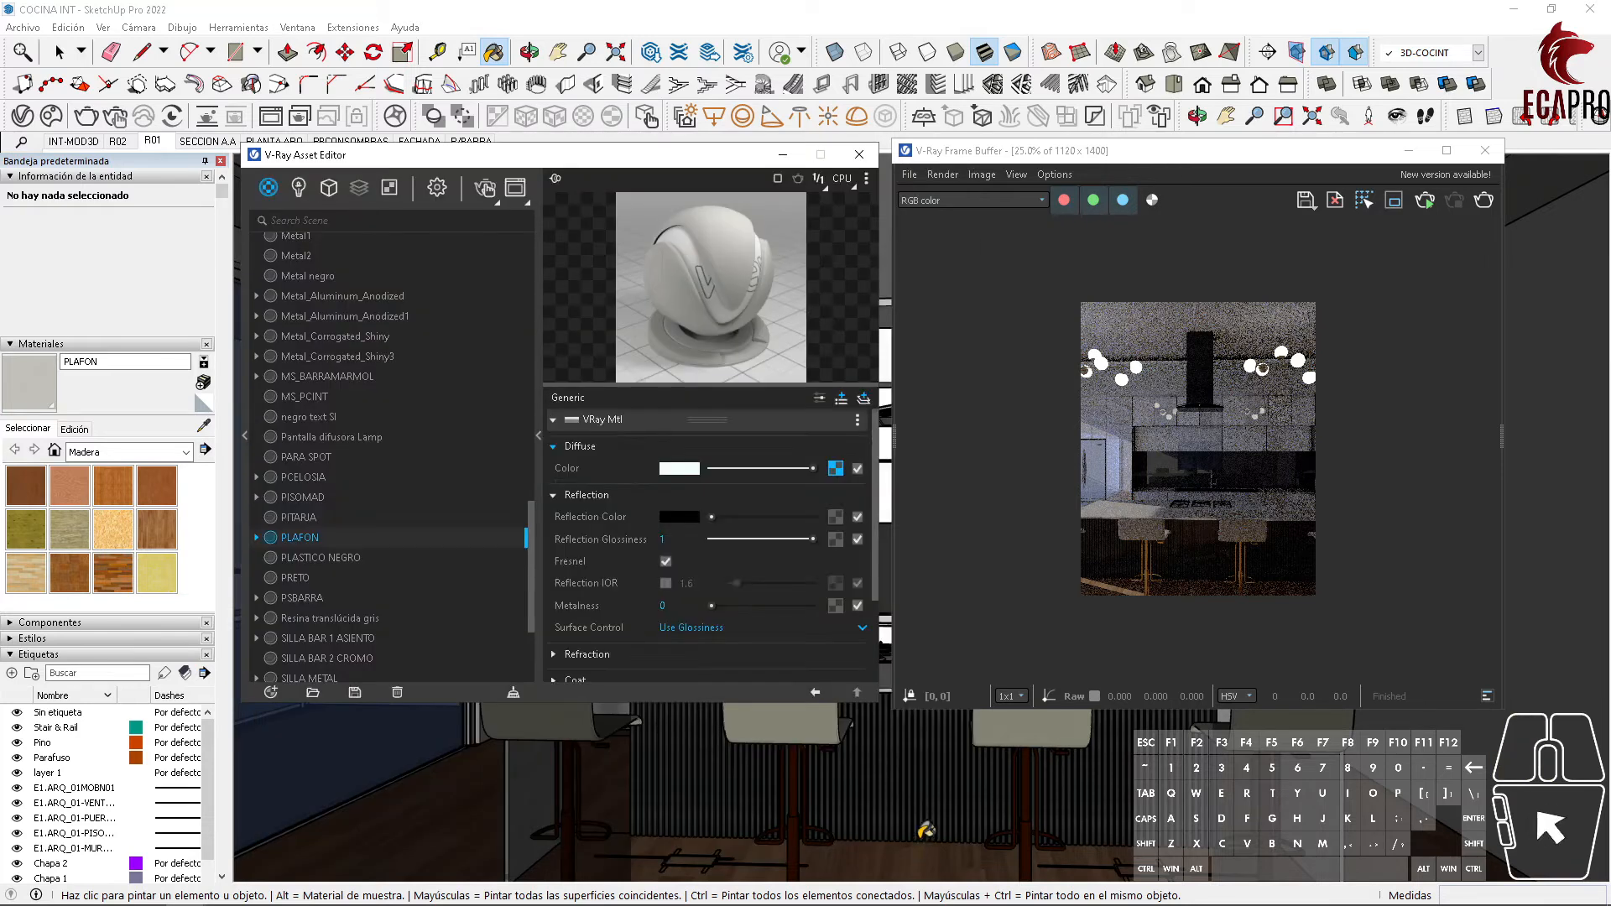
click(857, 693)
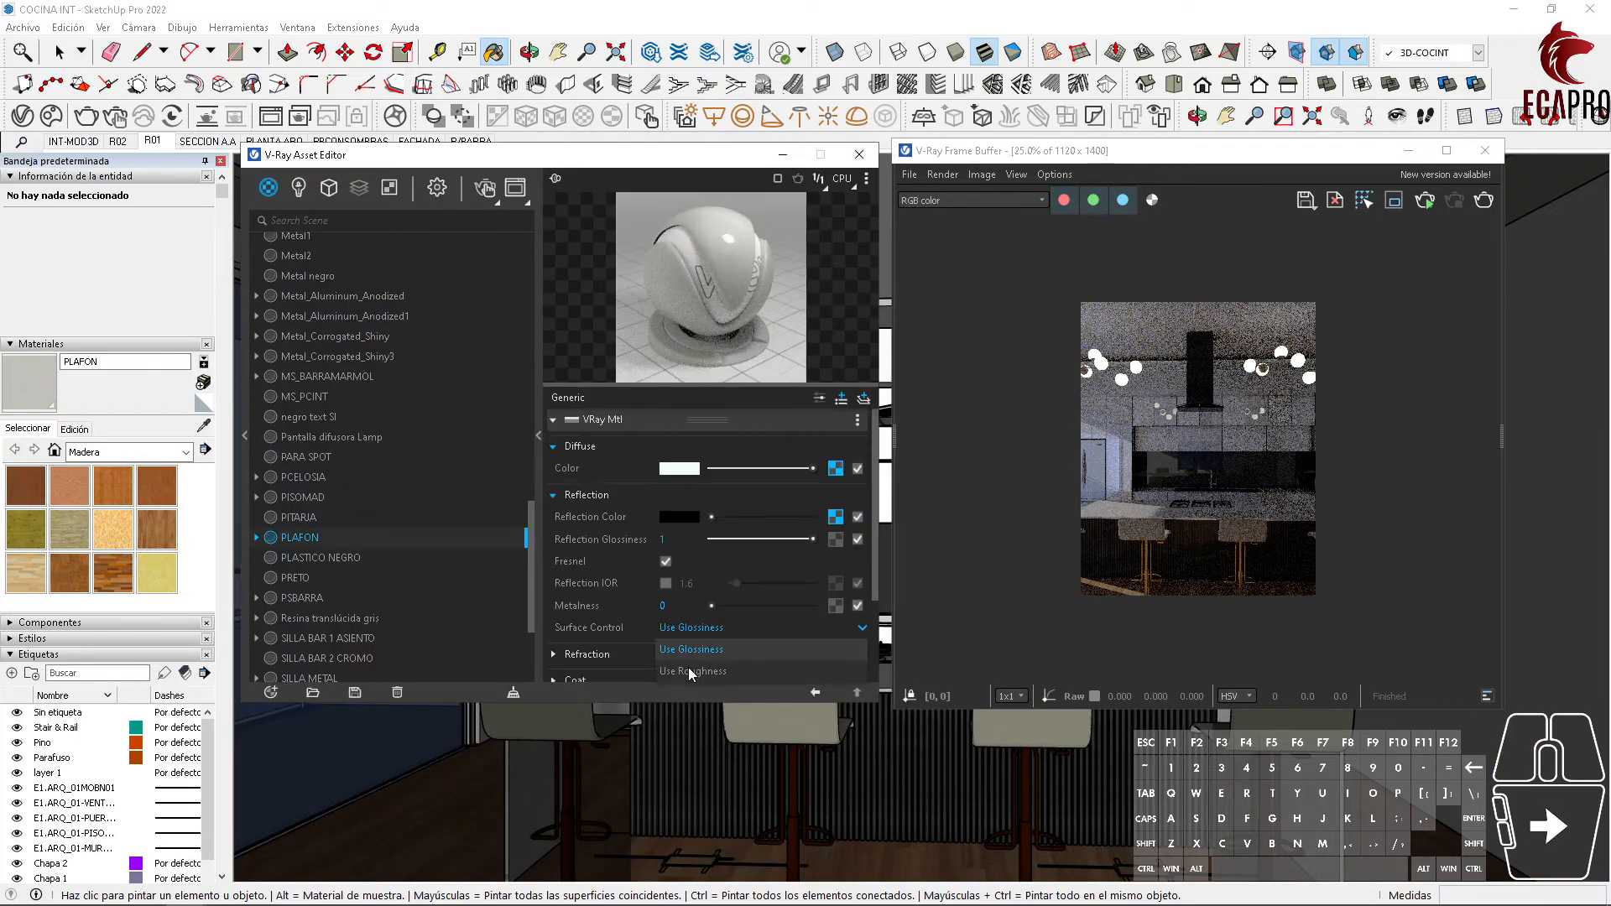
Step: Set PLAFON's surface control to Use Roughness with the ue3legffw_2K_Roughness bitmap, and clear the map on its reflection color
click(837, 541)
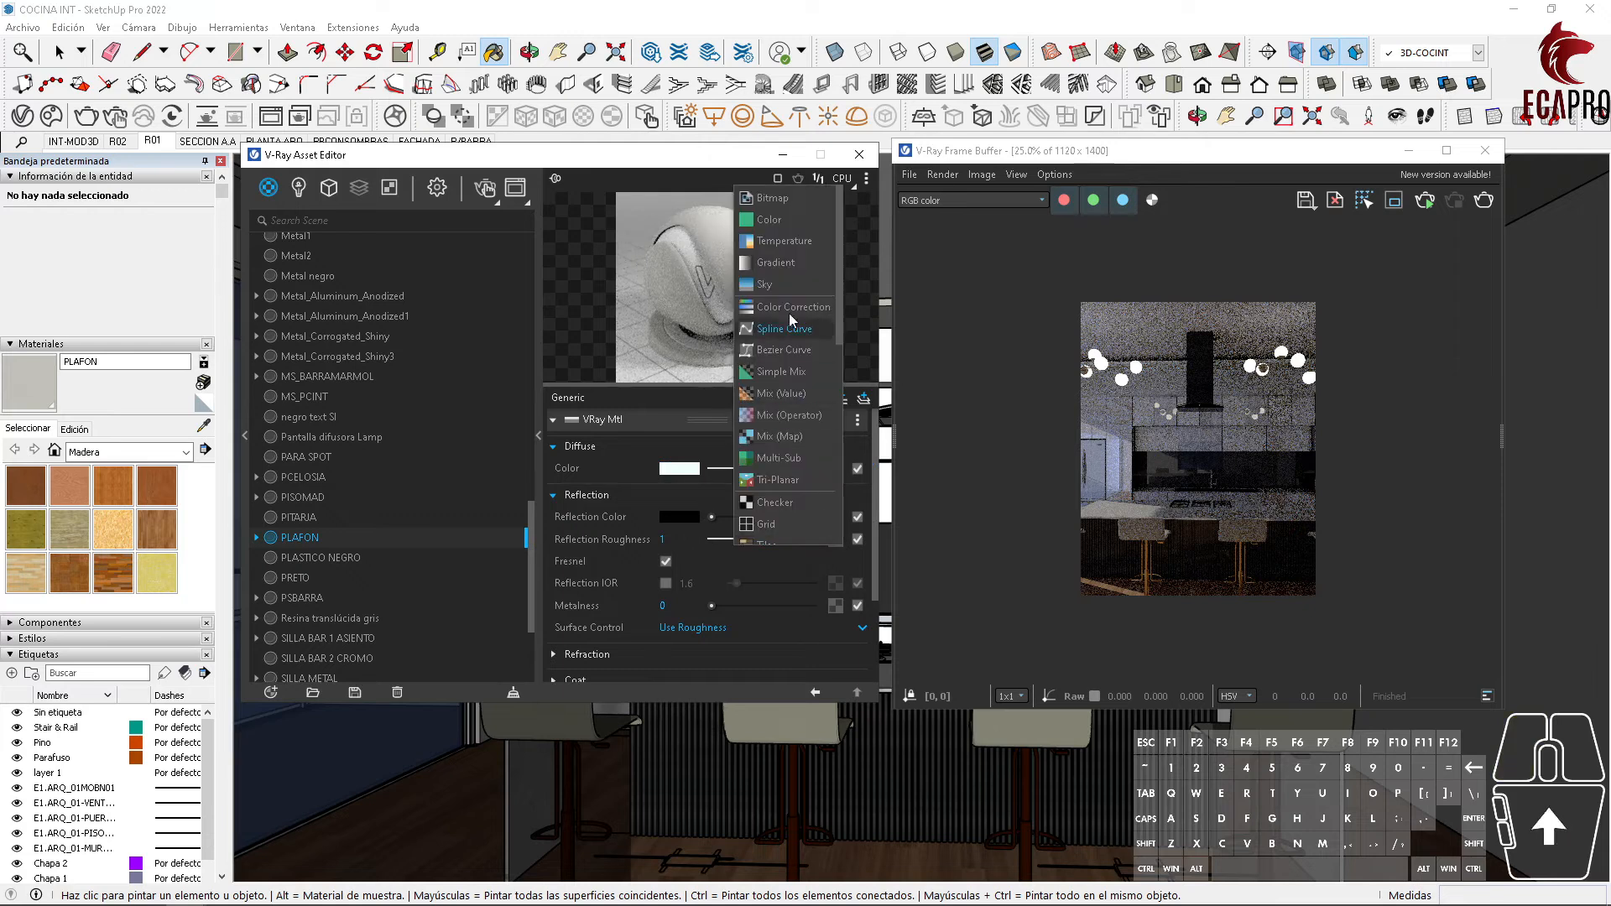
click(798, 205)
click(550, 760)
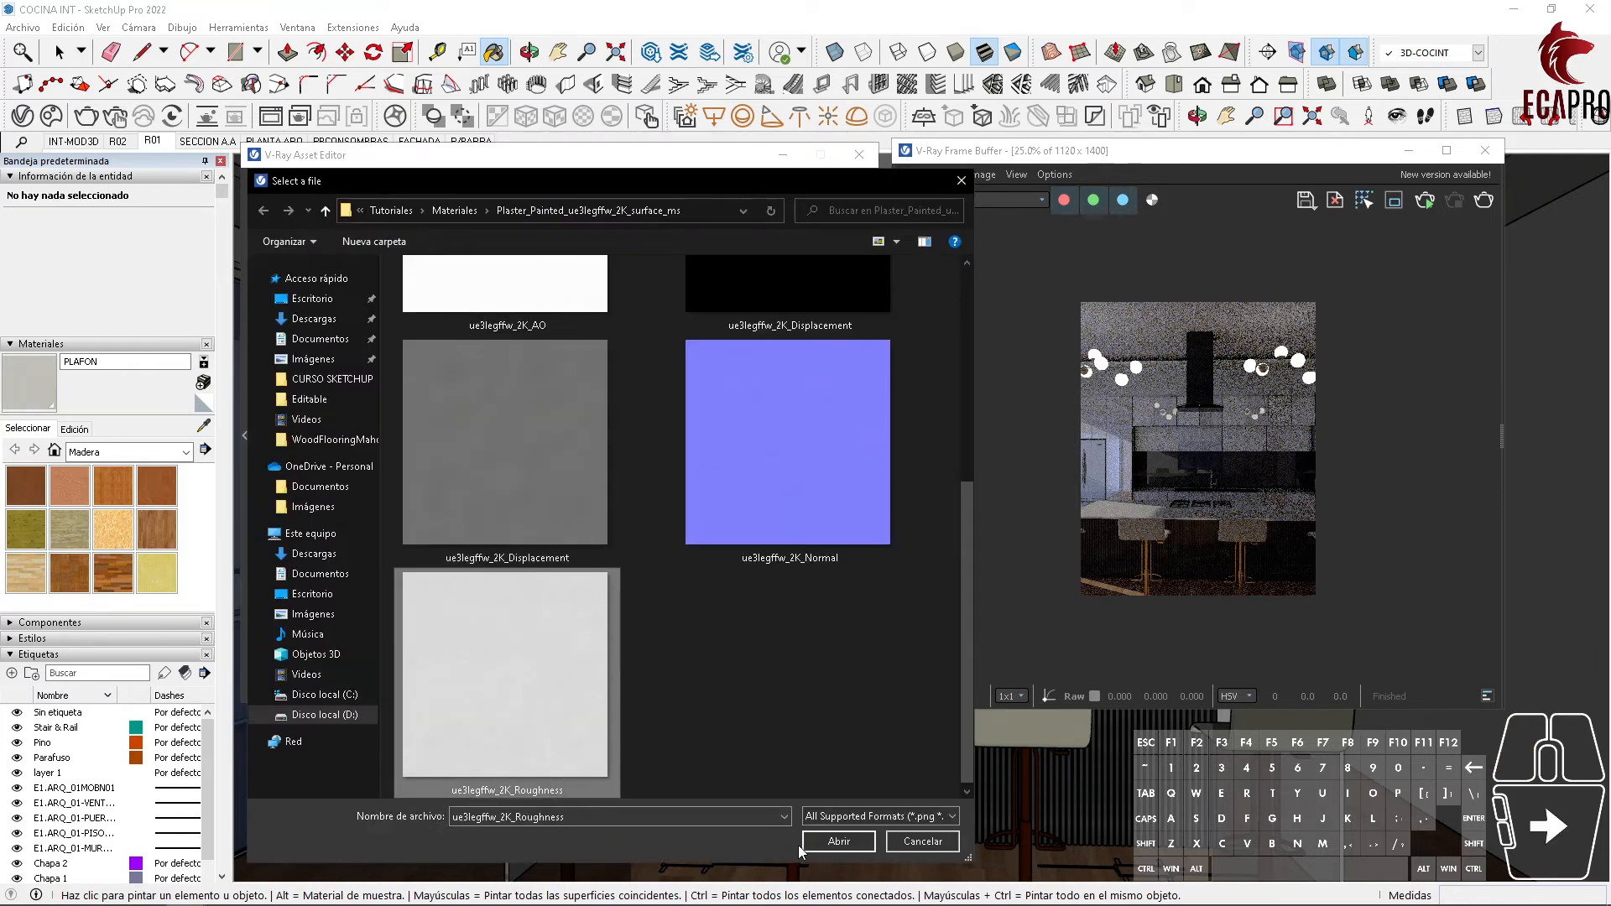
click(838, 841)
right_click(833, 519)
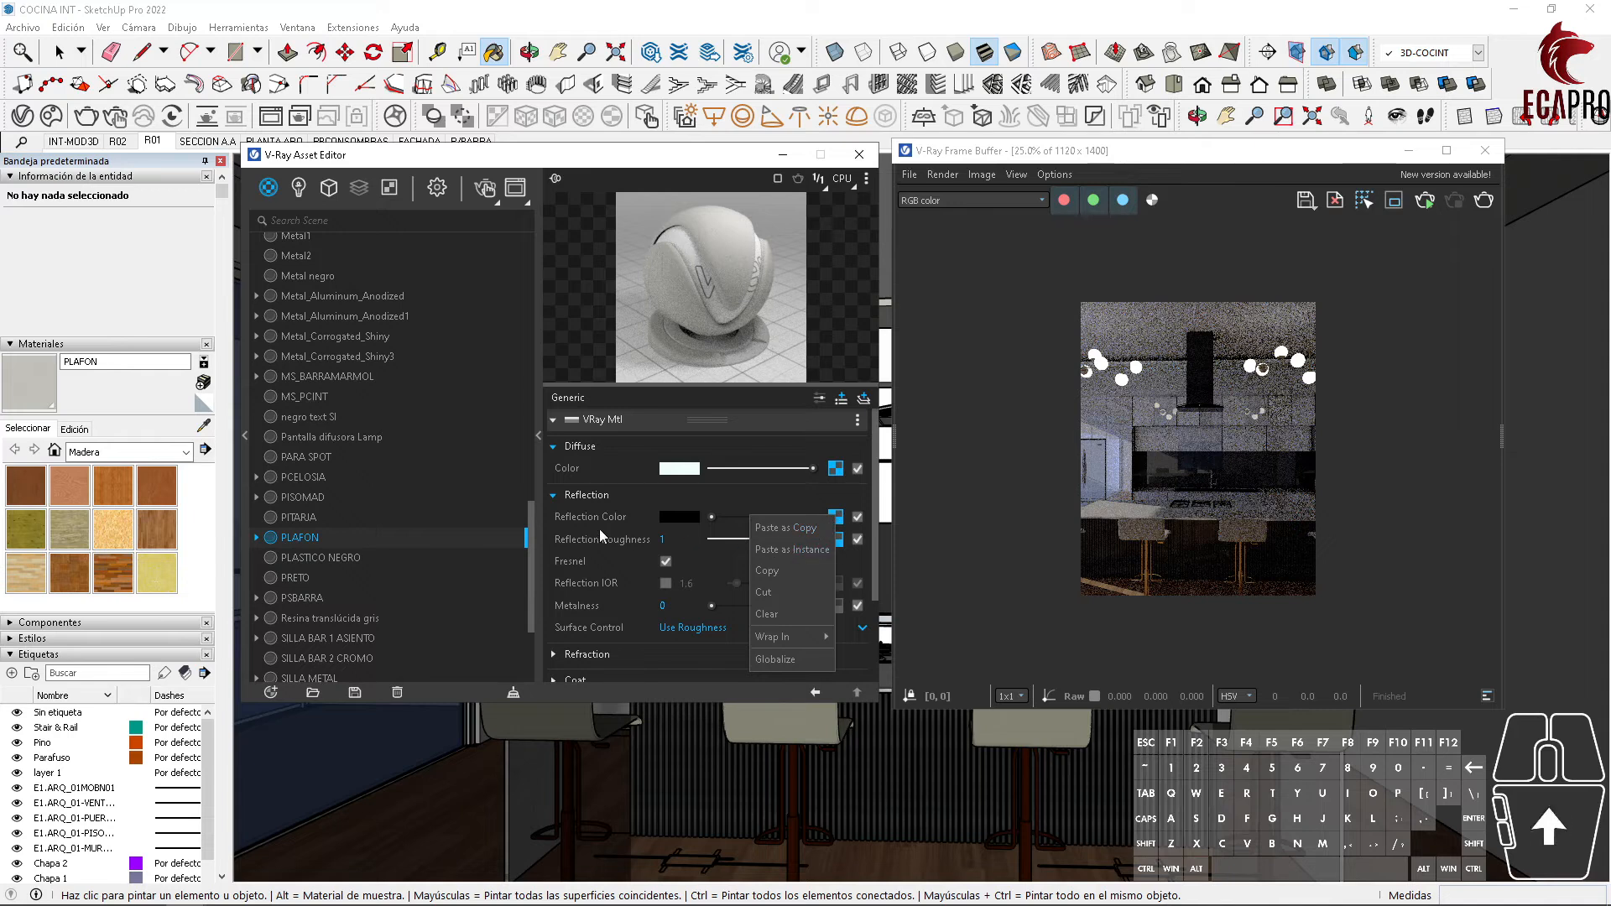
click(766, 613)
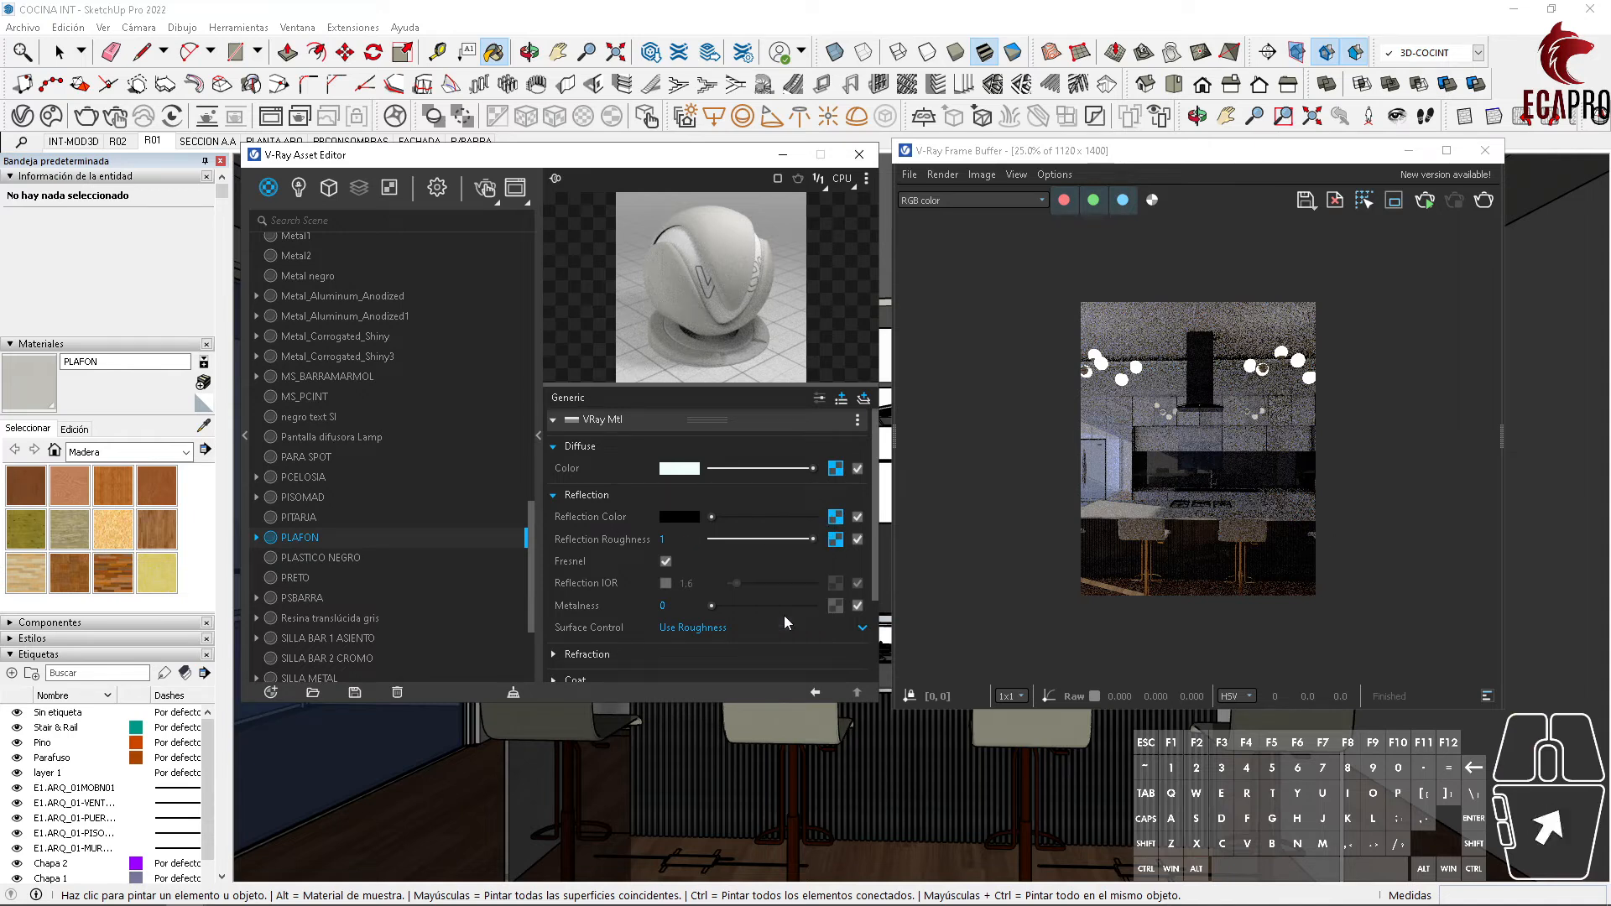
Step: Set PLAFON's bump mode to Normal Map and load the ue3legffw_2K_Normal bitmap into it
scroll(554, 625, down, 2)
click(555, 618)
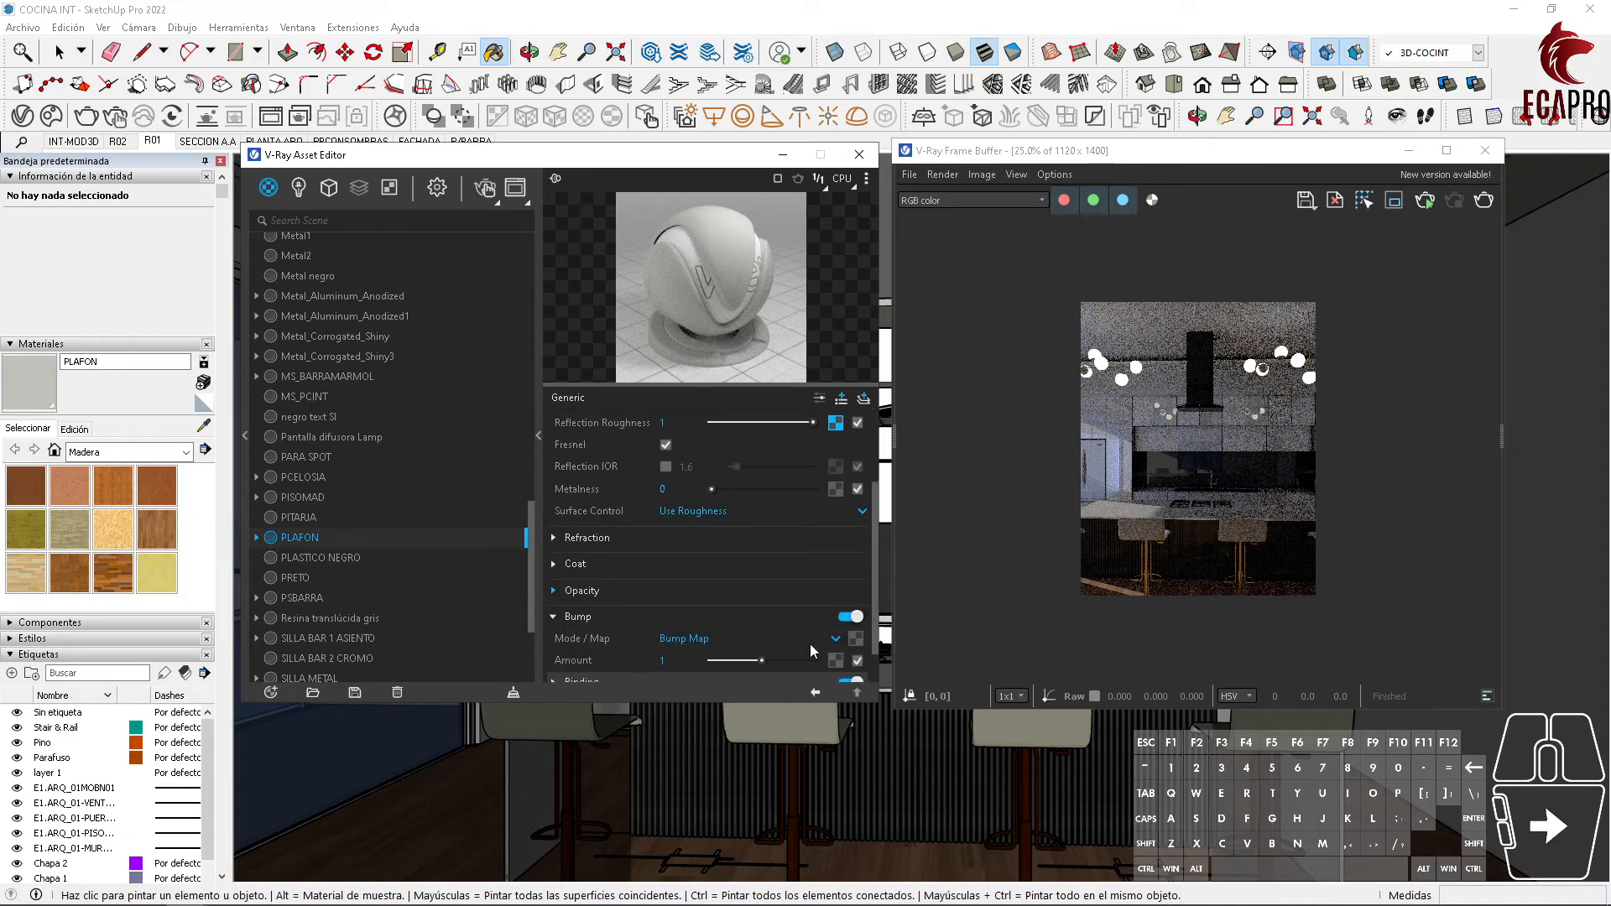
click(810, 643)
click(753, 618)
click(856, 638)
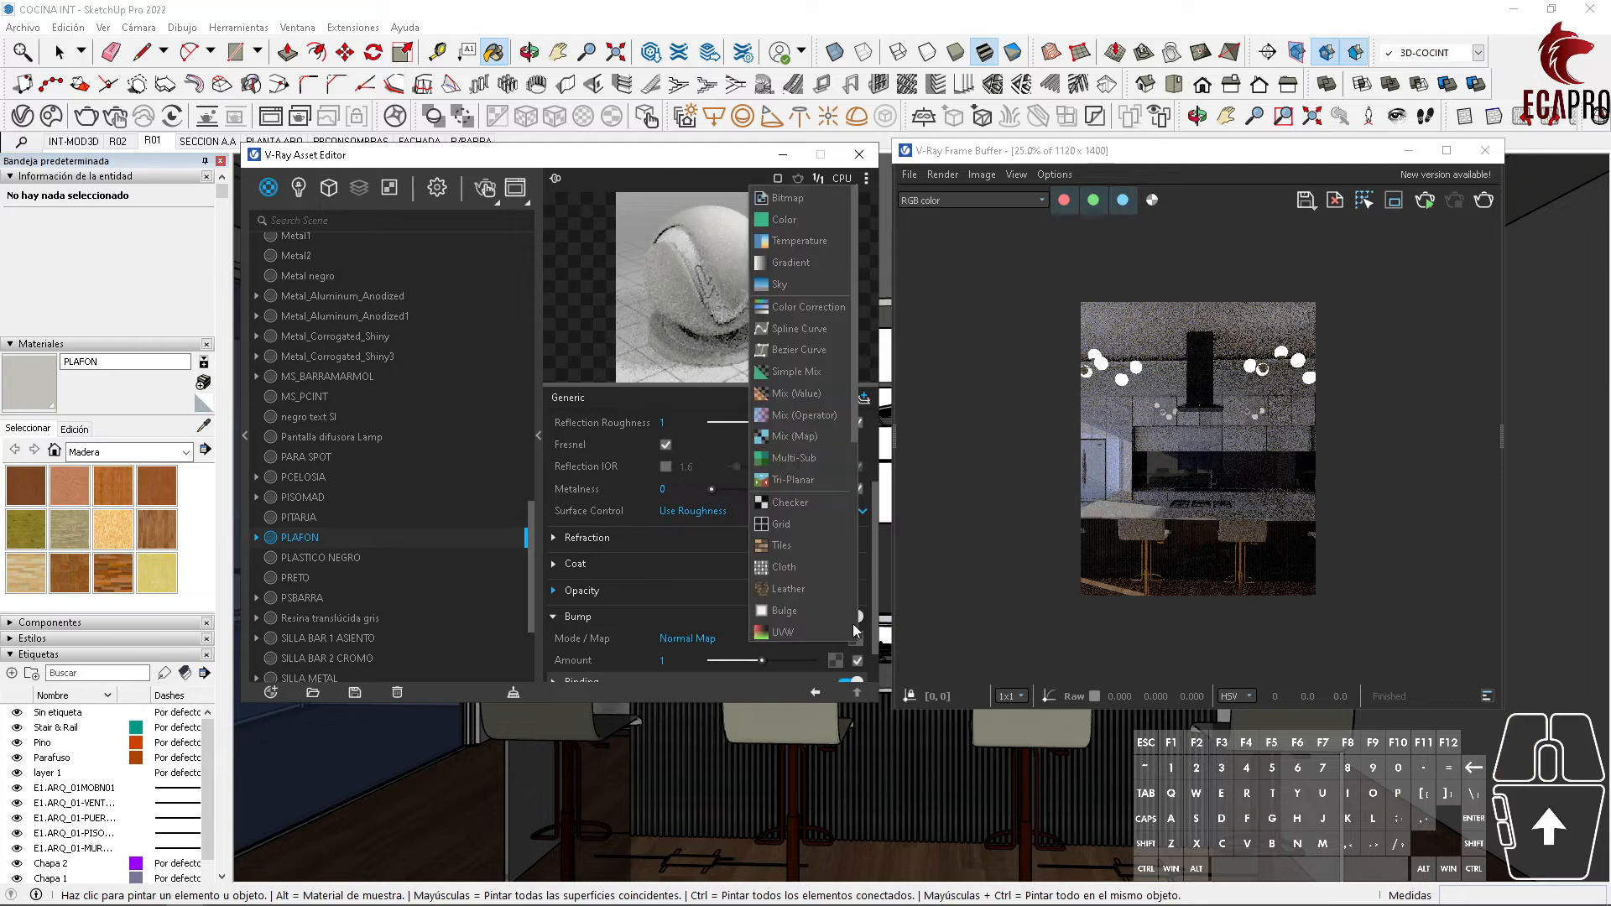
click(787, 198)
click(842, 803)
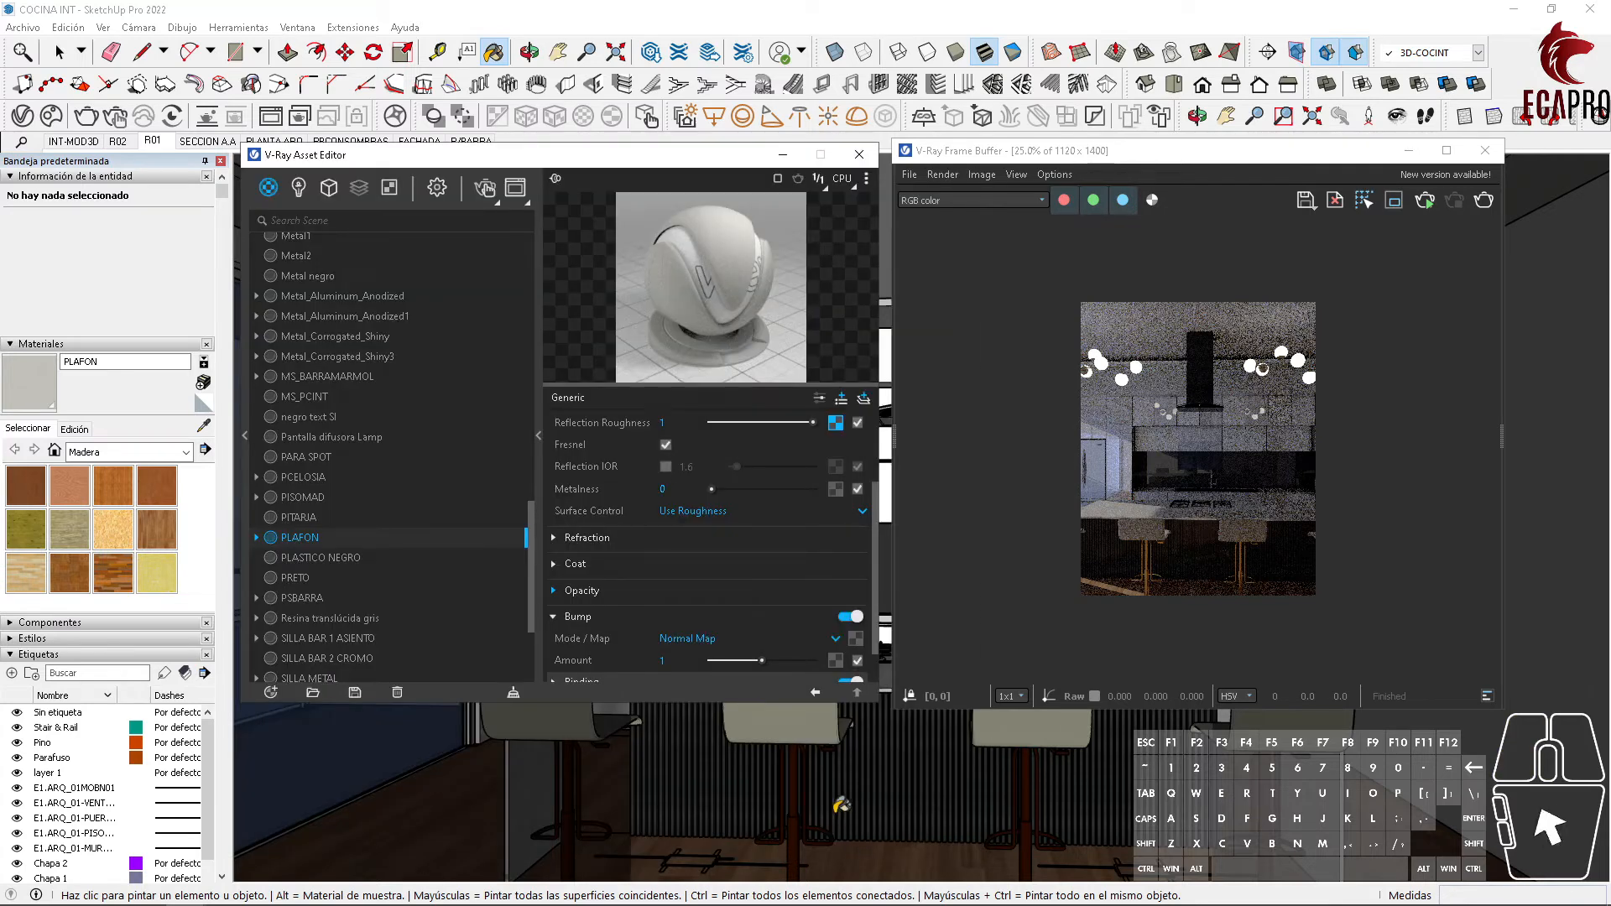
Step: Sample the LOSA material from the upper ceiling slab and load the ue3legffw_2K_Albedo bitmap as its diffuse map
scroll(649, 477, up, 3)
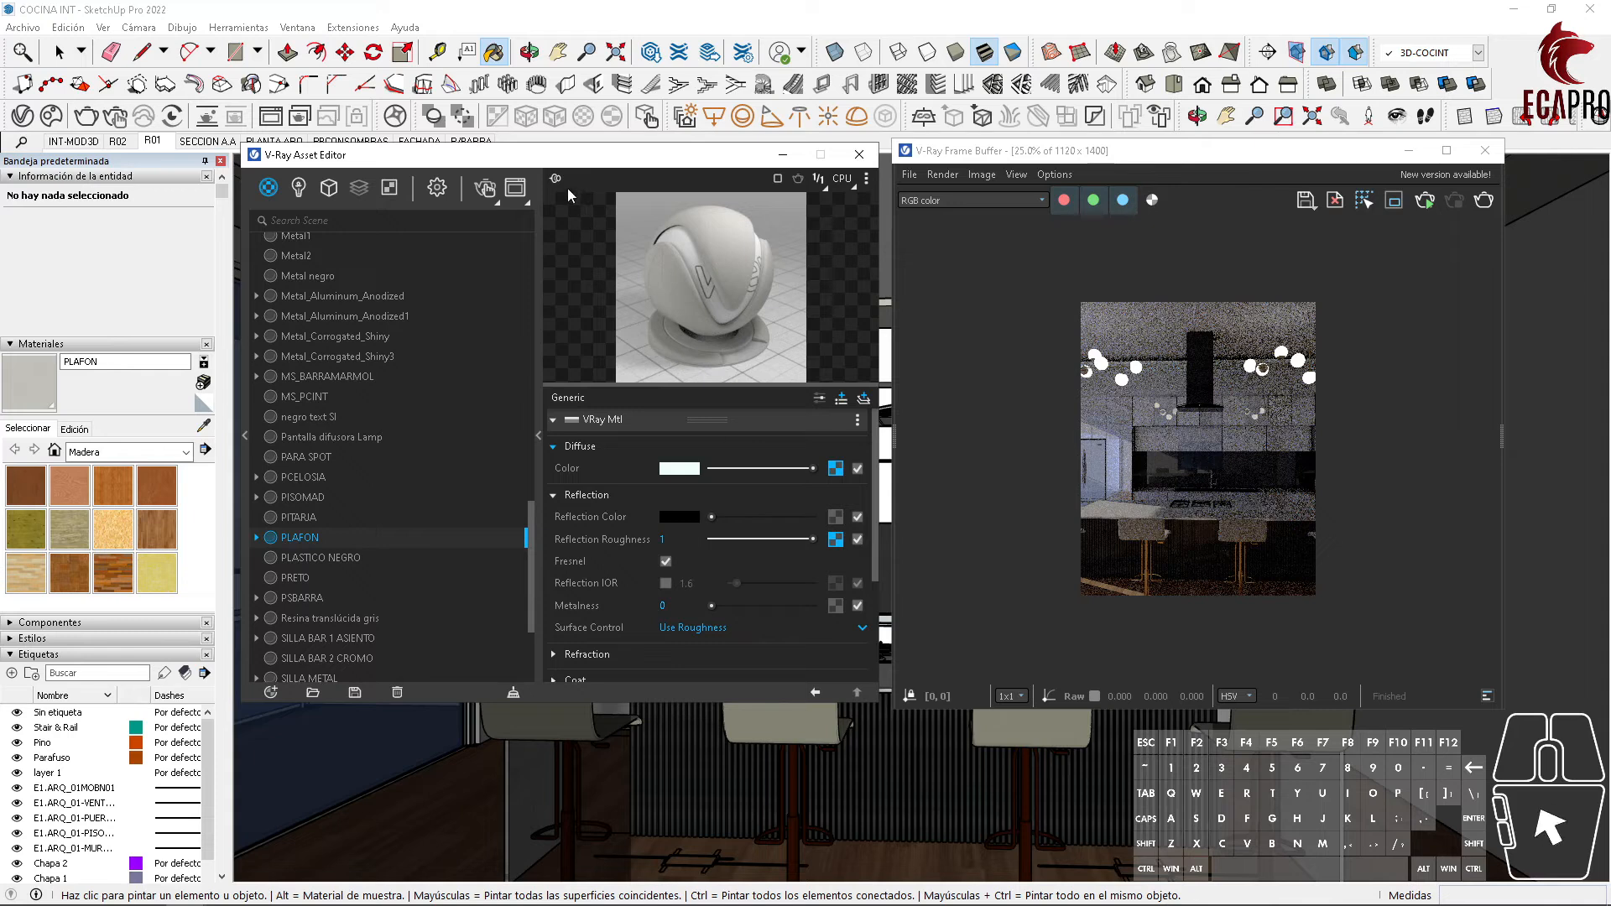
drag(509, 162, 1173, 182)
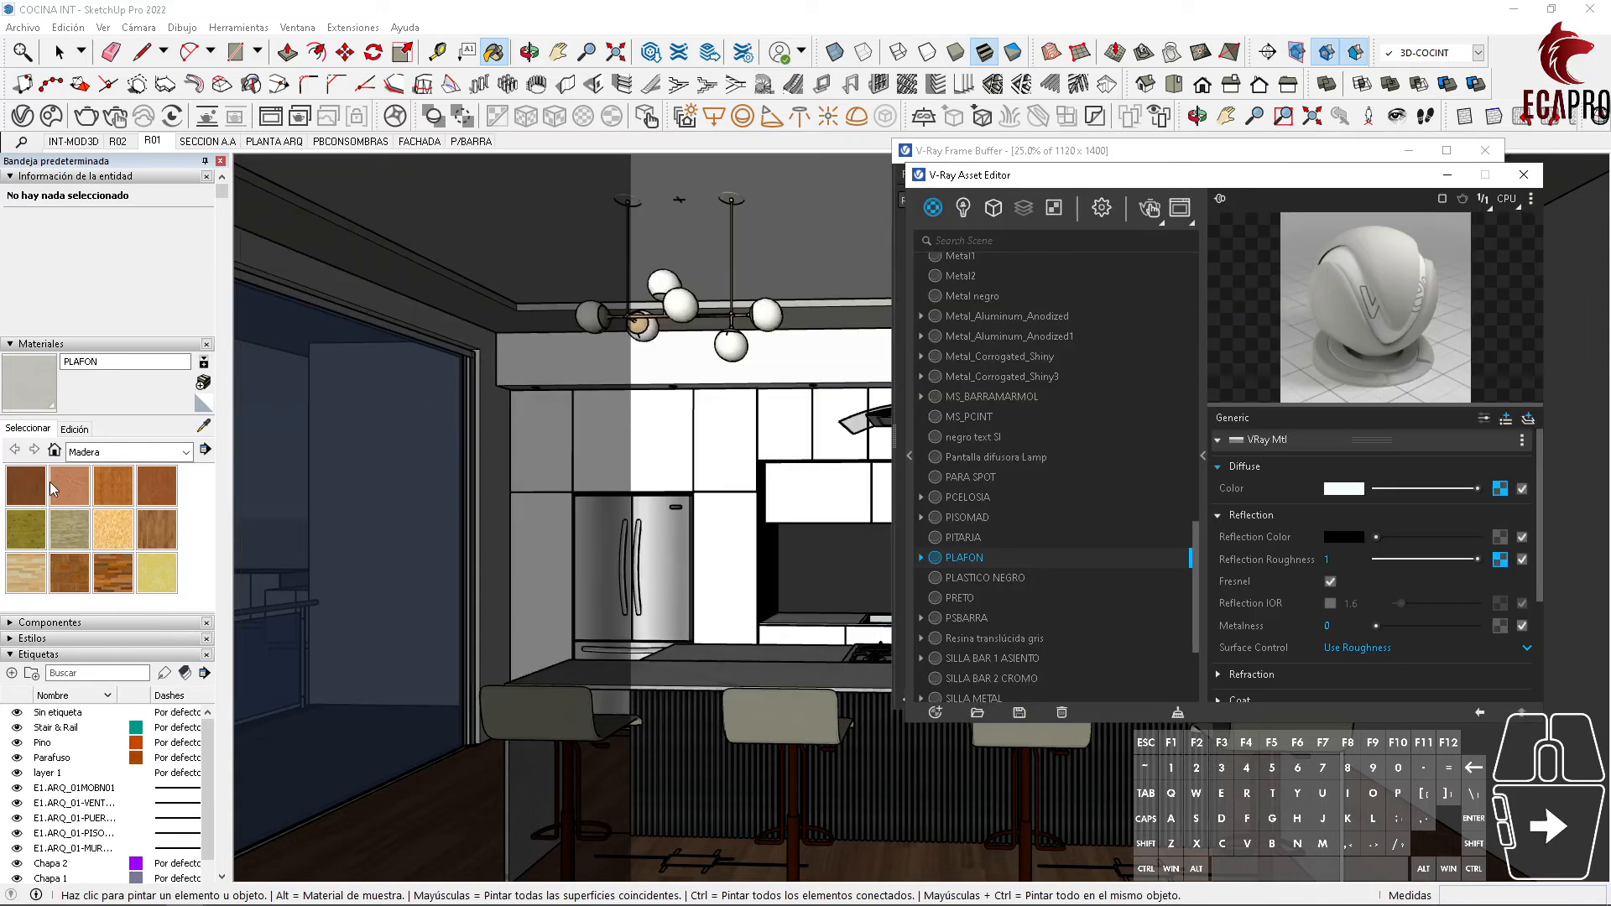
alt+click(815, 193)
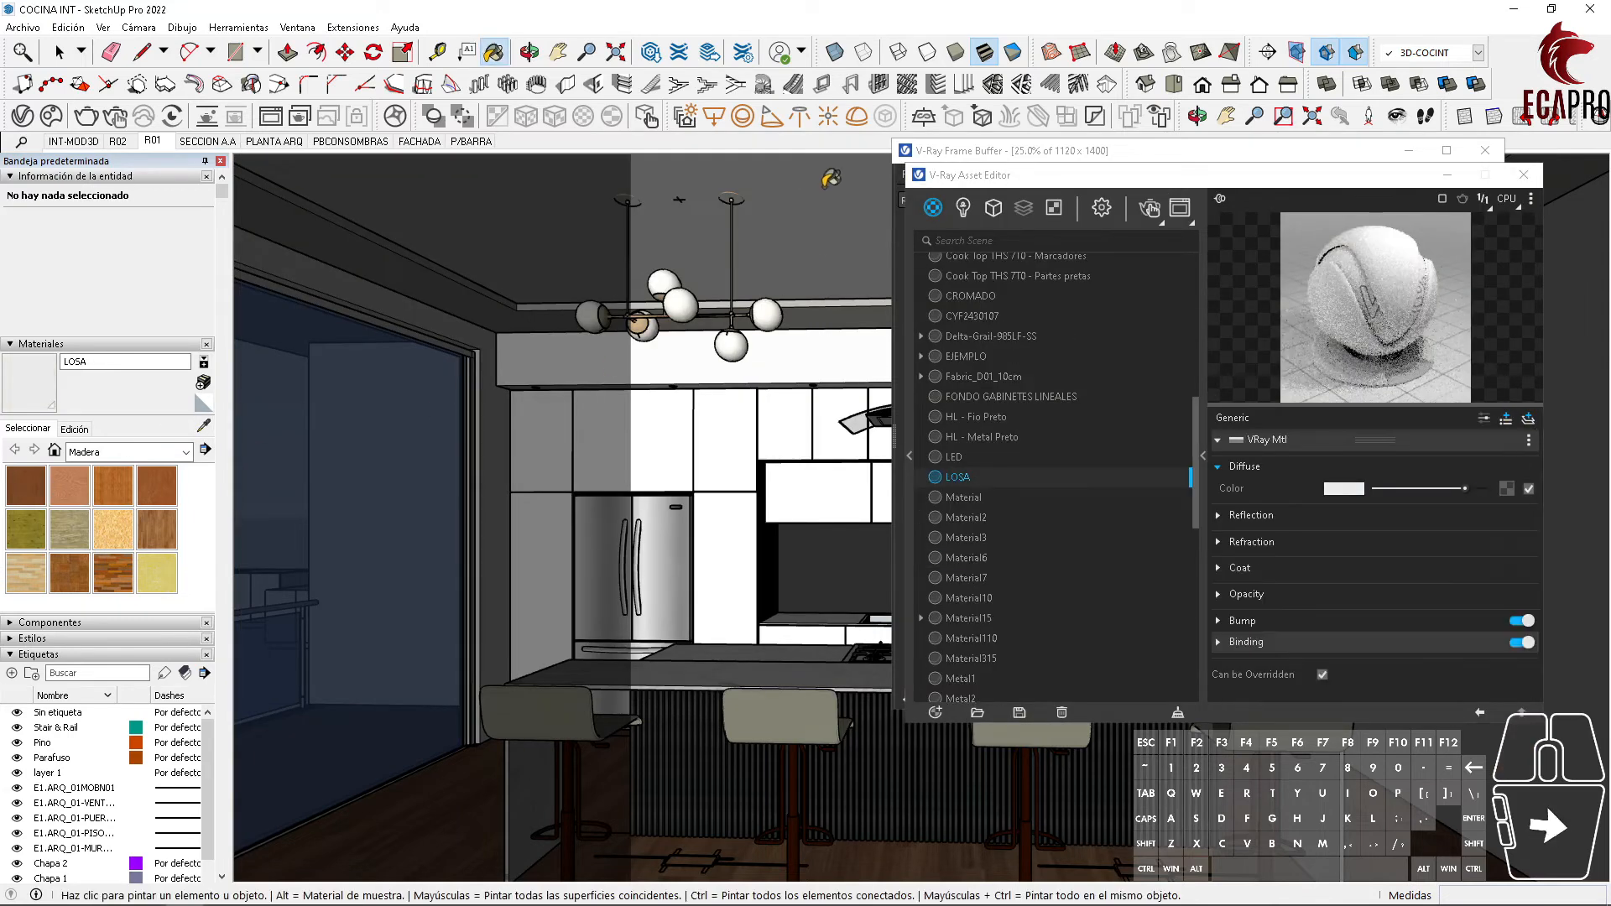
drag(1125, 174, 470, 175)
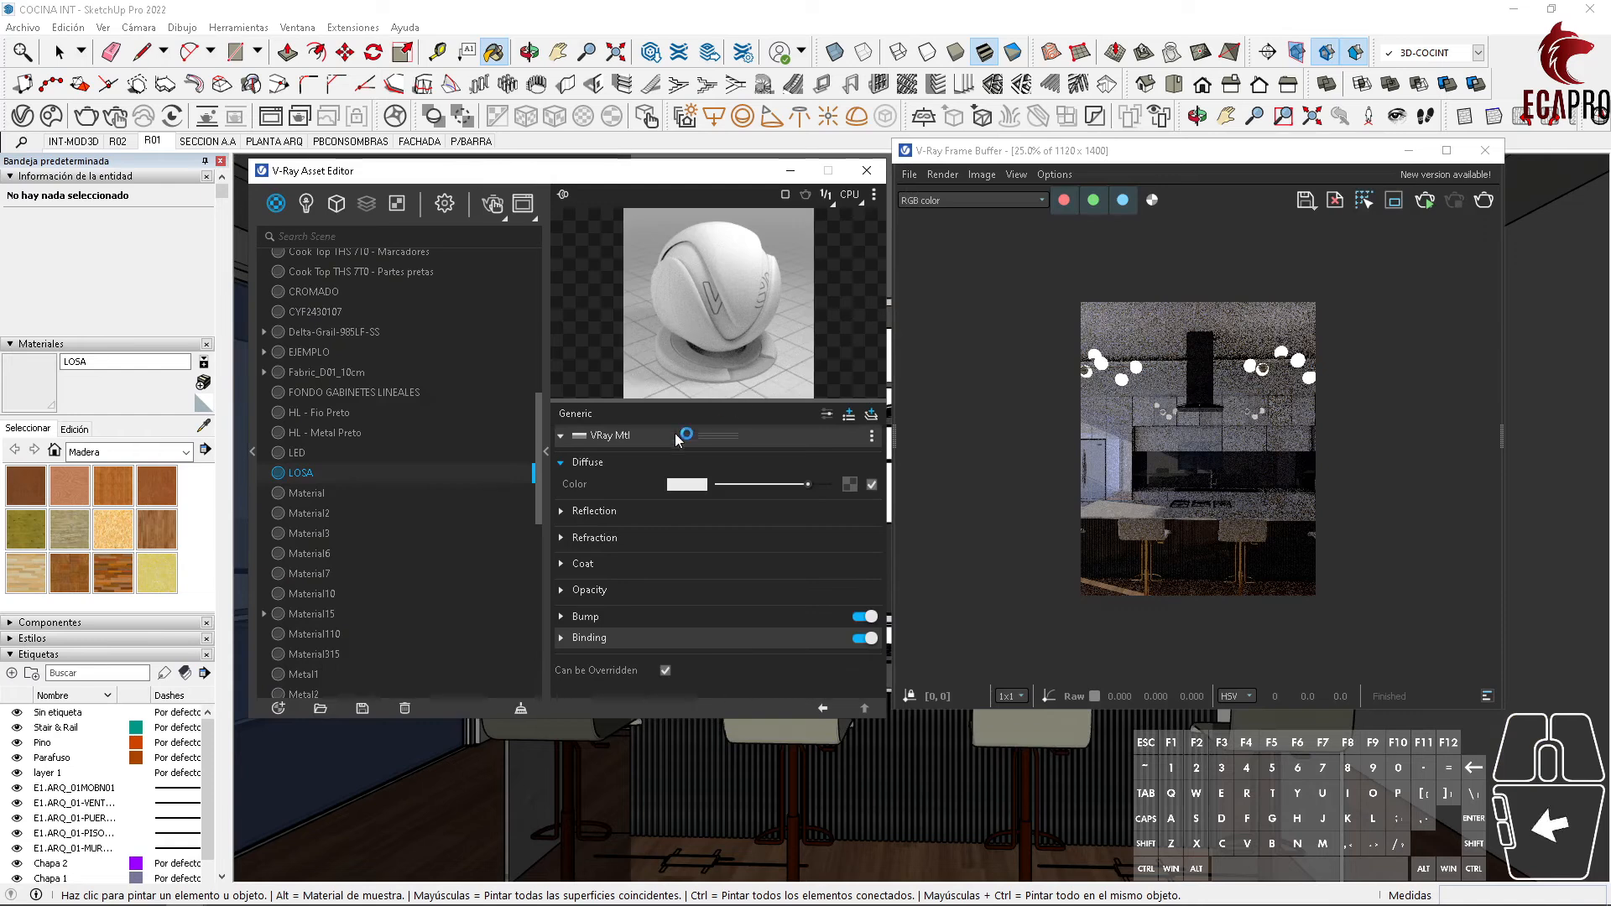
scroll(417, 531, down, 2)
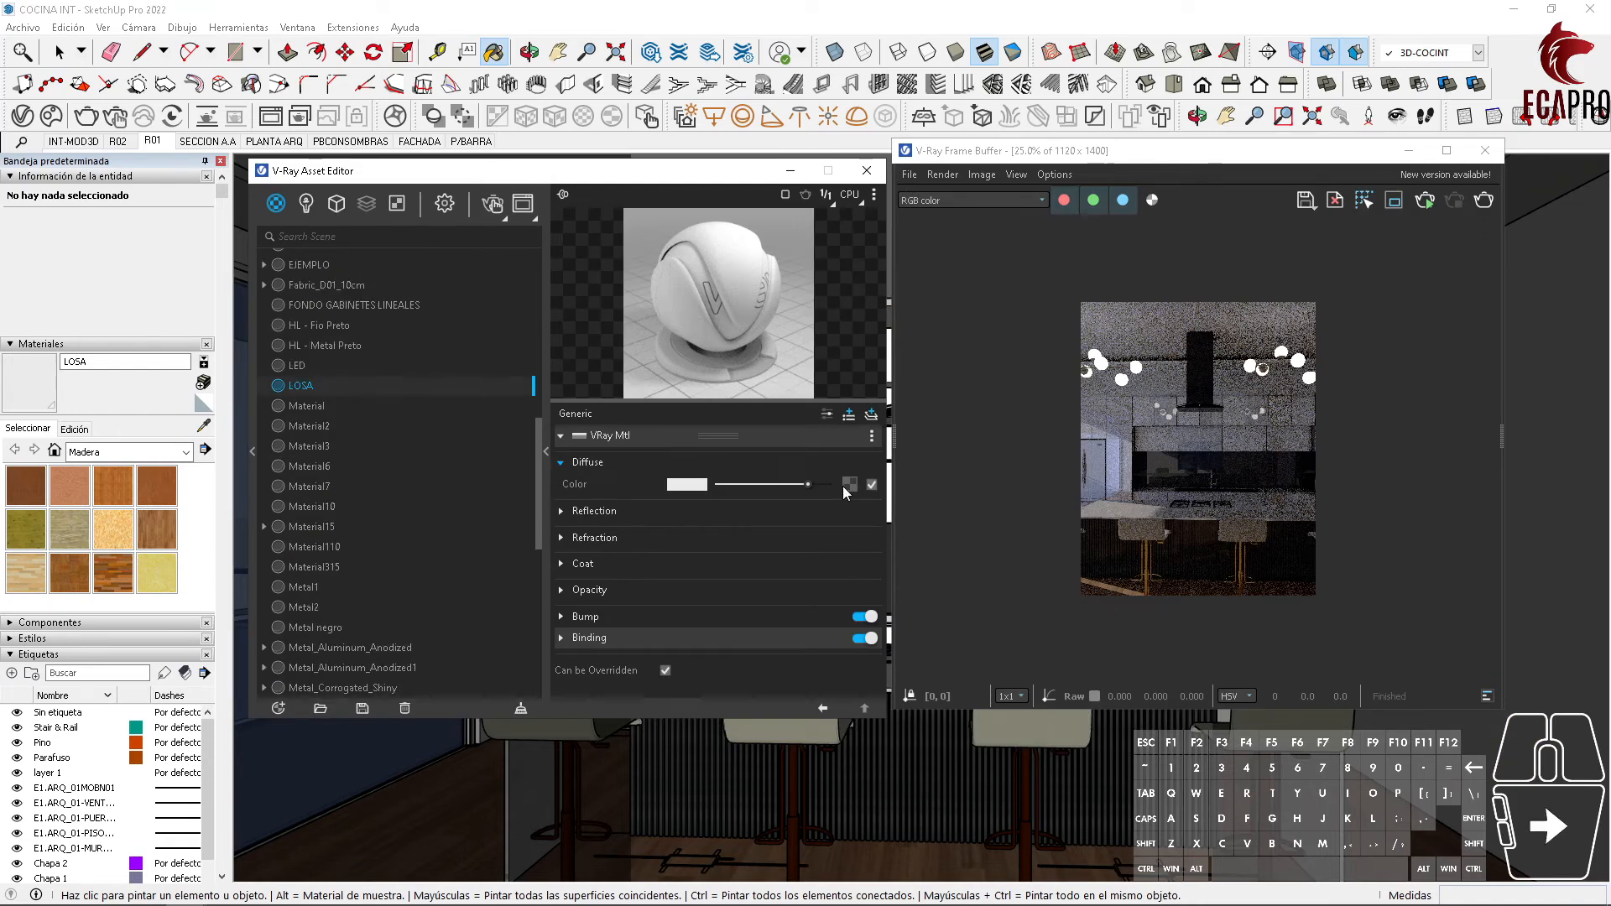
click(847, 484)
click(779, 215)
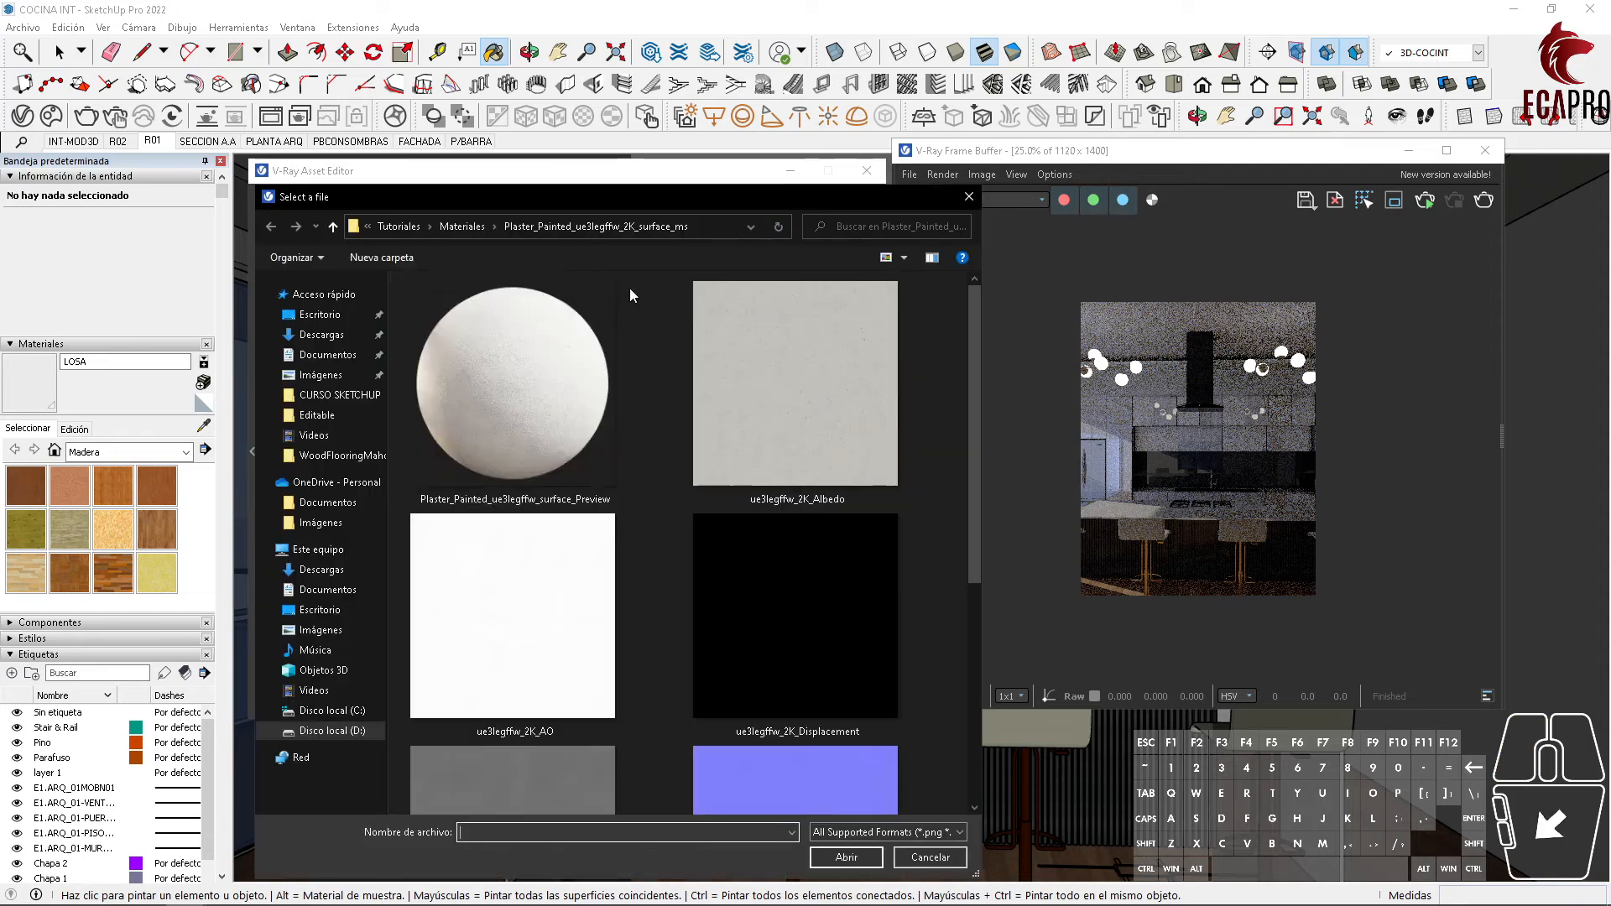
click(770, 470)
click(834, 851)
Step: Set LOSA's surface control to Use Roughness and load the ue3legffw_2K_Roughness bitmap as its reflection roughness map
click(609, 513)
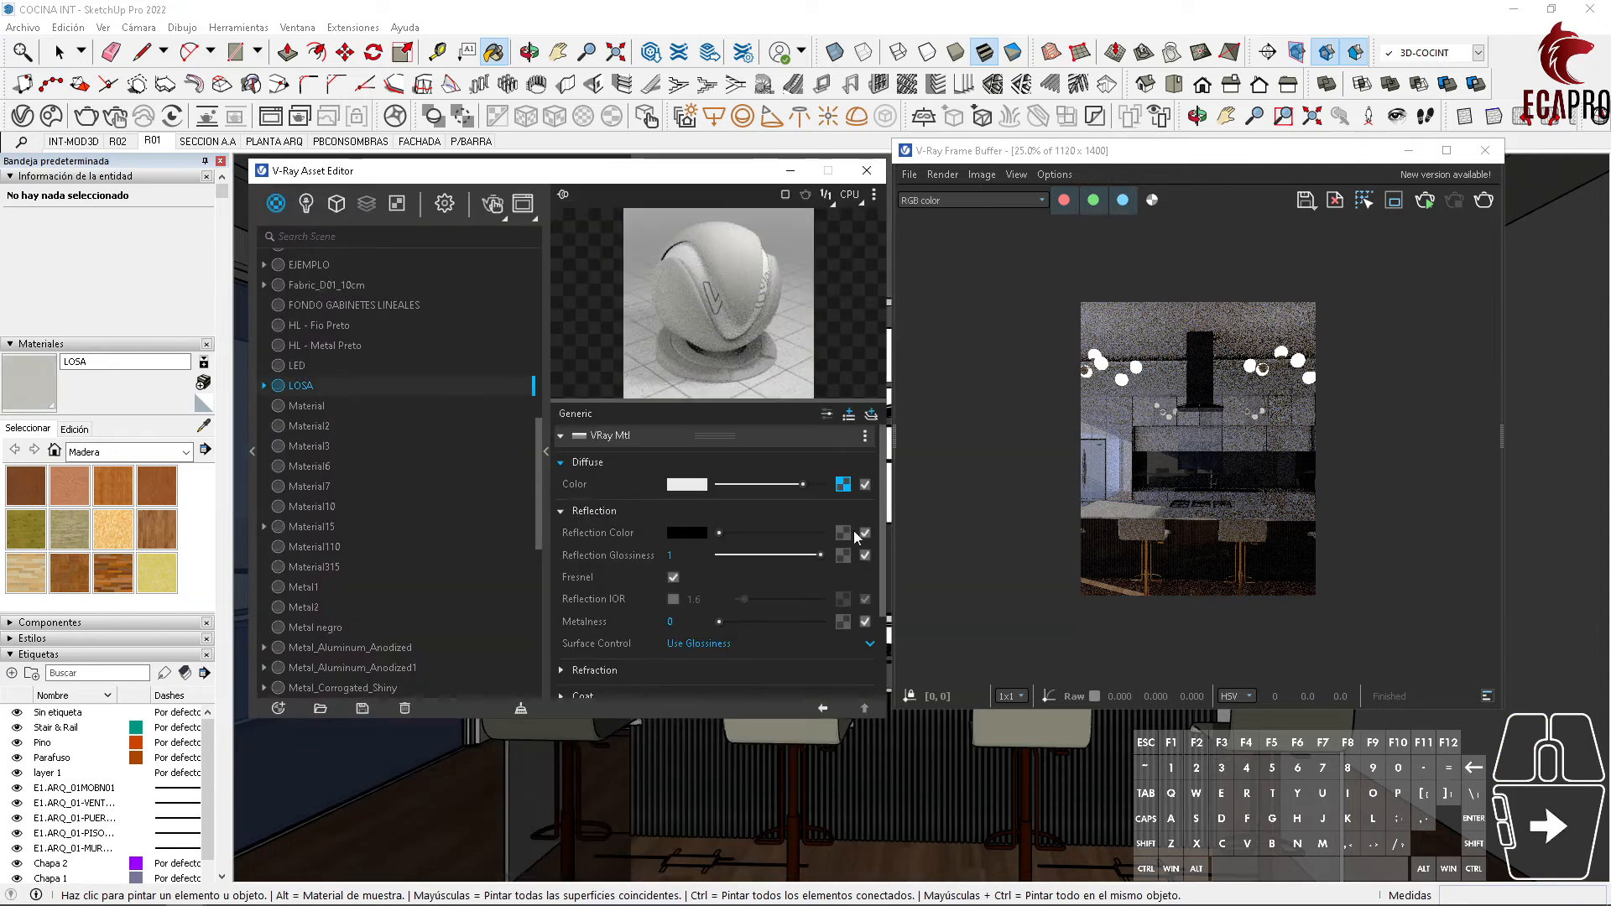
click(845, 533)
click(841, 557)
click(710, 644)
click(710, 687)
click(841, 557)
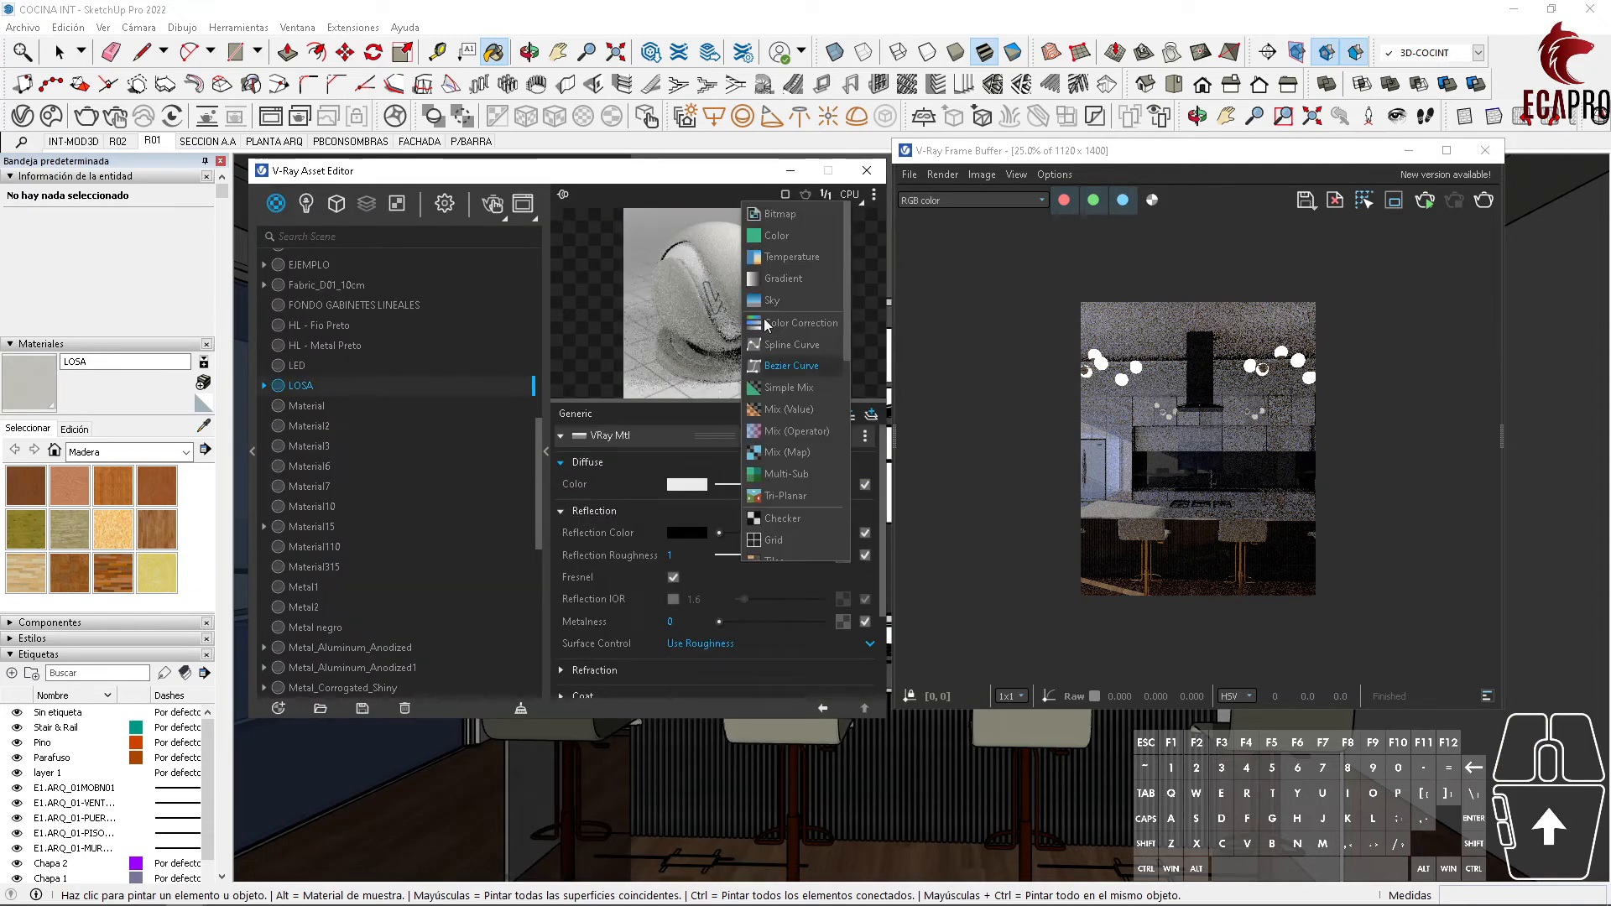
click(773, 215)
scroll(638, 470, down, 3)
click(574, 663)
click(839, 855)
click(865, 709)
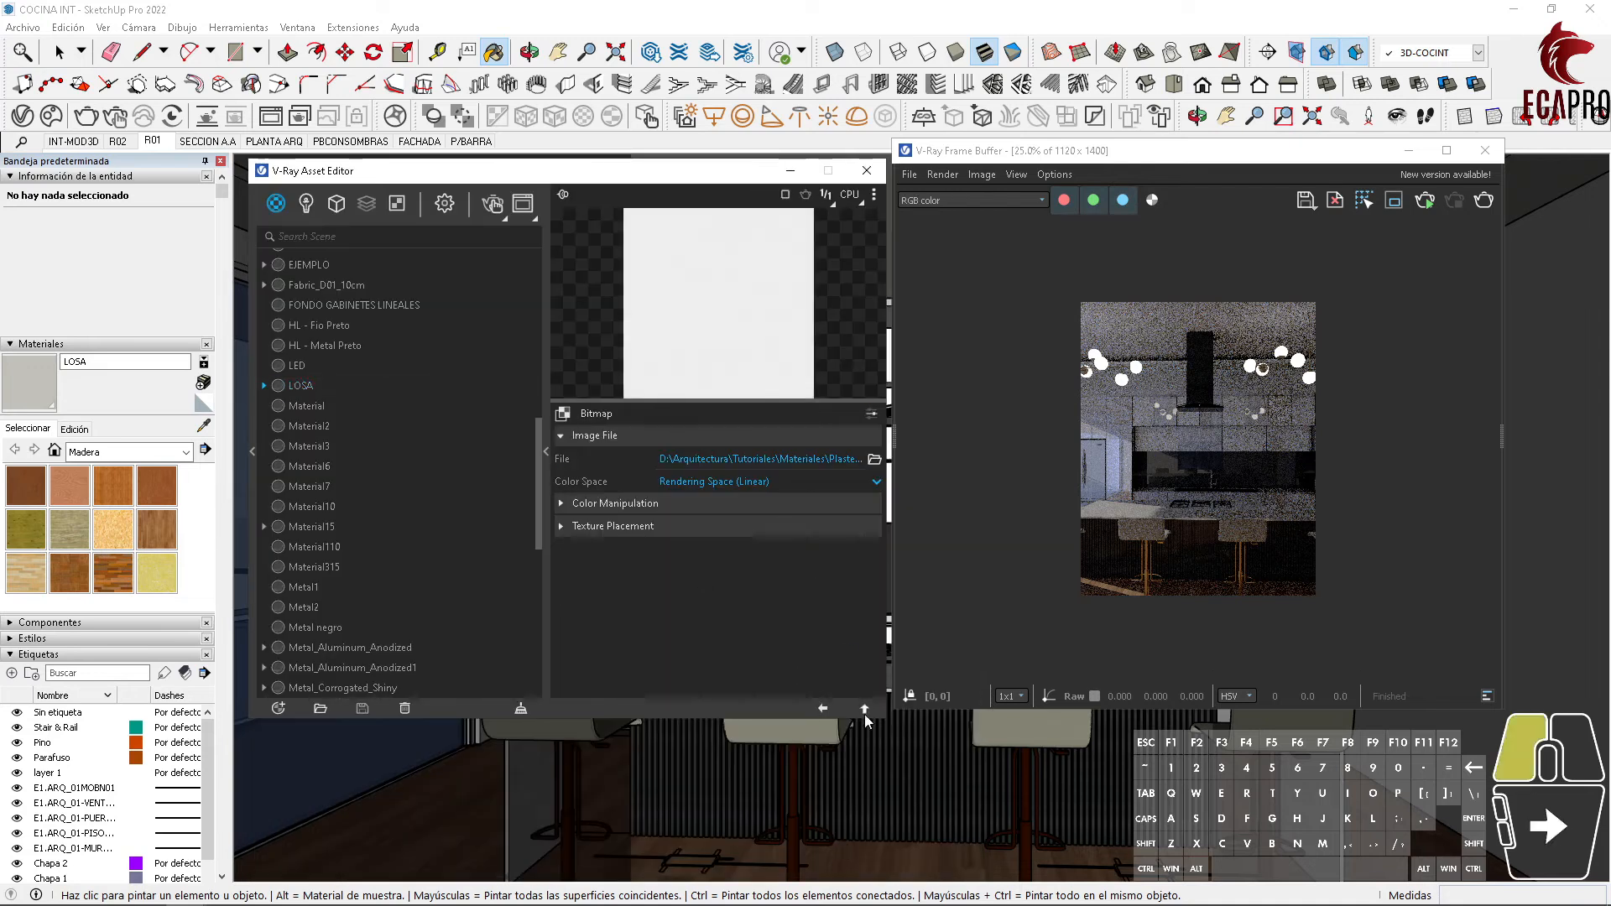
Step: Set LOSA's bump mode to Normal Map and load the ue3legffw_2K_Normal bitmap into it
scroll(705, 524, down, 3)
click(580, 633)
click(739, 655)
click(738, 632)
click(842, 655)
click(797, 214)
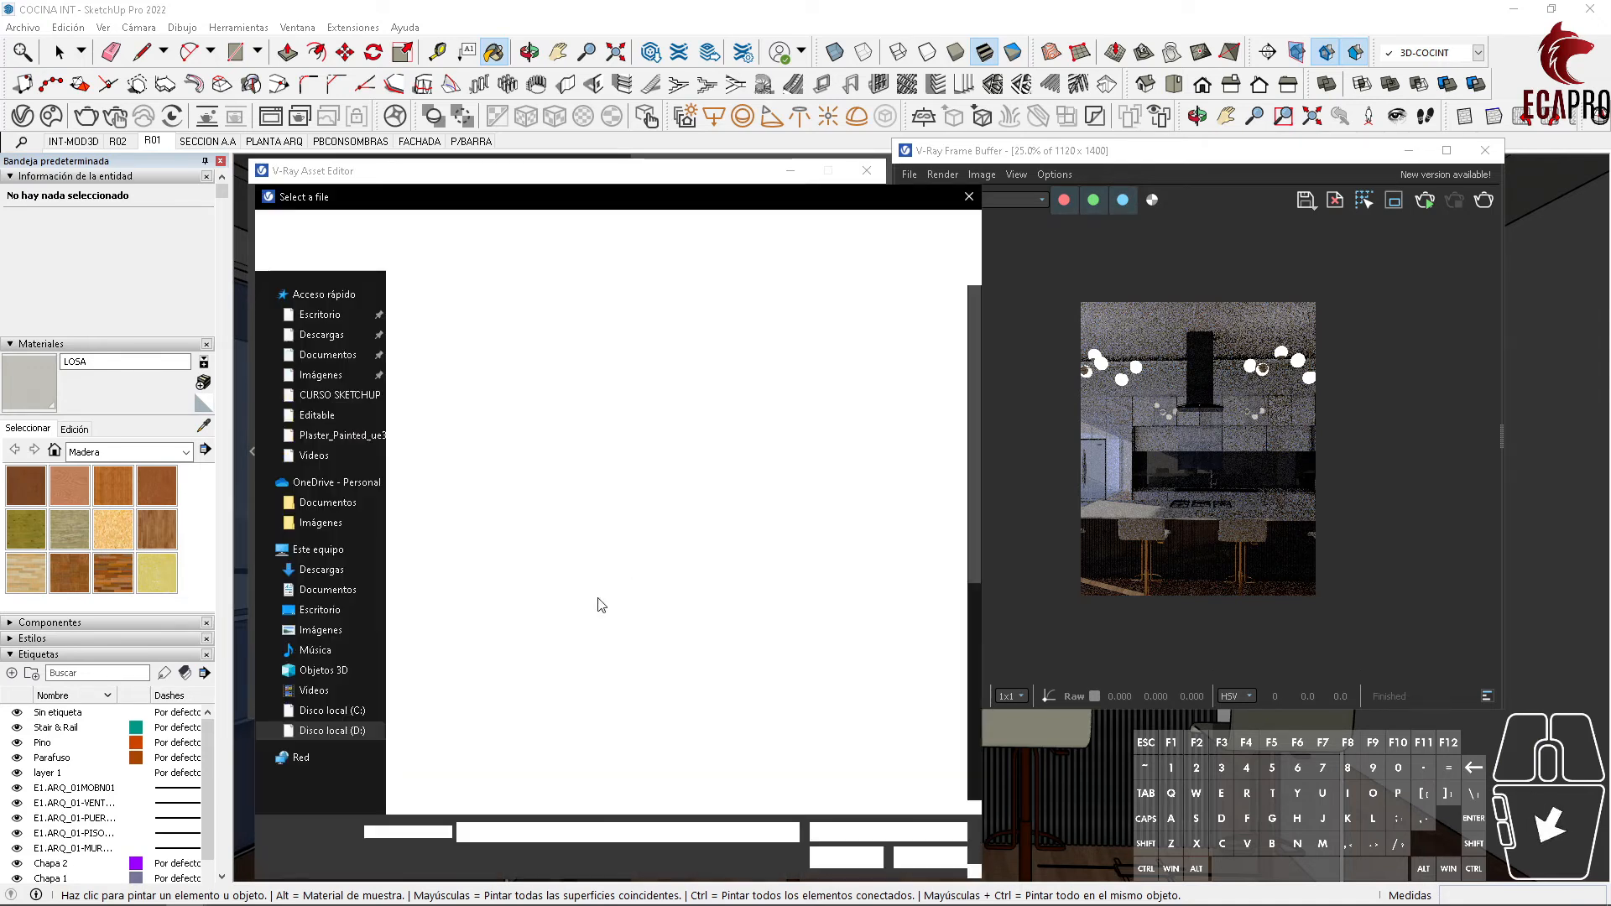
double_click(744, 521)
click(860, 708)
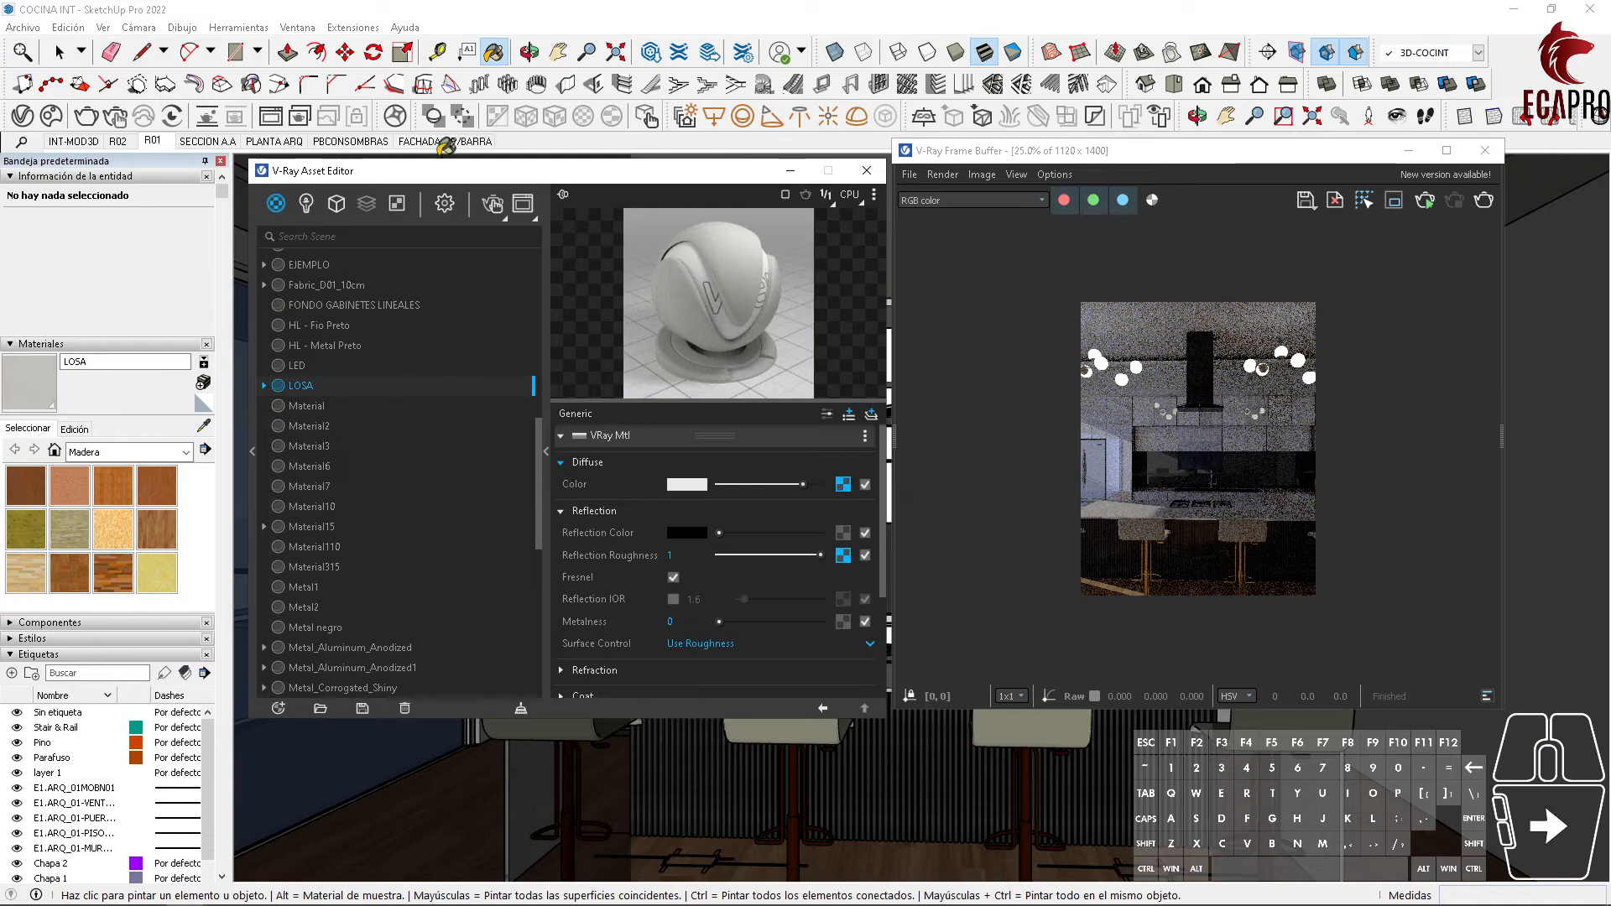
Step: Sample the PLAFON material from the ceiling edge above the cabinets to review its maps, and look through the scene's material list
drag(431, 172, 1129, 278)
click(203, 426)
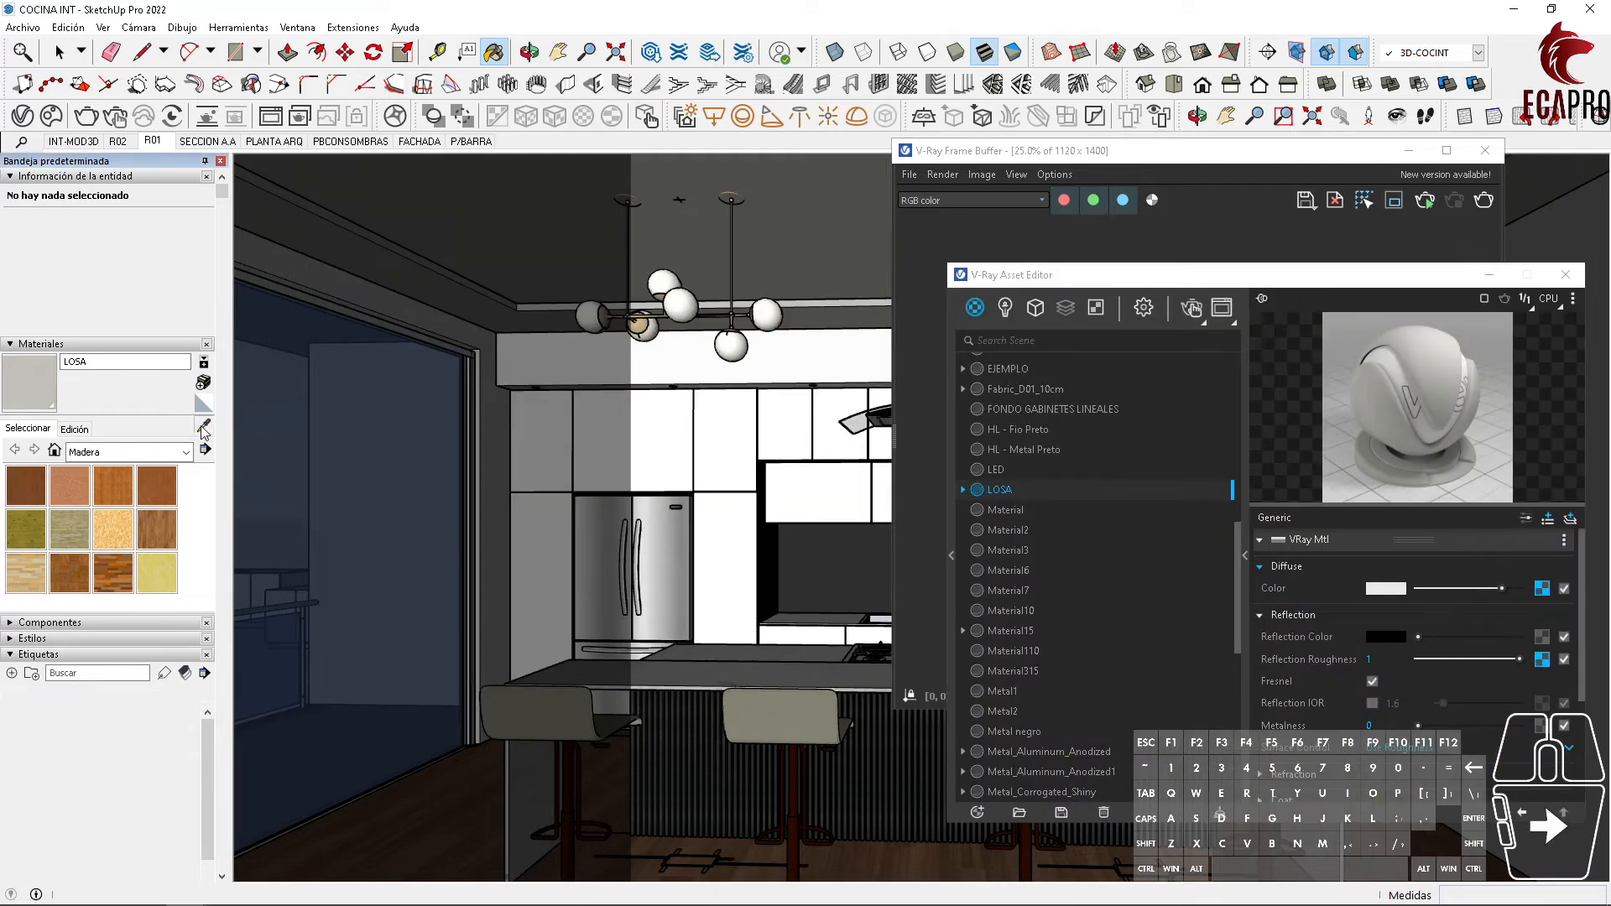
click(802, 298)
mouse_move(1151, 271)
mouse_down()
mouse_move(725, 293)
mouse_move(473, 196)
mouse_up()
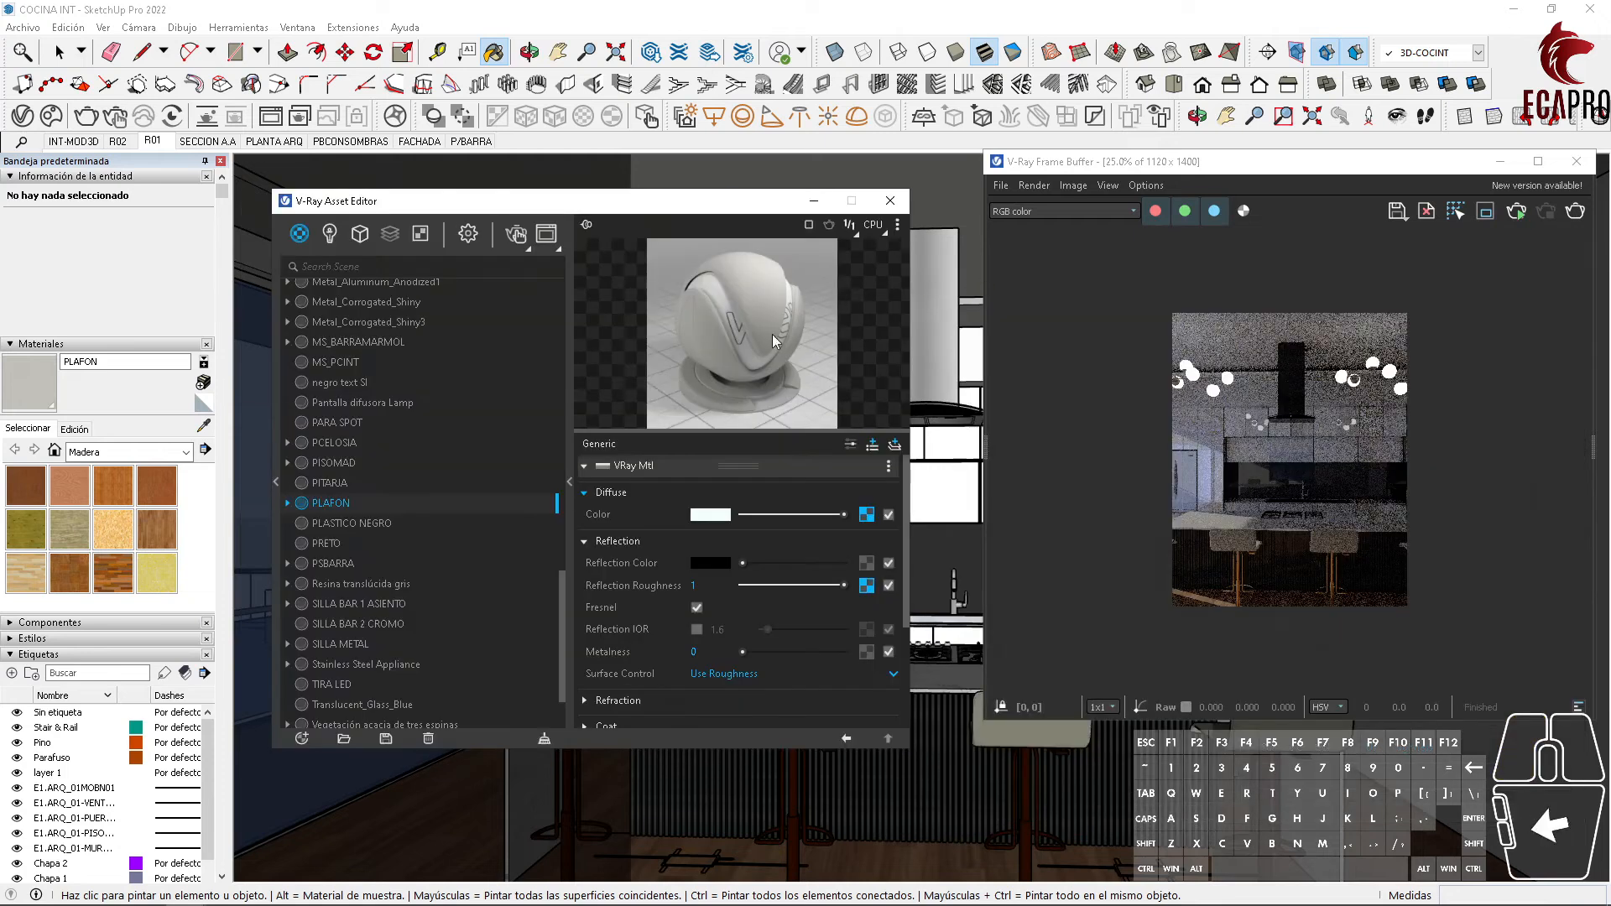
scroll(449, 615, up, 4)
scroll(381, 573, up, 8)
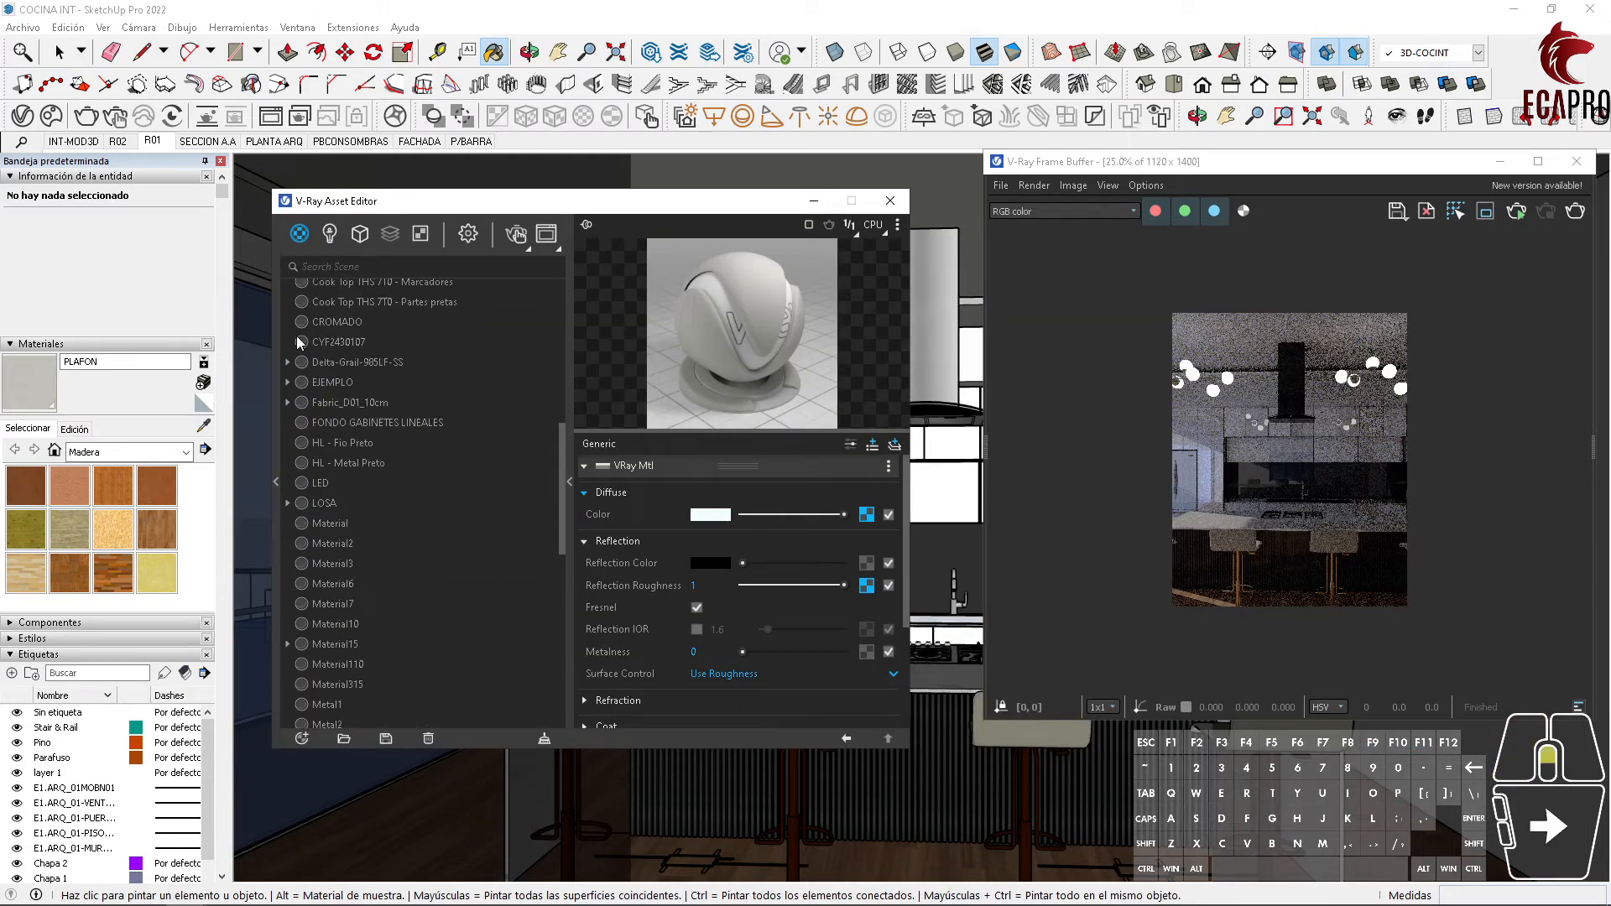
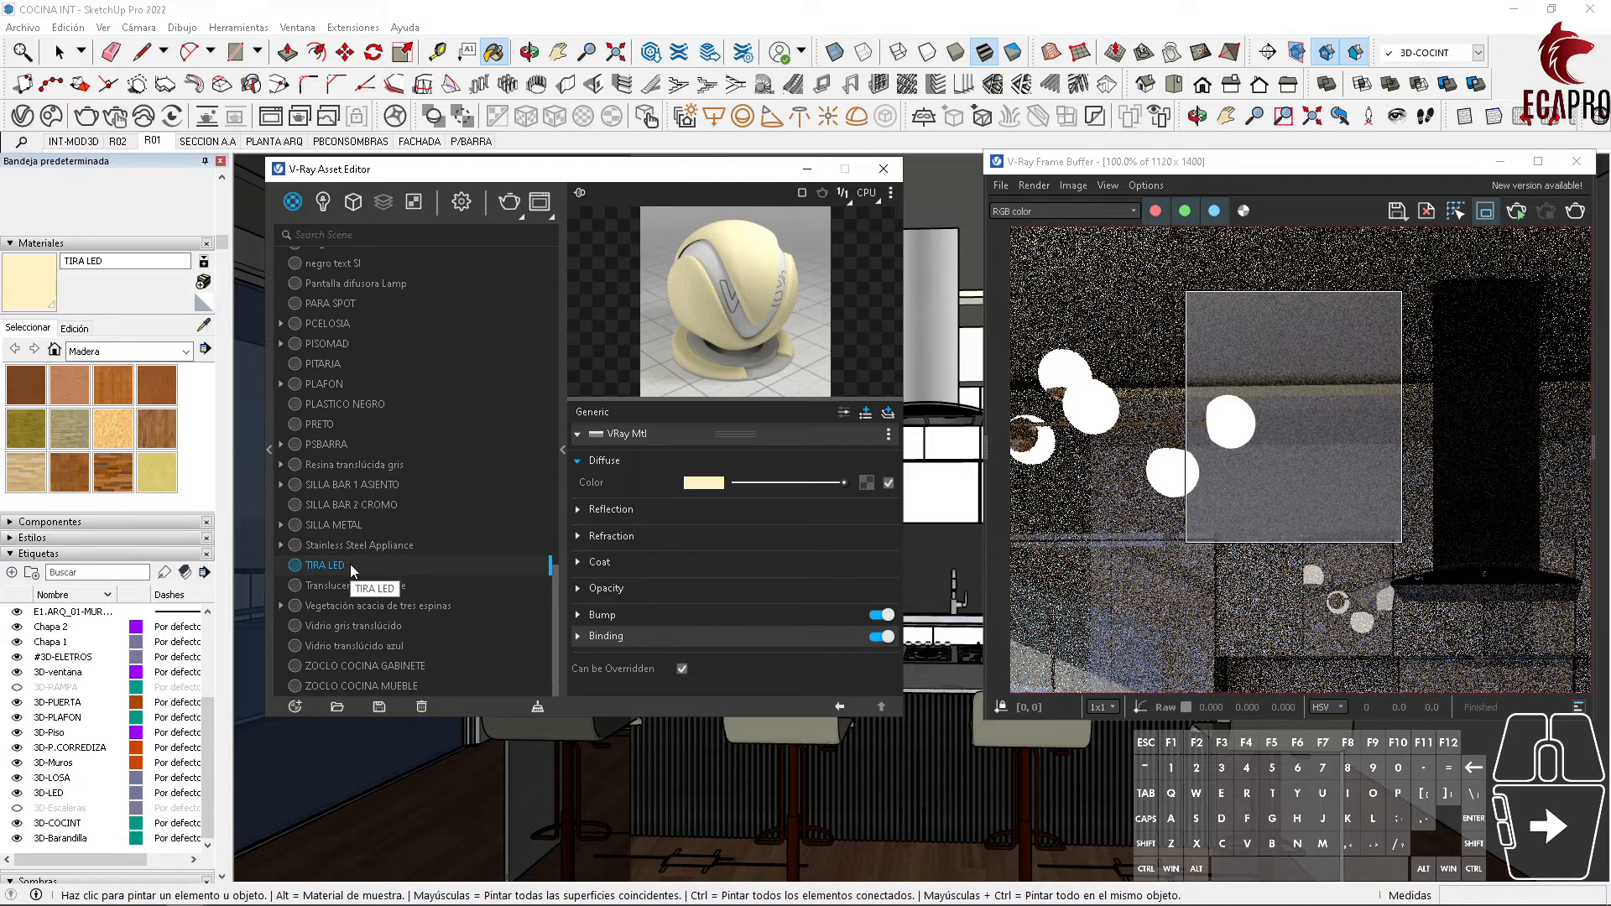
Step: Replace the TIRA LED material's VRay Mtl layer with an Emissive layer
click(889, 434)
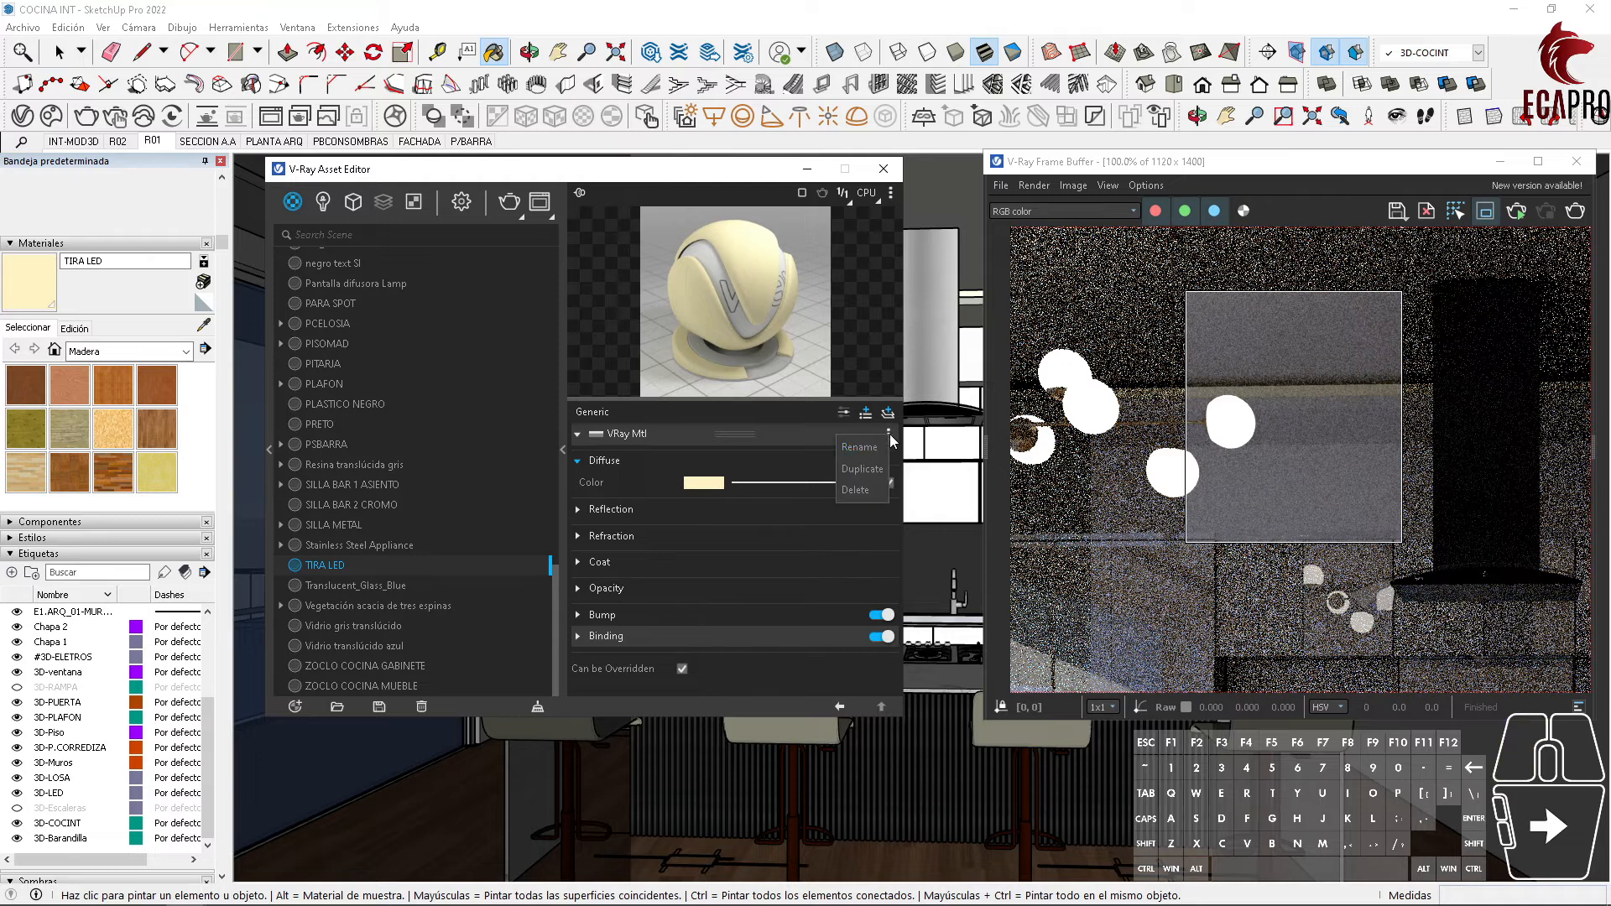
click(860, 490)
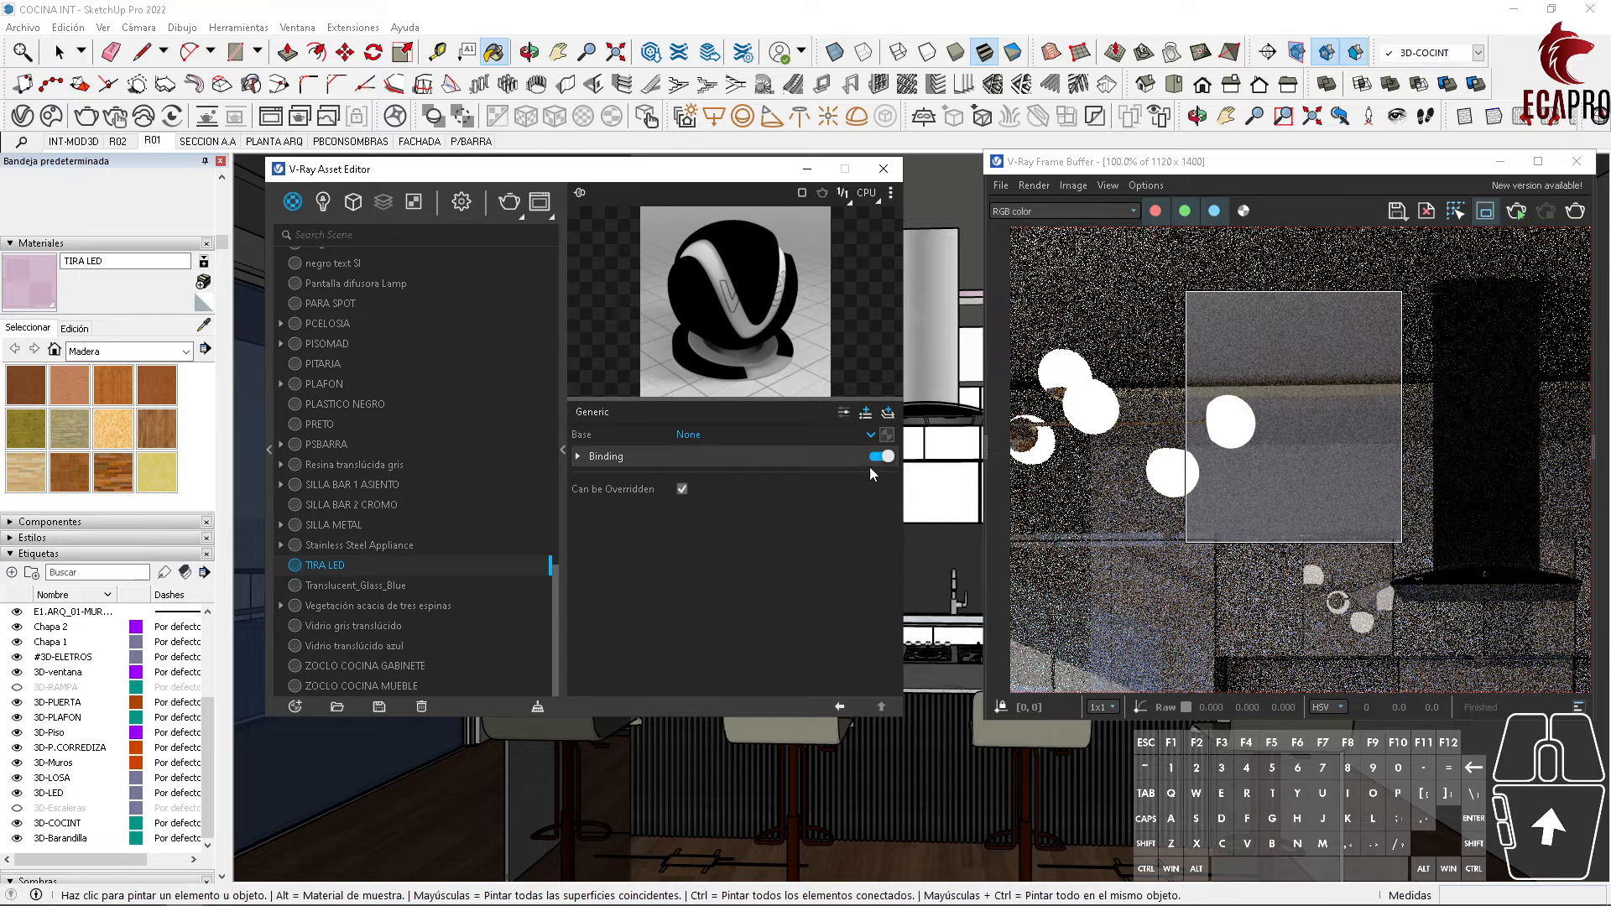
click(889, 414)
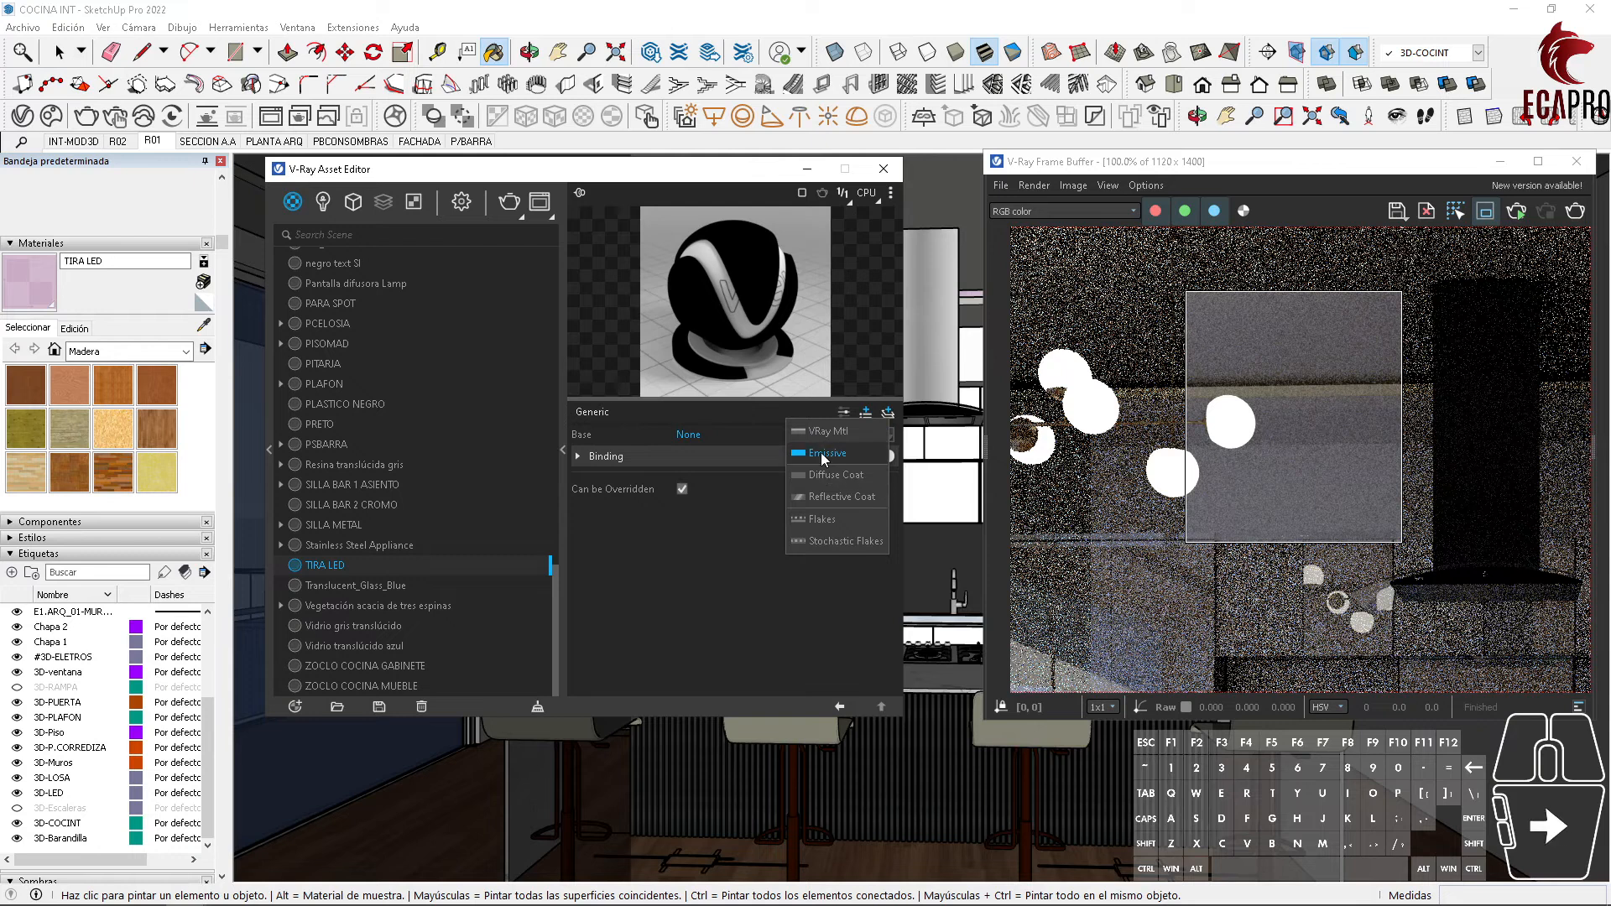
click(827, 452)
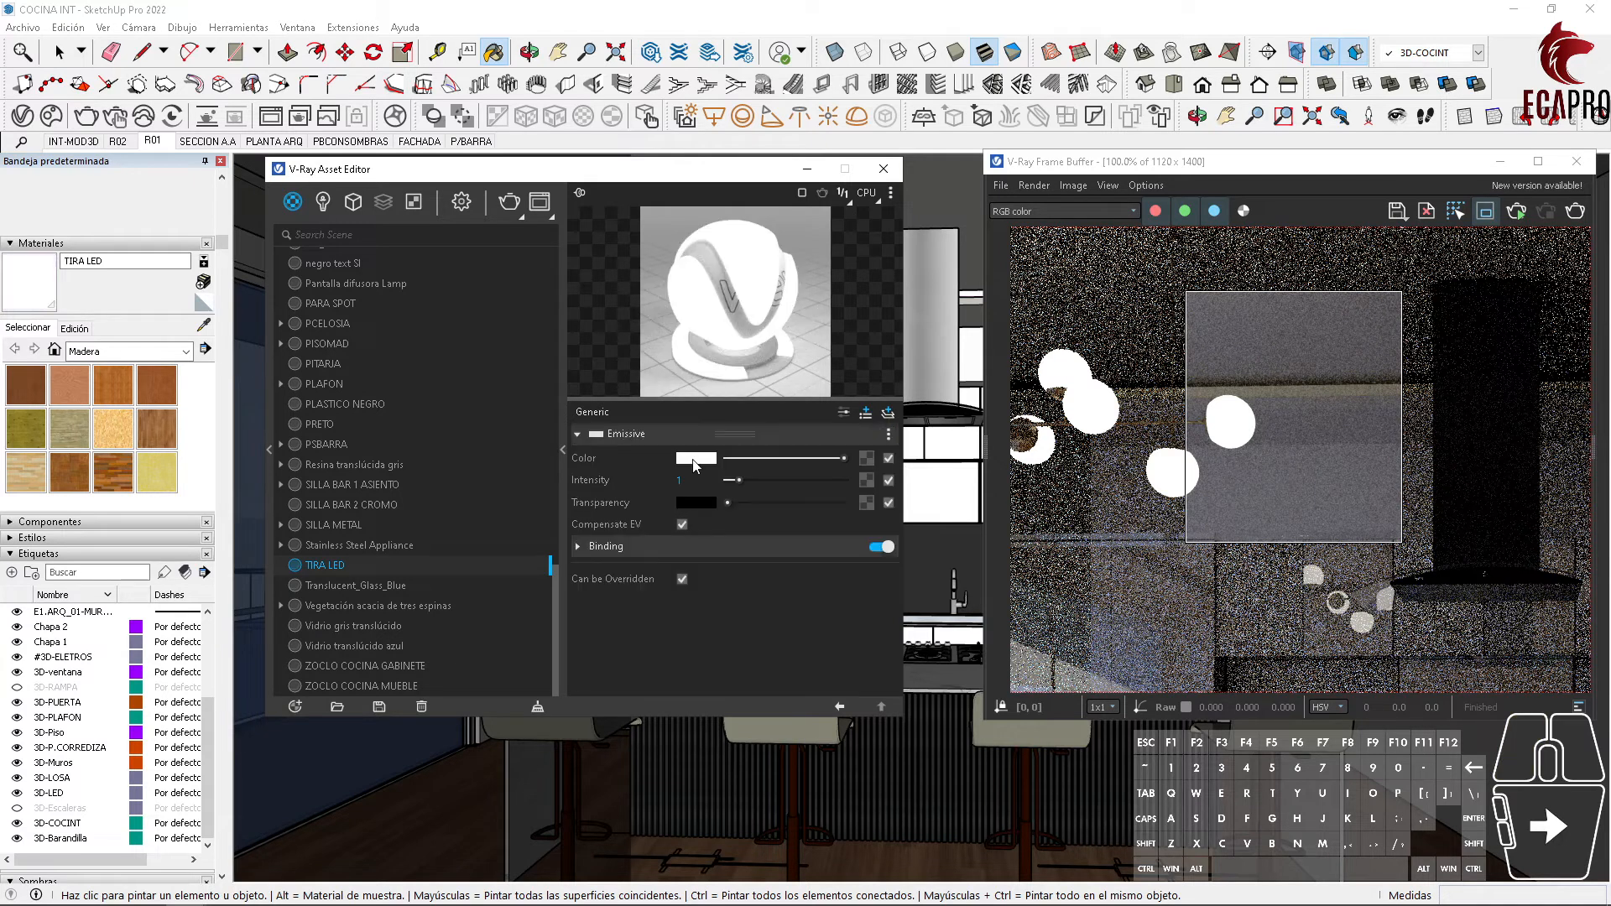
Step: Set the TIRA LED emissive color to a warm cream with hue 0.098 and saturation 0.165
click(694, 459)
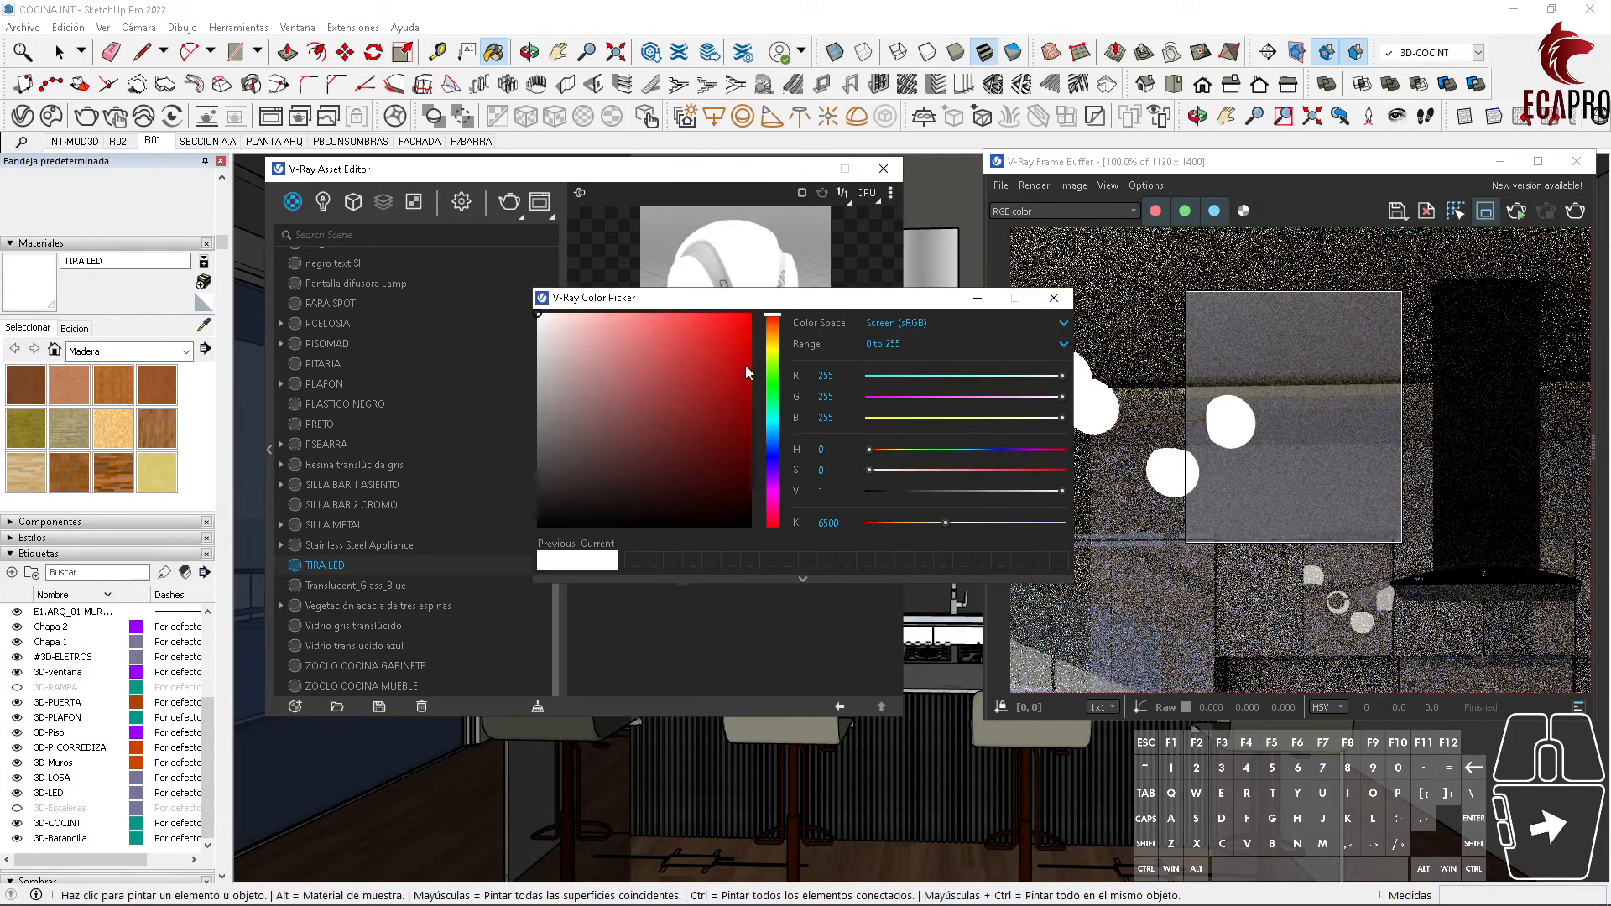
click(779, 339)
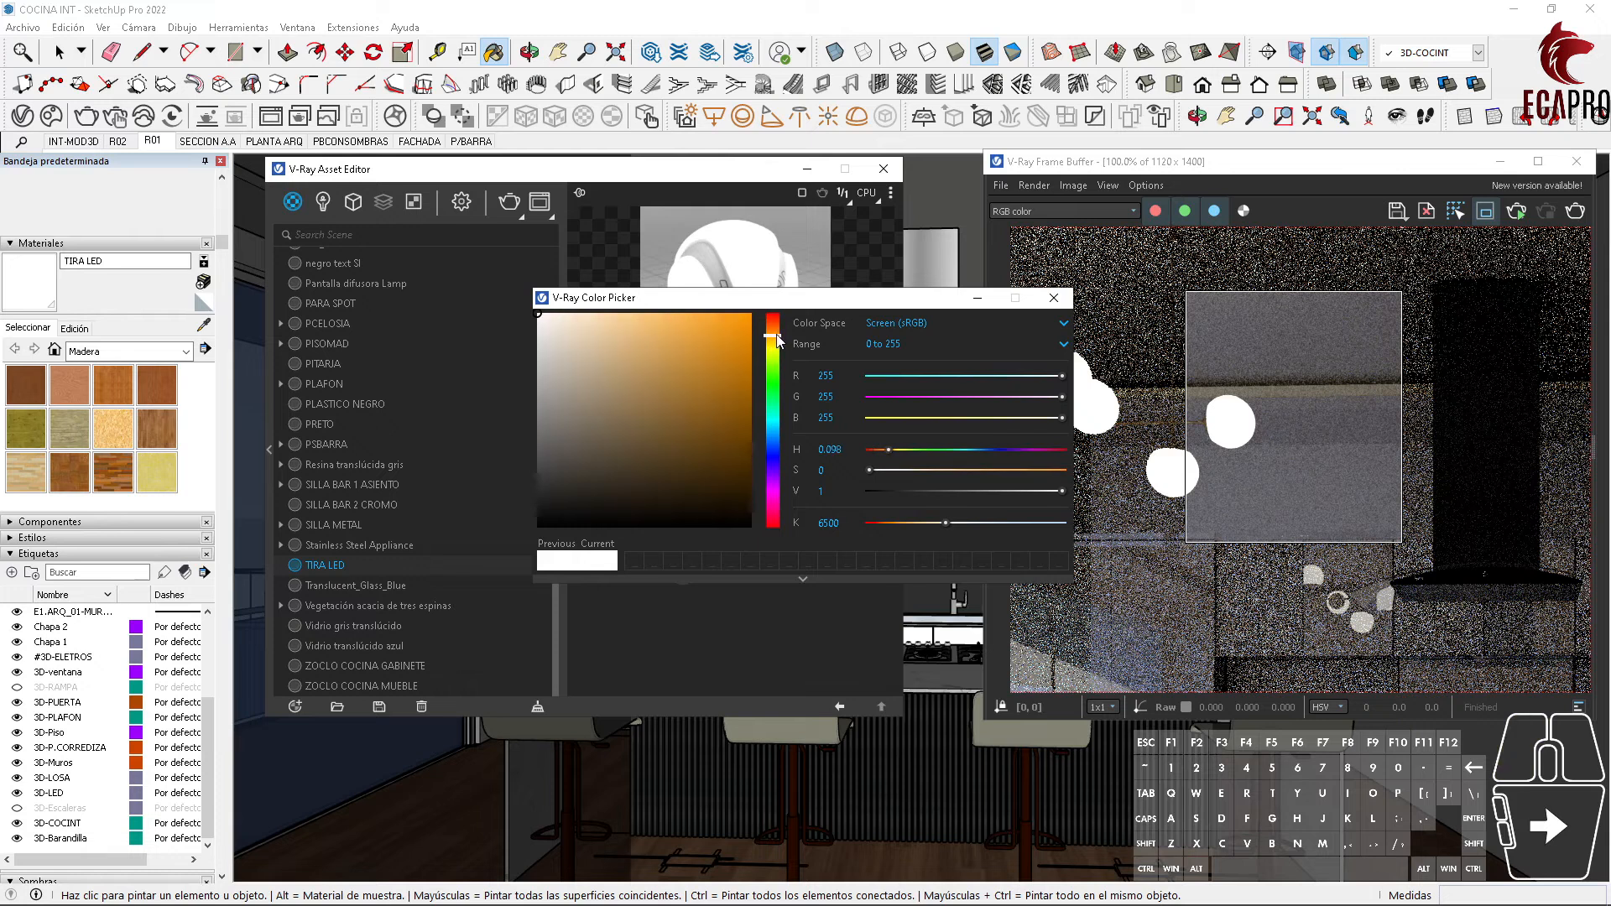
click(562, 317)
click(572, 314)
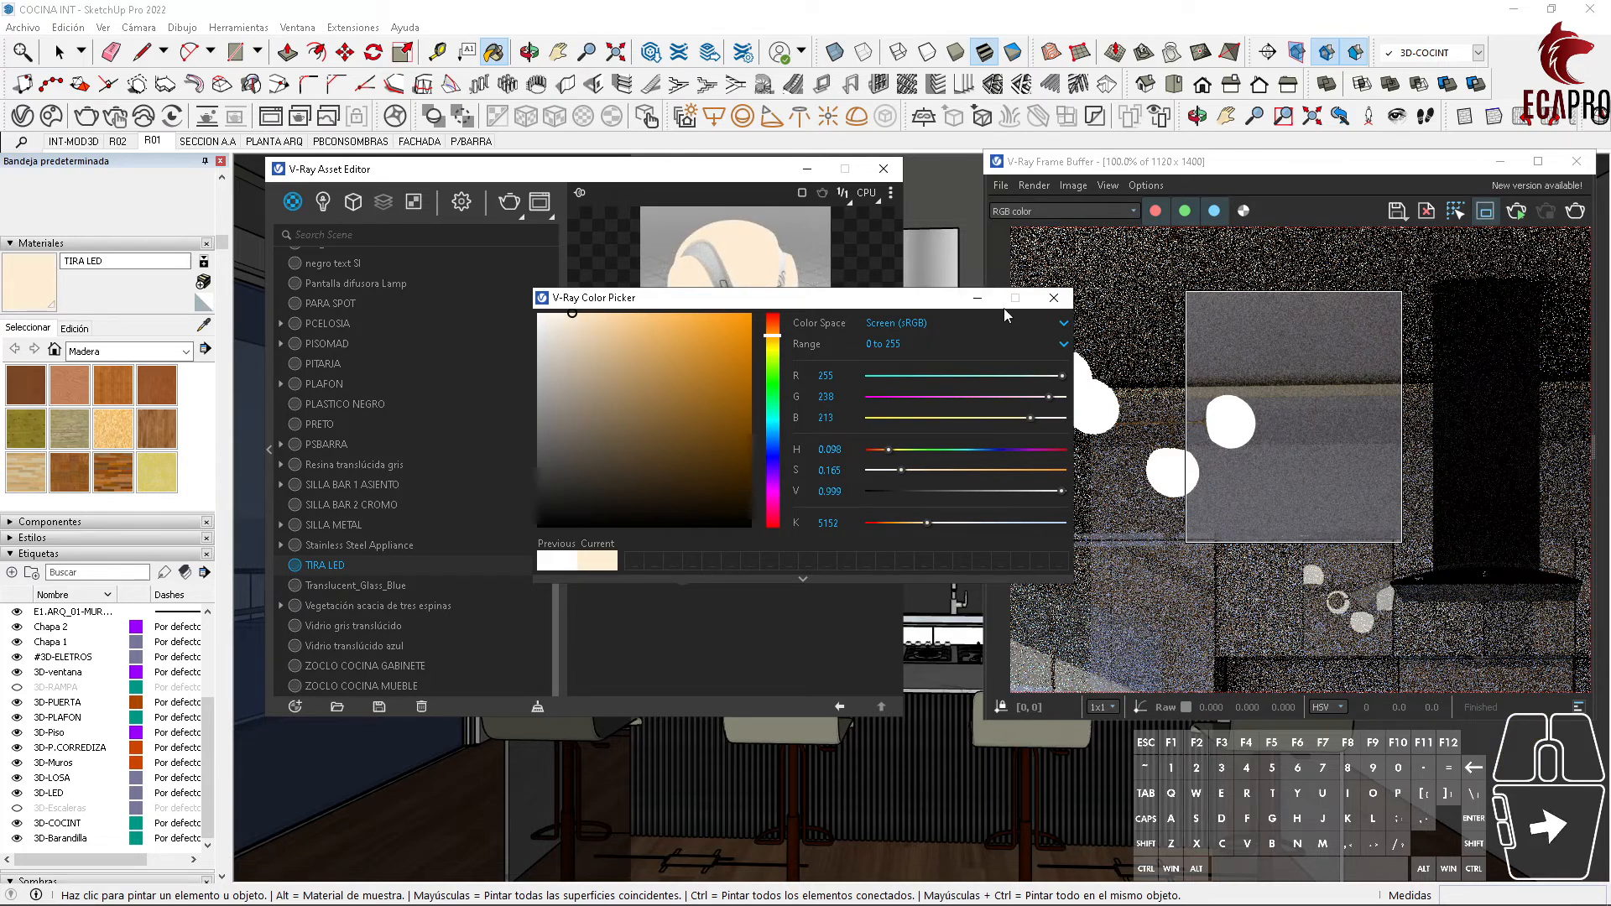
Step: Try bluish hues for TIRA LED's emissive color and settle on a warm cream with hue 0.118
click(772, 439)
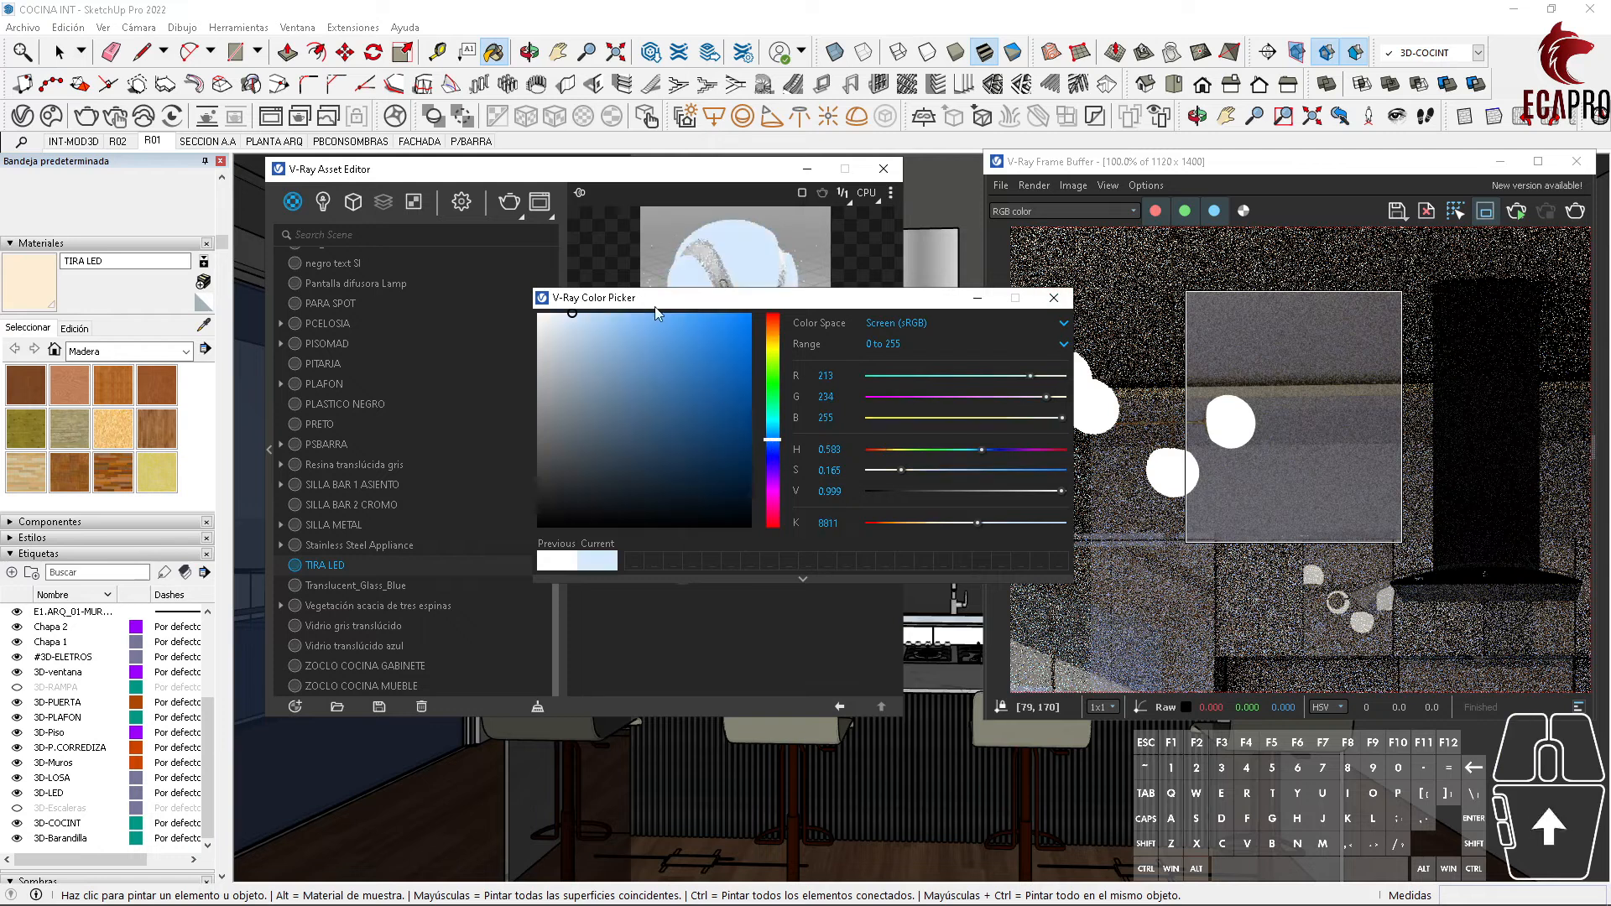
click(773, 454)
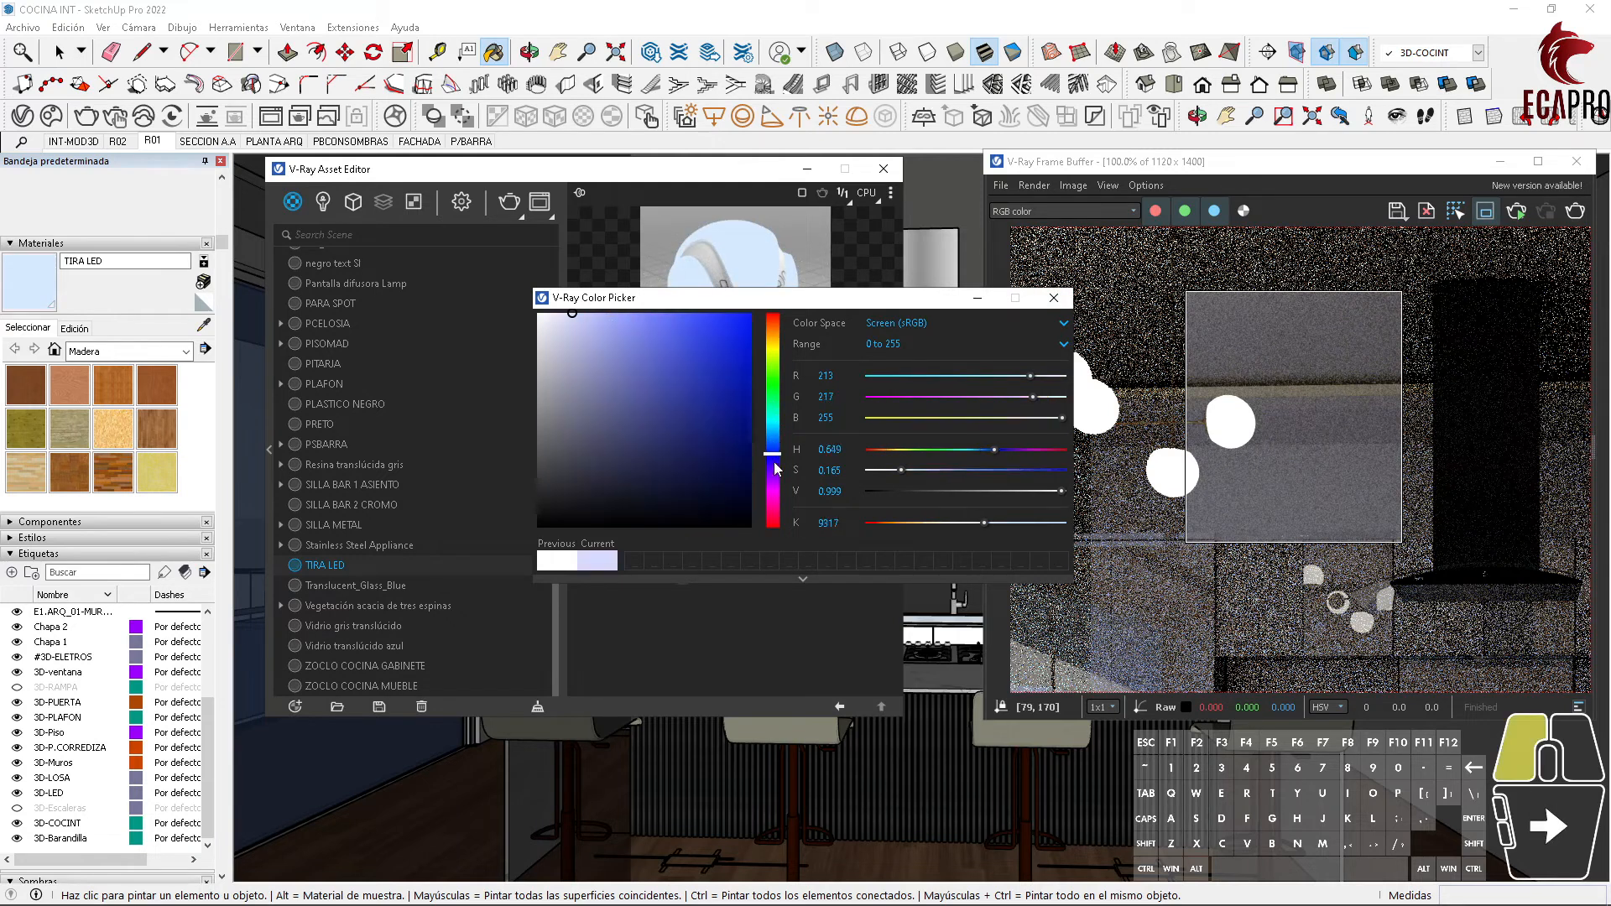
mouse_move(776, 468)
mouse_down()
mouse_move(773, 525)
mouse_move(768, 324)
mouse_move(770, 340)
mouse_up()
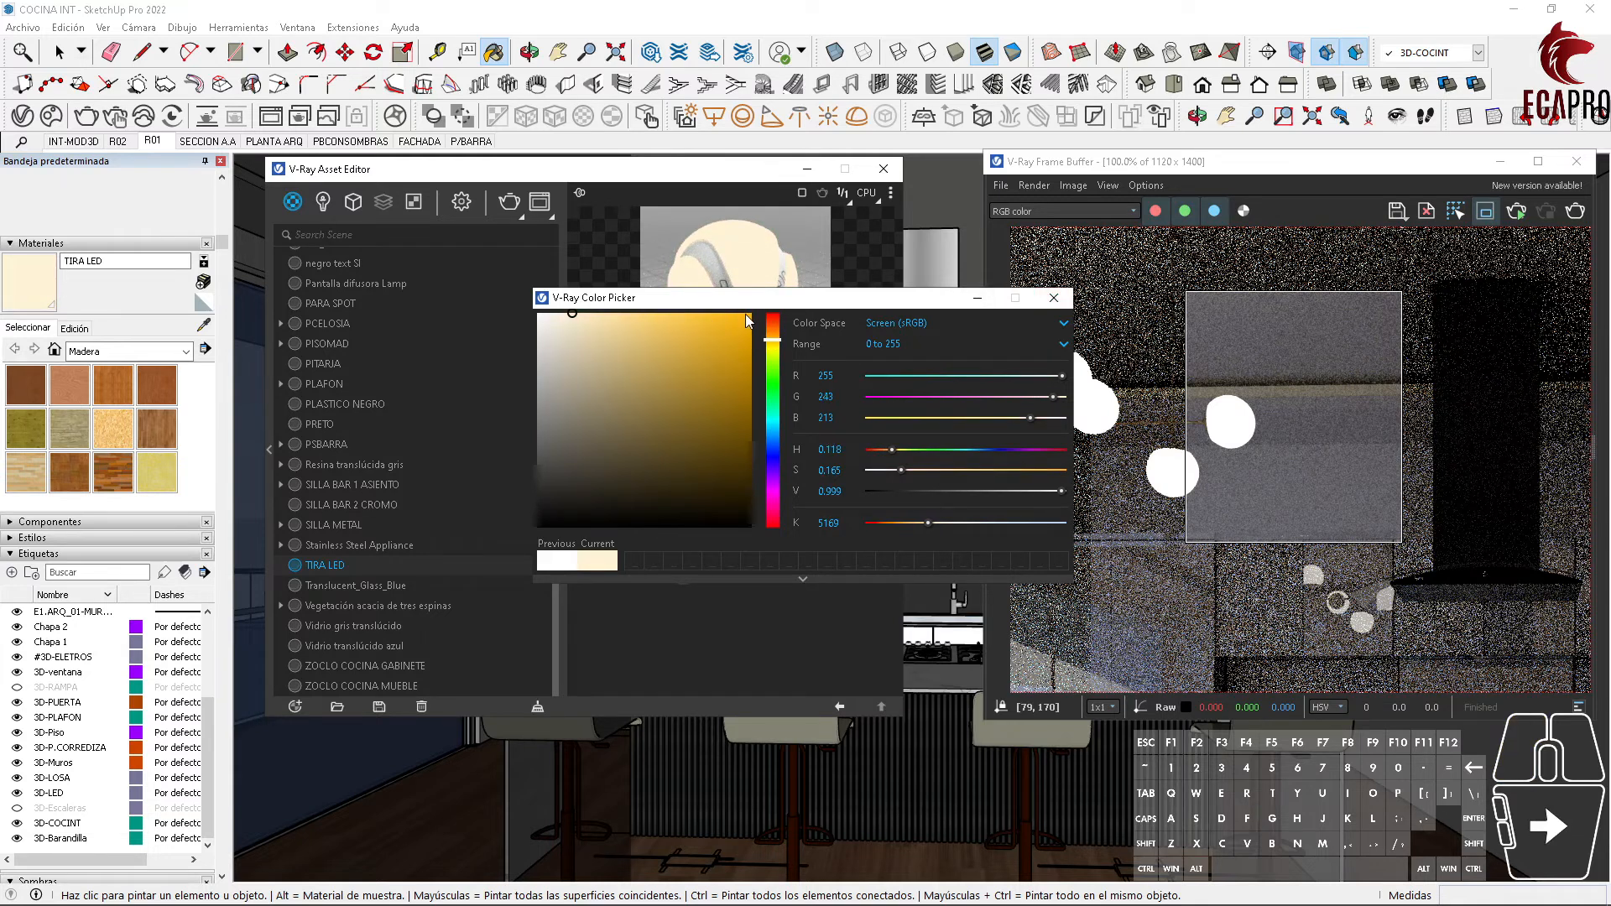
click(977, 297)
Step: Set TIRA LED's emissive intensity to 8 and raise its transparency to near white
click(693, 482)
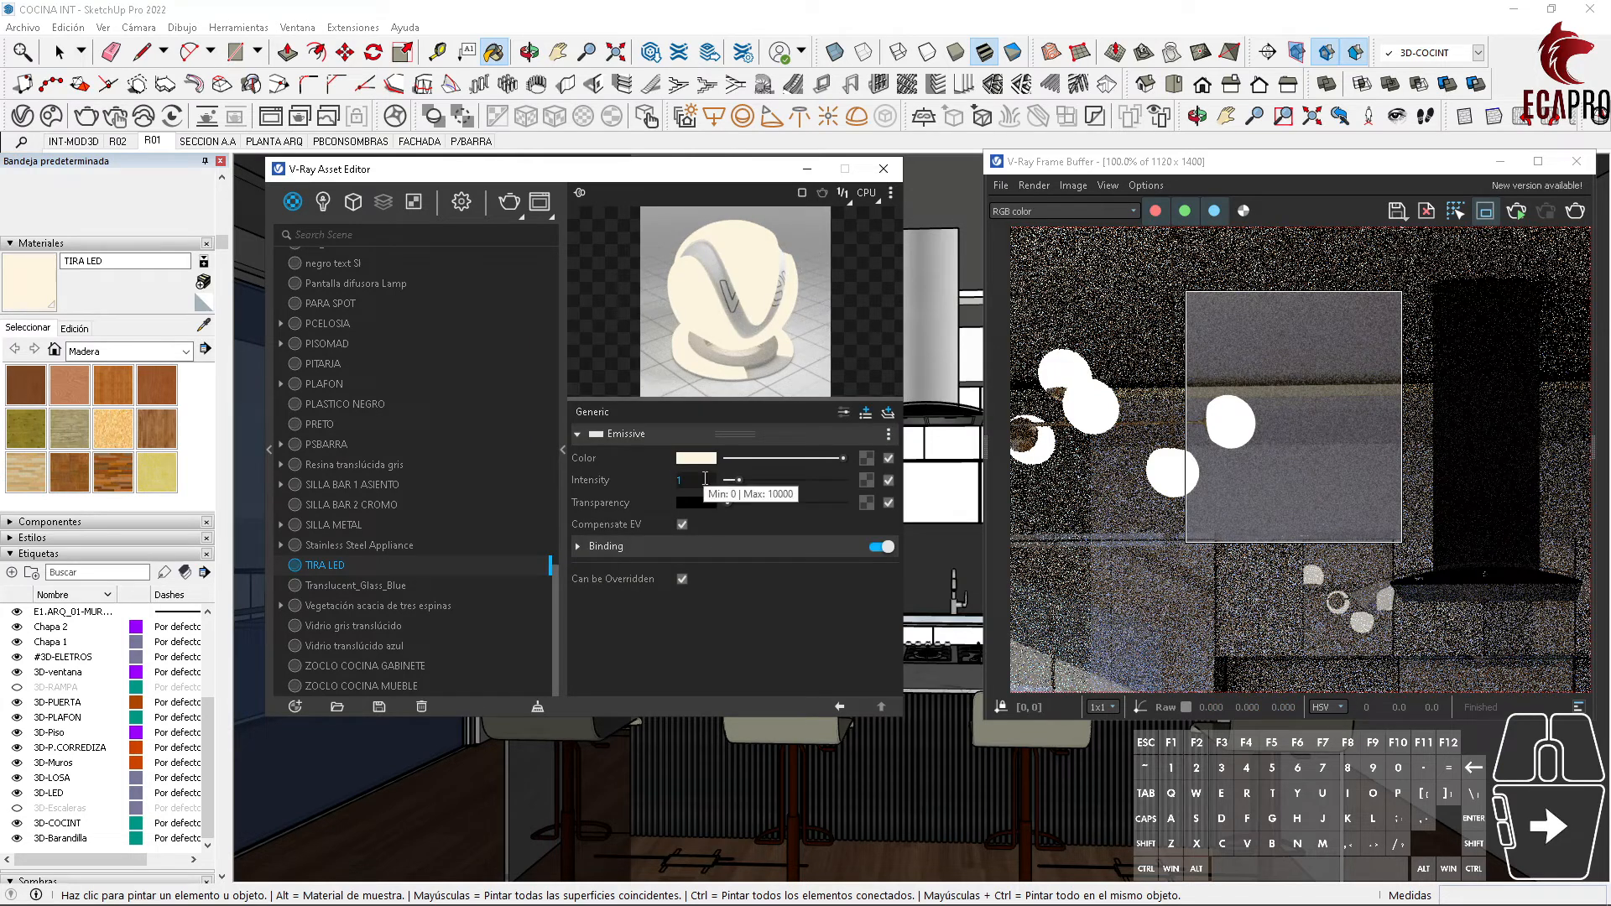
click(681, 479)
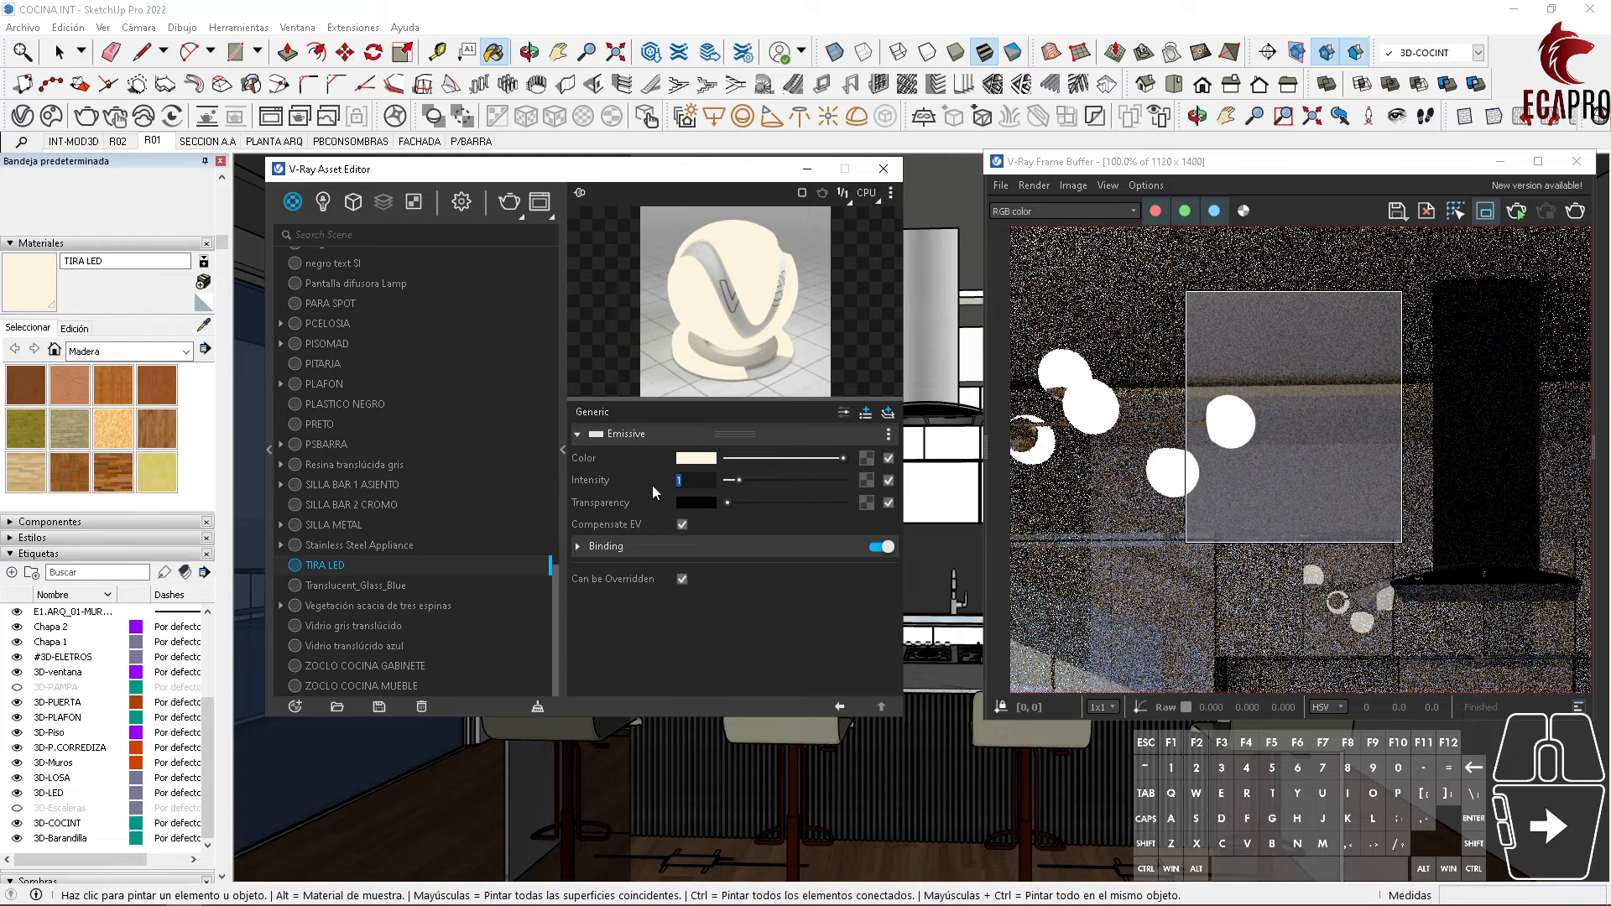
text(8)
key(Return)
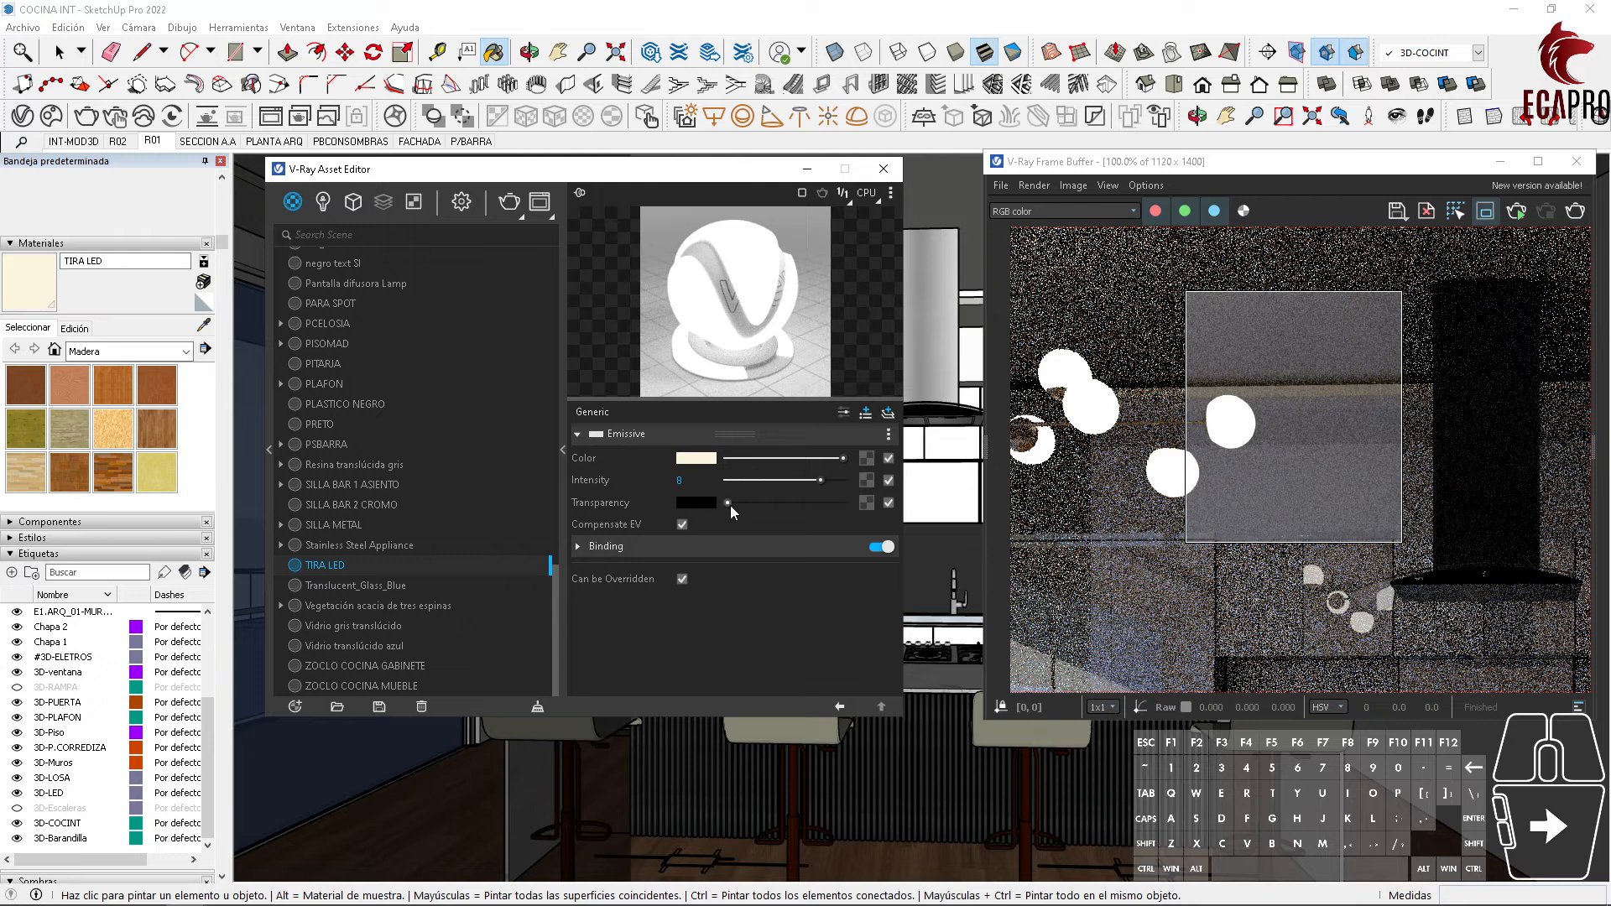
drag(727, 505, 839, 505)
Step: Set TIRA LED's emissive intensity to 2 and test-render the region around the LED strip
drag(703, 482, 647, 481)
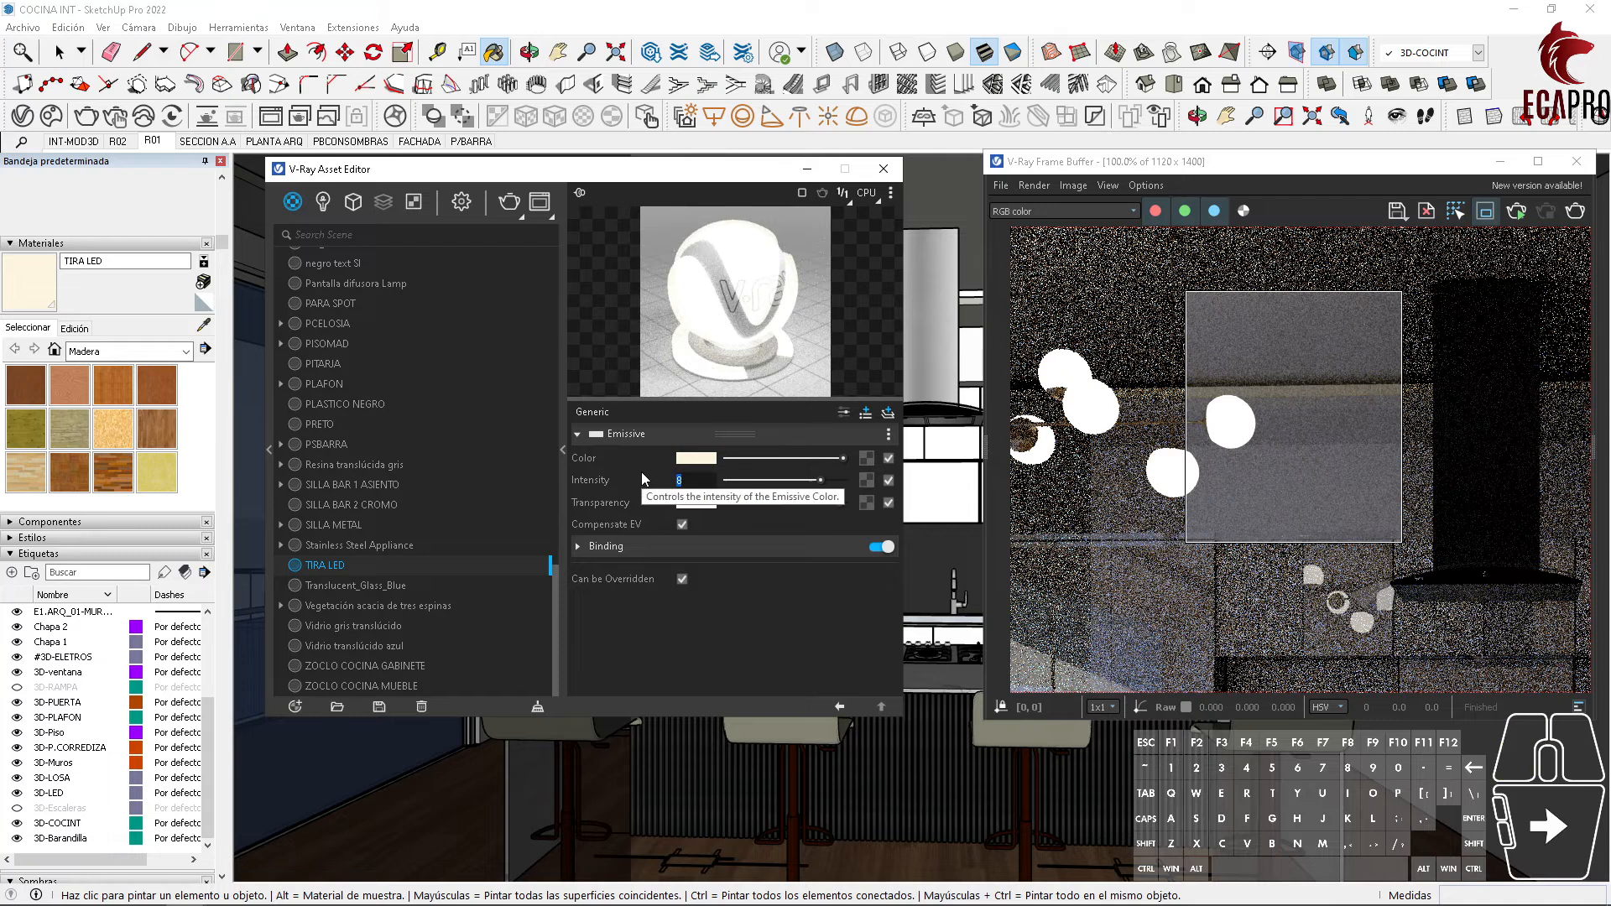
key(BackSpace)
text(2)
key(Return)
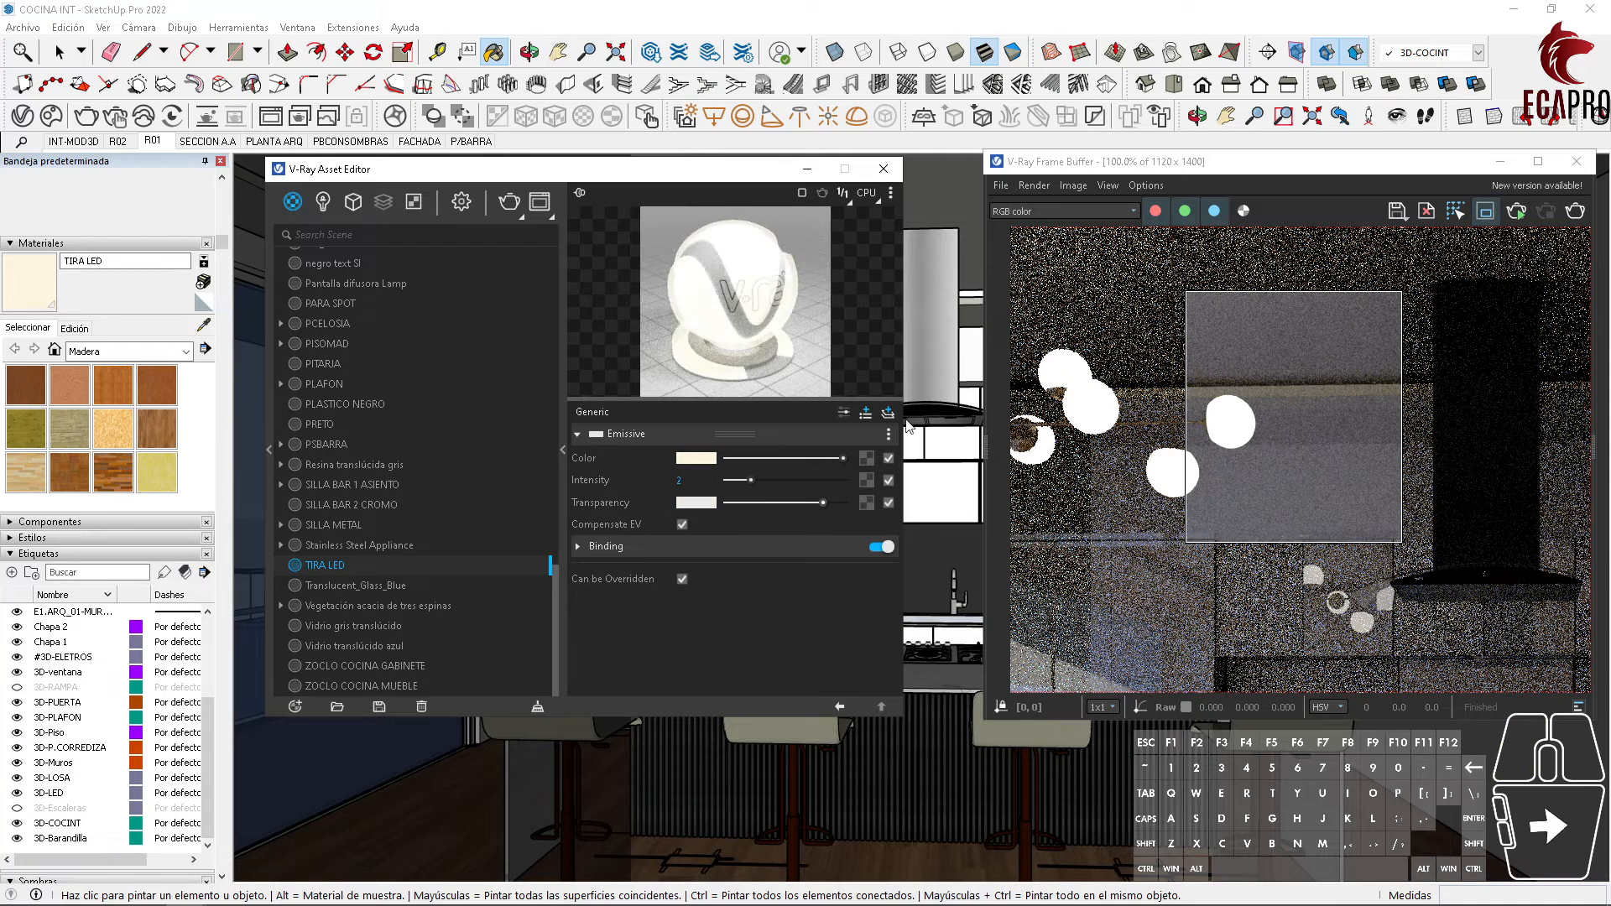
scroll(1208, 422, down, 1)
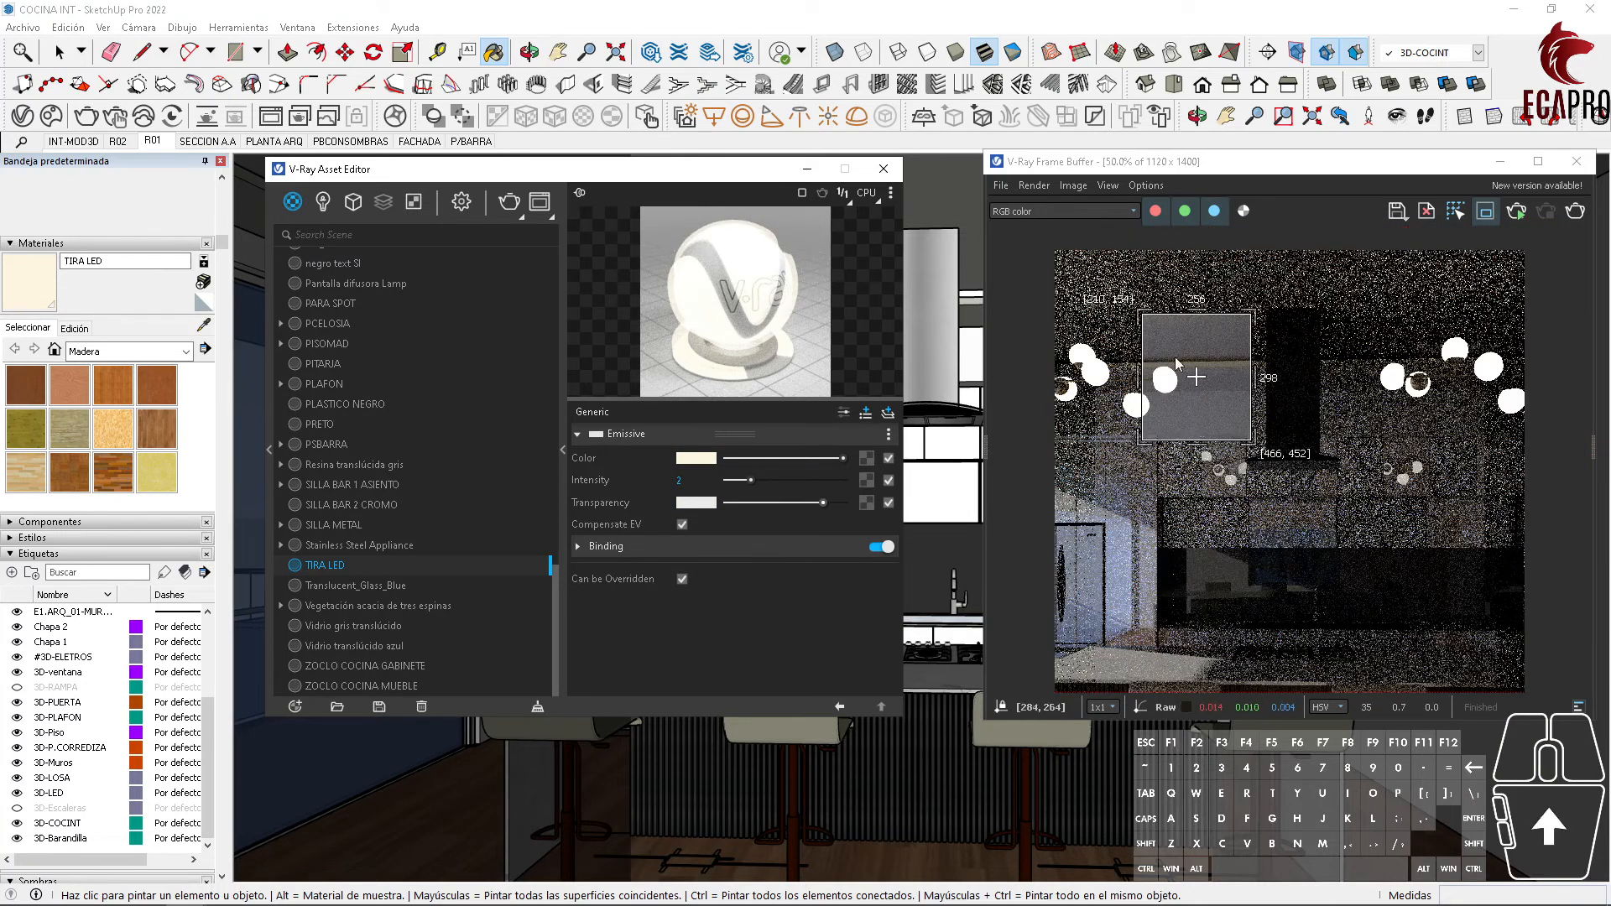
click(1575, 210)
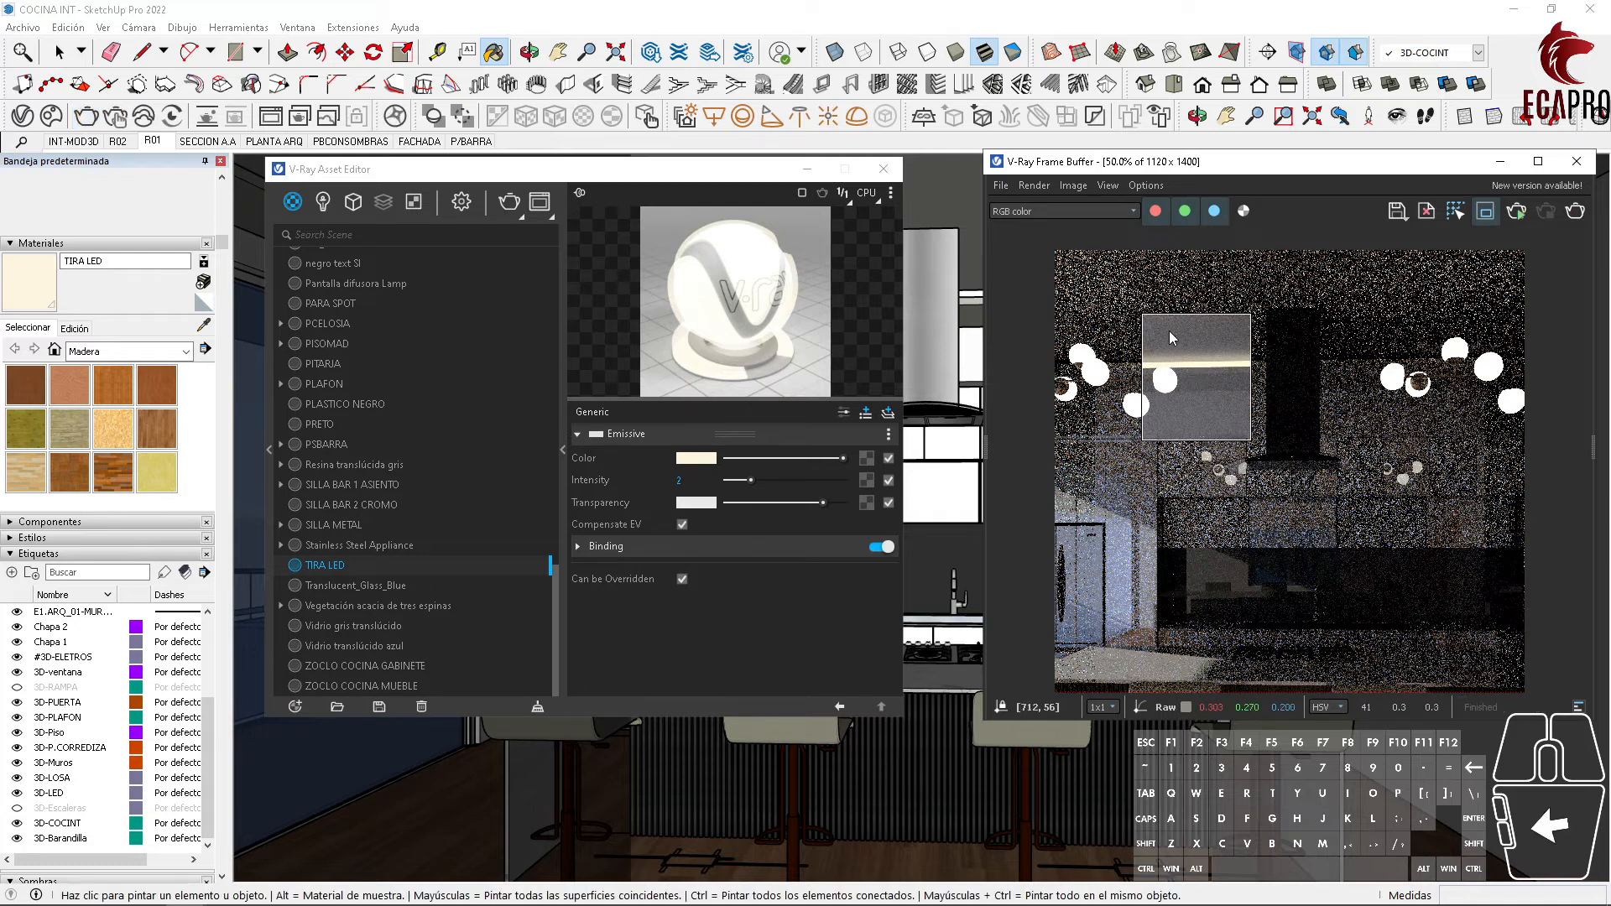
Step: Try a TIRA LED emissive intensity of 0.5 and re-render the region
click(680, 480)
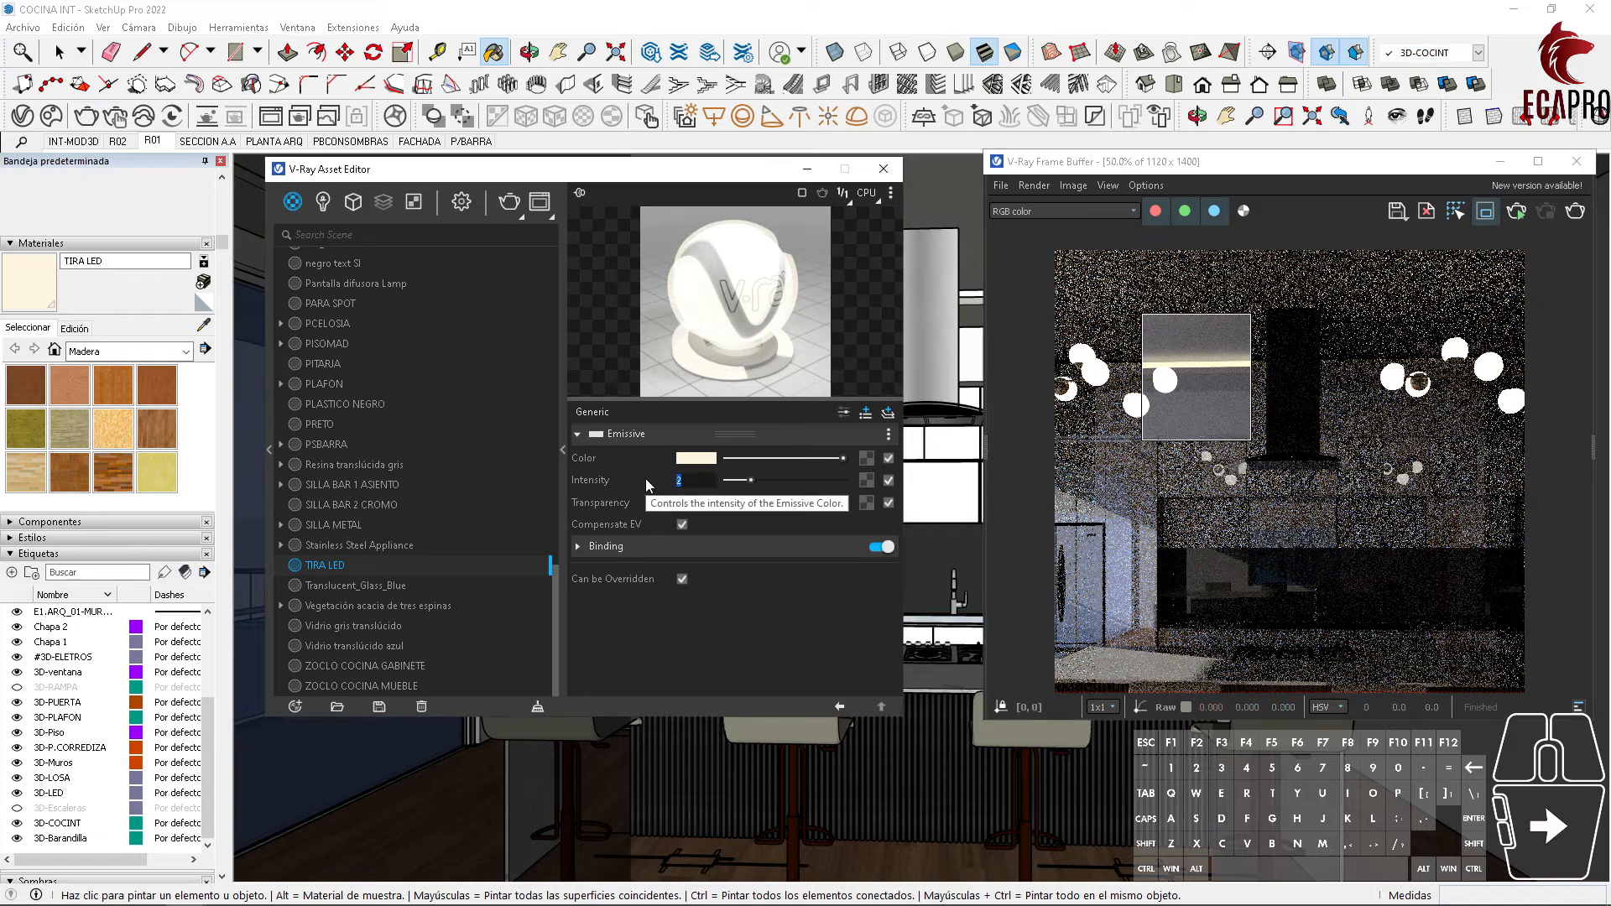
text(.5)
key(Return)
click(1516, 287)
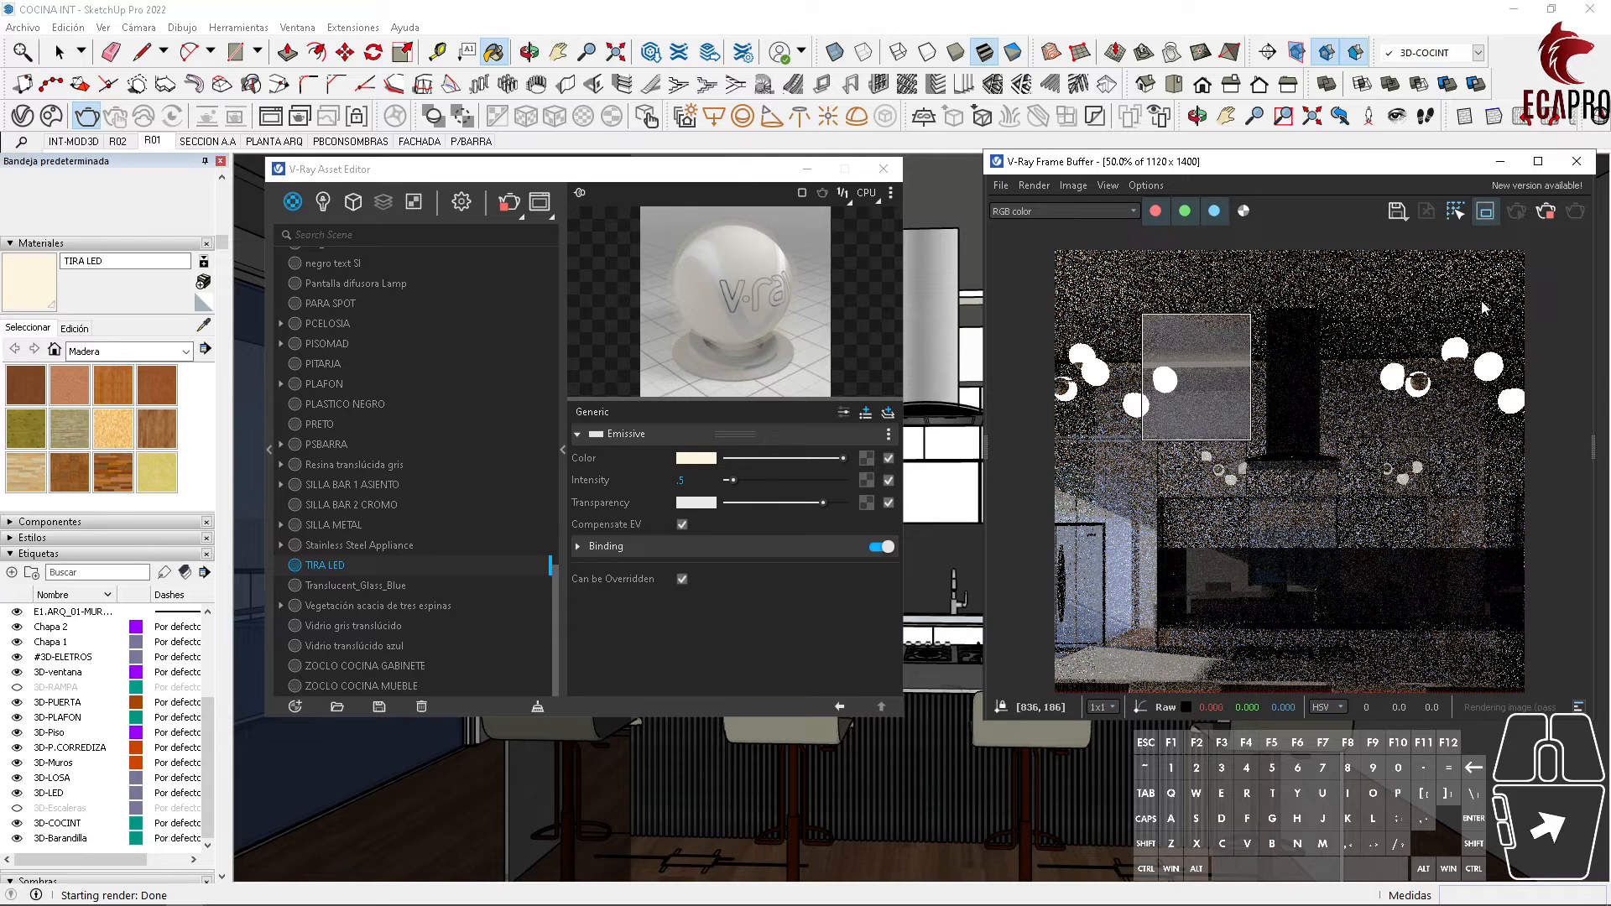
Step: Set TIRA LED's emissive intensity to 1 and render the whole frame with region rendering off
click(615, 485)
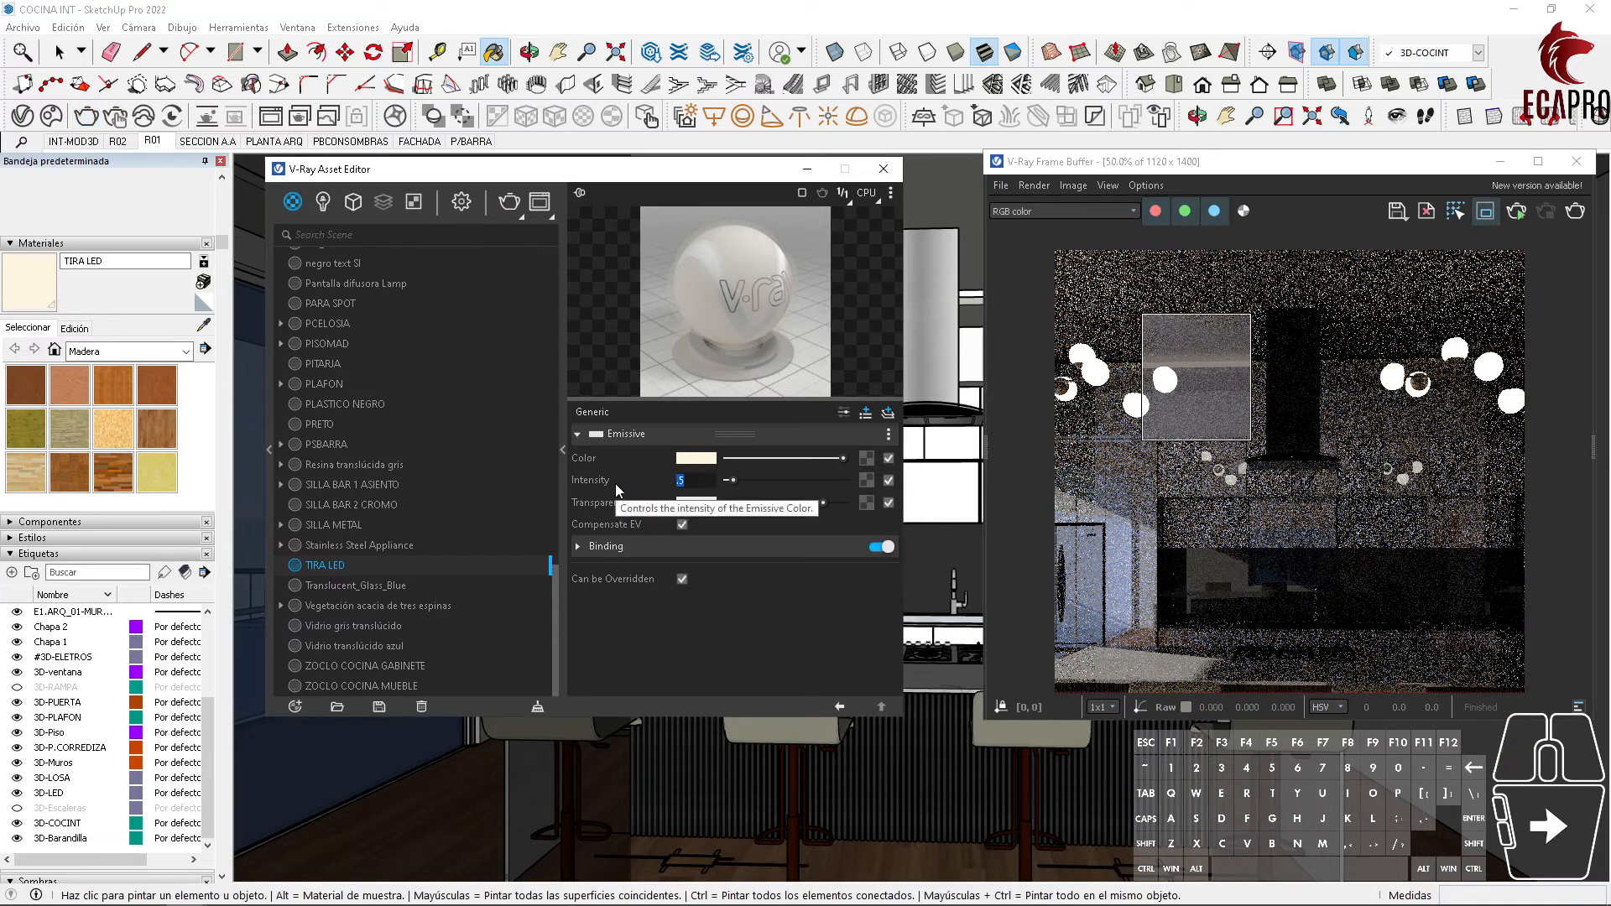
text(1)
key(Return)
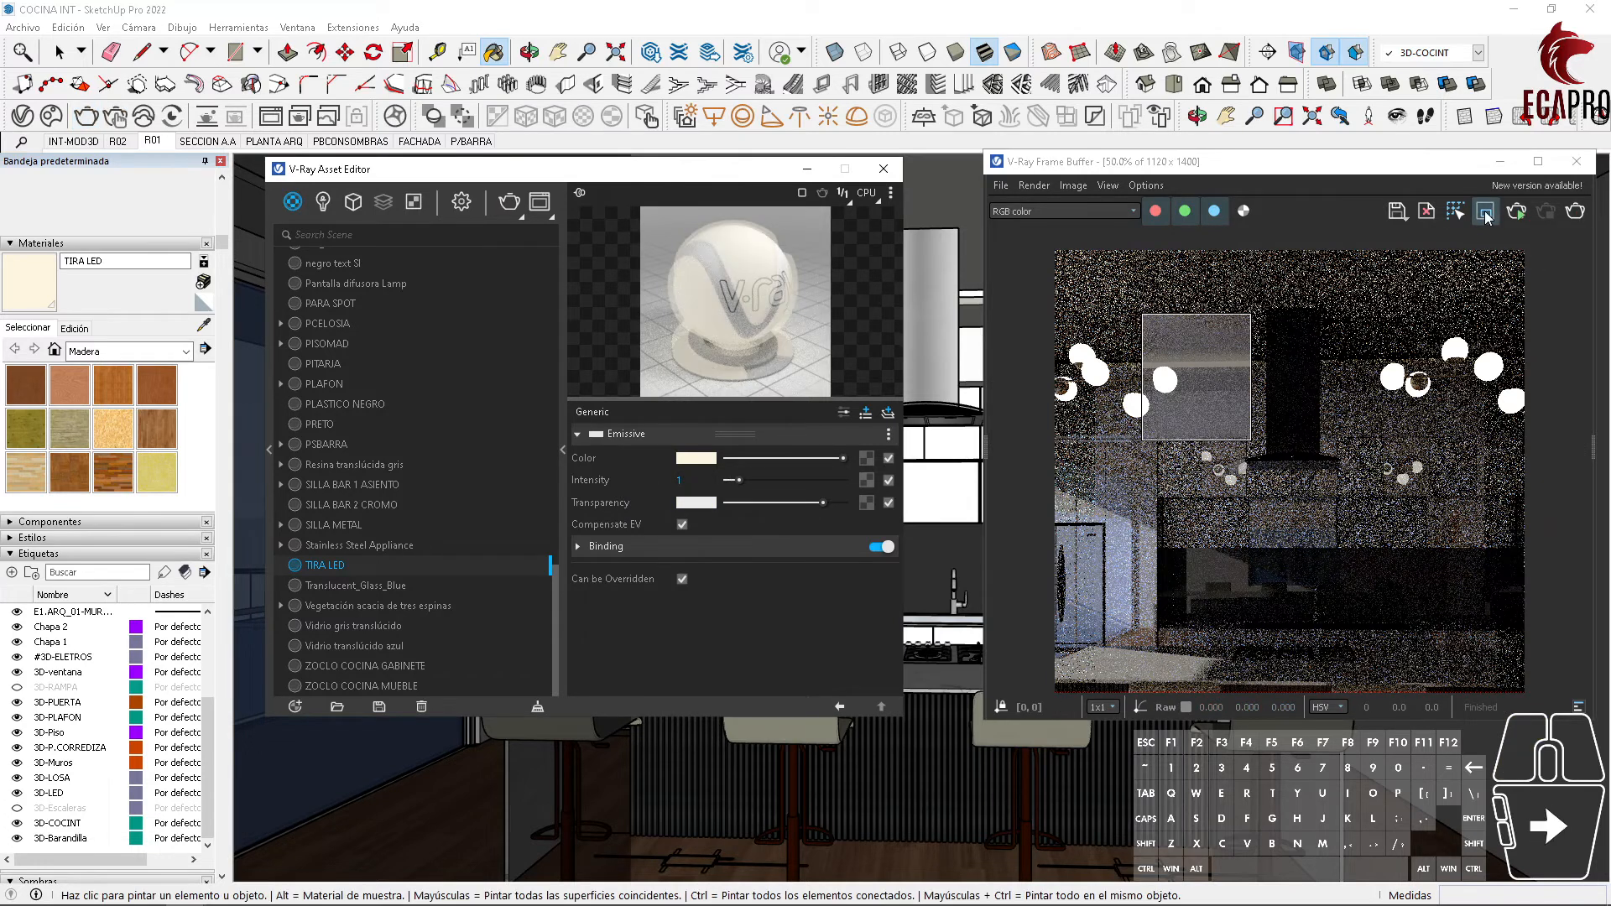
click(1484, 212)
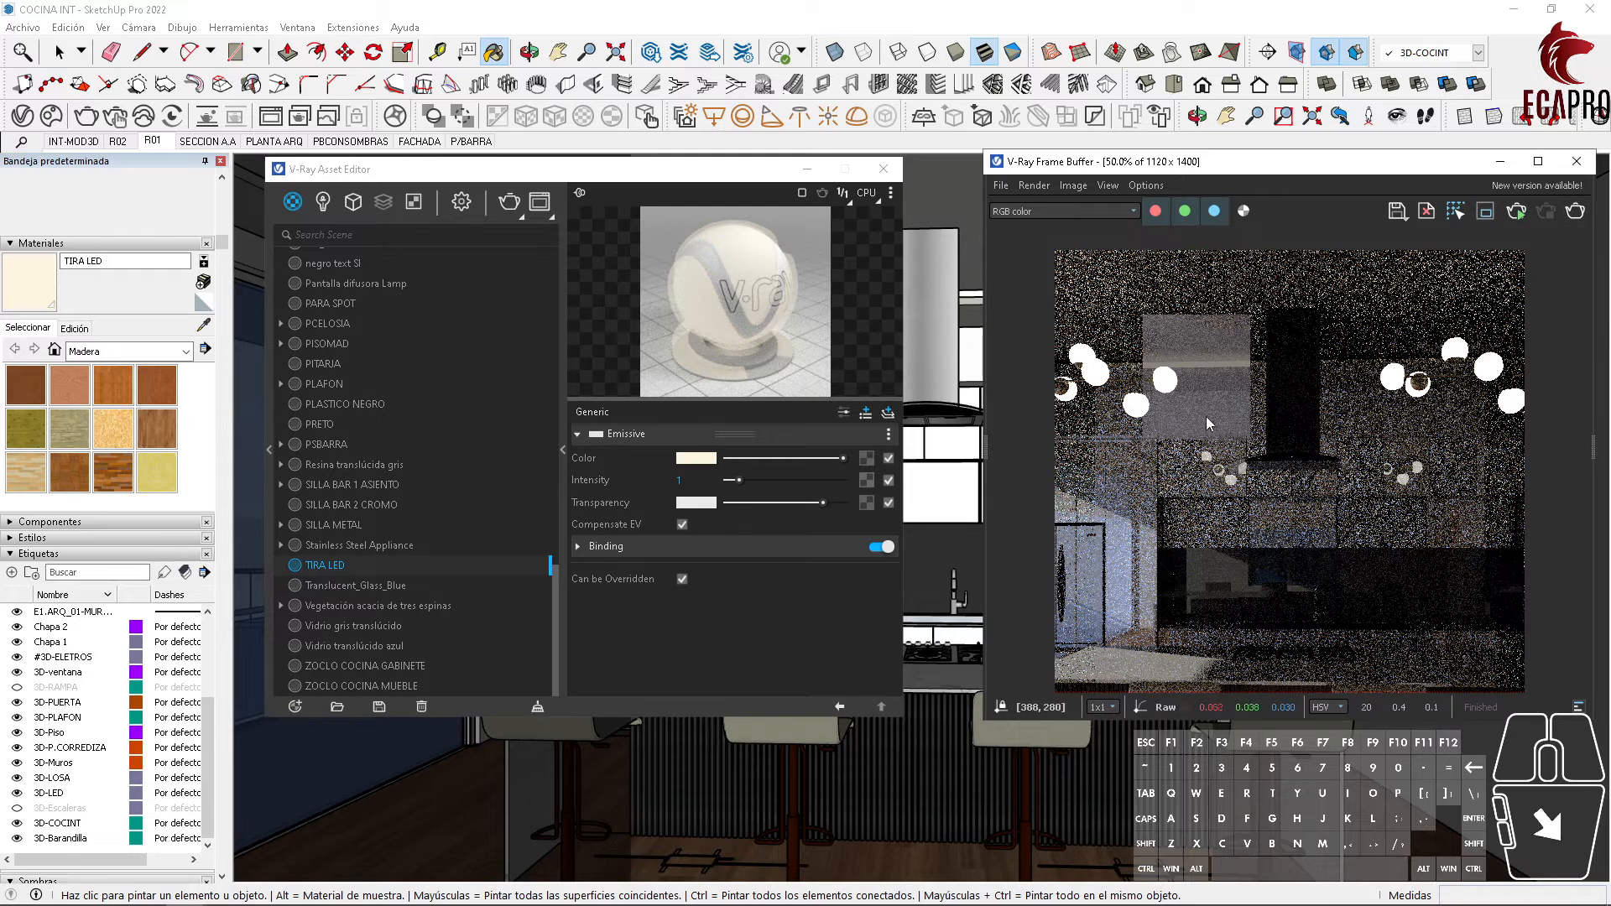
scroll(1318, 480, down, 1)
click(1575, 211)
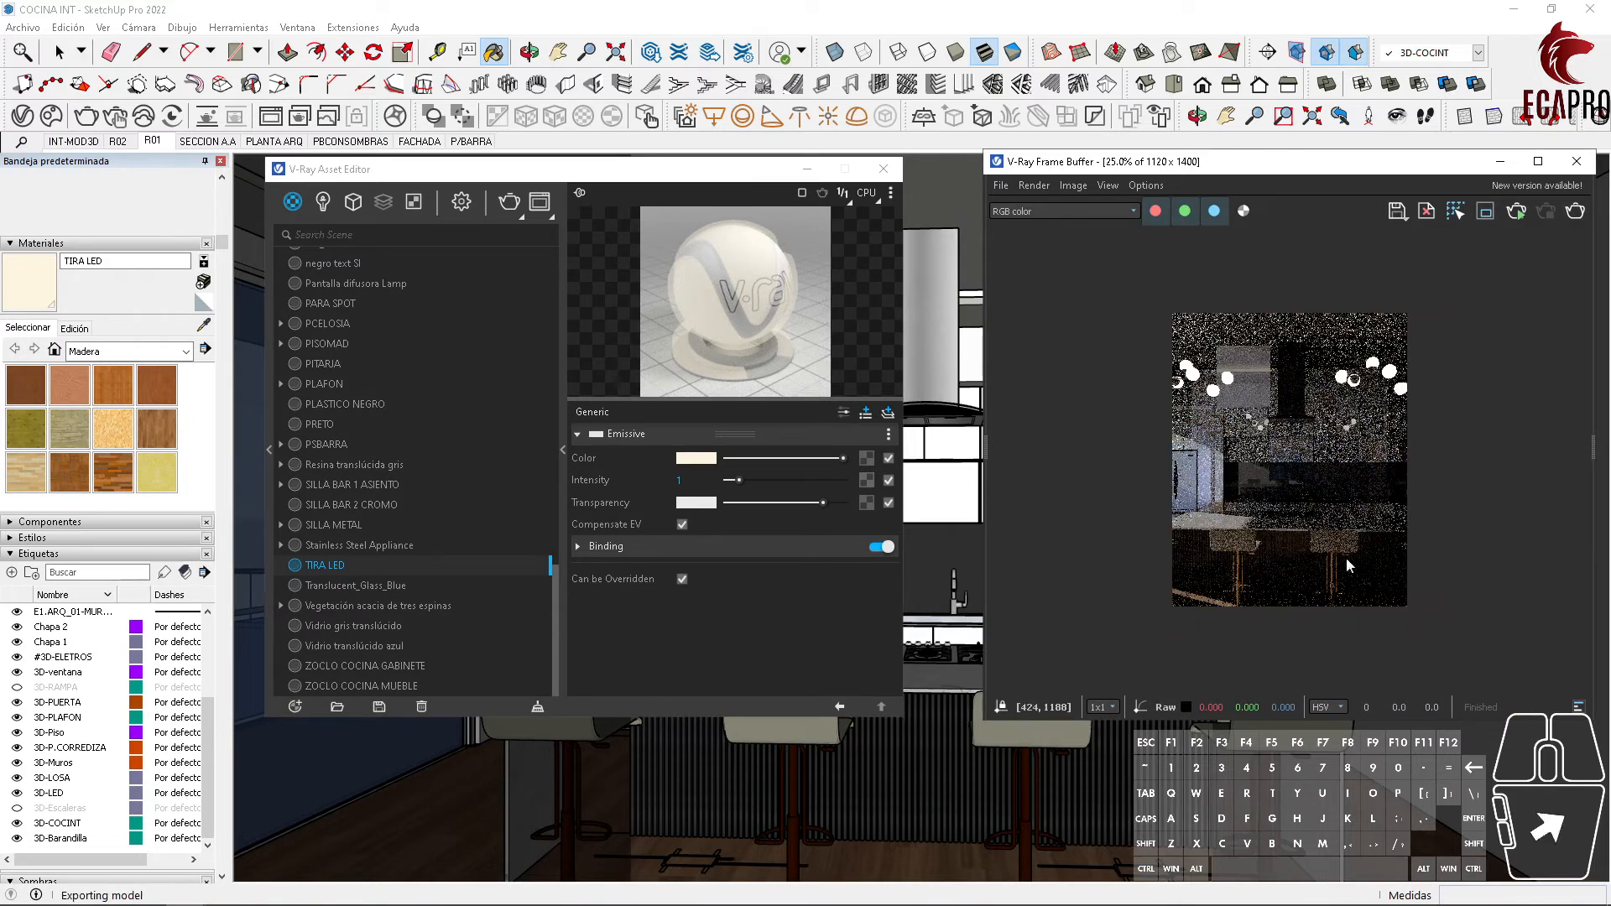
scroll(1290, 411, up, 1)
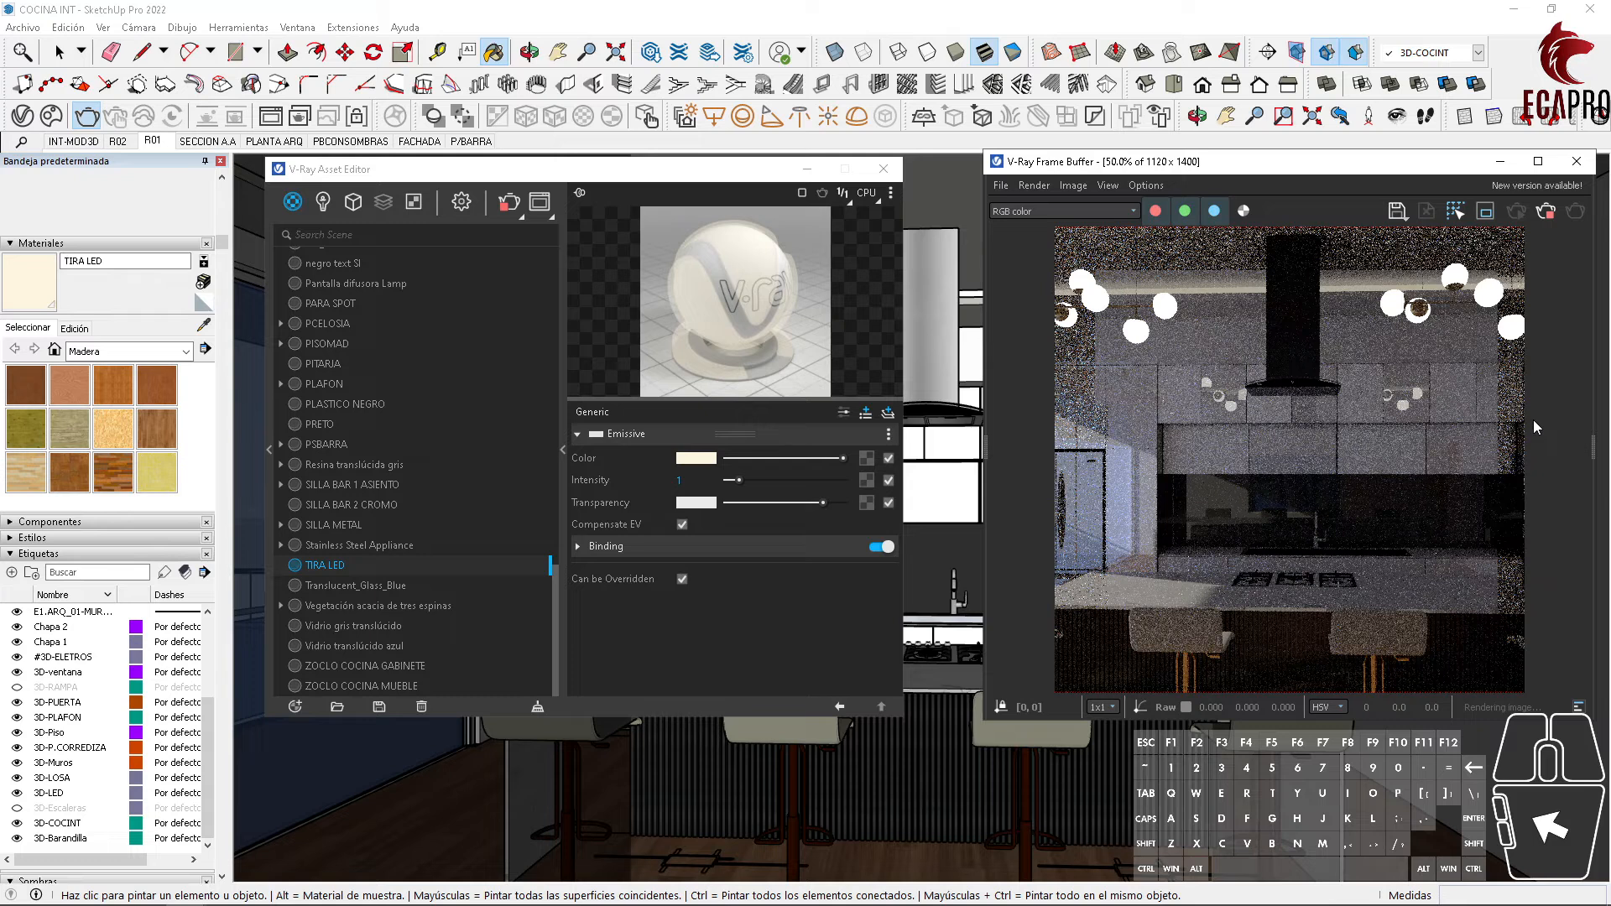
Step: Reduce TIRA LED's transparency to a mid grey and set its emissive intensity to 0.85
drag(822, 503, 764, 504)
scroll(1410, 422, down, 1)
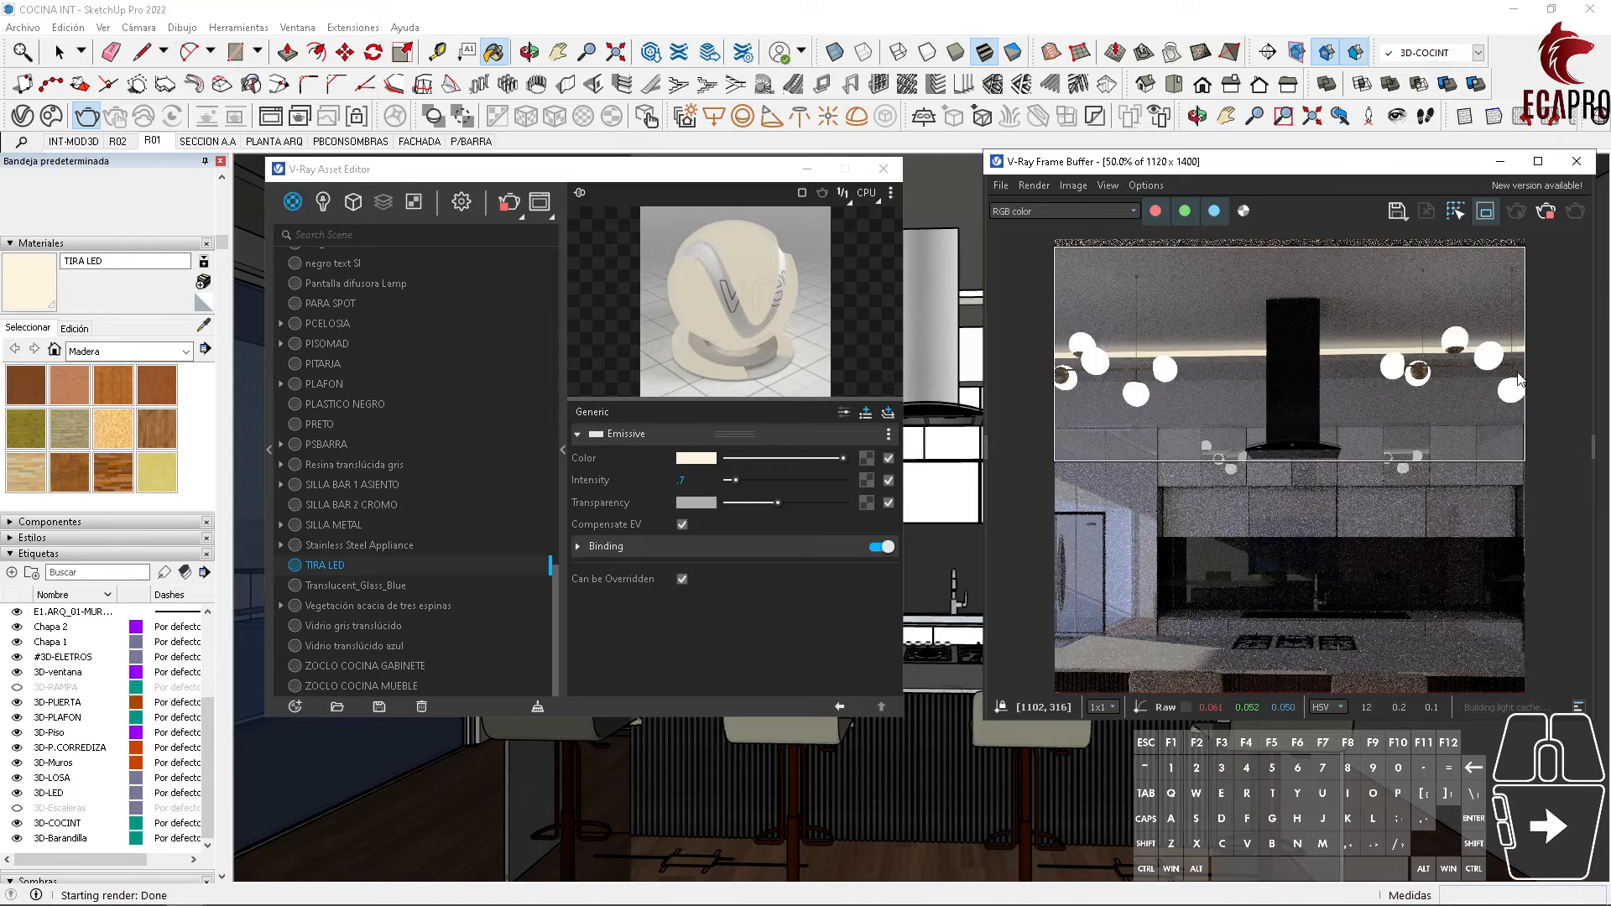
click(738, 480)
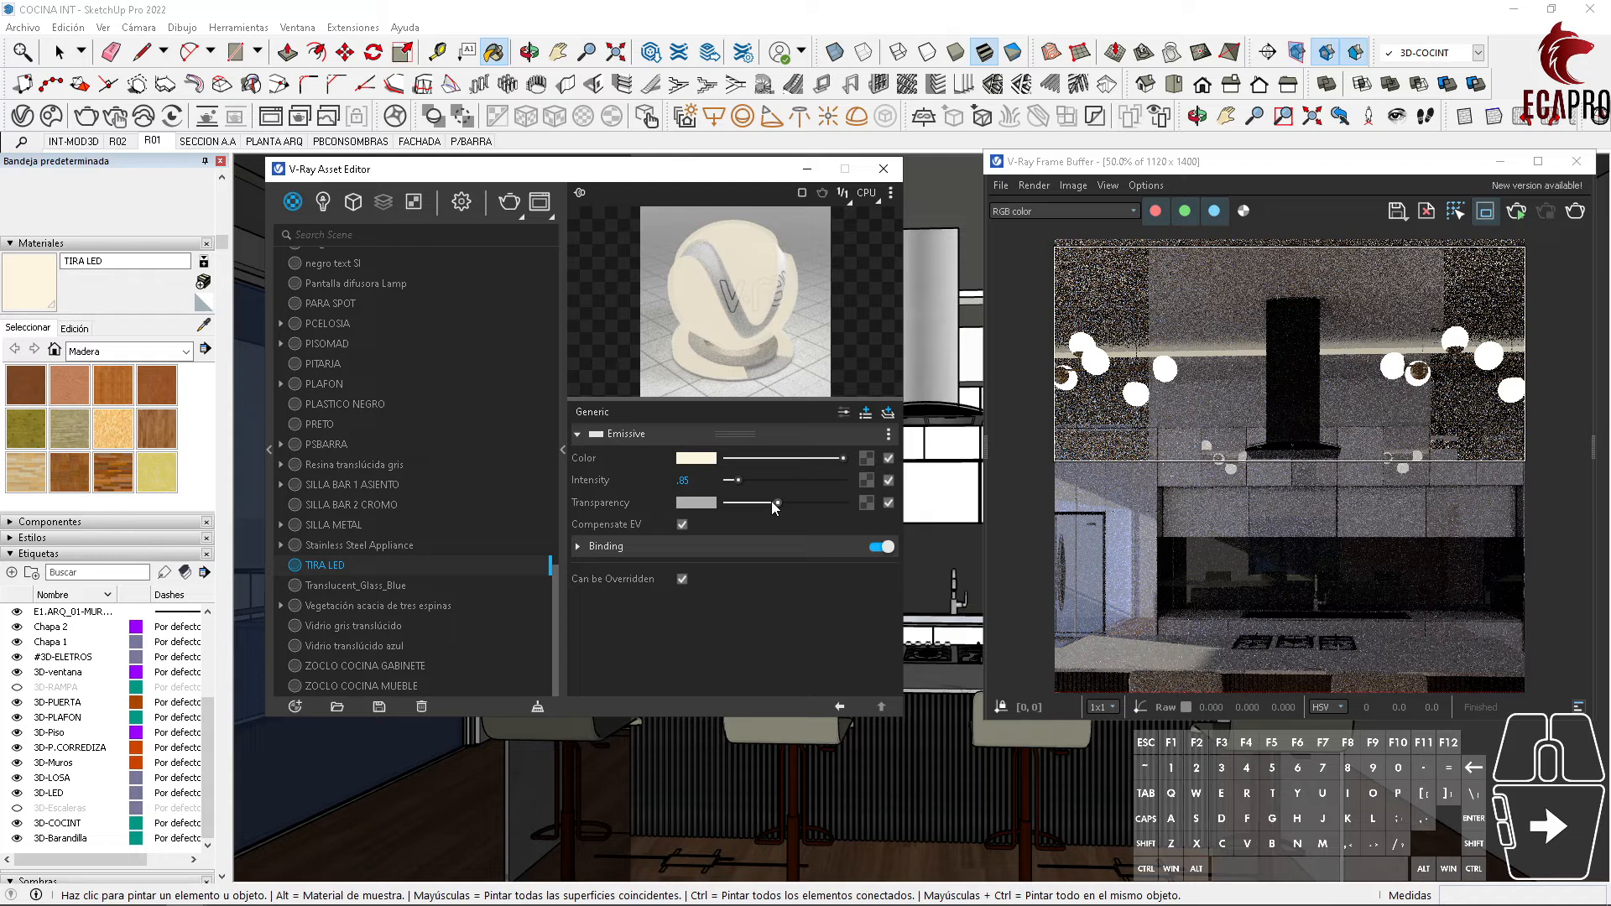
drag(773, 507, 766, 507)
Step: Sample the Pantalla difusora Lamp material from a pendant lamp globe and display its settings in the Asset Editor
click(803, 172)
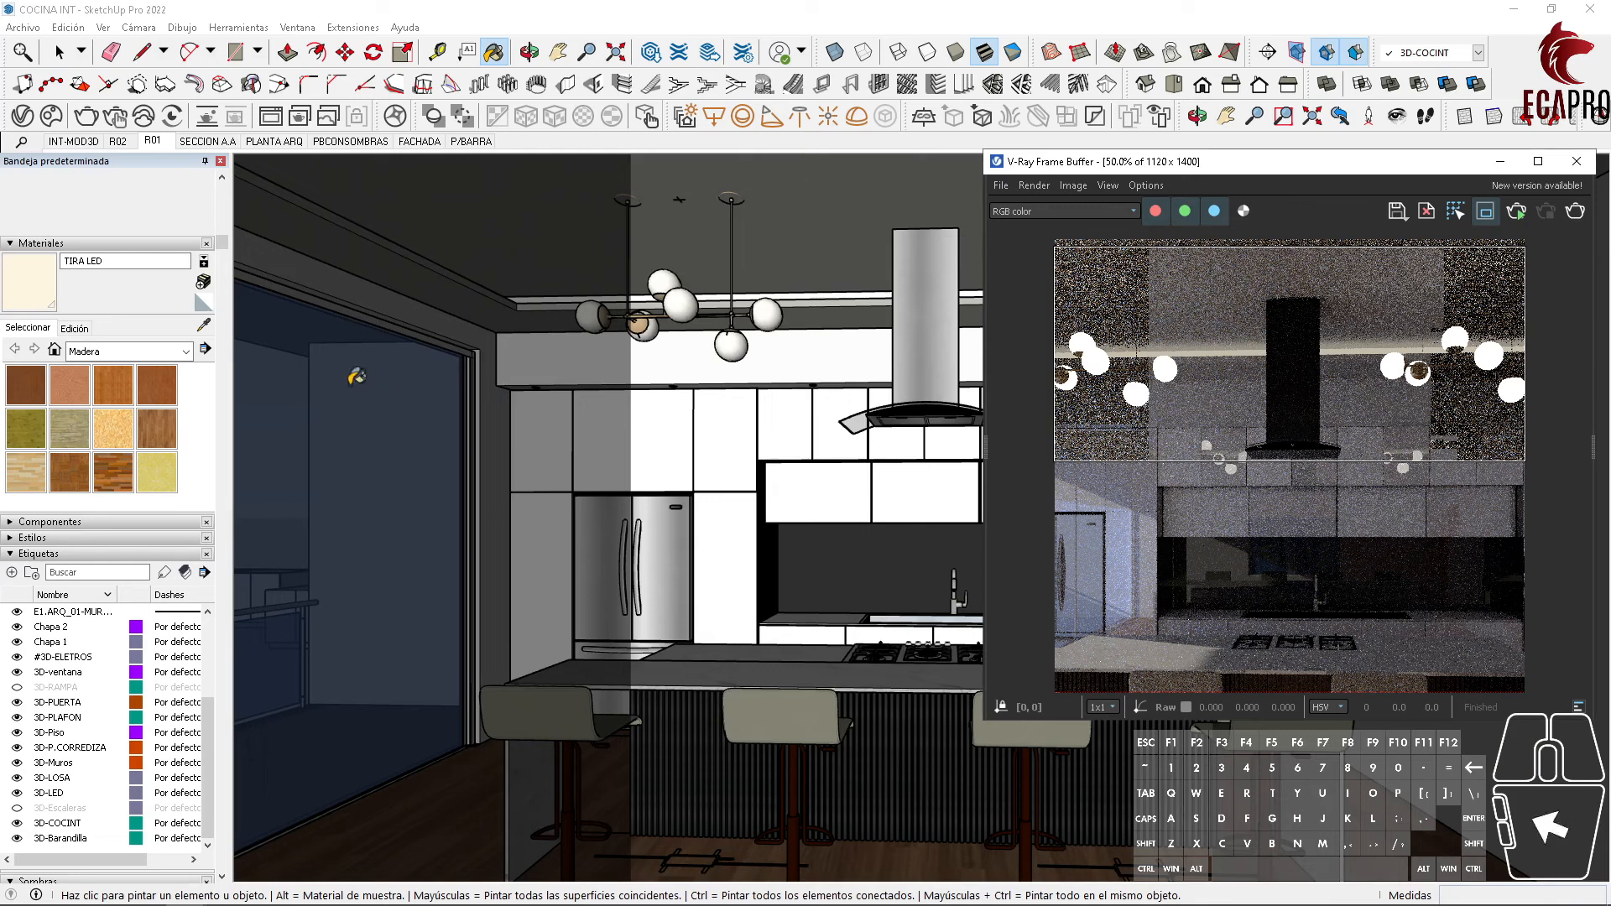
click(203, 326)
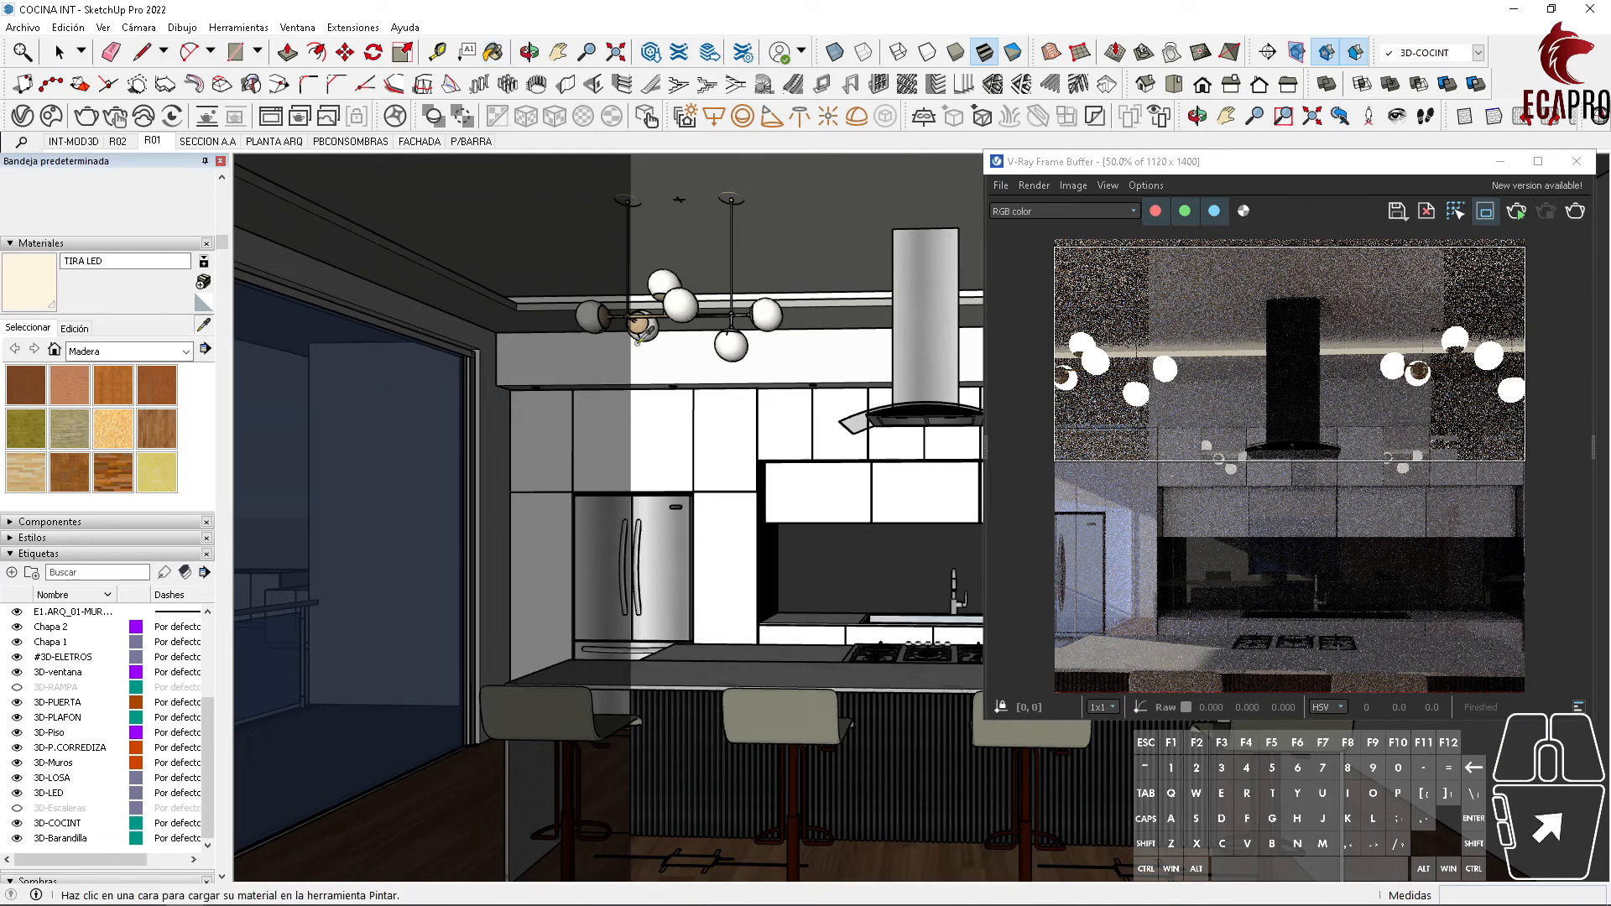
click(681, 306)
click(252, 890)
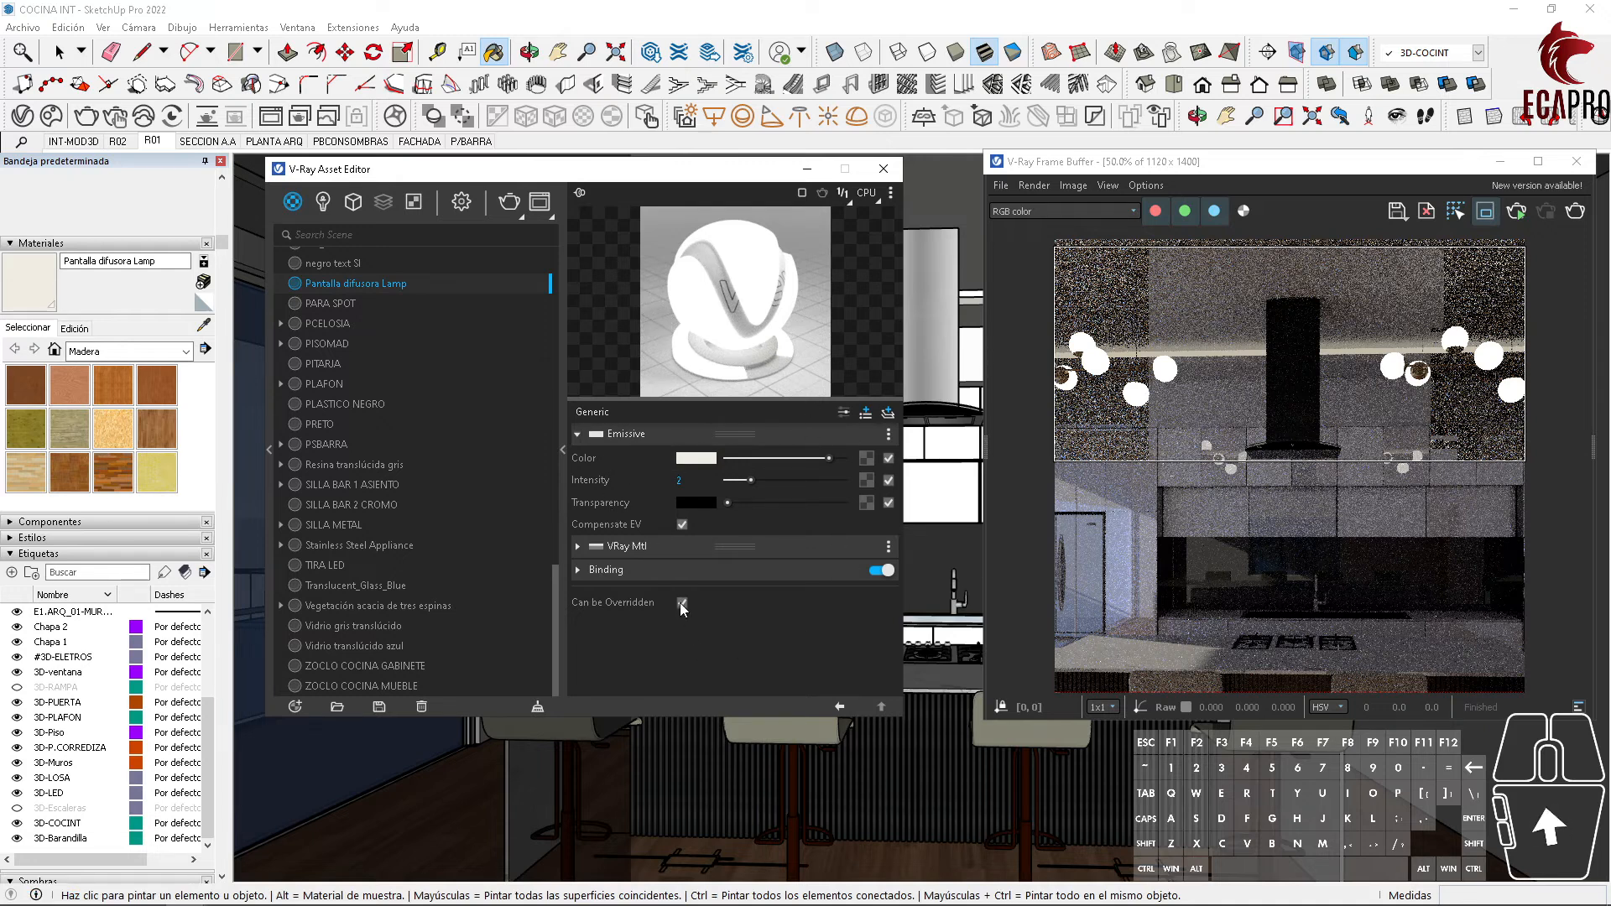
Step: Set Pantalla difusora Lamp's emissive intensity to 0.7 and raise its transparency to grey
click(709, 479)
drag(703, 479, 672, 481)
key(BackSpace)
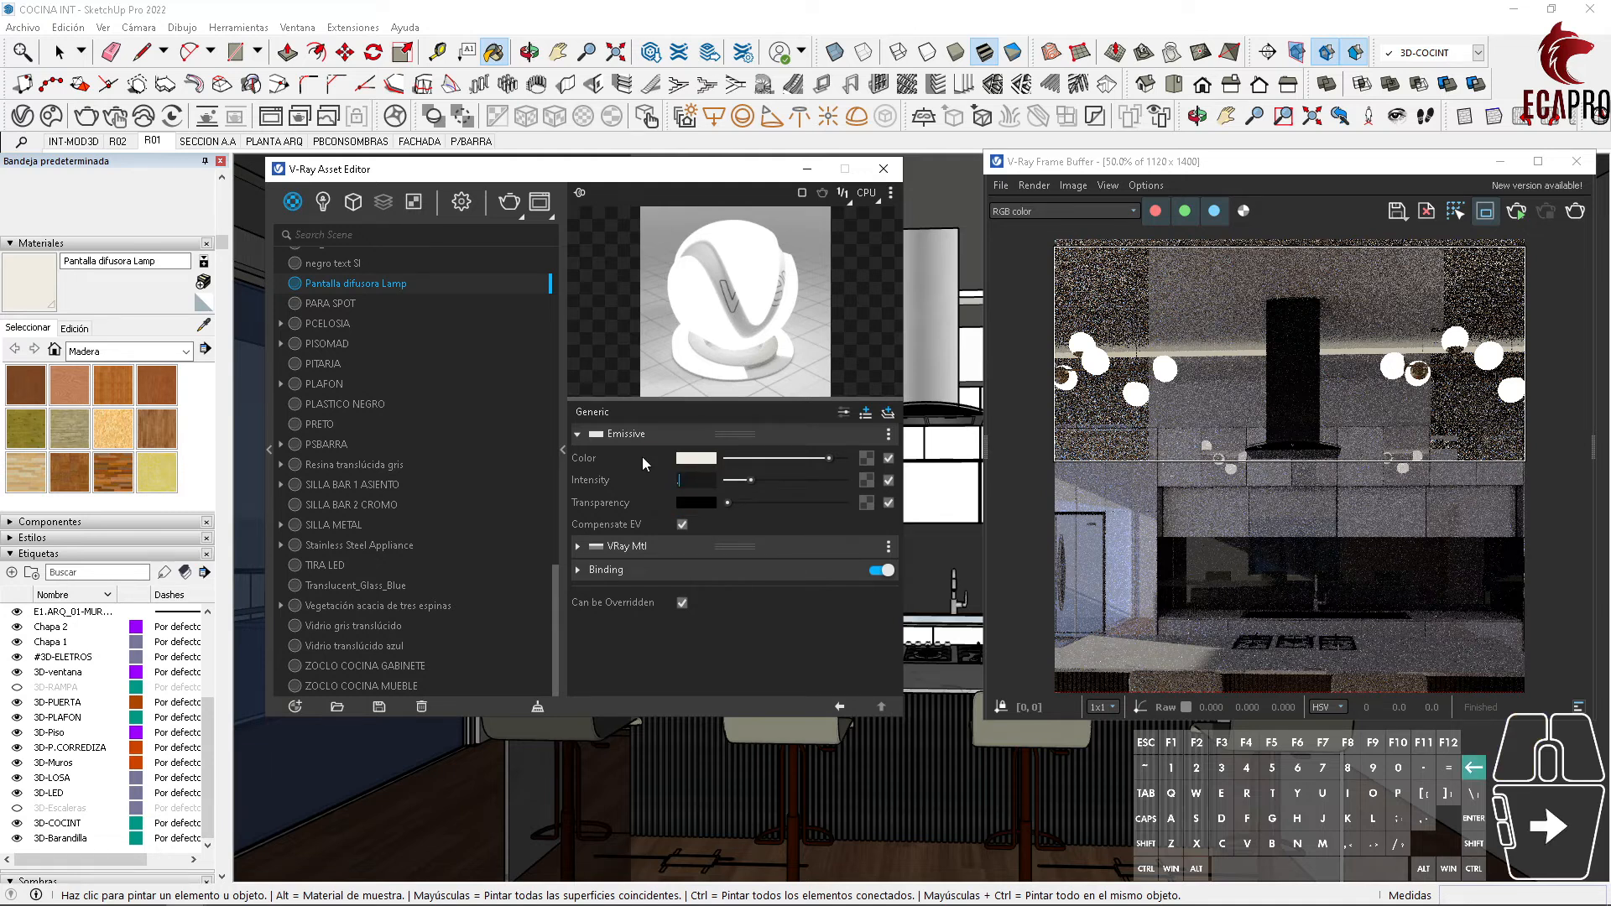
key(Return)
drag(727, 502, 750, 505)
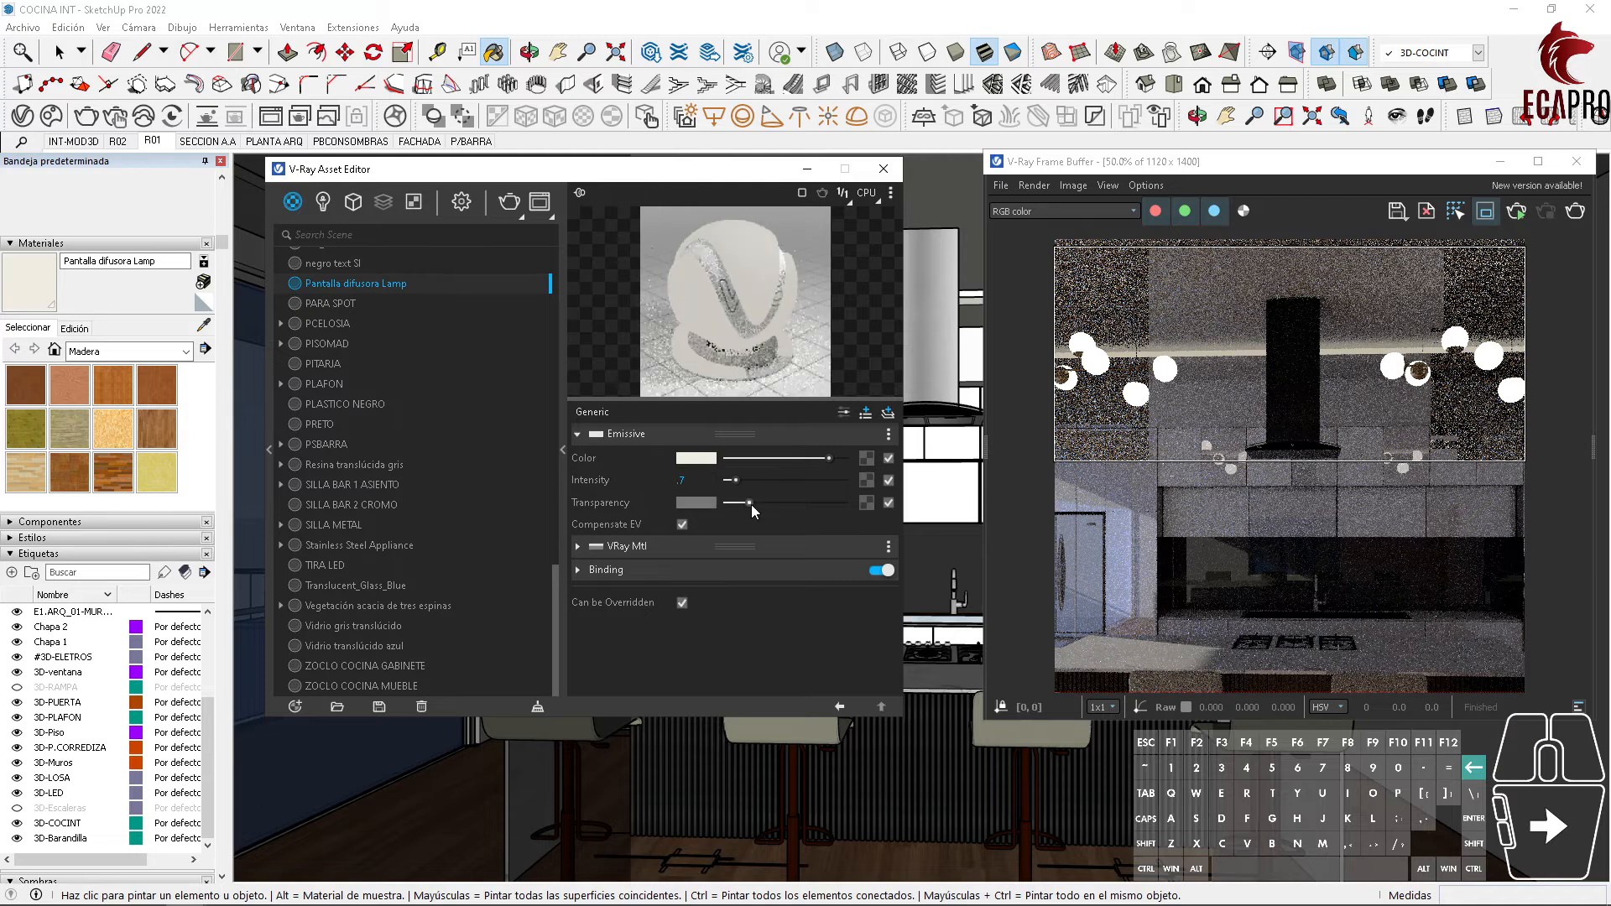
Step: Give Pantalla difusora Lamp a warm cream emissive color at intensity 1.2 and re-render the upper region
click(695, 458)
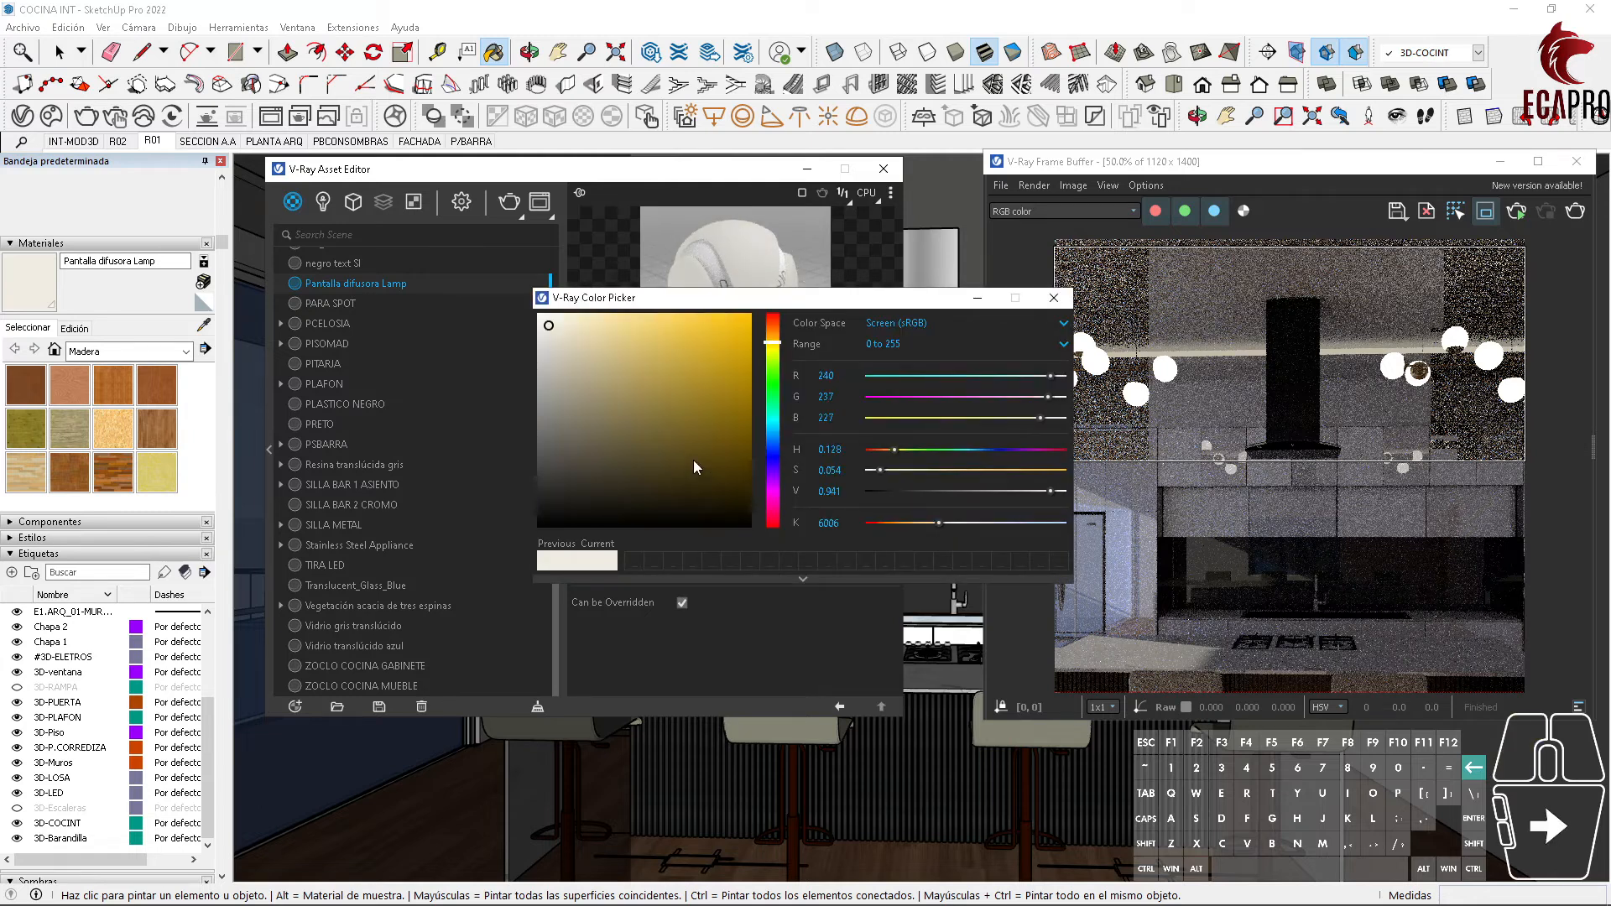
click(569, 314)
click(1577, 211)
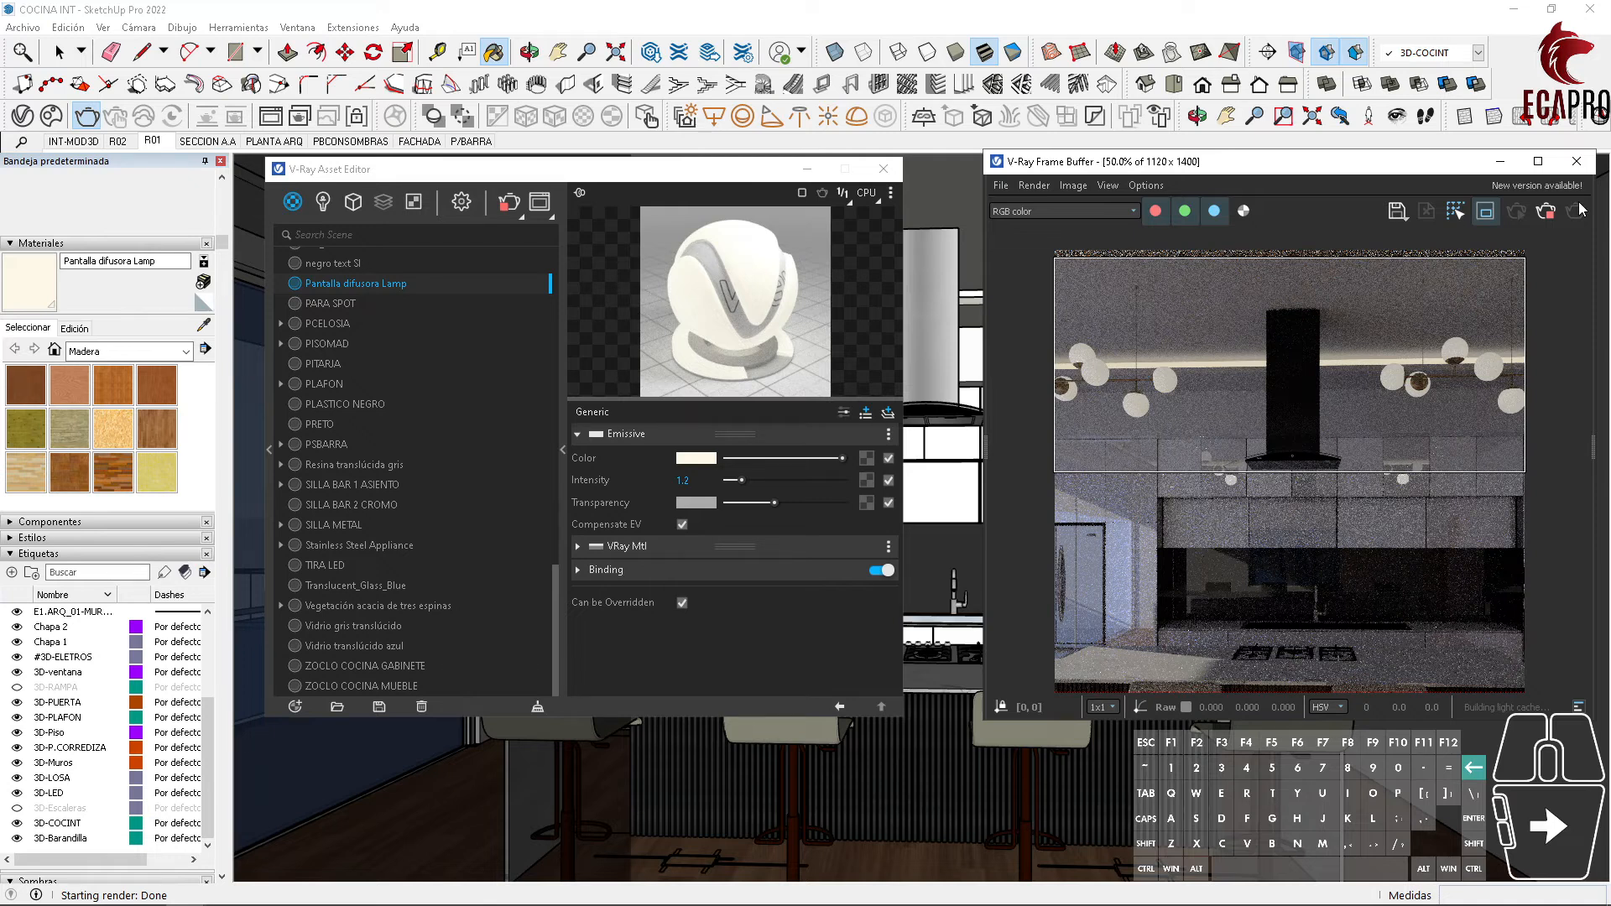
scroll(1242, 526, down, 1)
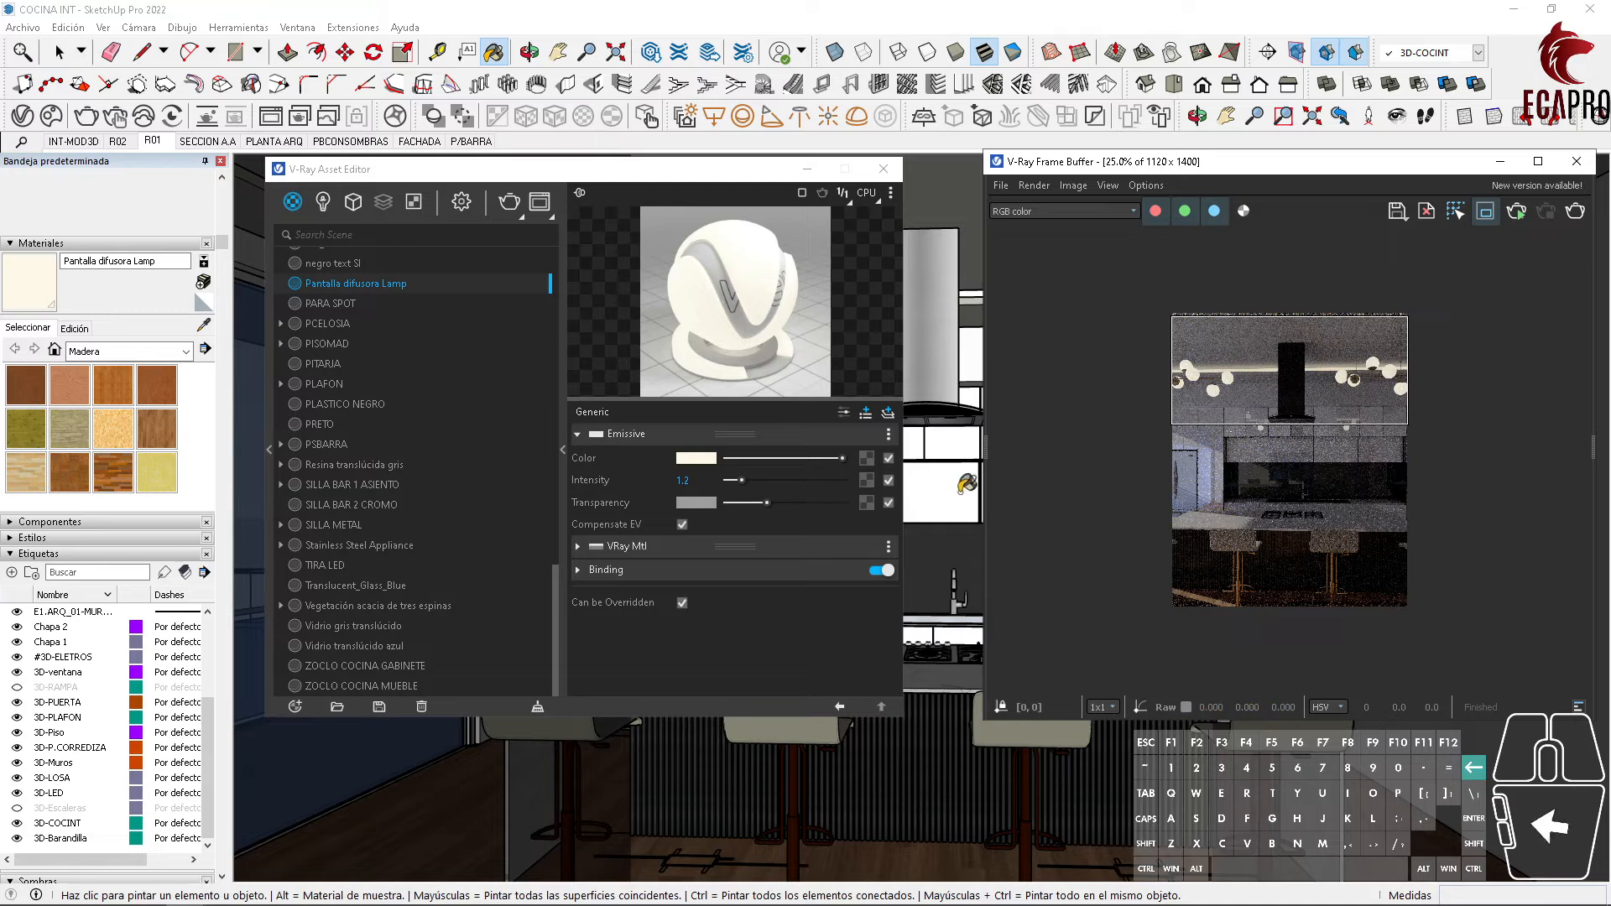
Step: Set the render camera's exposure value to 9 and render the full frame
click(461, 202)
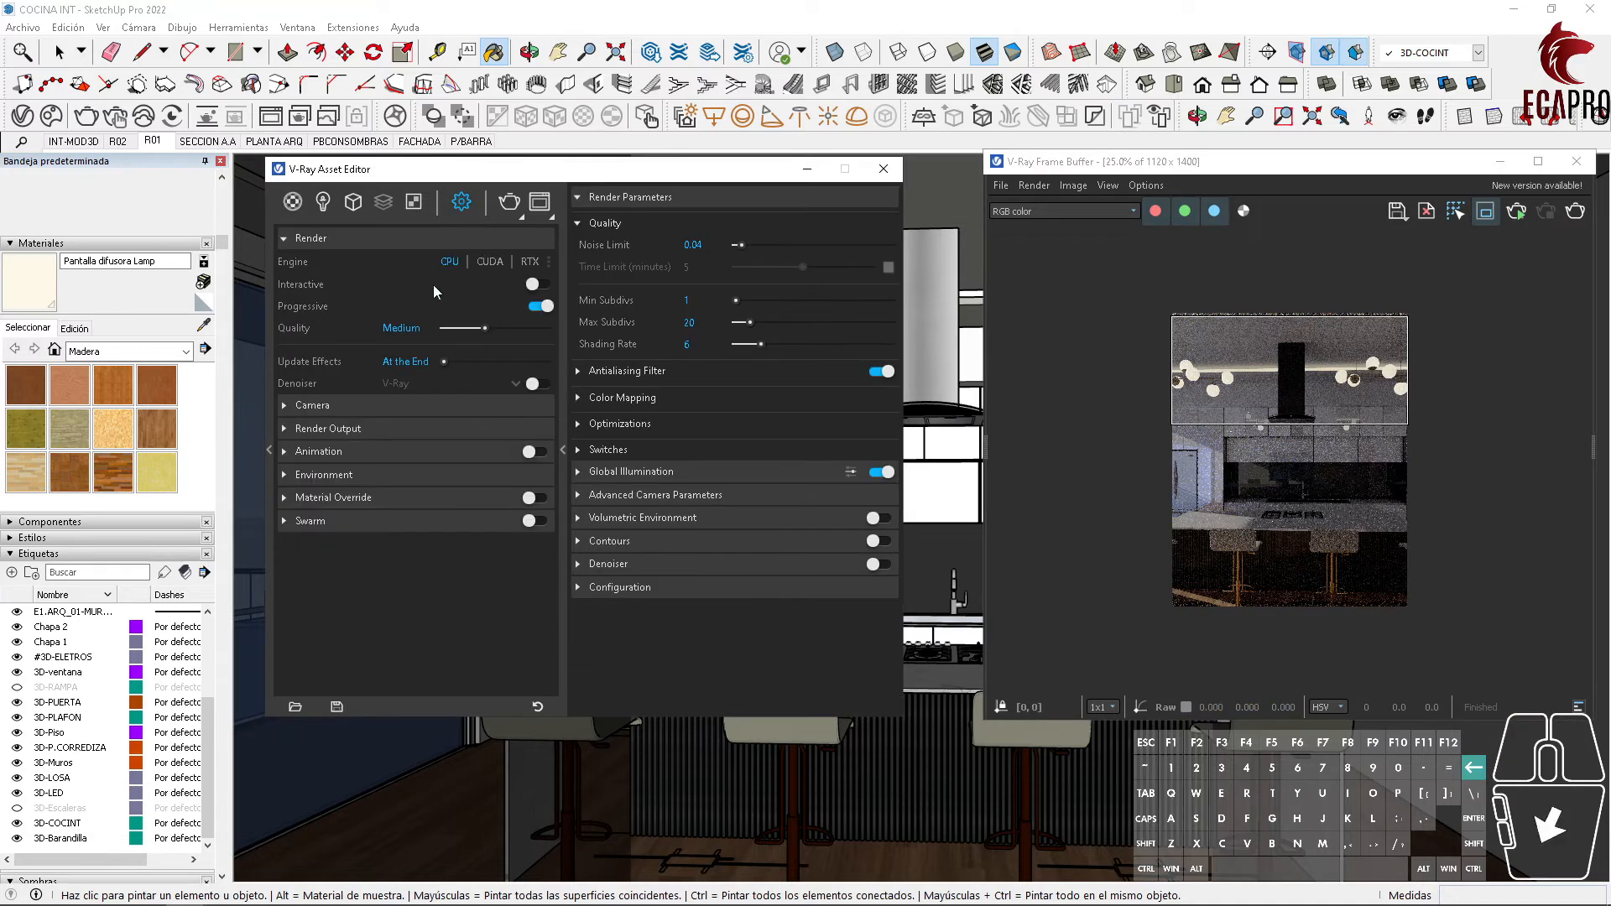
click(286, 405)
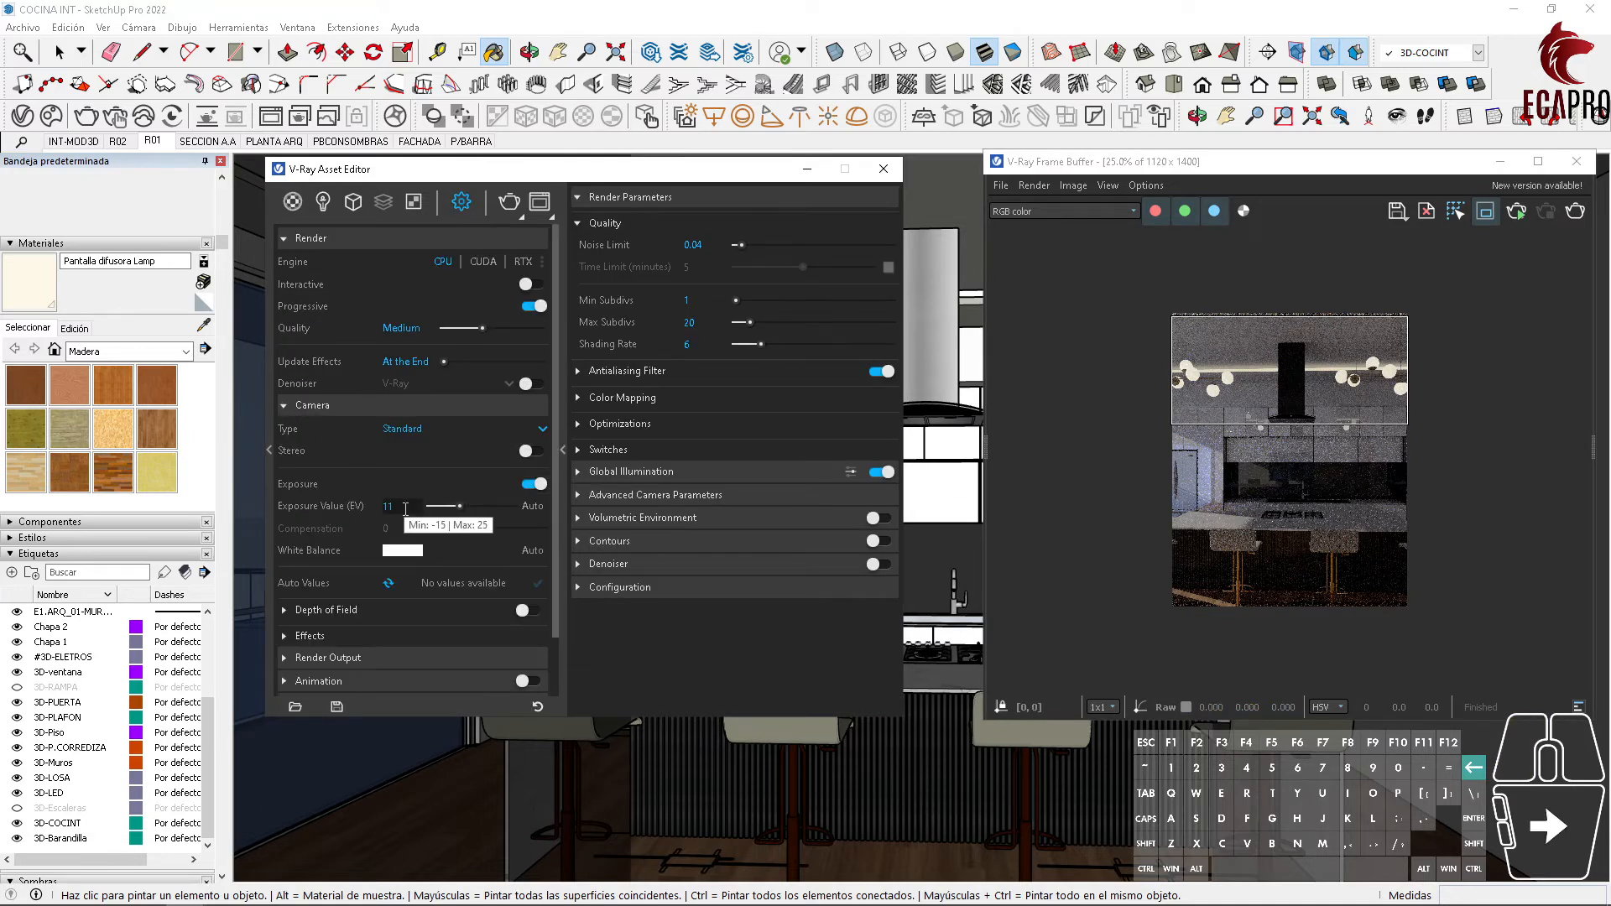
click(379, 508)
text(09)
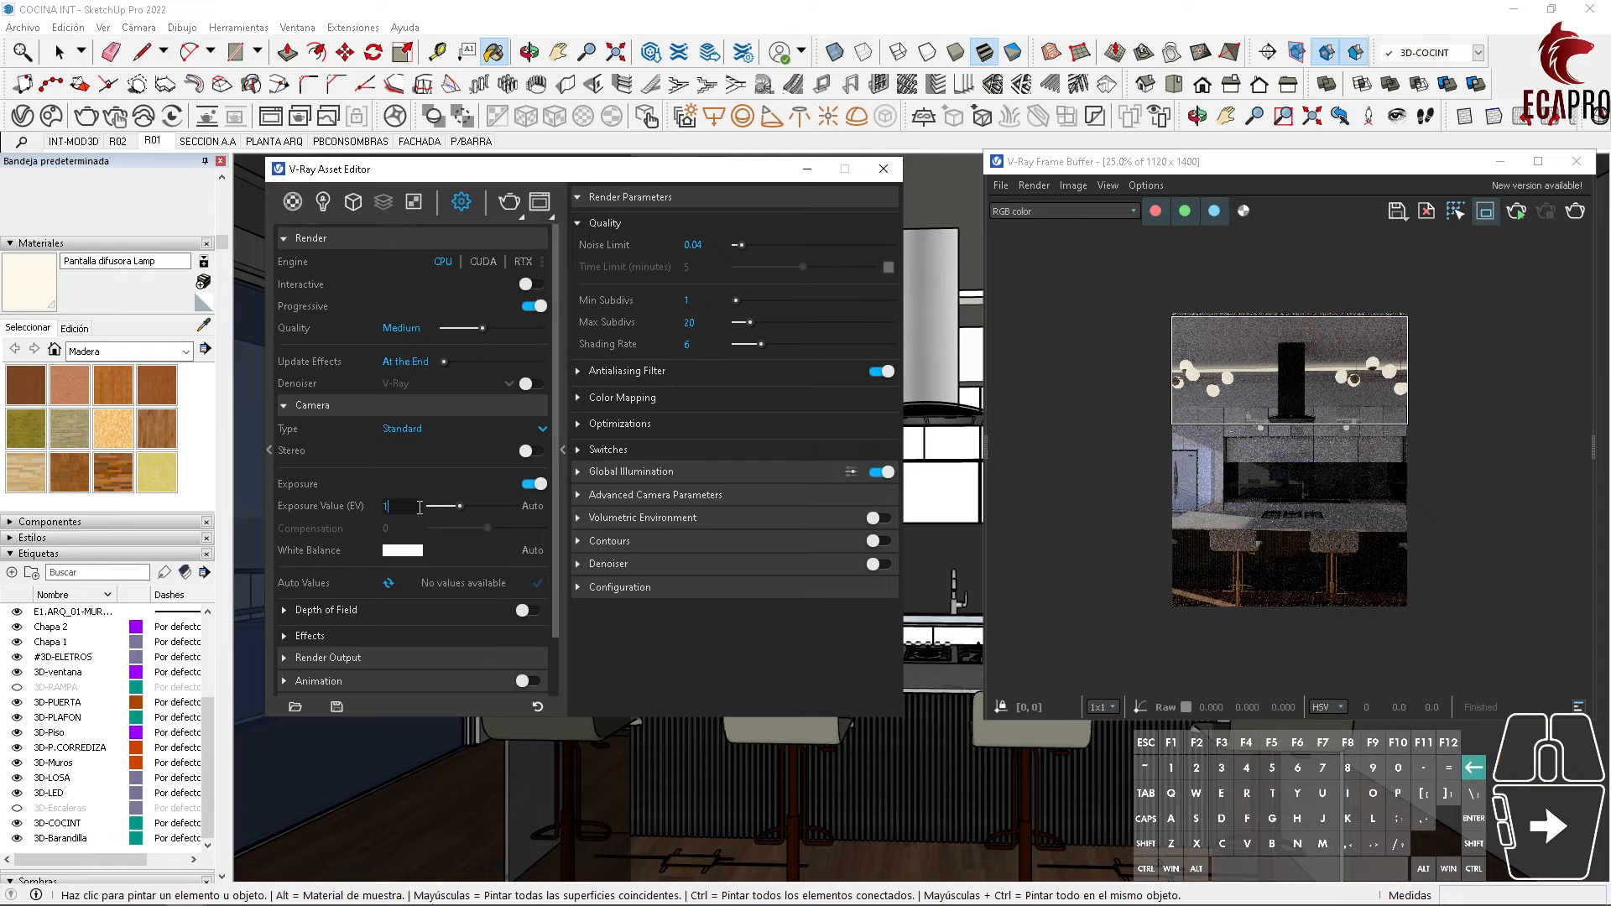
click(1333, 471)
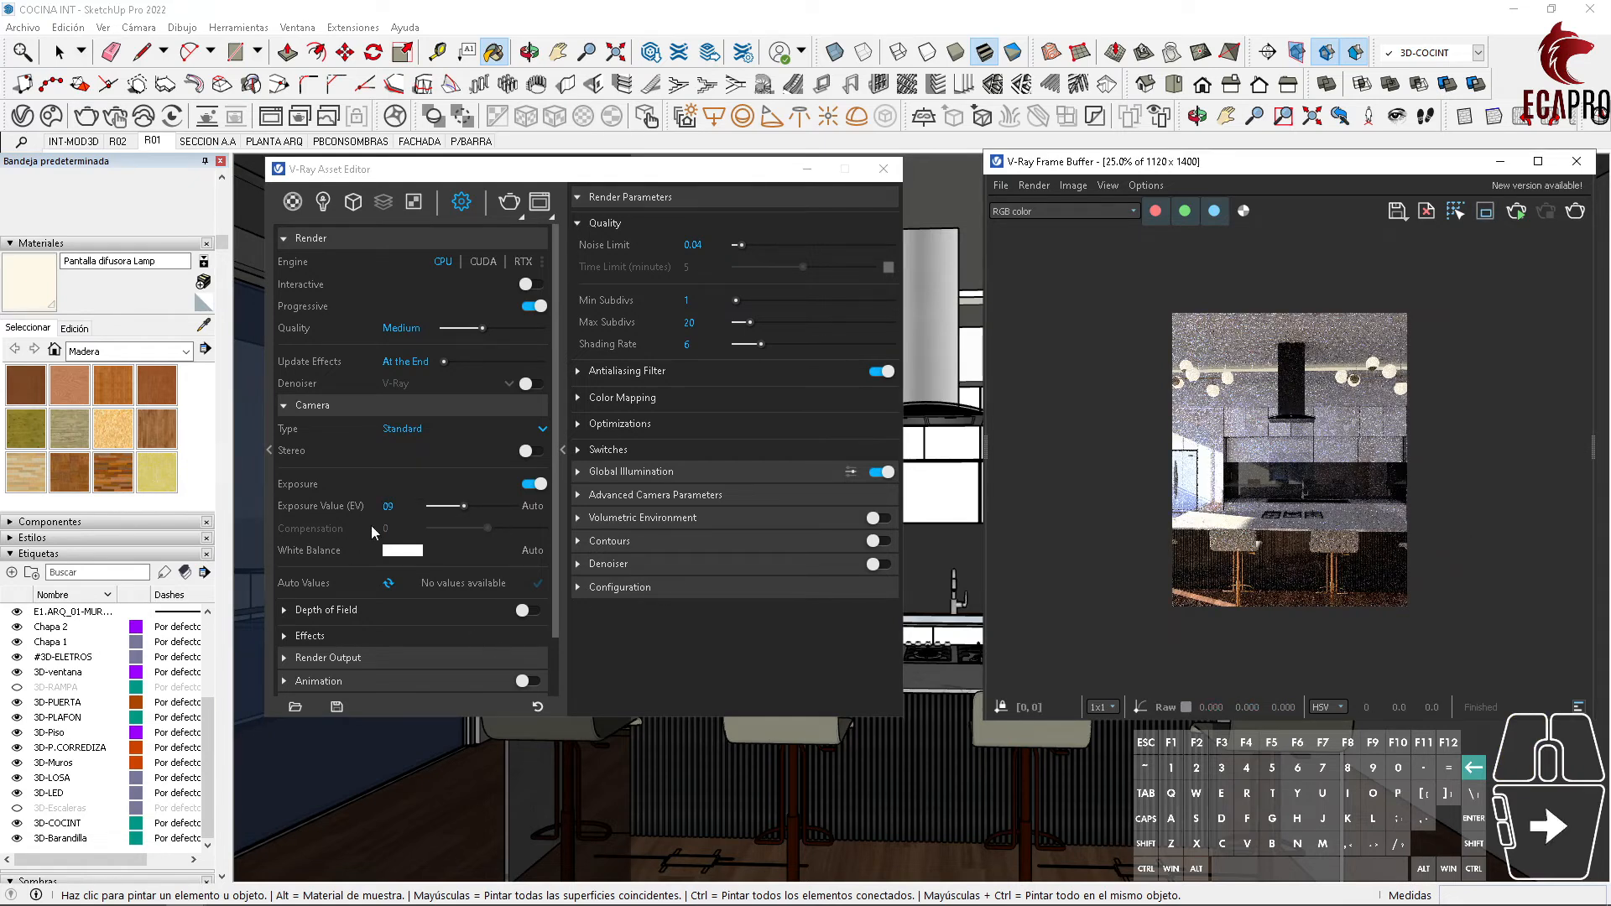
Step: Move the frame buffer window beside the Asset Editor and change its color clamping option to mark clamped colors
drag(1206, 167, 1138, 175)
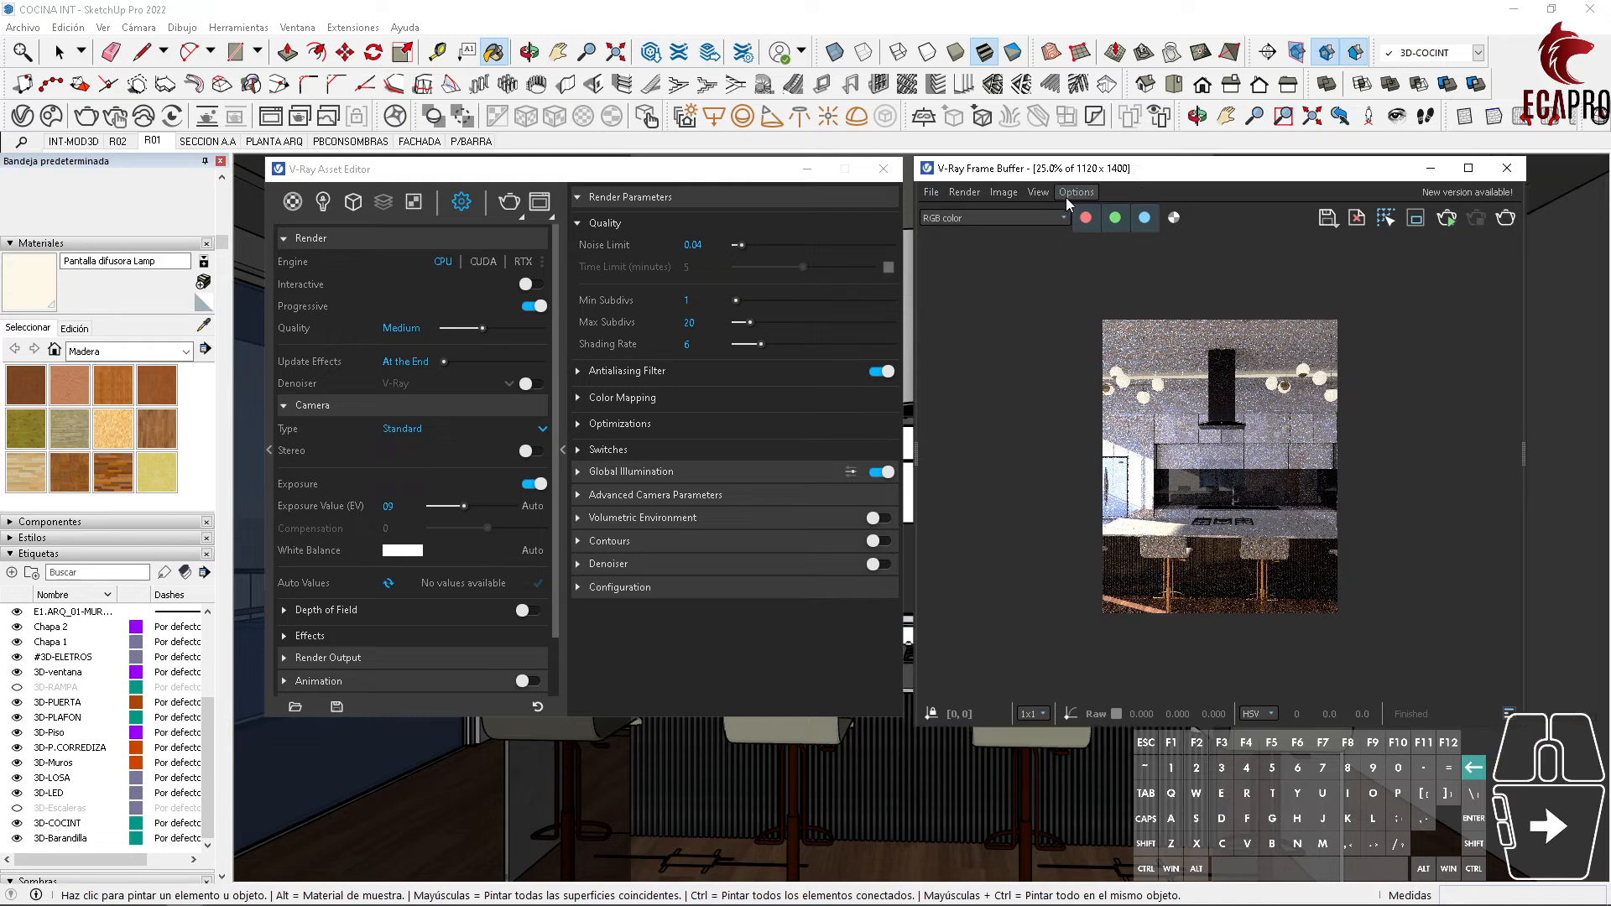
click(1040, 191)
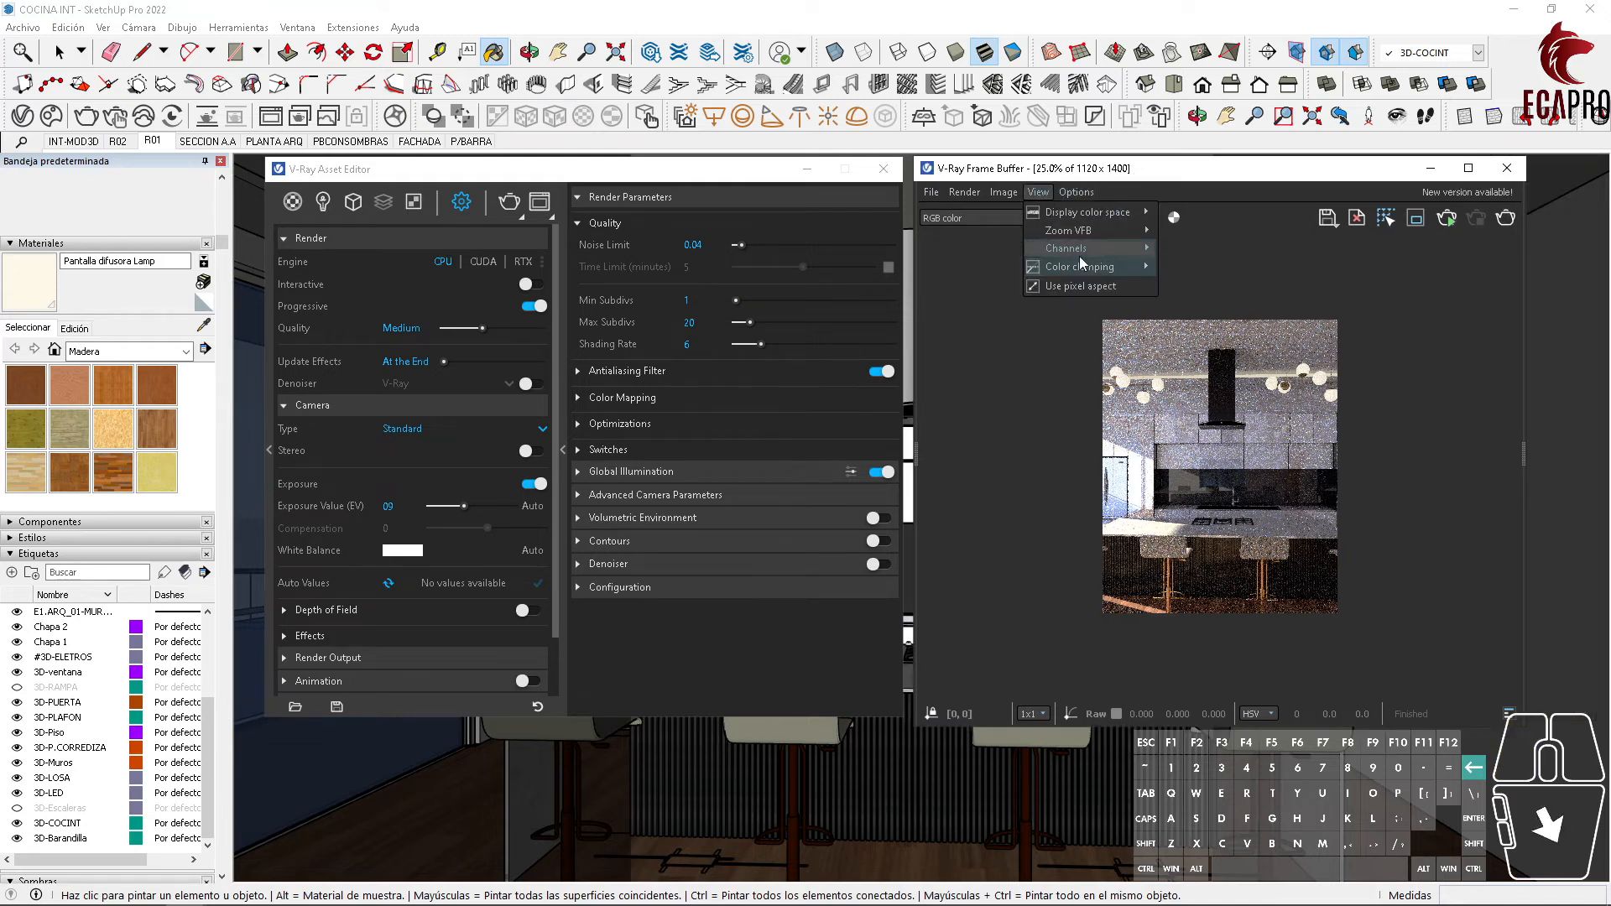
mouse_move(1089, 268)
click(1209, 268)
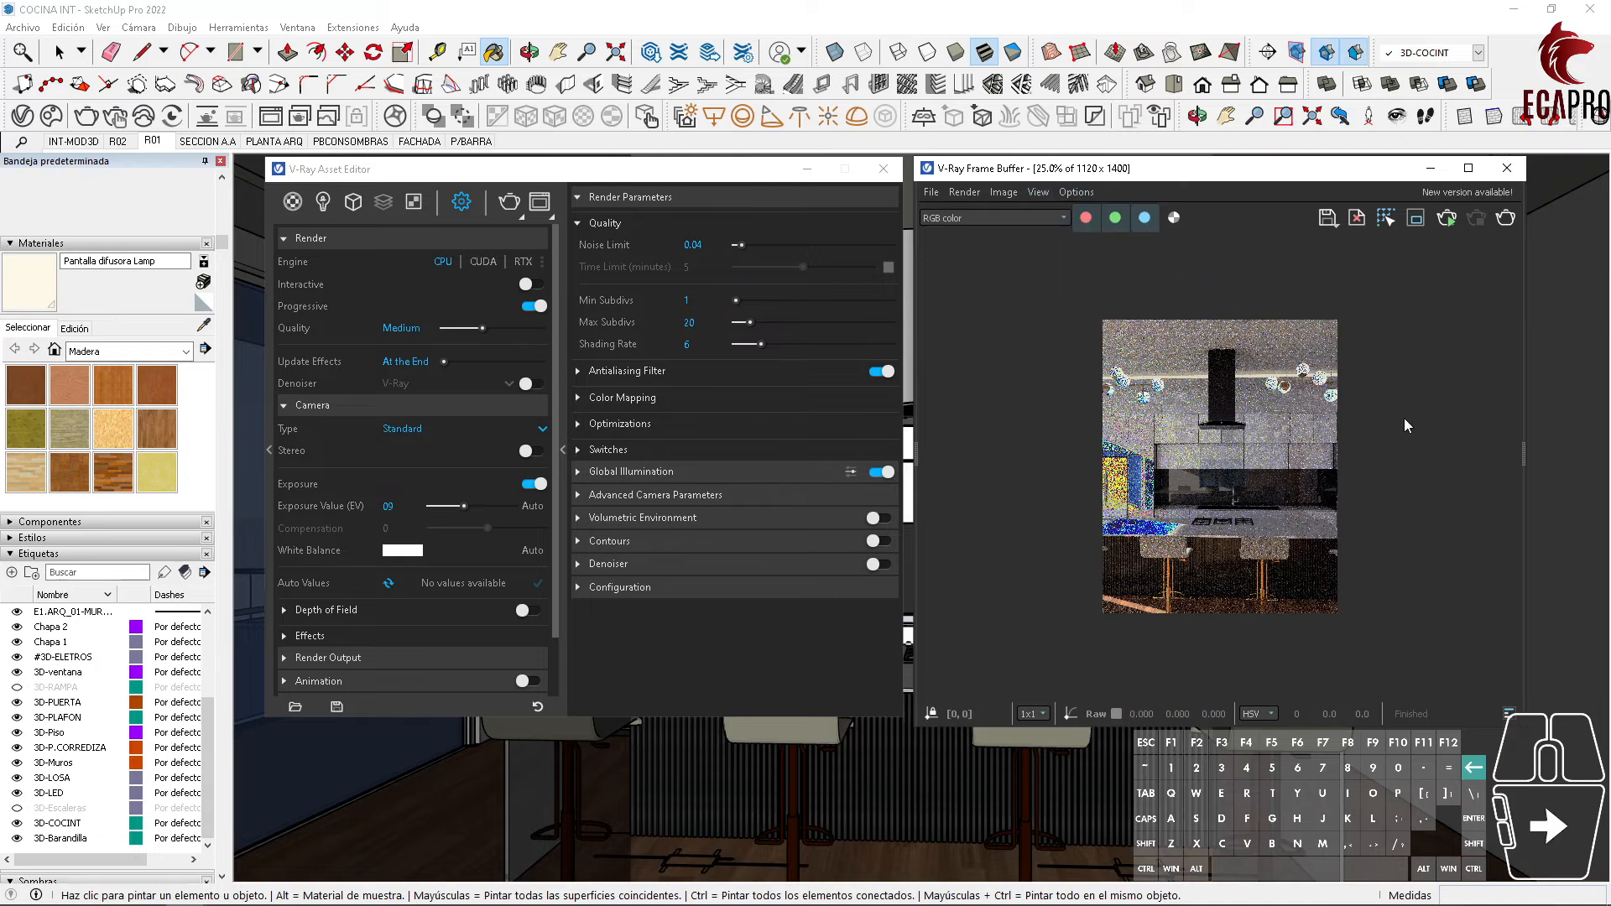
Step: Show the frame buffer's correction layers and set the Exposure layer's exposure to -1.513
click(1521, 451)
click(1403, 276)
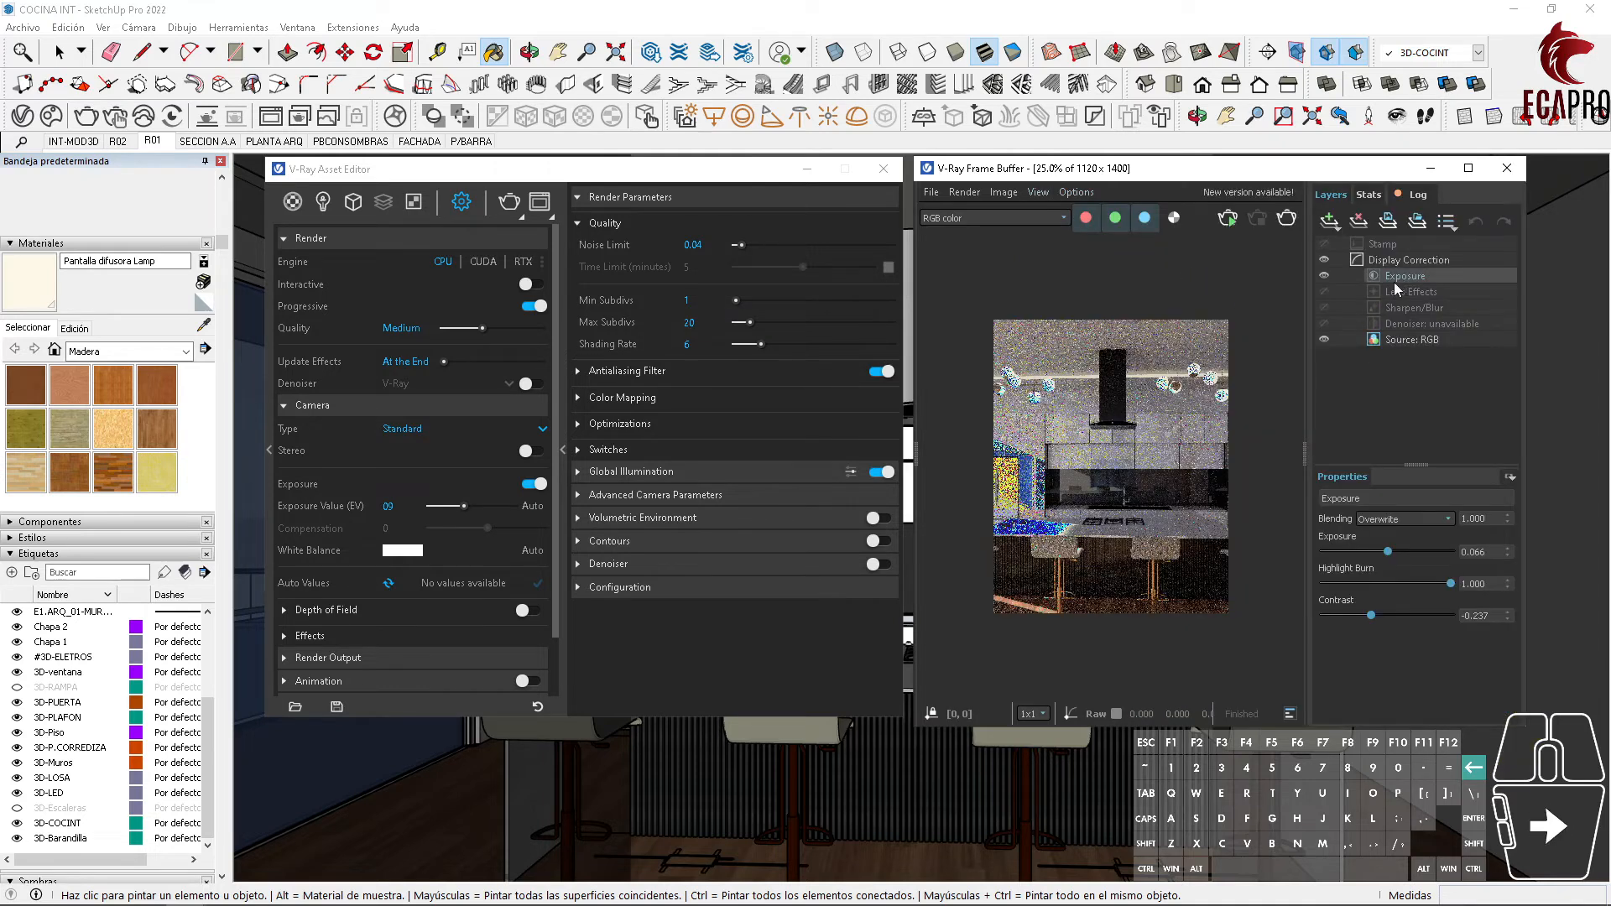
scroll(1025, 528, up, 1)
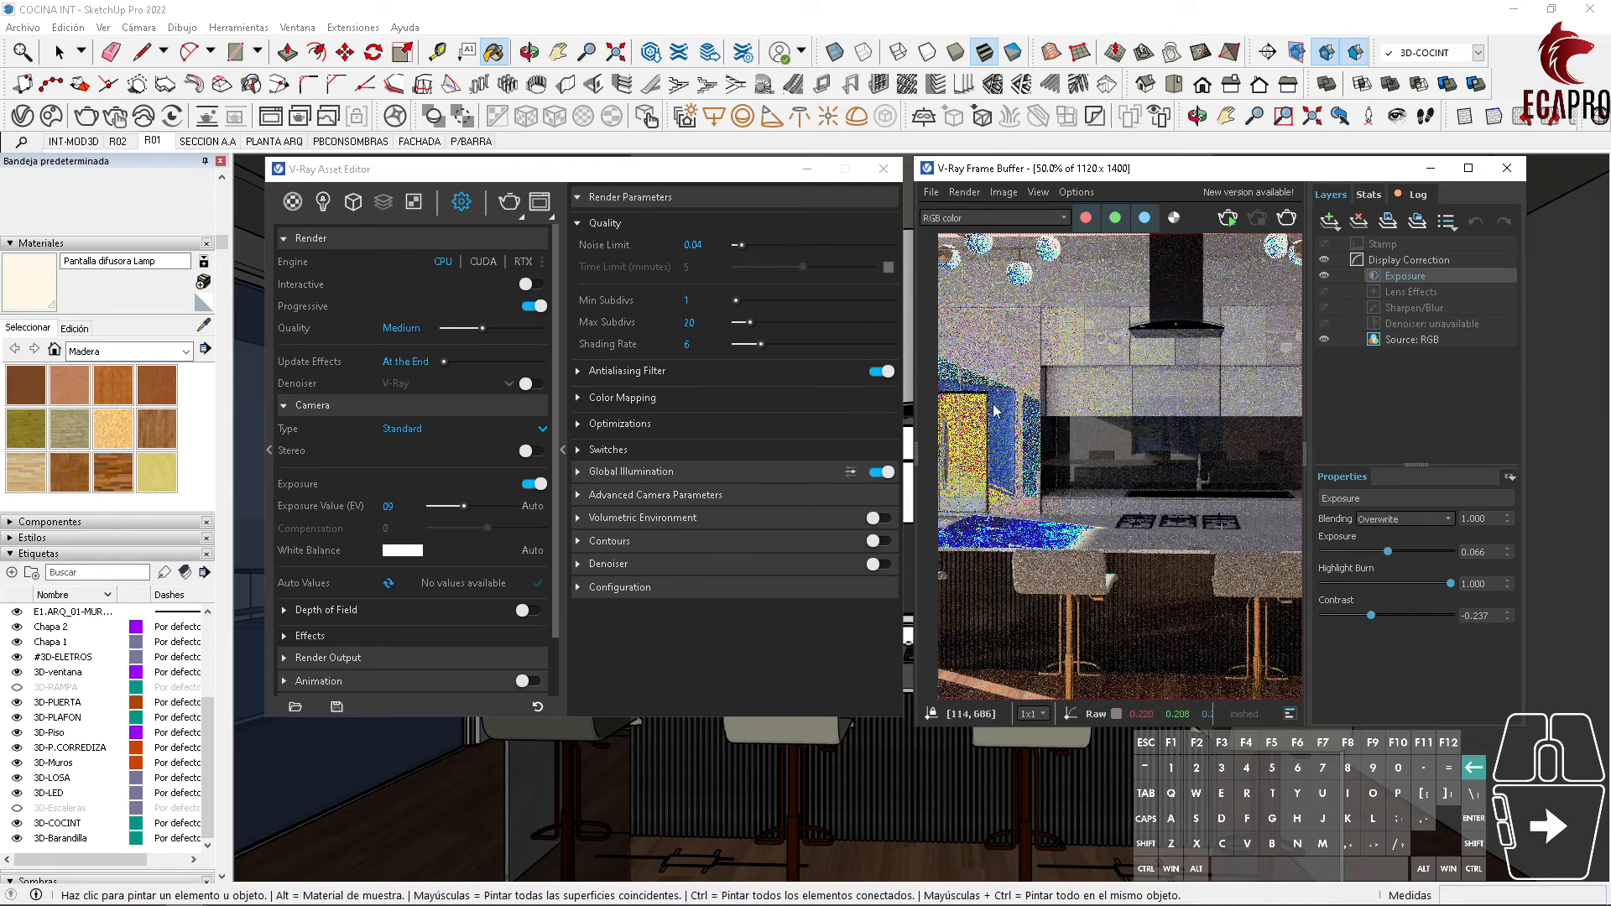
scroll(1027, 528, down, 1)
drag(1387, 551, 1369, 554)
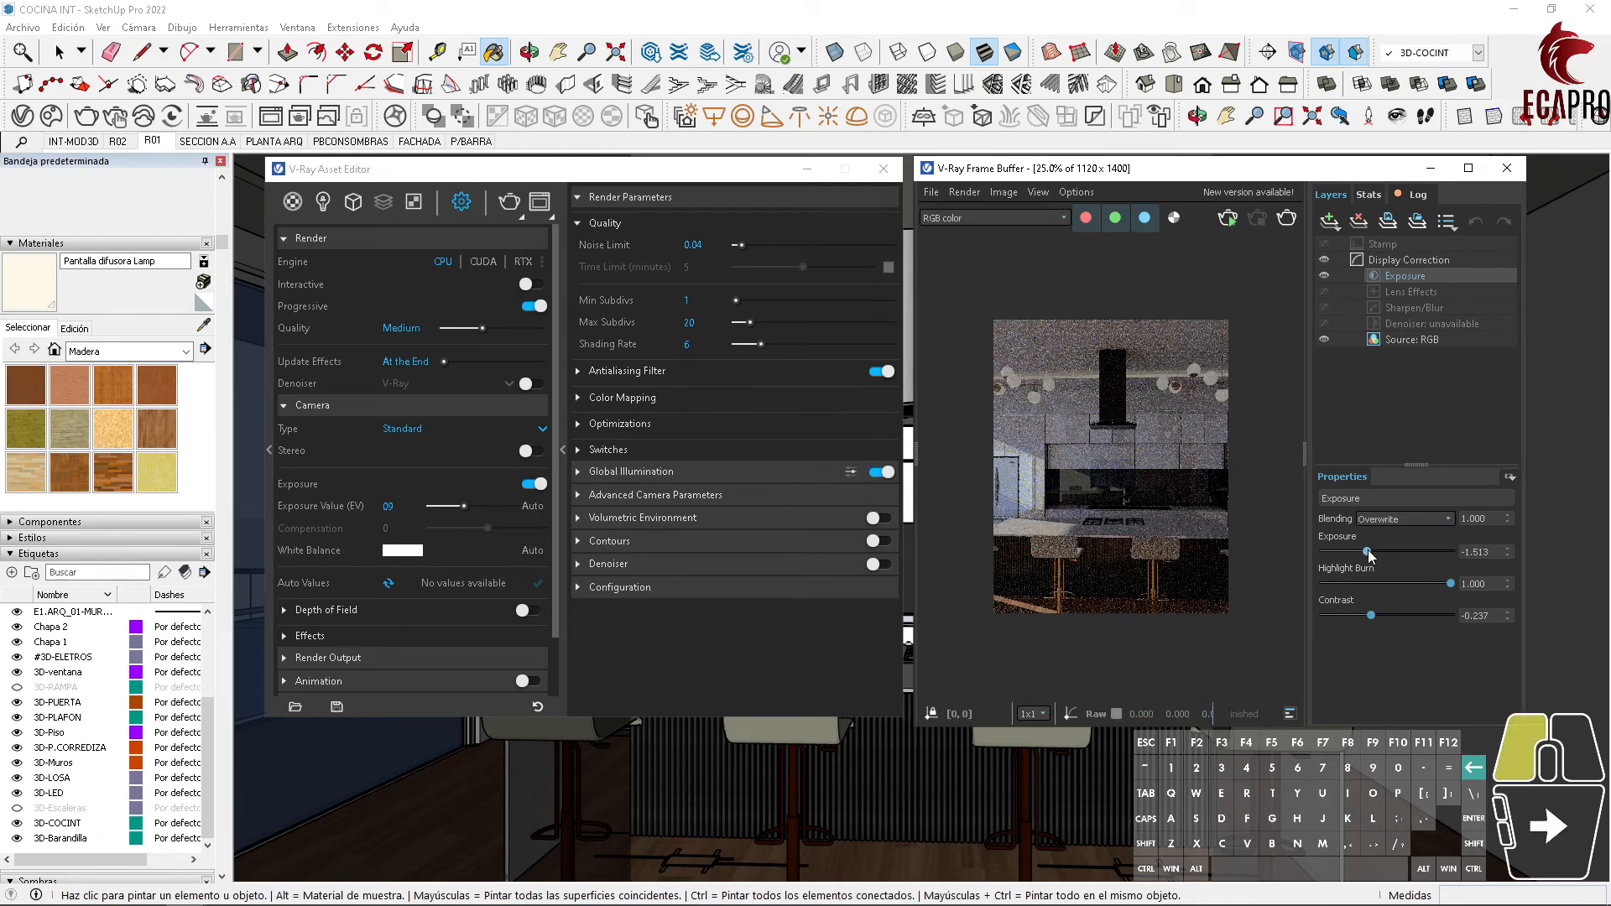
Step: Turn off the frame buffer's clamped-color marking and examine the lighting across the kitchen render
click(1038, 192)
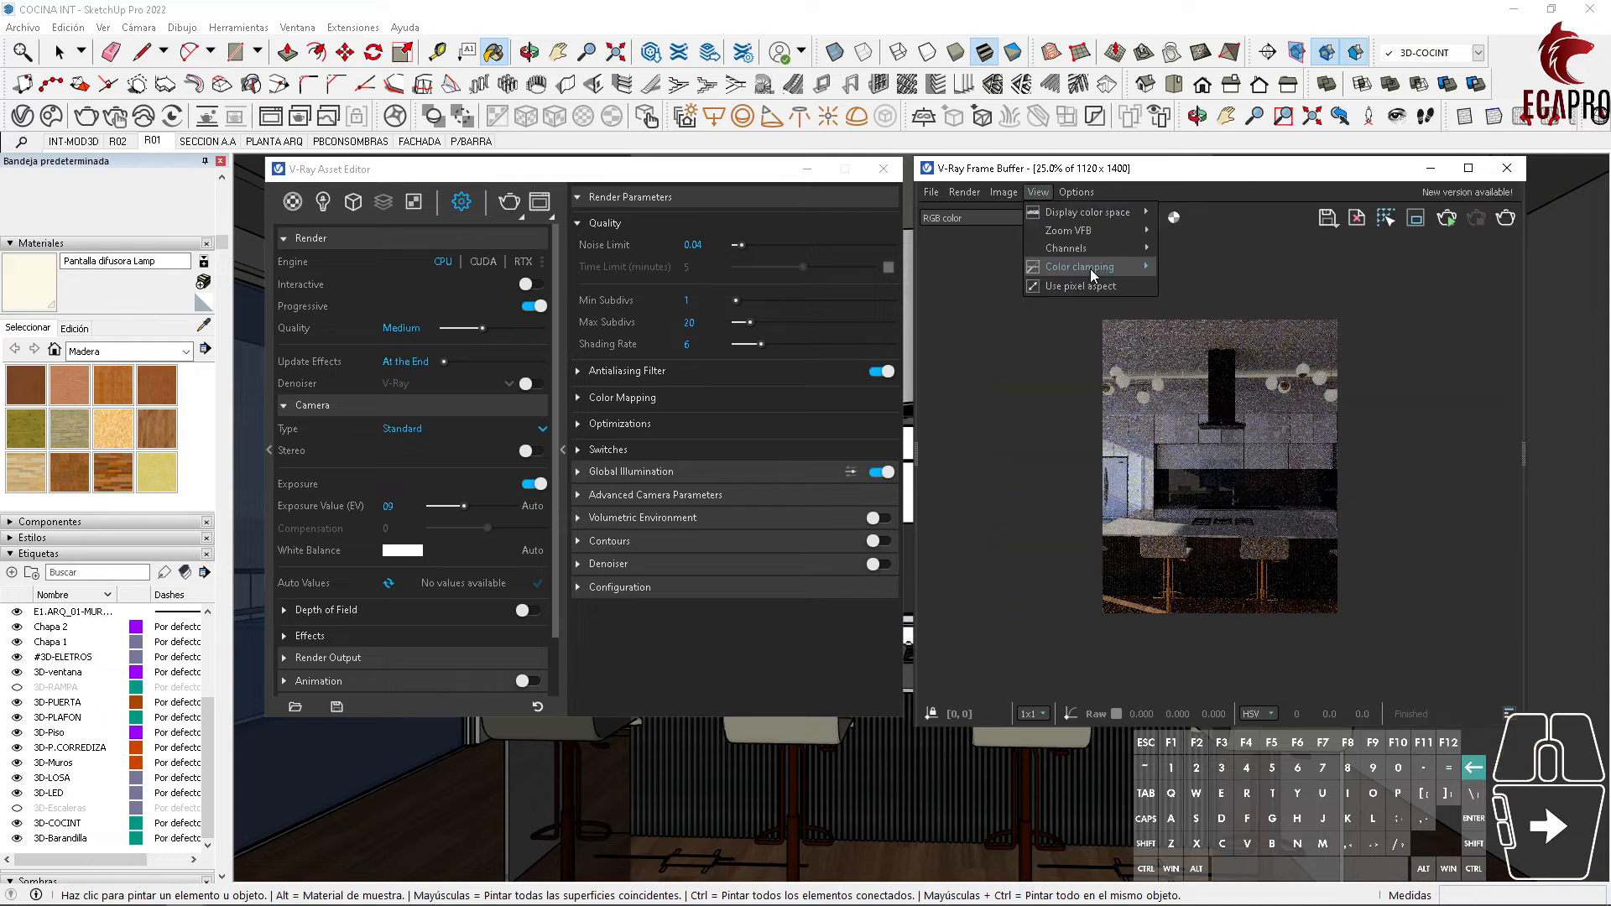
mouse_move(1131, 268)
click(1215, 269)
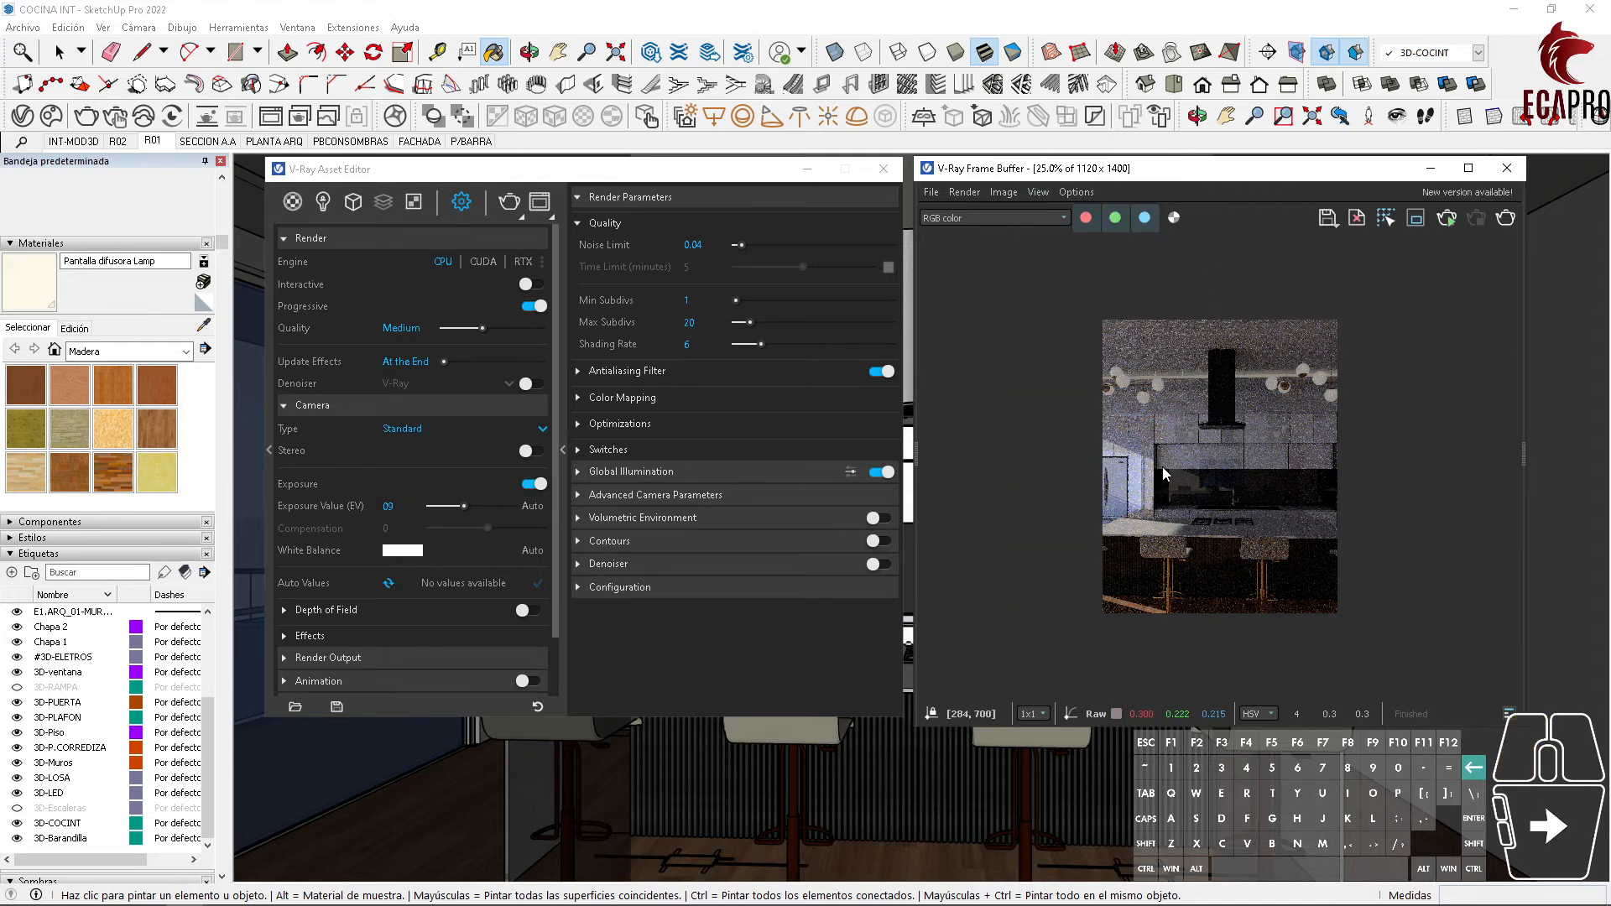
scroll(1170, 504, up, 1)
scroll(1191, 558, down, 1)
scroll(1193, 528, up, 1)
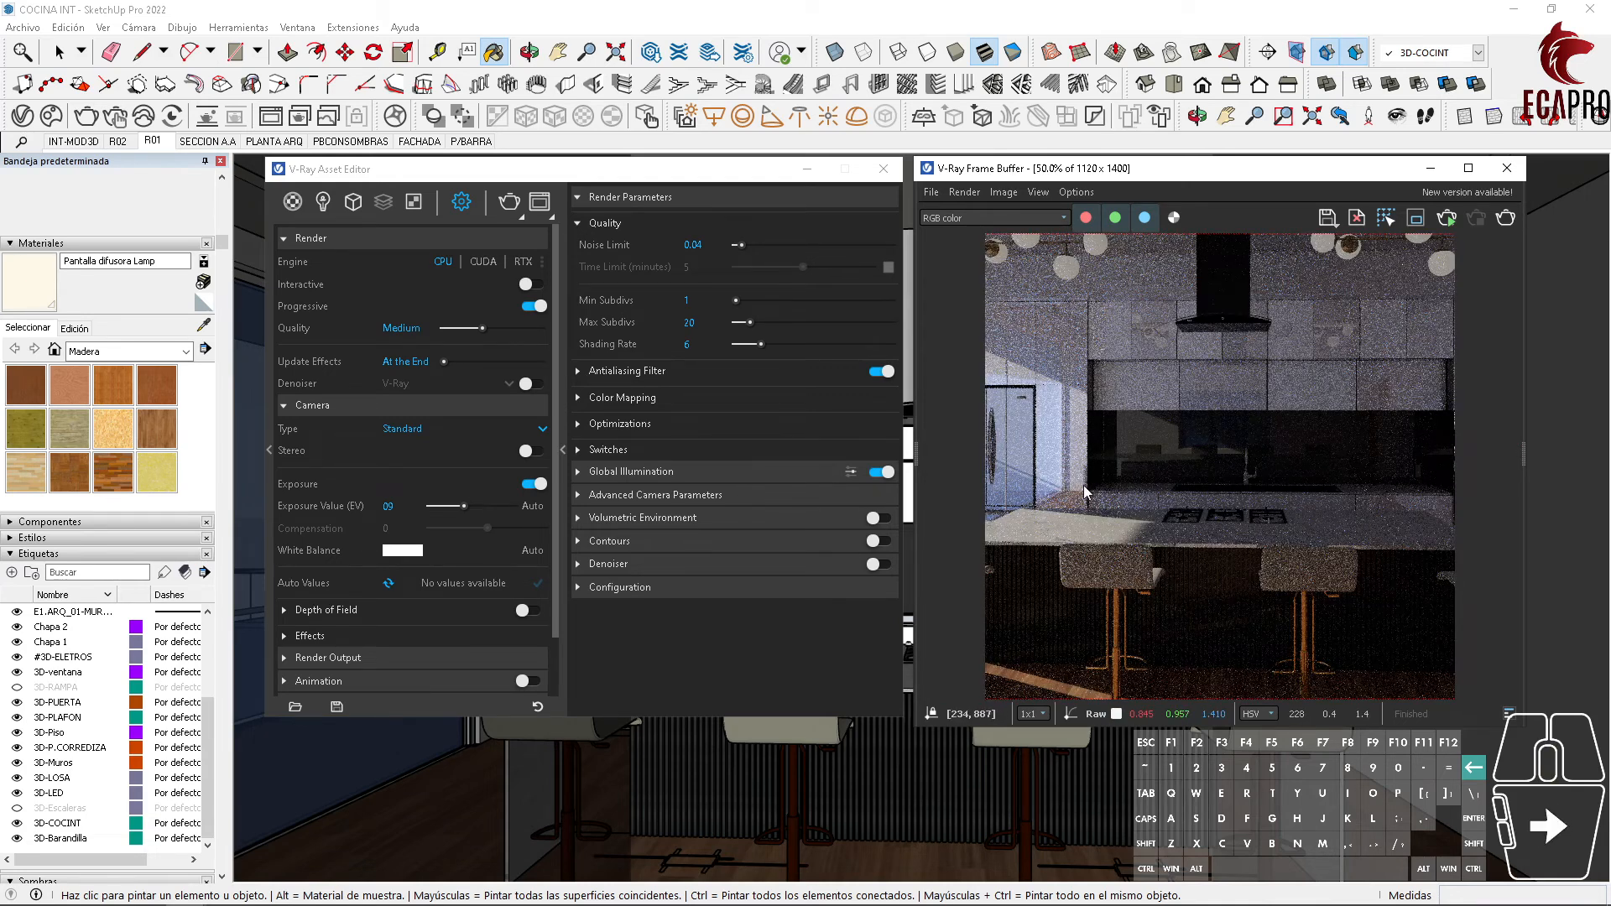
scroll(1215, 574, down, 1)
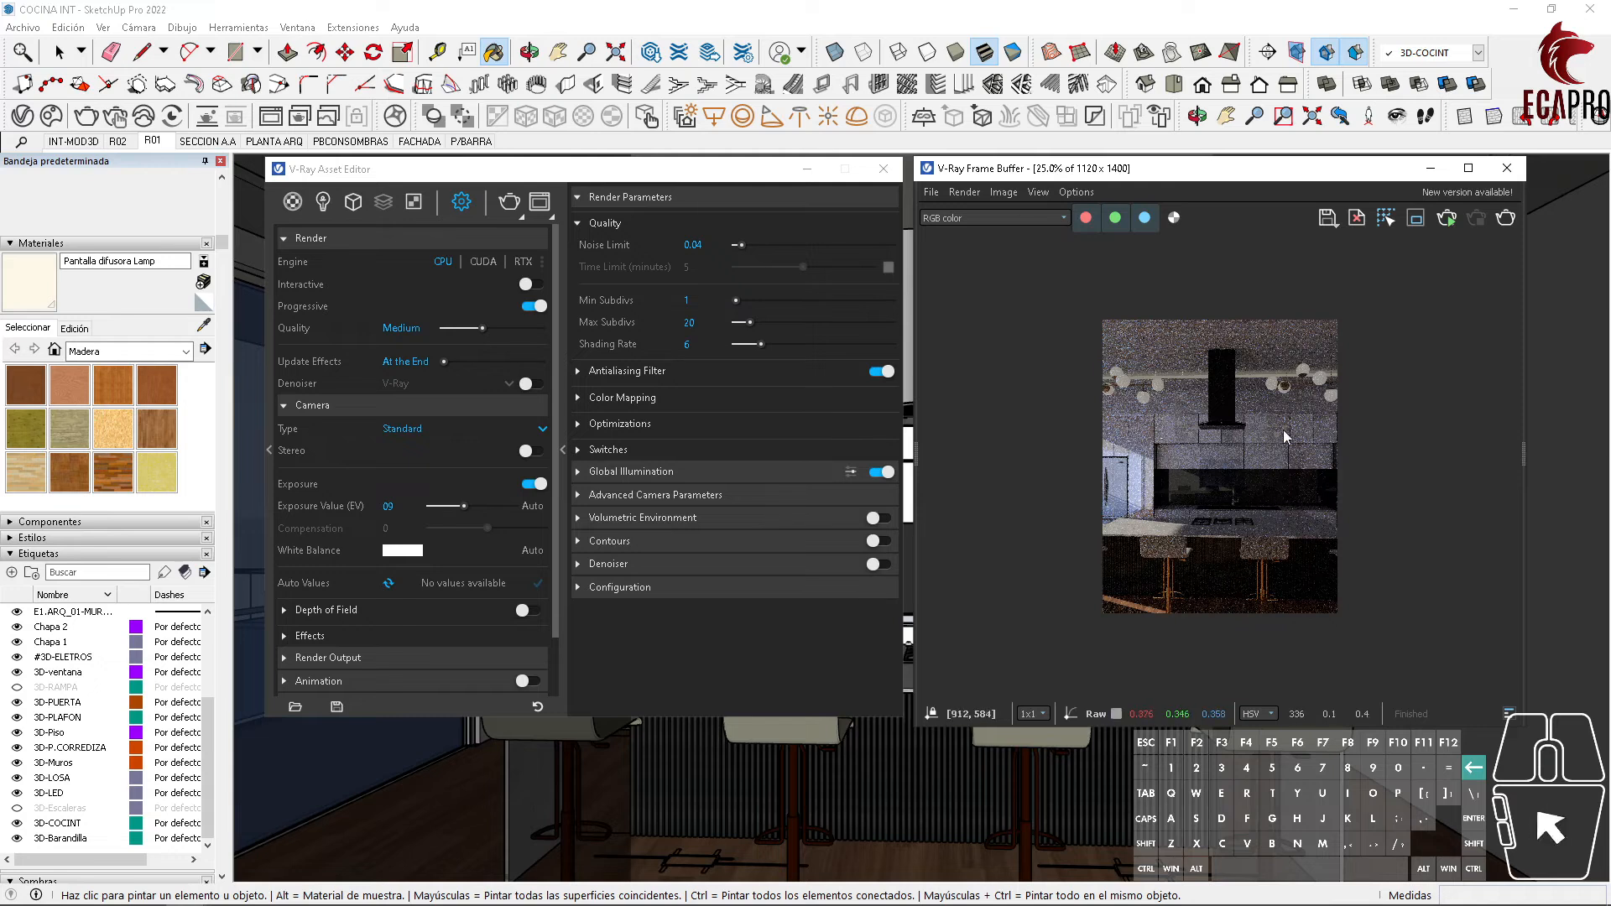
scroll(1269, 493, up, 1)
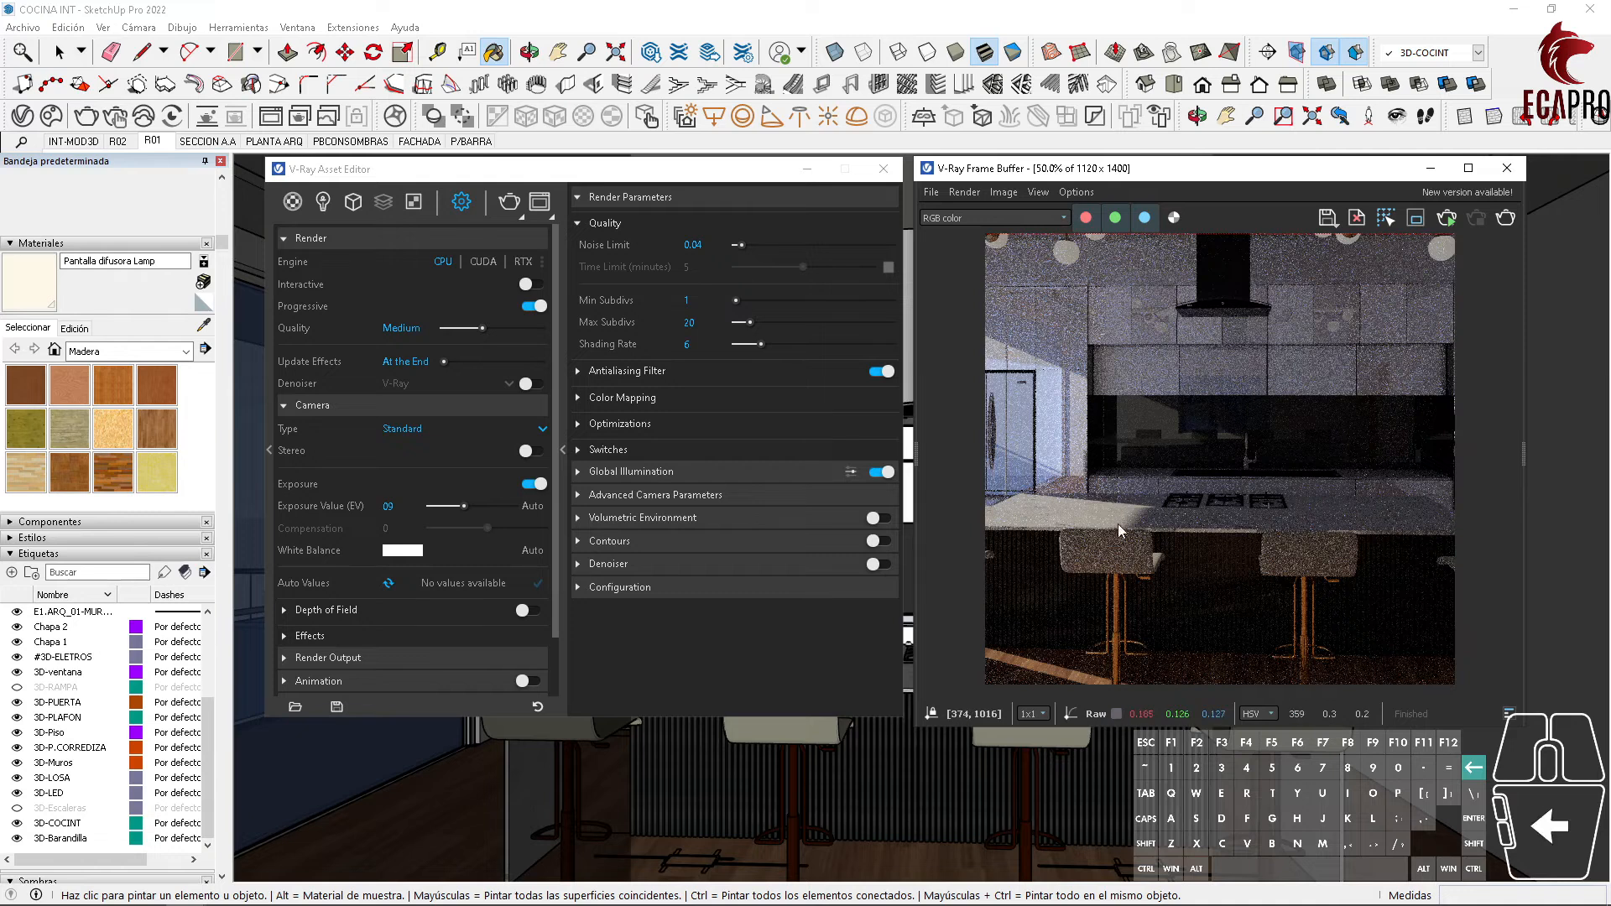
scroll(1296, 537, down, 1)
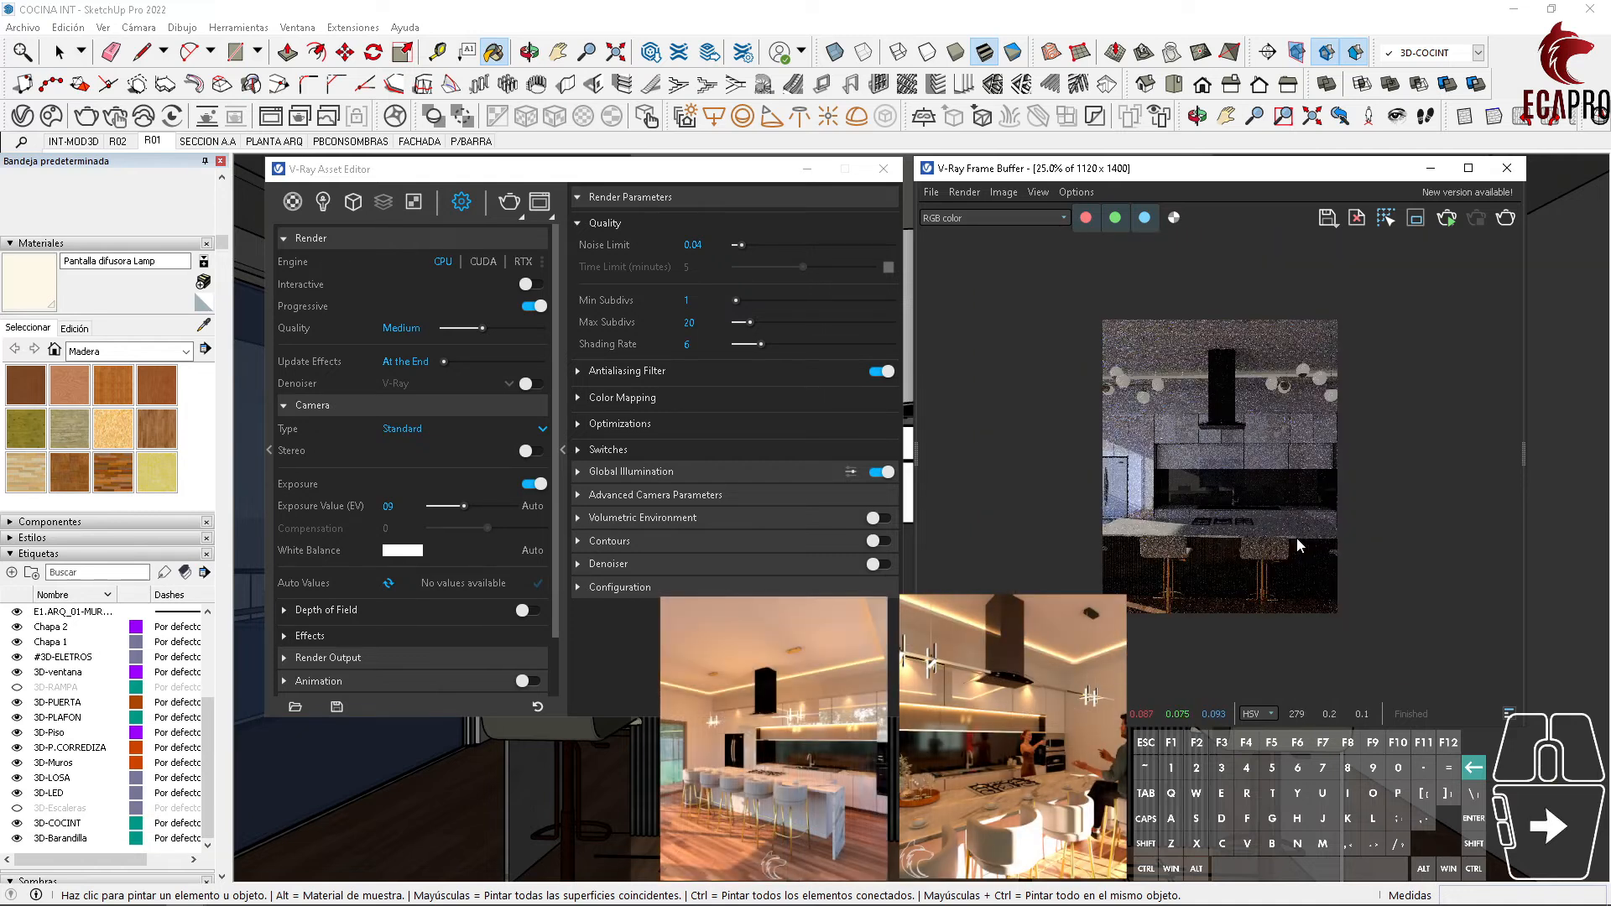
Step: Minimize the frame buffer and Asset Editor, and open the Chaos Cosmos Browser at the furniture models
click(1430, 168)
click(807, 169)
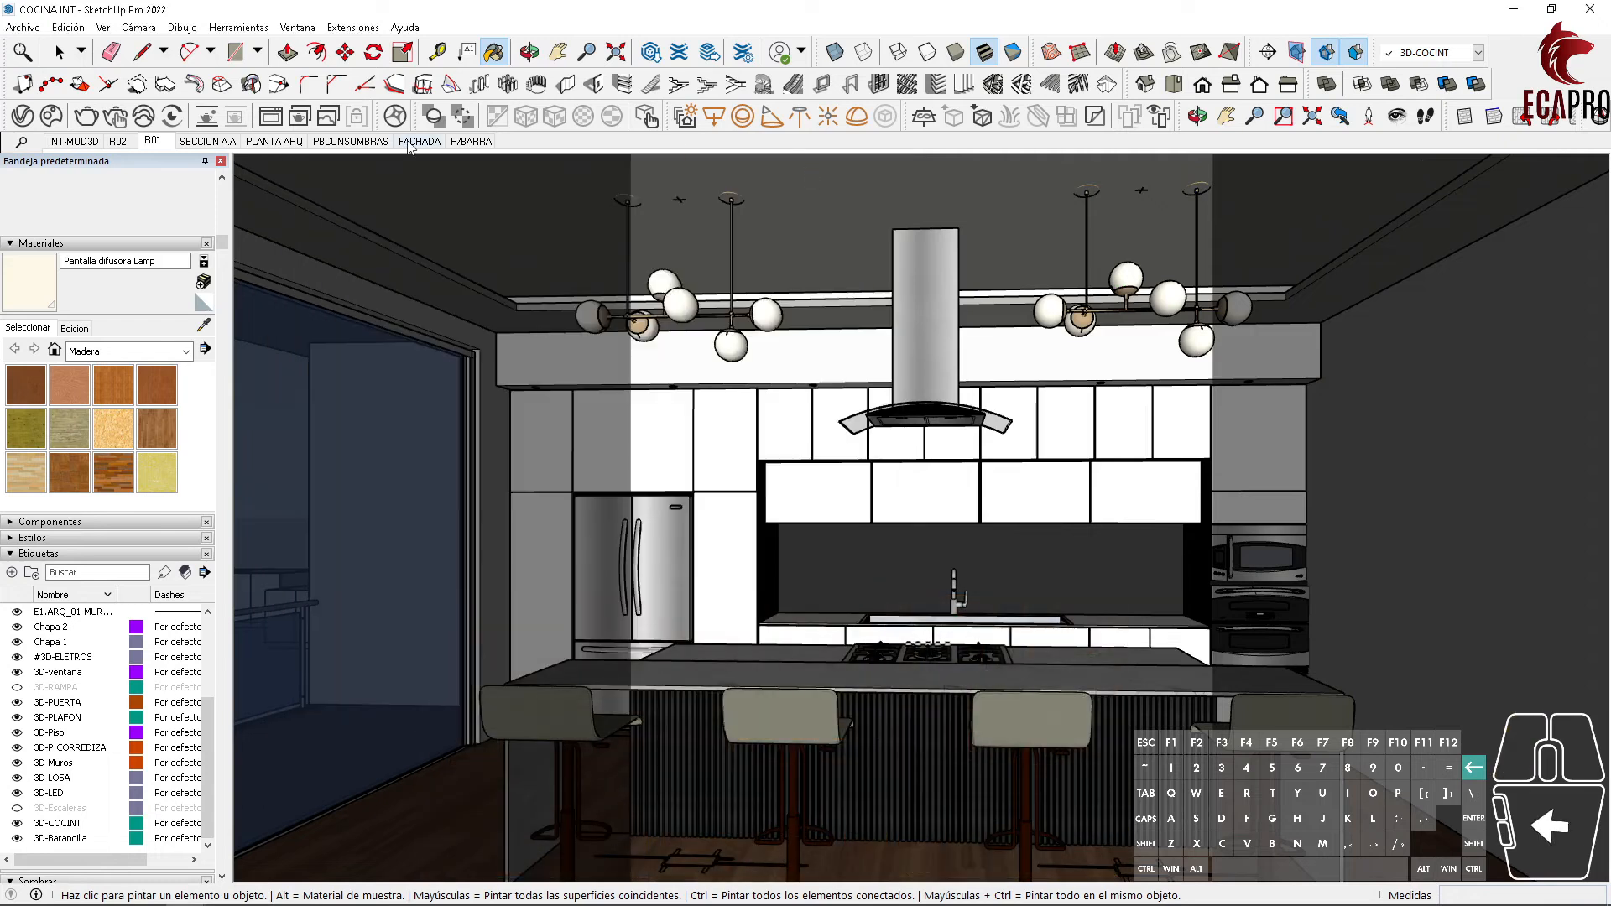
click(43, 121)
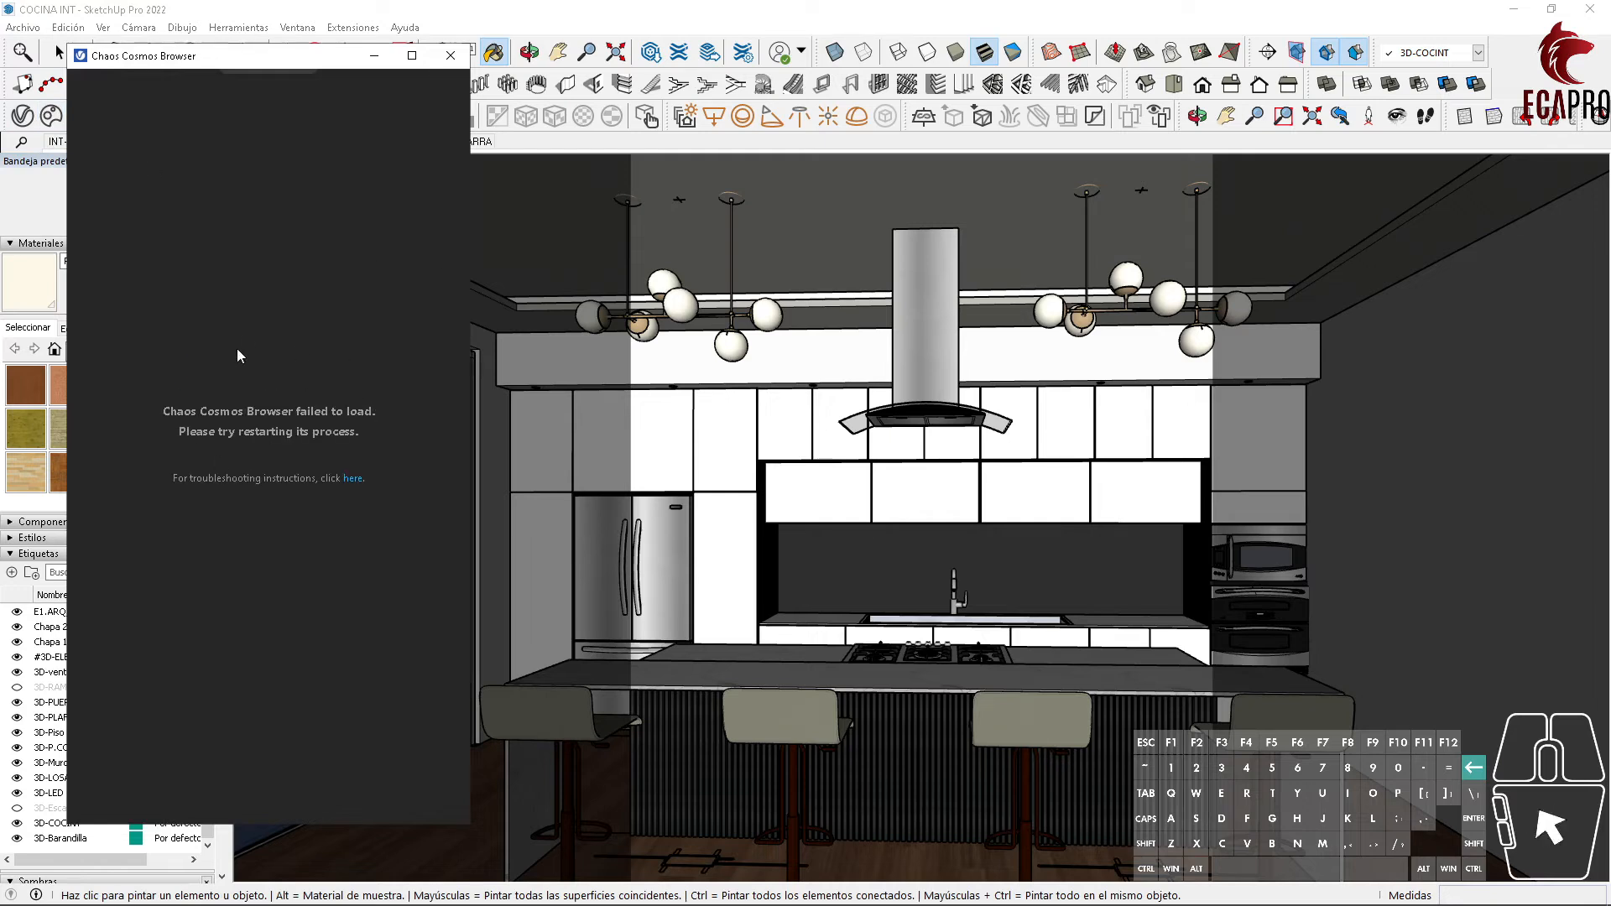
mouse_move(239, 75)
click(266, 334)
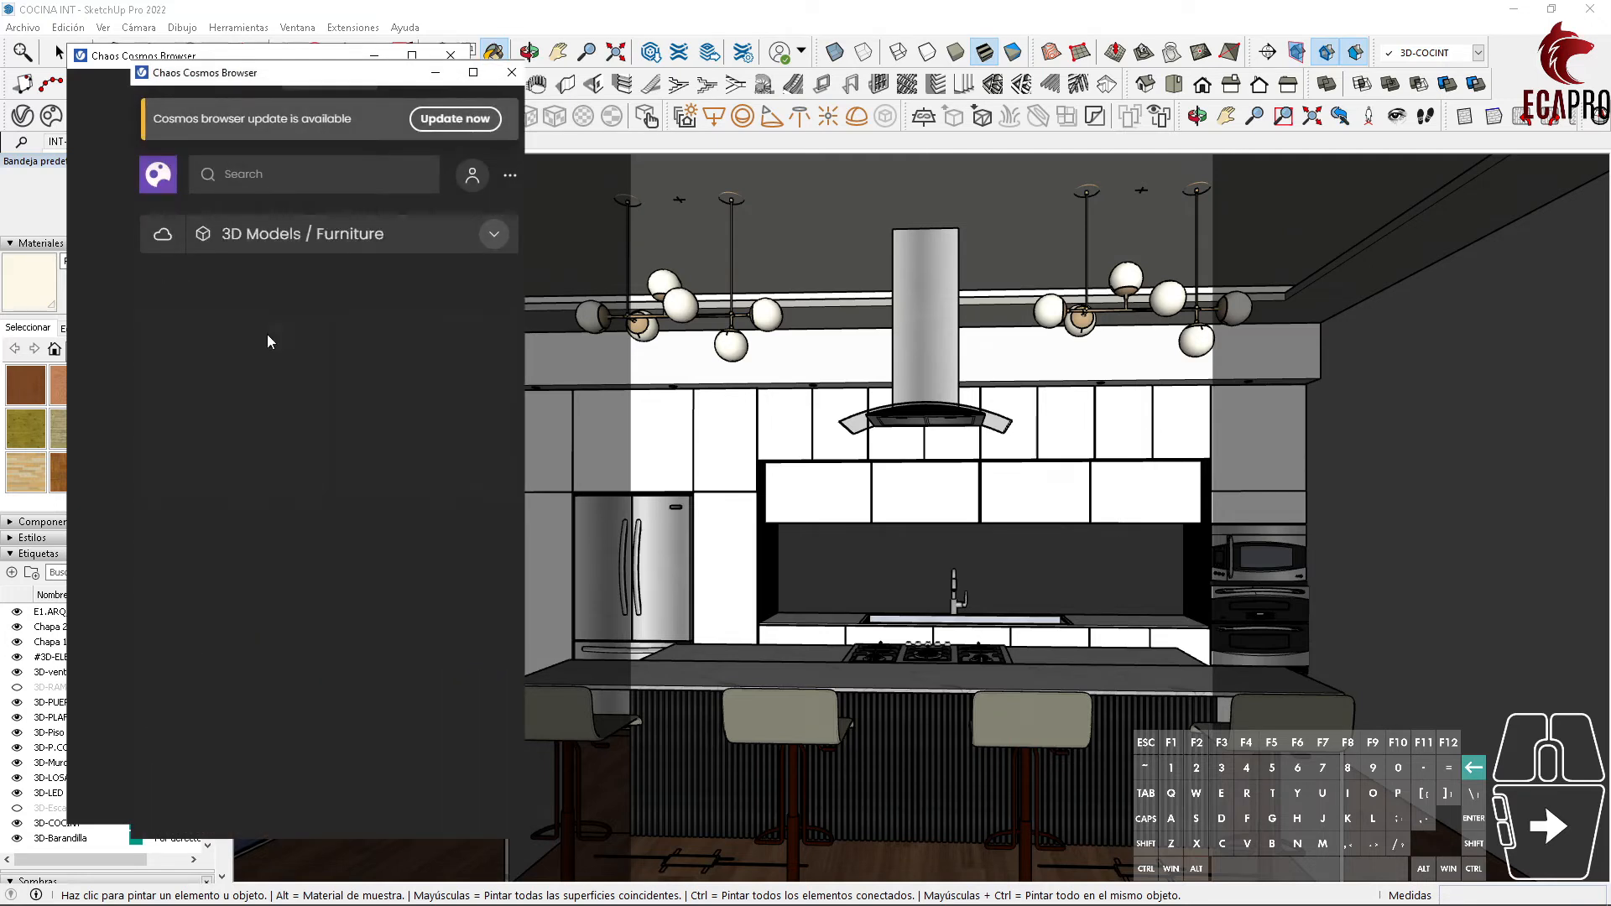
Step: Download the Pip Table from the Cosmos furniture models, try importing it into the scene, and return to the Select tool
scroll(269, 413, down, 8)
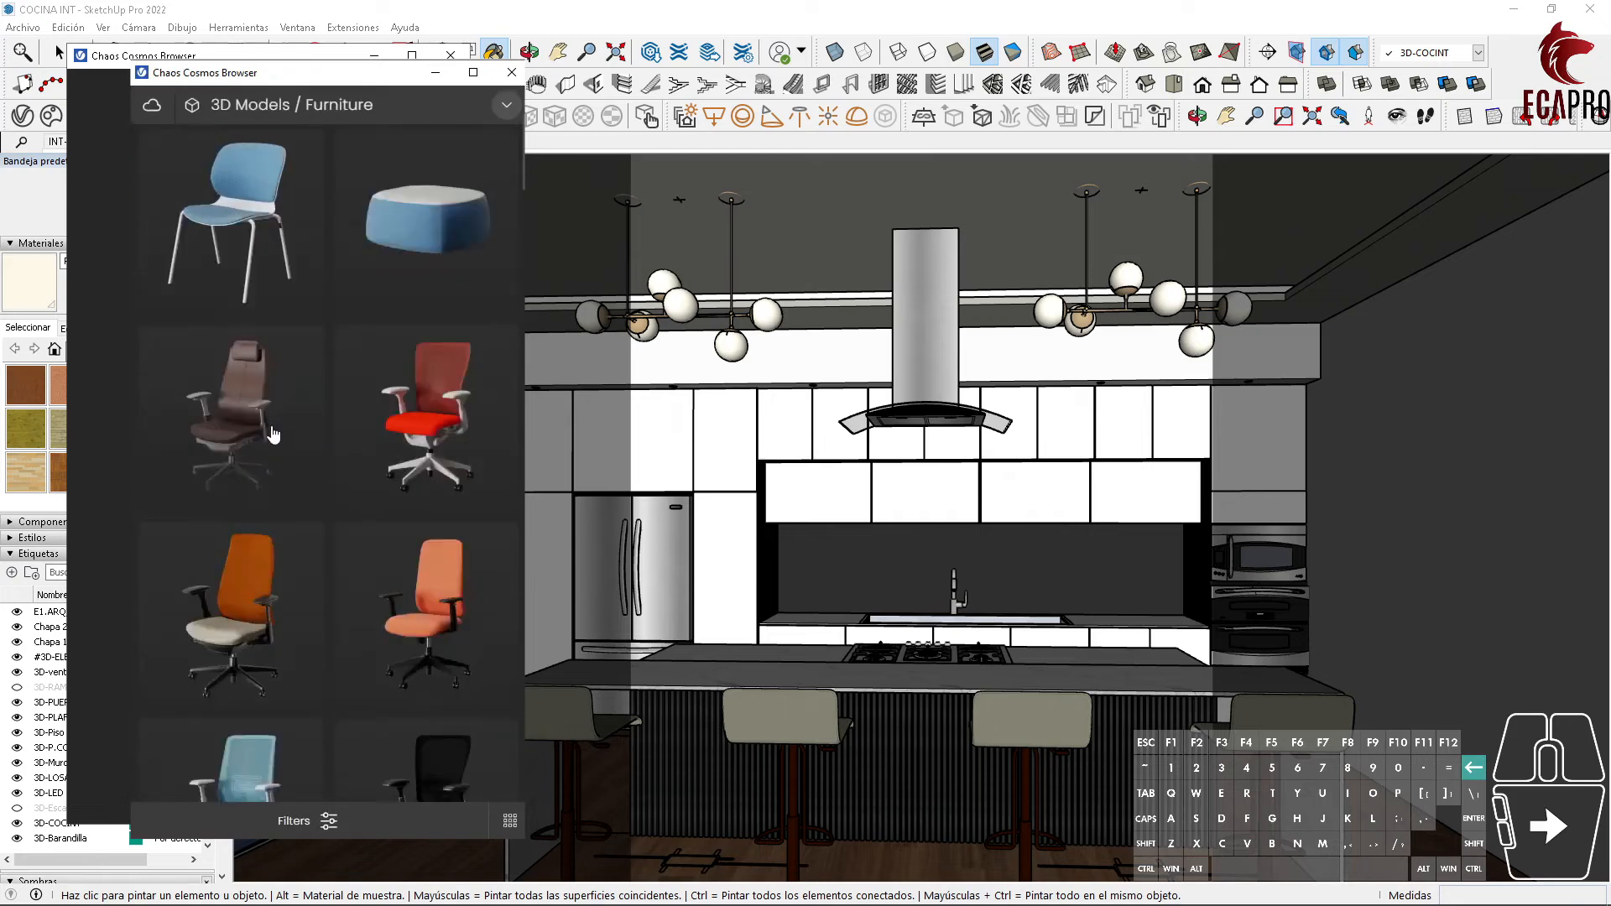
scroll(286, 429, down, 10)
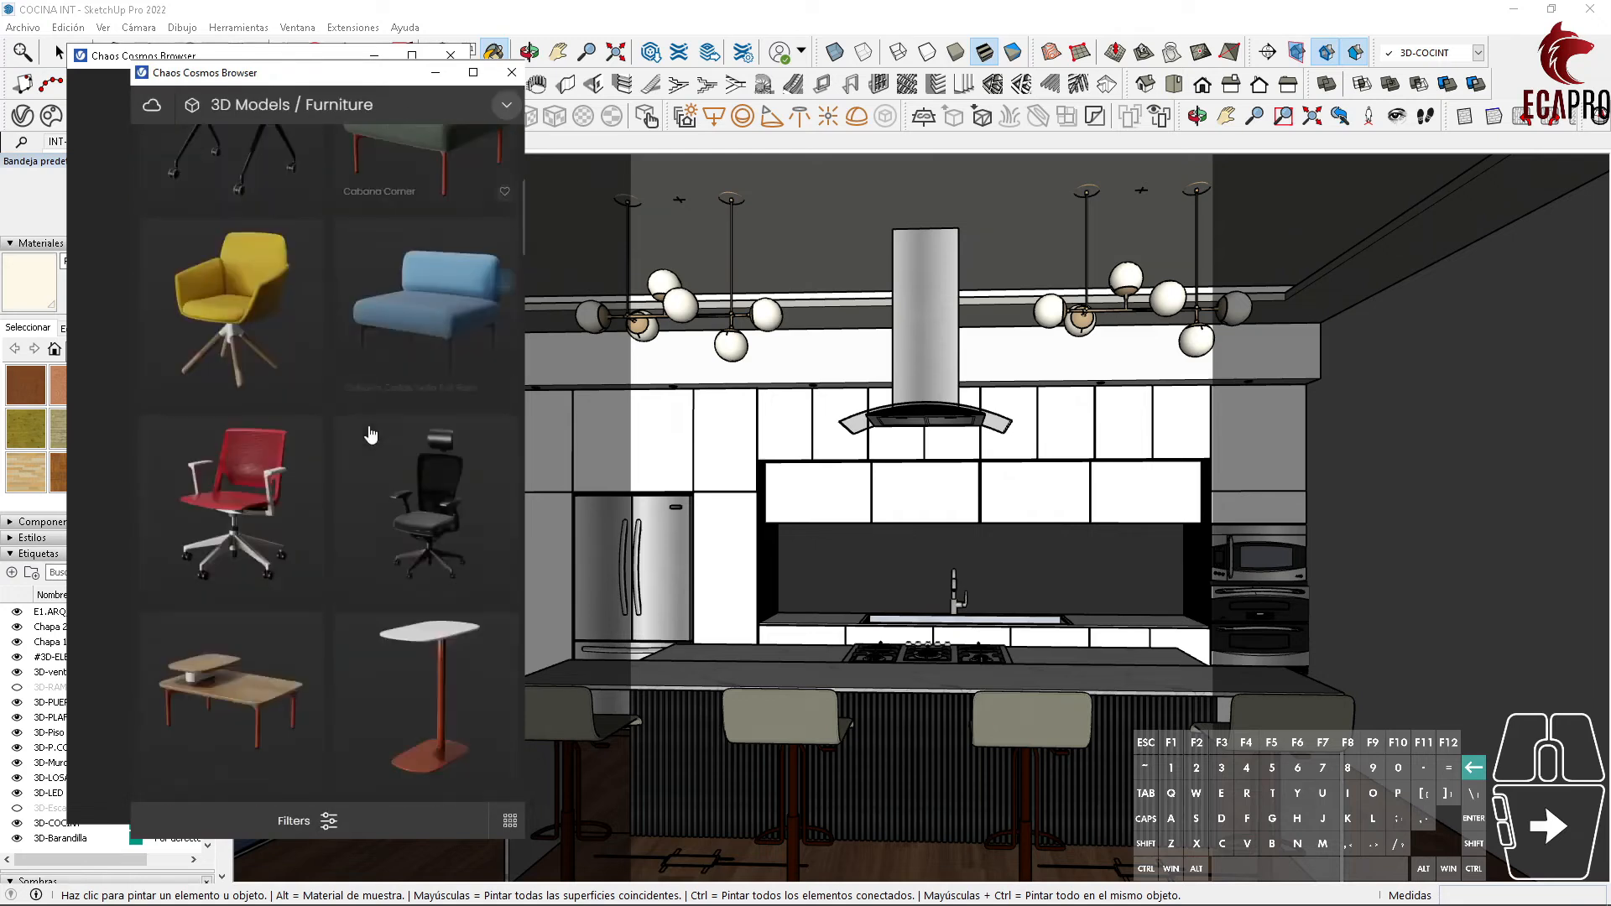
scroll(351, 437, down, 3)
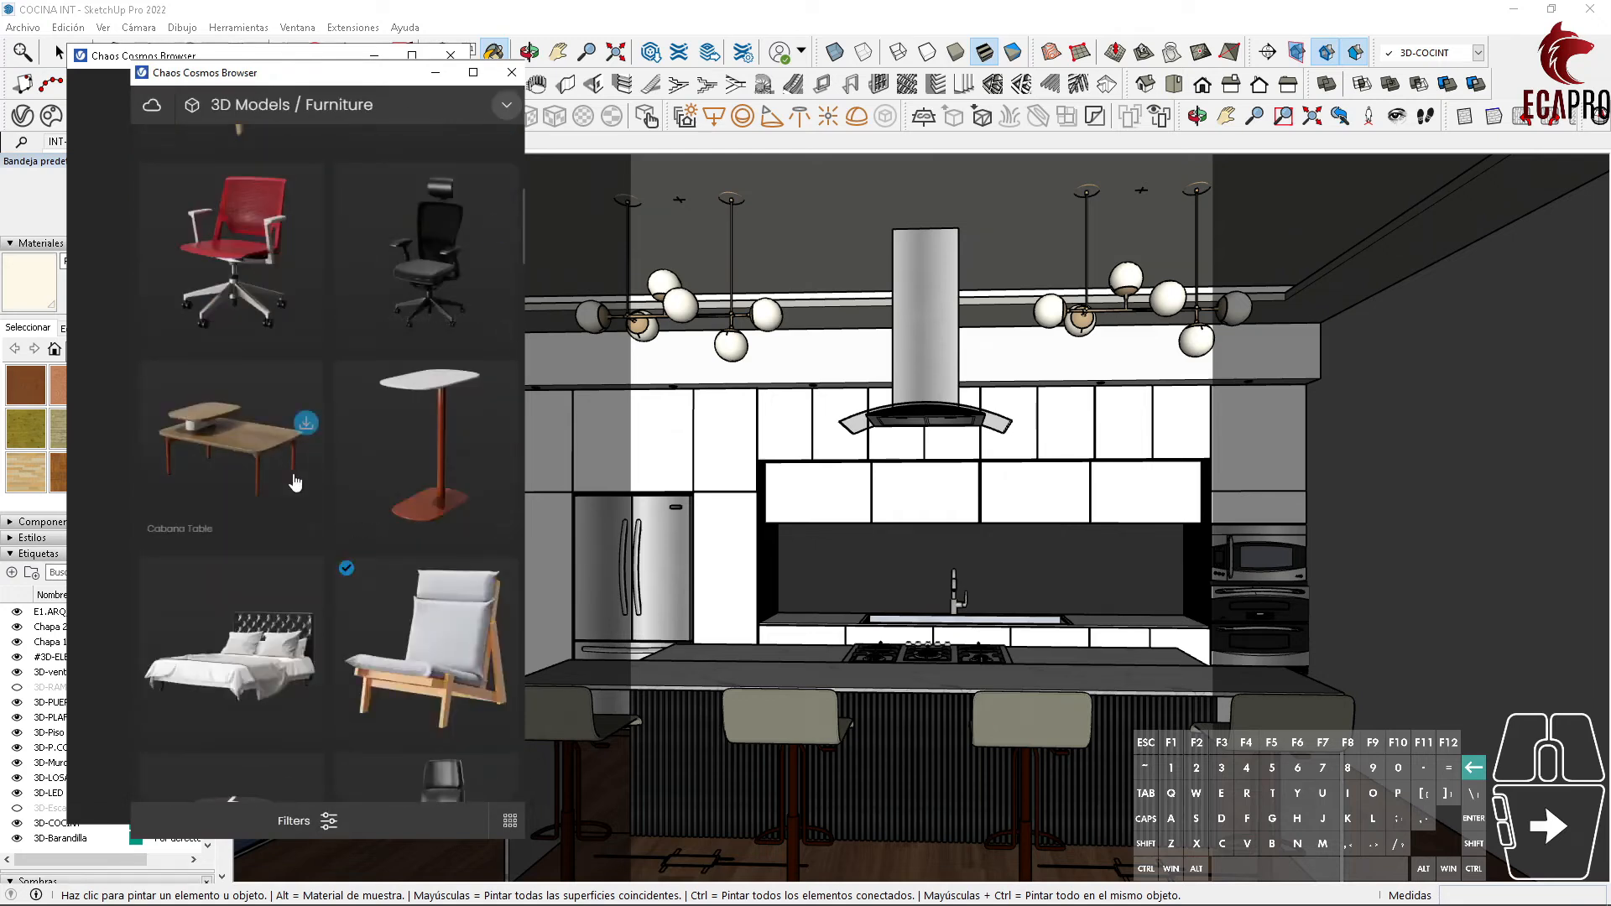
scroll(435, 415, down, 1)
click(501, 339)
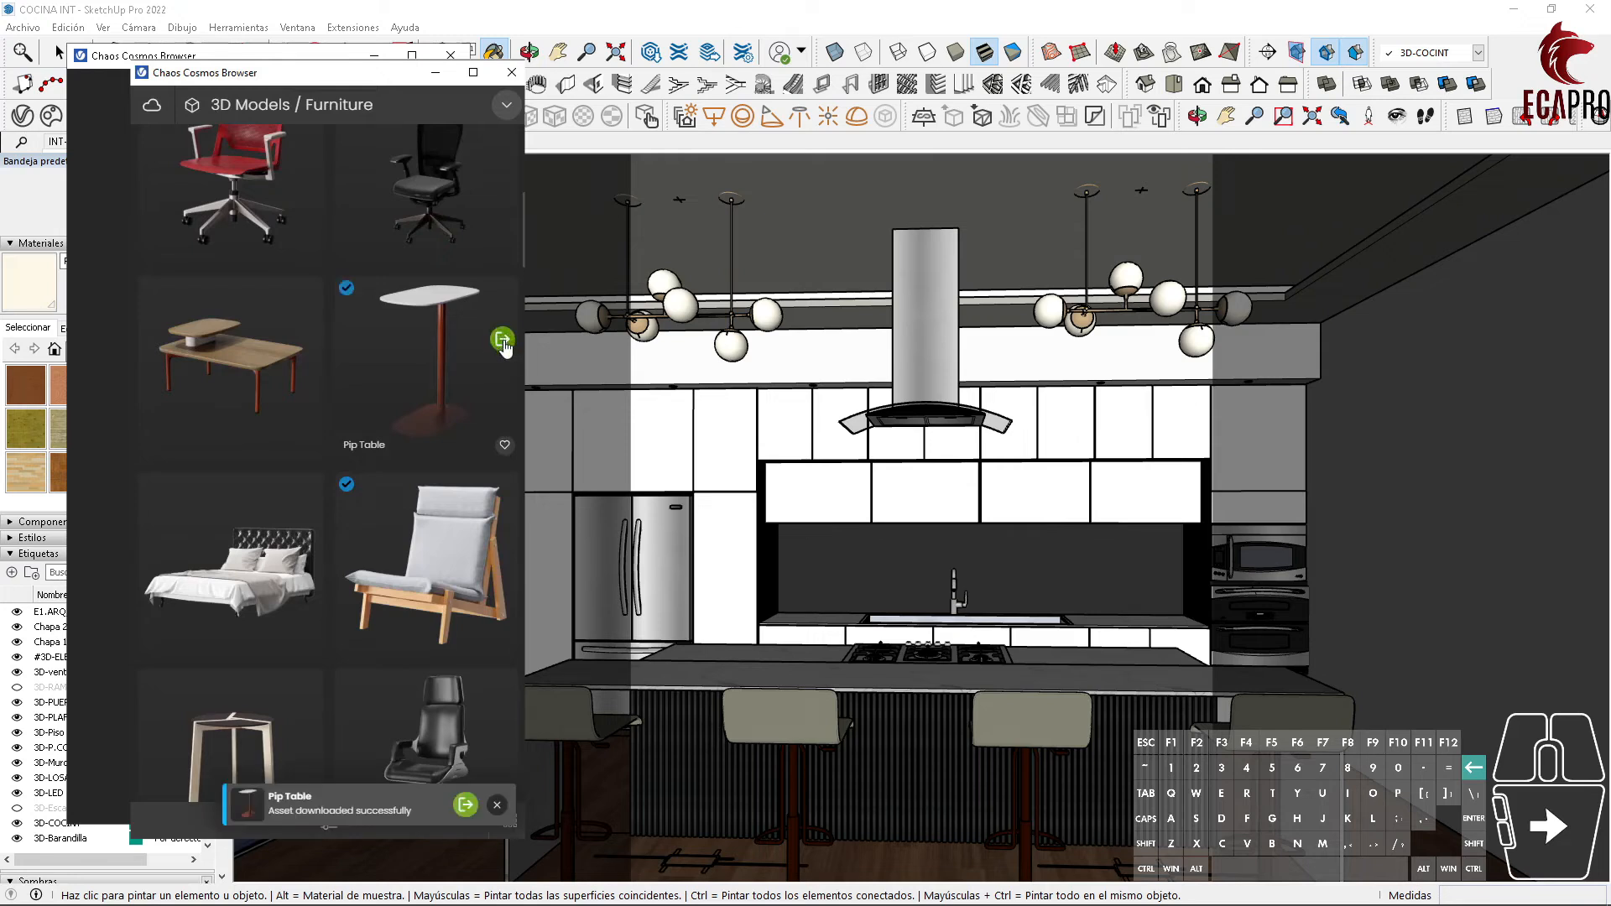
click(503, 340)
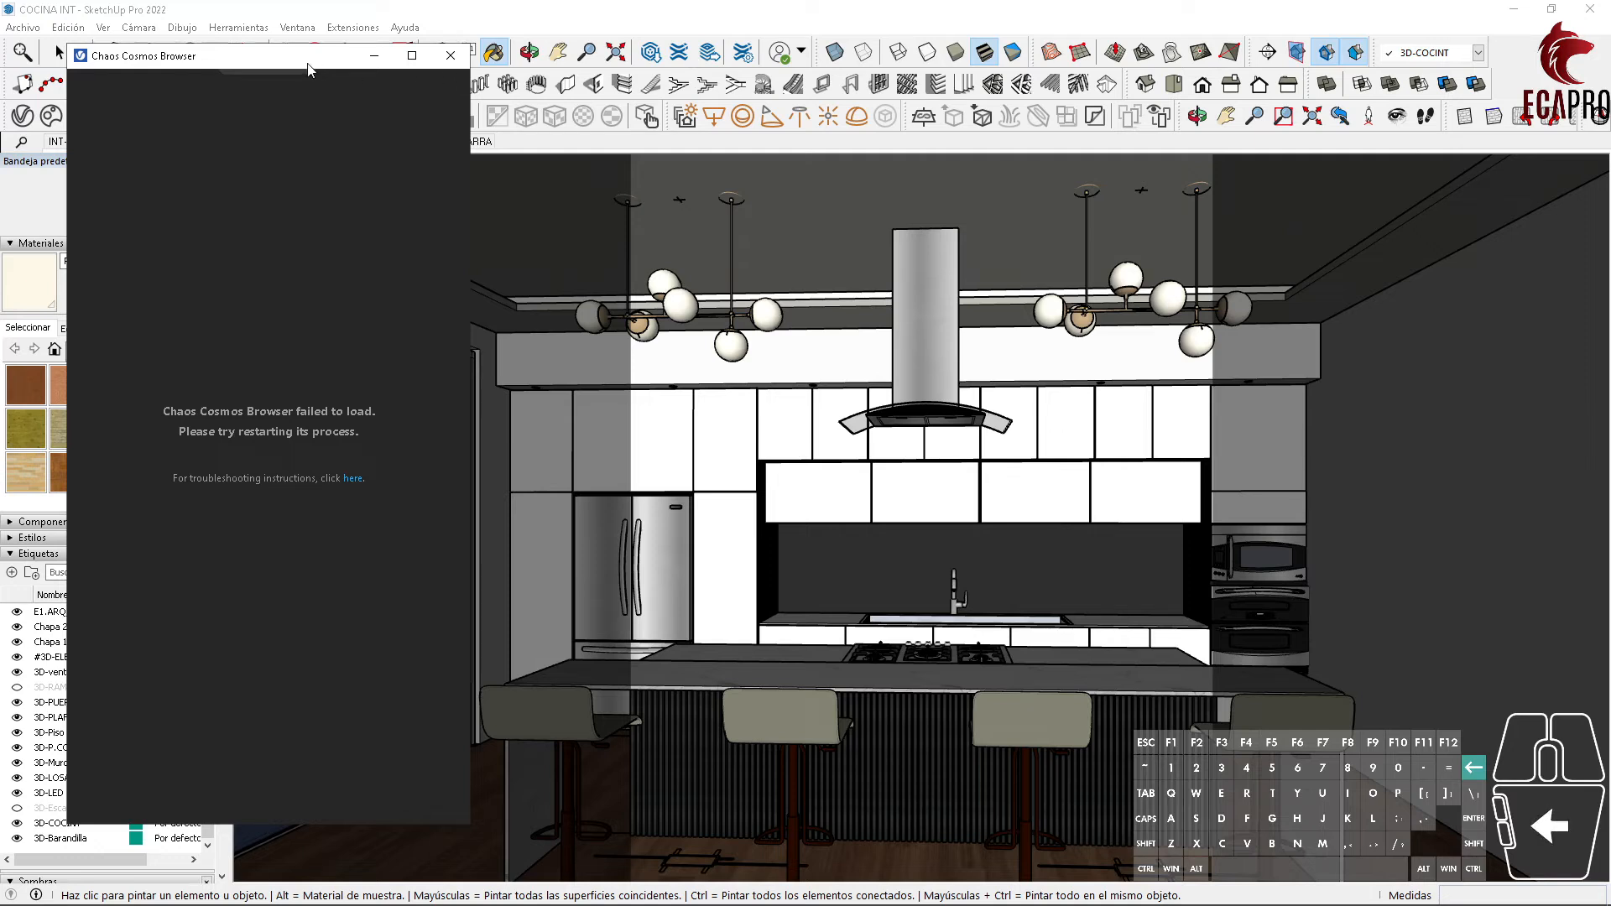
click(452, 57)
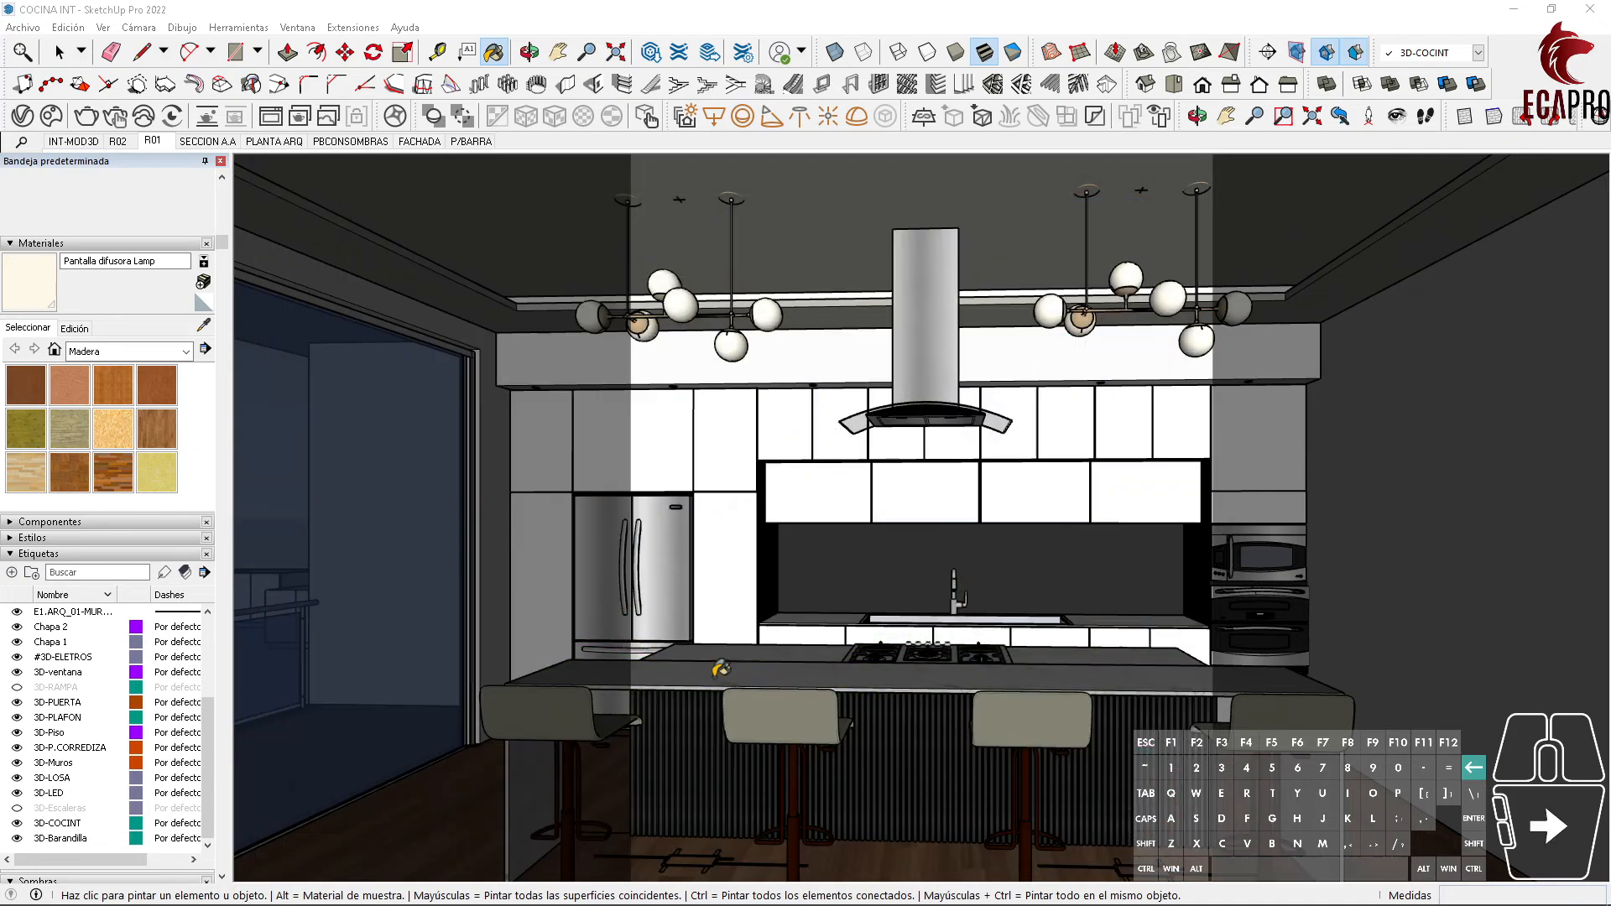
key(space)
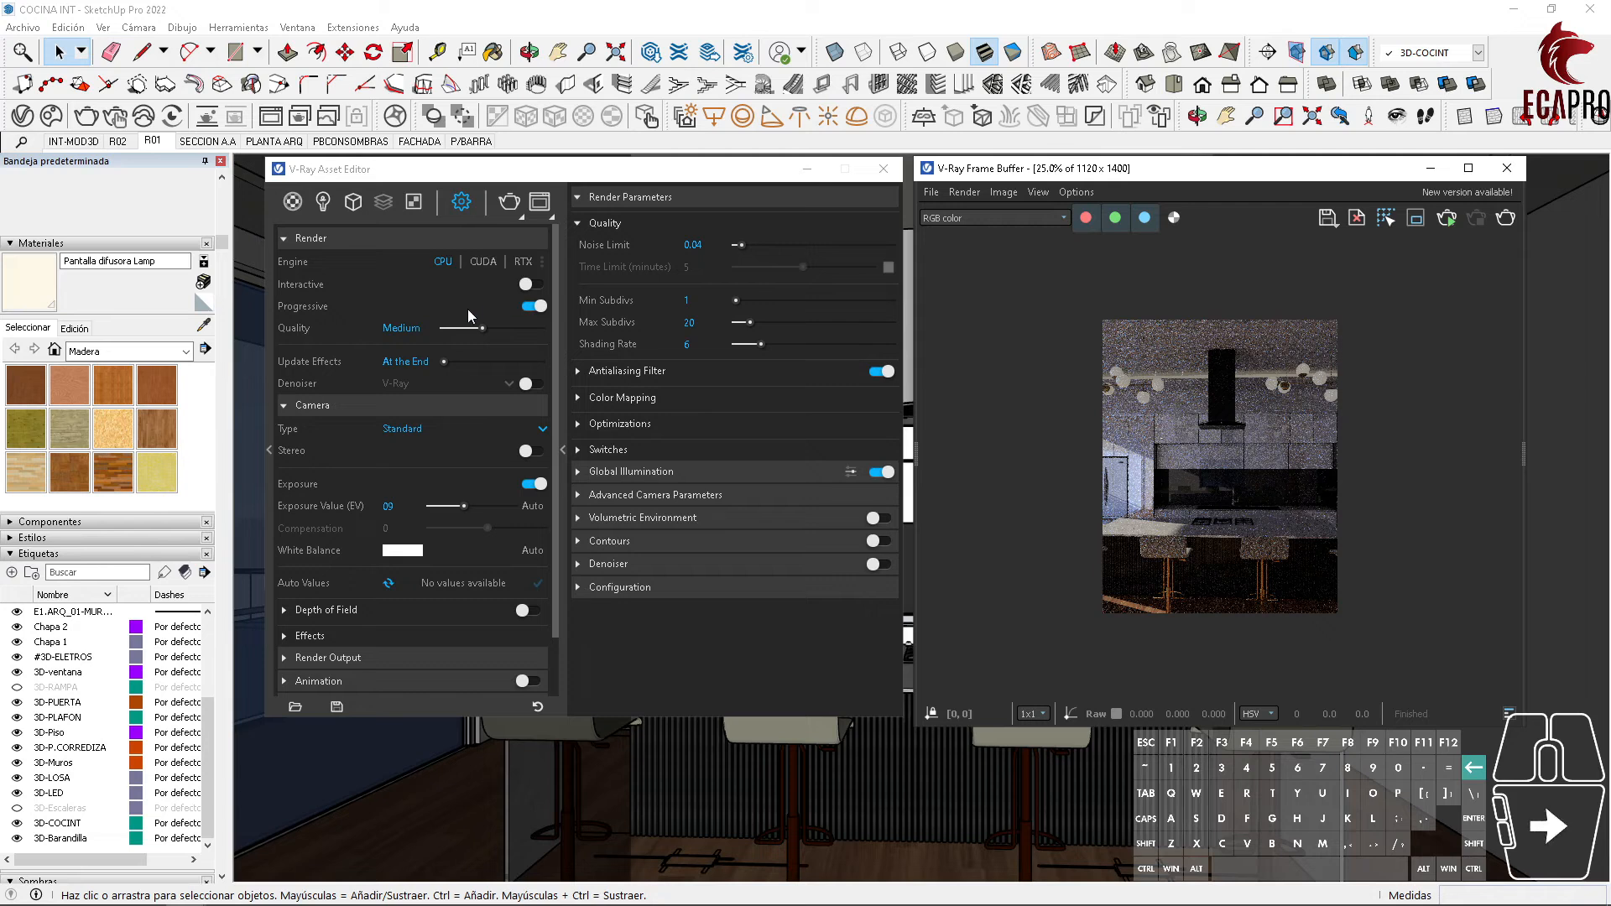
Step: Set the render quality to High+ with Progressive off, and enable the V-Ray Denoiser with its default preset
drag(485, 325, 547, 329)
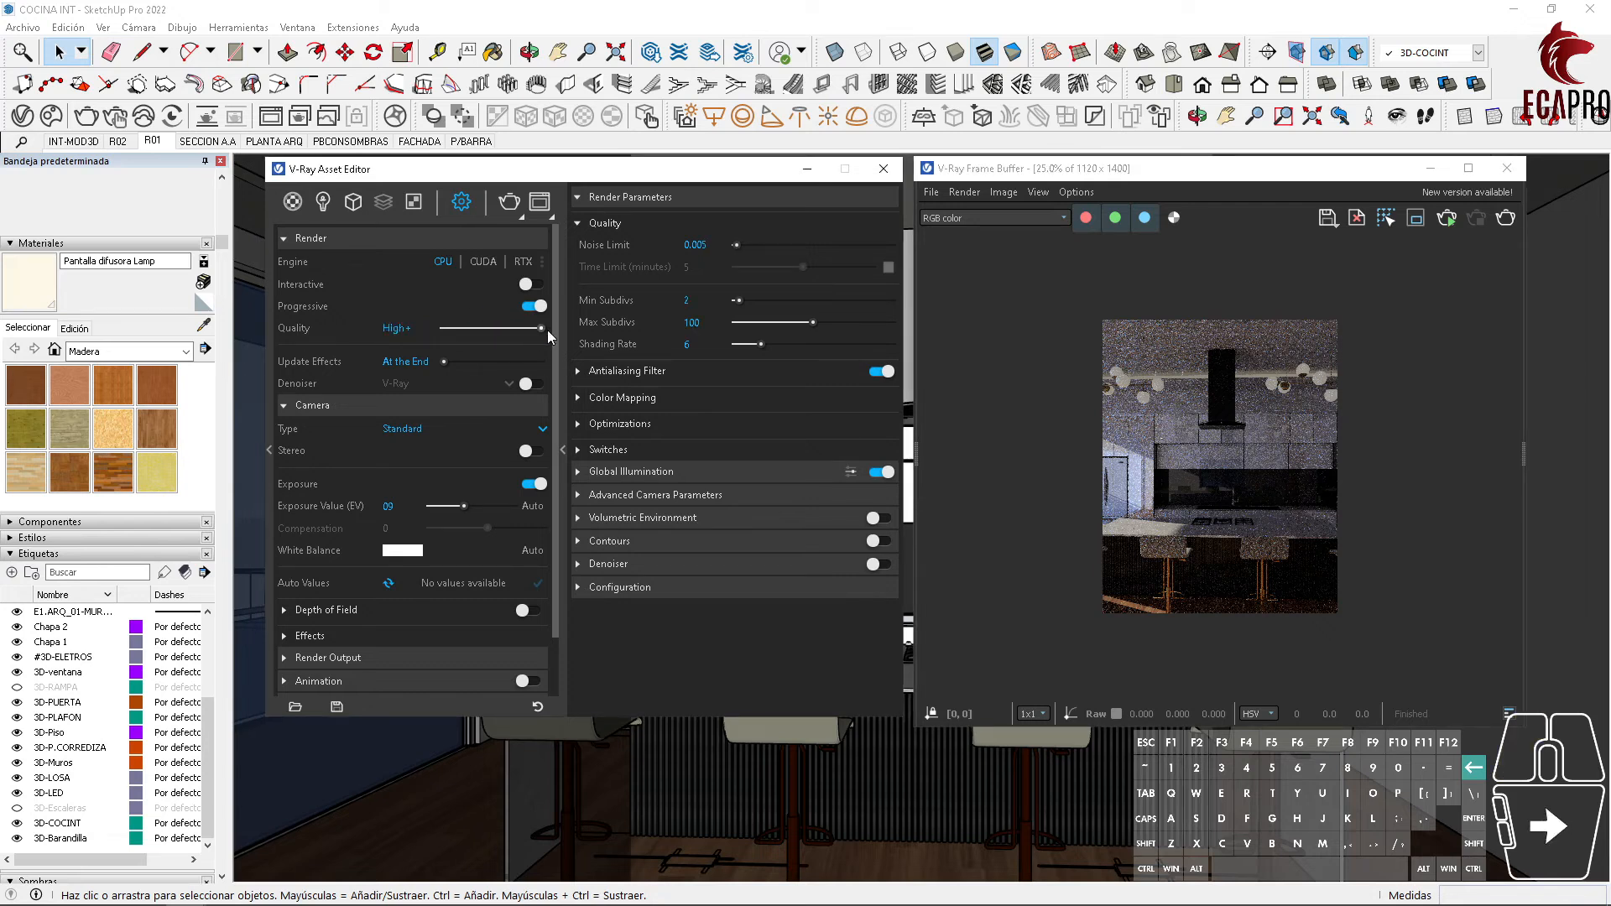
click(534, 305)
click(873, 564)
click(610, 565)
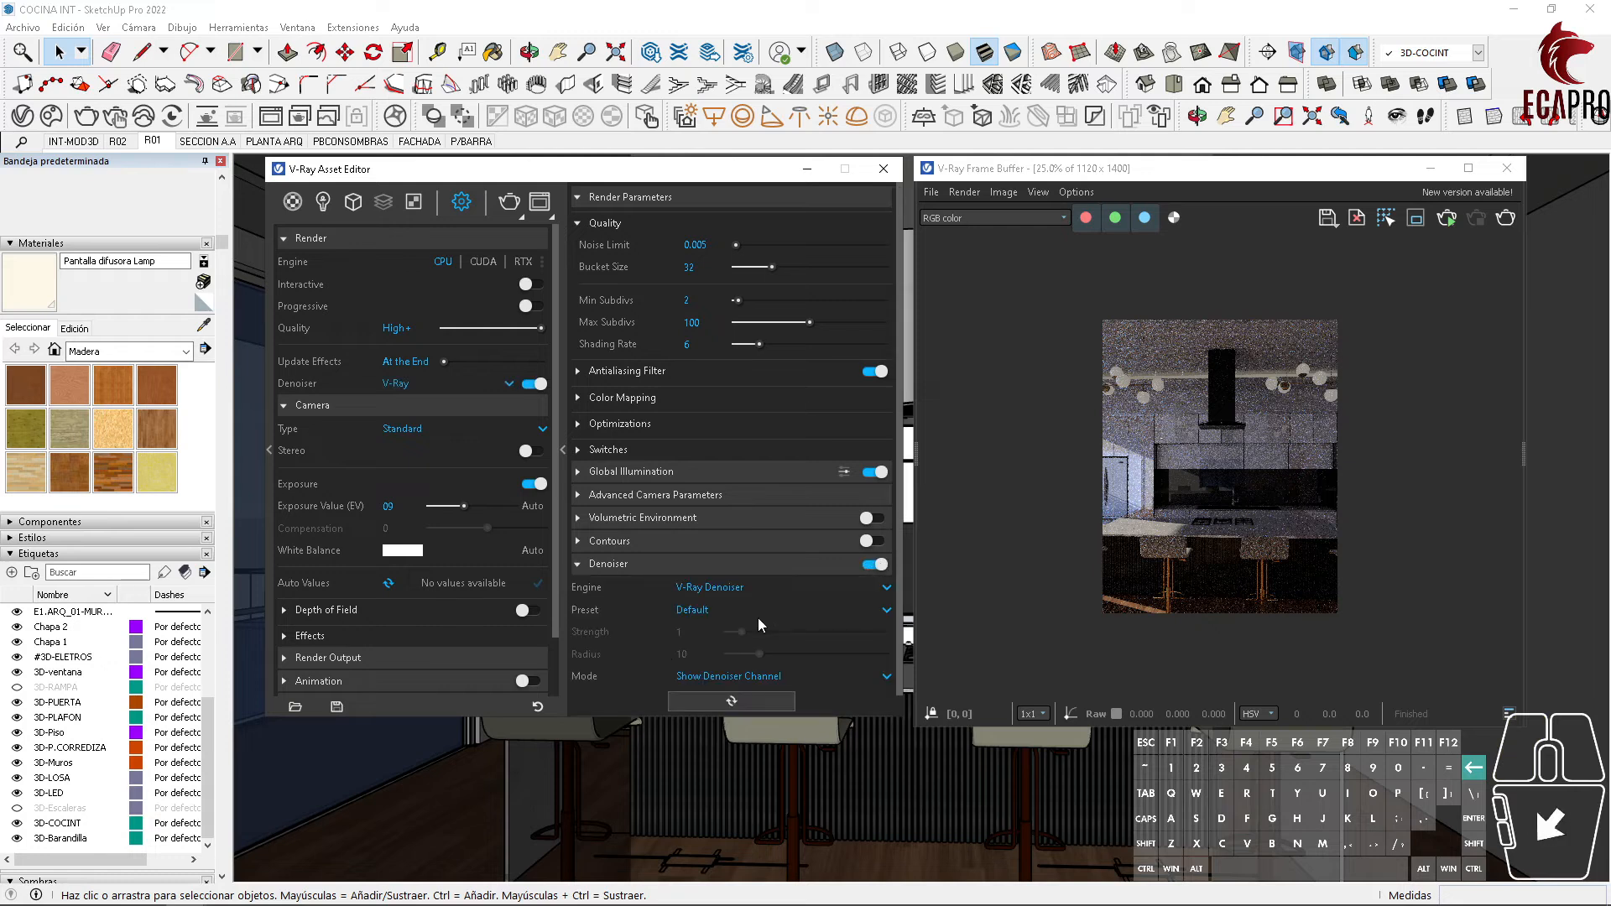
click(582, 562)
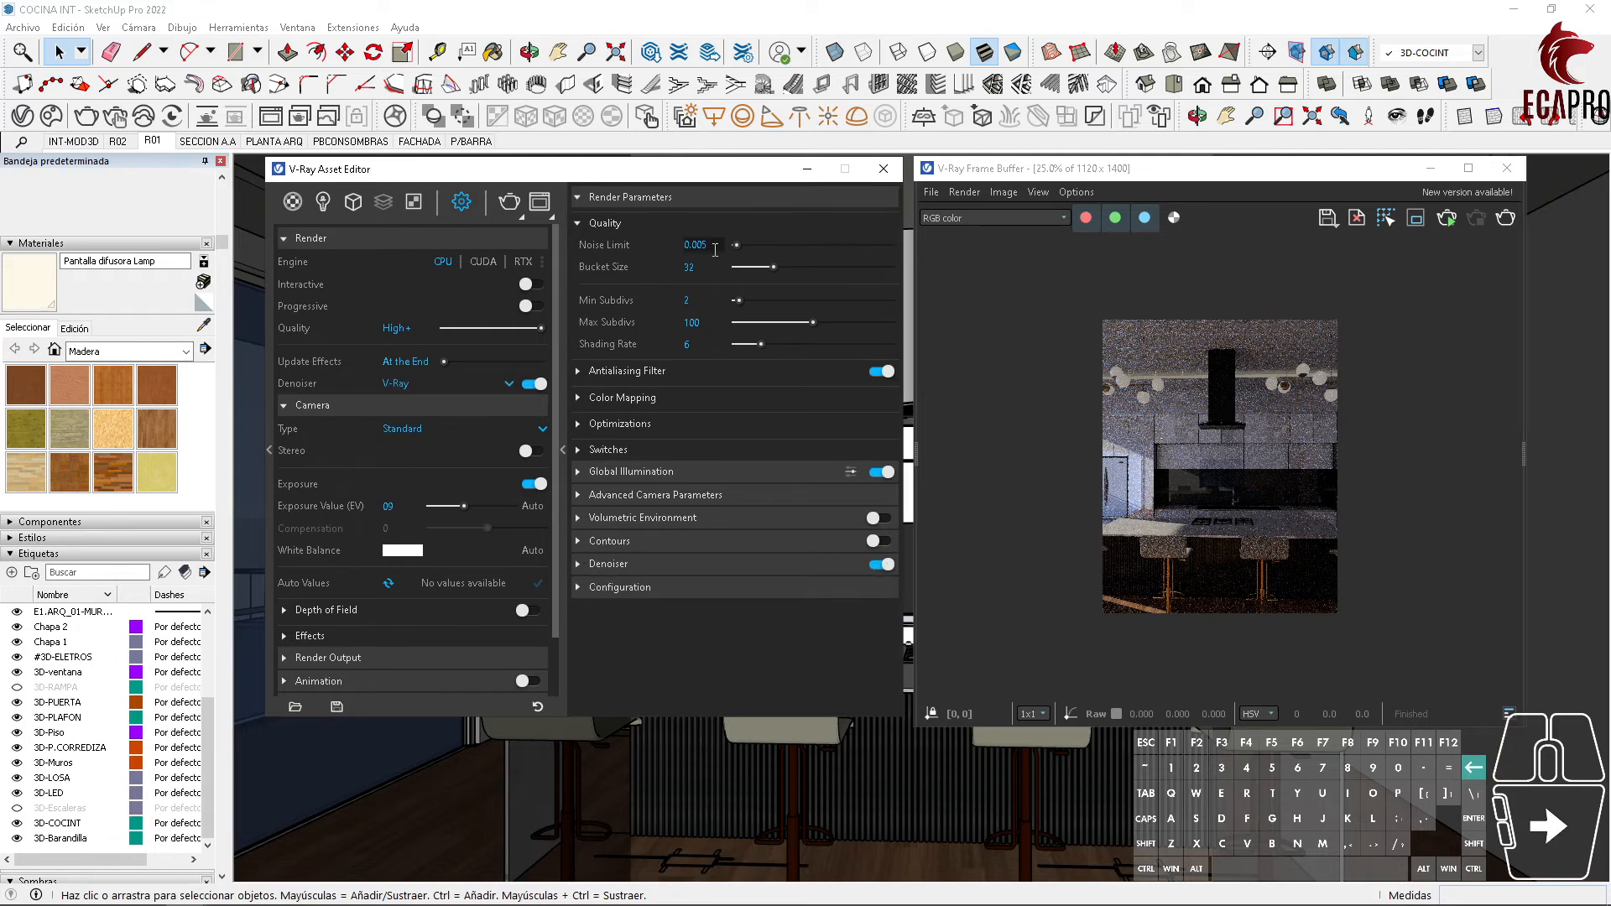
Step: Set the render's Noise Limit to .05 and render the full frame
click(709, 244)
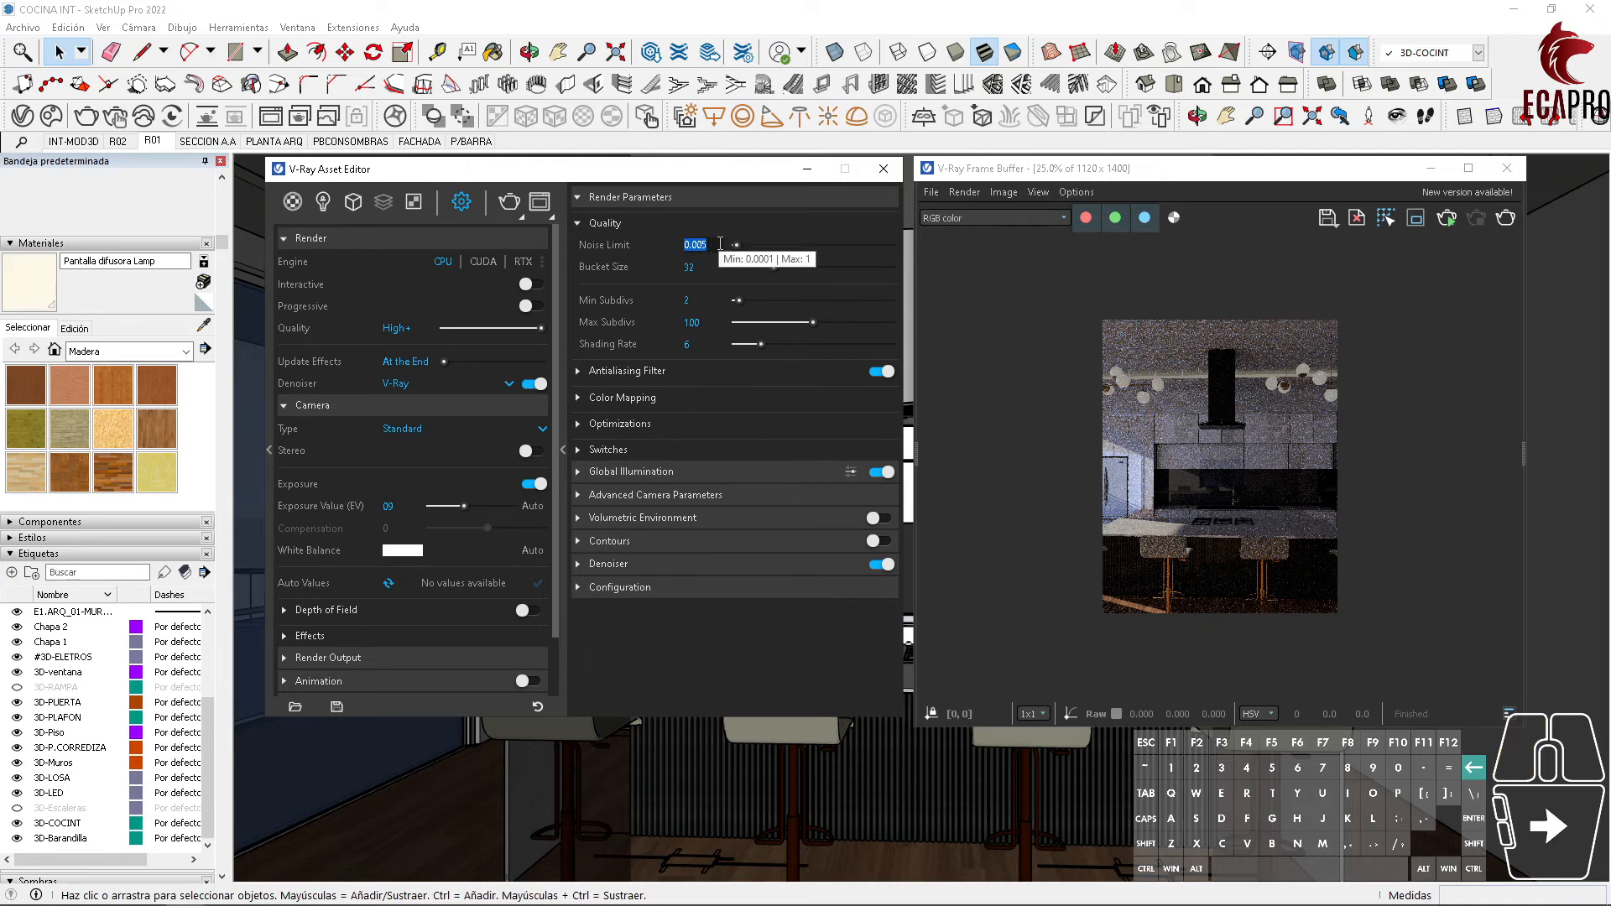
text(.0)
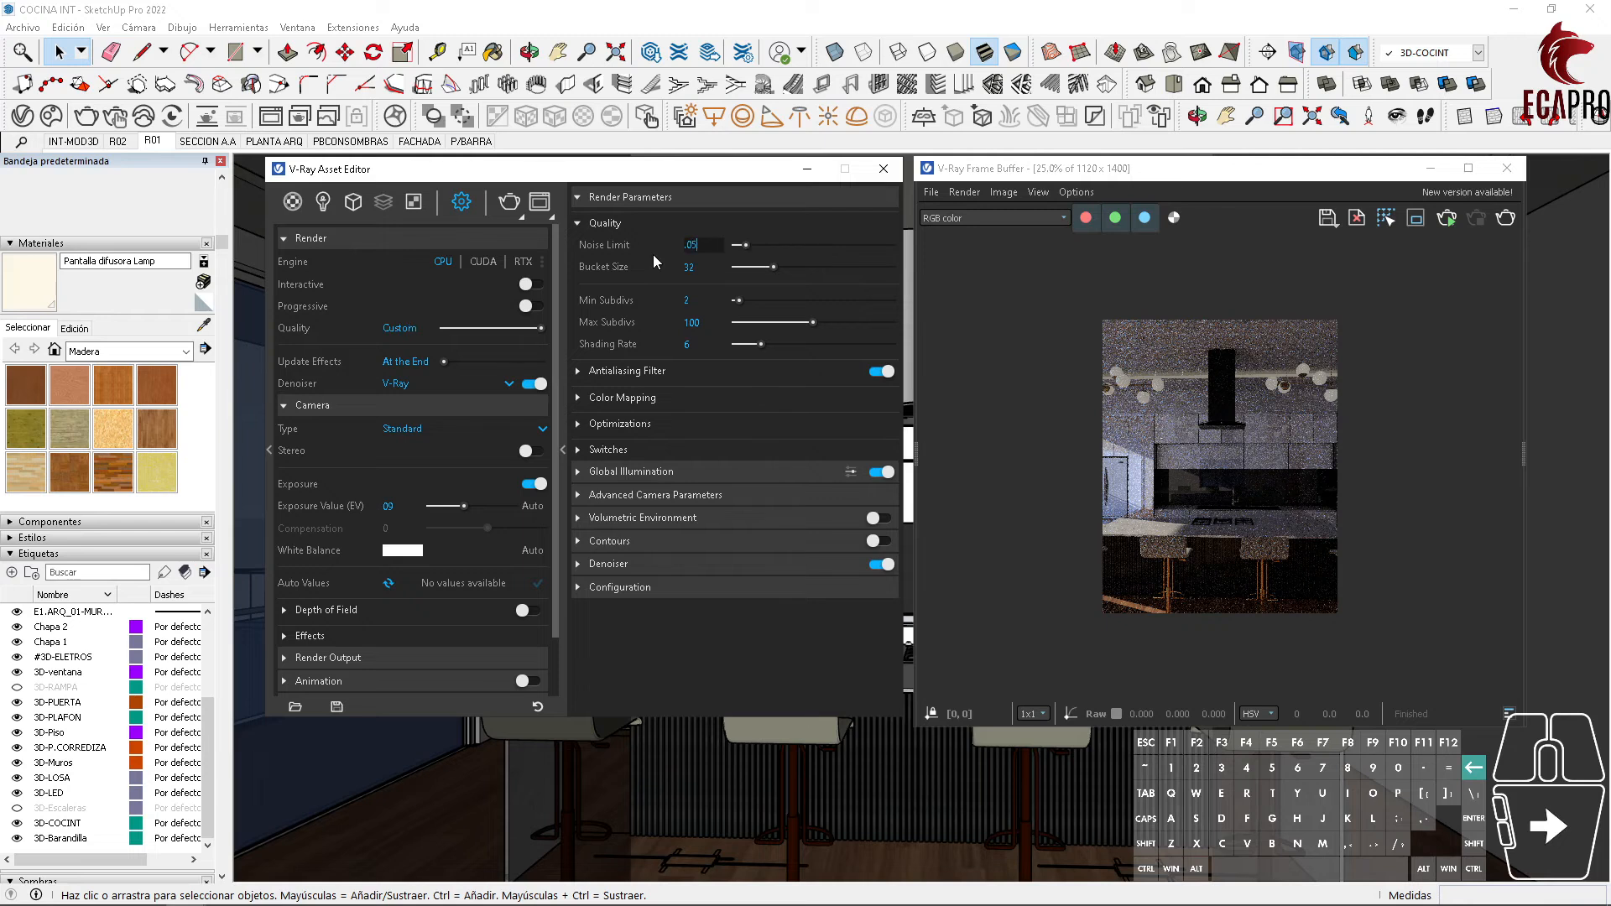
key(Return)
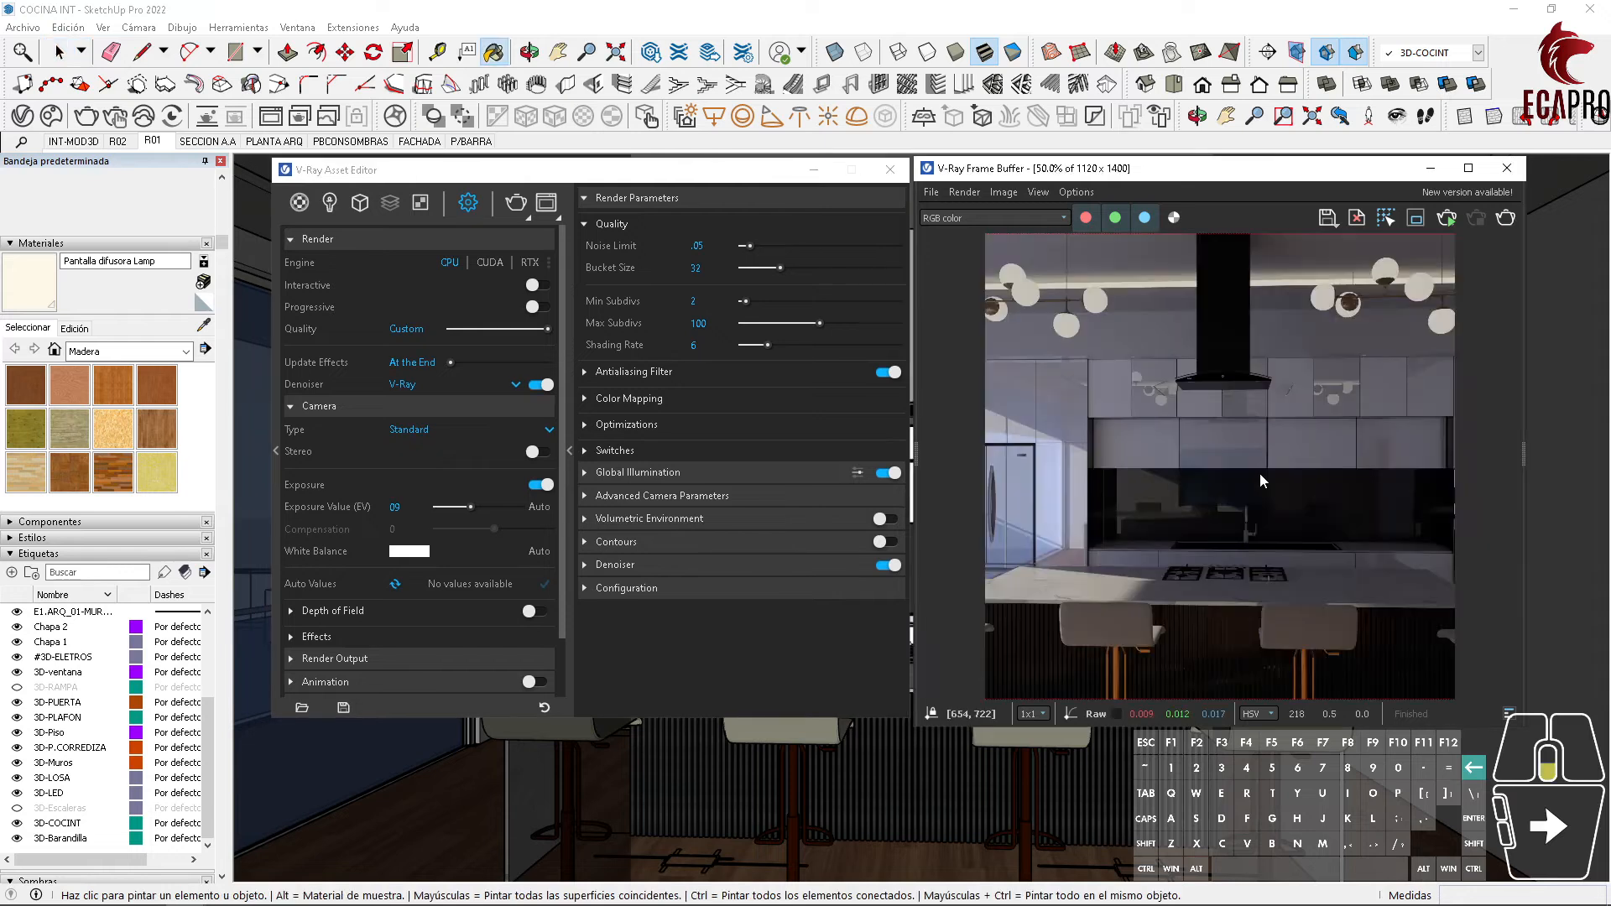
scroll(1251, 491, up, 1)
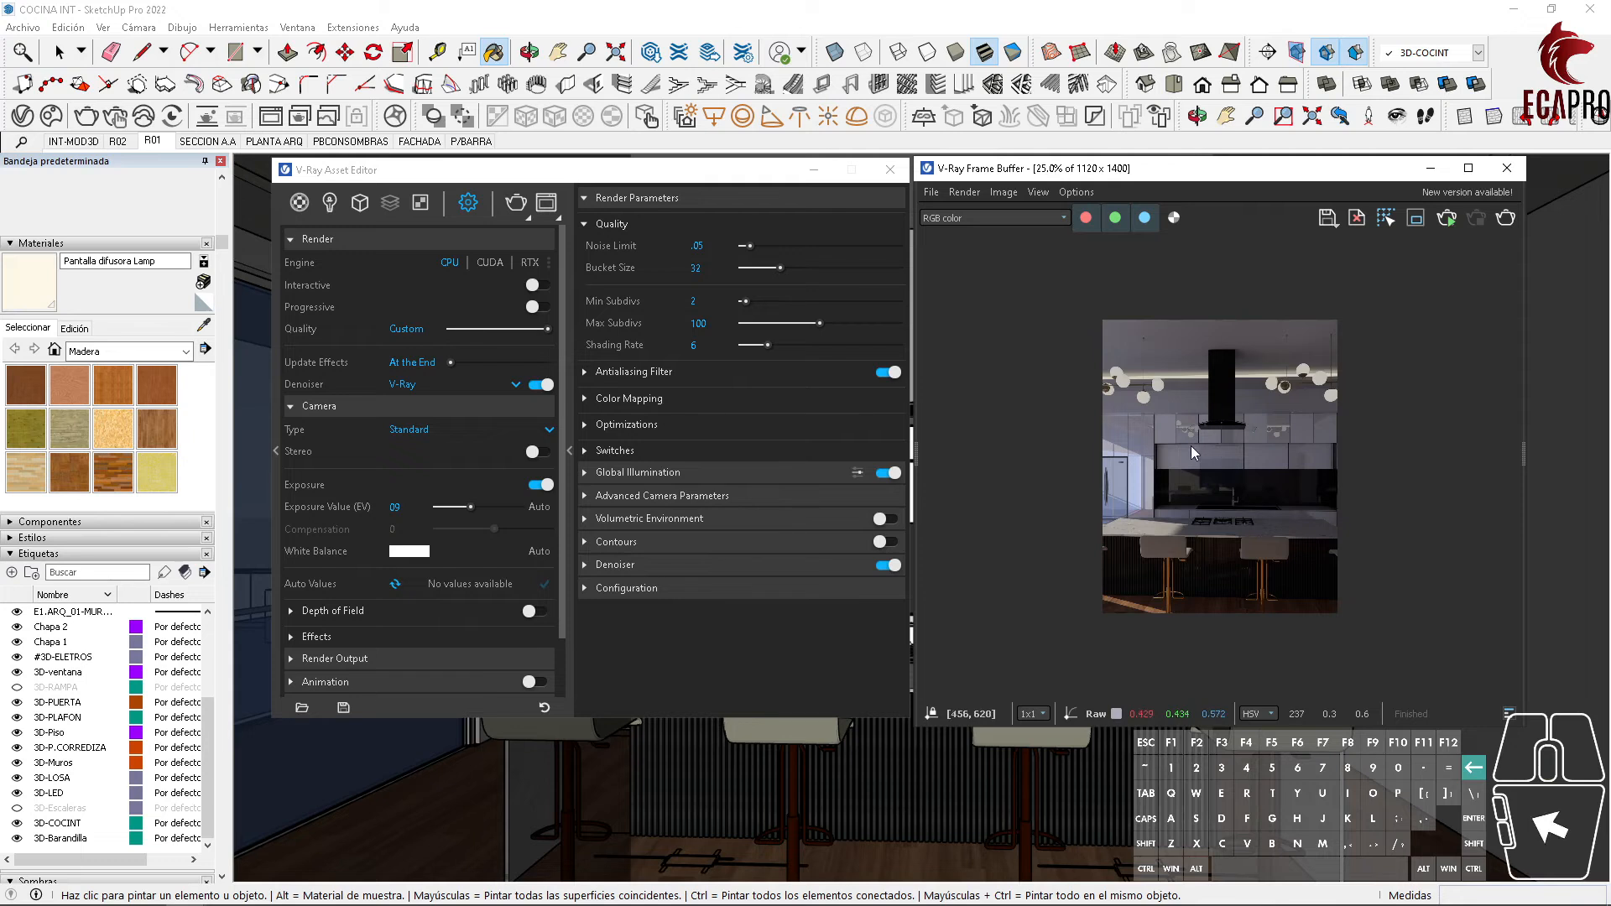
Step: Save the finished render to the frame buffer history and export it to the Escritorio folder as a PNG named R01
click(916, 454)
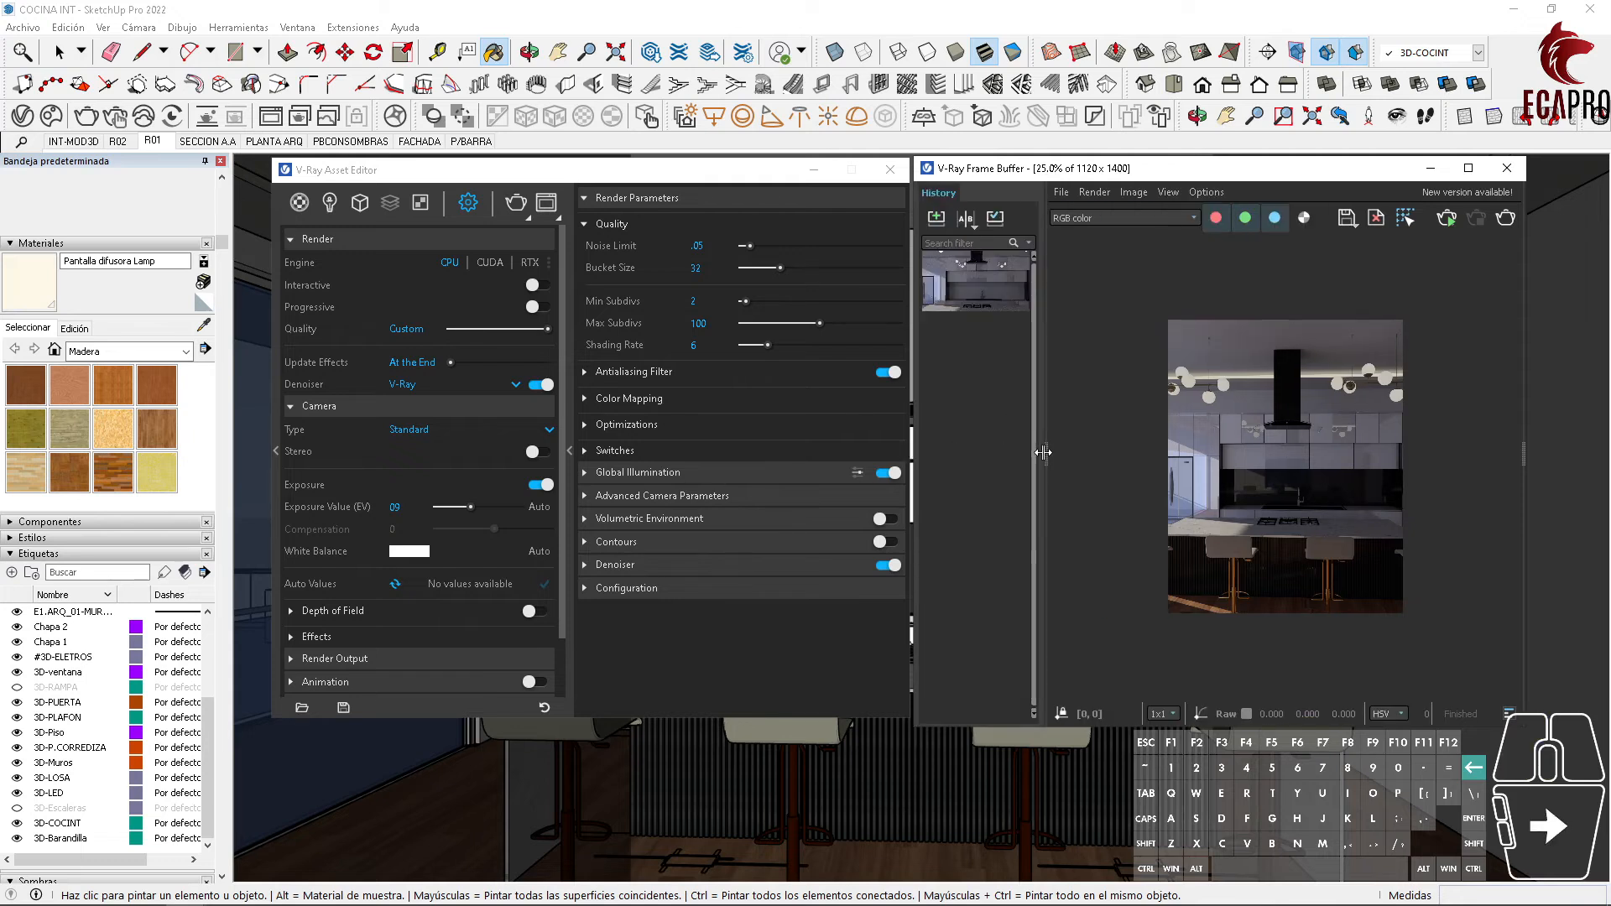
click(936, 218)
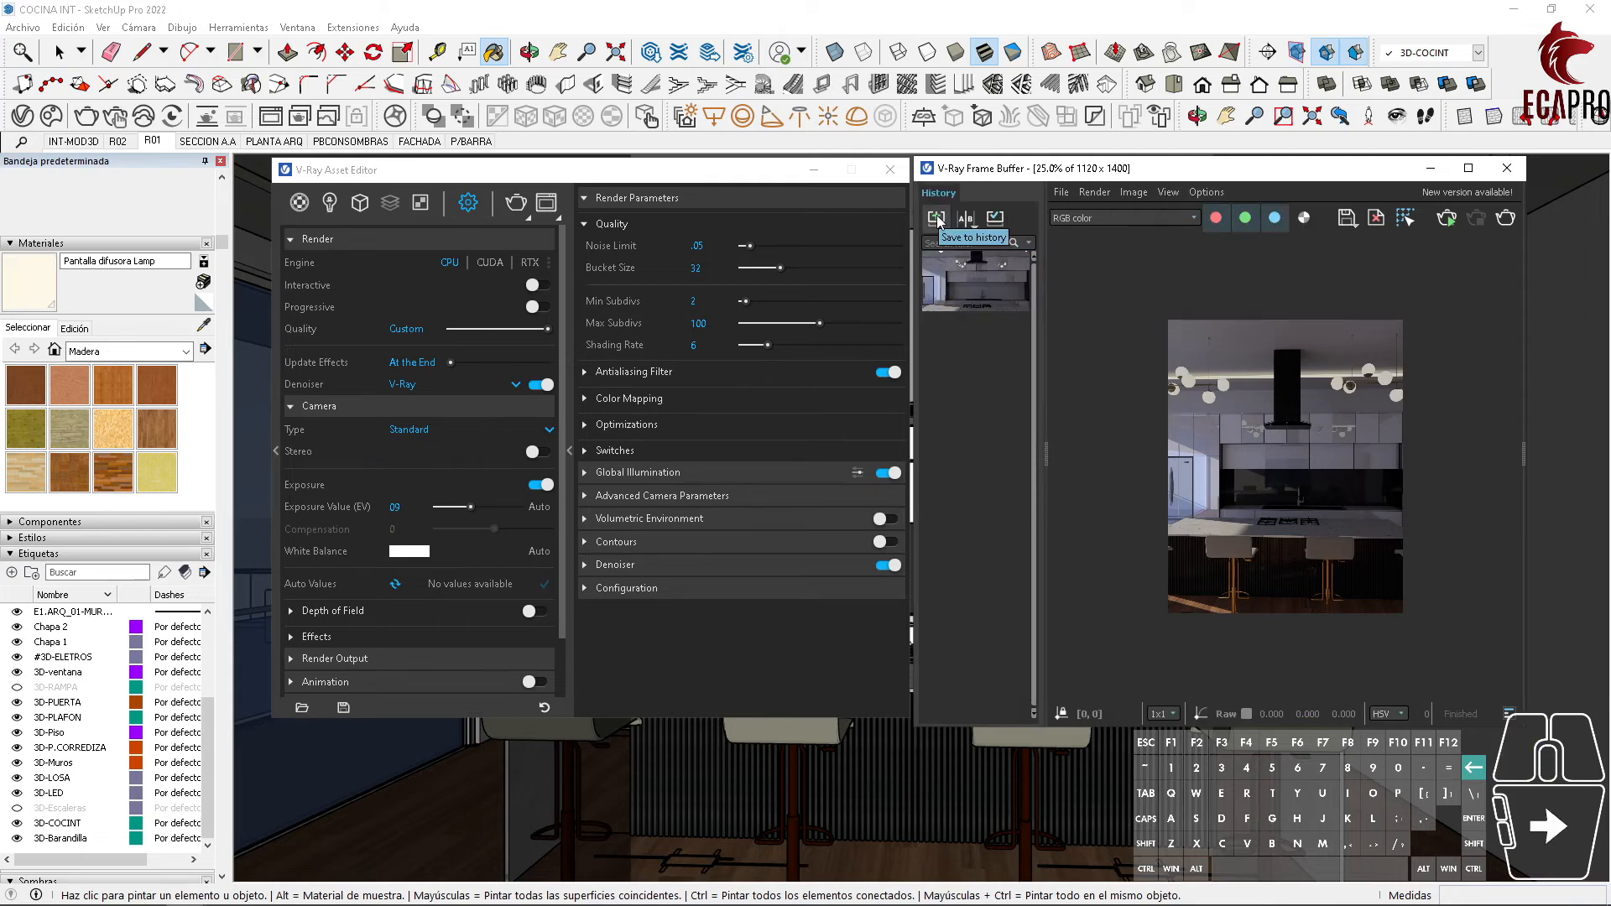
click(1347, 220)
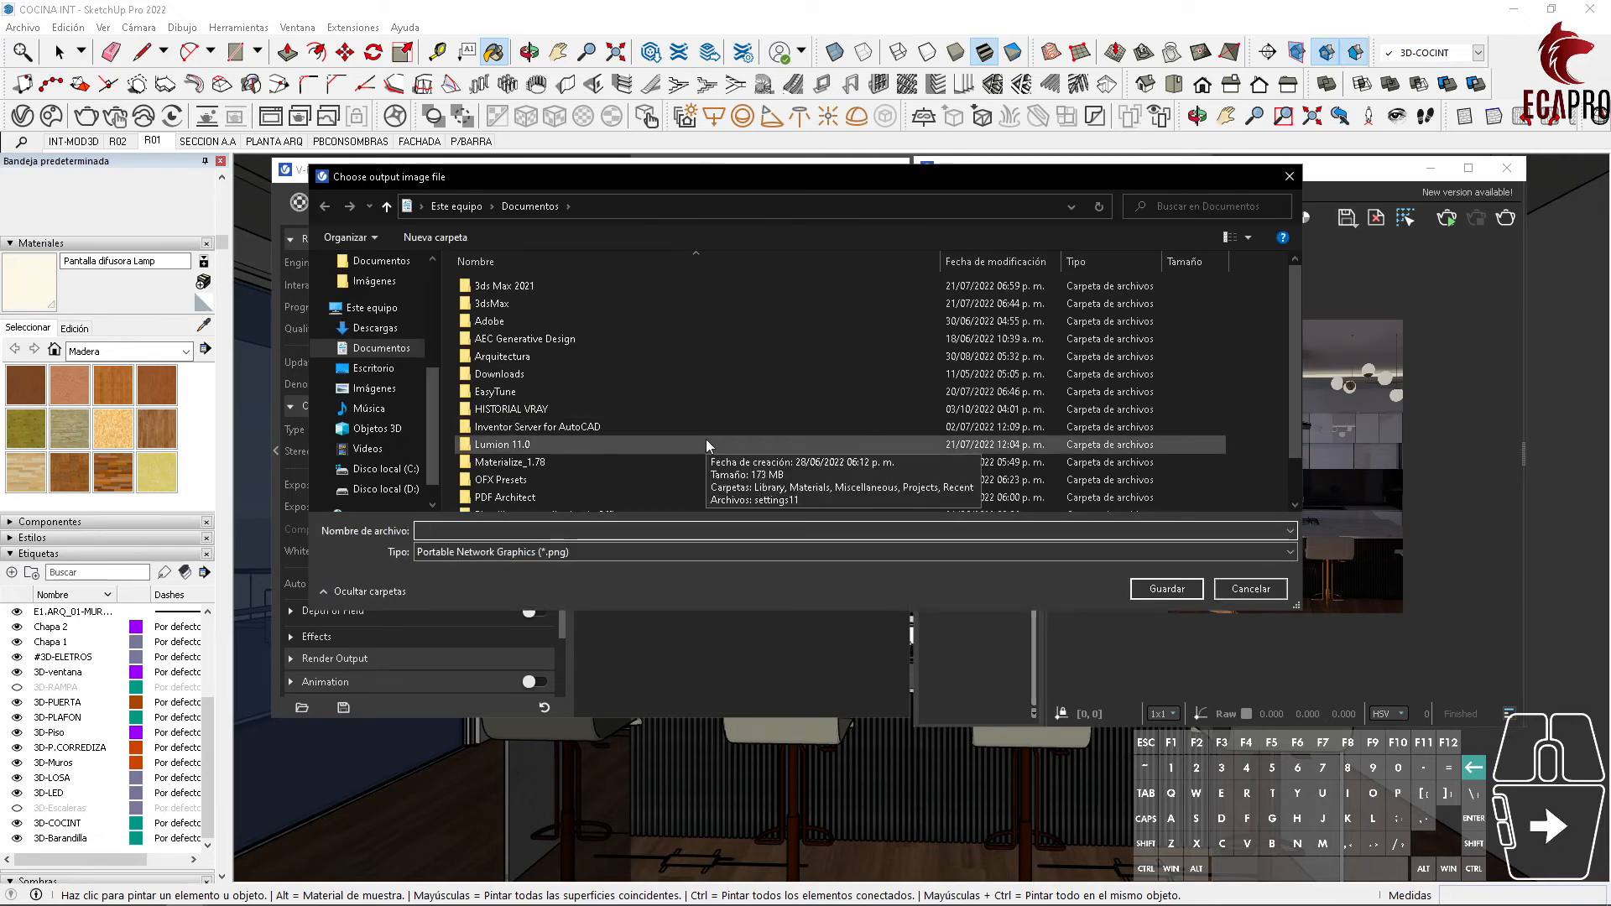
click(394, 369)
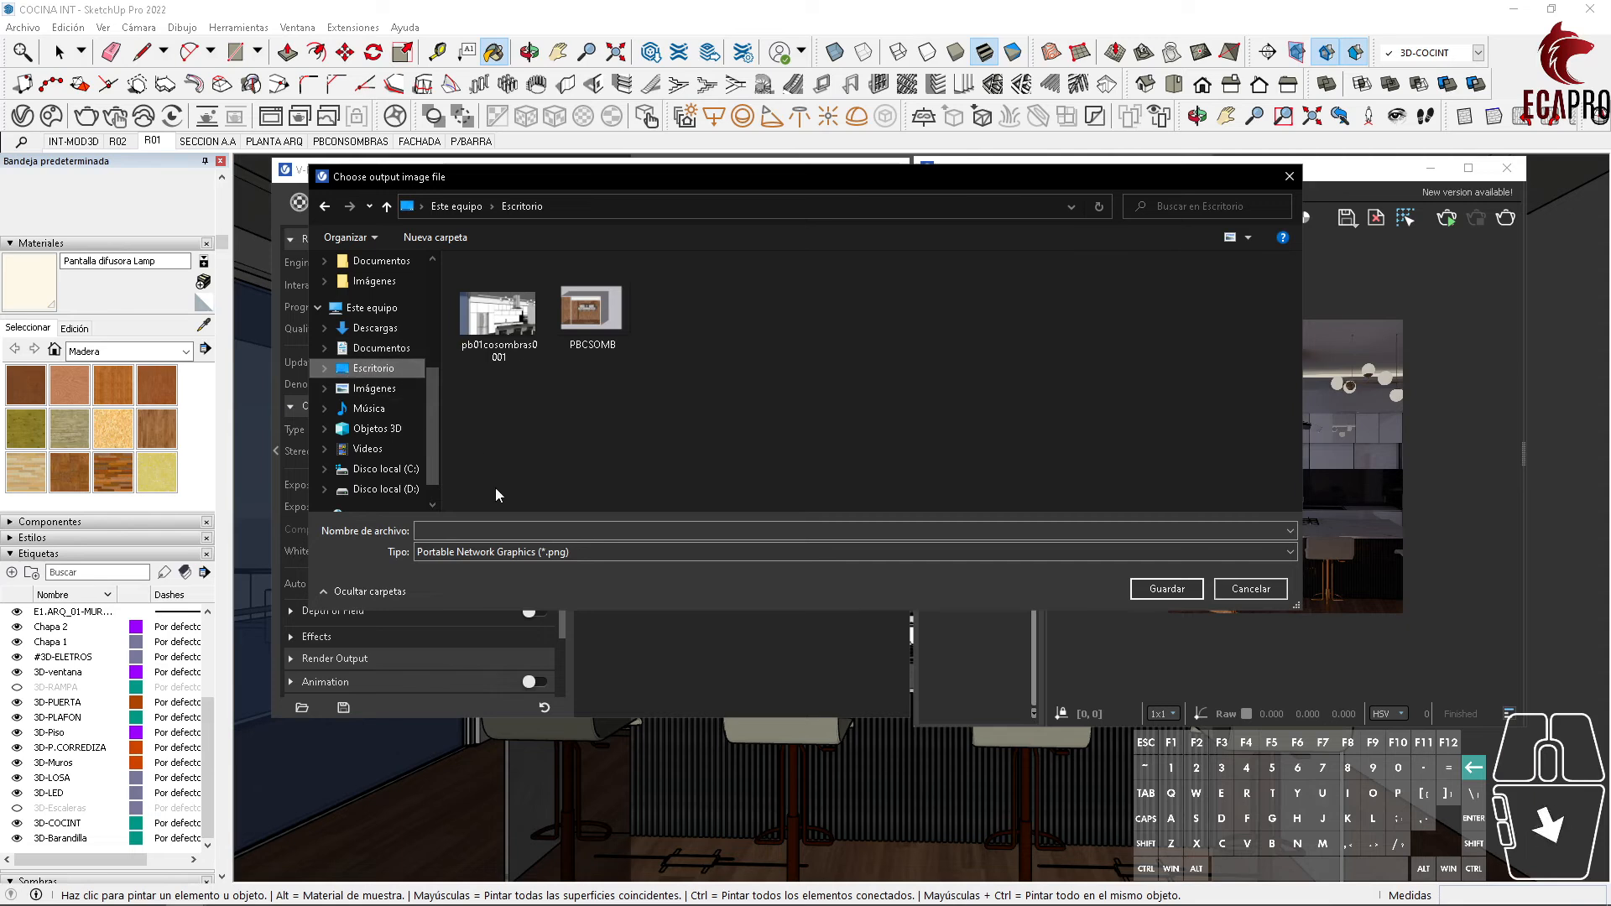
click(504, 530)
text(R01)
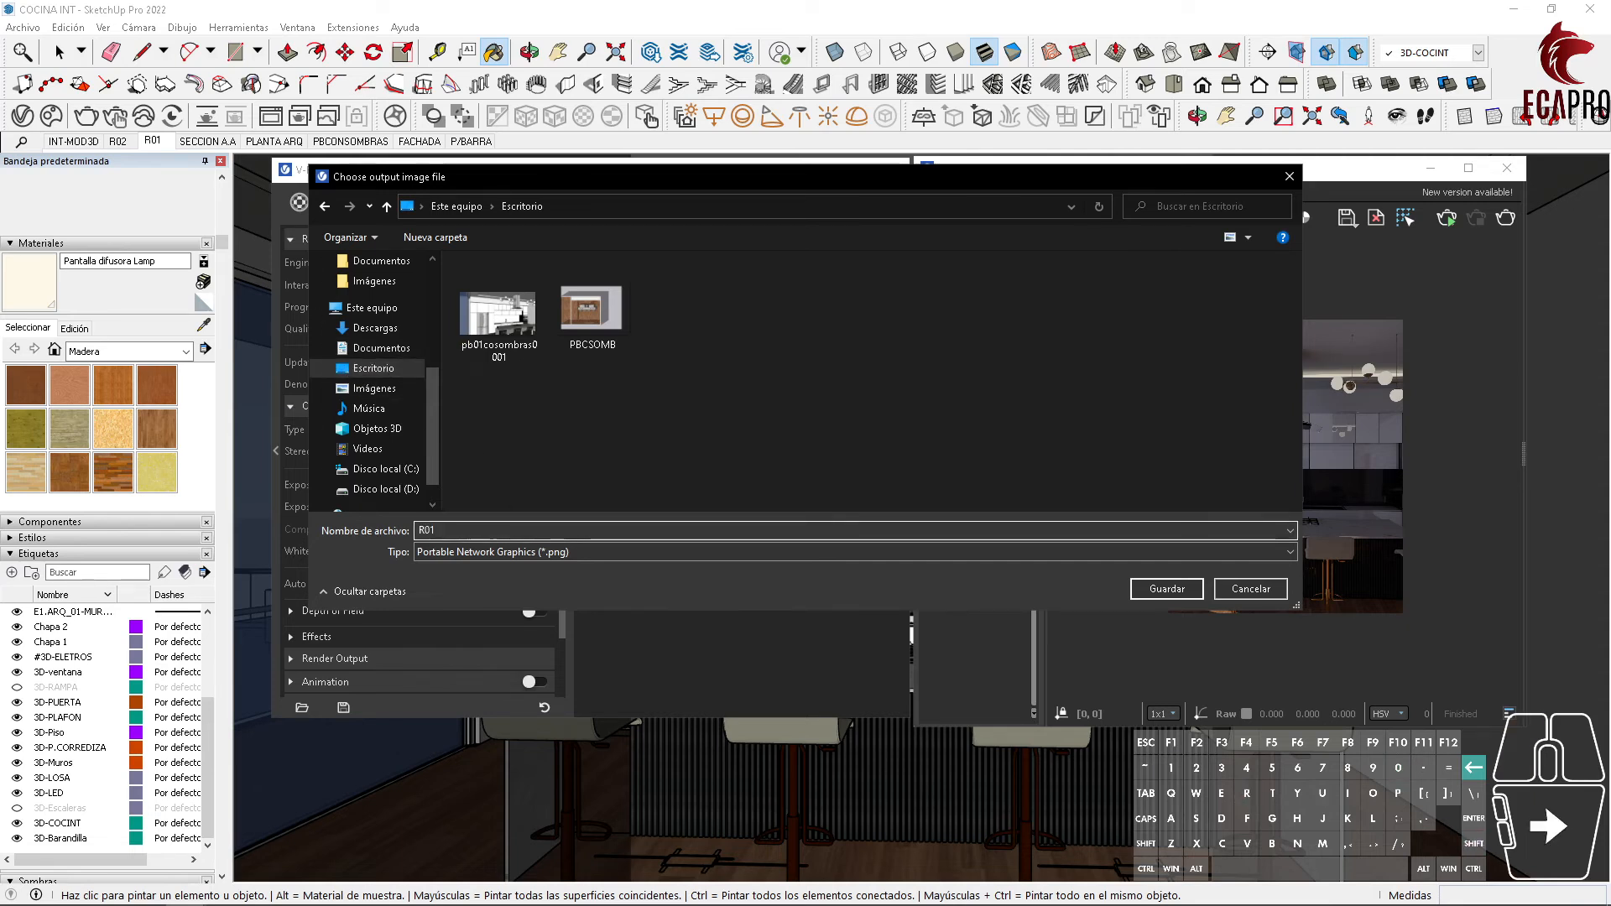
click(1149, 589)
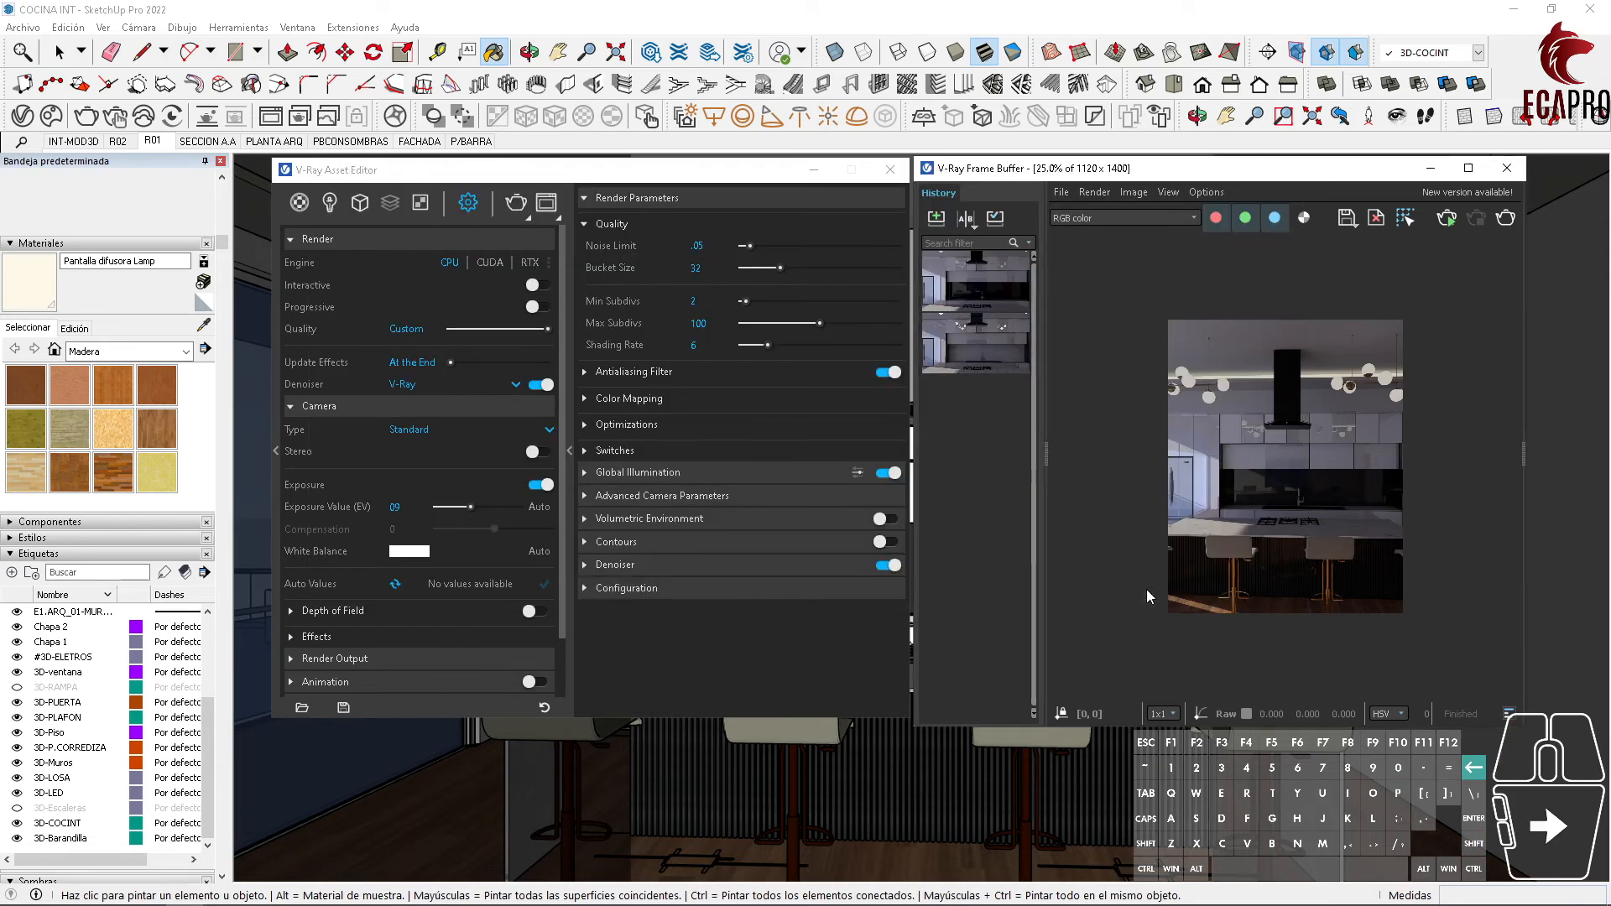
Step: Compare the two saved history renders side by side, then end the comparison and hide the history
click(971, 228)
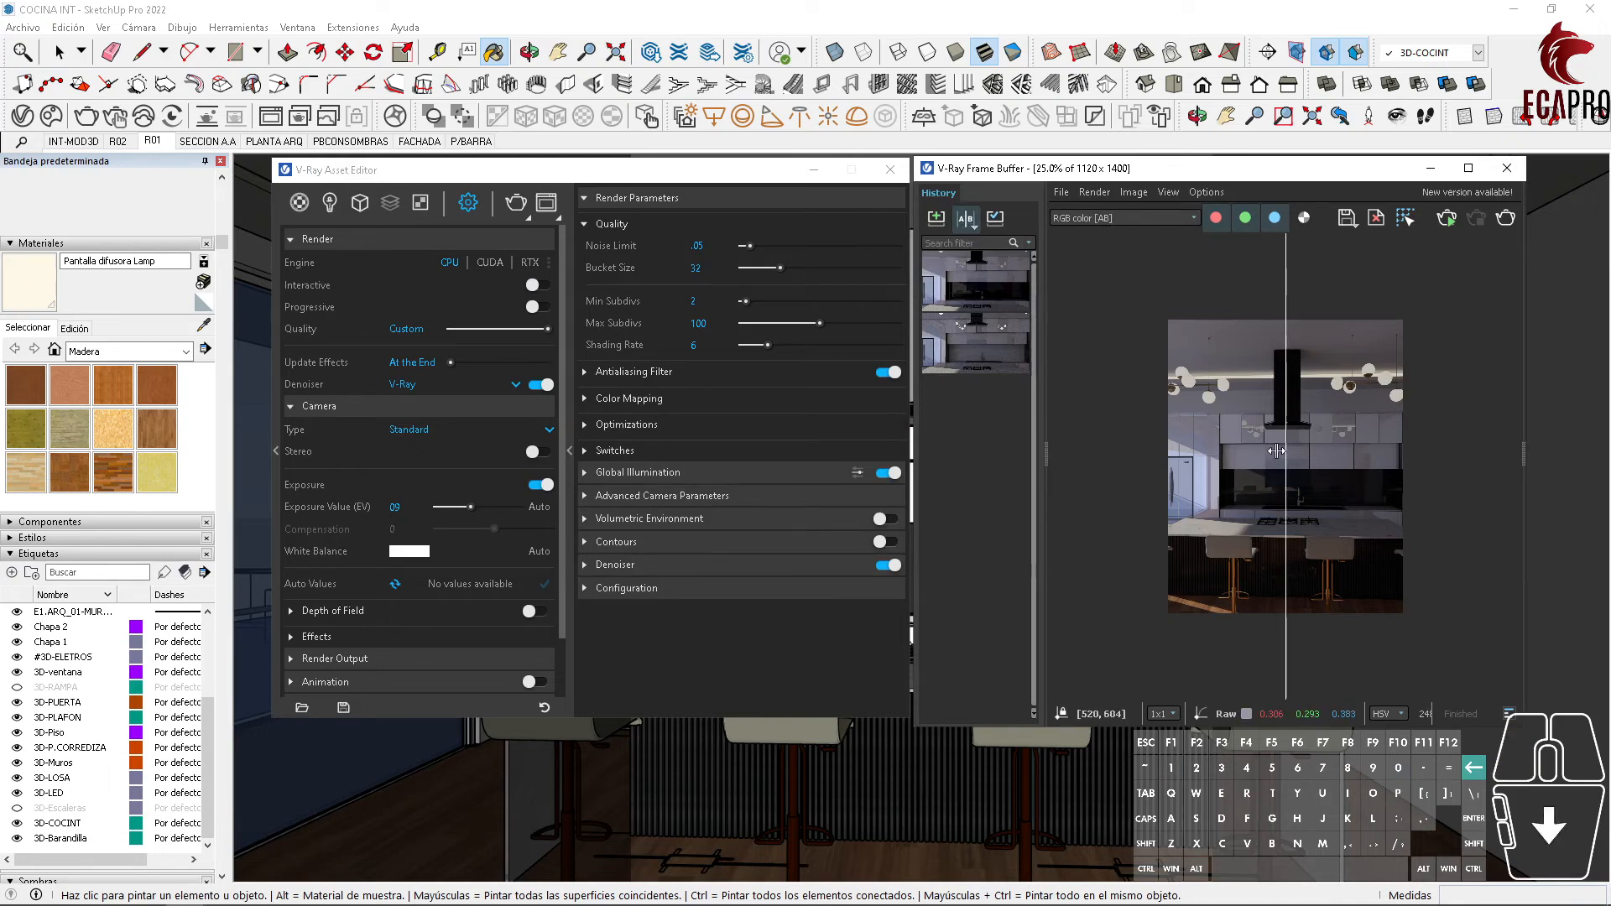
click(975, 343)
drag(1285, 495, 1407, 574)
click(964, 220)
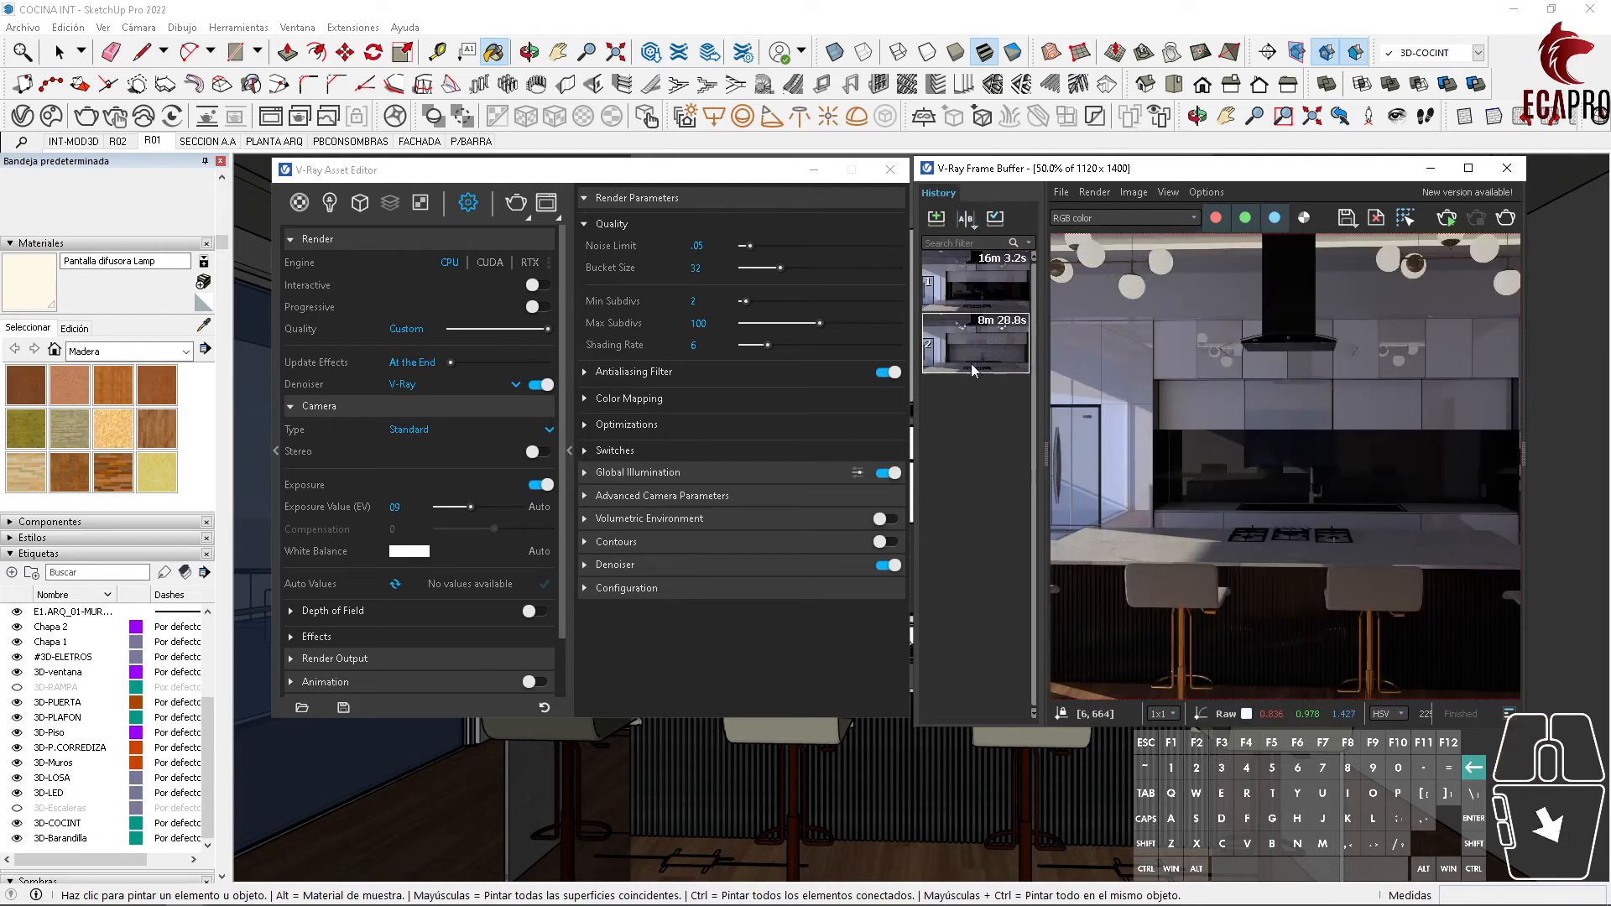
click(1045, 453)
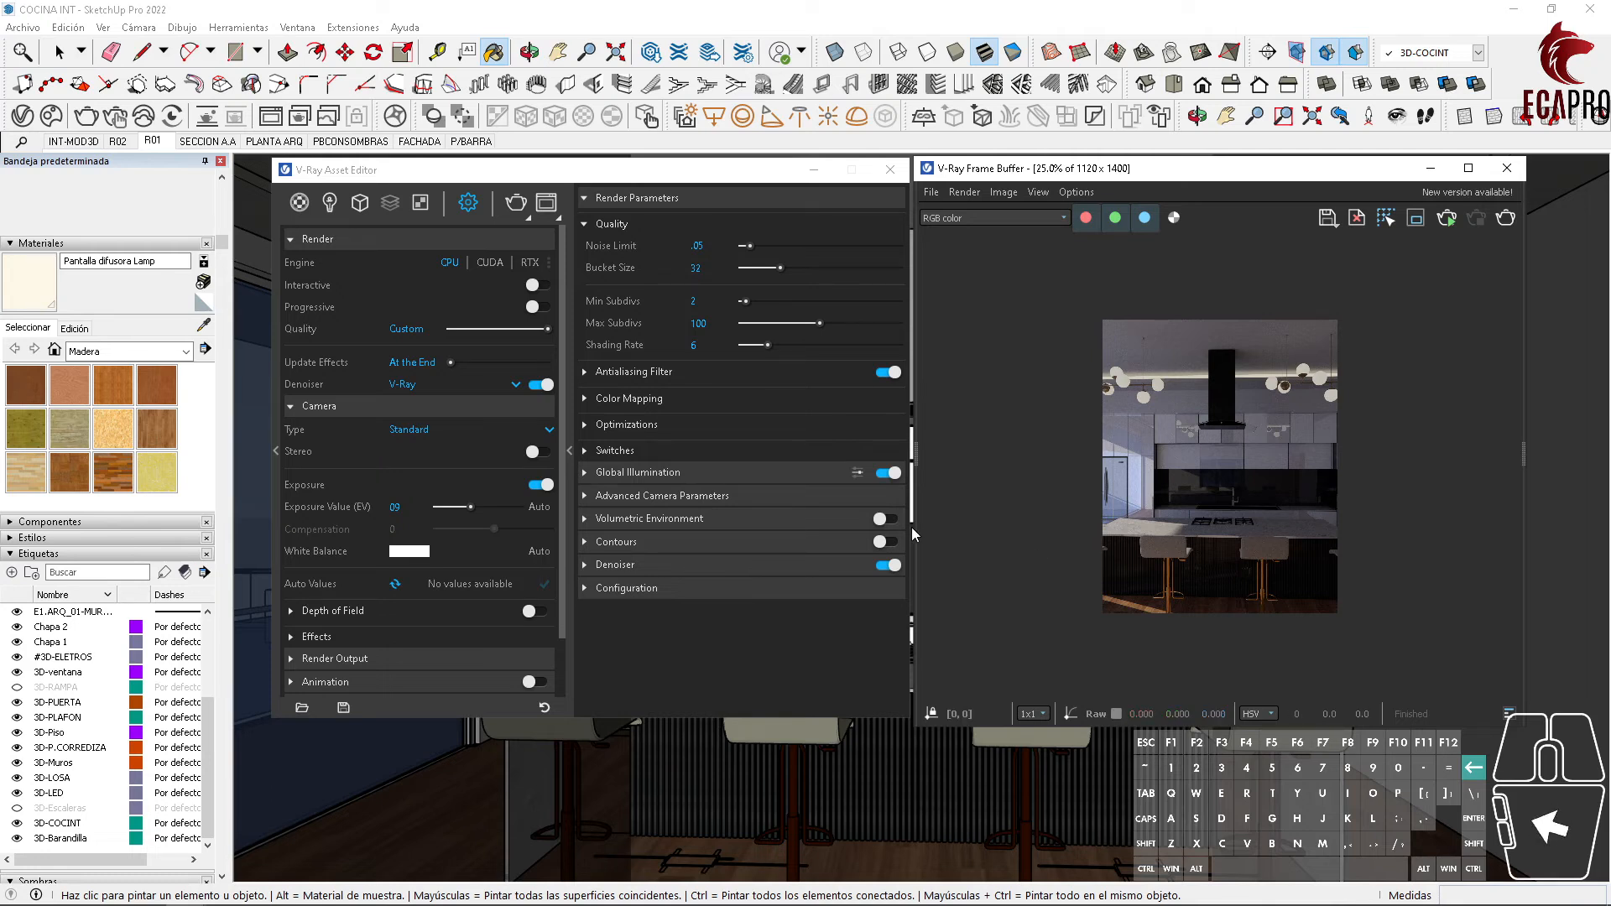
Step: Switch to scene R02 and convert the LED strip in the ceiling cove to a V-Ray mesh light
click(114, 140)
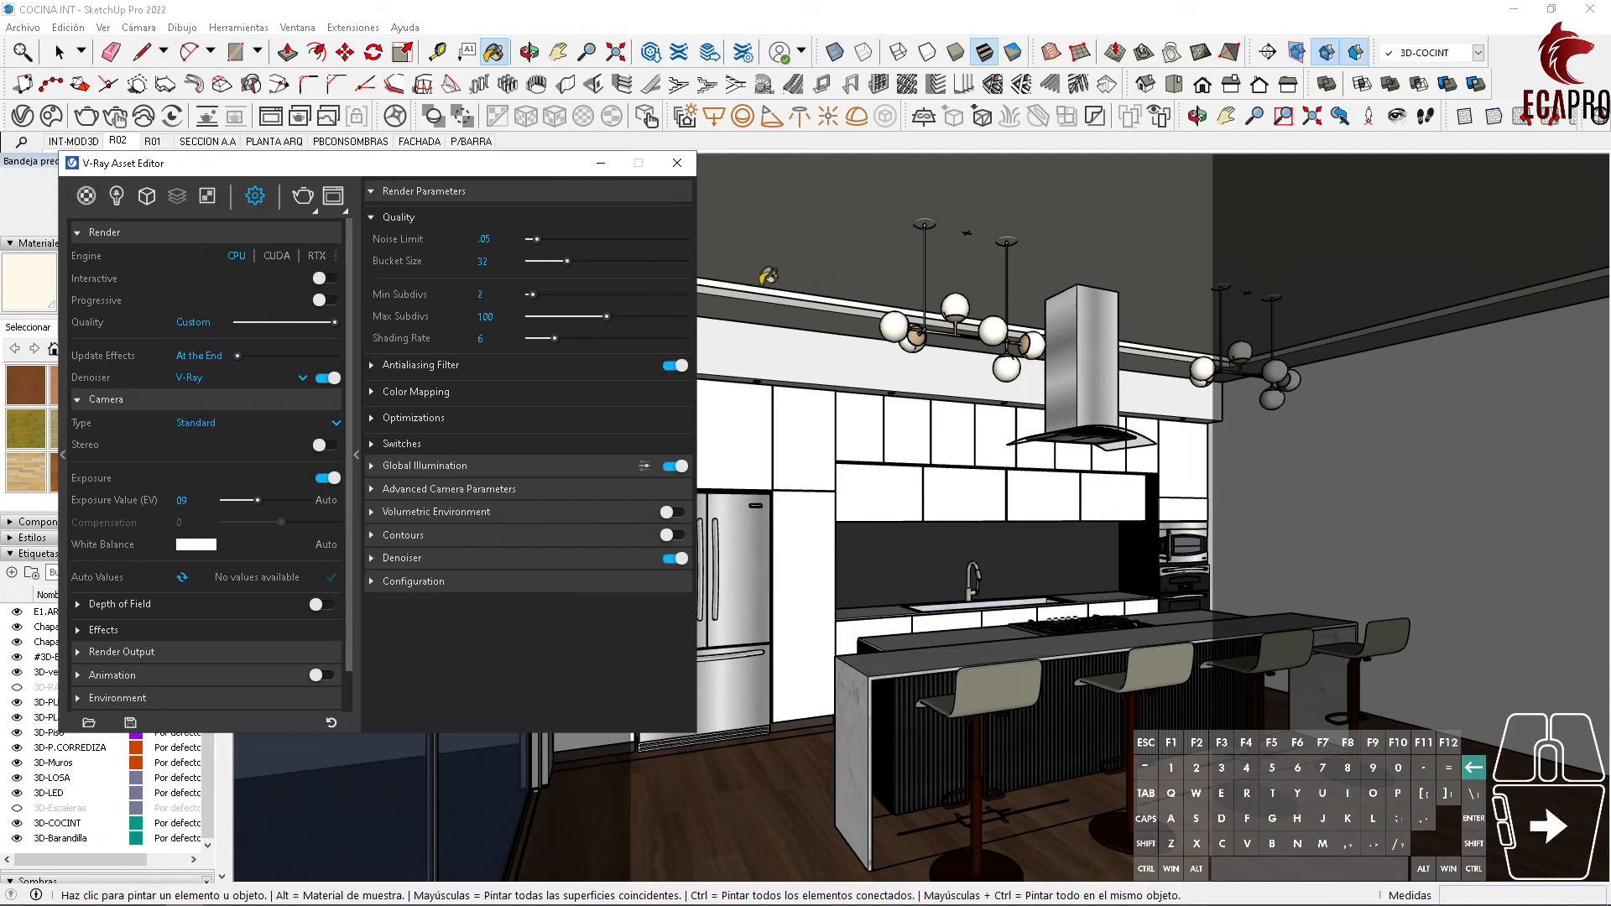
drag(400, 170, 334, 201)
click(531, 194)
key(space)
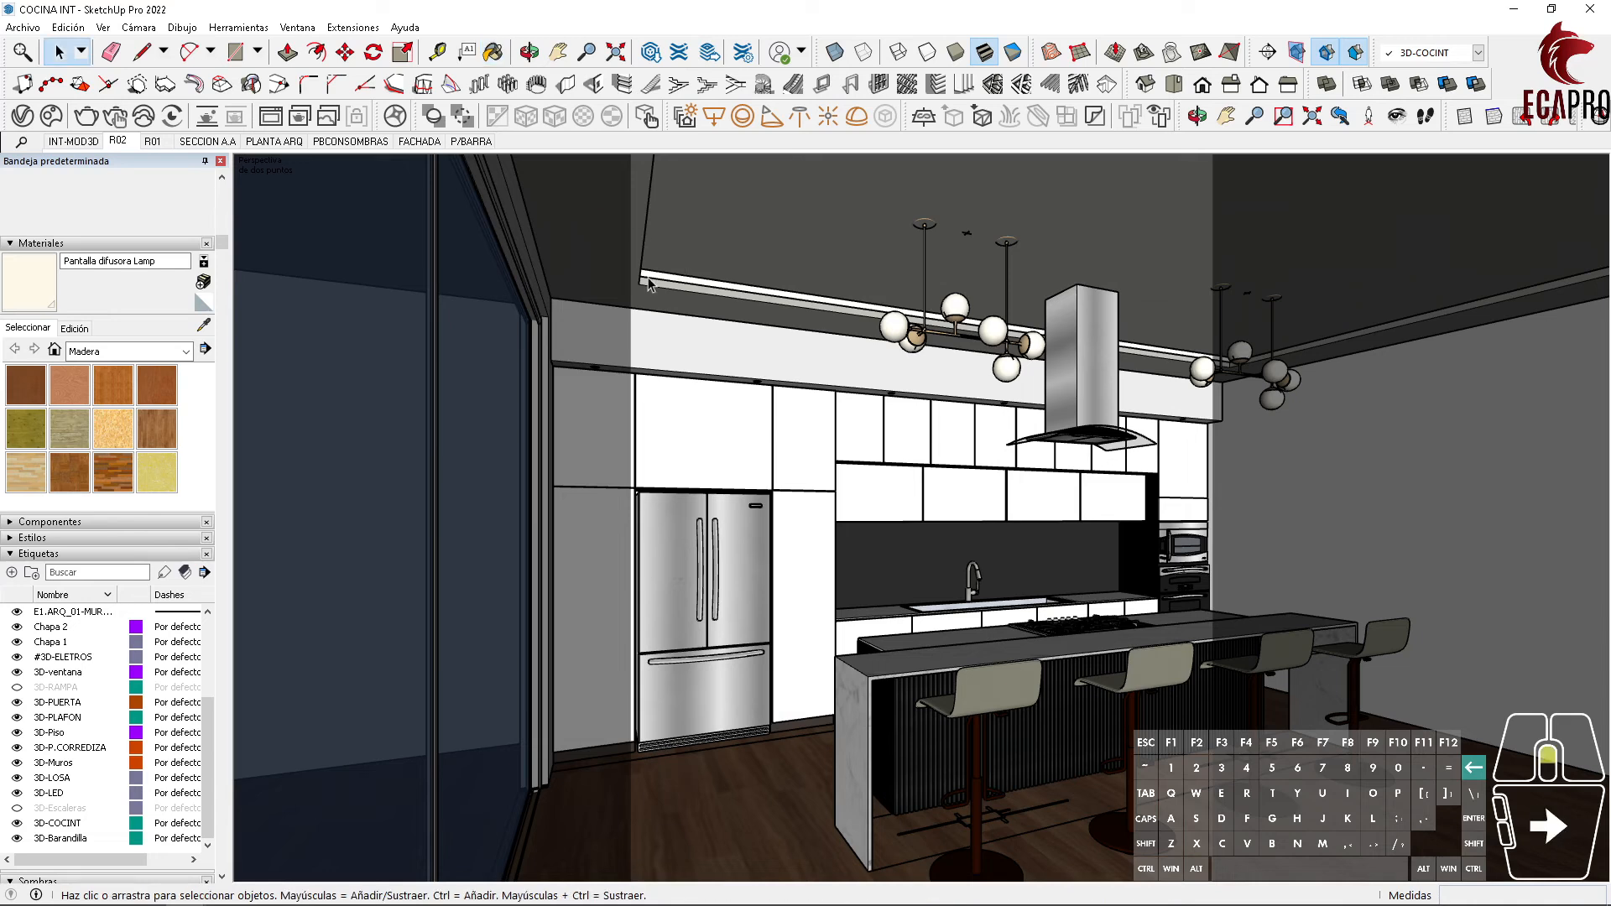
scroll(667, 276, up, 5)
click(665, 286)
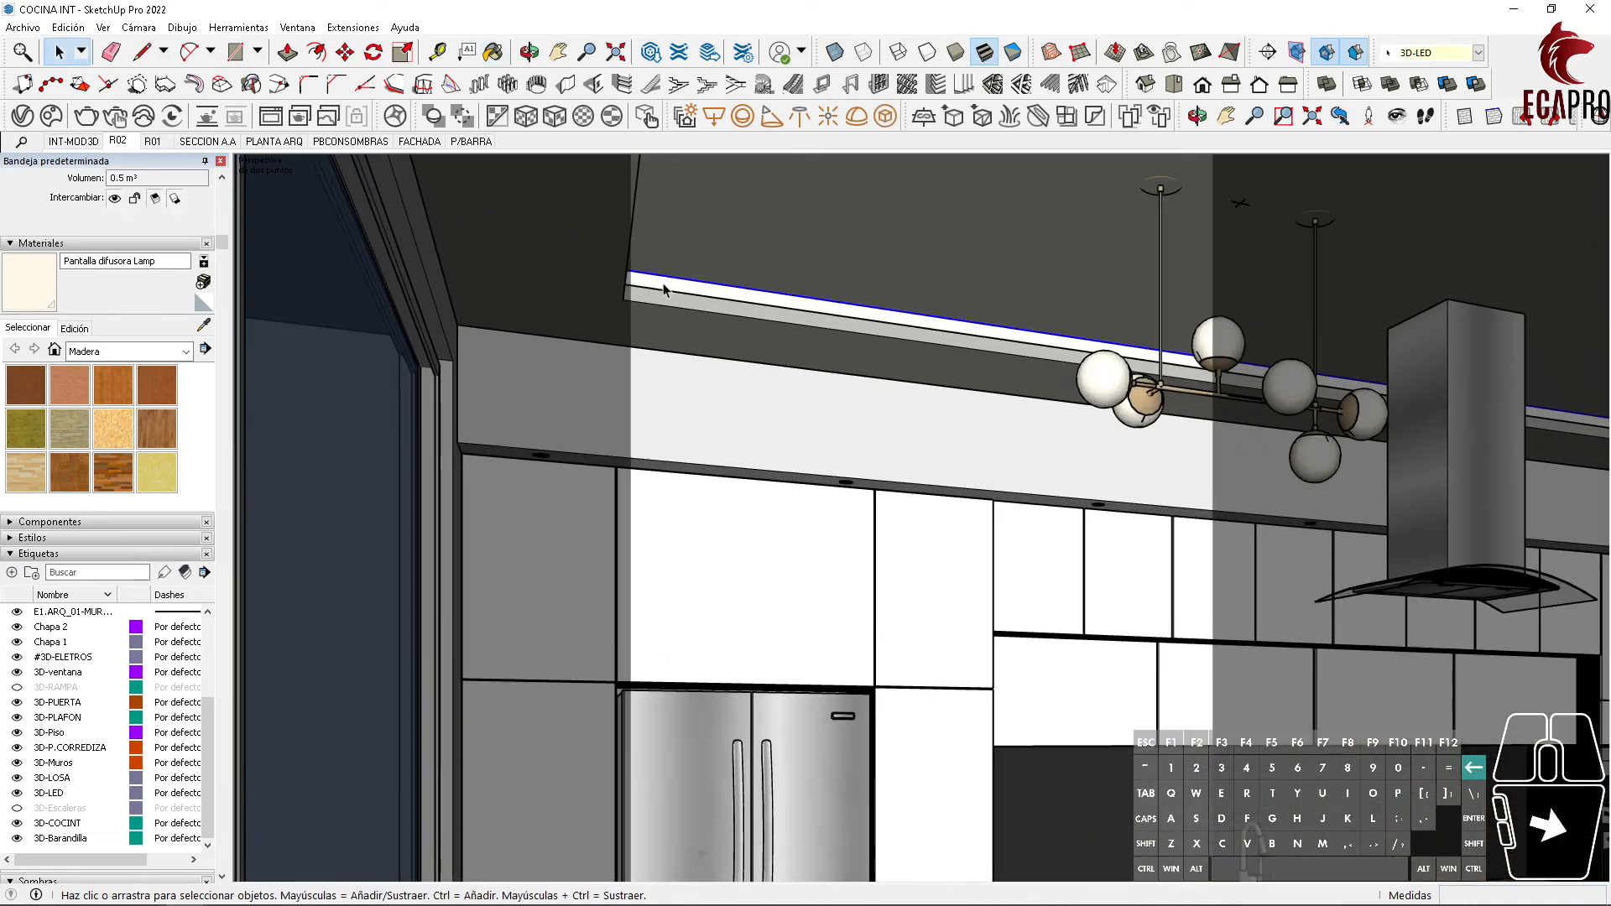
click(884, 118)
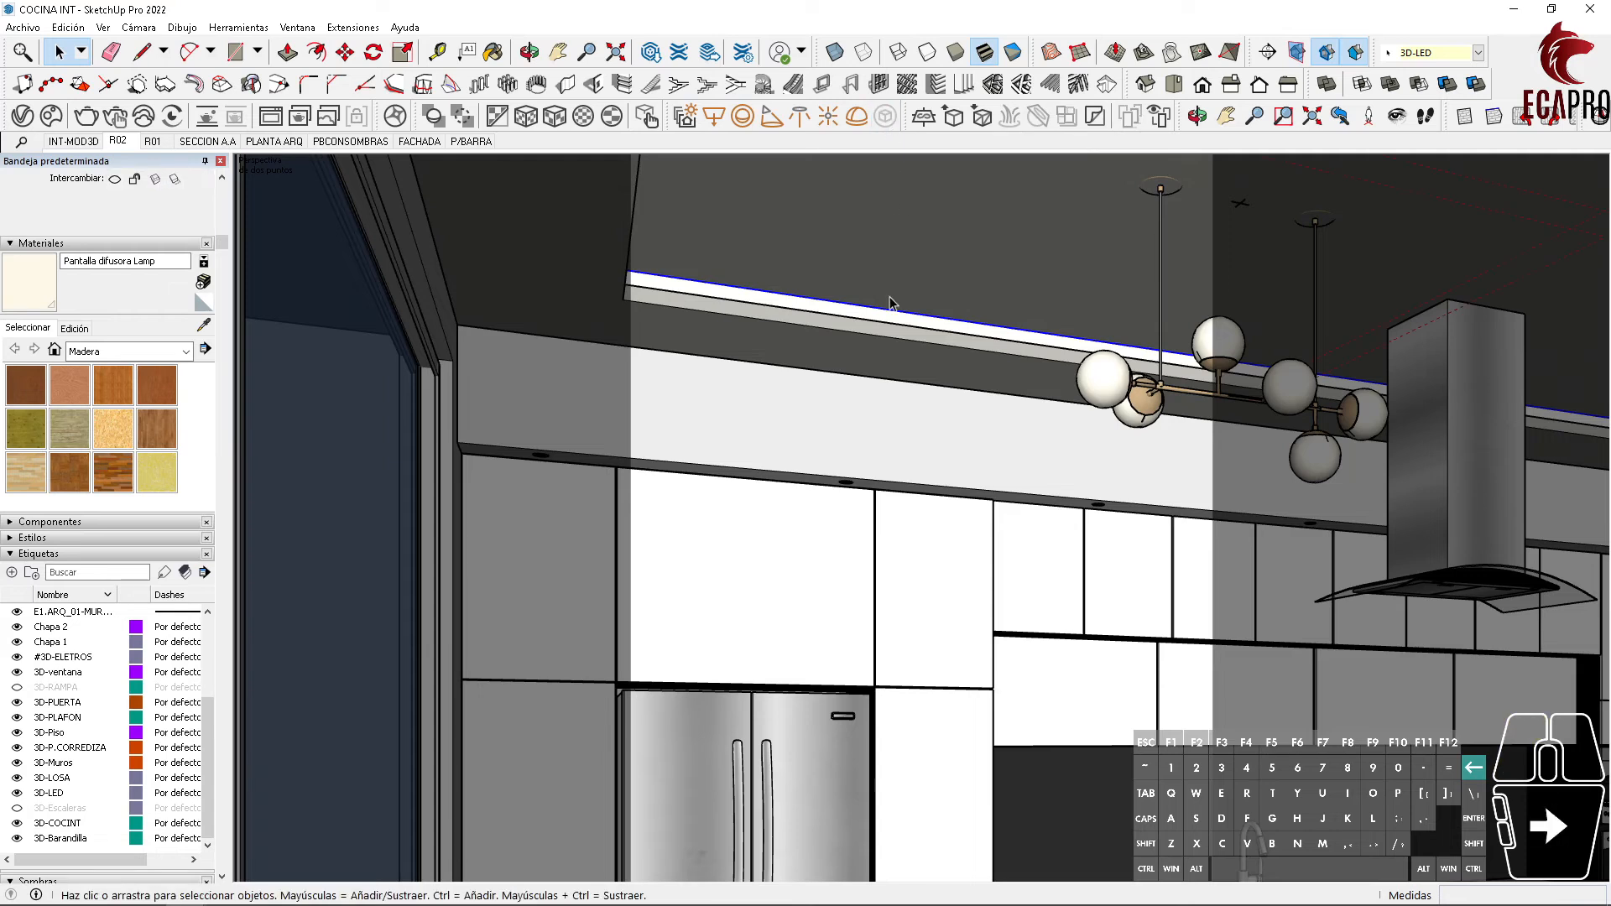
scroll(891, 328, down, 3)
scroll(987, 445, down, 2)
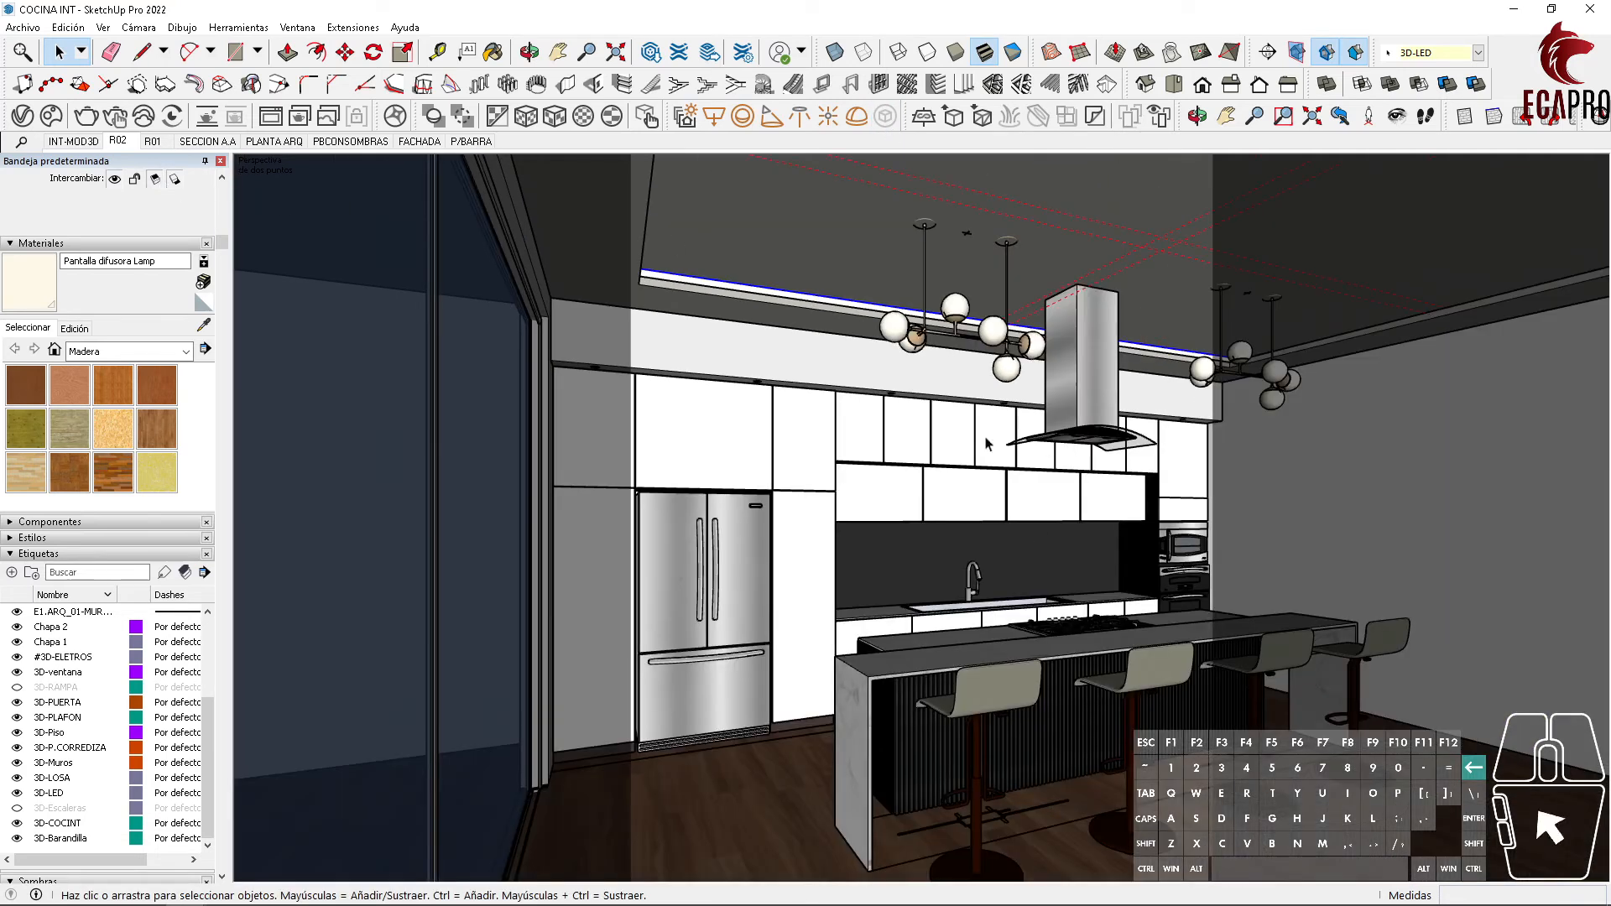
Step: Convert both globe component types inside the pendant lamp to V-Ray mesh lights, close the group and return to scene R02
click(954, 316)
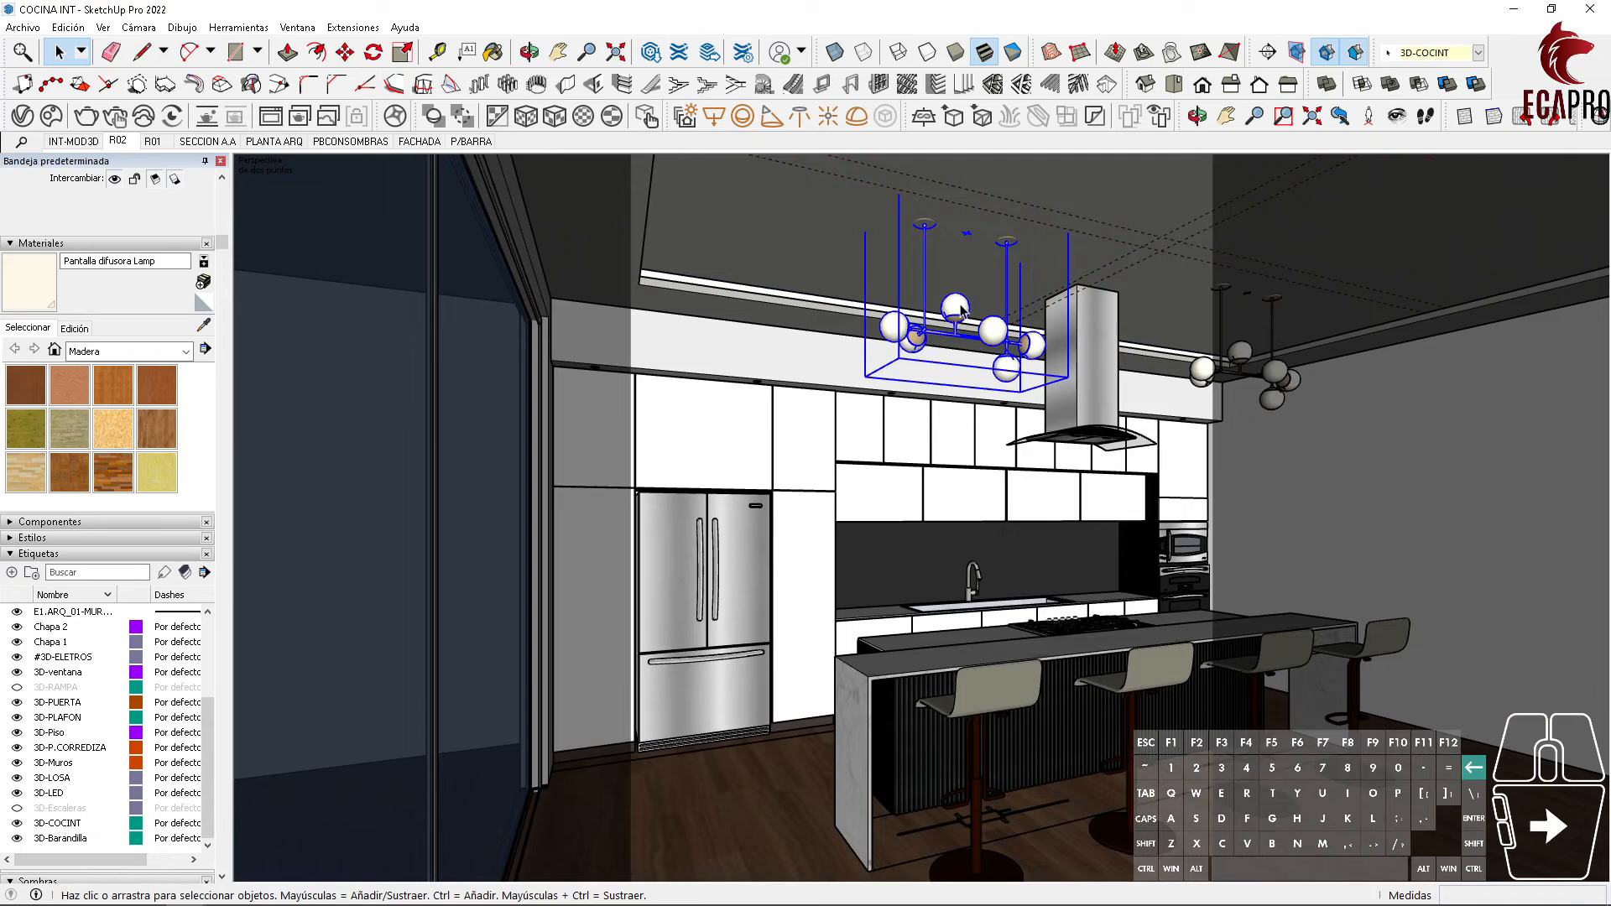
double_click(961, 311)
click(962, 310)
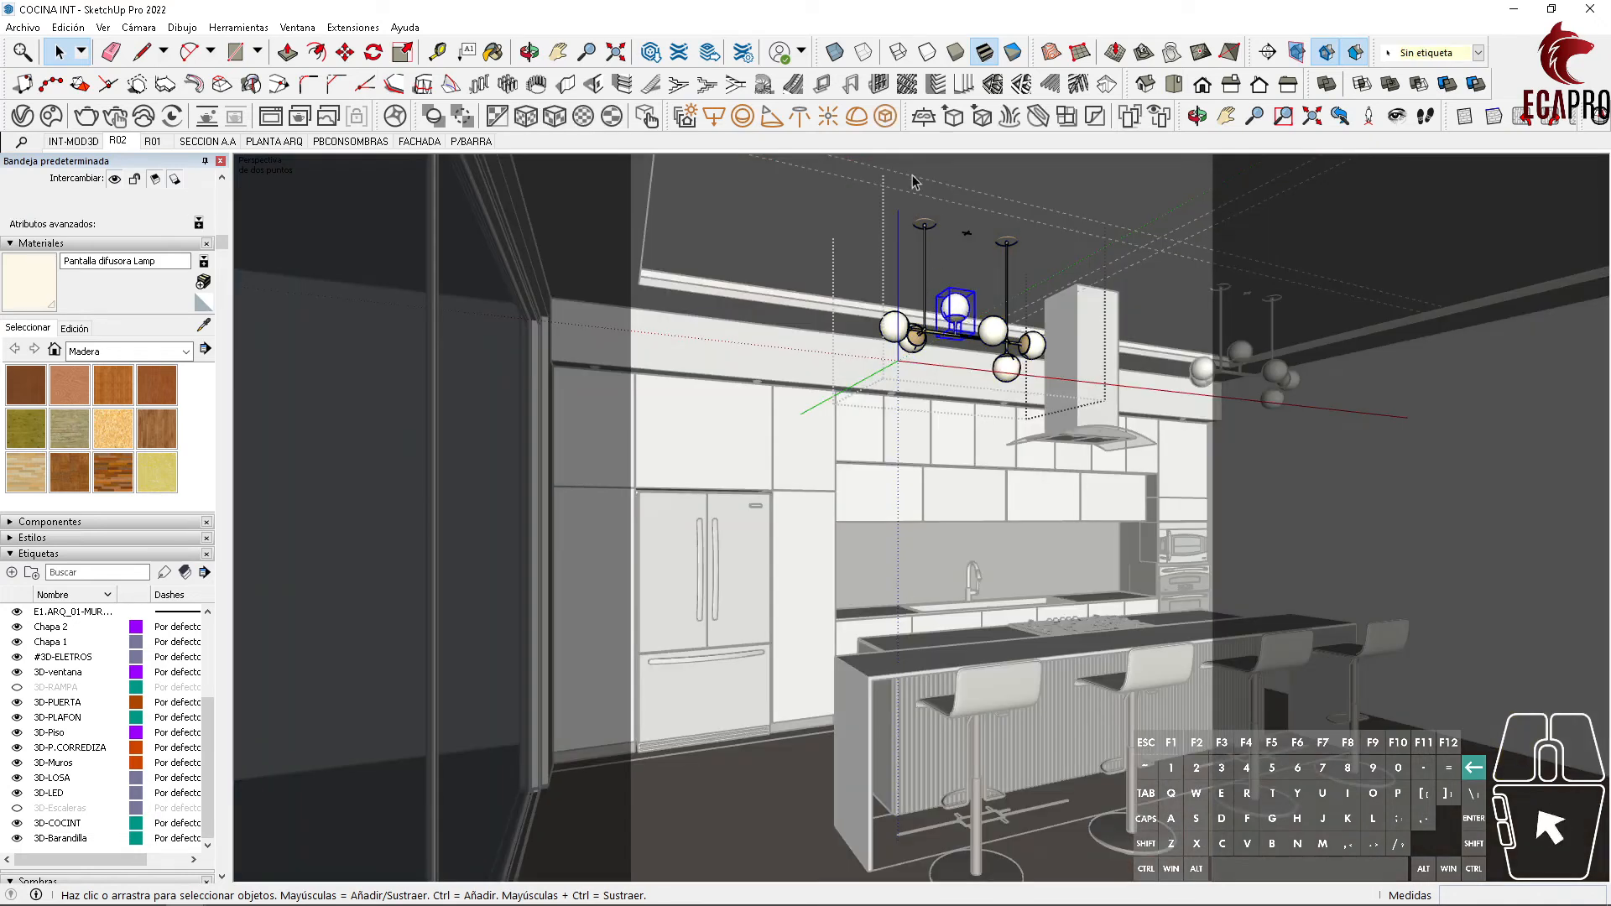
click(896, 331)
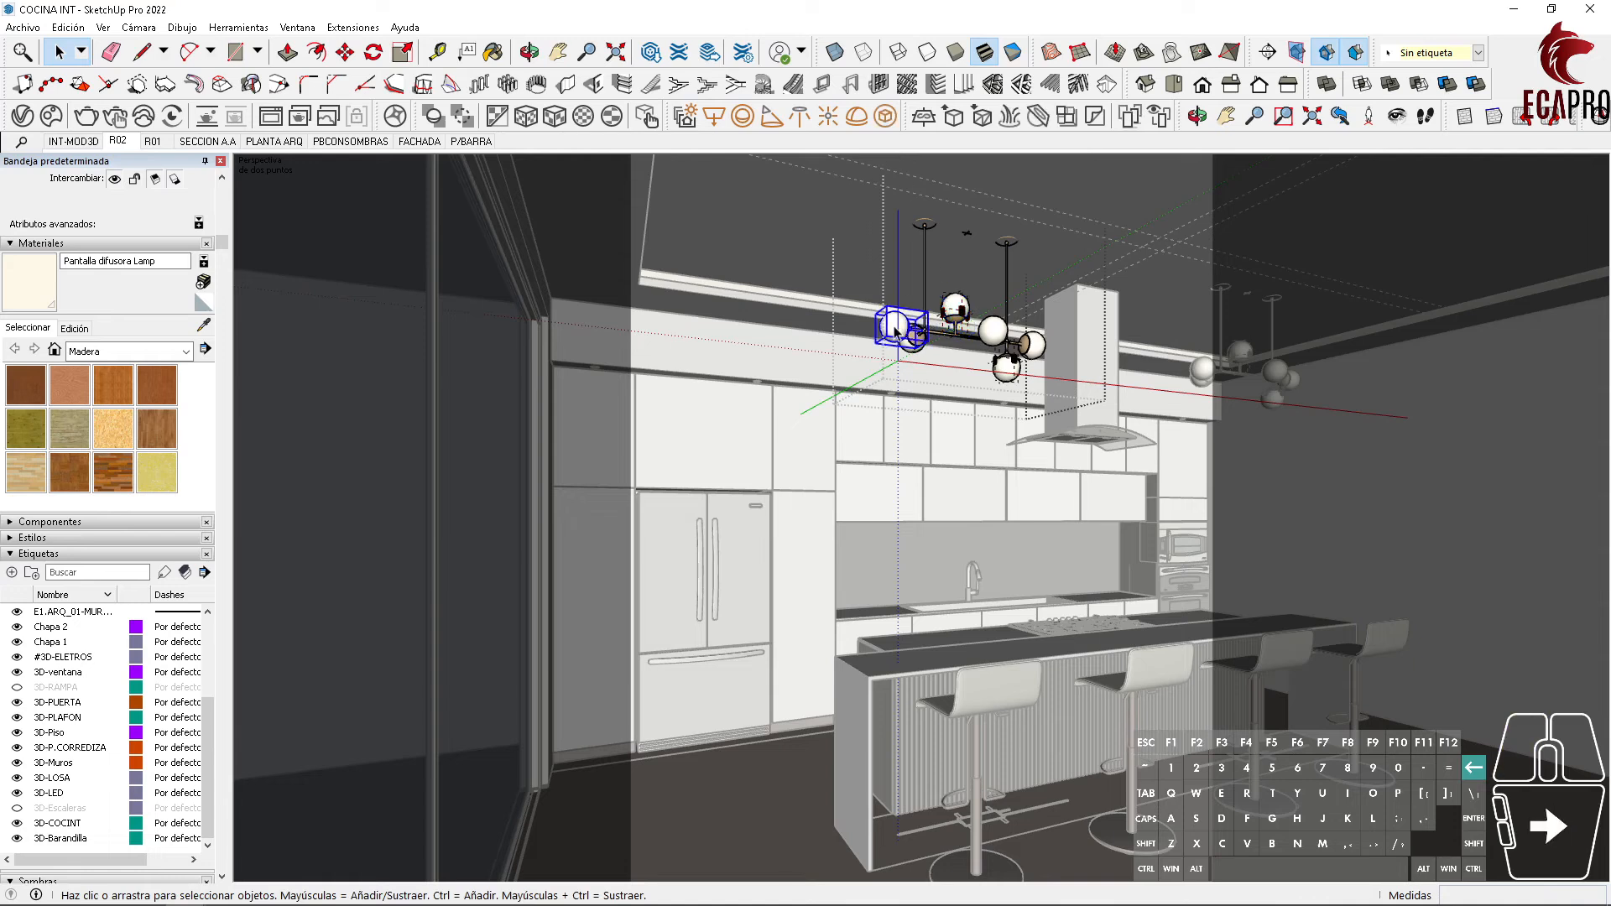
click(885, 116)
scroll(985, 379, up, 4)
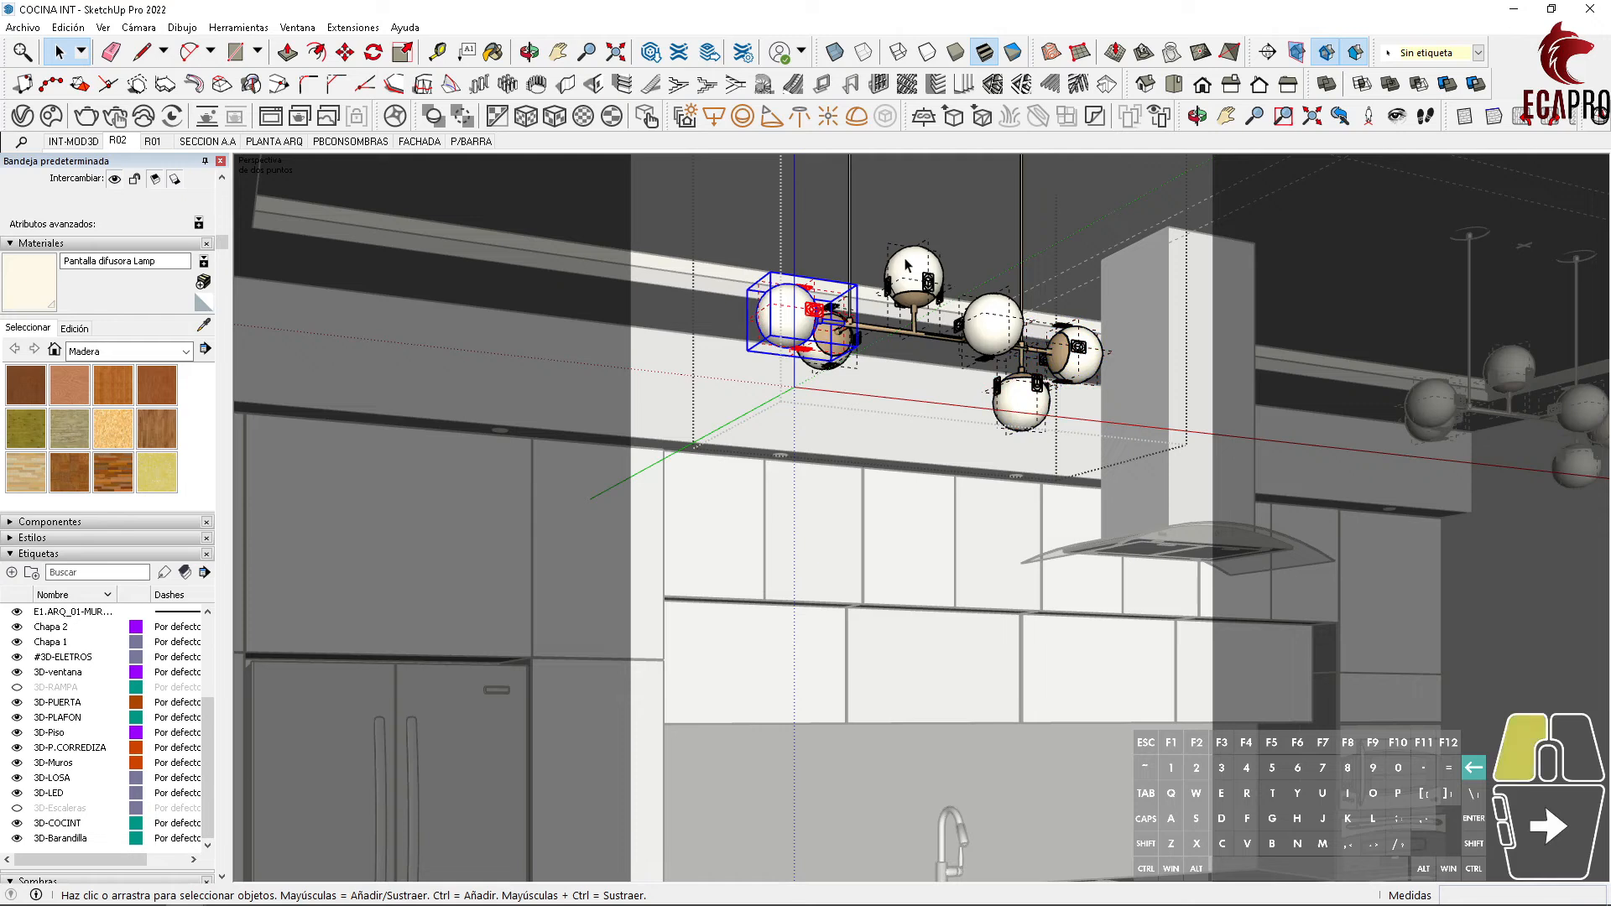
click(833, 343)
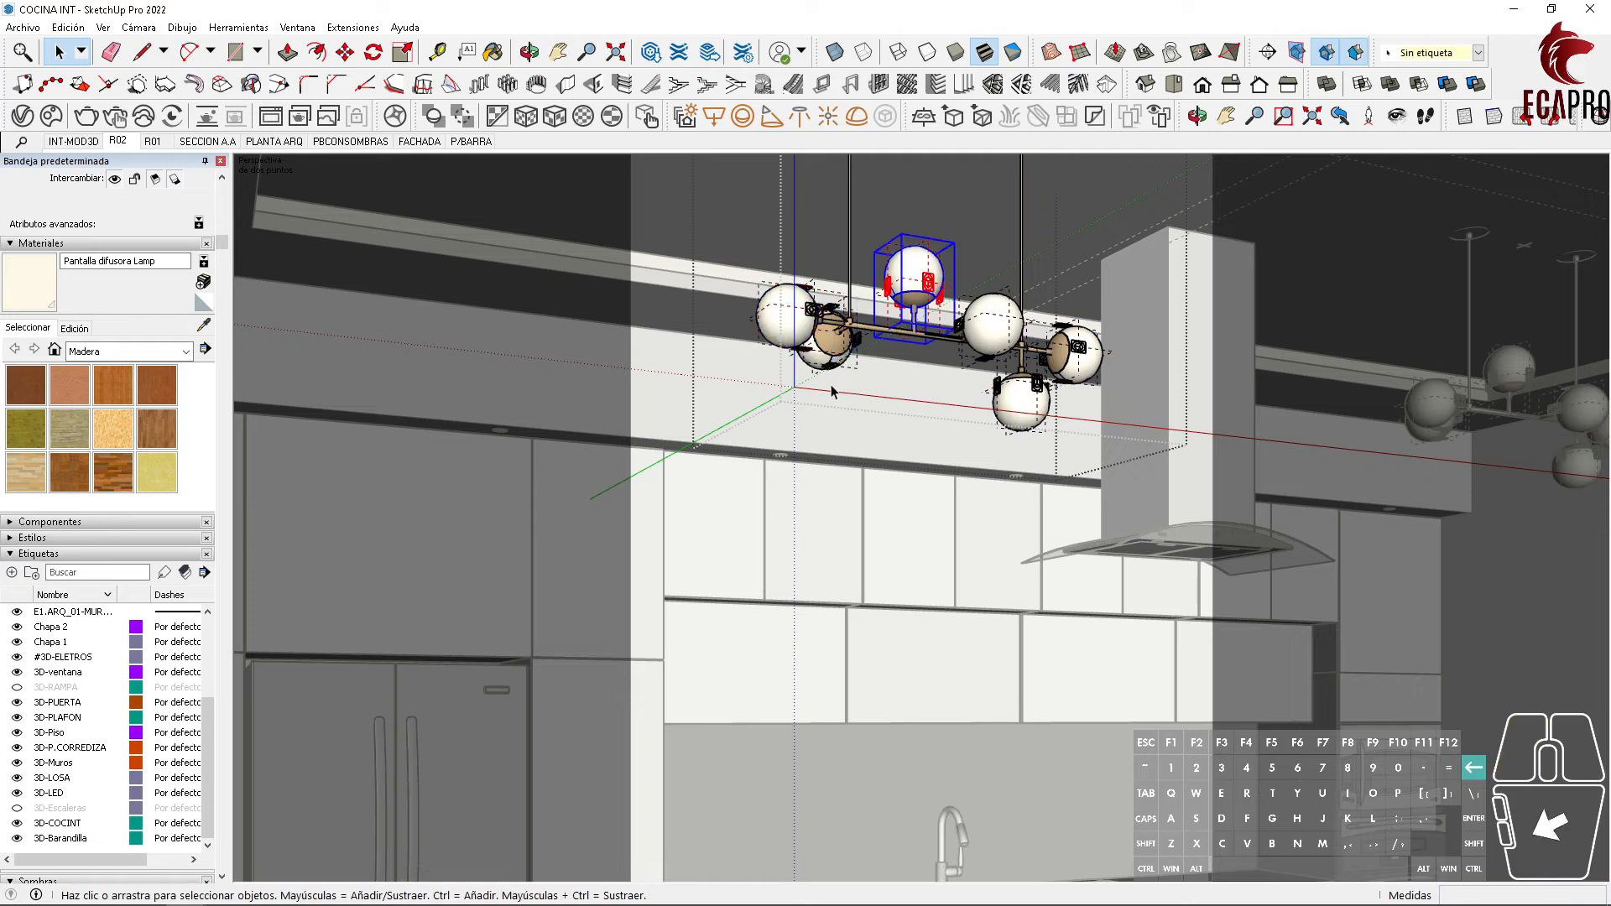
click(1057, 484)
click(1363, 521)
click(1449, 405)
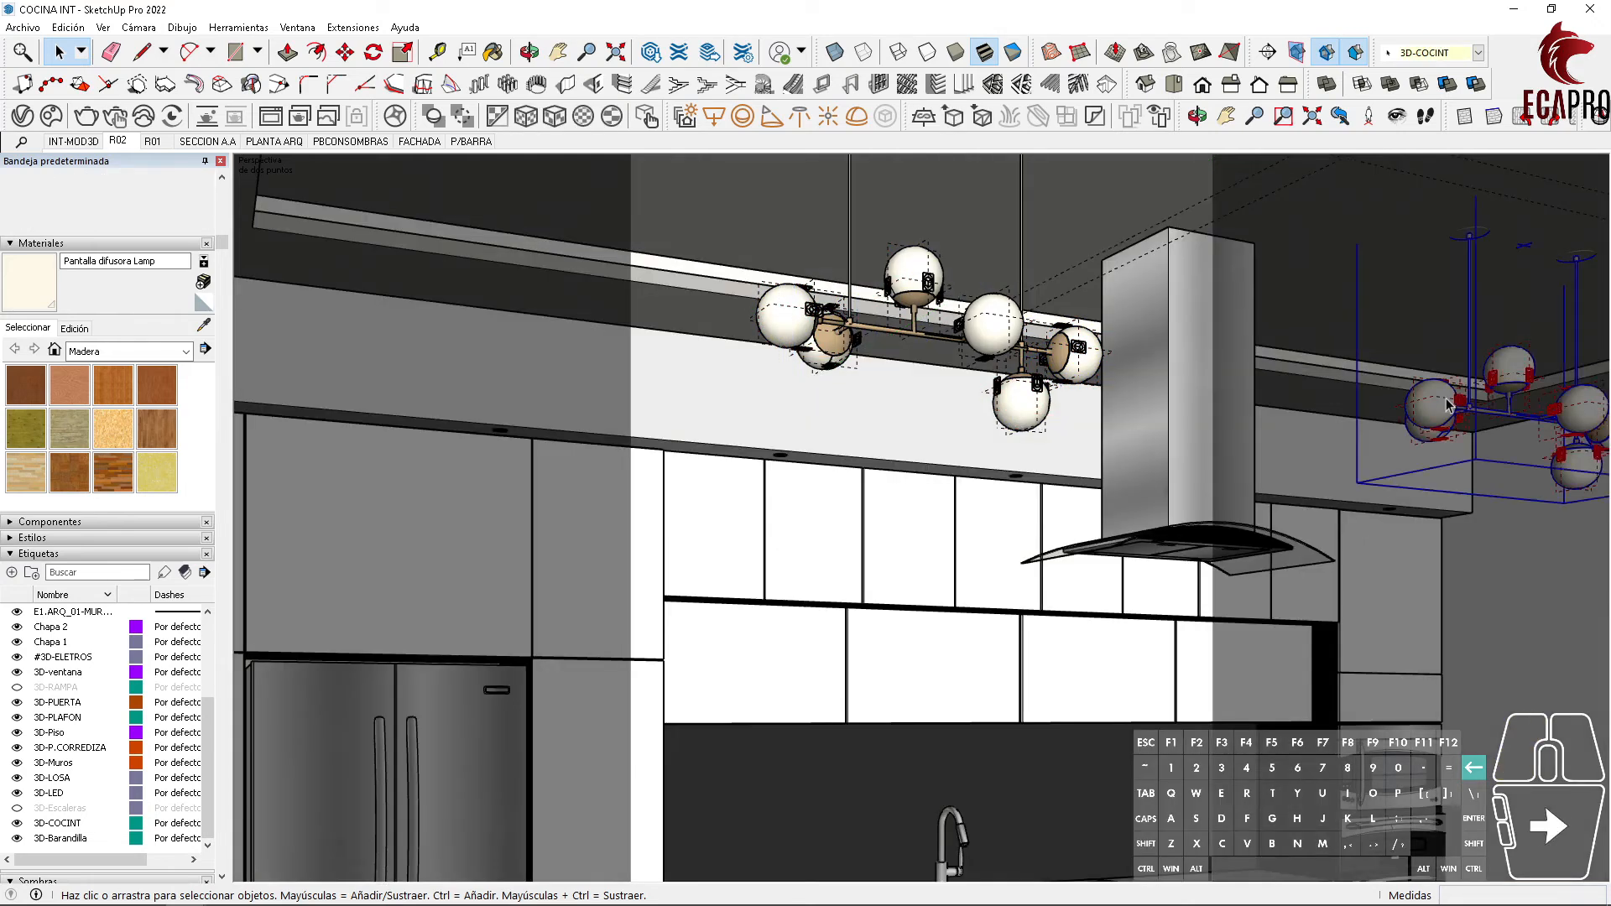
click(128, 144)
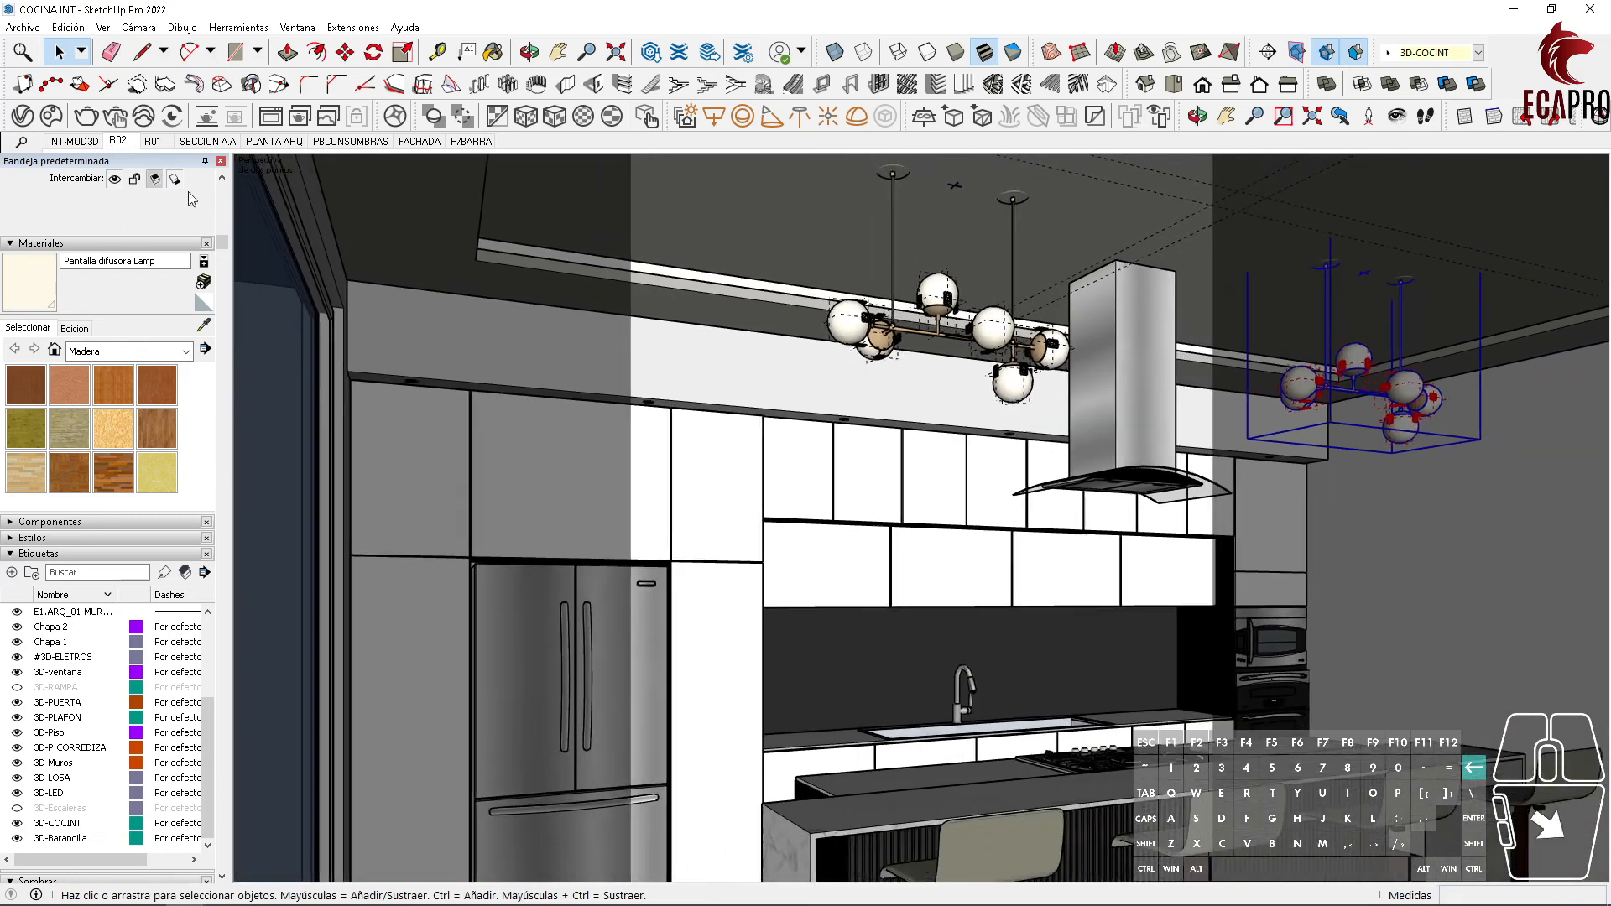
Step: Bring back the Asset Editor and frame buffer, and set the TIRA LED material's emissive intensity to 0
mouse_move(186, 889)
click(201, 854)
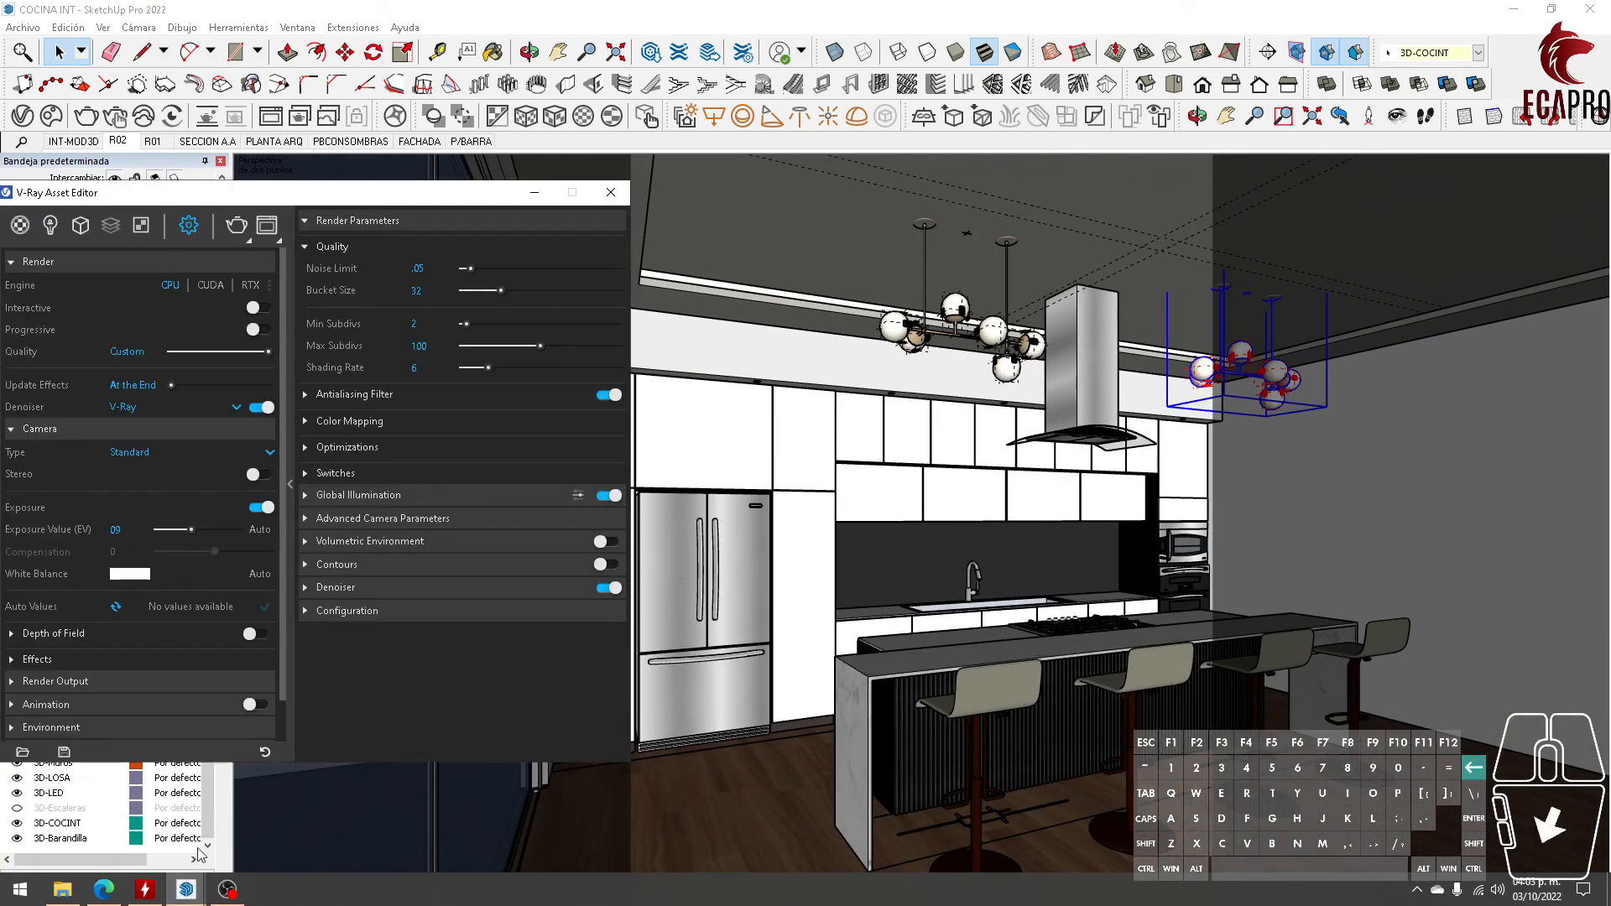
click(340, 830)
mouse_move(210, 198)
mouse_down()
mouse_move(406, 156)
mouse_move(474, 176)
mouse_up()
click(285, 200)
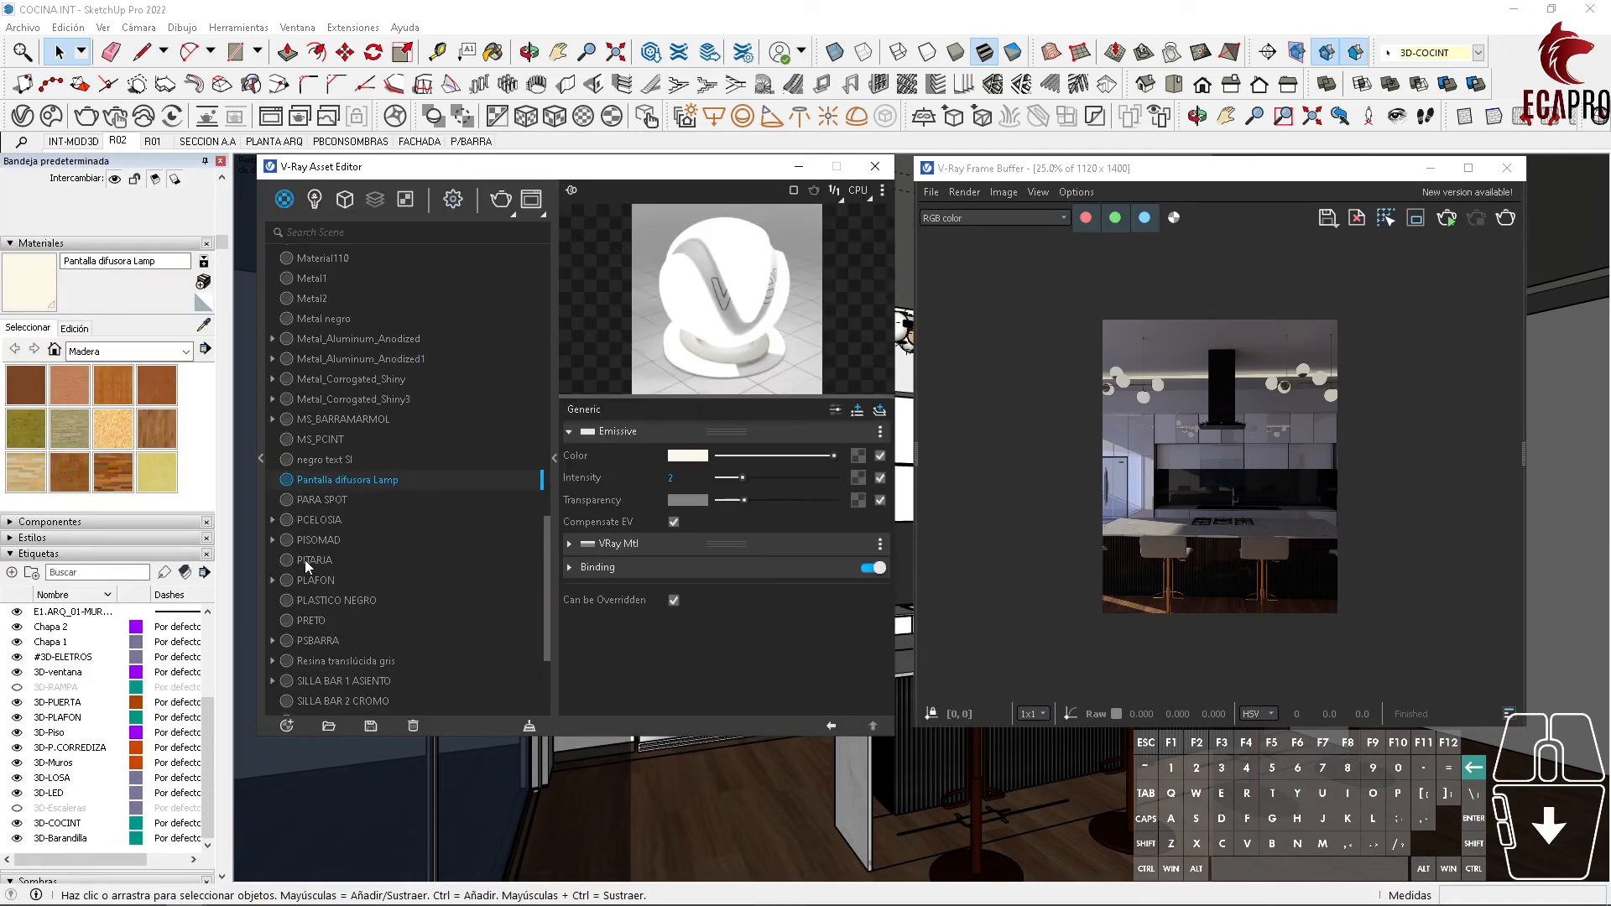
scroll(304, 560, down, 3)
click(307, 584)
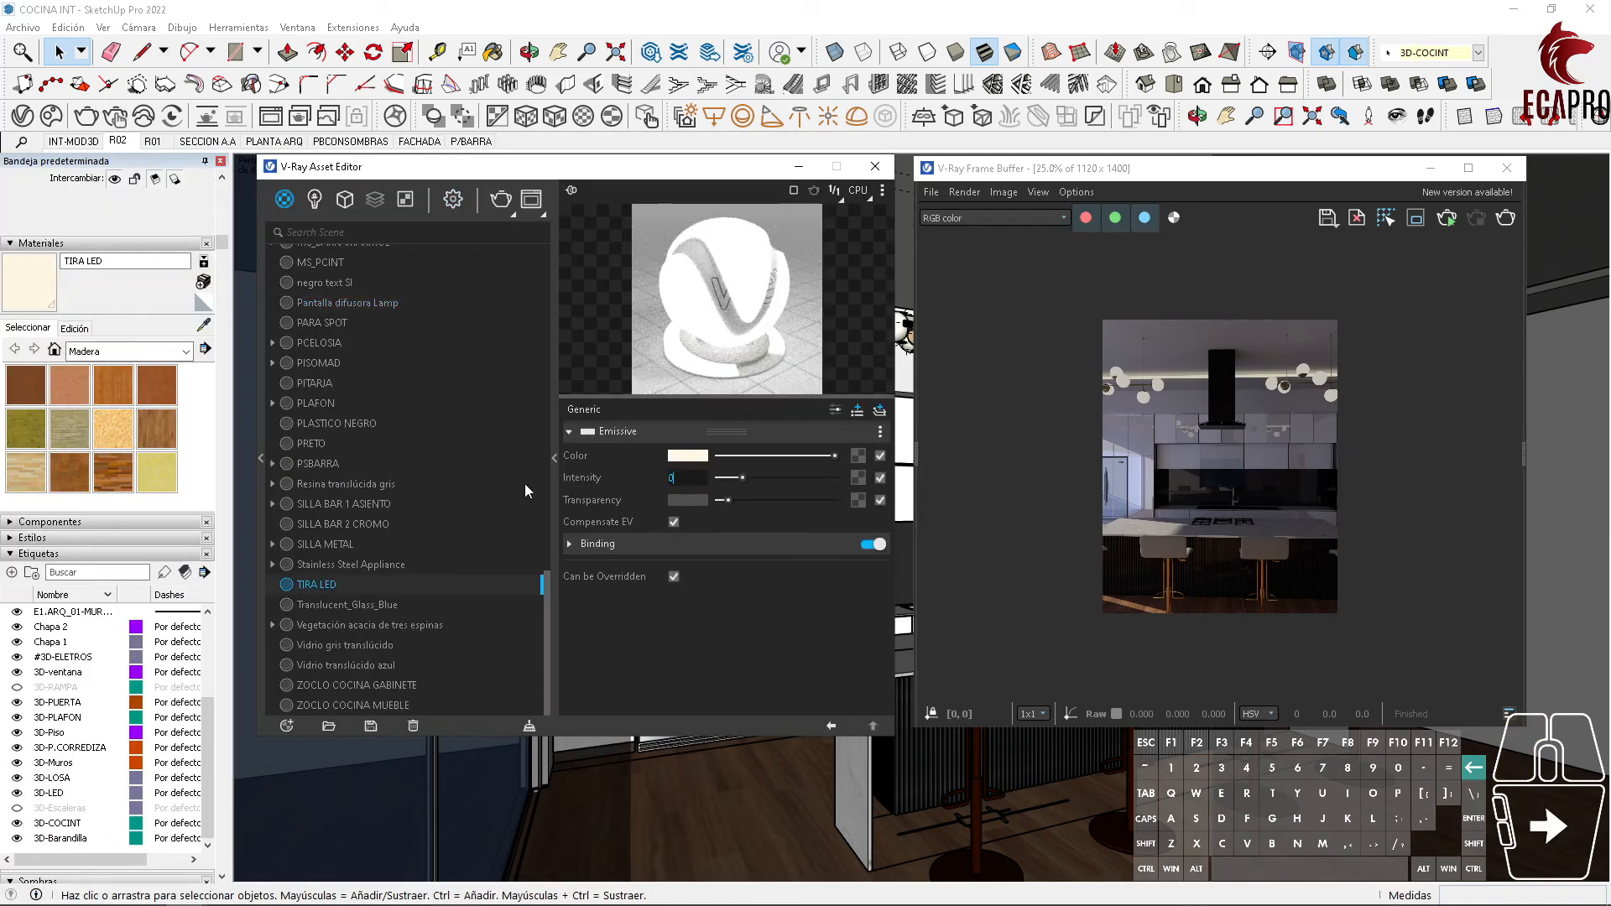
Step: Sample the pendant globe's material, Pantalla difusora Lamp, and set its emissive intensity to 0
scroll(525, 483, up, 5)
drag(482, 177, 209, 625)
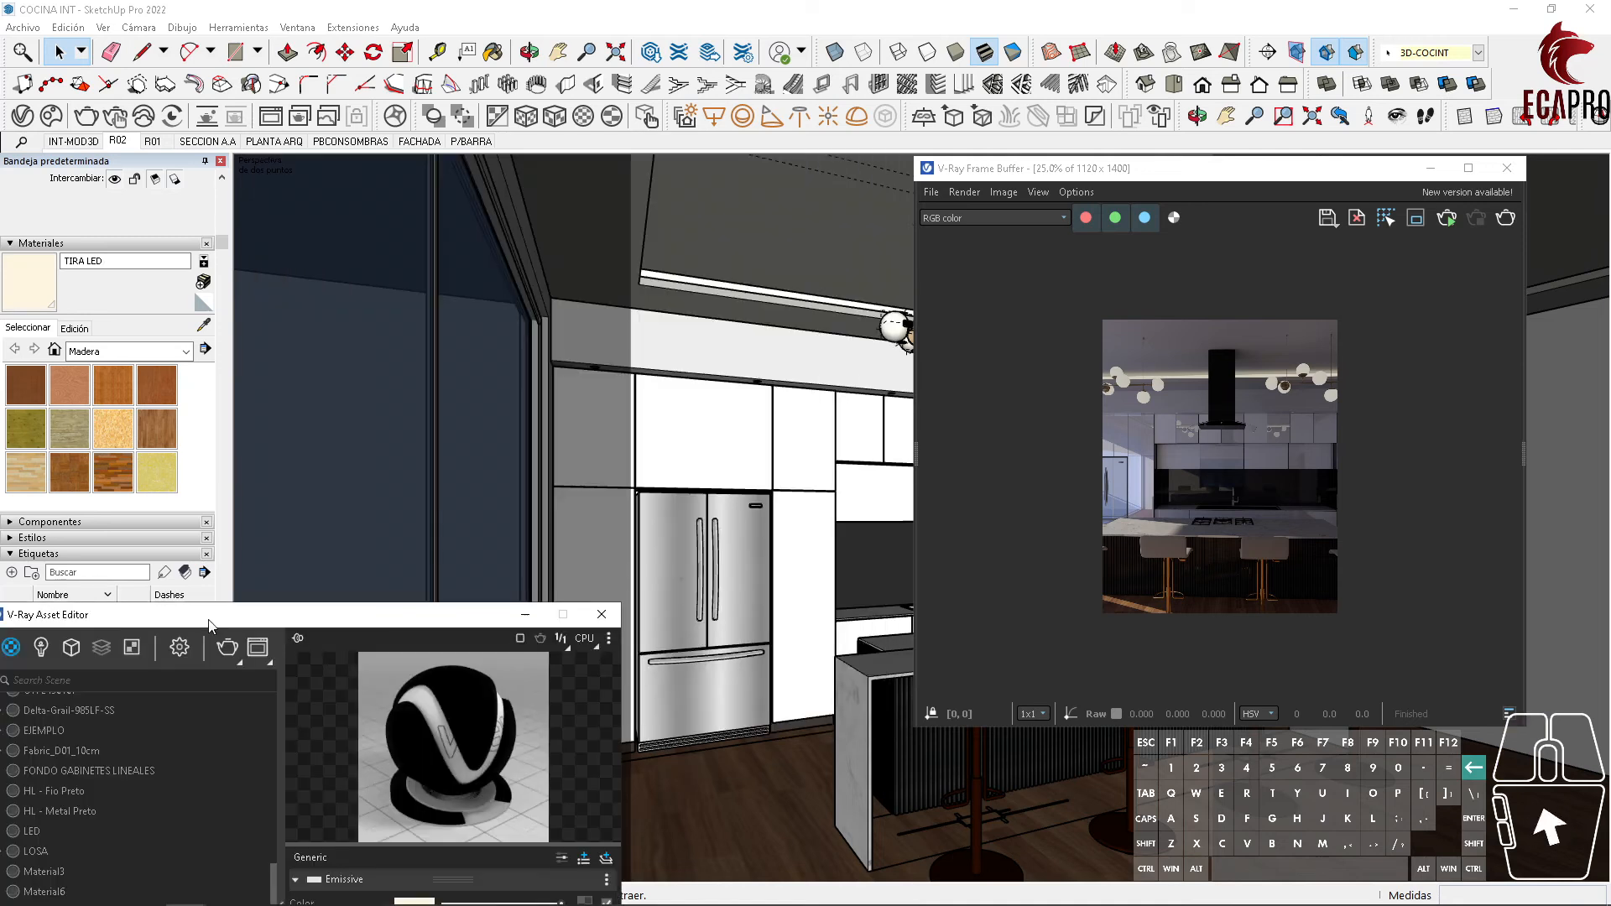
click(203, 324)
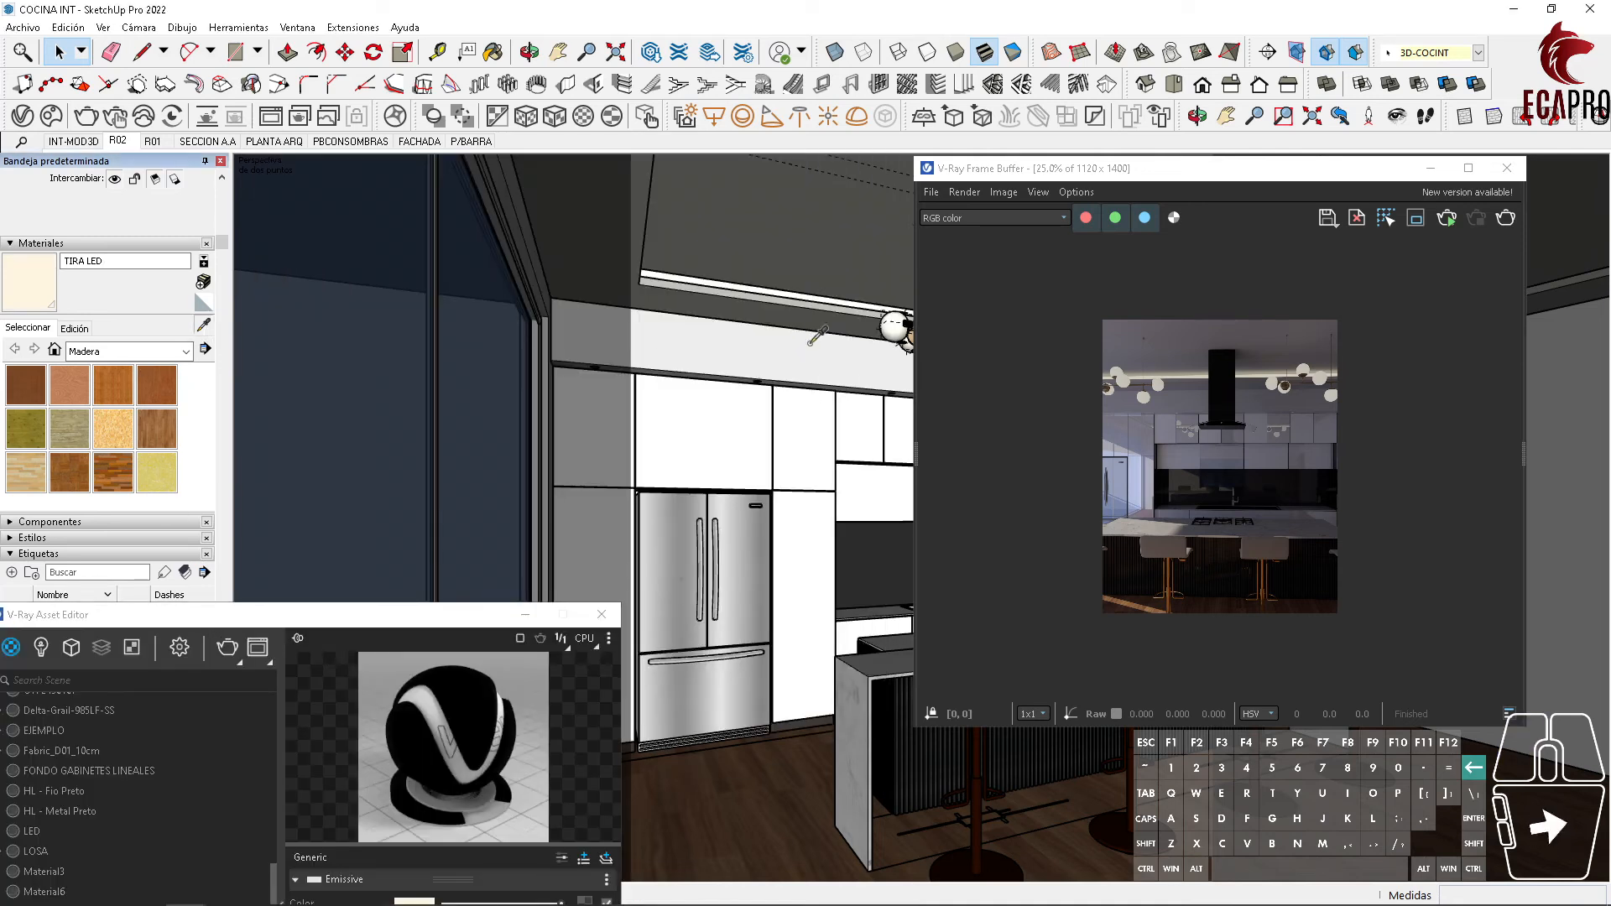
click(894, 323)
mouse_move(424, 625)
mouse_down()
mouse_move(627, 203)
mouse_move(684, 184)
mouse_up()
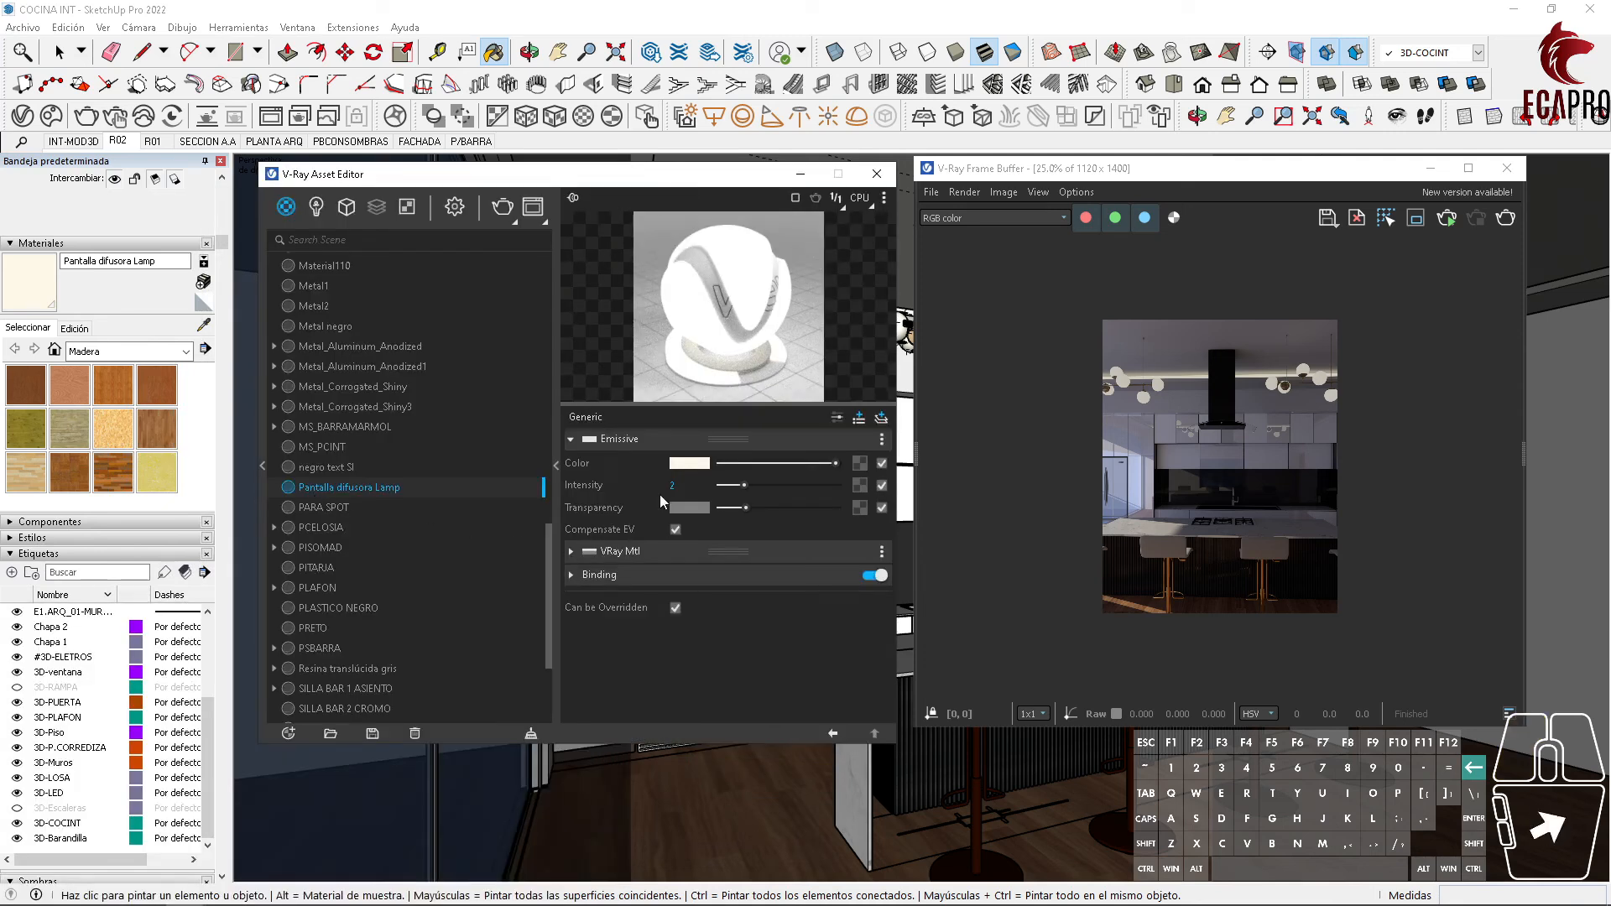
drag(686, 487, 595, 489)
text(0)
key(Return)
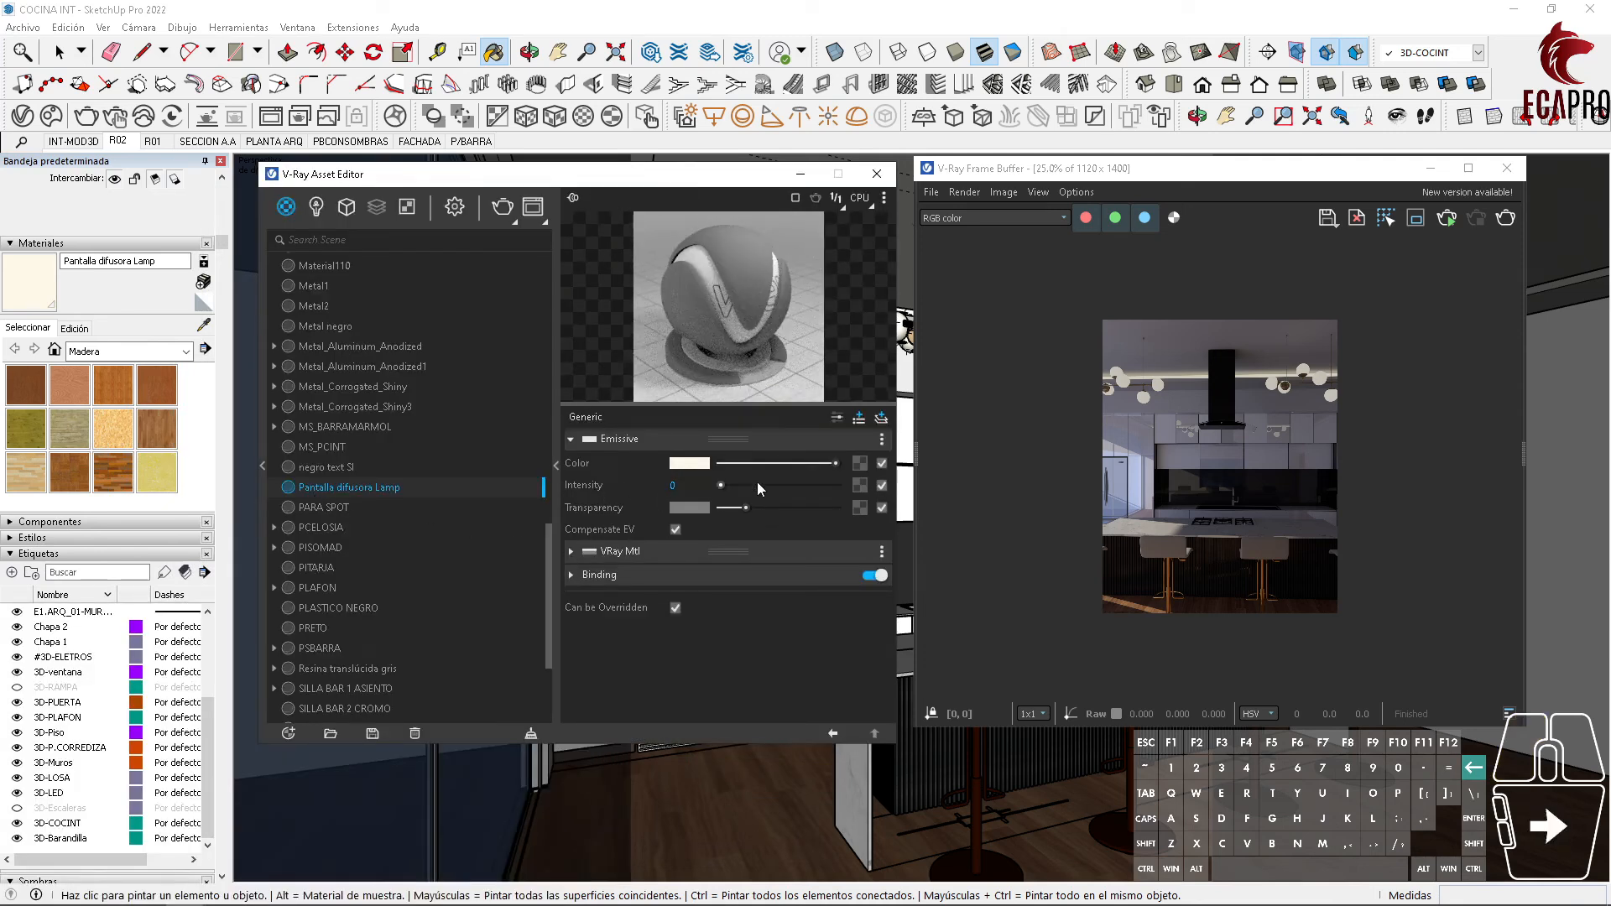
Step: Set the color of Mesh Light to a warm white, RGB 253, 237, 221
click(316, 207)
click(328, 306)
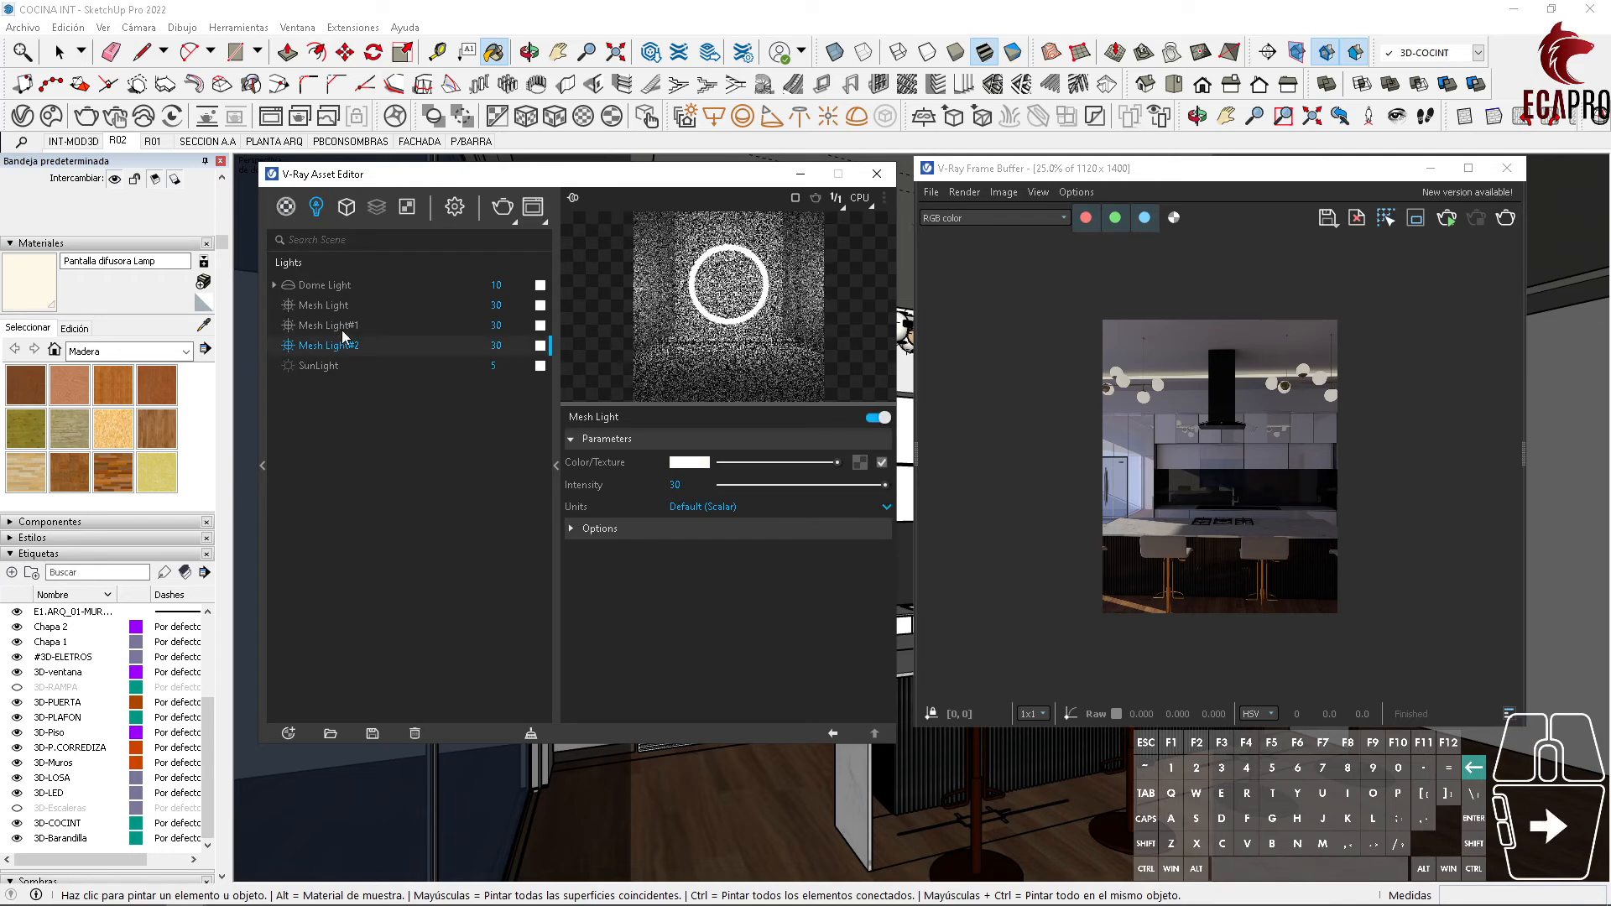
click(540, 305)
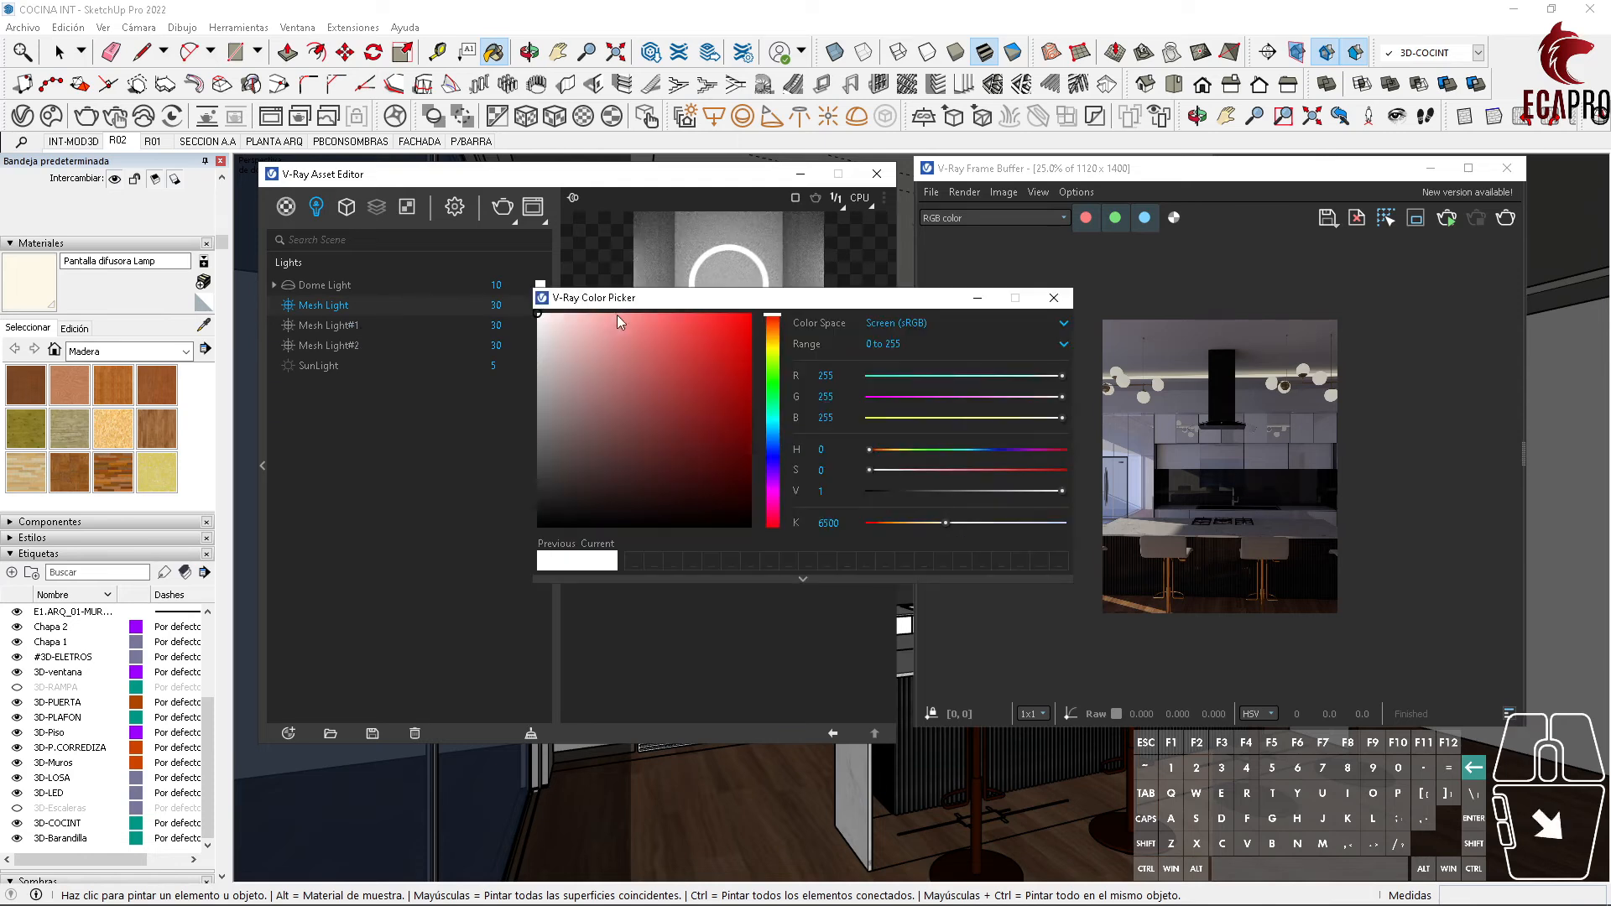
click(772, 332)
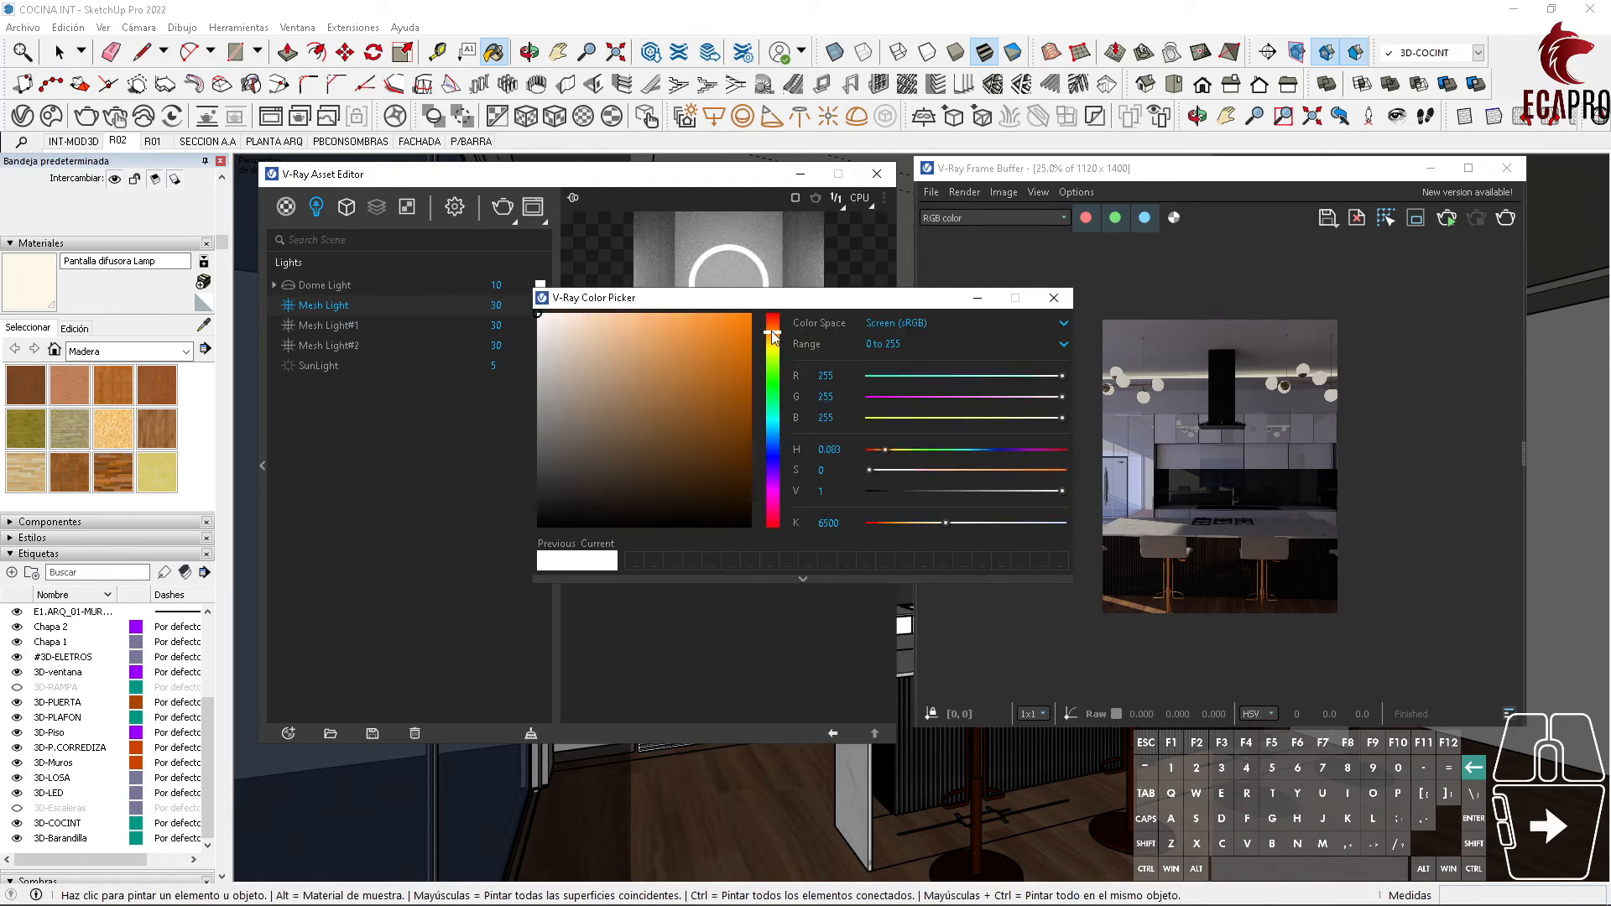
click(564, 317)
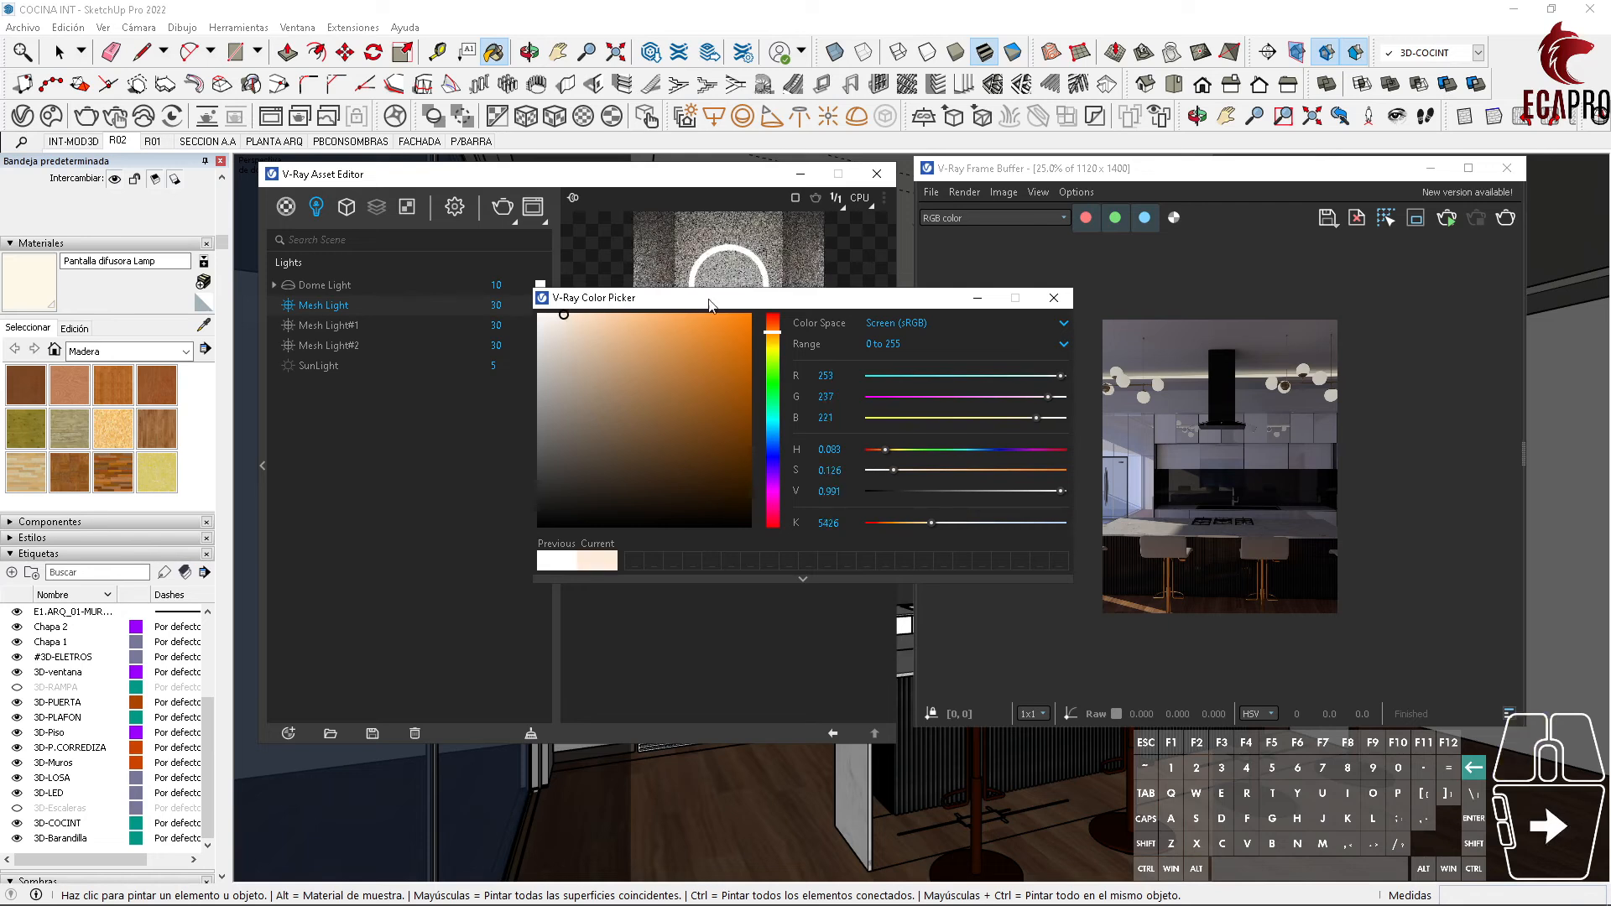
click(1054, 298)
Step: Set Mesh Light#1 to a warm white, RGB 253, 243, 230, and give Mesh Light#2 a similar warm white
click(540, 326)
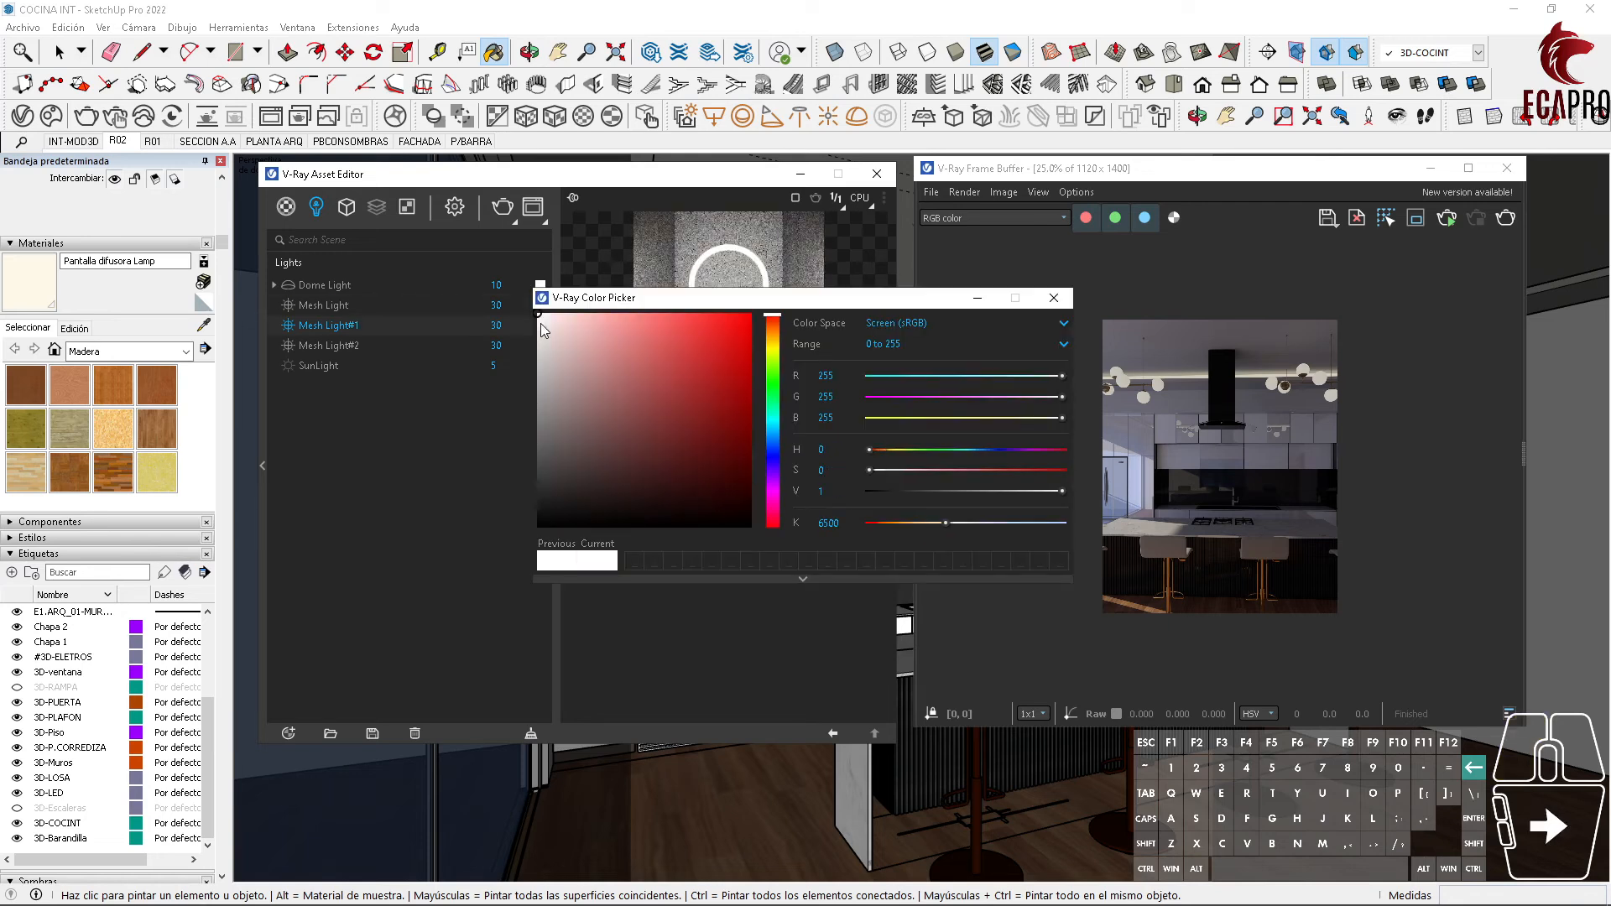
click(772, 334)
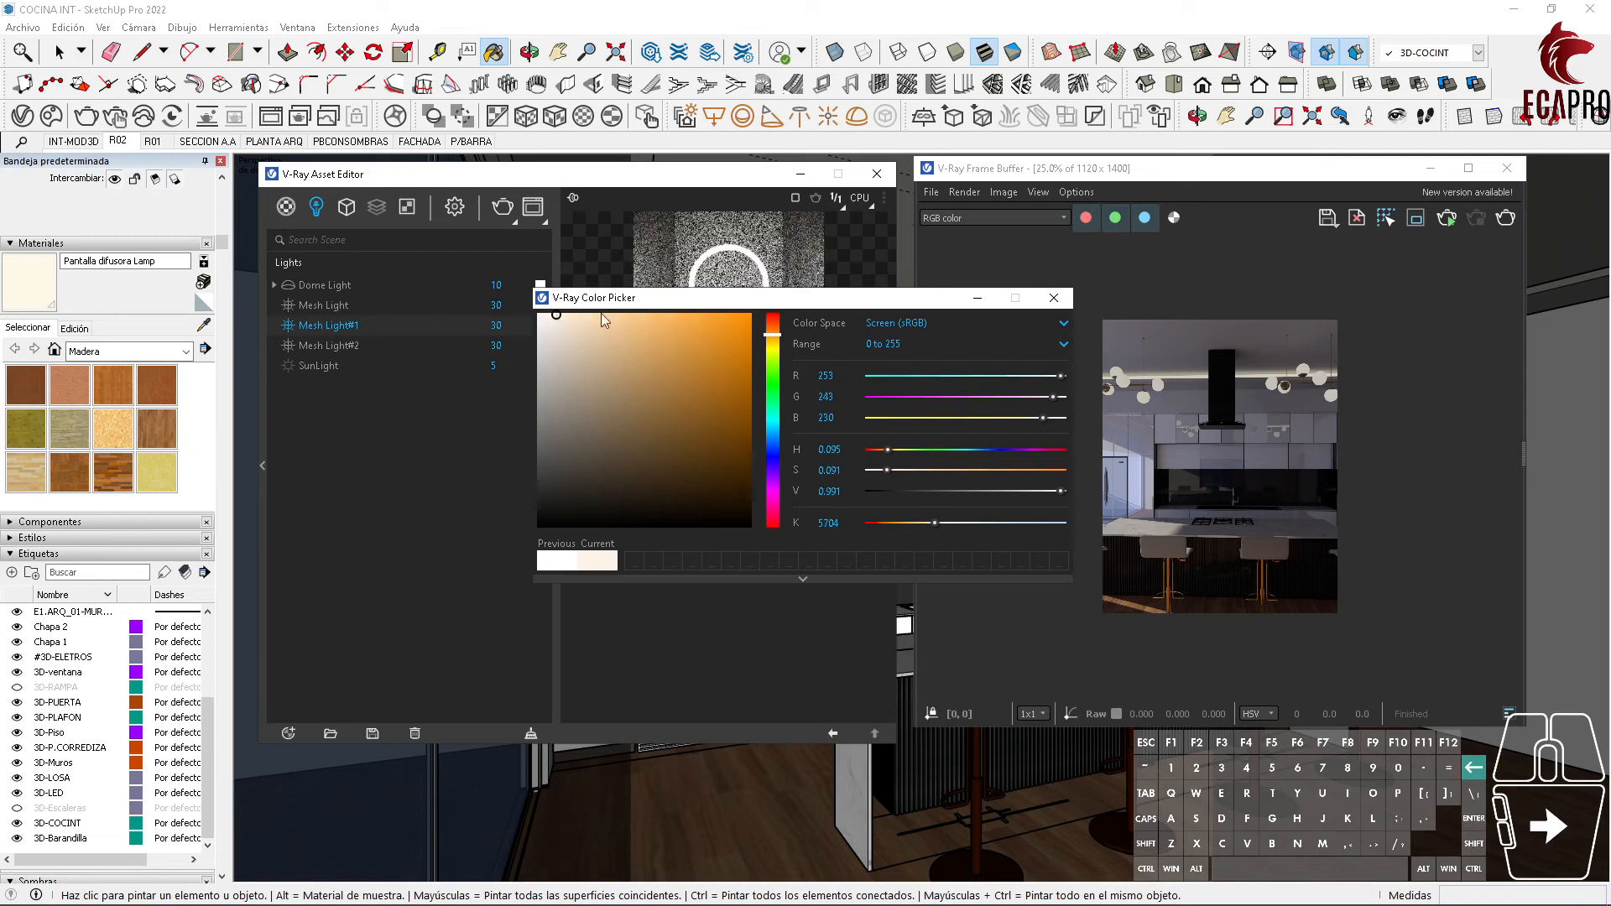
click(1054, 298)
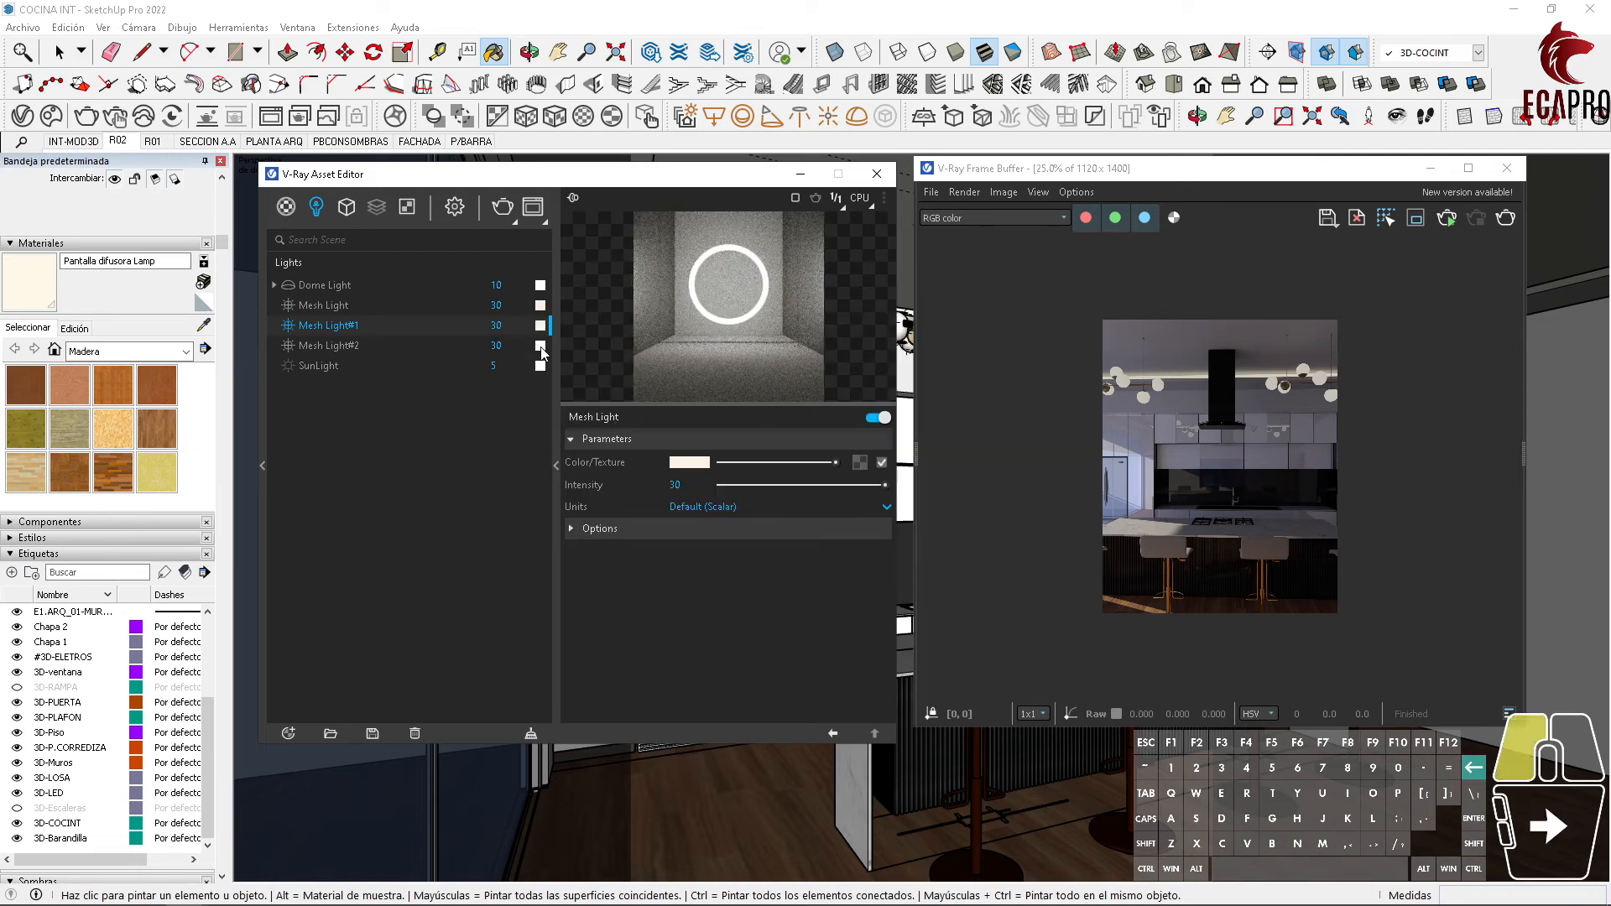
click(540, 345)
click(772, 334)
click(1054, 298)
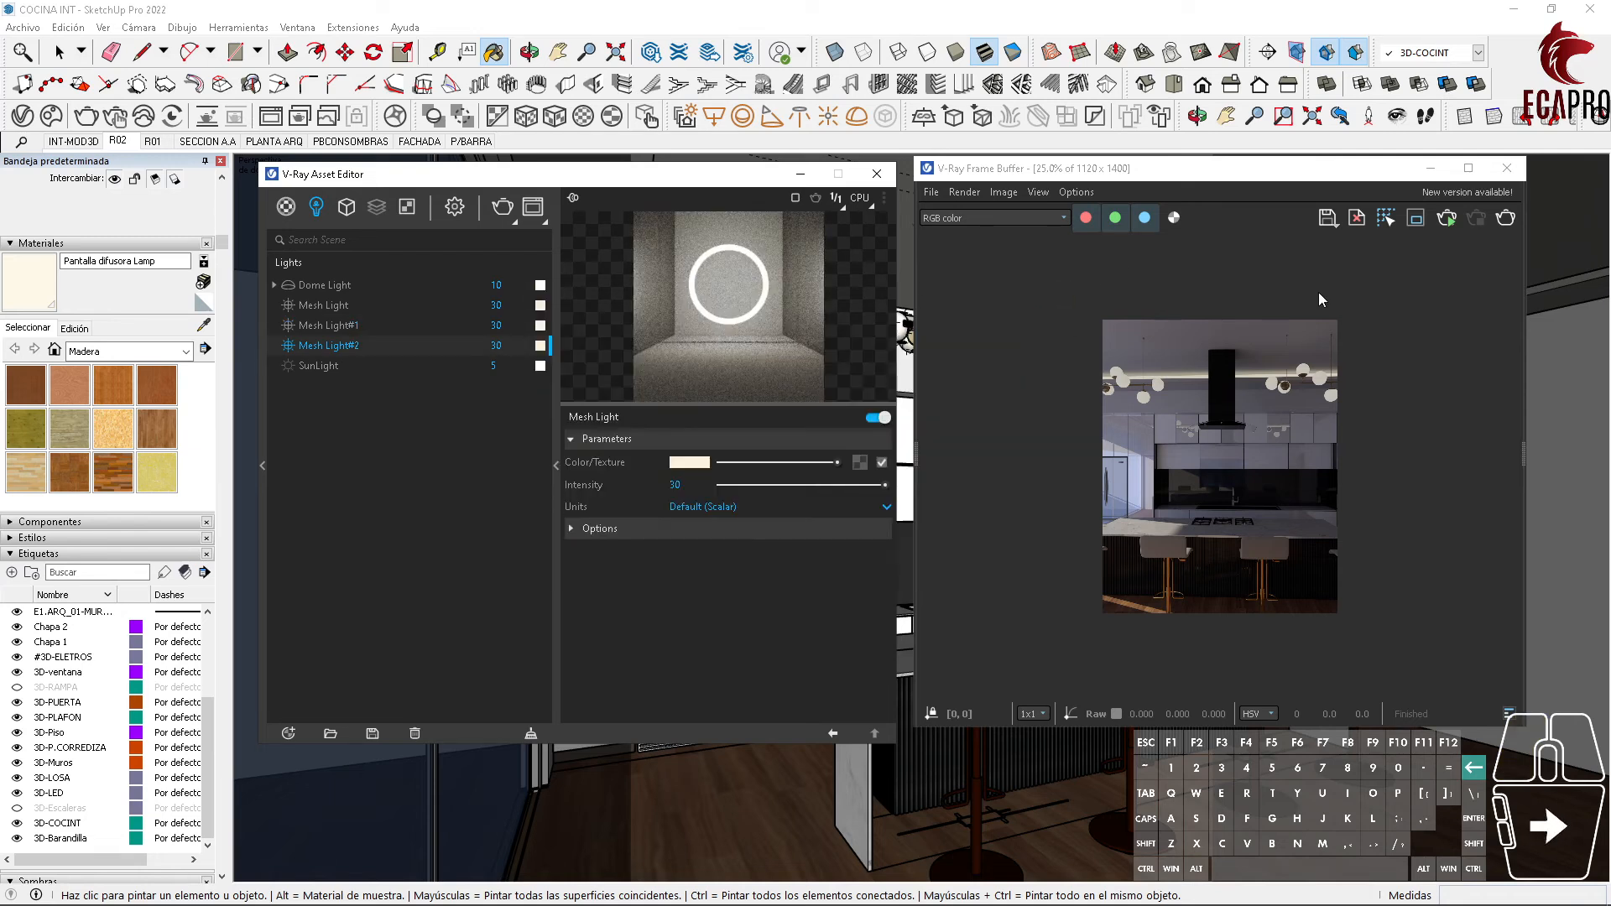
Step: Render scene R02 and examine the brightness of the mesh lights in the frame buffer
click(1506, 220)
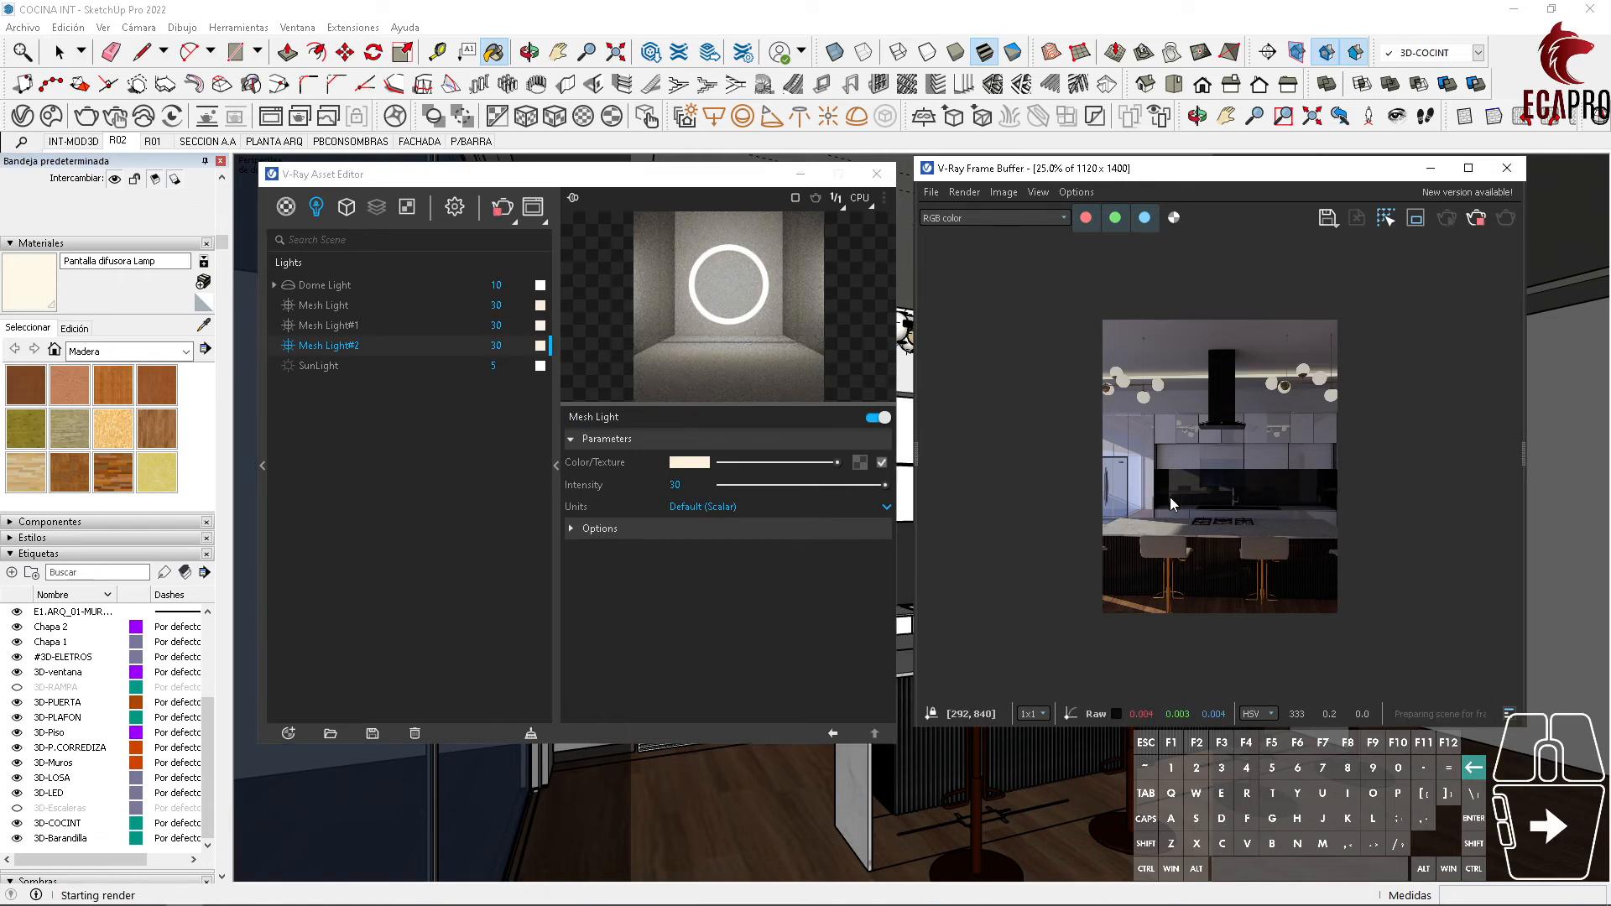
scroll(1215, 510, up, 1)
key(b)
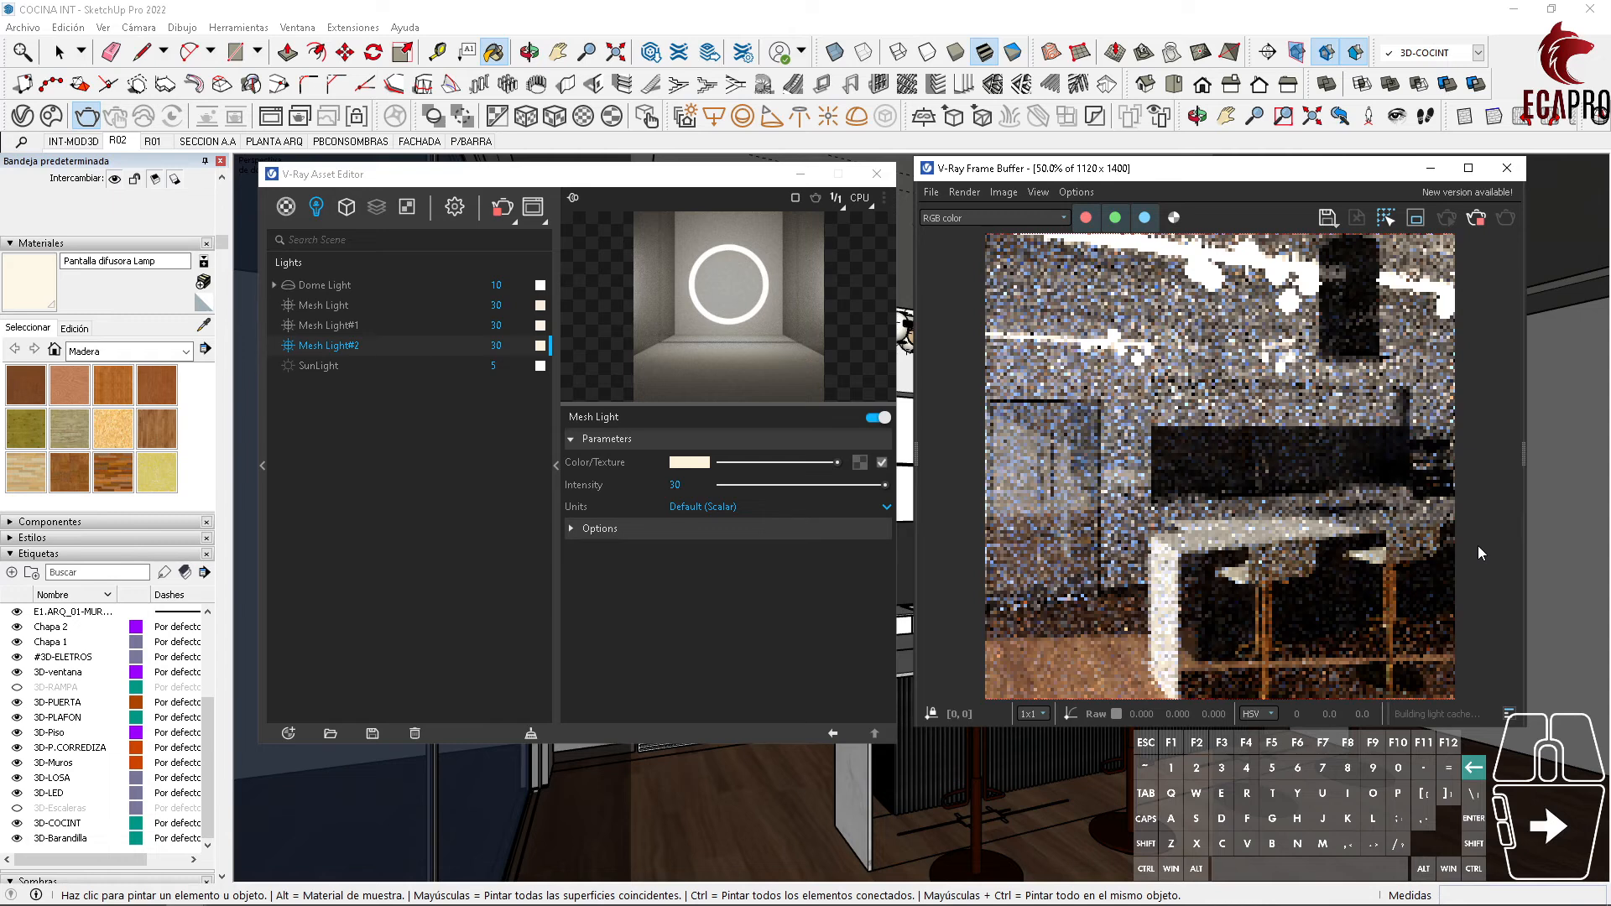
scroll(1301, 585, down, 1)
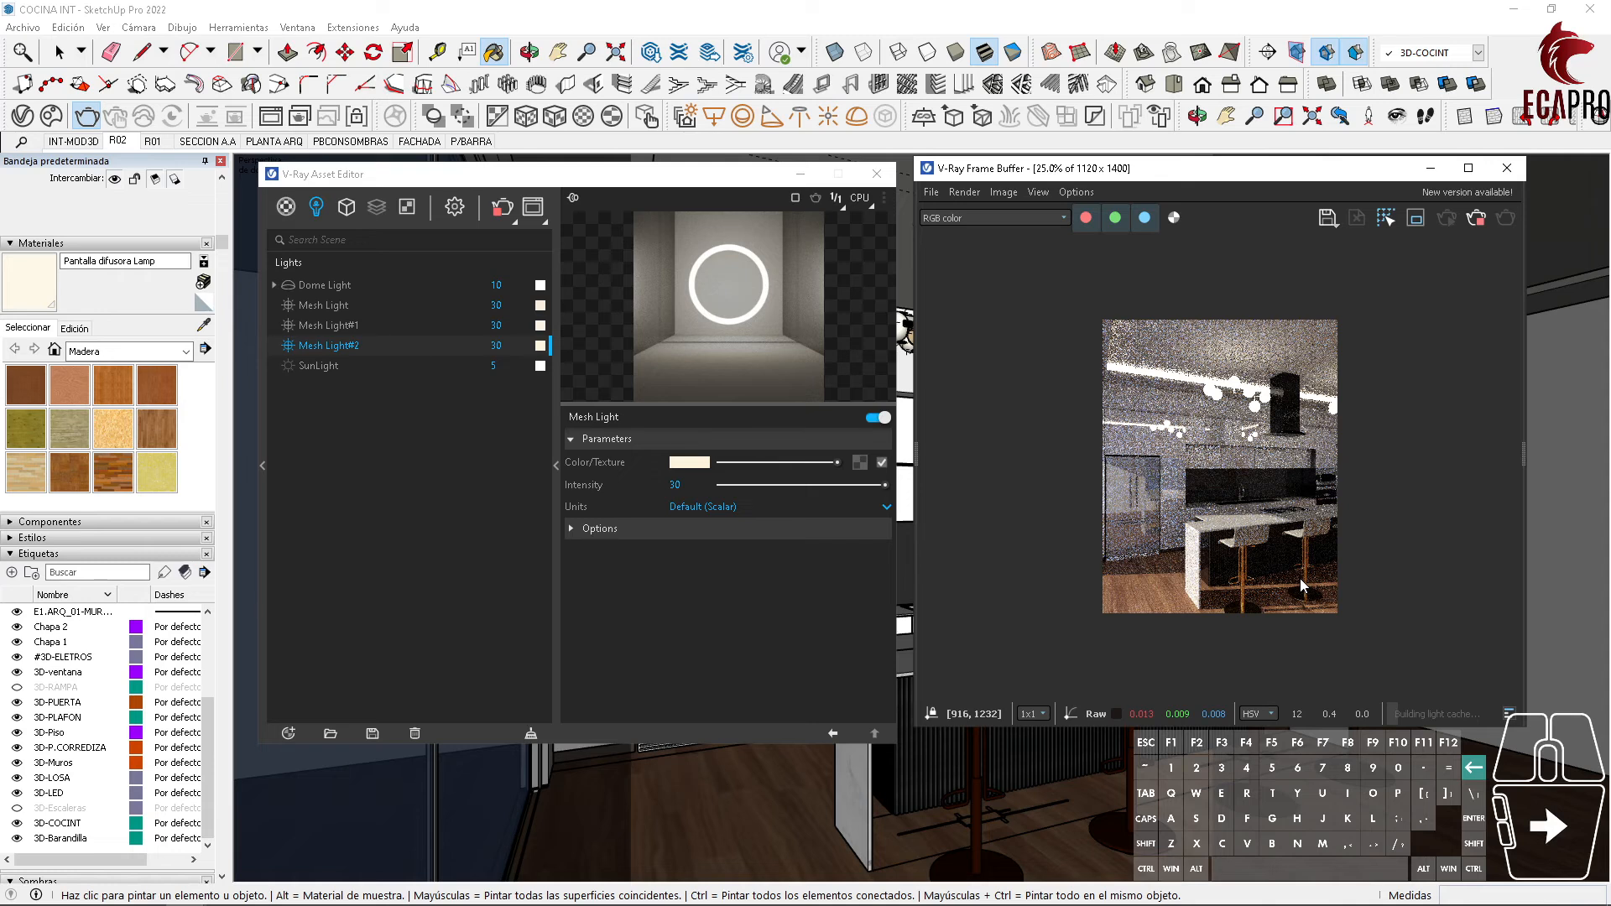
scroll(1301, 585, up, 1)
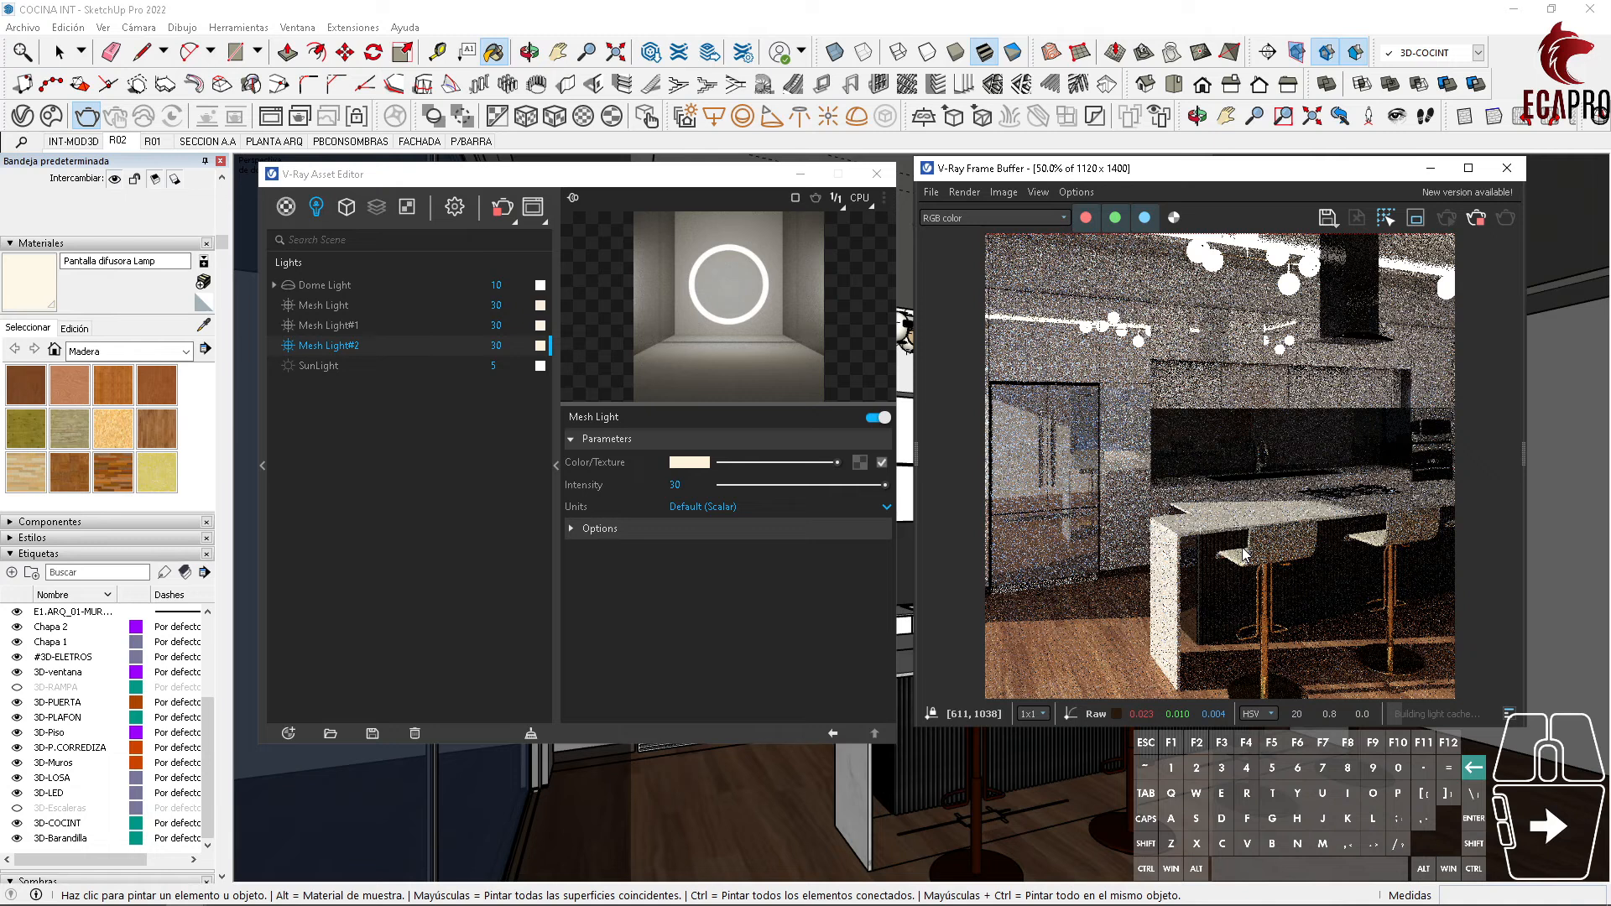
Step: Set the intensity of Mesh Light, Mesh Light#1 and Mesh Light#2 to 5 and render scene R02 again
double_click(495, 306)
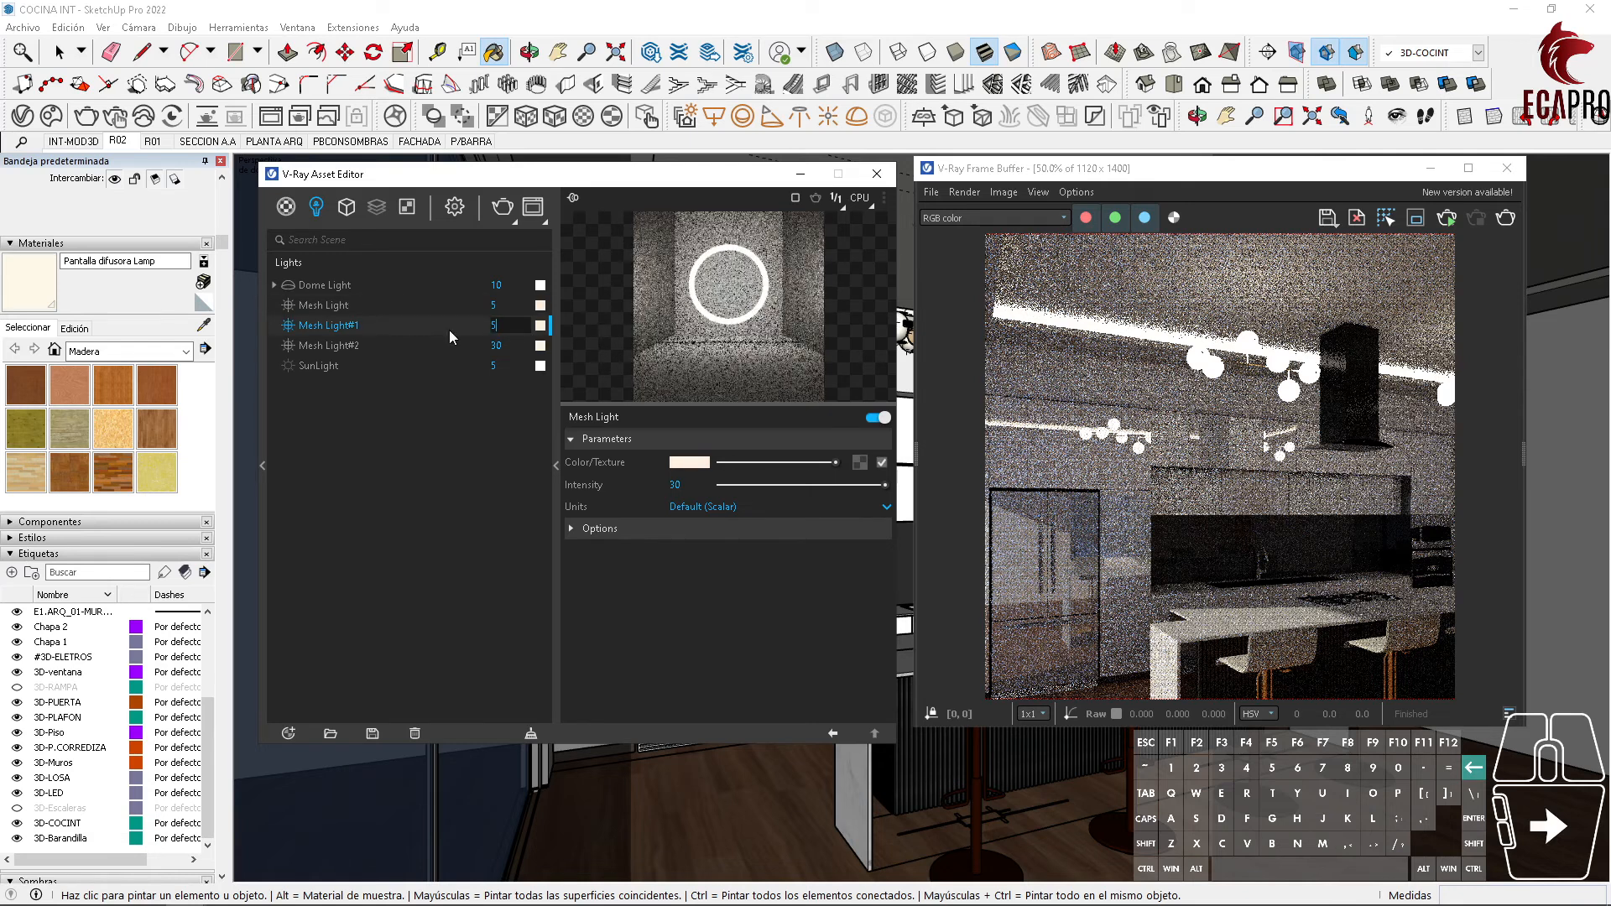
click(491, 419)
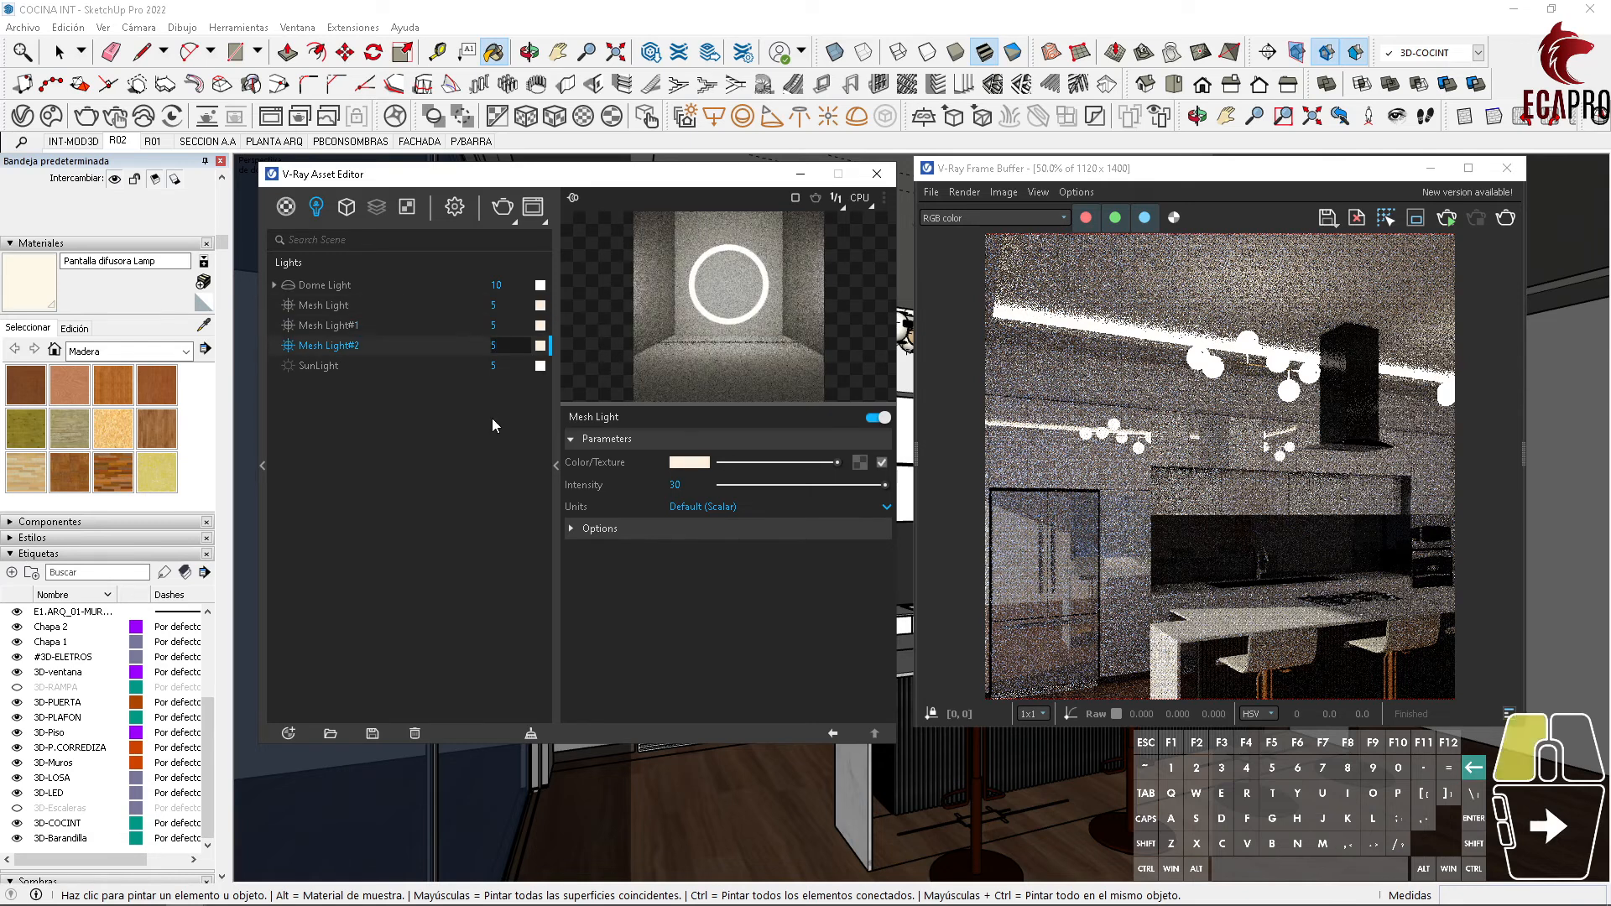
click(1505, 217)
scroll(1309, 454, down, 1)
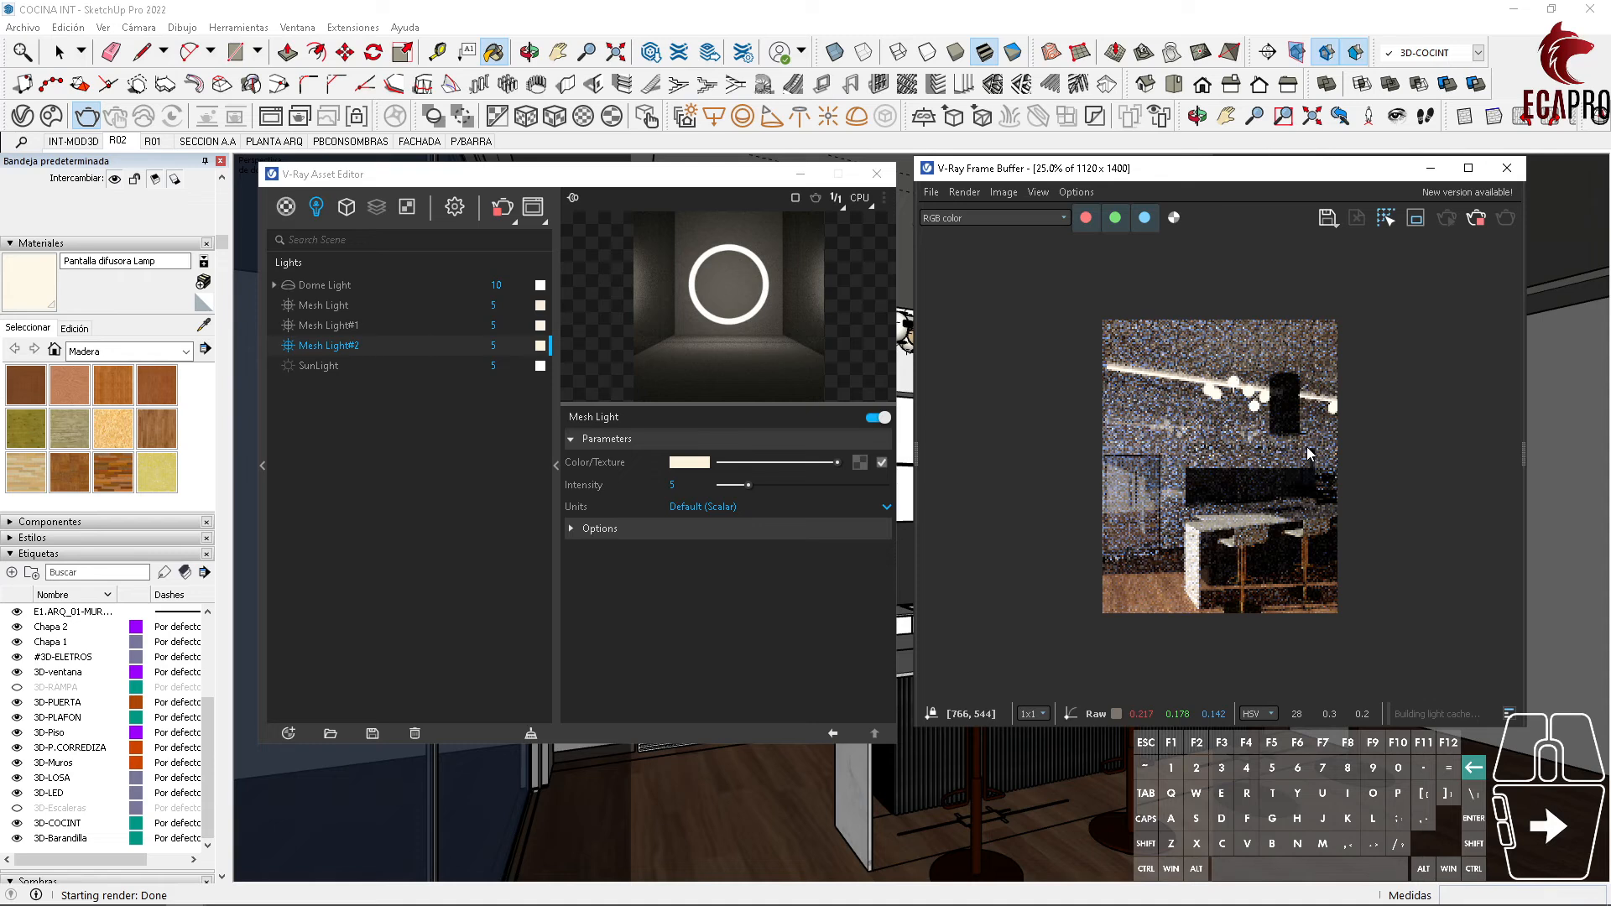
Step: Lower the intensity of Mesh Light, Mesh Light#1 and Mesh Light#2 to 3
click(511, 305)
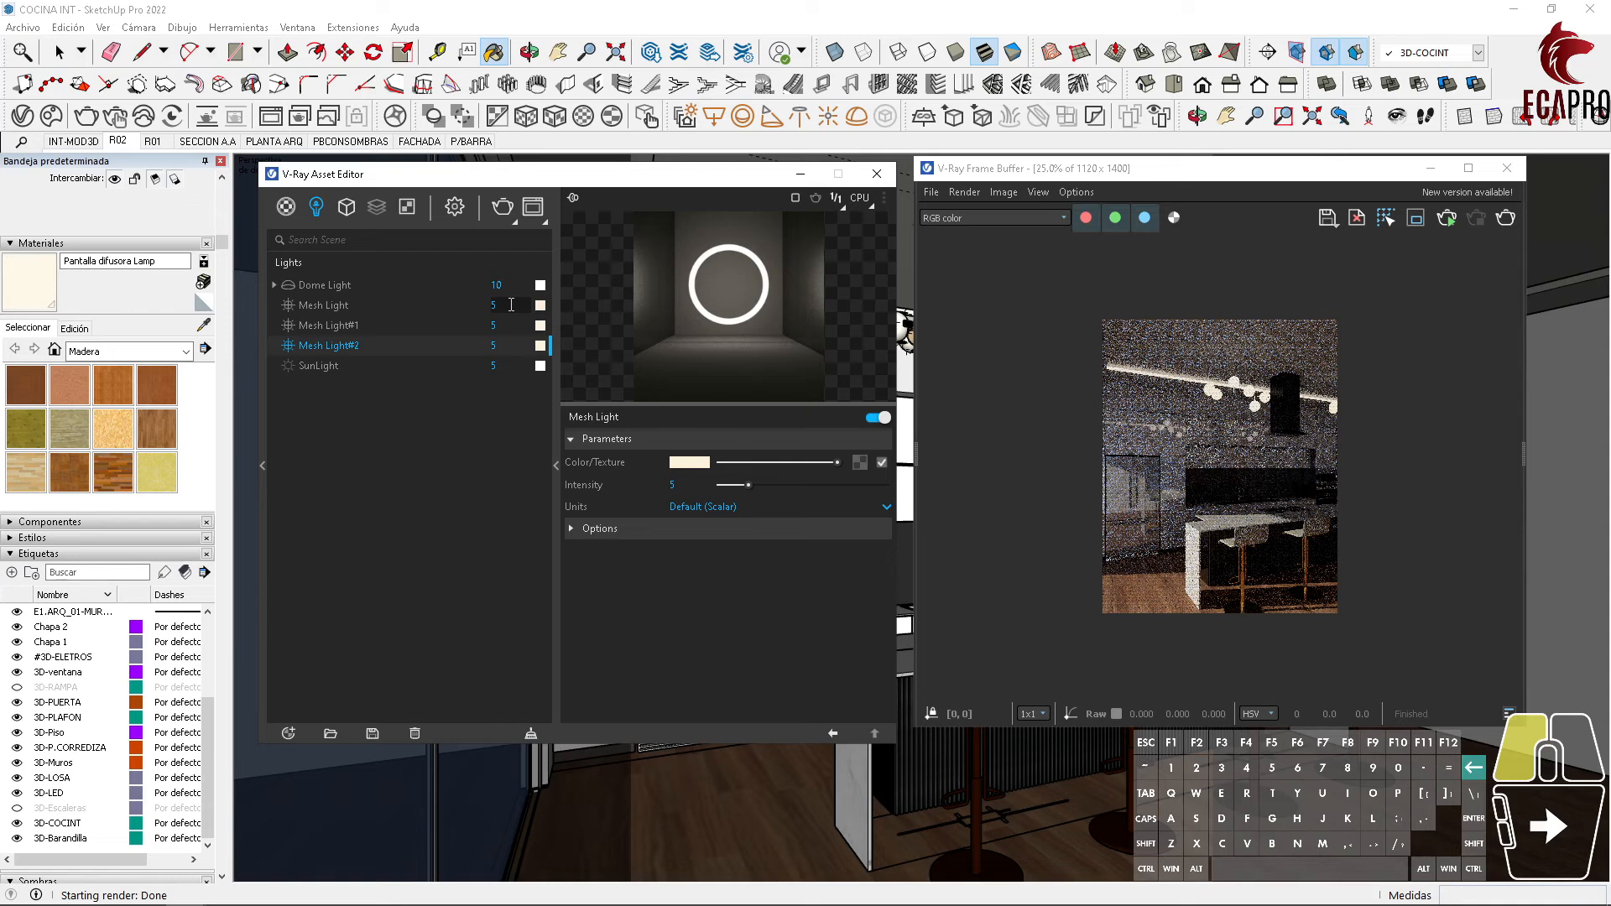
text(3)
click(1332, 460)
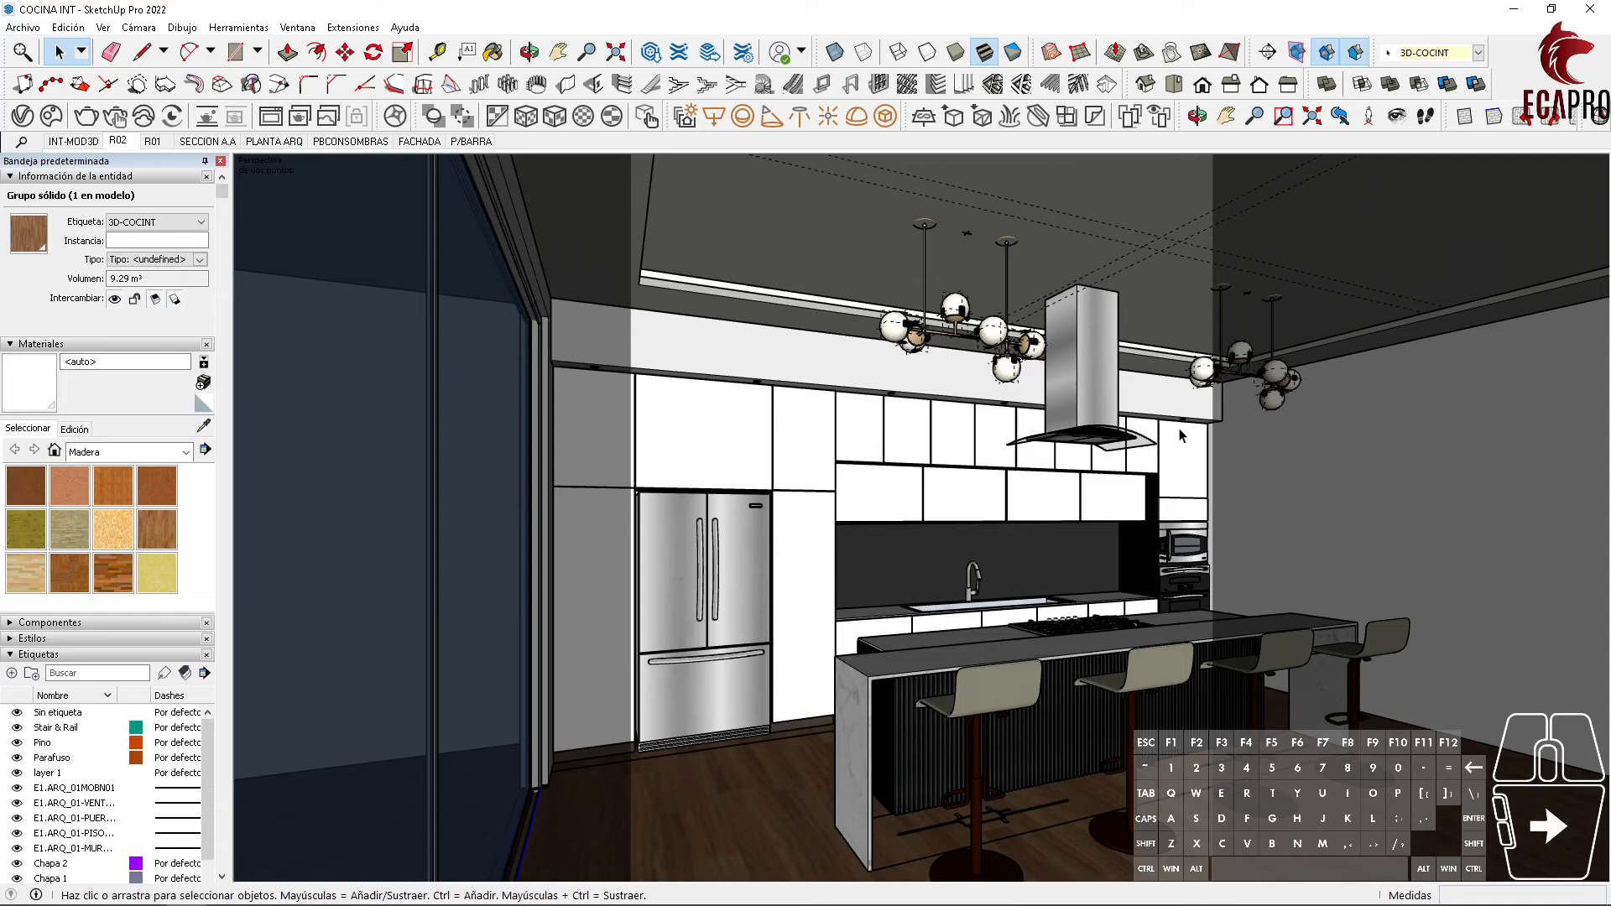
Step: Convert the inner SPOT group of the recessed fixture at the oven end of the cabinet soffit into a mesh light
scroll(1179, 435, up, 6)
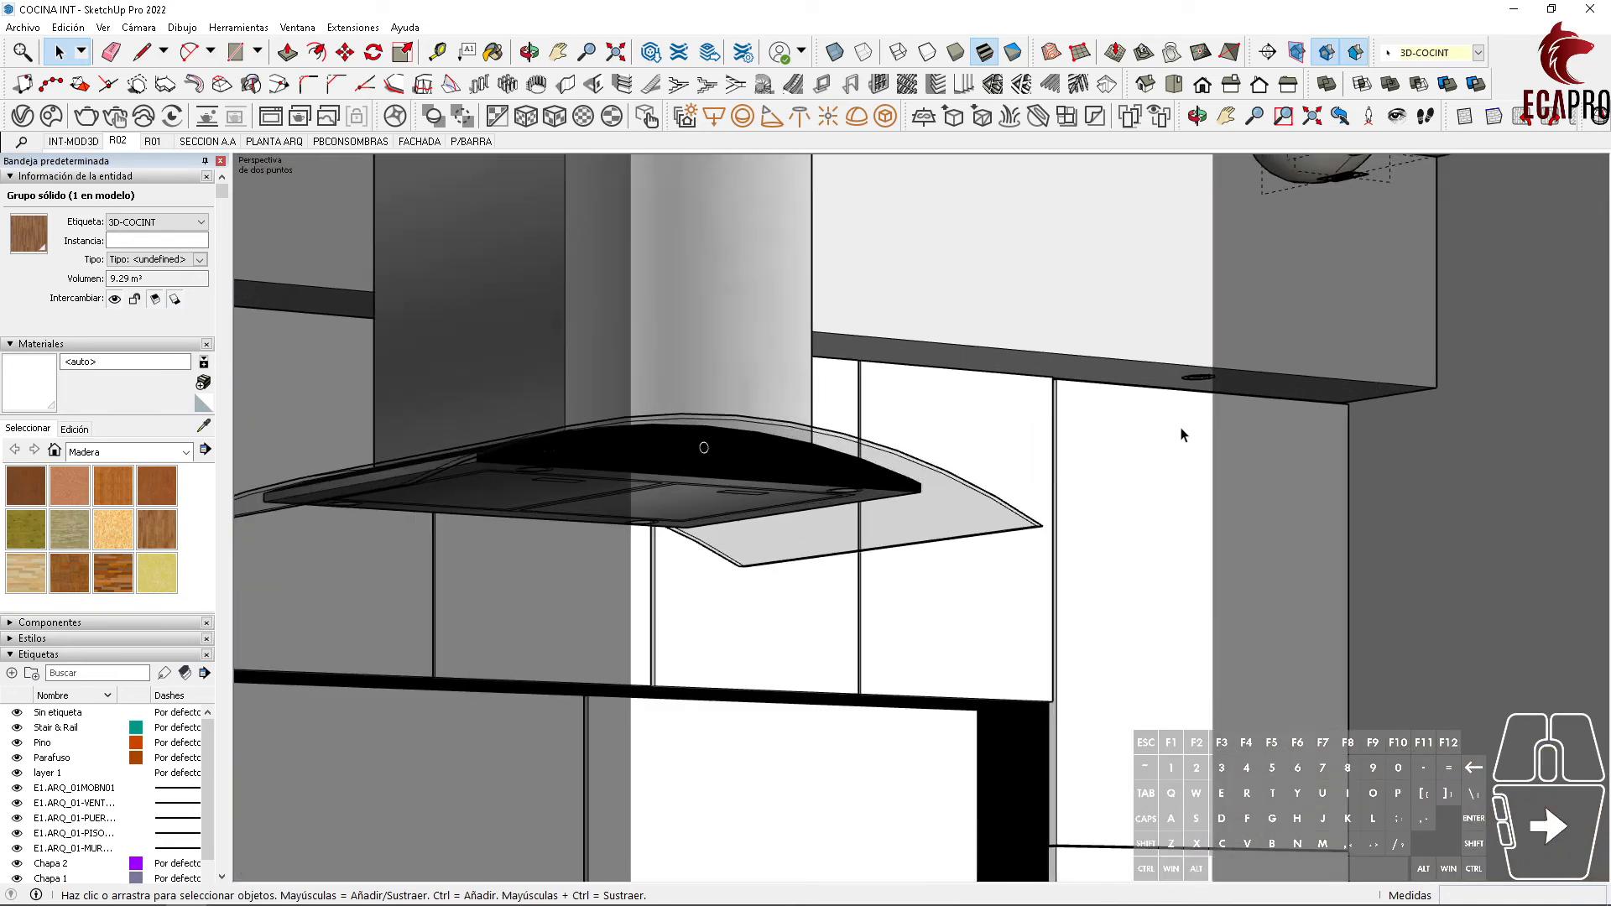
middle_drag(1179, 432, 1214, 363)
scroll(1191, 369, up, 4)
click(1126, 372)
scroll(1129, 379, up, 3)
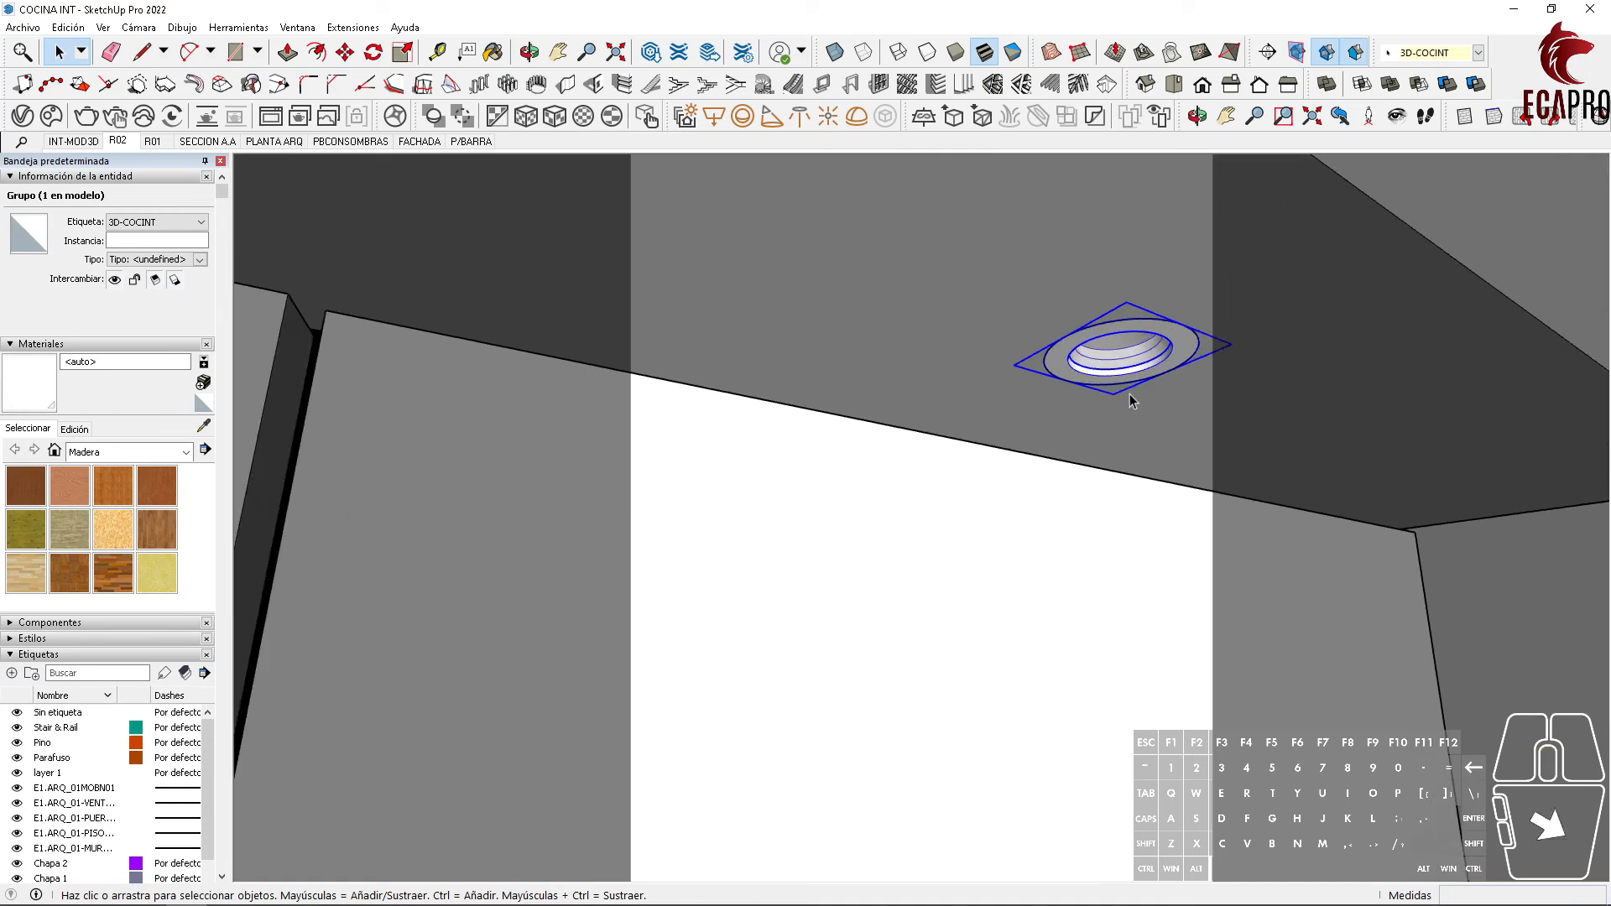
middle_drag(1133, 396, 1132, 330)
double_click(1134, 327)
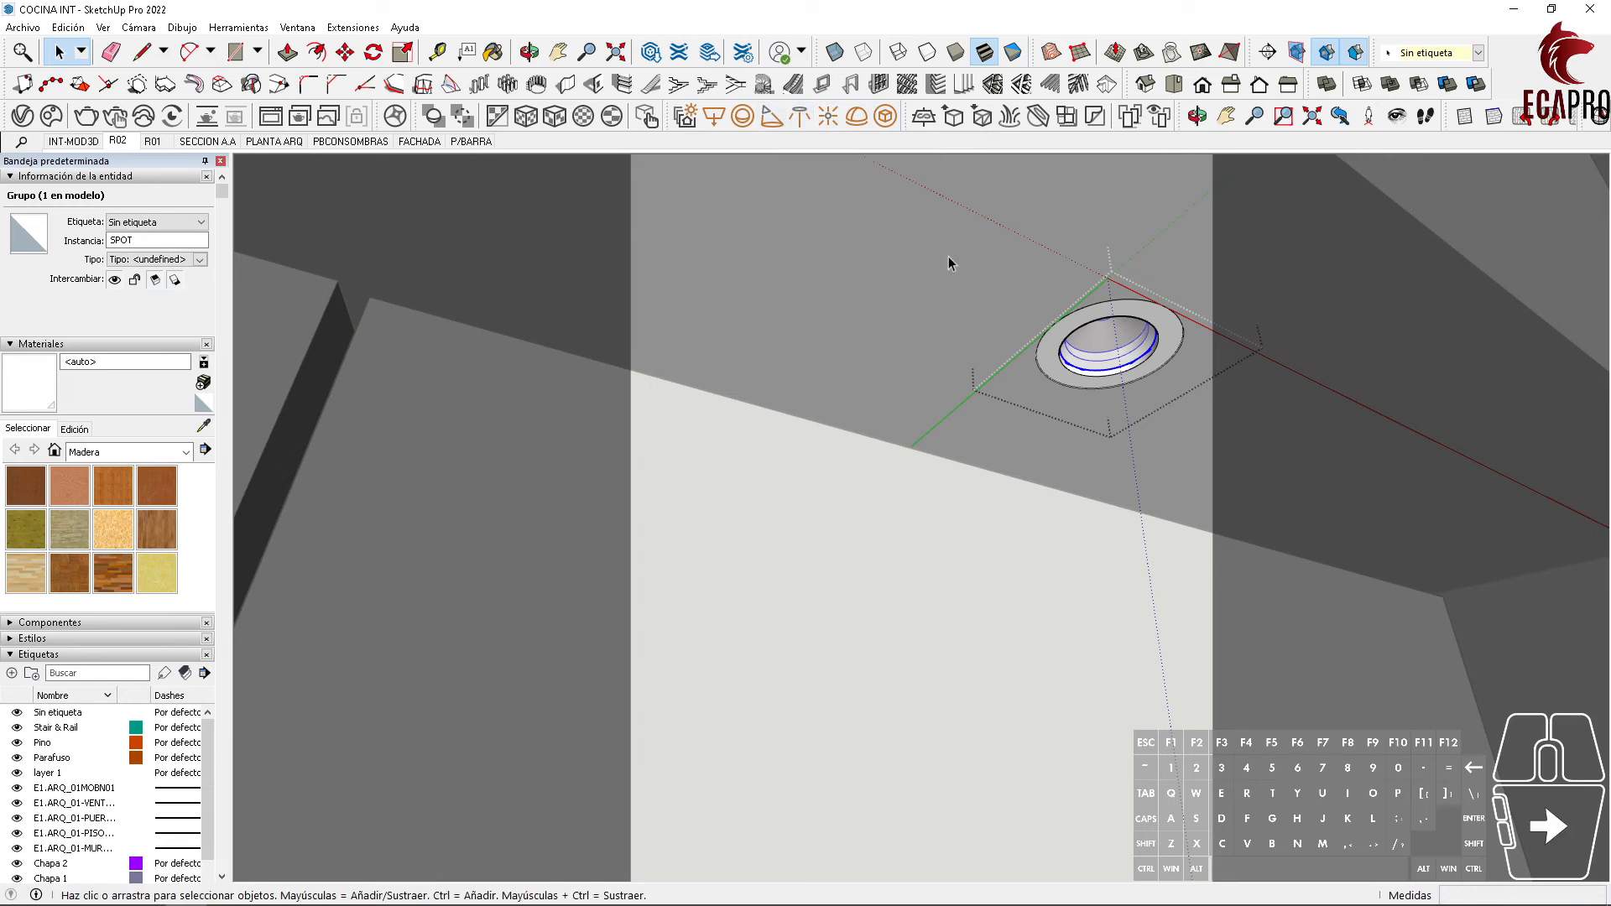
click(884, 117)
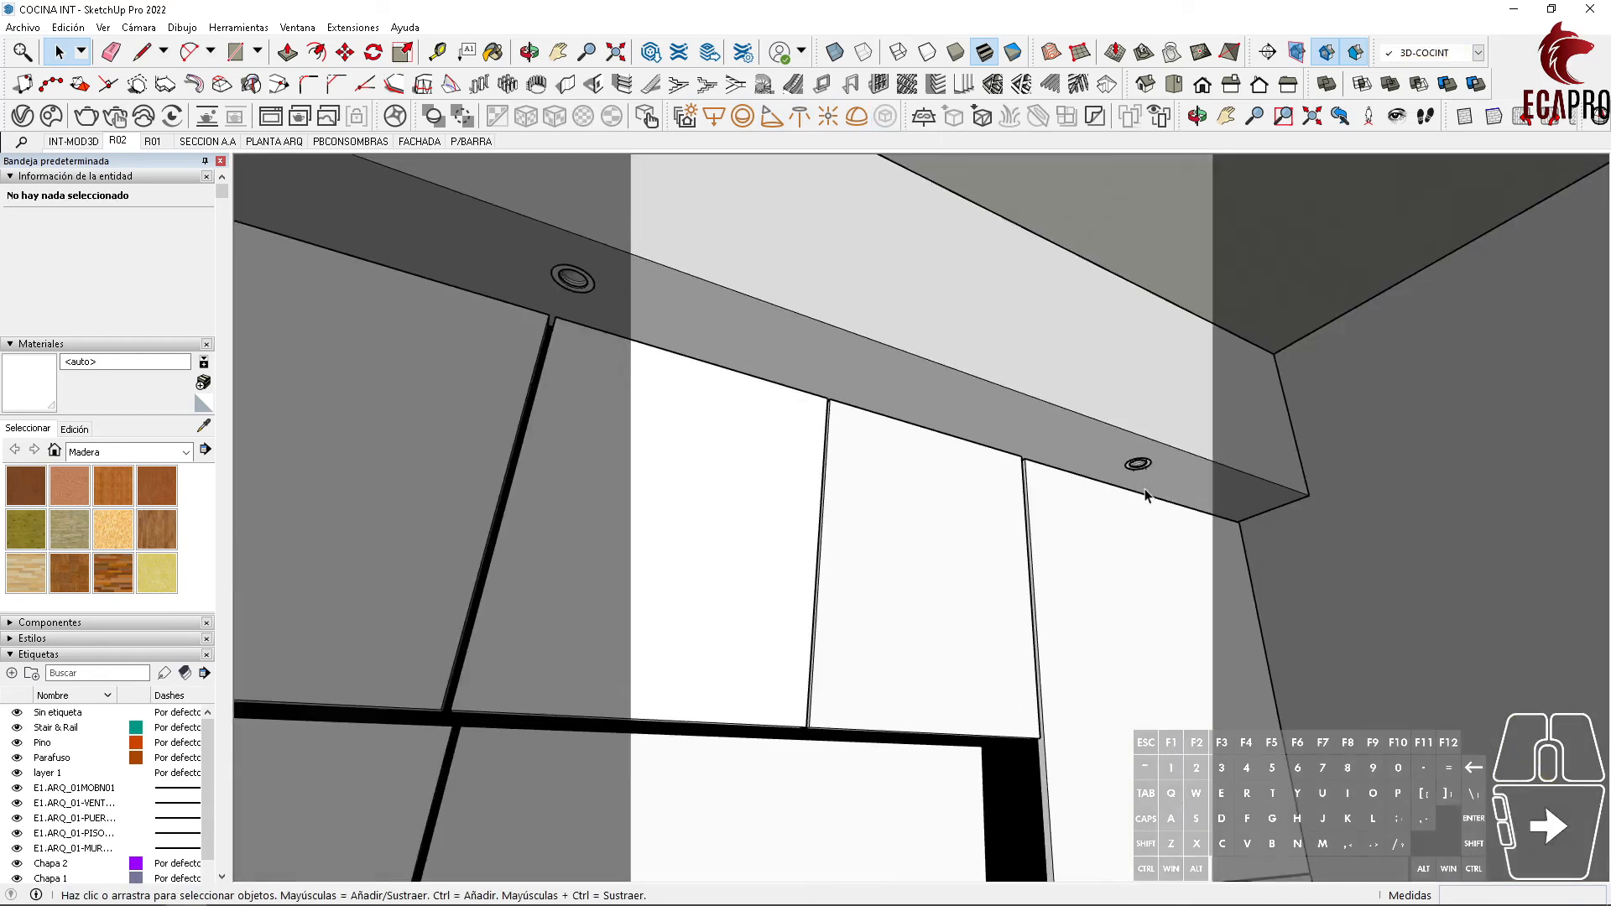
Step: Convert the inner SPOT groups of the remaining recessed fixtures along the soffit into mesh lights
scroll(601, 296, up, 3)
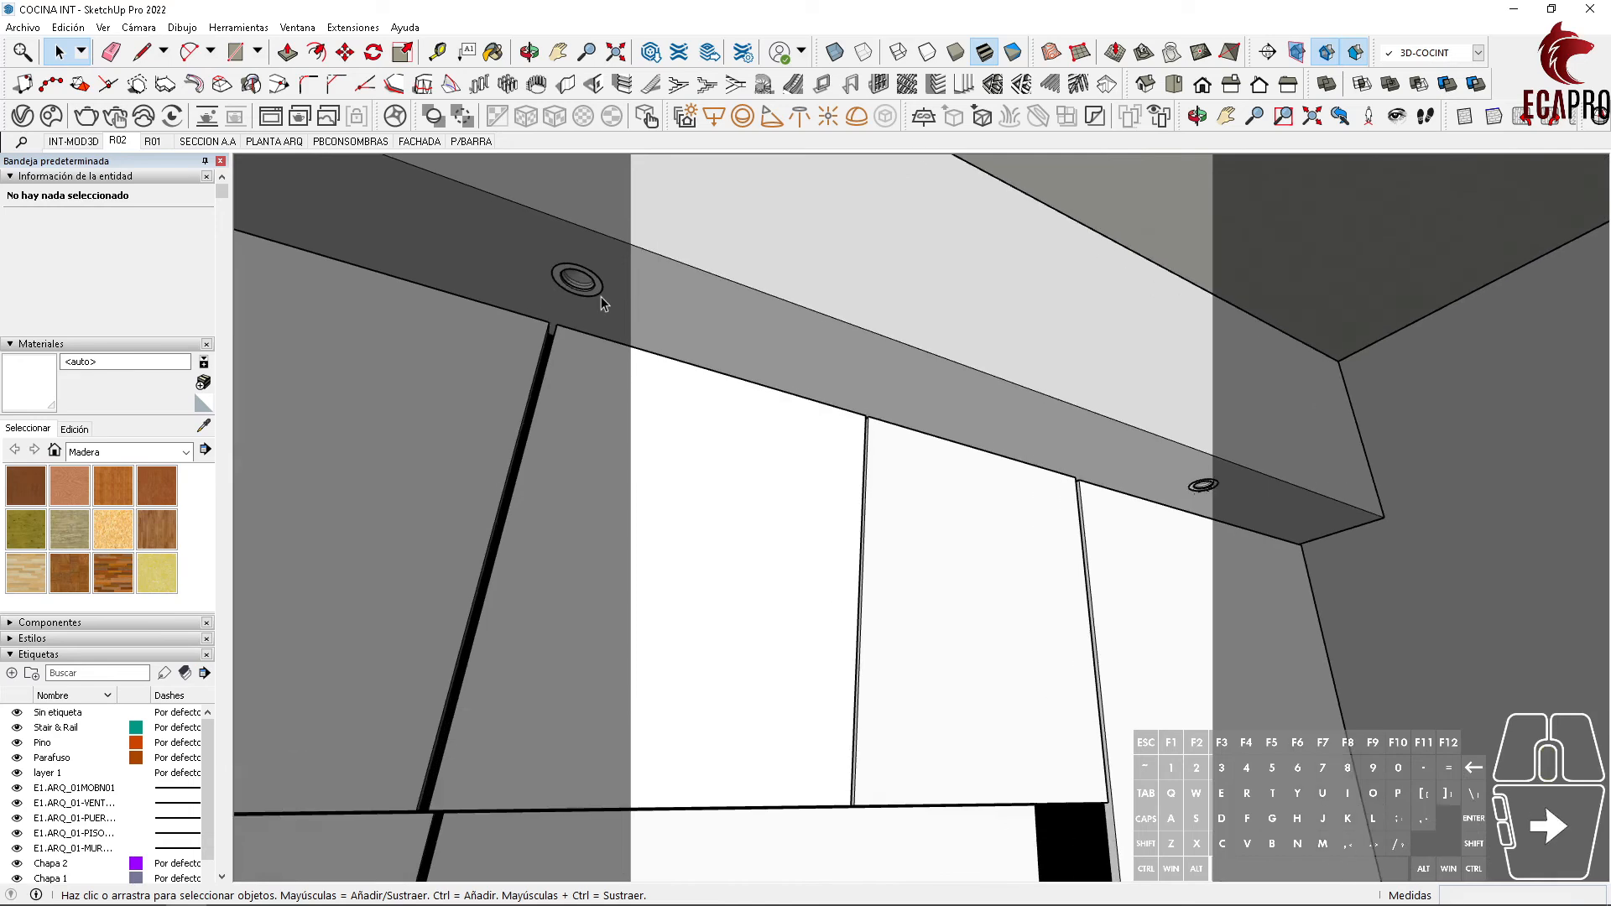
double_click(561, 261)
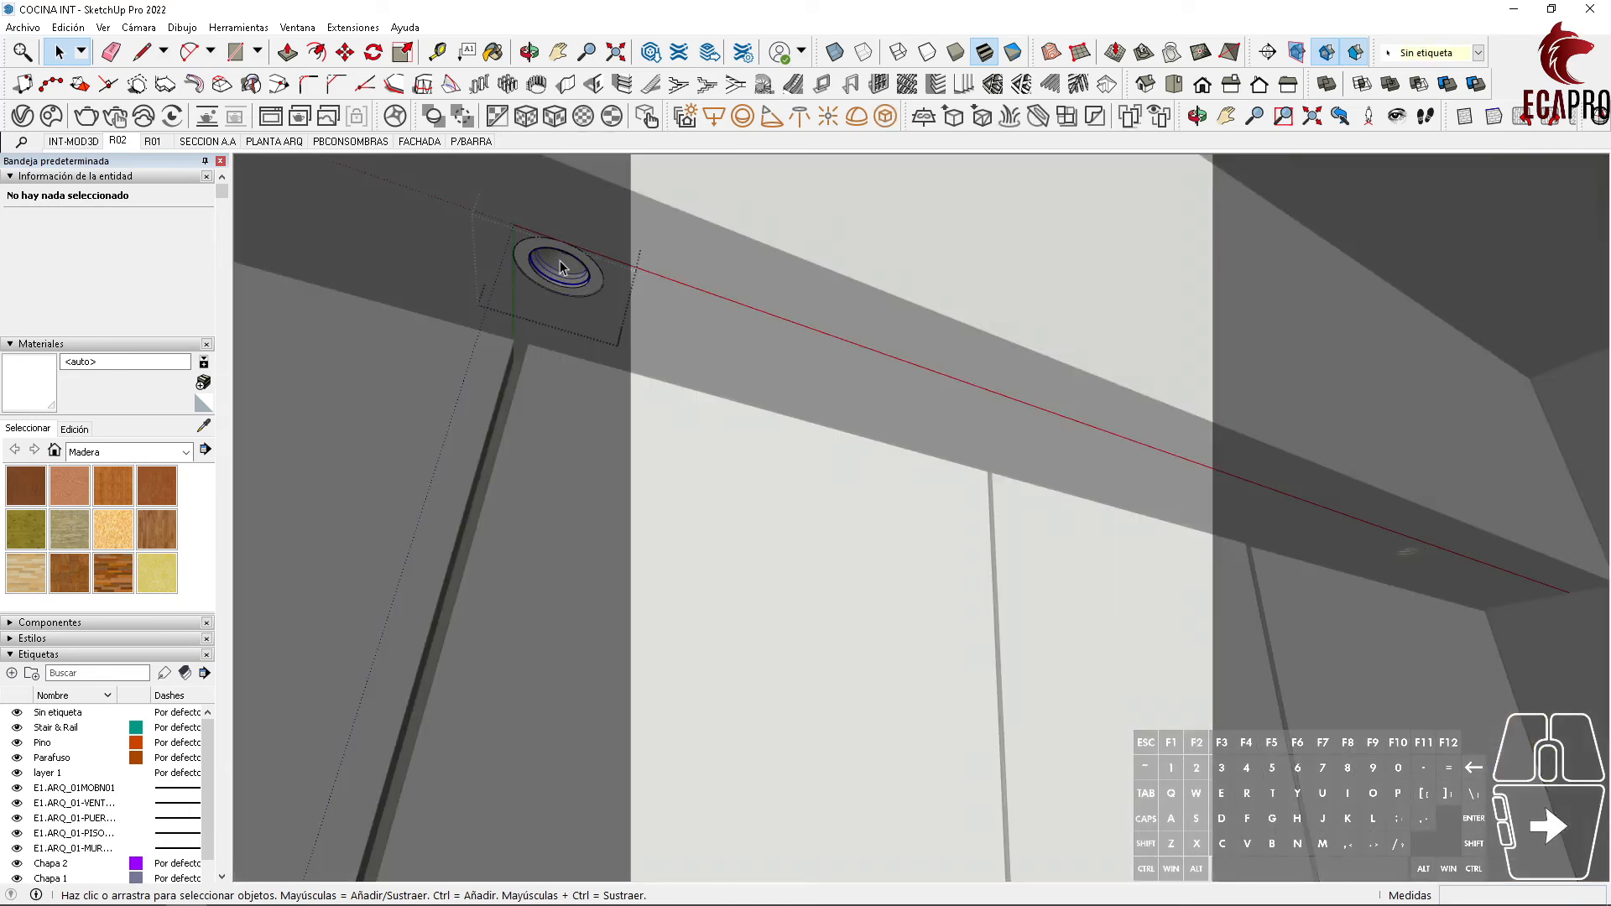
click(883, 117)
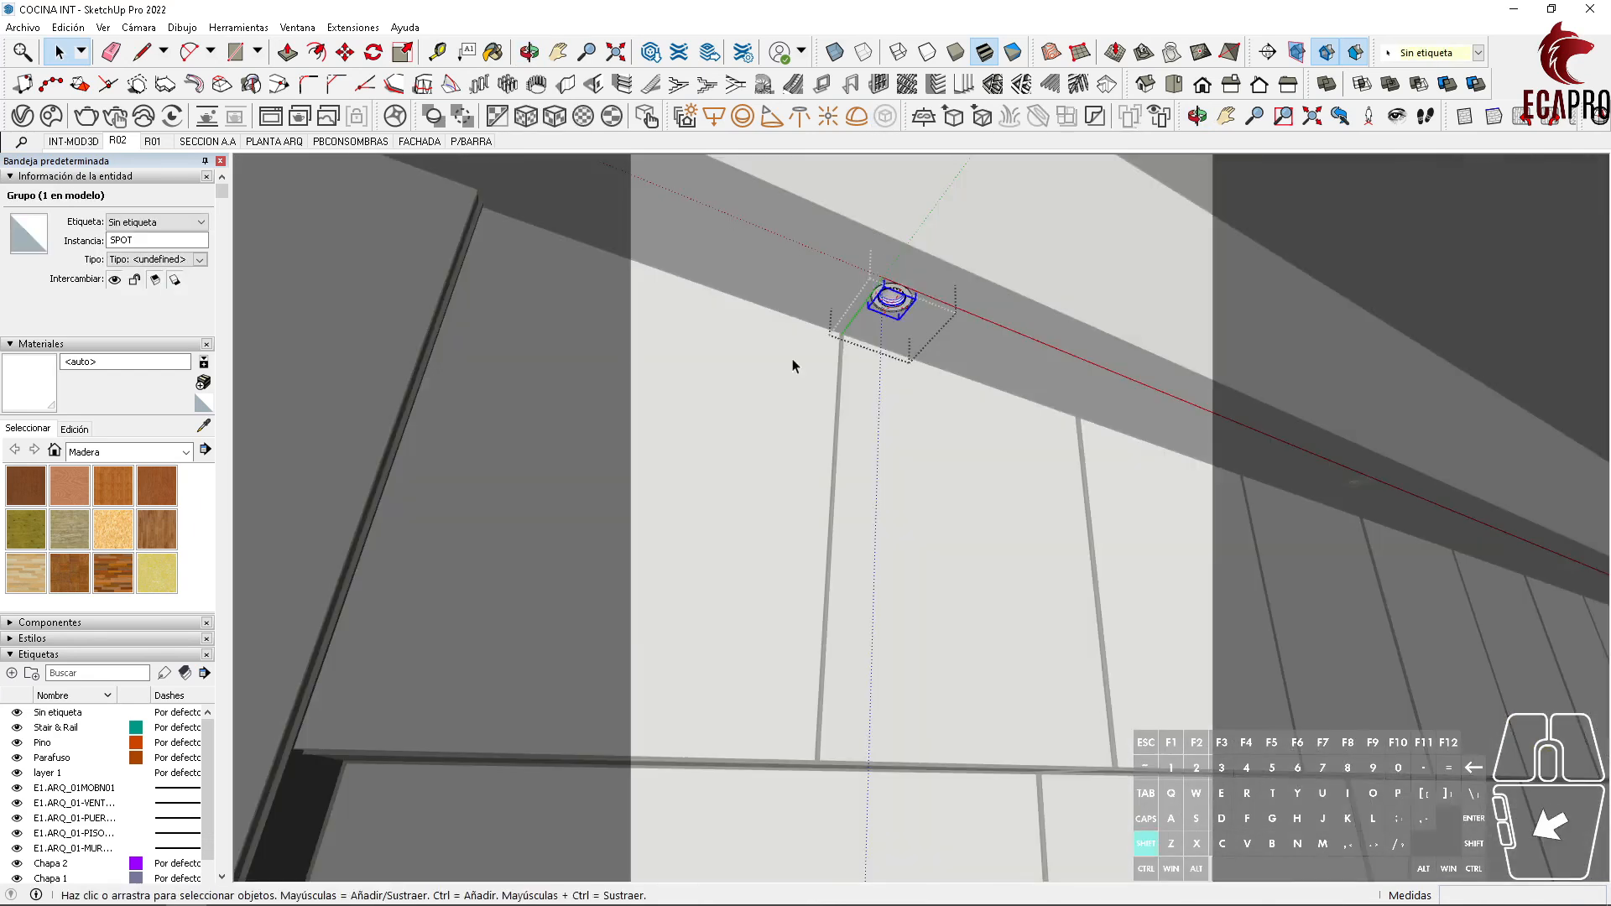
shift+middle_drag(791, 363, 898, 398)
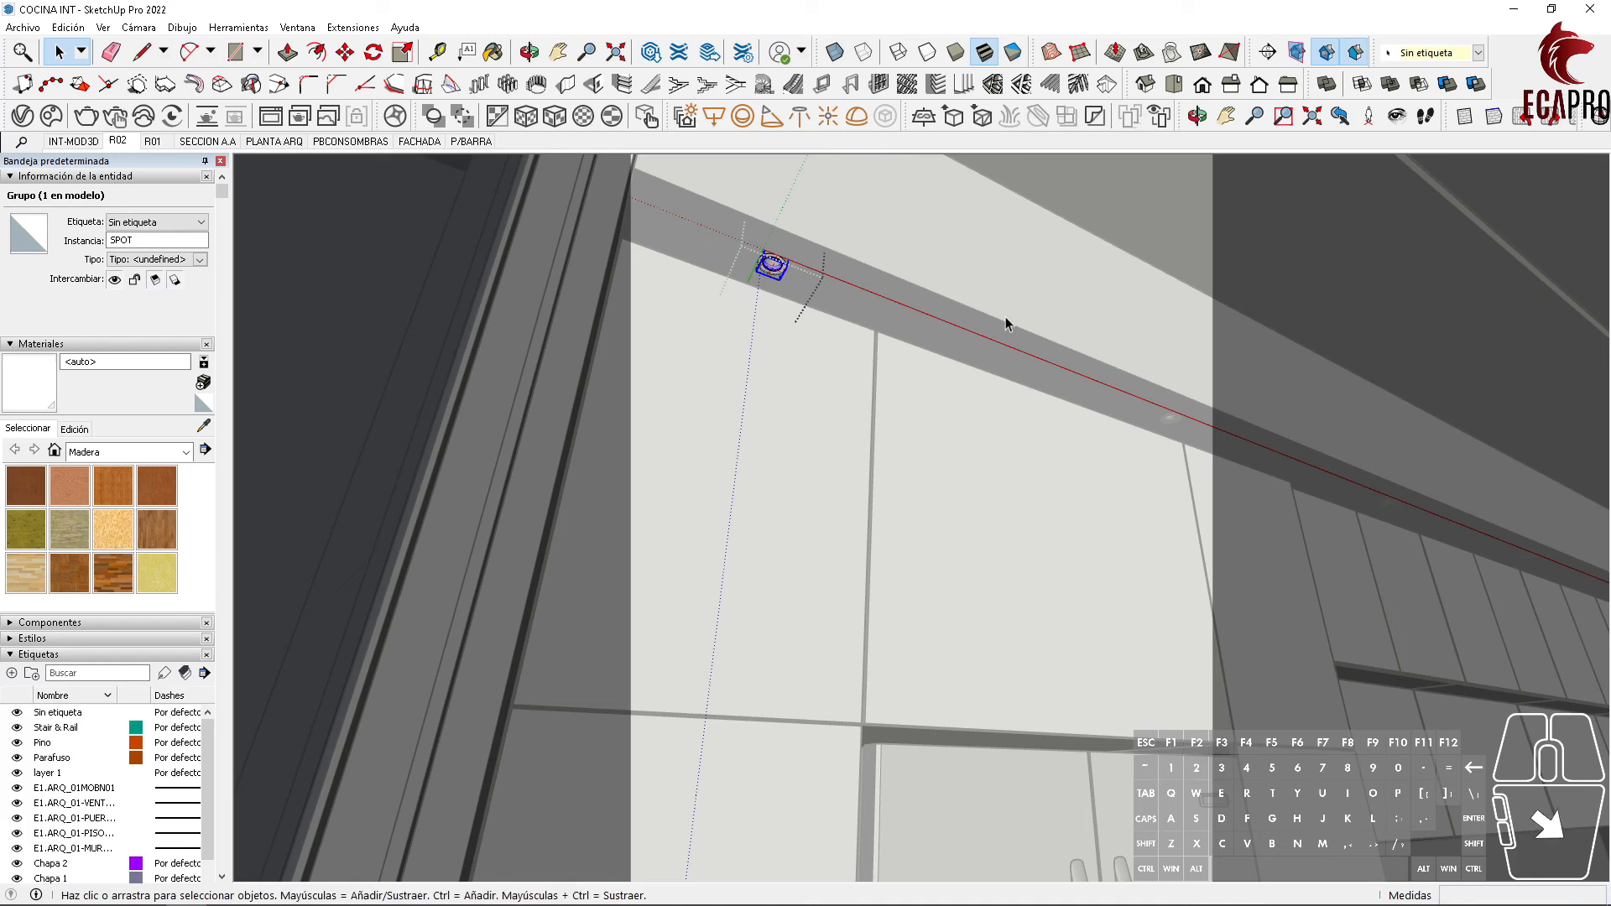
shift+middle_drag(1006, 317, 1129, 461)
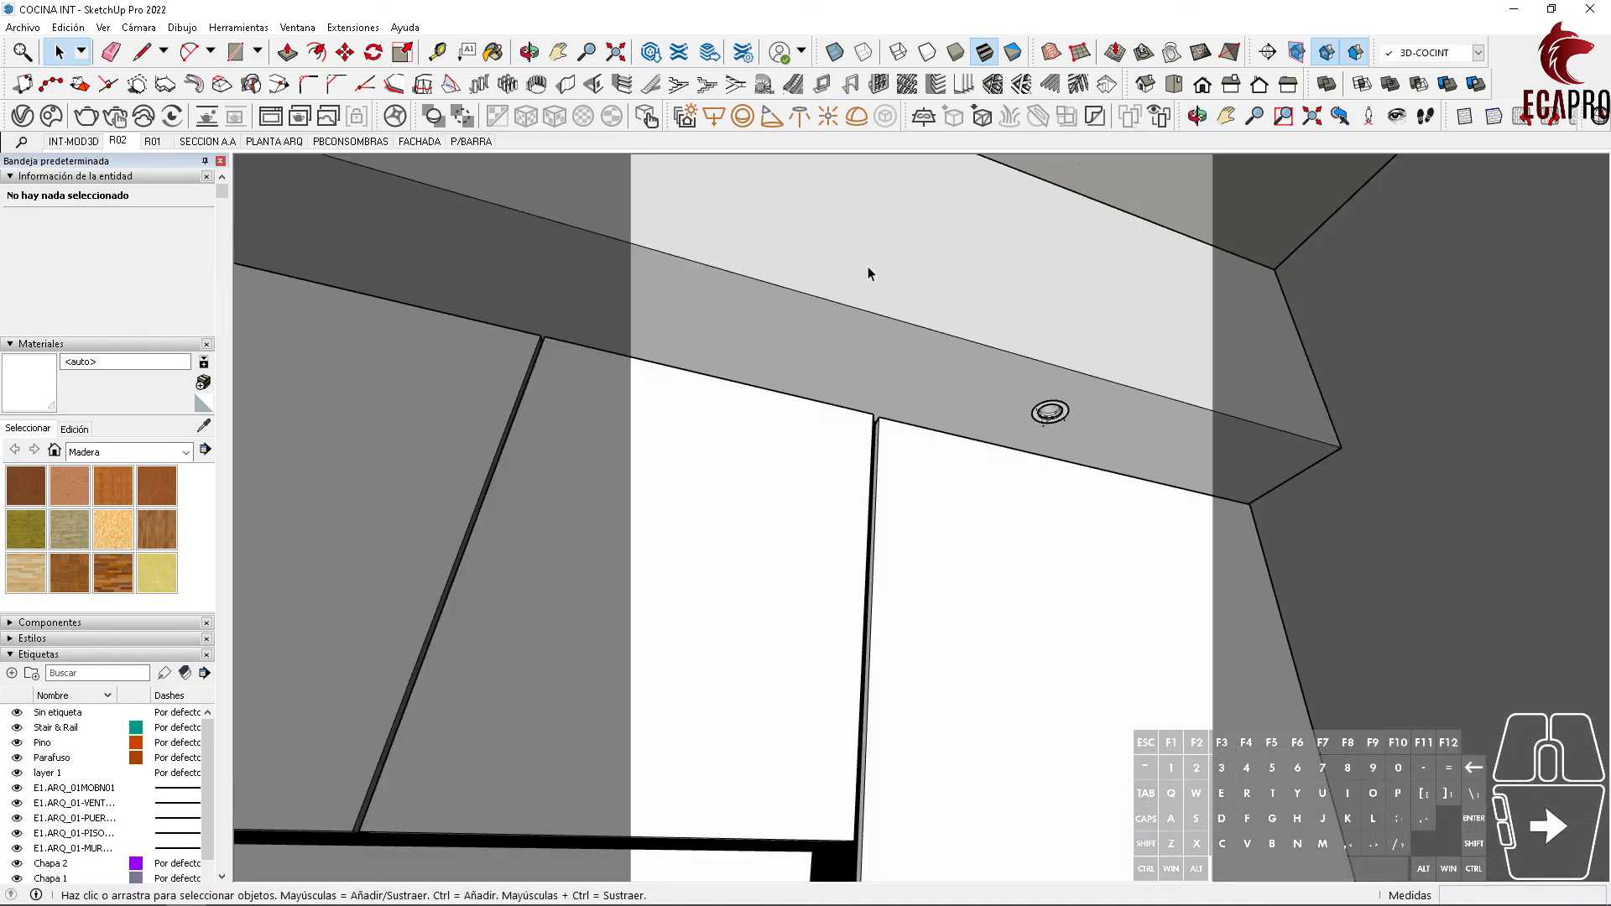
Step: Place a V-Ray spot light inside the recessed soffit fixture at the oven end, aimed downward
click(770, 117)
scroll(1064, 447, up, 3)
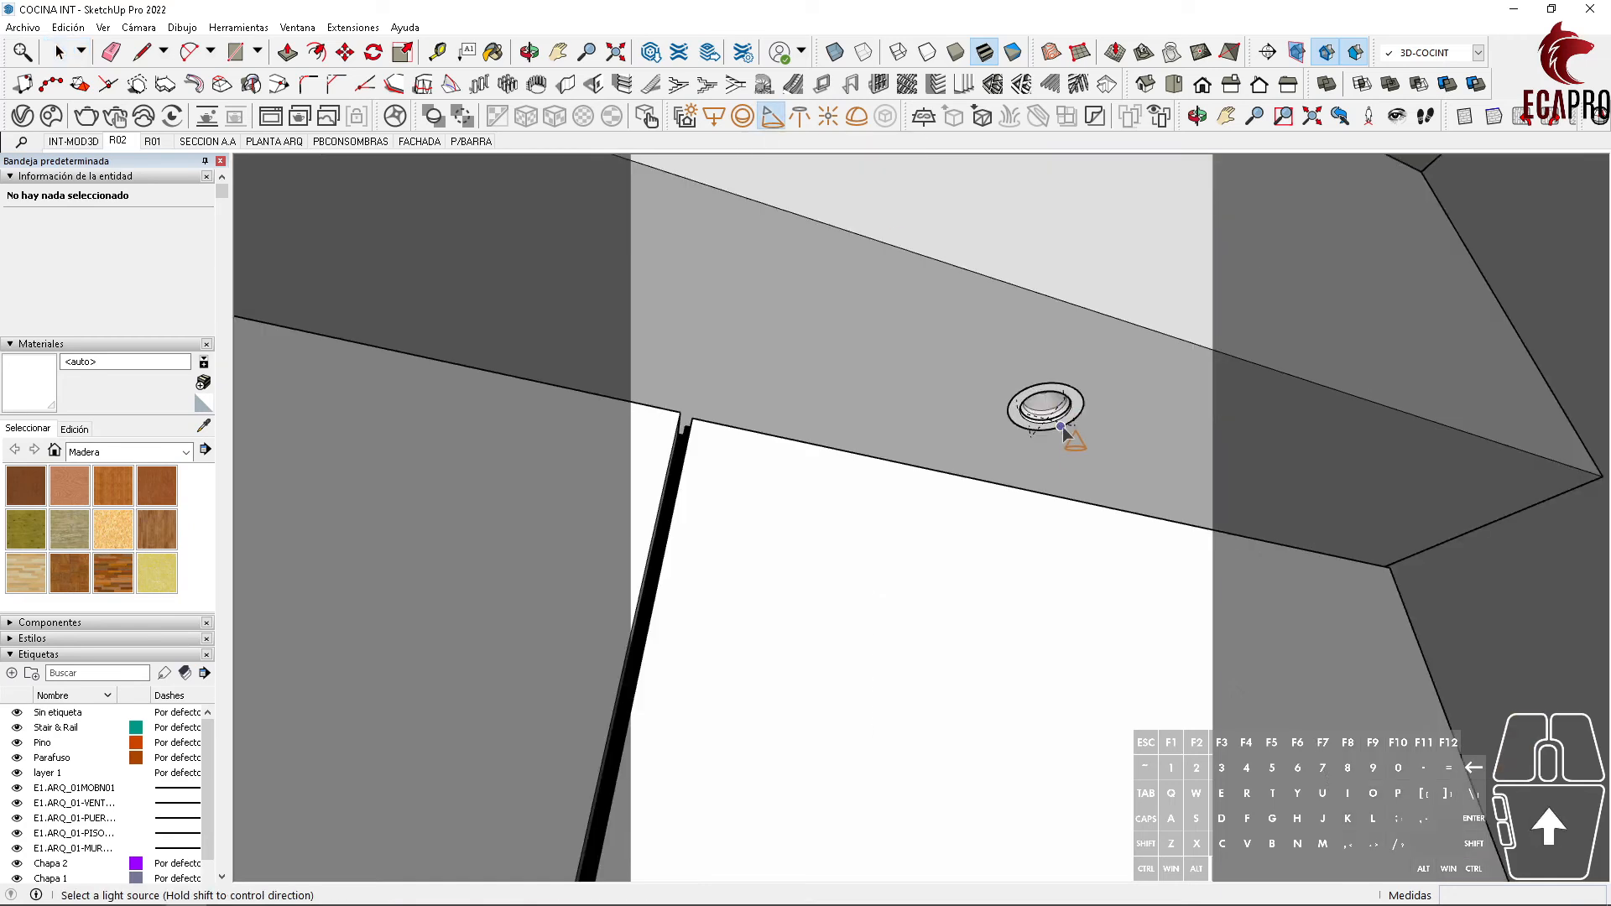
scroll(1060, 411, up, 2)
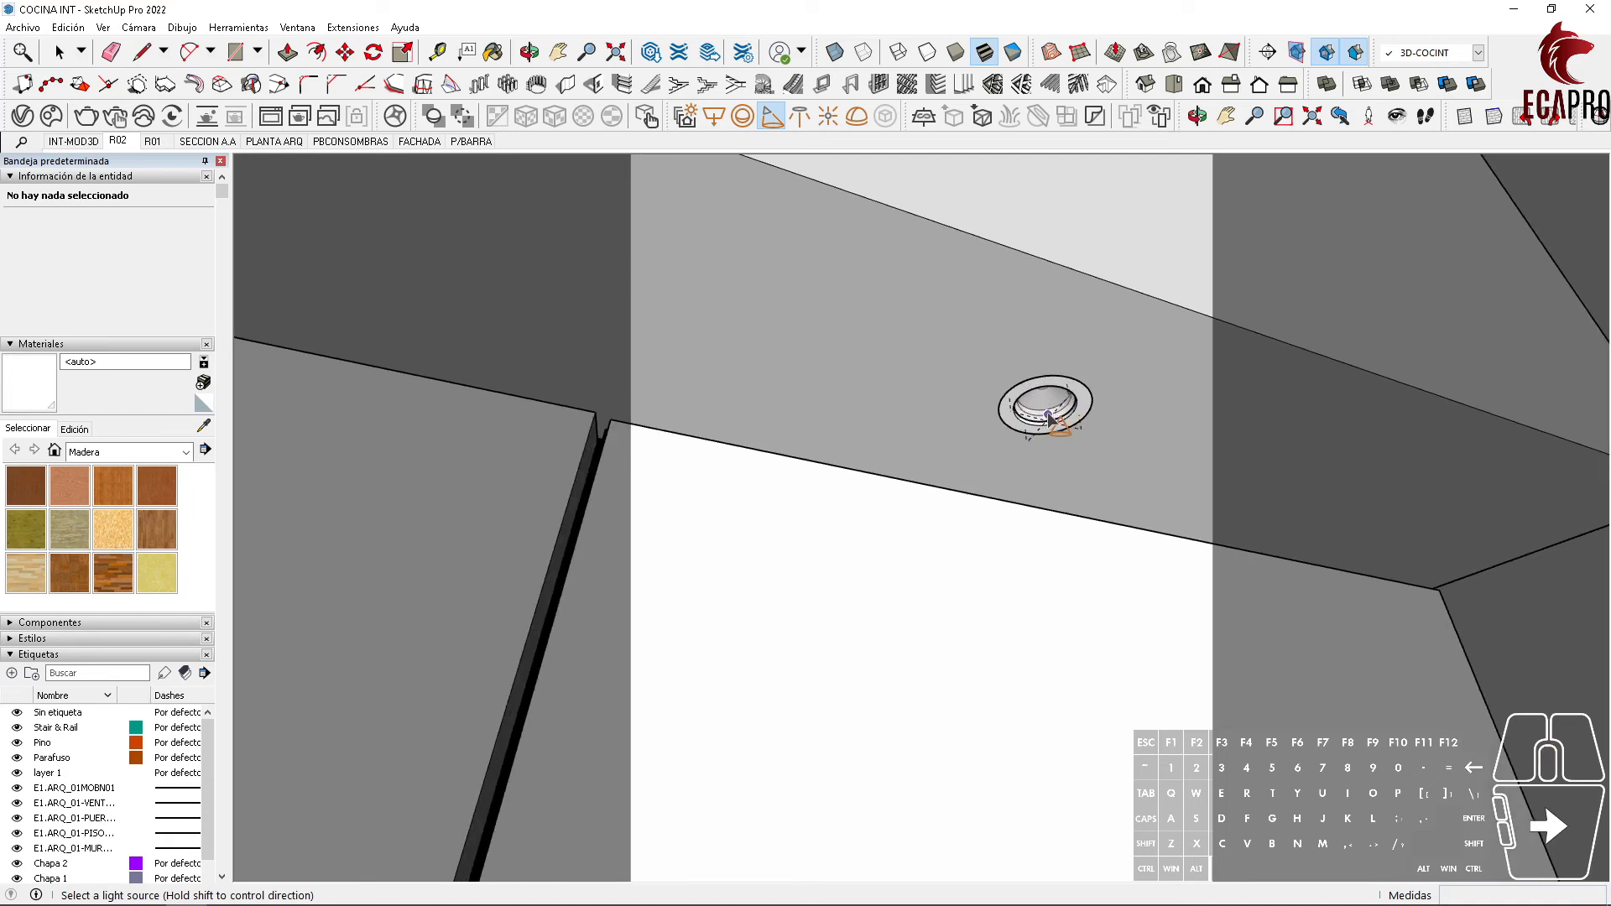
scroll(1049, 409, up, 3)
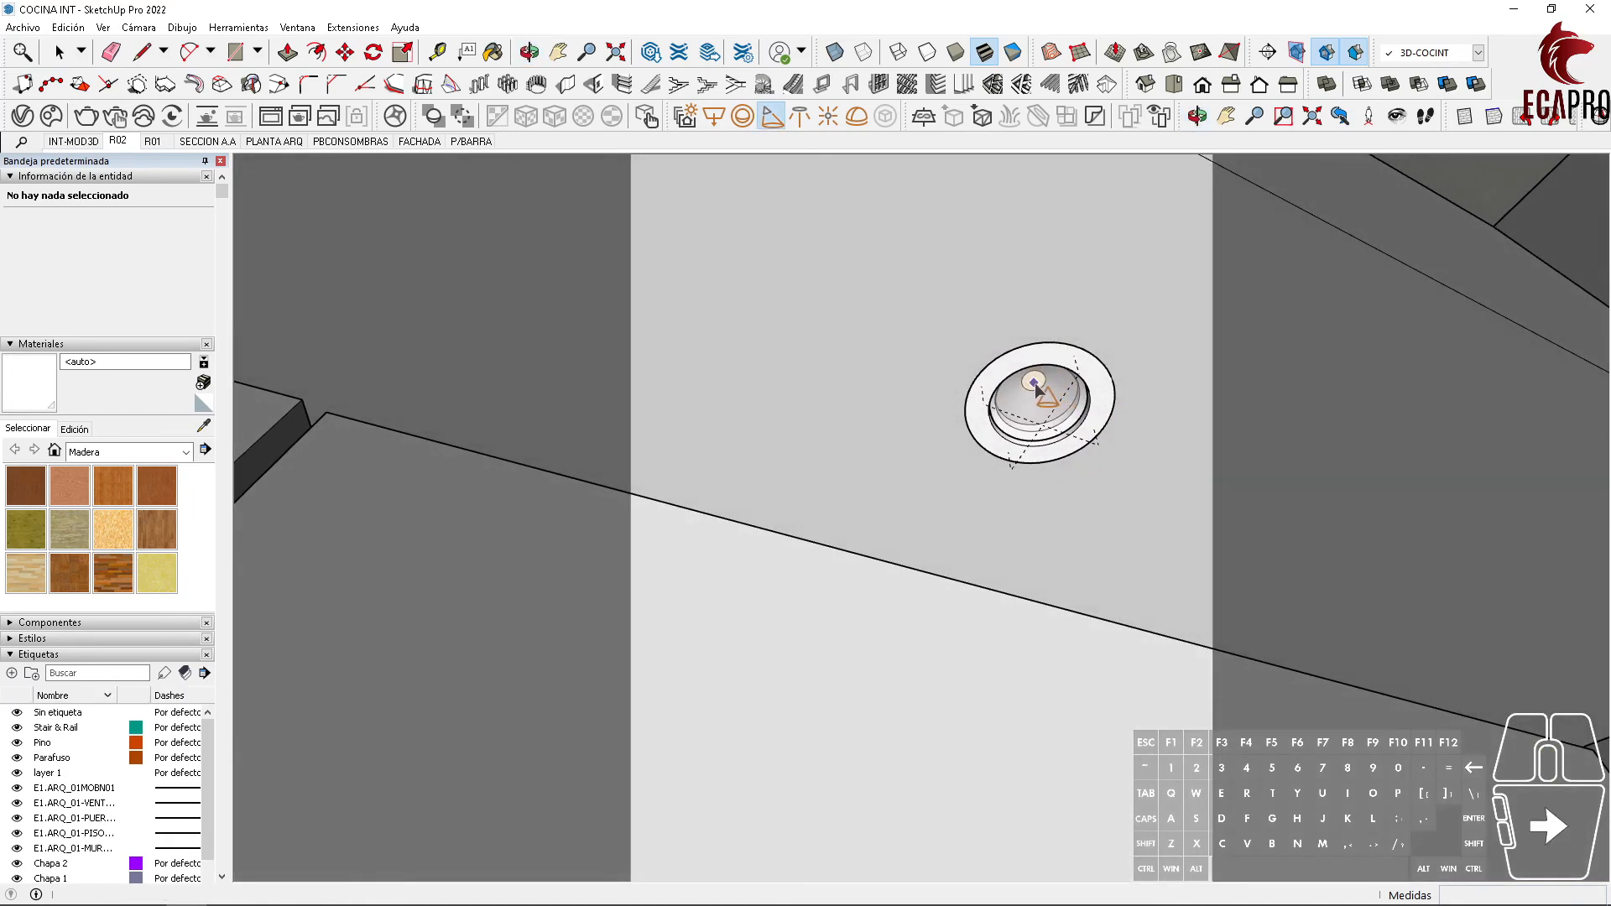
click(1036, 385)
scroll(1036, 386, down, 5)
middle_drag(1067, 412, 1049, 612)
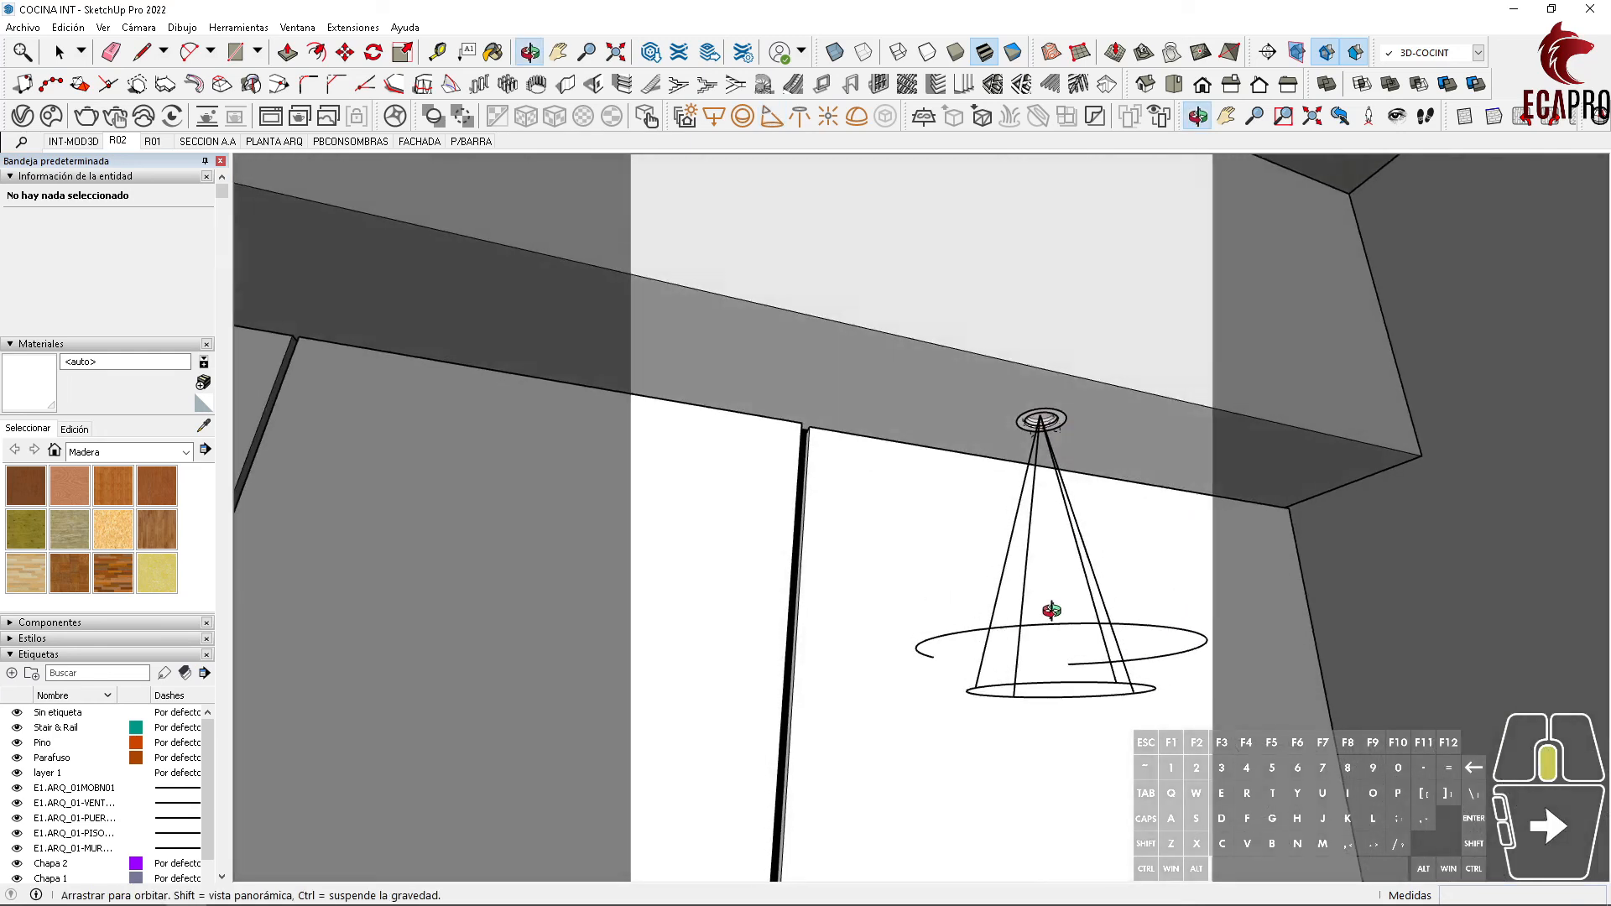
Step: Copy the spot light along the soffit into each of the other recessed fixtures, starting with the neighbour about 1.06 m away
key(space)
click(1025, 610)
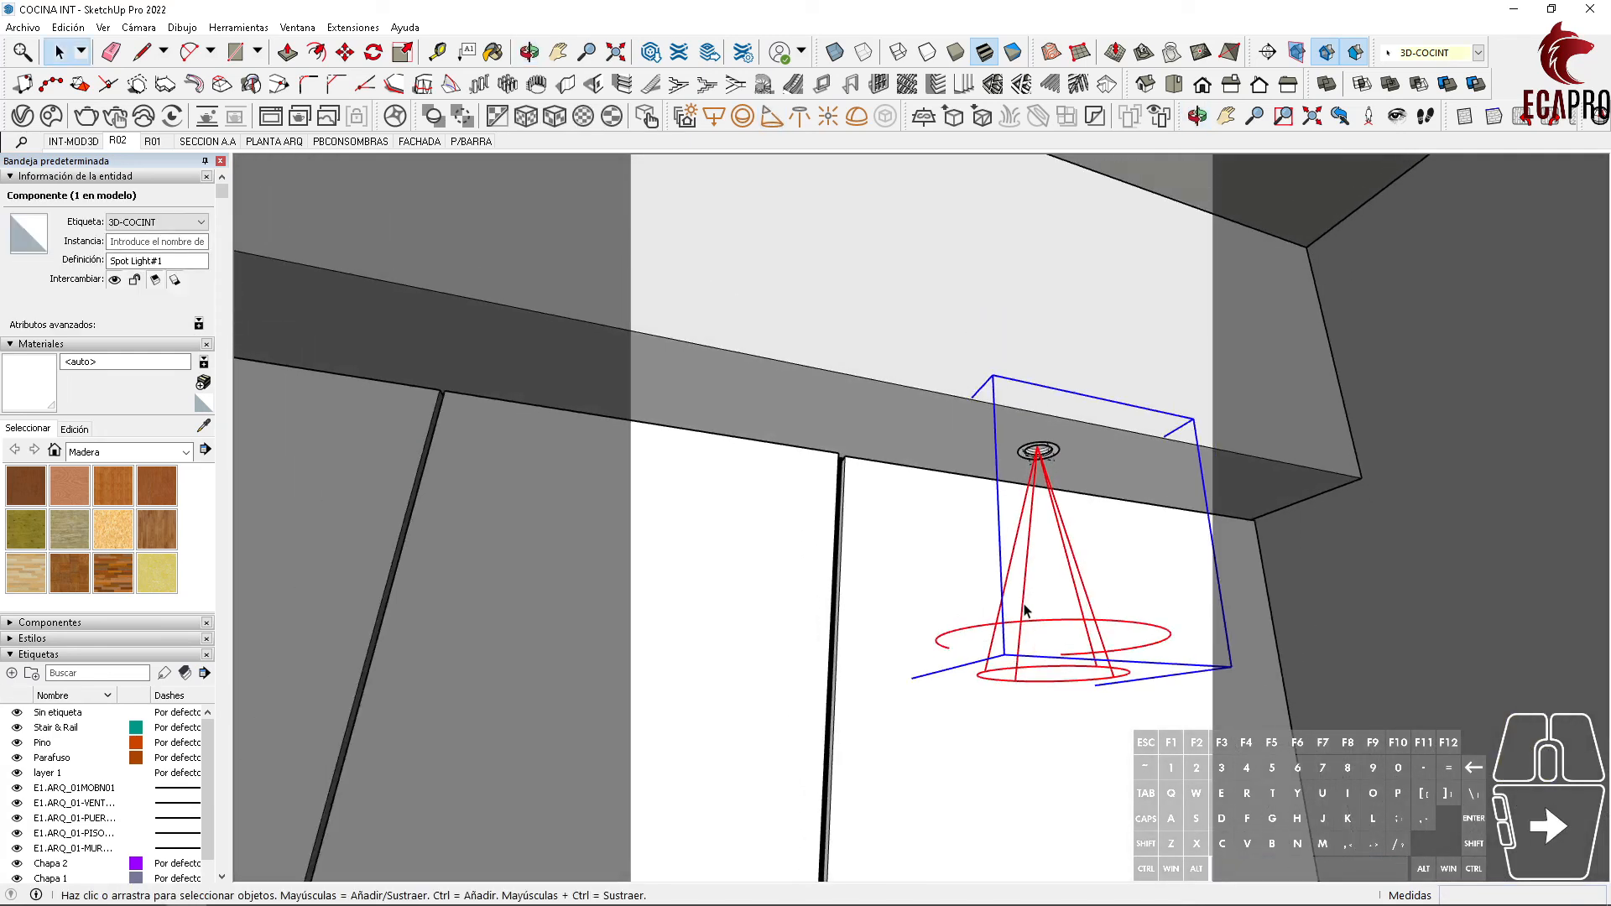
key(m)
click(1037, 443)
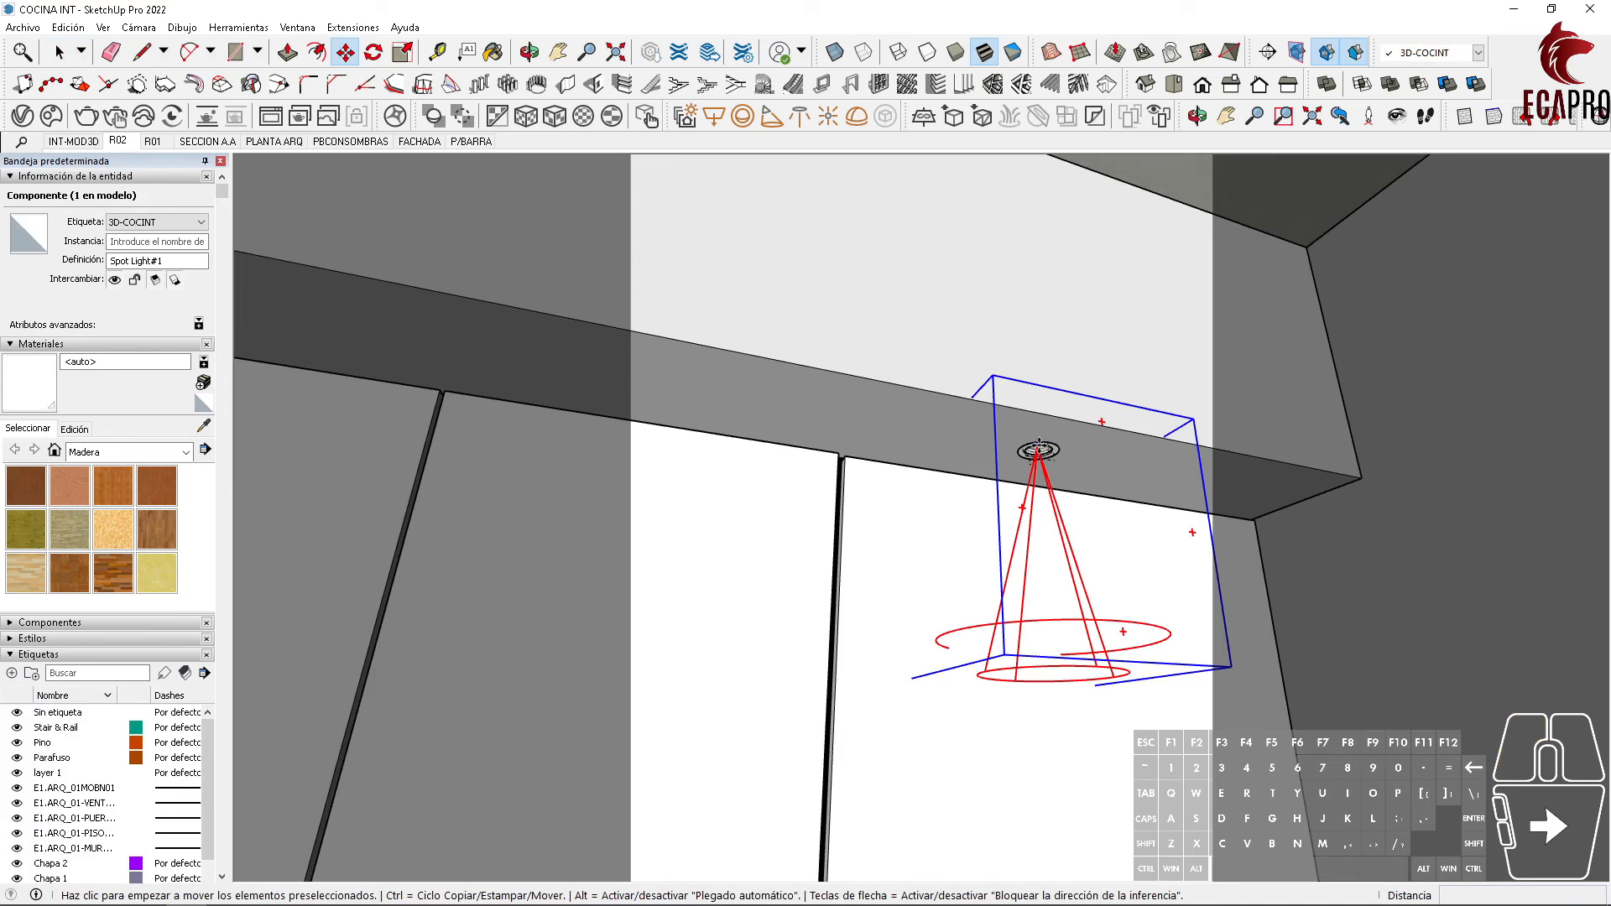
click(1039, 449)
key(ctrl)
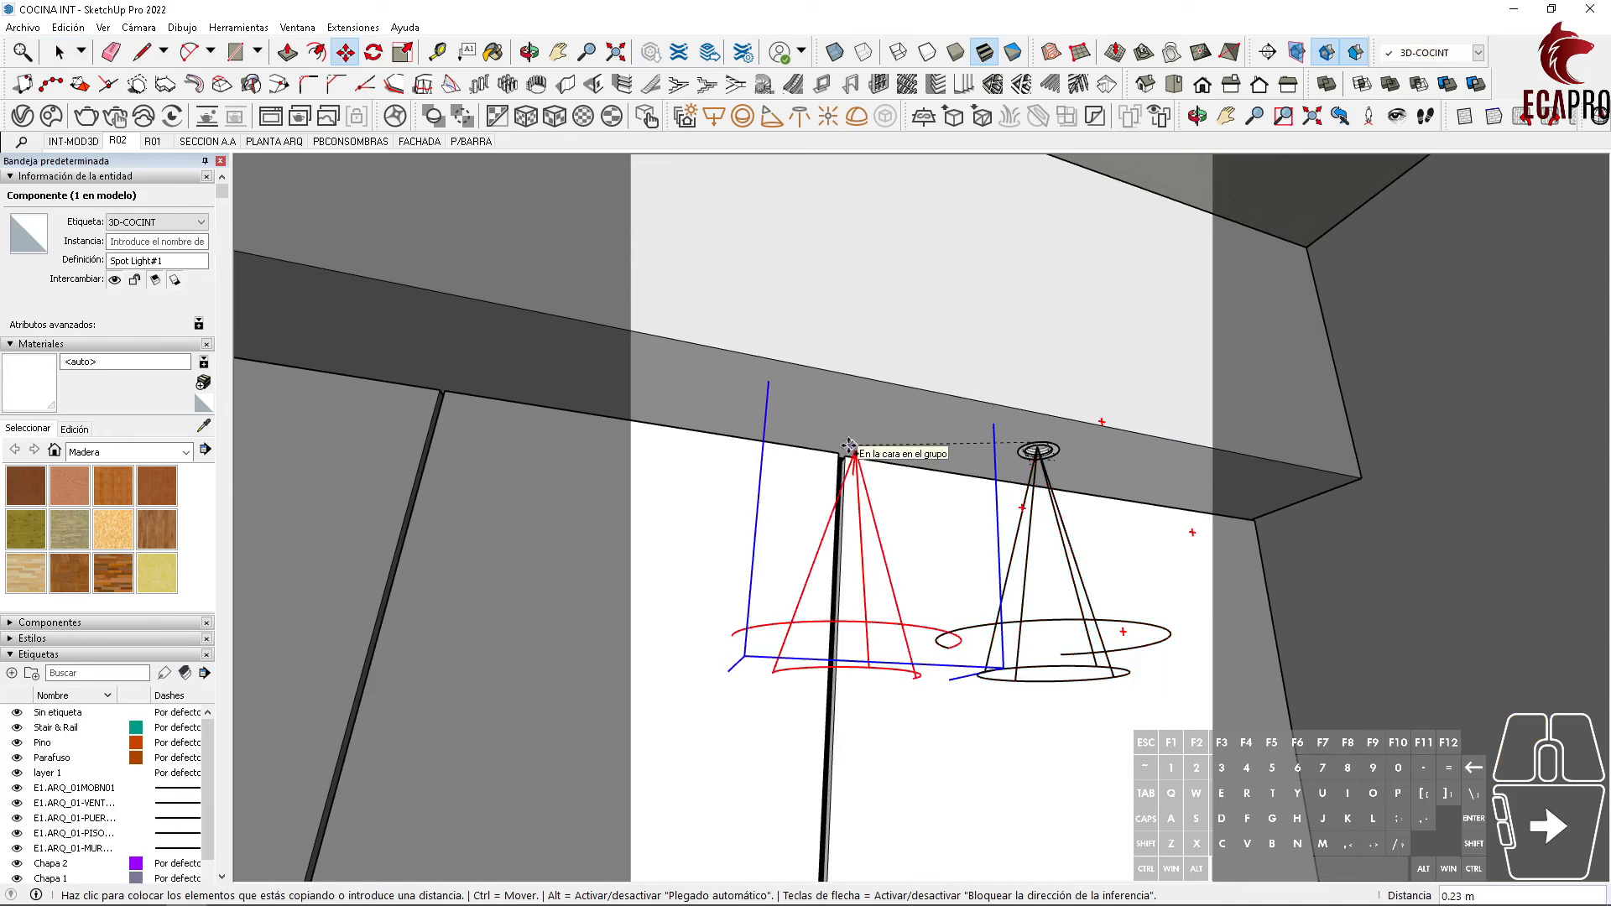
scroll(901, 451, down, 3)
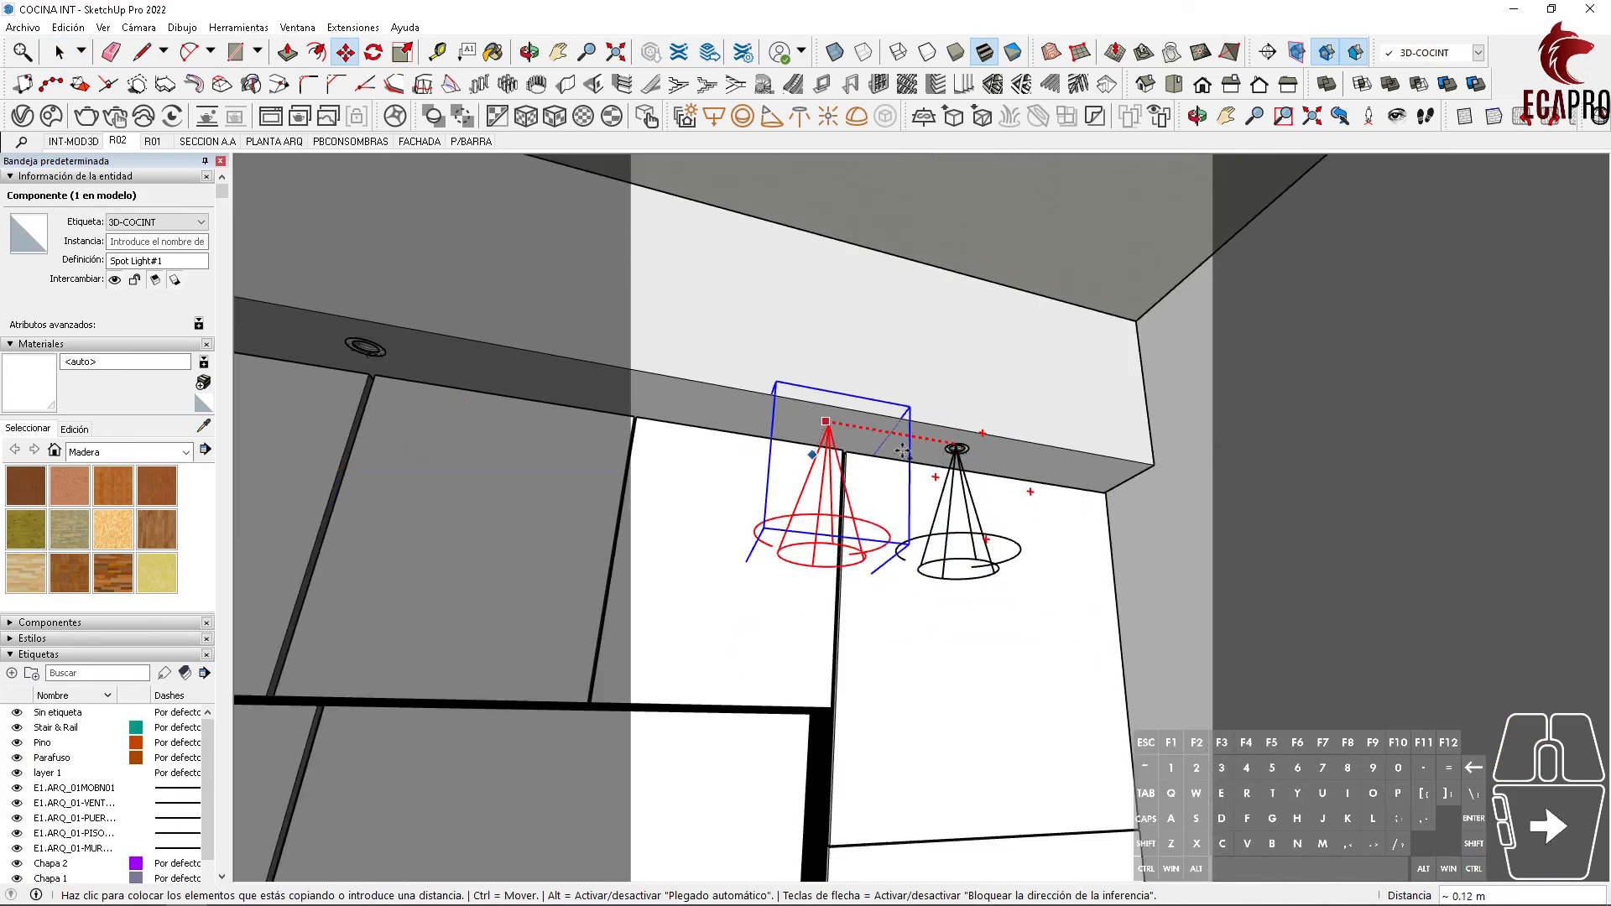
scroll(722, 381, up, 5)
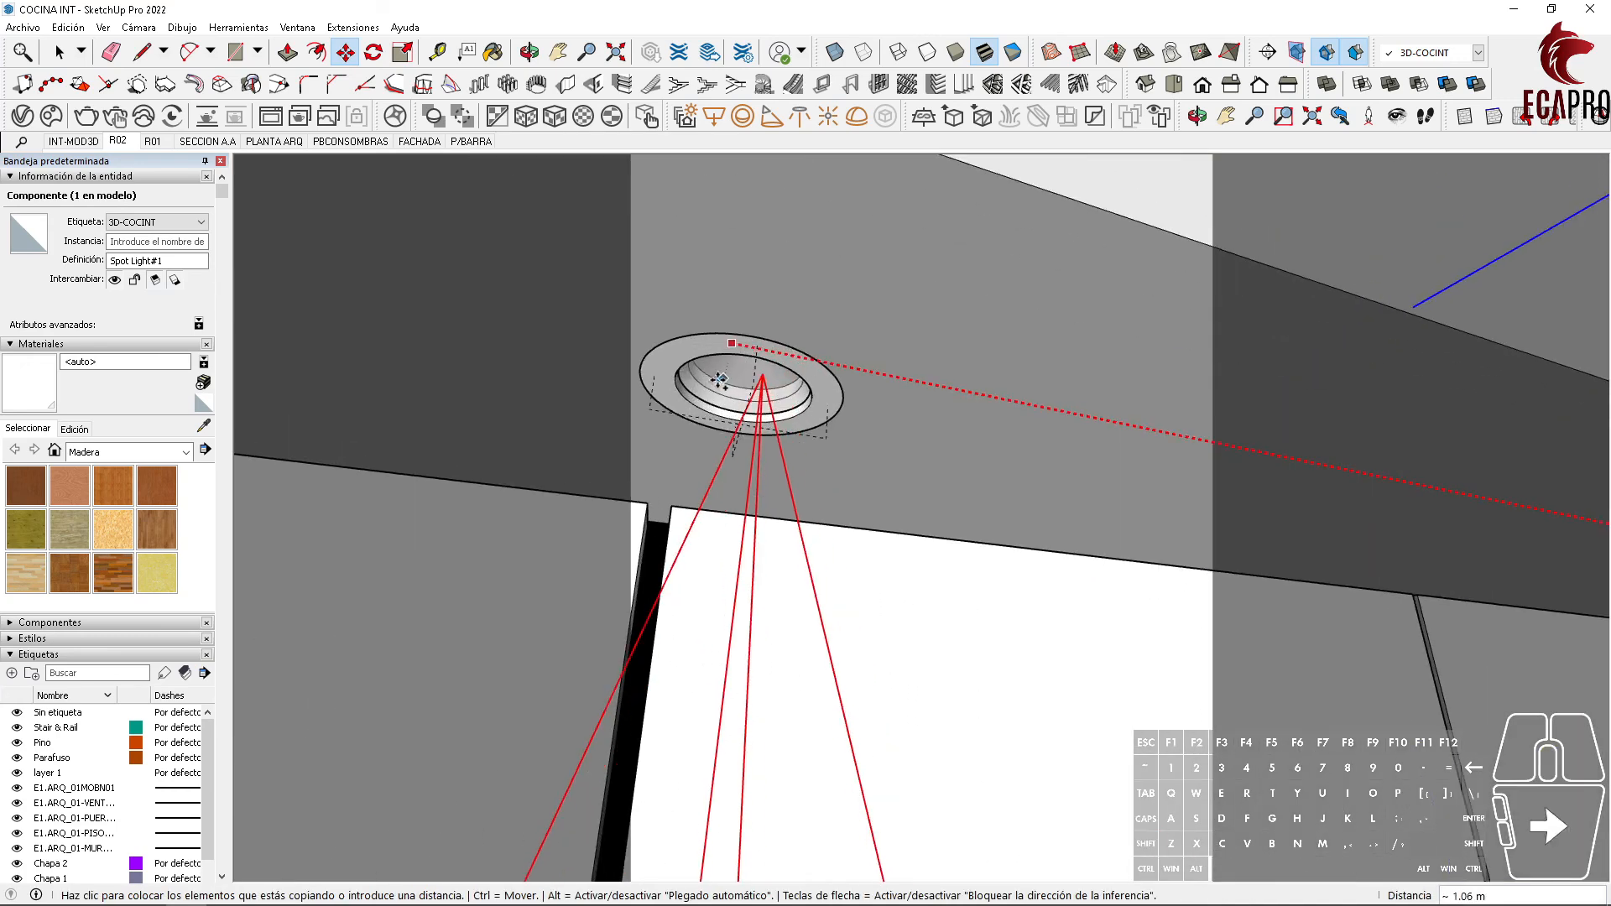
click(720, 380)
scroll(995, 476, down, 5)
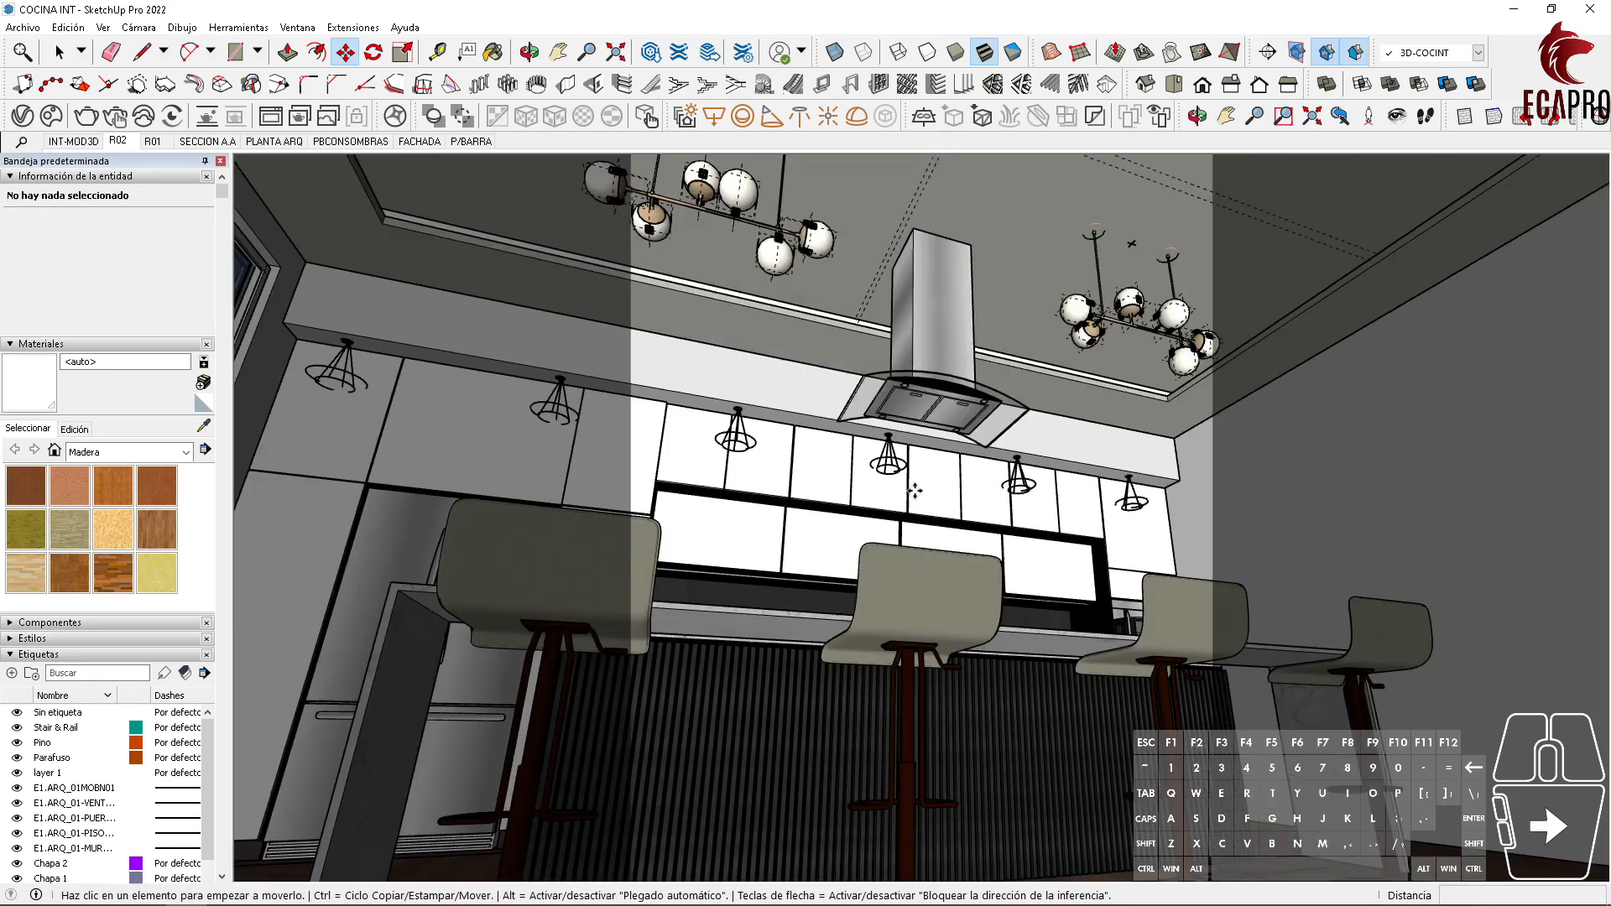
Step: Return to scene R02 and open the V-Ray Asset Editor
key(space)
middle_drag(777, 534, 1004, 627)
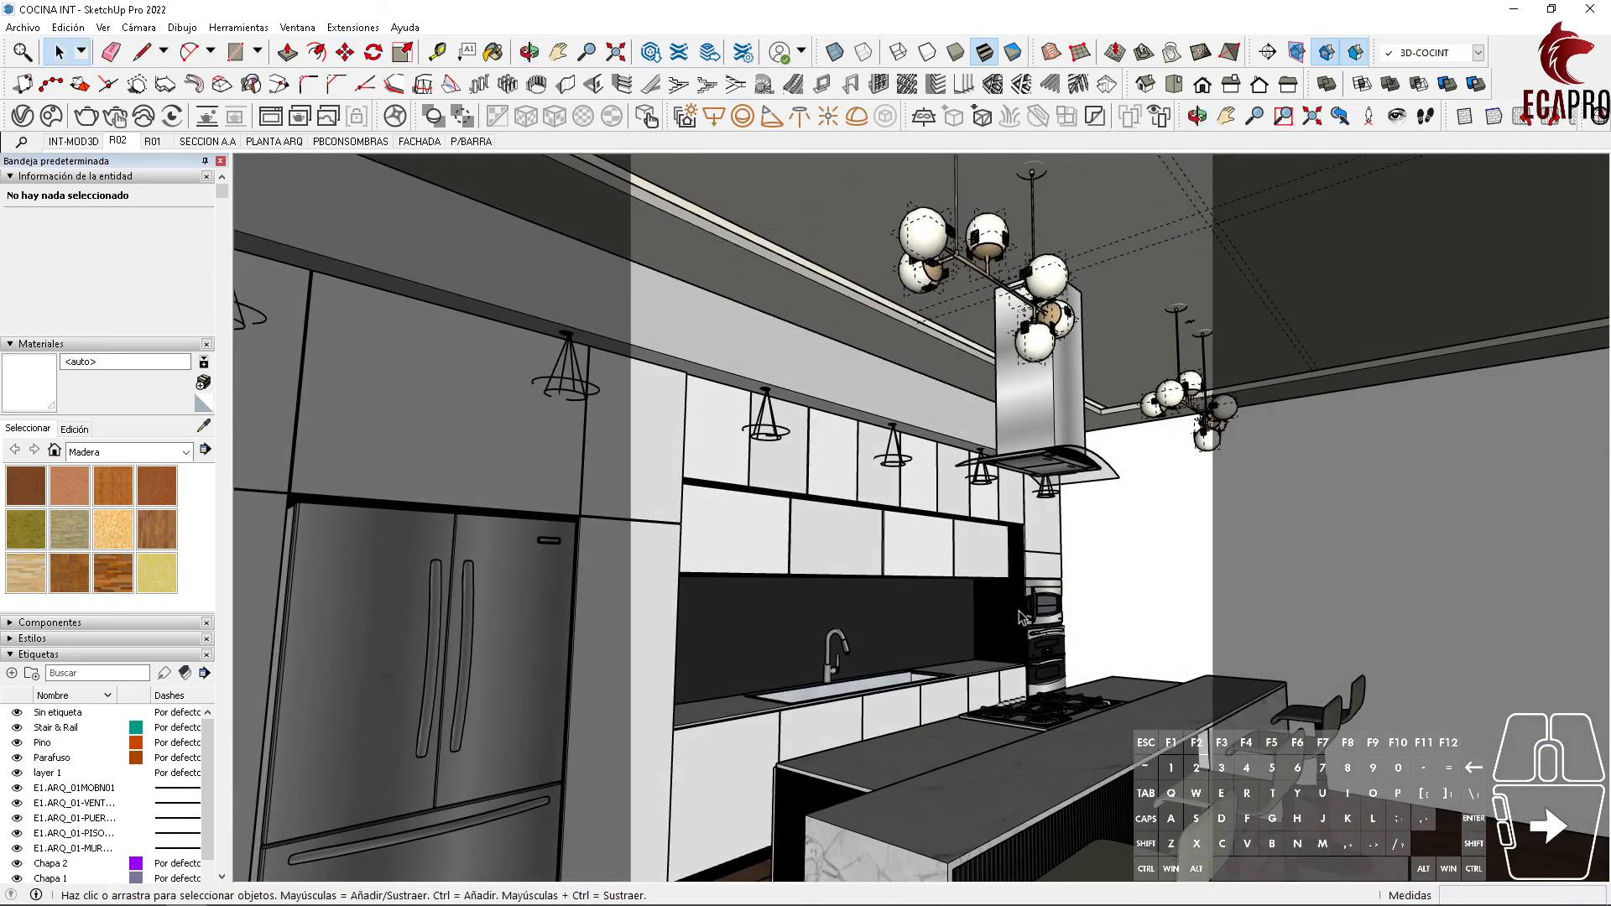
click(119, 141)
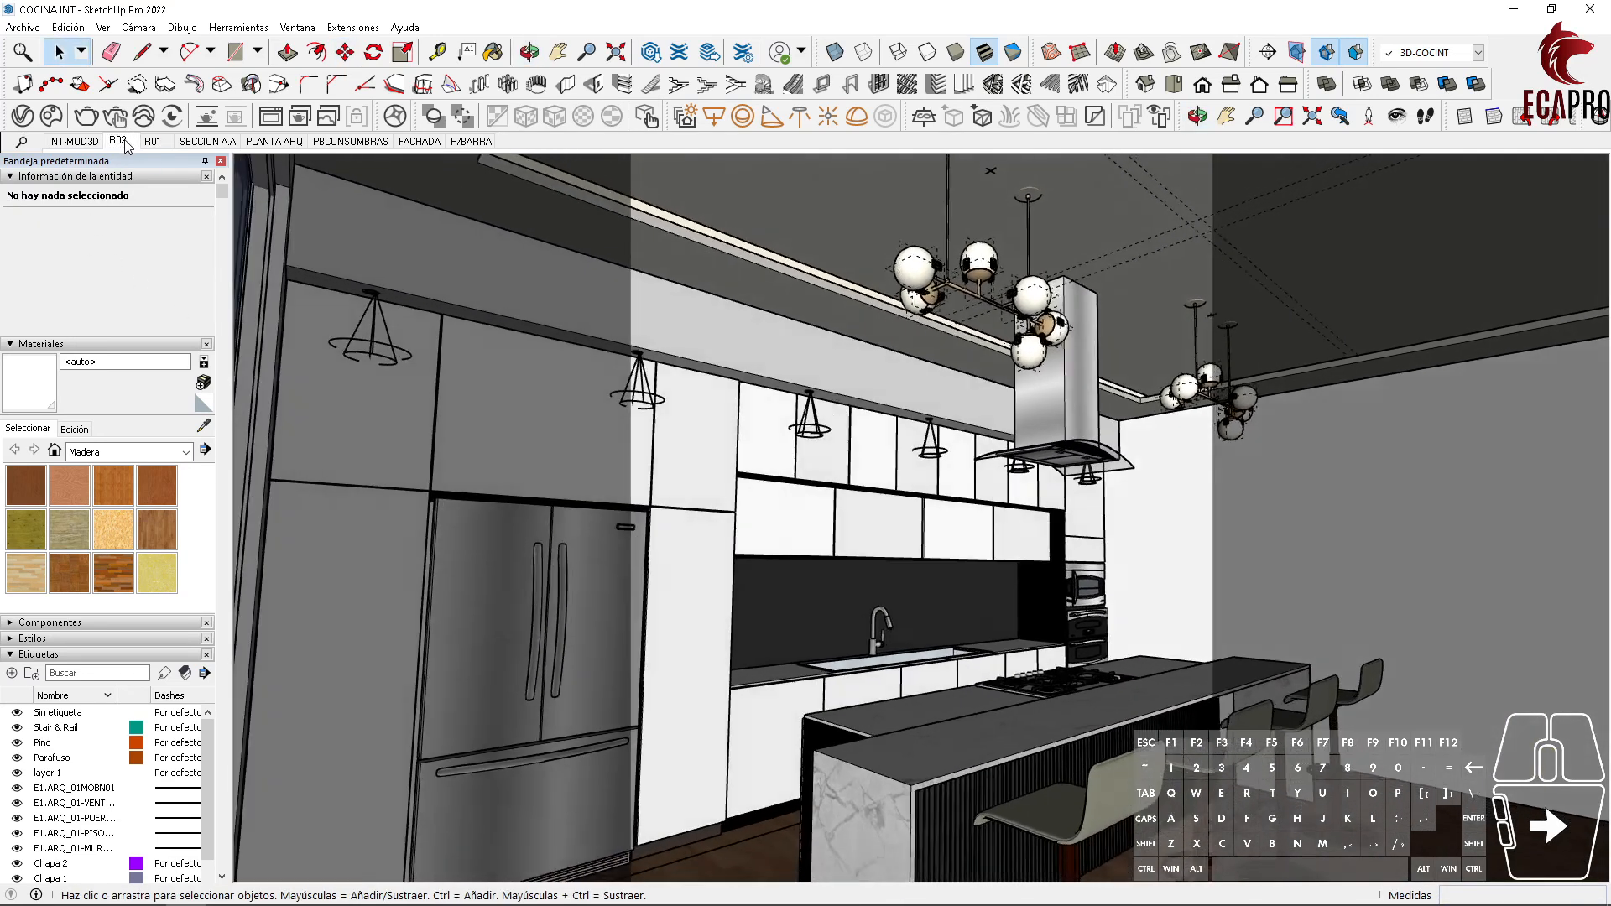
click(21, 117)
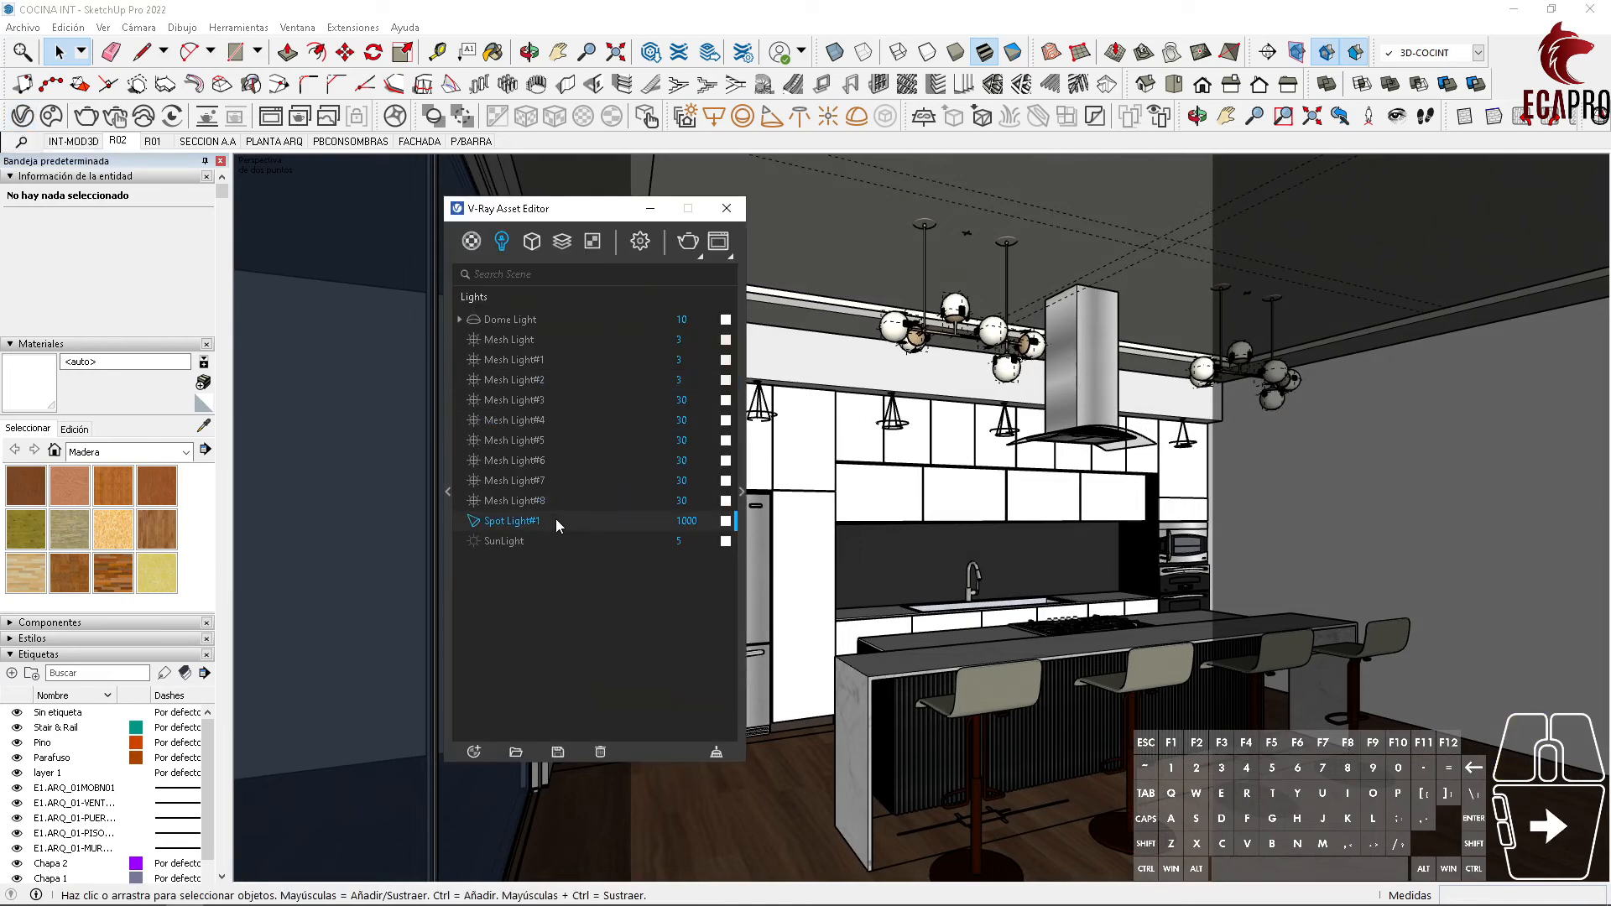
Step: Set the color of Mesh Light#3 to a pale warm white with a hue of 0.079
click(550, 460)
click(726, 401)
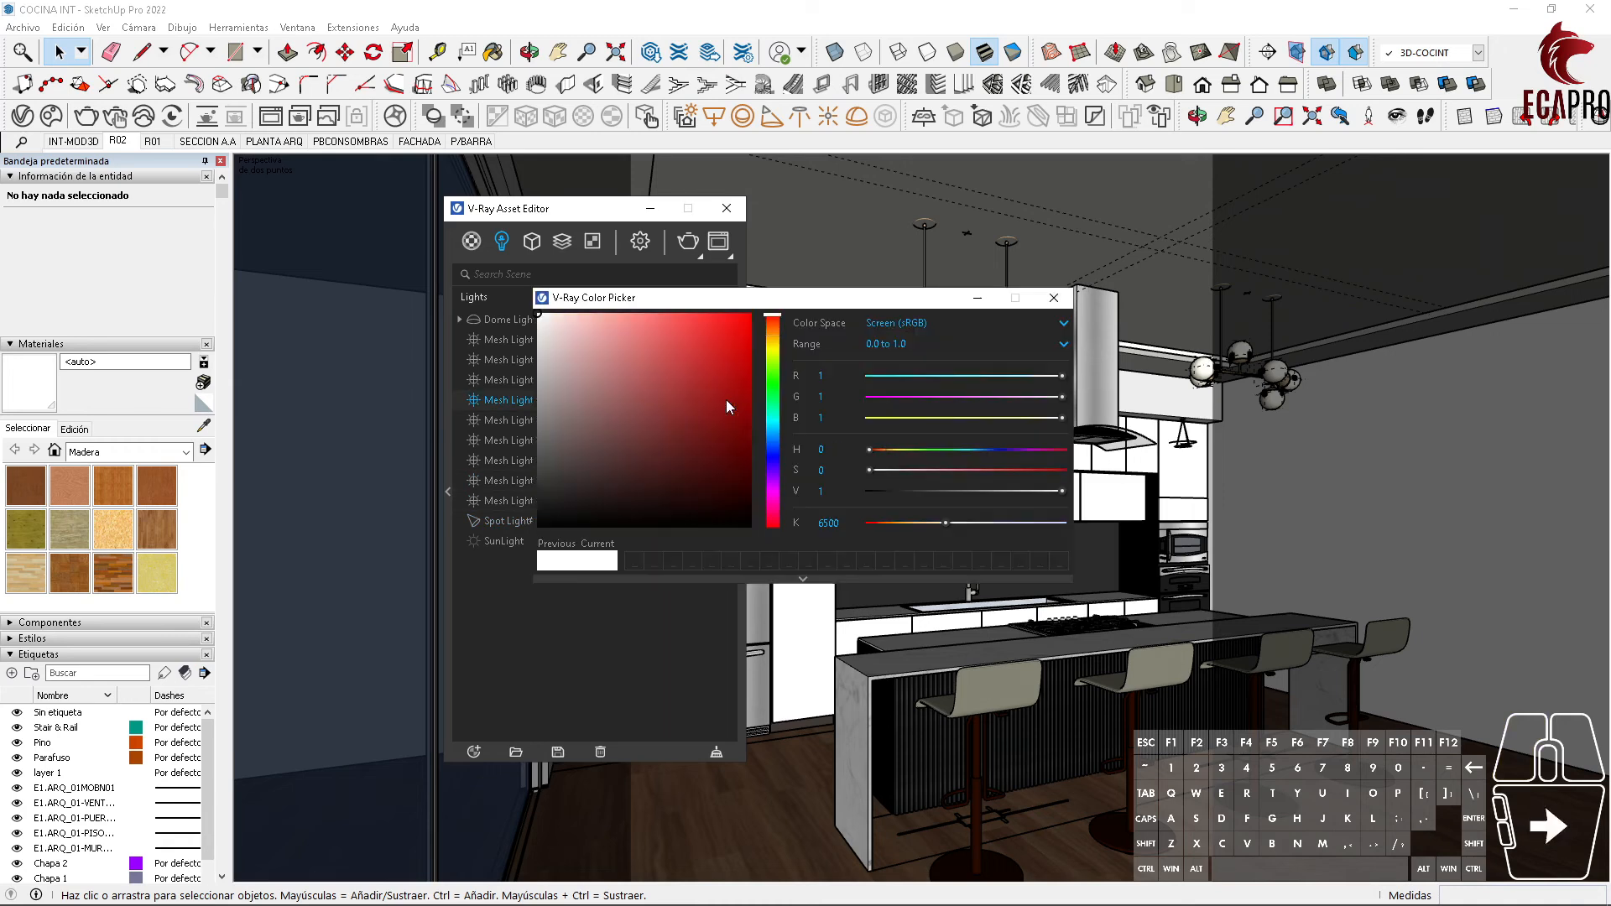
click(772, 331)
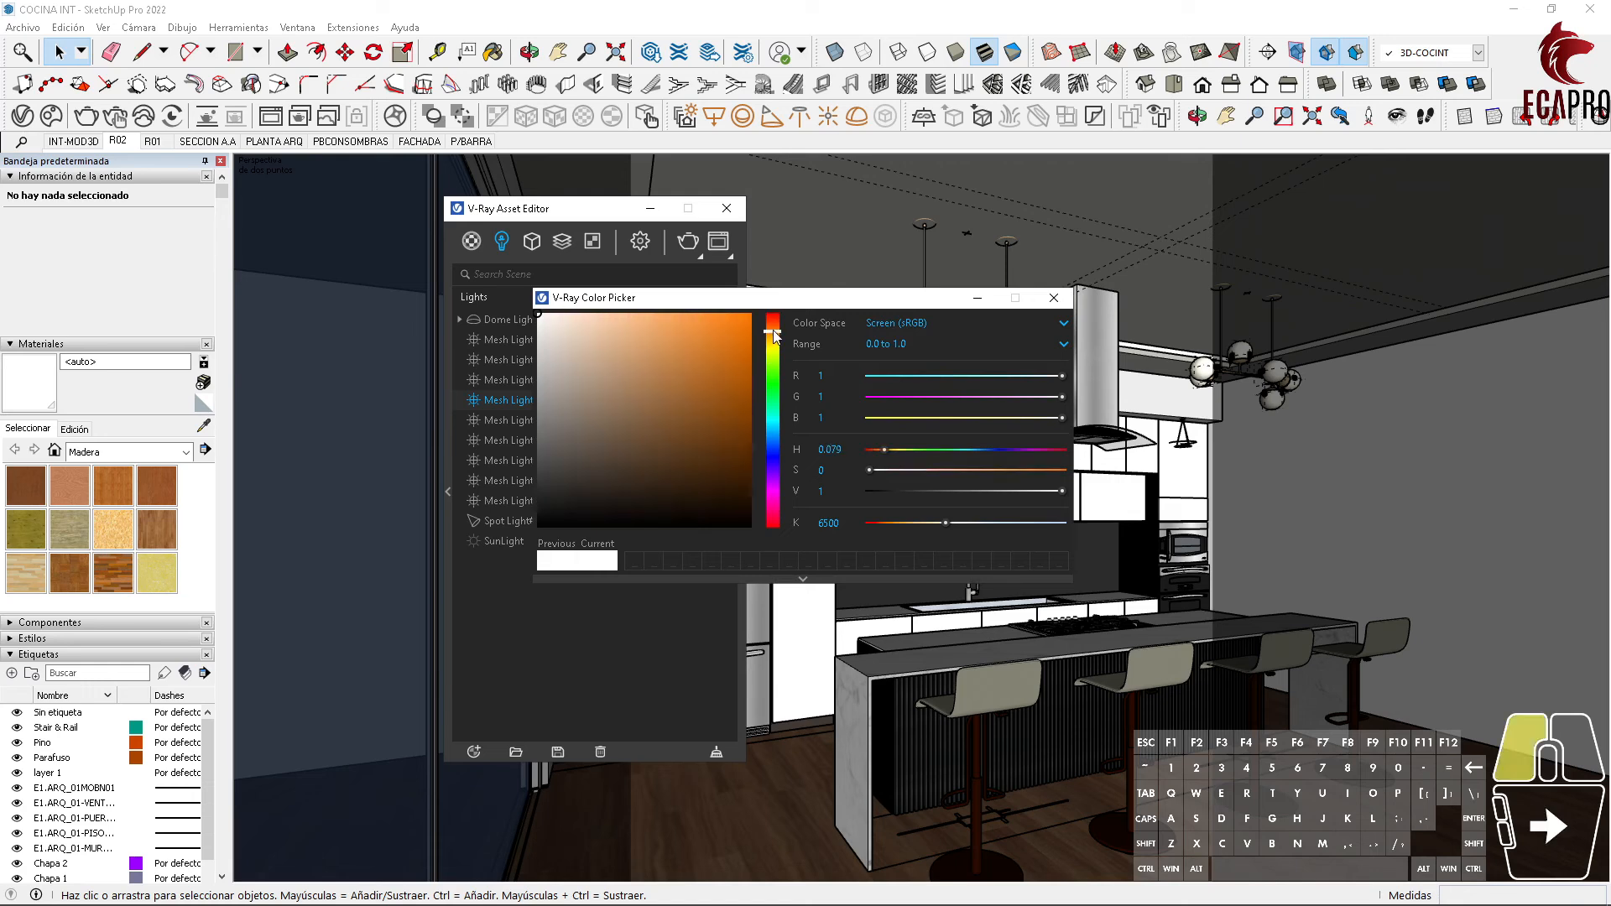
click(560, 316)
click(1054, 298)
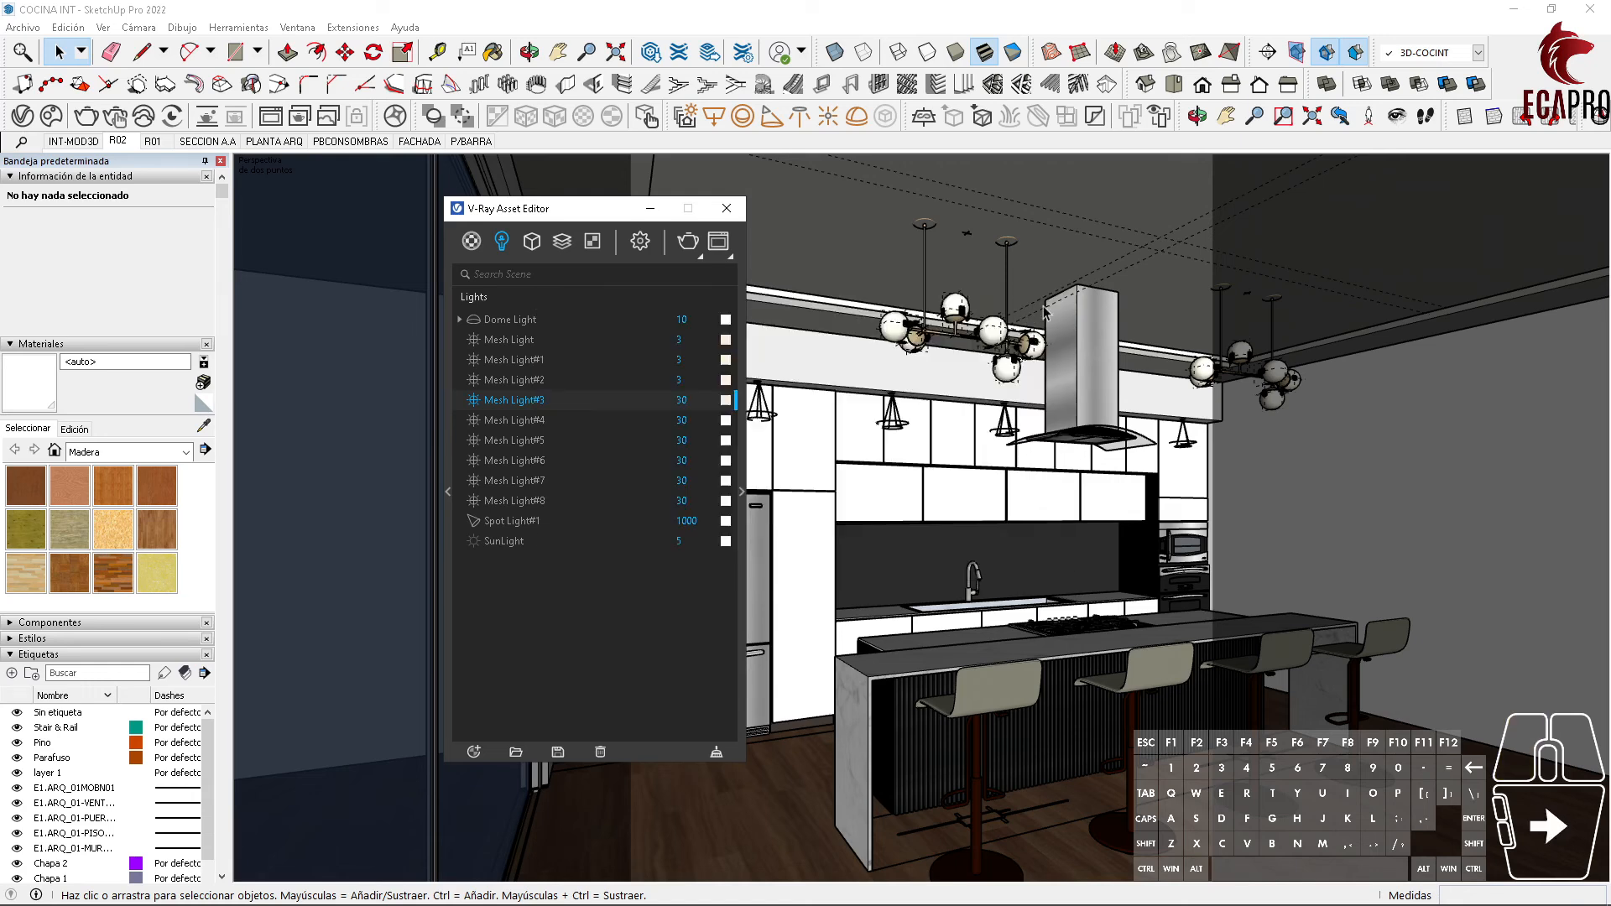
Step: Copy the warm white color of Mesh Light#3 to the other recessed mesh lights, Mesh Light#4 through Mesh Light#8
right_click(726, 402)
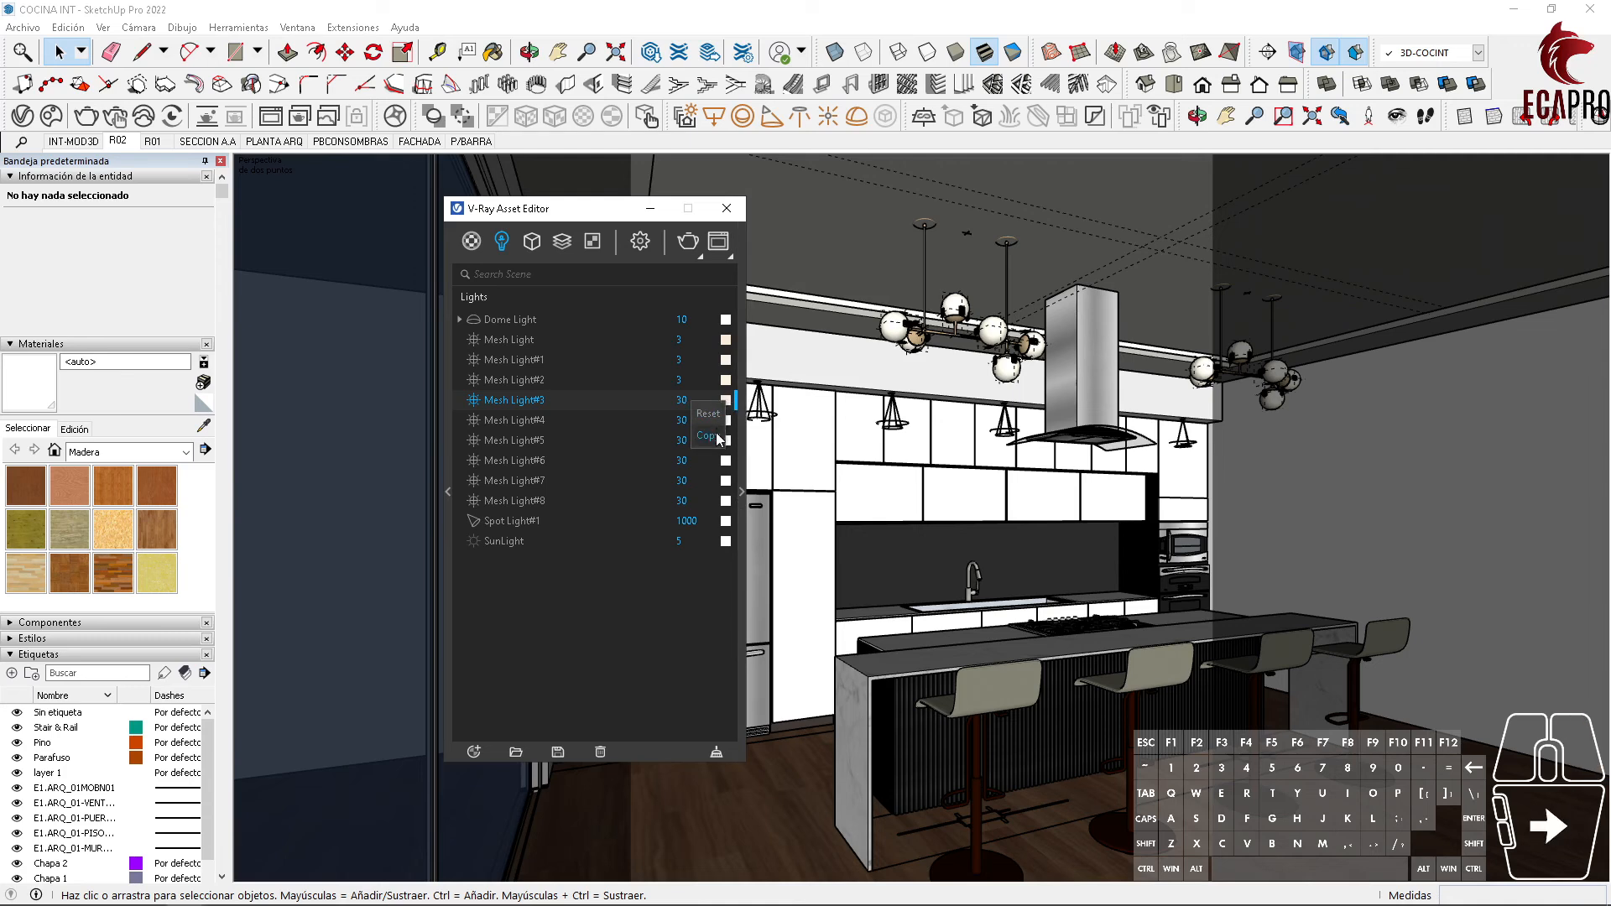
right_click(730, 425)
click(711, 476)
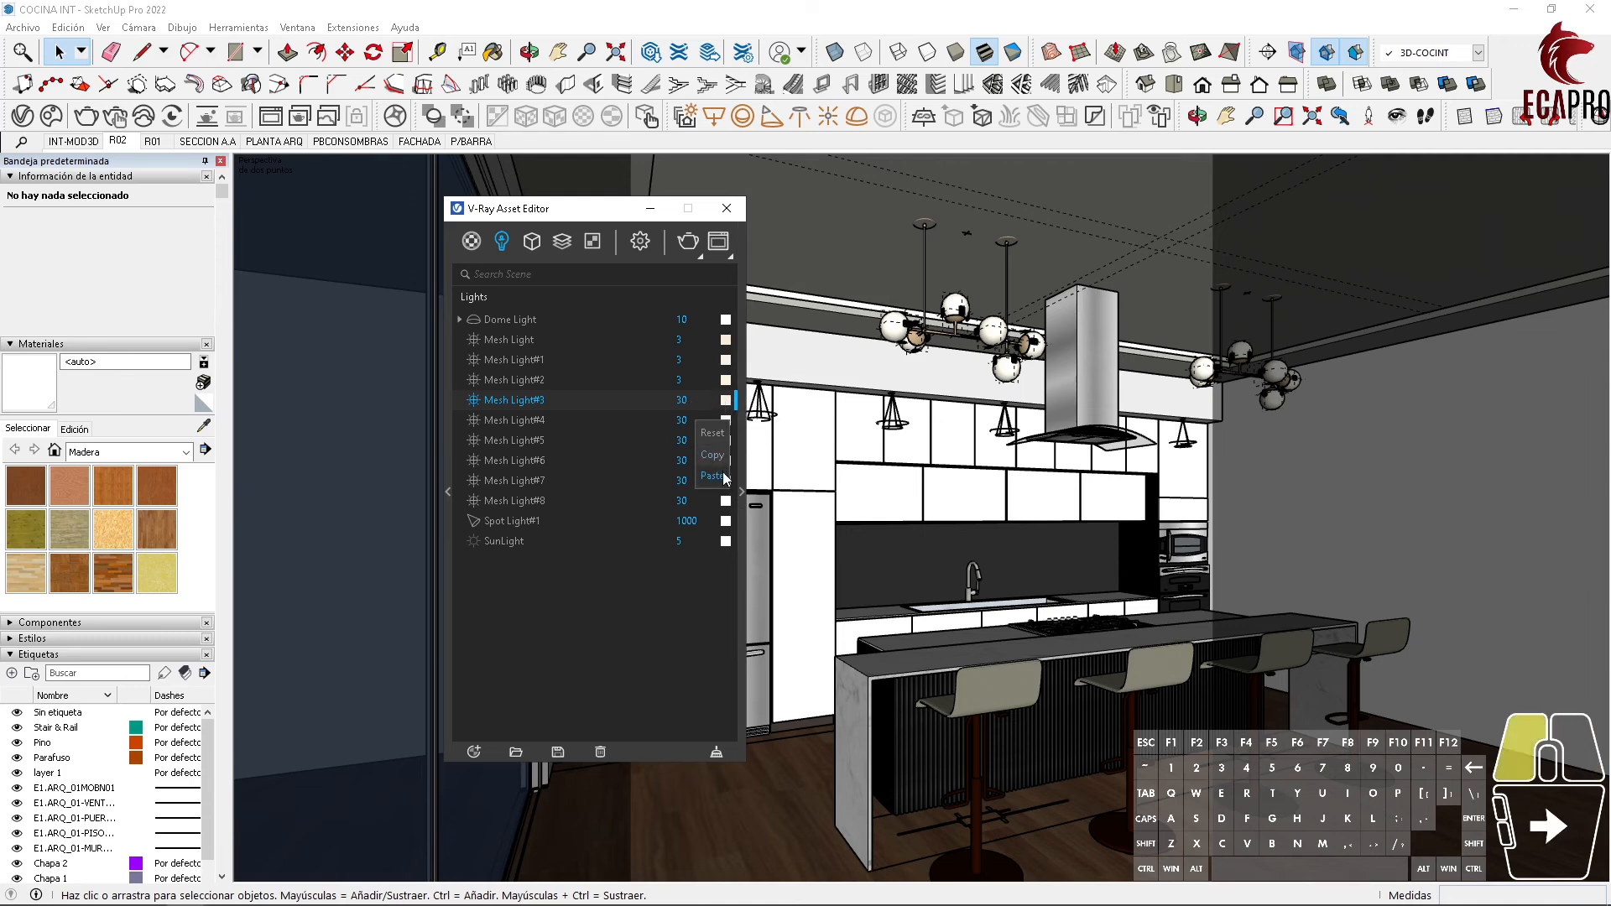
right_click(727, 445)
click(706, 495)
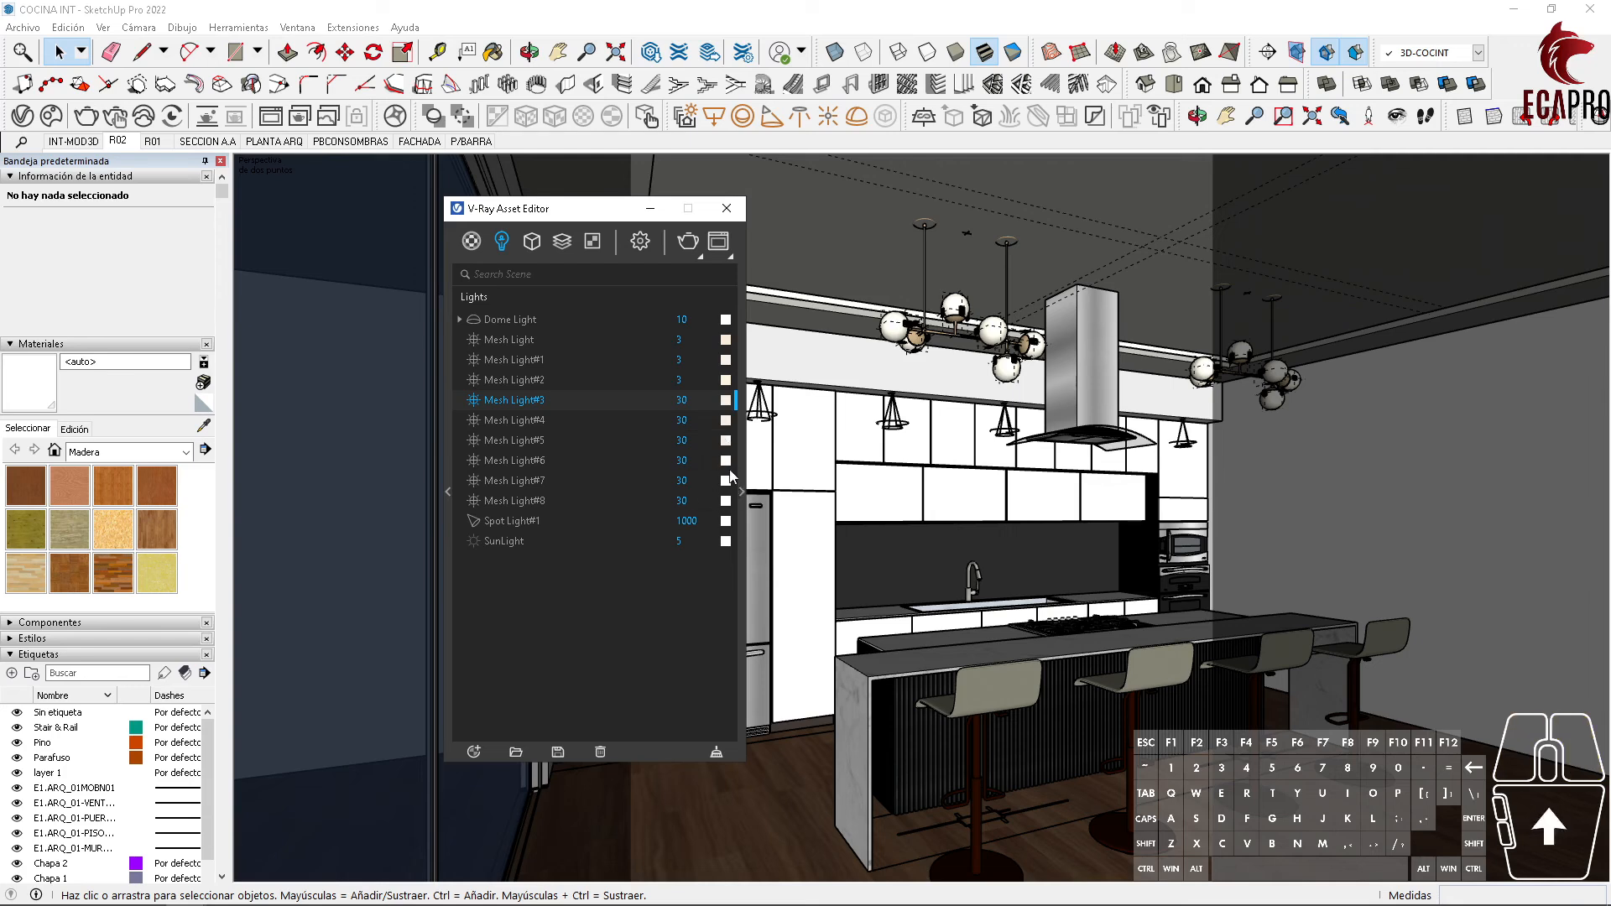
right_click(726, 461)
click(706, 512)
Step: Set the intensity of Mesh Light#3 through Mesh Light#8 to 12
click(700, 399)
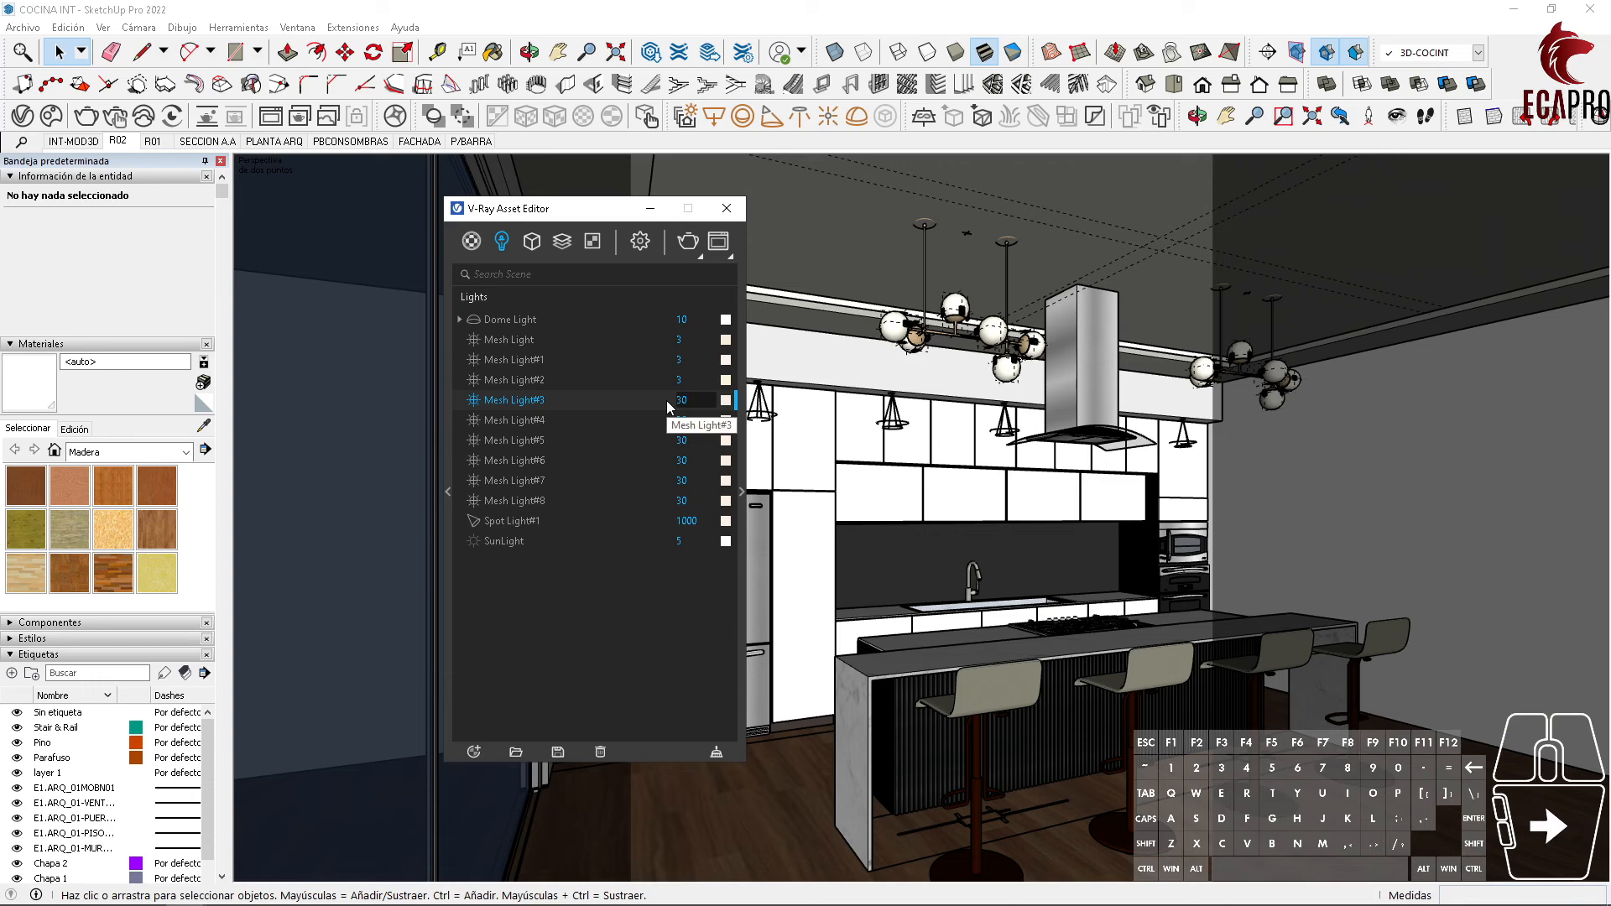
key(ctrl+a)
key(Return)
double_click(681, 419)
text(12)
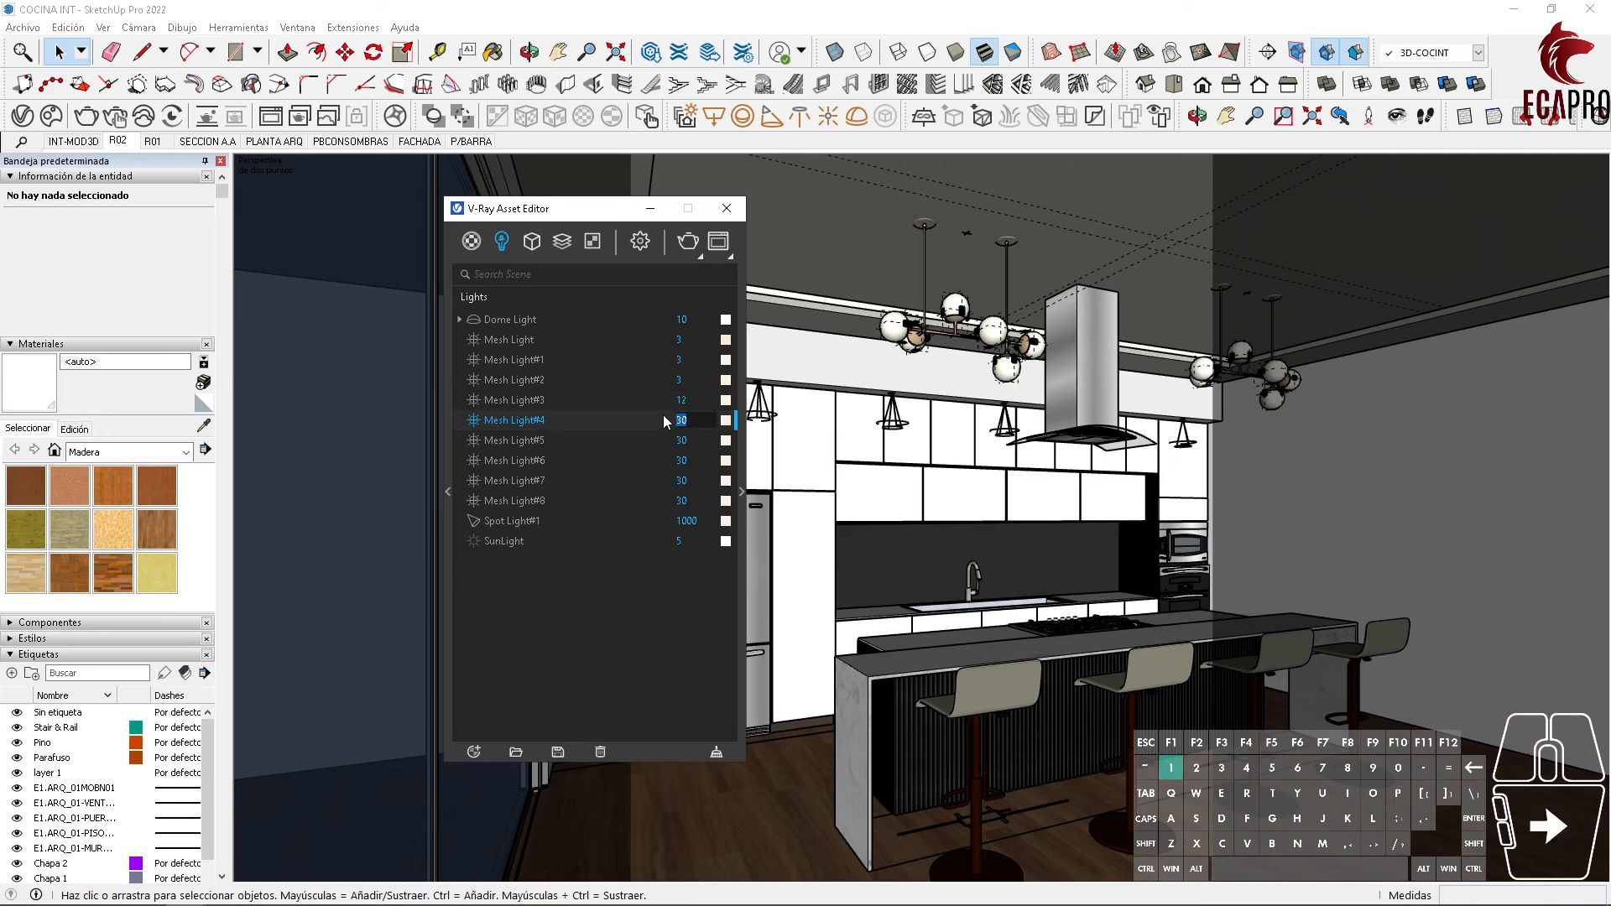
drag(694, 444, 652, 441)
text(12)
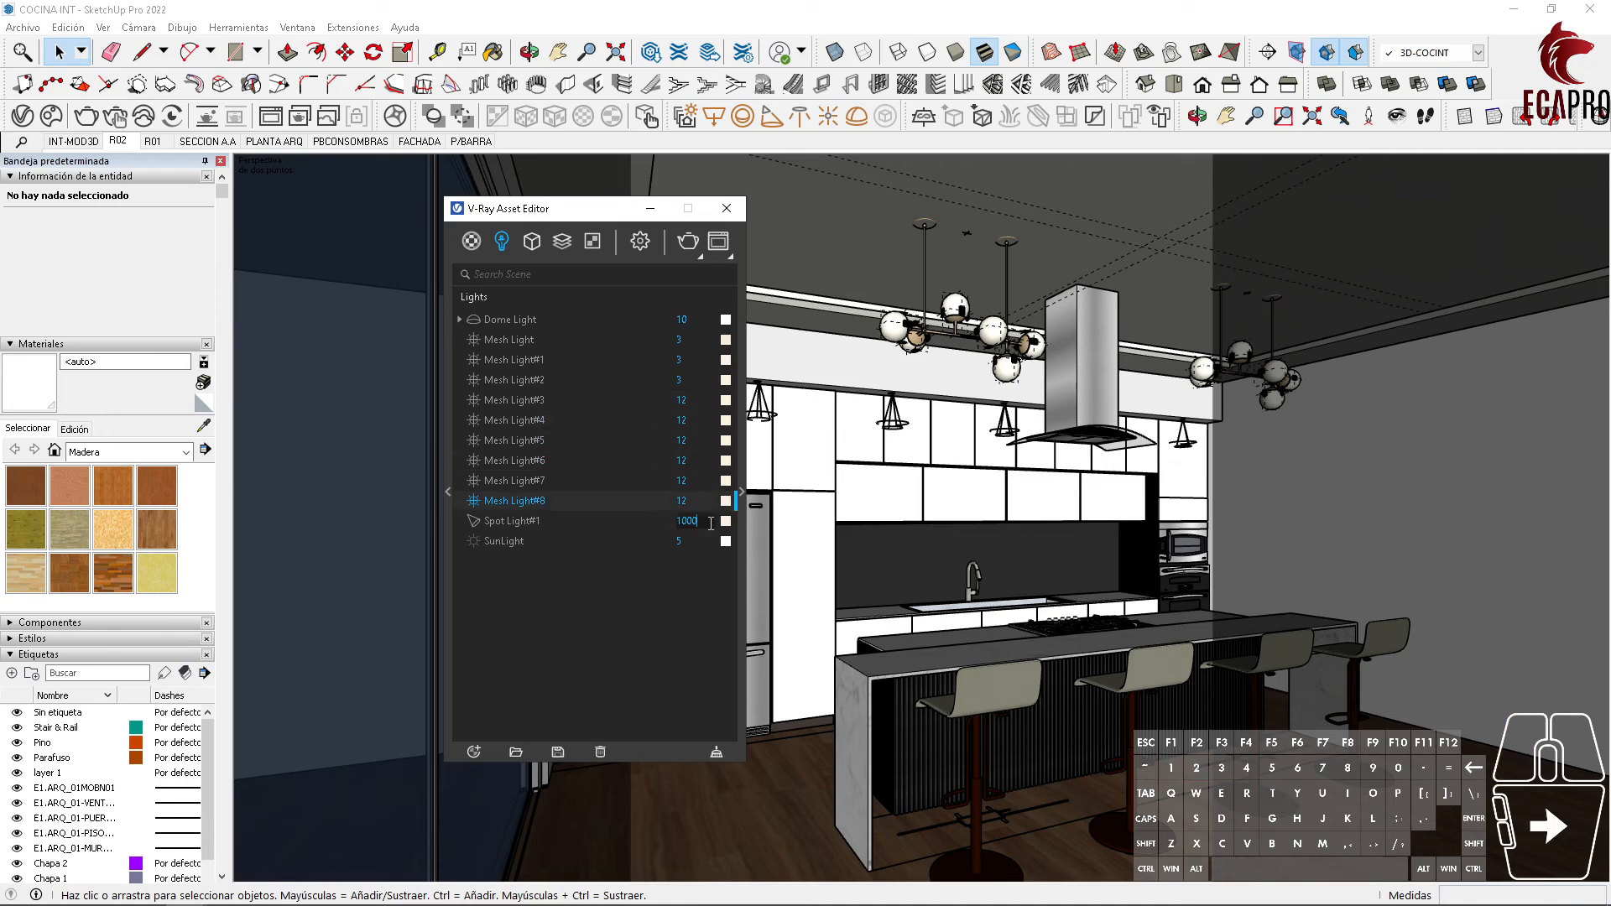
Step: Check the Spot Light#1 intensity and the render settings, and render scene R02 with V-Ray
click(713, 522)
double_click(713, 521)
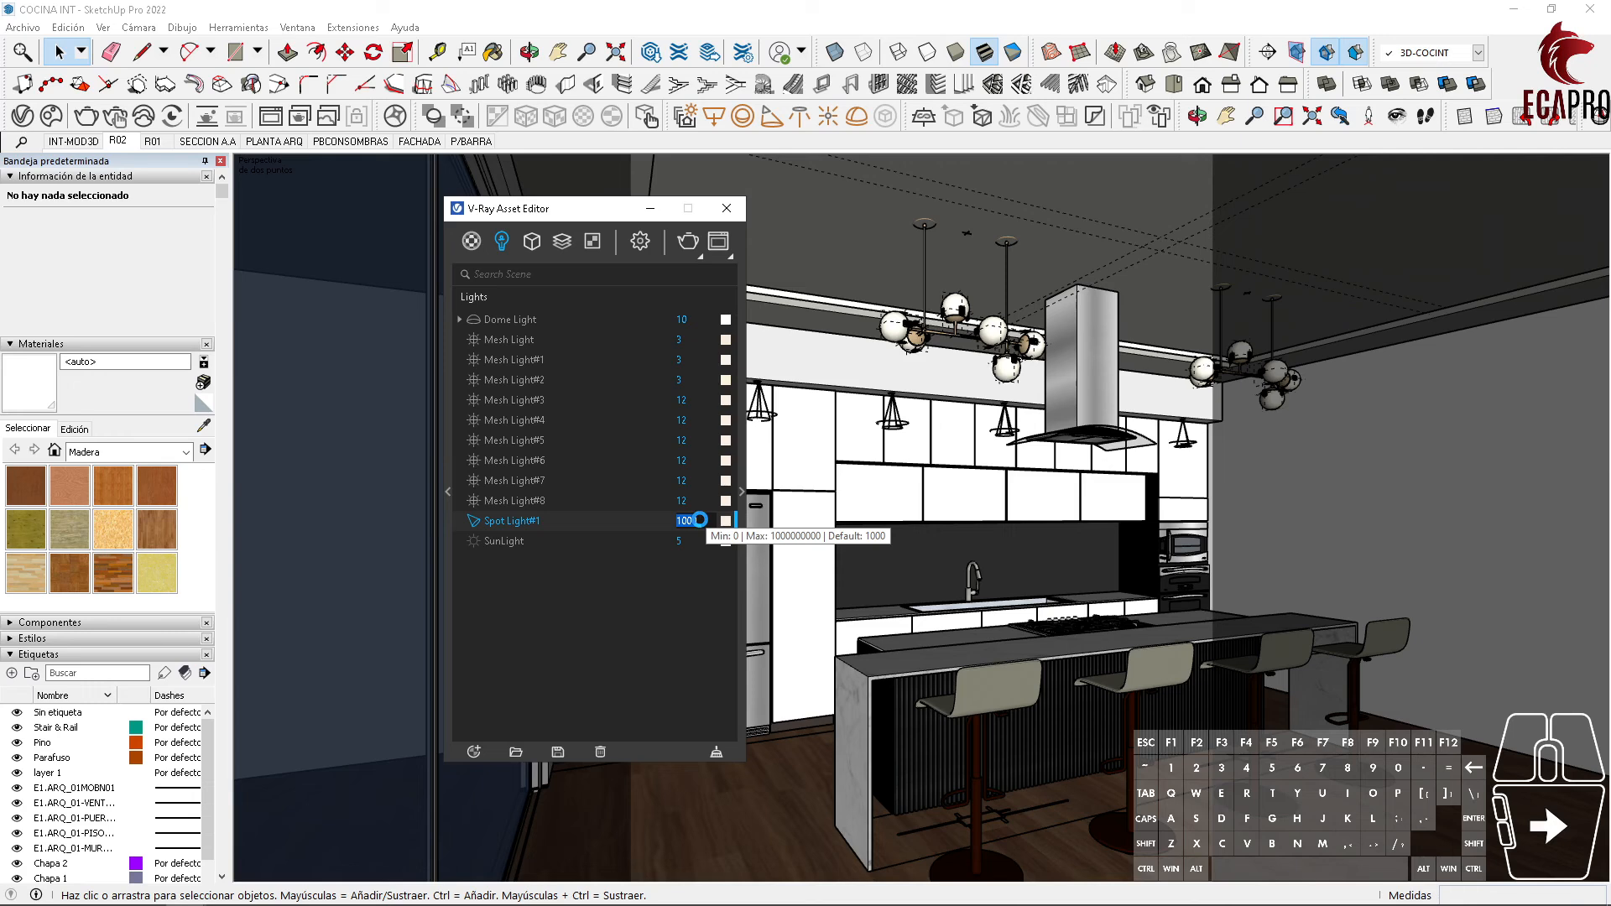
click(640, 242)
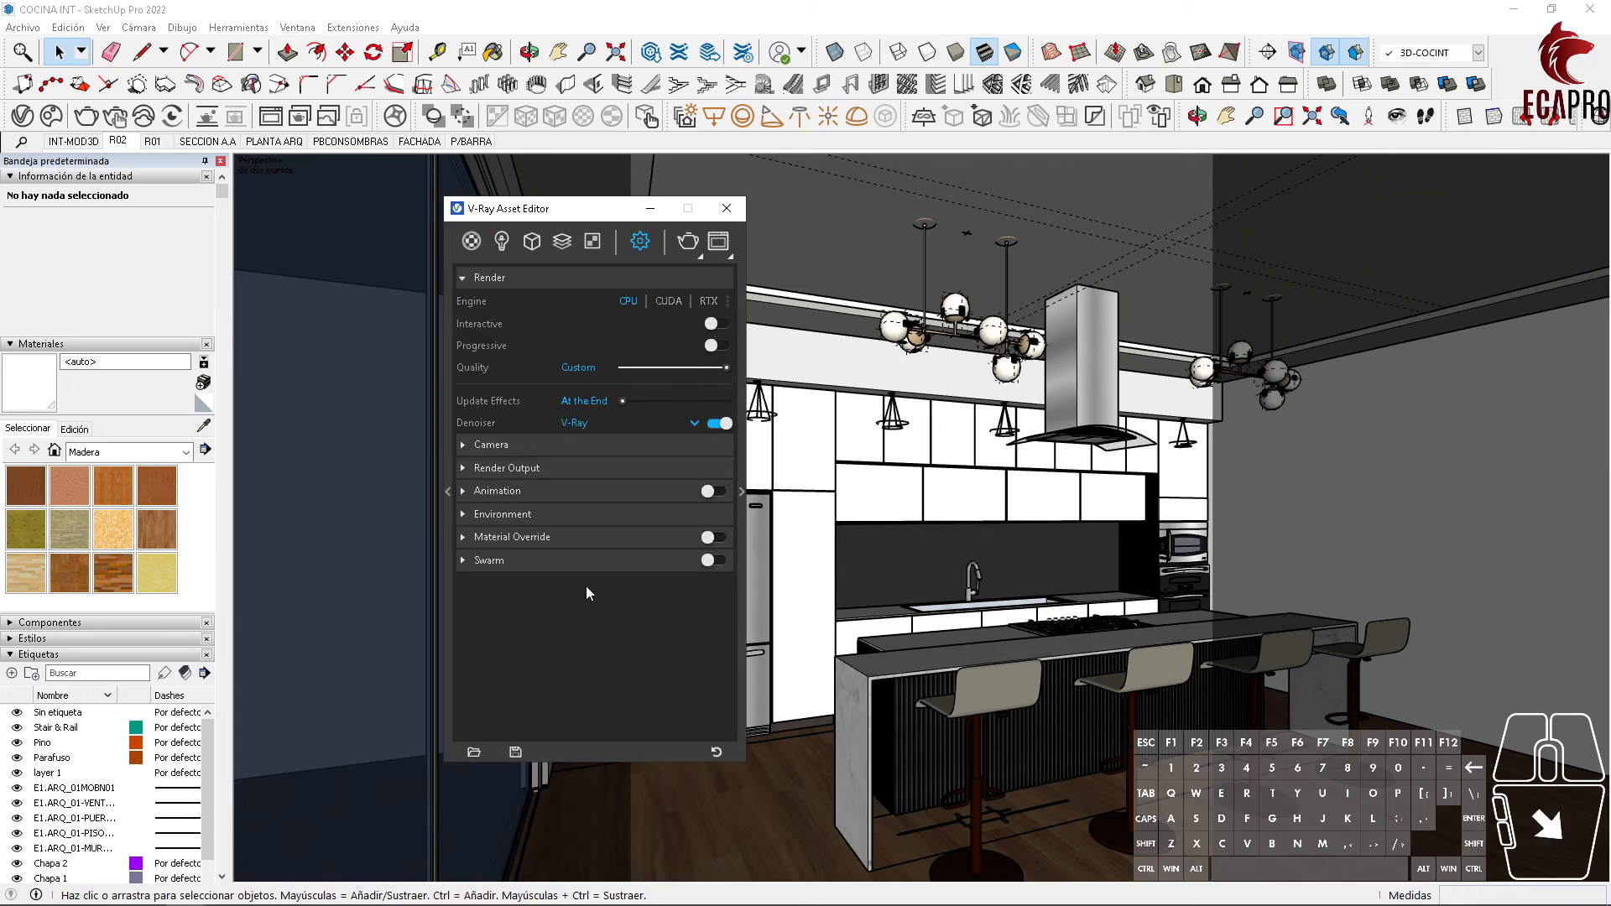
click(688, 243)
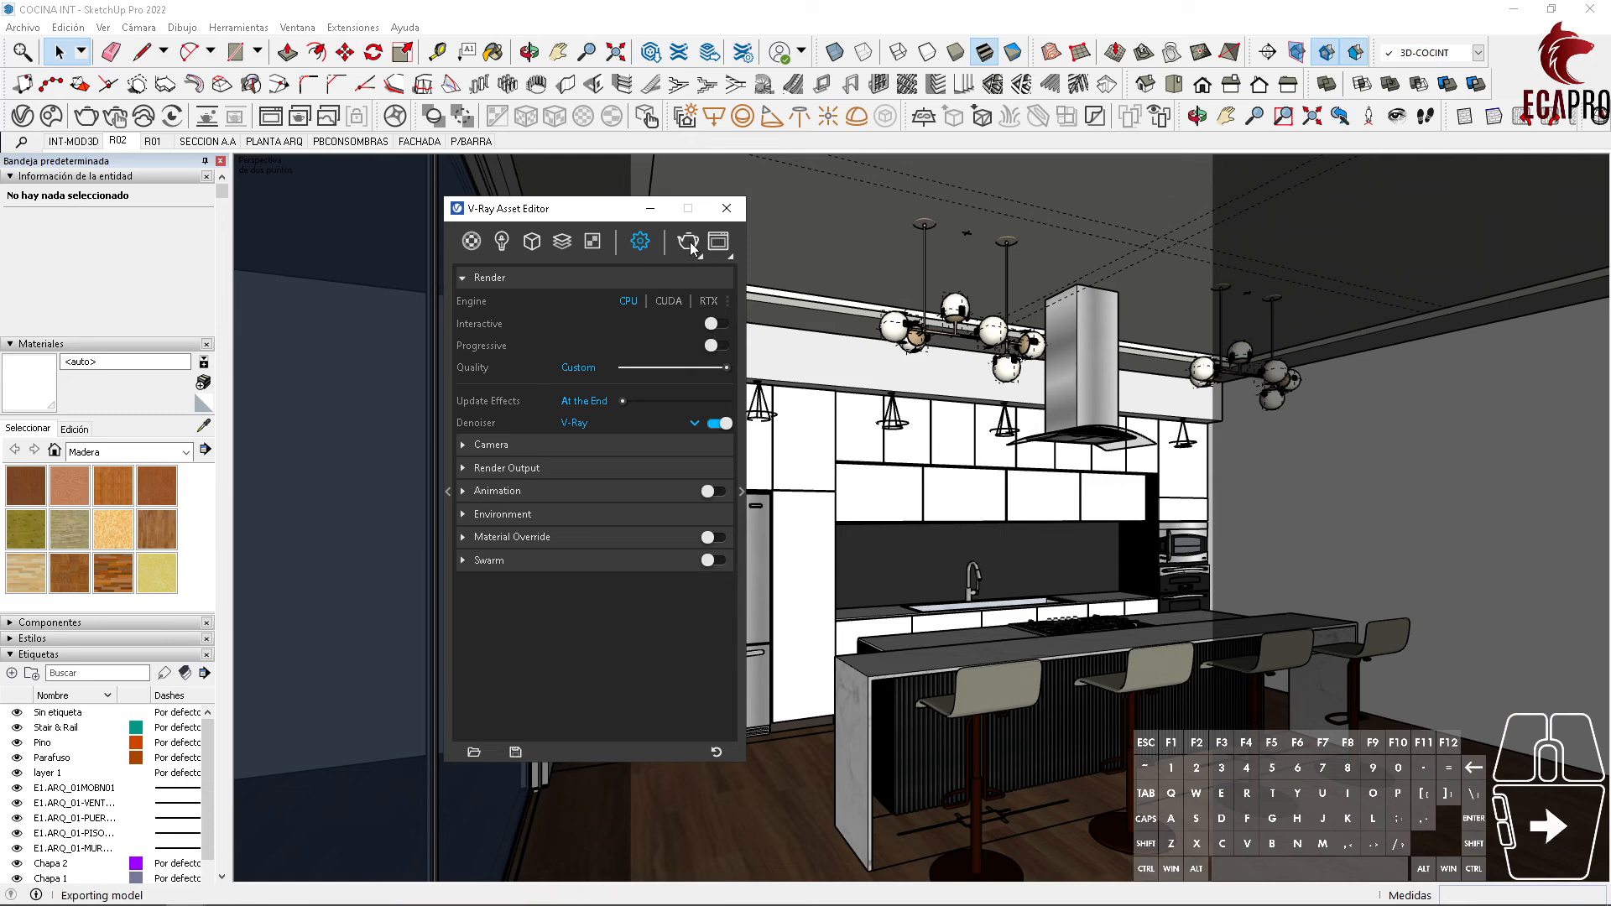
click(502, 242)
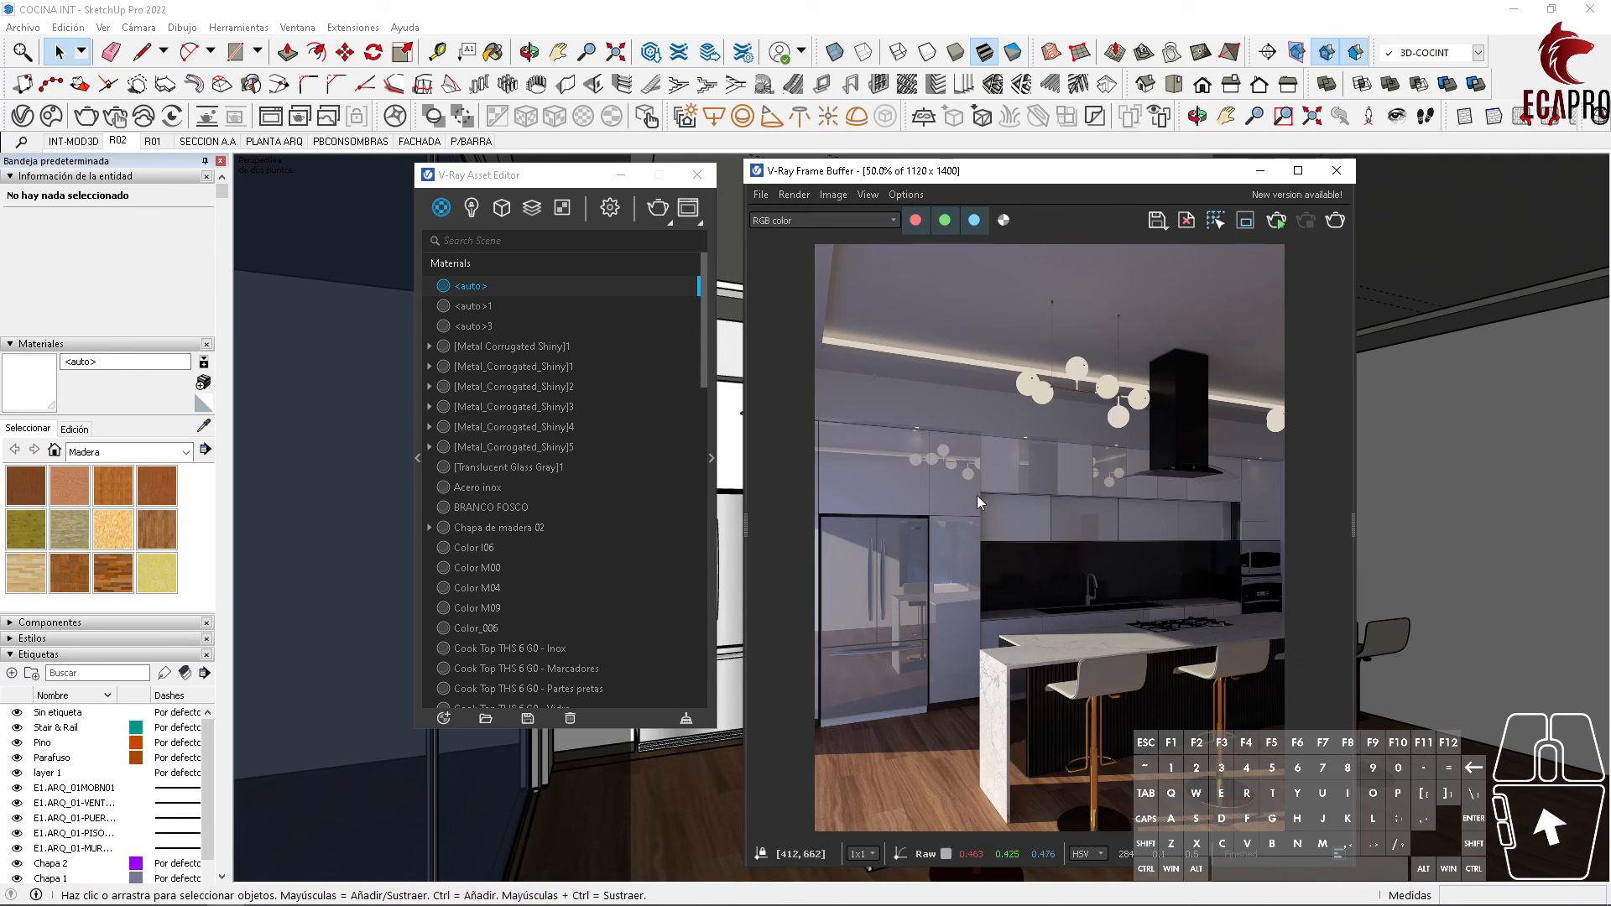
Step: Save the finished render to the desktop (Escritorio) as a PNG image named R02N
click(746, 526)
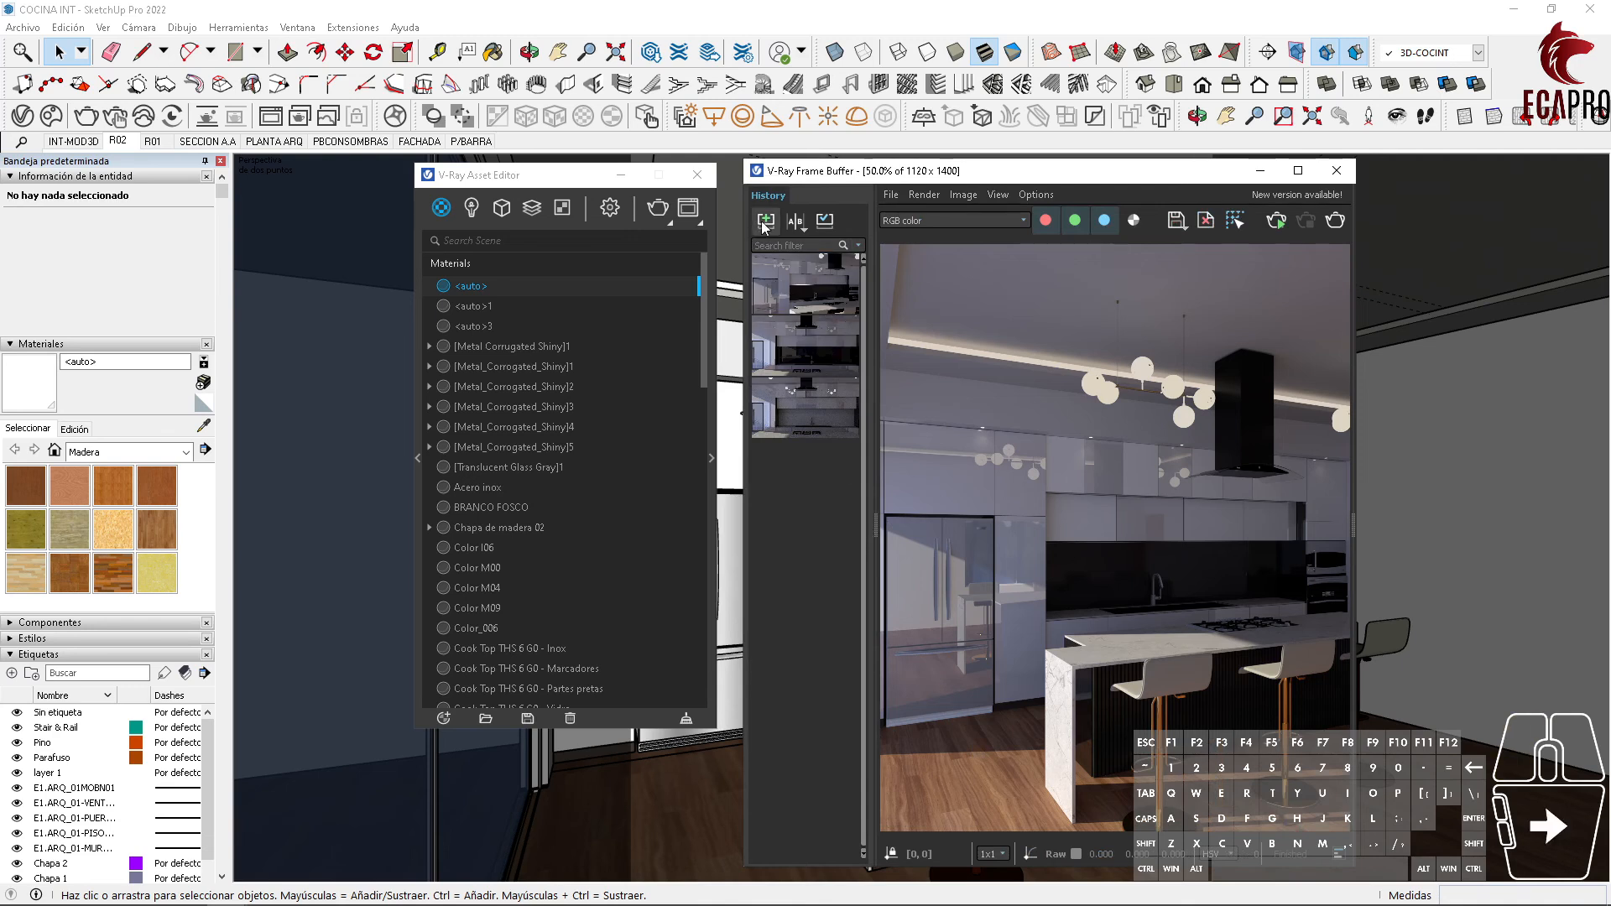
click(877, 530)
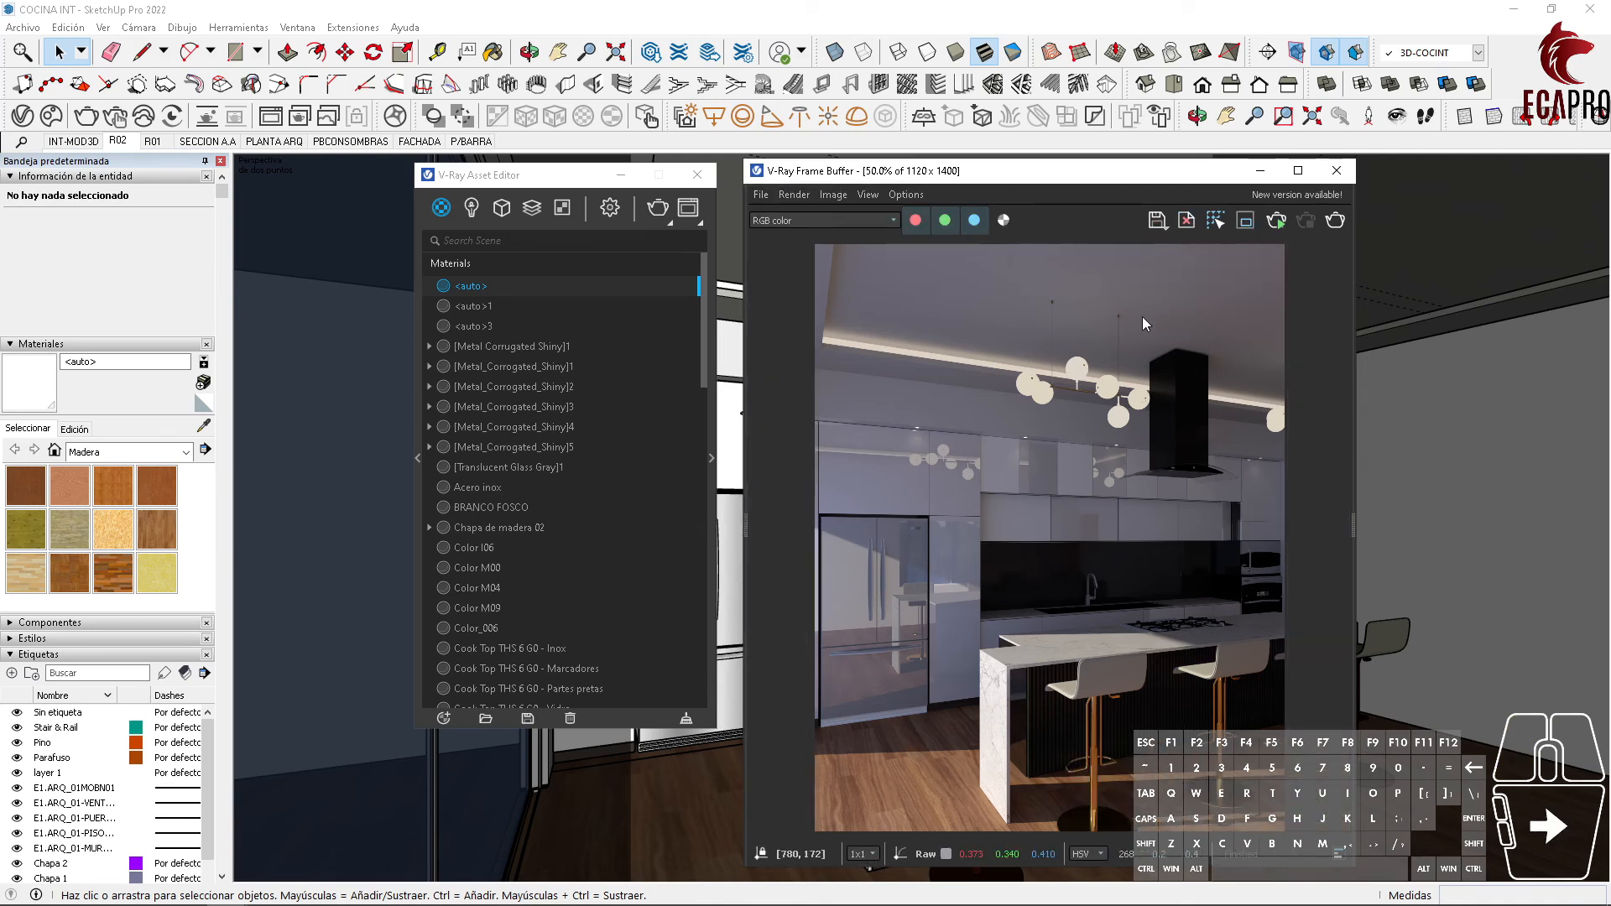
click(1156, 219)
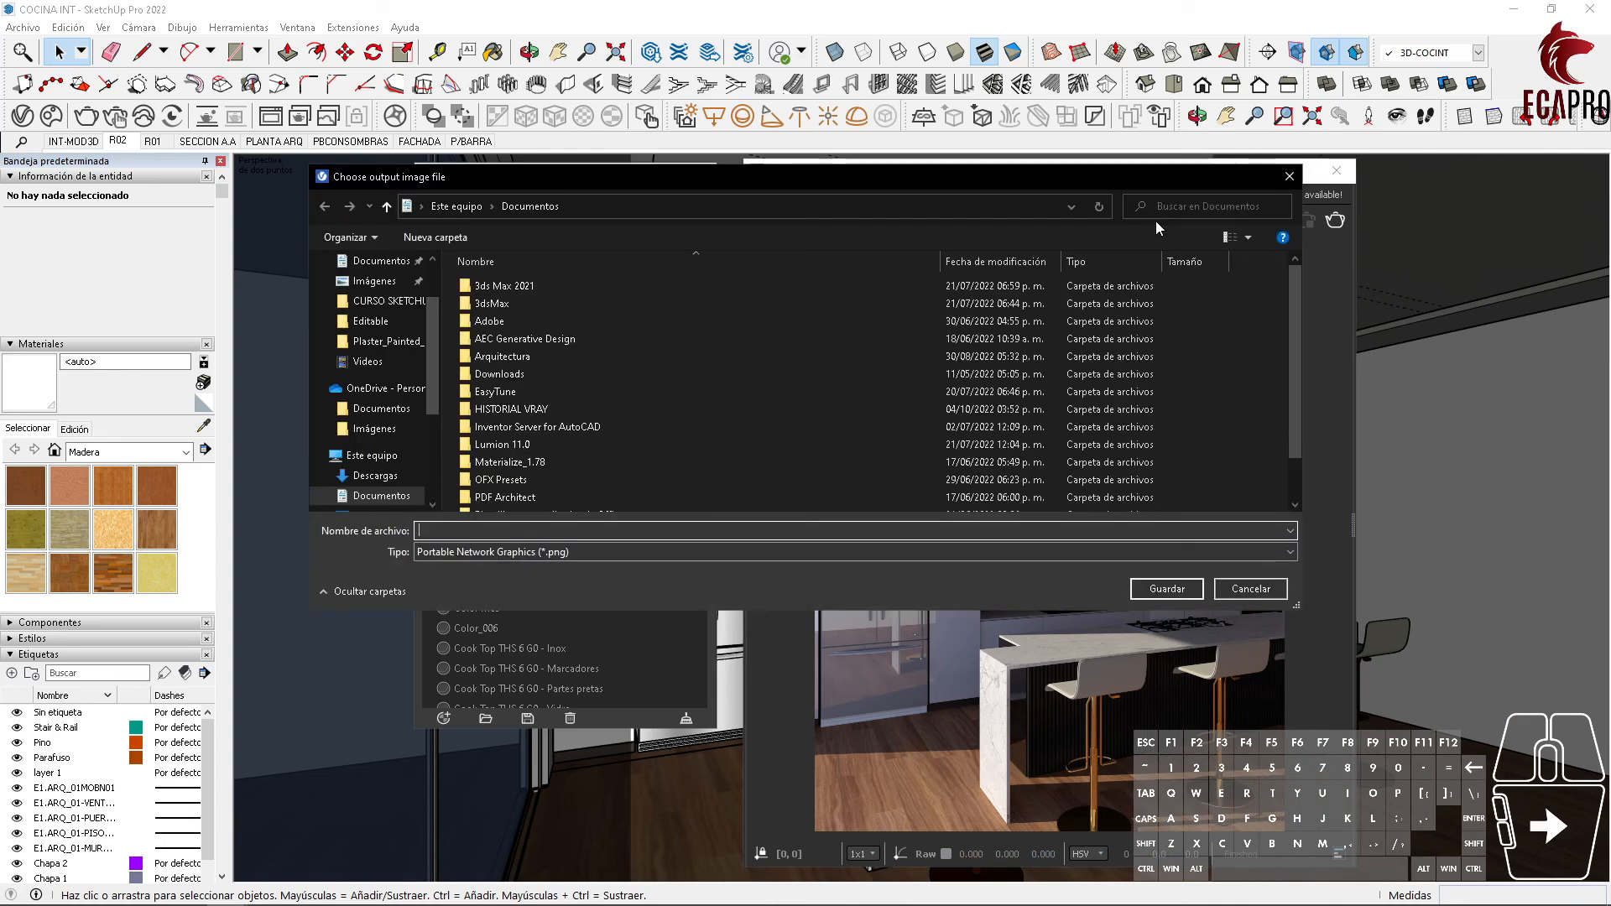
click(369, 513)
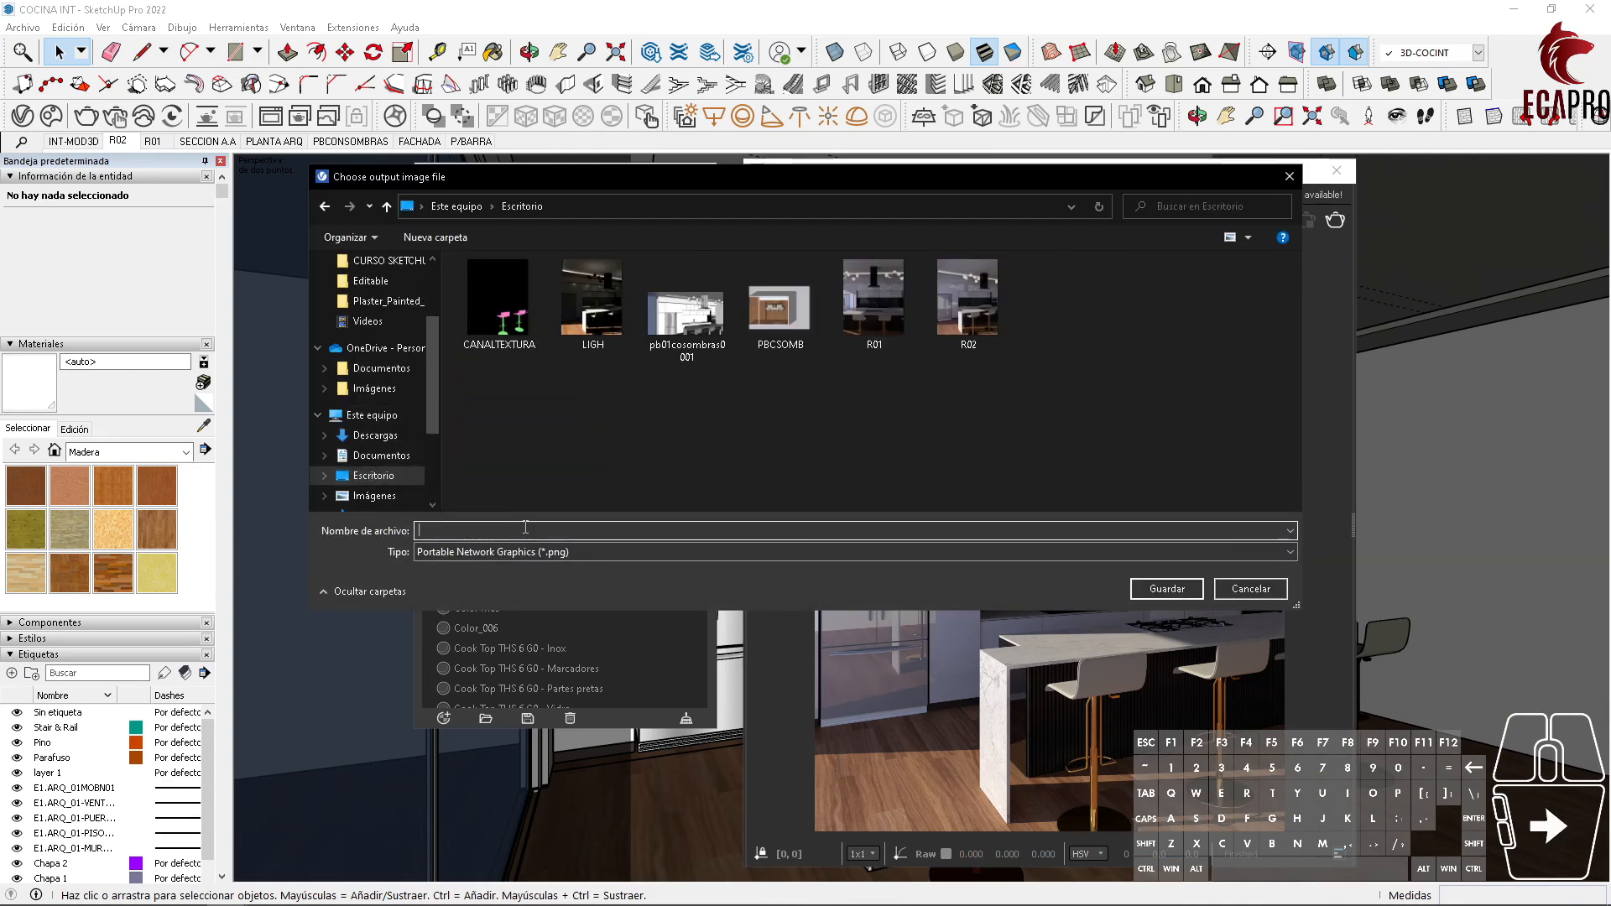
text(R02N)
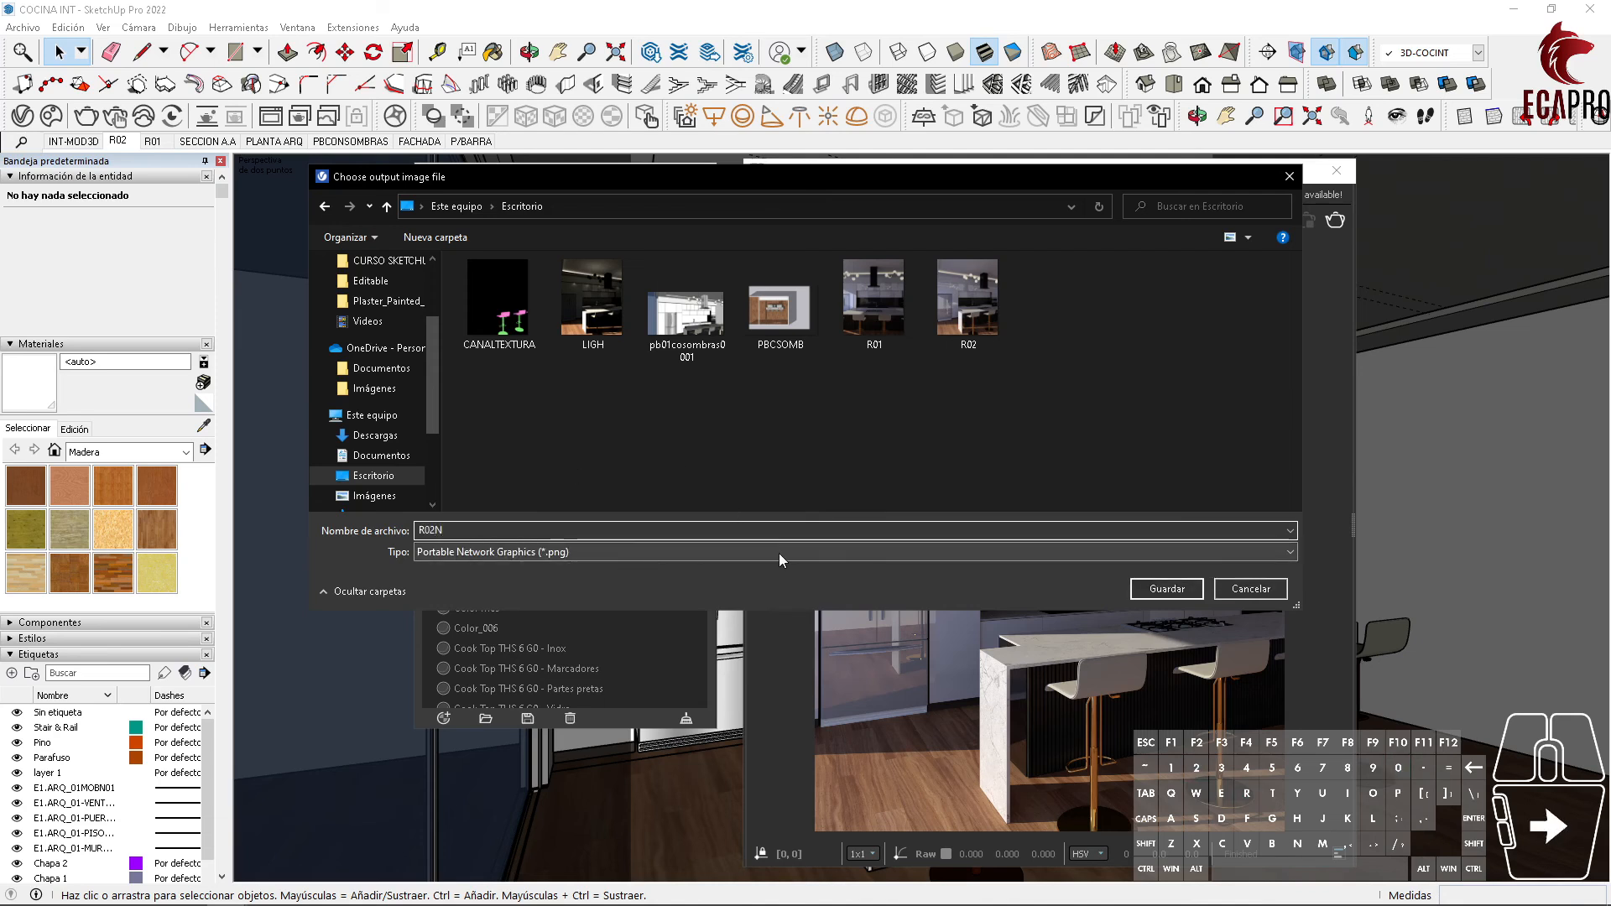
click(1165, 589)
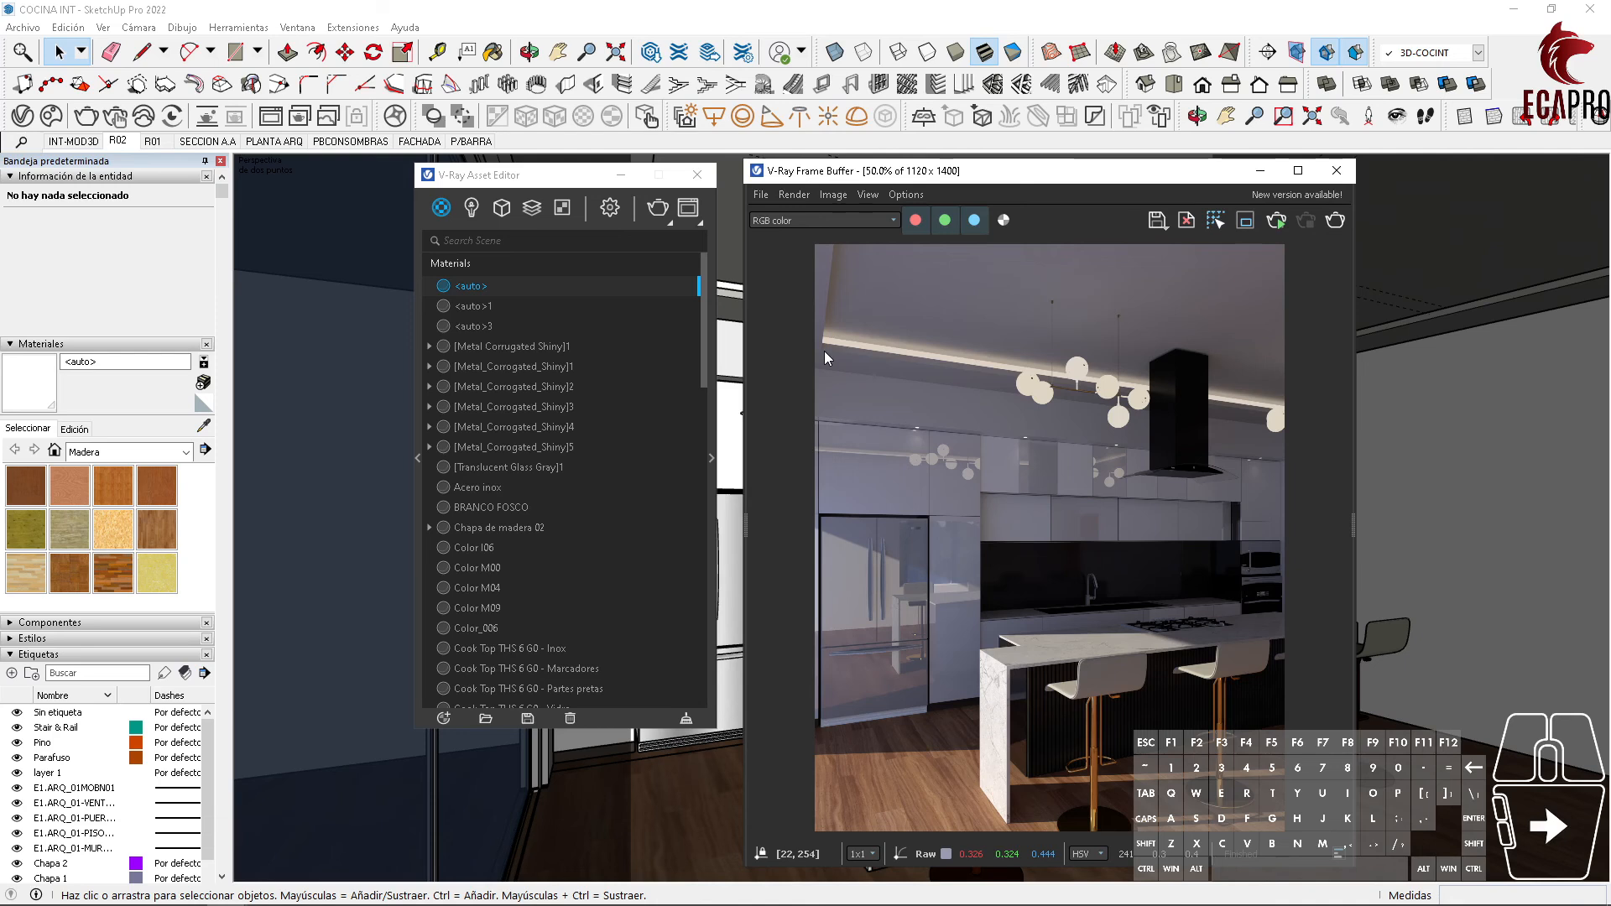
Step: Review the Lighting and Material ID Color render elements in the scene and the list of elements that can be added
click(531, 208)
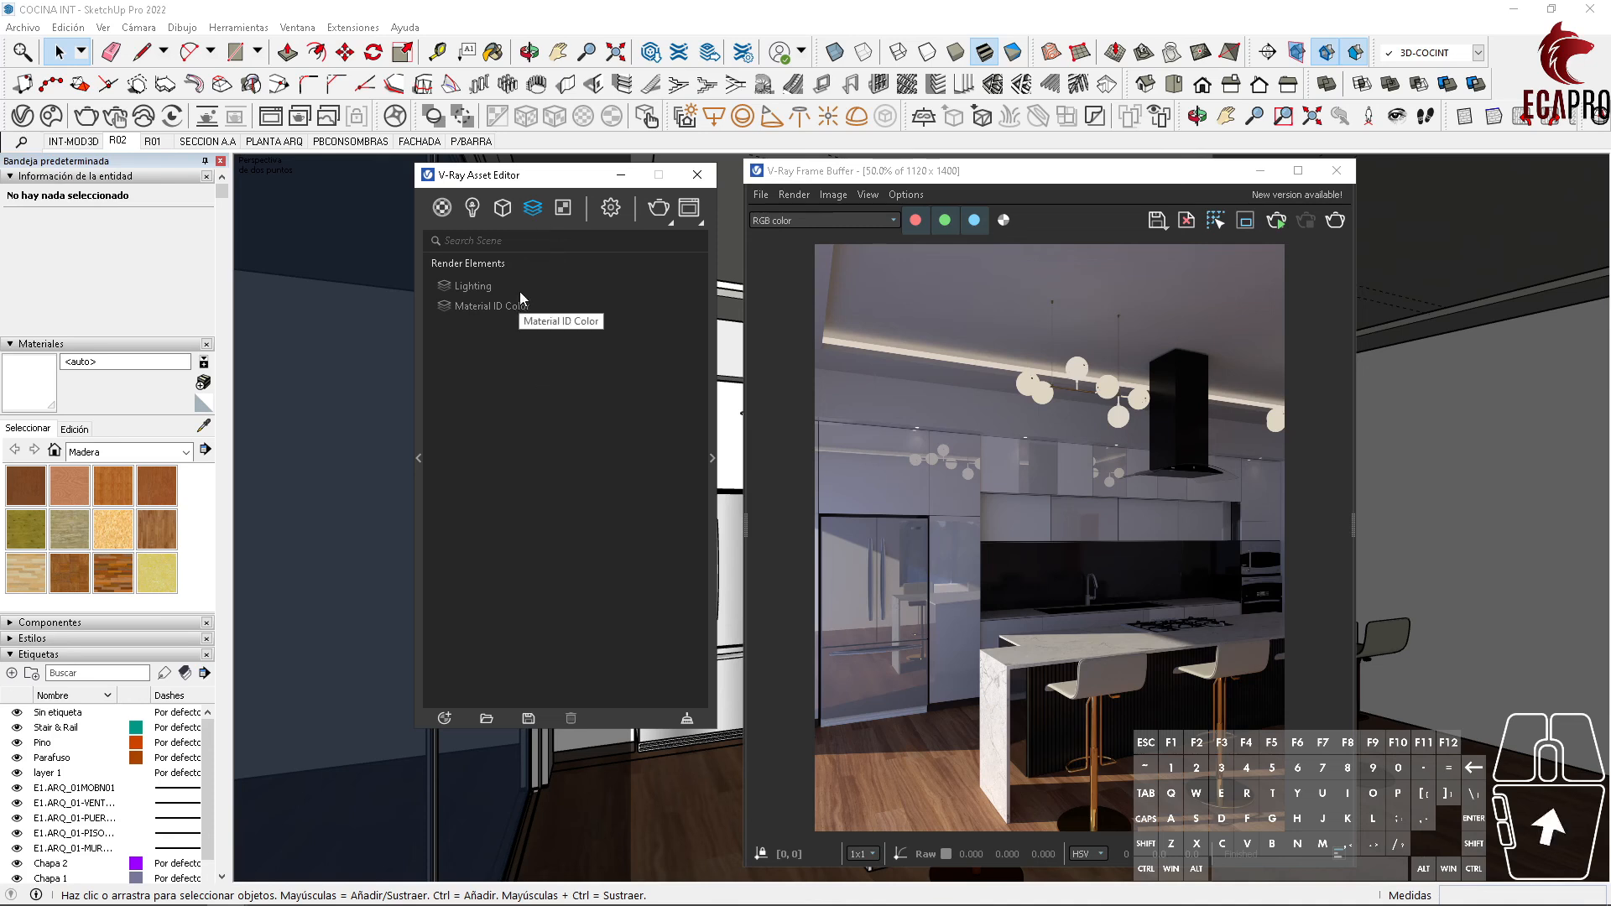
click(533, 209)
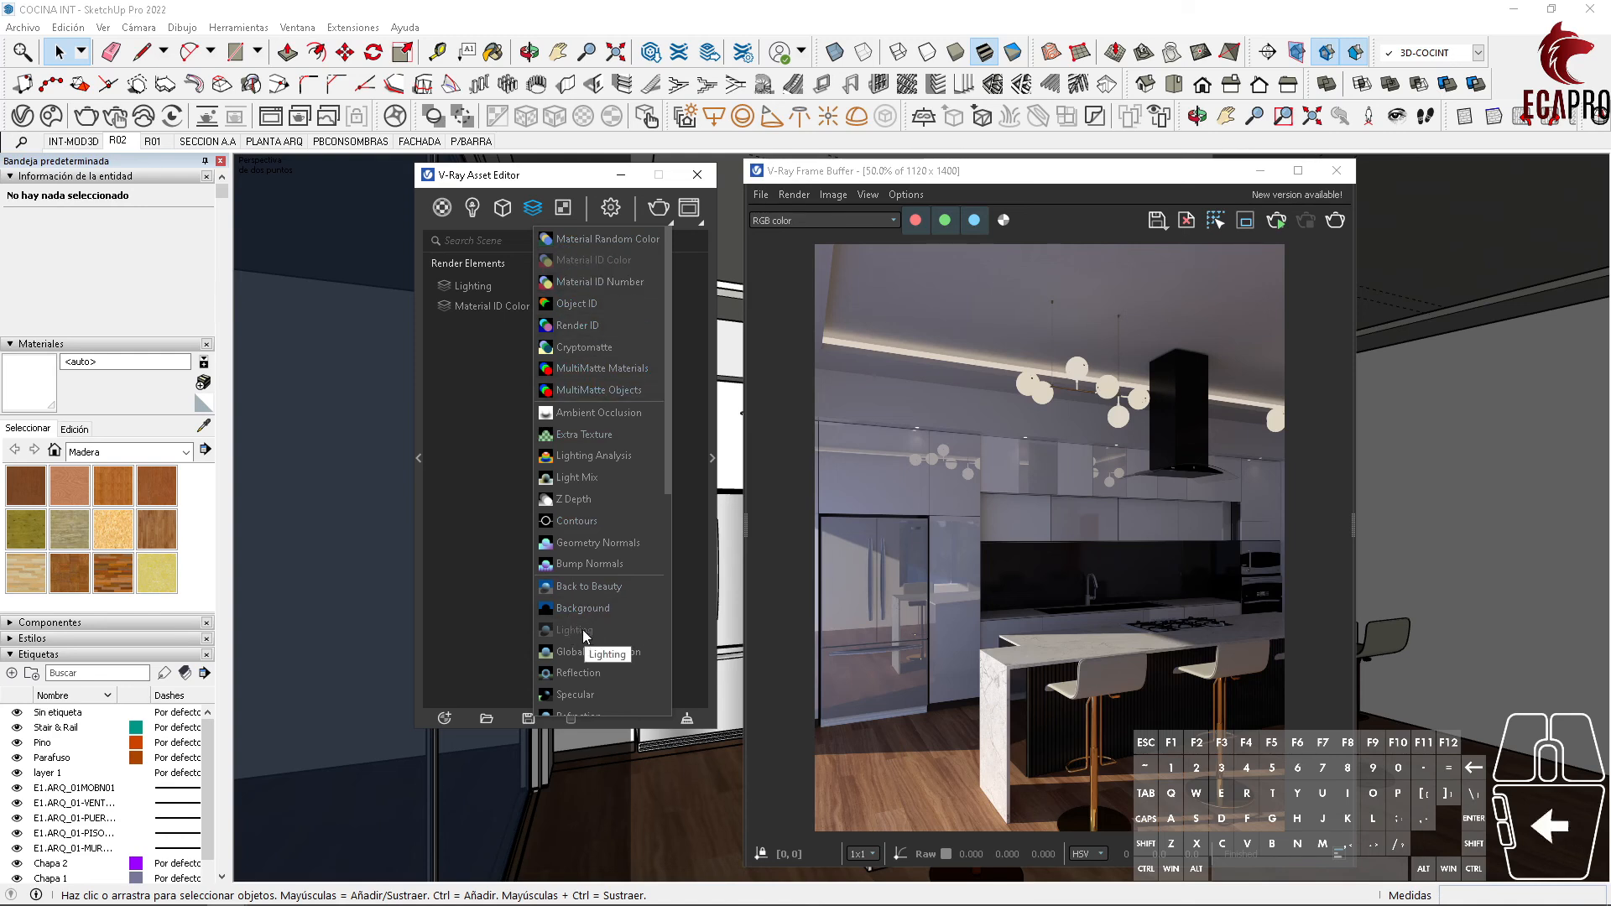
click(505, 281)
click(503, 307)
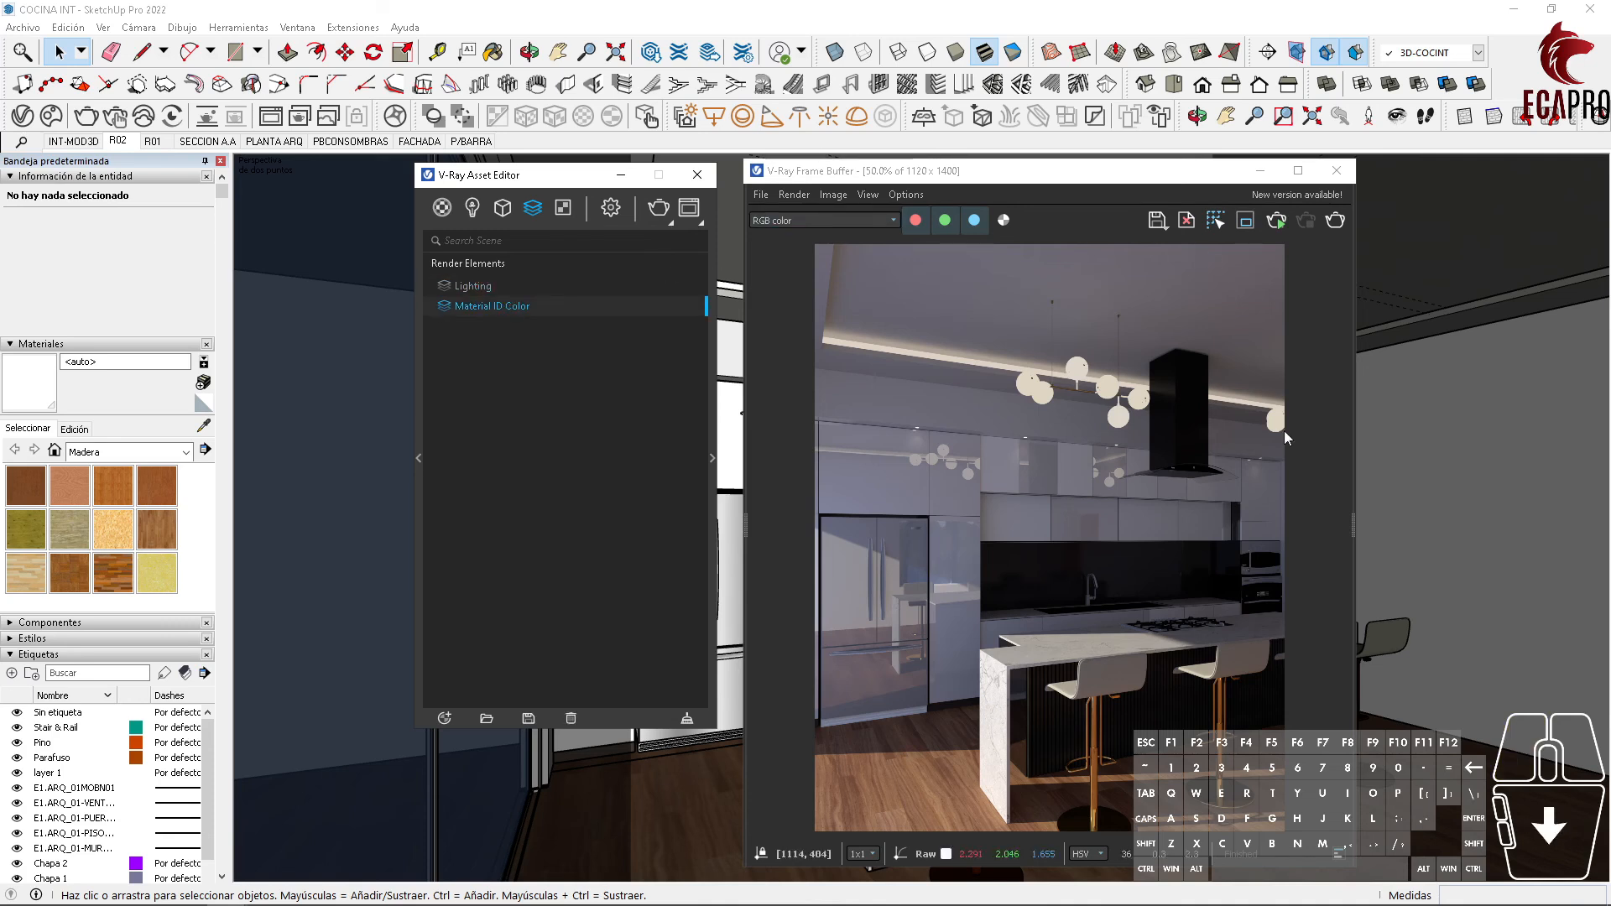
Step: Display the Material_ID_Color channel of the finished render and examine which materials have an ID color
click(826, 223)
click(827, 220)
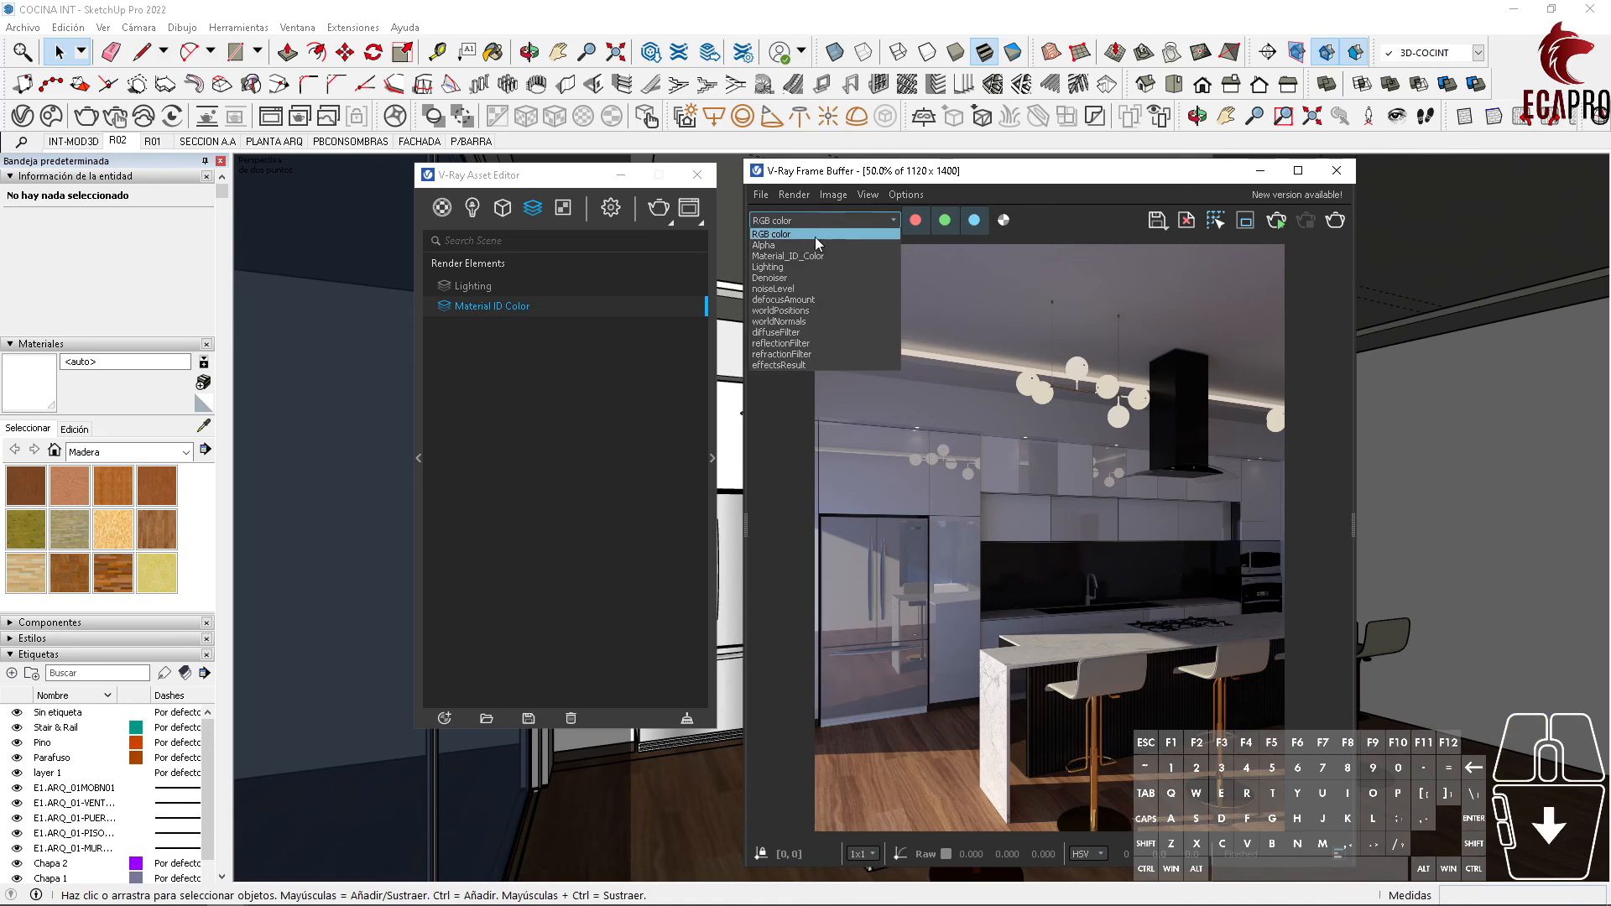
click(802, 259)
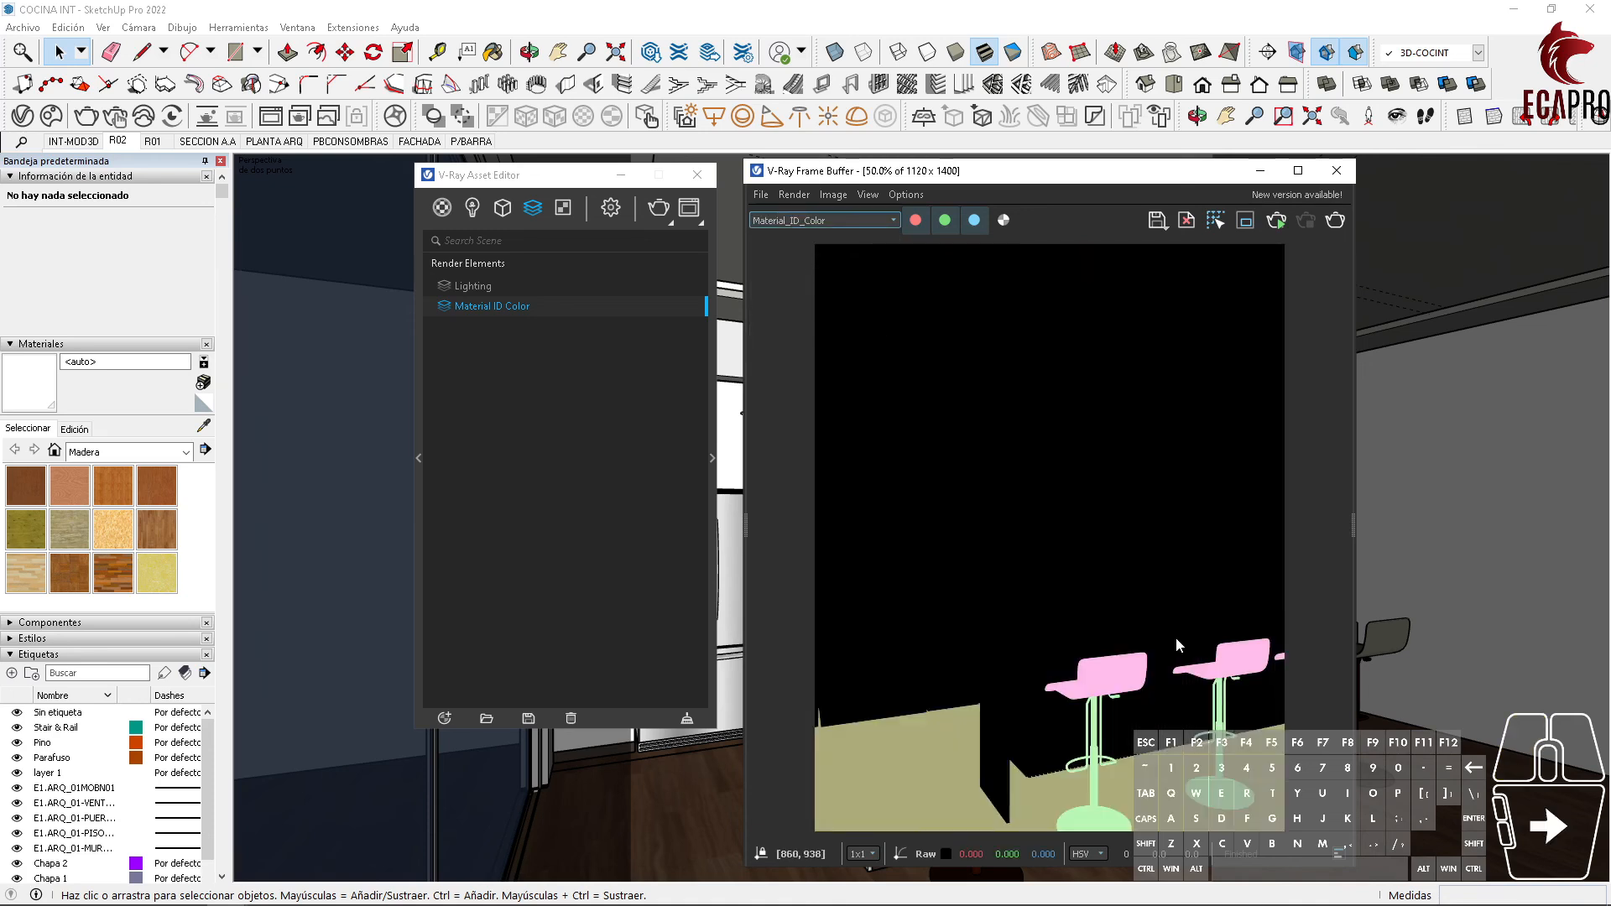
scroll(1082, 692, down, 1)
scroll(1084, 696, up, 1)
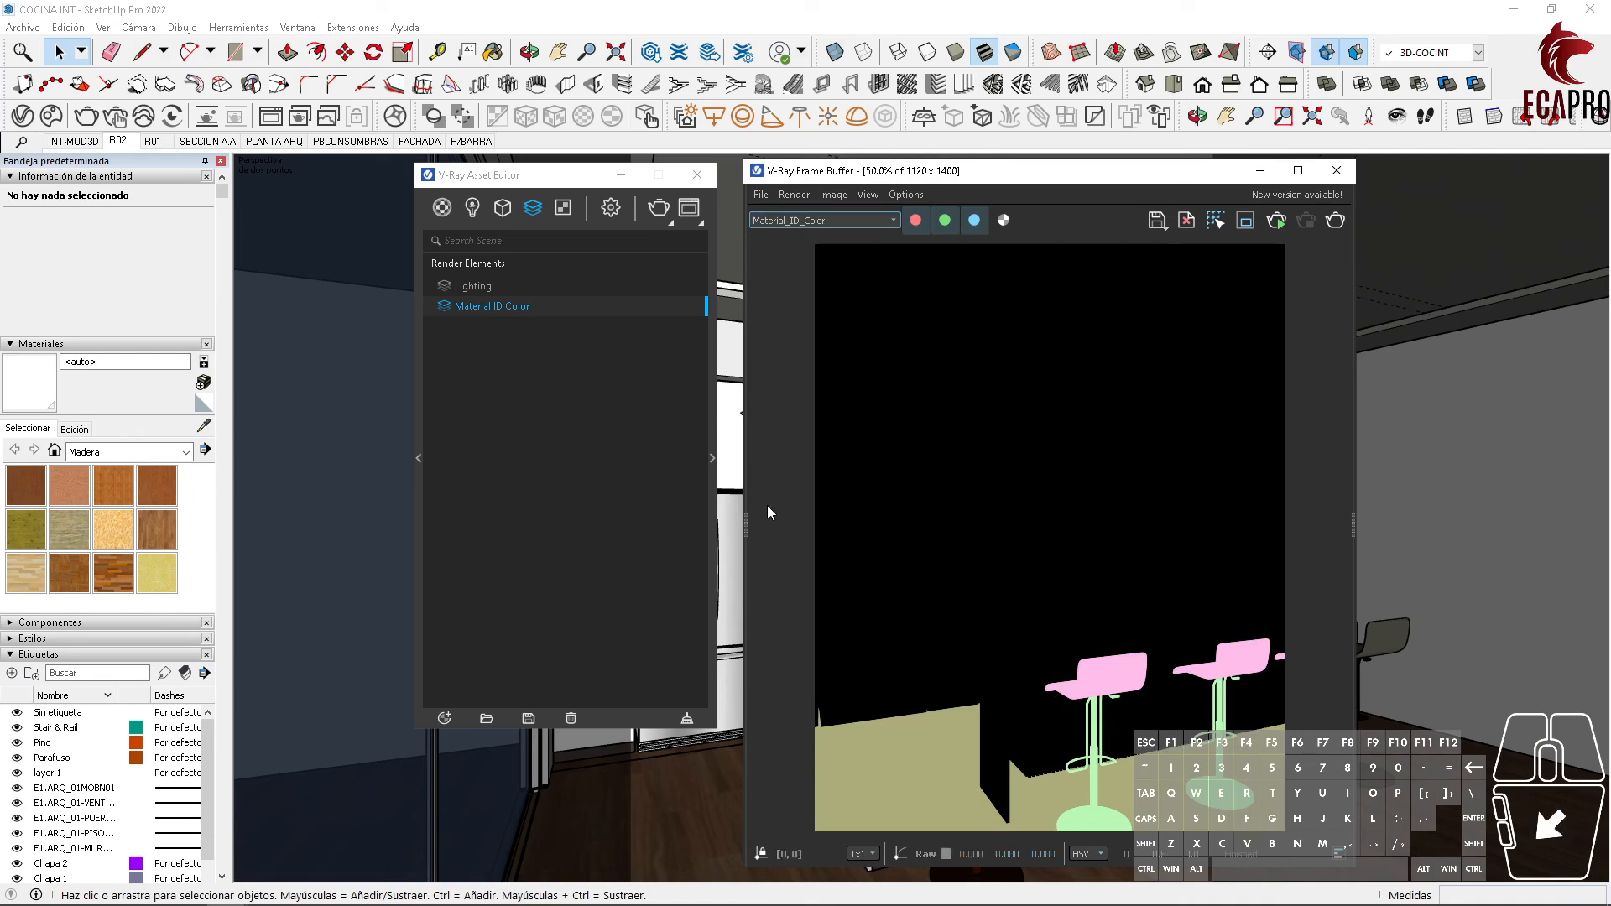
Step: Add a Material ID attribute to the PITARJA material and set its ID color to teal (0.150, 0.680, 0.645)
click(442, 210)
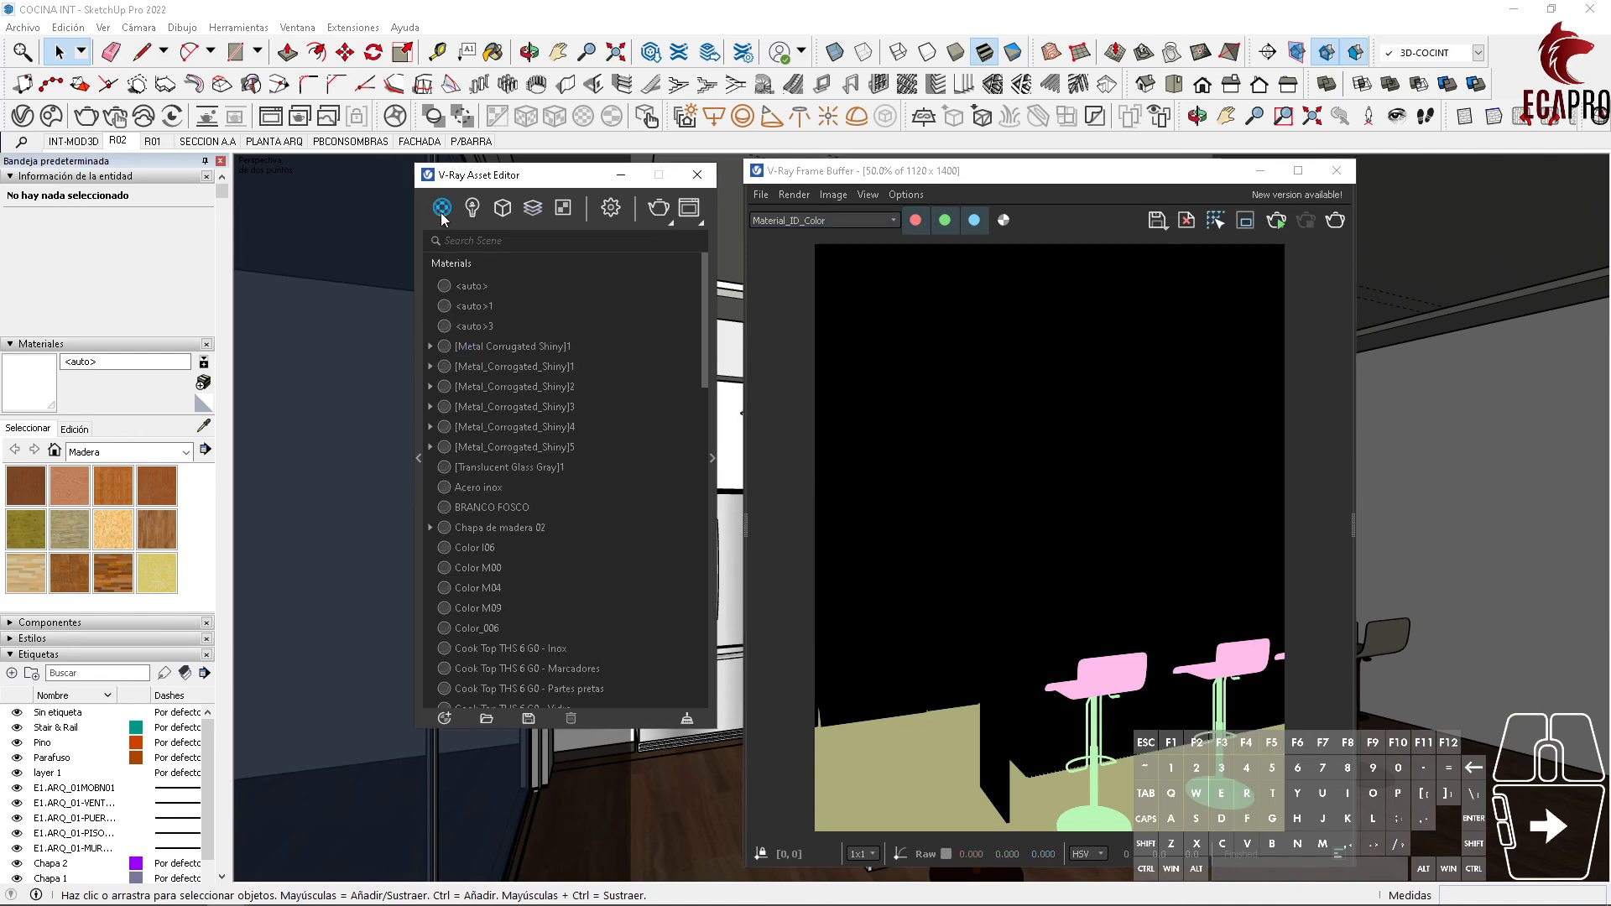
scroll(484, 405, down, 10)
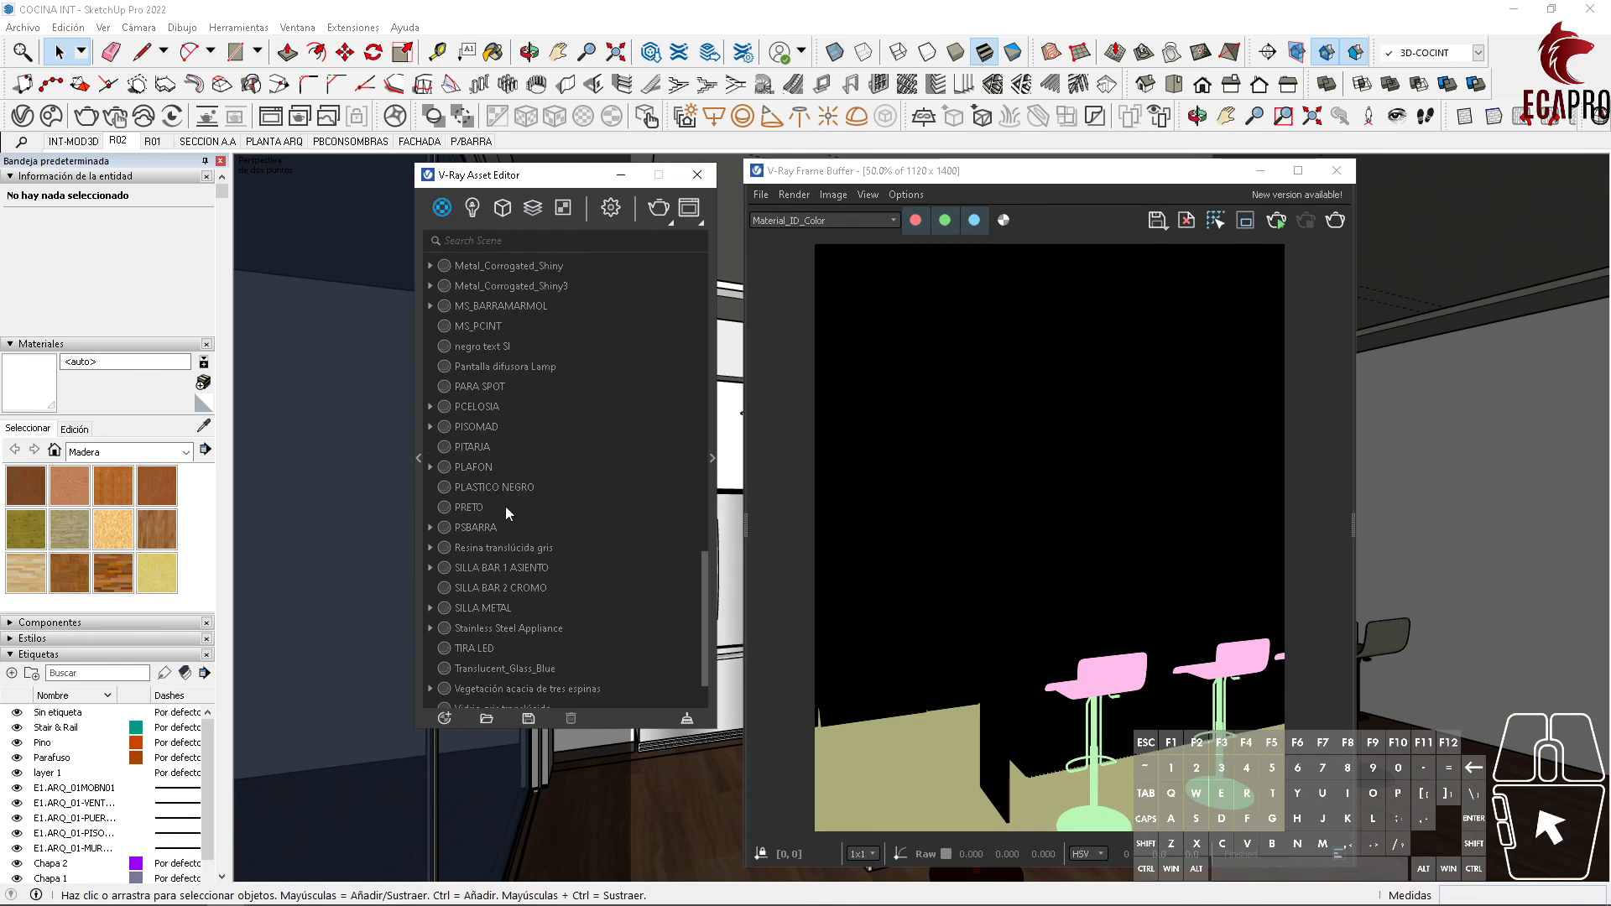
click(480, 446)
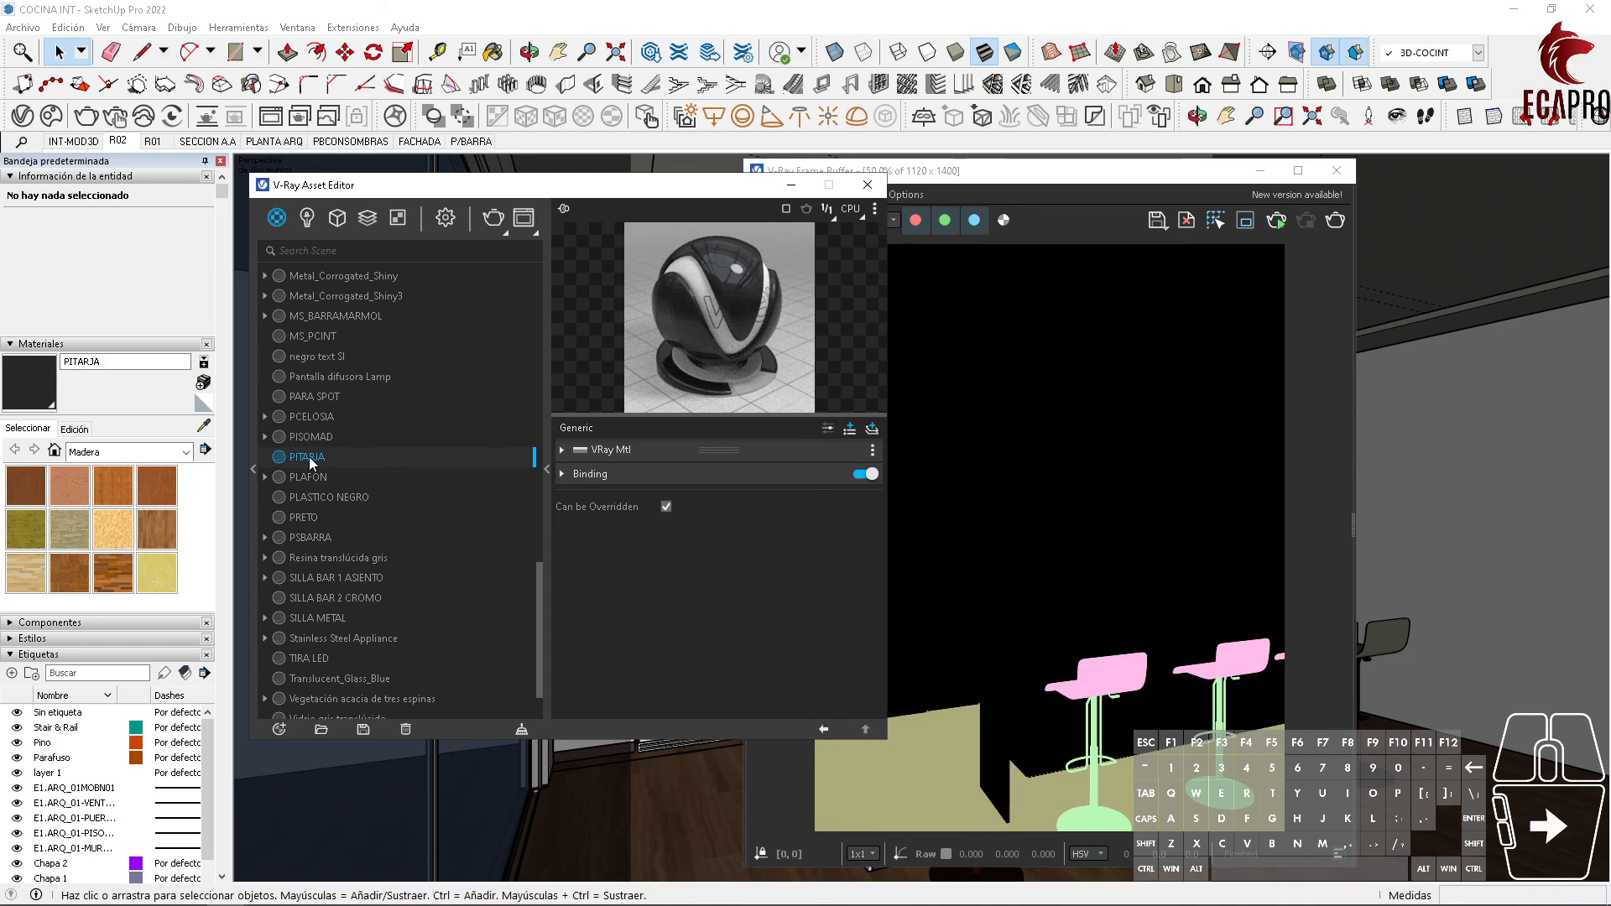
click(849, 431)
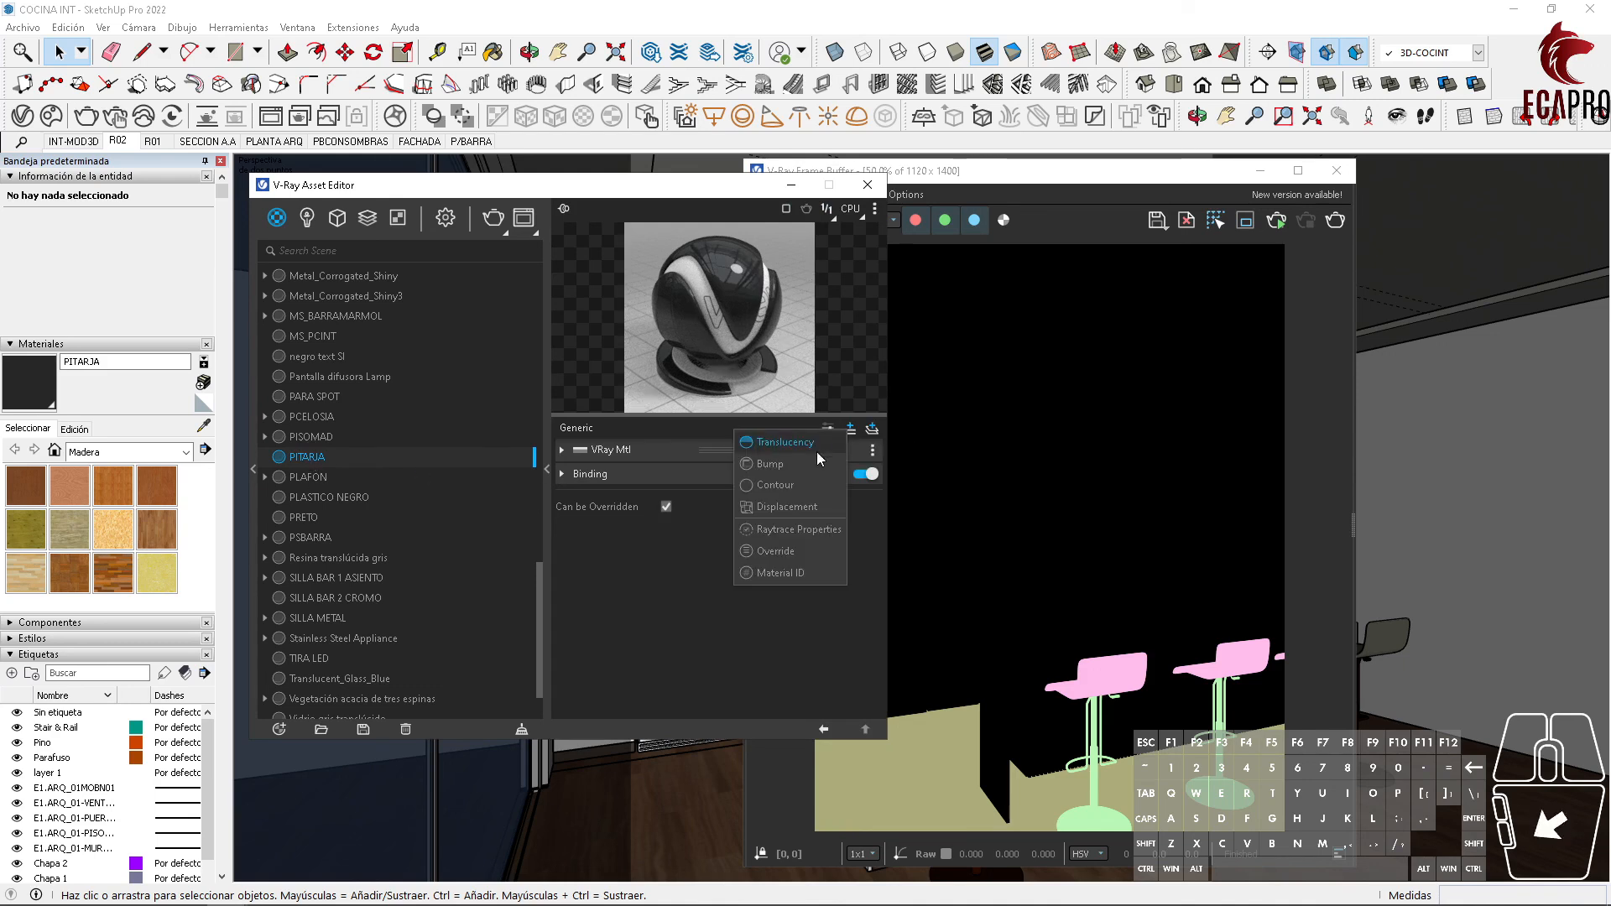
click(781, 572)
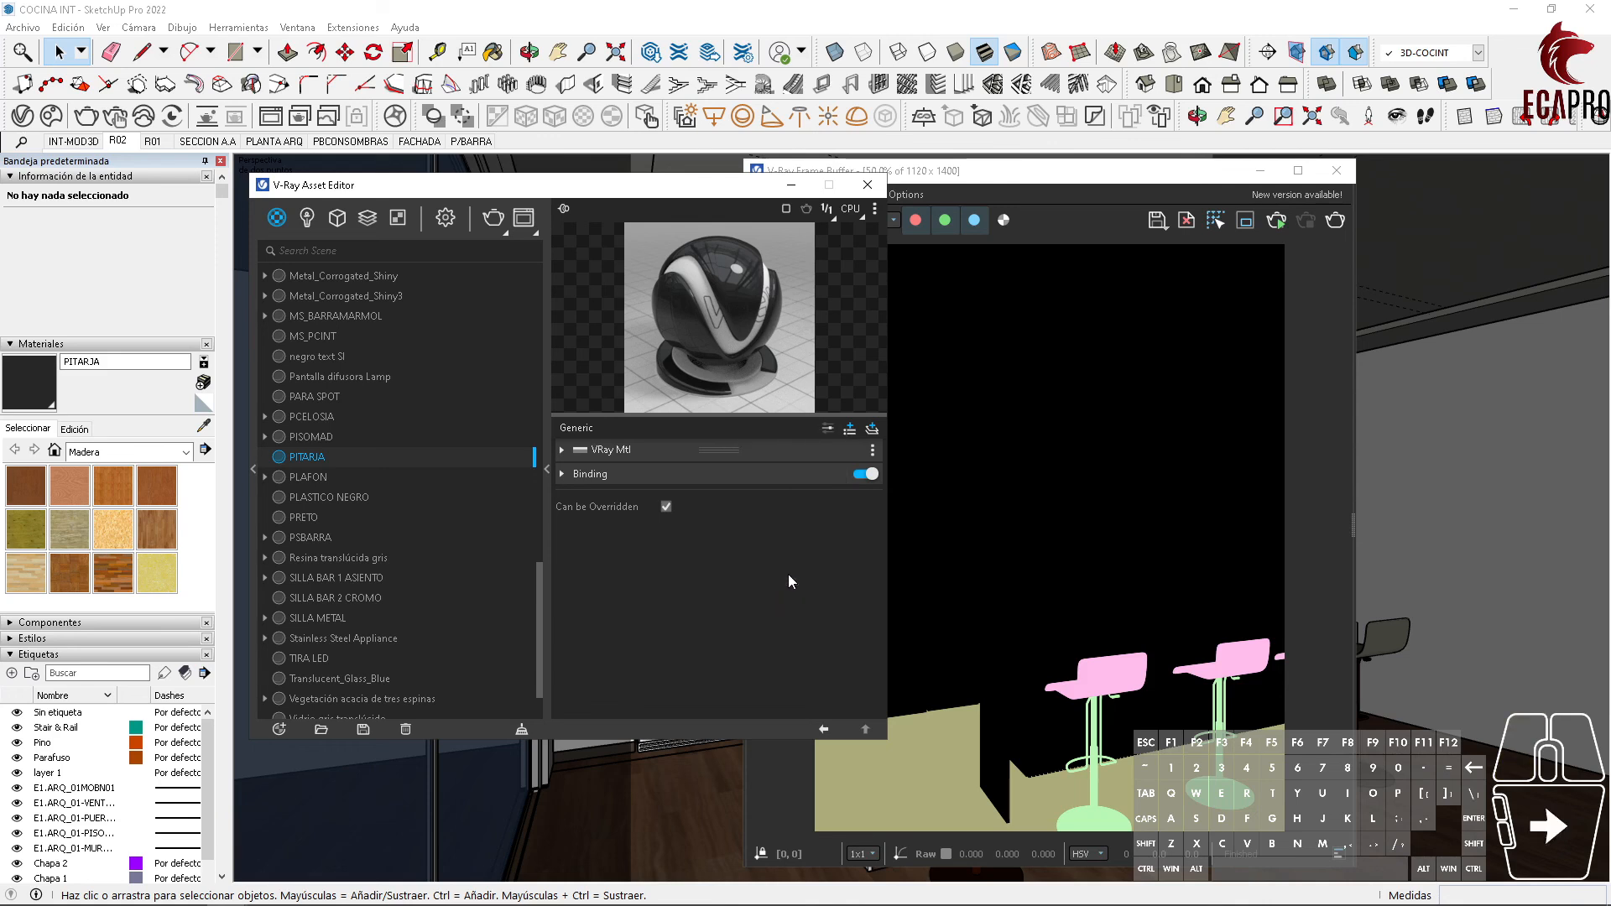
click(681, 519)
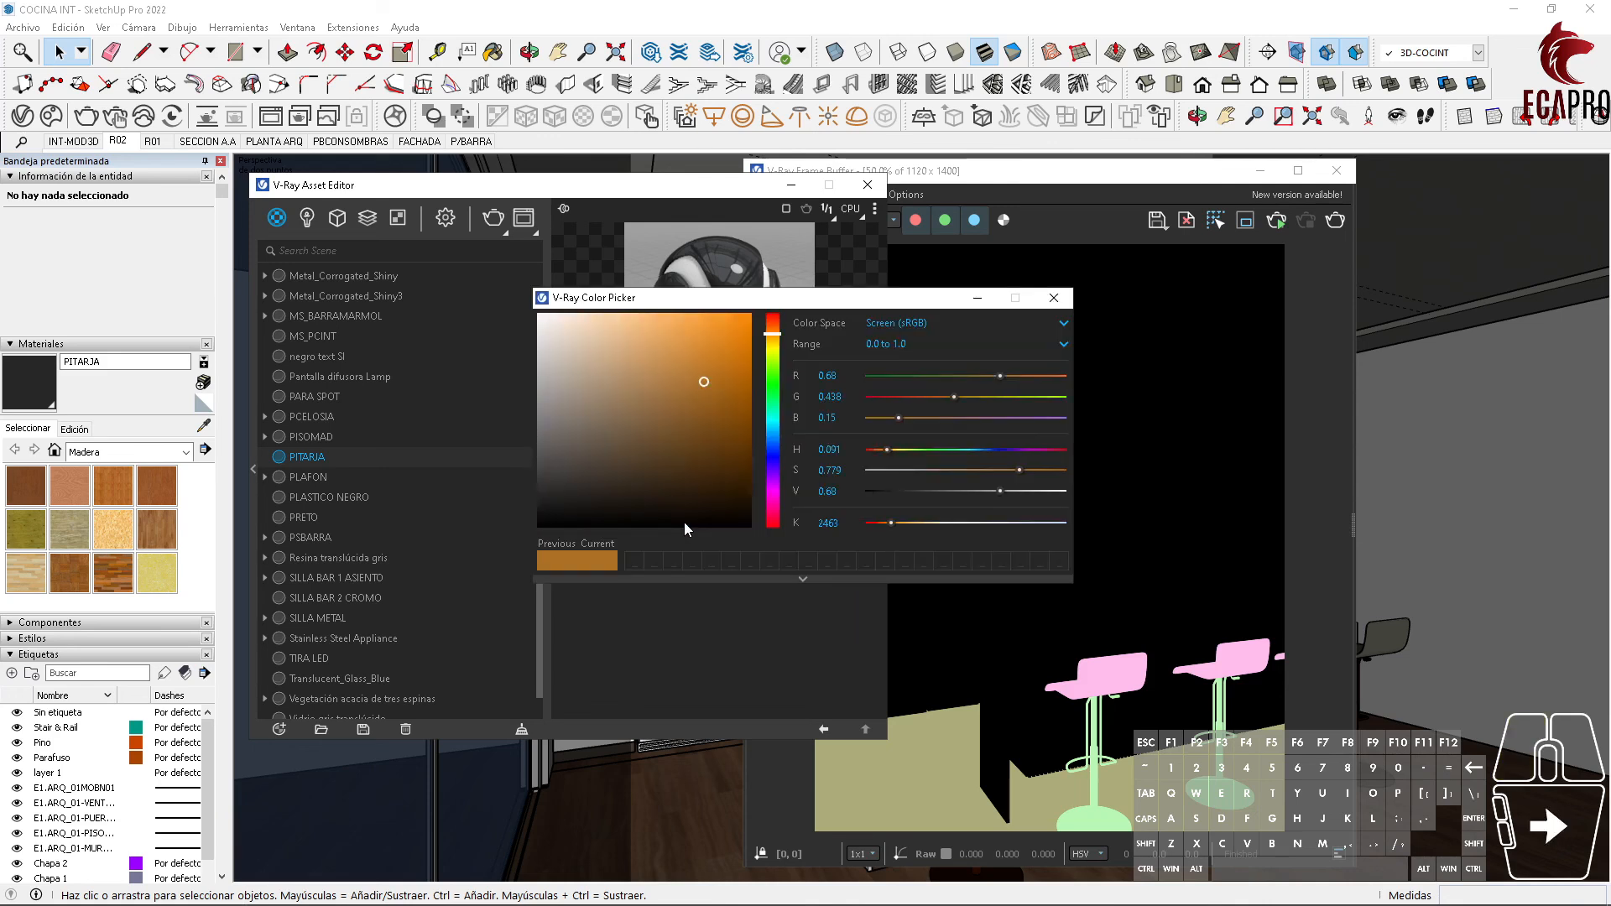
click(772, 418)
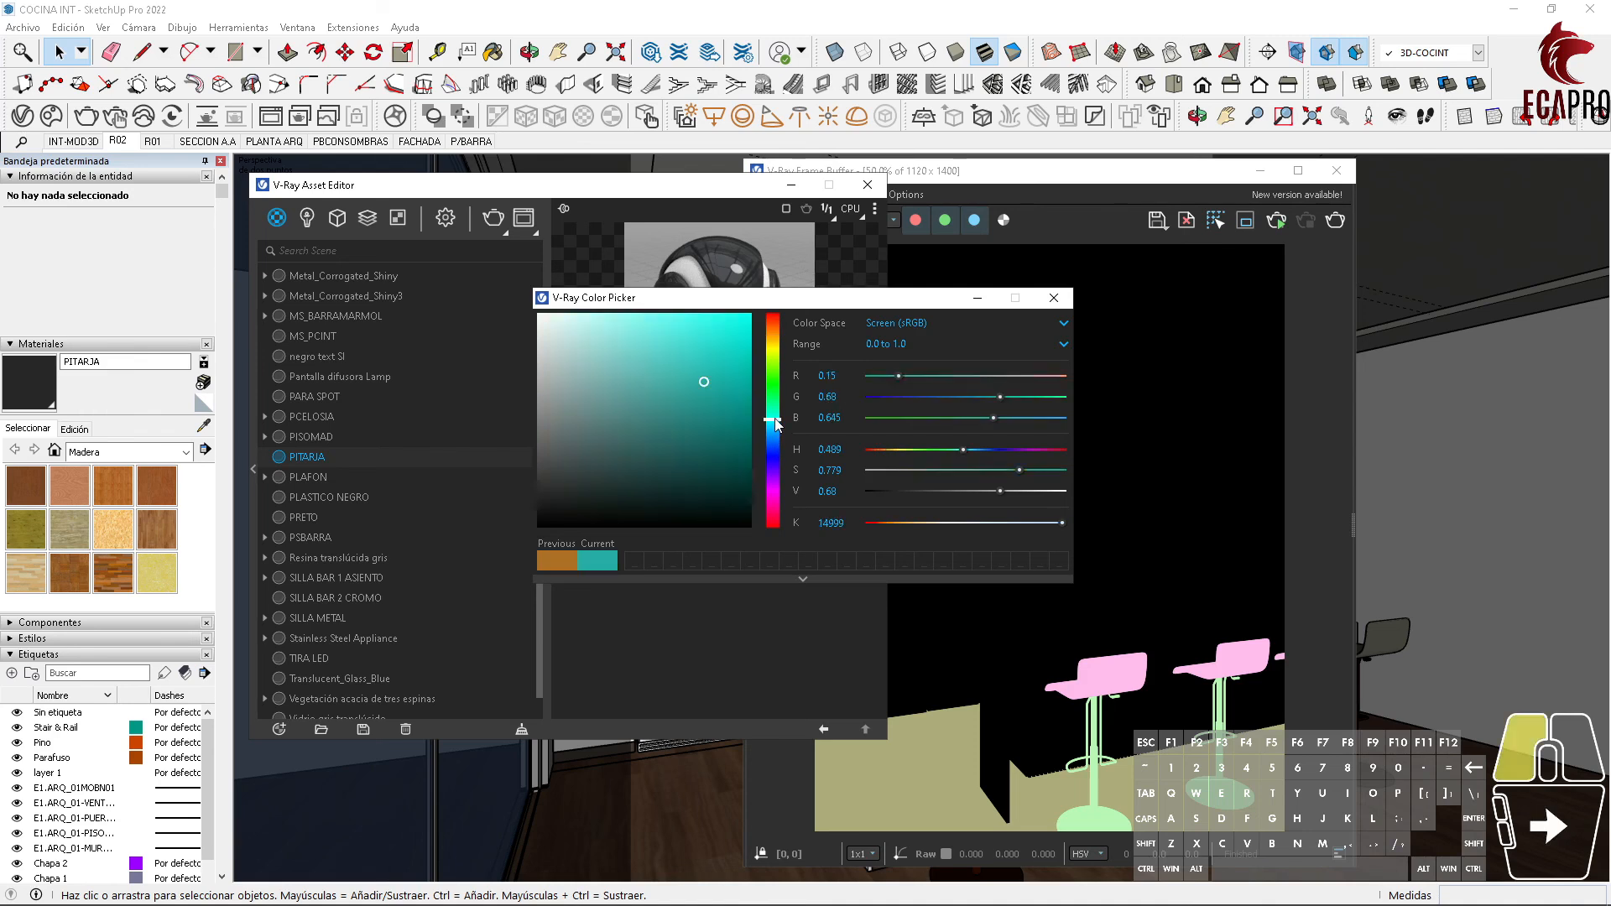
click(1054, 297)
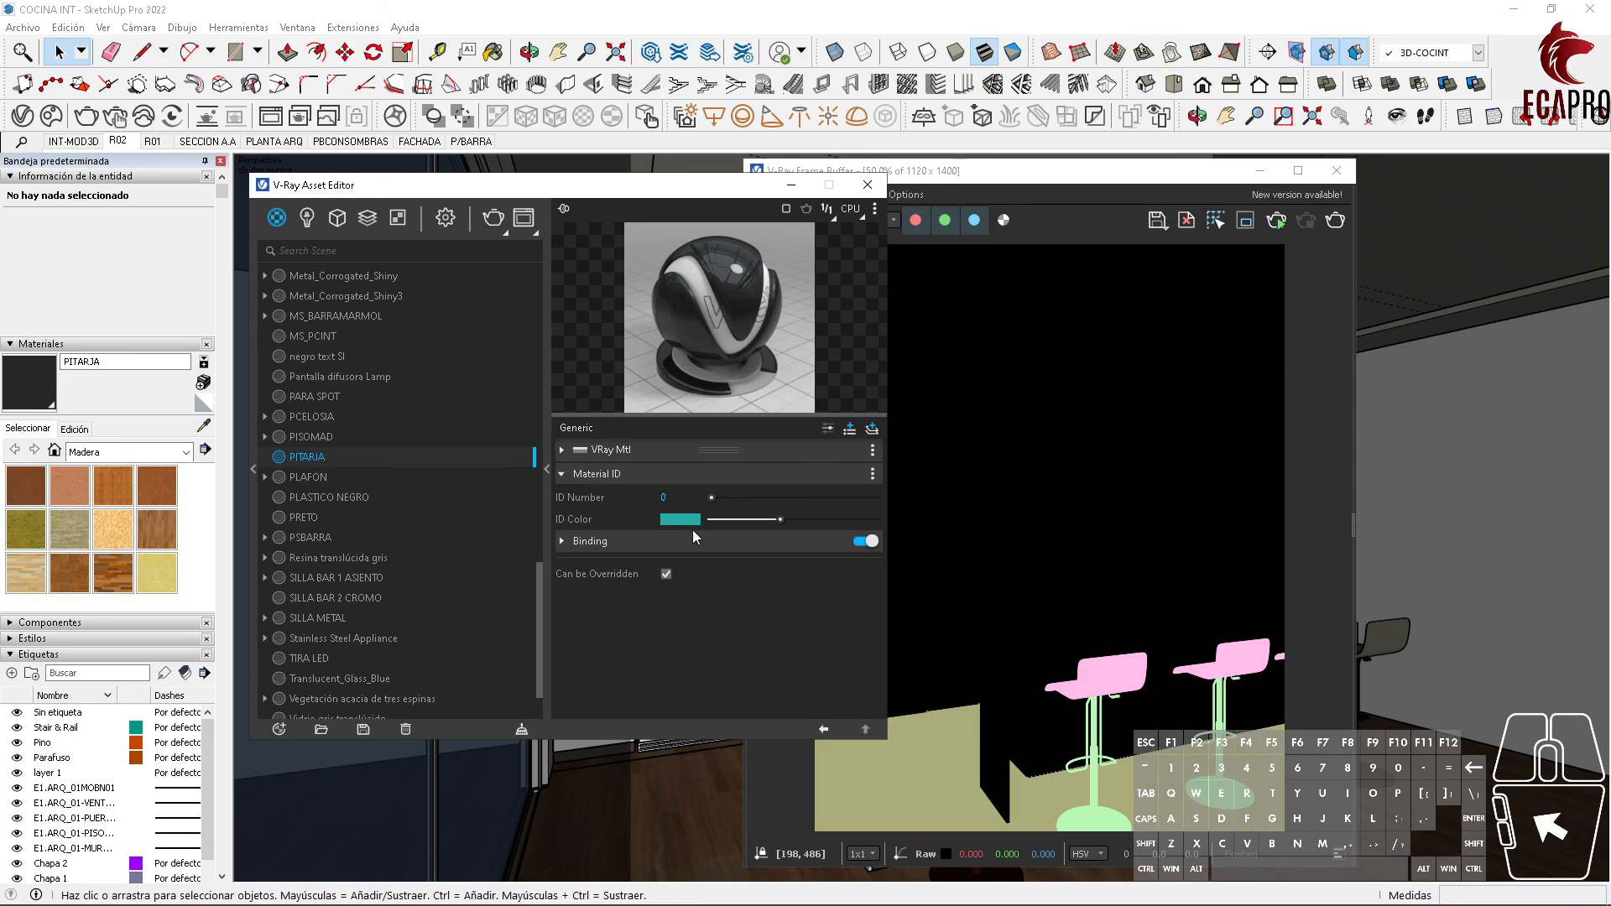
mouse_move(676, 519)
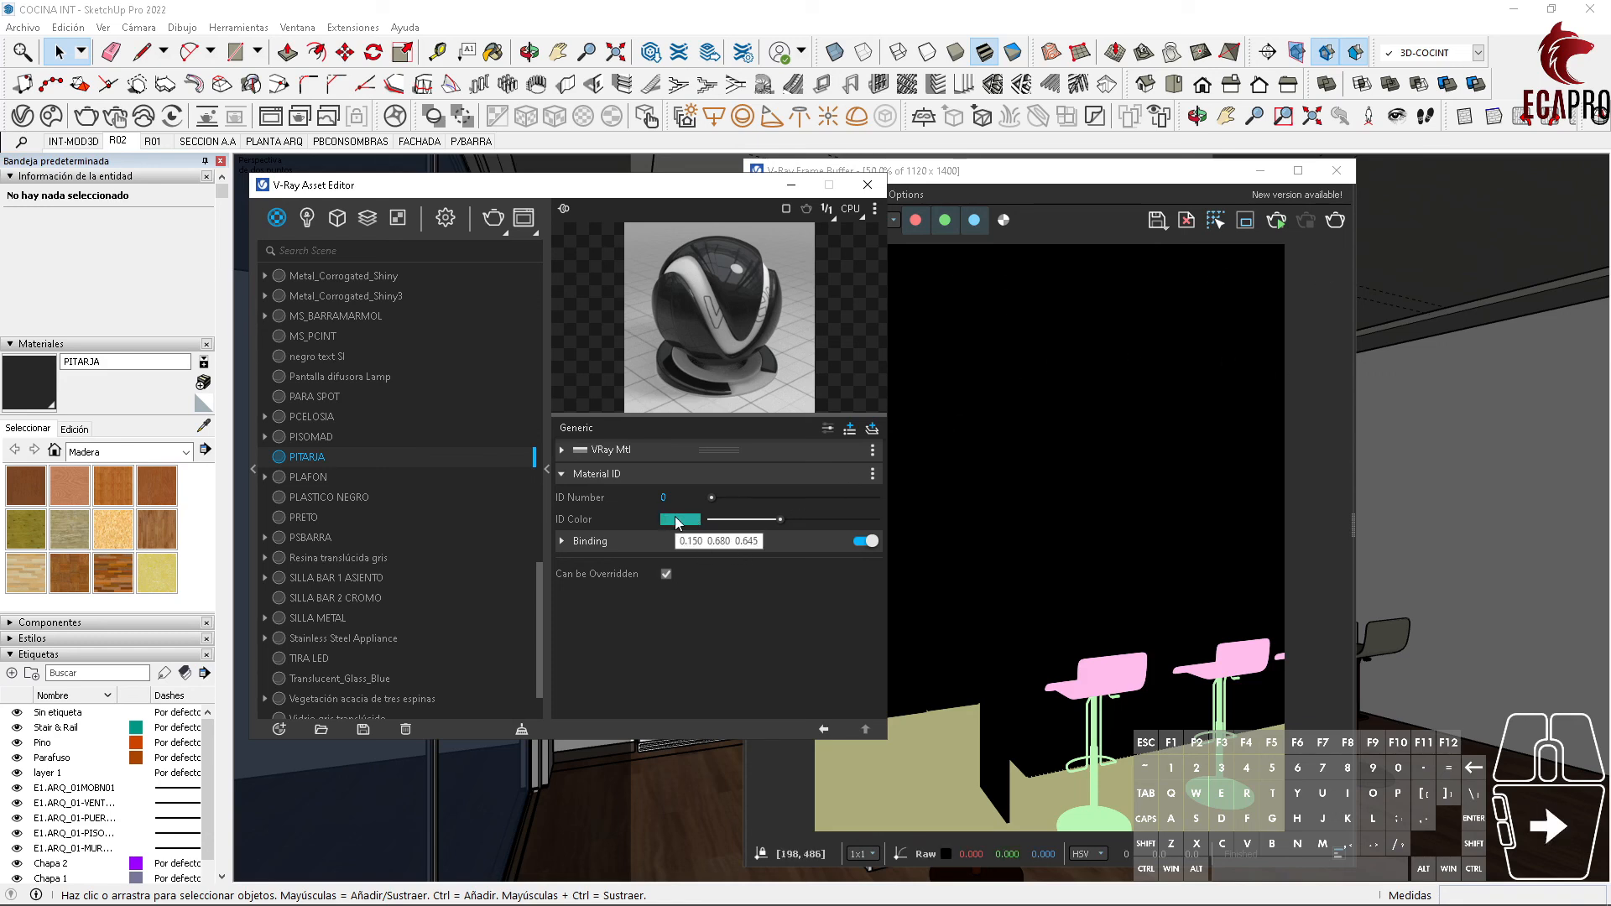
drag(726, 192, 578, 201)
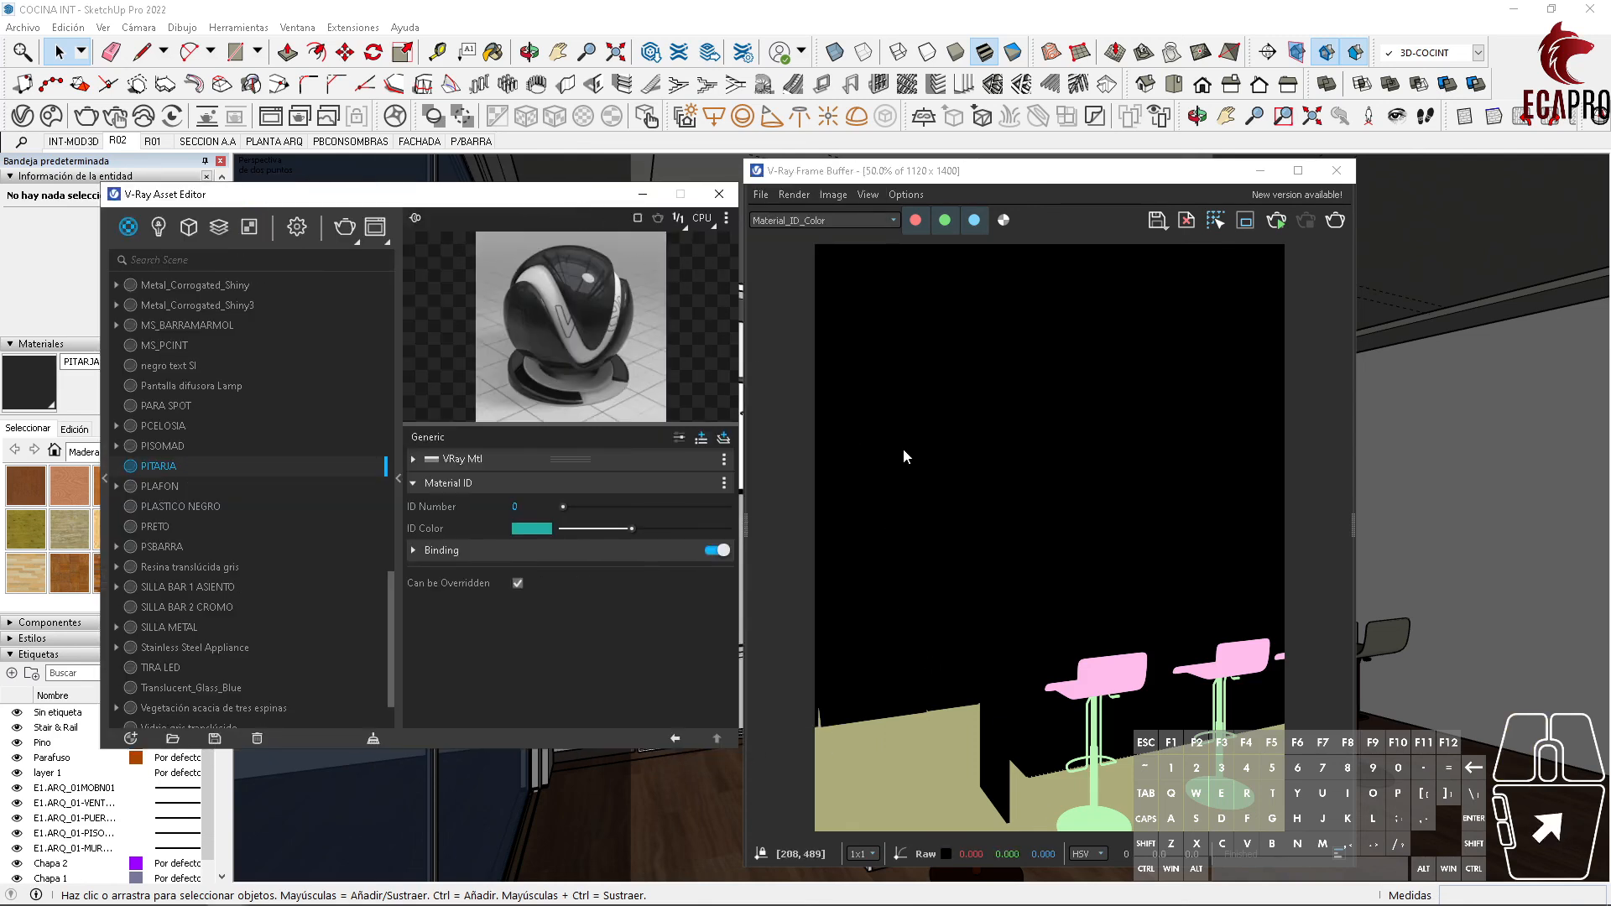
Step: Save the Material_ID_Color channel to the desktop (Escritorio) as a PNG image under the existing name CANALTEXTURA
click(811, 222)
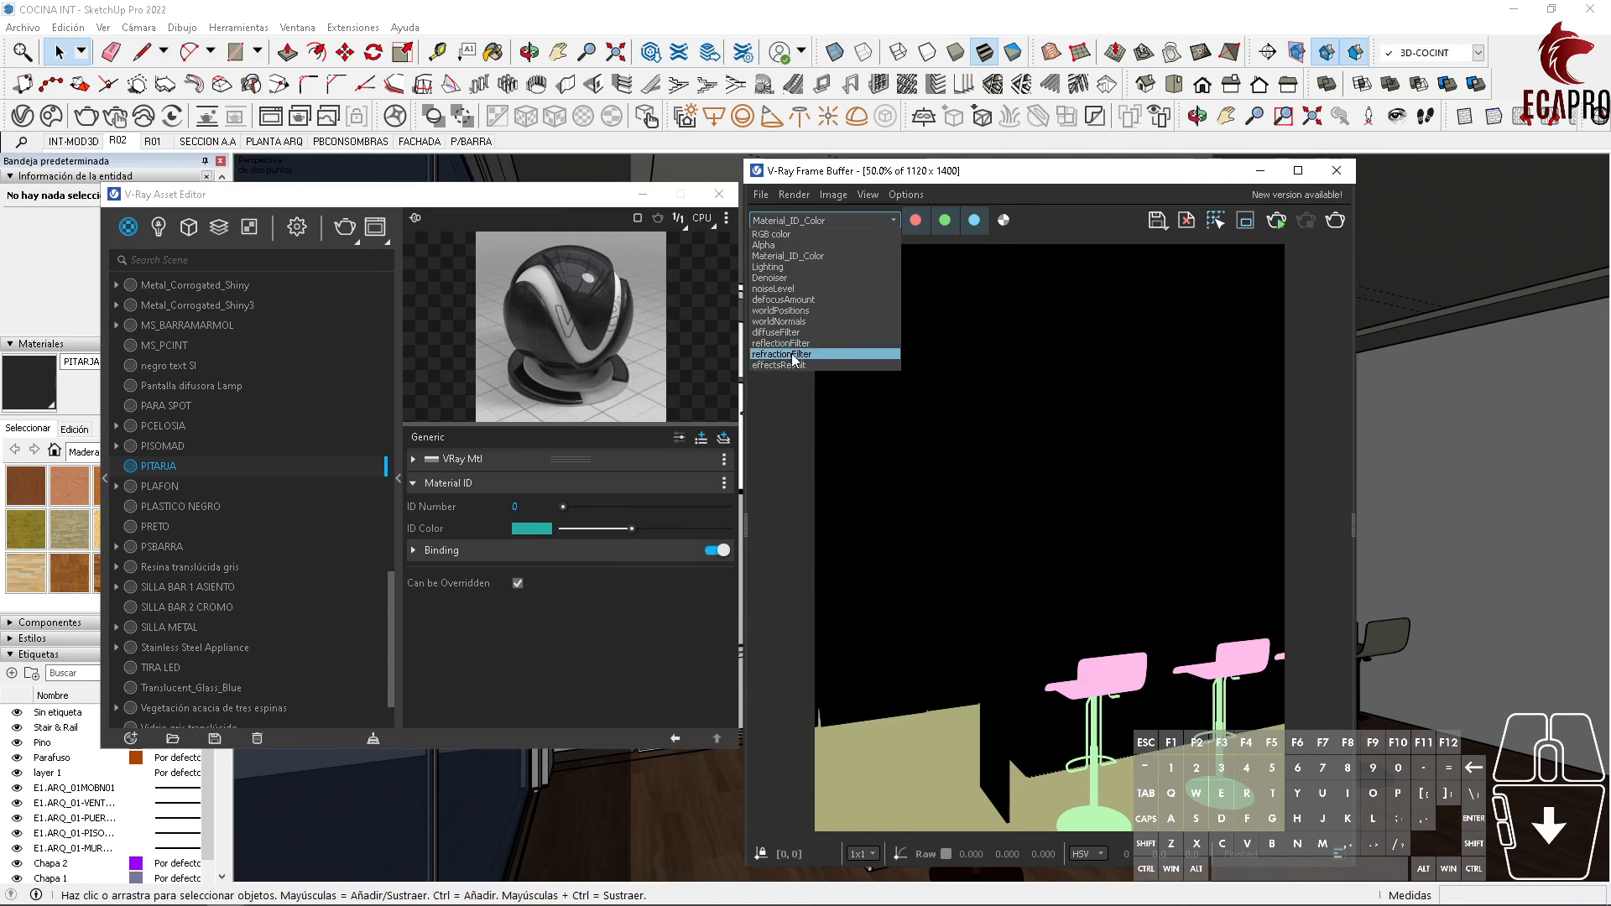
click(807, 496)
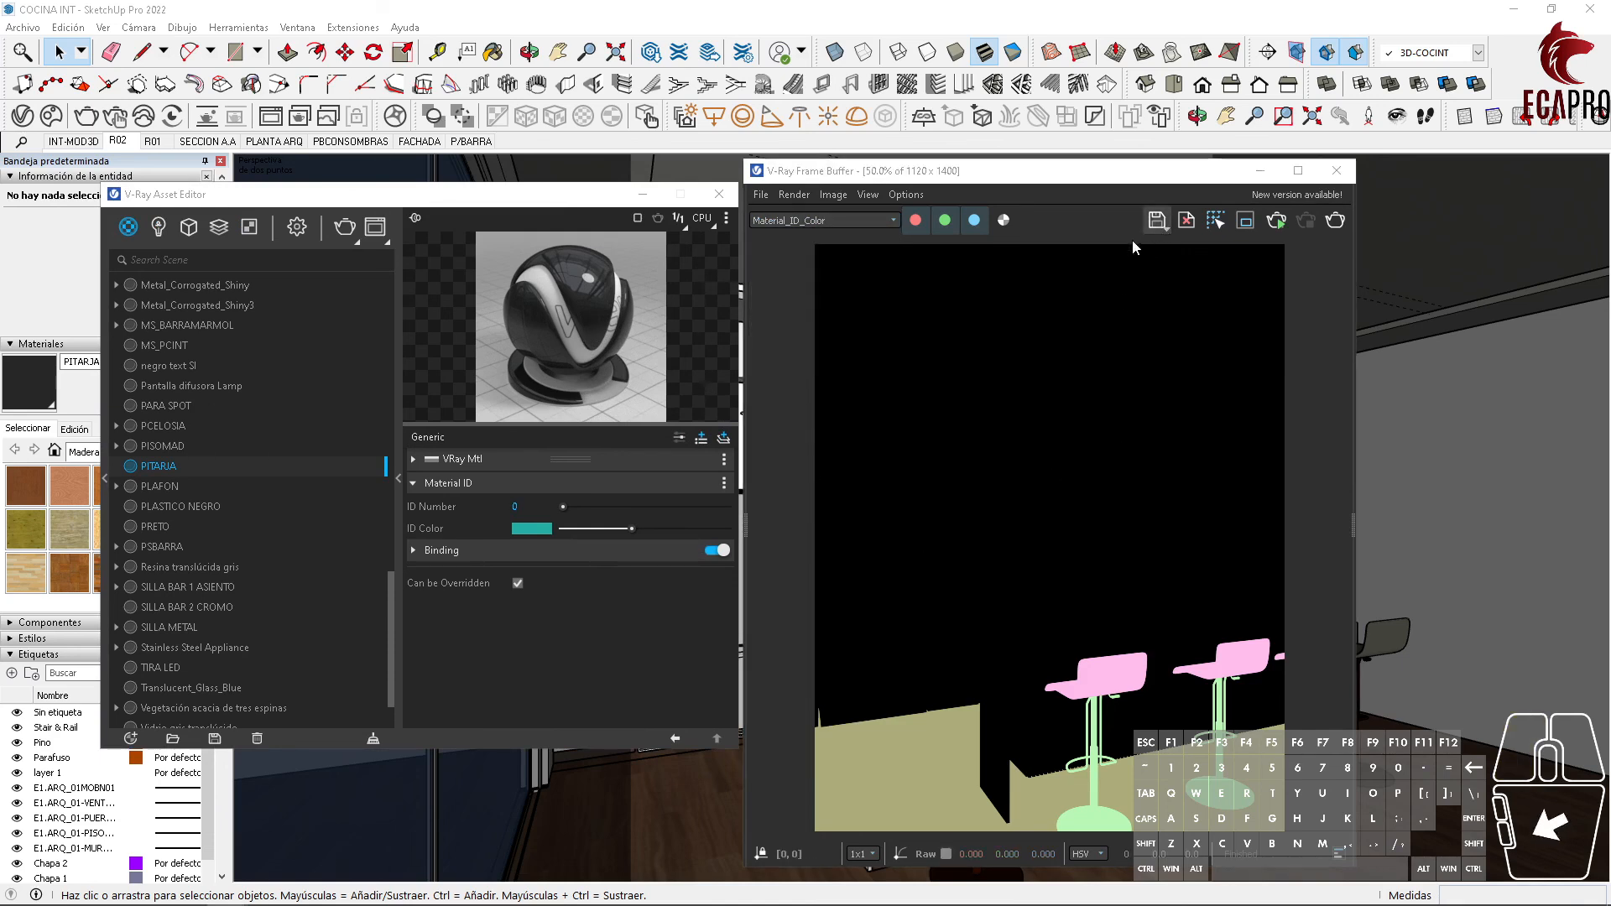
click(1157, 220)
click(501, 311)
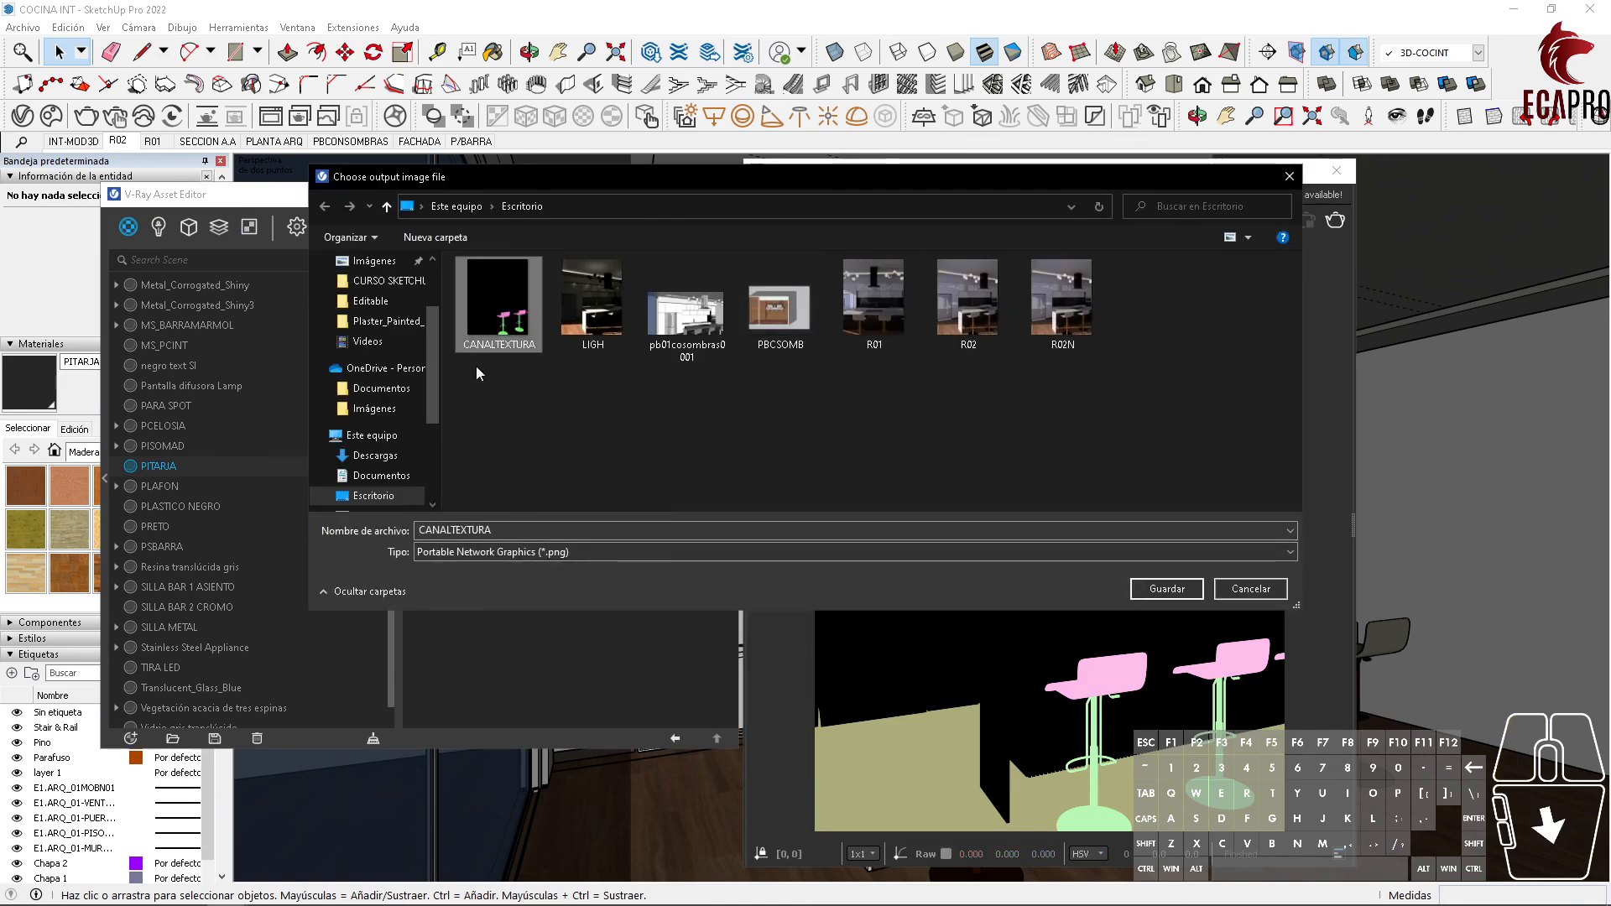
click(527, 529)
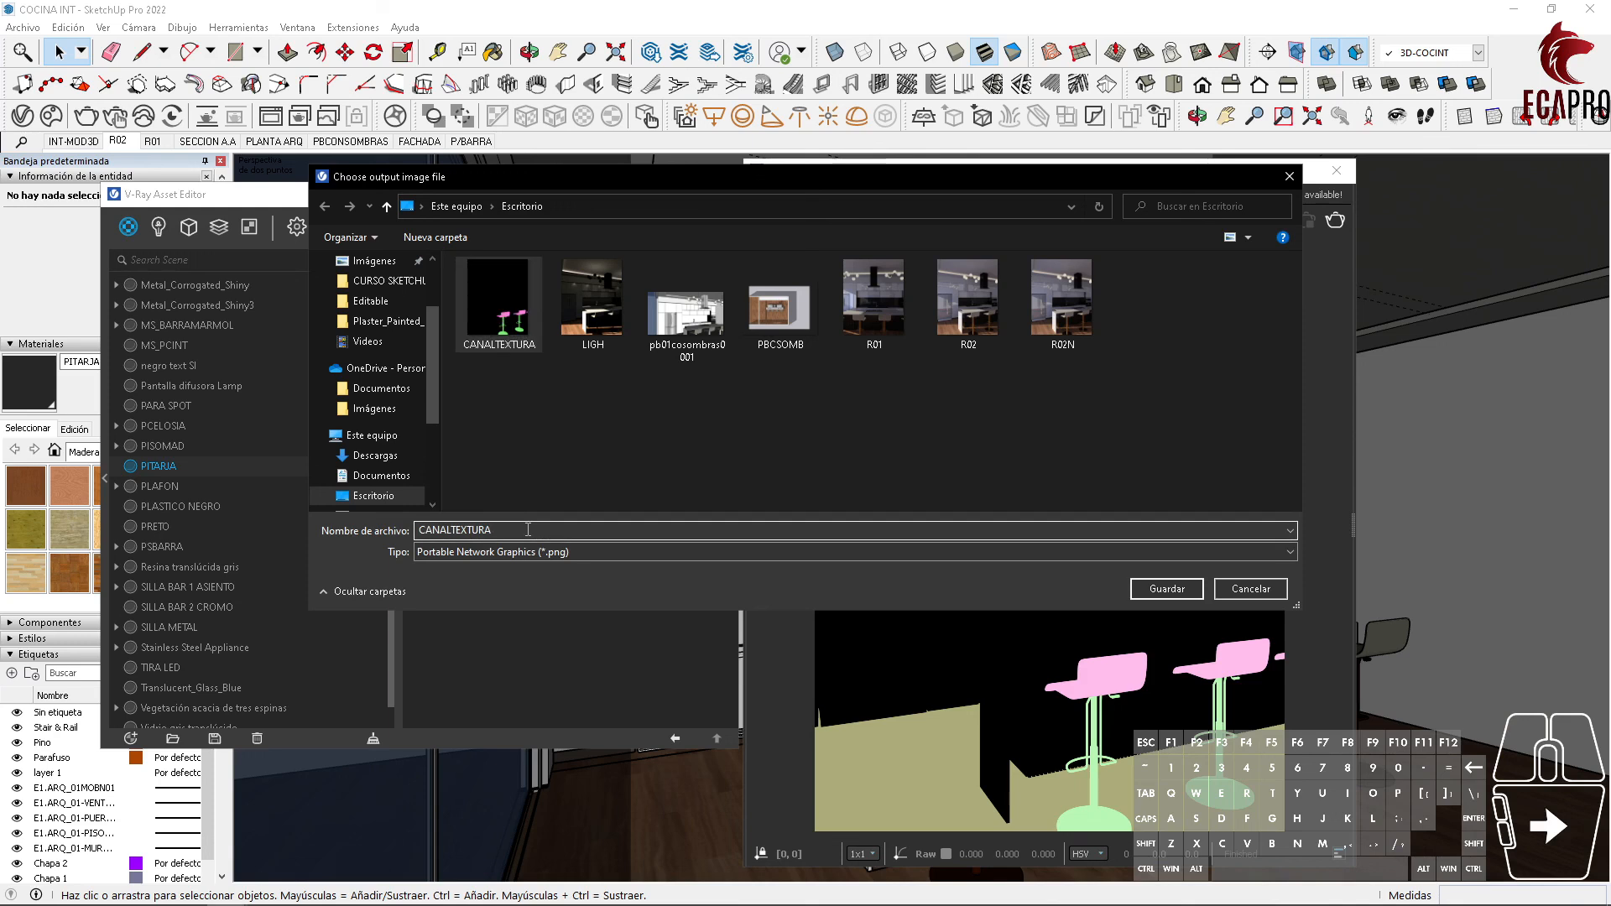
click(1169, 590)
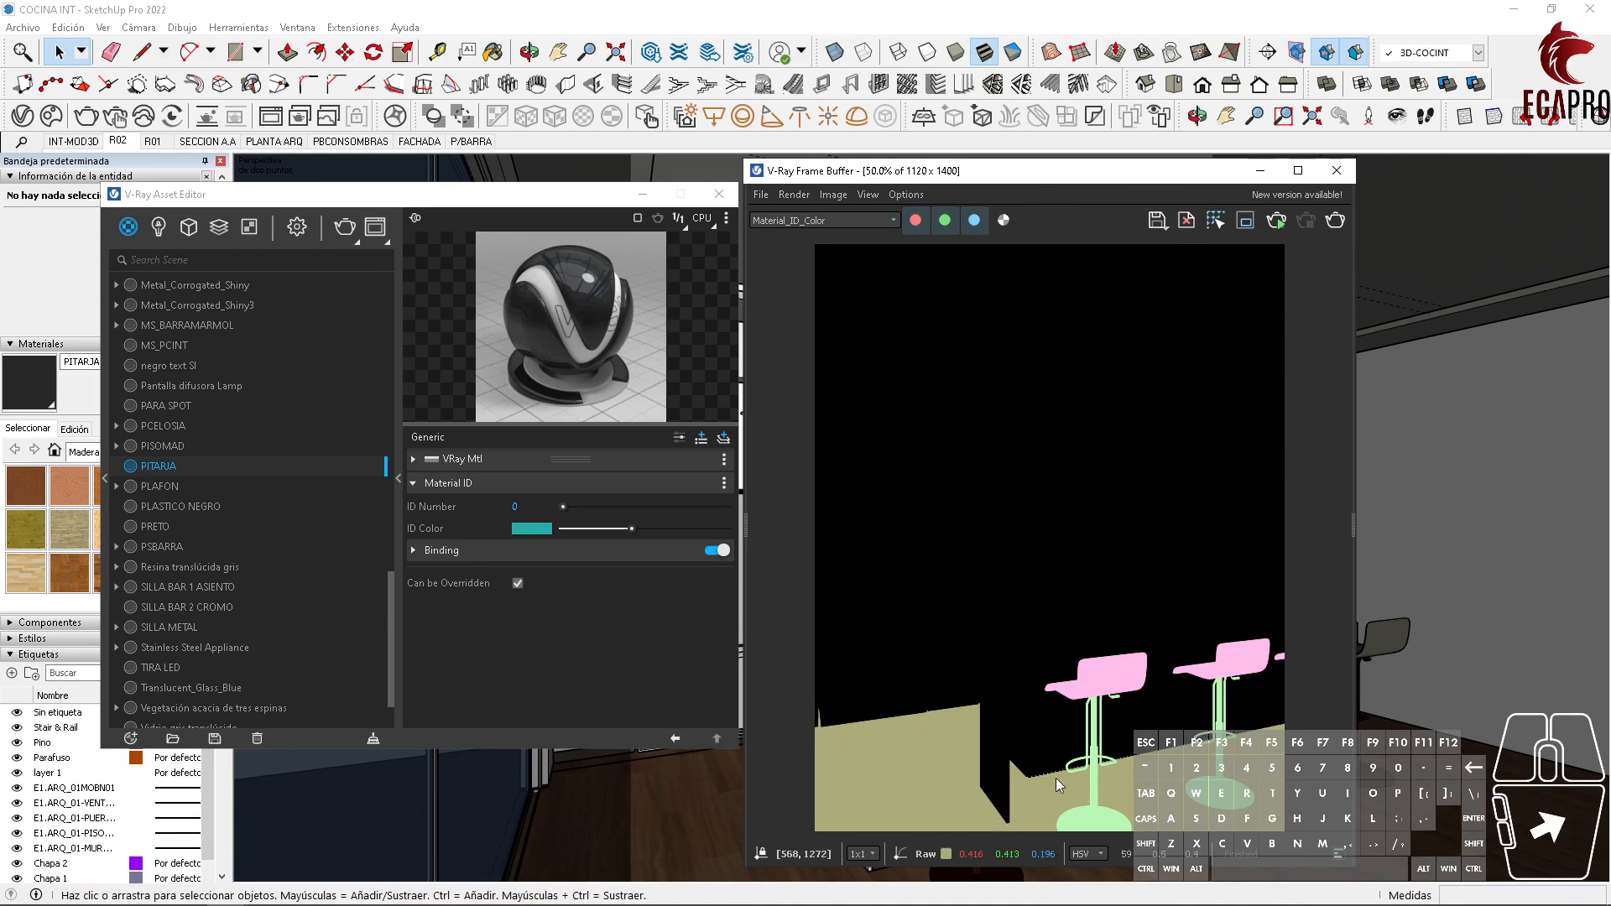
Step: Display the Lighting channel of the render and review the scene's render elements
click(839, 220)
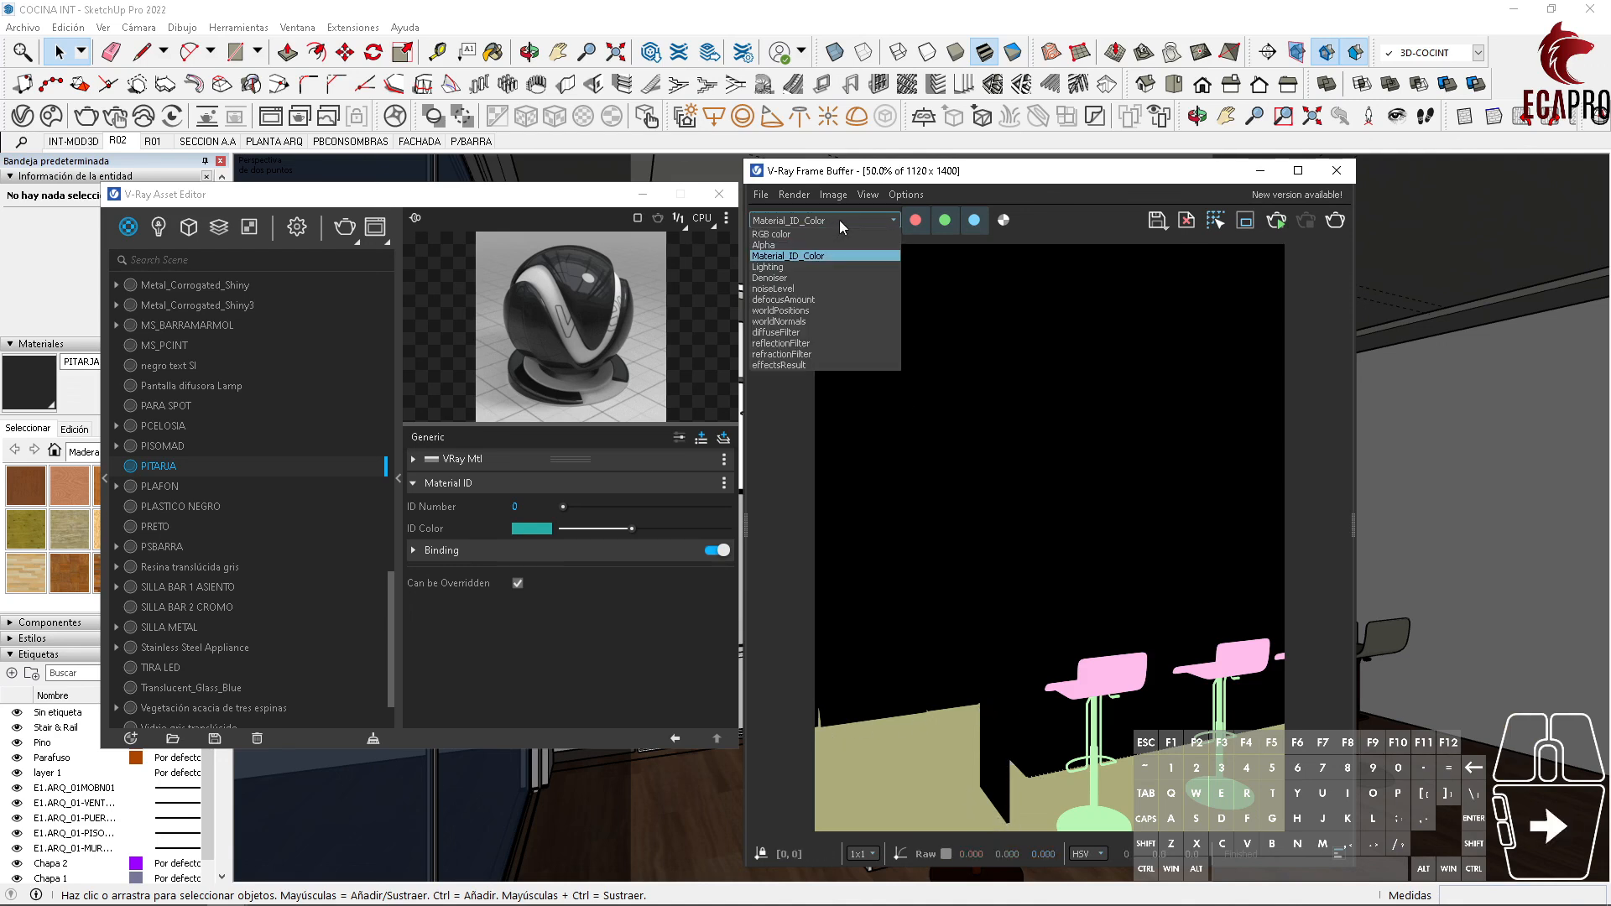
click(767, 267)
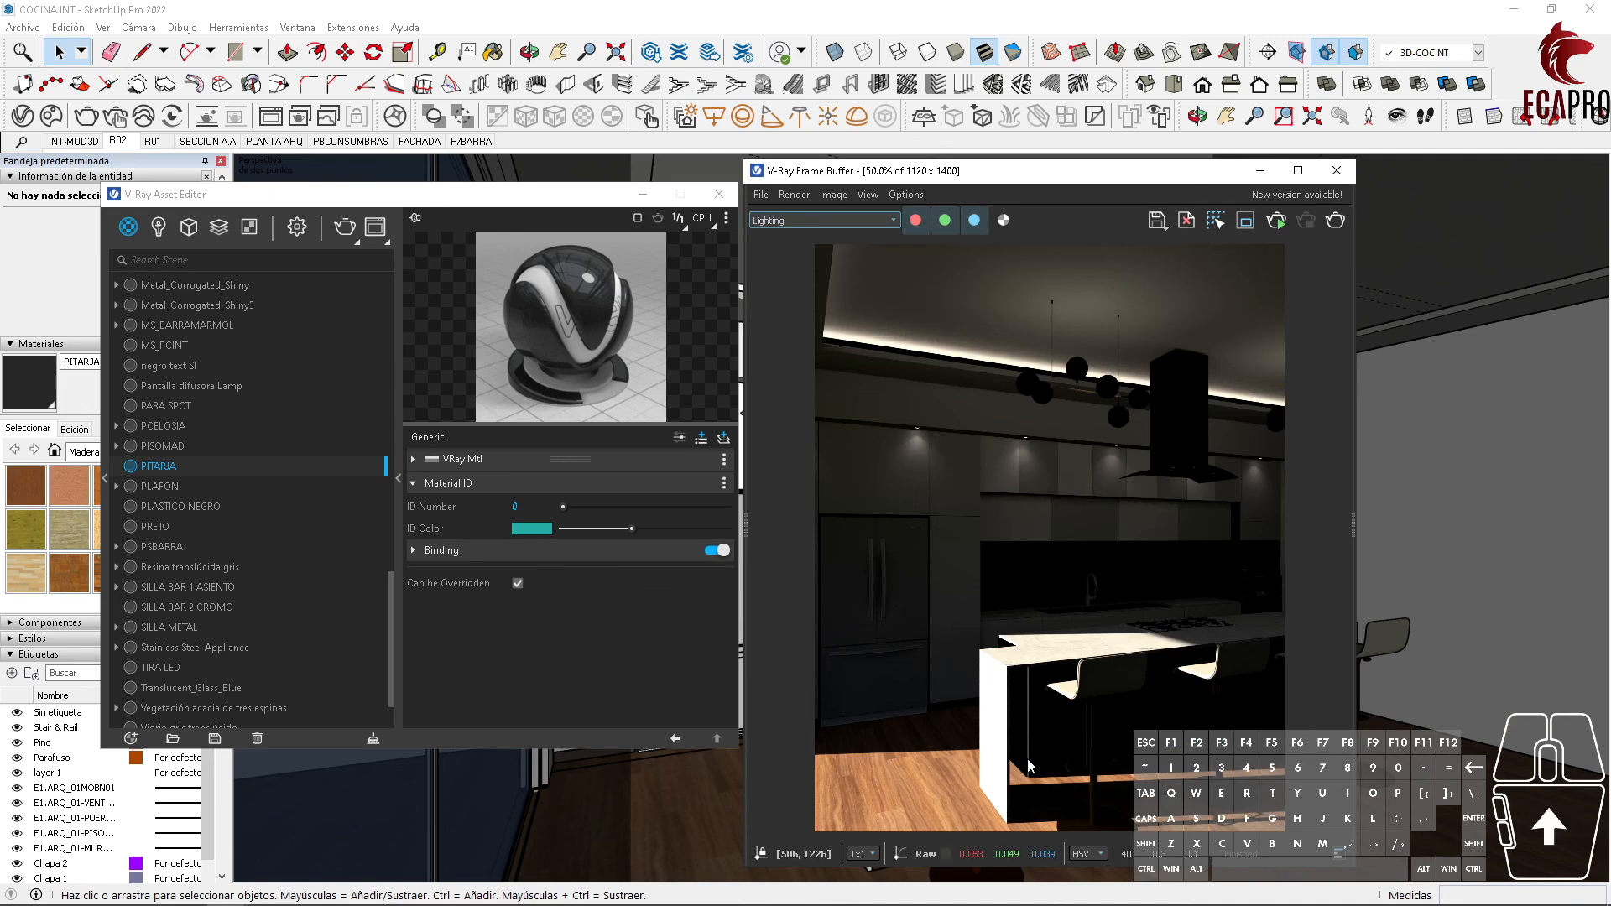
click(219, 227)
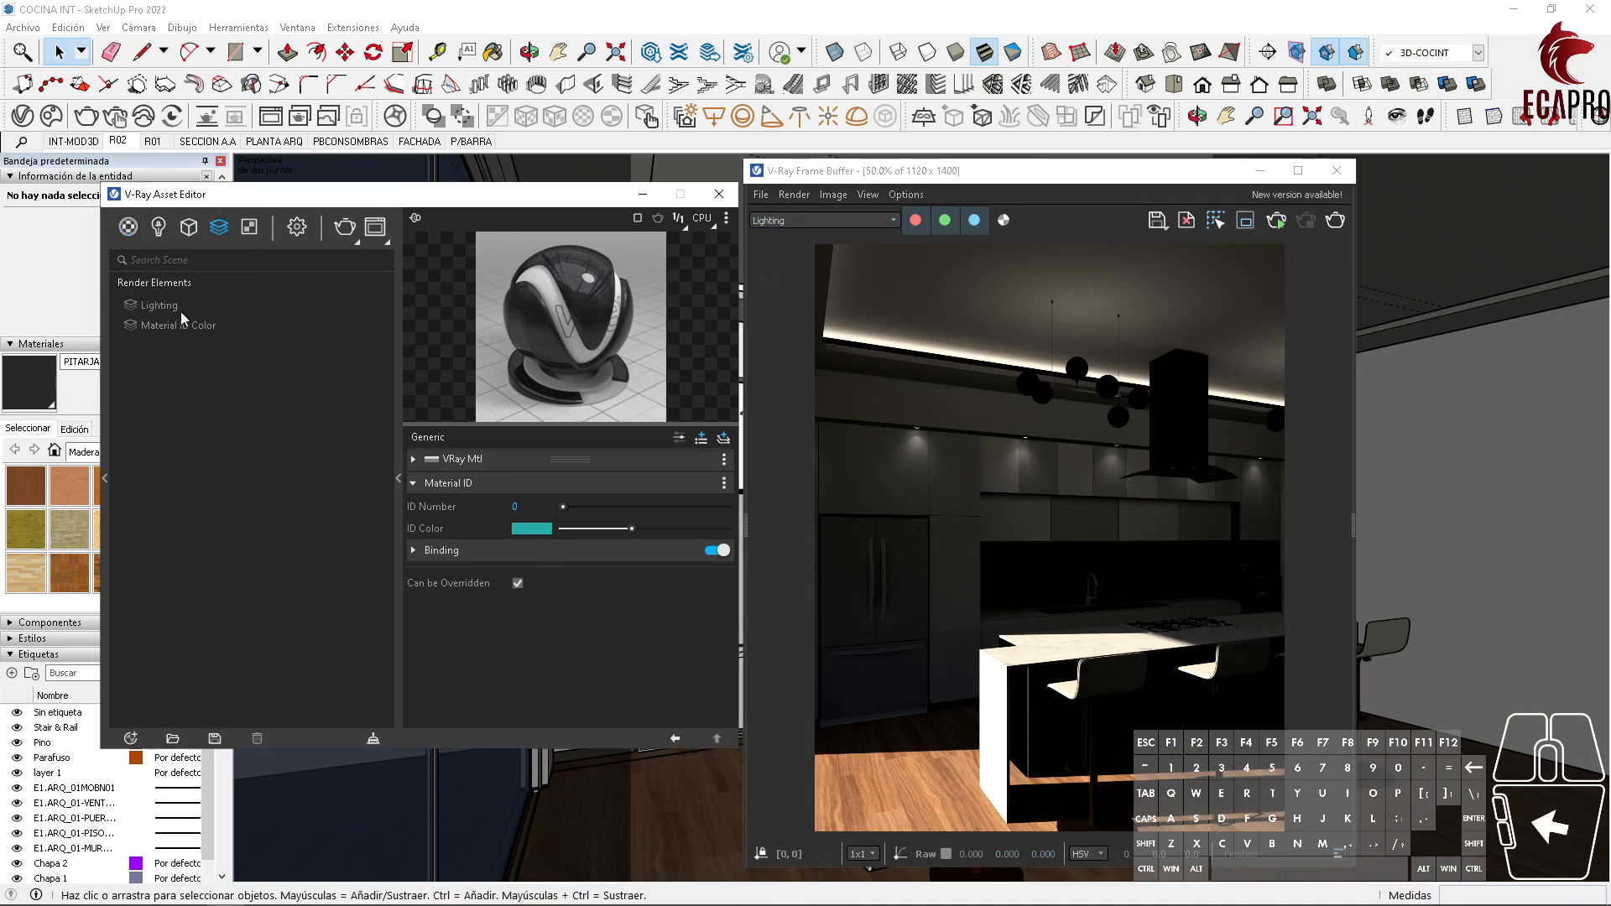
click(219, 227)
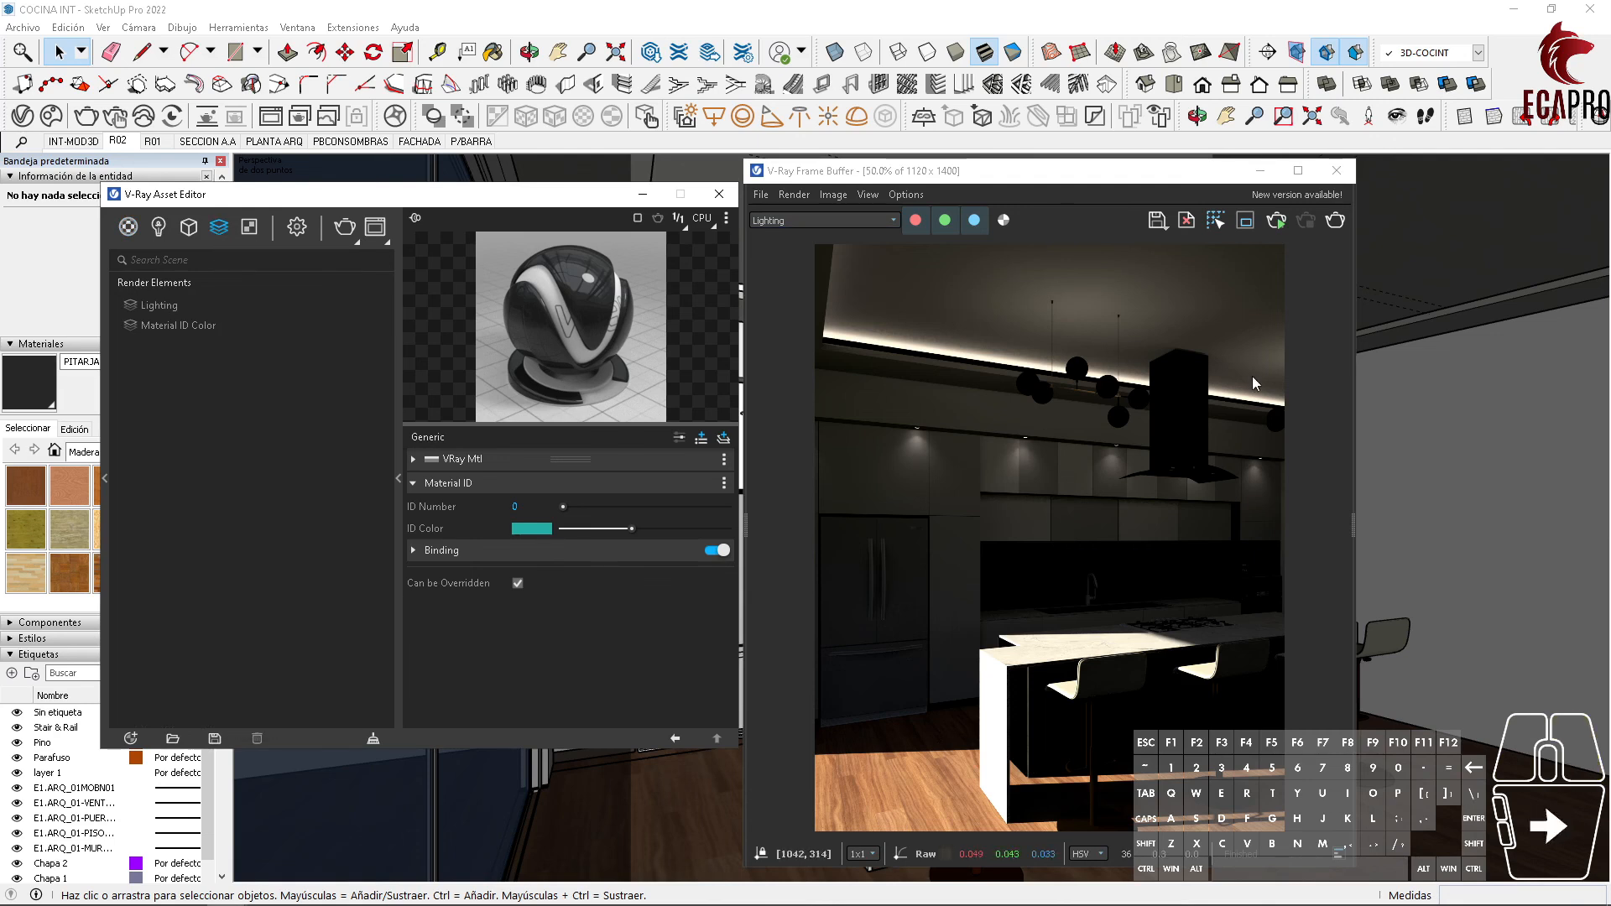
Step: Save the Lighting channel of the render as an image, and close the V-Ray Asset Editor and Frame Buffer
click(1157, 220)
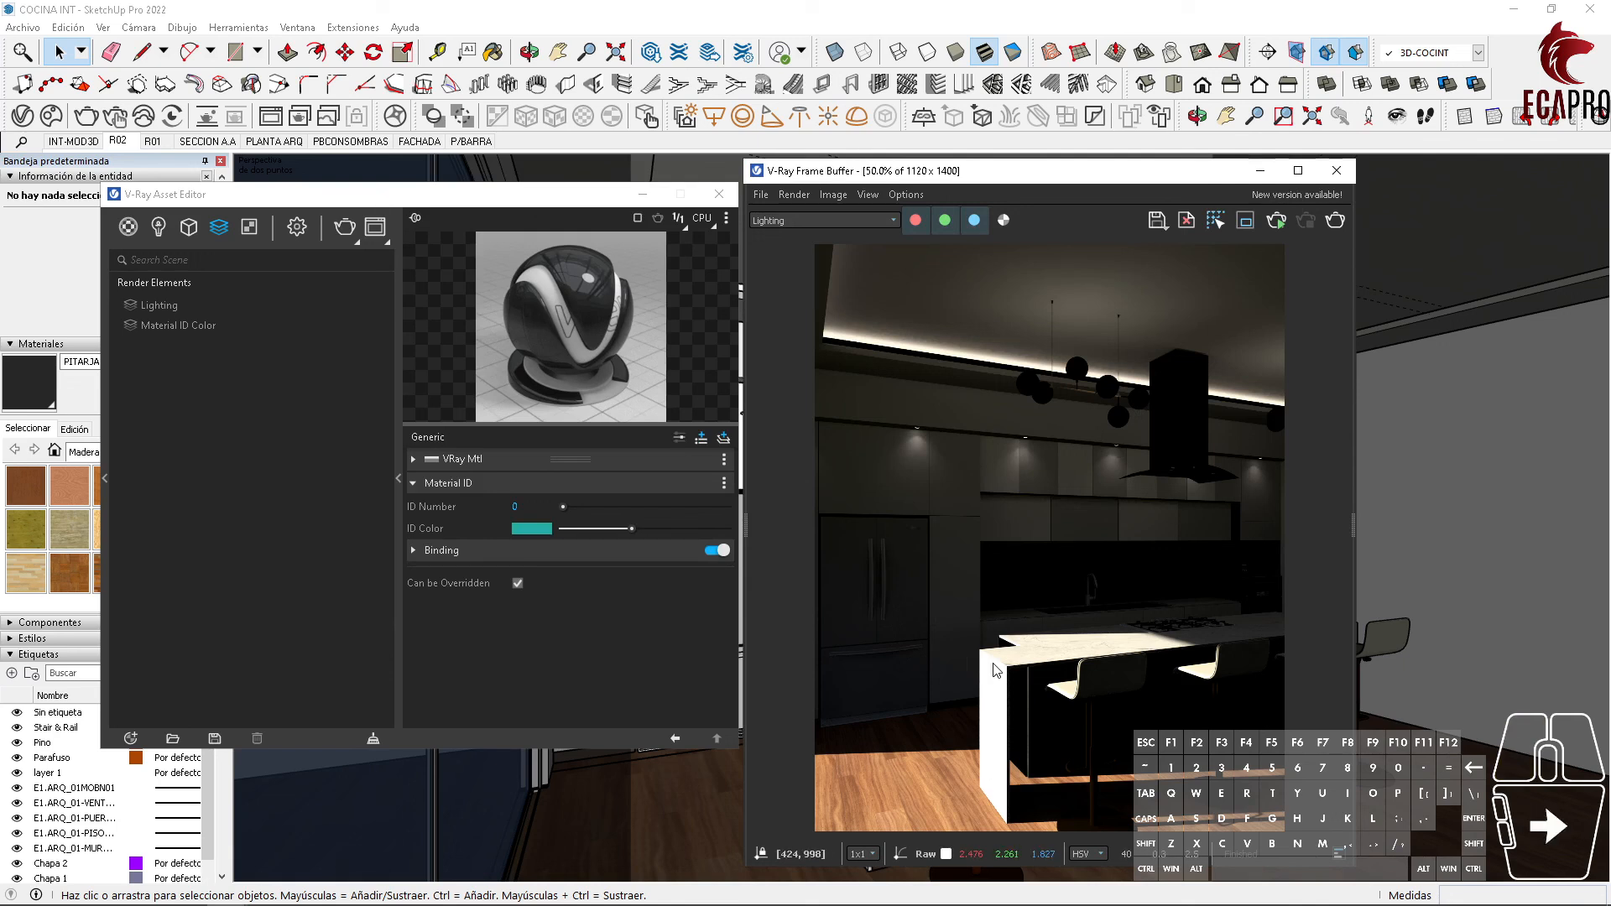
click(954, 446)
click(719, 194)
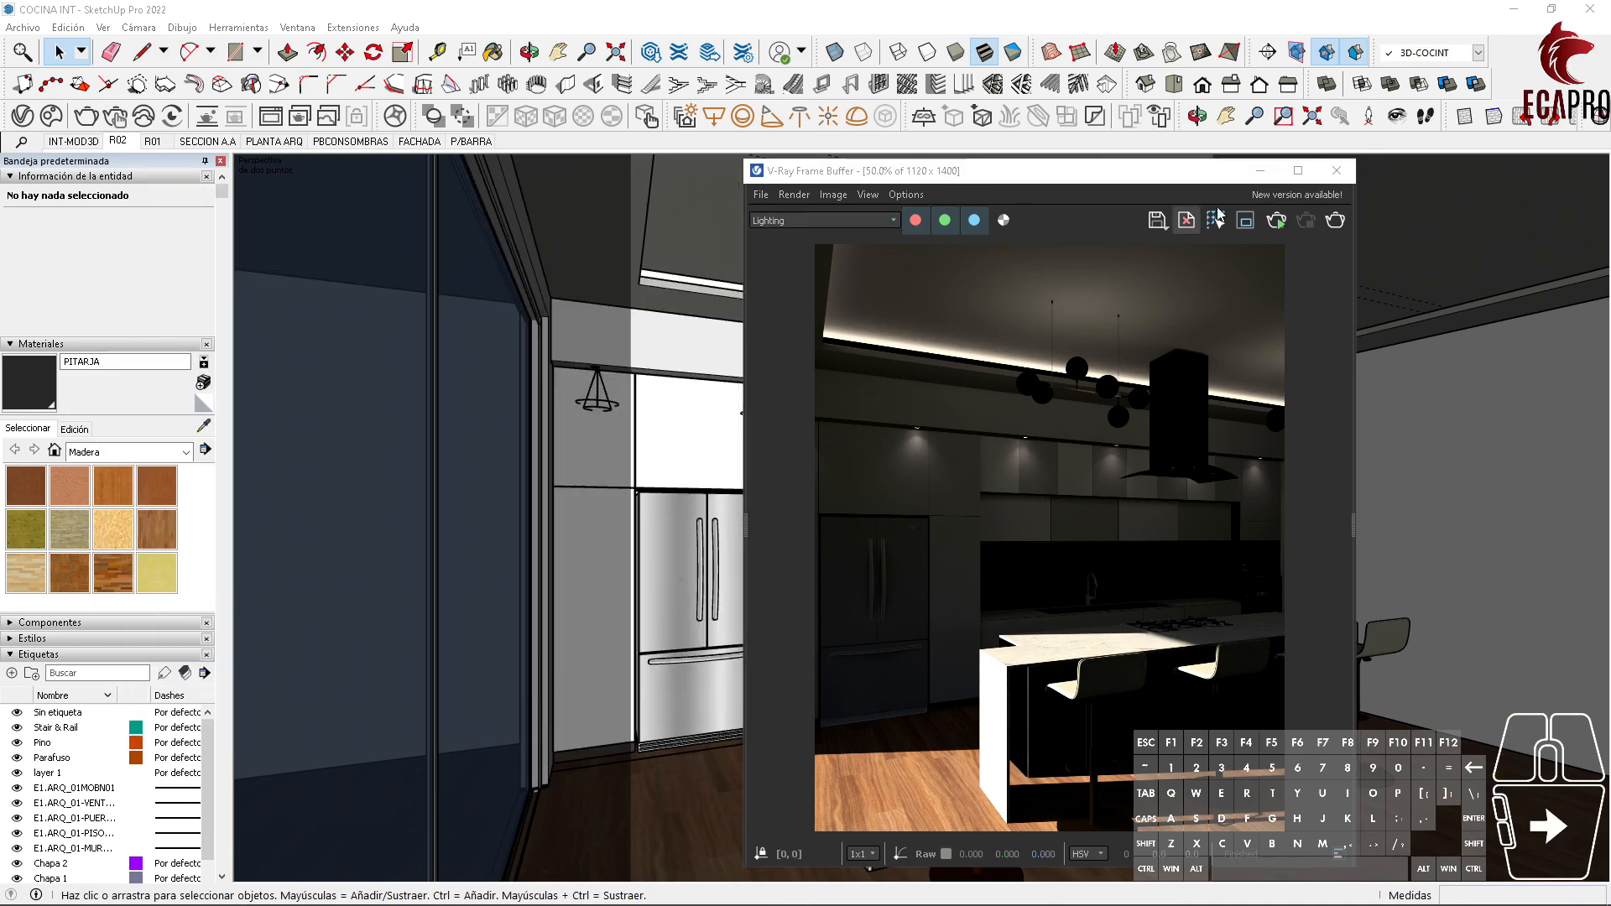
click(1336, 170)
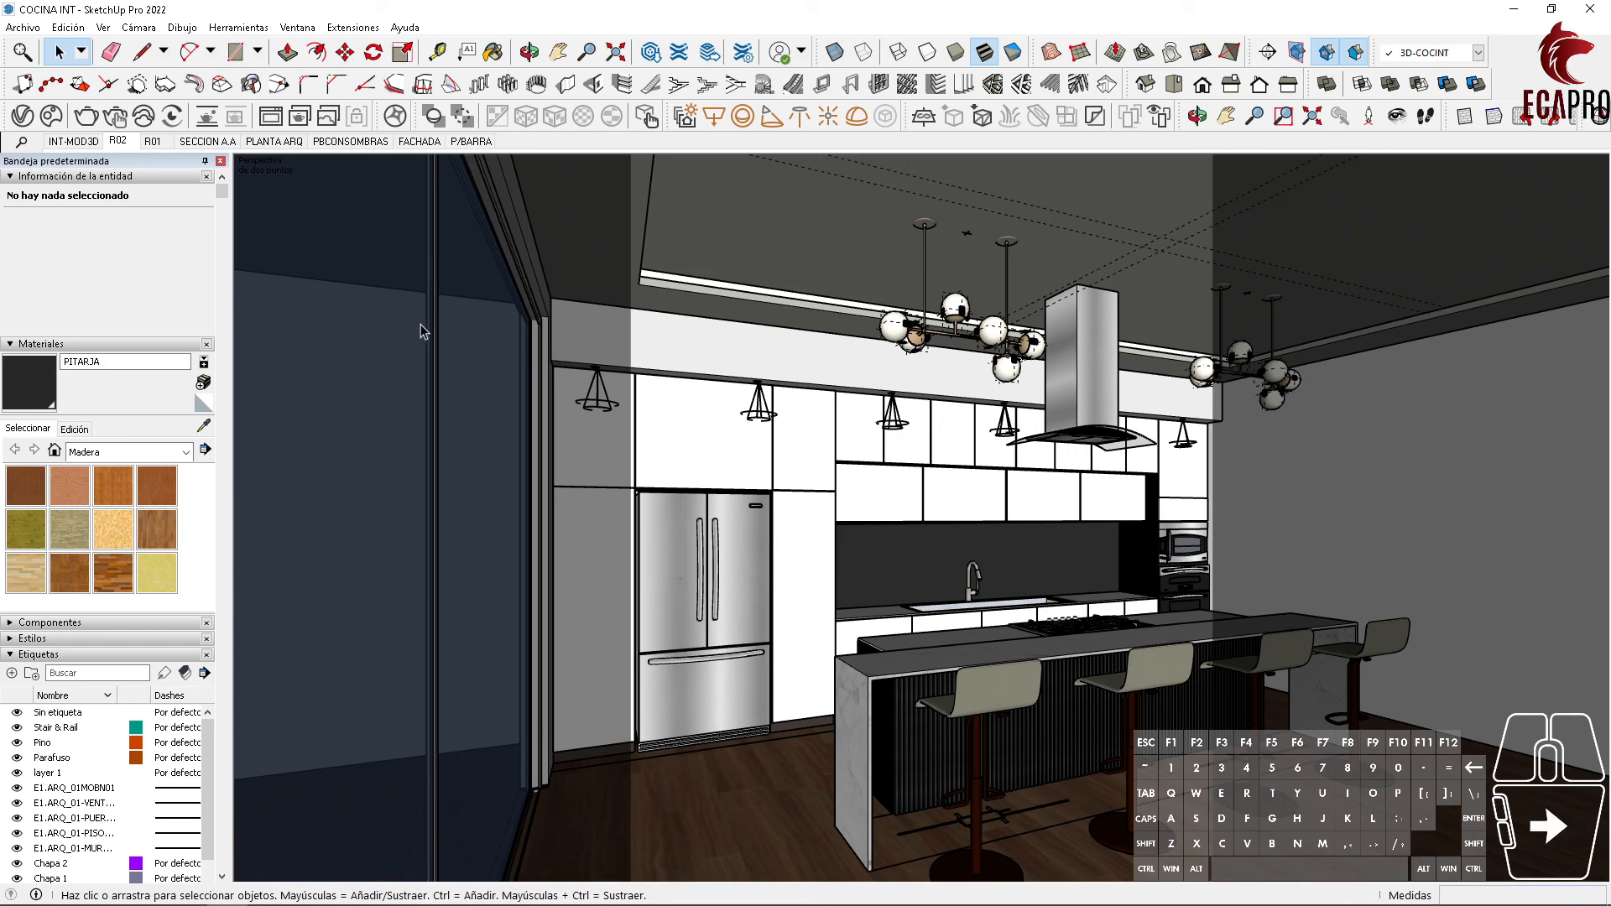
Step: Save the COCINA INT model under its existing file name
click(32, 30)
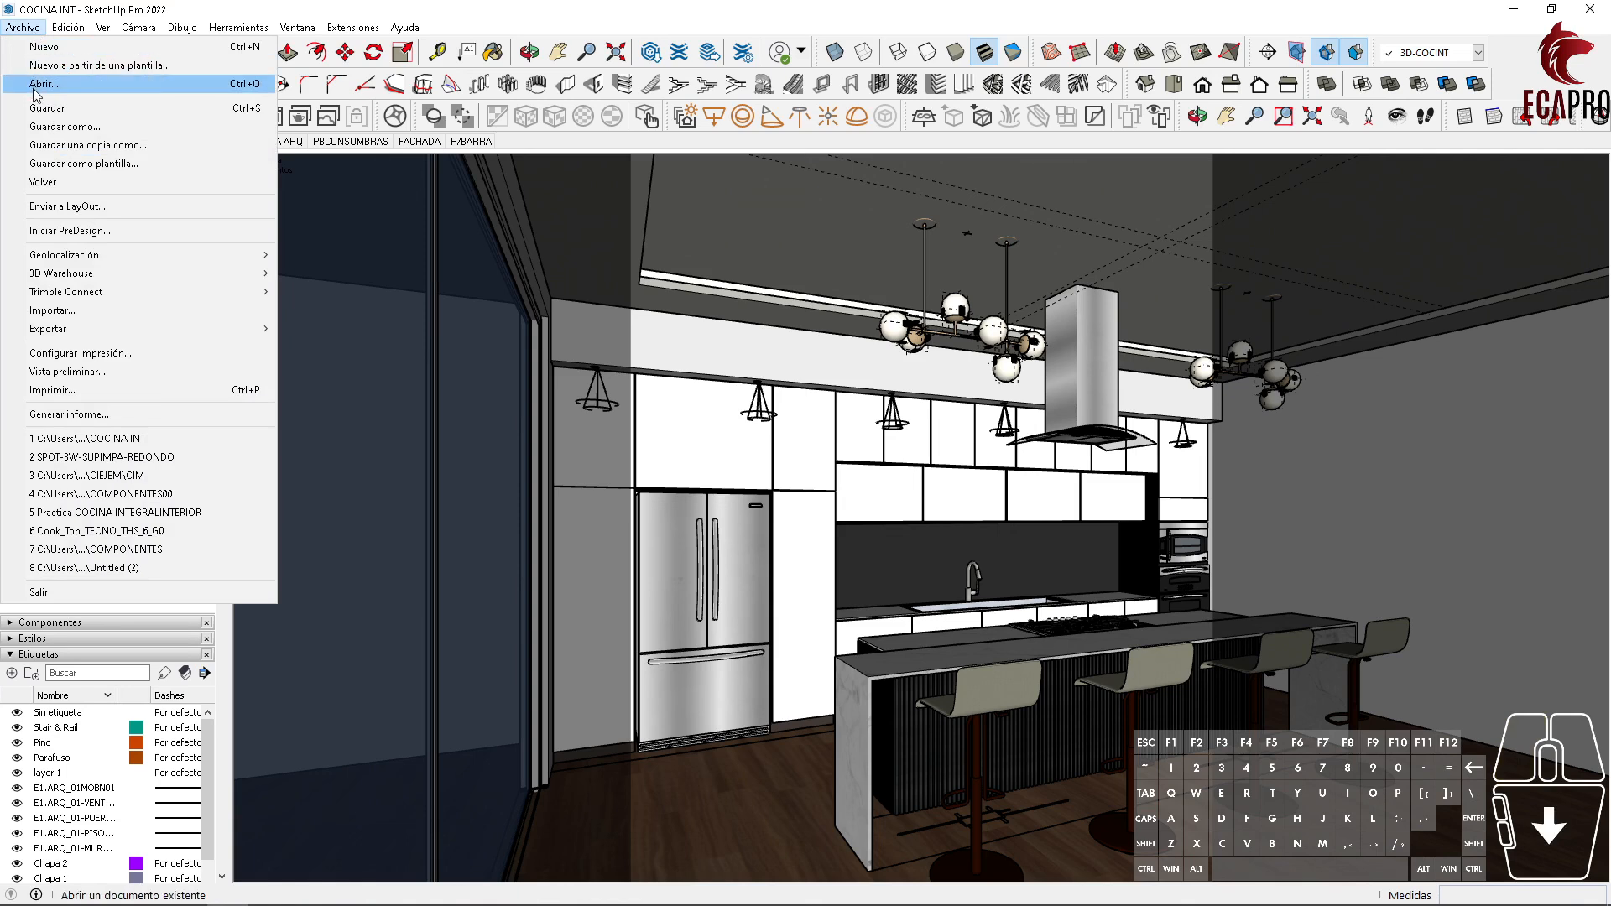
click(495, 405)
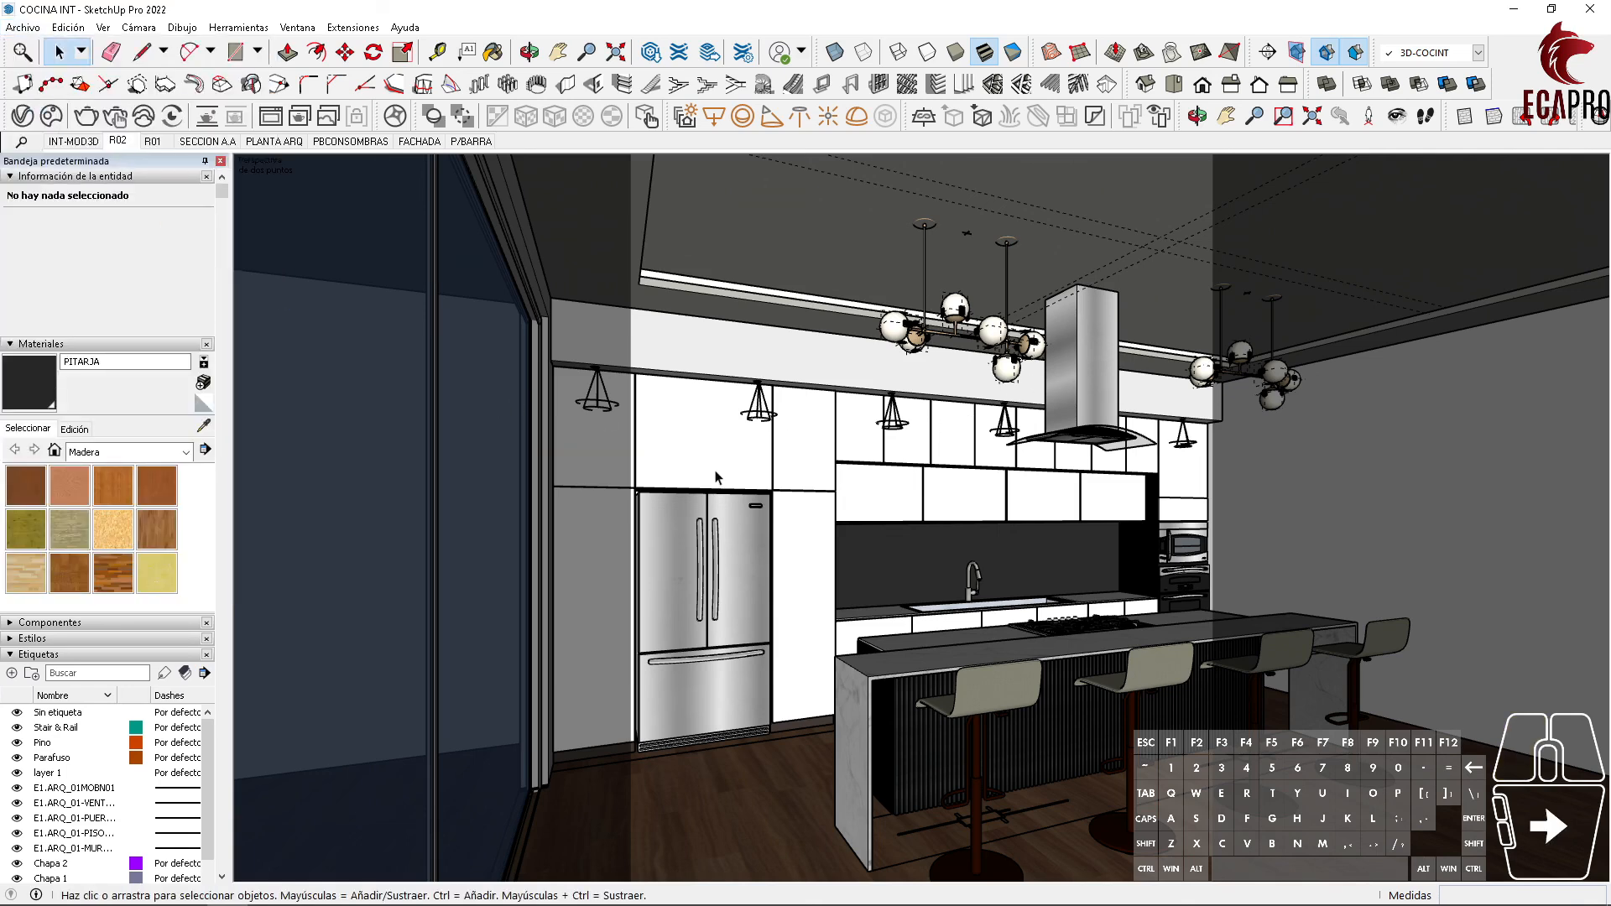
click(24, 27)
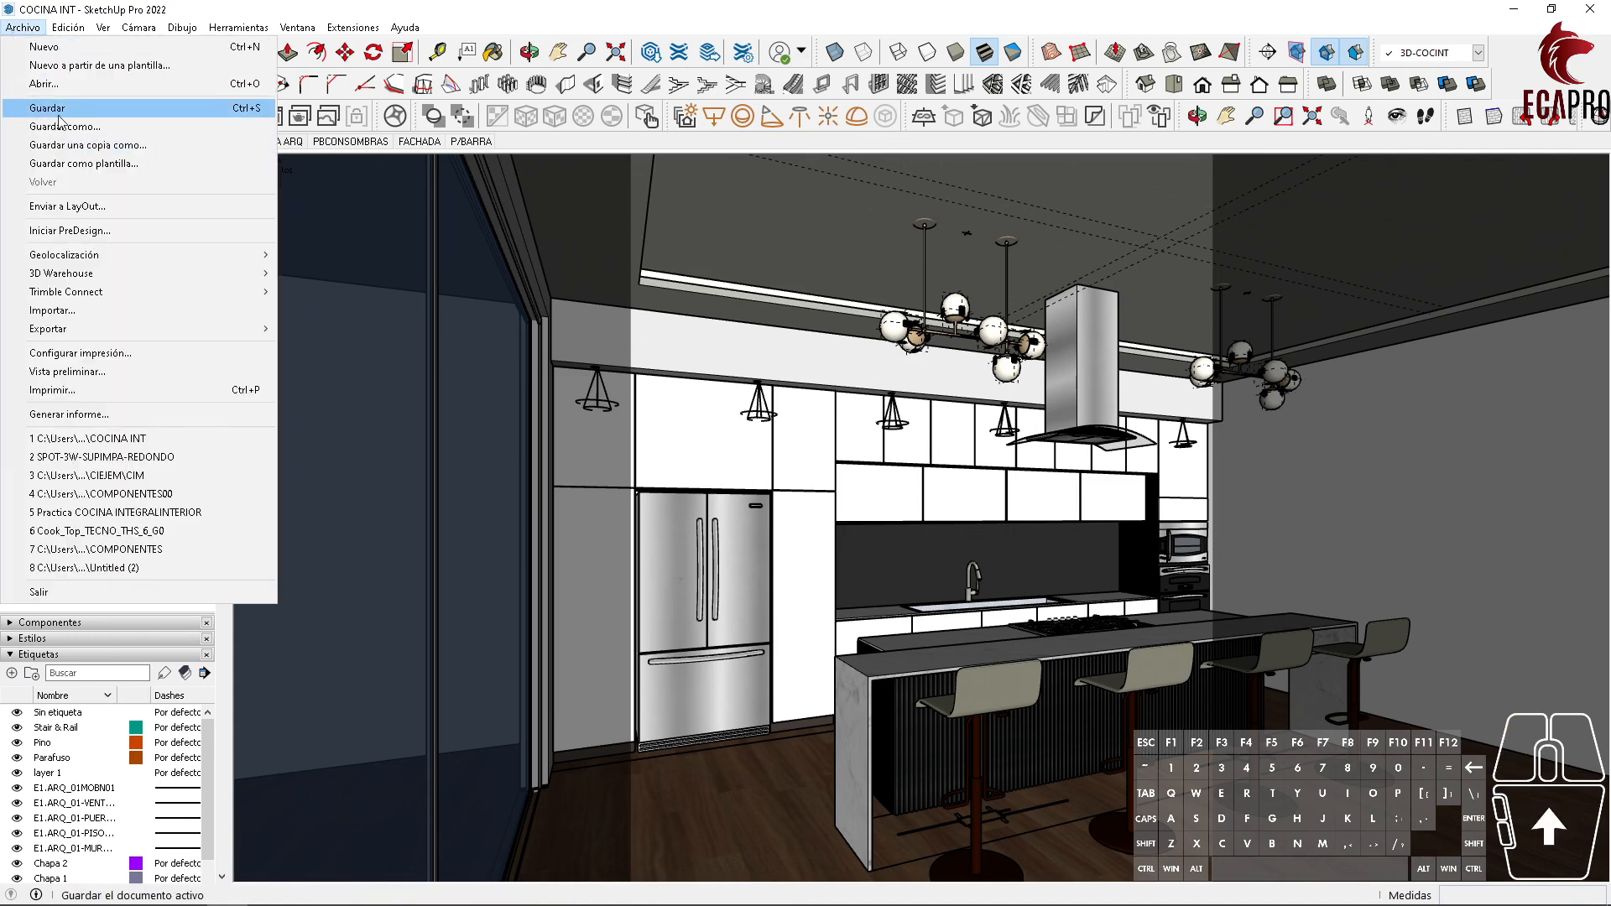
click(84, 106)
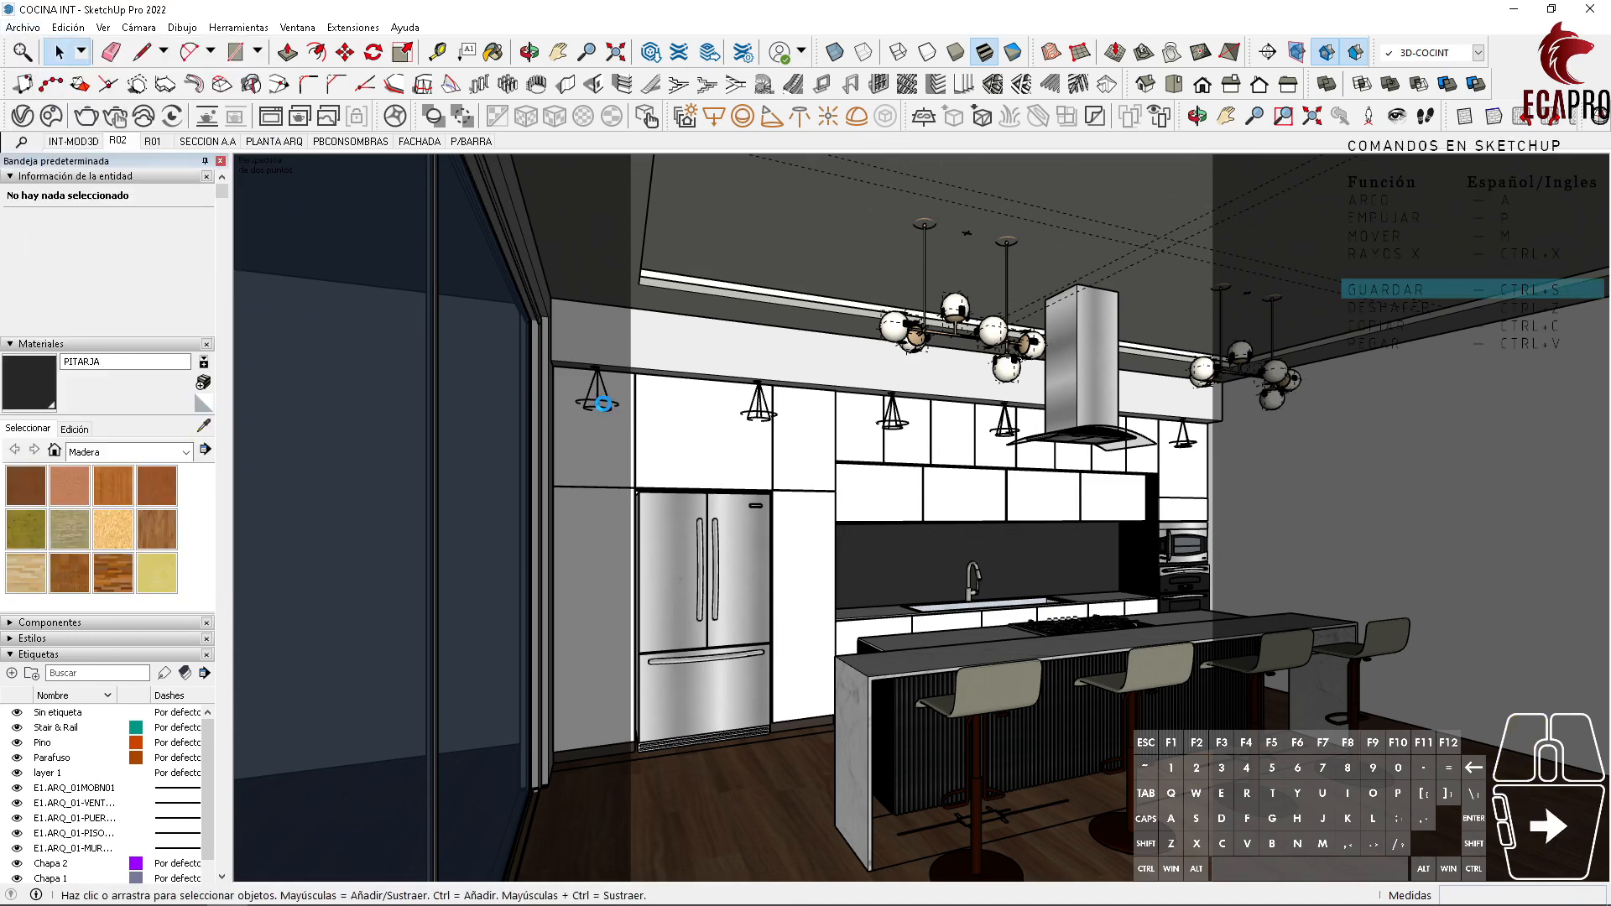
key(ctrl+s)
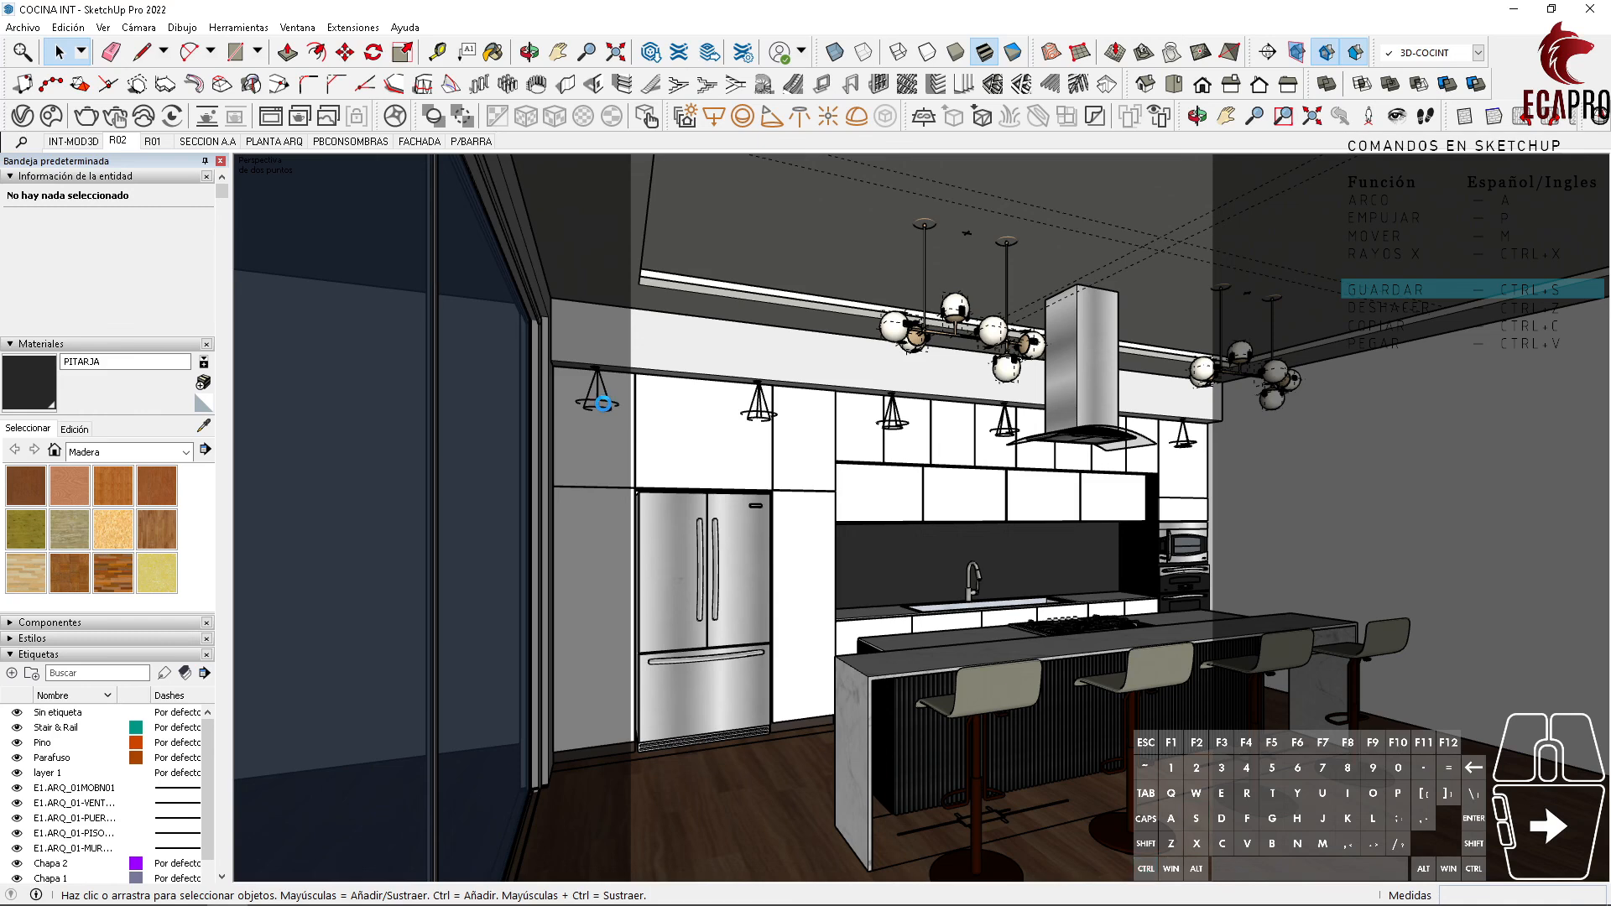